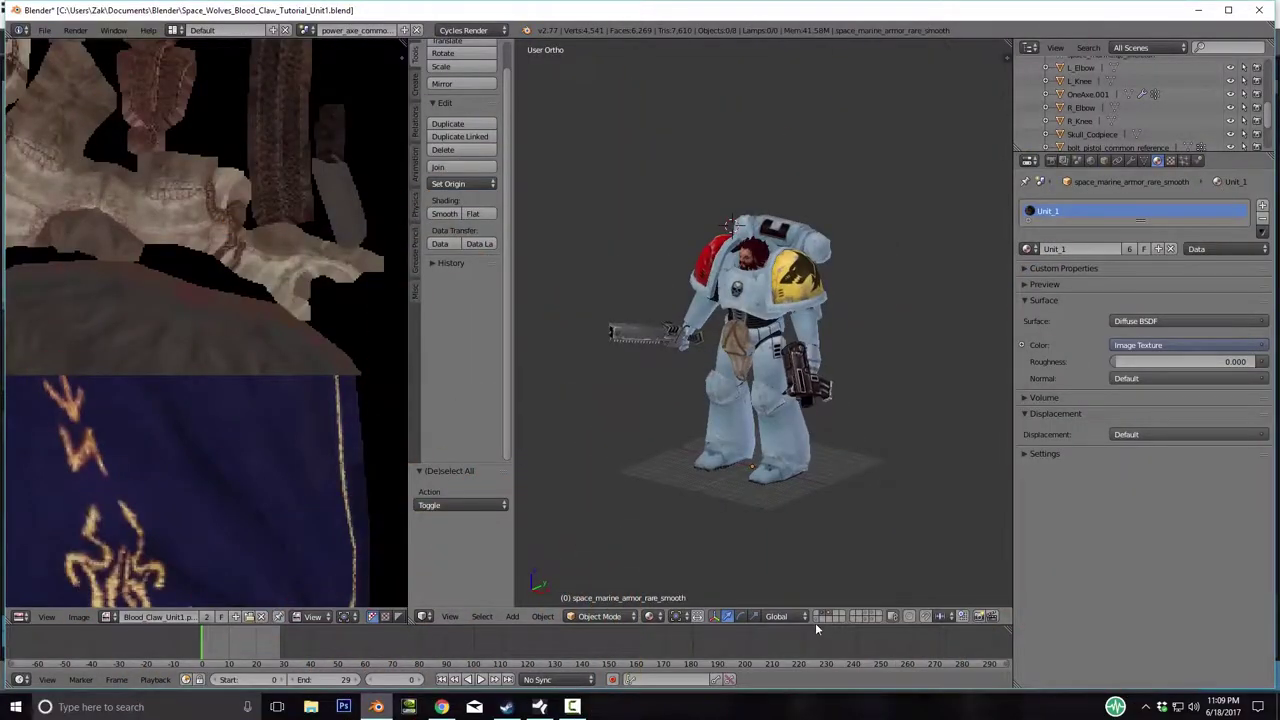
Show the armature layer and switch to Pose Mode with the right foot IK bone selected.
left_click(817, 616, "shift")
scroll(733, 357, "up", 3)
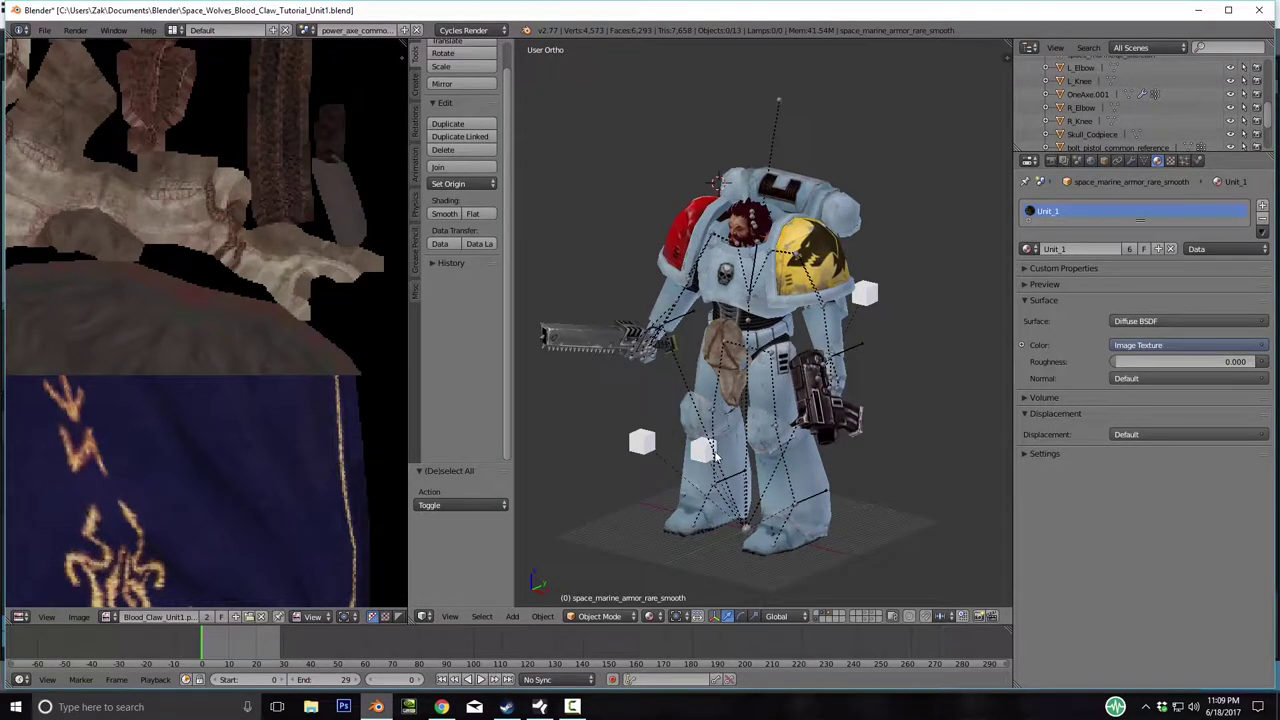
right_click(733, 483)
key("ctrl+Tab")
Test vertical moves on the right and left foot IK bones, cancelling each one.
key("g")
key("z")
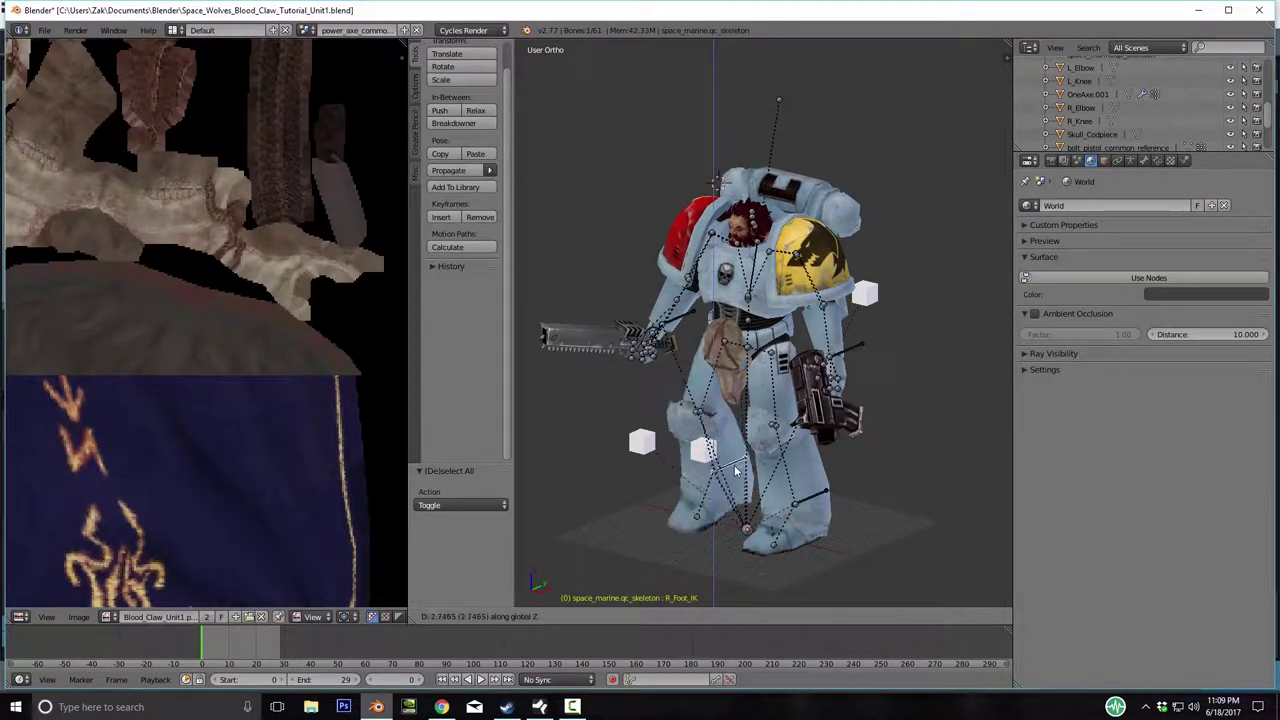
key("Escape")
right_click(815, 488)
key("g")
key("z")
key("Escape")
Test moving and rotating the bip01 root bone, cancel, then show the File > Open Recent list.
right_click(750, 350)
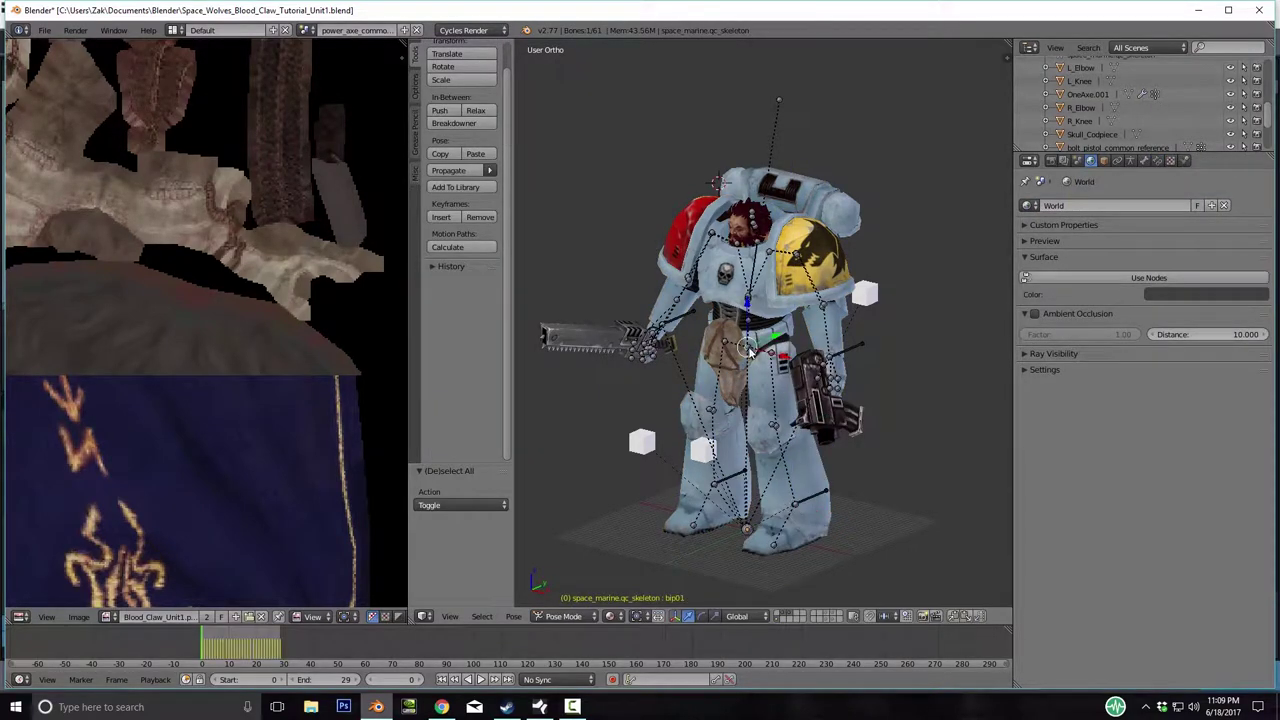
key("g")
key("z")
key("r")
key("Escape")
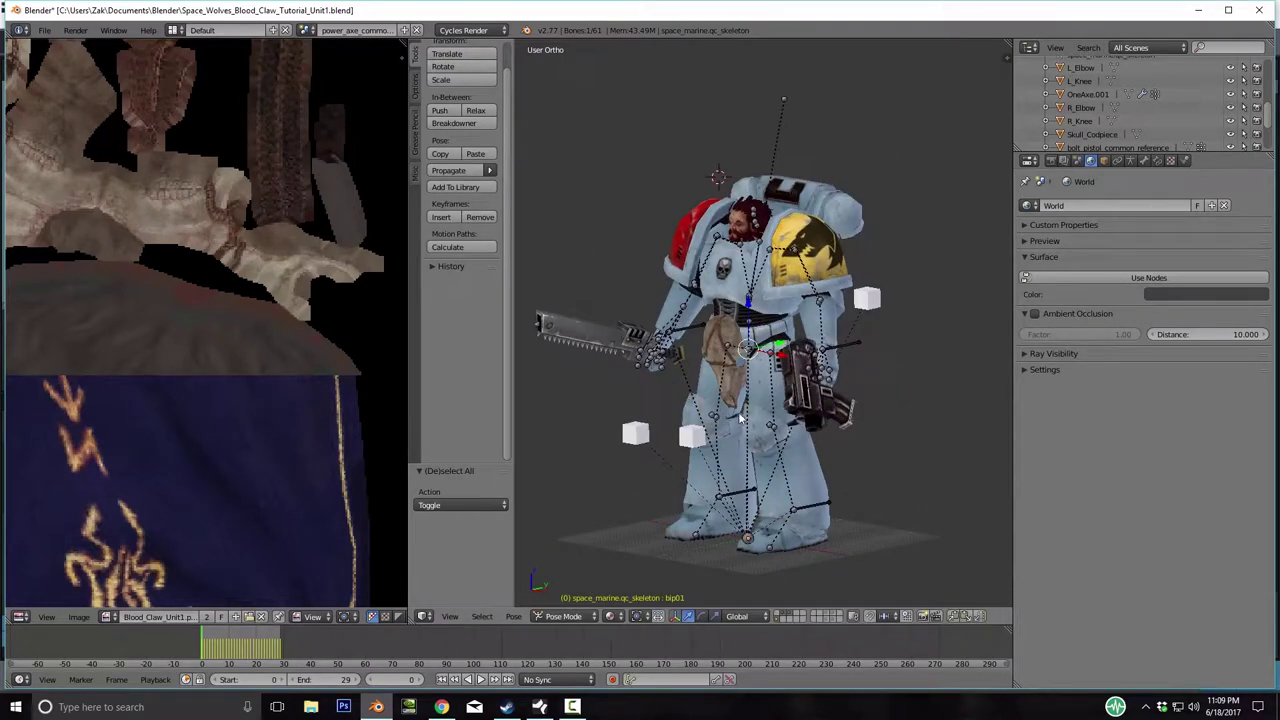
left_click(44, 30)
mouse_move(117, 75)
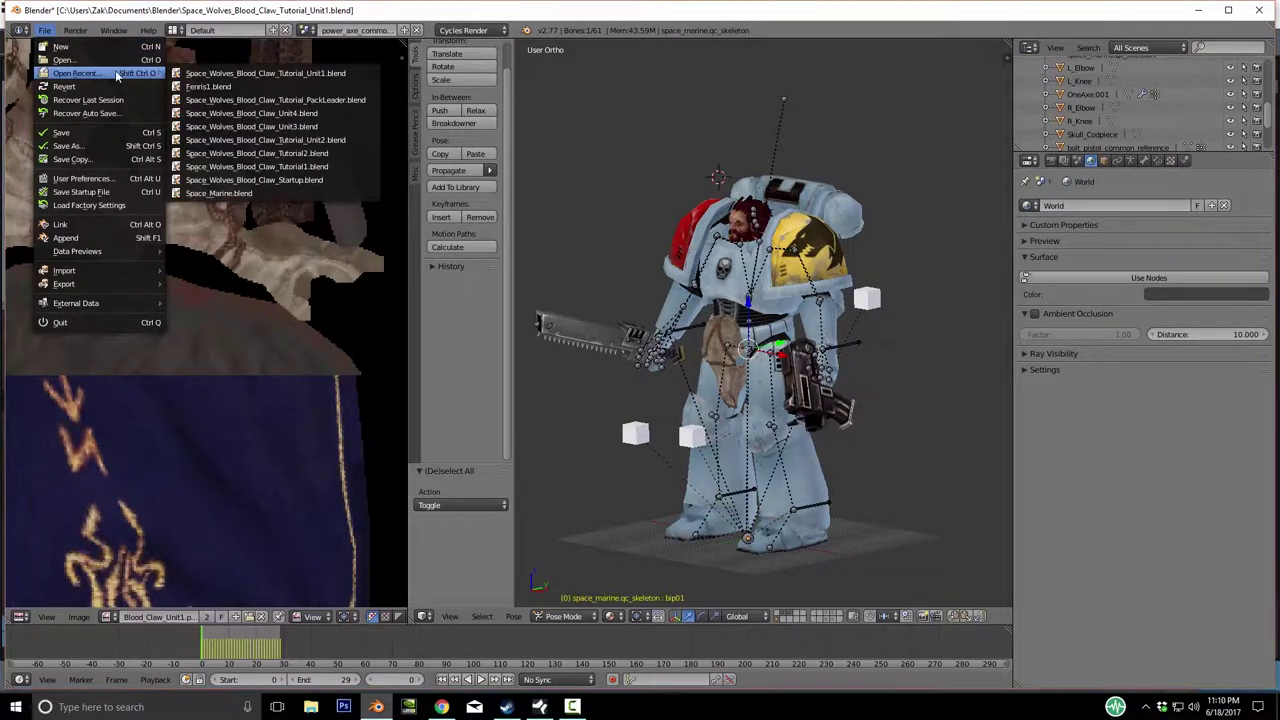
Load Space_Wolves_Blood_Claw_Tutorial_Unit2 and orbit around the space marine.
left_click(339, 145)
middle_click_drag(891, 381, 780, 216)
mouse_move(762, 403)
middle_mouse_down()
mouse_move(700, 400)
mouse_move(790, 400)
mouse_move(770, 390)
middle_mouse_up()
Load Space_Wolves_Blood_Claw_Unit3 from recent files and orbit to a three-quarter view.
left_click(44, 31)
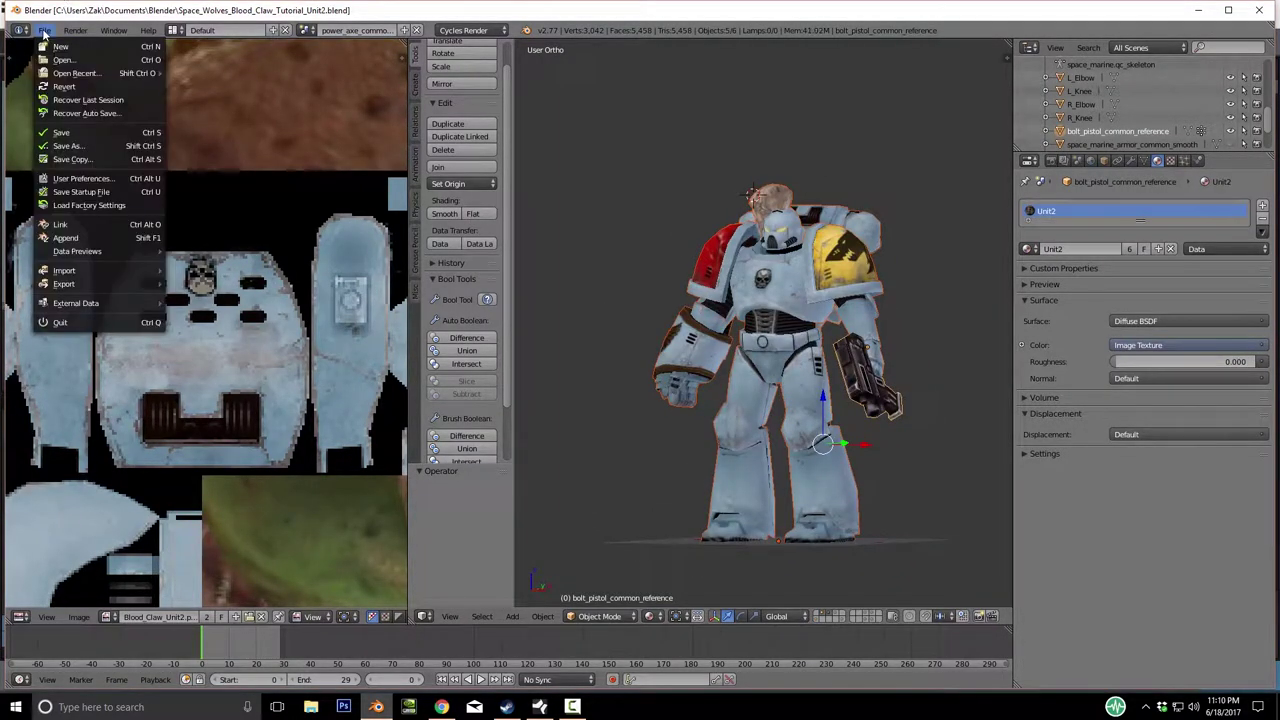
left_click(40, 30)
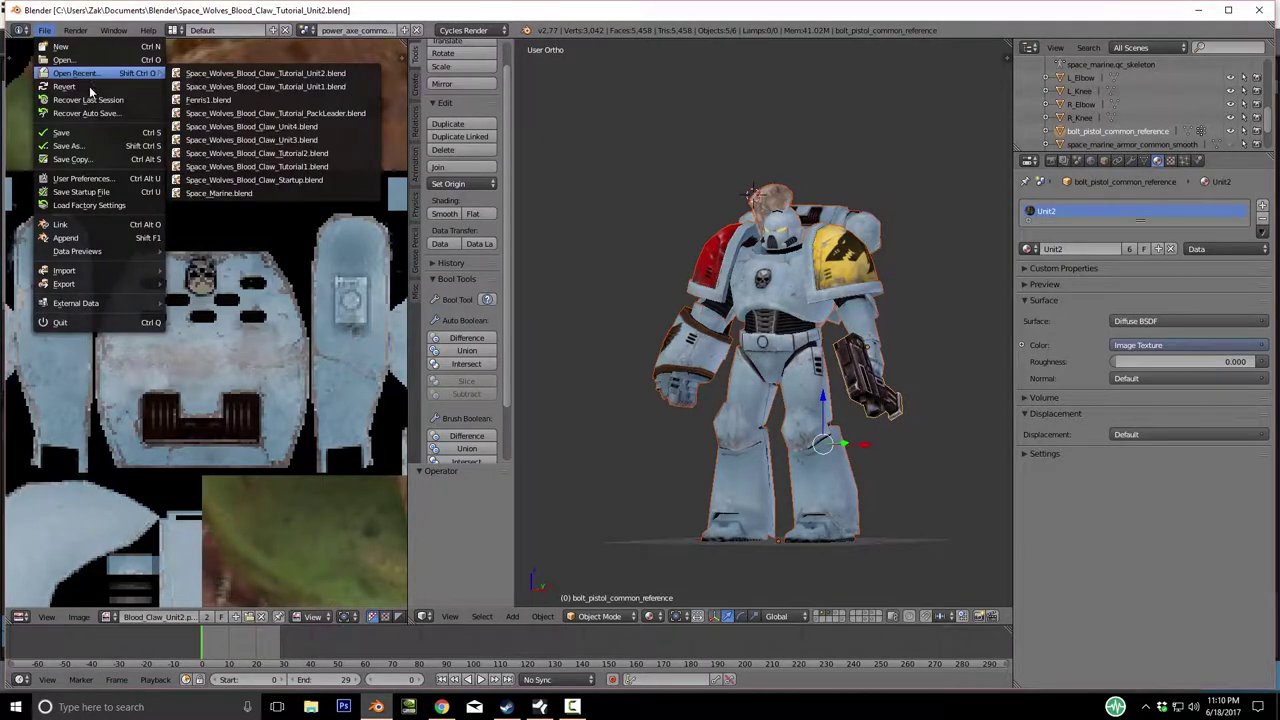
mouse_move(110, 73)
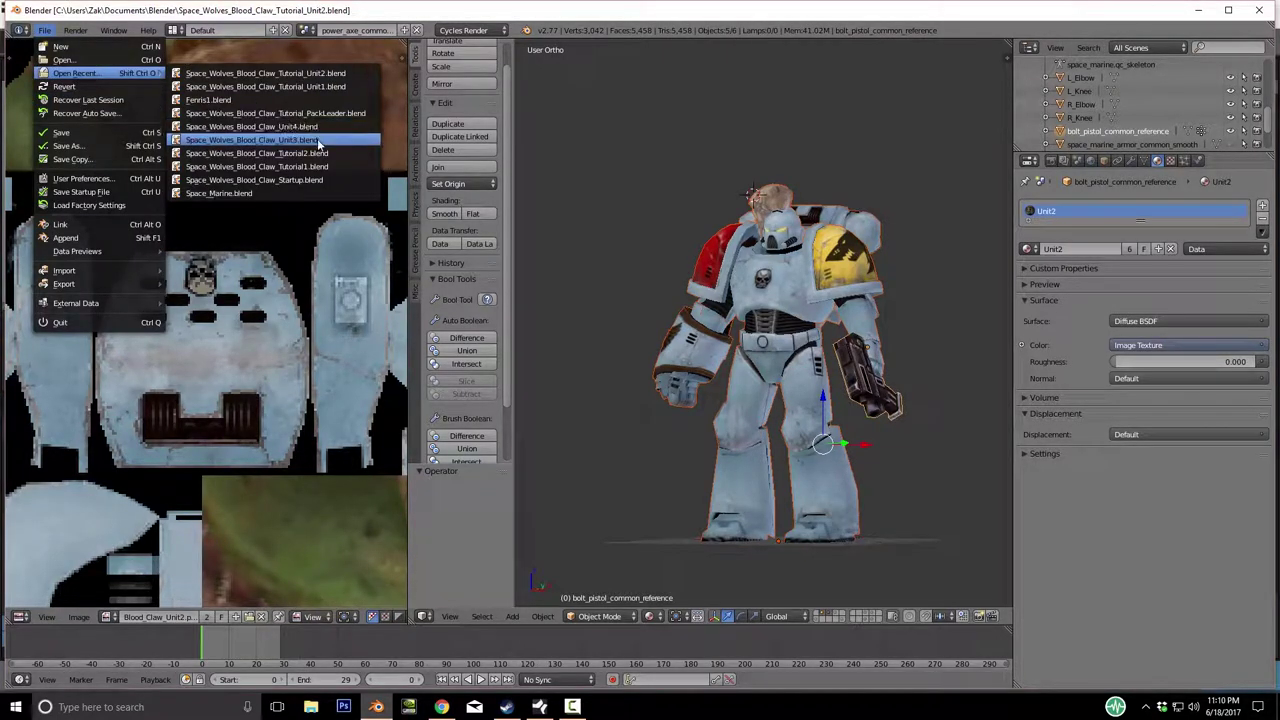
left_click(251, 139)
middle_click_drag(705, 248, 679, 310)
Load Space_Wolves_Blood_Claw_Unit4, orbit to the front and select the knife.
left_click(44, 30)
mouse_move(78, 73)
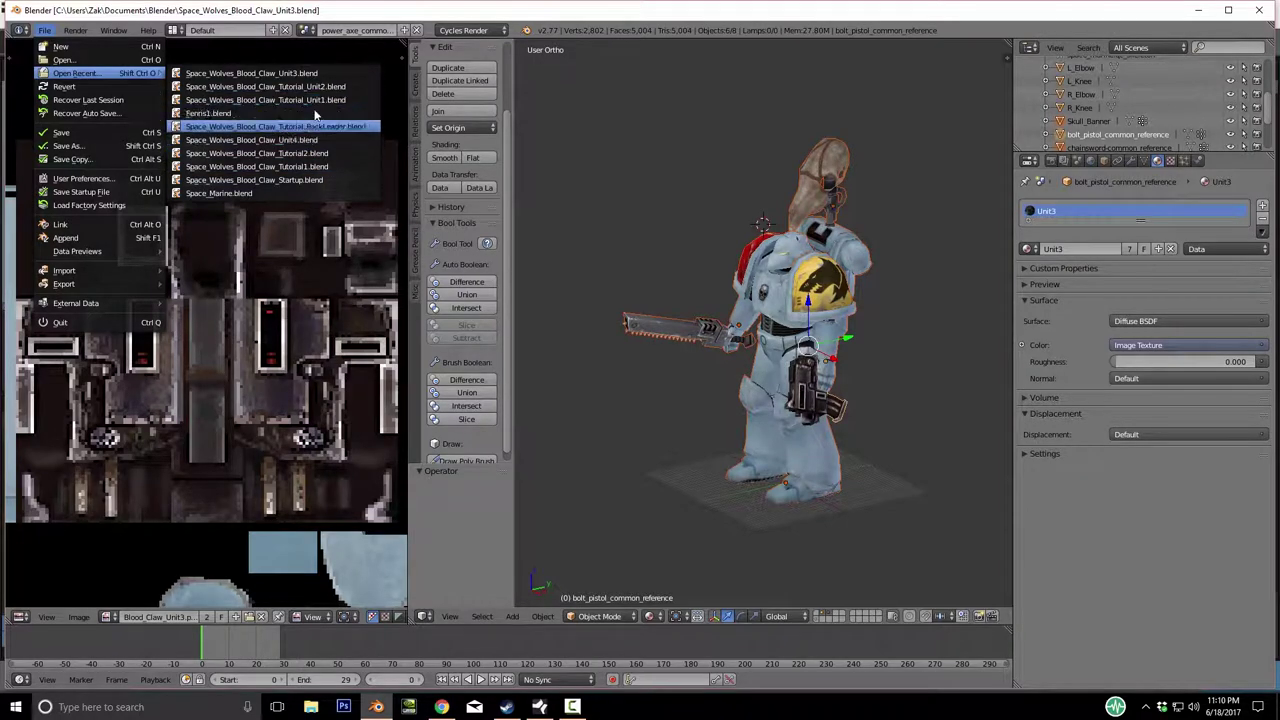
left_click(304, 141)
middle_click_drag(891, 354, 760, 380)
scroll(854, 338, "down", 3)
right_click(700, 360)
scroll(740, 375, "up", 1)
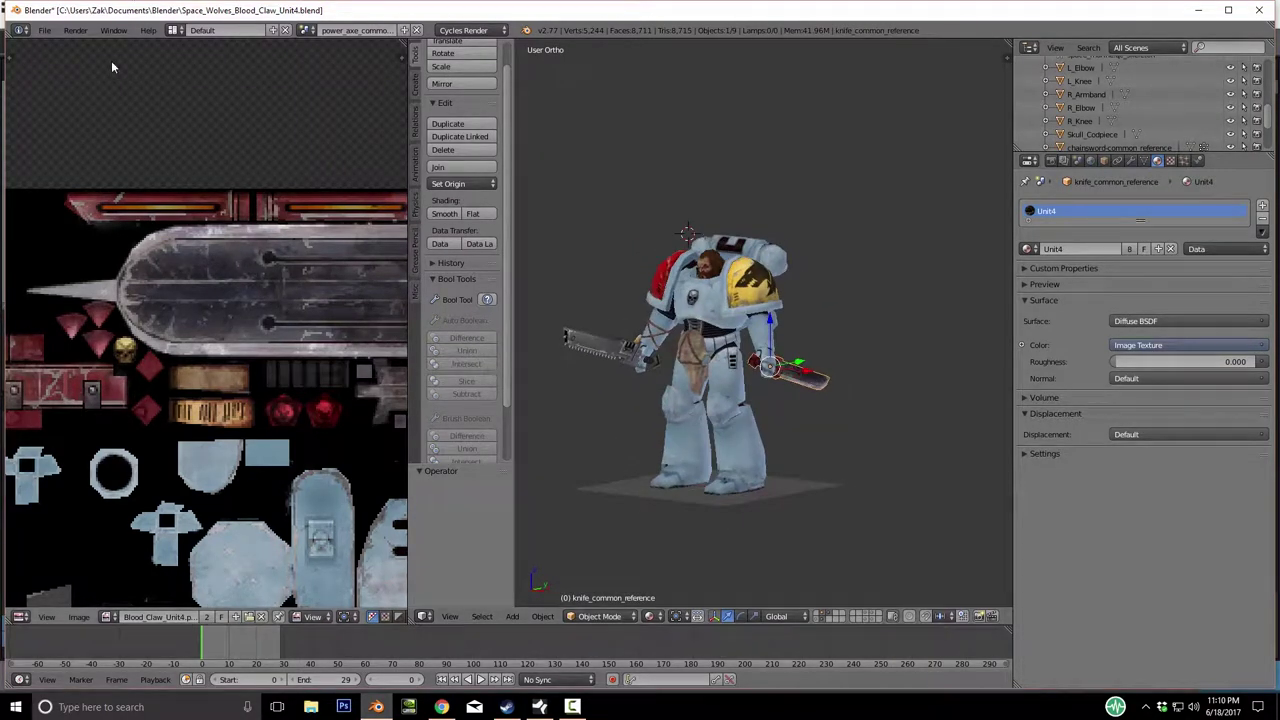
left_click(44, 30)
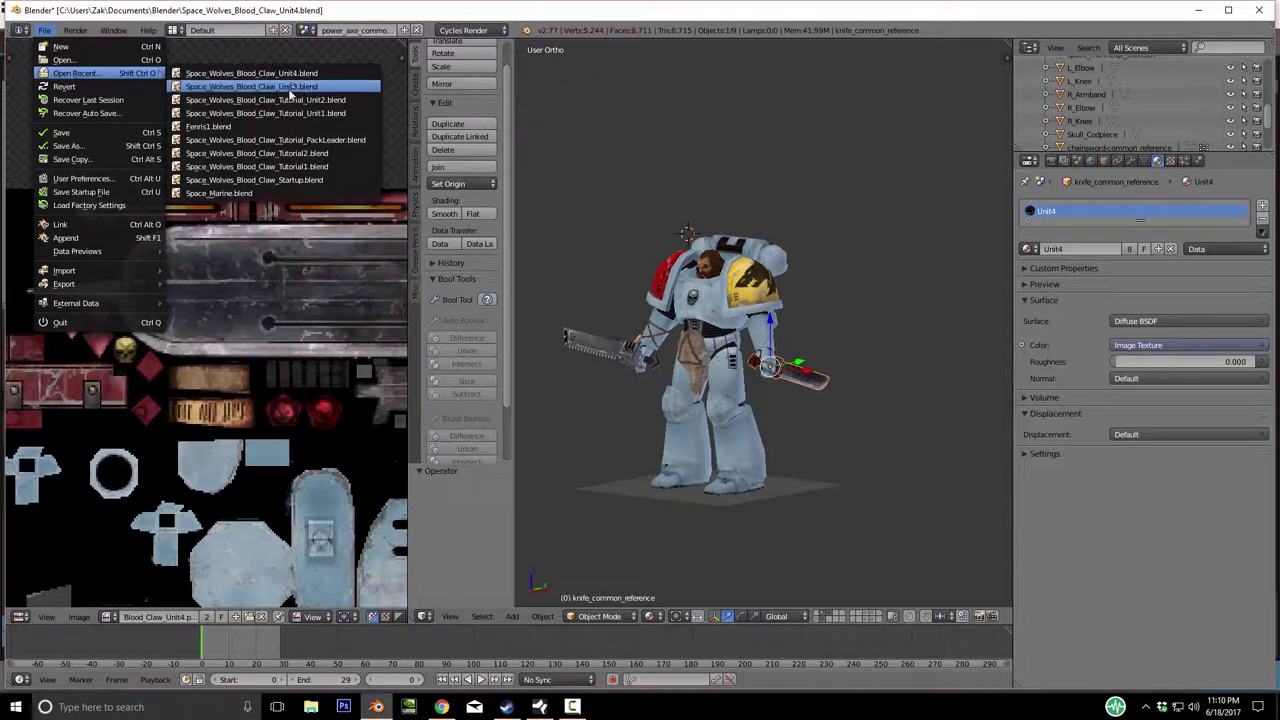
Load the PackLeader project, orbit to a three-quarter view and select the power axe.
left_click(329, 145)
middle_click_drag(700, 350, 783, 352)
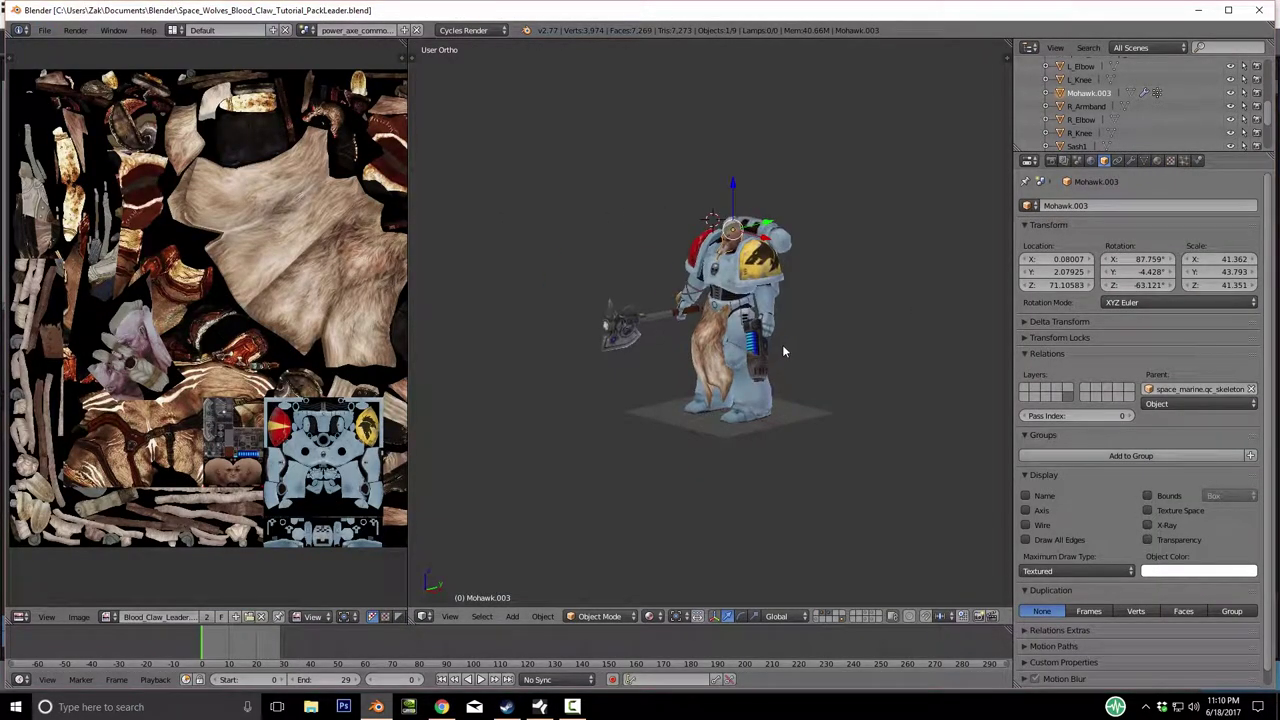
scroll(782, 344, "up", 4)
right_click(500, 333)
key("g")
right_click(505, 340)
Orbit round the marine's front and select the plasma pistol.
middle_click_drag(614, 384, 728, 343)
right_click(845, 352)
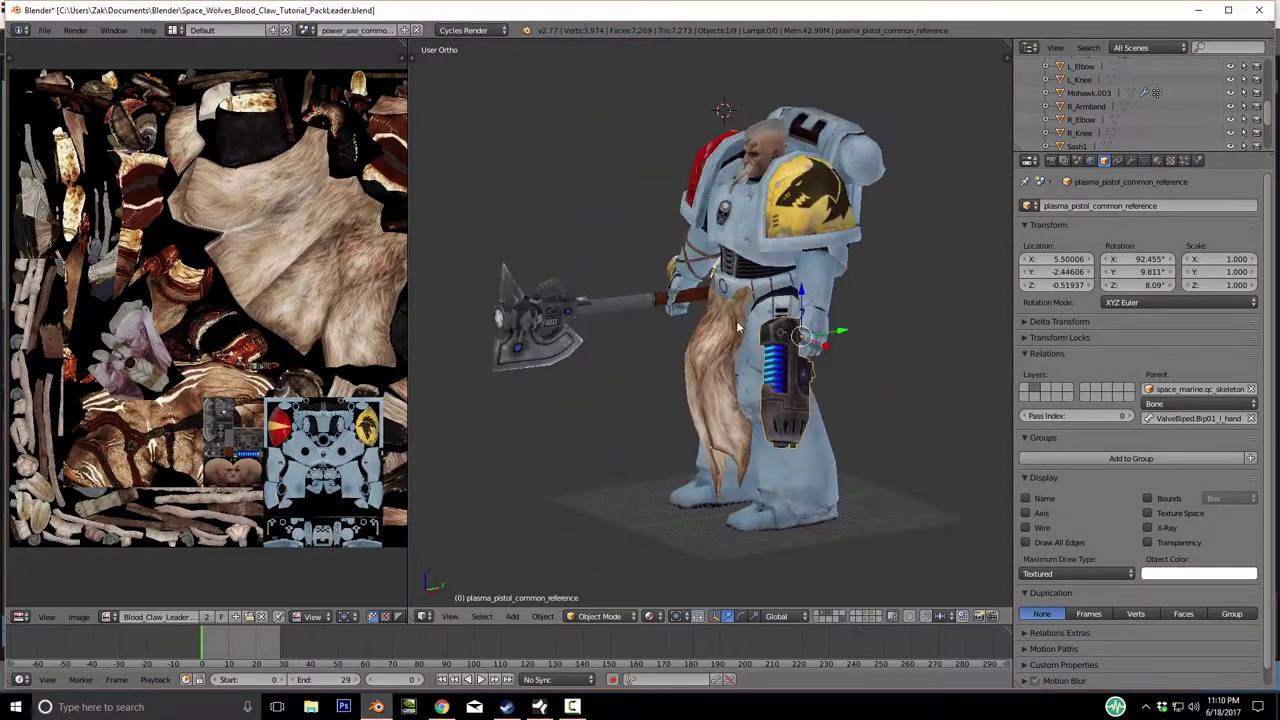
middle_click_drag(561, 368, 722, 330)
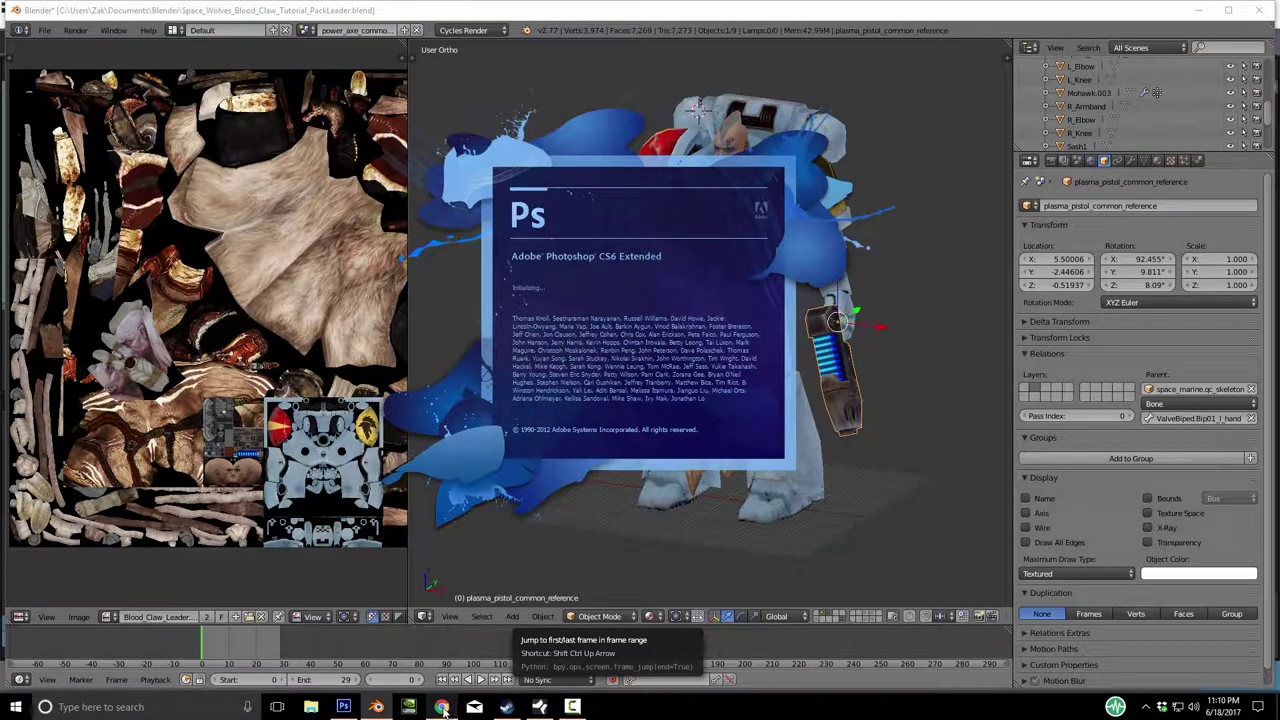
Open a new Chrome window from the taskbar and close the old YouTube window.
right_click(443, 707)
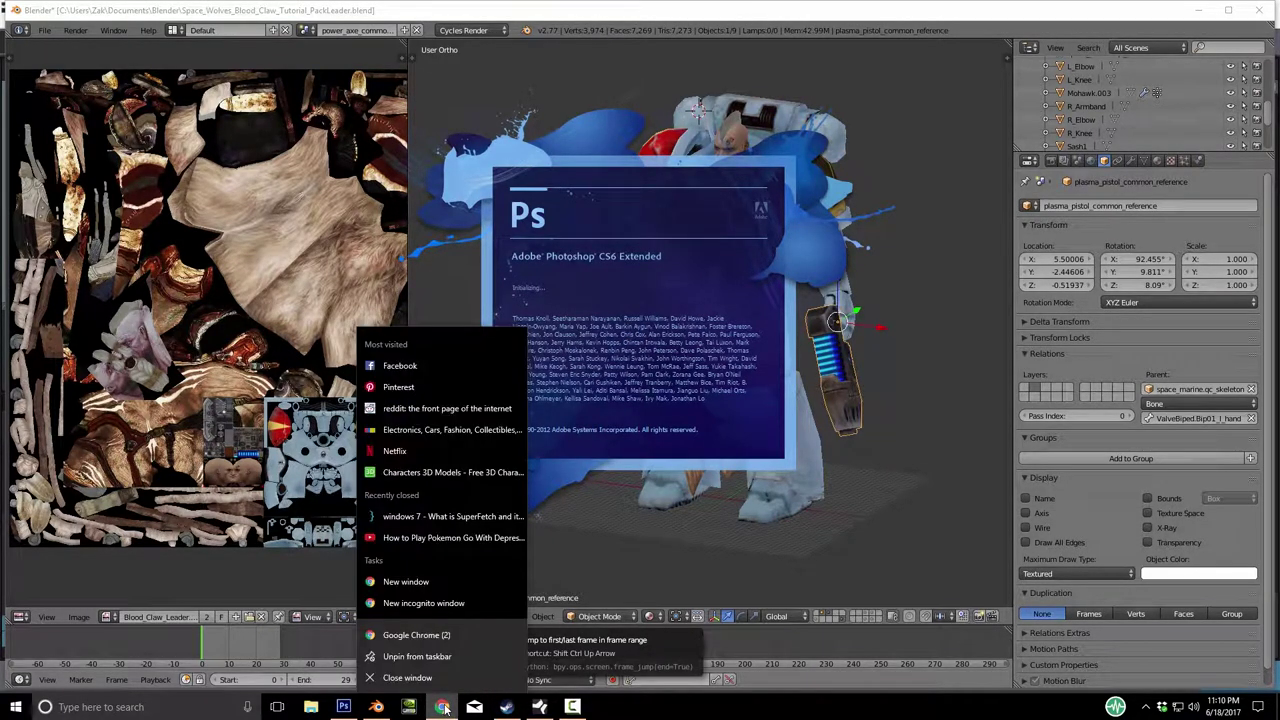
left_click(405, 582)
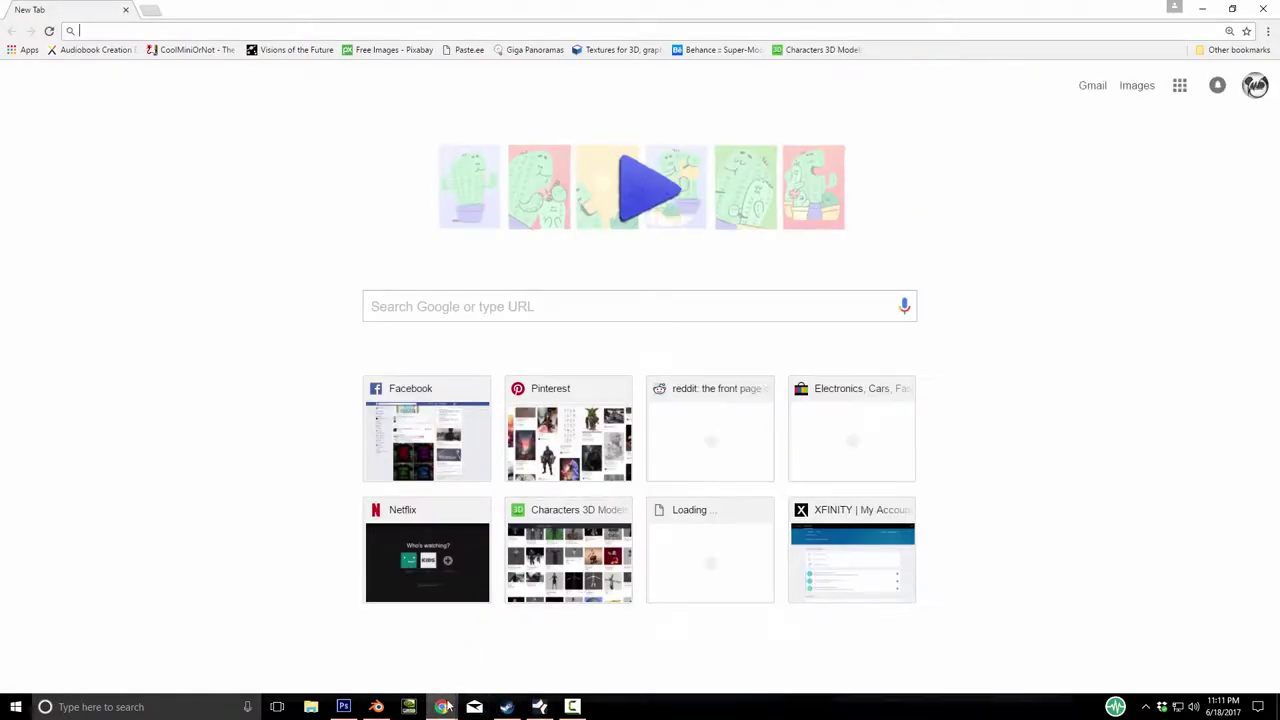
mouse_move(445, 707)
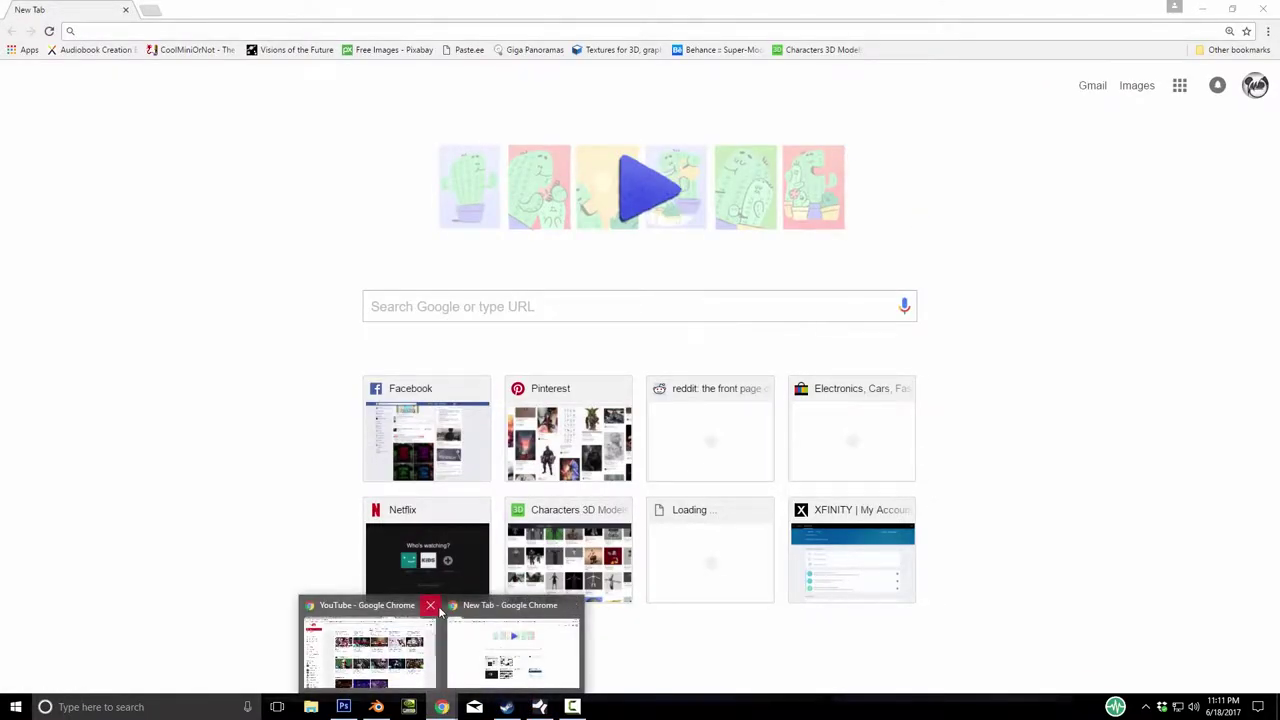
mouse_move(432, 608)
left_click(427, 605)
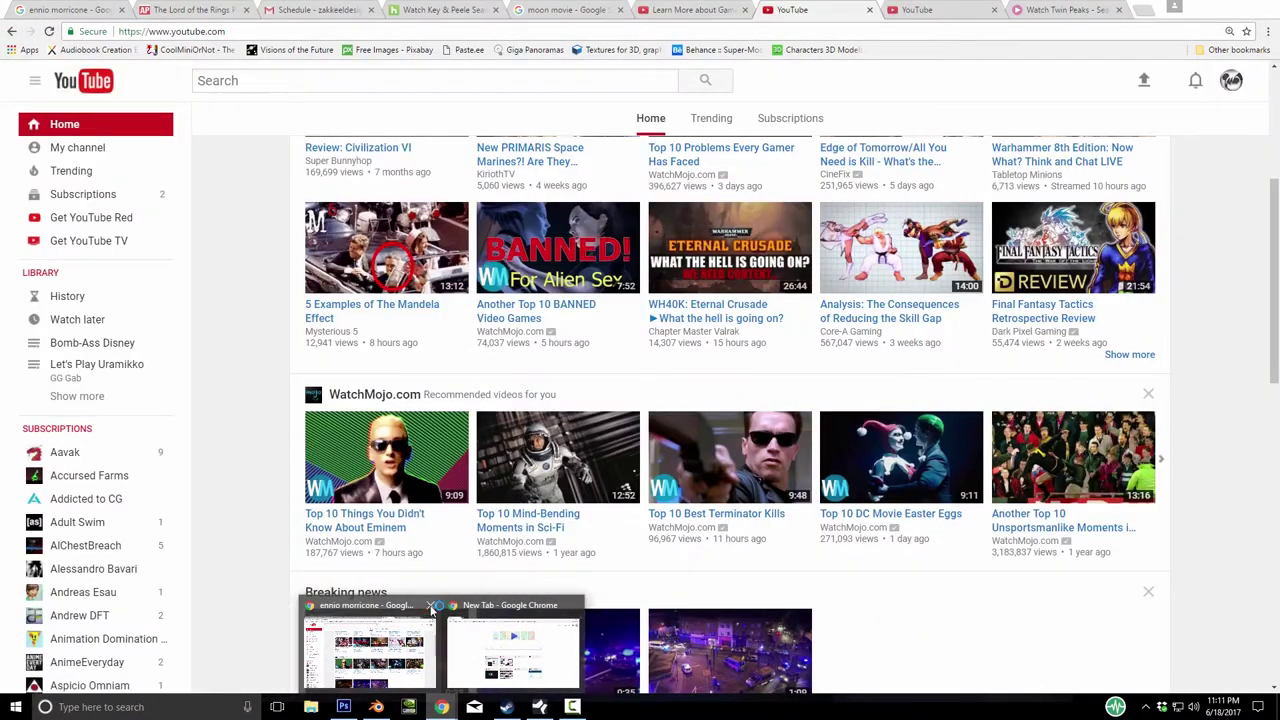
left_click(429, 607)
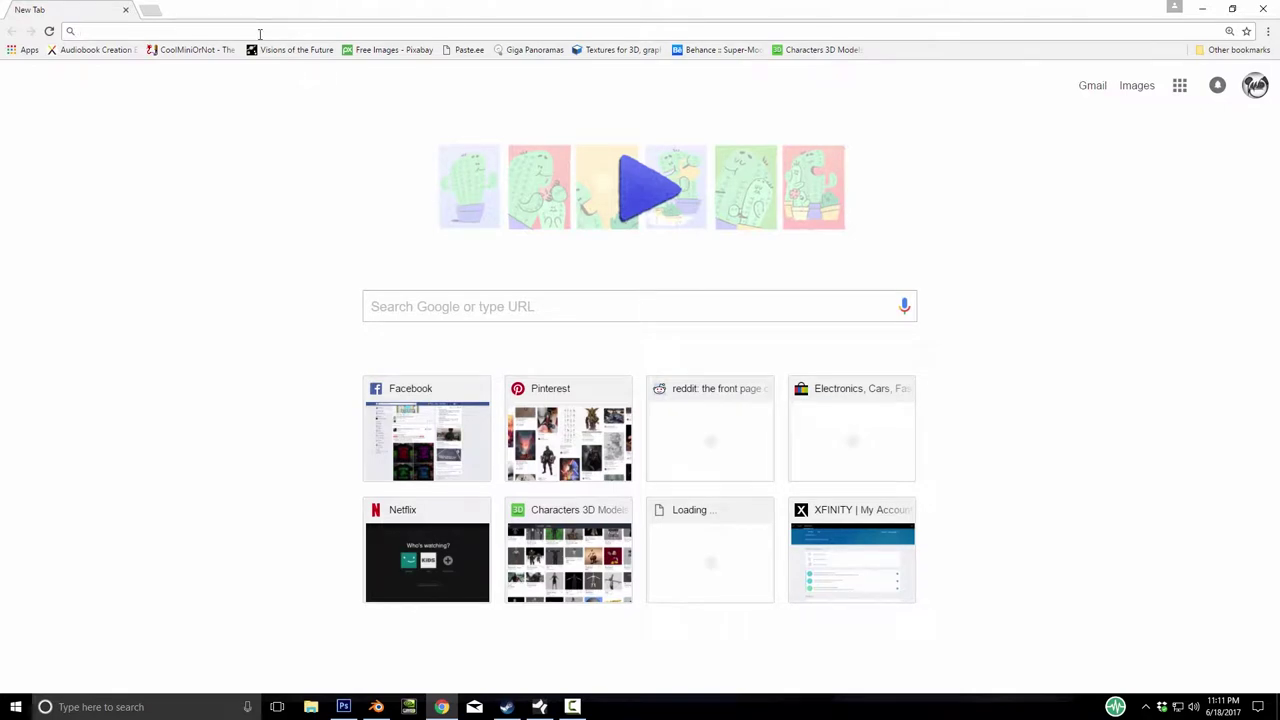
Search Google for 'viking symbol'.
type("viking")
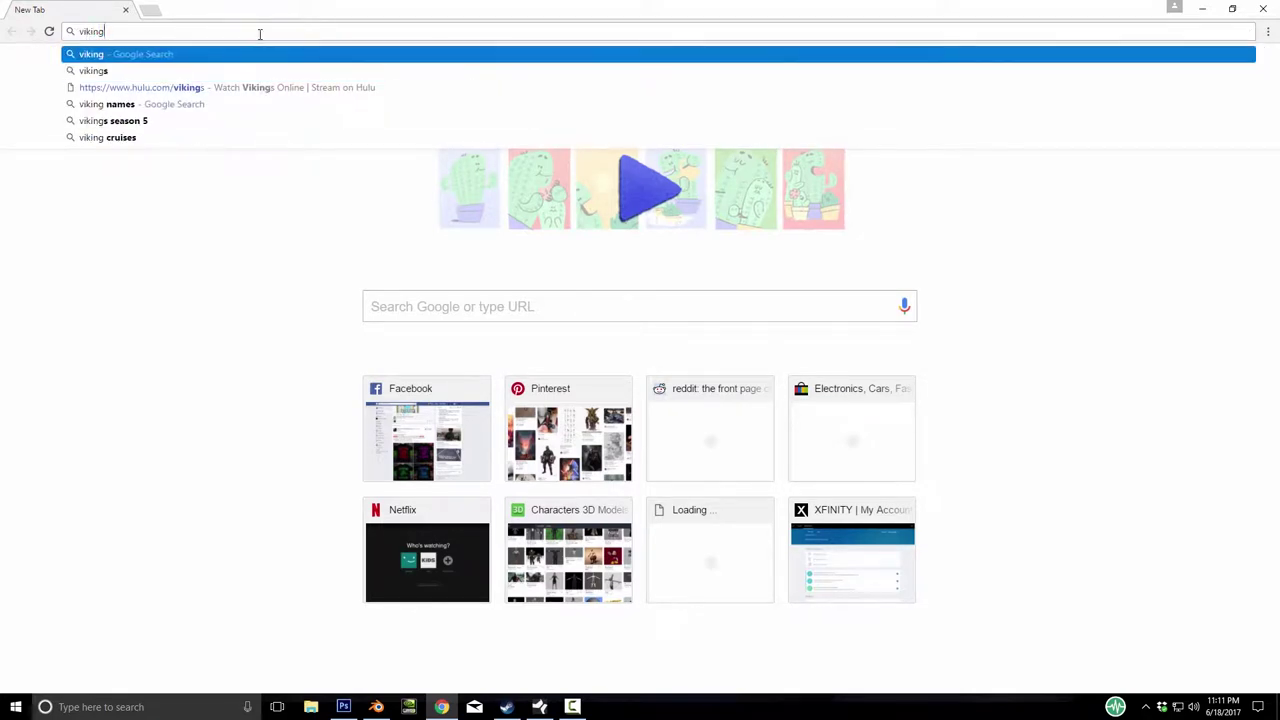
type(" sym")
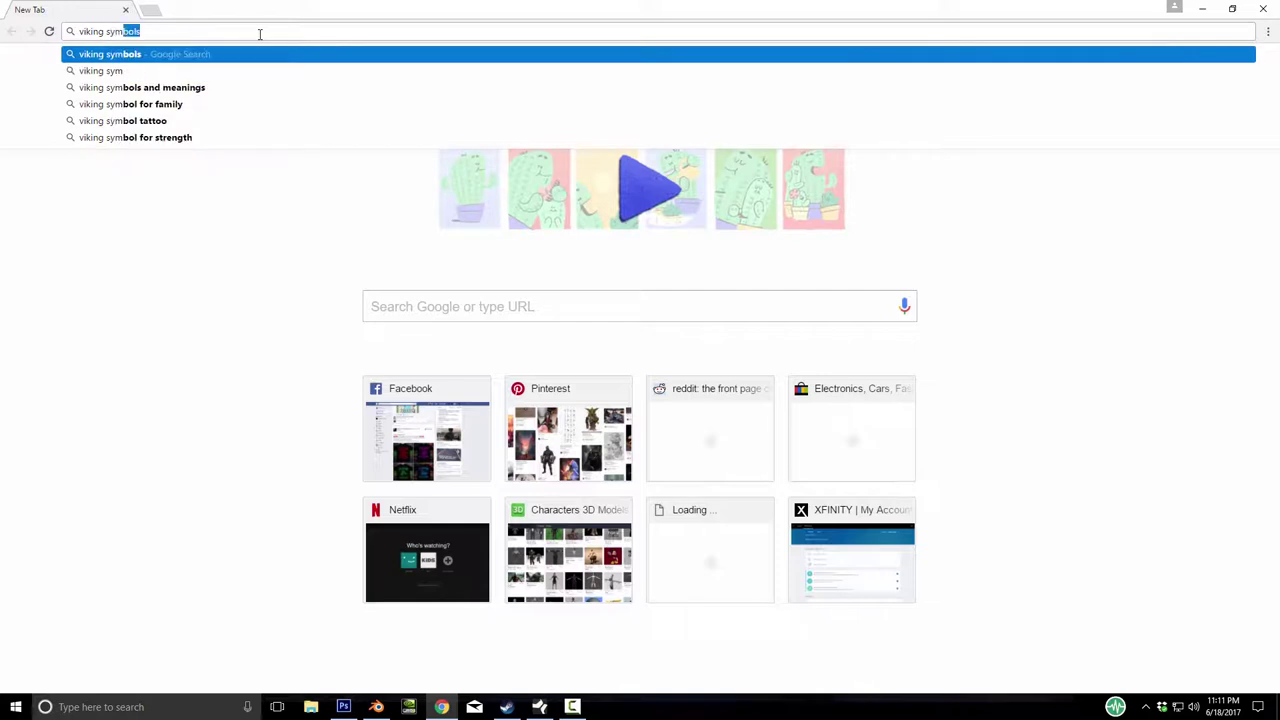
type("bol")
key("Return")
key("alt+Tab")
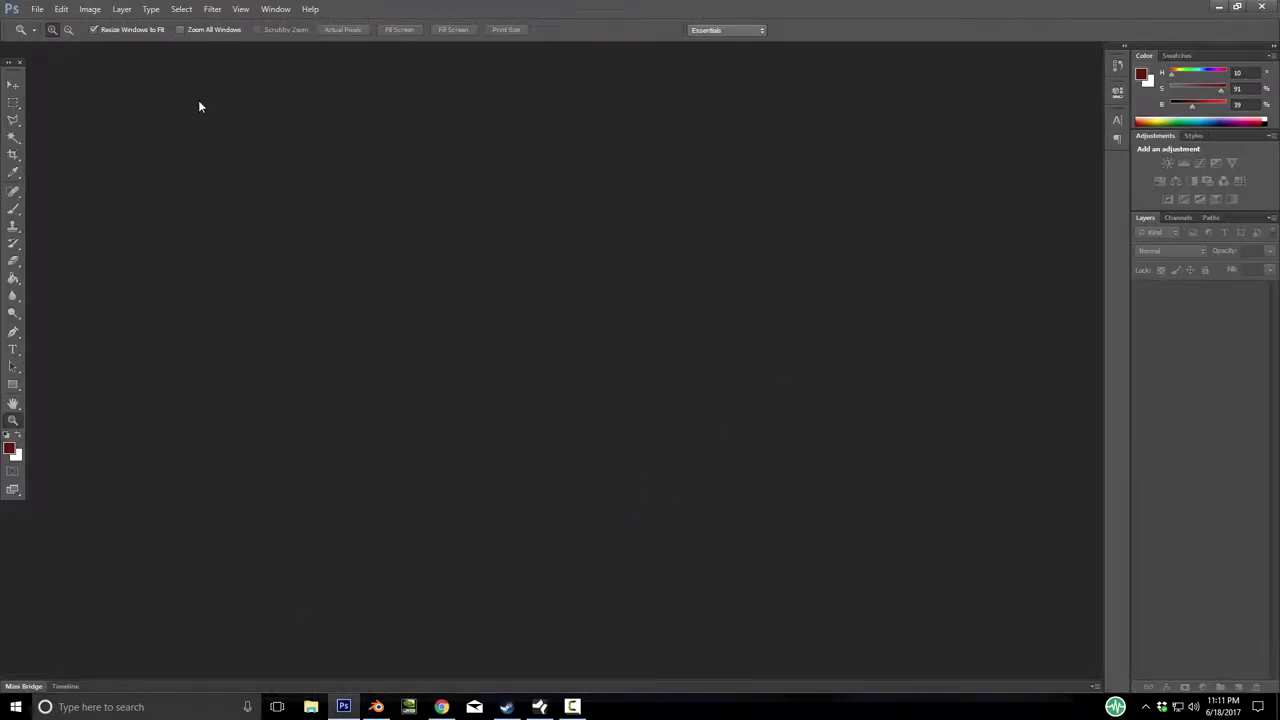
Start opening an image file and browse to Documents > Tutorials.
left_click(41, 10)
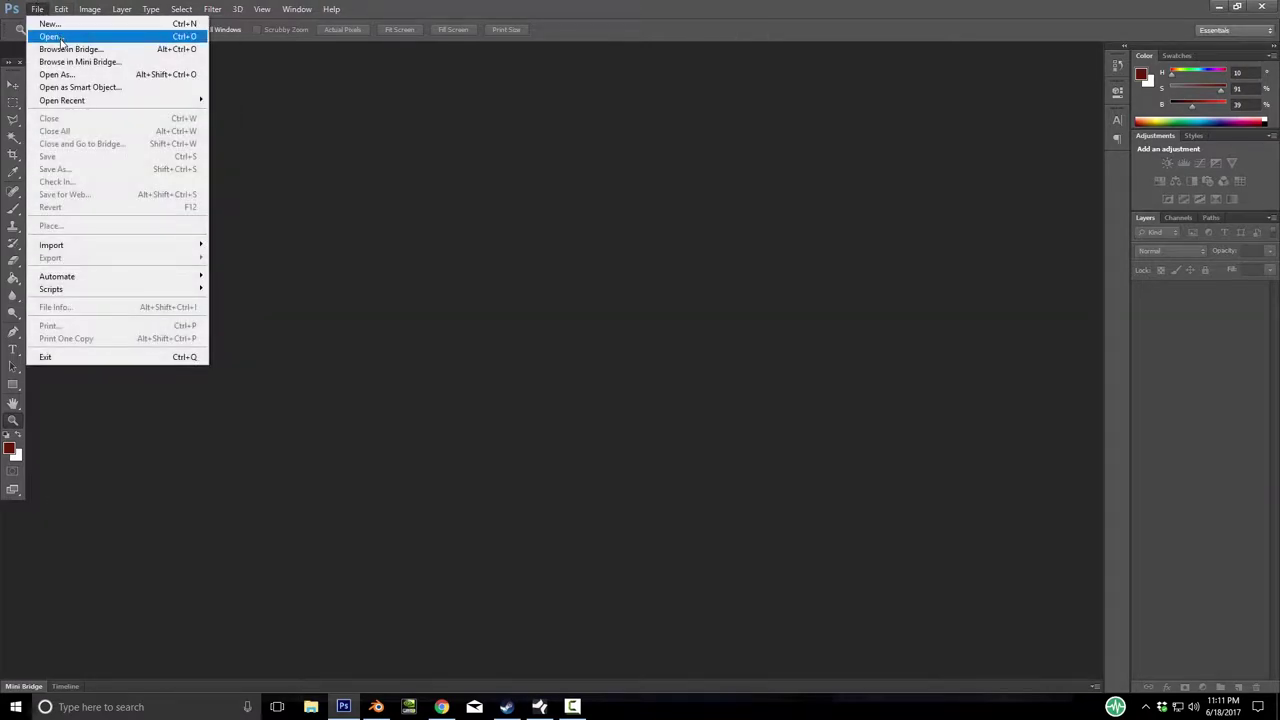
mouse_move(76, 101)
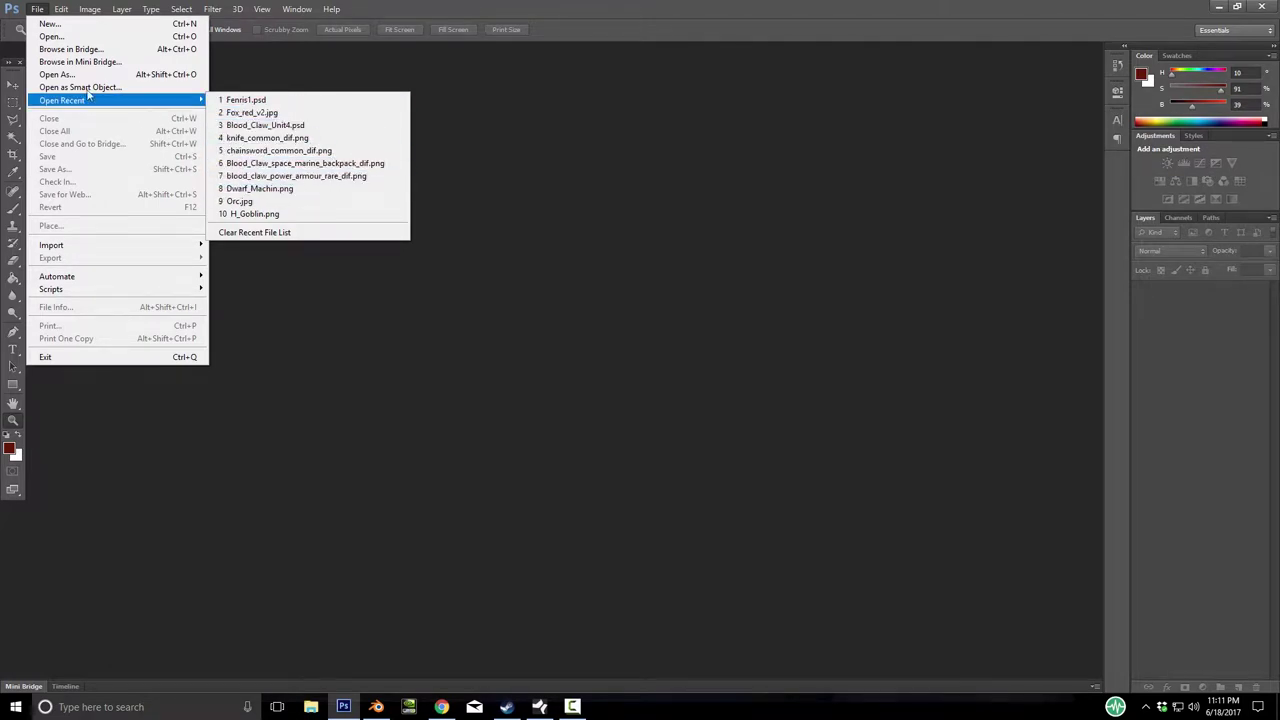
left_click(66, 36)
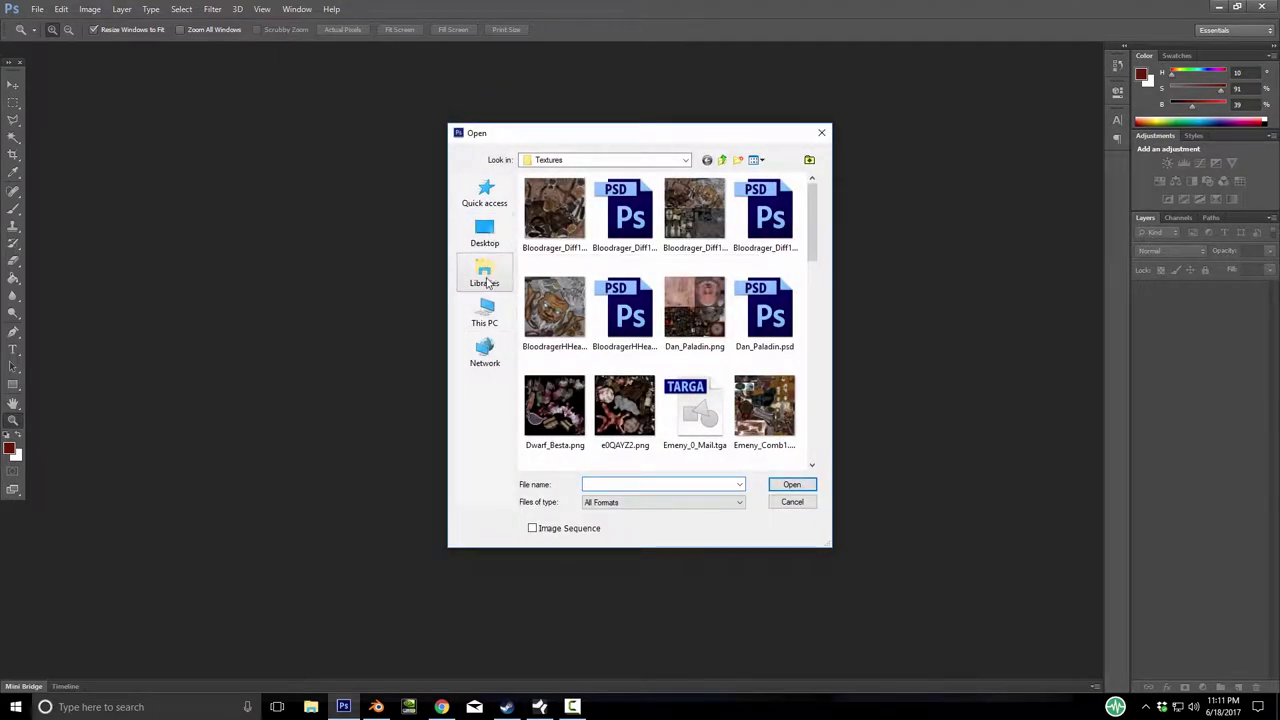
left_click(485, 279)
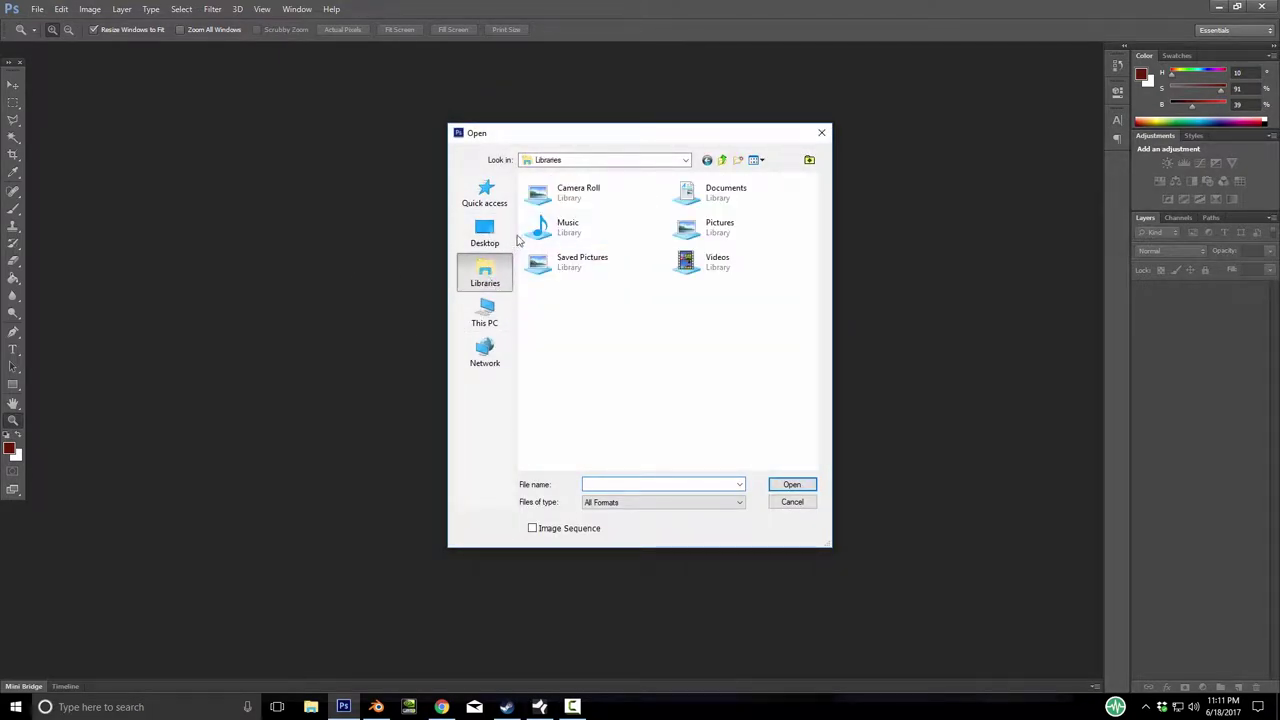
double_click(734, 200)
scroll(566, 330, "down", 5)
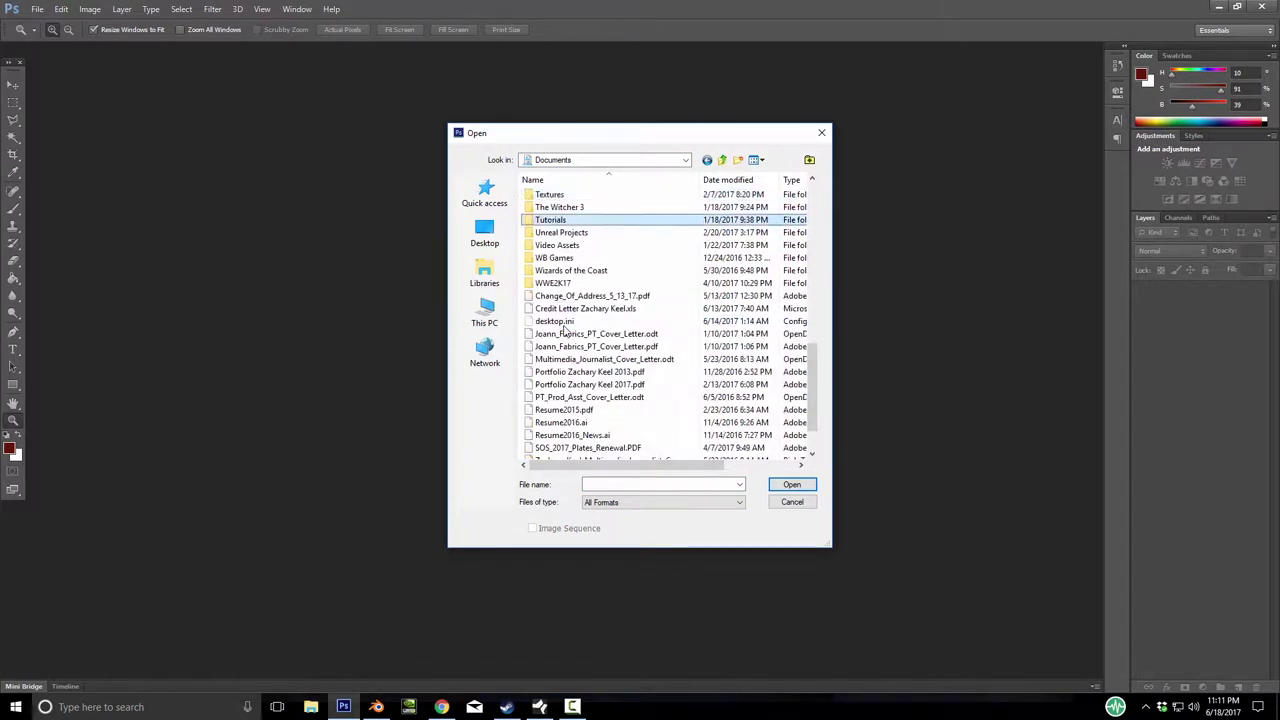
double_click(567, 320)
Go through TTS, SpaceWolves_BloodClaw and Marine_Base folders and open Blood_Claw_Leader.psd.
double_click(537, 196)
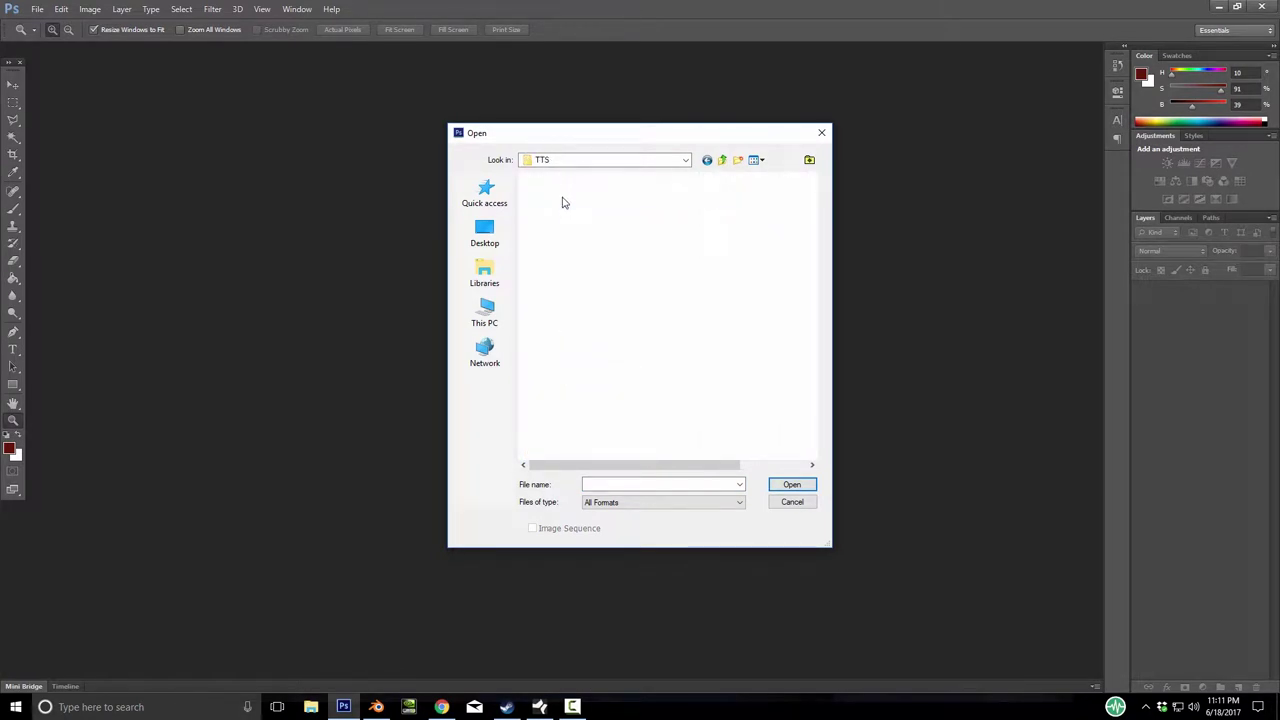
double_click(557, 209)
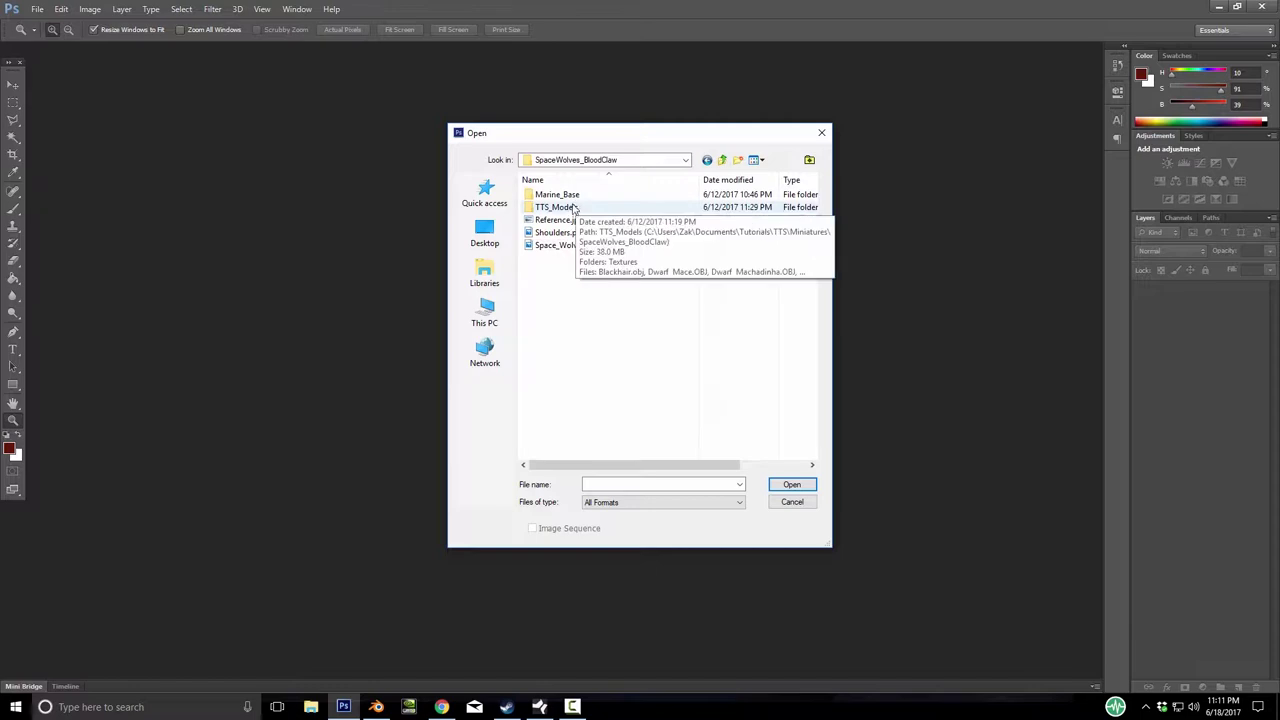
double_click(550, 194)
double_click(545, 208)
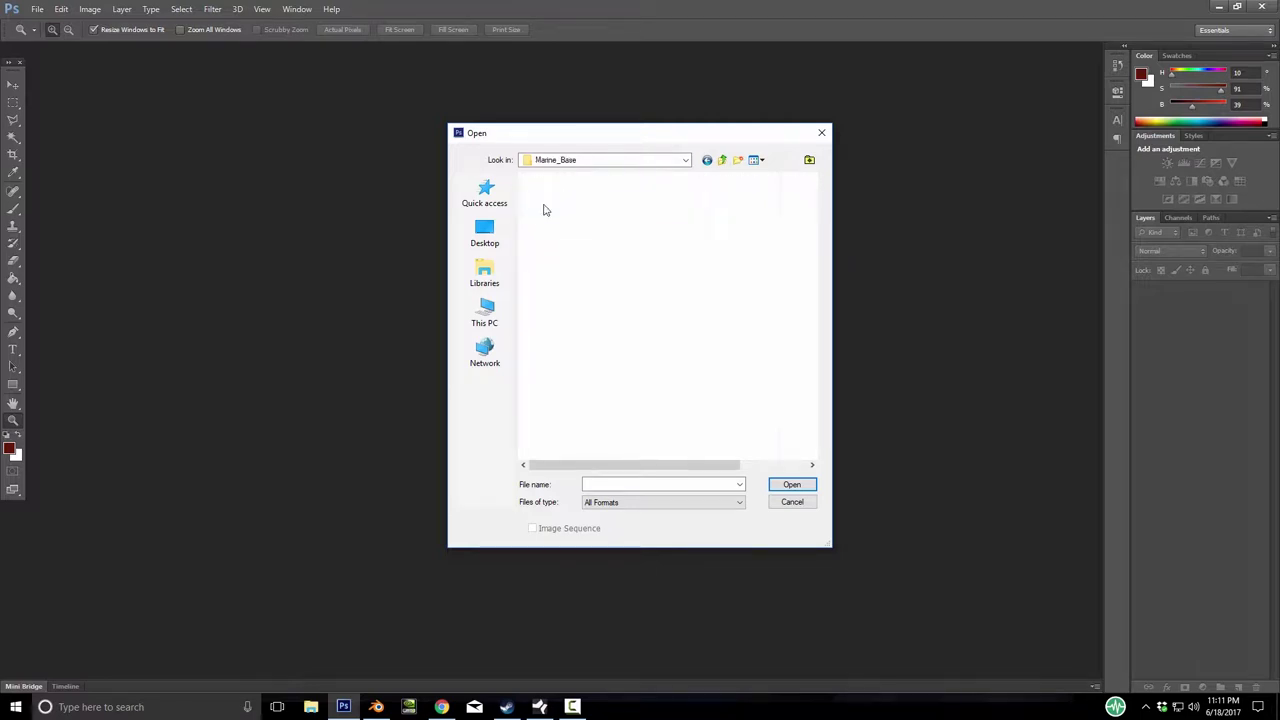
double_click(565, 232)
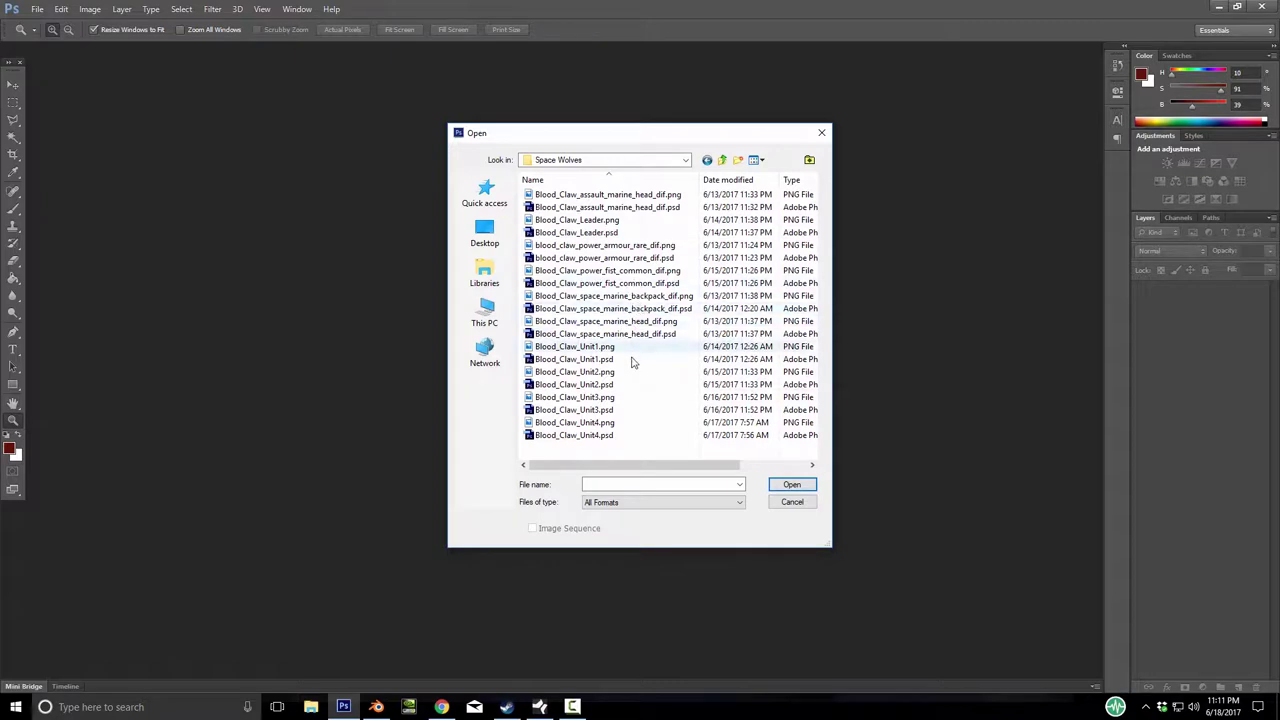
double_click(607, 233)
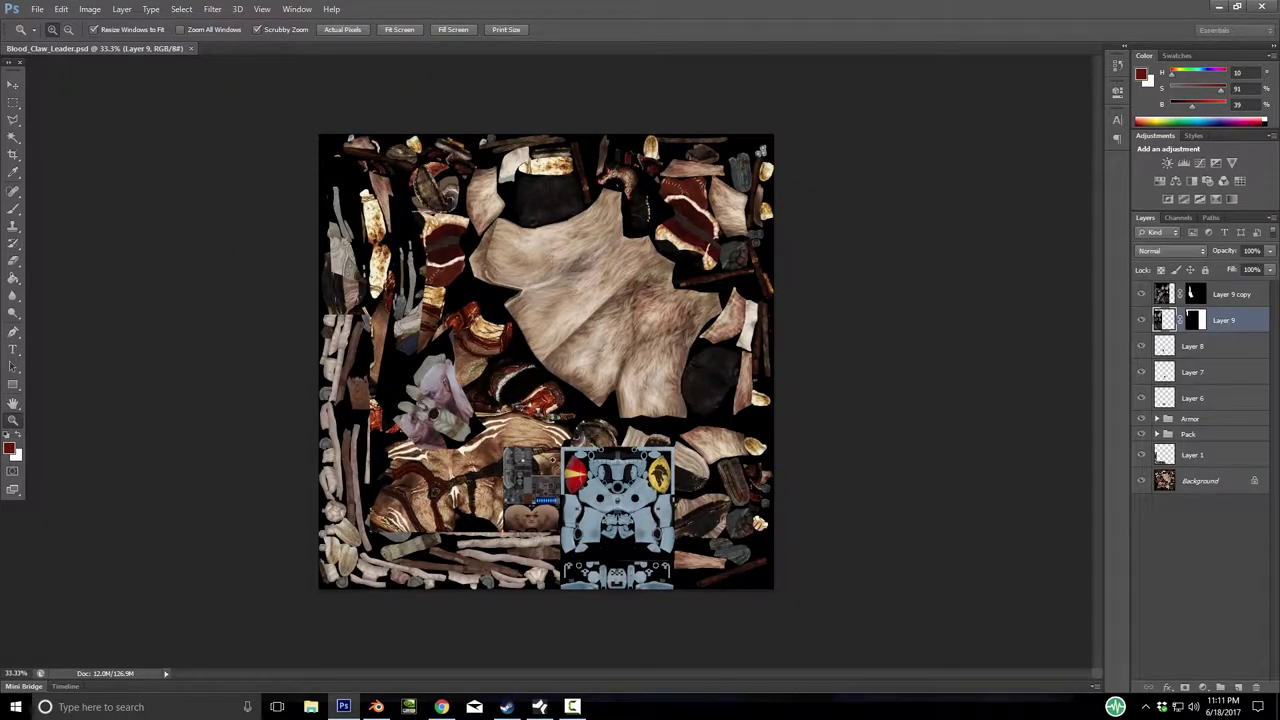
Zoom the texture from 33.3% to about 200% on the grey armour panel.
left_click(550, 464)
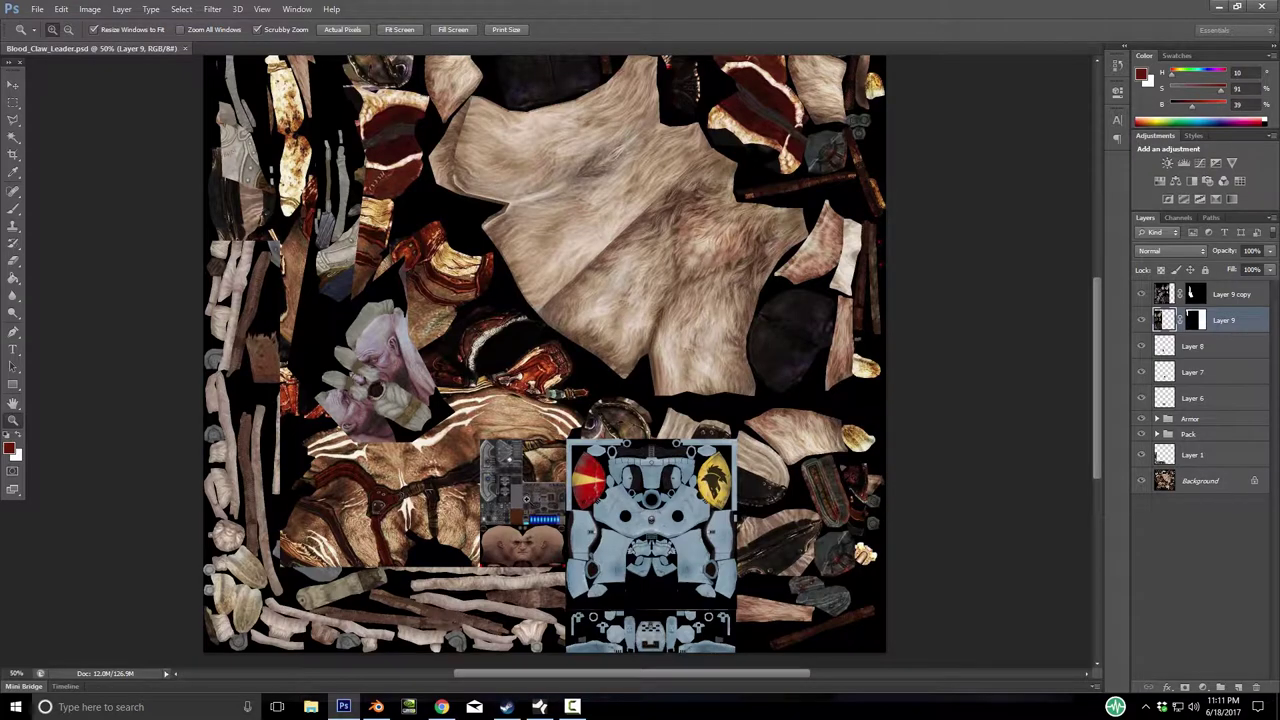
left_click(525, 493)
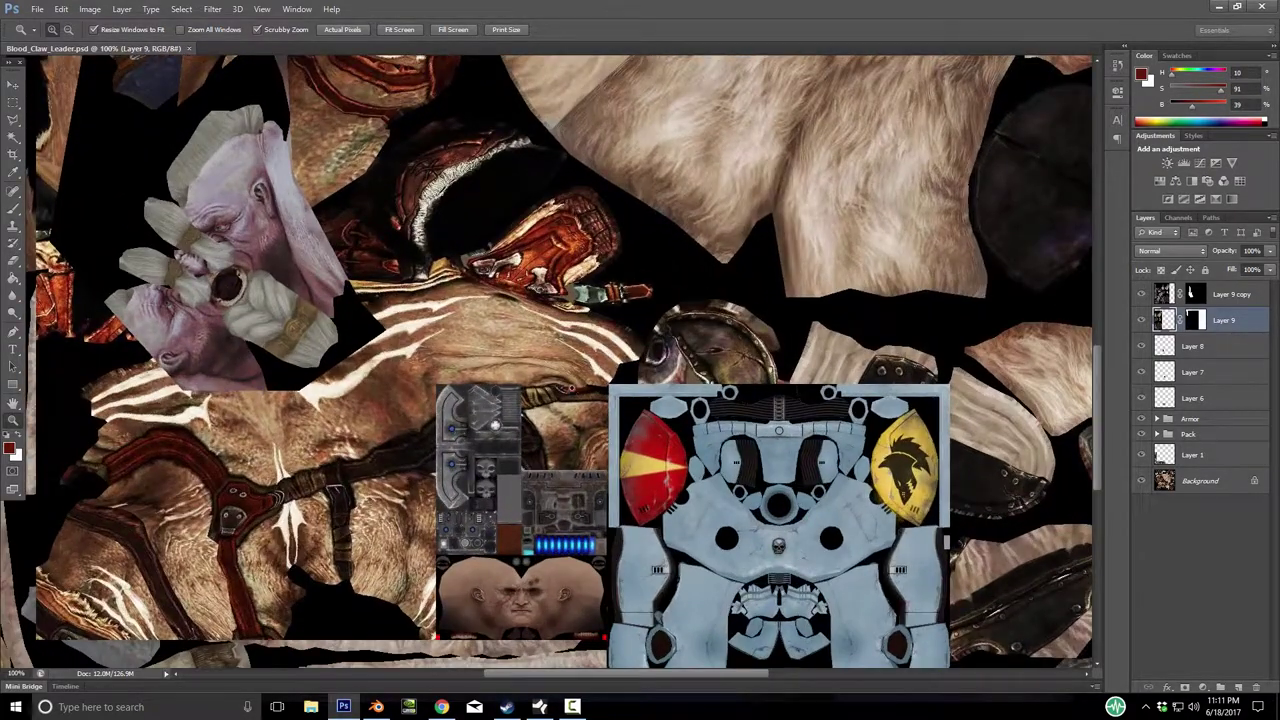
scroll(583, 383, "down", 3)
left_click_drag(485, 385, 489, 383)
left_click(489, 383, "alt")
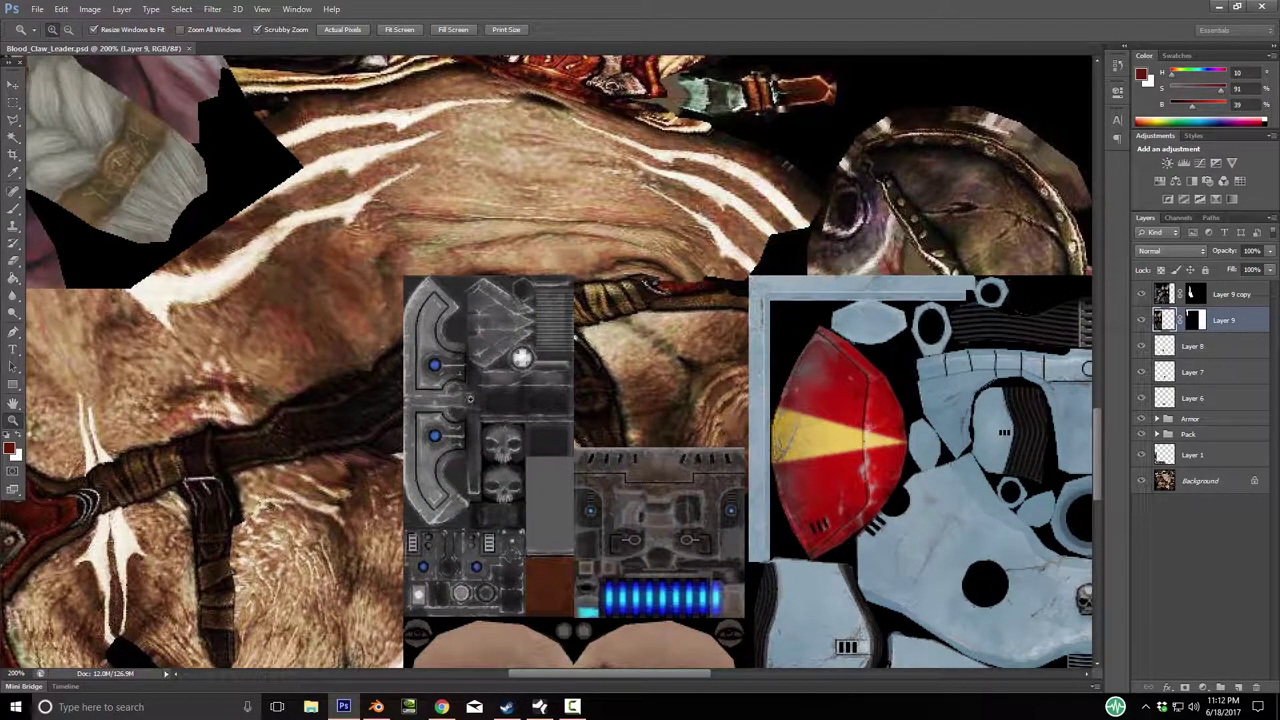
mouse_move(463, 690)
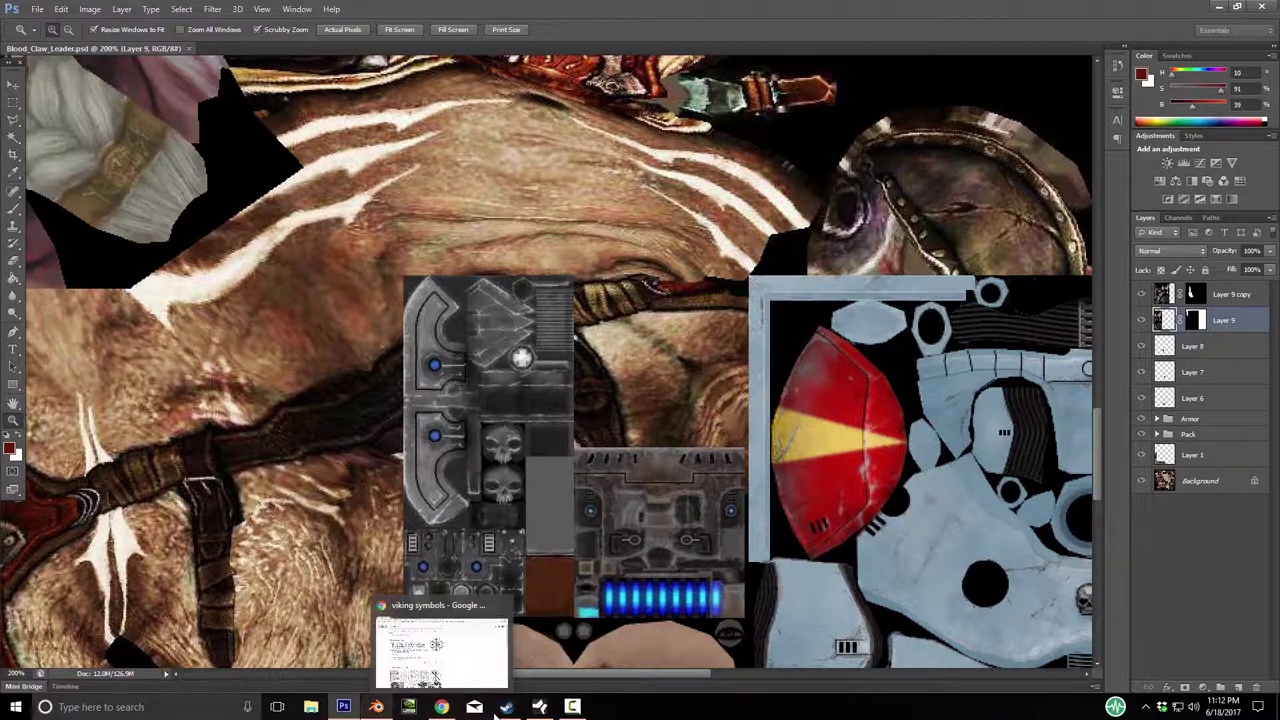
left_click(441, 707)
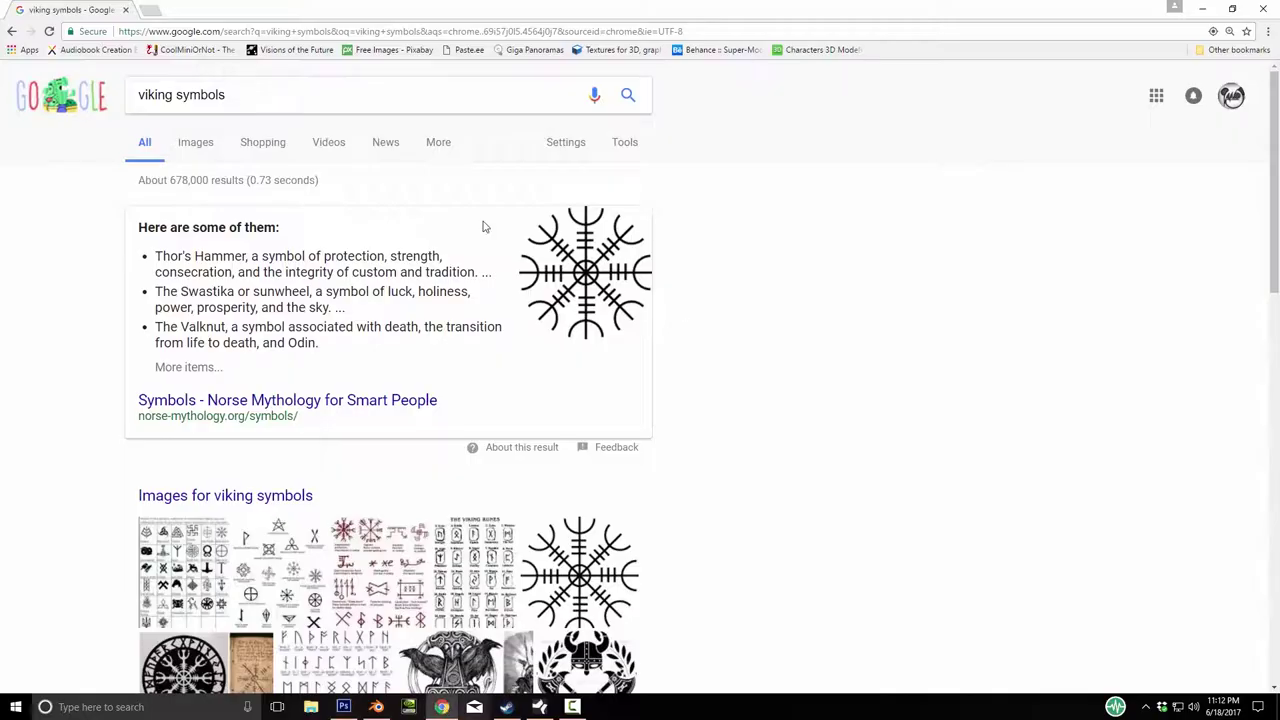
Open the rune chart at full size from Google Images and copy the image.
left_click(197, 148)
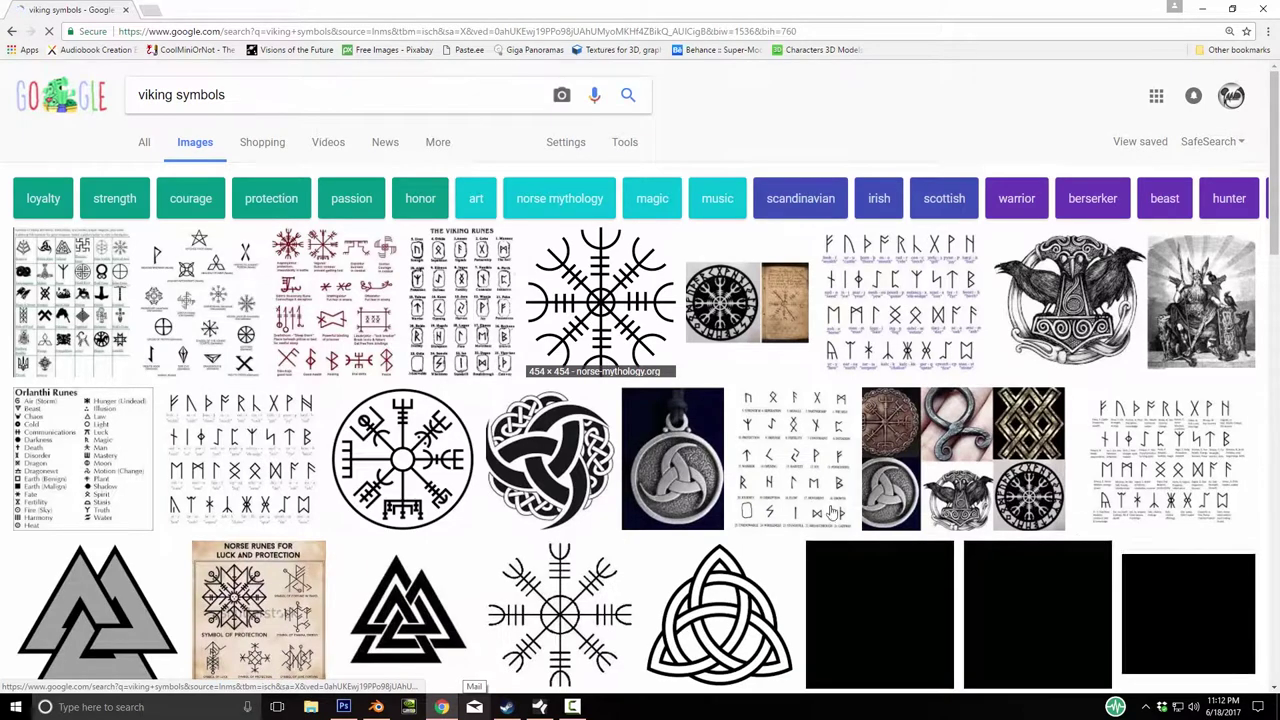
left_click(902, 300)
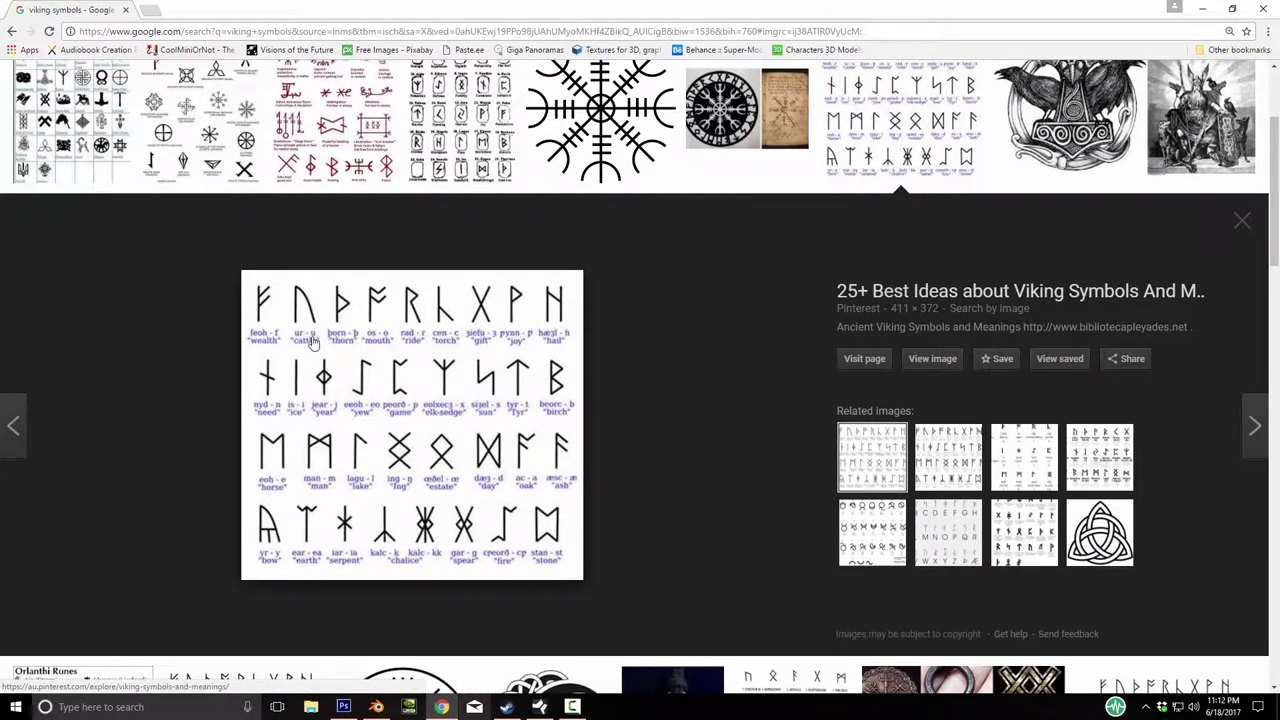
left_click(937, 362)
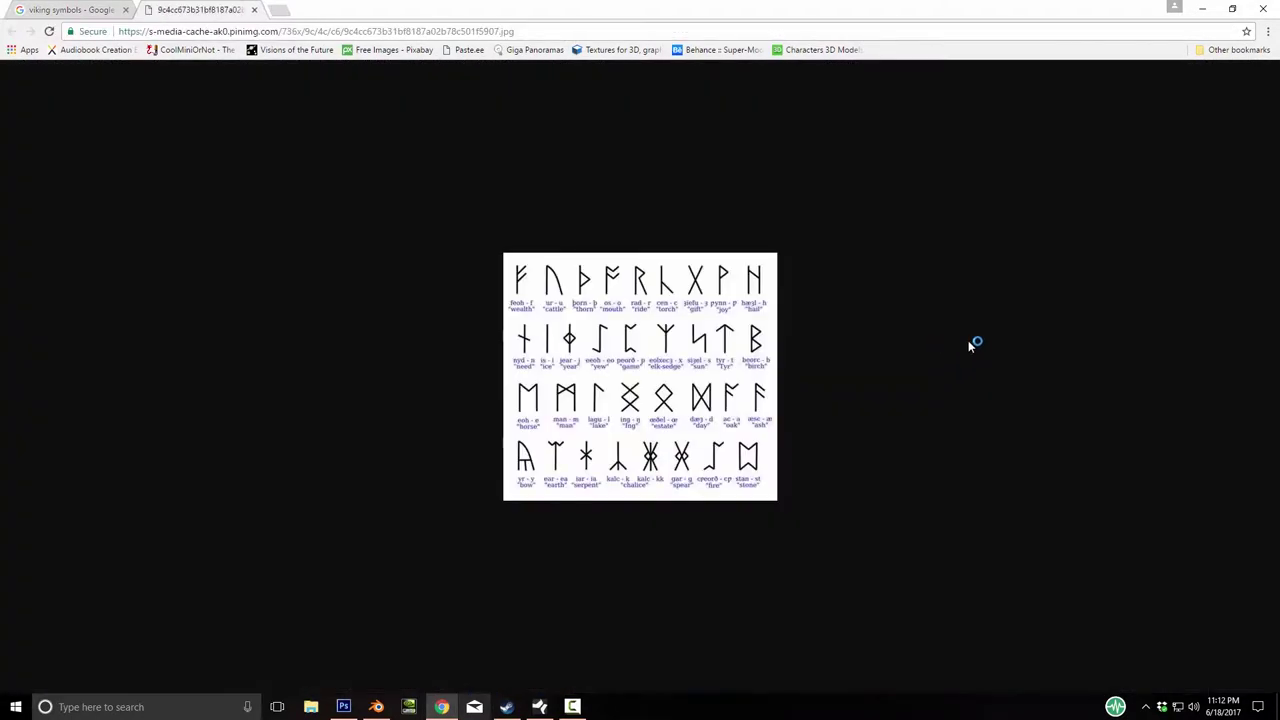
right_click(643, 342)
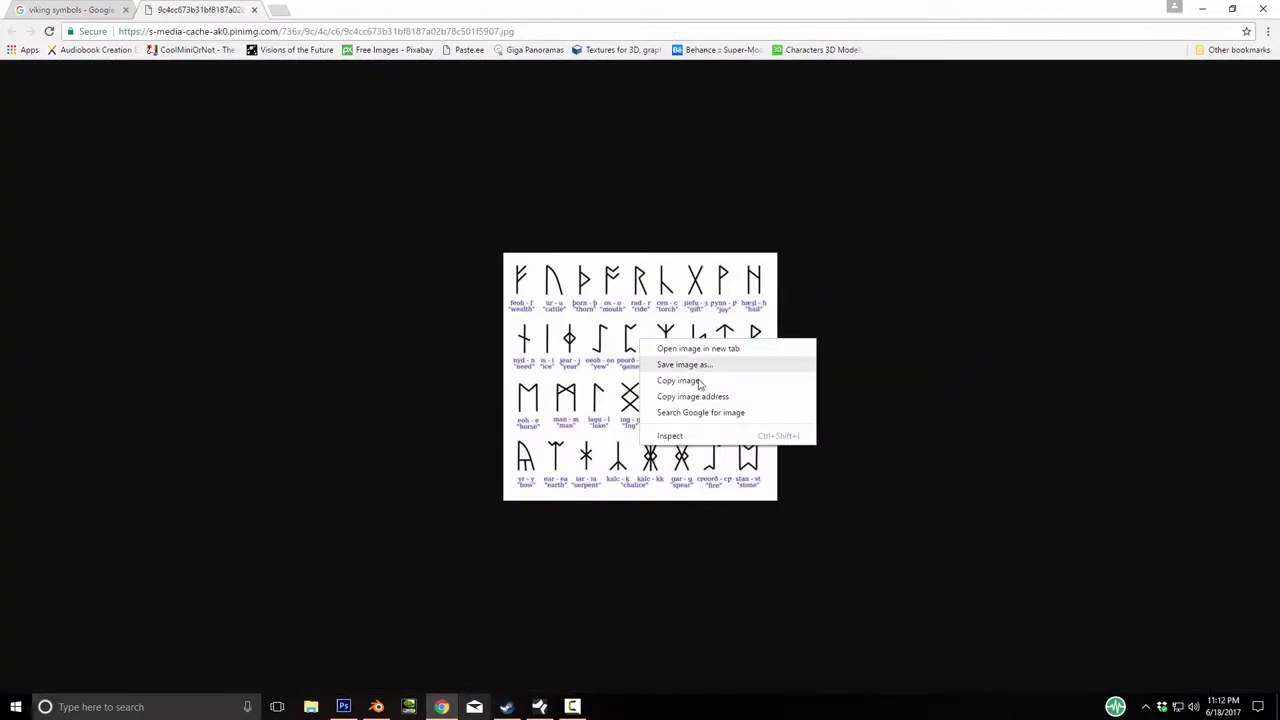
left_click(702, 380)
left_click(350, 708)
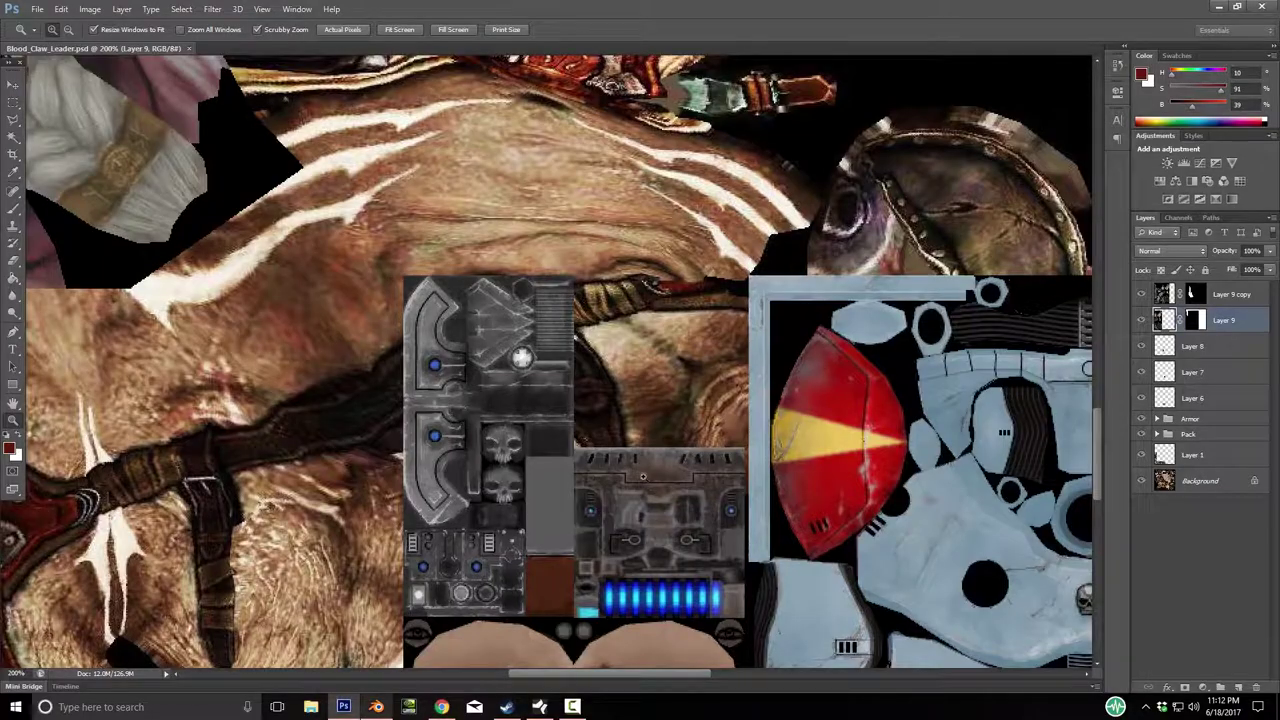
Paste the rune chart as Layer 10 over the armour panels at 52% opacity.
key("ctrl+v")
key("v")
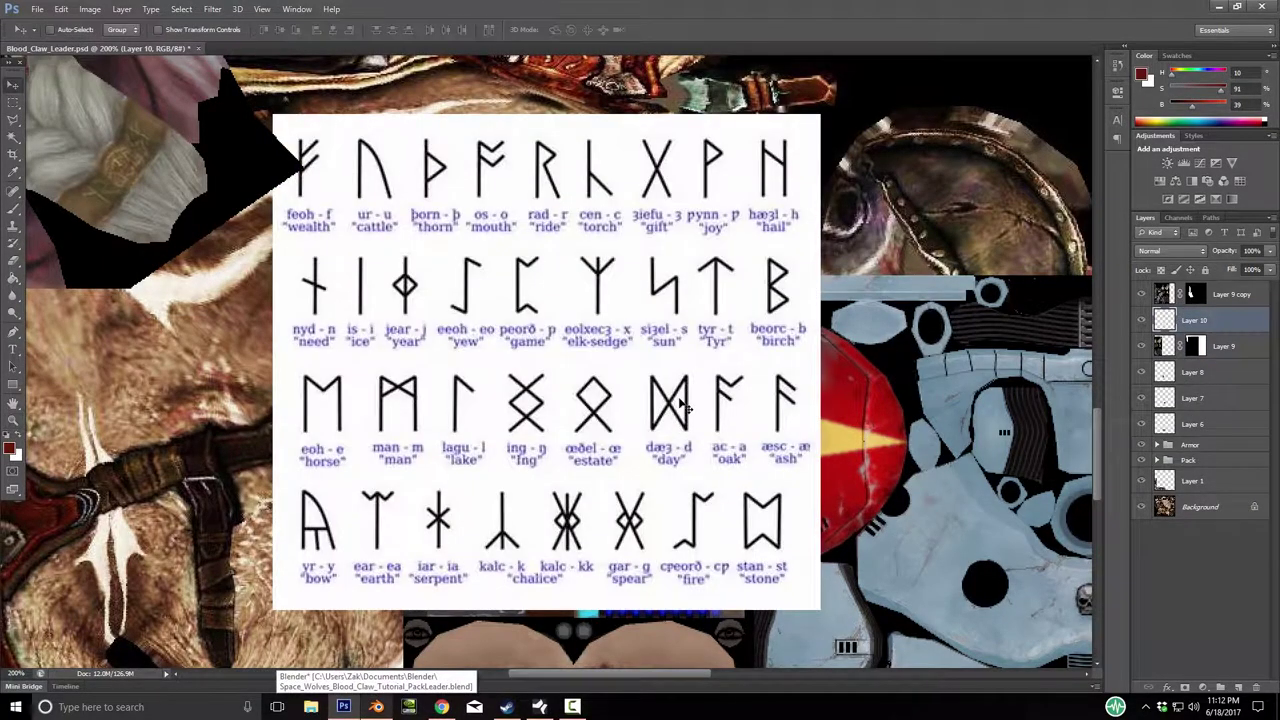
left_click_drag(680, 401, 831, 384)
left_click_drag(778, 328, 815, 321)
left_click_drag(1226, 257, 1198, 256)
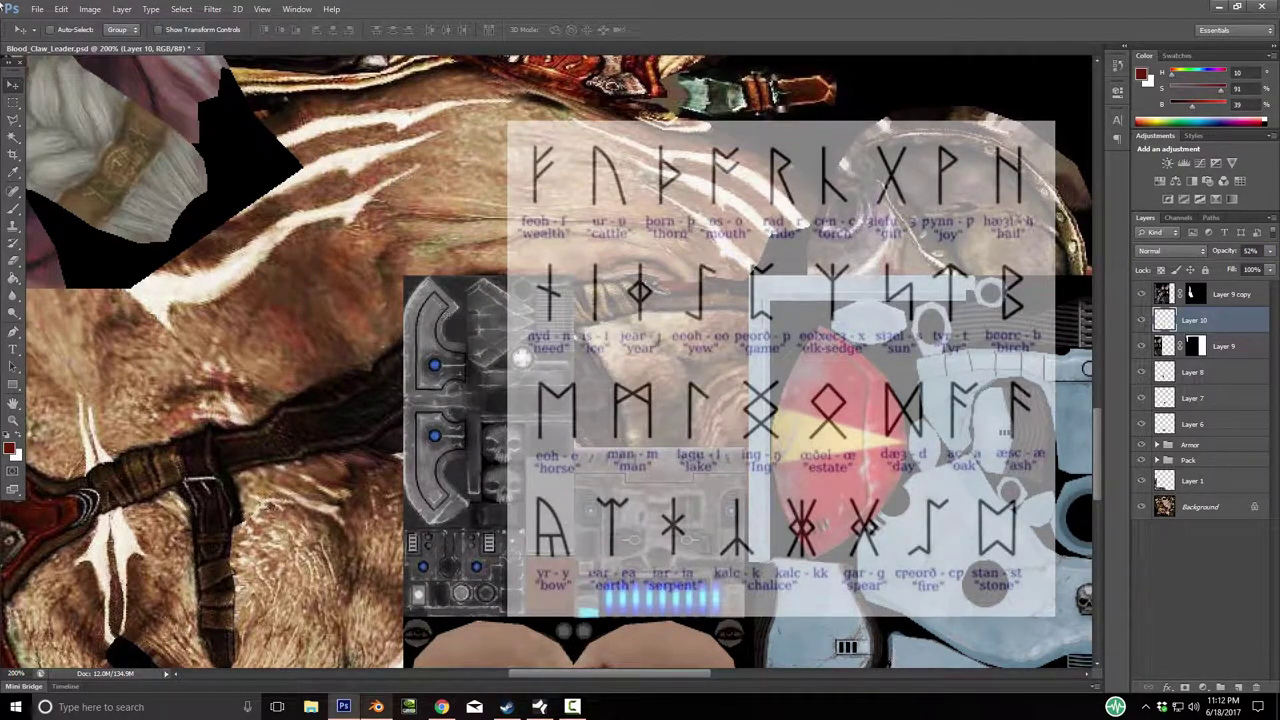
left_click(14, 102)
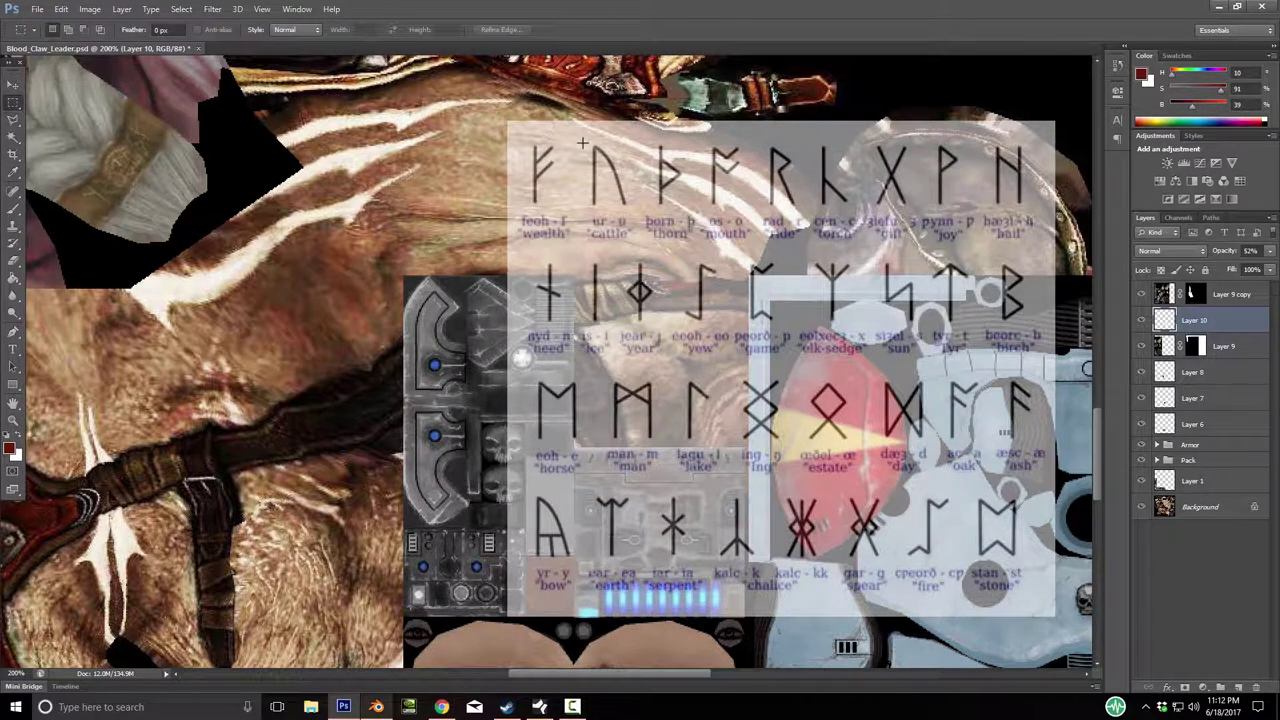
Copy the chart's second rune to its own layer and move it onto the fur.
left_click_drag(578, 137, 636, 209)
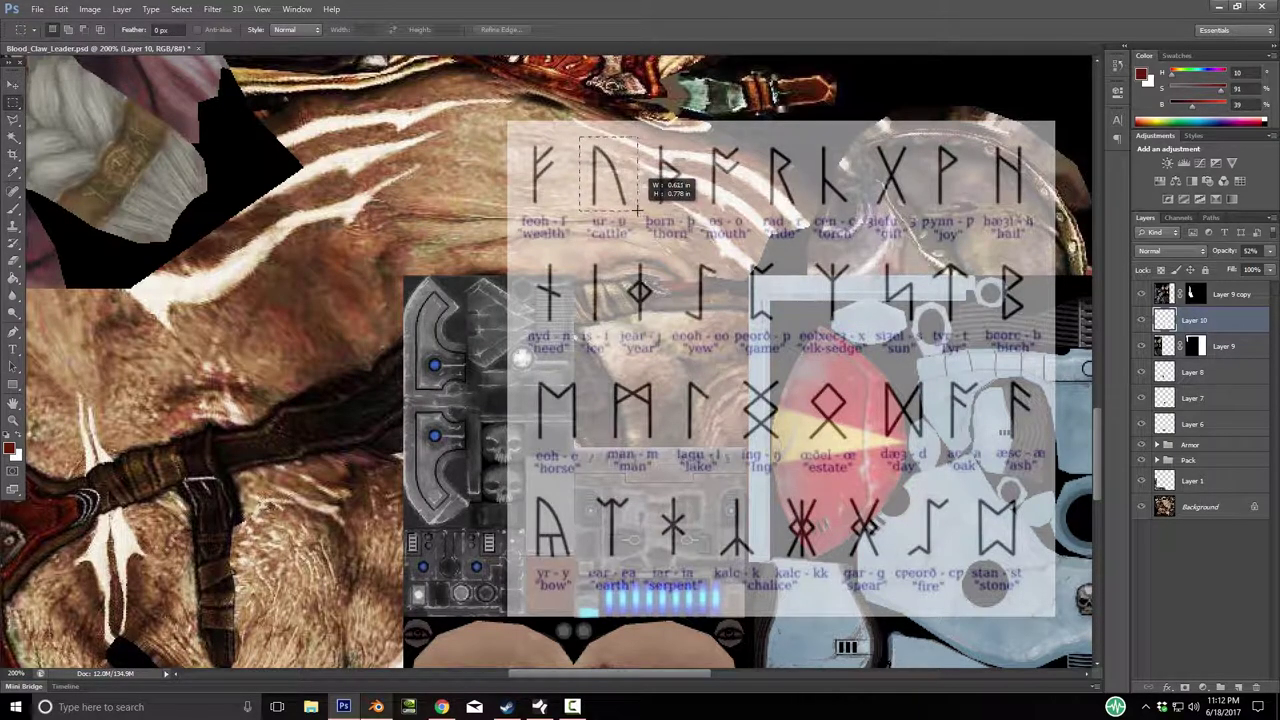
key("ctrl+j")
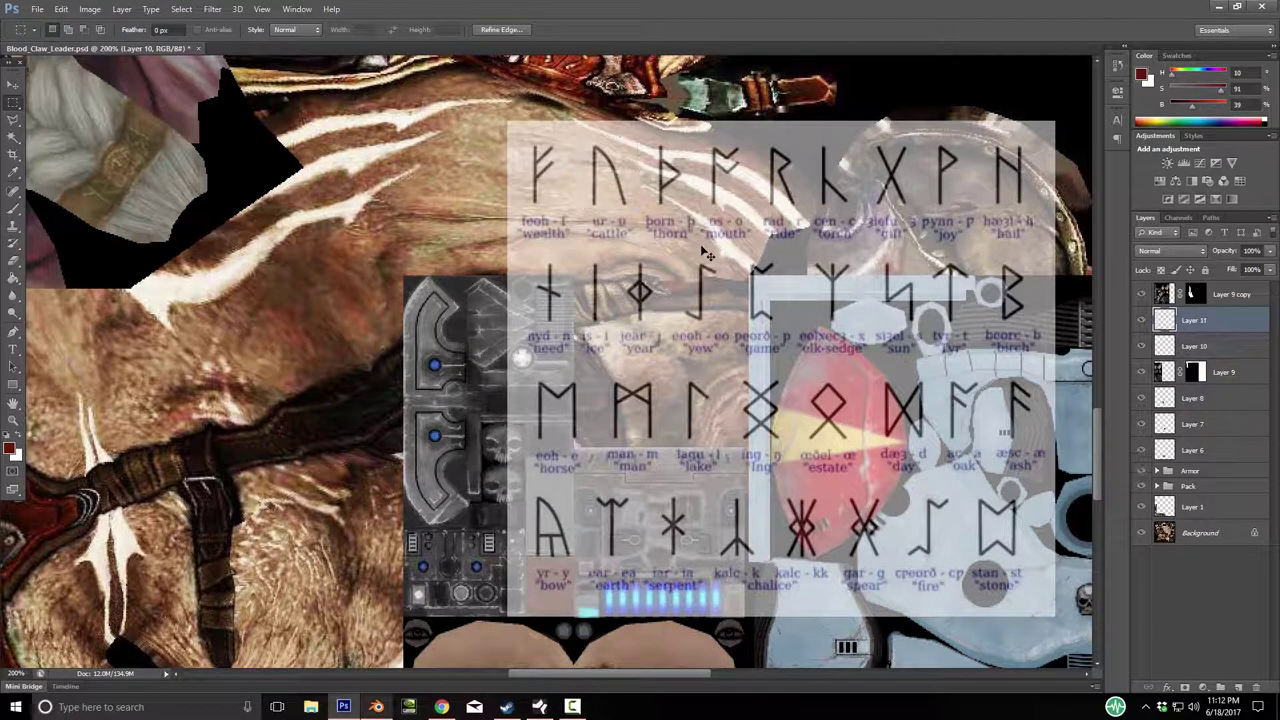
key("v")
left_click_drag(608, 141, 374, 375)
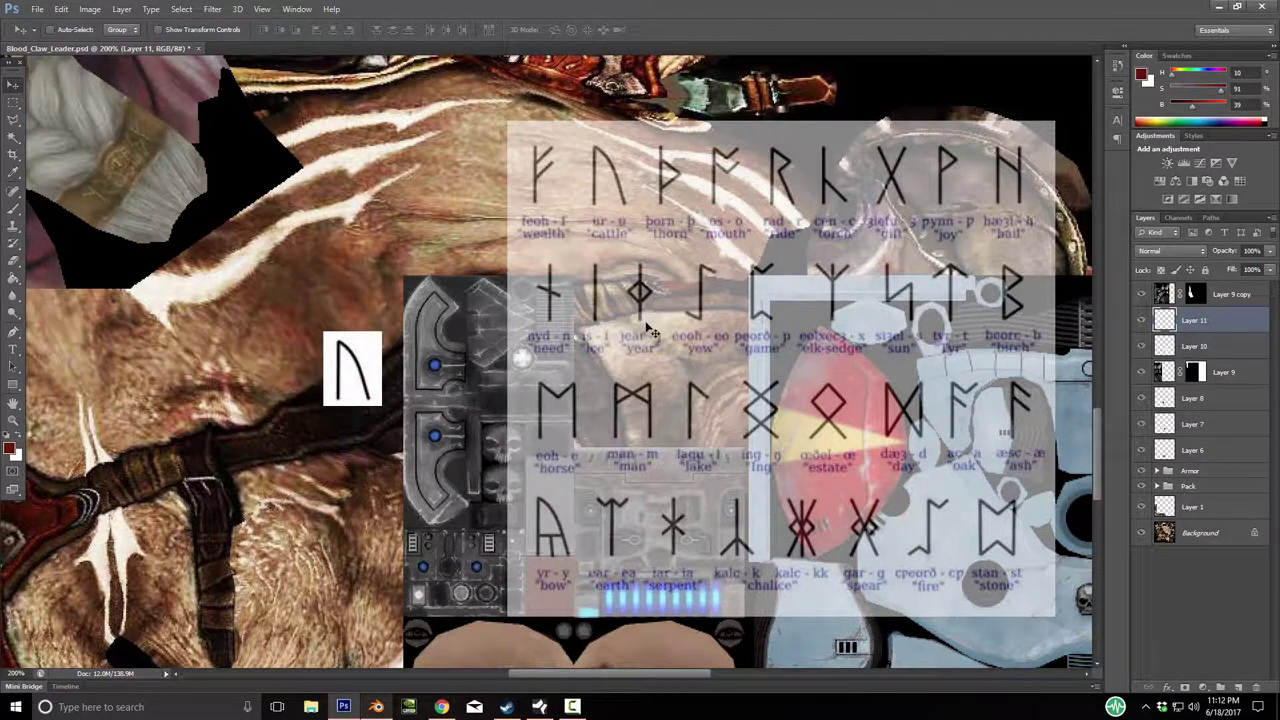
left_click(1203, 346)
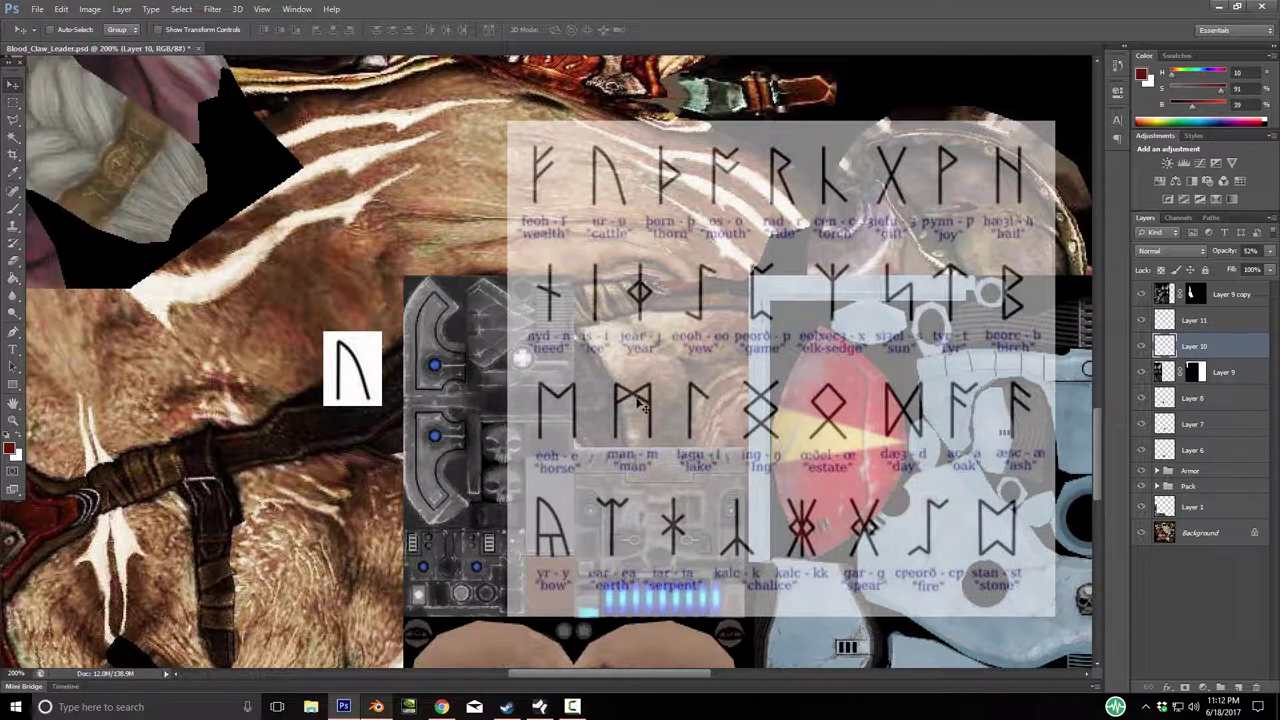
Copy another rune to Layer 12, stack it above Layer 11 beside the first rune.
key("m")
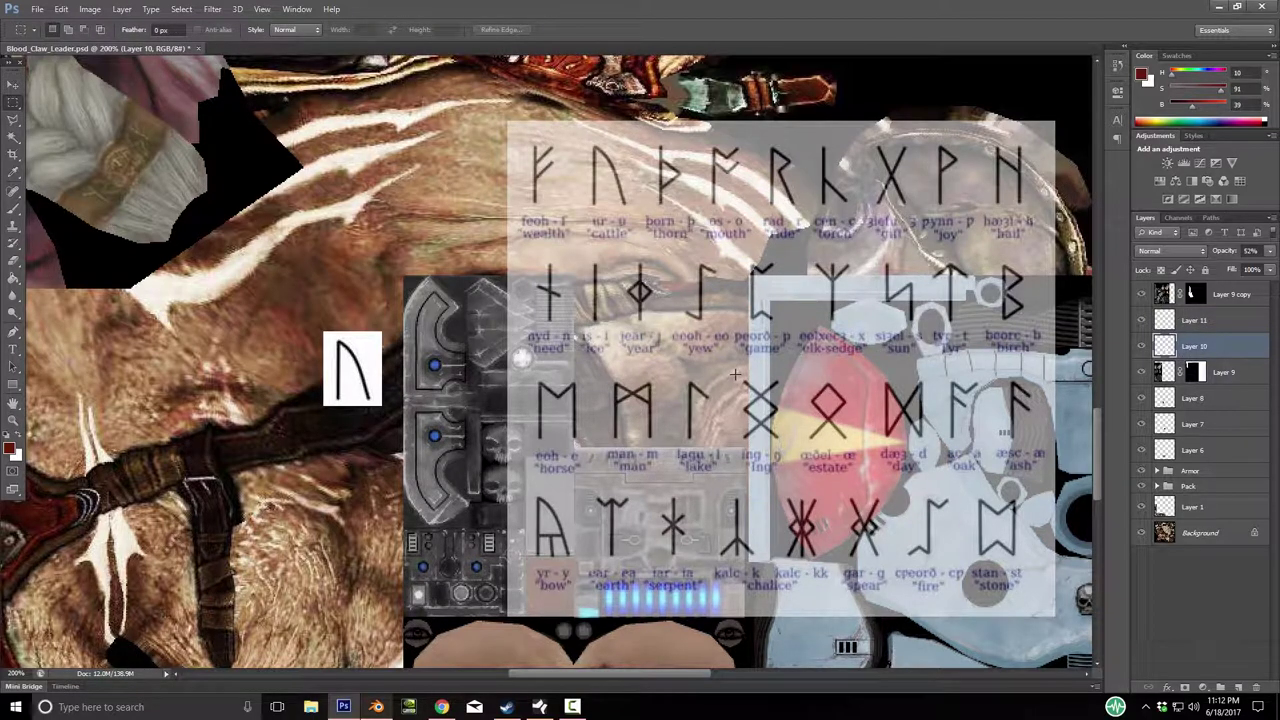
left_click_drag(737, 254, 415, 386)
key("ctrl+j")
key("v")
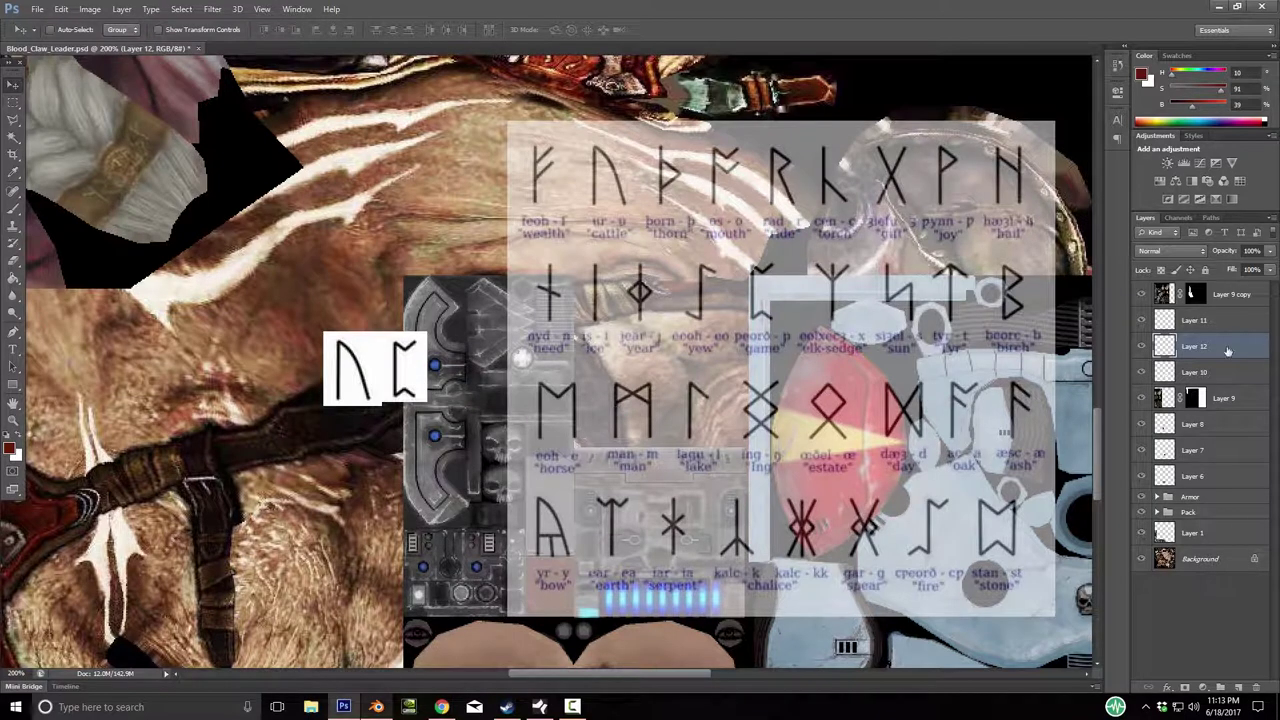
left_click_drag(1220, 346, 1220, 308)
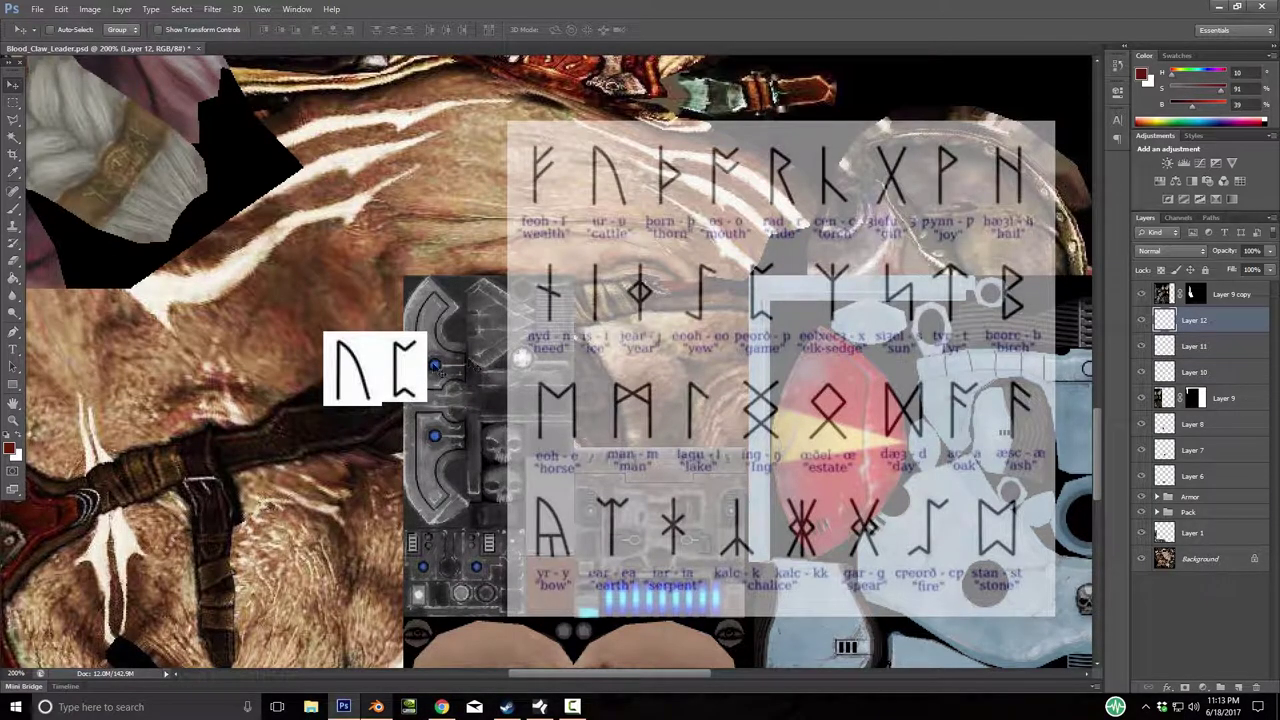
left_click_drag(415, 372, 405, 369)
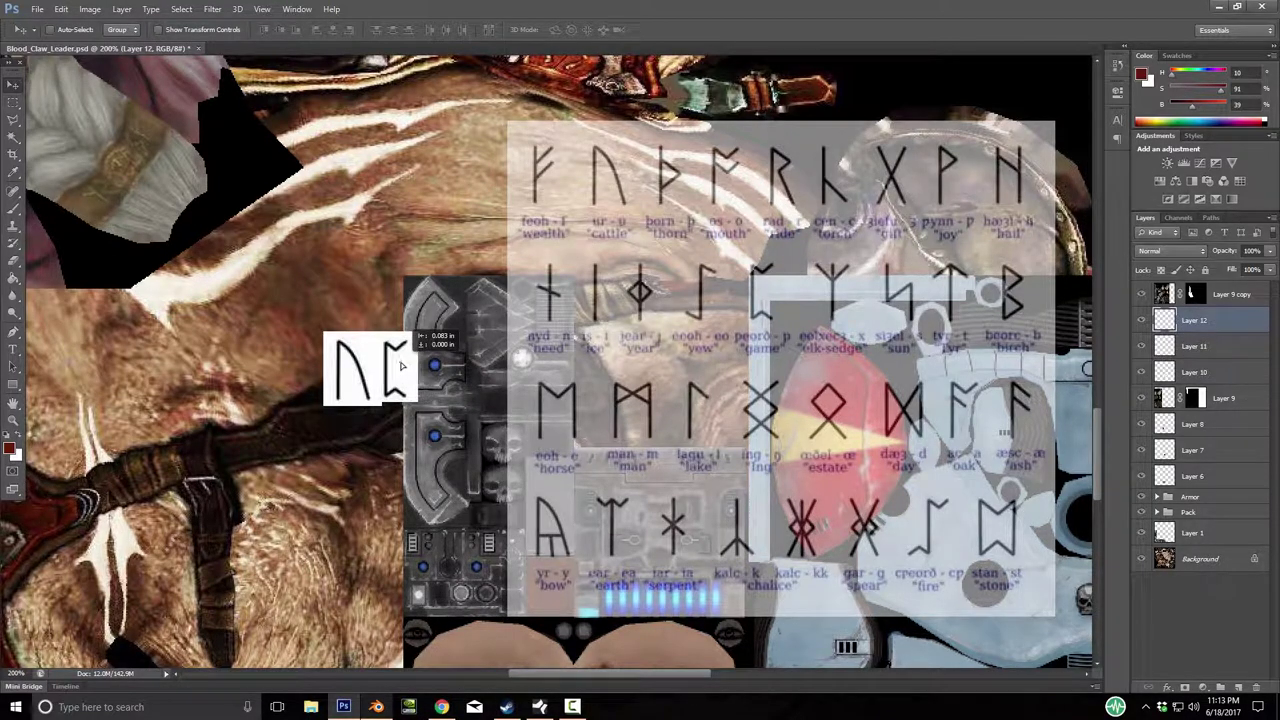
left_click(1207, 372)
Copy the rune above the 'kalc - kk' label and place it beside the other two.
key("5")
key("2")
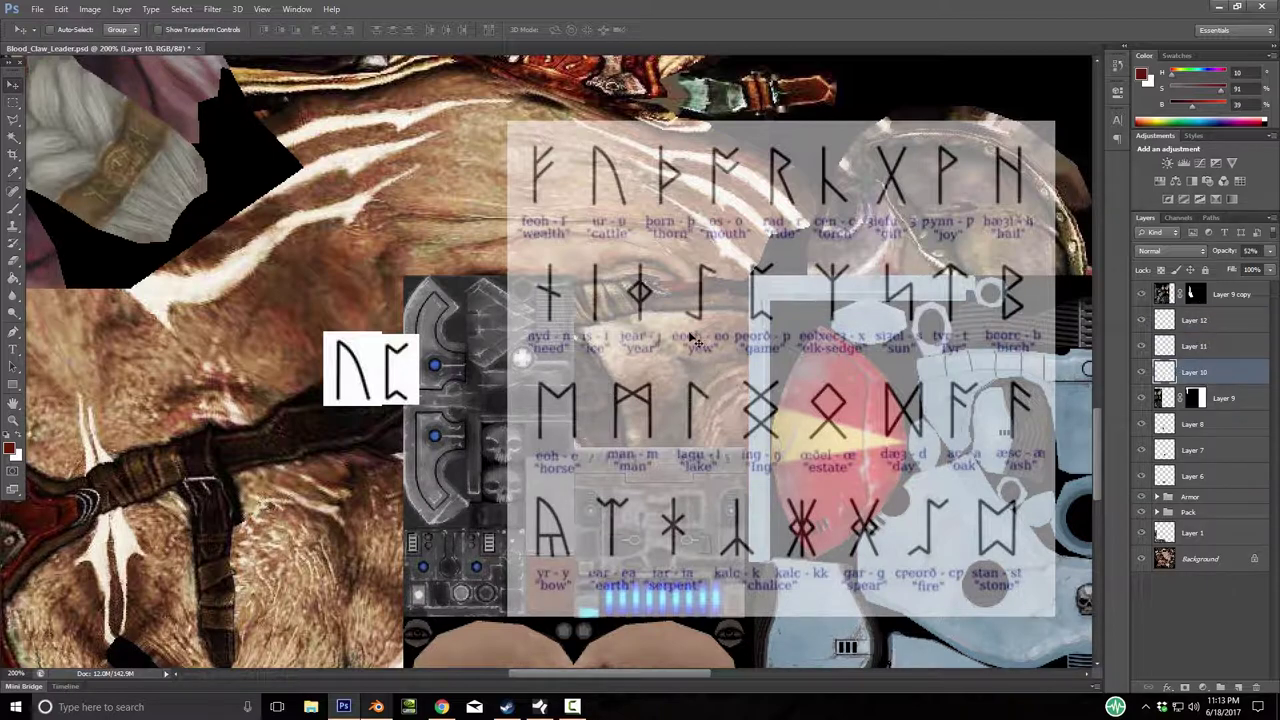
key("m")
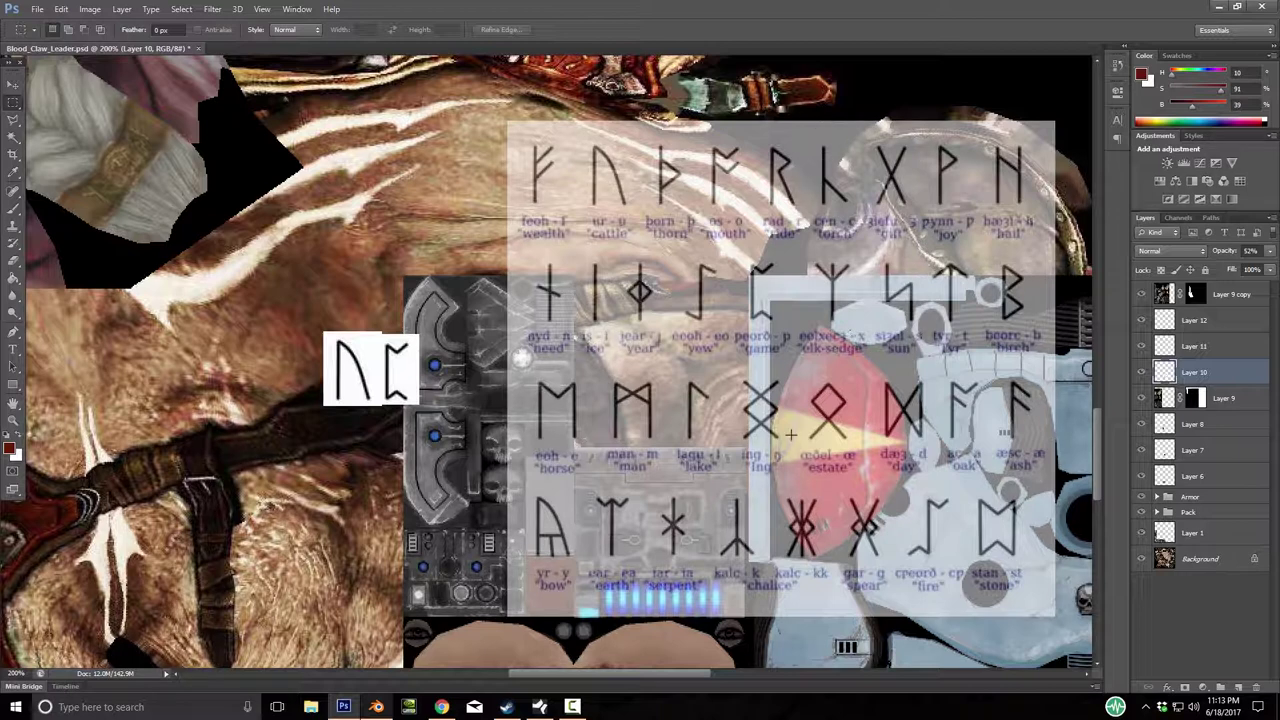
mouse_move(776, 490)
left_mouse_down()
mouse_move(860, 522)
mouse_move(888, 552)
mouse_move(829, 560)
left_mouse_up()
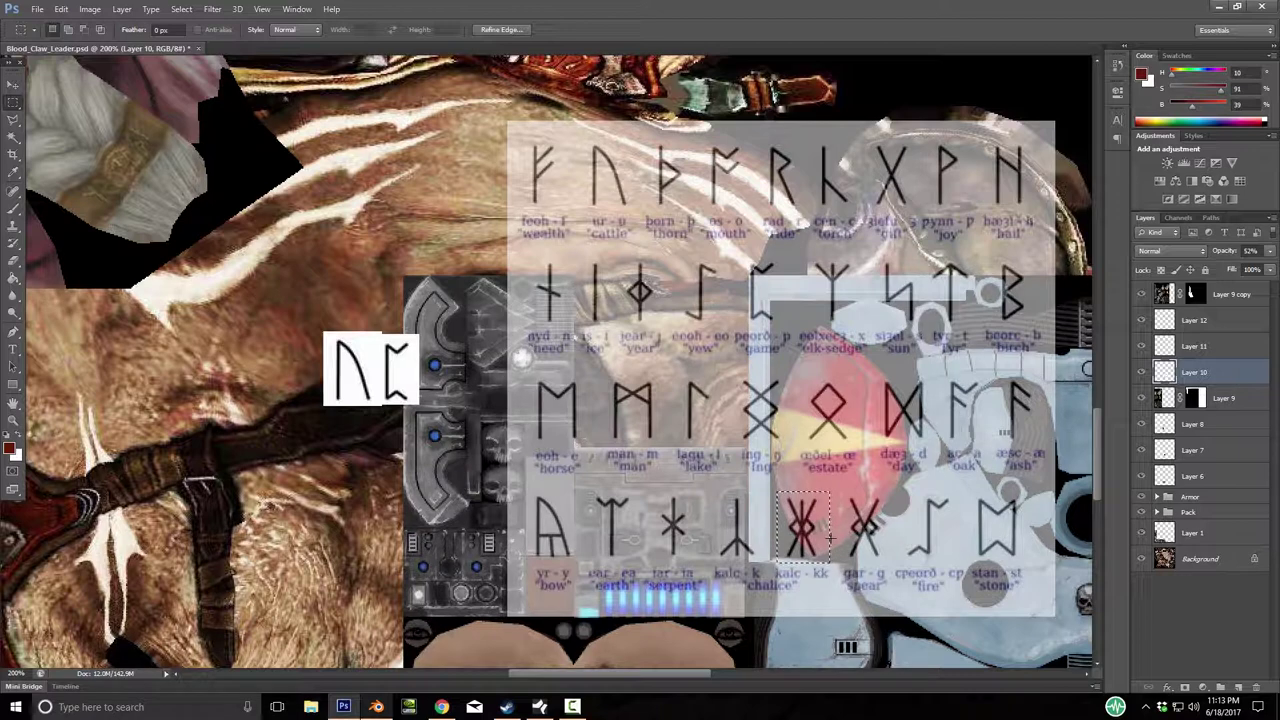
key("ctrl+j")
key("v")
left_click_drag(786, 527, 432, 369)
Merge the three rune layers into Layer 12 and delete the rune chart layer.
left_click(1227, 321, "shift")
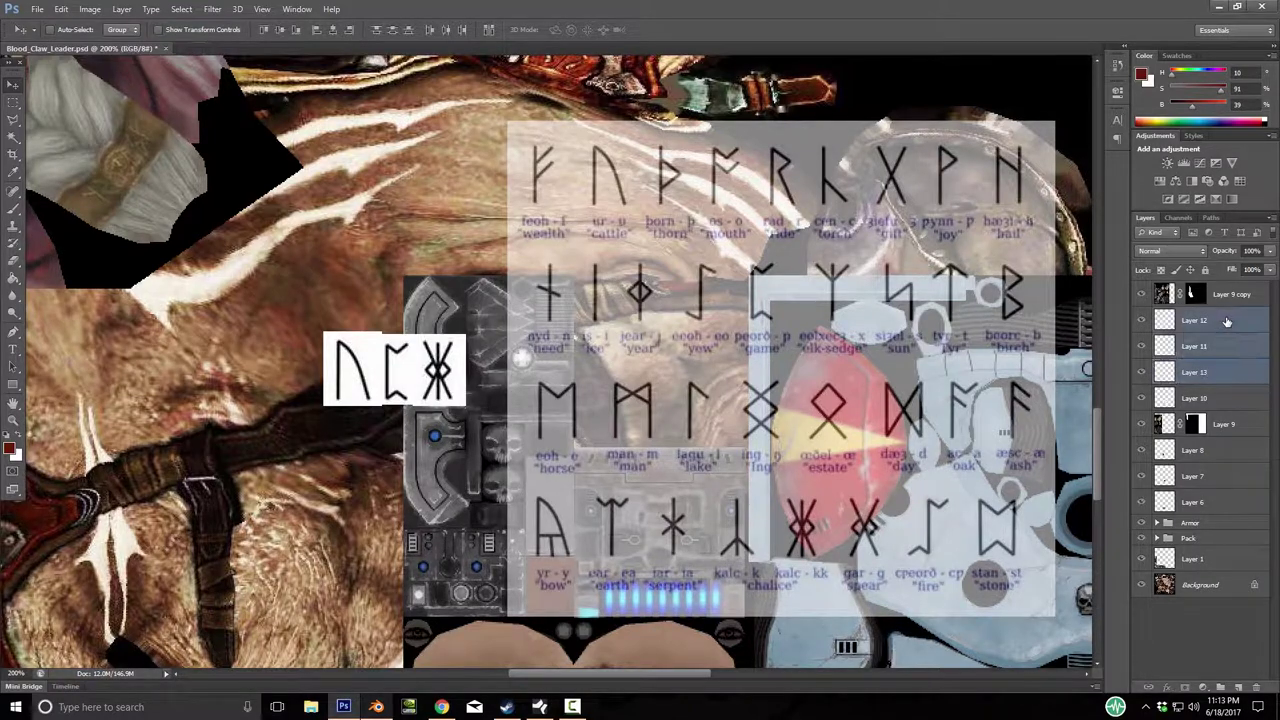
right_click(1227, 321)
left_click(1120, 486)
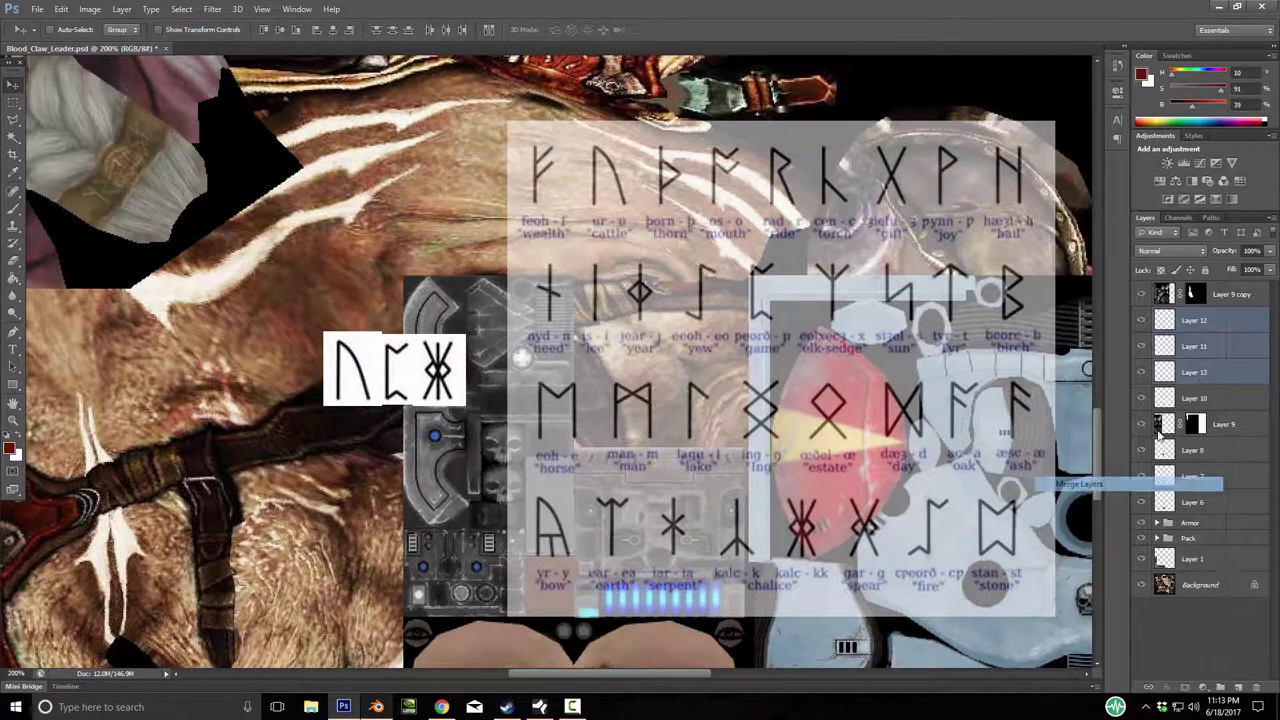
left_click(1232, 347)
left_click(1254, 687)
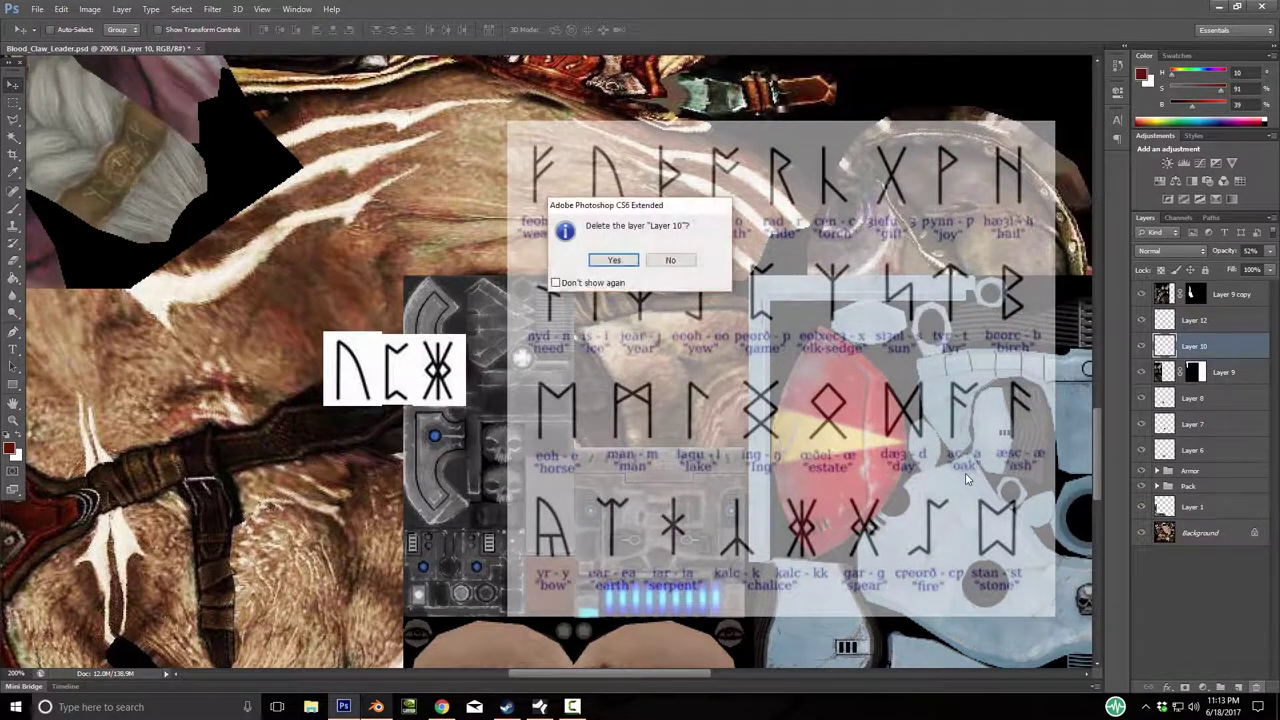
key("Return")
left_click(1206, 322)
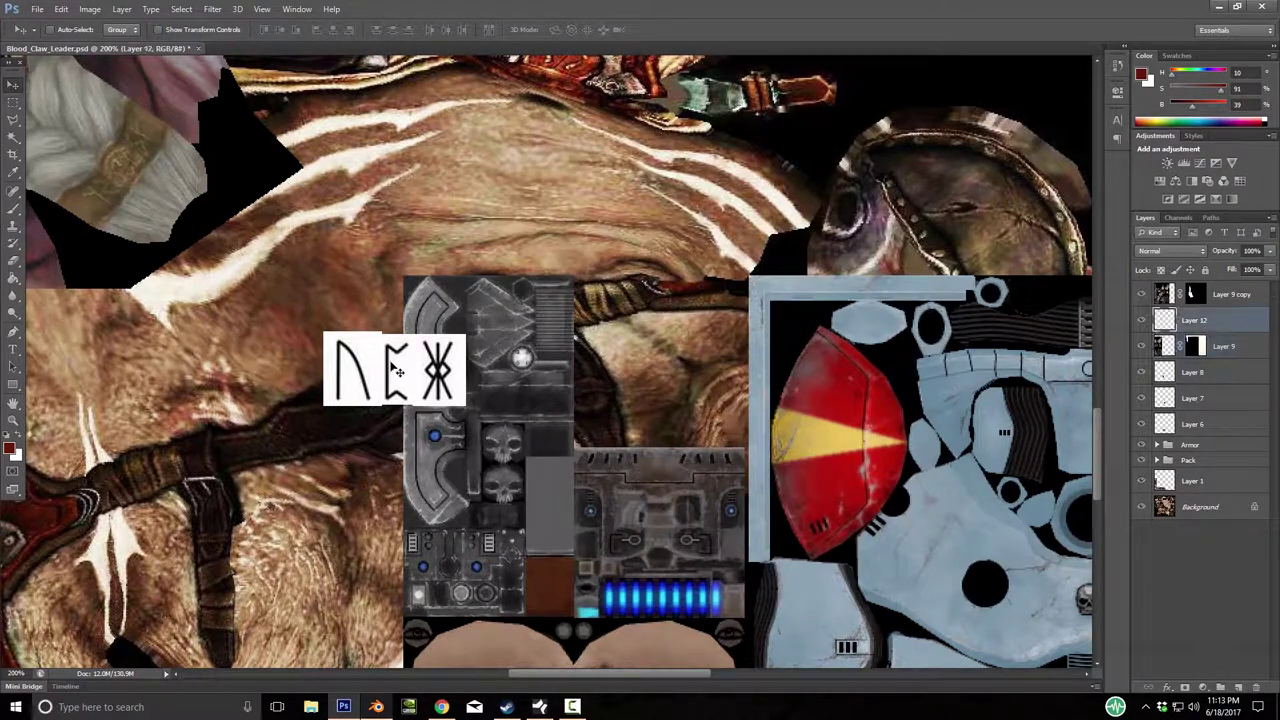
Rotate the rune strip 90°, set 55% opacity and shrink it onto the grey armour plate.
left_click_drag(450, 380, 517, 437)
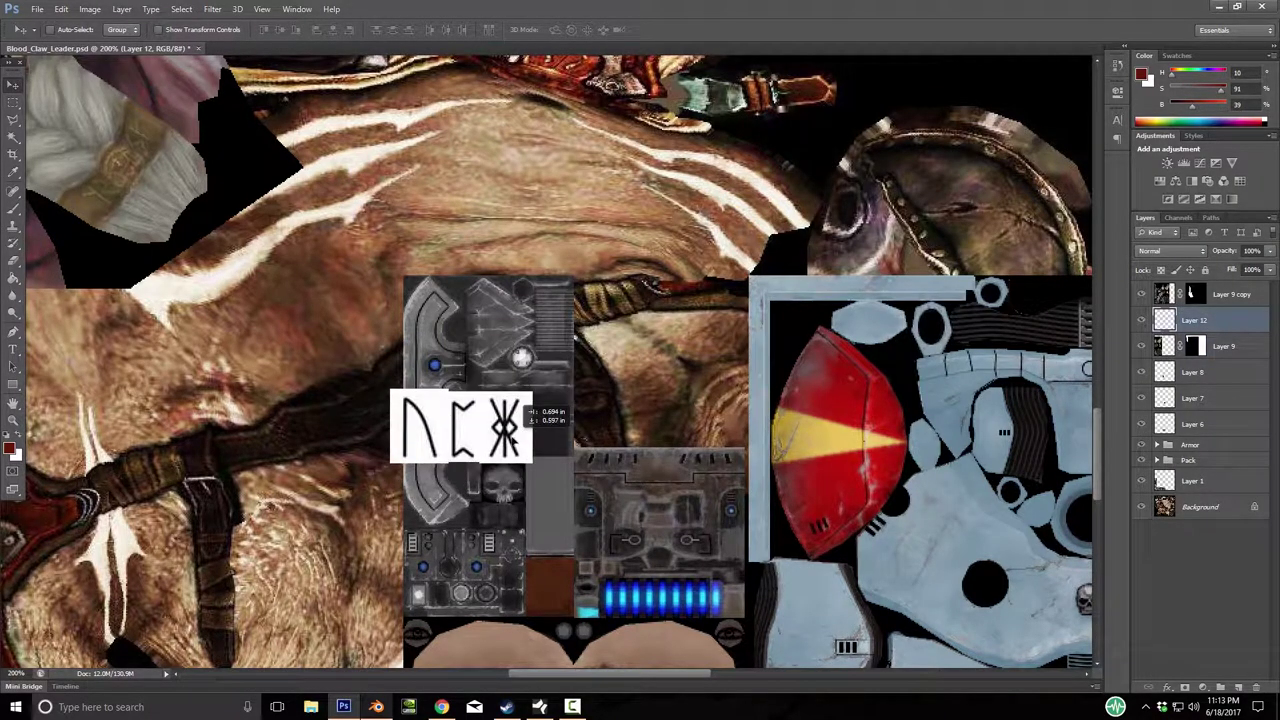
key("ctrl+t")
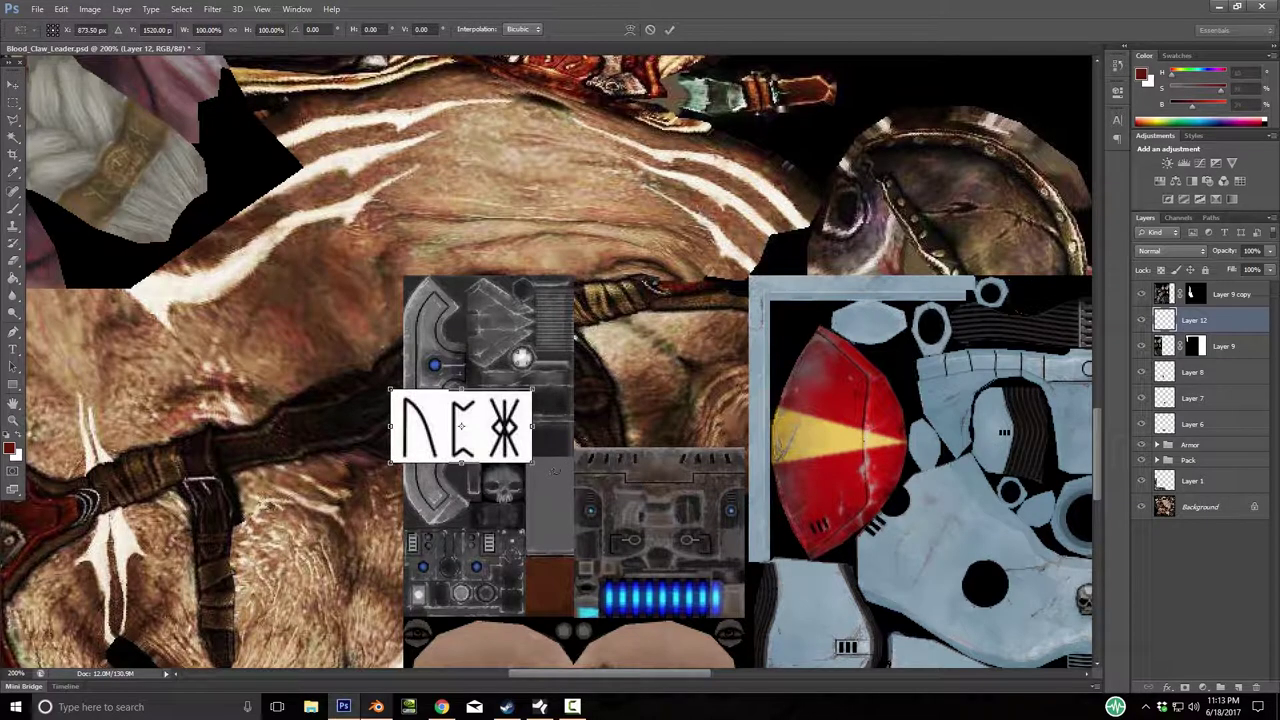
left_click_drag(555, 473, 414, 518)
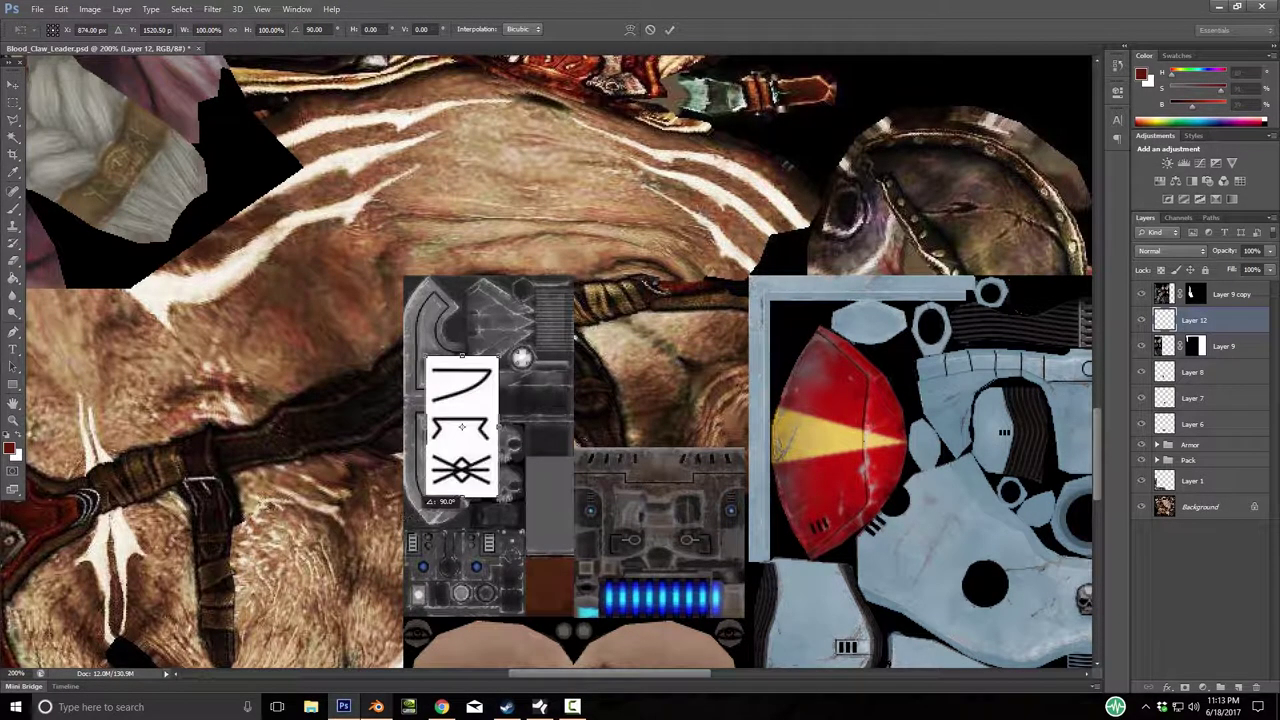
left_click_drag(455, 433, 421, 456)
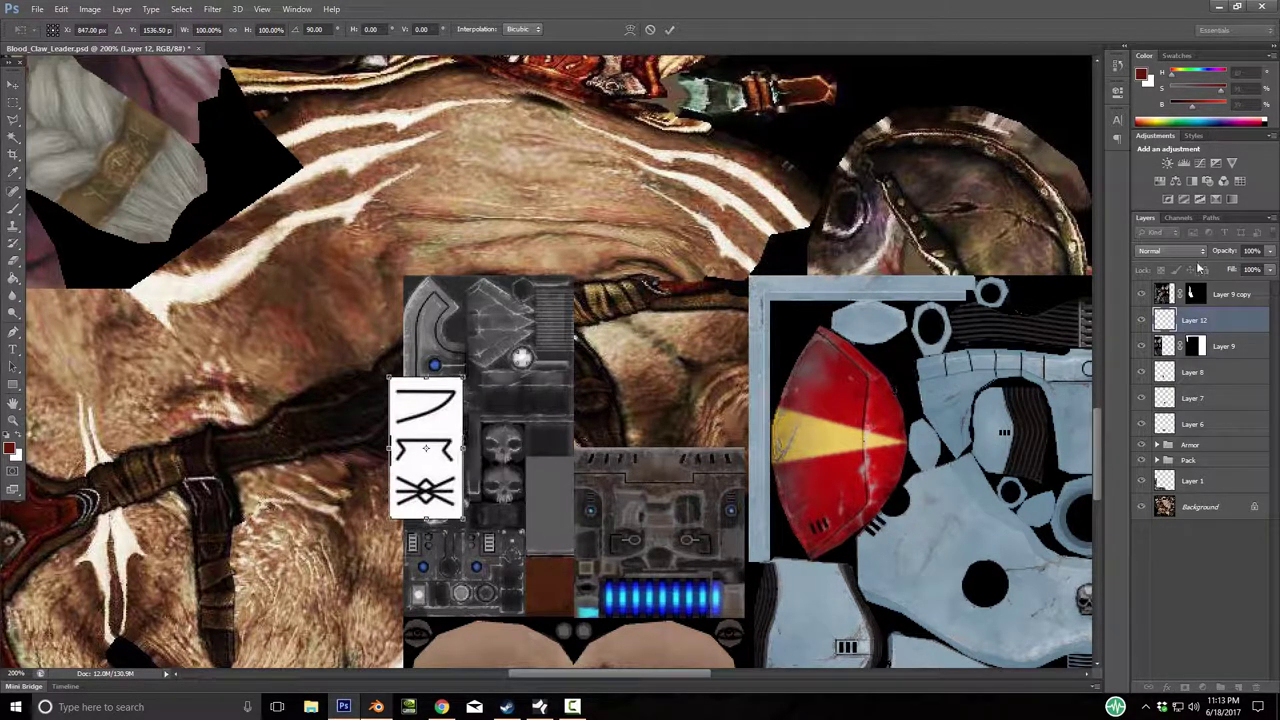
left_click_drag(1228, 253, 1198, 255)
left_click_drag(427, 462, 442, 462)
left_click_drag(477, 520, 432, 491)
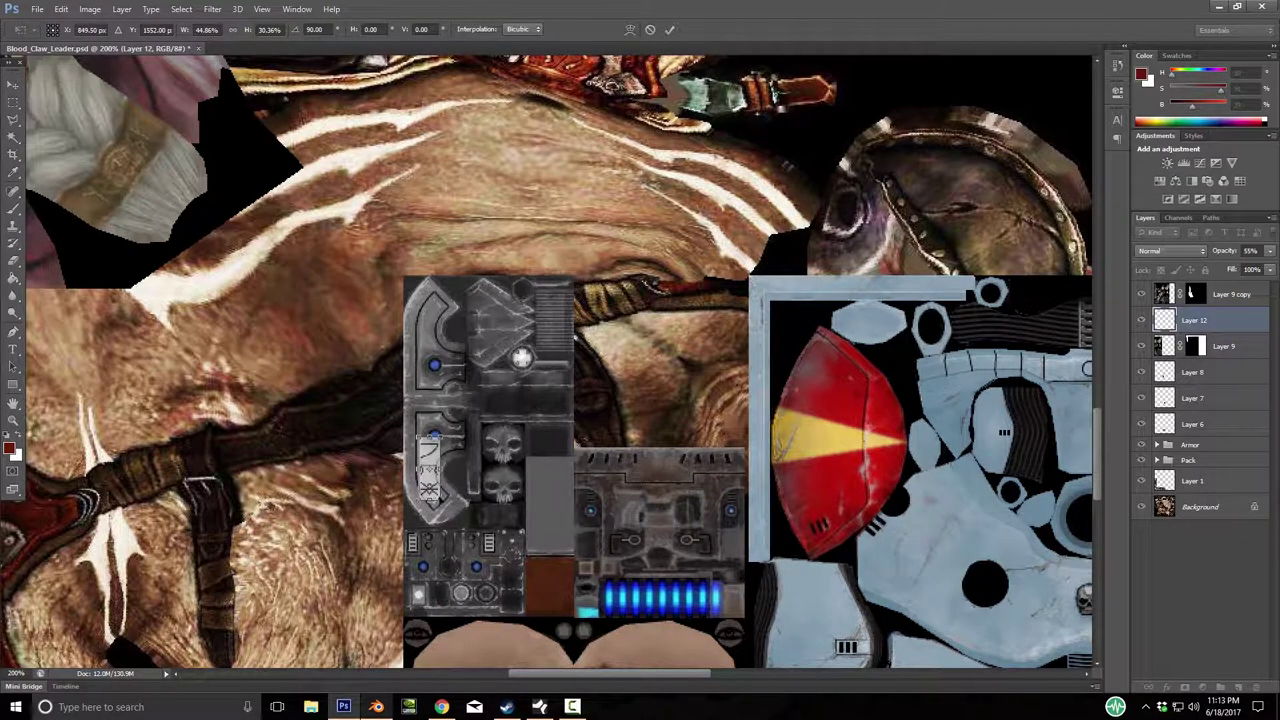
key("Return")
Zoom in to 400% around the rune label.
key("z")
left_click(437, 473)
left_click(437, 472)
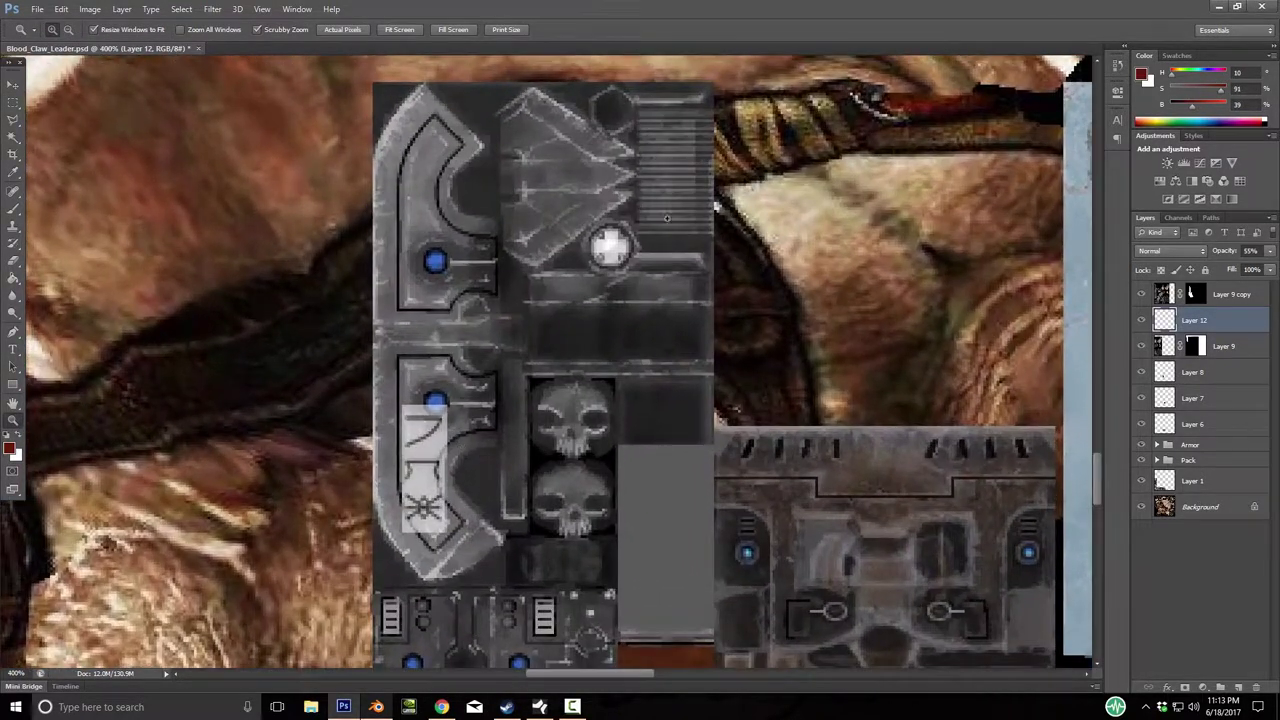
Warp the rune label's lower end and middle to follow the plate's curve.
left_click(61, 9)
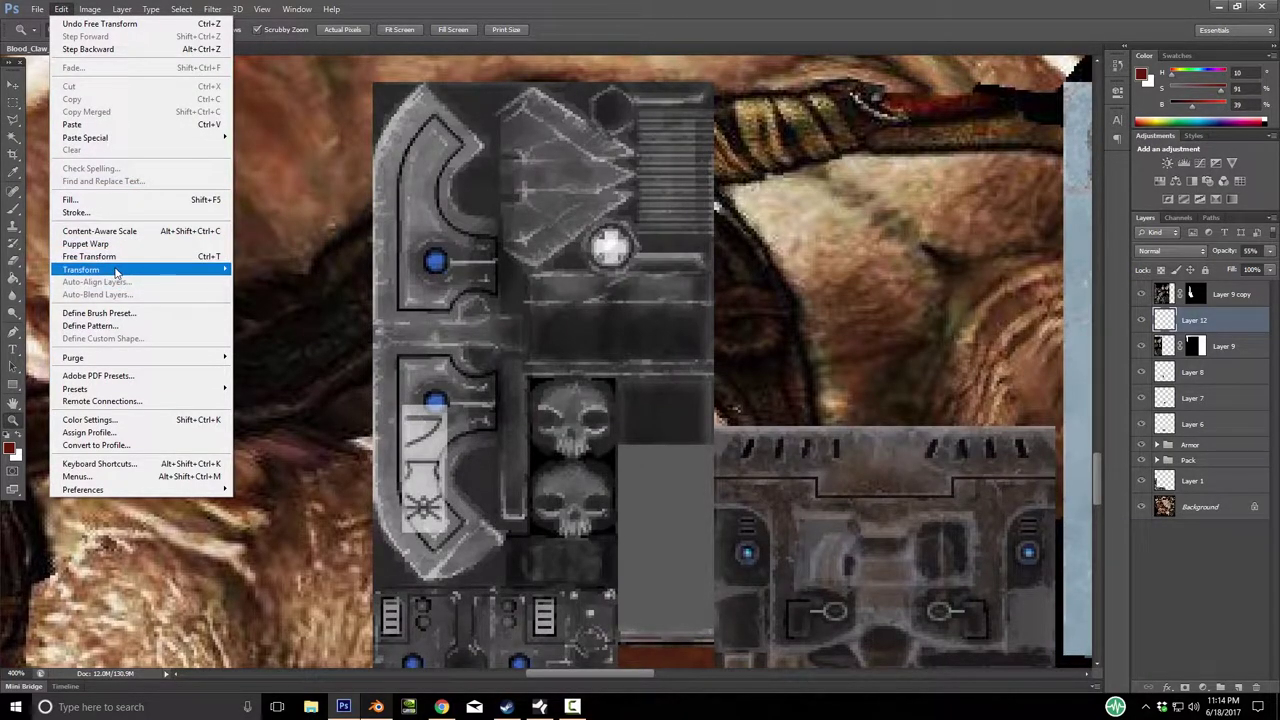
mouse_move(115, 272)
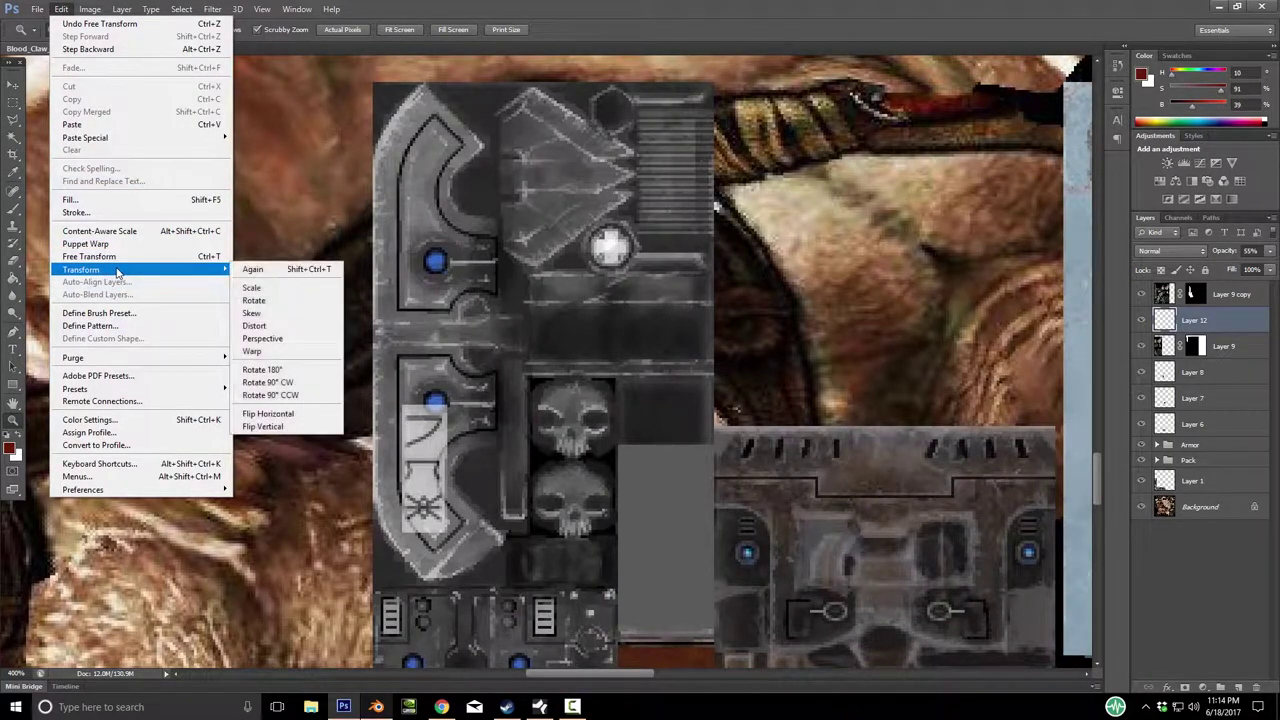
left_click(281, 356)
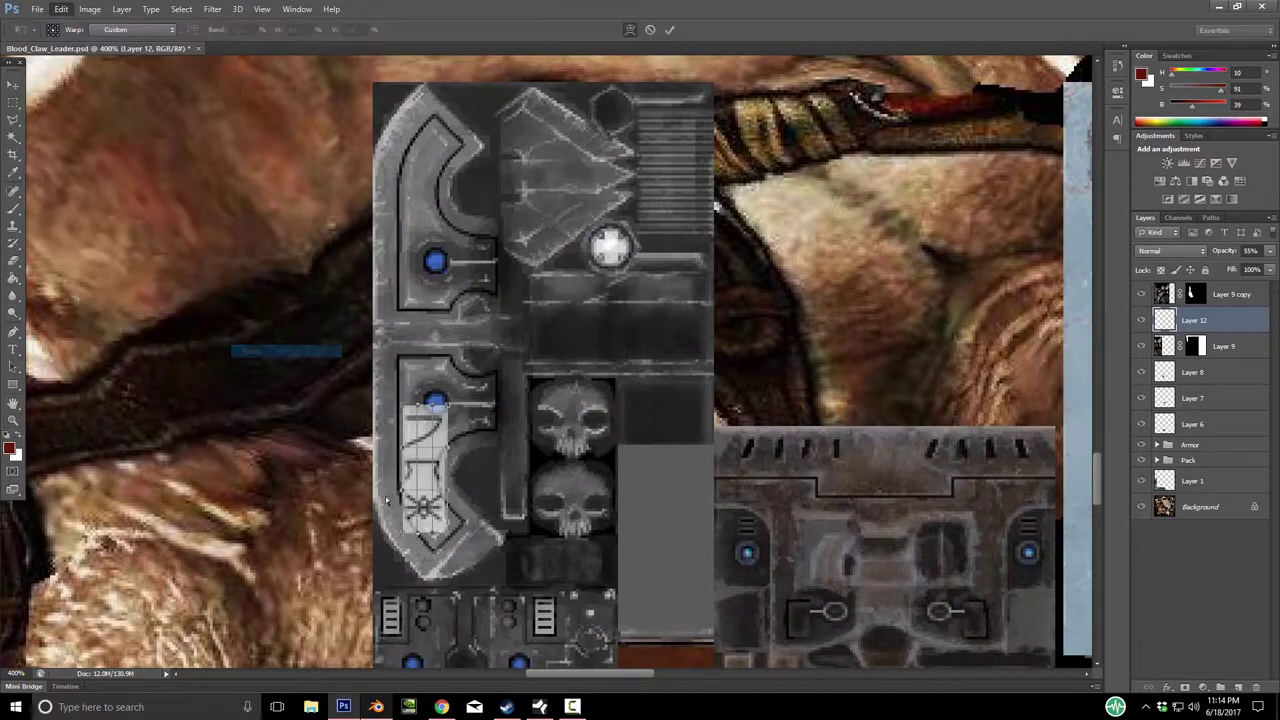
left_click_drag(447, 537, 402, 500)
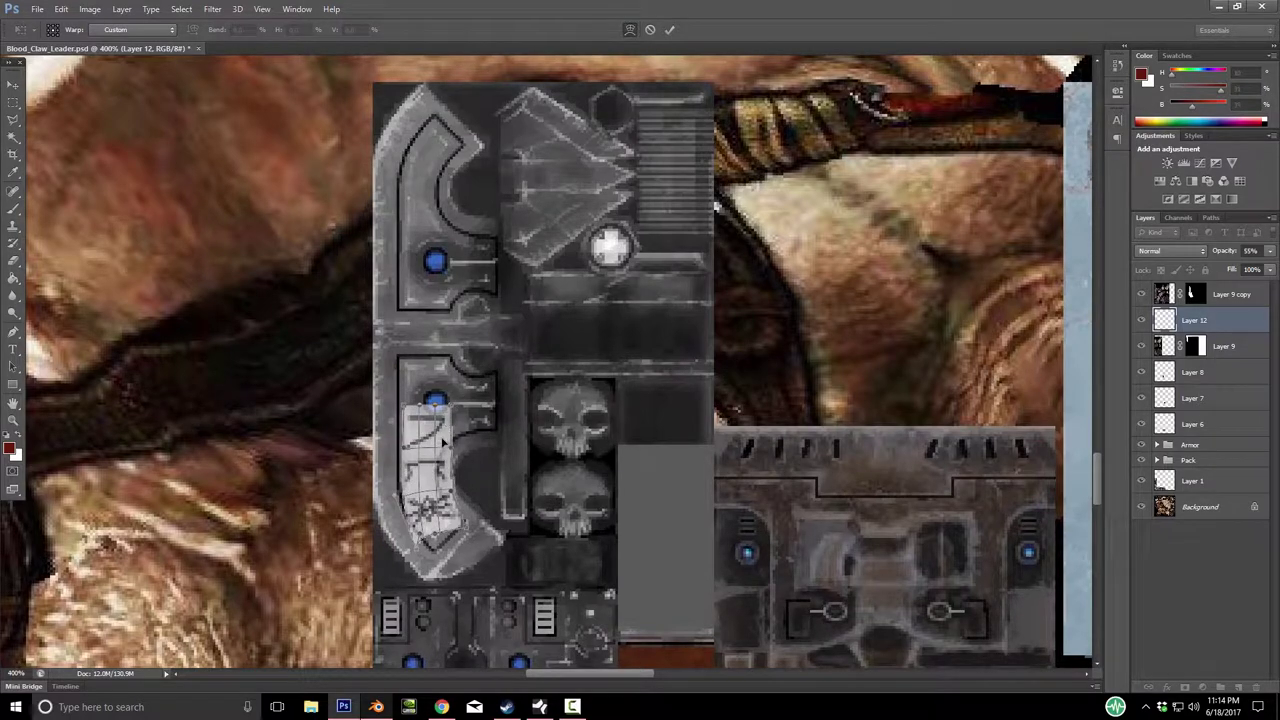
left_click_drag(449, 495, 428, 524)
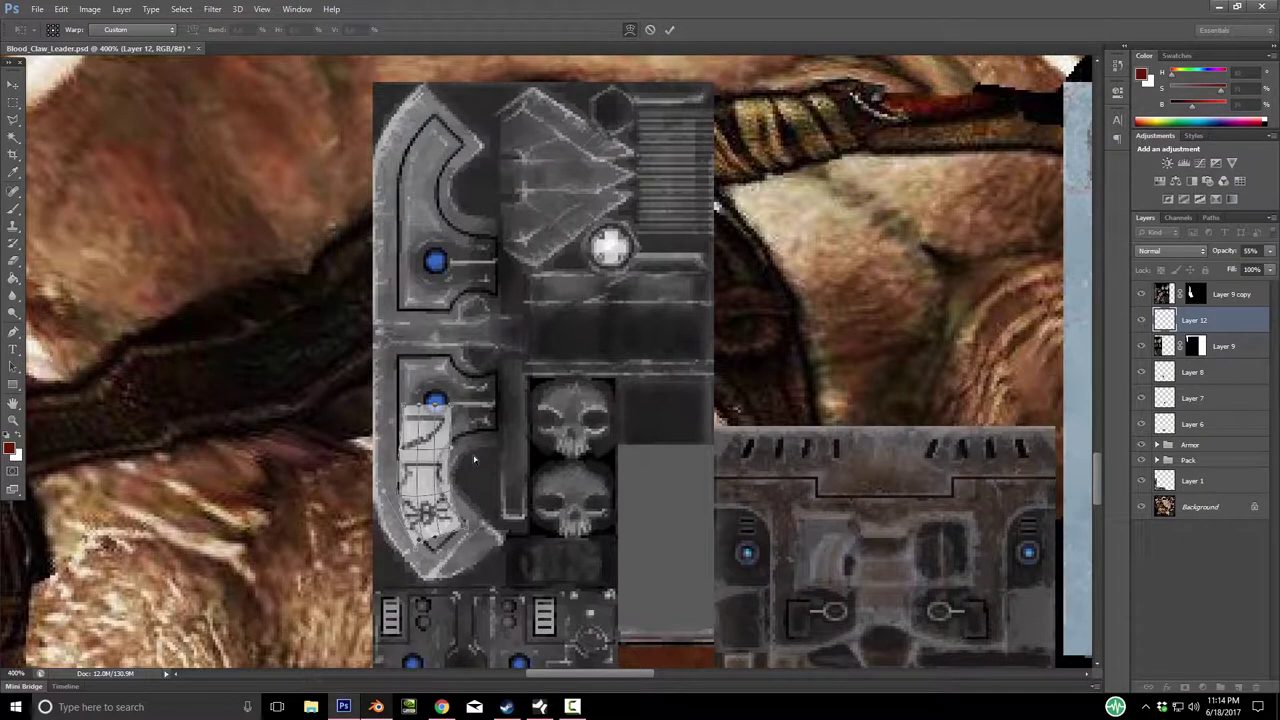
key("Return")
Nudge the warped rune label slightly down into place.
key("v")
left_click_drag(432, 529, 431, 517)
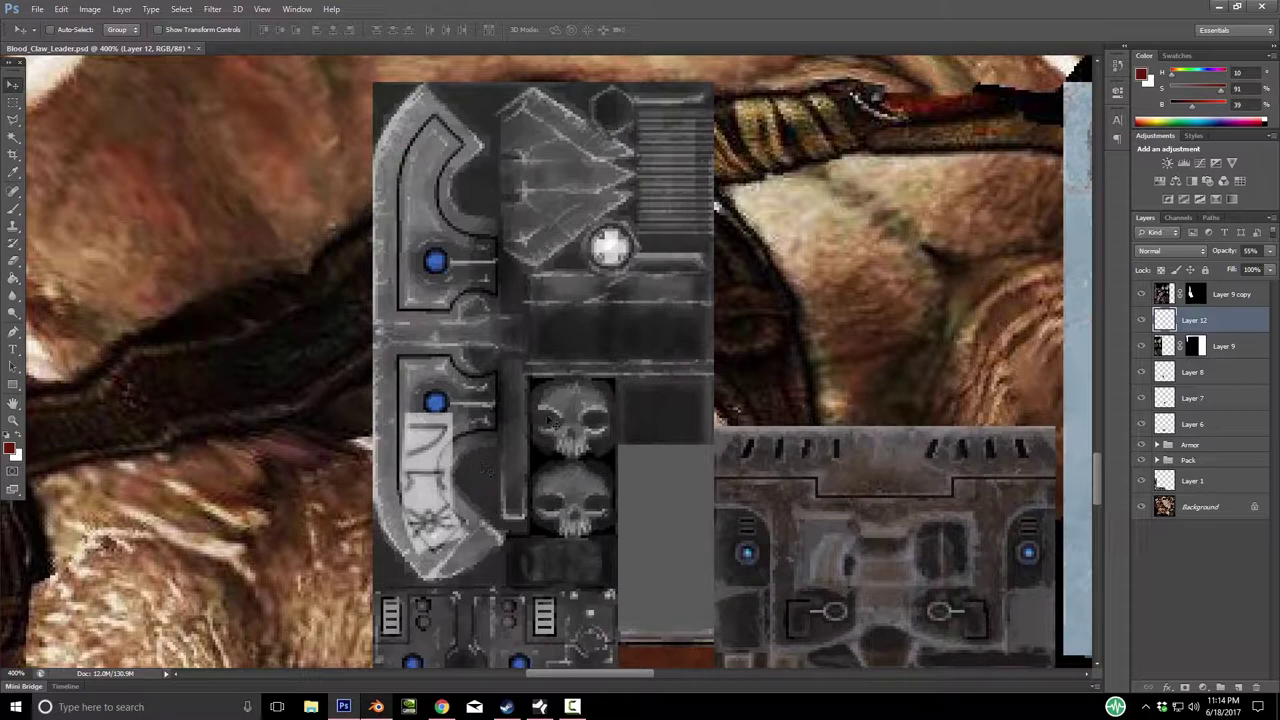
right_click(1237, 323)
Duplicate Layer 12, flip the copy vertically, and move it onto the upper plate.
left_click(1128, 229)
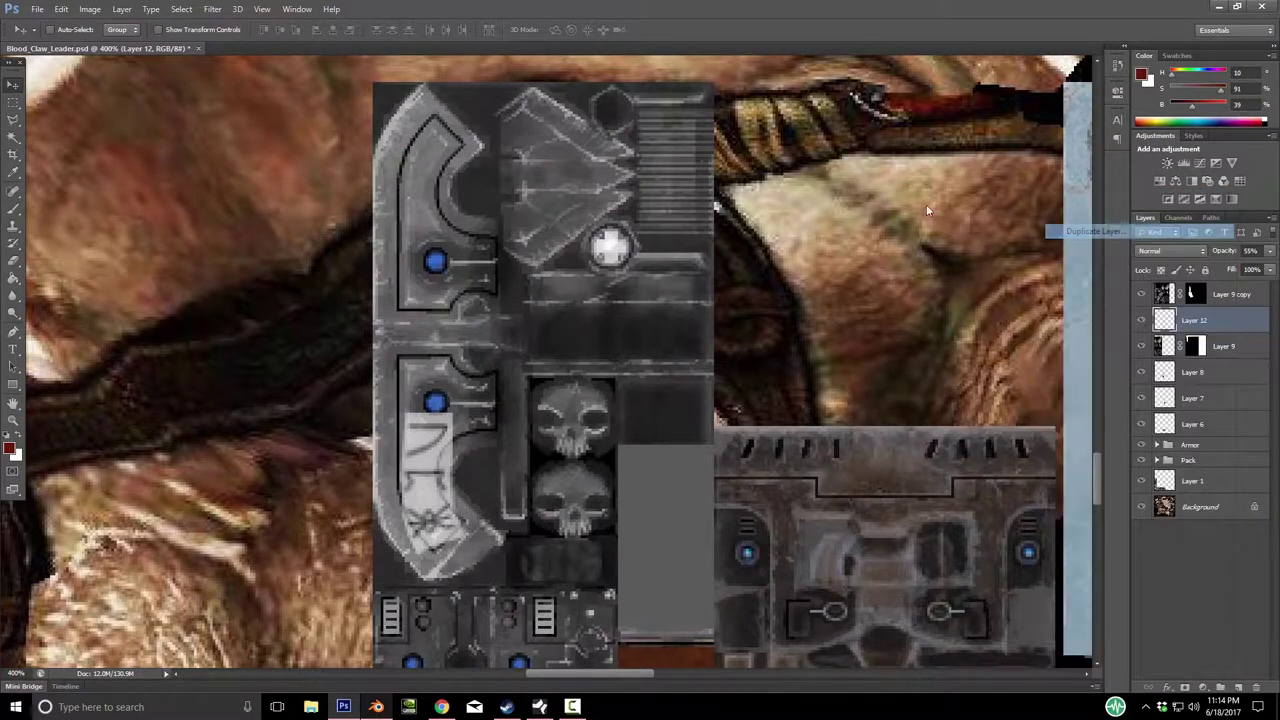
left_click(762, 220)
left_click(61, 9)
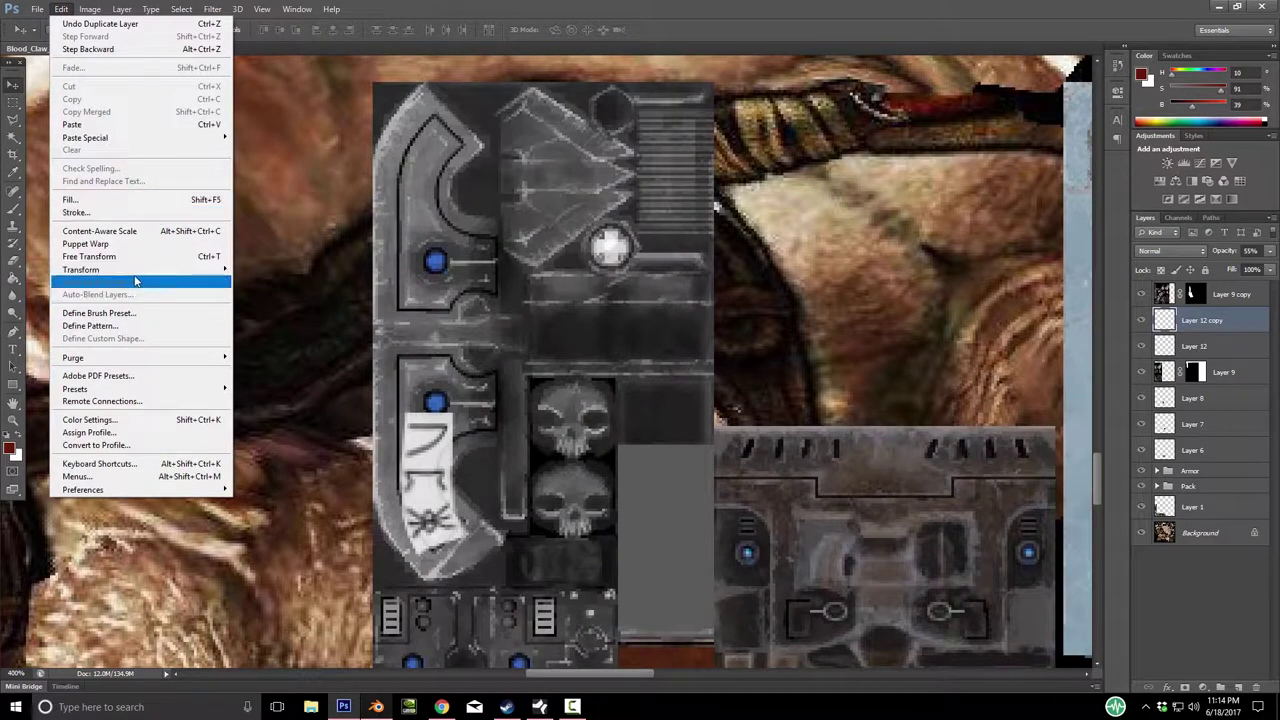
mouse_move(140, 270)
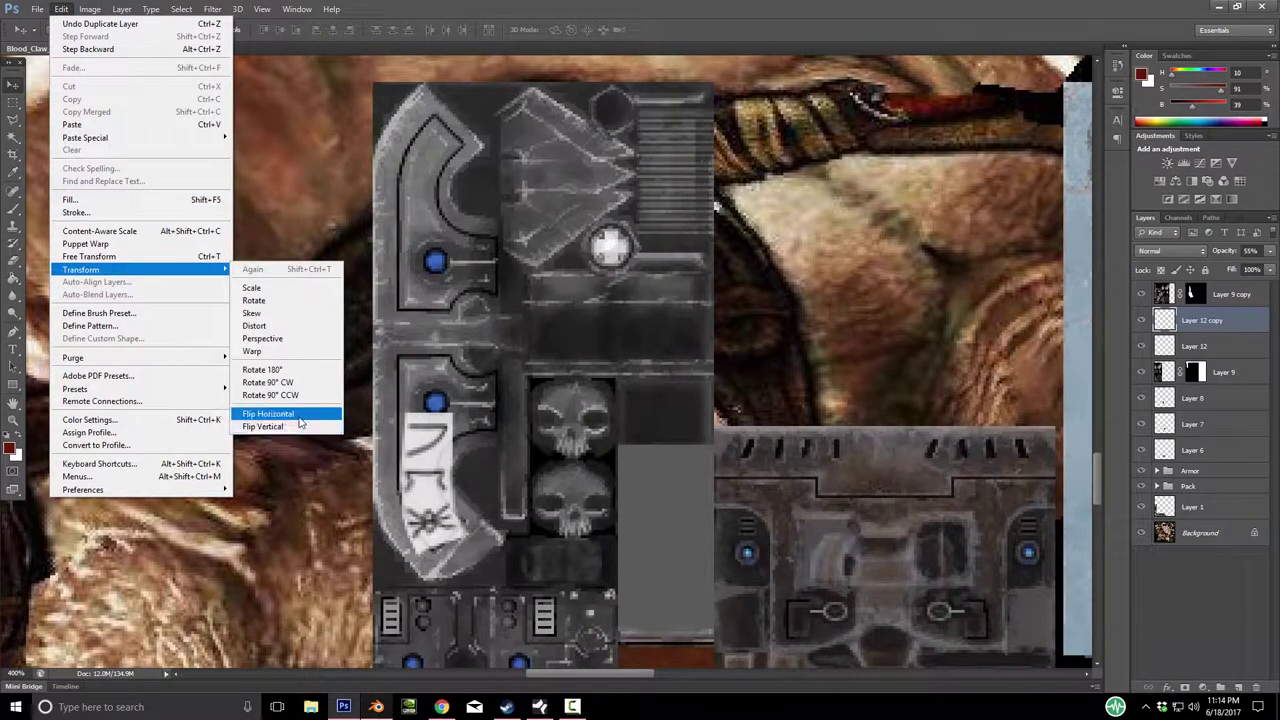
left_click(290, 427)
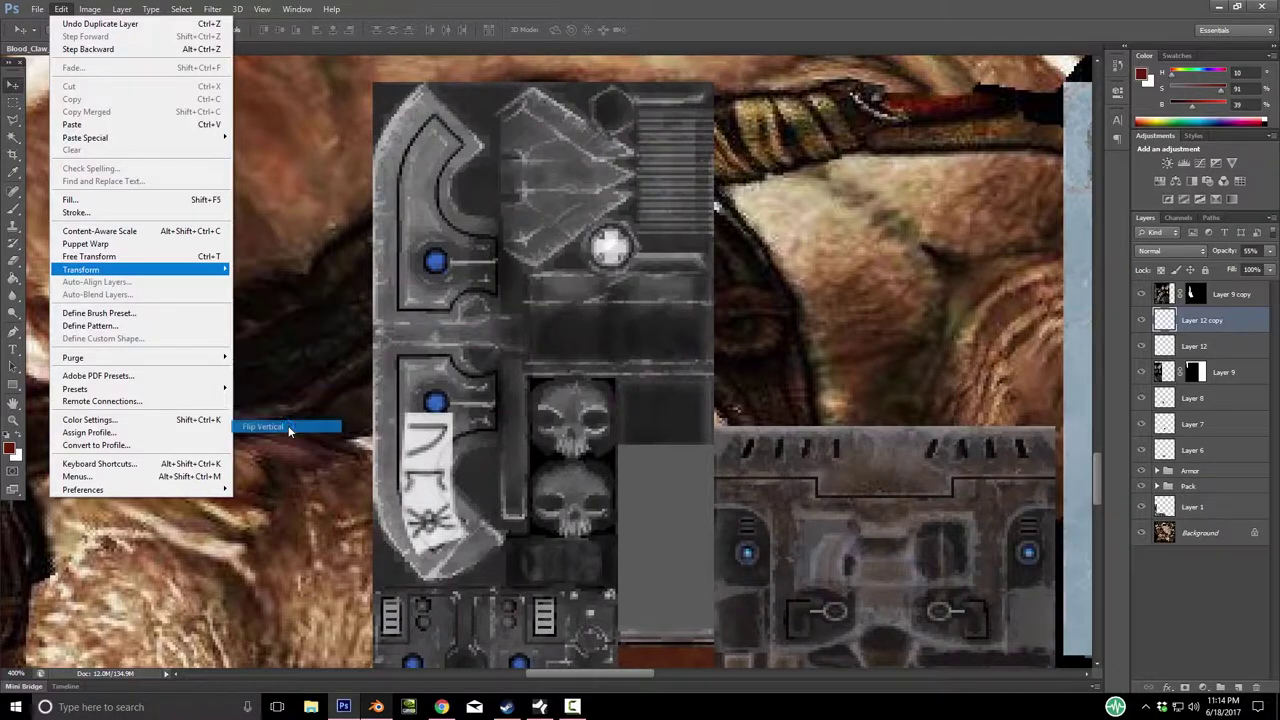
left_click_drag(449, 492, 428, 205)
Set both rune label layers to 100% opacity and merge them into Layer 12 copy.
left_click(1230, 346, "shift")
right_click(1230, 346)
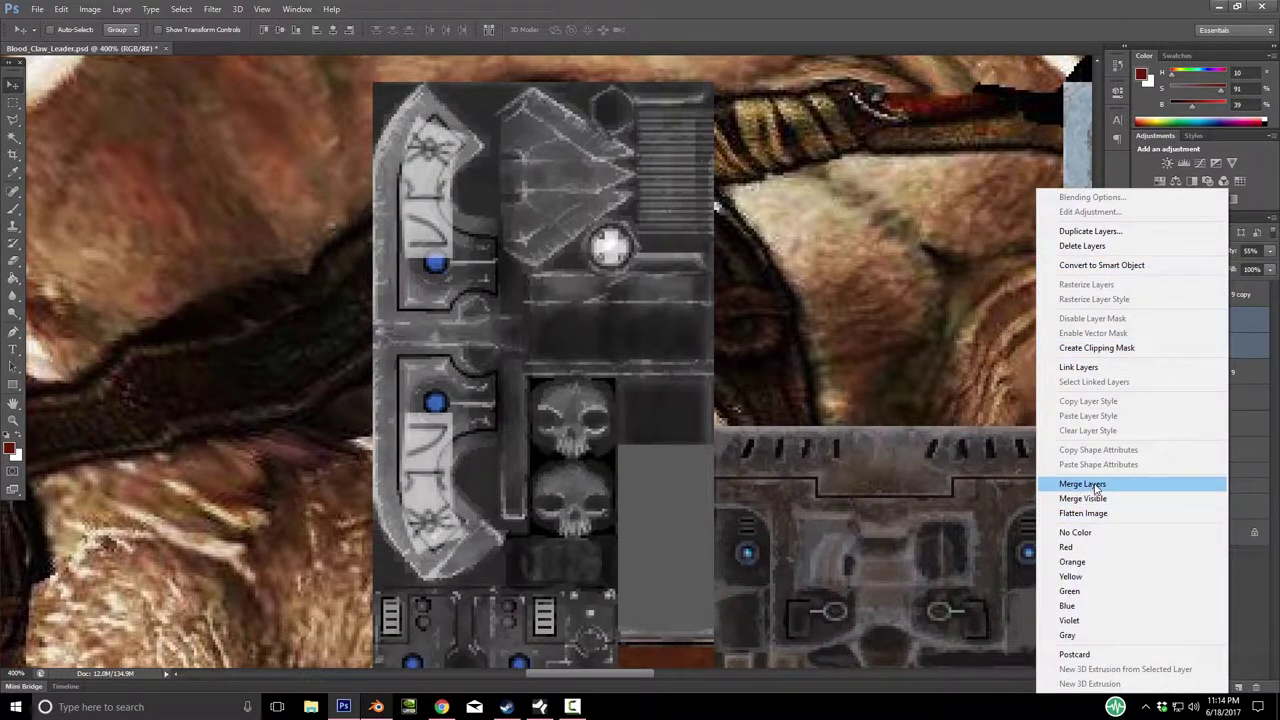
left_click(1083, 484)
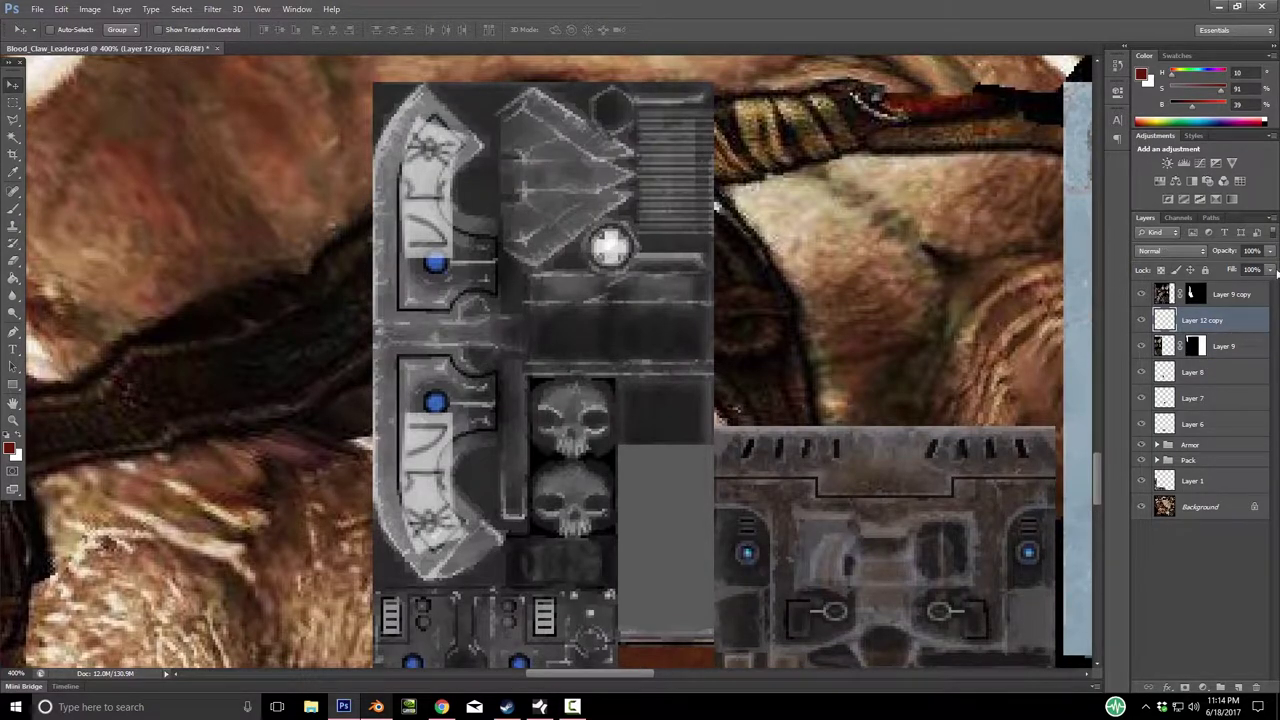
key("ctrl+z")
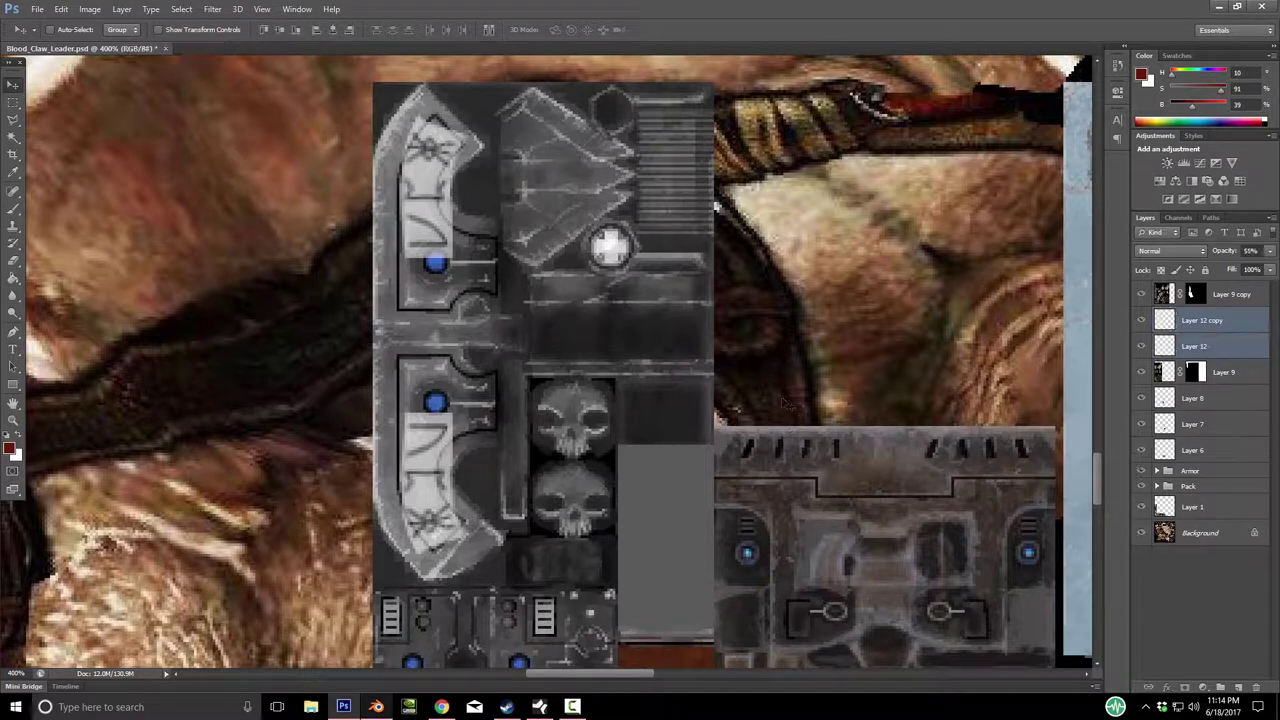
left_click_drag(1240, 250, 1267, 266)
left_click(1230, 346)
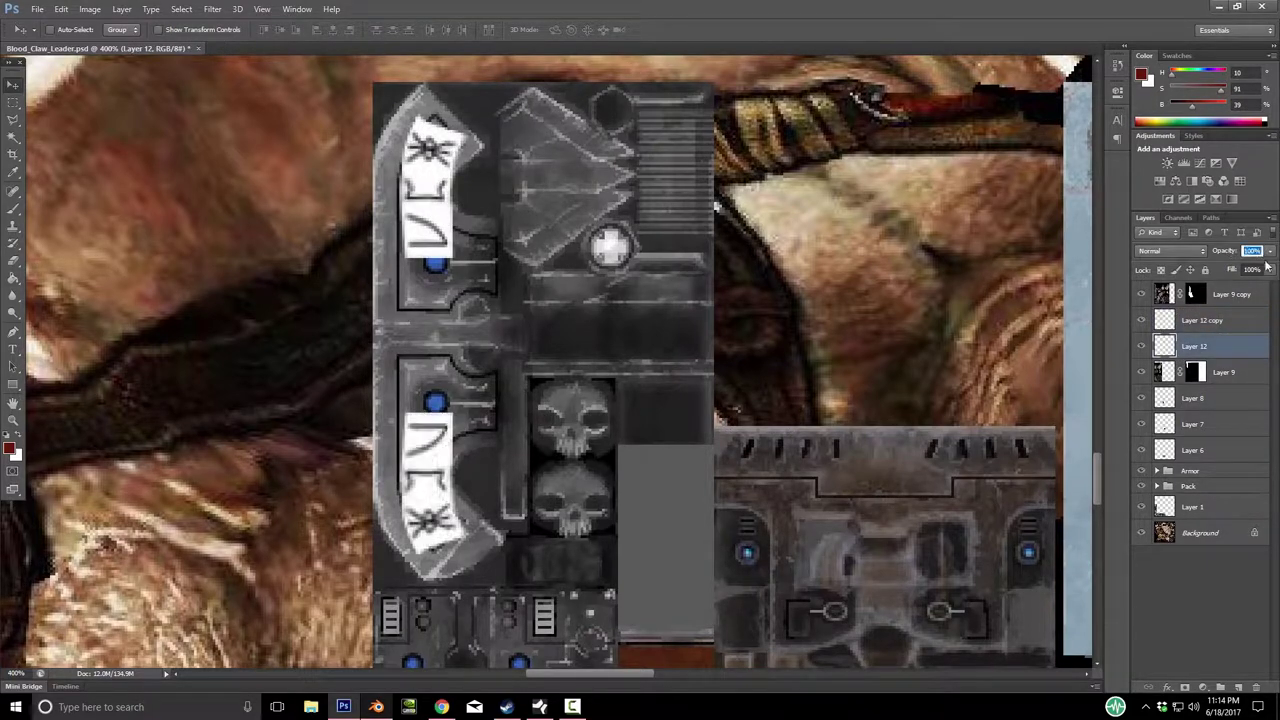
left_click(1220, 322, "shift")
right_click(1222, 330)
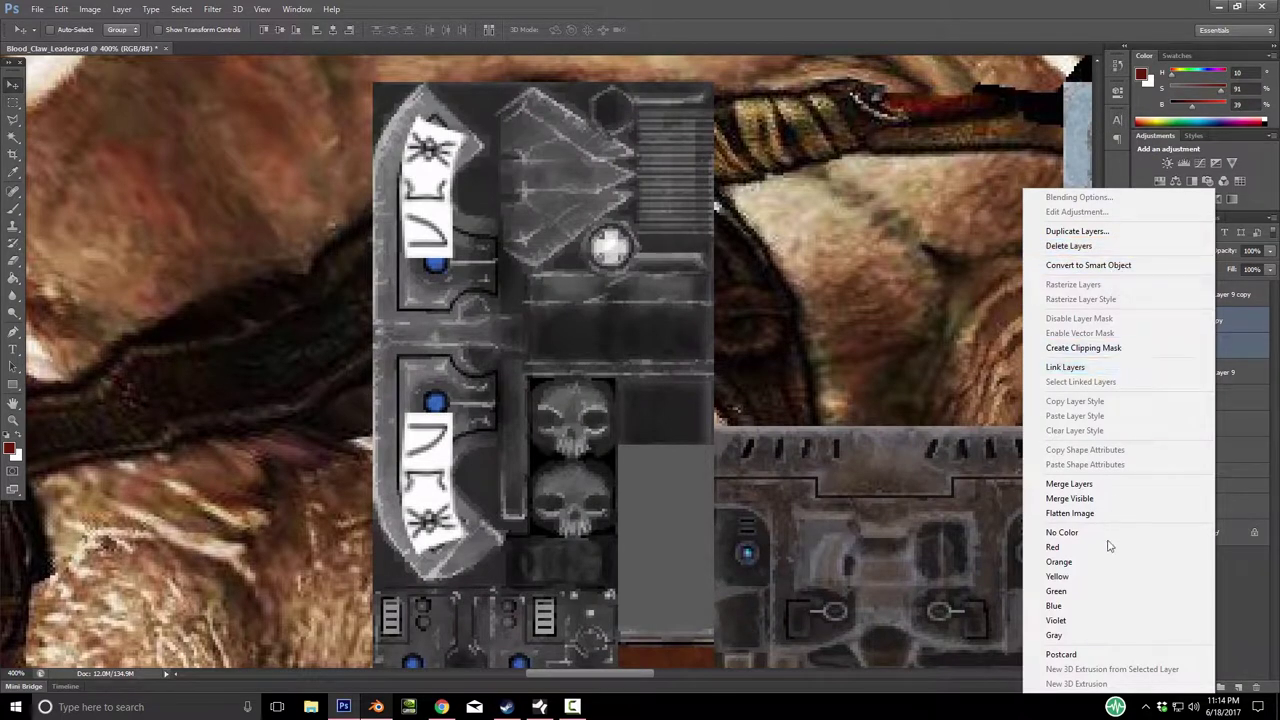
left_click(1068, 483)
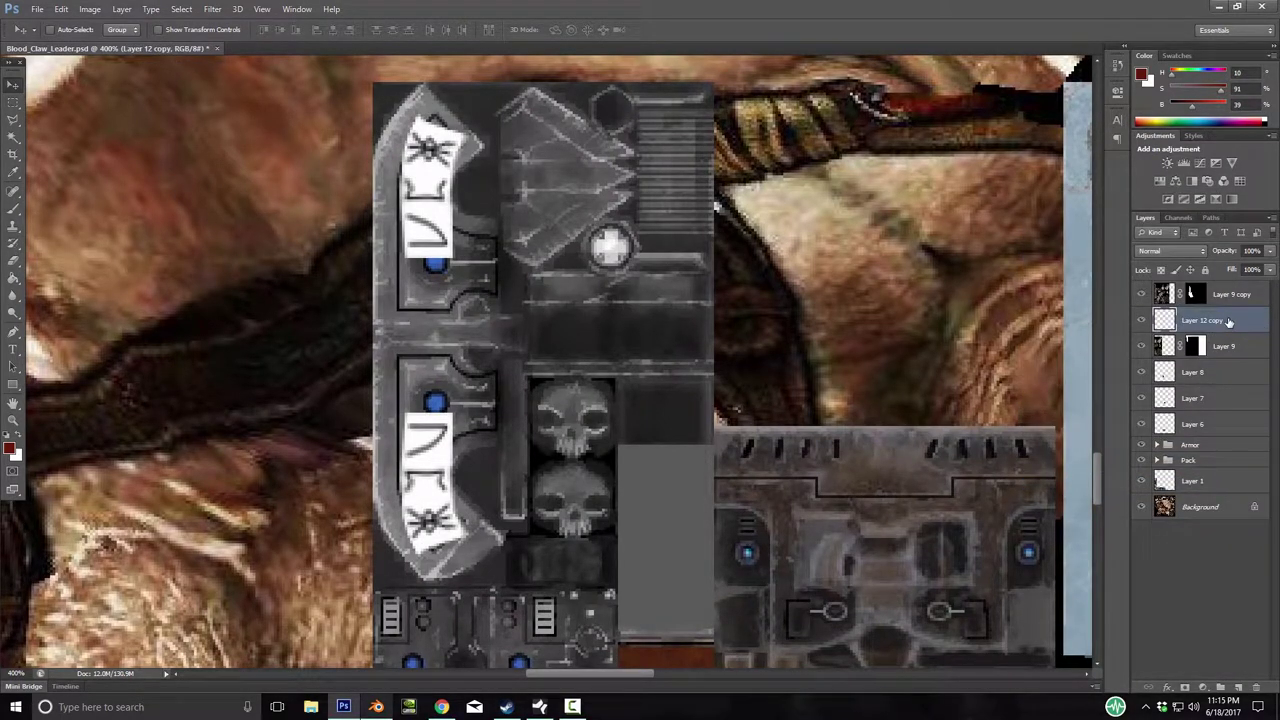
Invert the colours of the merged rune labels.
left_click(61, 9)
left_click(61, 9)
left_click(105, 11)
mouse_move(110, 43)
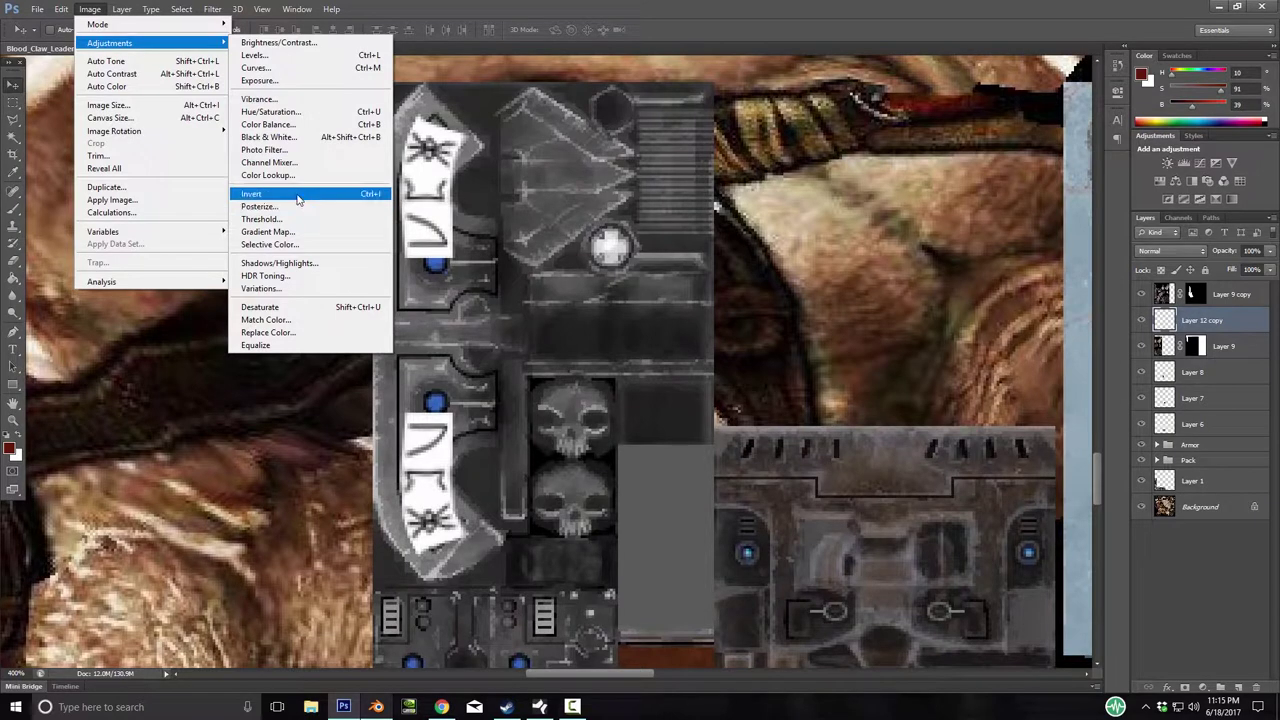
left_click(296, 193)
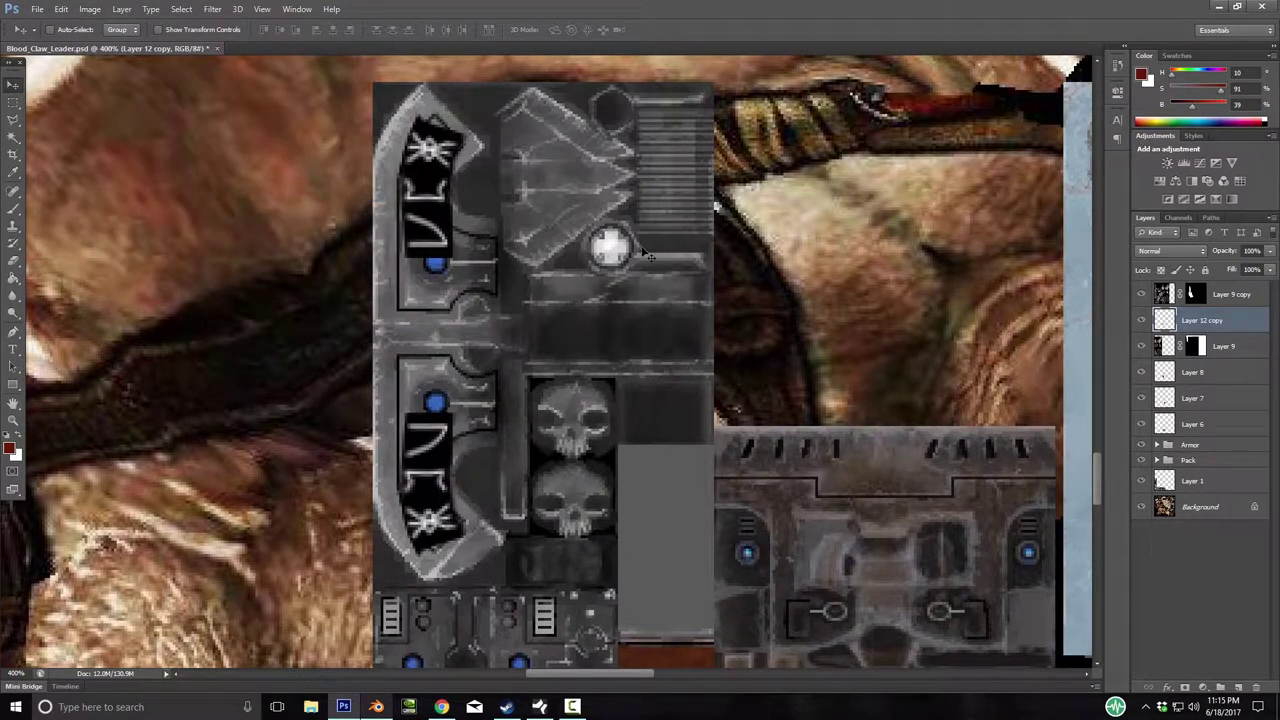
Set the rune label layer's blend mode to Lighten so the black drops out.
left_click(1189, 252)
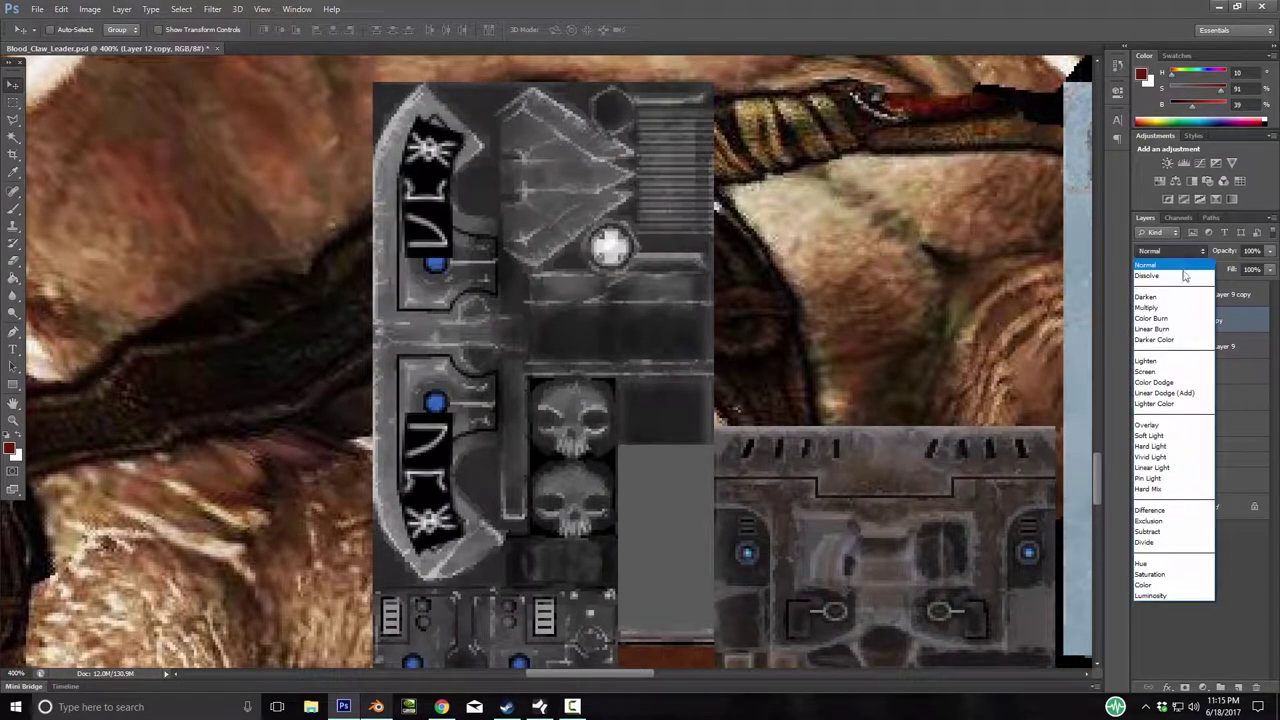
left_click(1160, 365)
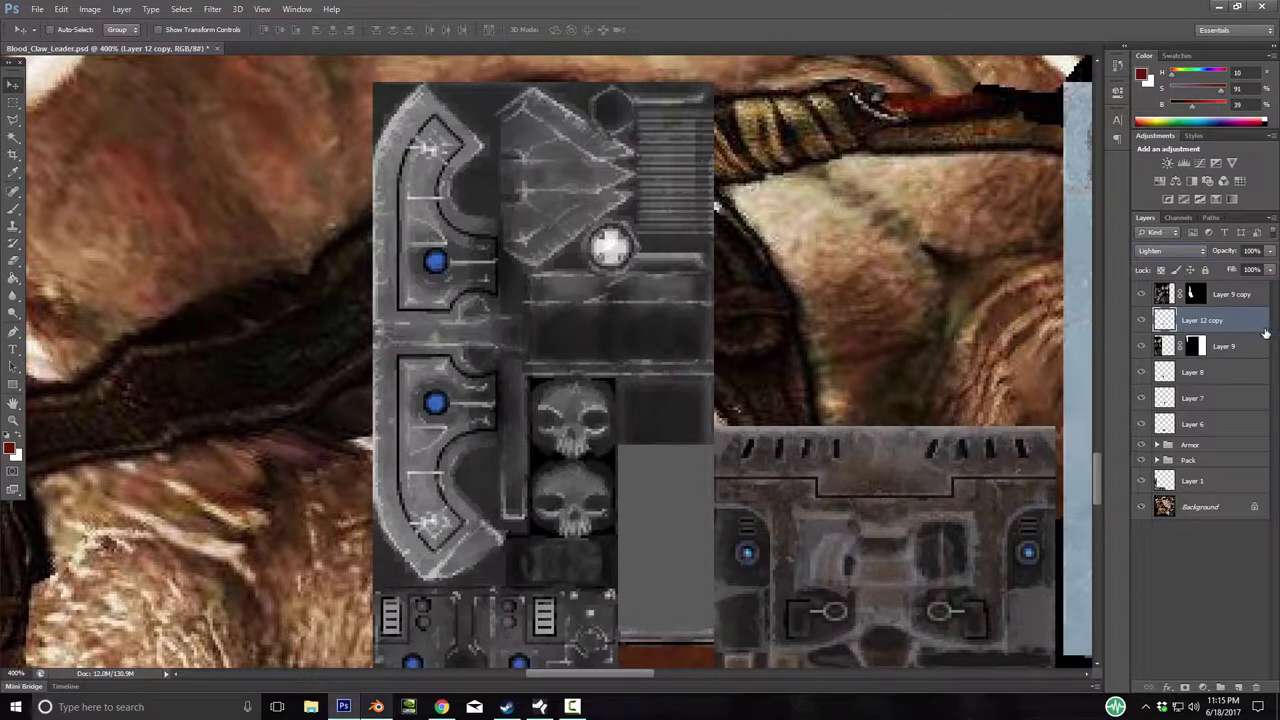
double_click(1245, 329)
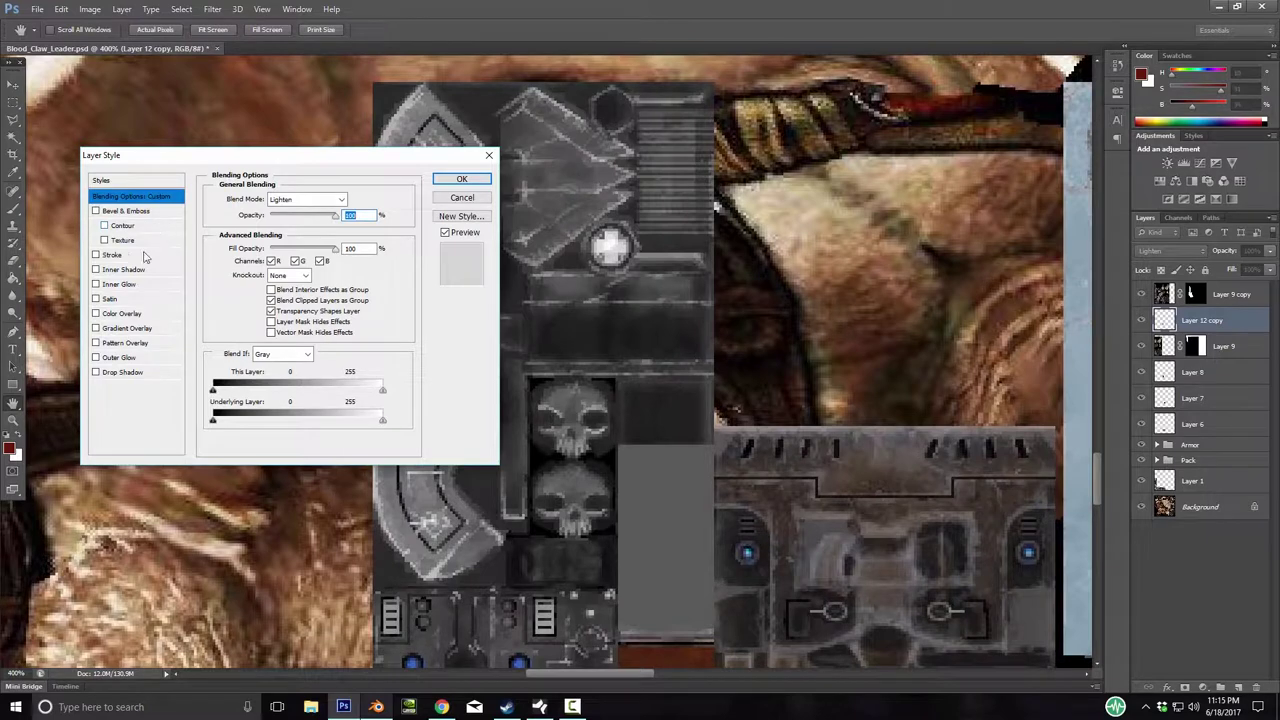
left_click(96, 358)
left_click(118, 358)
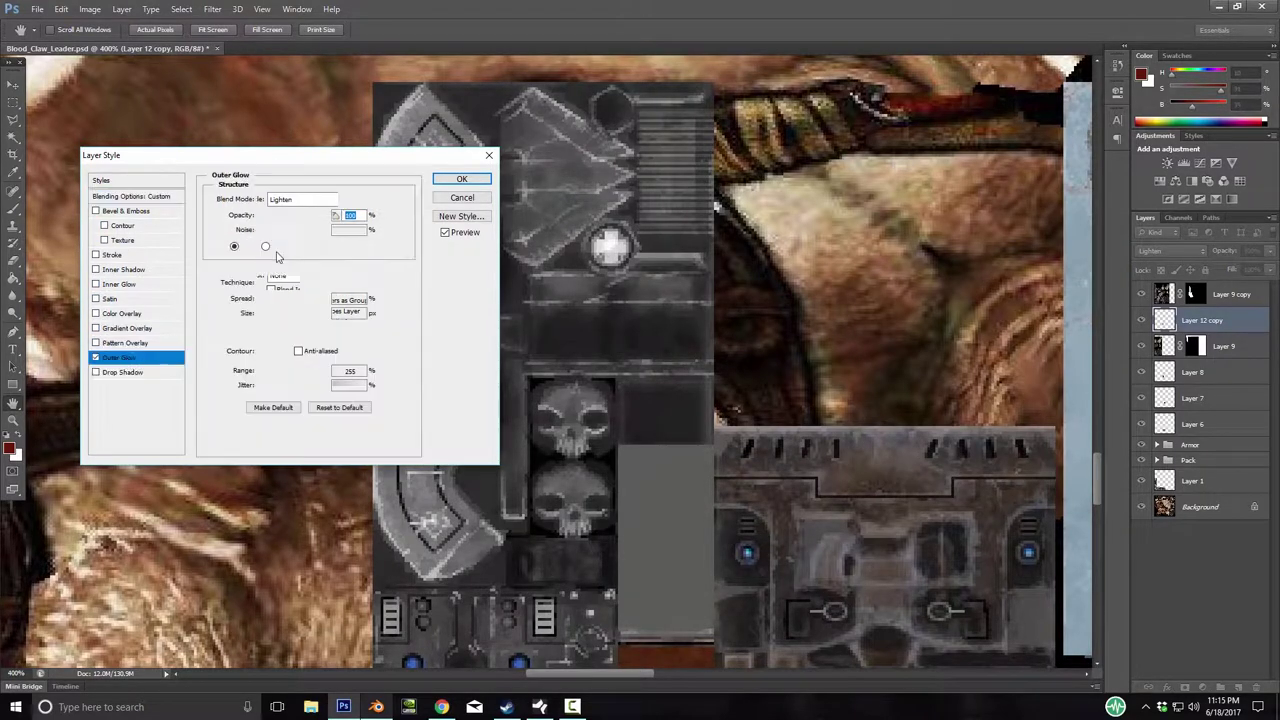
left_click_drag(323, 162, 909, 135)
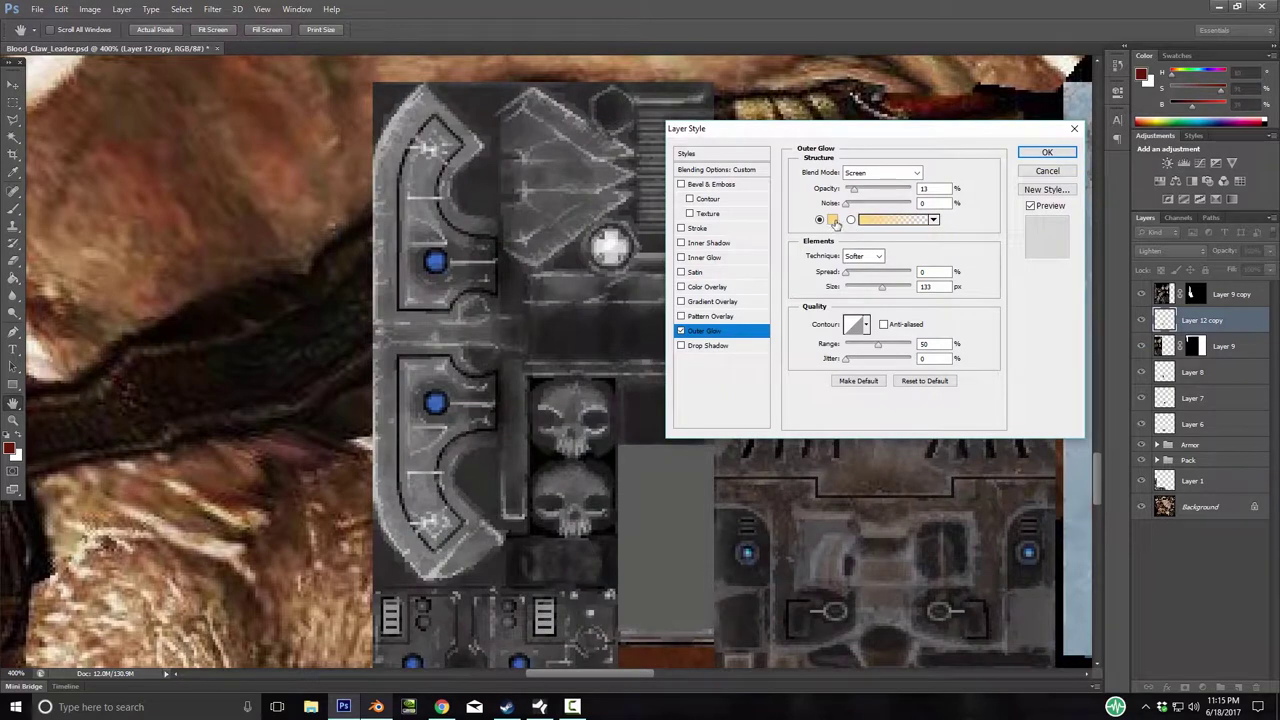
left_click(832, 219)
left_click(300, 532)
left_click(300, 530)
left_click(250, 473)
left_click(240, 476)
left_click(431, 441)
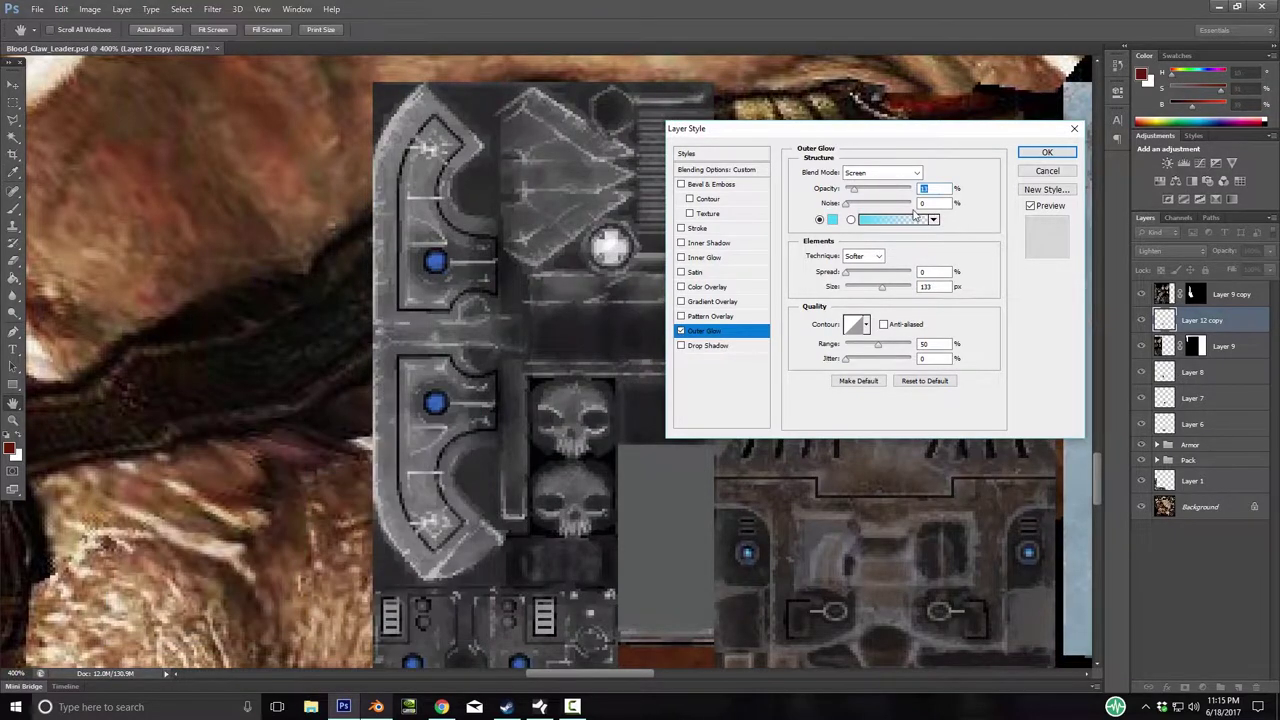
left_click_drag(853, 190, 911, 190)
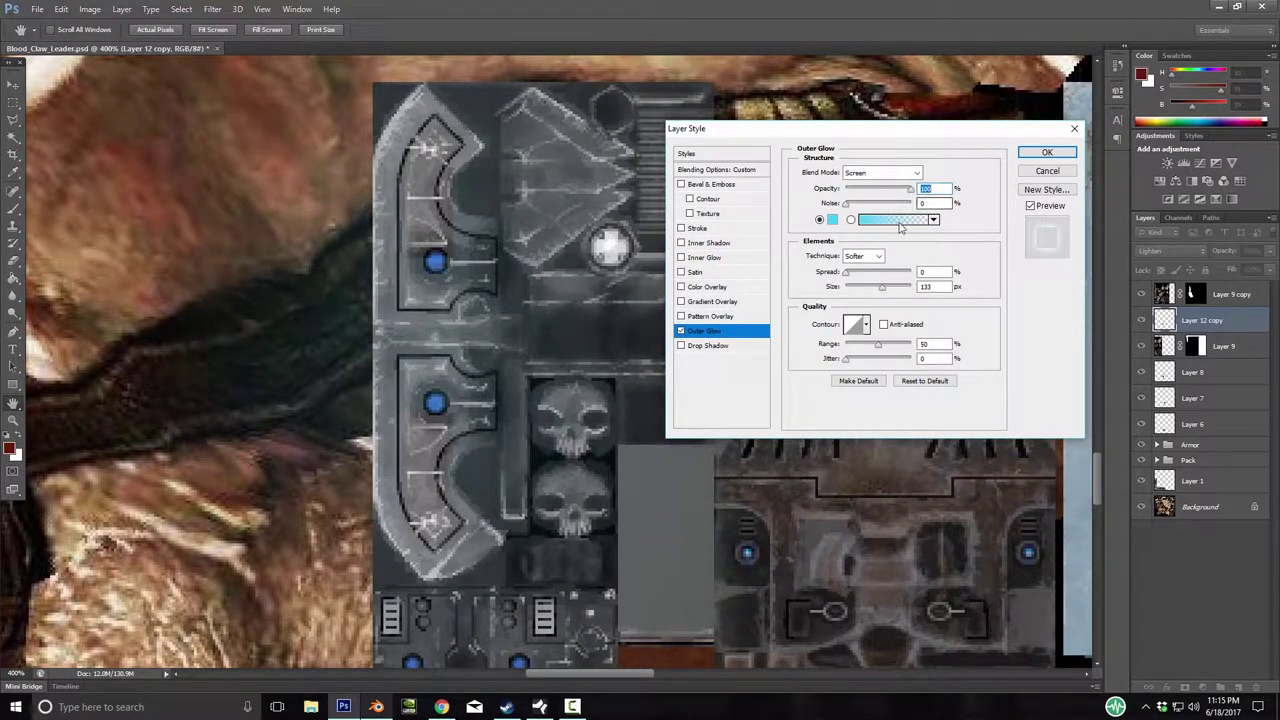
left_click_drag(882, 290, 866, 289)
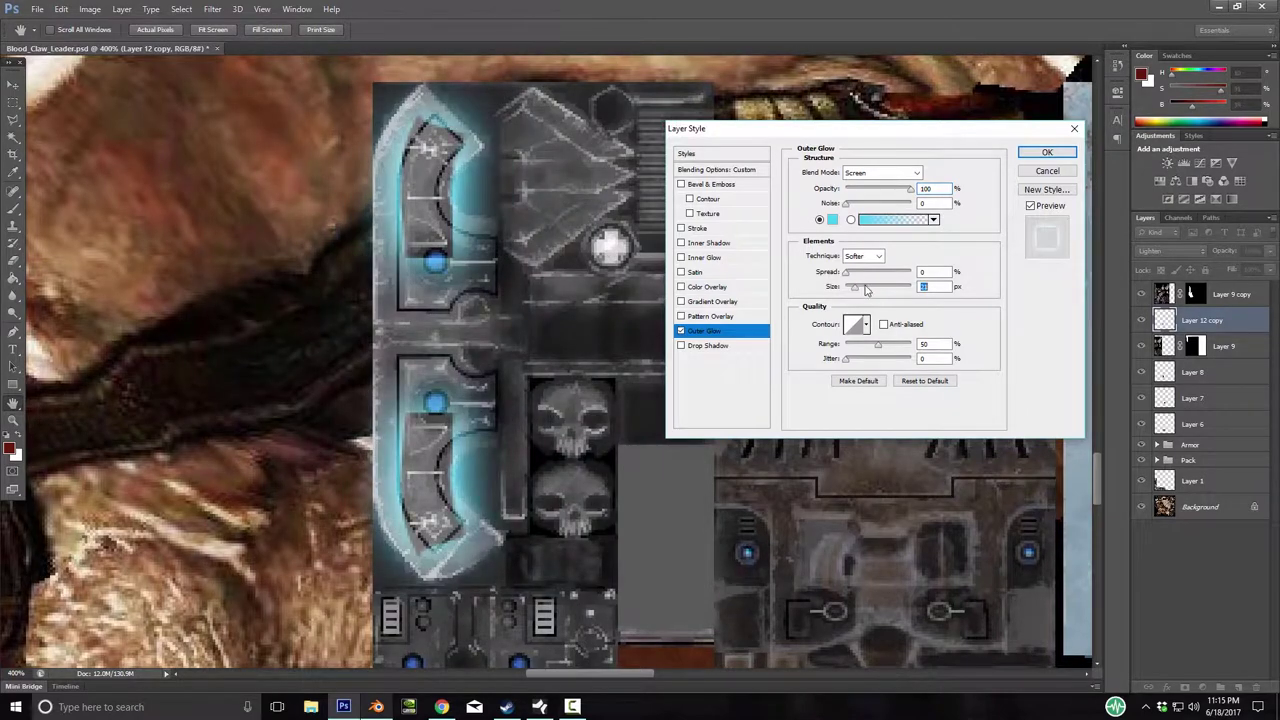
left_click(1047, 171)
left_click(1180, 251)
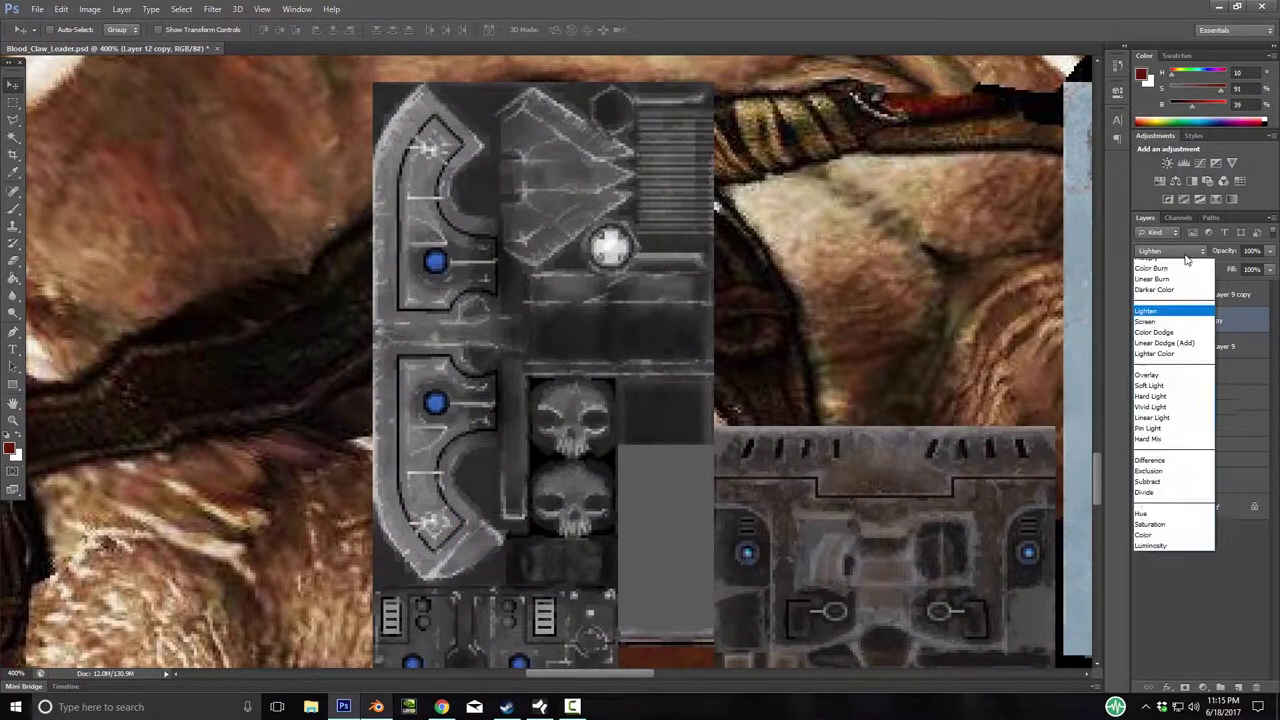
Return the labels to Normal blending and fill a new Layer 10 with solid white.
left_click(1160, 262)
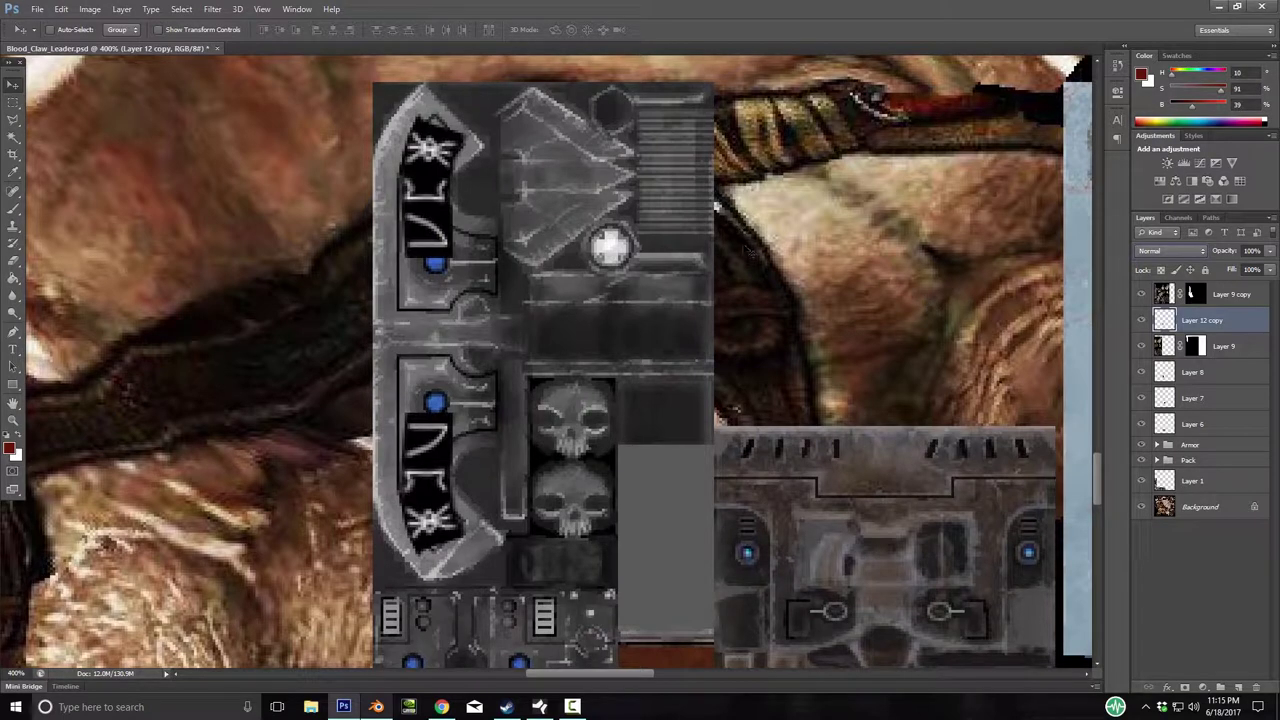
left_click(1238, 688)
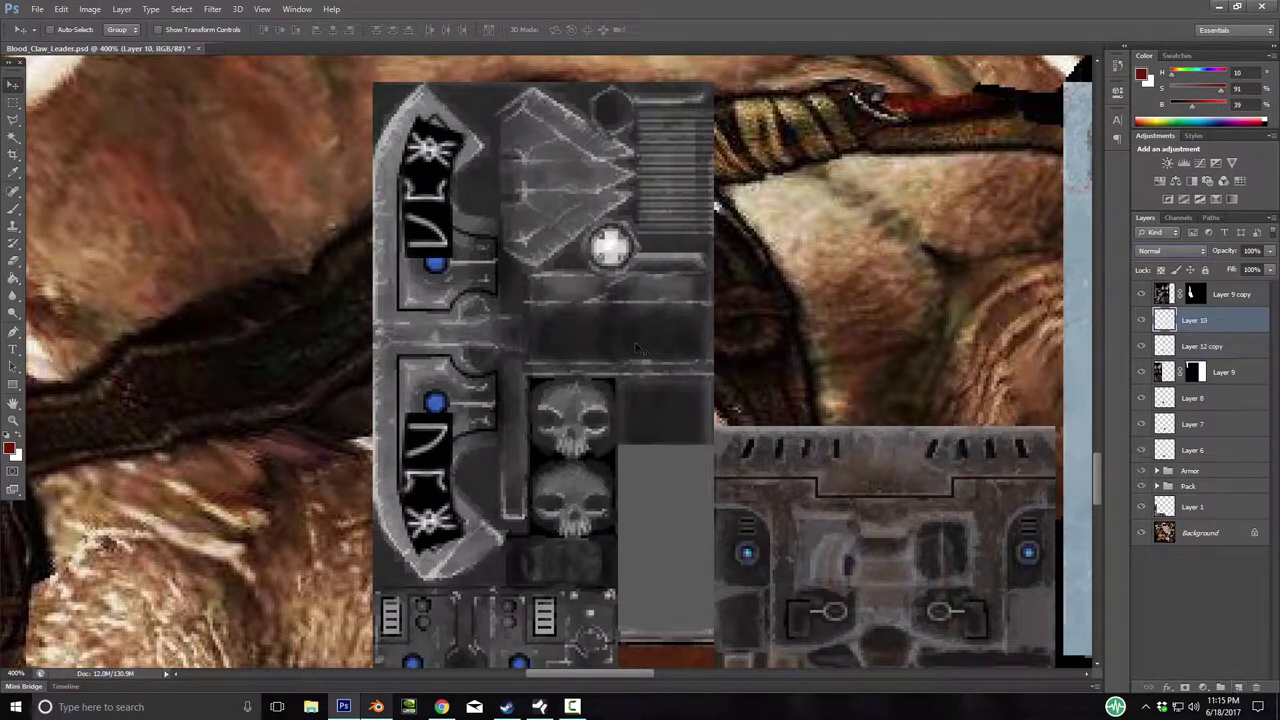
key("g")
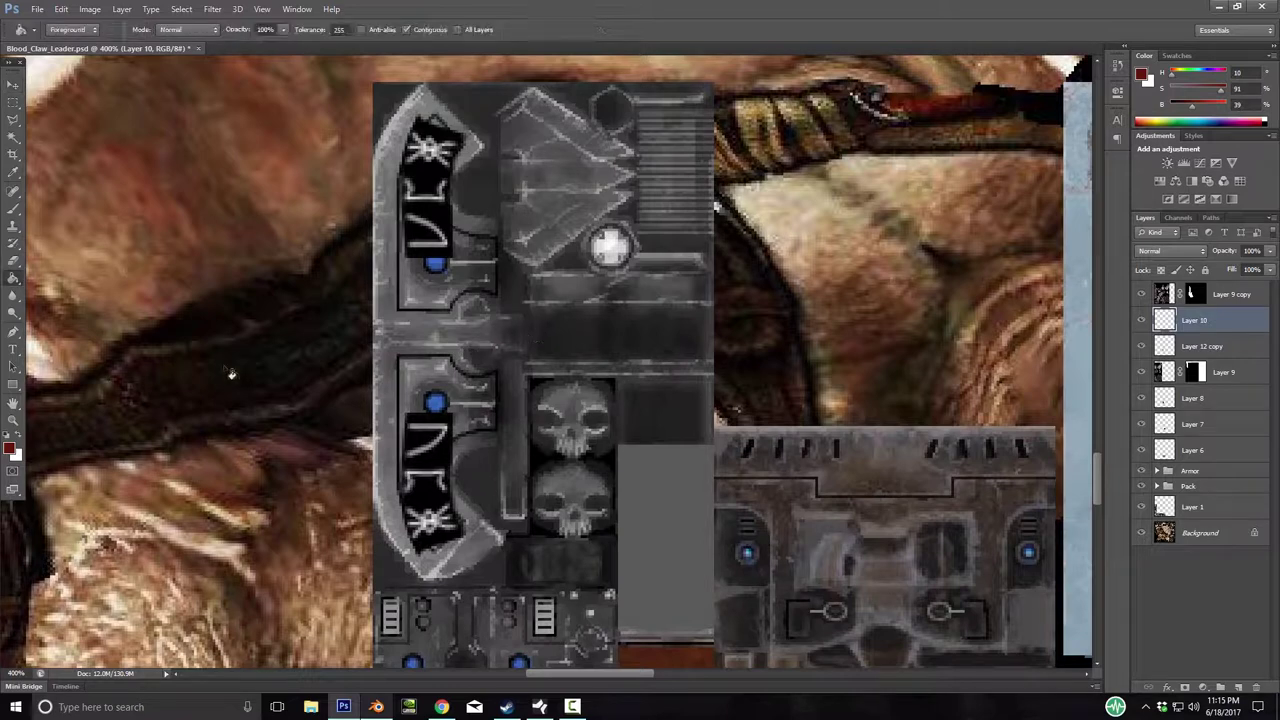
key("x")
left_click(535, 345)
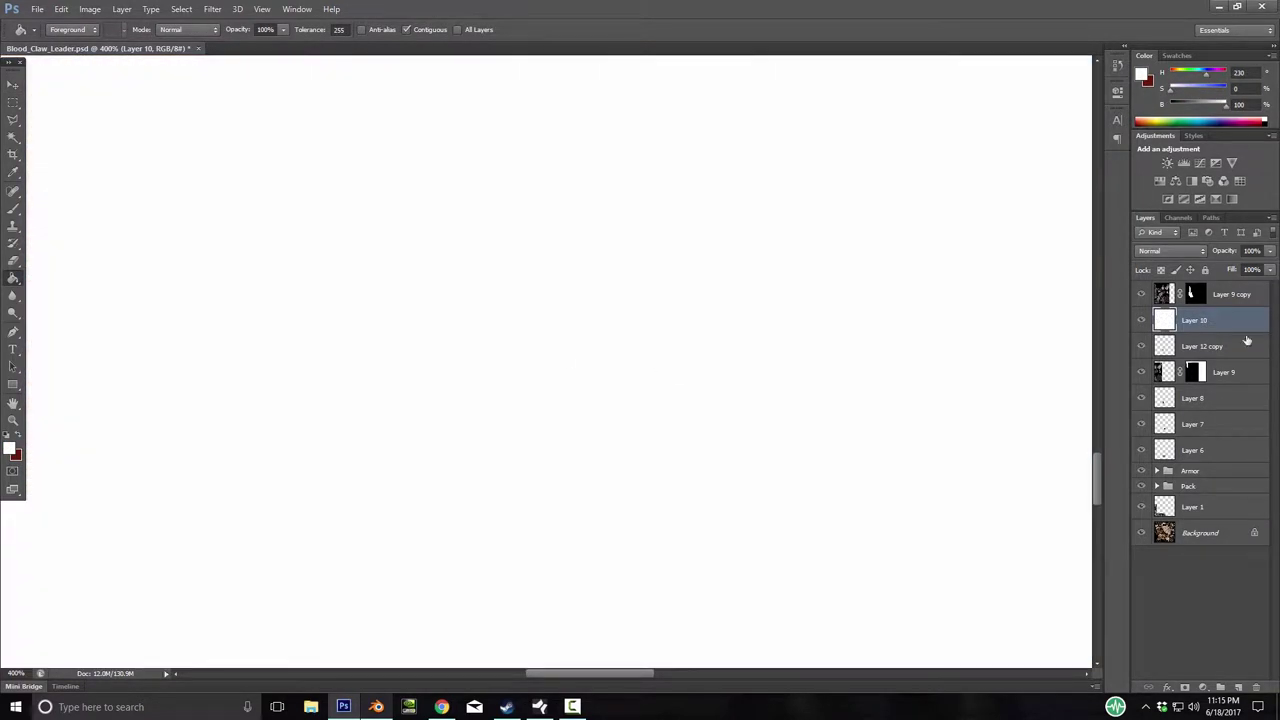
Add a white layer mask to Layer 10, inspect it, and make black the painting colour.
left_click(1185, 688)
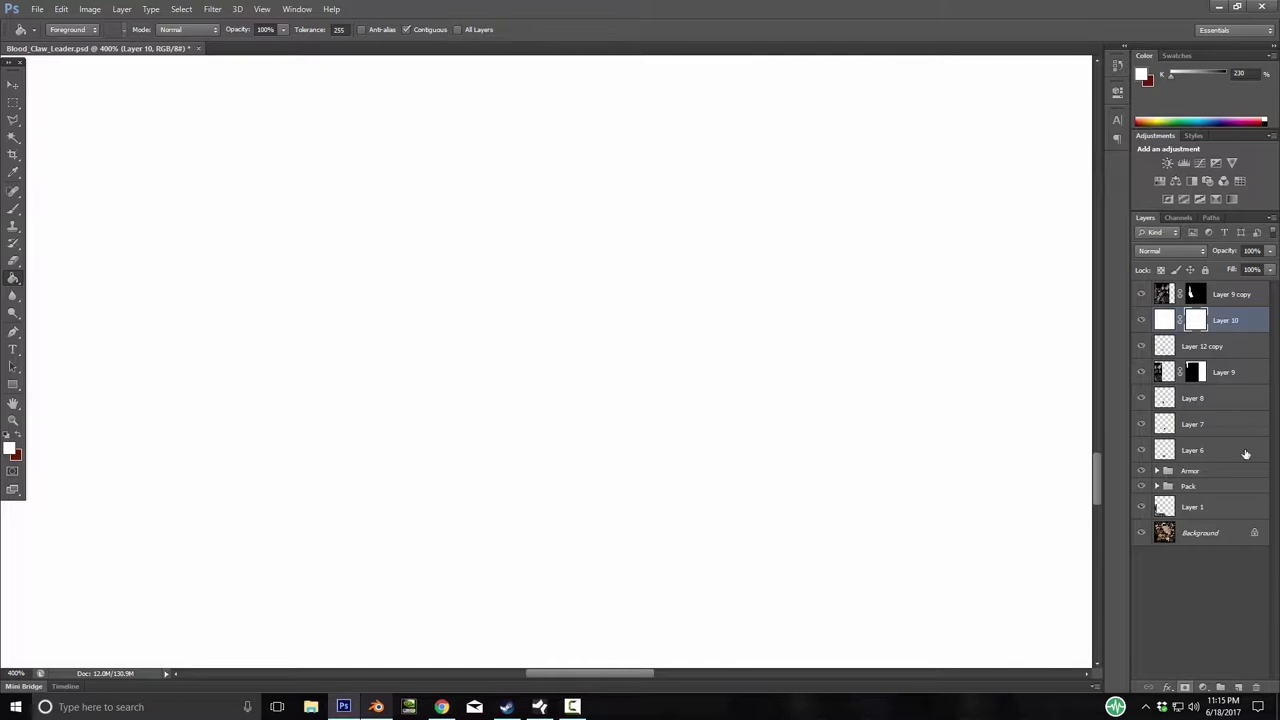
left_click(1167, 349)
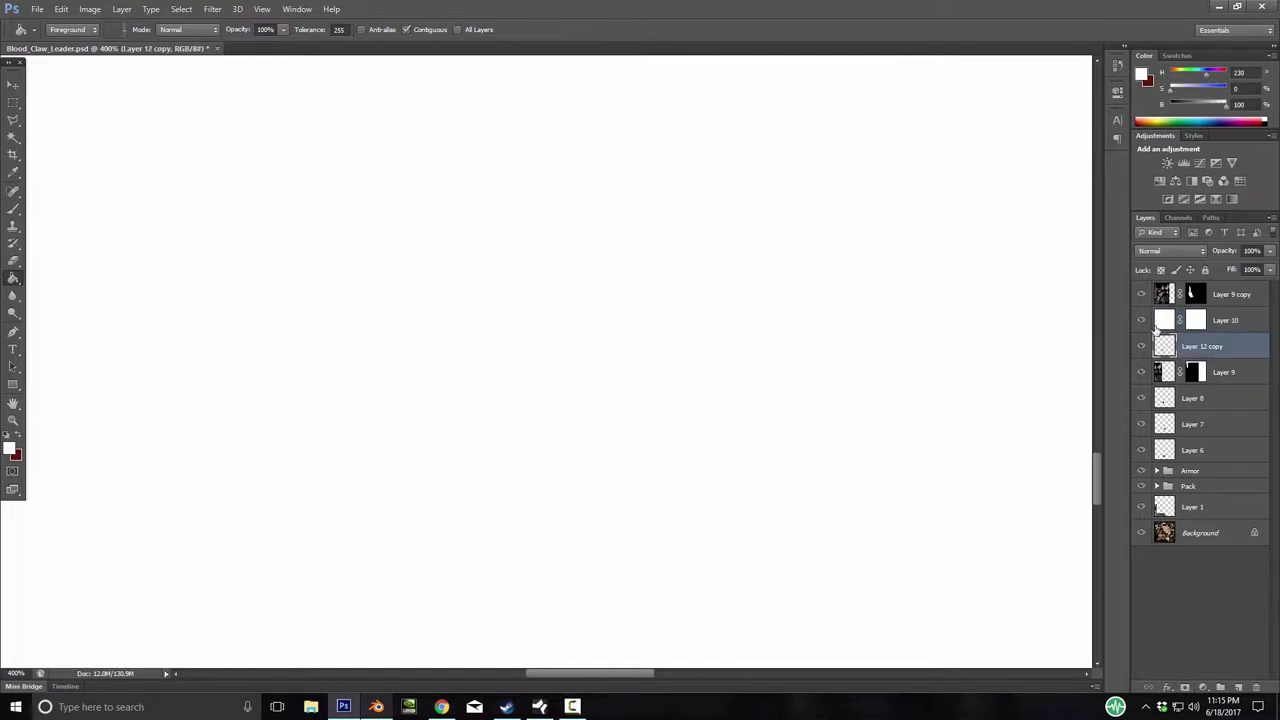
left_click(1142, 320)
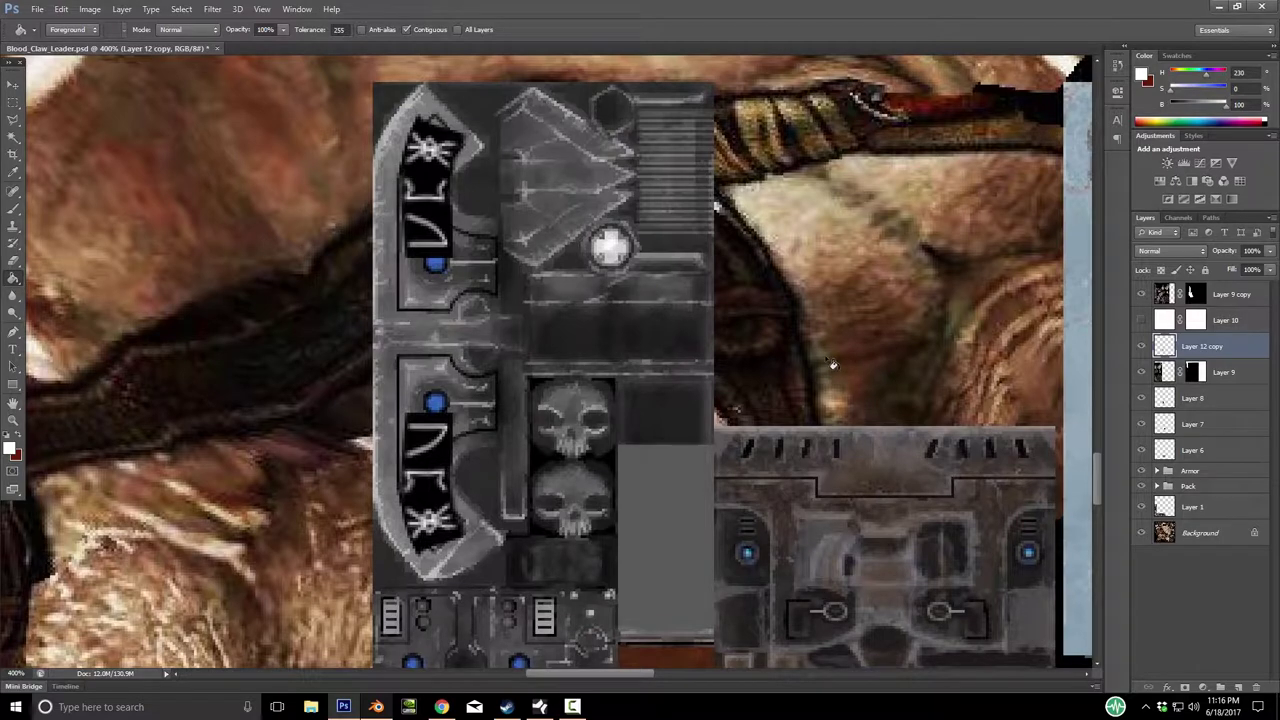
left_click(1192, 321, "alt")
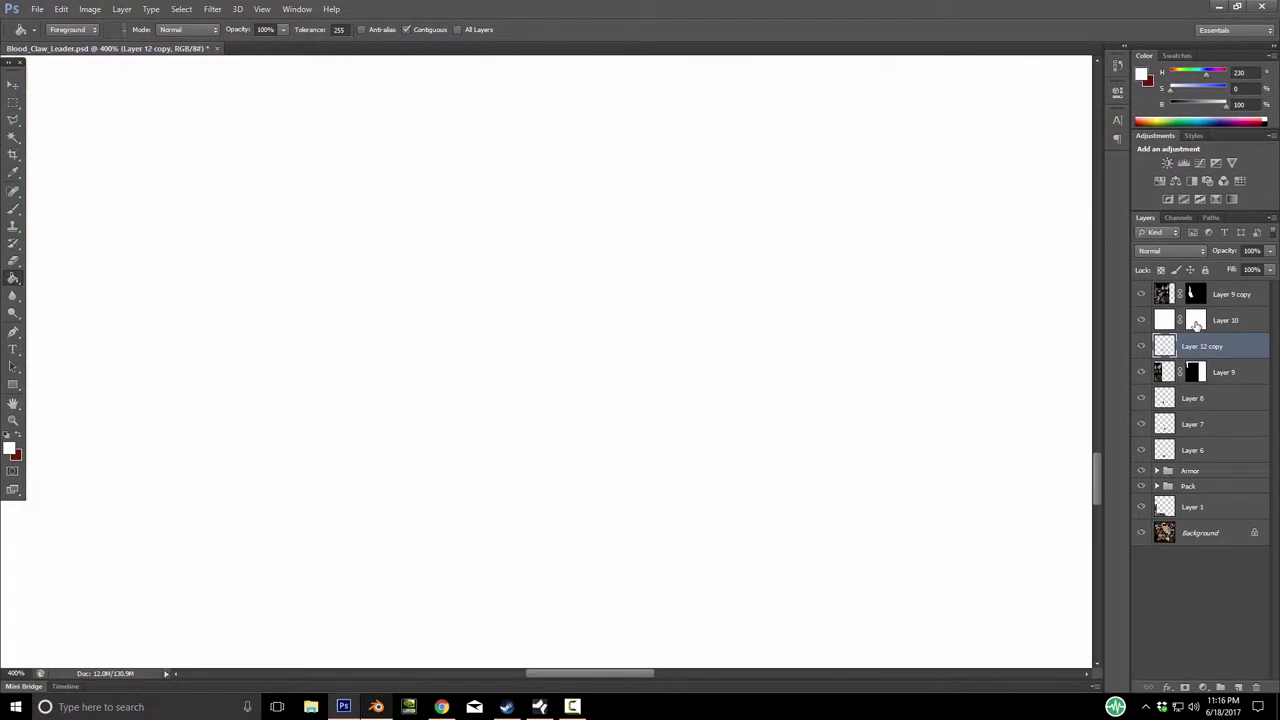
left_click(1180, 217)
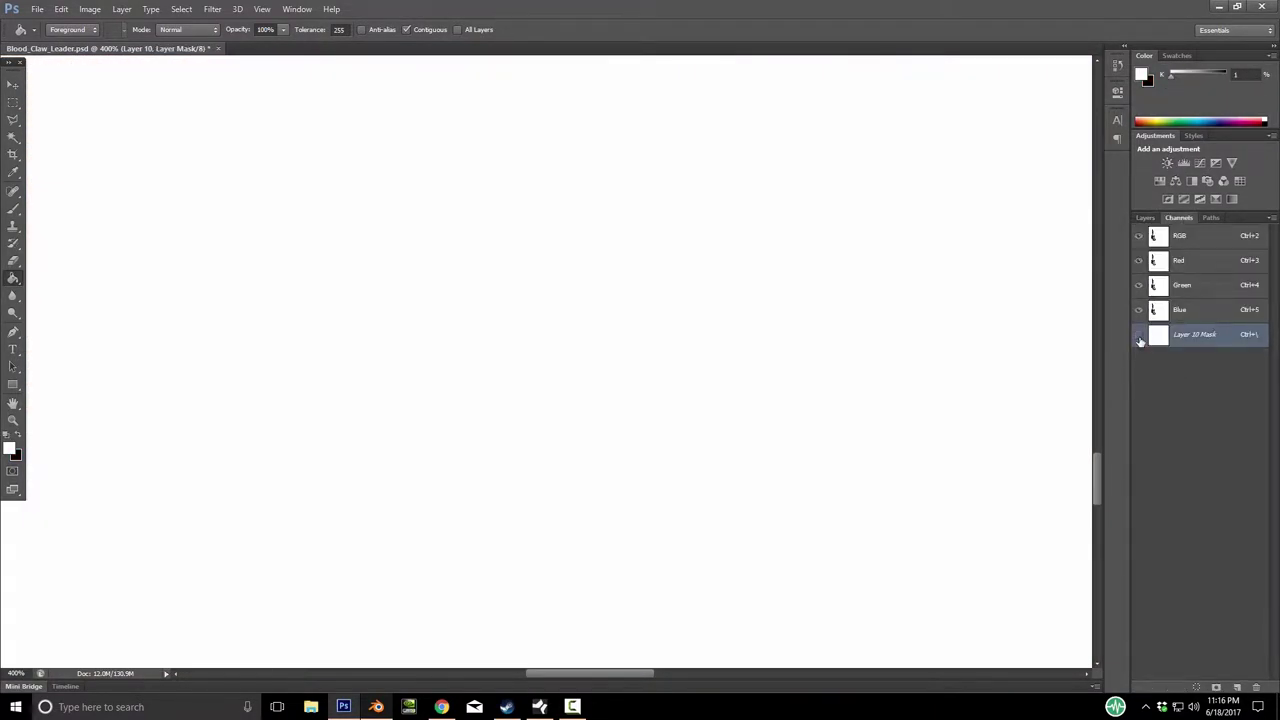
key("x")
left_click(1146, 218)
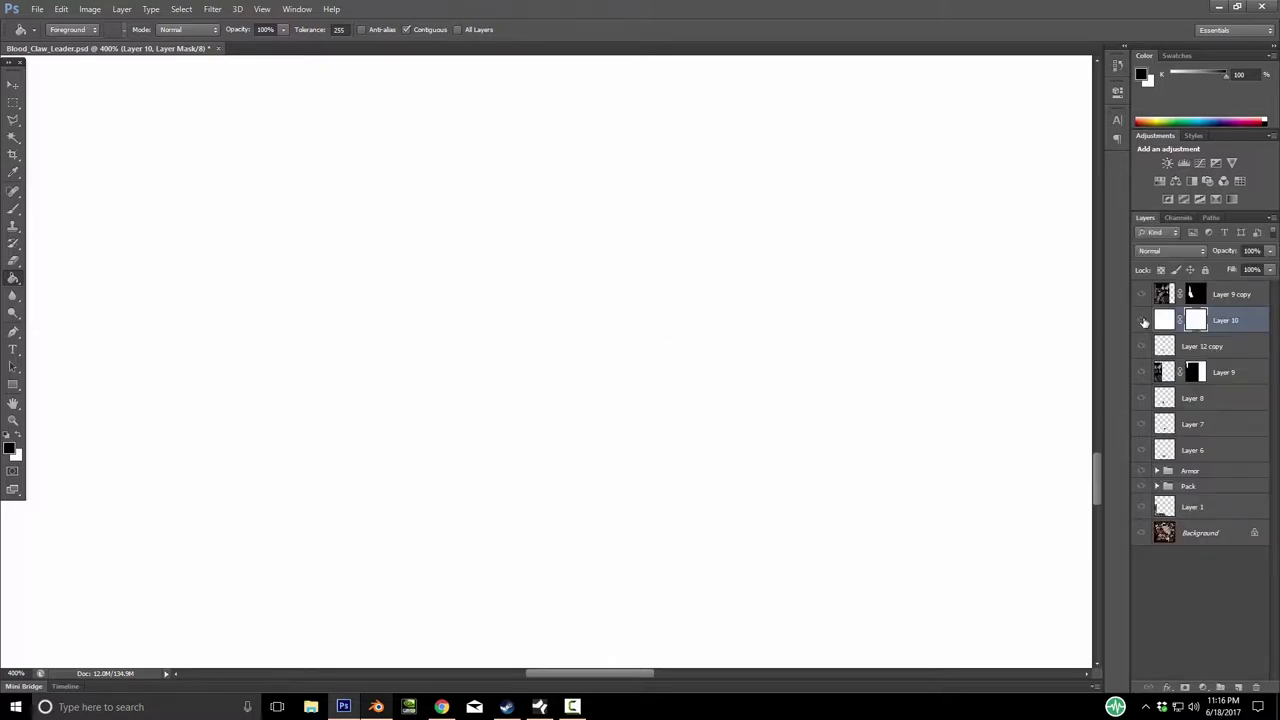
Load Layer 10's red rune shapes as a selection and set its opacity to 64%.
key("z")
left_click_drag(677, 340, 676, 342, "alt")
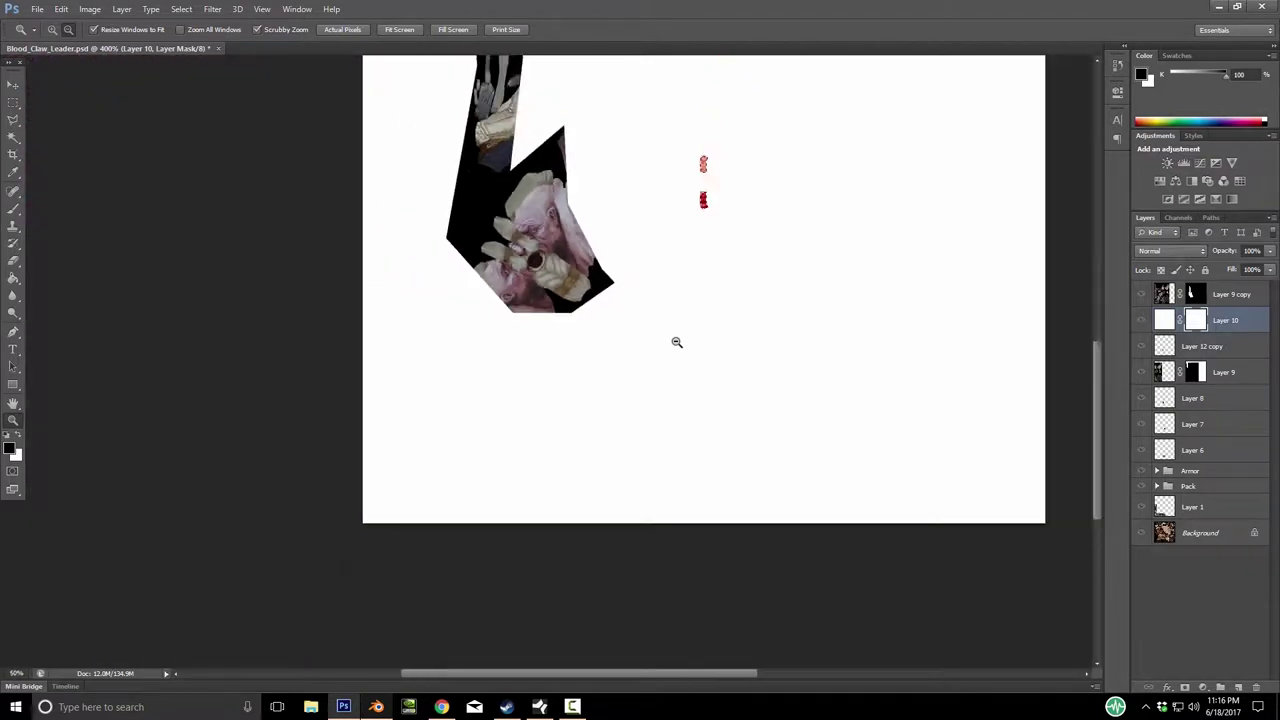
left_click(676, 342, "alt")
left_click_drag(589, 351, 589, 349)
left_click(1163, 320, "ctrl")
left_click(1250, 251)
type("64")
key("Return")
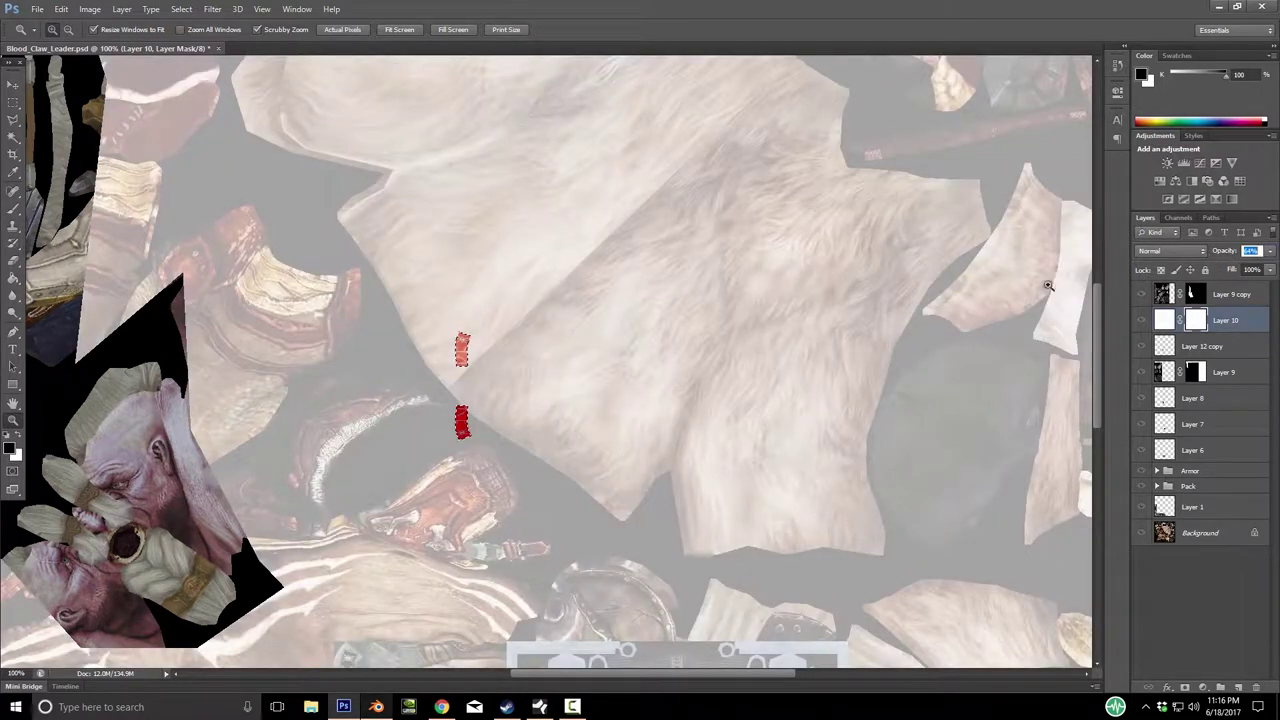
Move the red rune shapes onto the rune strips of the left grey texture panel.
scroll(634, 349, "down", 6)
key("v")
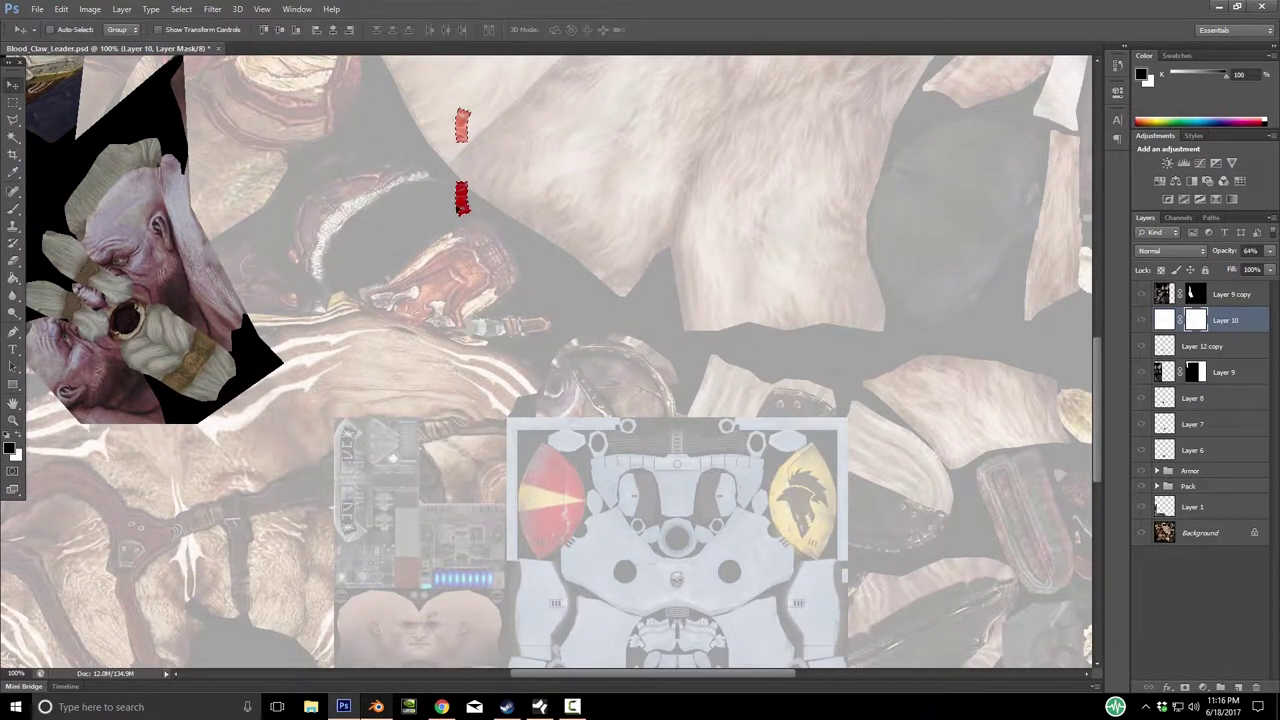
left_click_drag(452, 210, 350, 522)
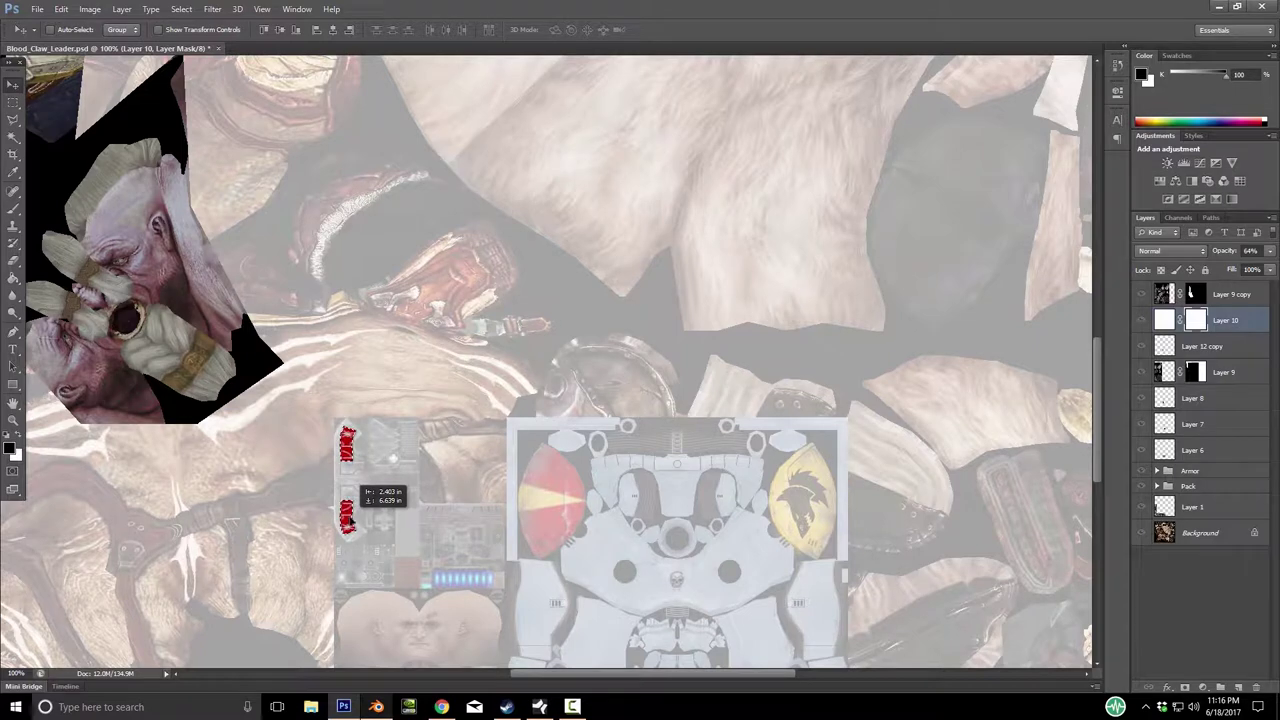
scroll(352, 500, "up", 3, "alt")
left_click_drag(318, 313, 322, 313)
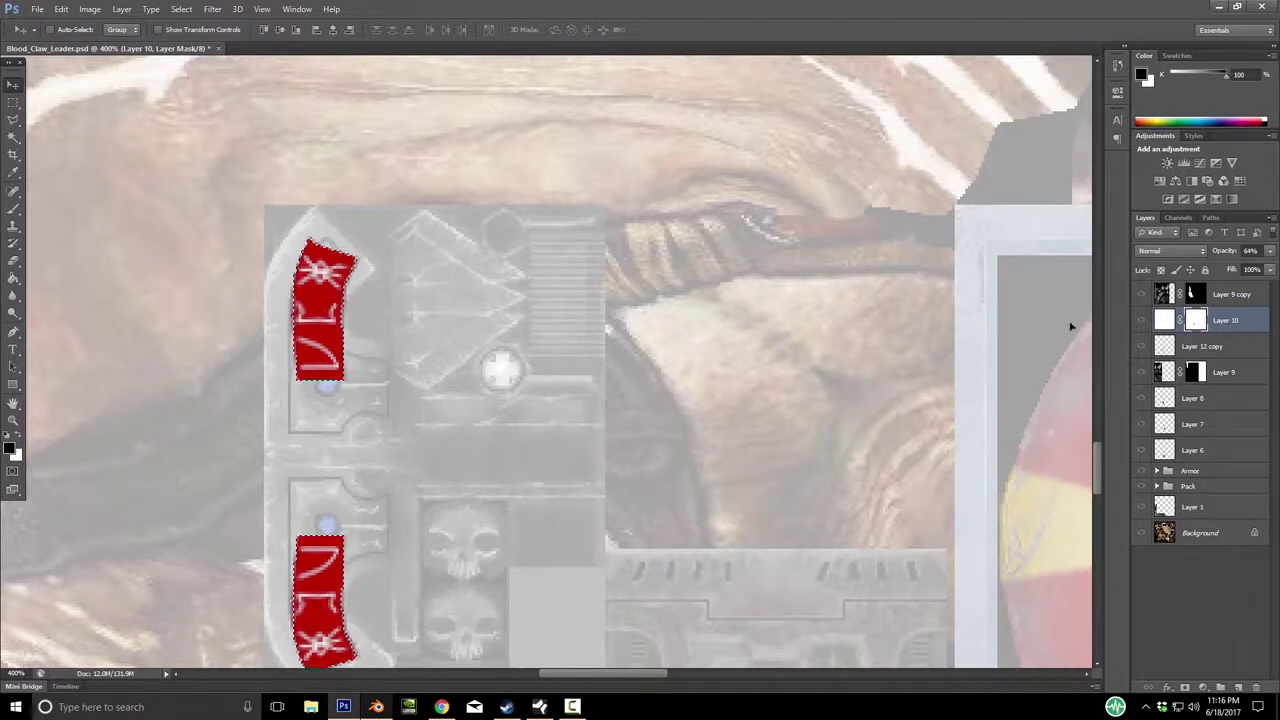
key("w")
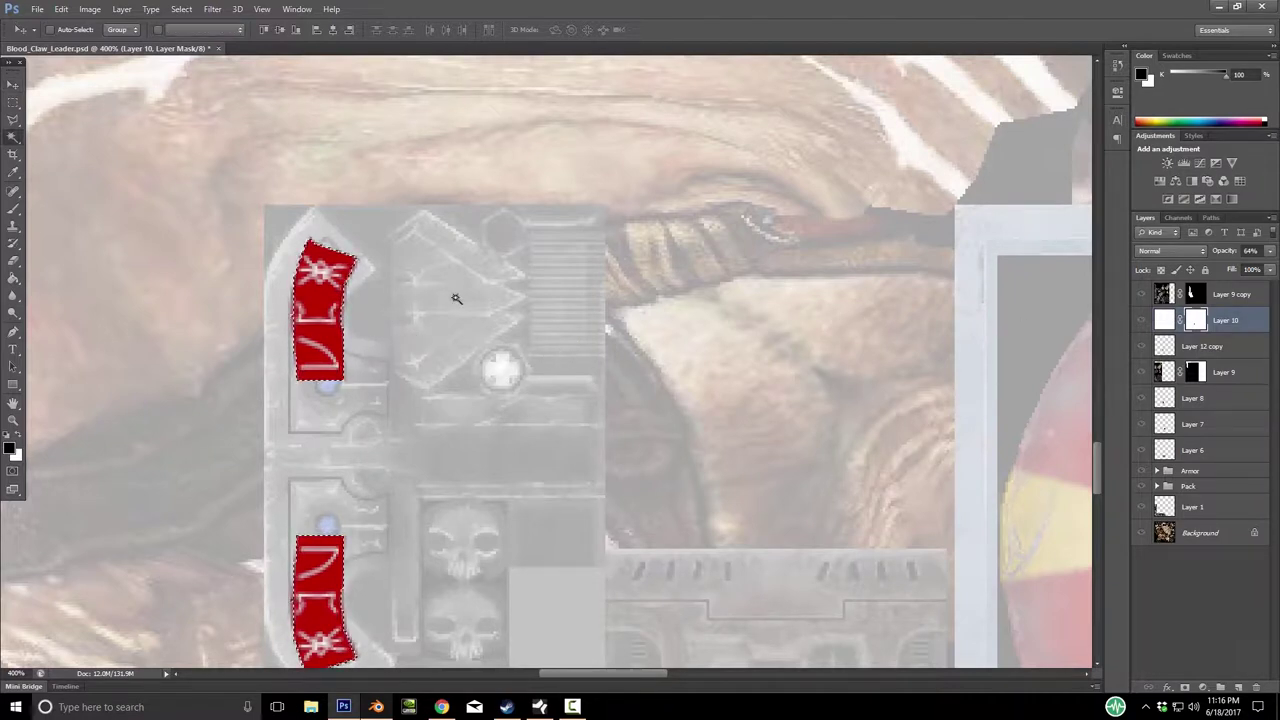
Fill Layer 10's mask with black and deselect the rune shapes.
key("g")
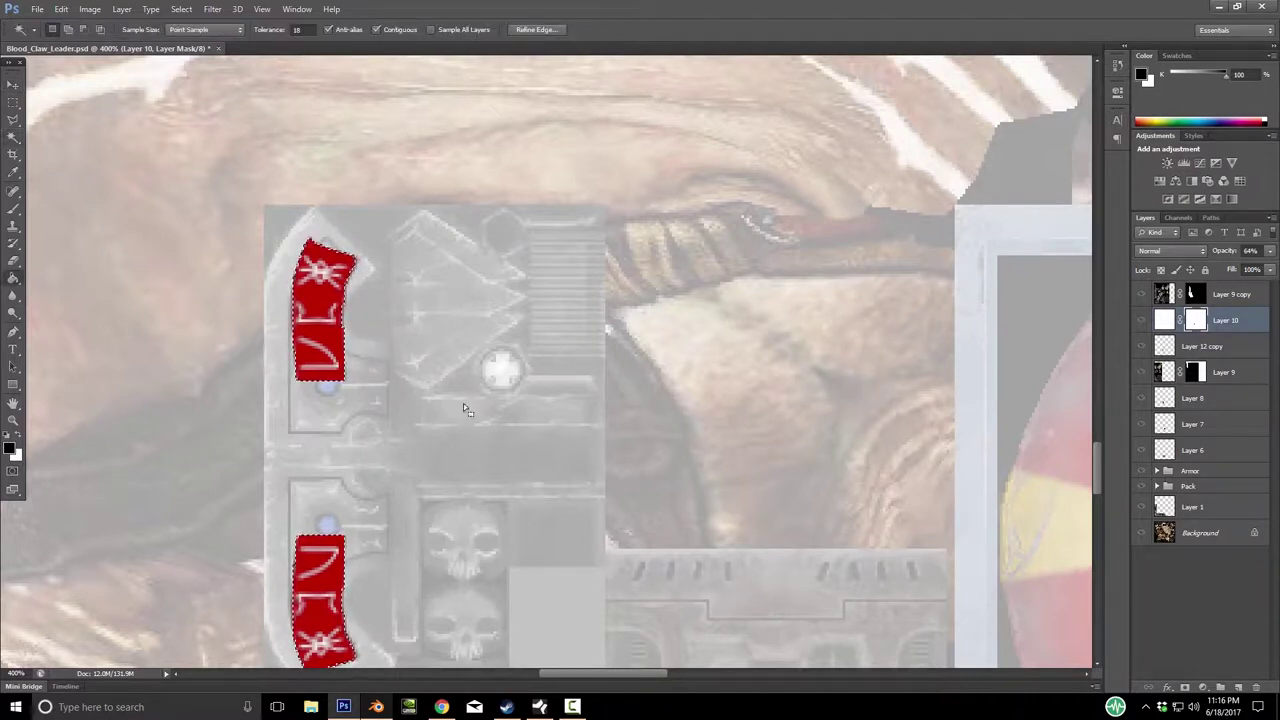
left_click(463, 383)
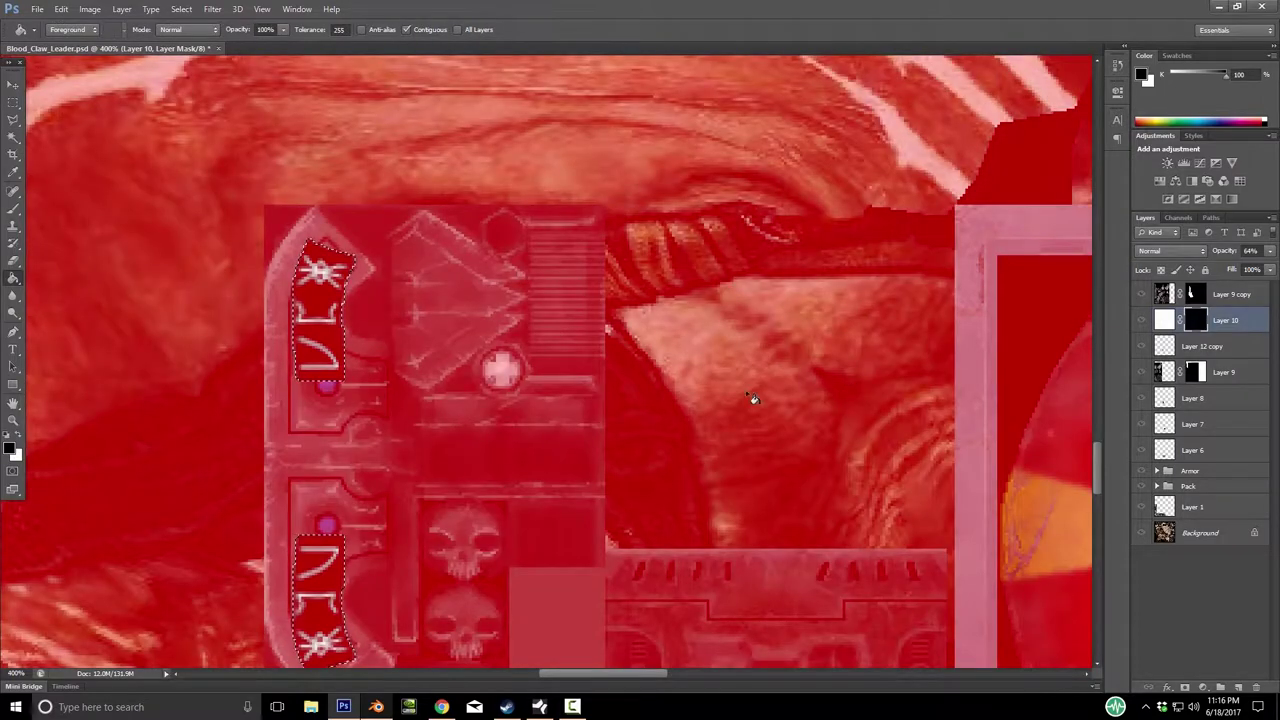
key("w")
key("ctrl+d")
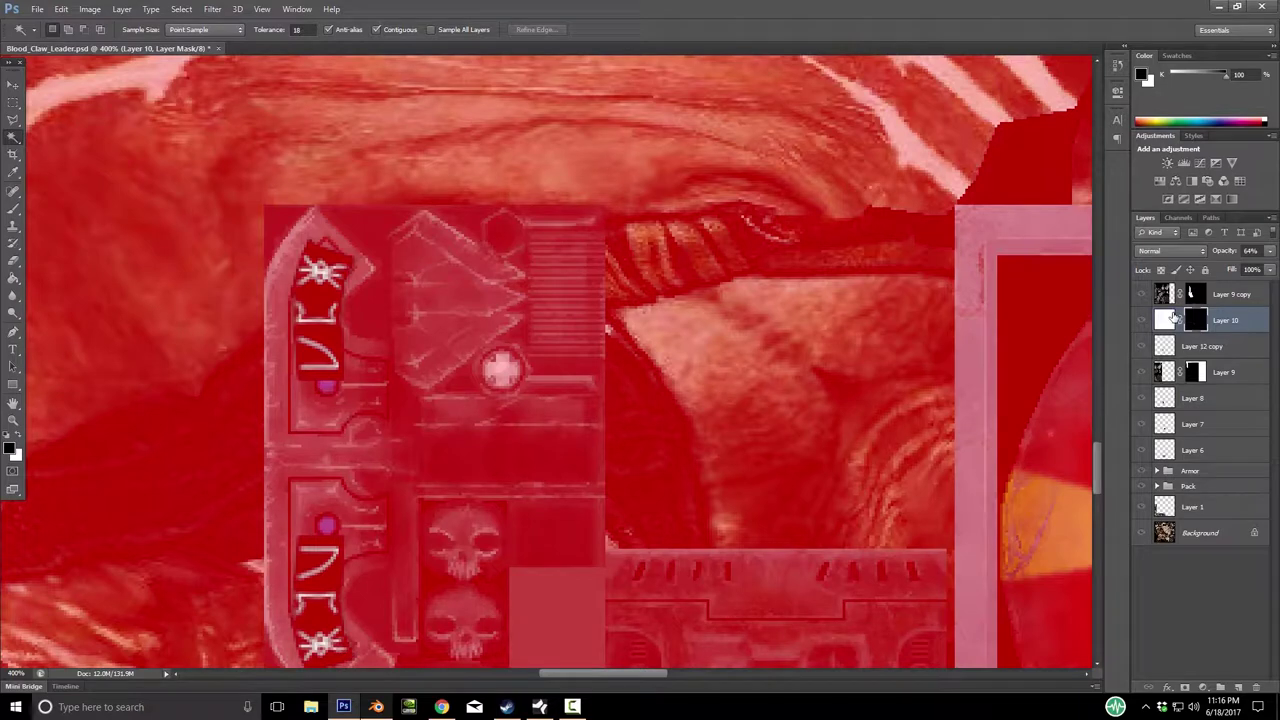
Hide the mask overlay and Layer 12 copy, and target Layer 10's image thumbnail.
left_click(1178, 217)
left_click(1141, 339)
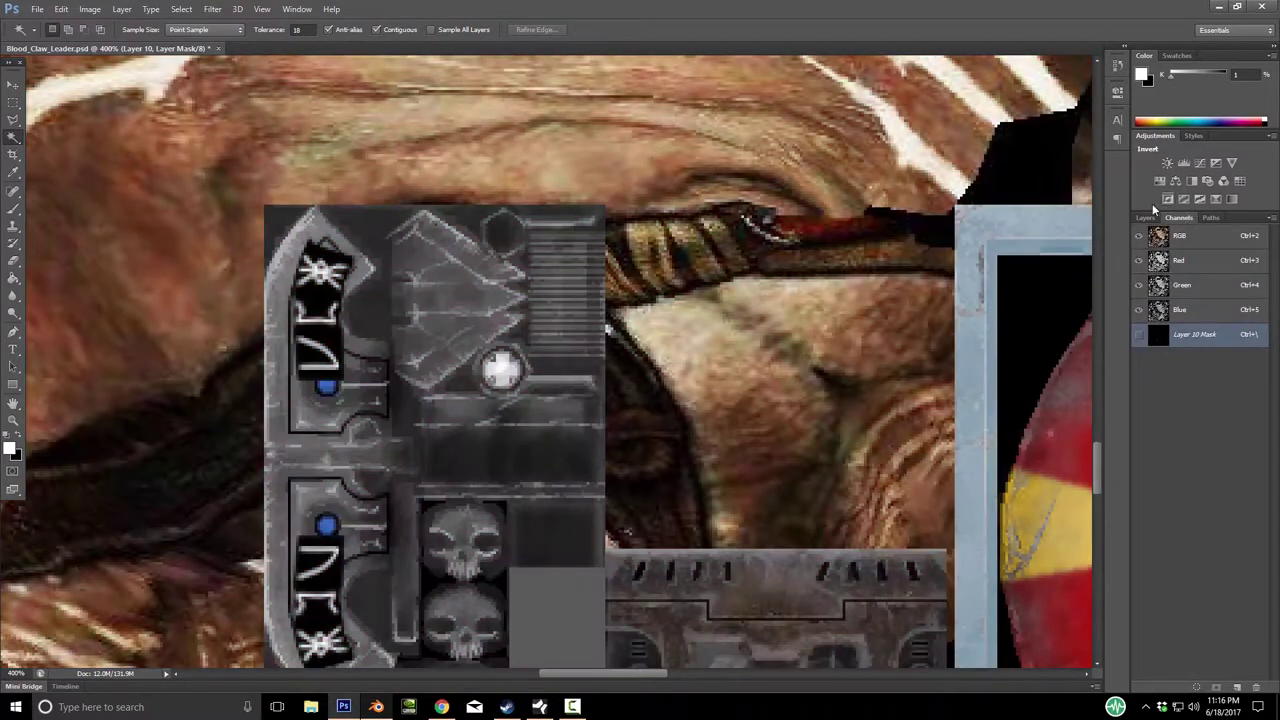
left_click(1146, 218)
left_click(1141, 346)
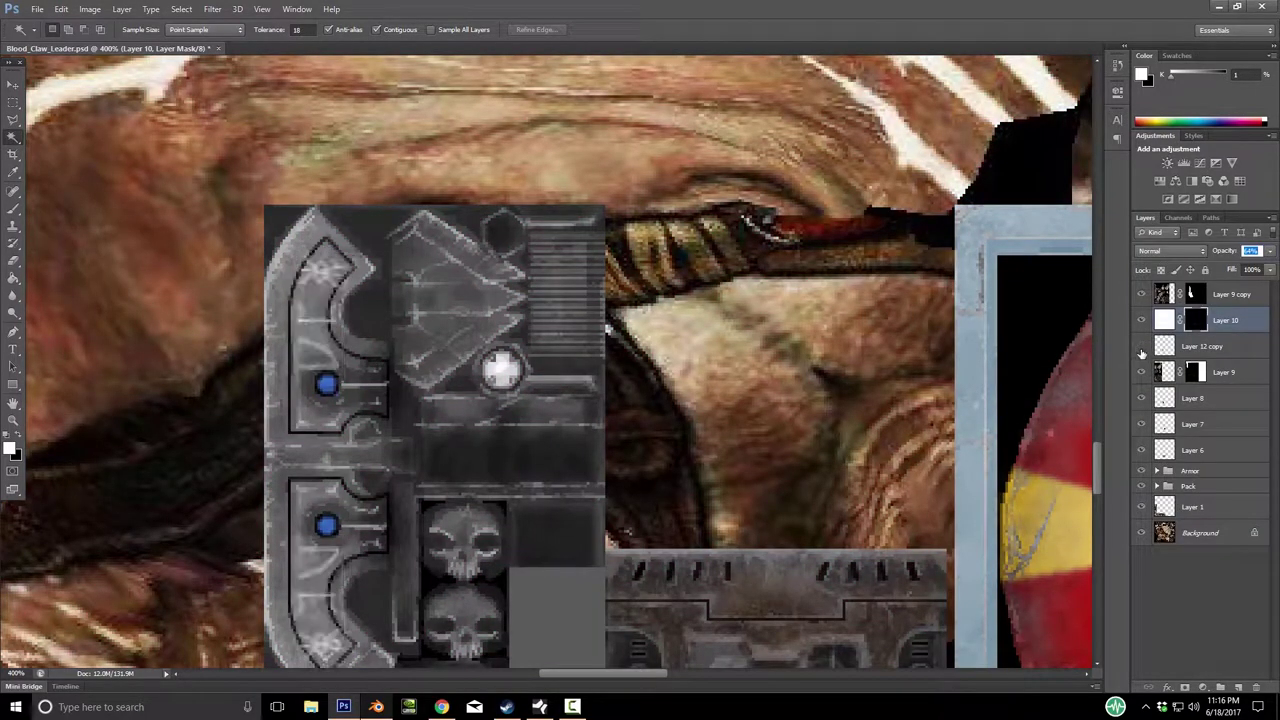
left_click(1165, 320)
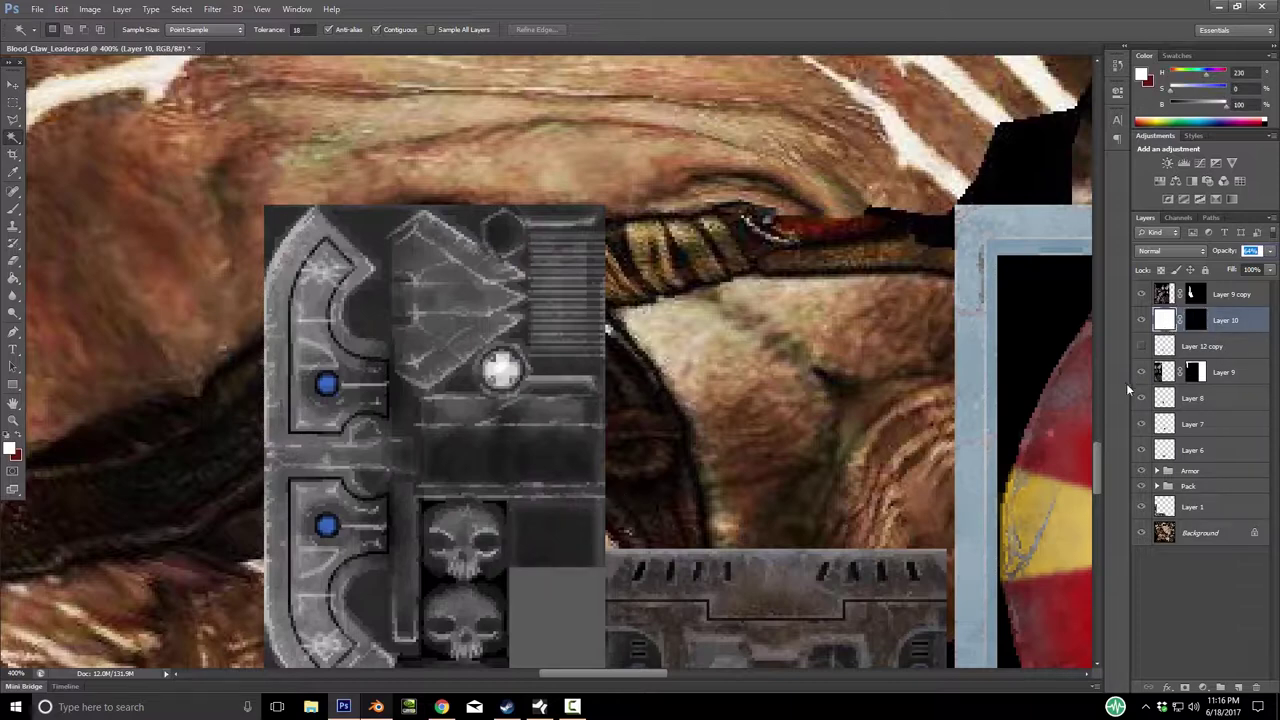
Turn on Outer Glow for Layer 10 in Screen mode at 100% opacity.
double_click(1260, 323)
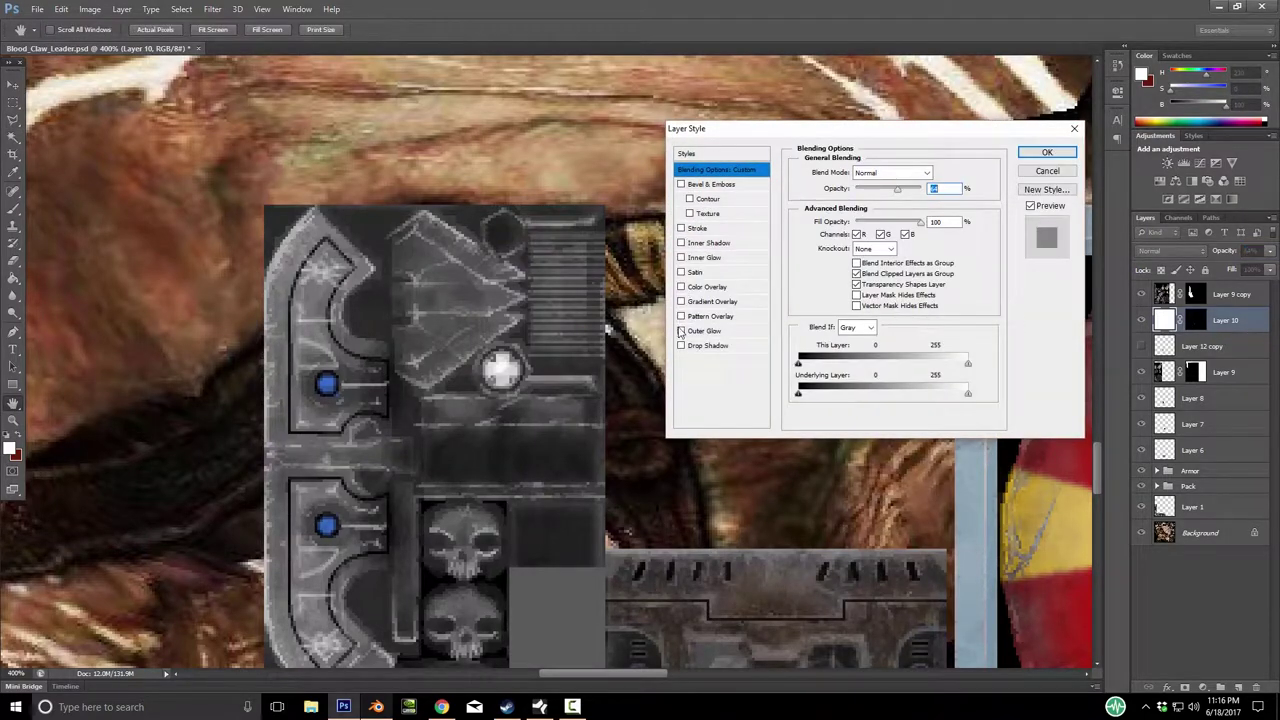
left_click(710, 331)
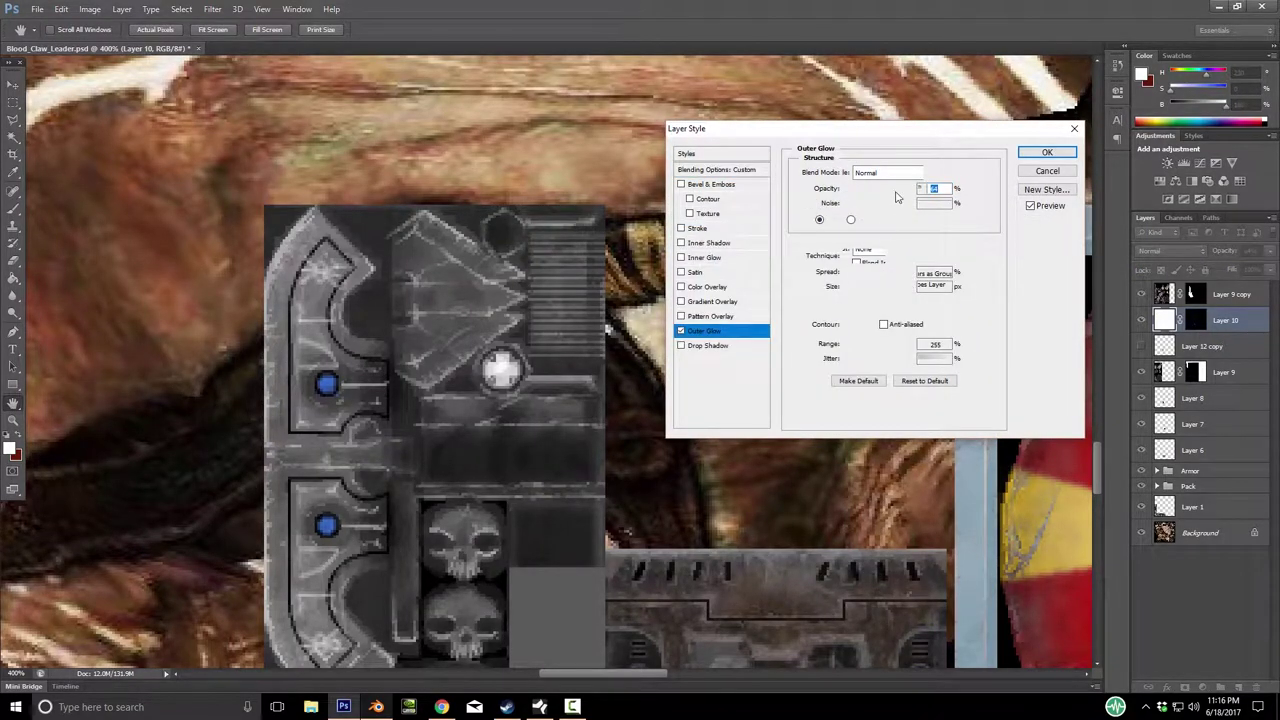
left_click(880, 172)
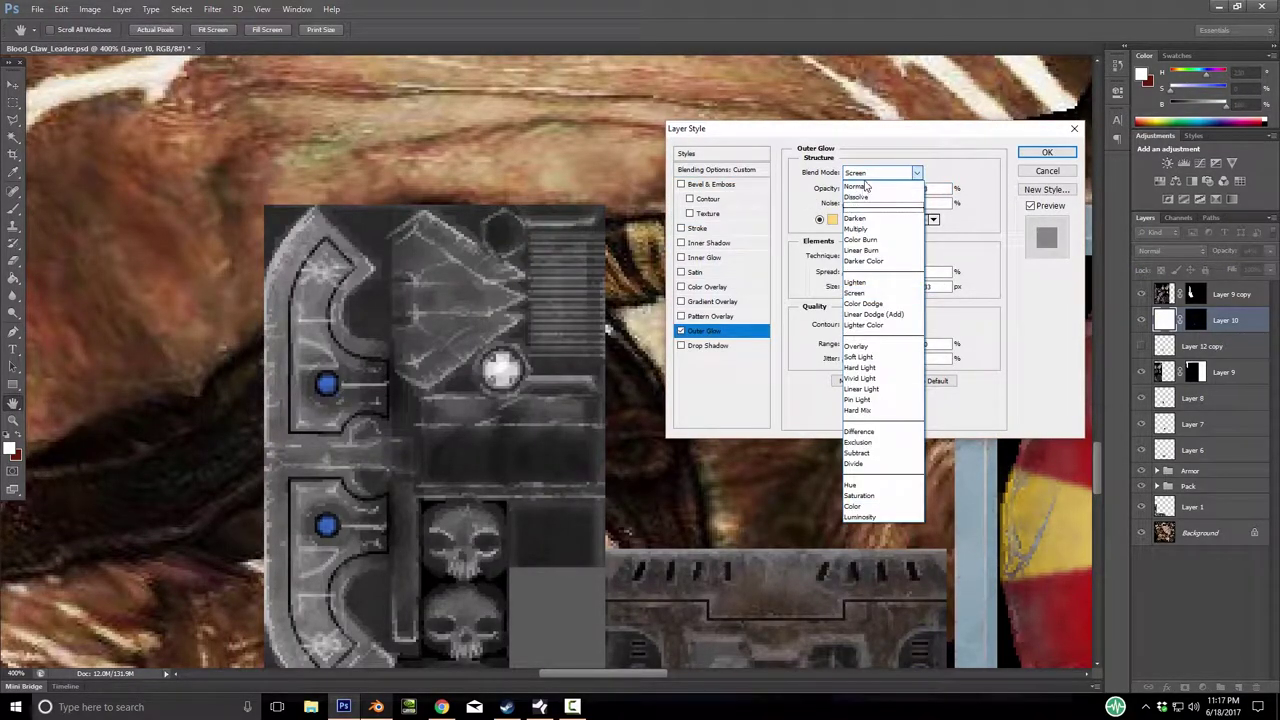
left_click(985, 172)
left_click(858, 190)
left_click_drag(899, 193, 922, 196)
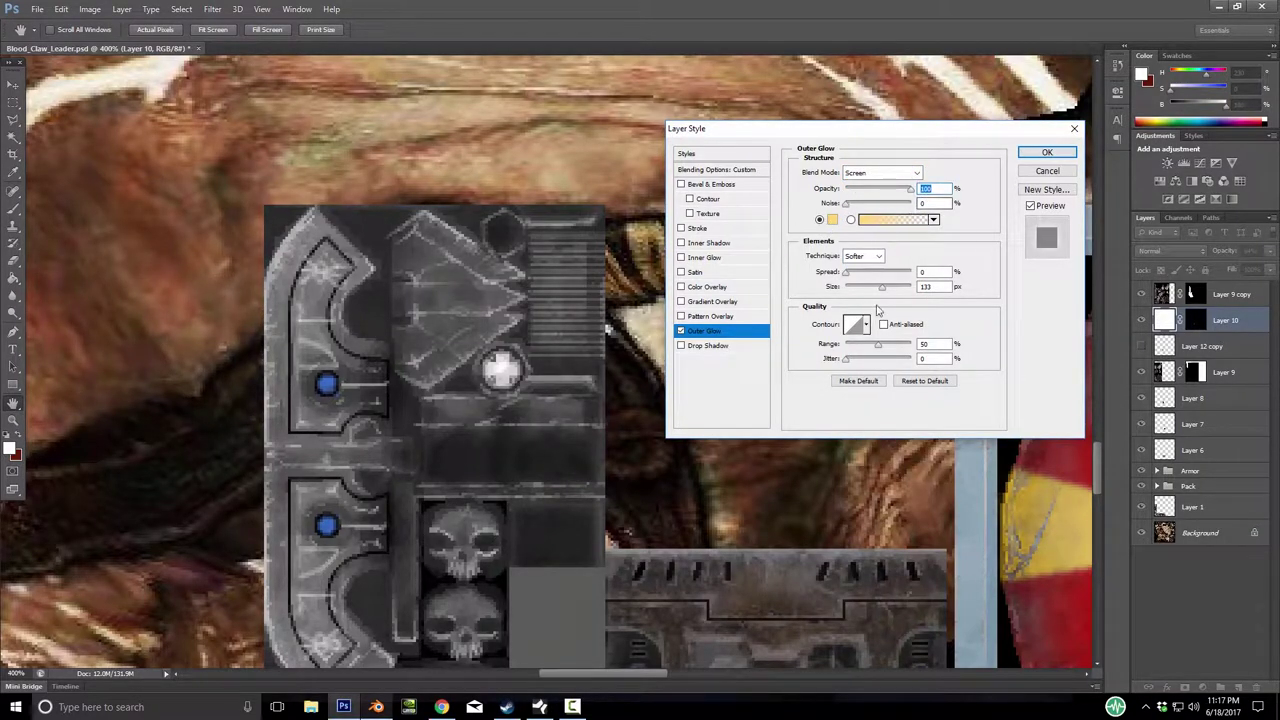
left_click_drag(881, 288, 852, 297)
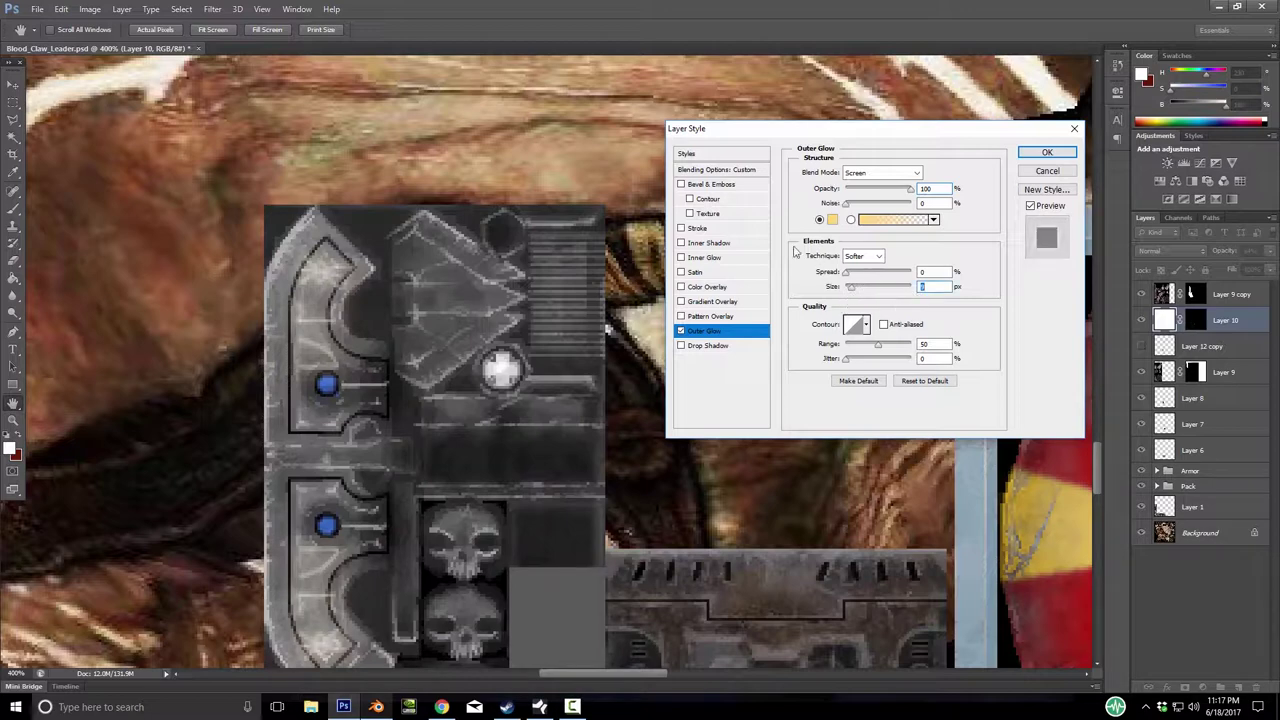
Make the outer glow a deep blue and tune its size to 5 px.
left_click(831, 220)
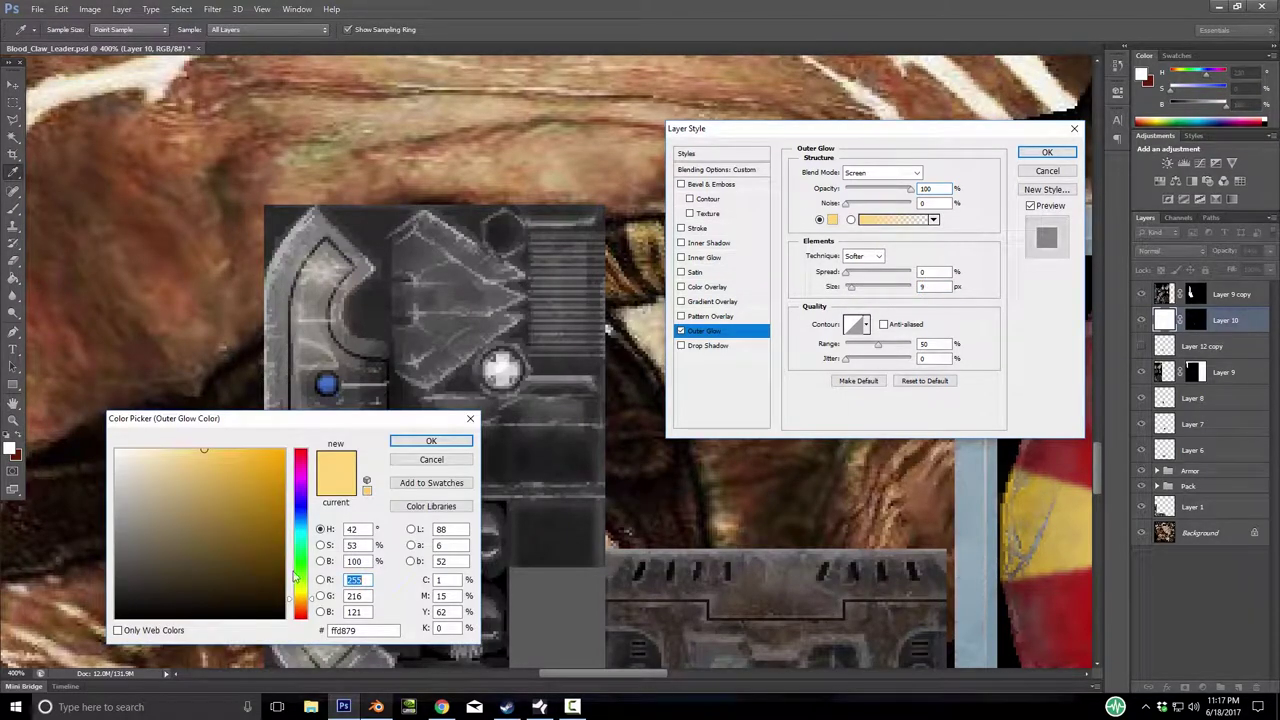
left_click_drag(302, 591, 306, 525)
left_click_drag(242, 490, 240, 467)
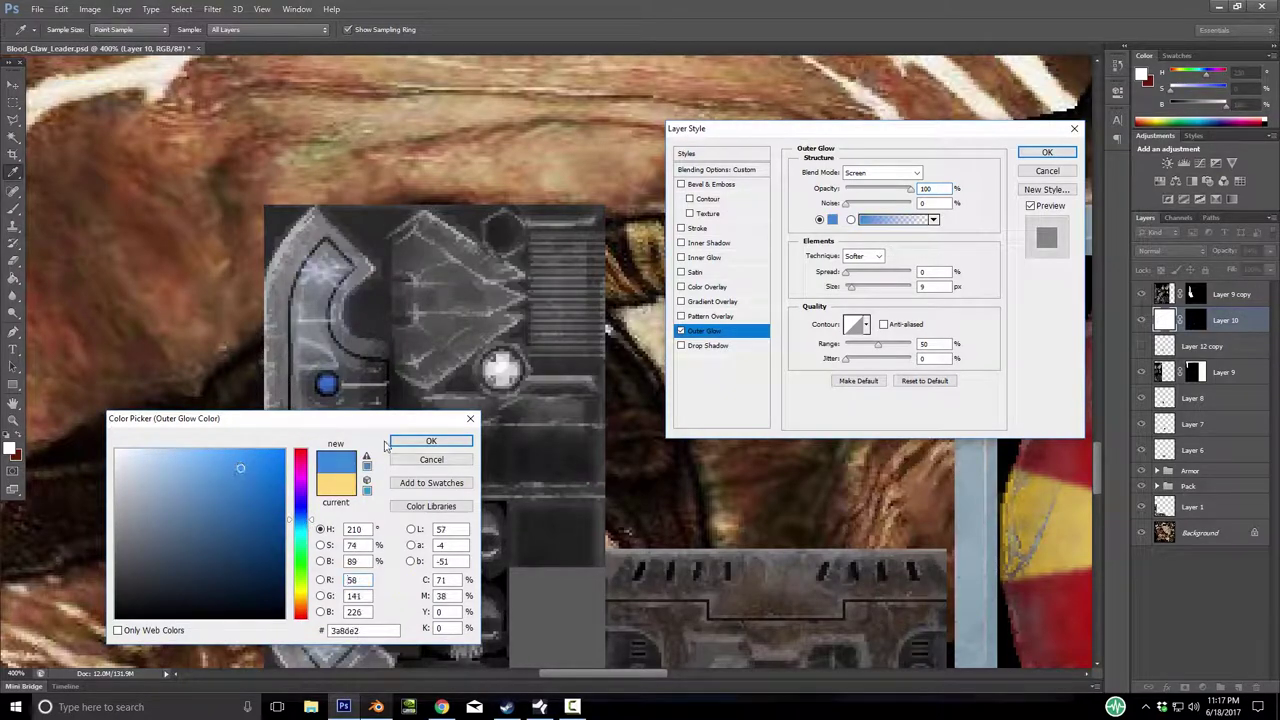
left_click(399, 442)
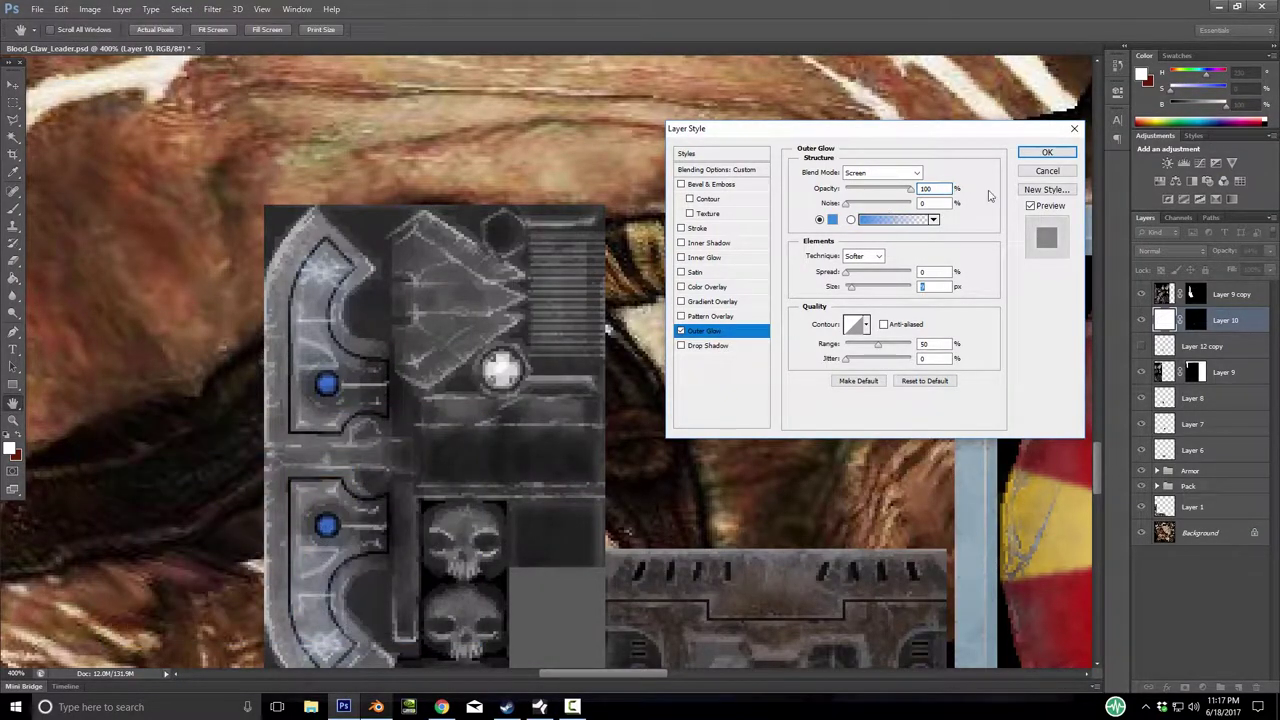
left_click_drag(850, 291, 845, 290)
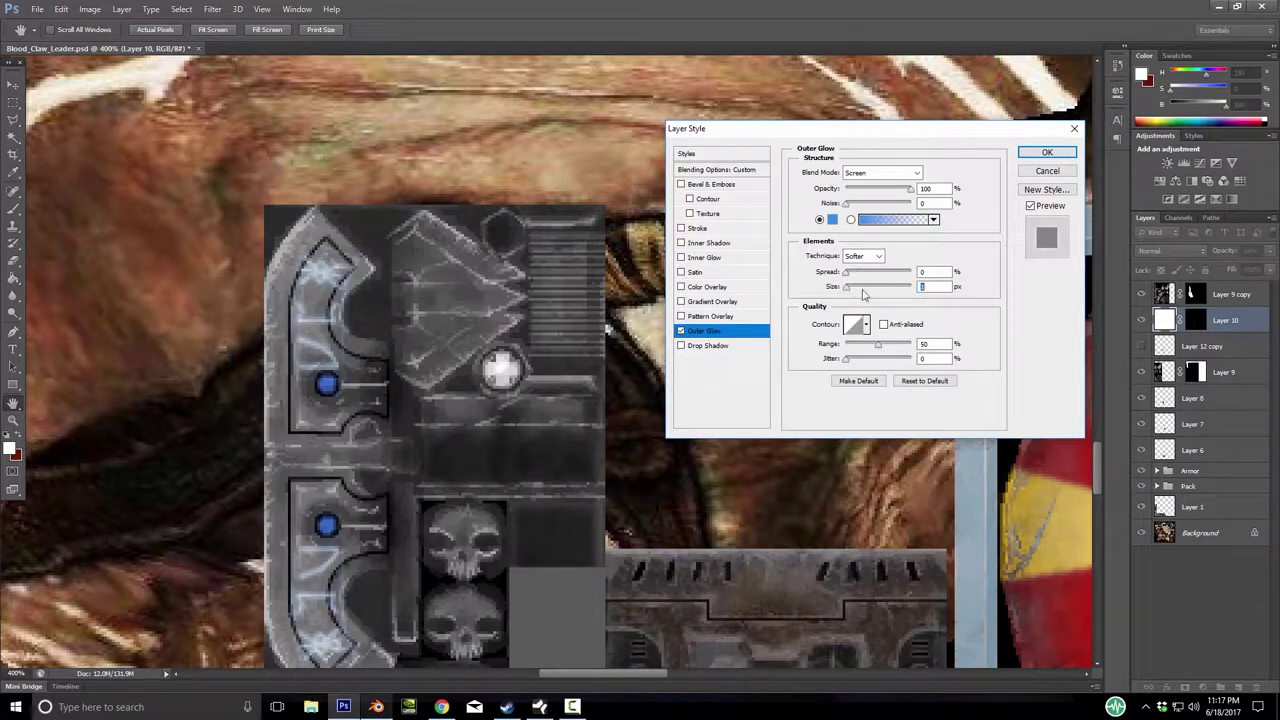
left_click_drag(850, 289, 853, 289)
left_click_drag(849, 277, 822, 285)
Add Bevel & Emboss to Layer 10 as an Inner Bevel with 174 depth and 2 px size.
left_click(714, 186)
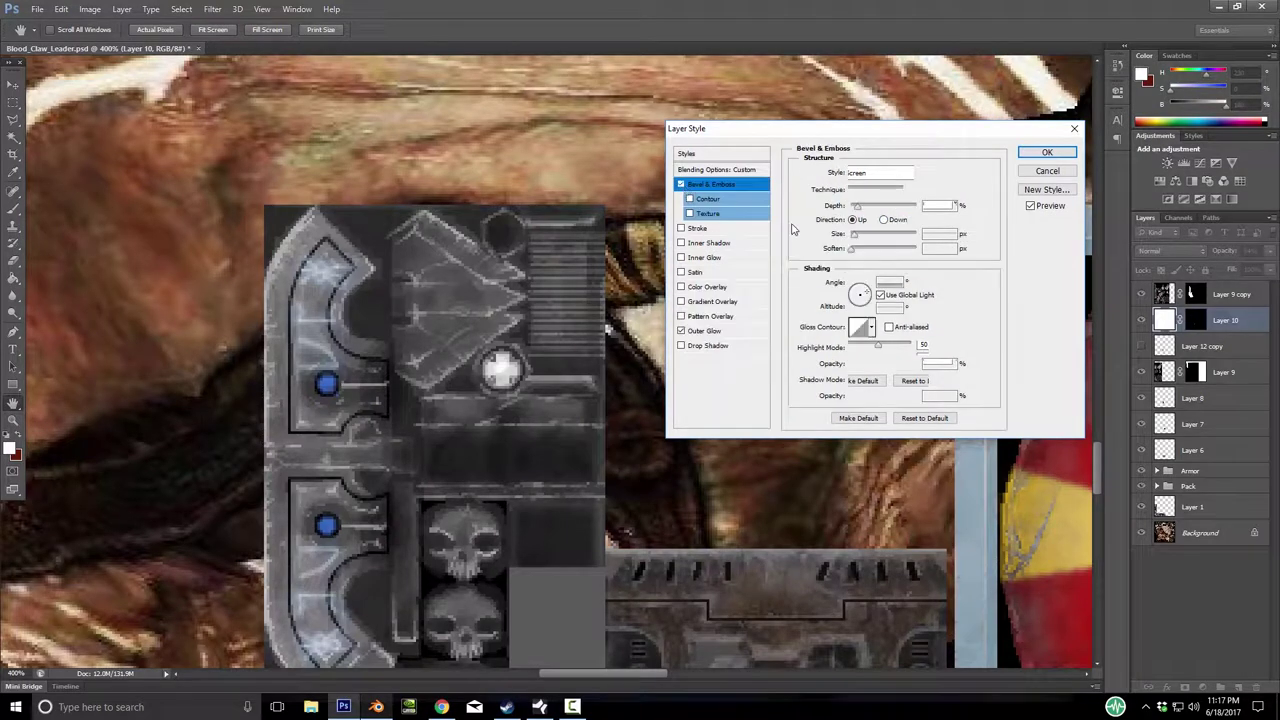
mouse_move(857, 206)
left_mouse_down()
mouse_move(890, 212)
mouse_move(868, 213)
left_mouse_up()
left_click(898, 173)
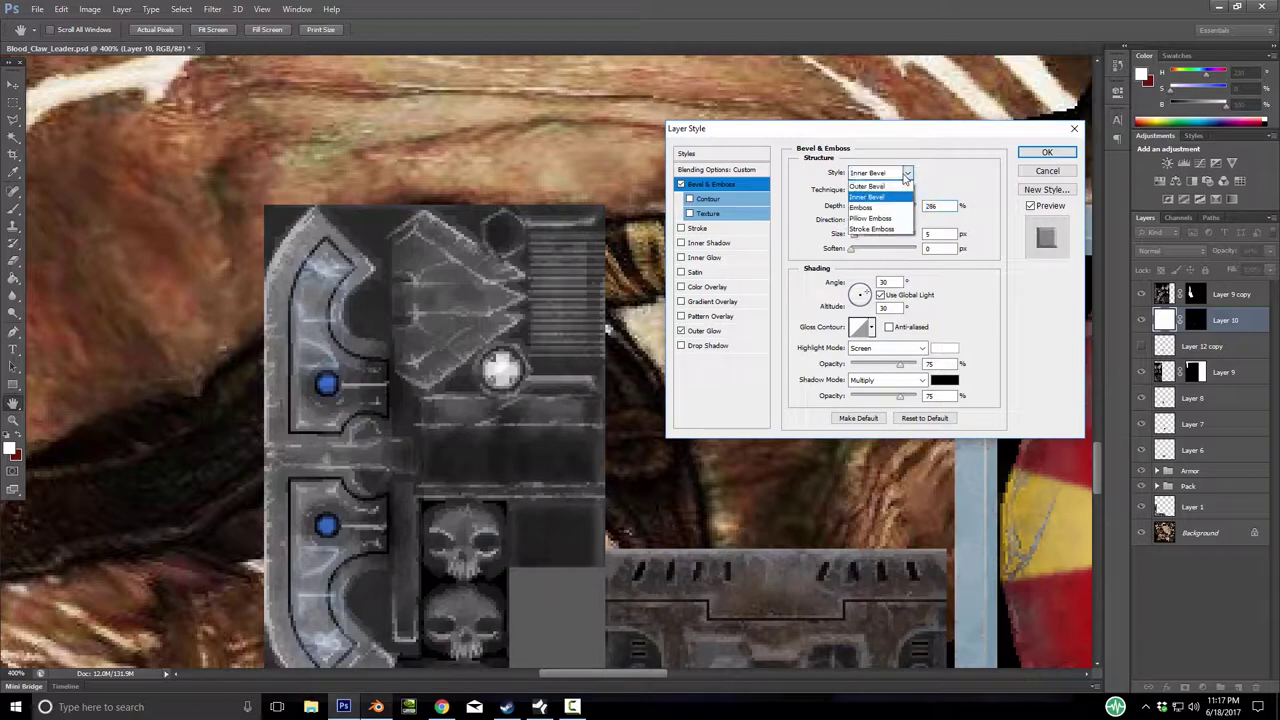
left_click(880, 212)
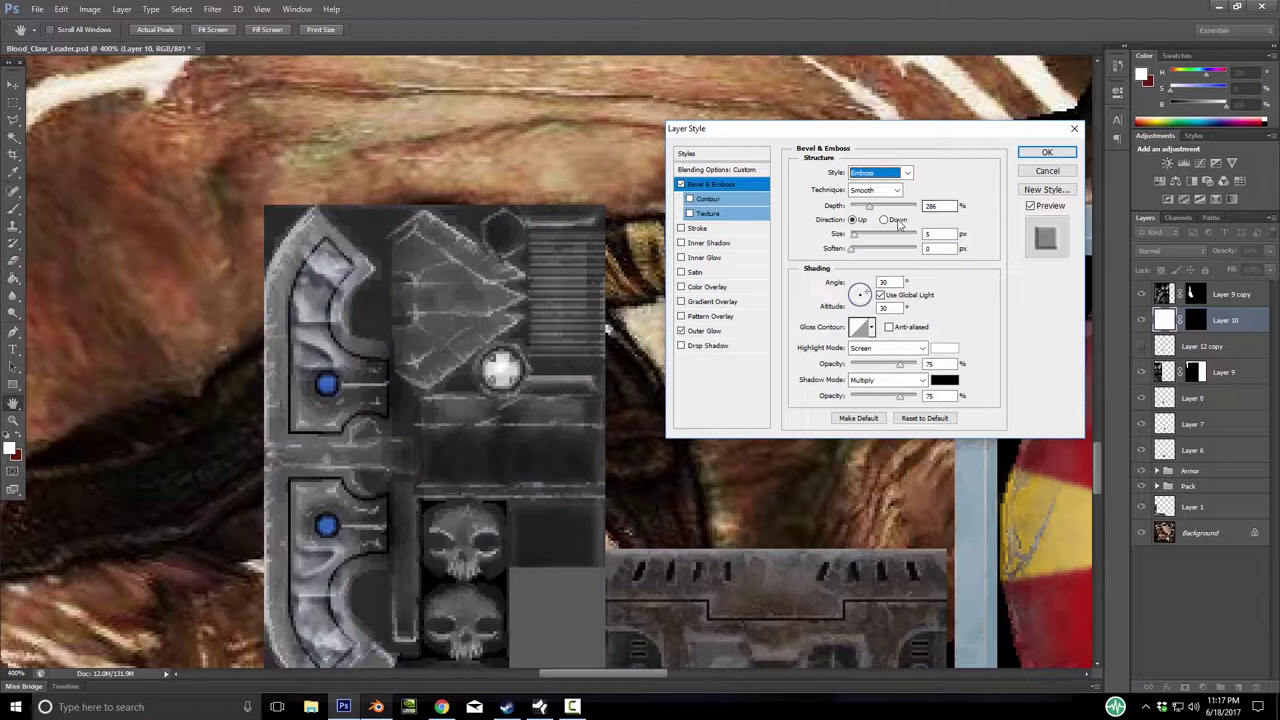
left_click(905, 173)
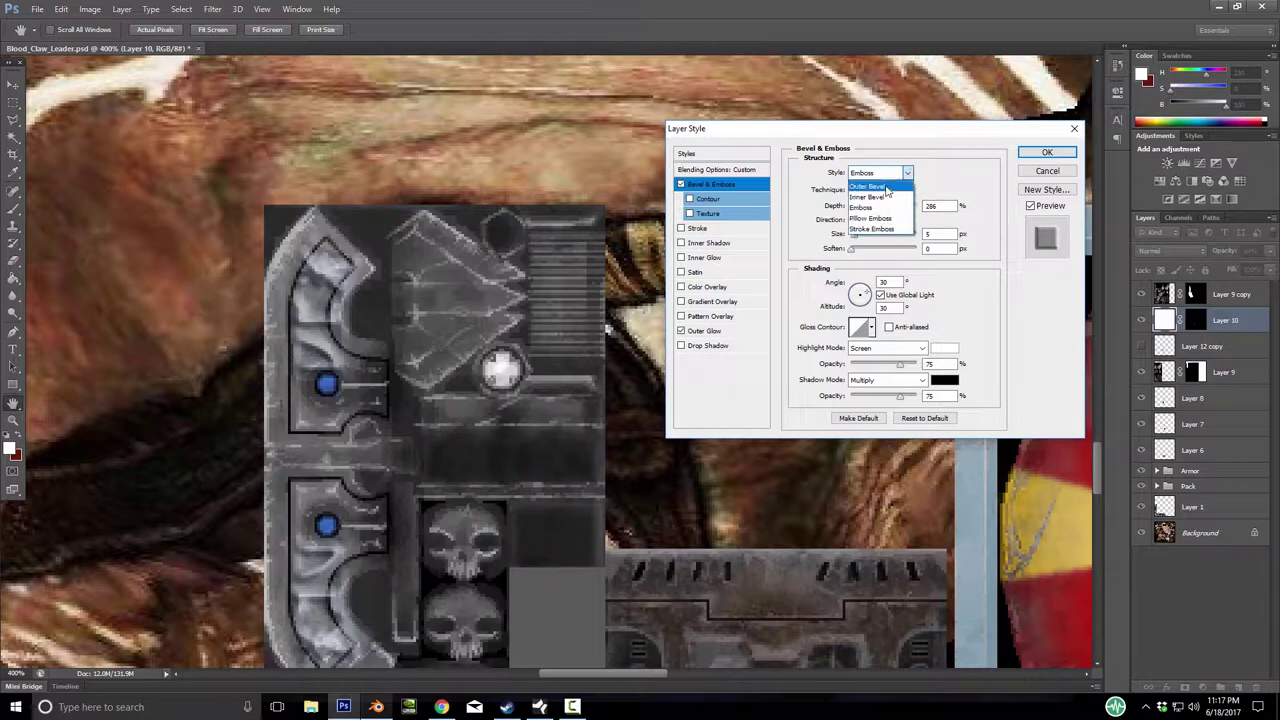
left_click(872, 186)
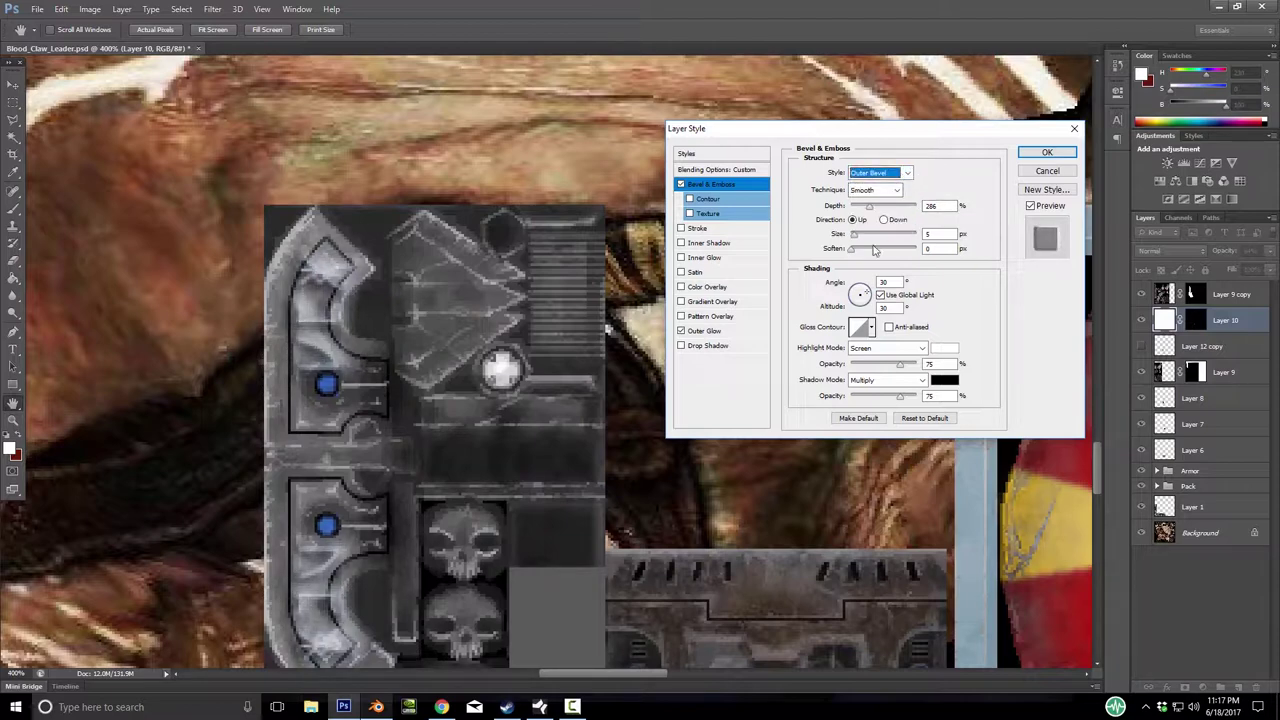
left_click_drag(869, 211, 860, 212)
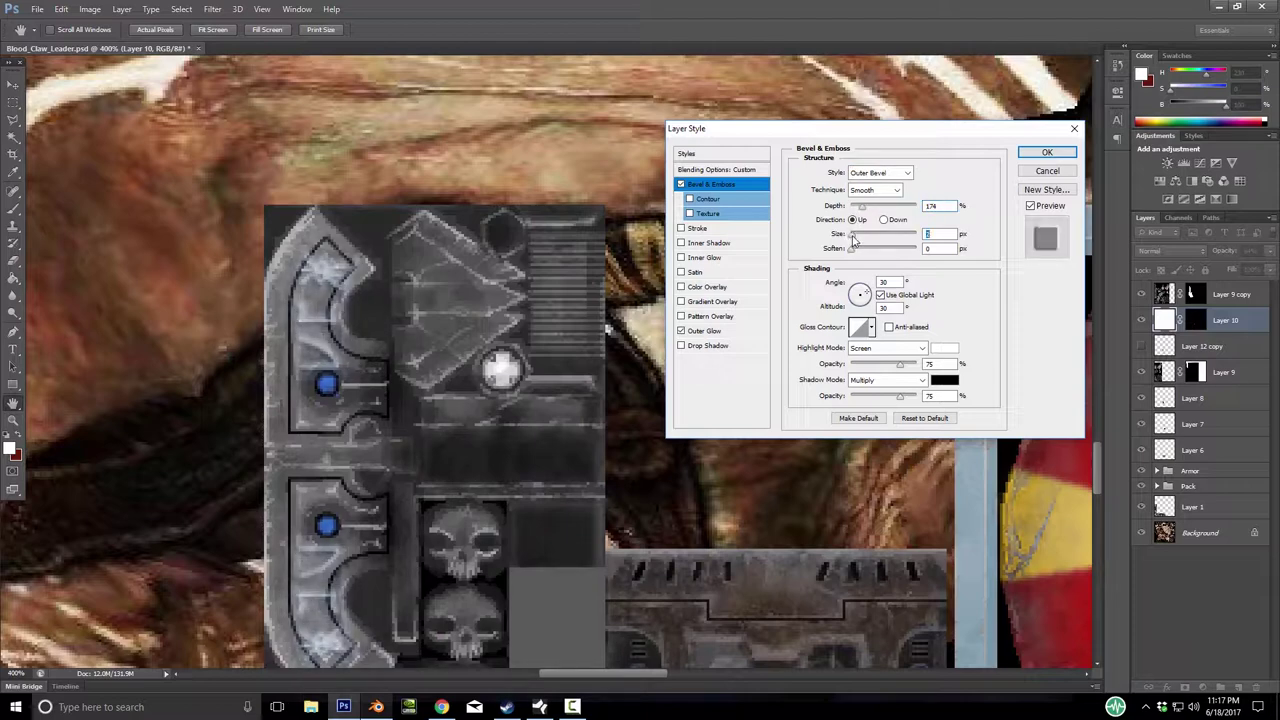
left_click(879, 173)
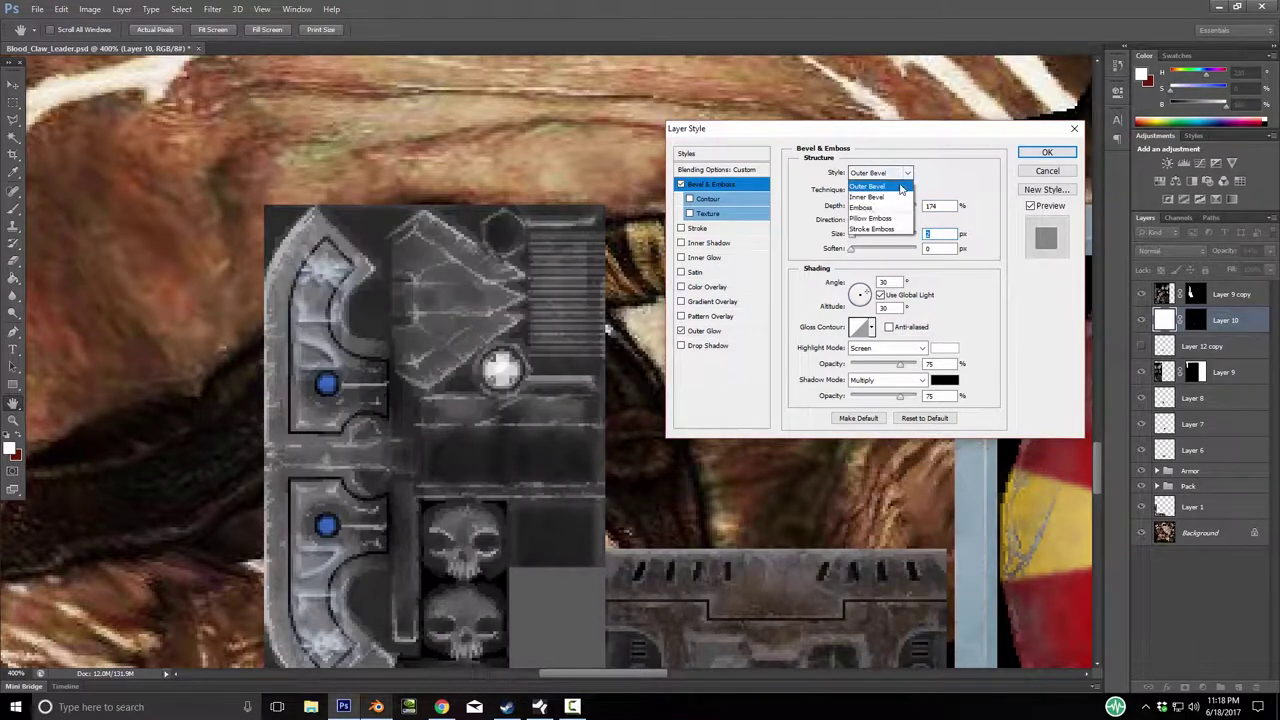
left_click(880, 198)
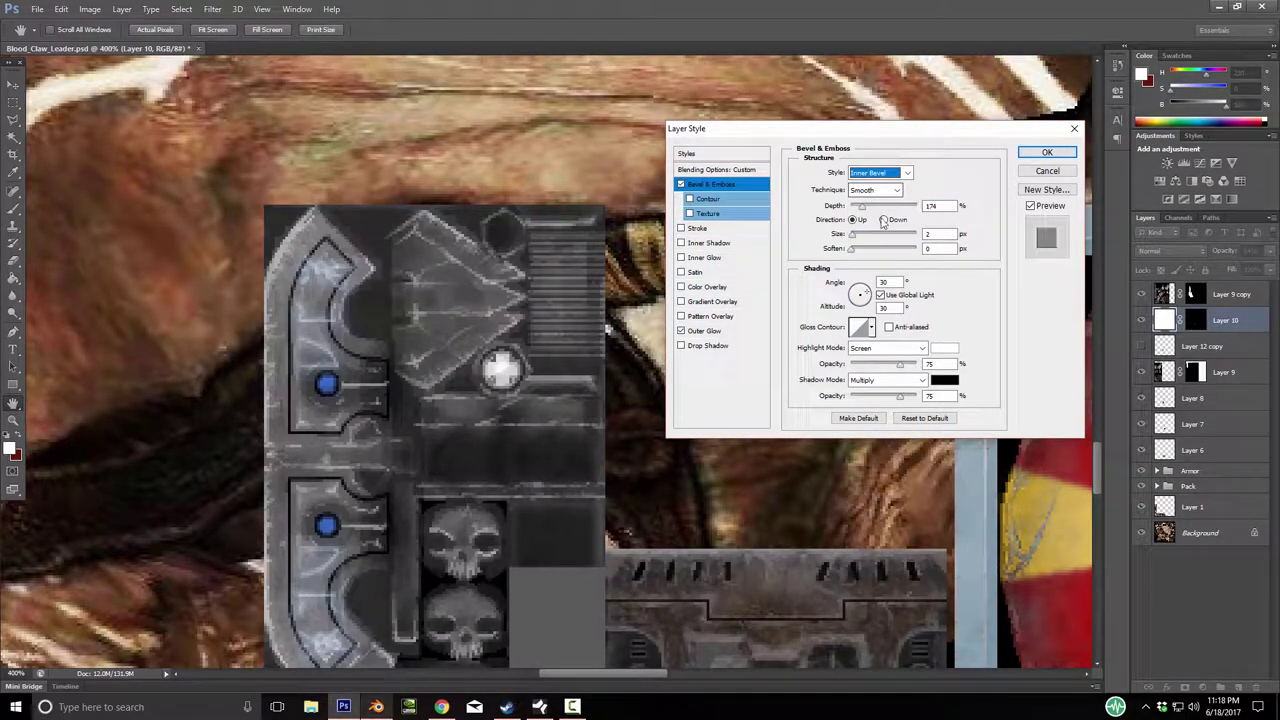
left_click(1058, 153)
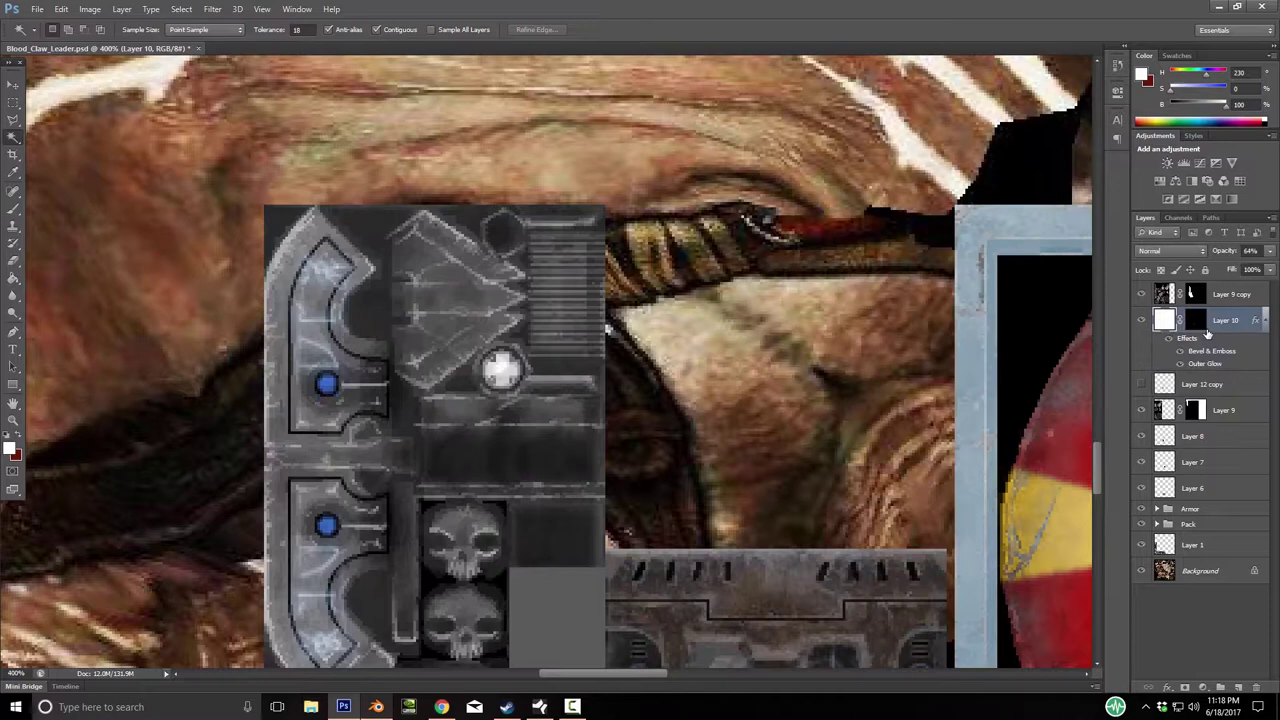
Target Layer 10's mask, zoom the claw texture to 500%, and show the mask as a red overlay.
left_click(1196, 320)
key("z")
left_click(279, 287)
left_click(1178, 217)
key("x")
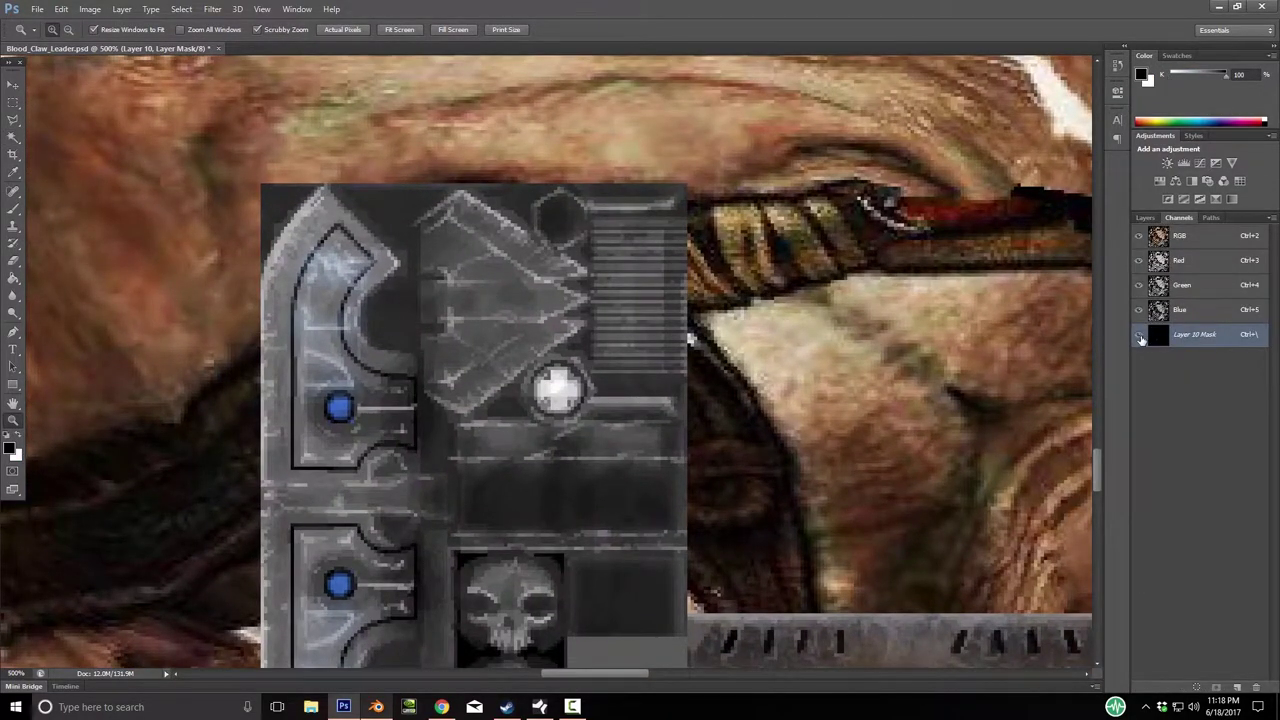
key("backslash")
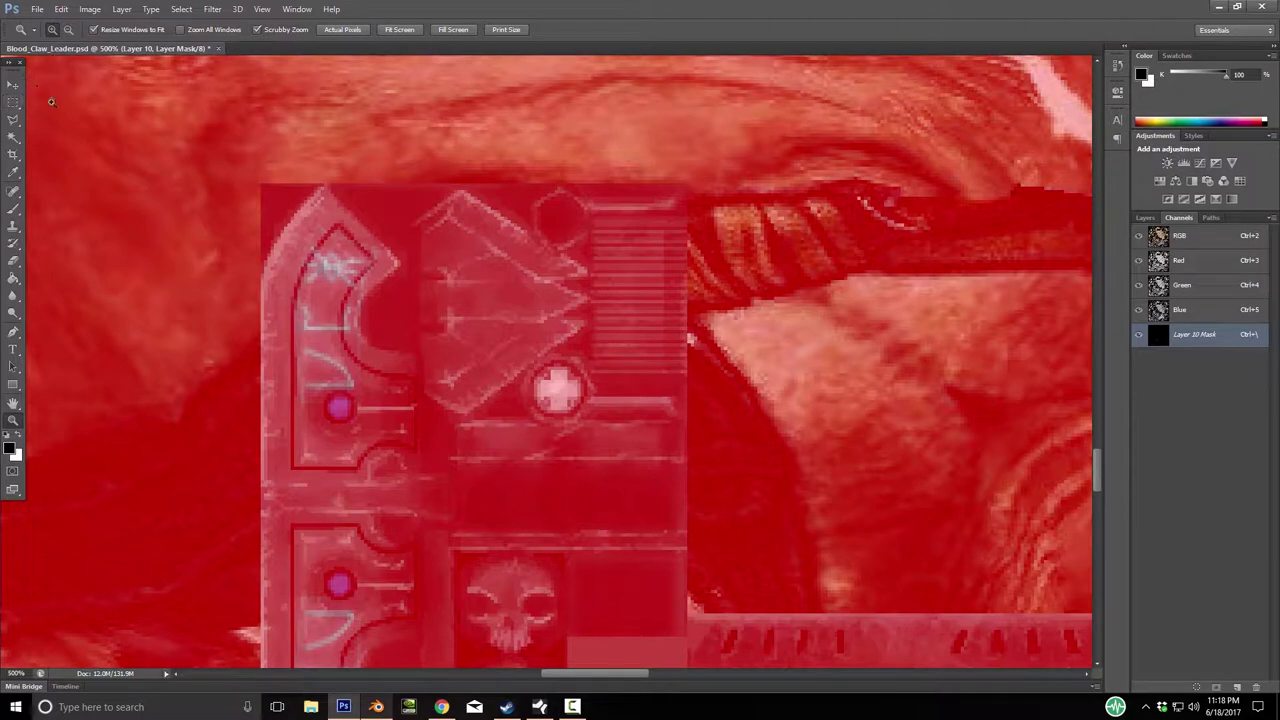
Set the Brush to 100% opacity with white as the painting colour, then hide the overlay.
key("b")
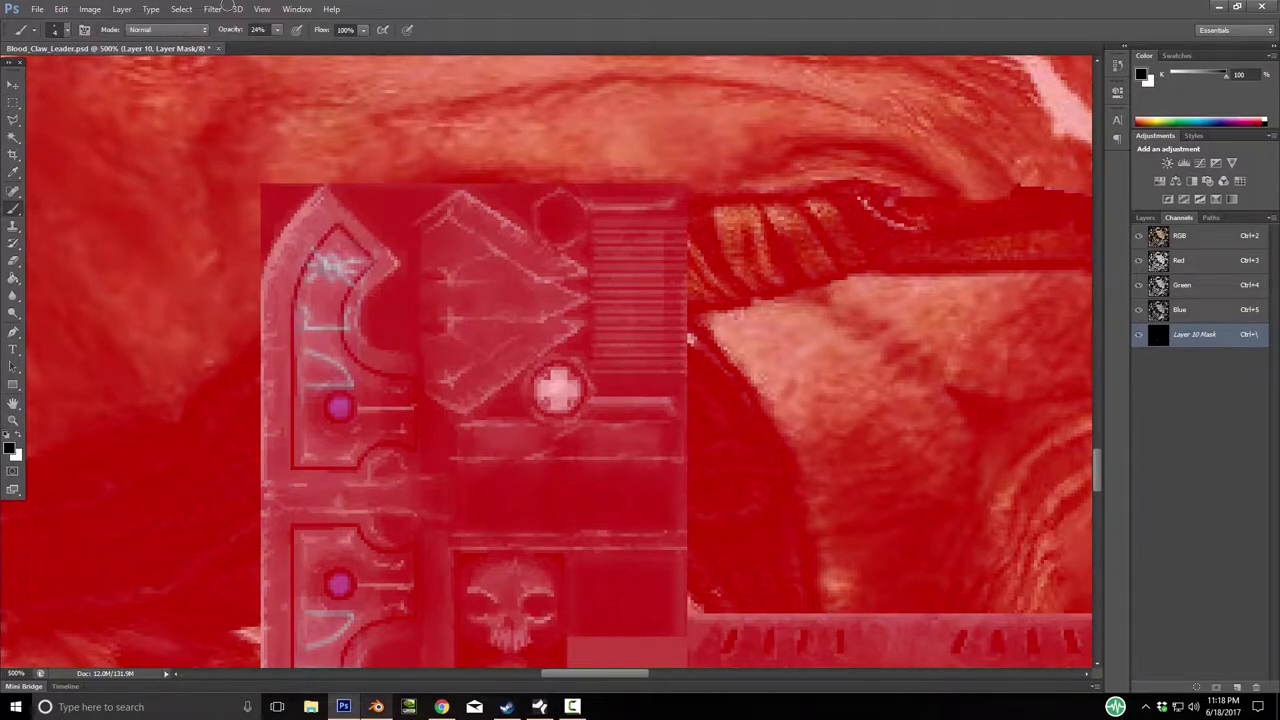
left_click_drag(246, 33, 332, 46)
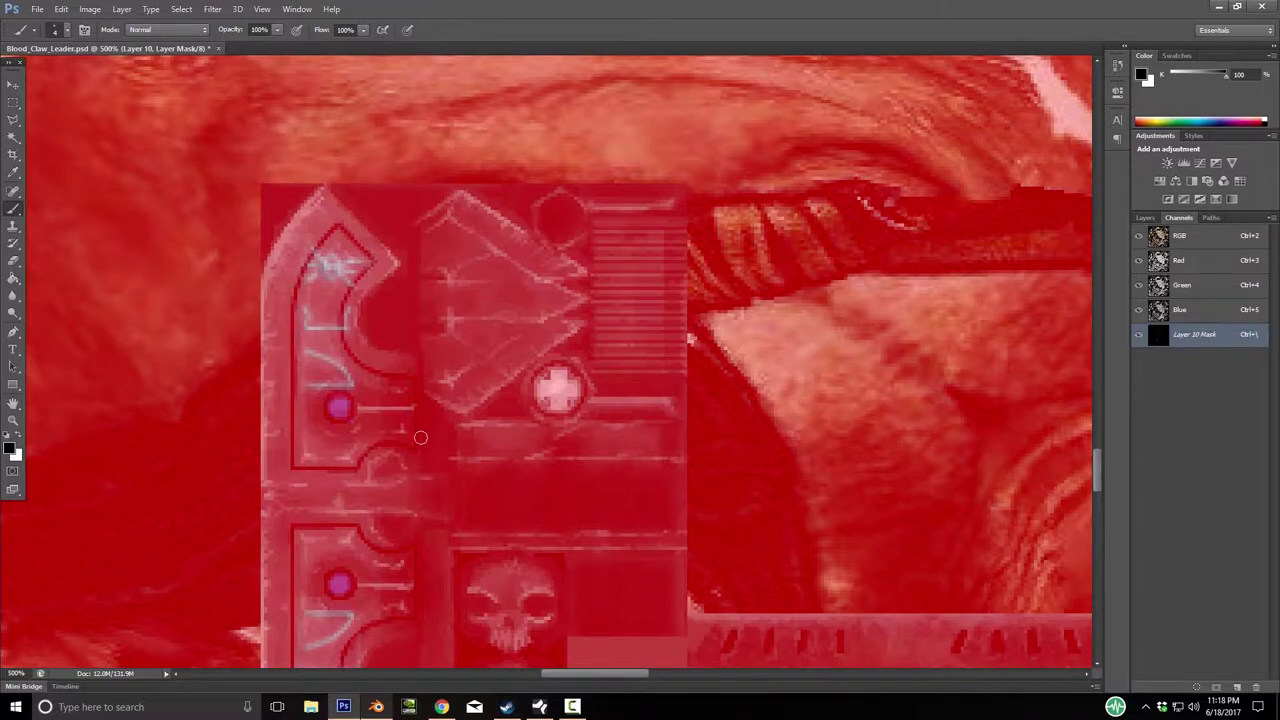
scroll(420, 437, "down", 4)
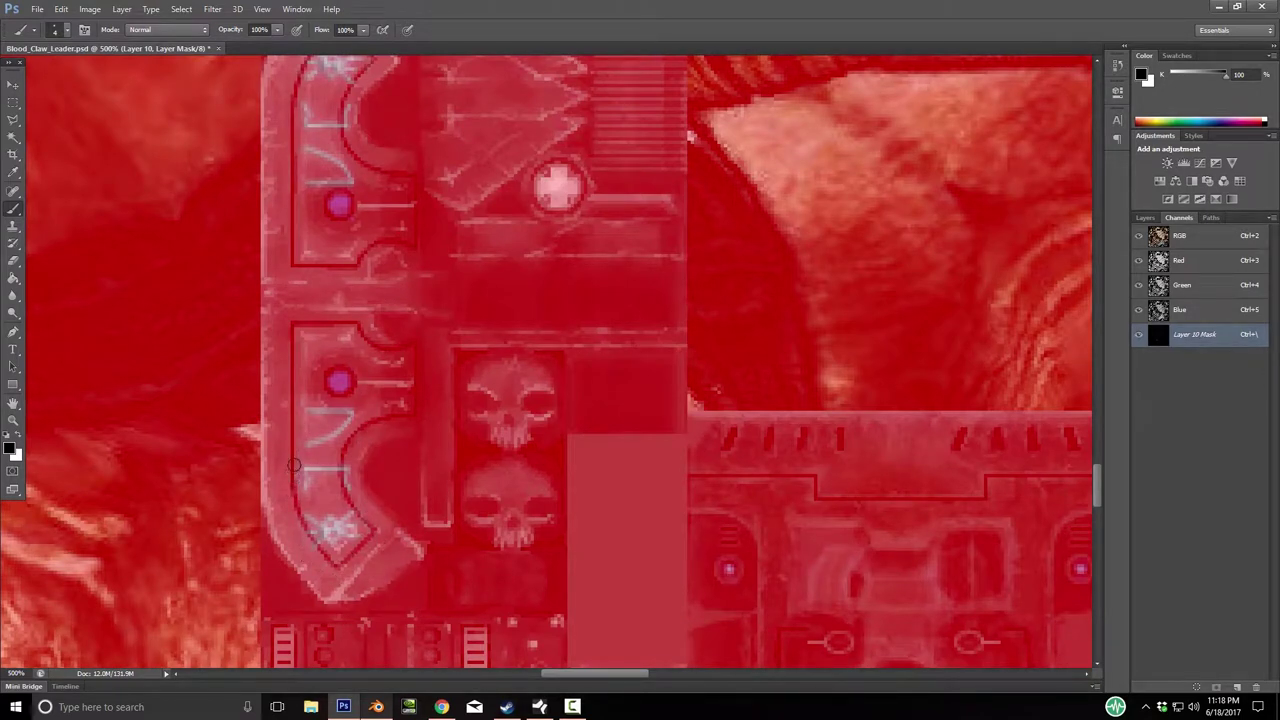
key("z")
left_click_drag(704, 392, 1063, 347)
key("x")
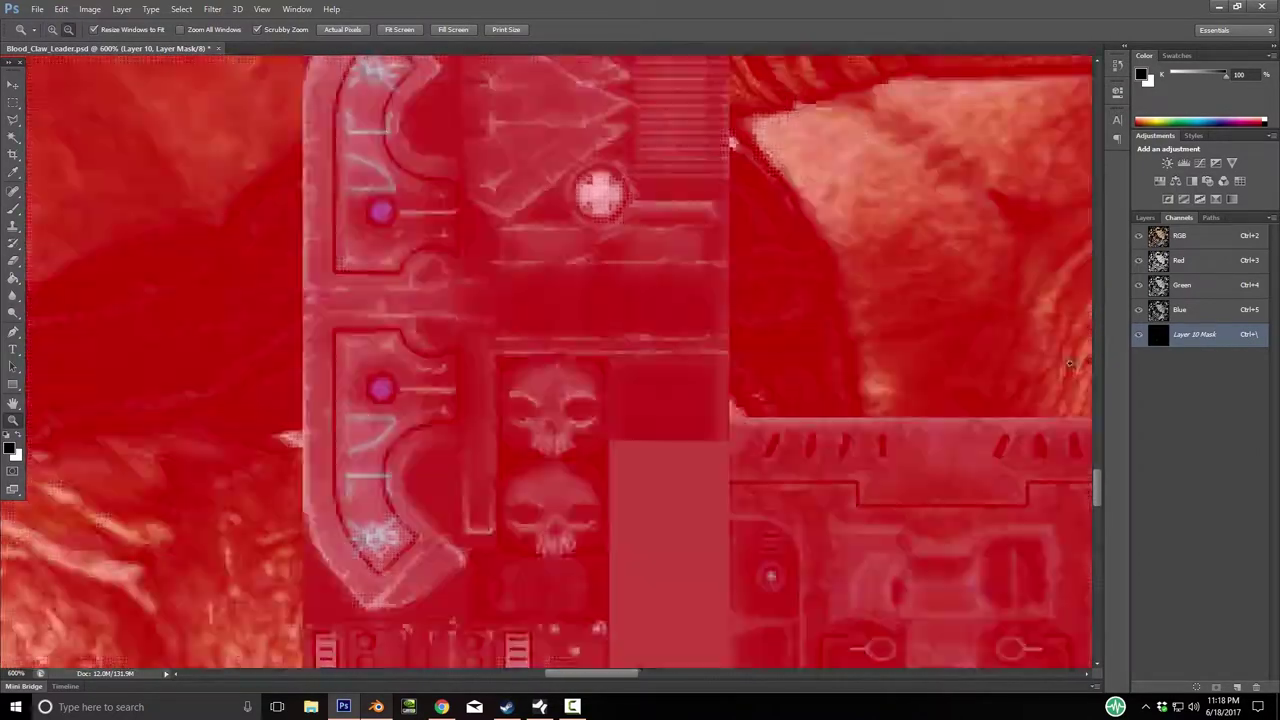
left_click(1138, 334)
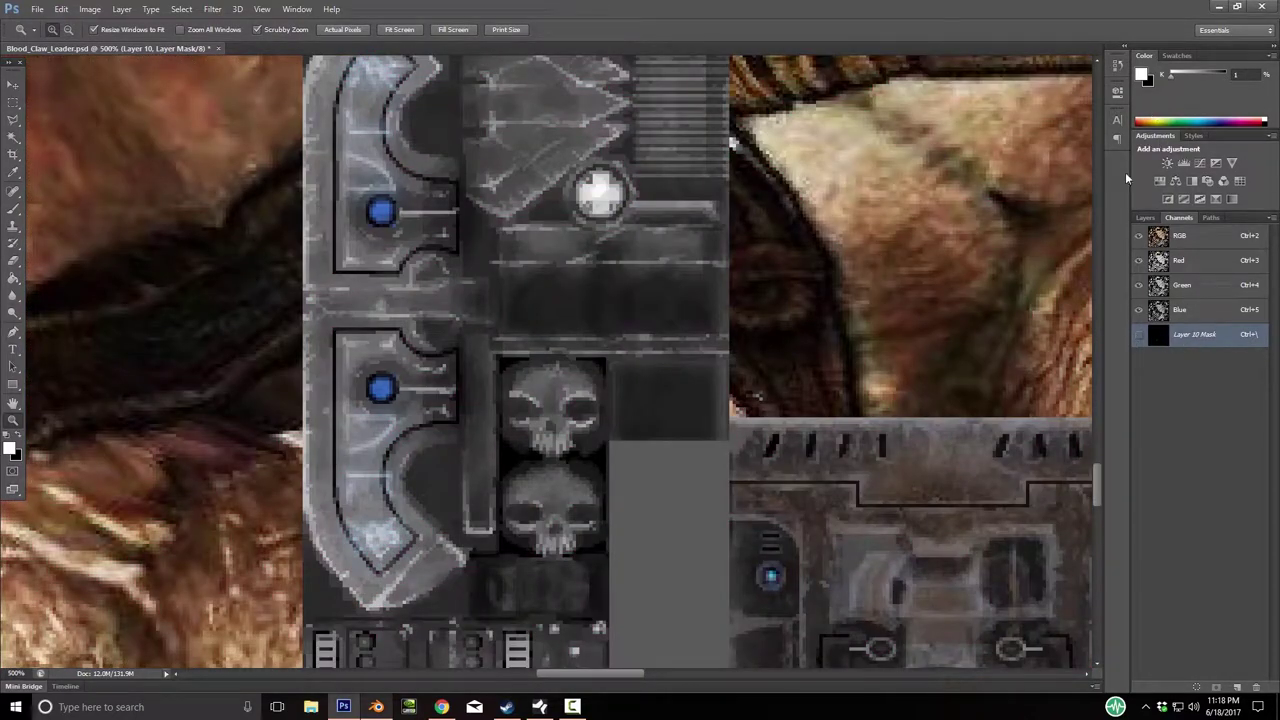
Change Layer 10's bevel to Chisel Hard with depth 766, direction Up and 16° altitude.
left_click(1145, 217)
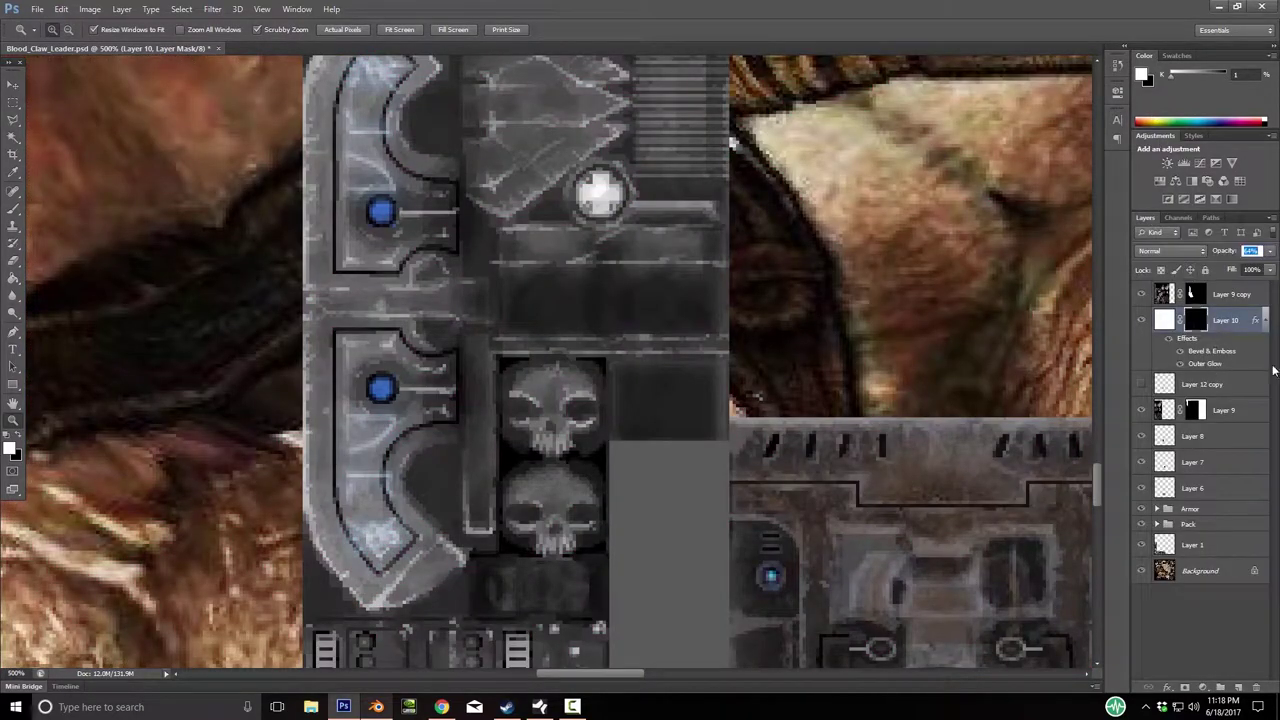
double_click(1212, 350)
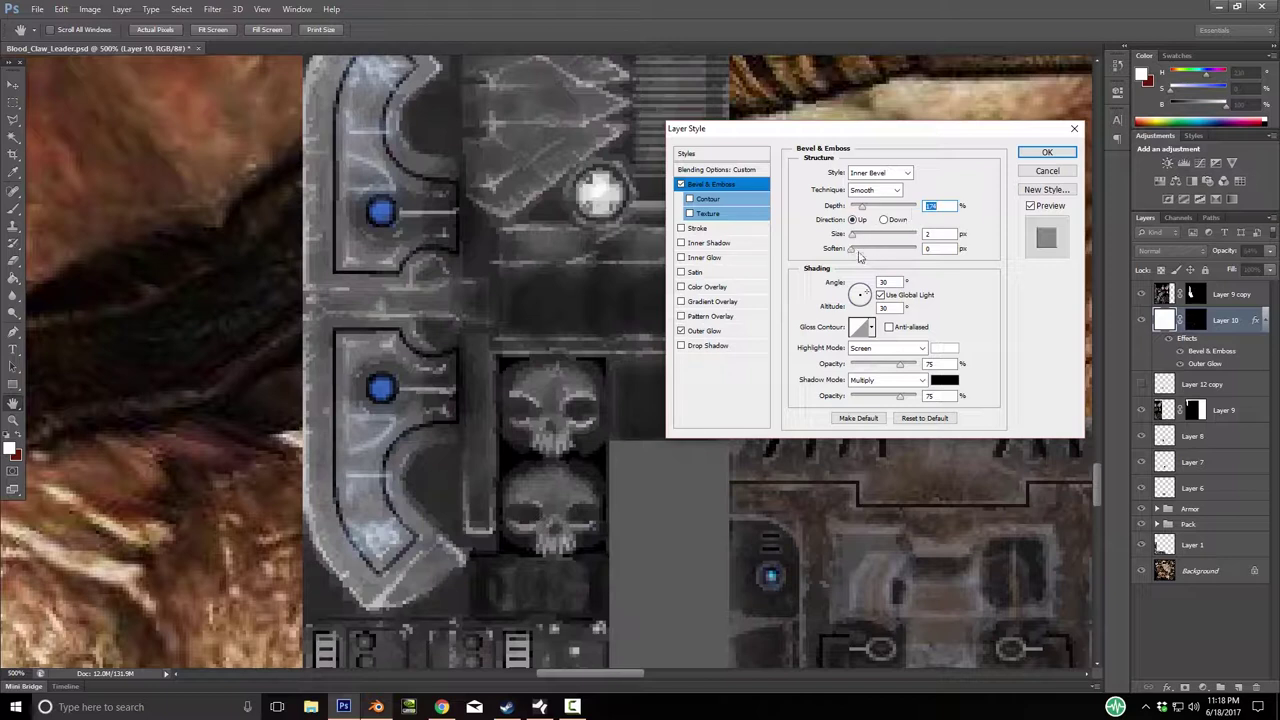
left_click(897, 190)
left_click(885, 213)
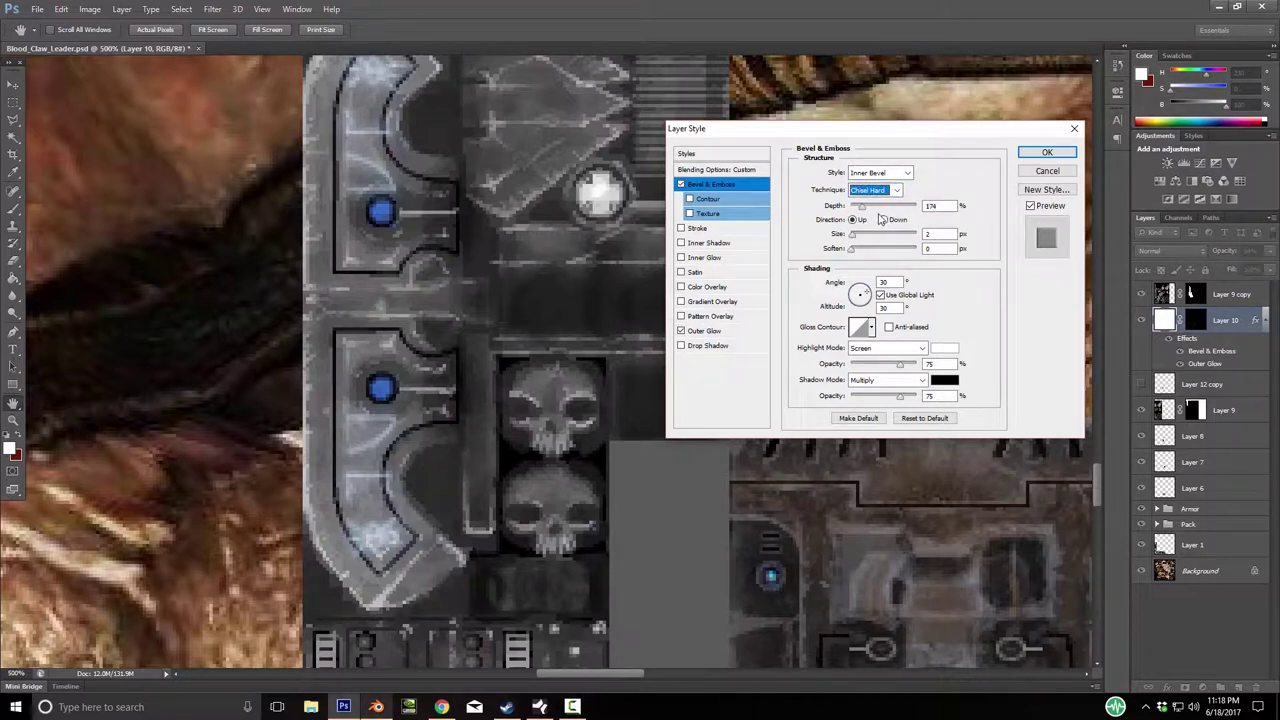
left_click_drag(863, 207, 898, 220)
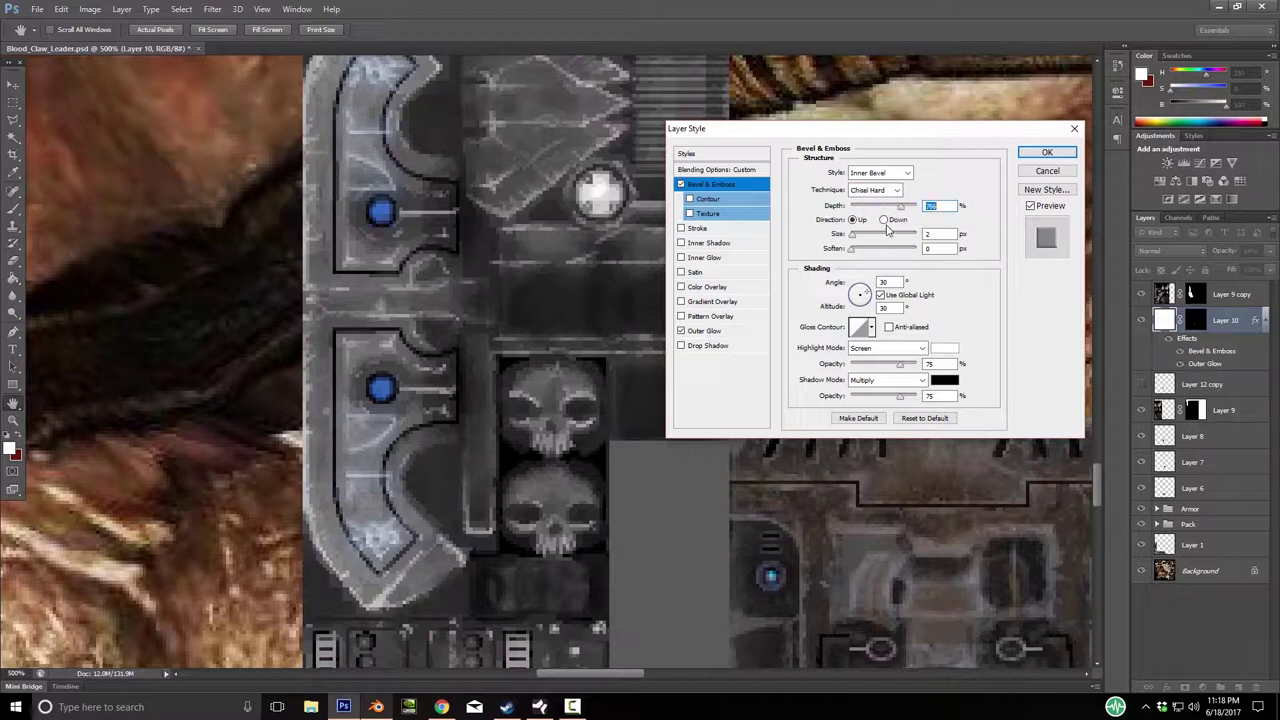
left_click(855, 219)
left_click(861, 291)
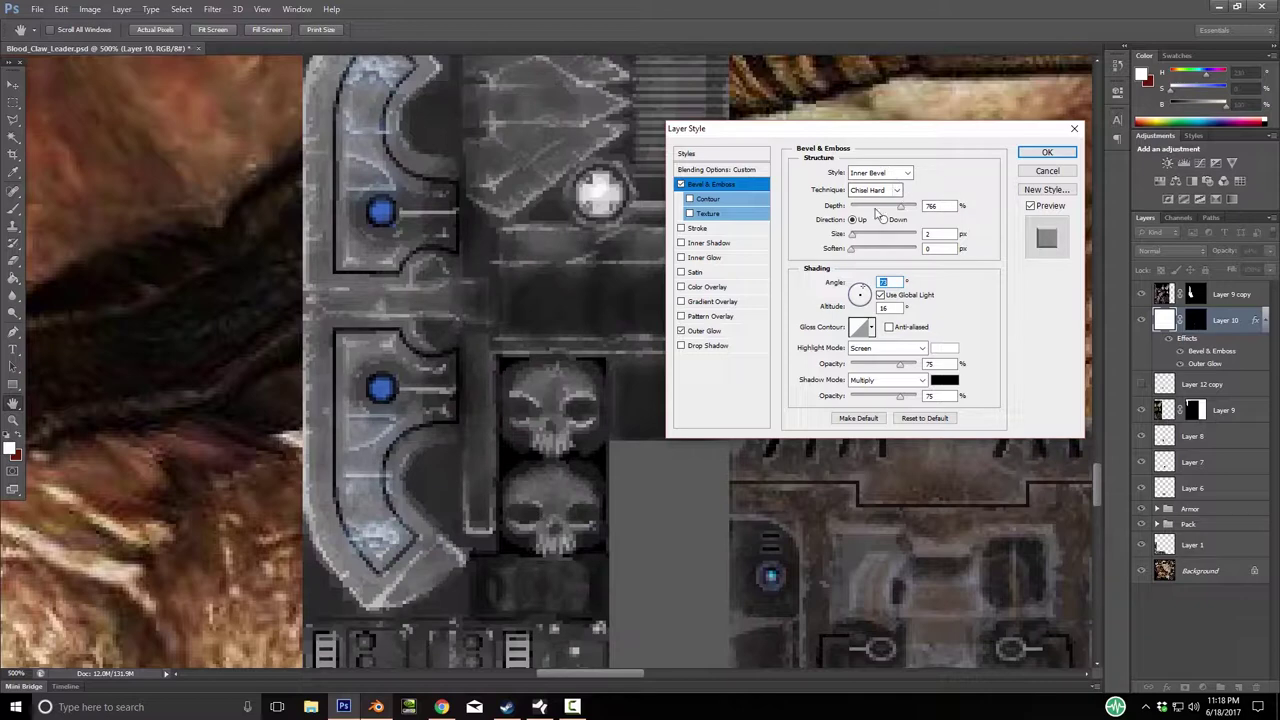
left_click(1047, 152)
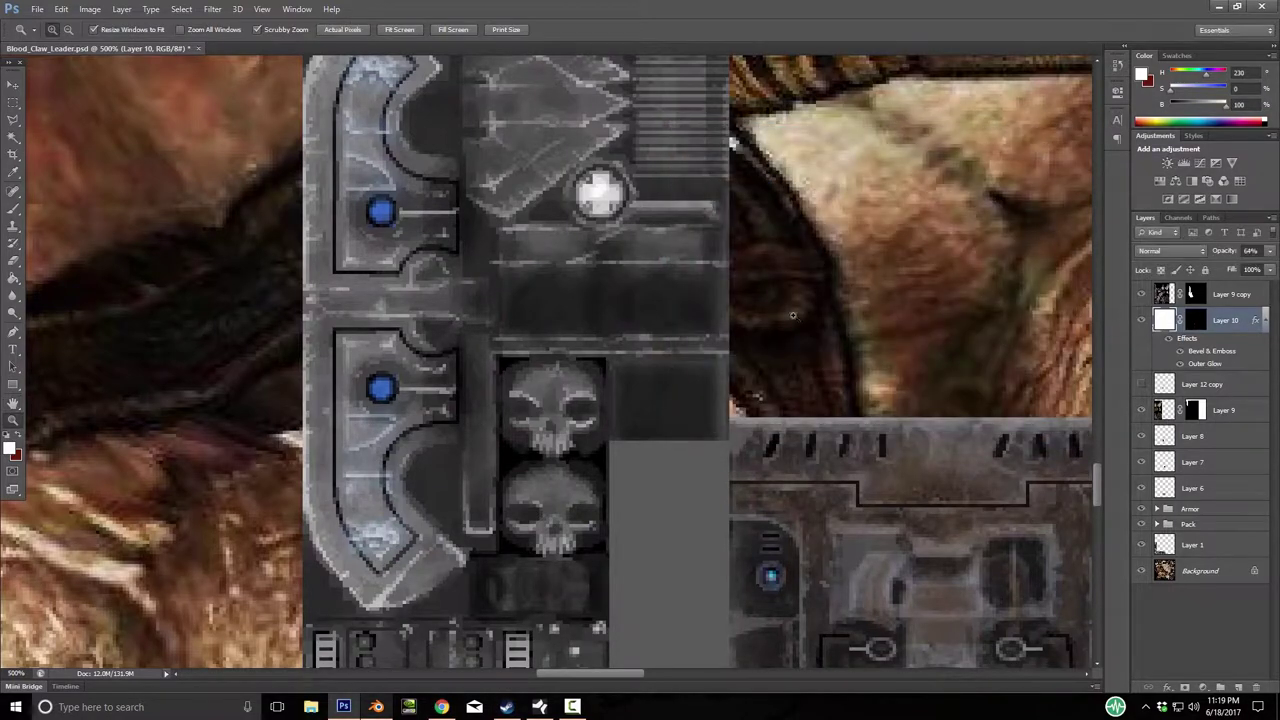
left_click(13, 278)
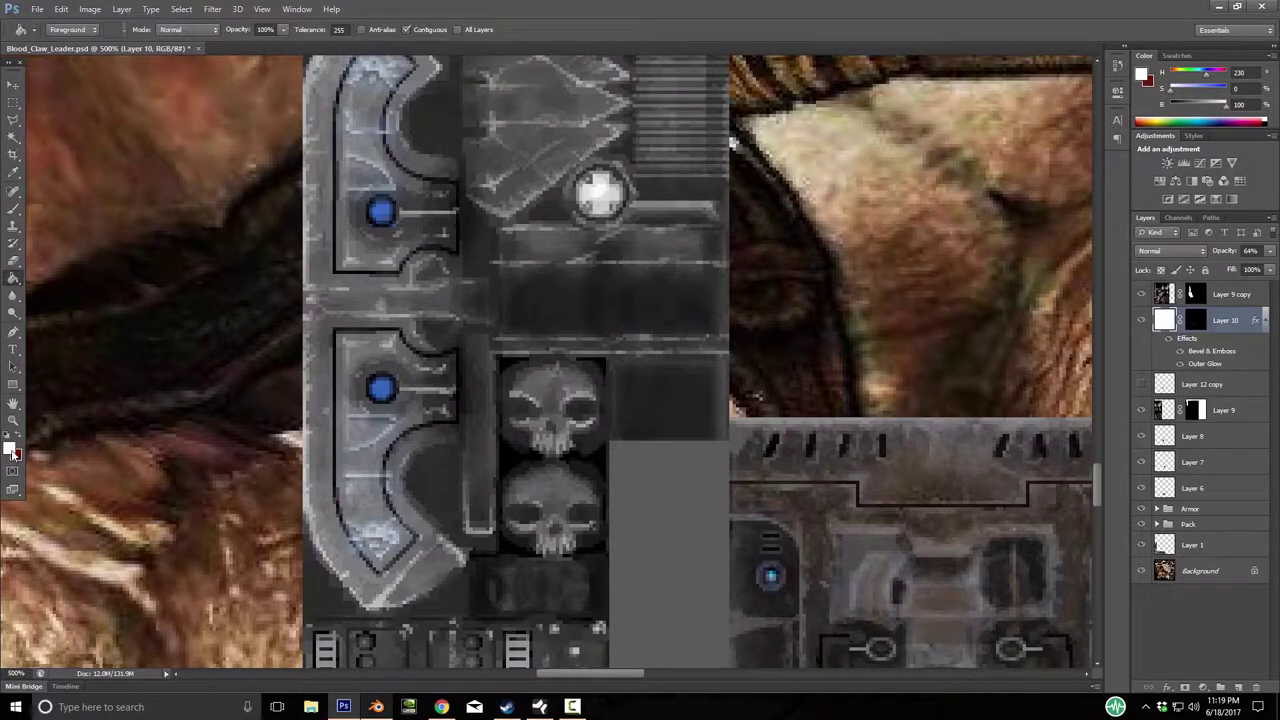
left_click(11, 451)
left_click(116, 616)
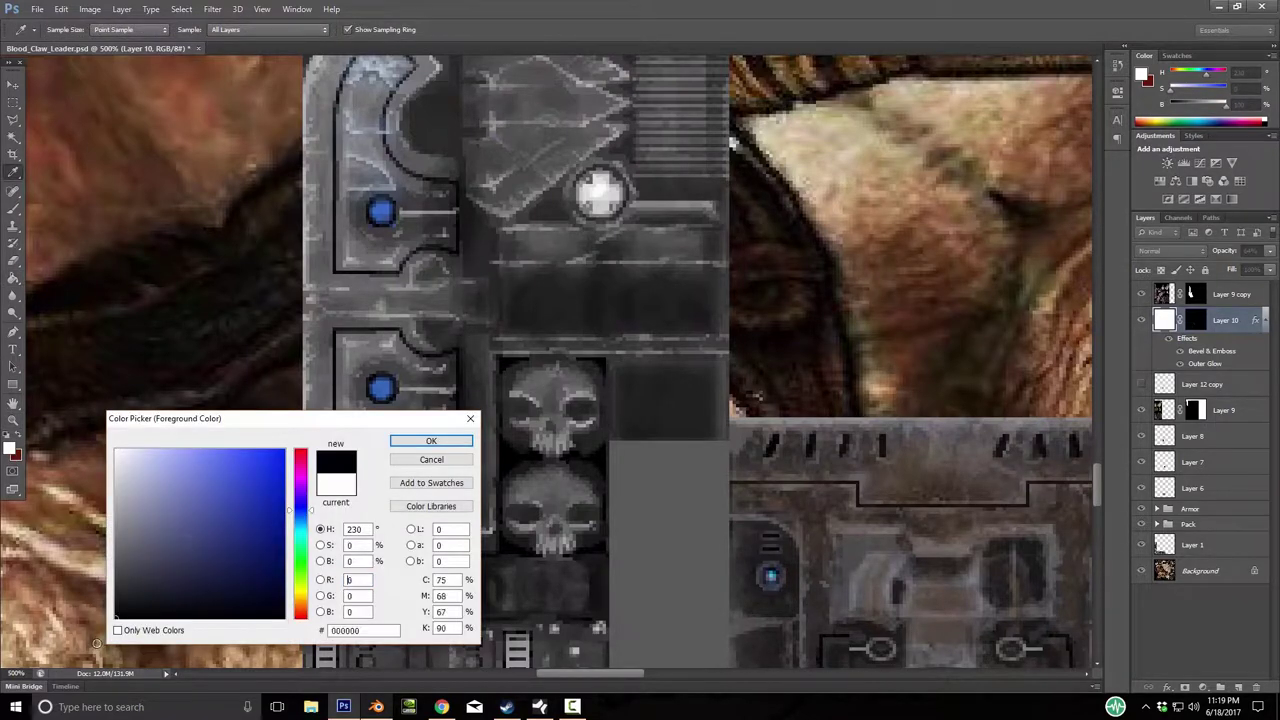
left_click(434, 442)
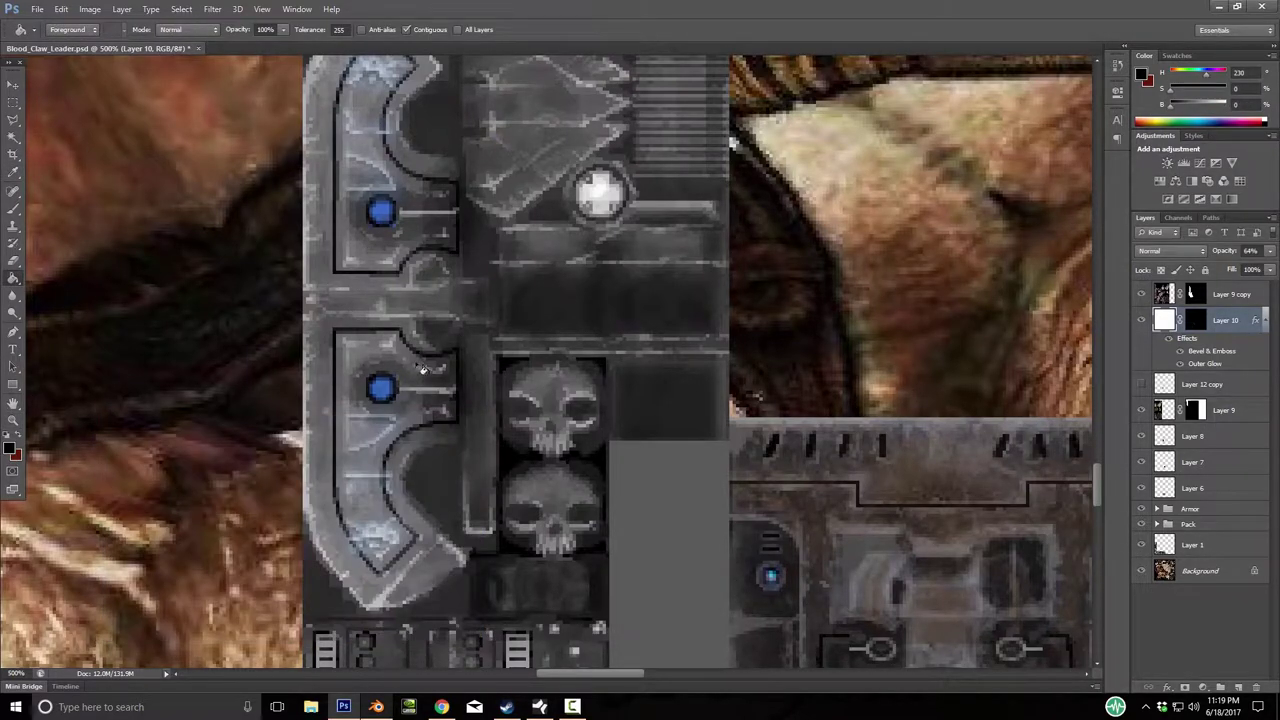
left_click(443, 377)
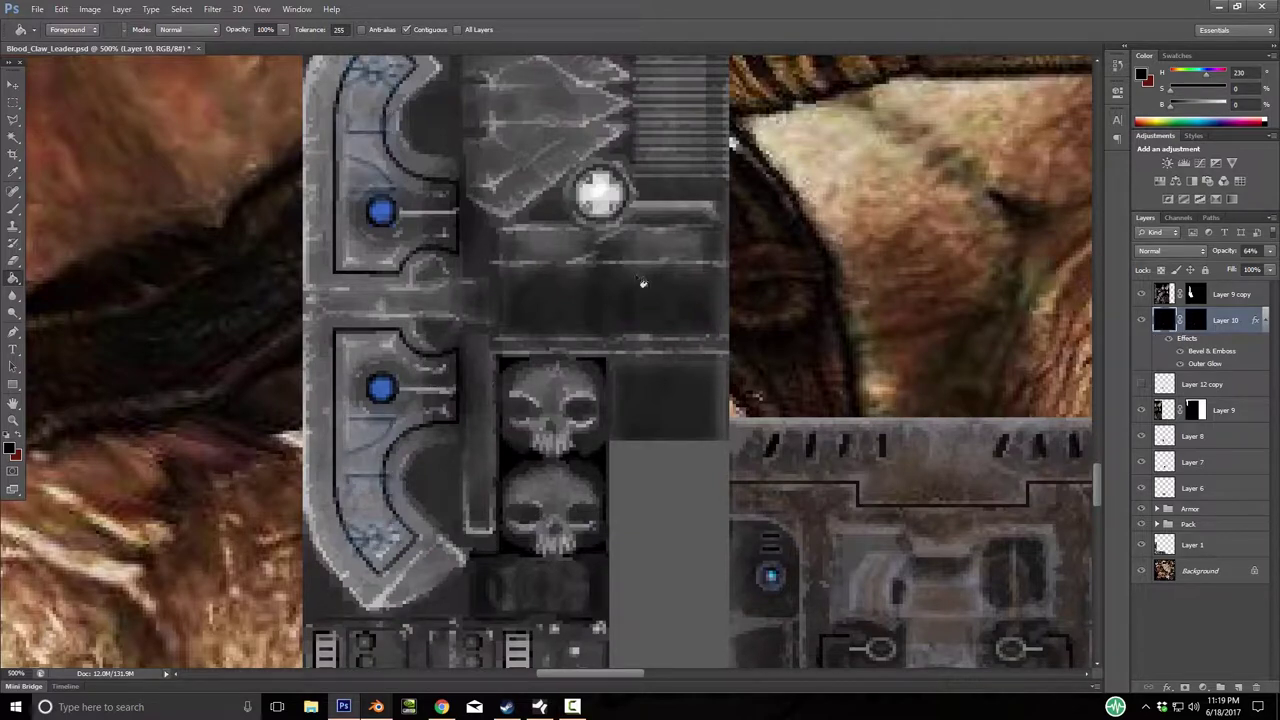
scroll(643, 284, "up", 2)
left_click(1218, 252)
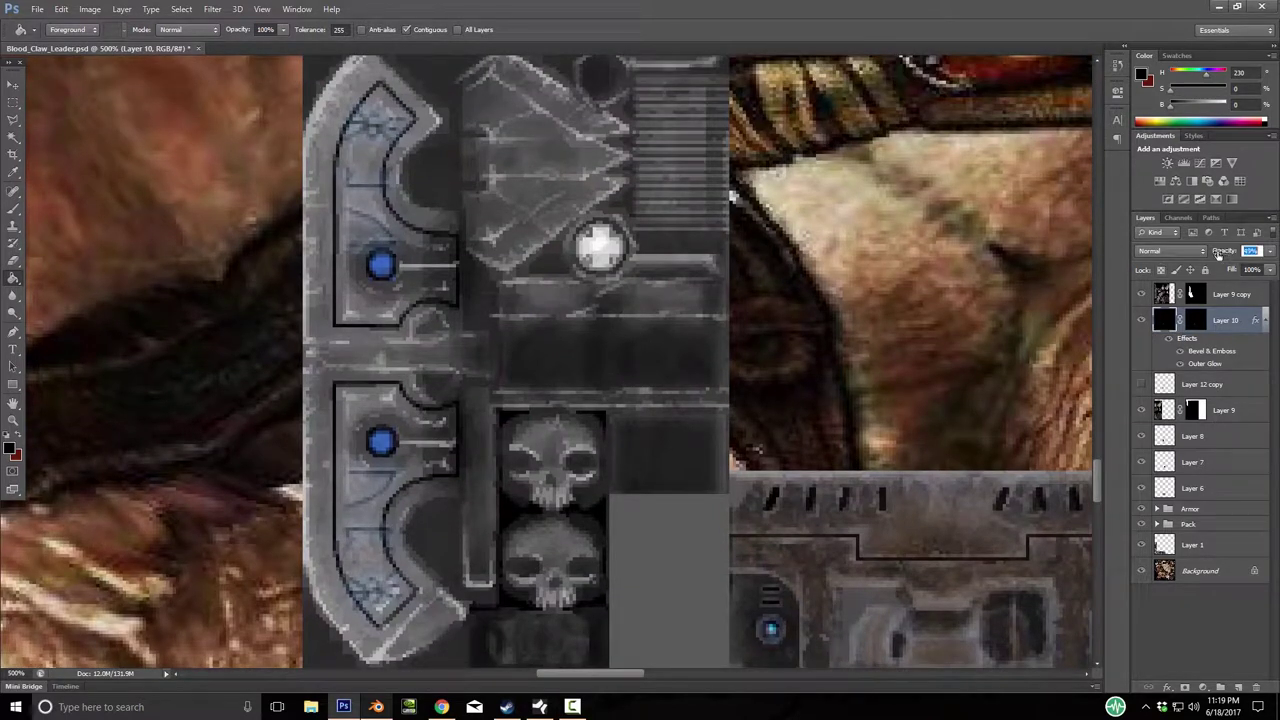
type("100")
key("Return")
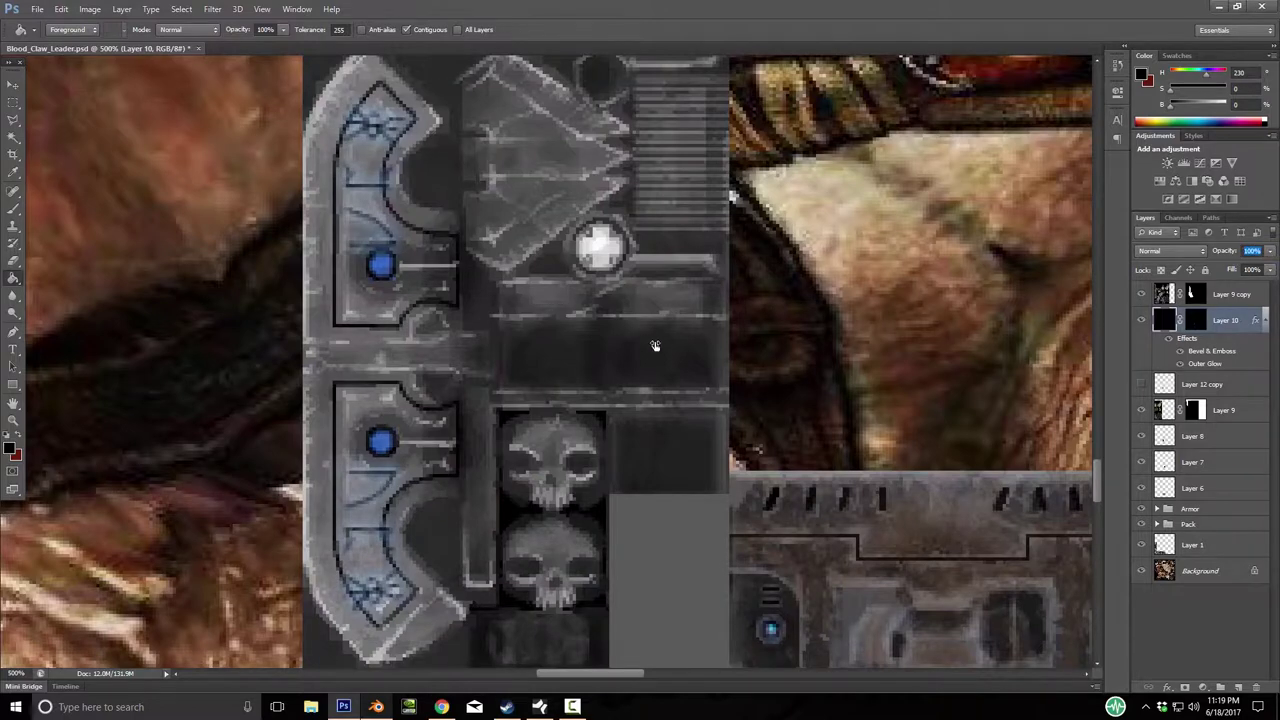
scroll(645, 344, "down", 3)
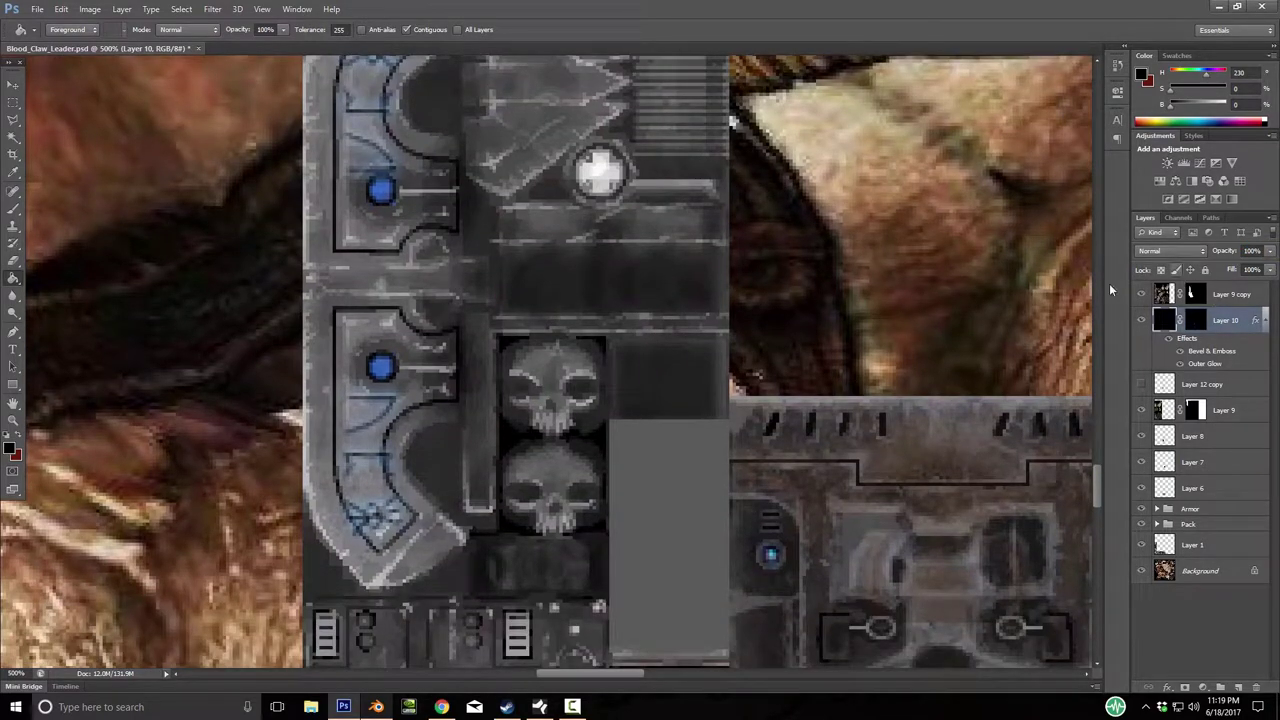
left_click(14, 454)
left_click(116, 566)
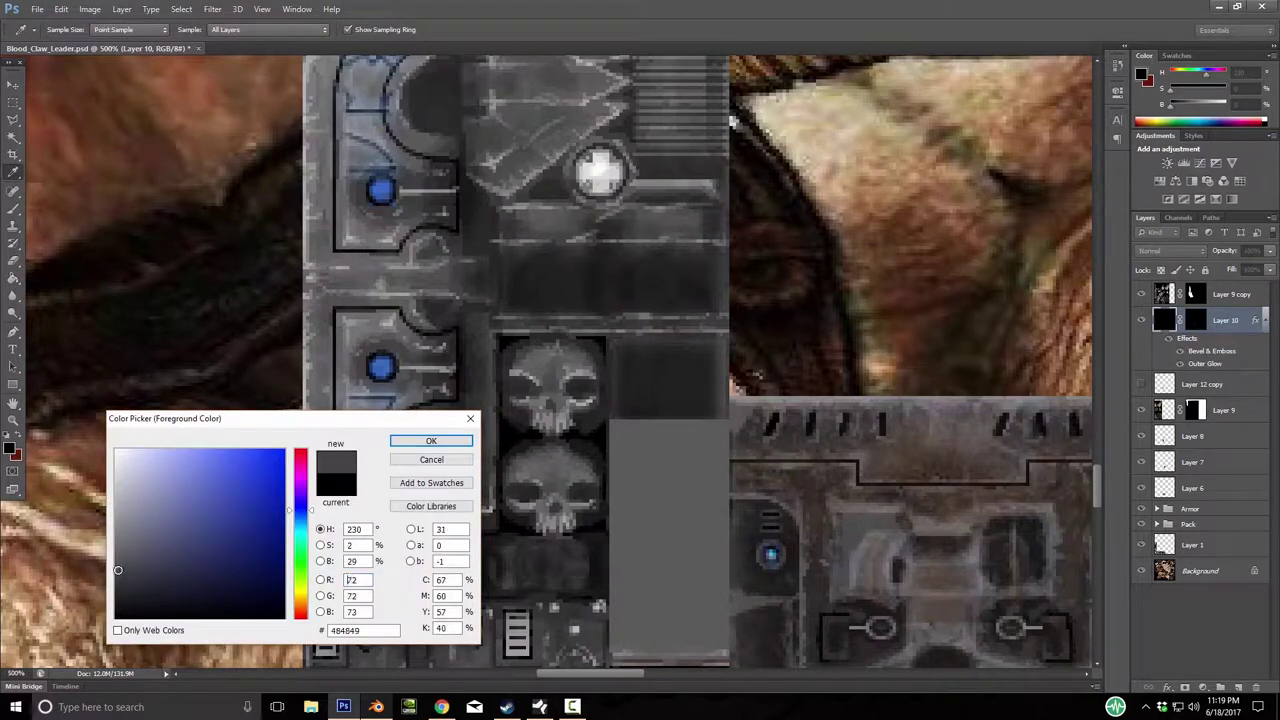
left_click(431, 441)
key("g")
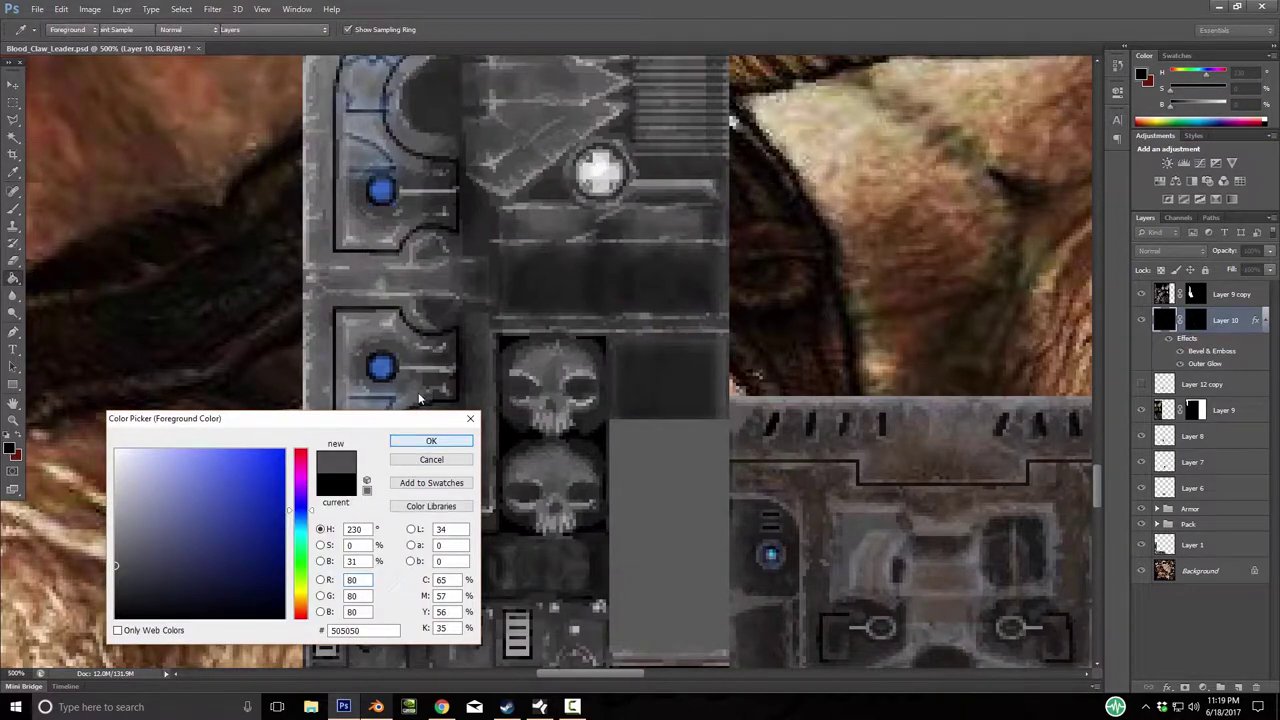
left_click(374, 432)
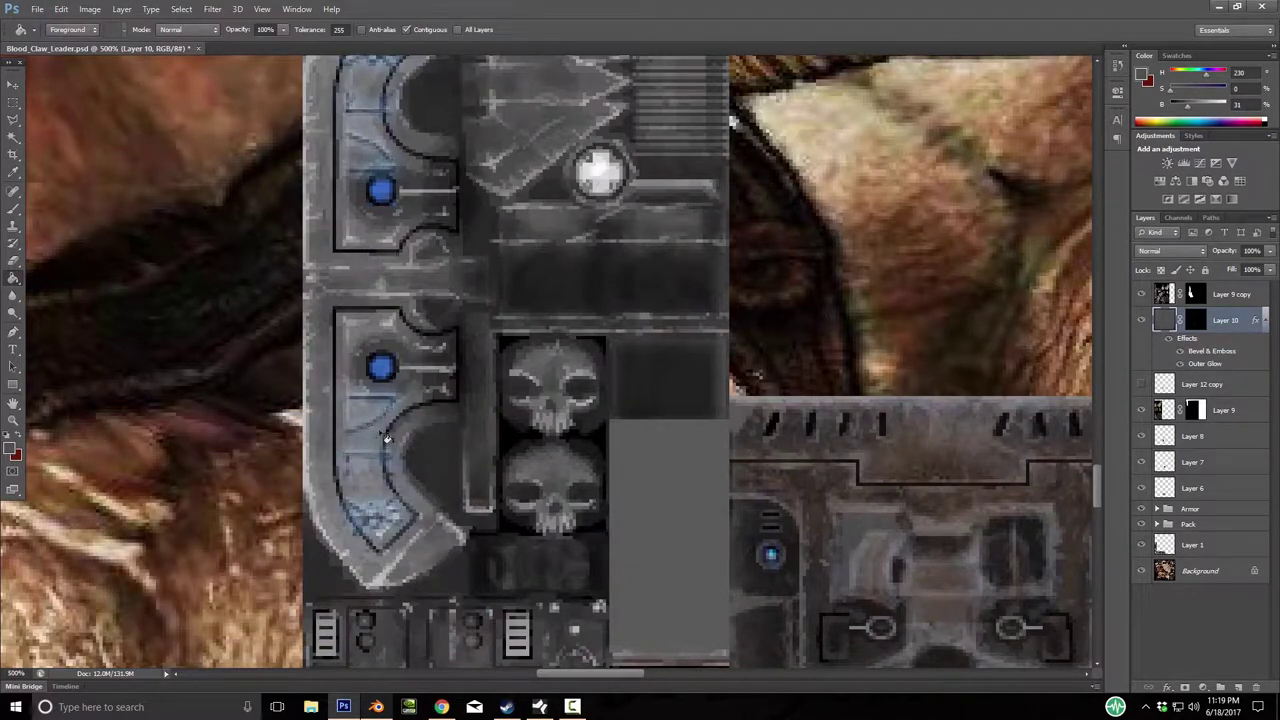
scroll(480, 396, "up", 3)
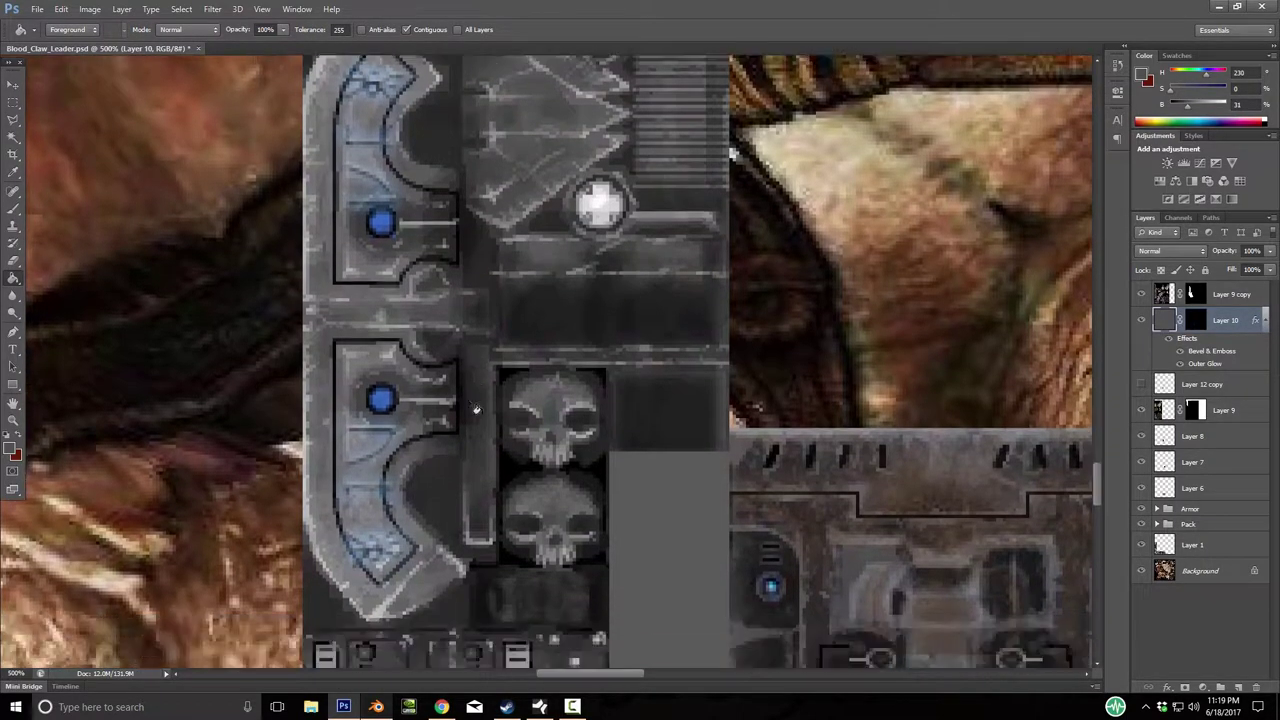
left_click(13, 453)
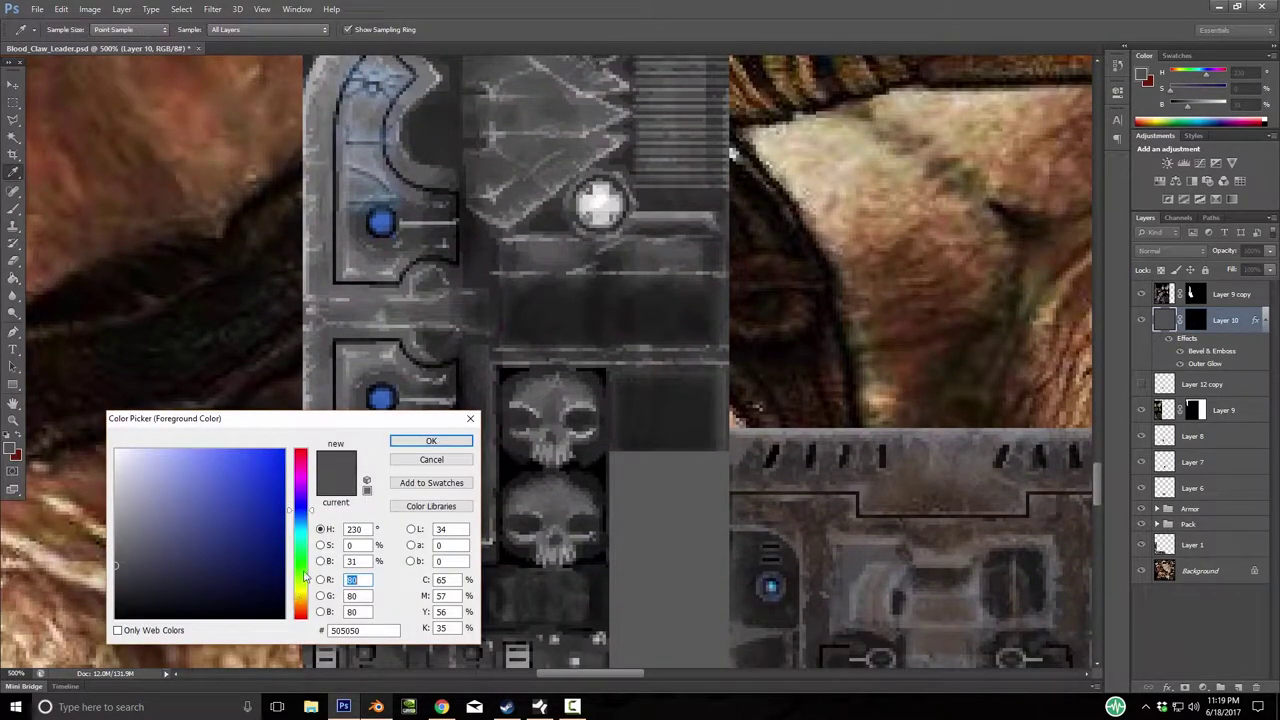
left_click_drag(128, 571, 116, 592)
left_click(418, 441)
key("g")
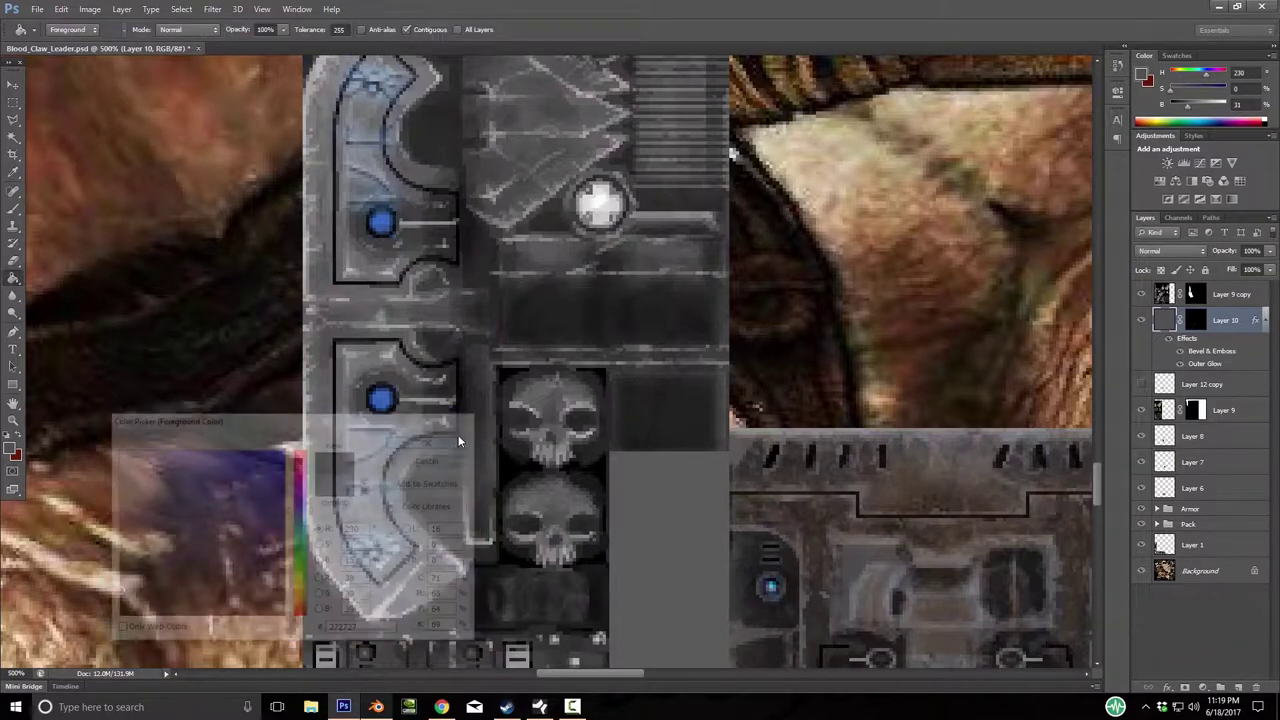
left_click(407, 477)
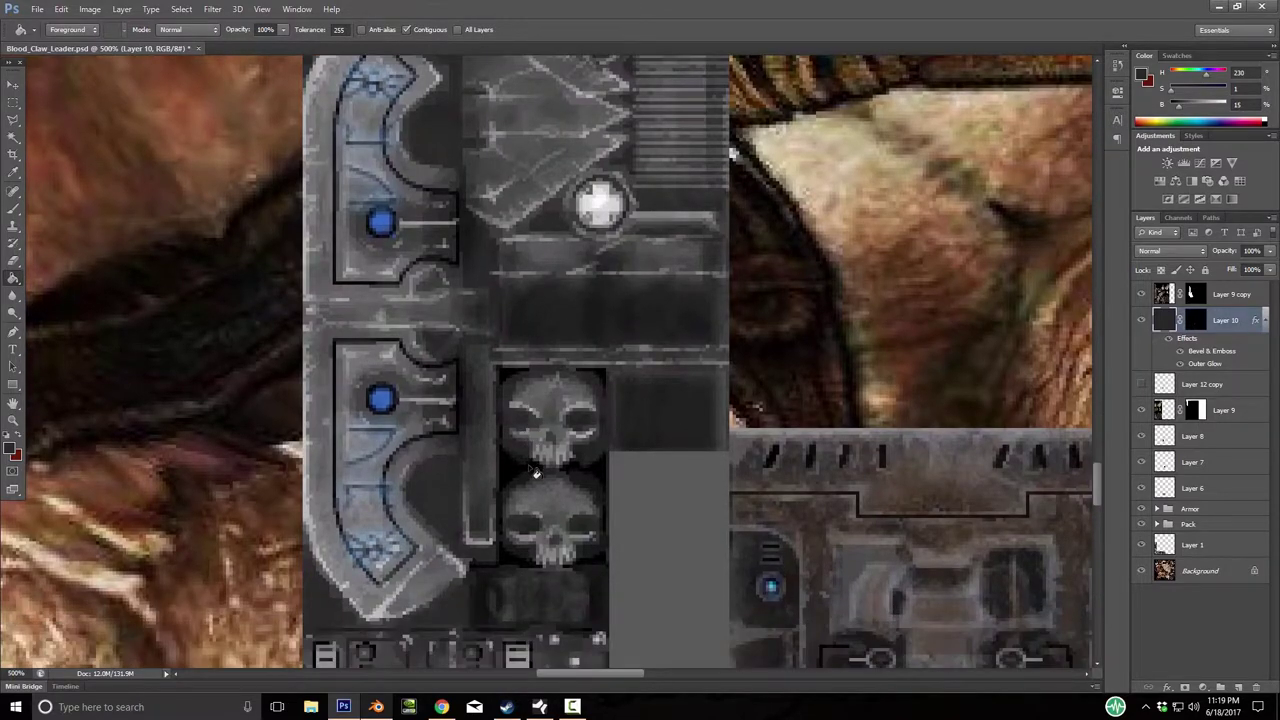
scroll(535, 473, "up", 1)
scroll(540, 476, "down", 2)
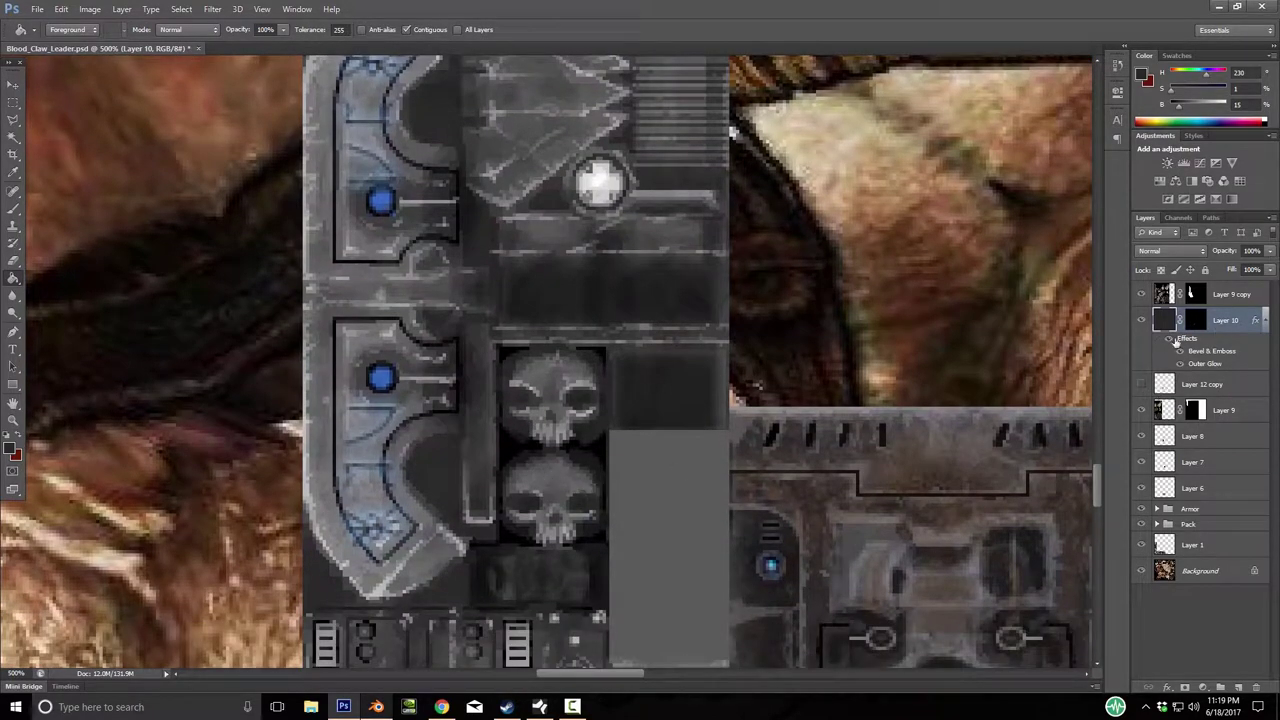
scroll(760, 410, "up", 1)
scroll(626, 383, "down", 2)
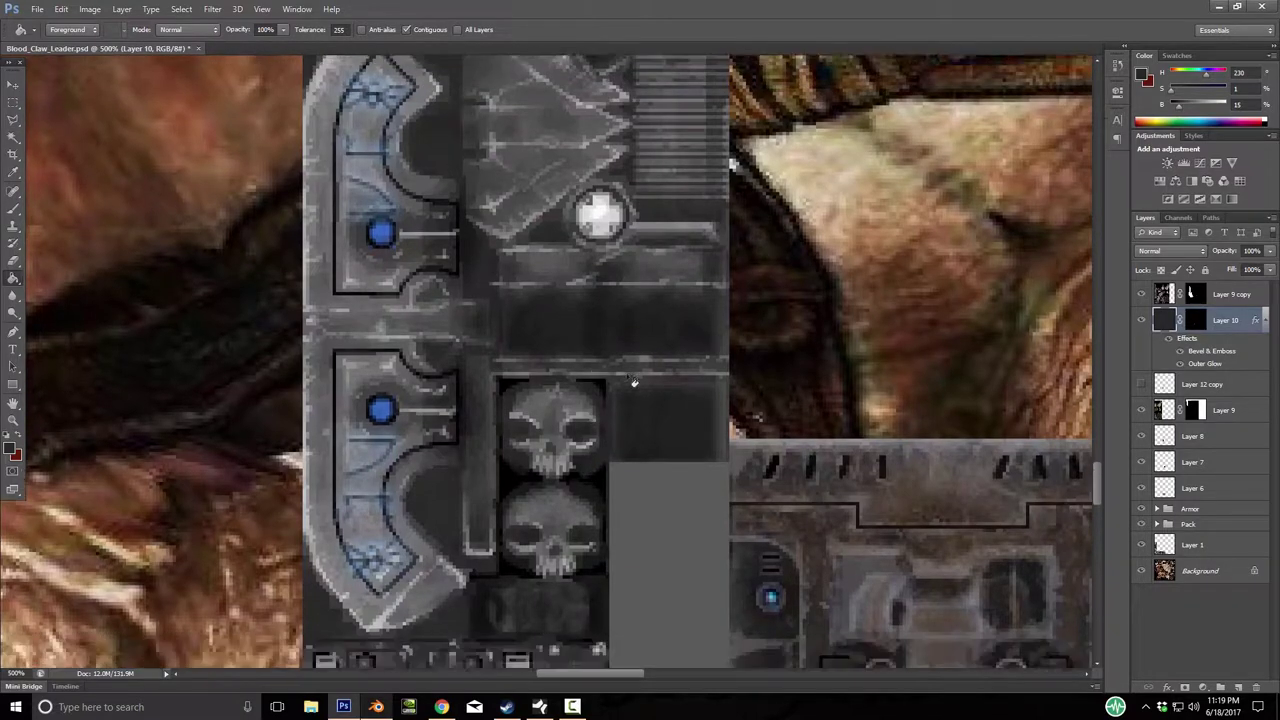
Add a pale yellow Screen-mode Inner Glow at 75% opacity to Layer 10.
double_click(1252, 353)
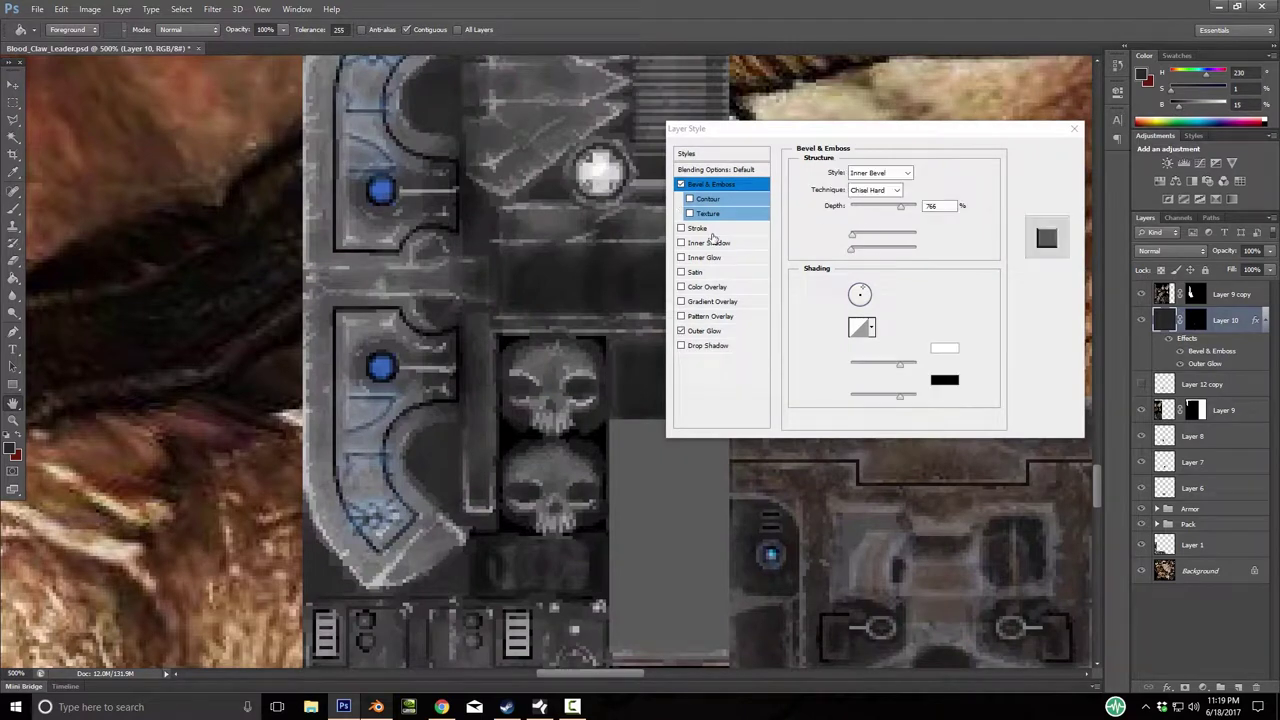
left_click(683, 258)
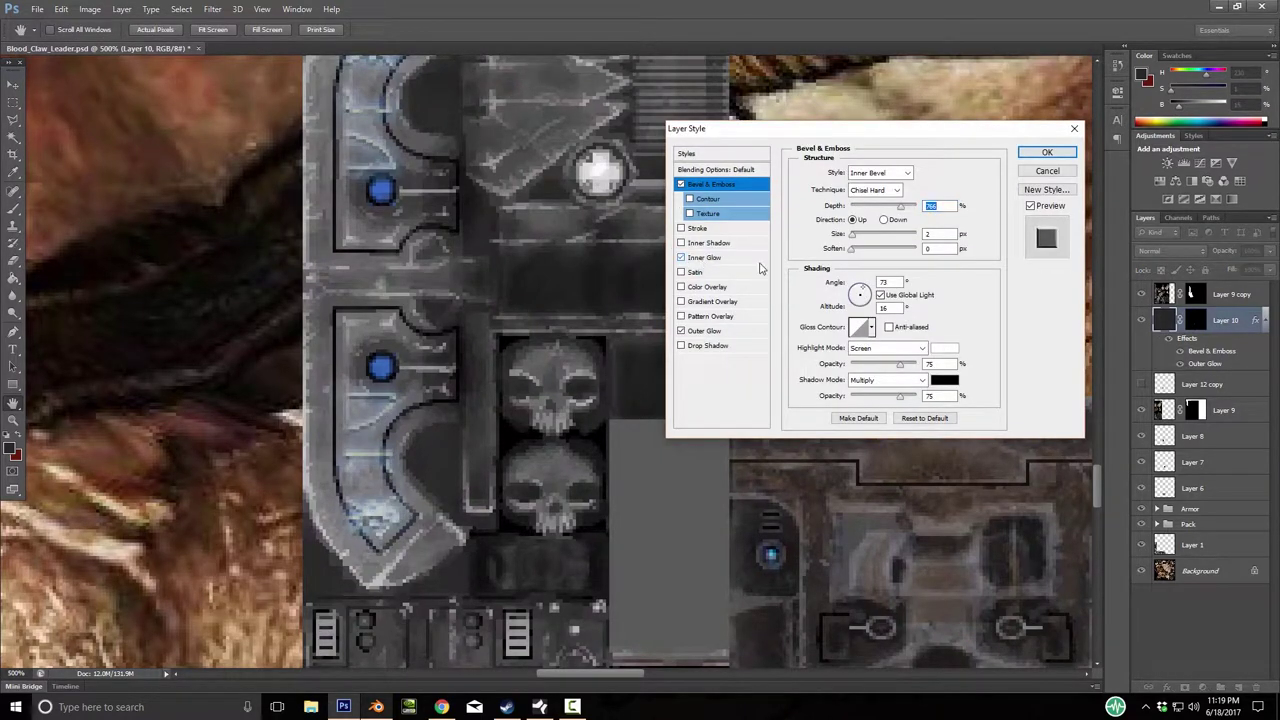
left_click(740, 258)
left_click(890, 175)
left_click(885, 177)
left_click(832, 219)
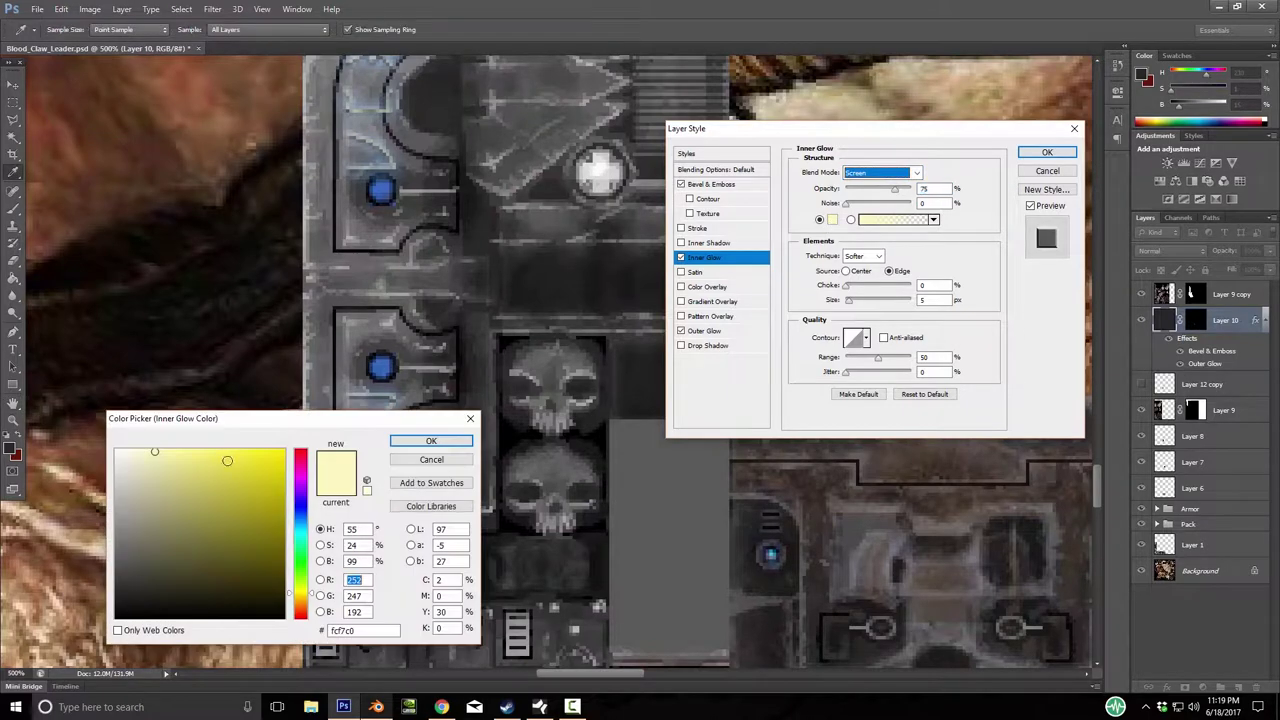
left_click(457, 443)
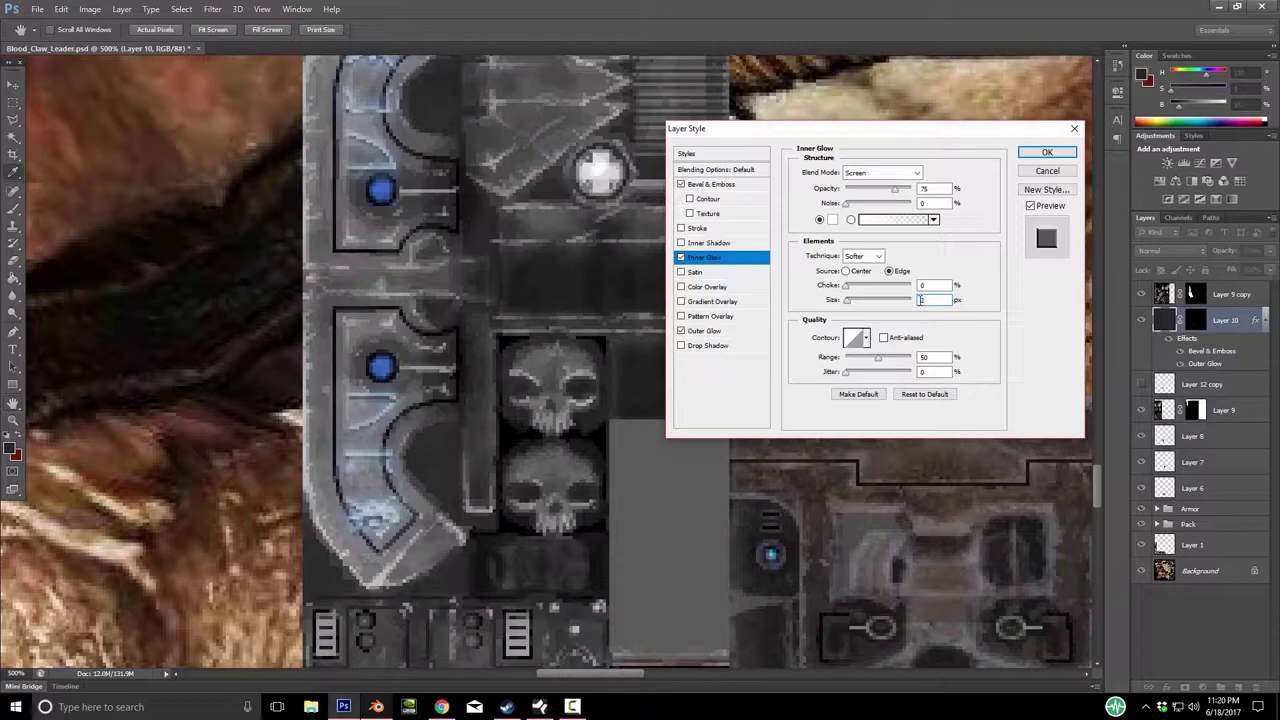
key("Escape")
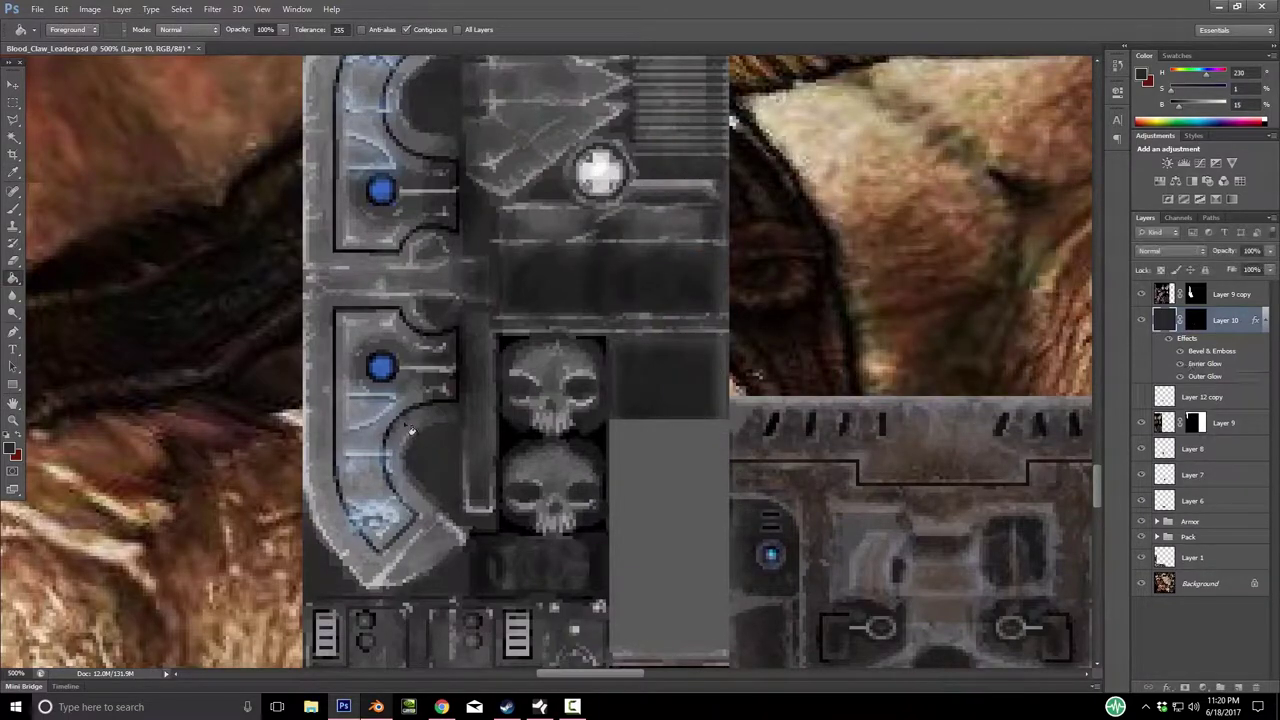
Save the texture as a PNG, overwriting the existing Blood_Claw_Leader.png in Space Wolves.
key("z")
left_click(500, 230, "alt")
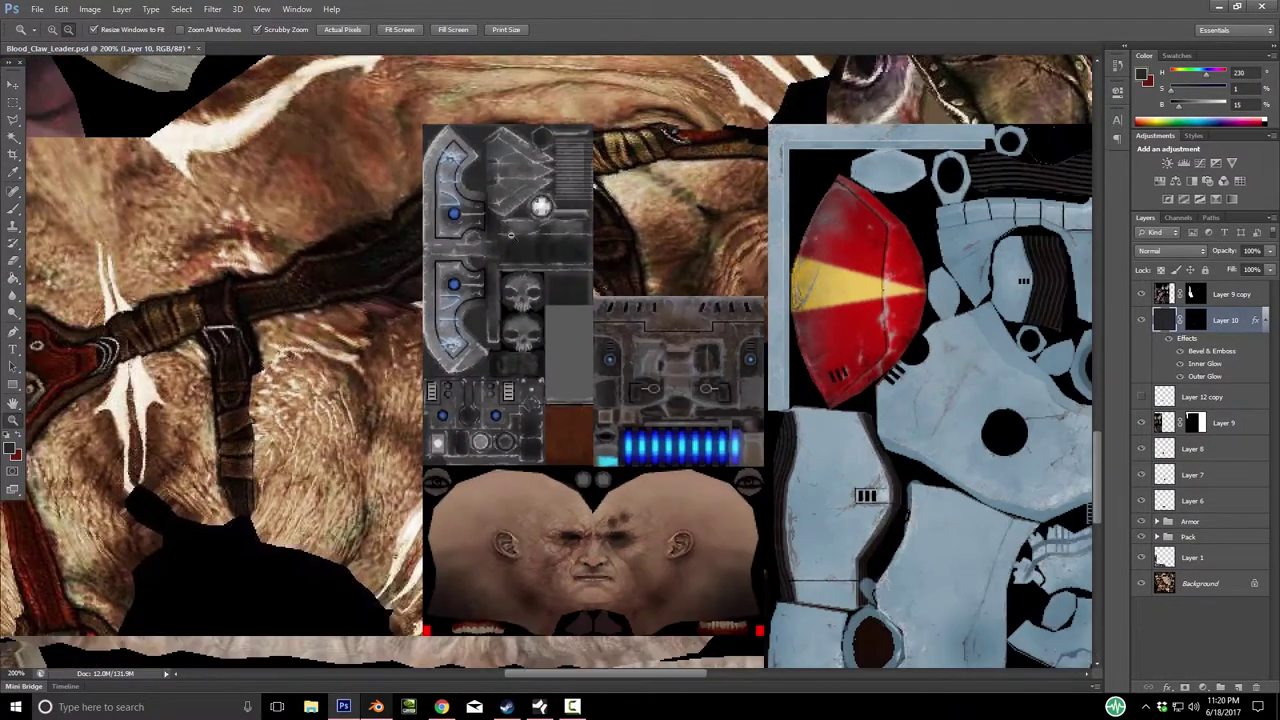
scroll(550, 277, "up", 2)
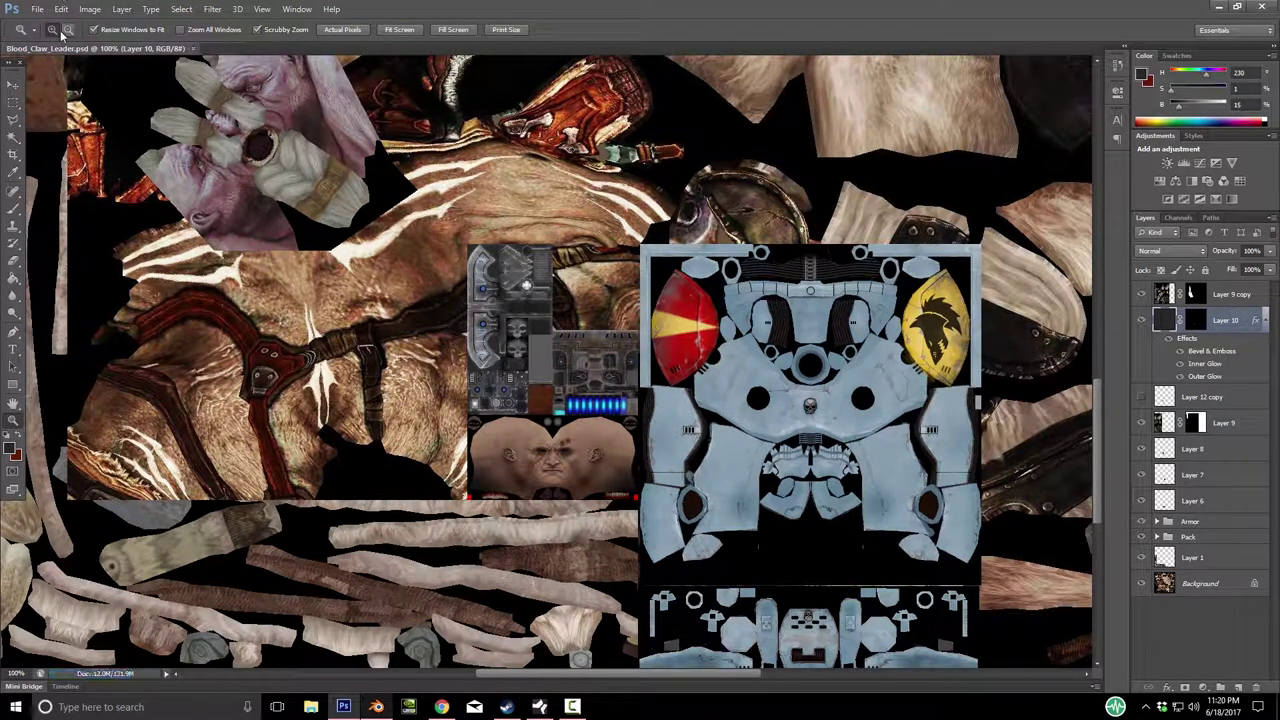
left_click(37, 9)
left_click(110, 170)
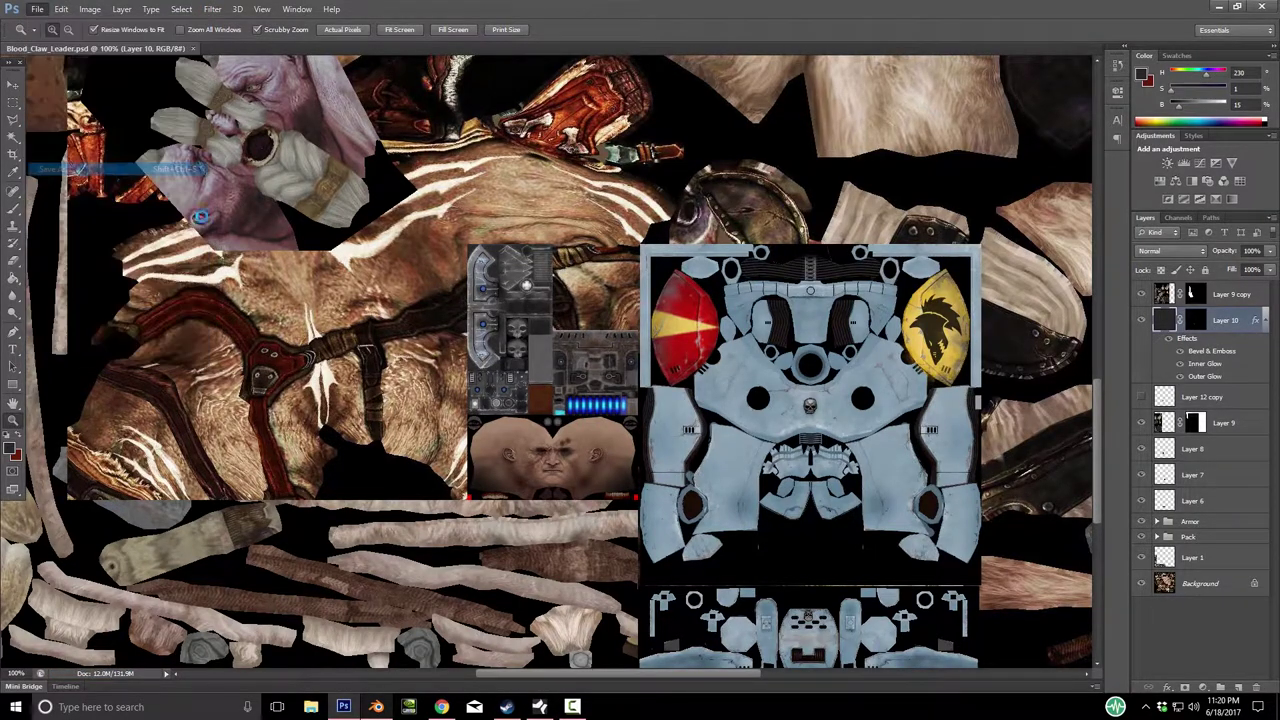
left_click(640, 387)
left_click(610, 547)
left_click(802, 370)
left_click(690, 260)
key("Return")
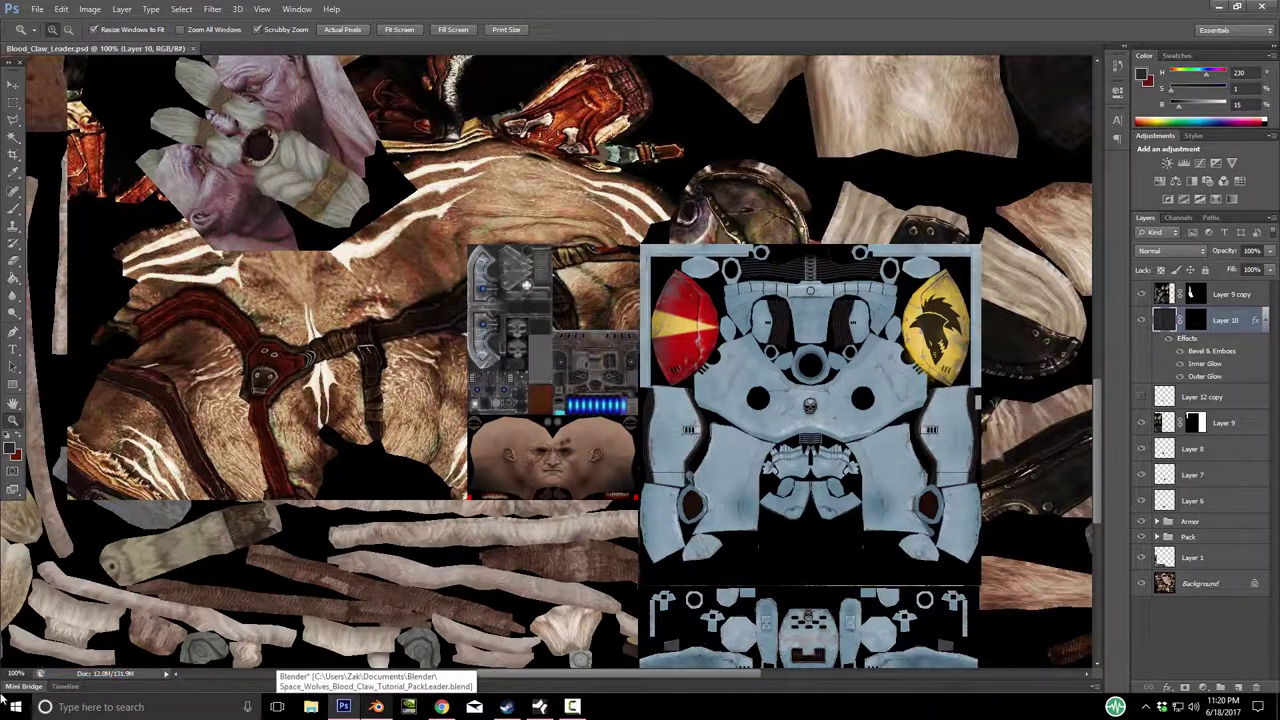
Reload the Blood_Claw_Leader texture in Blender and inspect it on the Pack Leader model.
left_click(376, 707)
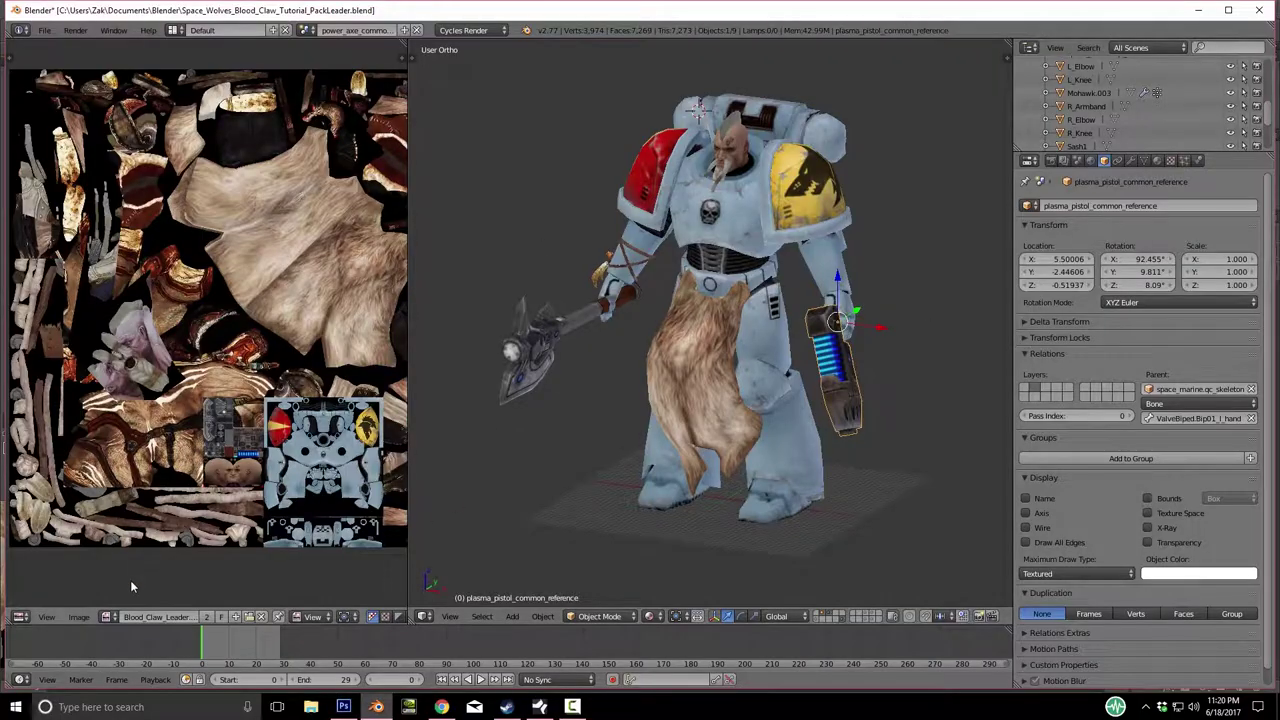
left_click(76, 617)
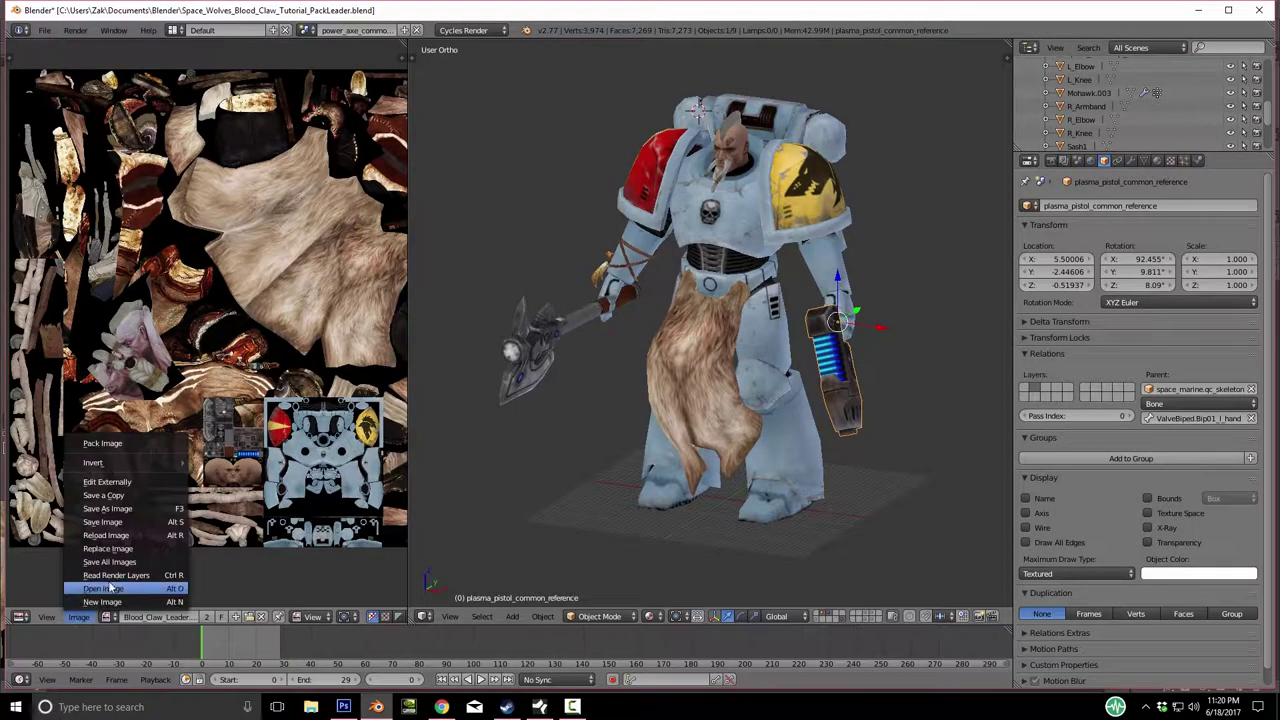
left_click(140, 538)
middle_click_drag(700, 360, 567, 379)
scroll(640, 400, "down", 3)
scroll(753, 403, "up", 5)
scroll(933, 350, "down", 3)
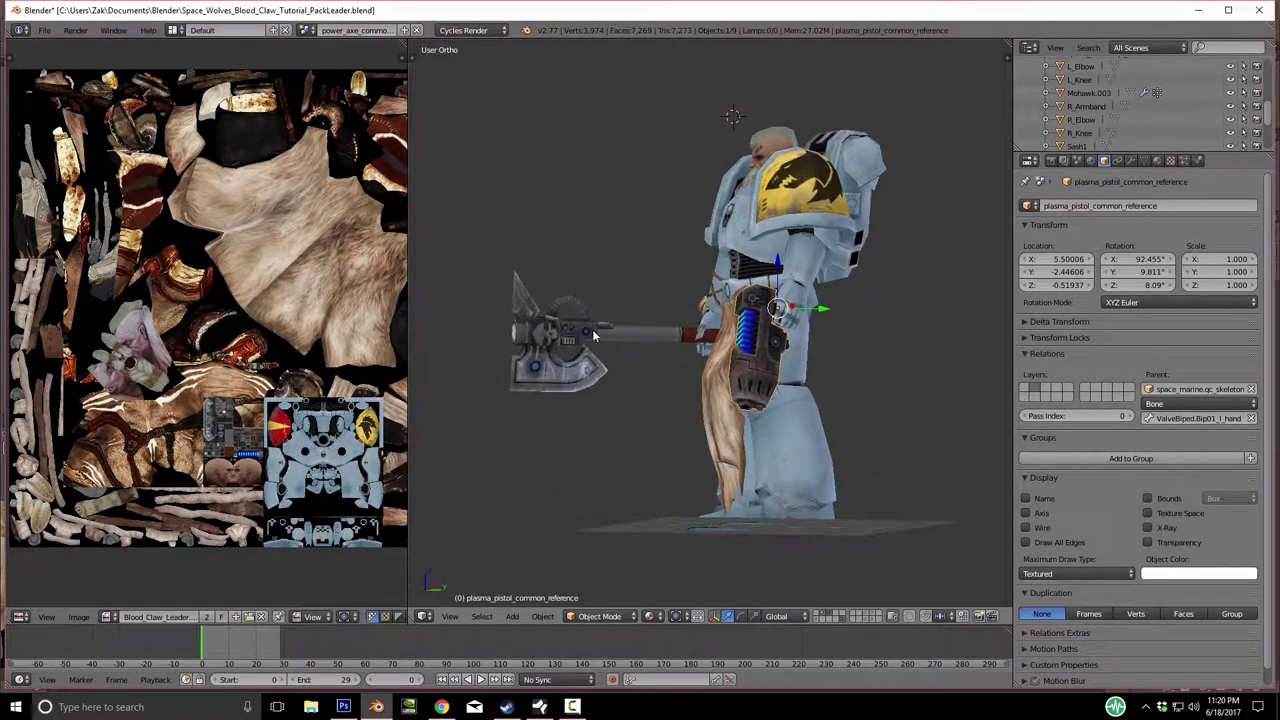
middle_click_drag(705, 350, 760, 380)
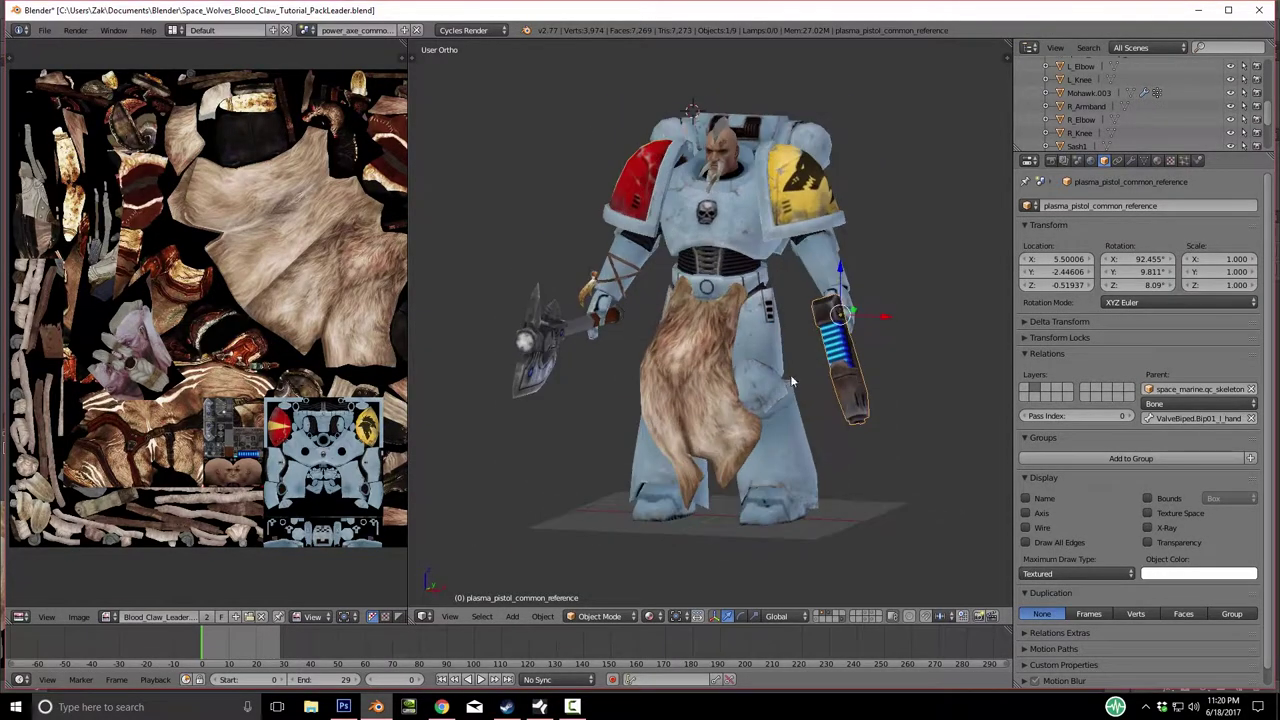
scroll(818, 352, "down", 2)
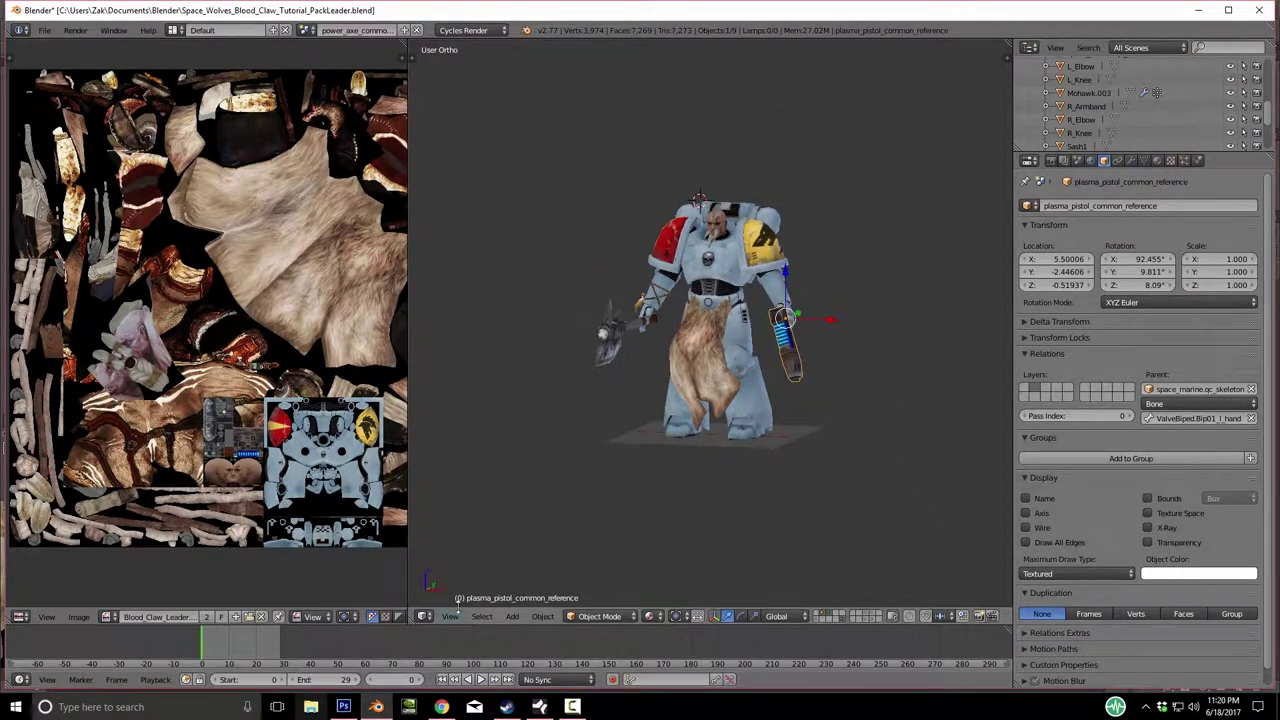
middle_click_drag(720, 320, 836, 512)
scroll(730, 440, "up", 2)
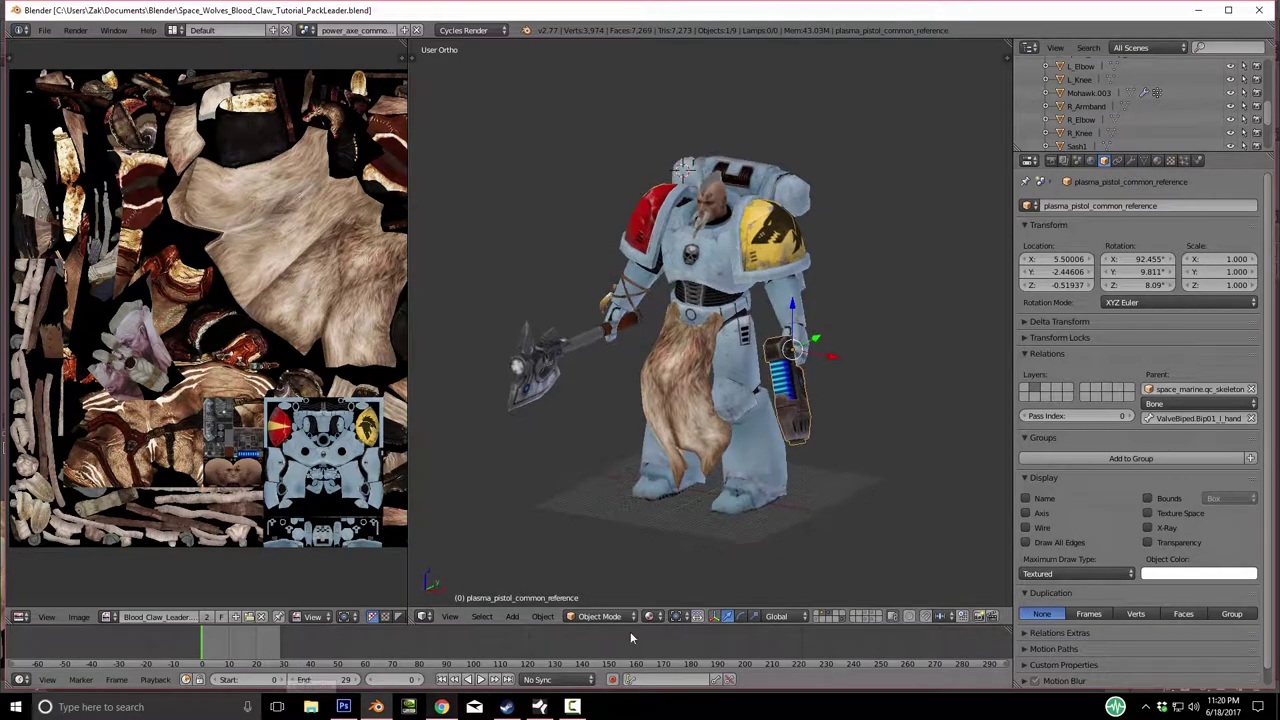
scroll(738, 372, "down", 2)
middle_click_drag(717, 415, 792, 609)
scroll(735, 433, "up", 2)
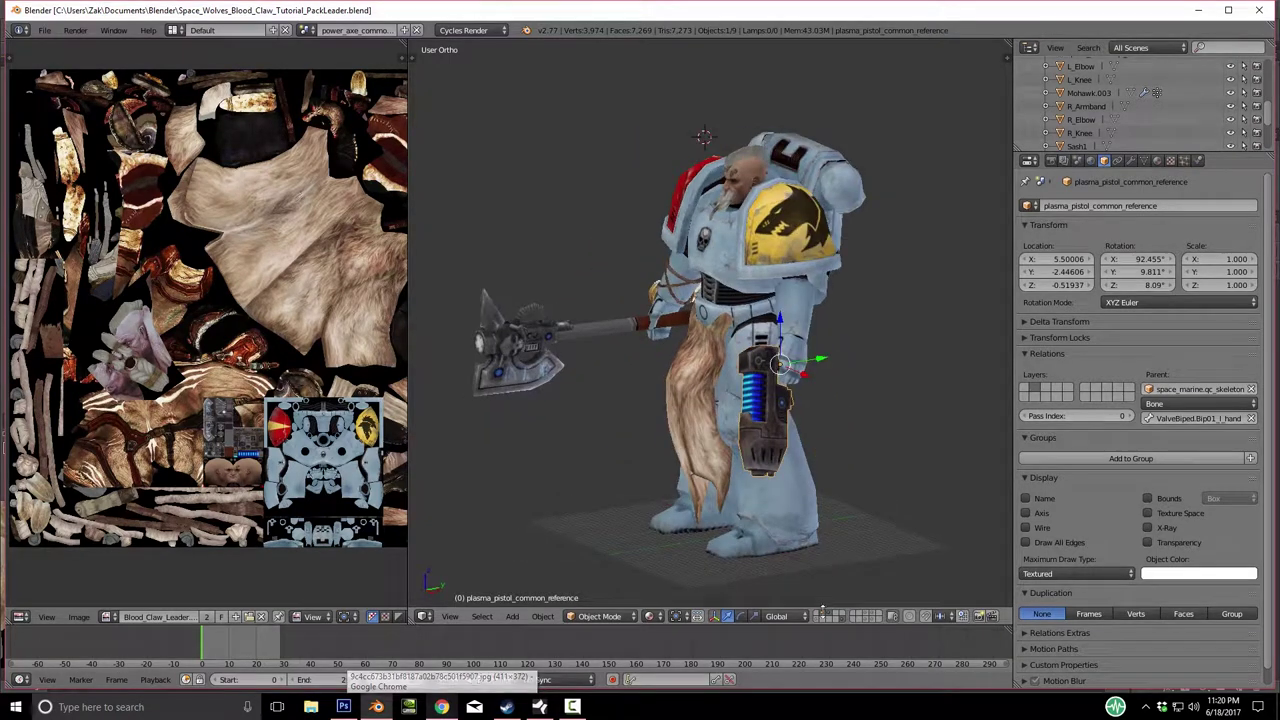
Reveal the armature and select the space_marine.qc_skeleton for posing.
left_click(818, 614, "shift")
middle_click_drag(780, 520, 706, 340)
middle_click_drag(727, 417, 700, 374)
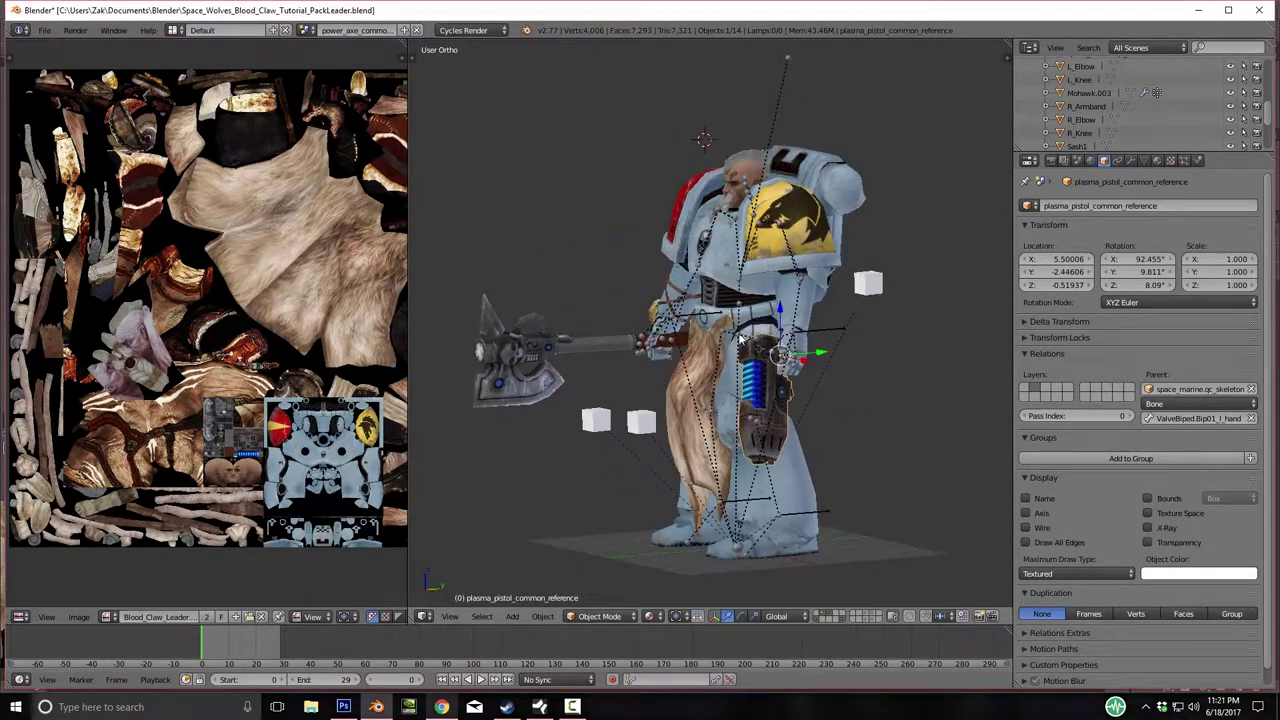
middle_click_drag(700, 422, 646, 572)
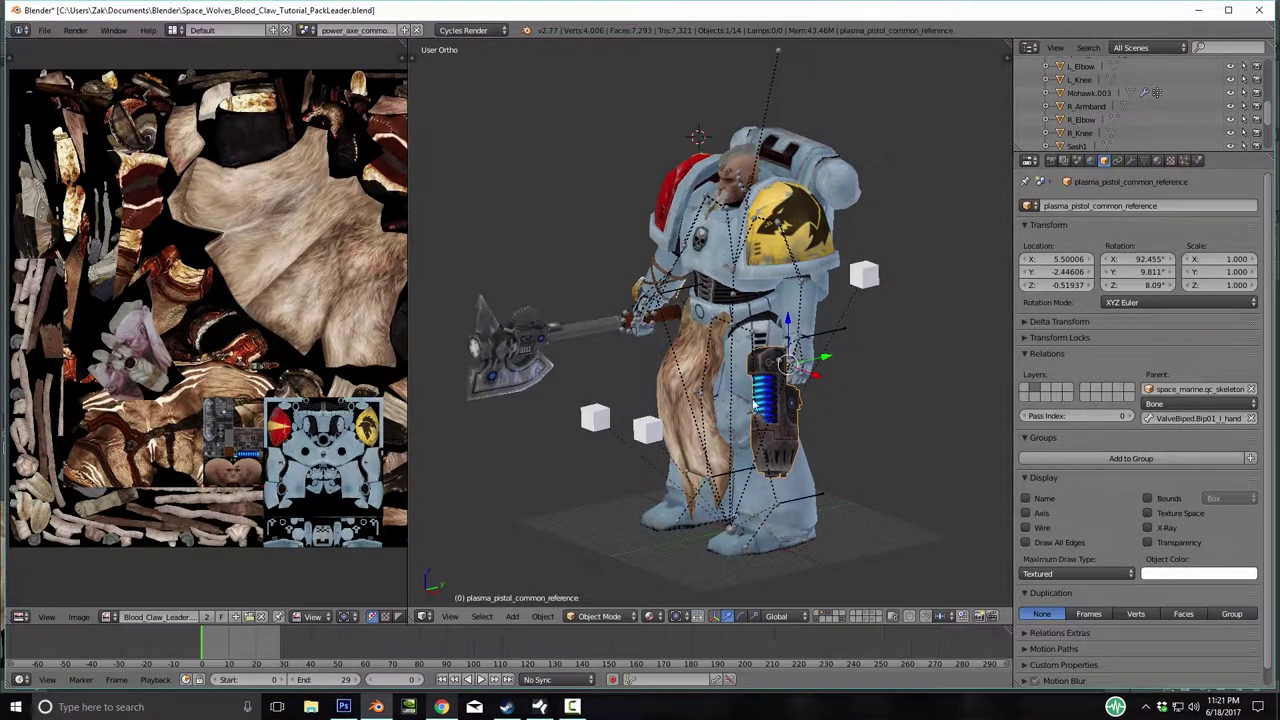
right_click(736, 330)
middle_click_drag(849, 450, 760, 525)
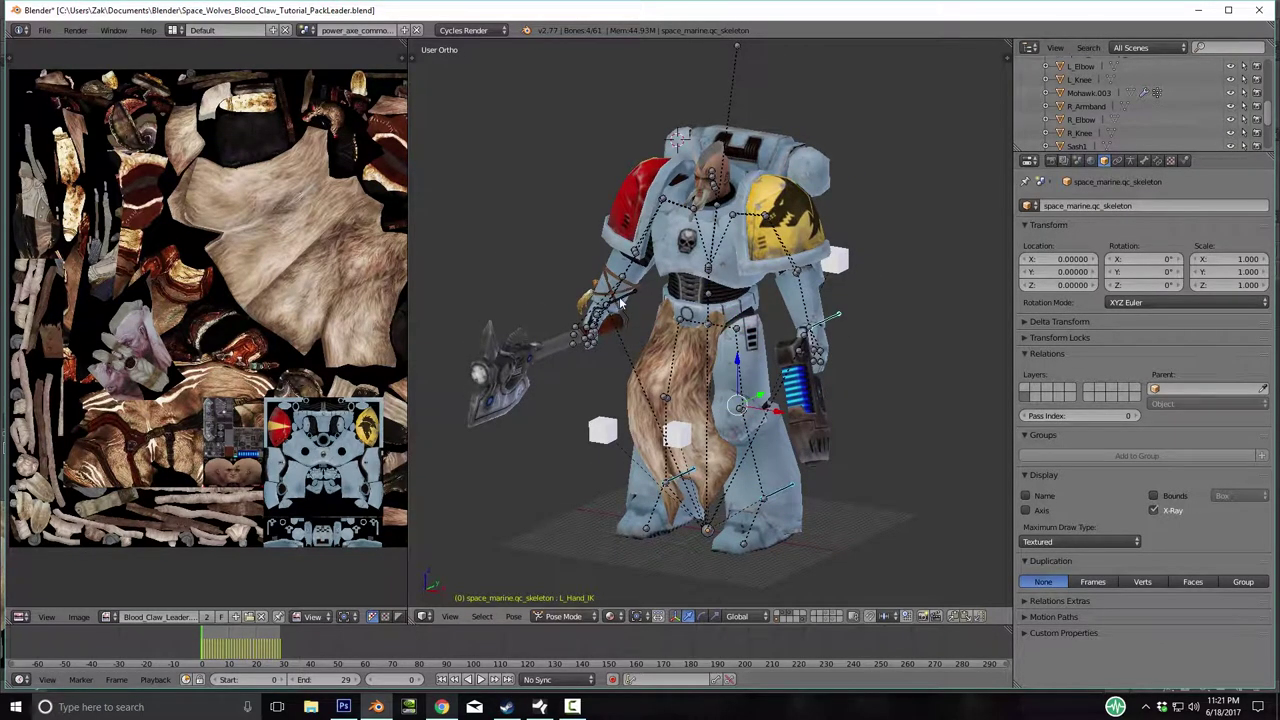
Rotate the skeleton root around the X axis after checking the side view.
right_click(684, 441)
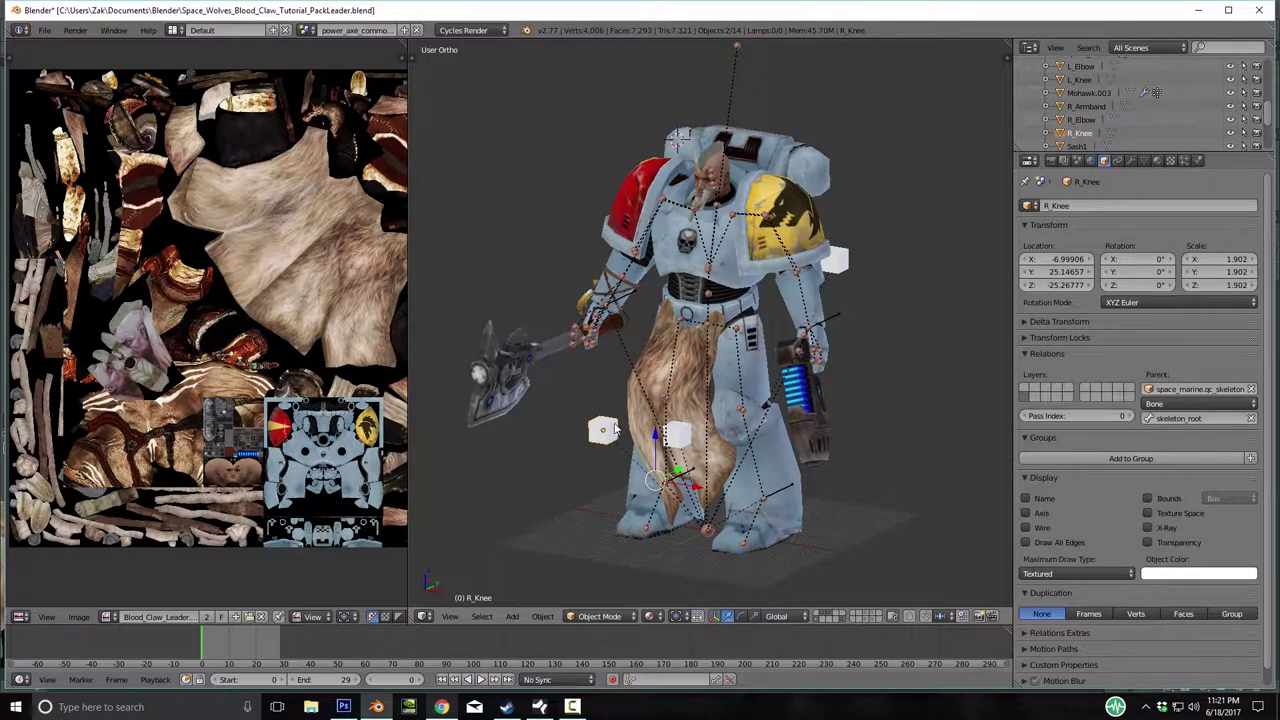
right_click(660, 365)
key("r")
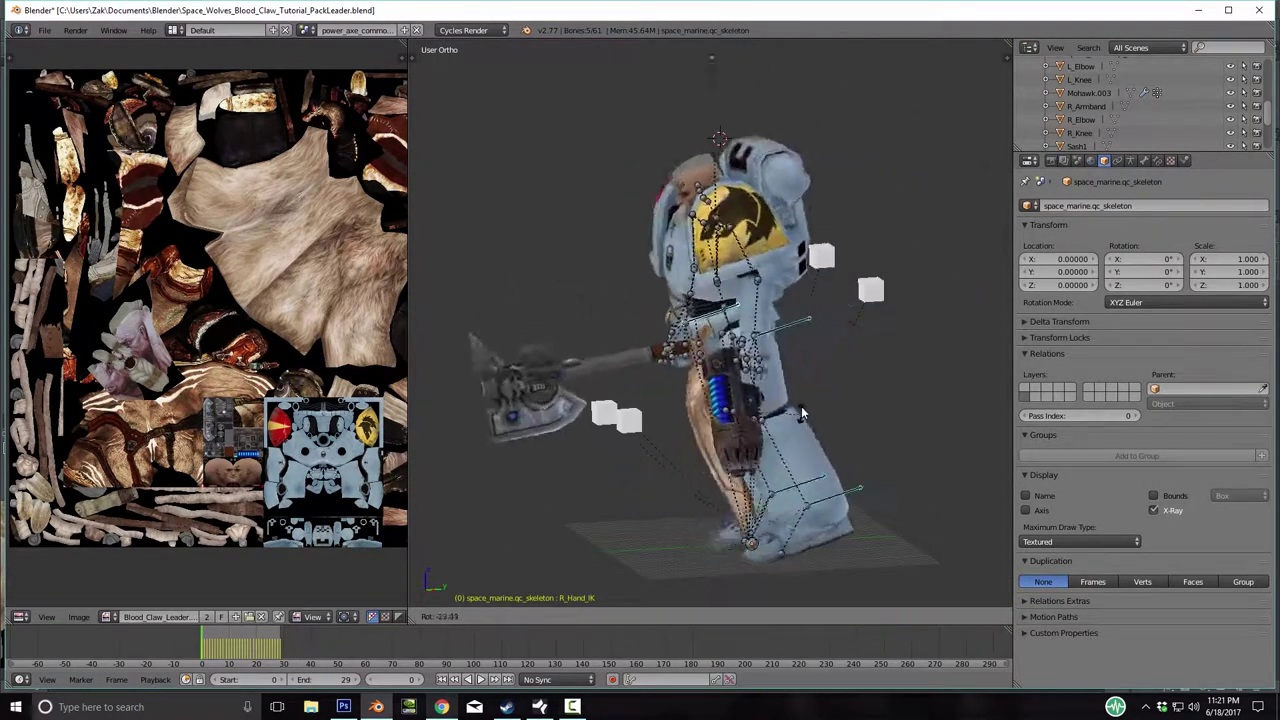
right_click(722, 516)
key("KP_3")
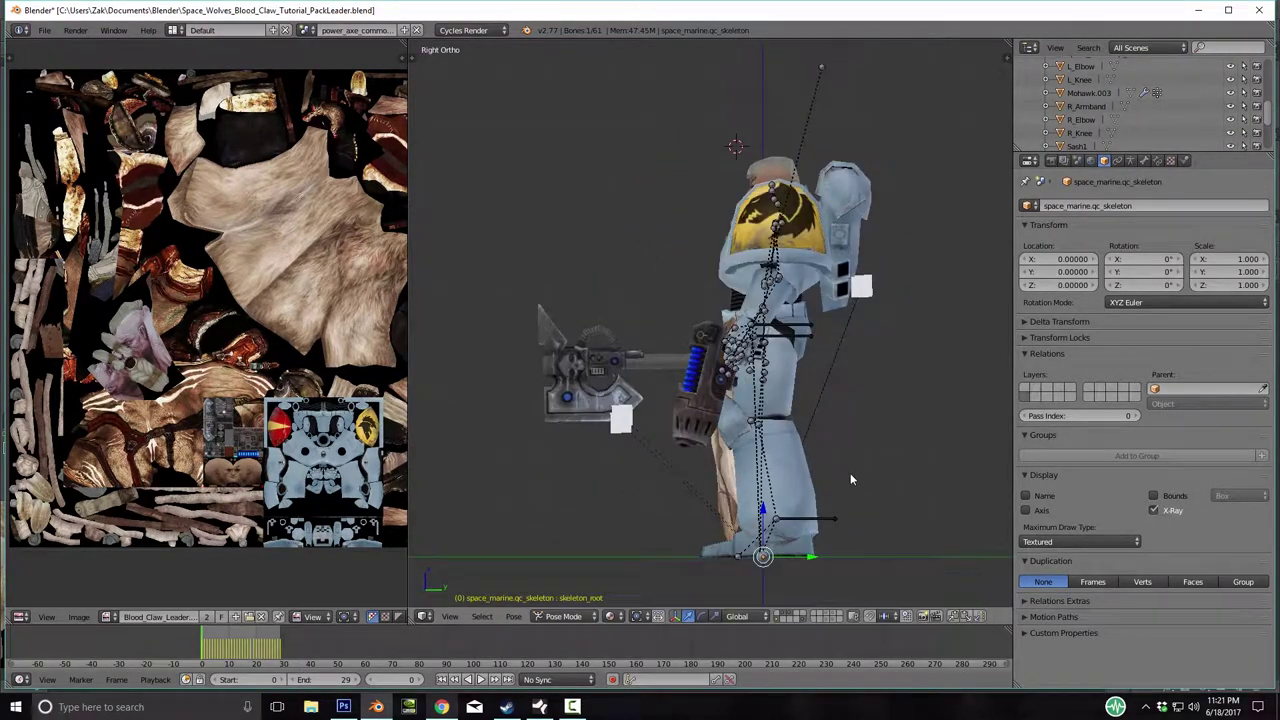
middle_click_drag(850, 473, 780, 420, "shift")
key("r")
type("x42")
key("Escape")
middle_click_drag(889, 497, 740, 490)
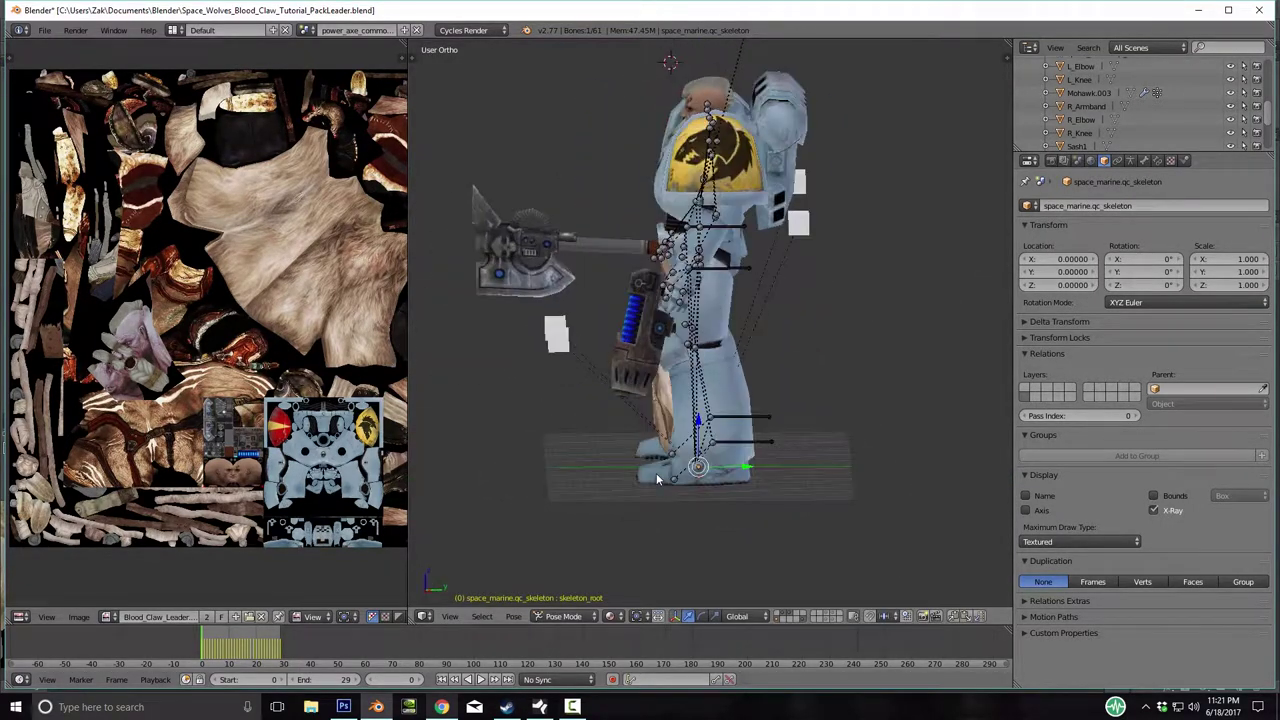
key("r")
key("x")
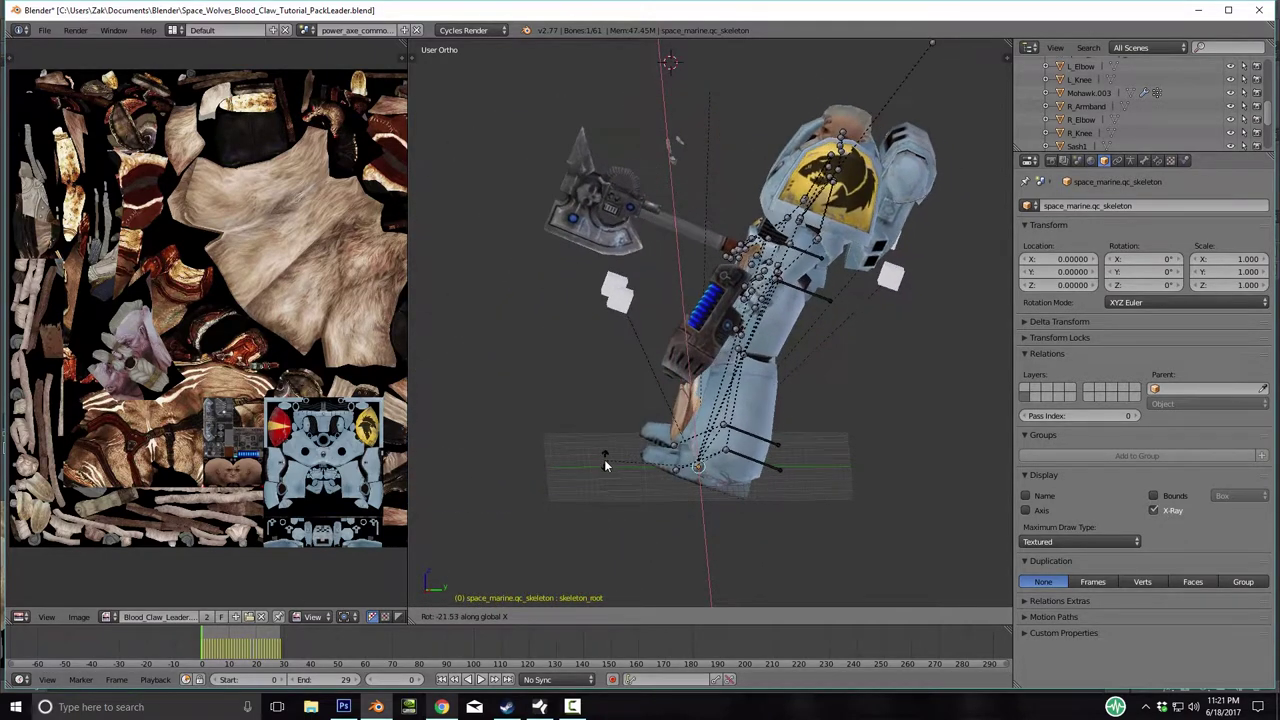
left_click(605, 455)
Step the R_Foot_IK bone outward, then move it further along the Y axis.
key("g")
key("y")
right_click(782, 520)
middle_click_drag(776, 522, 760, 490)
right_click(634, 452)
mouse_move(648, 452)
middle_mouse_down()
mouse_move(700, 470)
mouse_move(652, 474)
middle_mouse_up()
right_click(657, 461)
middle_click_drag(790, 520, 745, 468)
right_click(738, 458)
key("g")
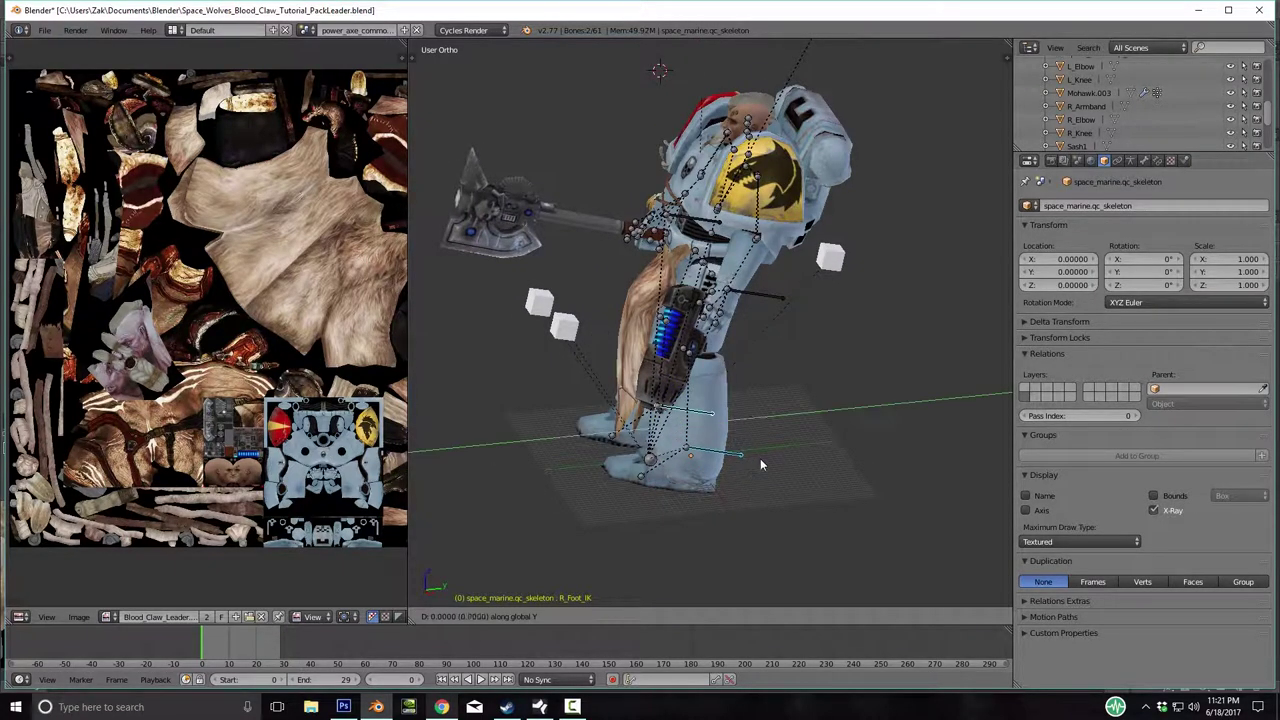
left_click(794, 449)
middle_click_drag(664, 488, 660, 455)
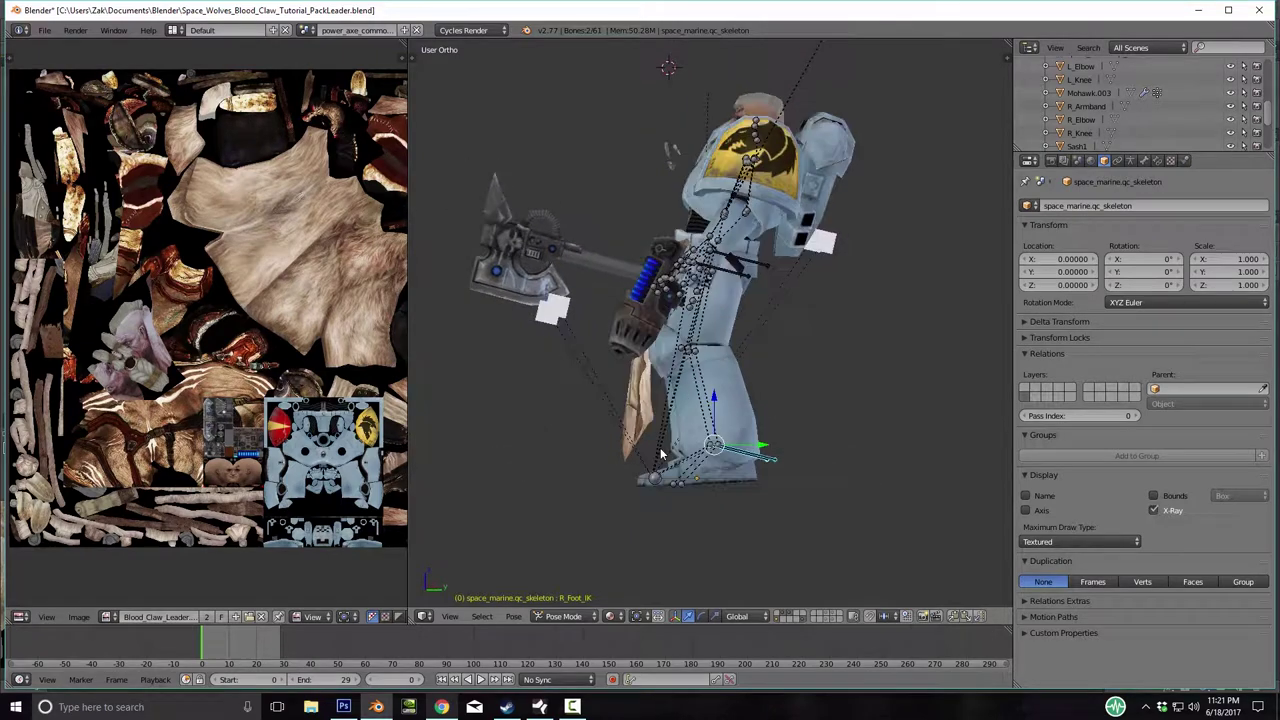
key("g")
key("y")
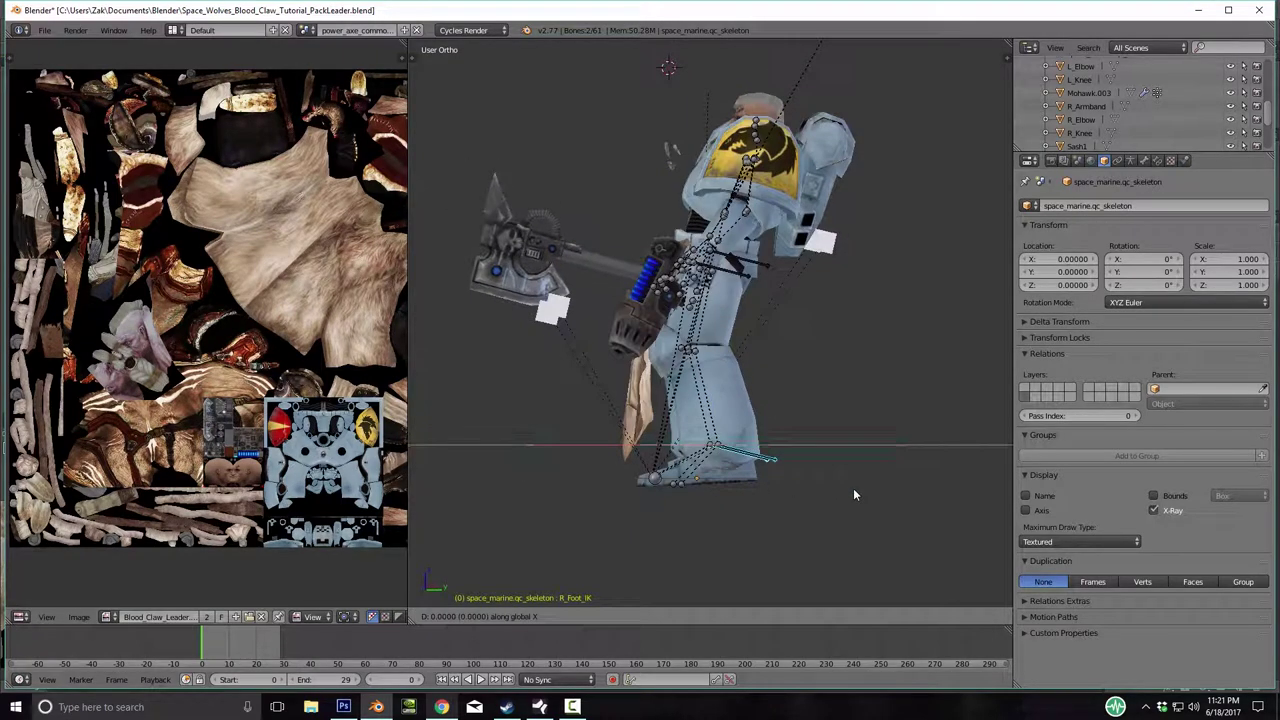
left_click(844, 494)
Tilt the spine1 bone around X, then return to Object Mode on the armour mesh.
middle_click_drag(844, 494, 774, 406)
right_click(695, 220)
key("r")
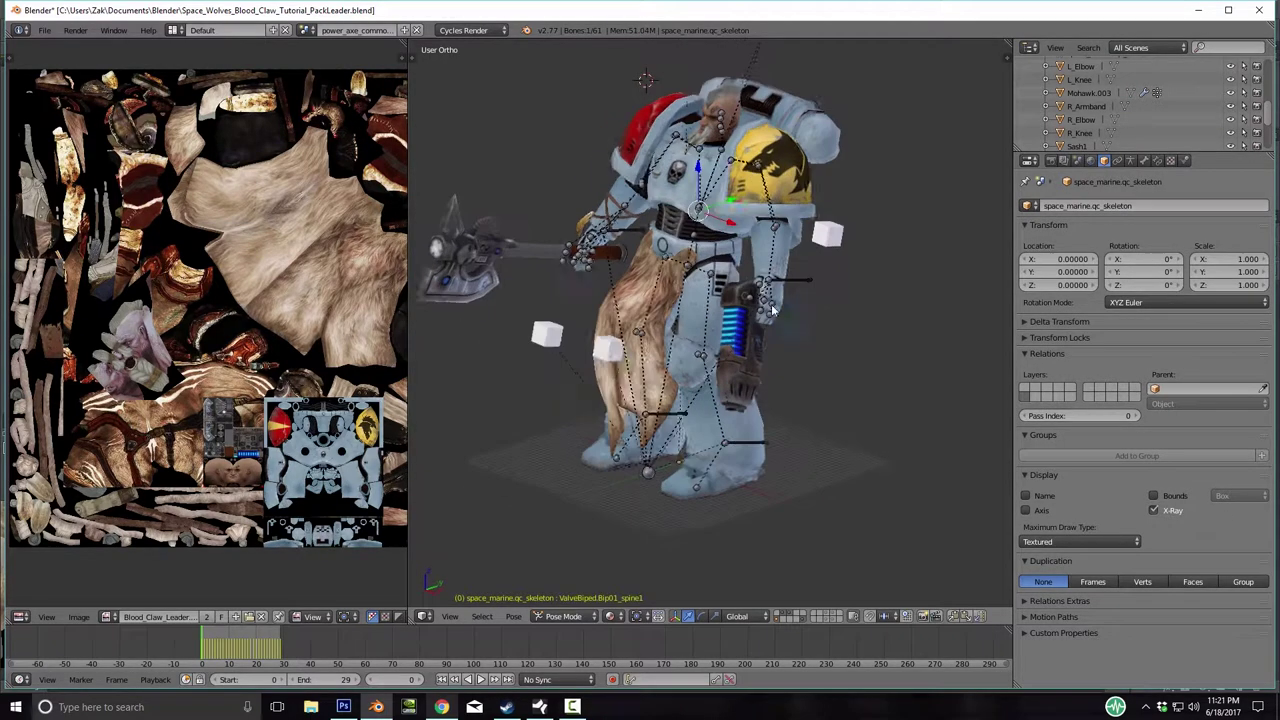
key("x")
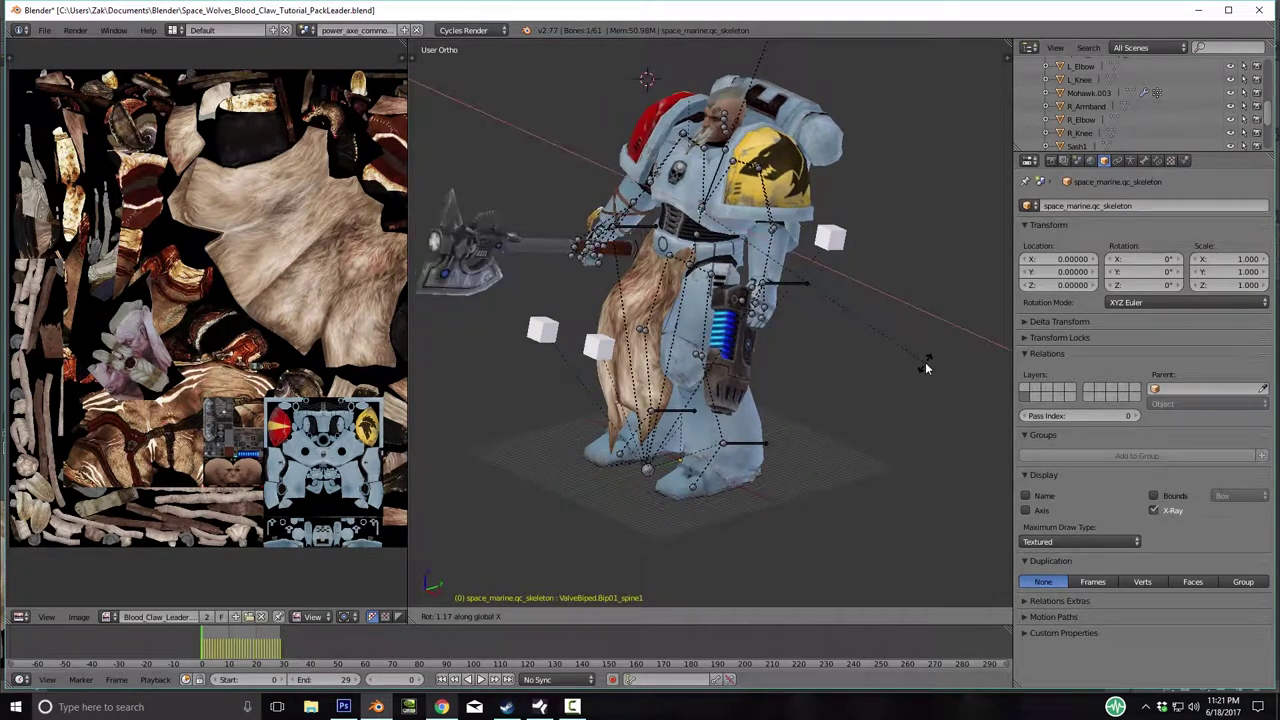
left_click(926, 293)
middle_click_drag(926, 293, 679, 355)
key("ctrl+Tab")
right_click(700, 357)
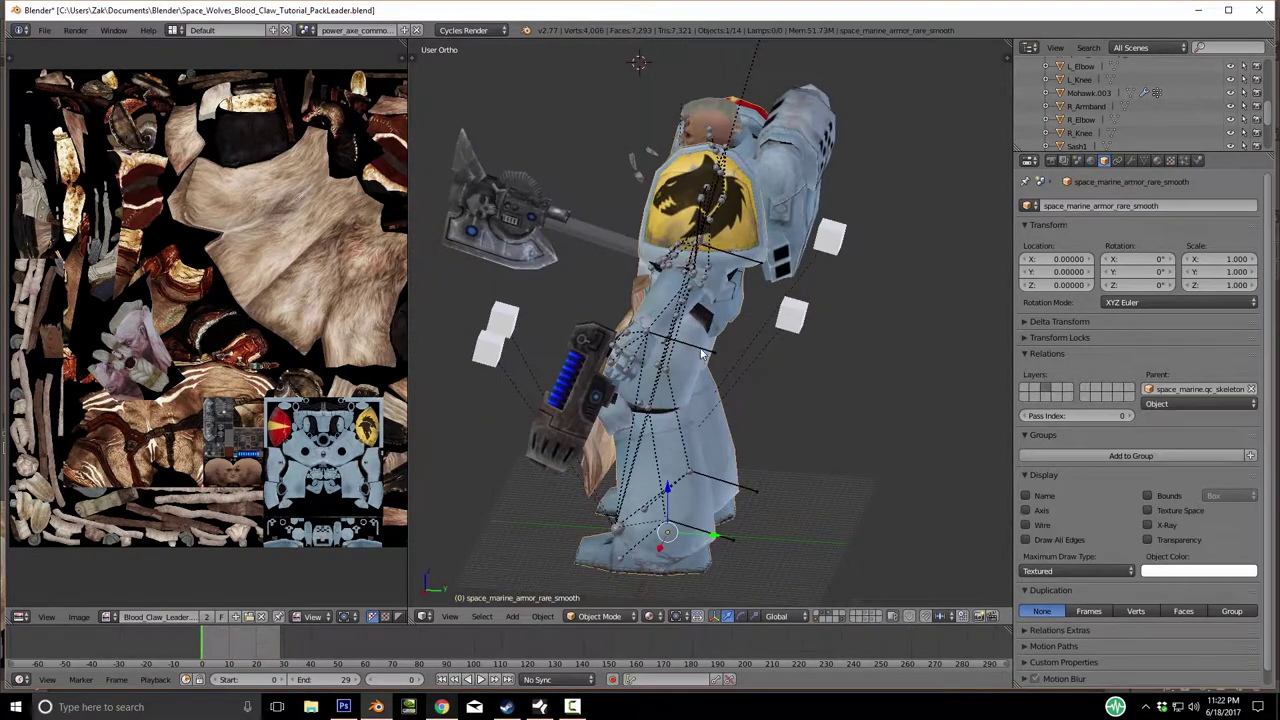
Enter Pose Mode on the skeleton and reposition the L_Hand_IK bone.
right_click(692, 348, "shift")
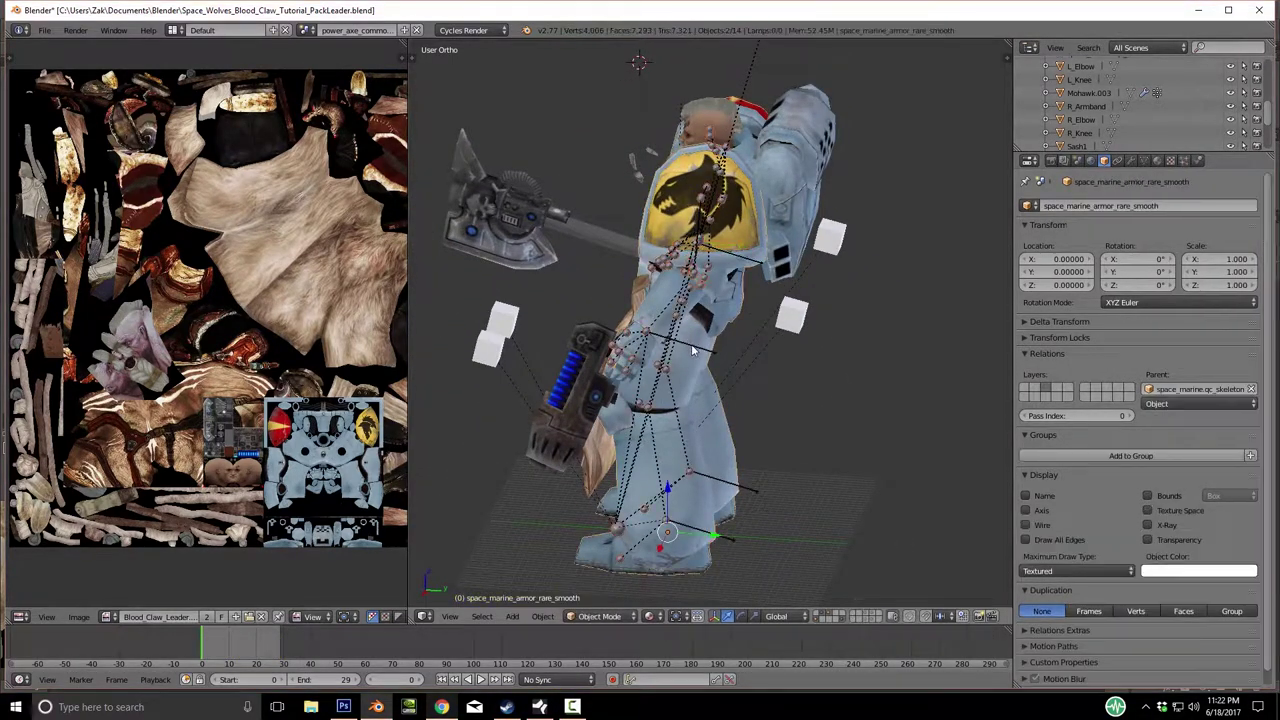
right_click(753, 270)
key("ctrl+Tab")
middle_click_drag(720, 408, 754, 403)
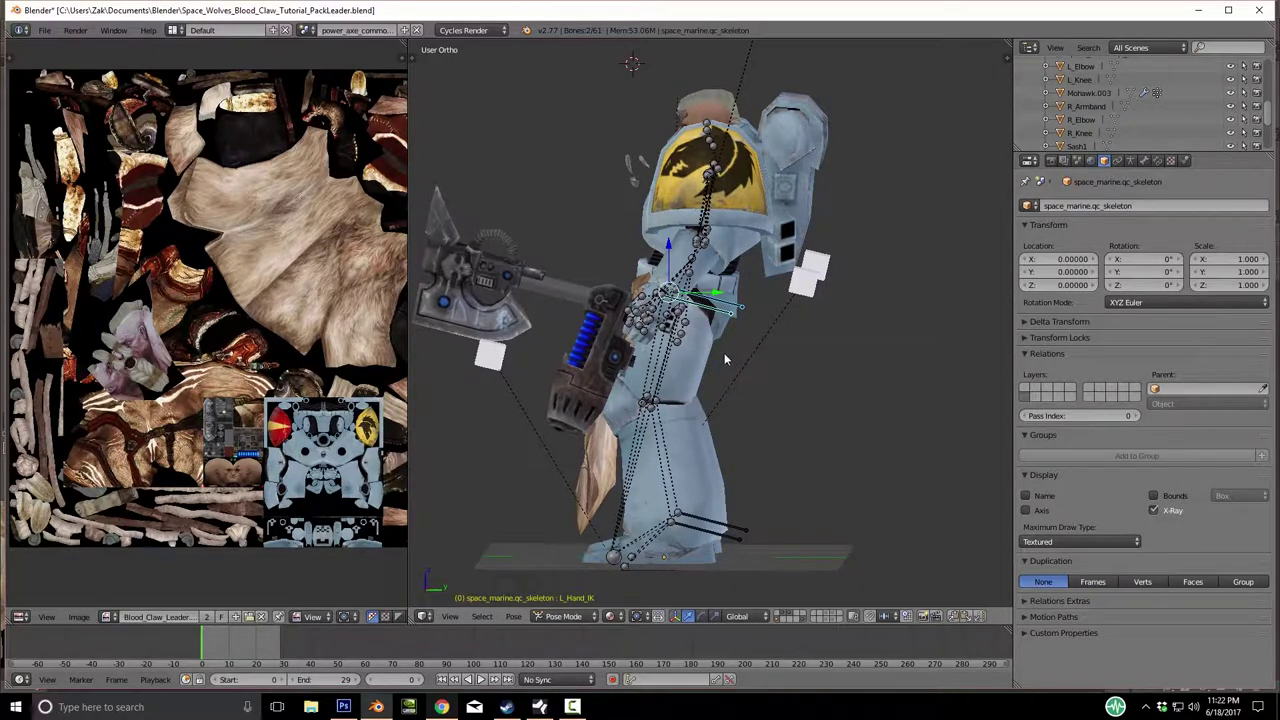
key("g")
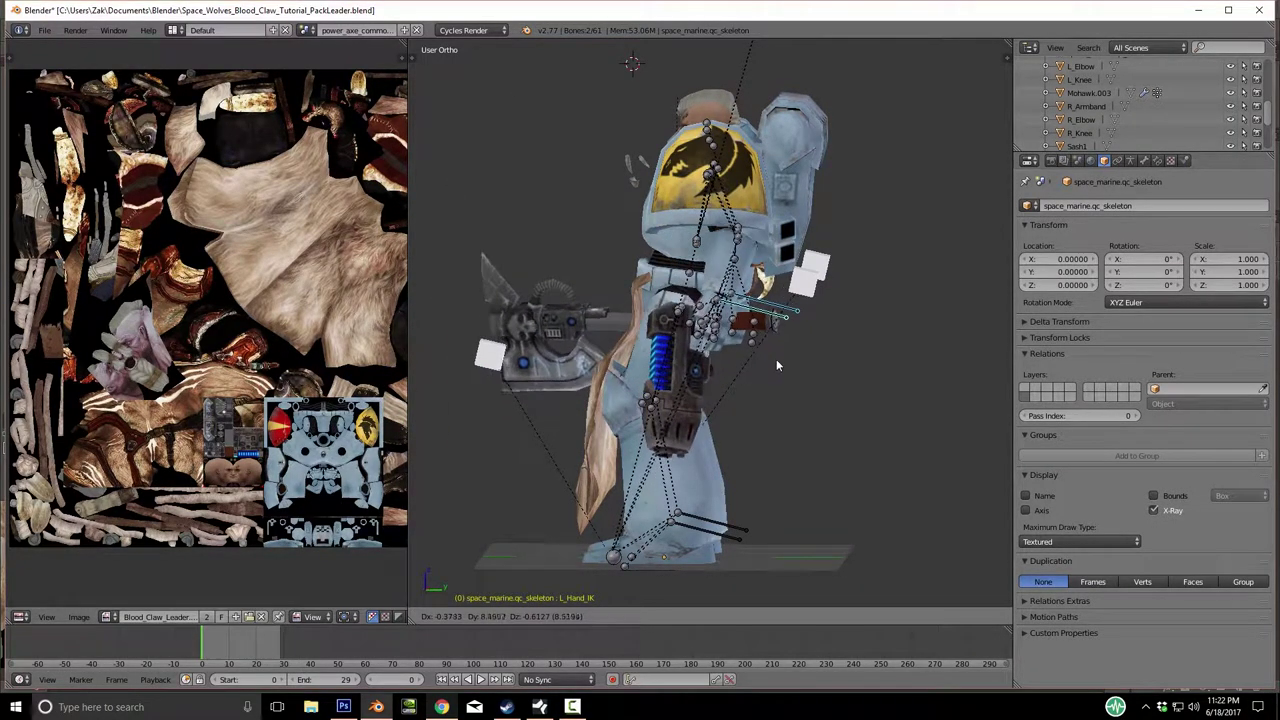
left_click(776, 359)
Move R_Foot_IK along Y, shift L_Foot_IK slightly, and raise the right leg bones.
middle_click_drag(776, 359, 738, 637)
key("g")
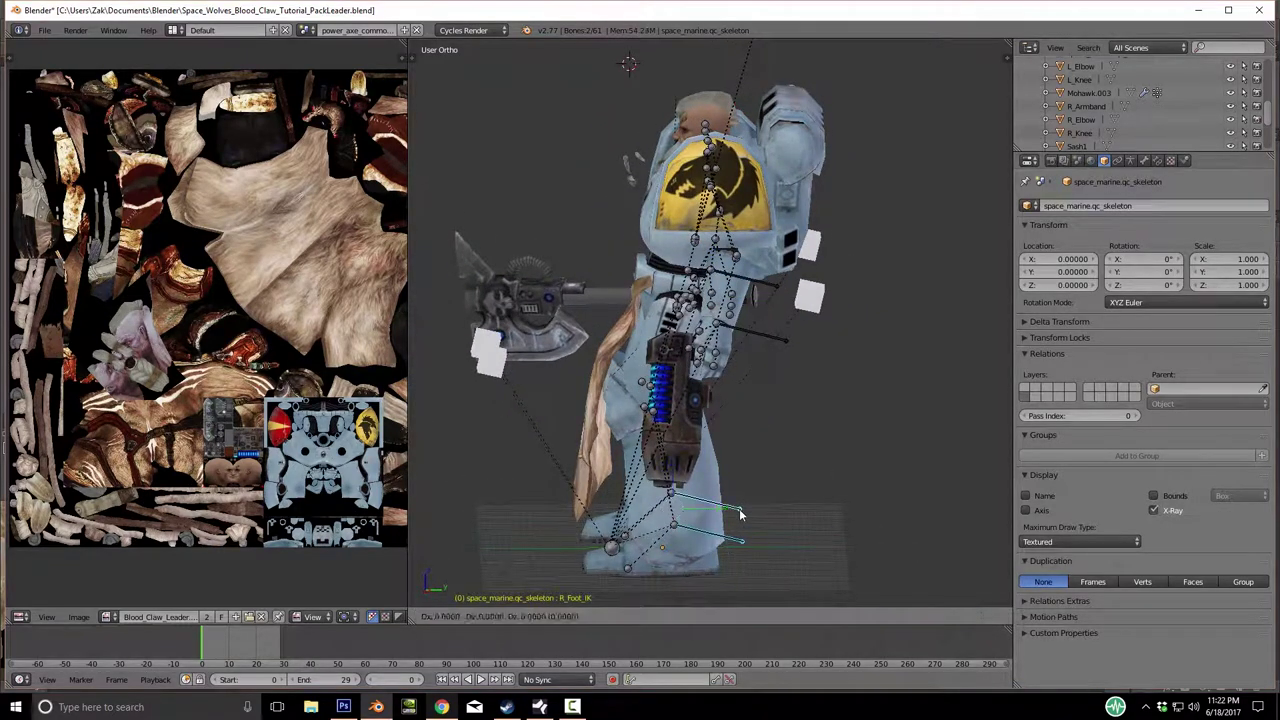
key("y")
left_click(659, 555)
middle_click_drag(659, 555, 773, 530)
key("g")
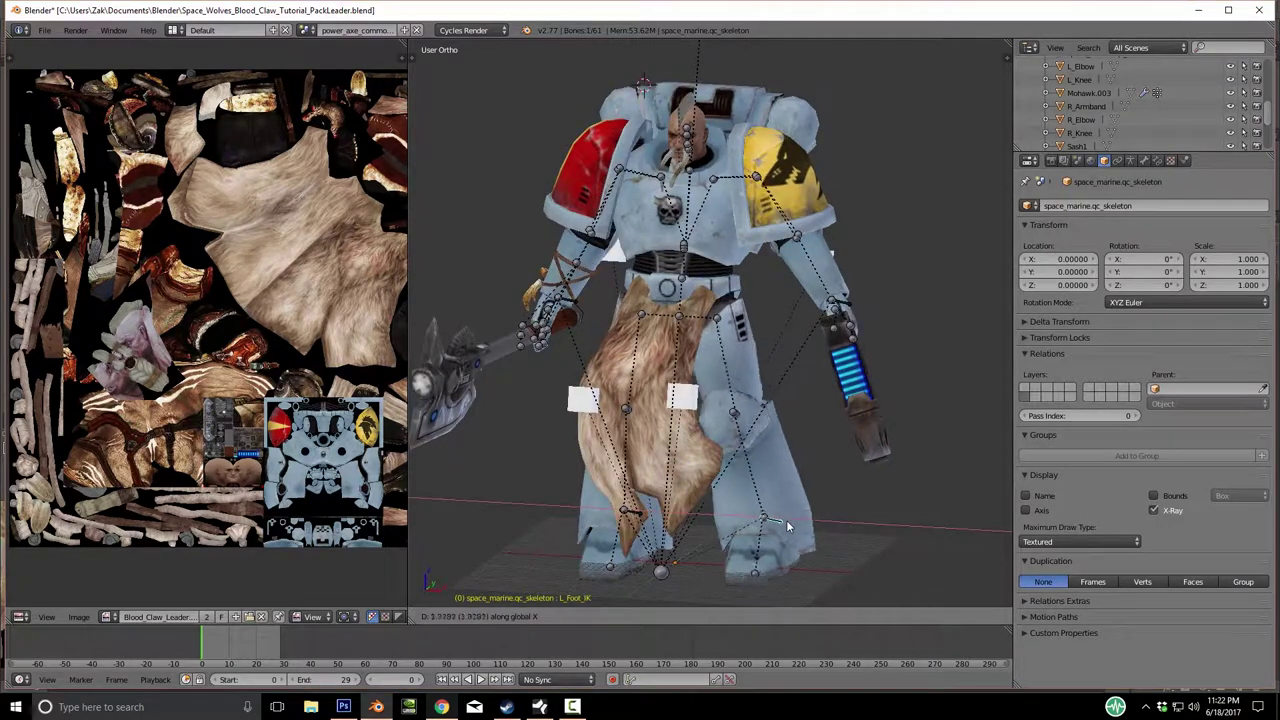
left_click(781, 535)
key("g")
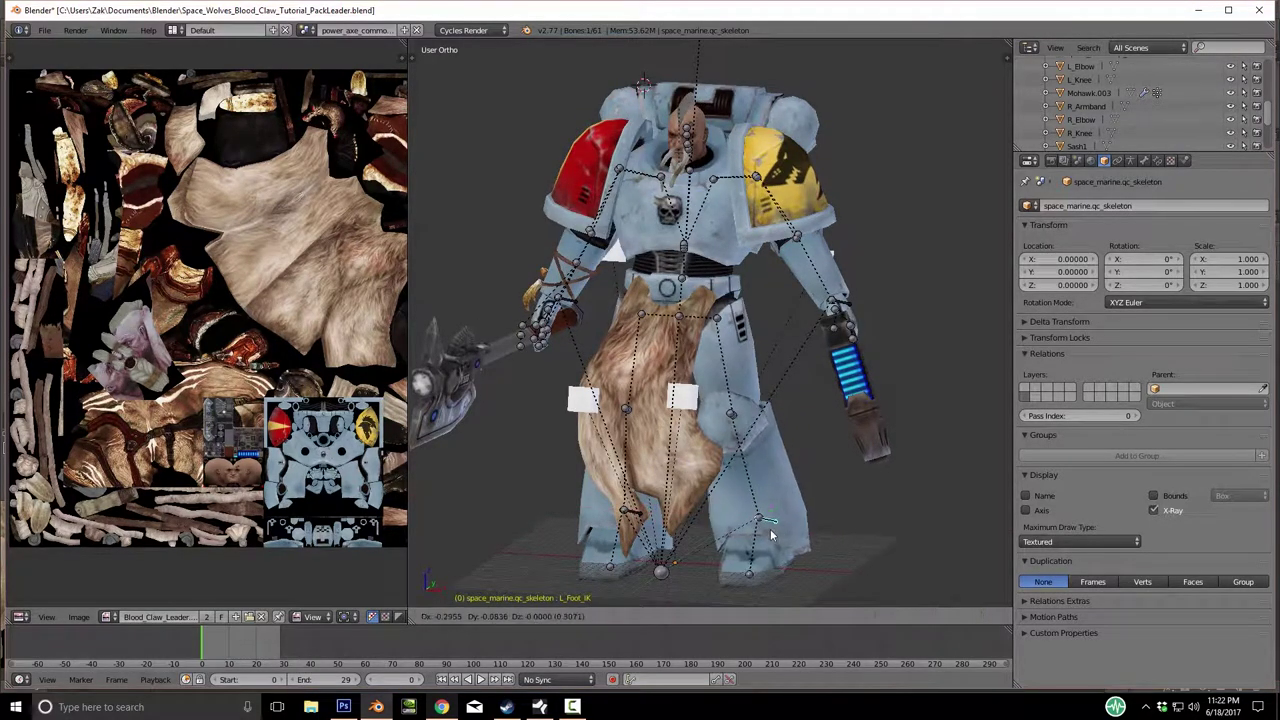
right_click(655, 511)
key("g")
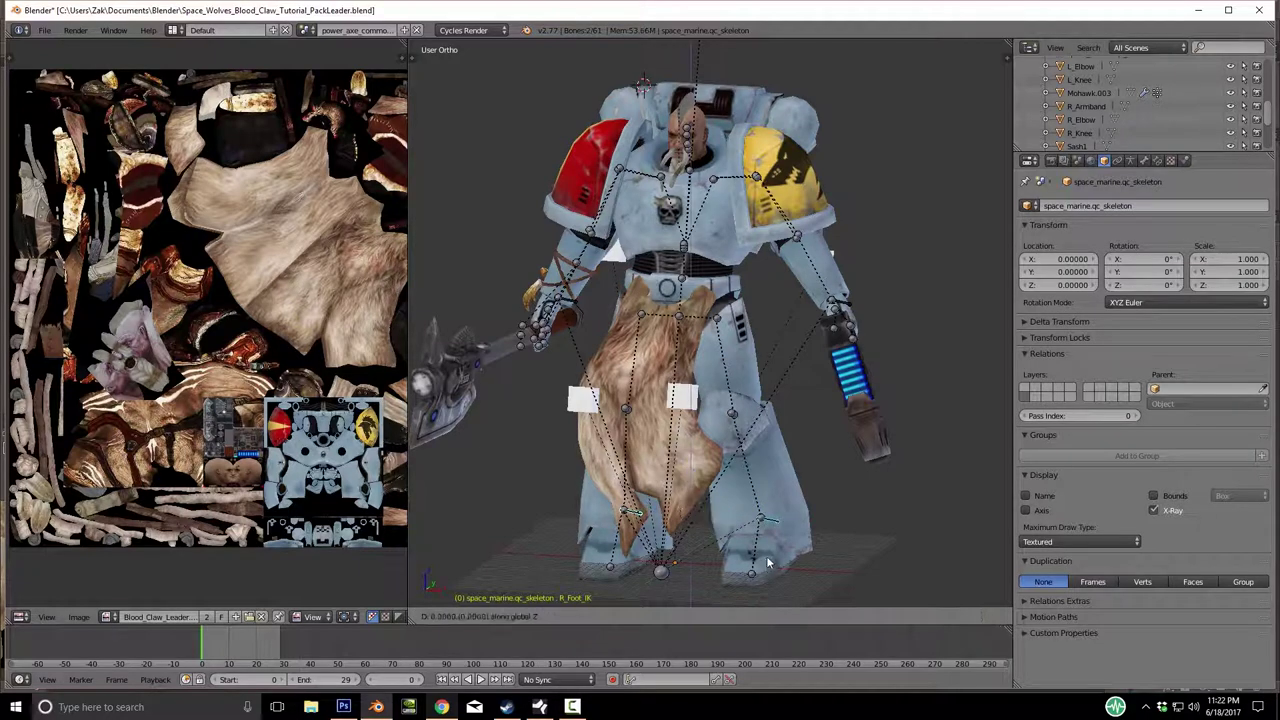
left_click(768, 552)
Try moving the foot IK bones along global Y and X, cancelling each attempt.
right_click(768, 512)
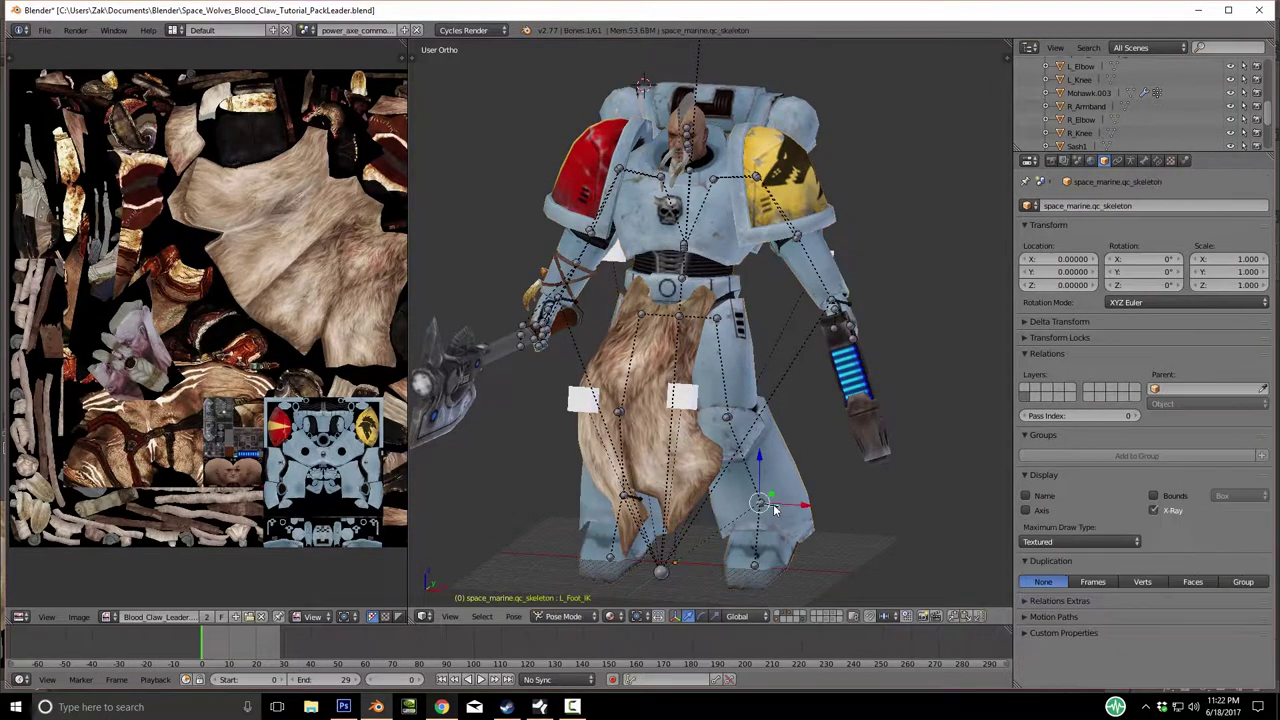
scroll(846, 538, "up", 1)
middle_click_drag(846, 538, 690, 550)
key("g")
key("y")
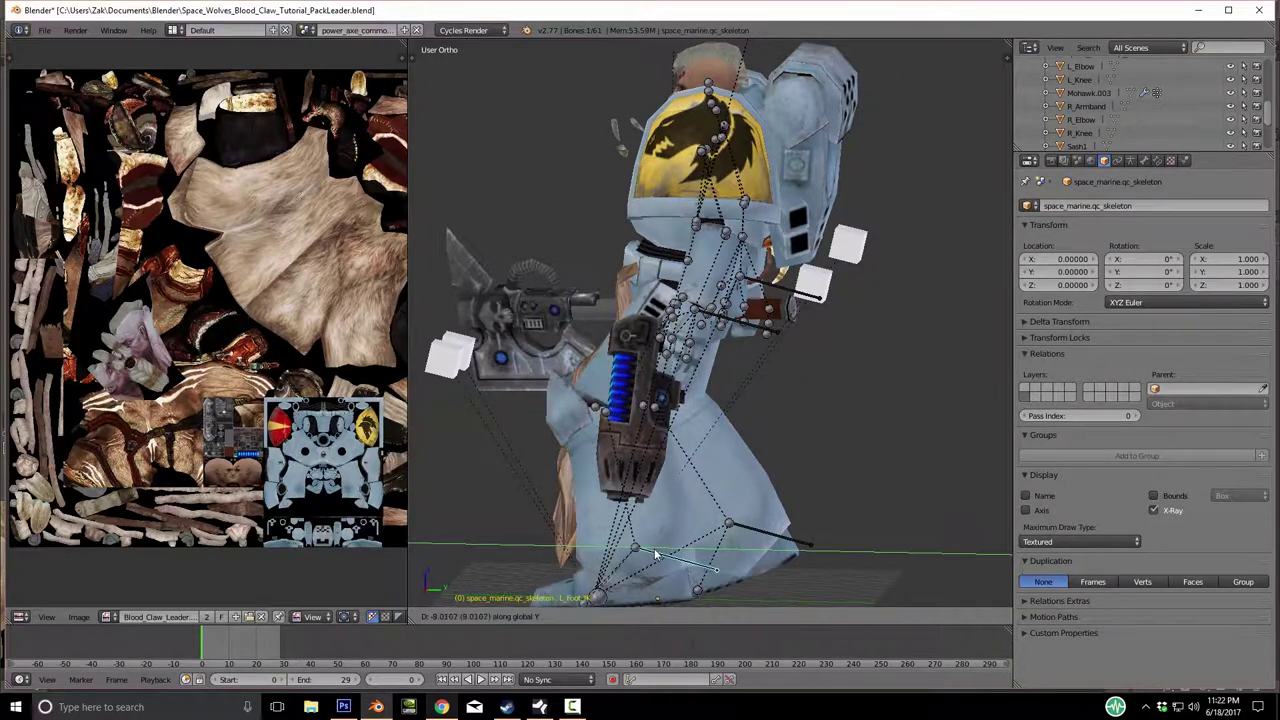
right_click(690, 548)
middle_click_drag(690, 548, 652, 525)
key("g")
right_click(704, 520)
right_click(727, 533)
key("g")
key("x")
right_click(725, 535)
Move the R_Knee target in Object Mode, then slide R_Foot_IK along Y in Pose Mode.
key("ctrl+Tab")
right_click(656, 393)
key("g")
key("Return")
middle_click_drag(801, 485, 660, 484)
right_click(681, 506)
key("ctrl+Tab")
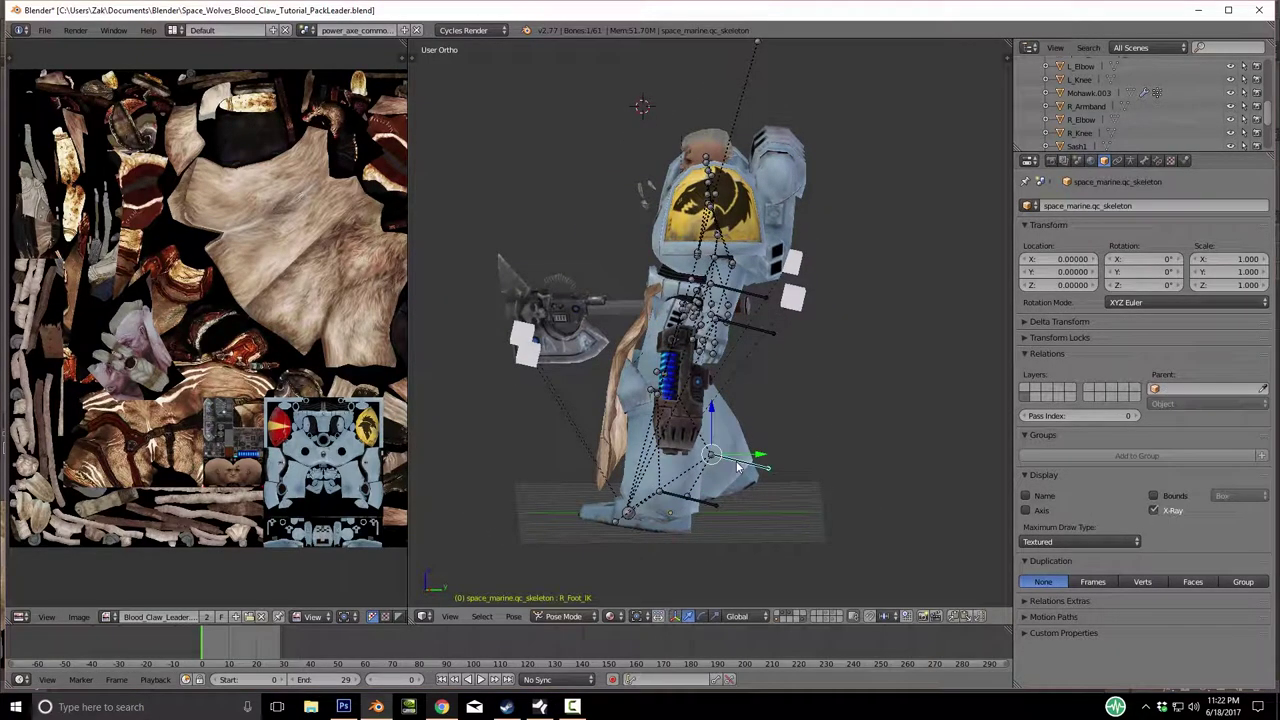
key("g")
key("y")
left_click(720, 483)
Rotate the Bip01_spine3 bone to twist the torso and lower the axe.
middle_click_drag(720, 483, 768, 405)
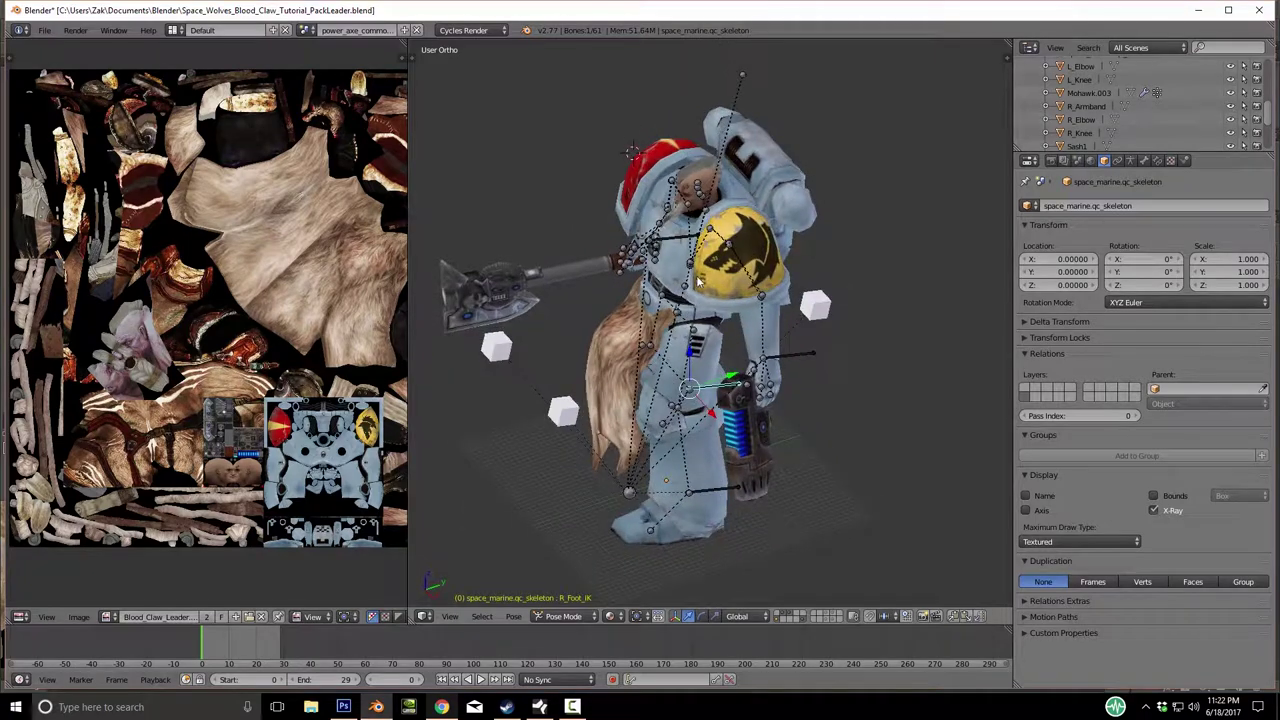
key("r")
key("x")
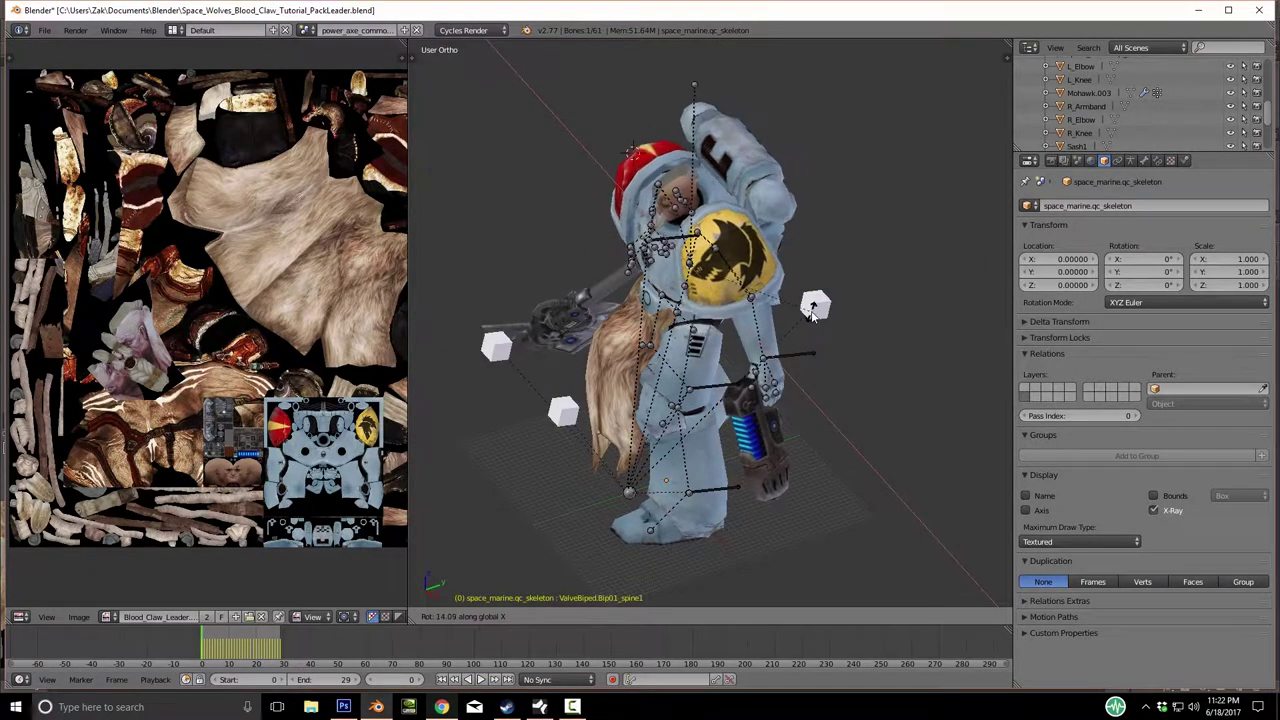
right_click(808, 341)
scroll(748, 379, "up", 1)
right_click(720, 333)
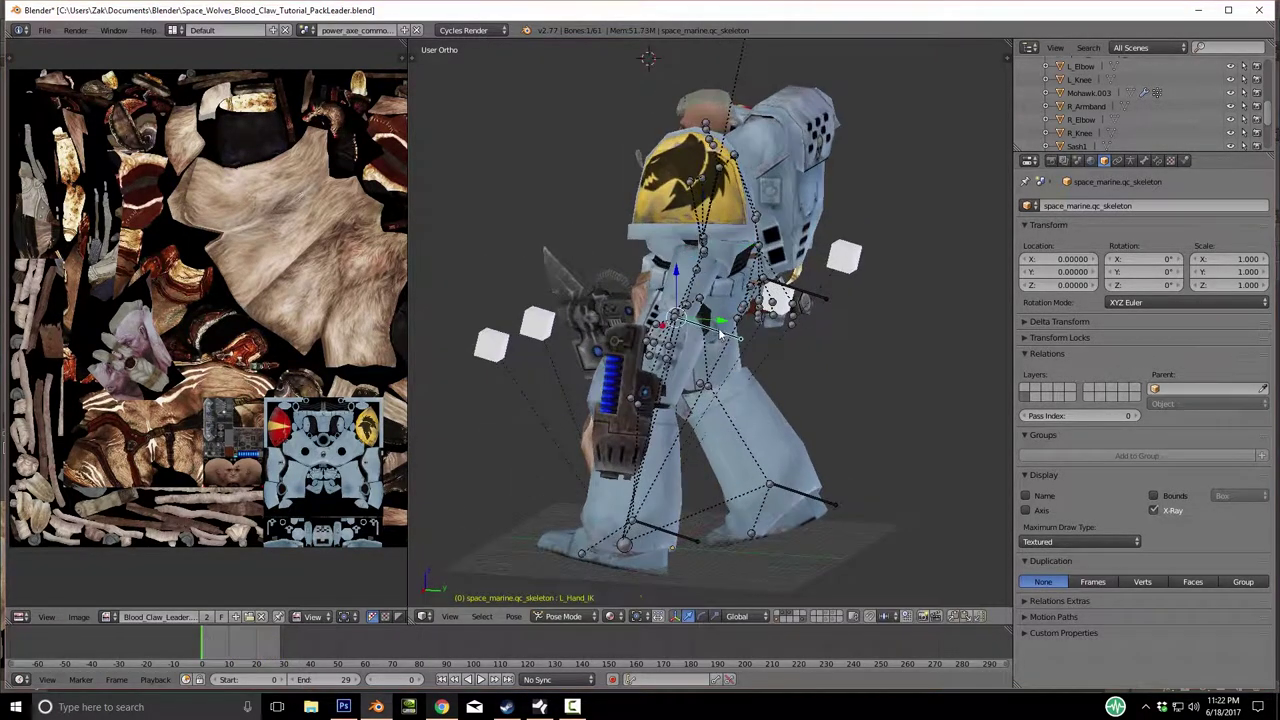
middle_click_drag(702, 403, 683, 243)
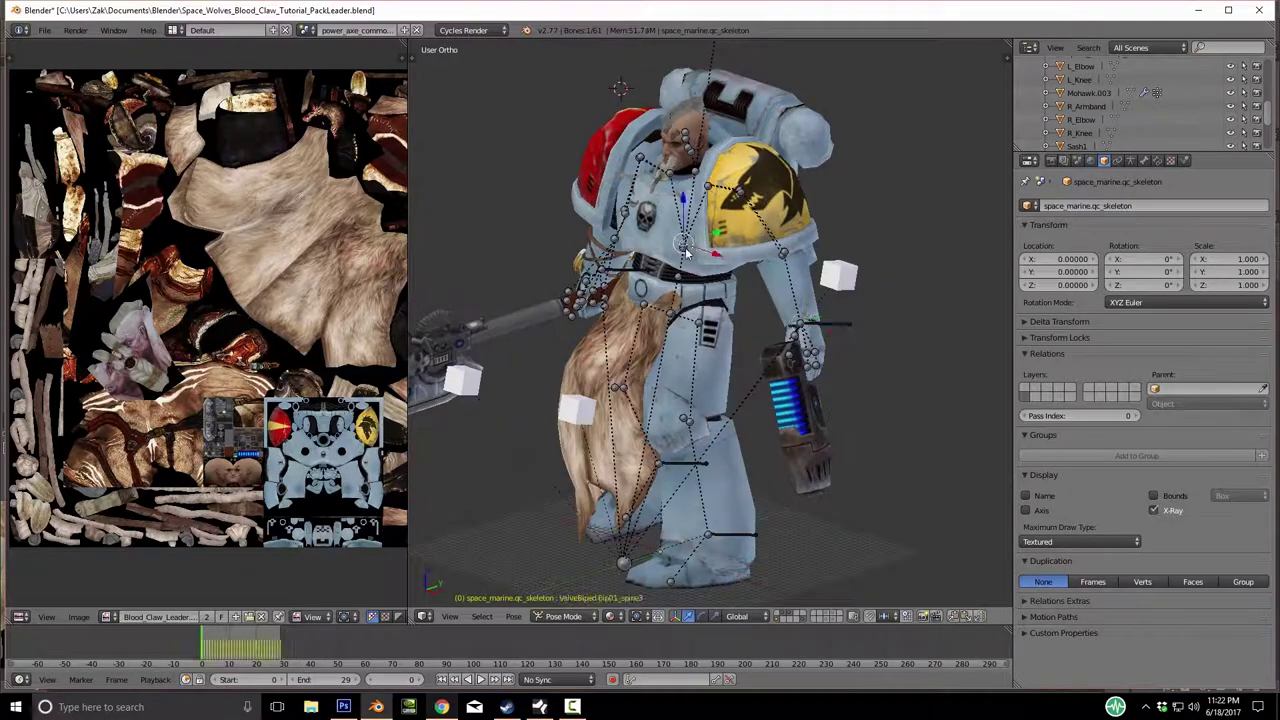
right_click(684, 247)
key("r")
left_click(856, 337)
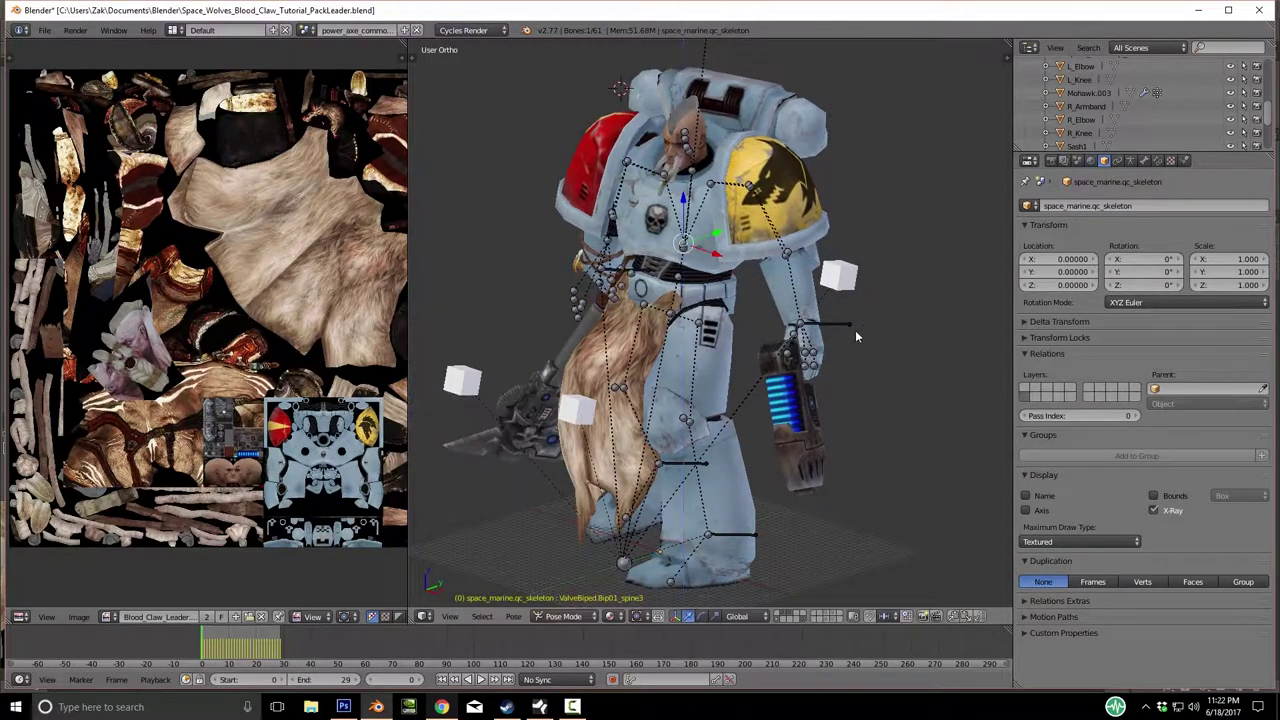
Reposition the L_Hand_IK bone to follow the twisted torso.
right_click(848, 324)
middle_click_drag(848, 324, 664, 368)
key("g")
left_click(810, 388)
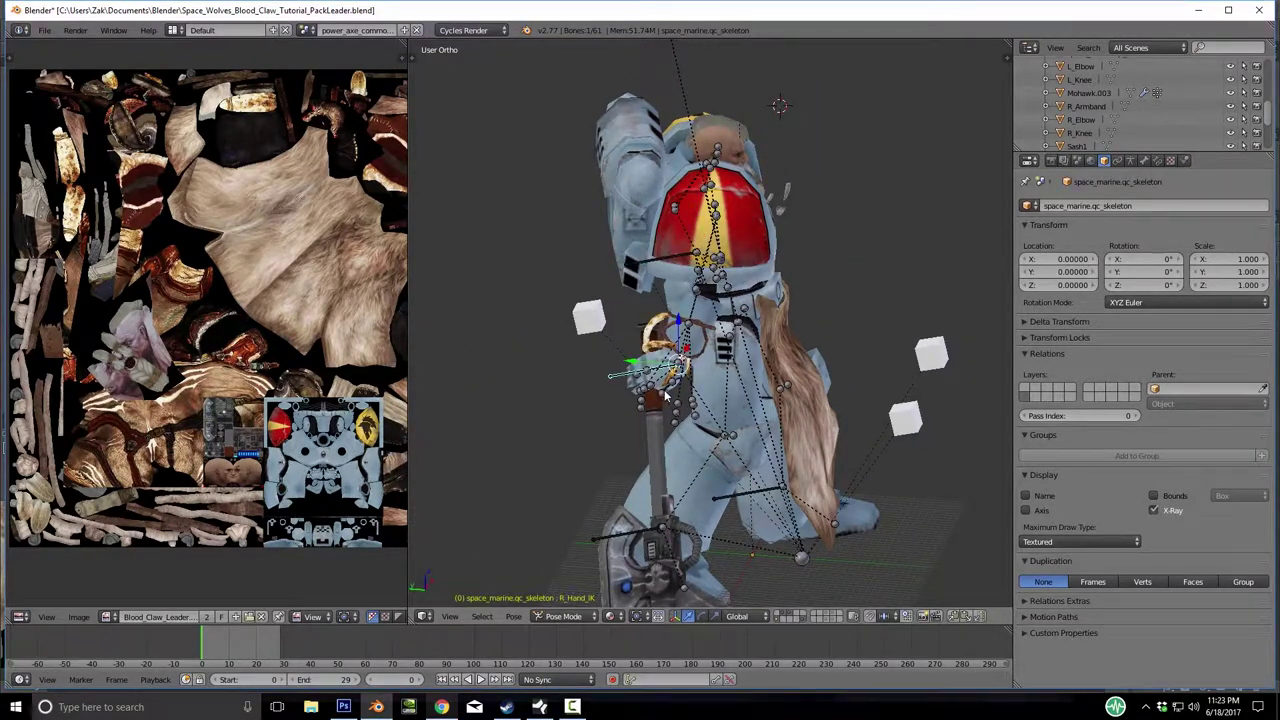
Move the R_Hand_IK bone up to raise the axe.
key("g")
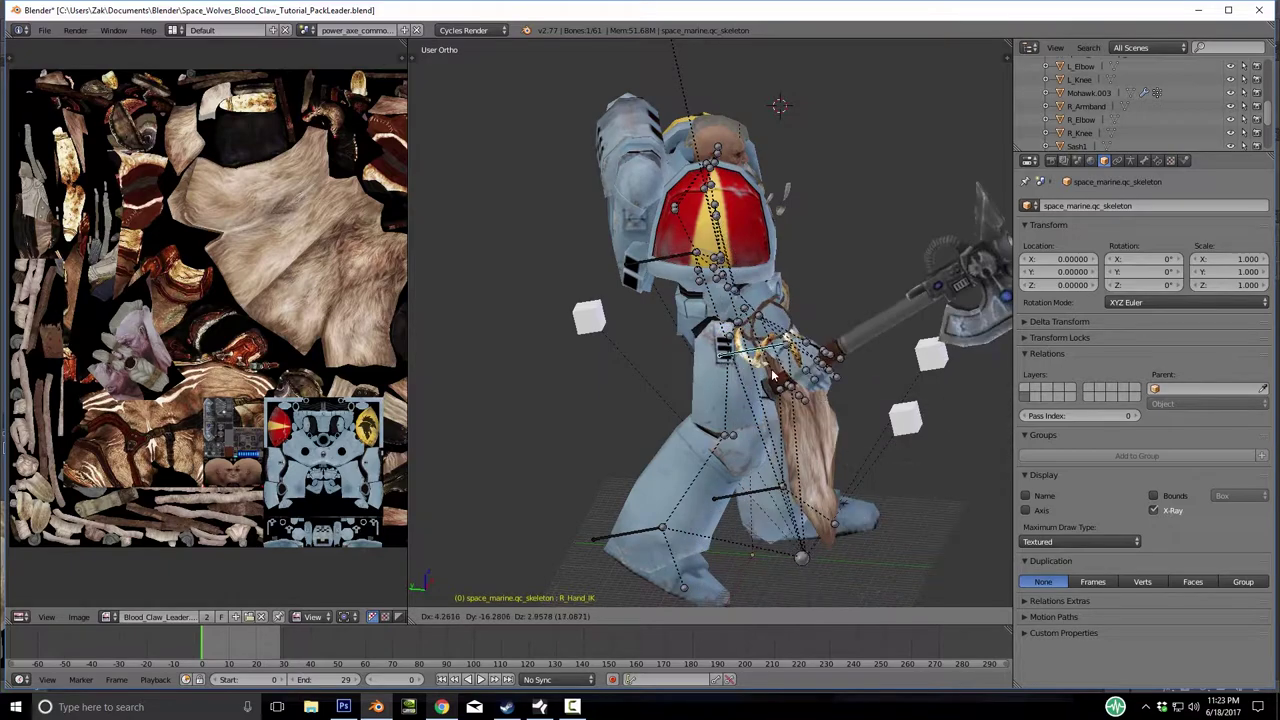
left_click(780, 355)
middle_click_drag(780, 355, 662, 240)
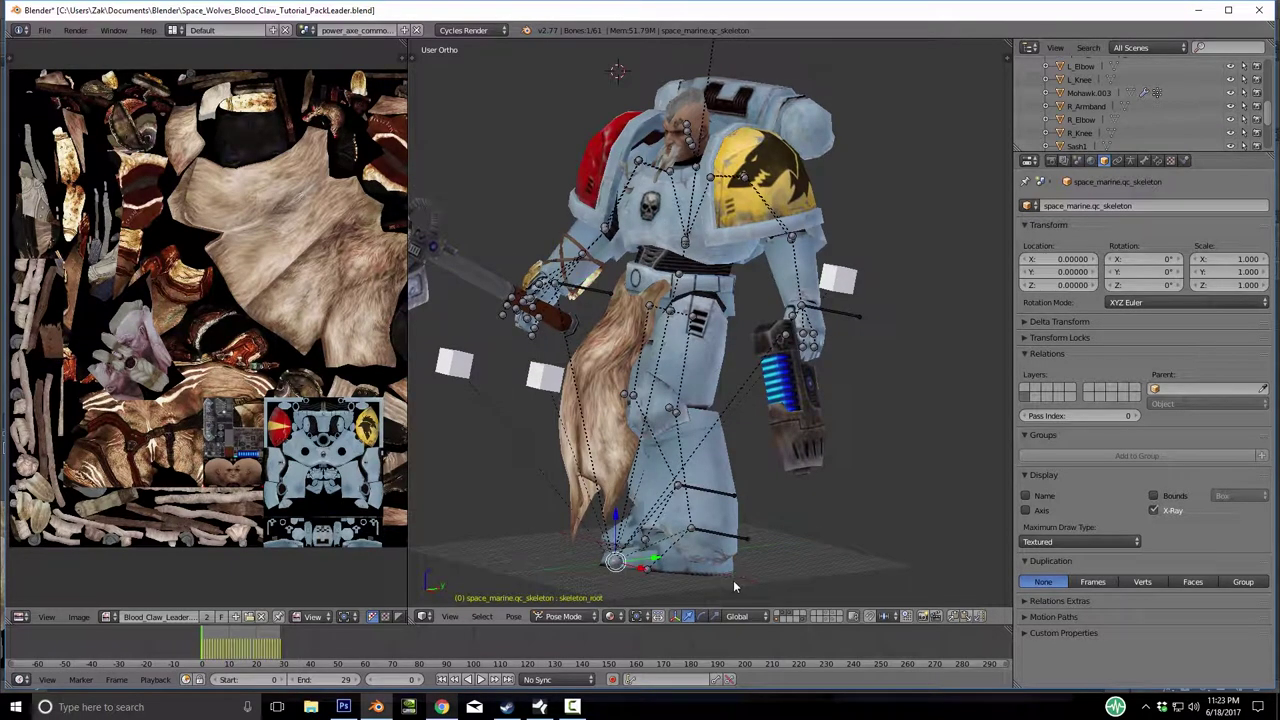
middle_click_drag(731, 583, 727, 498)
scroll(725, 520, "down", 3)
Rotate the Bip01_L_foot bone about −24° around its local Y axis.
key("r")
key("x")
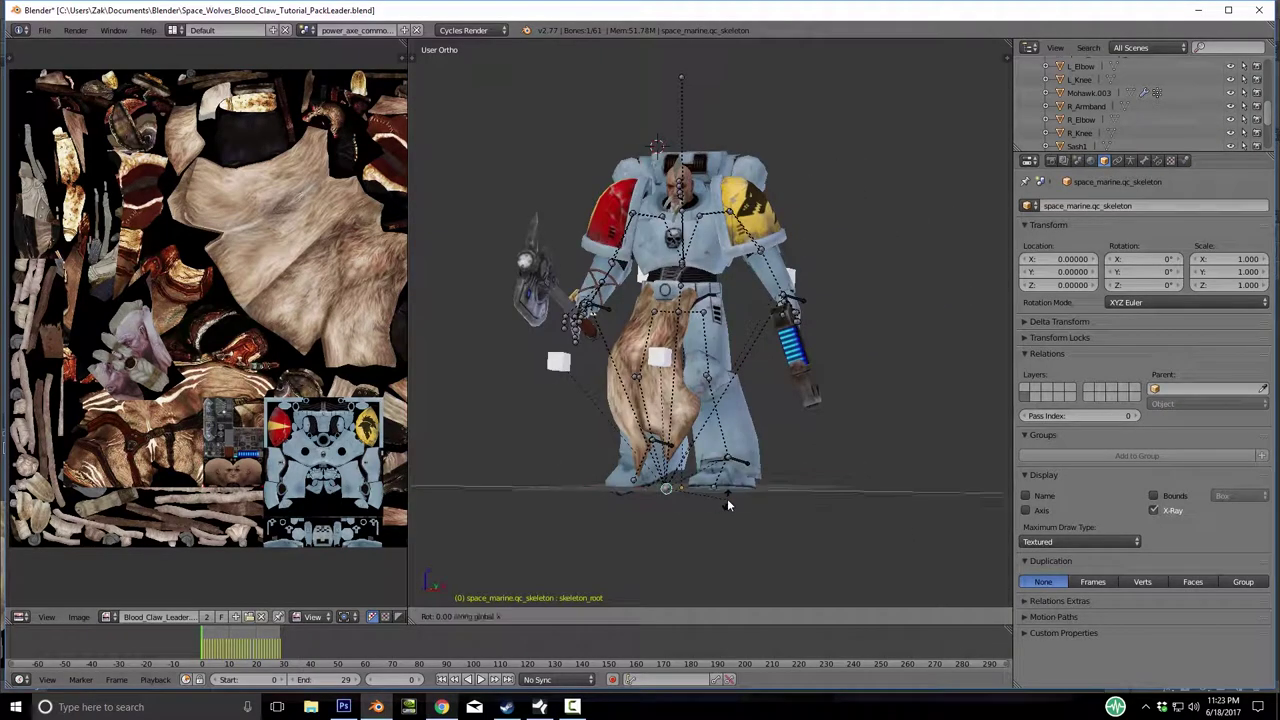
key("Escape")
middle_click_drag(784, 466, 661, 450)
scroll(650, 515, "up", 3)
key("r")
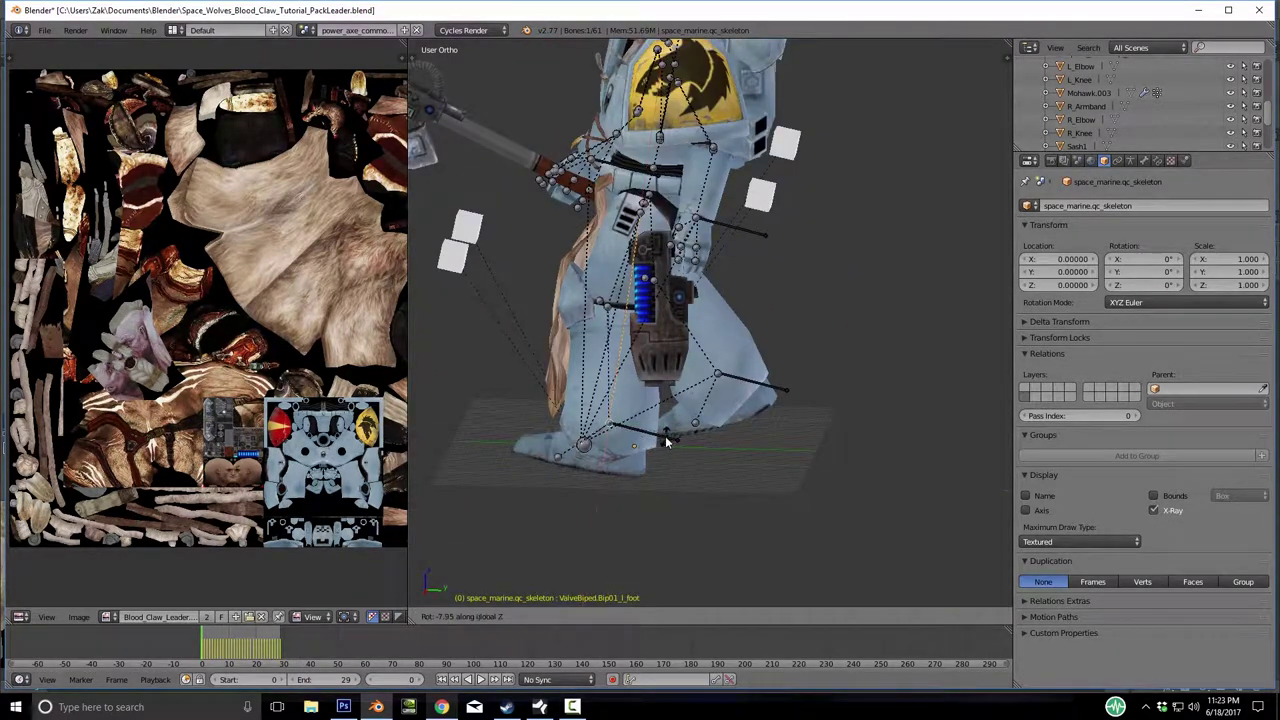
key("y")
key("y")
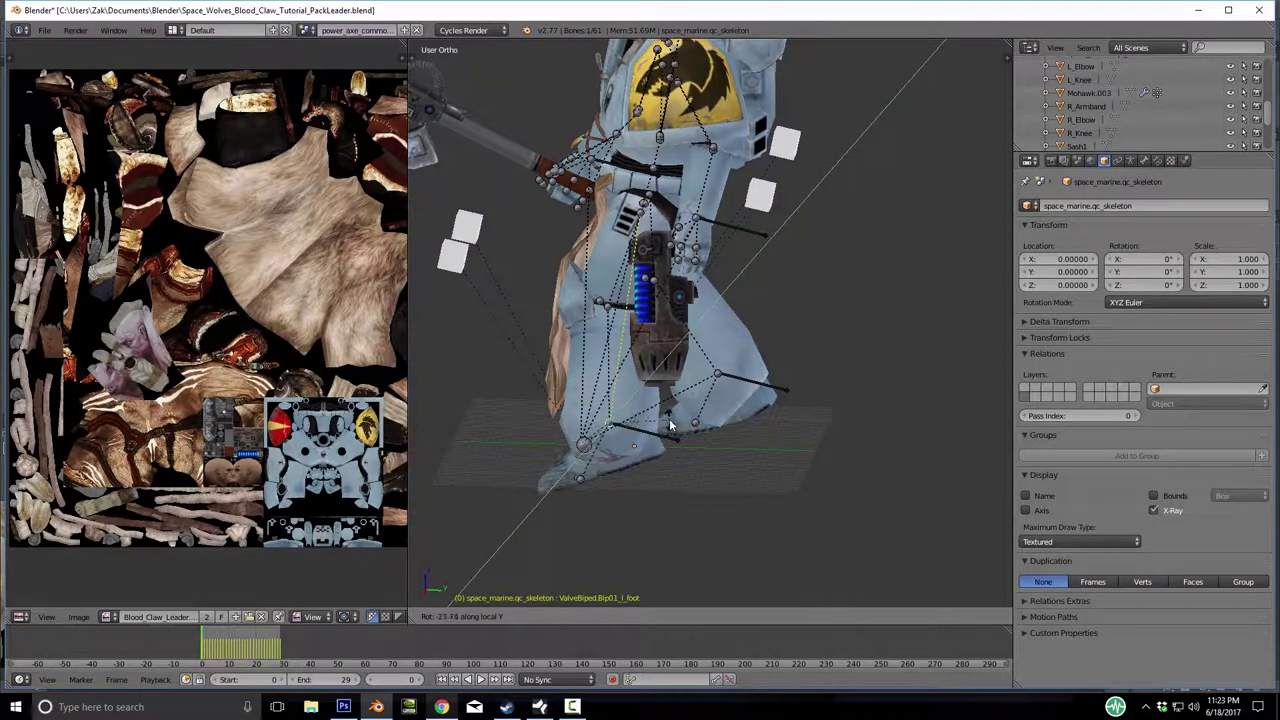
left_click(670, 452)
key("KP_1")
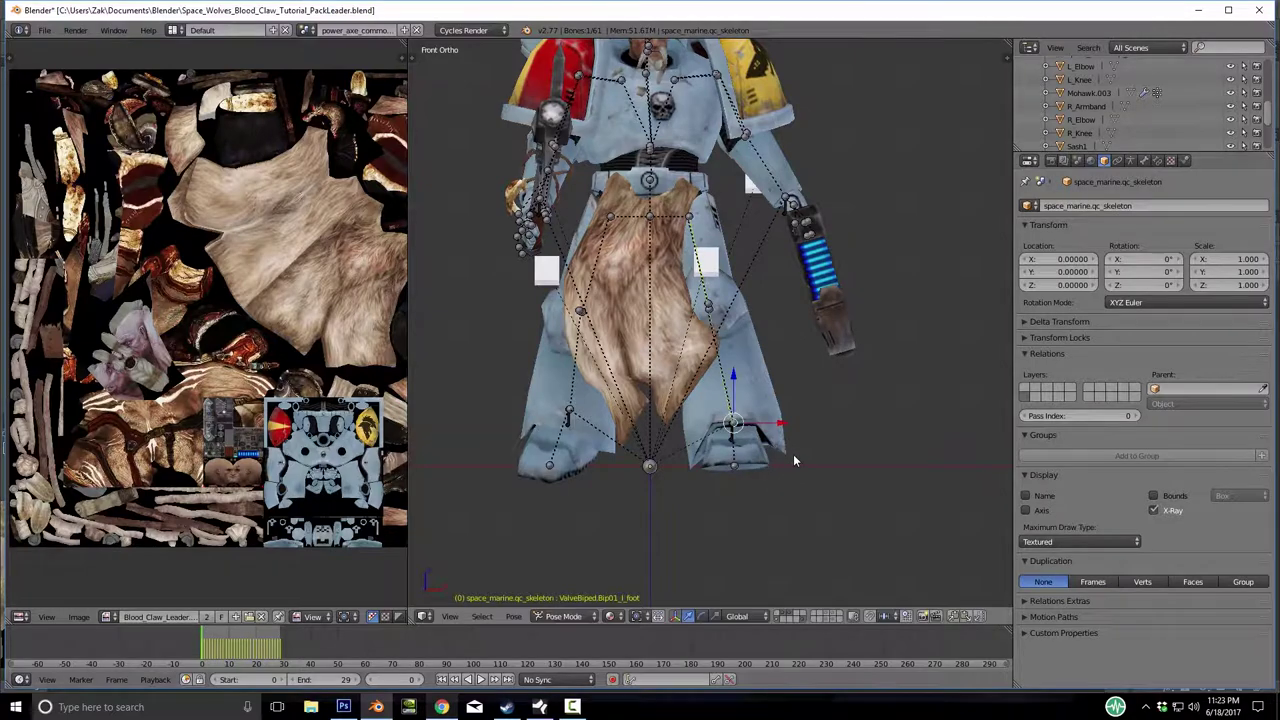
Rotate the l_foot bone into the combat stance, checking it from the front view.
key("KP_3")
key("KP_1")
key("r")
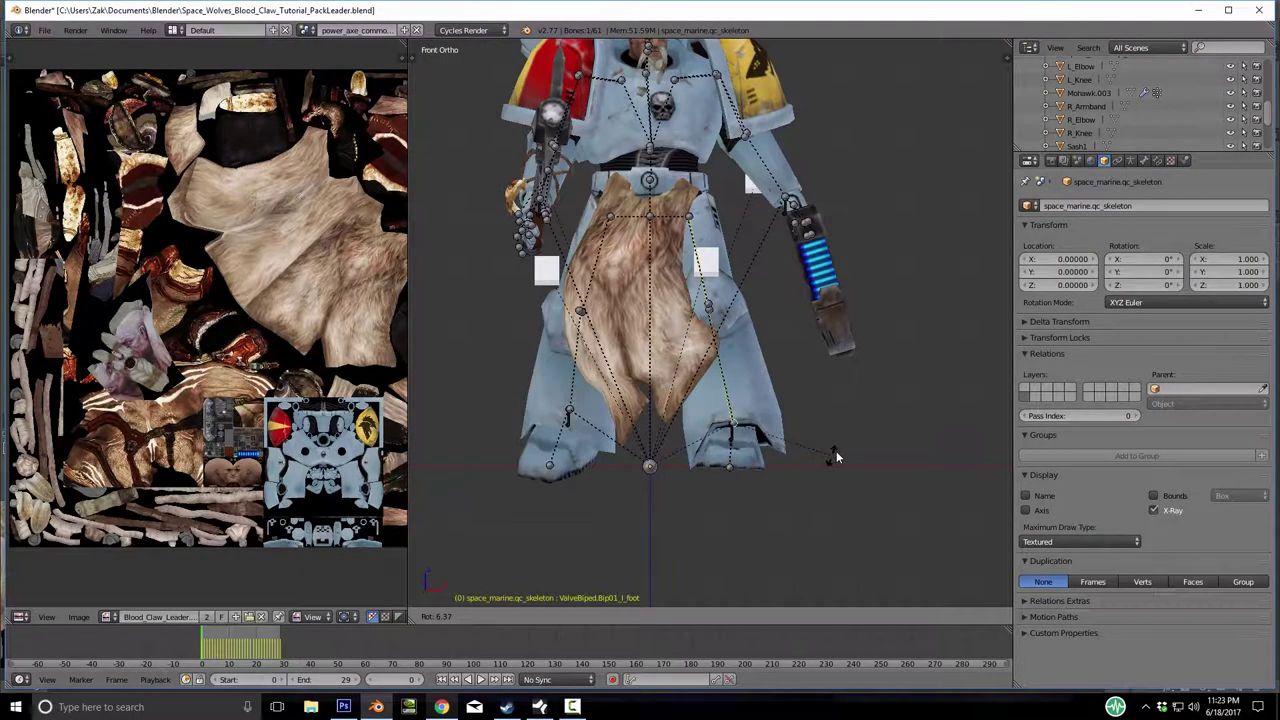
middle_click_drag(833, 451, 751, 547)
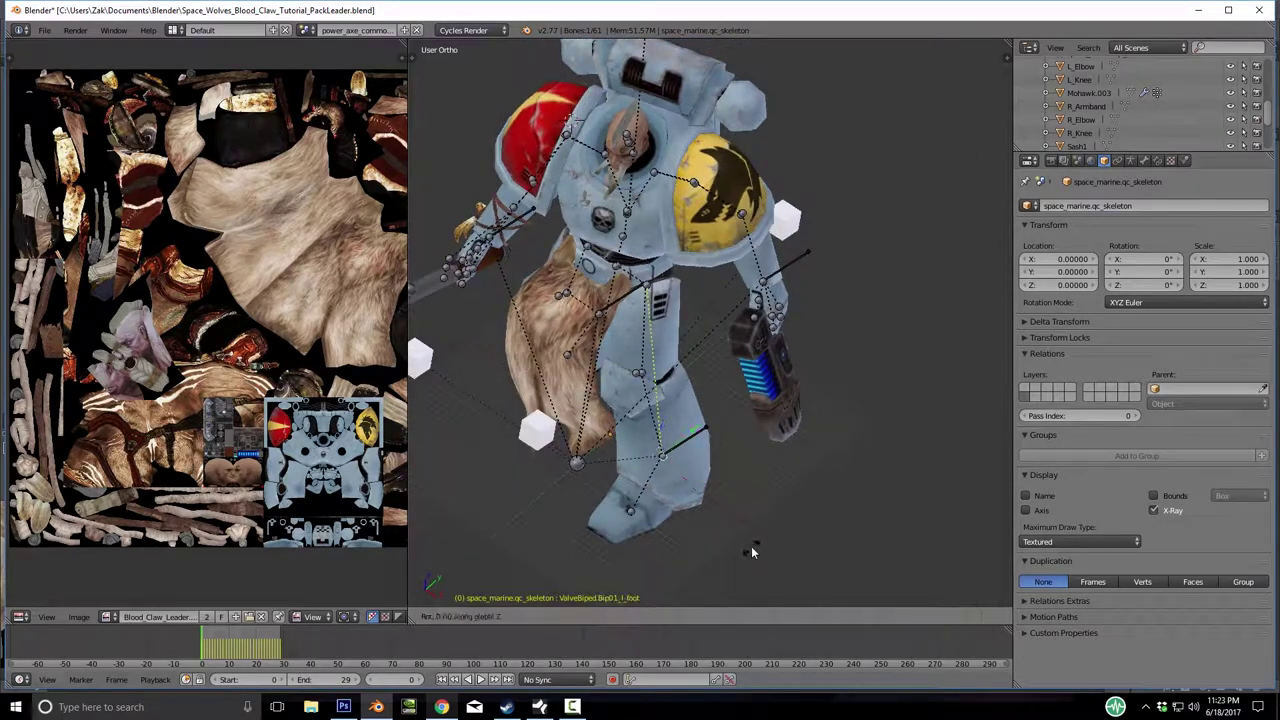
left_click(764, 518)
Refine the l_foot rotation as seen from the bottom view.
key("KP_1")
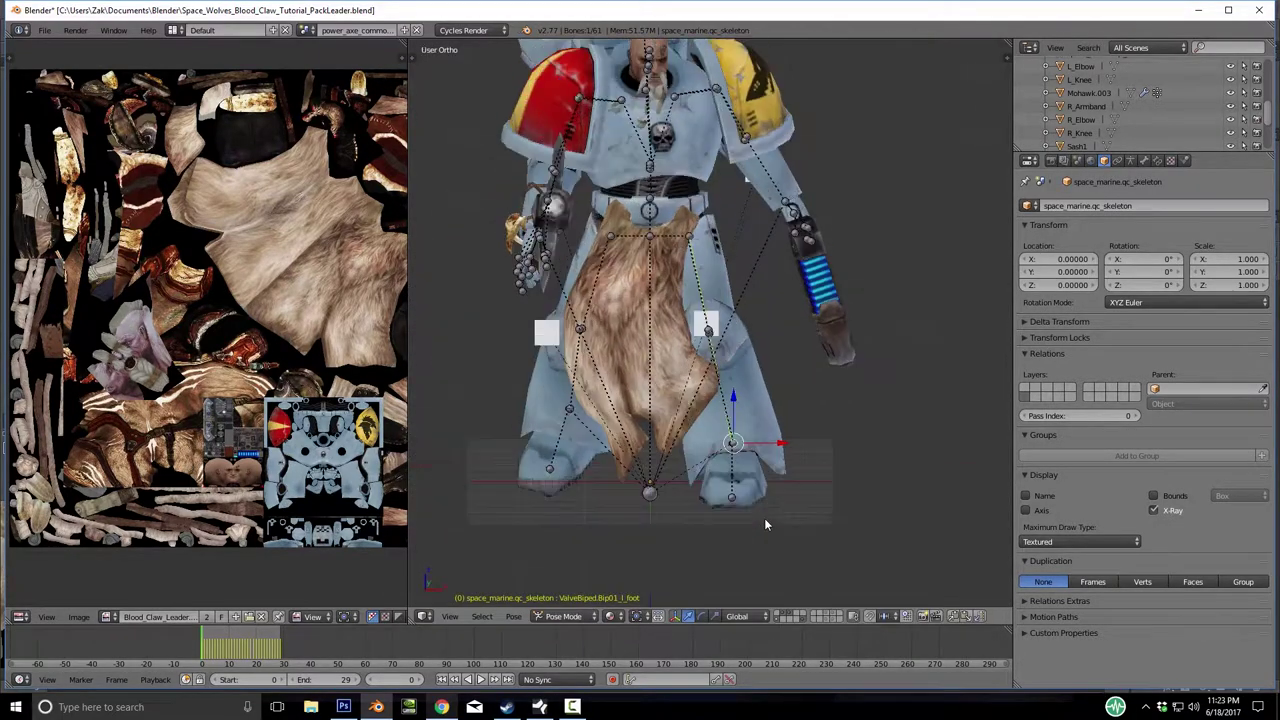
key("KP_7")
key("ctrl+KP_7")
key("r")
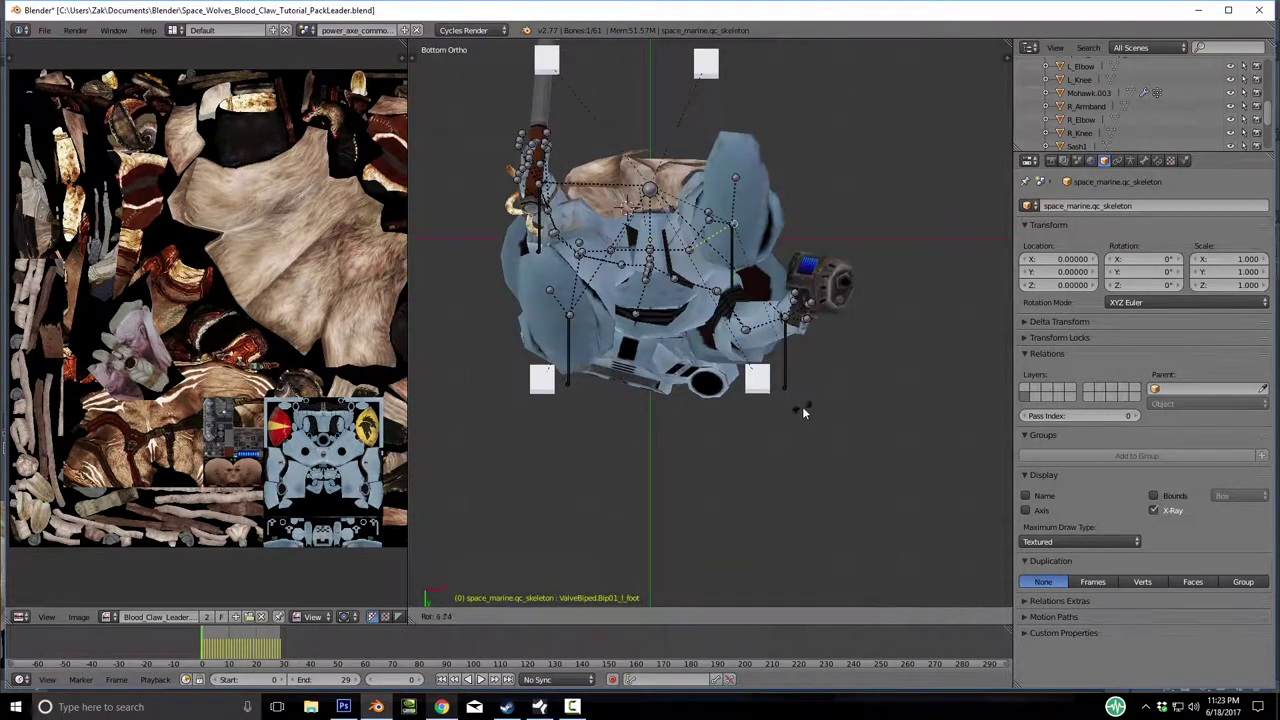
left_click(775, 435)
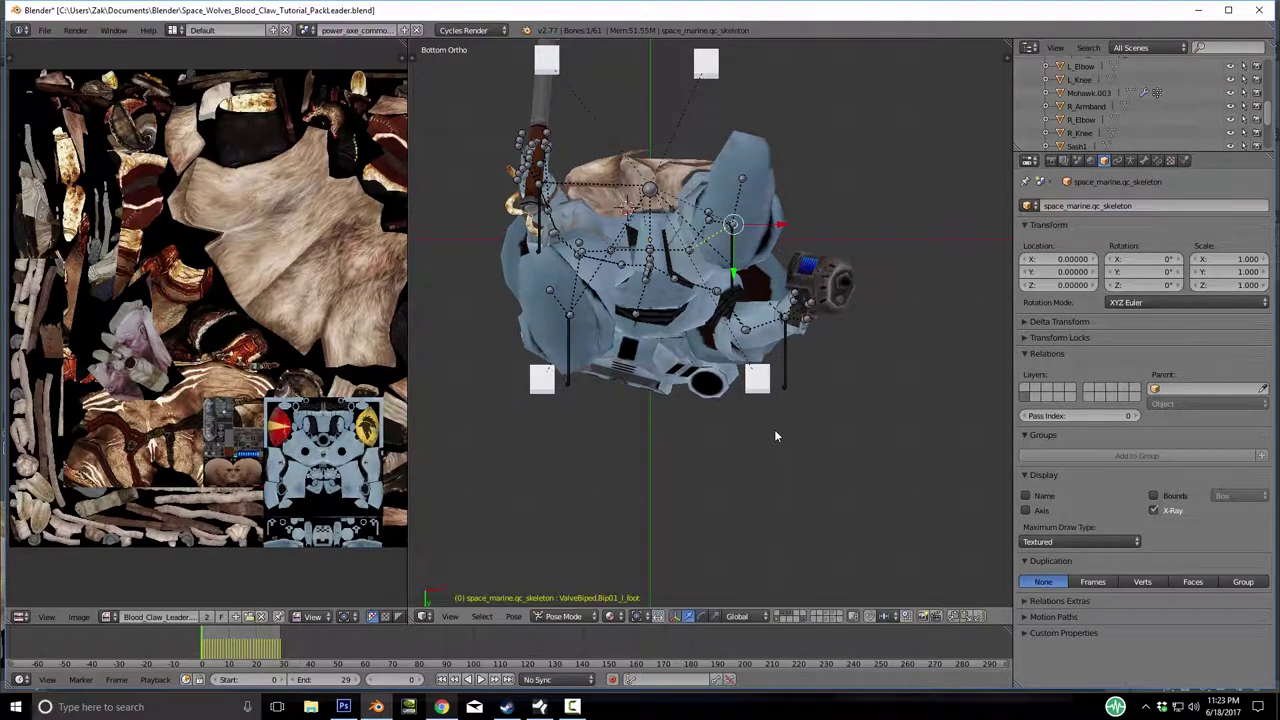
Rotate the r_foot bone slightly to fit the stance.
right_click(568, 314)
key("r")
left_click(614, 362)
middle_click_drag(614, 362, 624, 465)
Rotate the r_toe0 bone about 48° around its local Y axis, undoing an accidental armour move first.
right_click(590, 494)
key("g")
right_click(590, 494)
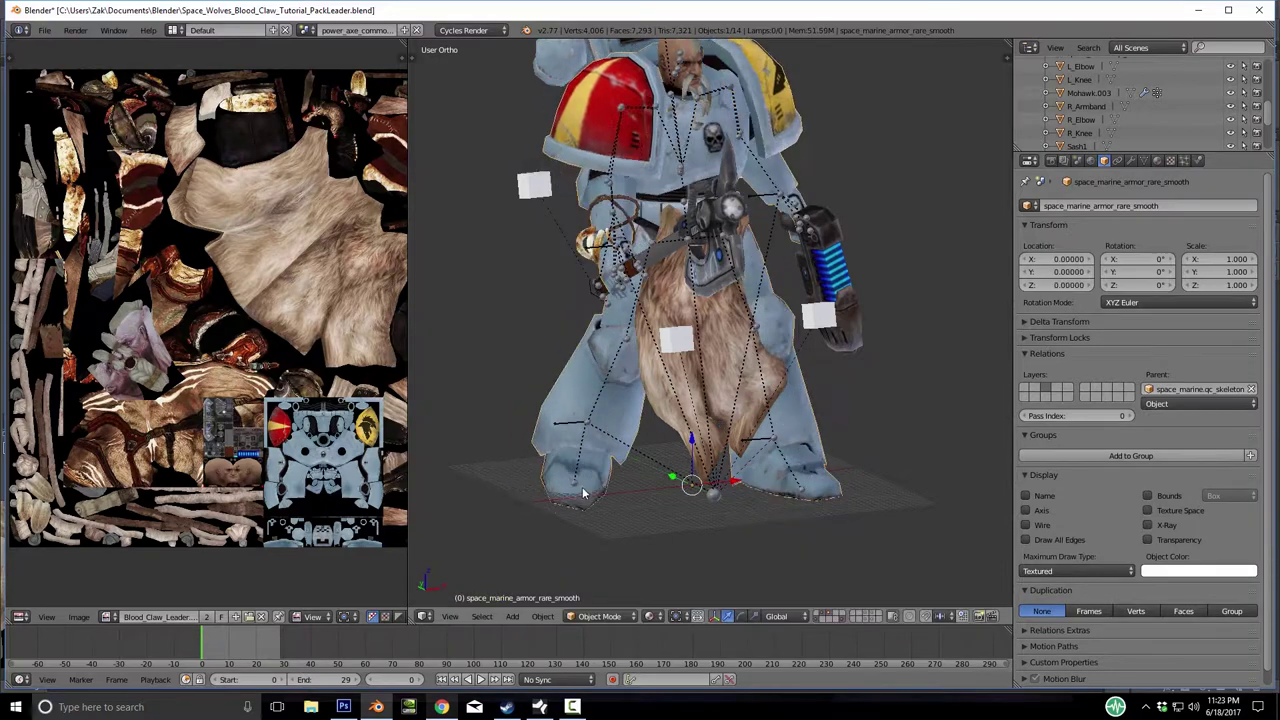
right_click(576, 490)
middle_click_drag(614, 530, 840, 548)
key("r")
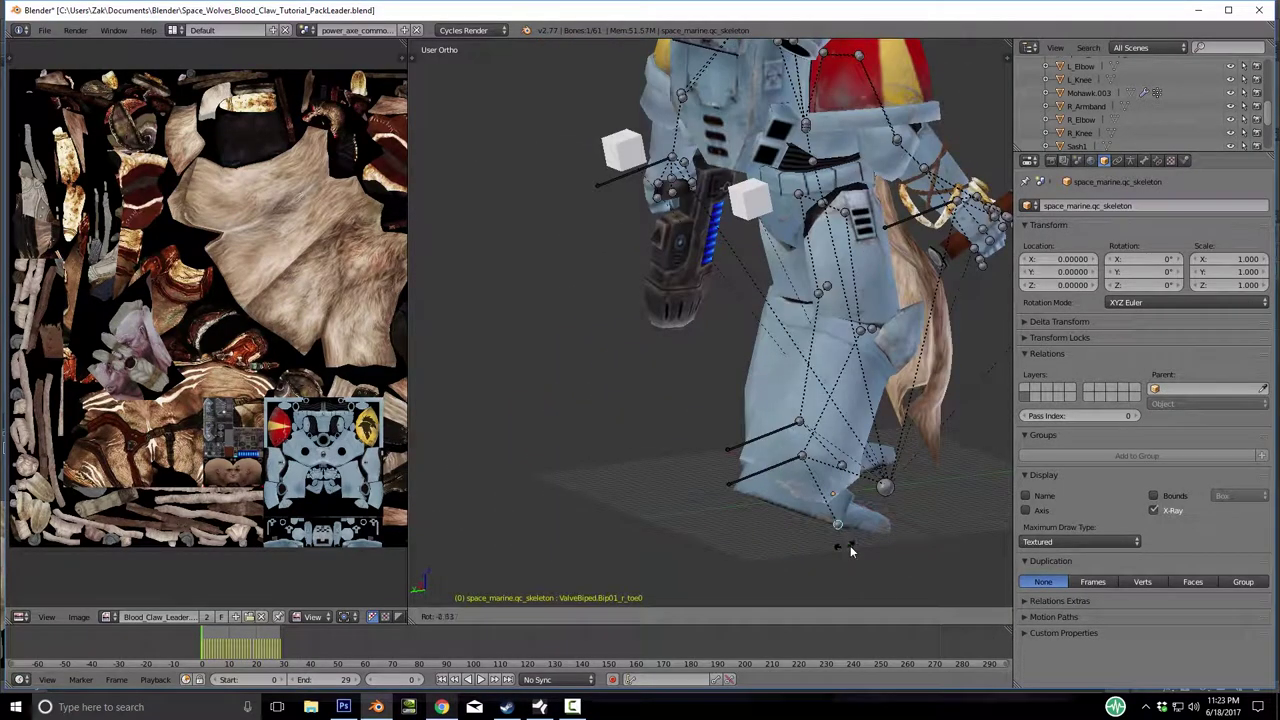
key("y")
key("y")
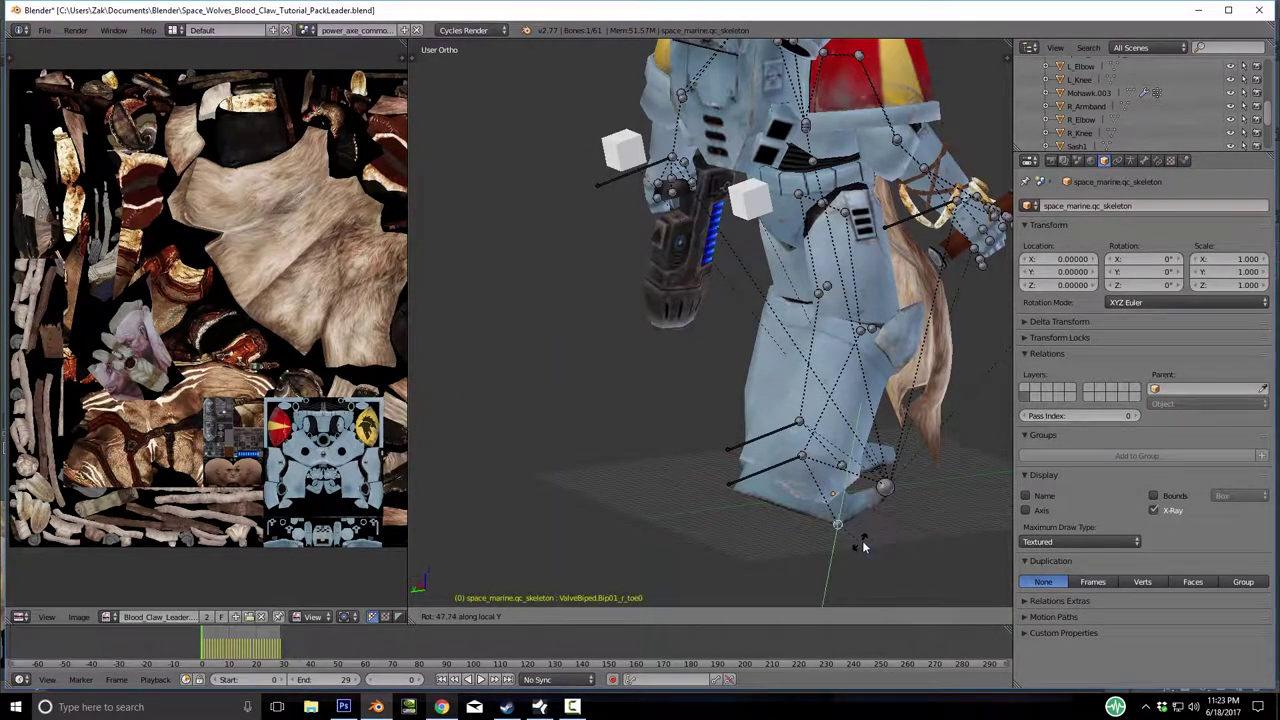
left_click(854, 565)
key("KP_1")
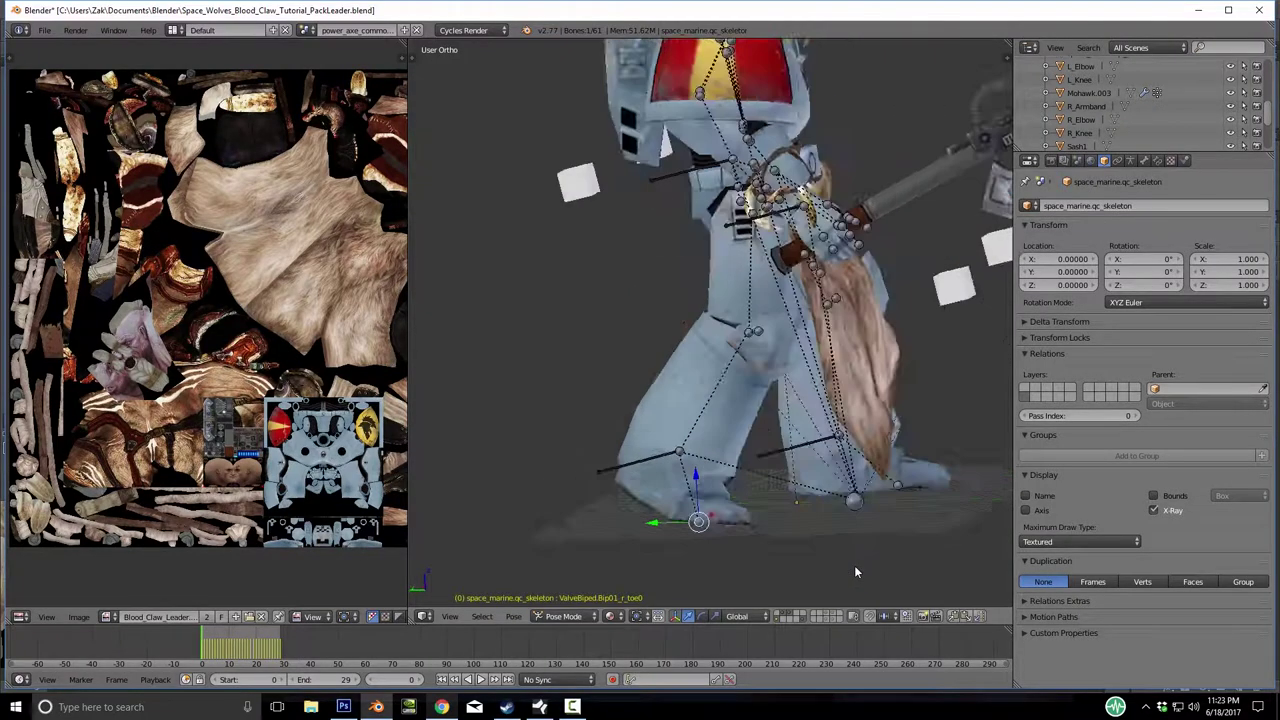
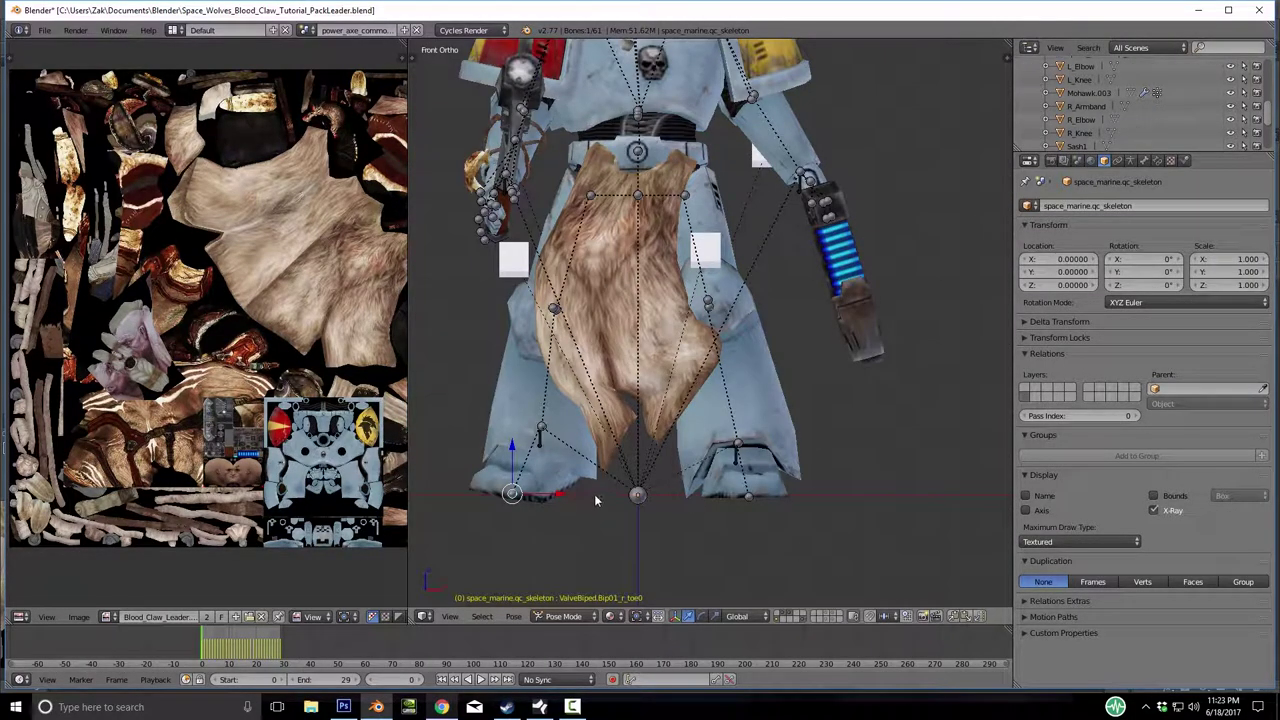
Twist the torso by rotating the spine bone around its local X axis.
middle_click_drag(600, 486, 700, 537)
scroll(733, 524, "down", 5)
middle_click_drag(766, 511, 750, 380)
scroll(743, 373, "up", 2)
scroll(743, 373, "up", 2)
right_click(651, 188)
right_click(645, 195)
middle_click_drag(730, 326, 724, 347)
key("r")
key("z")
key("z")
key("y")
key("y")
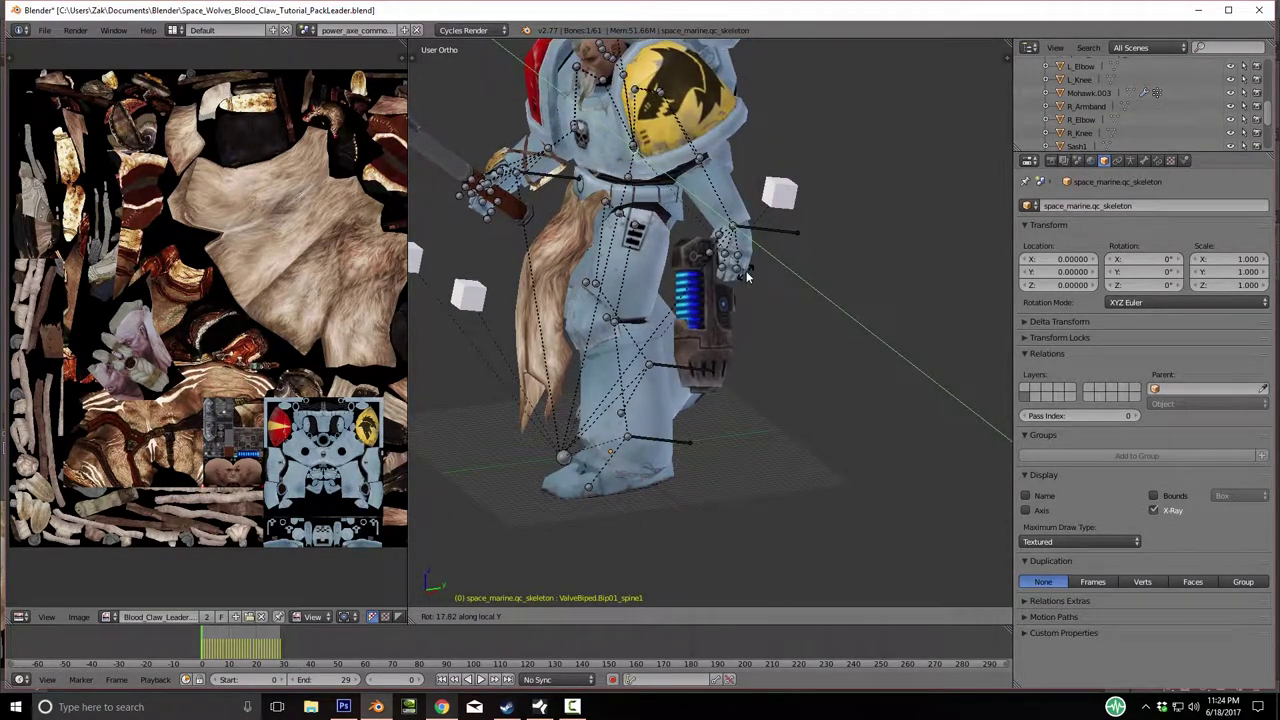
key("z")
key("x")
key("x")
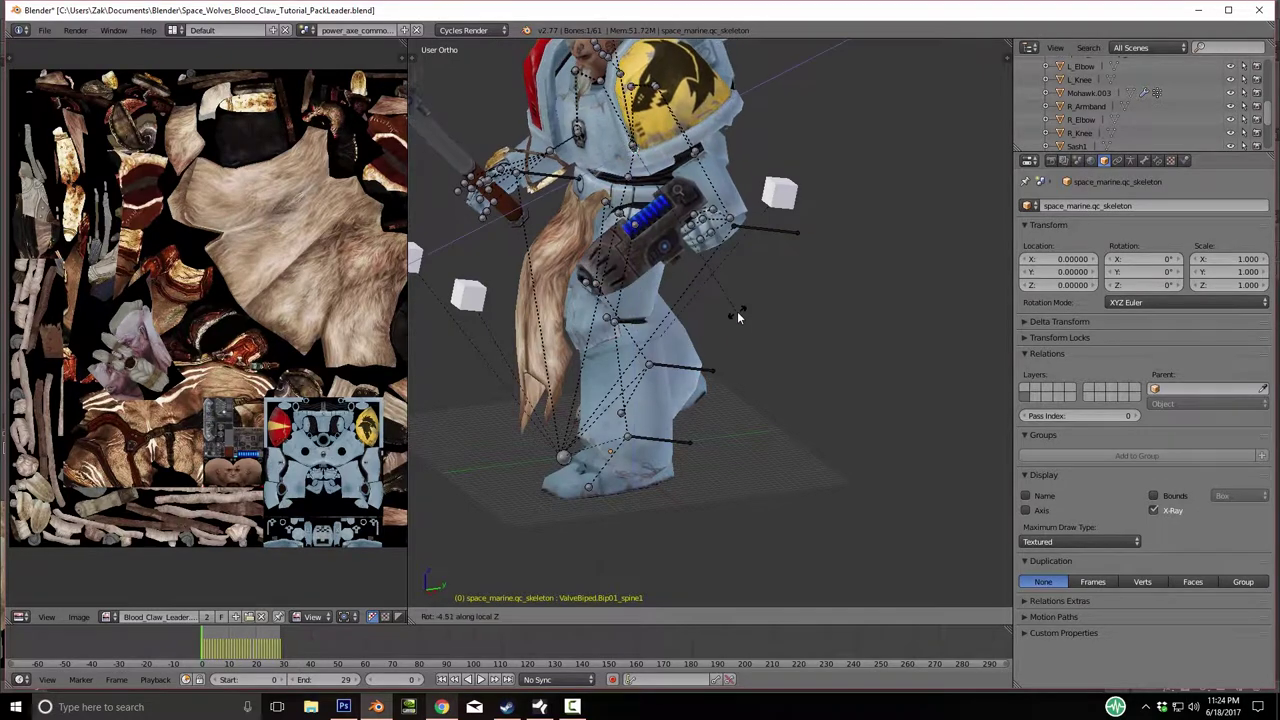
left_click(748, 299)
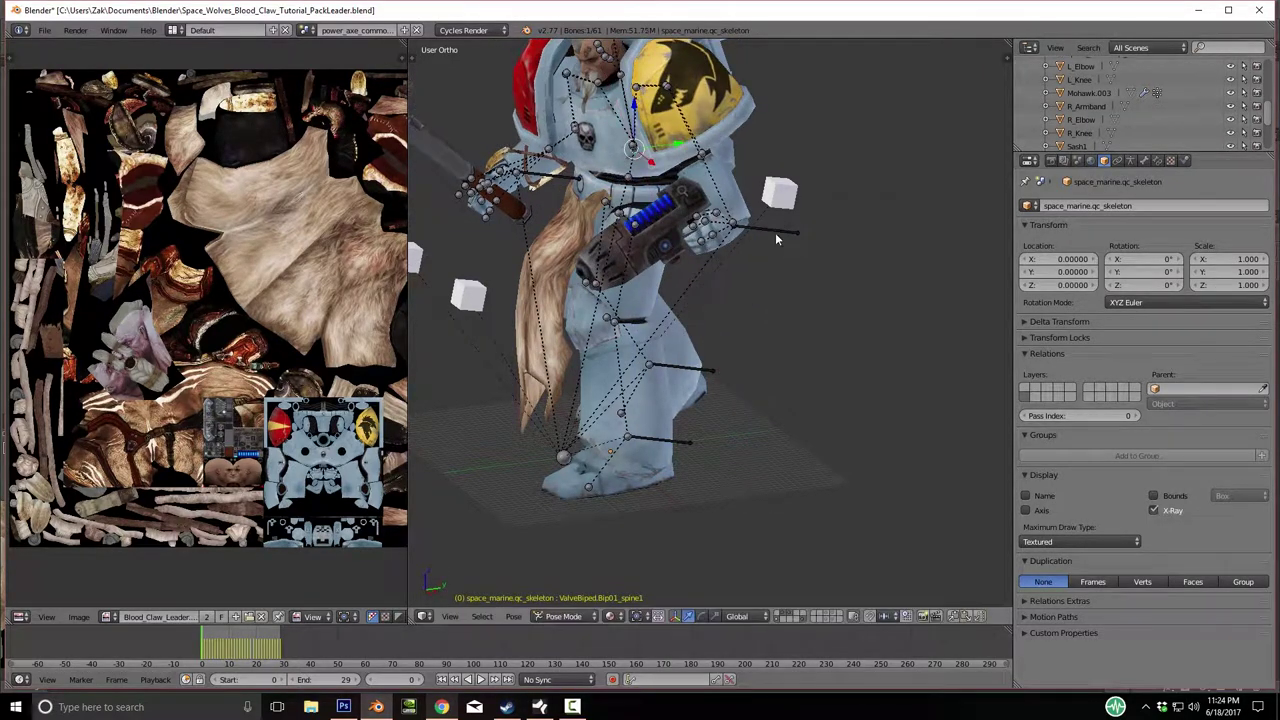
Move the L_Hand_IK control to reposition the left hand in front view.
right_click(774, 242)
middle_click_drag(773, 310, 730, 300)
key("g")
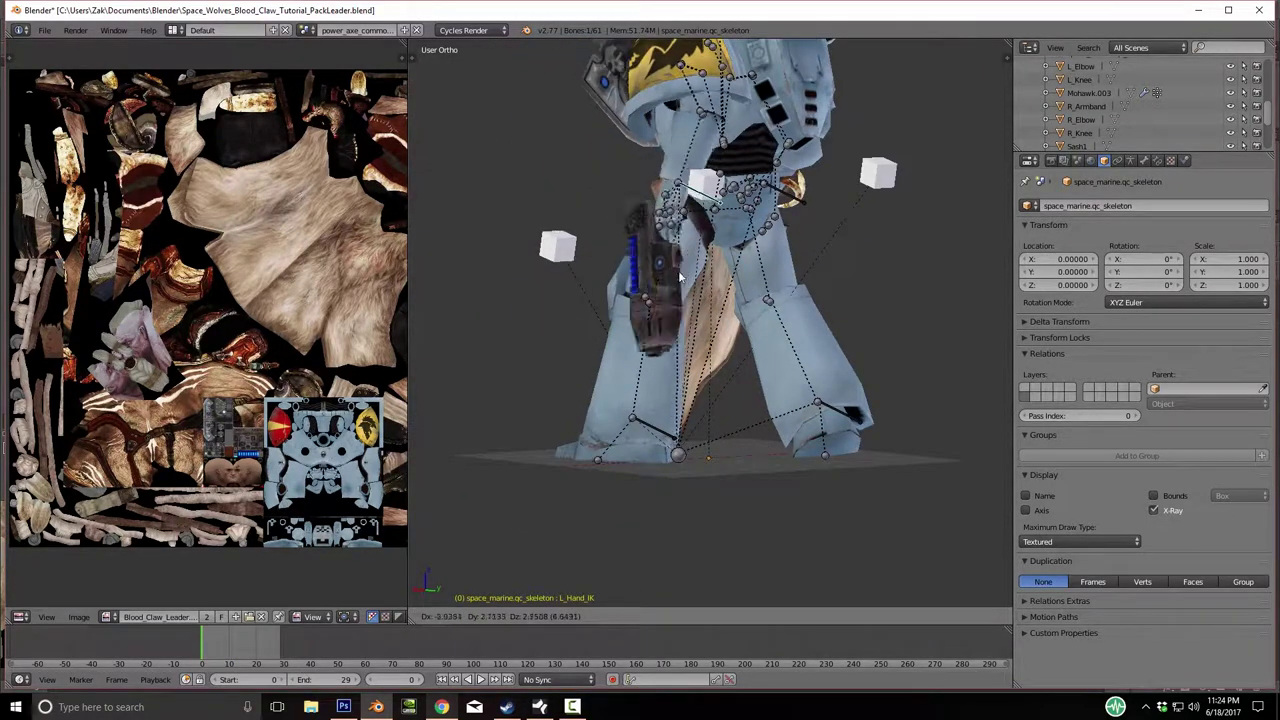
key("KP_1")
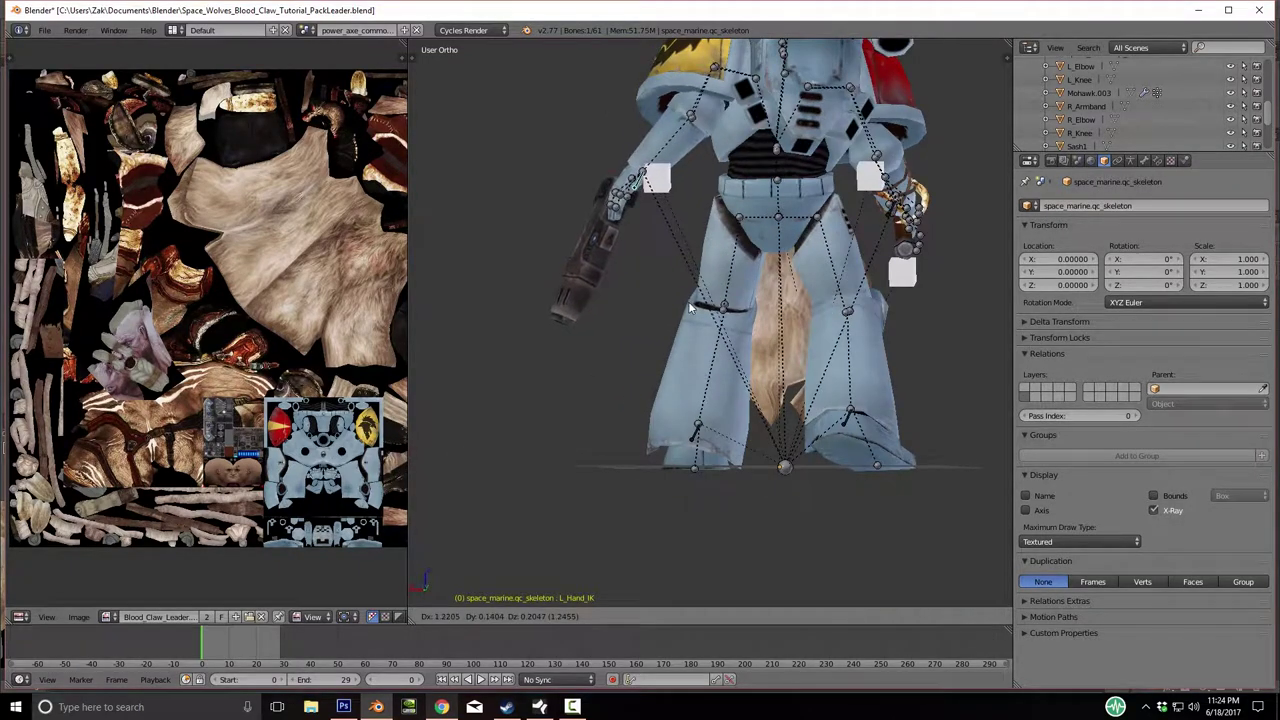
left_click(634, 305)
Move the R_Hand_IK control to reposition the right hand.
middle_click_drag(634, 305, 666, 218)
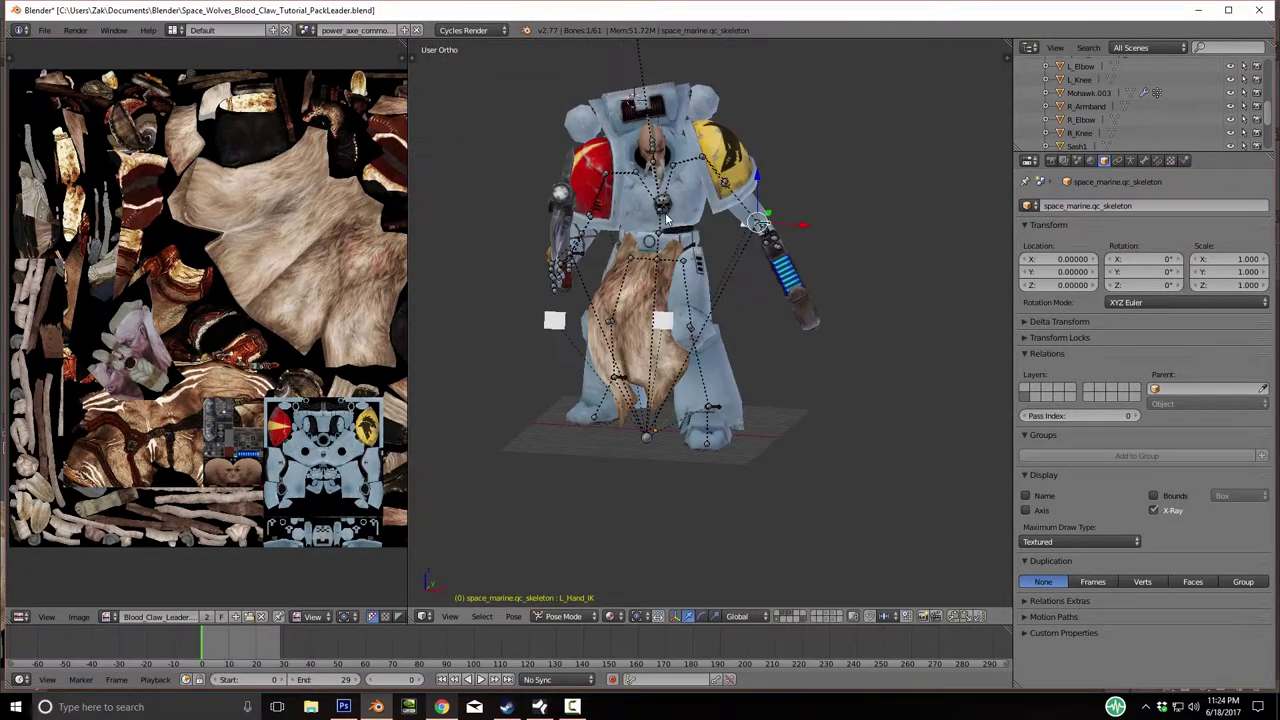
middle_click_drag(573, 285, 677, 286)
scroll(680, 287, "up", 2)
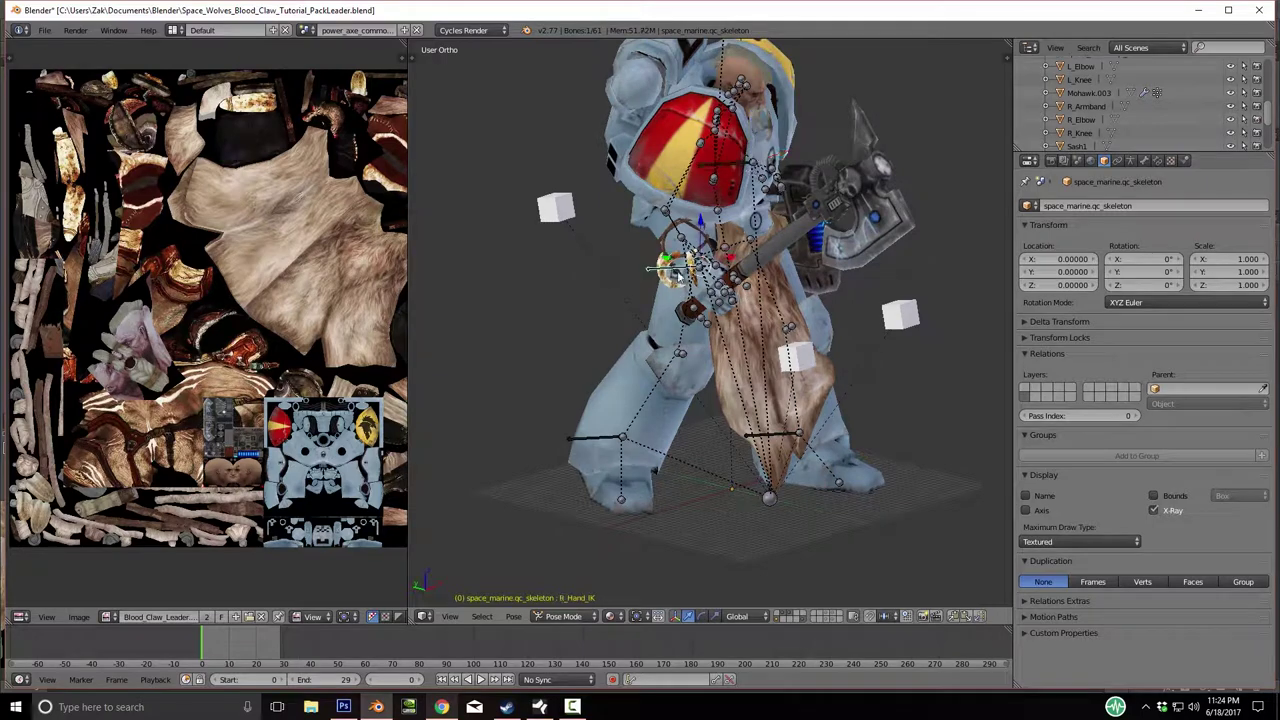
key("KP_1")
key("g")
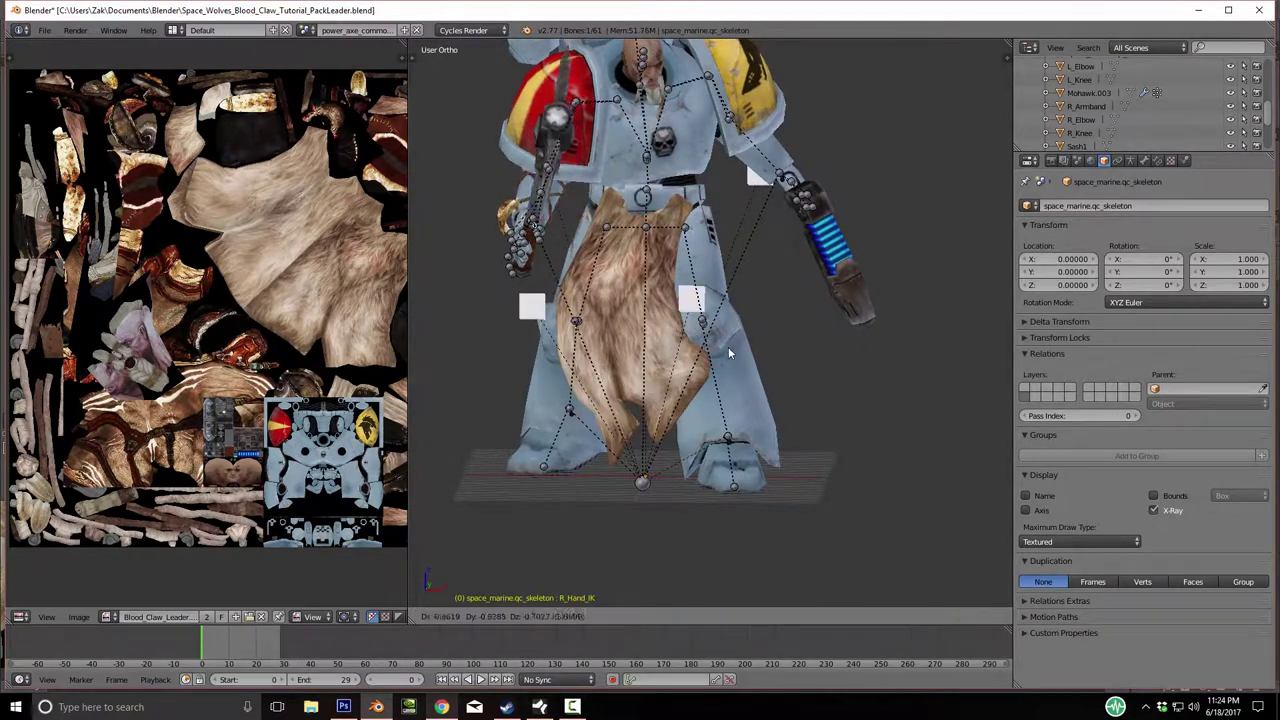
left_click(686, 316)
Rotate the head bone to turn the marine's head.
middle_click_drag(686, 316, 711, 322)
scroll(711, 322, "up", 3)
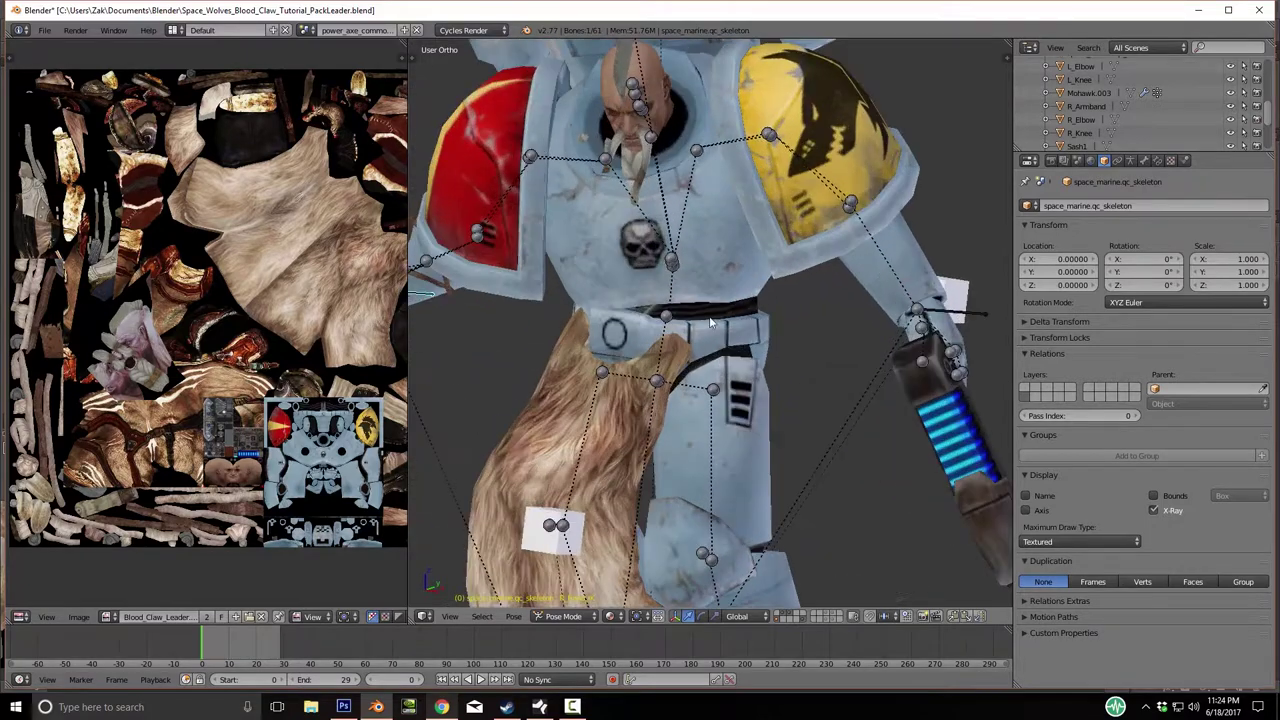
key("KP_1")
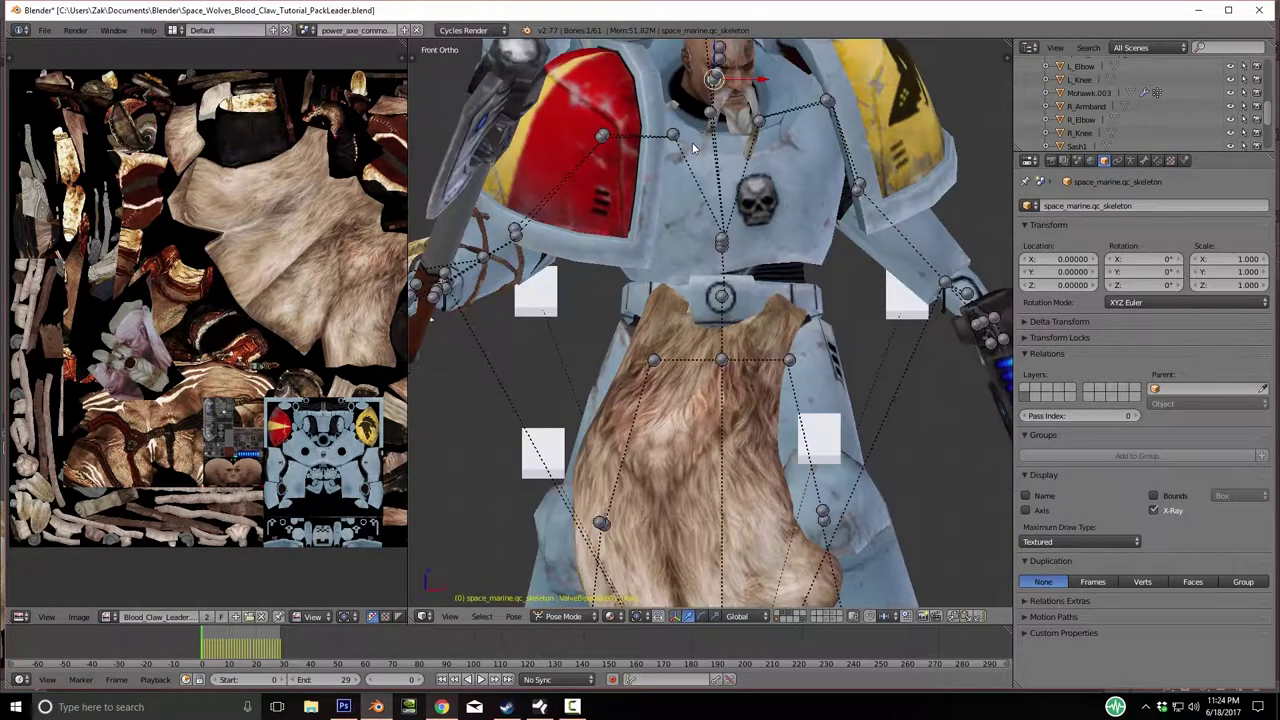
scroll(695, 148, "down", 4)
key("r")
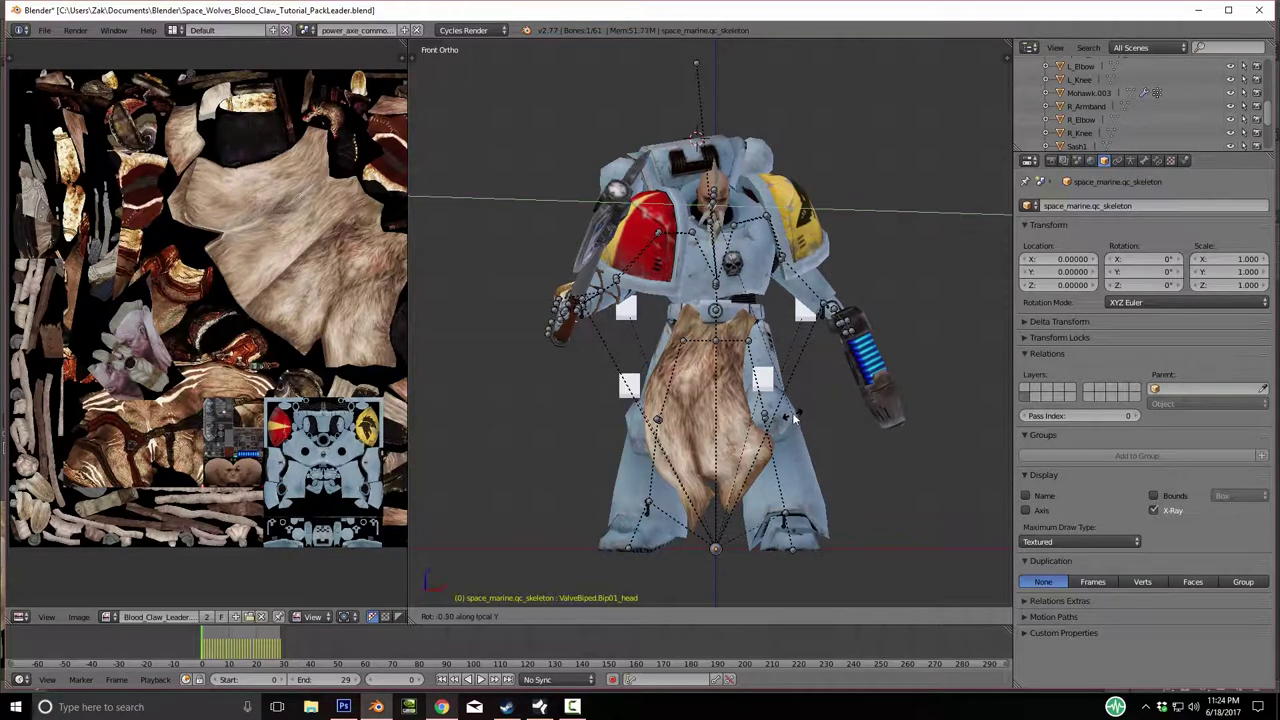
left_click(800, 332)
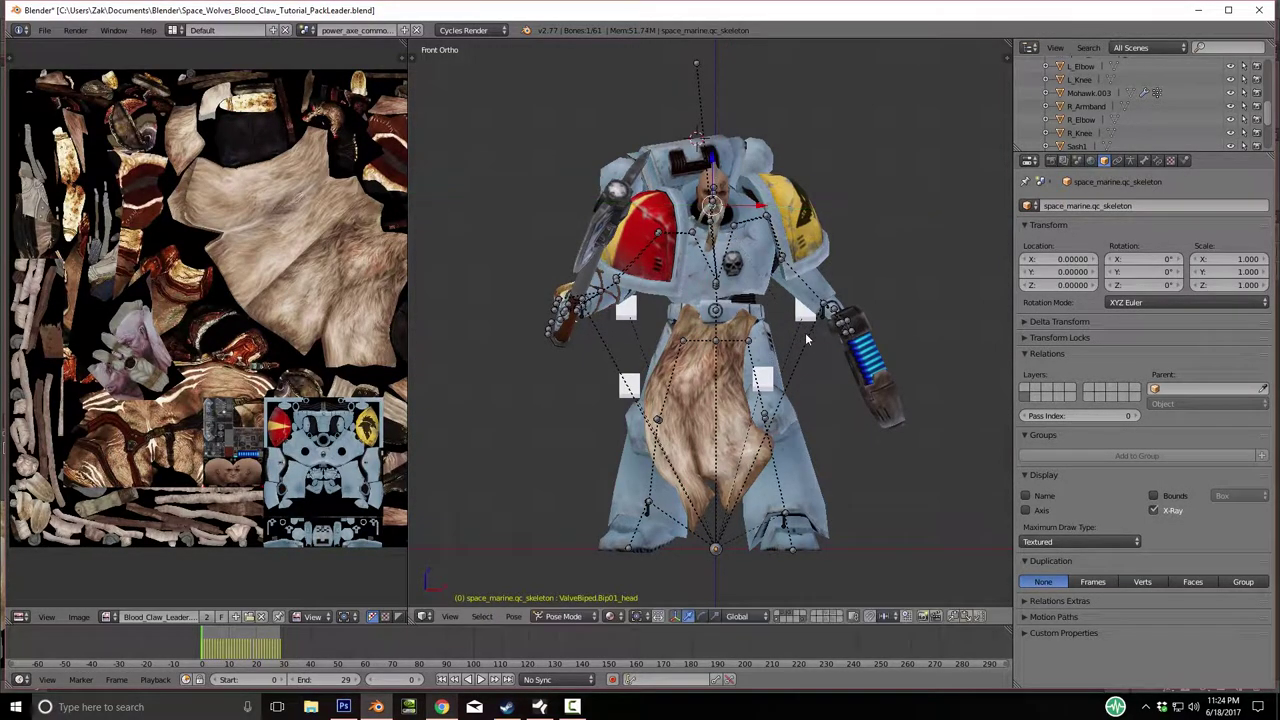
Rotate the left shoulder pad bone into a new angle.
middle_click_drag(805, 332, 452, 411)
scroll(452, 411, "up", 4)
middle_click_drag(779, 381, 710, 368)
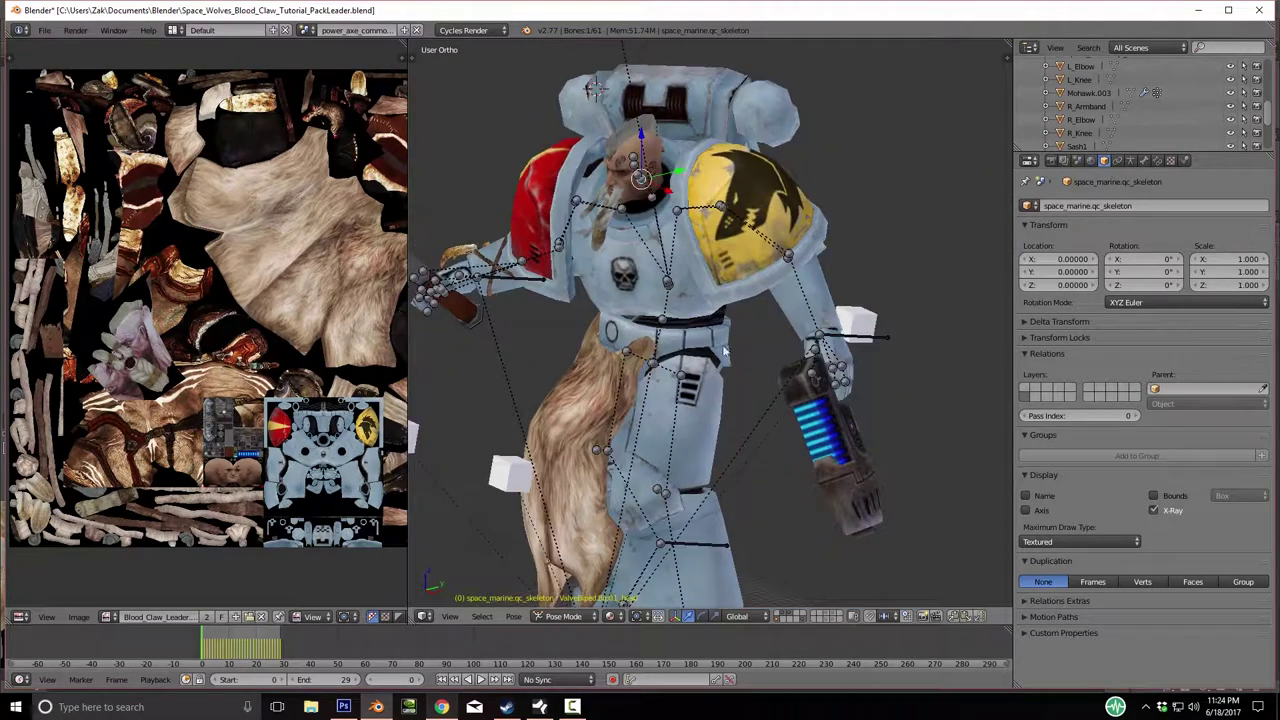
key("r")
right_click(757, 213)
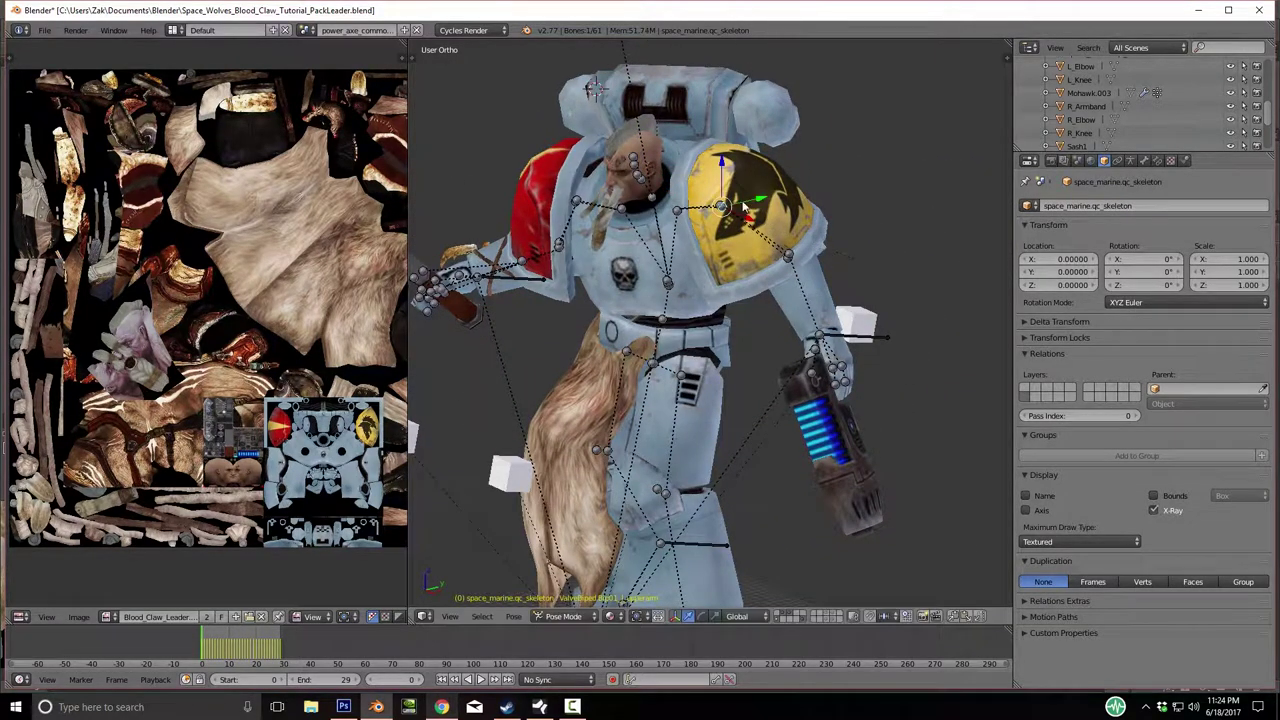
mouse_move(906, 304)
middle_mouse_down()
mouse_move(971, 304)
mouse_move(930, 298)
middle_mouse_up()
key("r")
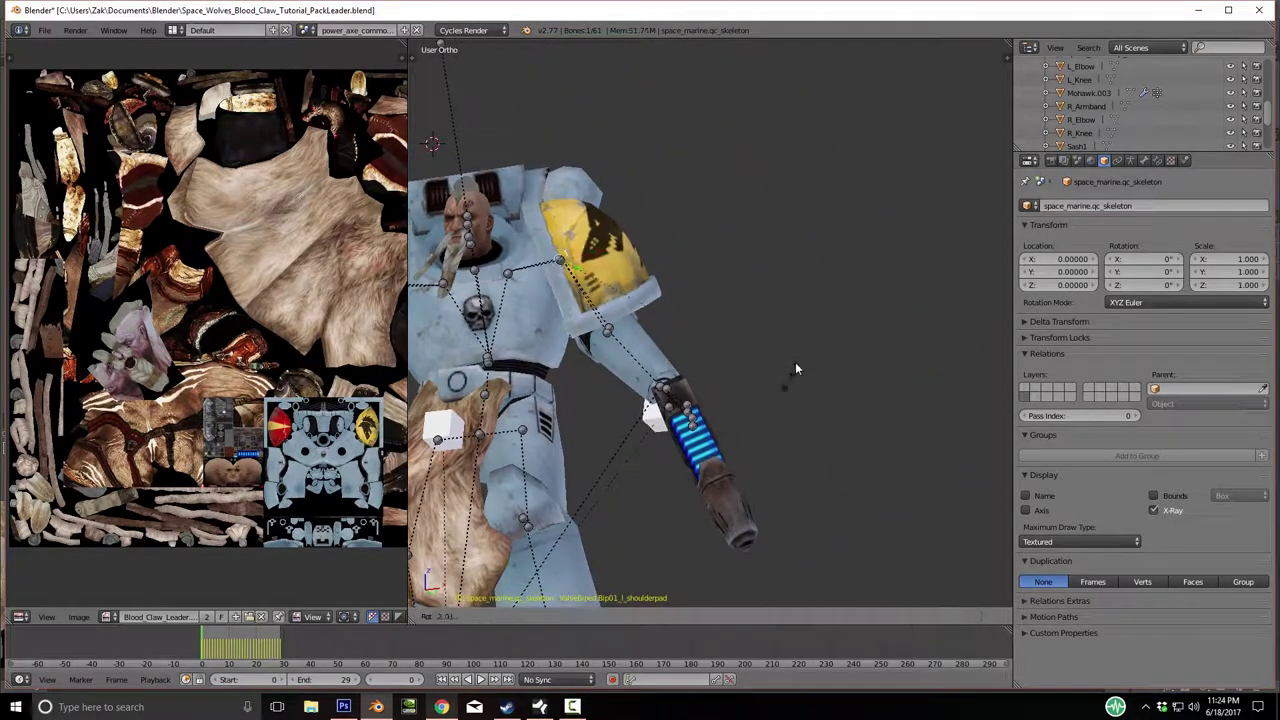
right_click(800, 352)
middle_click_drag(800, 352, 867, 421)
key("r")
right_click(931, 296)
Rotate the right shoulder pad bone into place.
middle_click_drag(1005, 365, 690, 296)
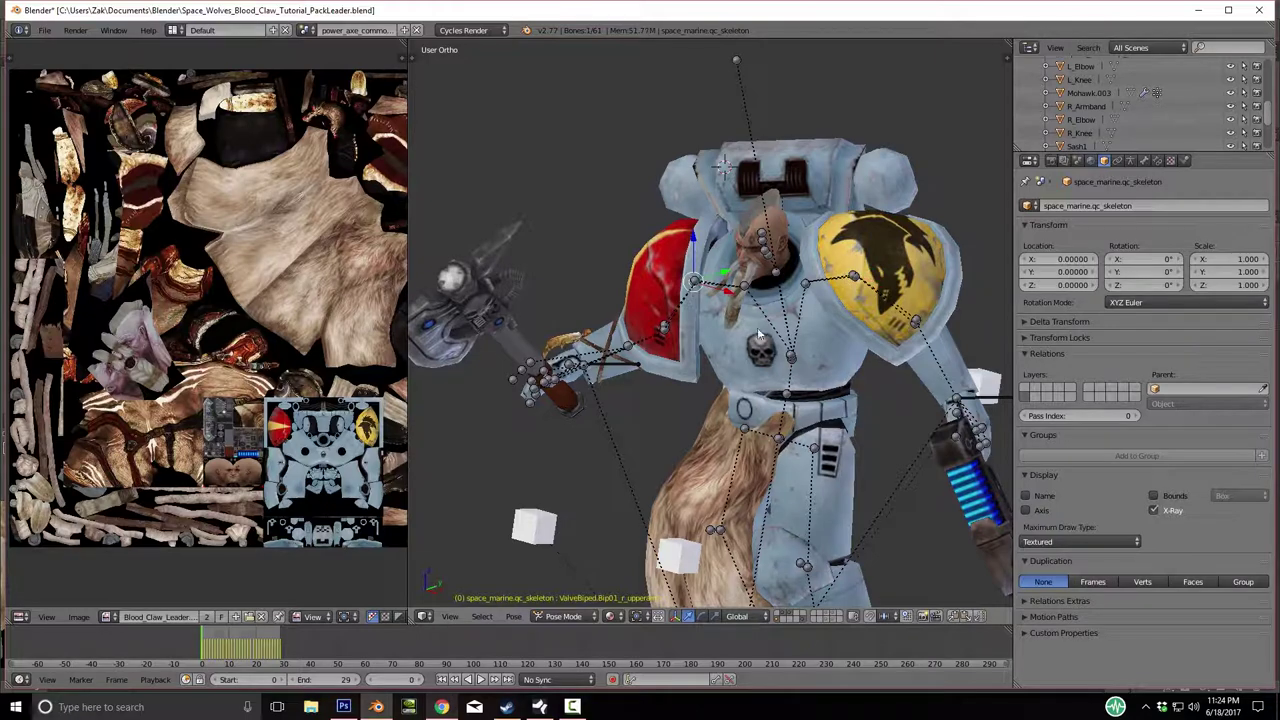
left_click_drag(699, 282, 685, 318)
middle_click_drag(760, 350, 762, 614)
key("r")
left_click(858, 460)
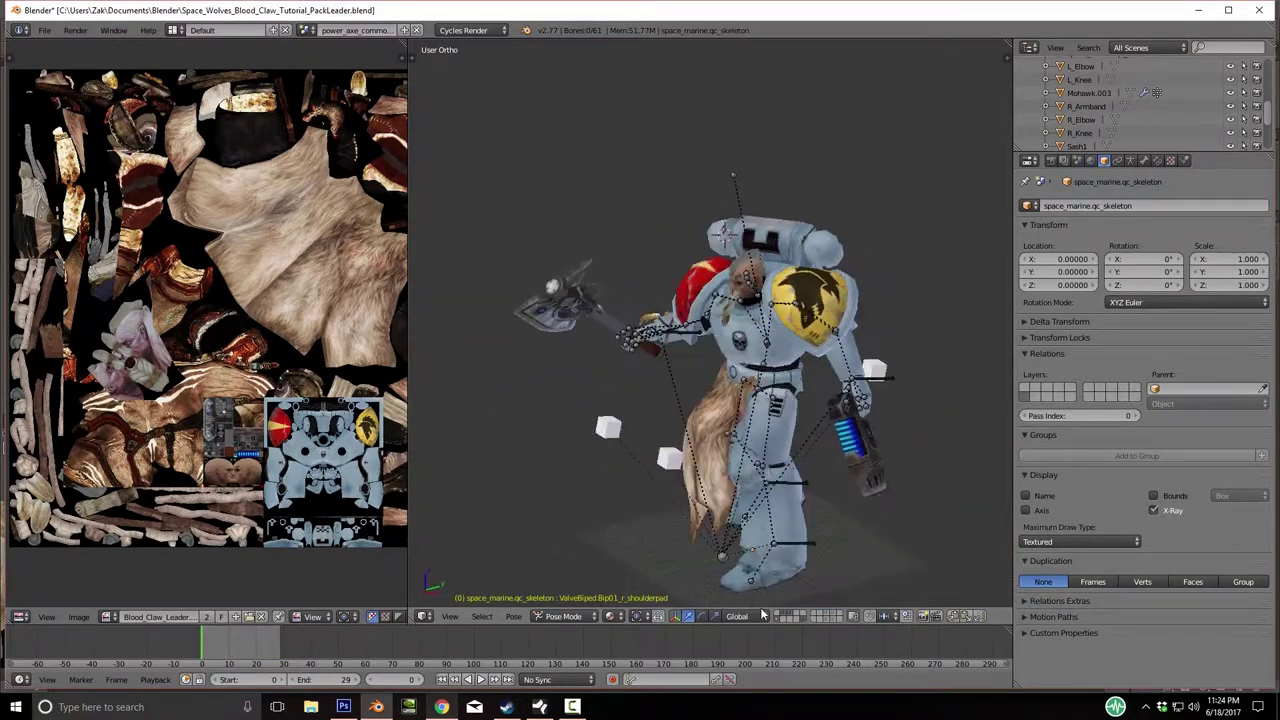
Hide the skeleton to check the pose, re-show the bones, and zoom onto the axe hand's fingers.
left_click(789, 612)
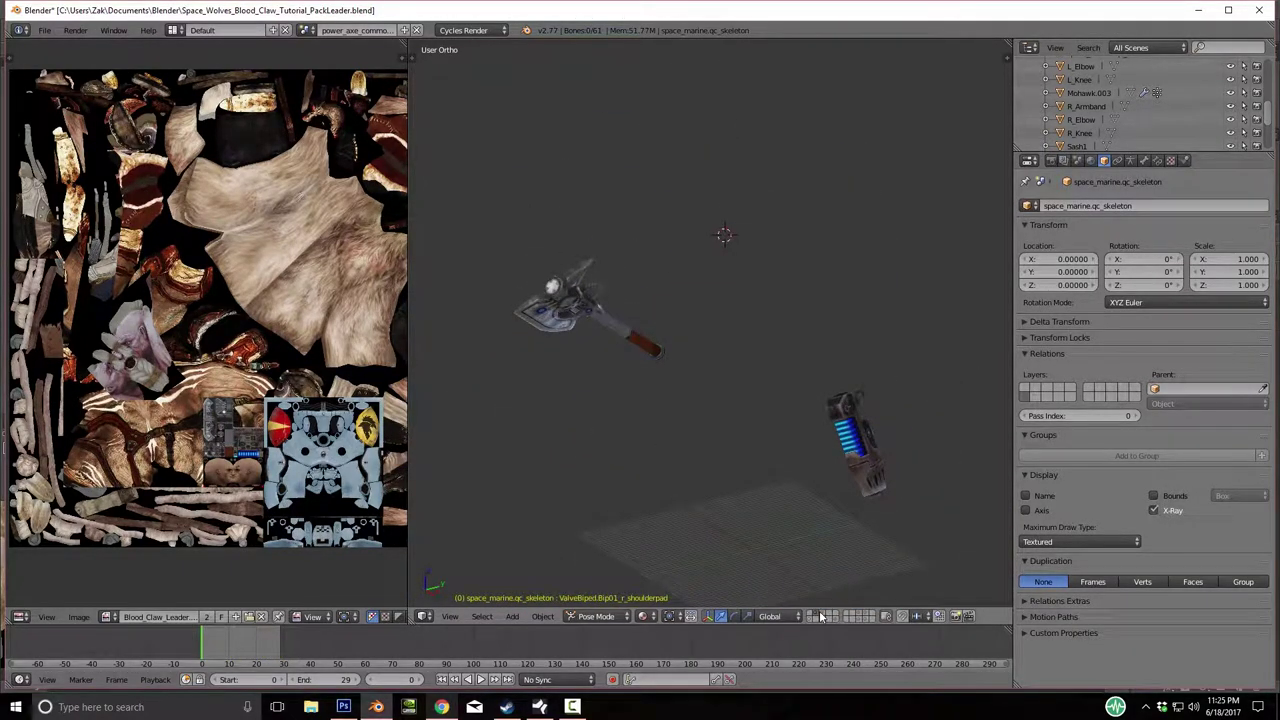
left_click(822, 617)
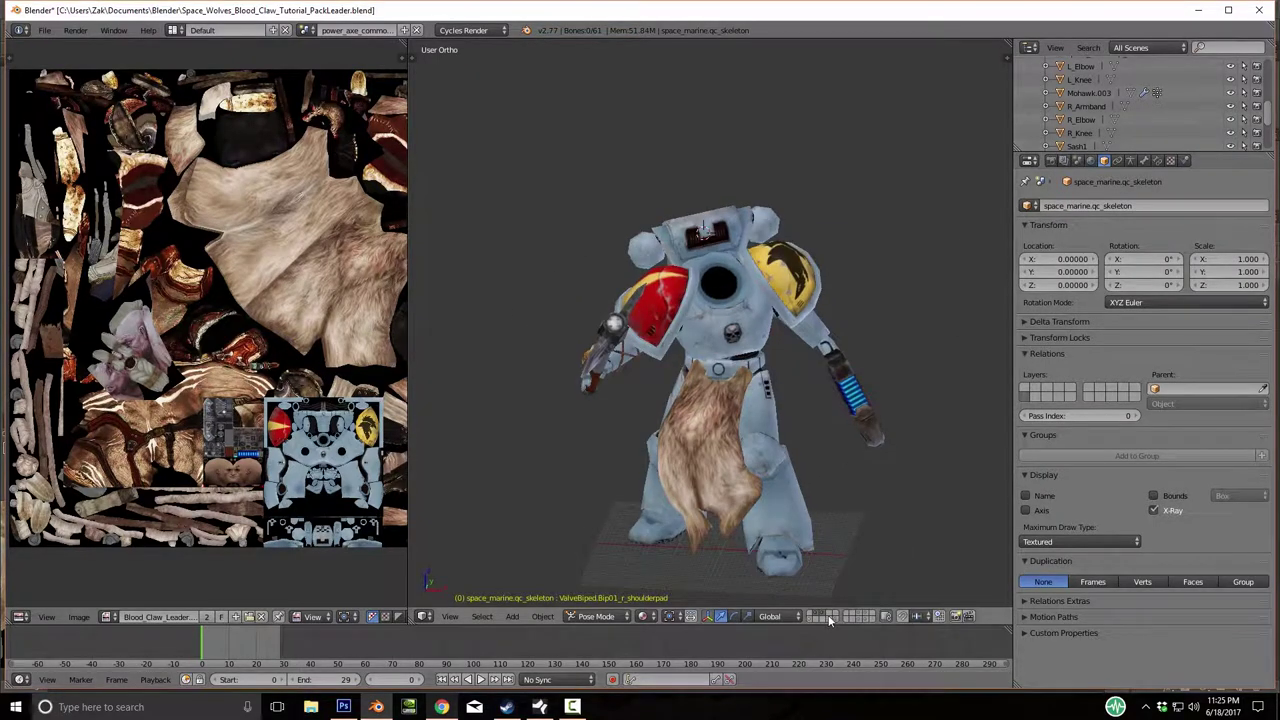
middle_click_drag(834, 606, 818, 424)
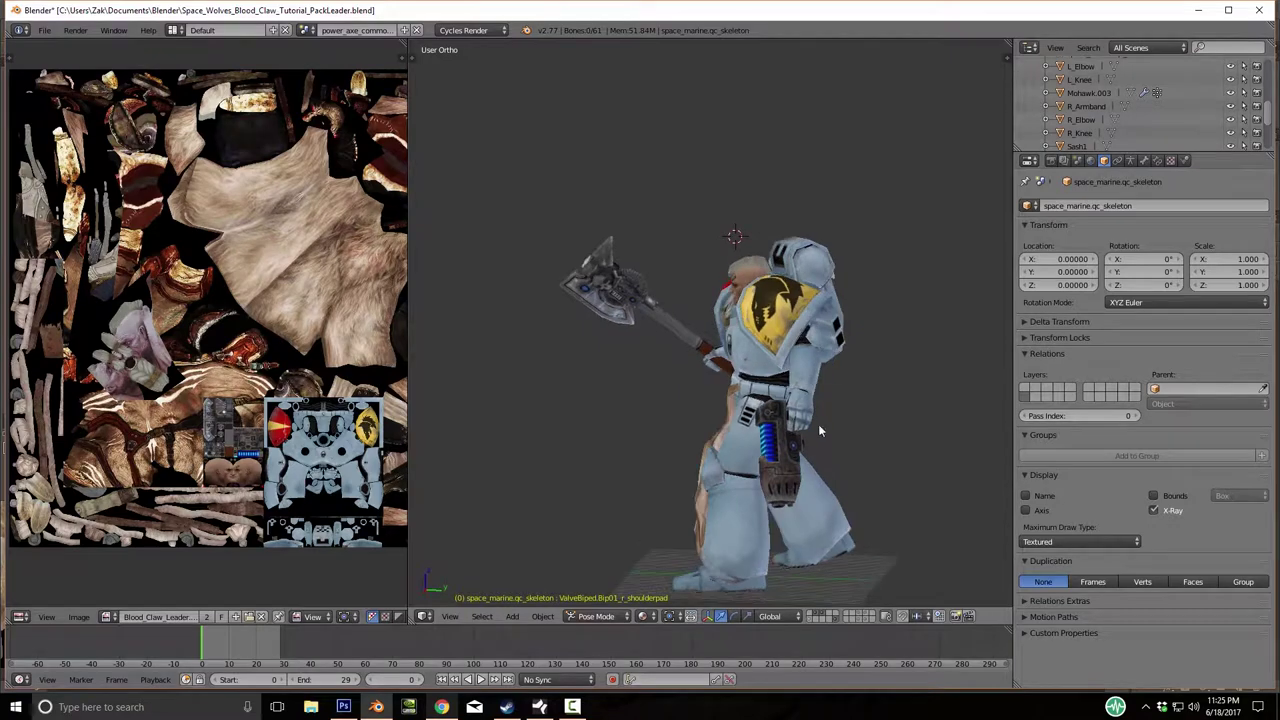
left_click(812, 616, "shift")
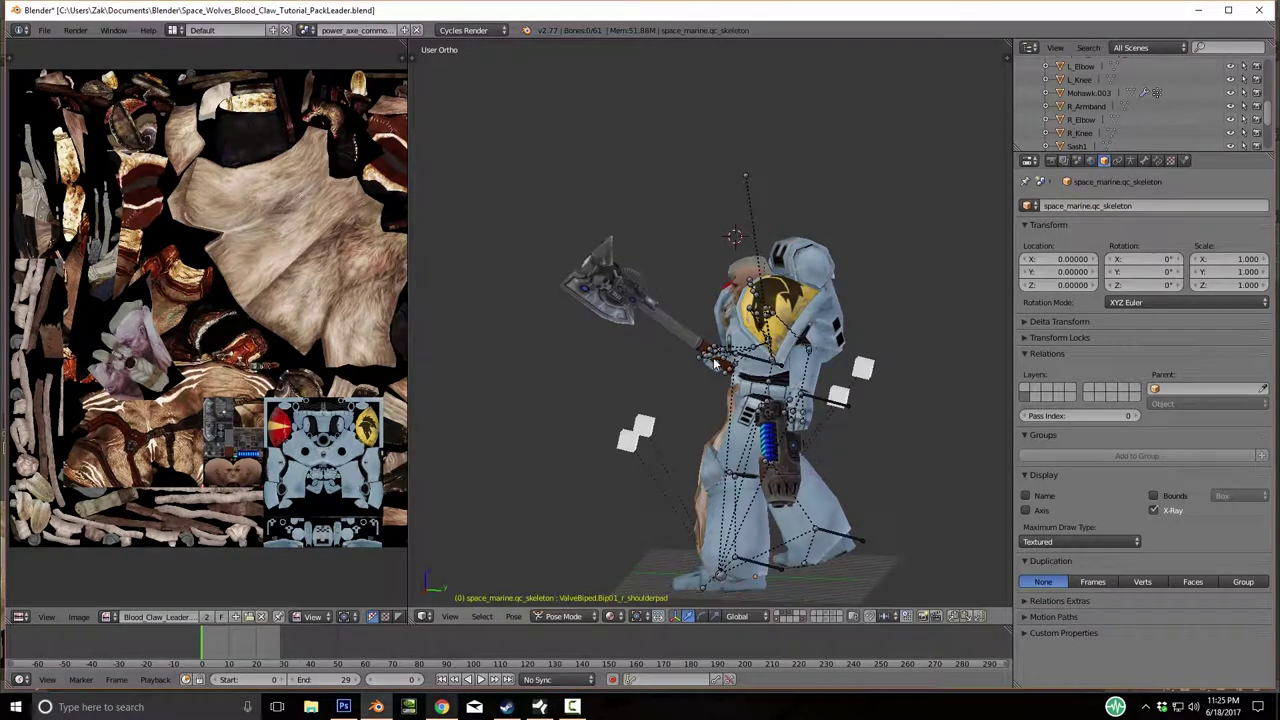
middle_click_drag(754, 375, 788, 425)
scroll(660, 340, "up", 6)
scroll(636, 330, "down", 2)
Curl the r_finger1 bone around the axe haft.
right_click(645, 357)
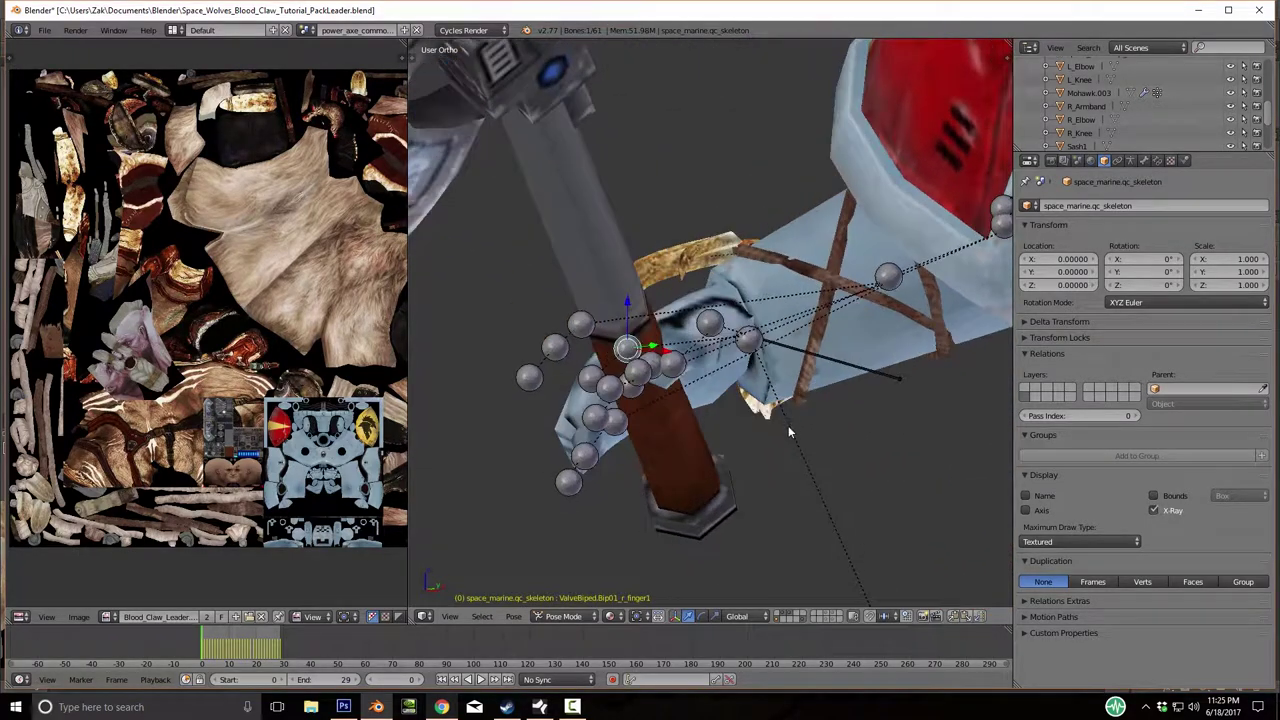
key("r")
key("x")
key("x")
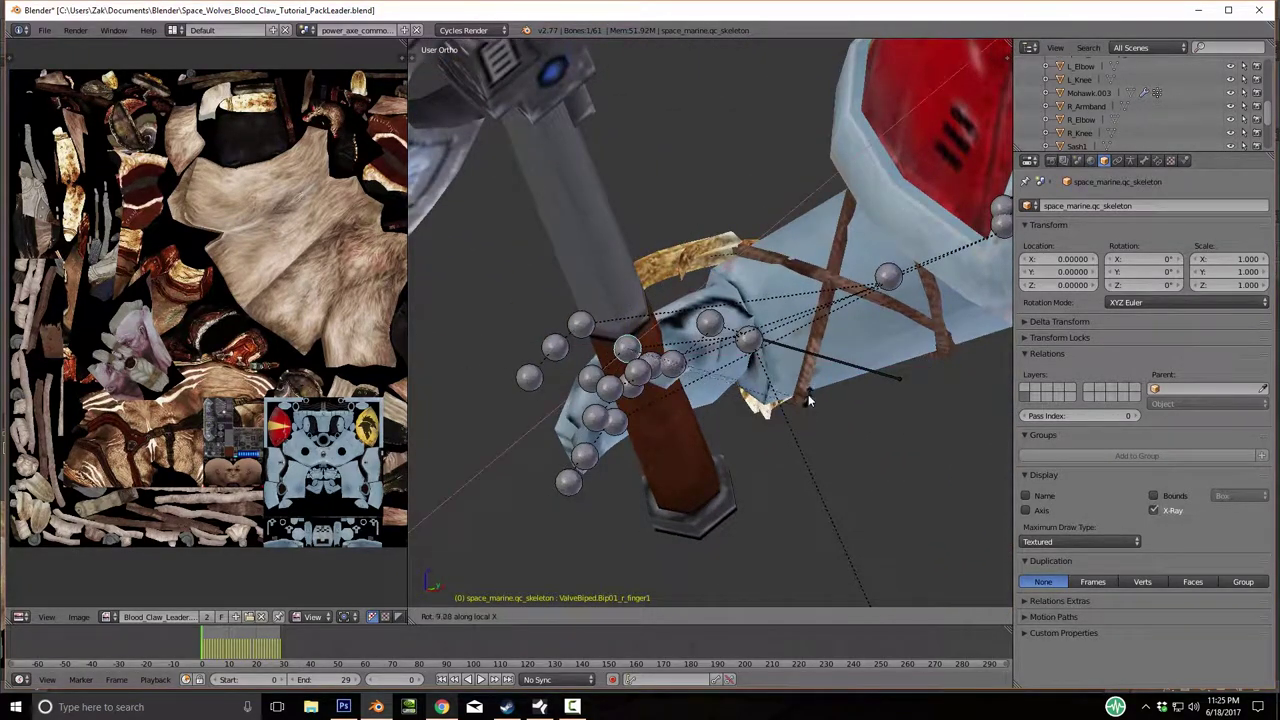
key("y")
key("y")
left_click(804, 425)
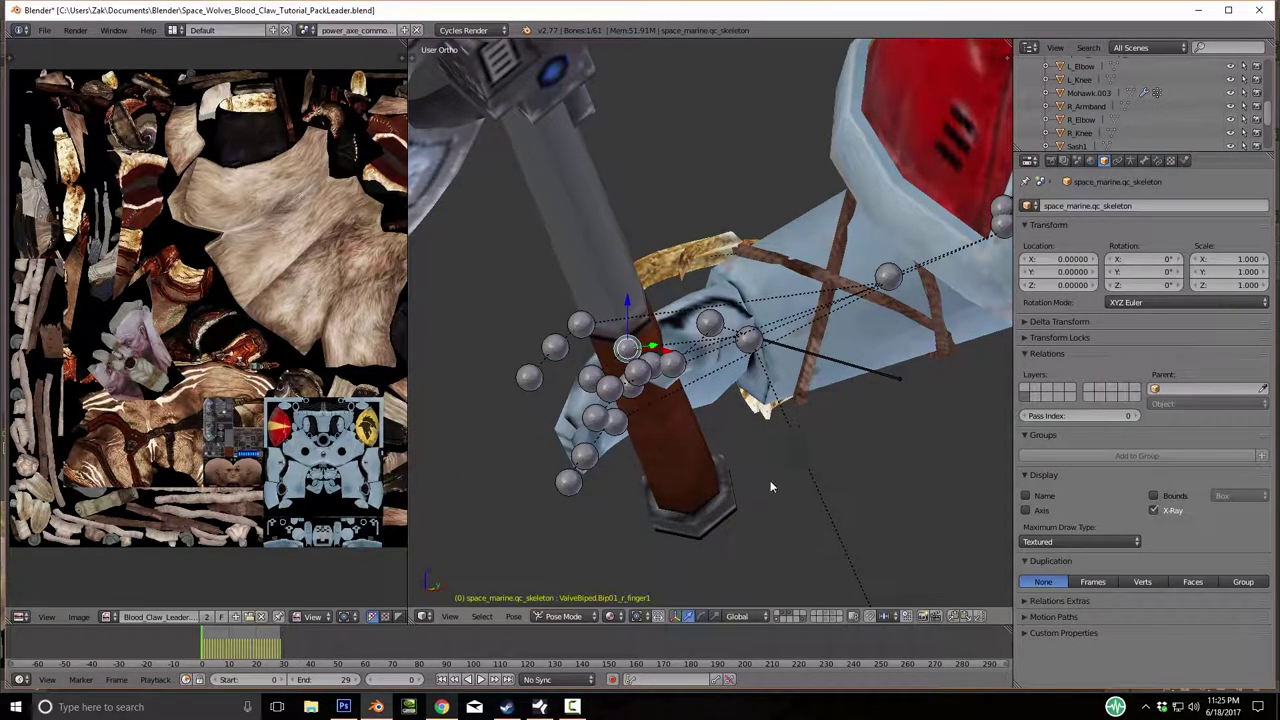
key("r")
left_click(781, 465)
Rotate the next finger bone around global X to wrap the haft.
right_click(599, 387)
key("r")
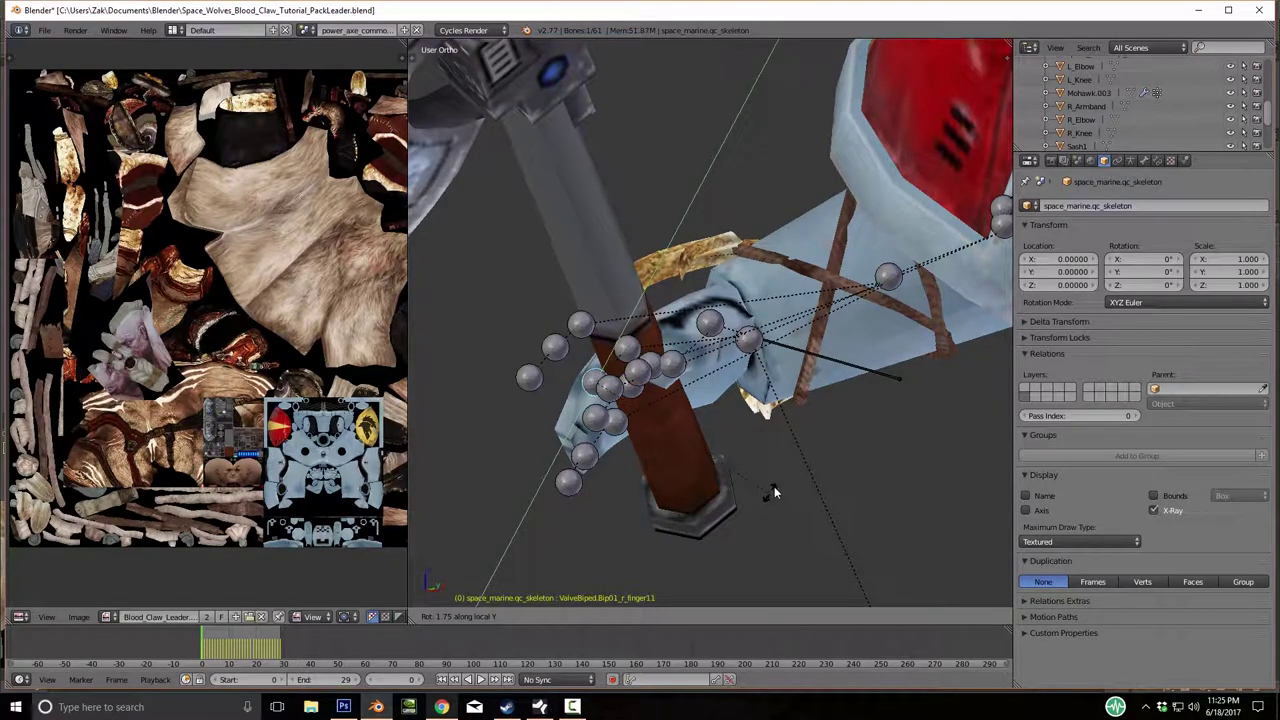
left_click(757, 350)
middle_click_drag(757, 350, 753, 440)
key("r")
key("x")
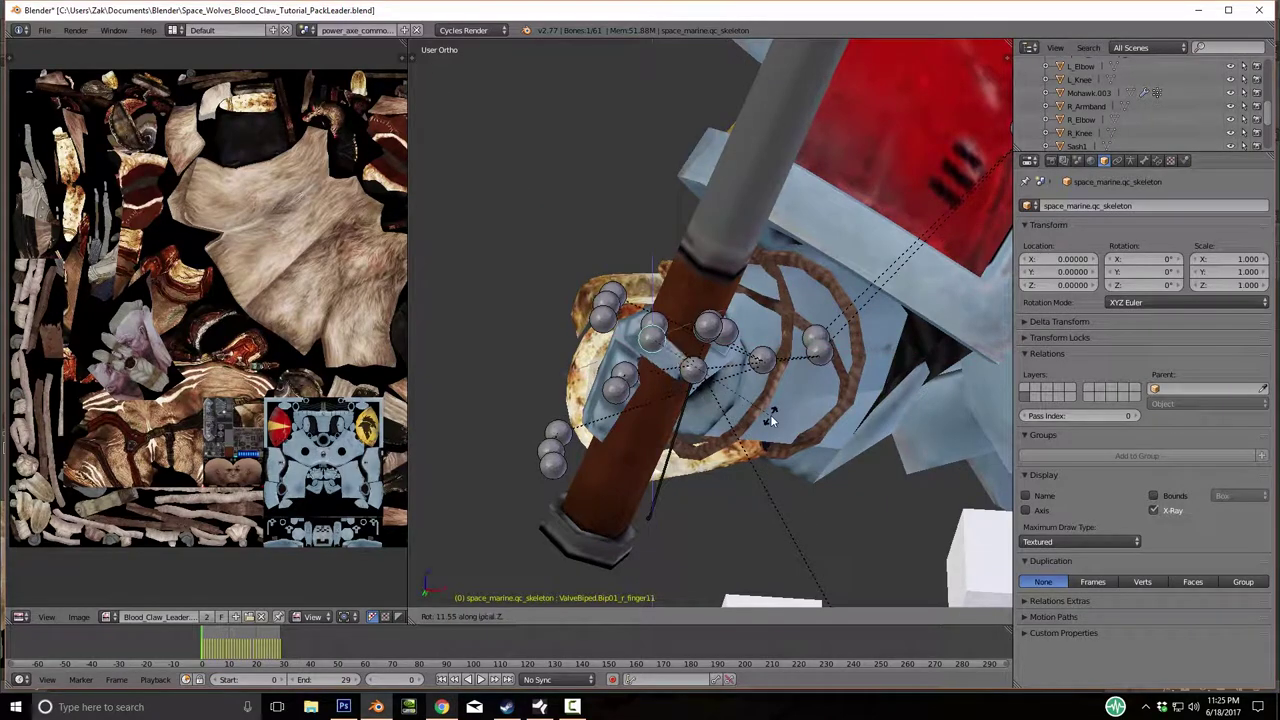
left_click(787, 407)
middle_click_drag(787, 407, 765, 466)
Curl the r_finger2 and r_finger21 bones around the axe handle.
right_click(667, 392)
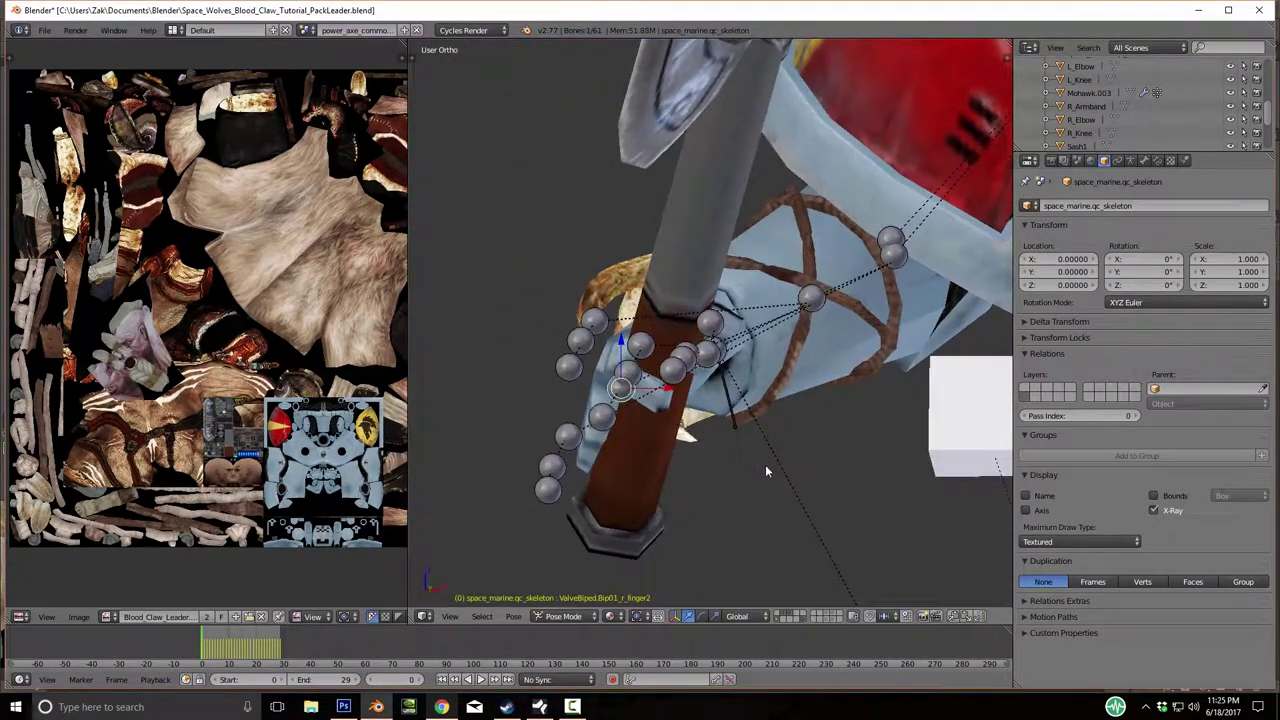
key("r")
left_click(792, 413)
middle_click_drag(792, 413, 648, 410)
middle_click_drag(932, 492, 863, 491)
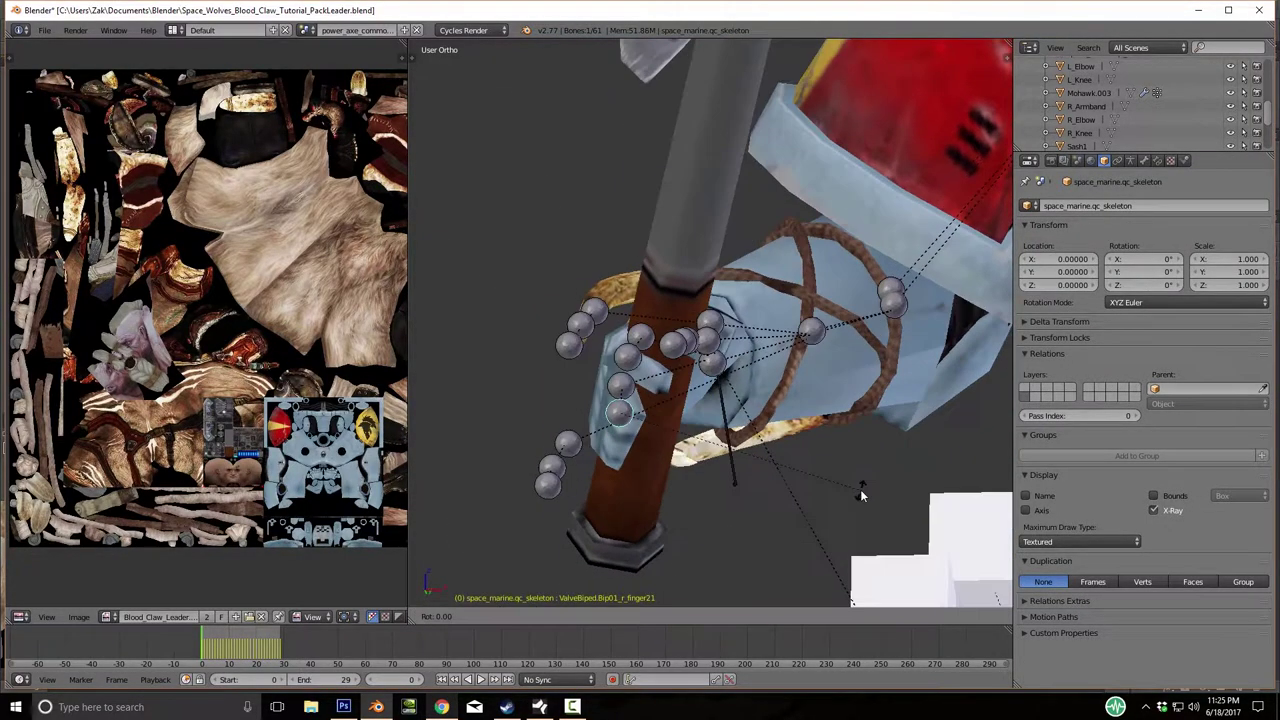
key("r")
key("y")
key("y")
left_click(828, 255)
middle_click_drag(828, 255, 824, 493)
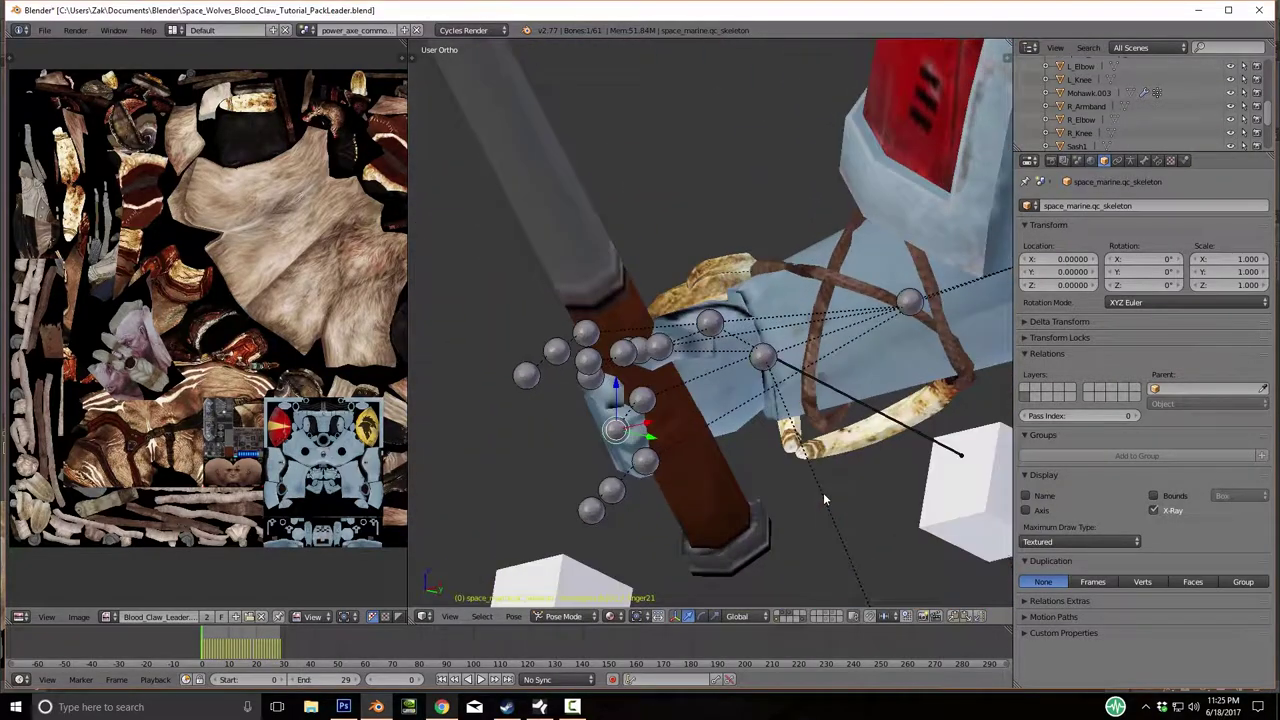
Rotate the remaining right finger bones on their Z and X axes to close the grip.
key("r")
key("z")
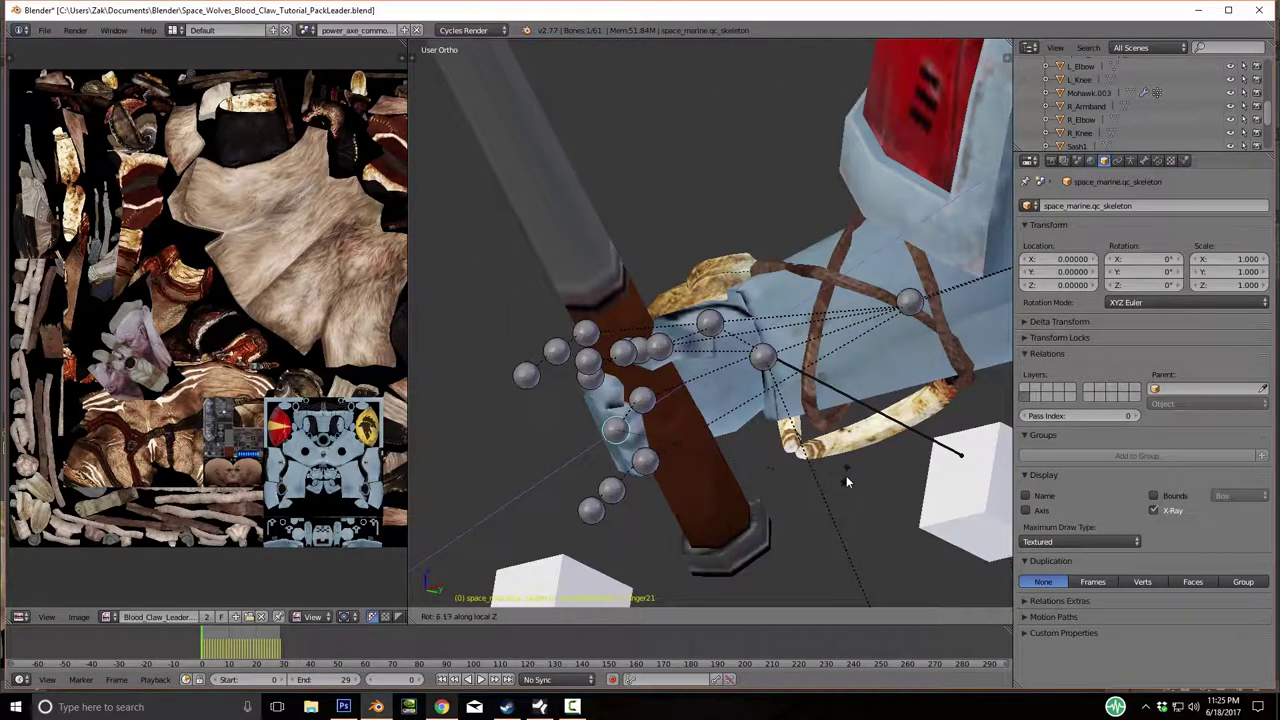
left_click(861, 444)
middle_click_drag(861, 444, 638, 369)
key("r")
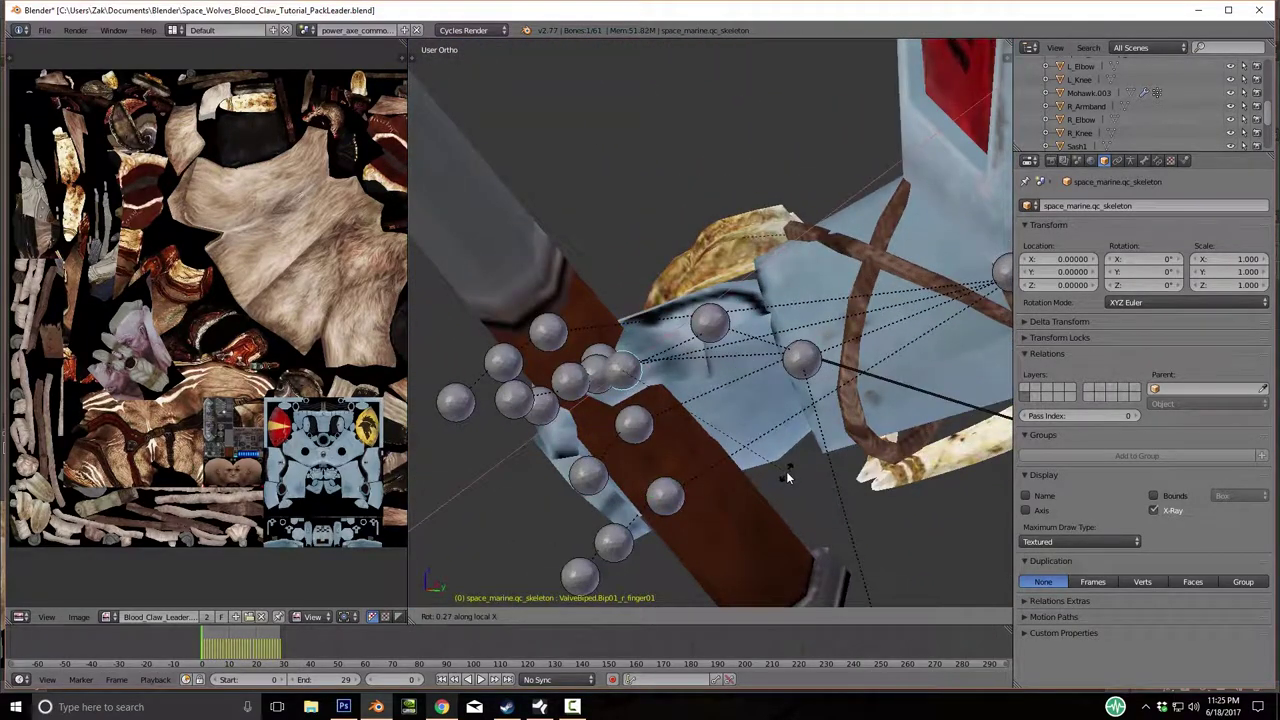
key("y")
key("y")
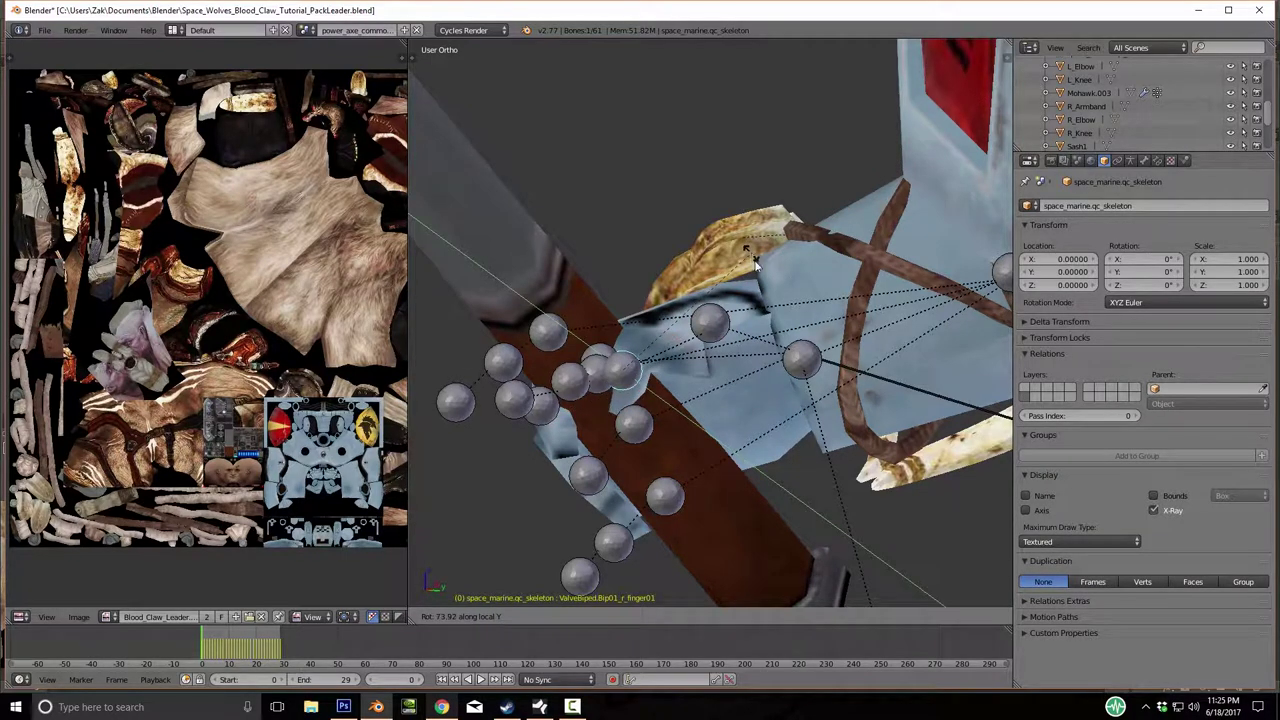
key("x")
key("x")
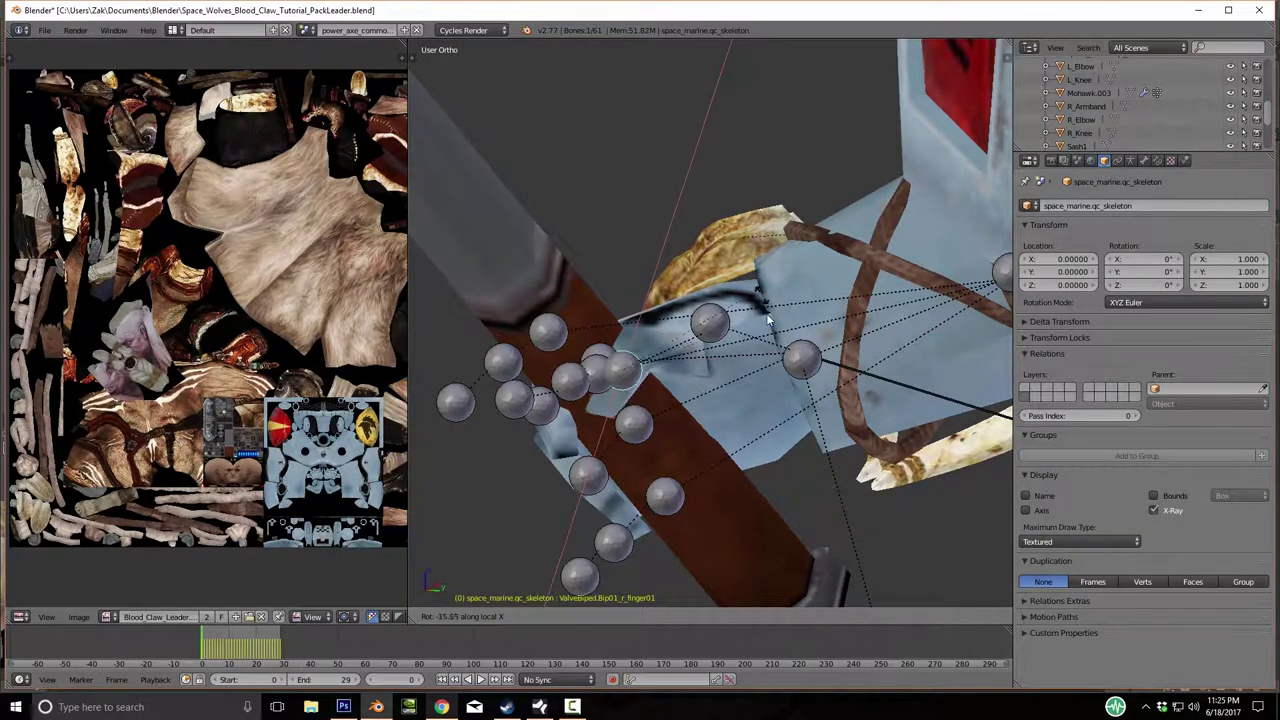
left_click(770, 283)
scroll(796, 416, "down", 6)
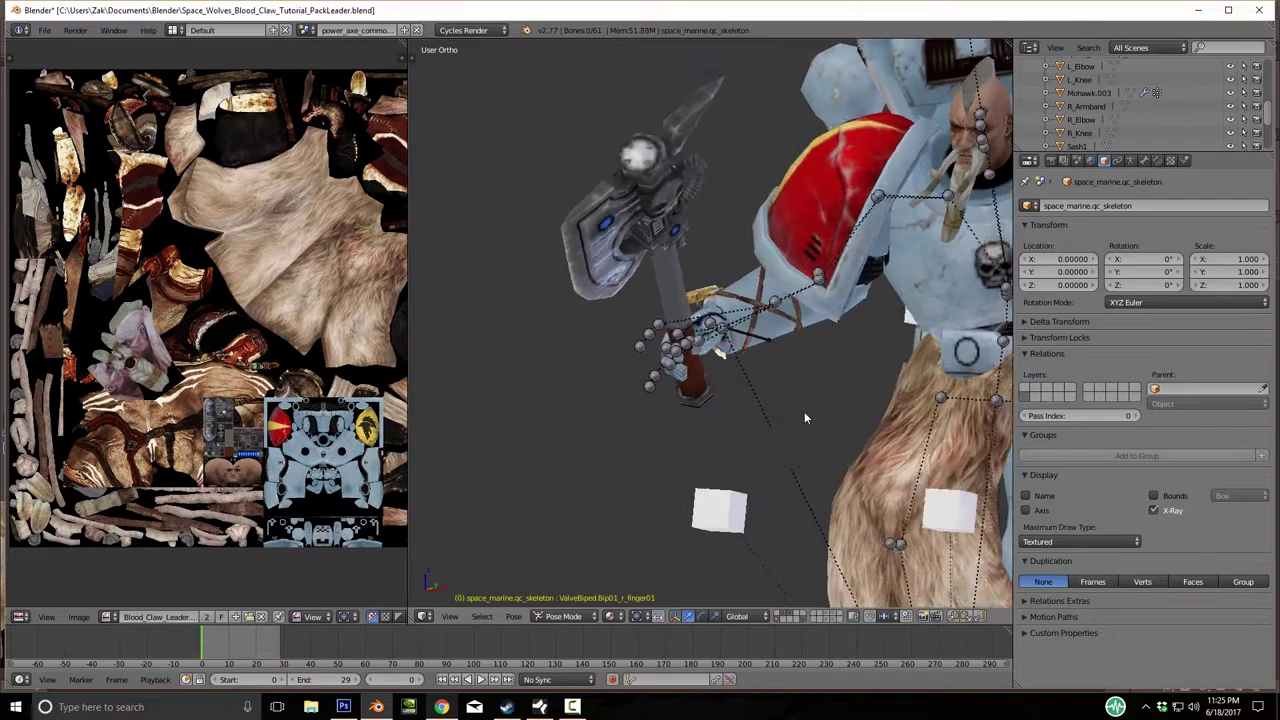
middle_click_drag(796, 416, 675, 420)
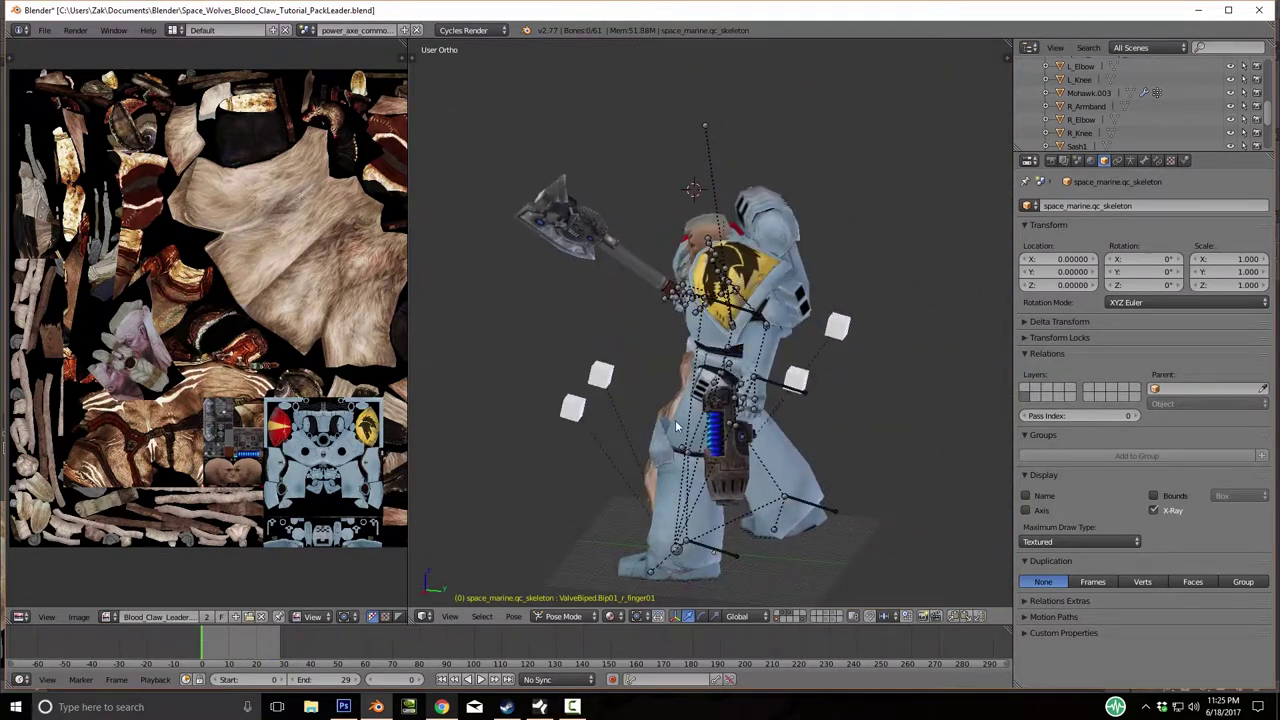
scroll(675, 420, "up", 6)
middle_click_drag(656, 351, 814, 437)
scroll(797, 443, "down", 3)
Bend a left finger bone on its Y axis and enable the on-screen keystroke display.
key("r")
key("y")
key("y")
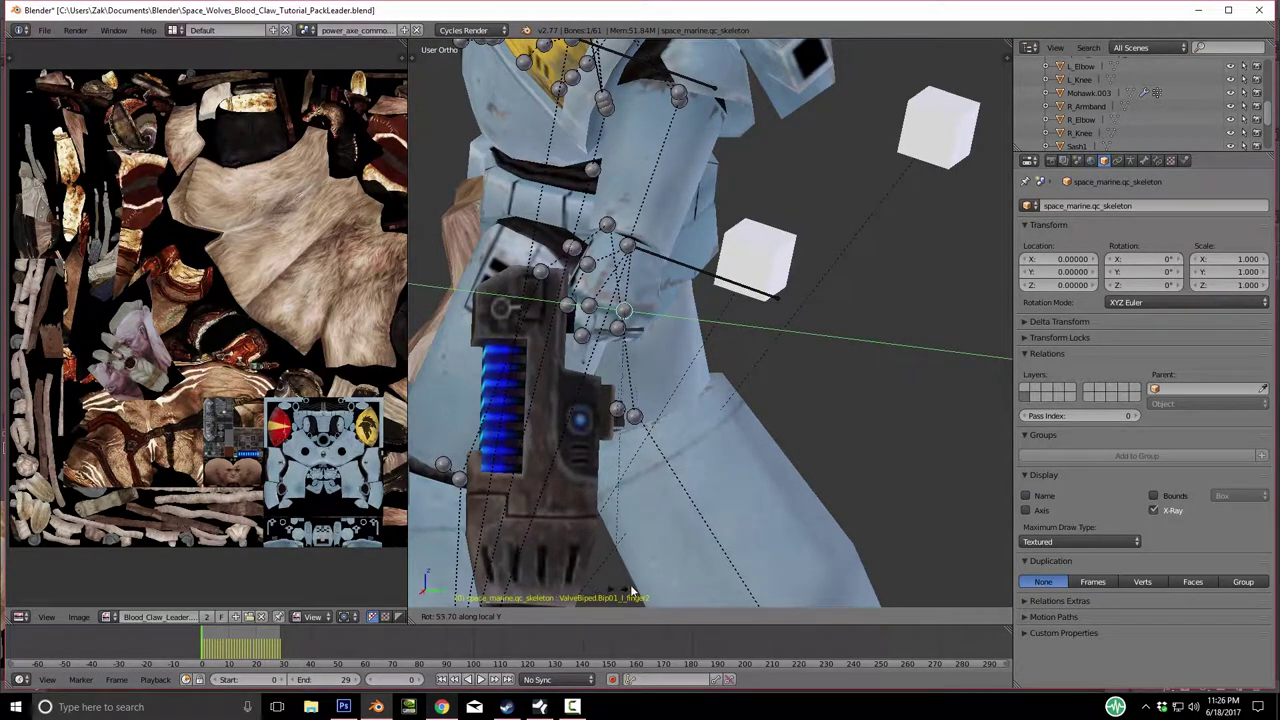
left_click(660, 552)
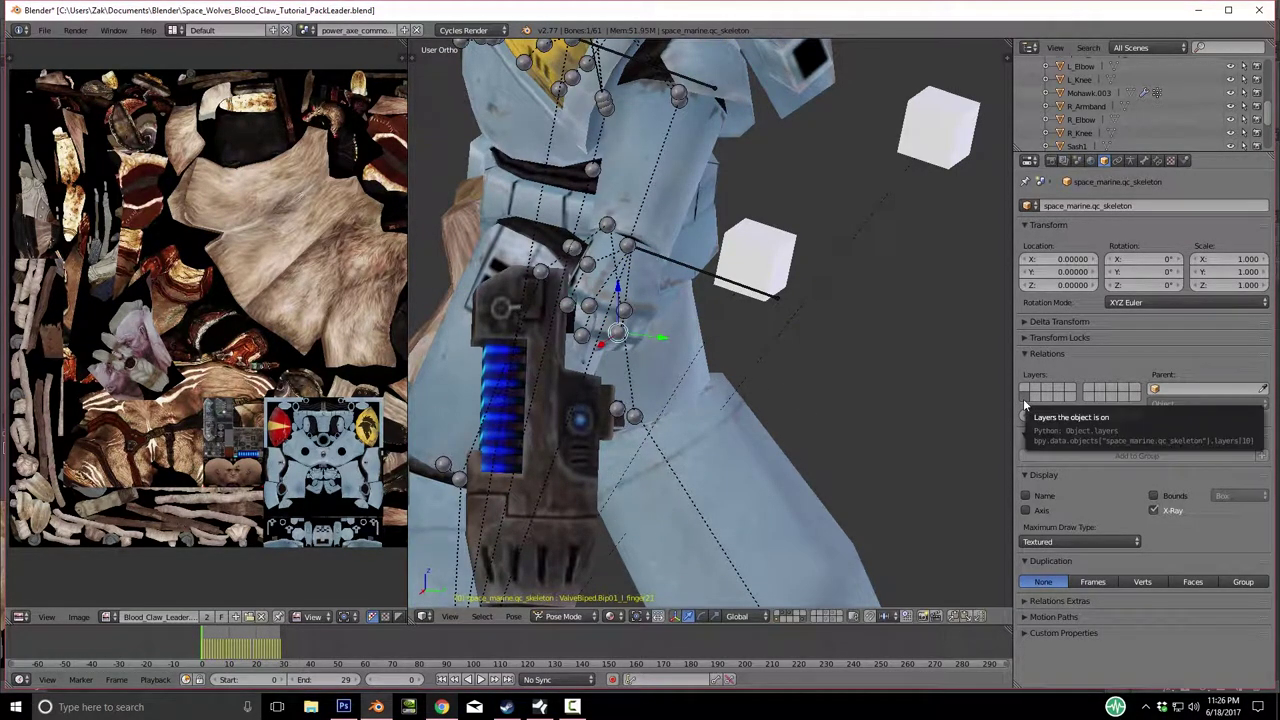
scroll(811, 393, "up", 4)
key("KP_Decimal")
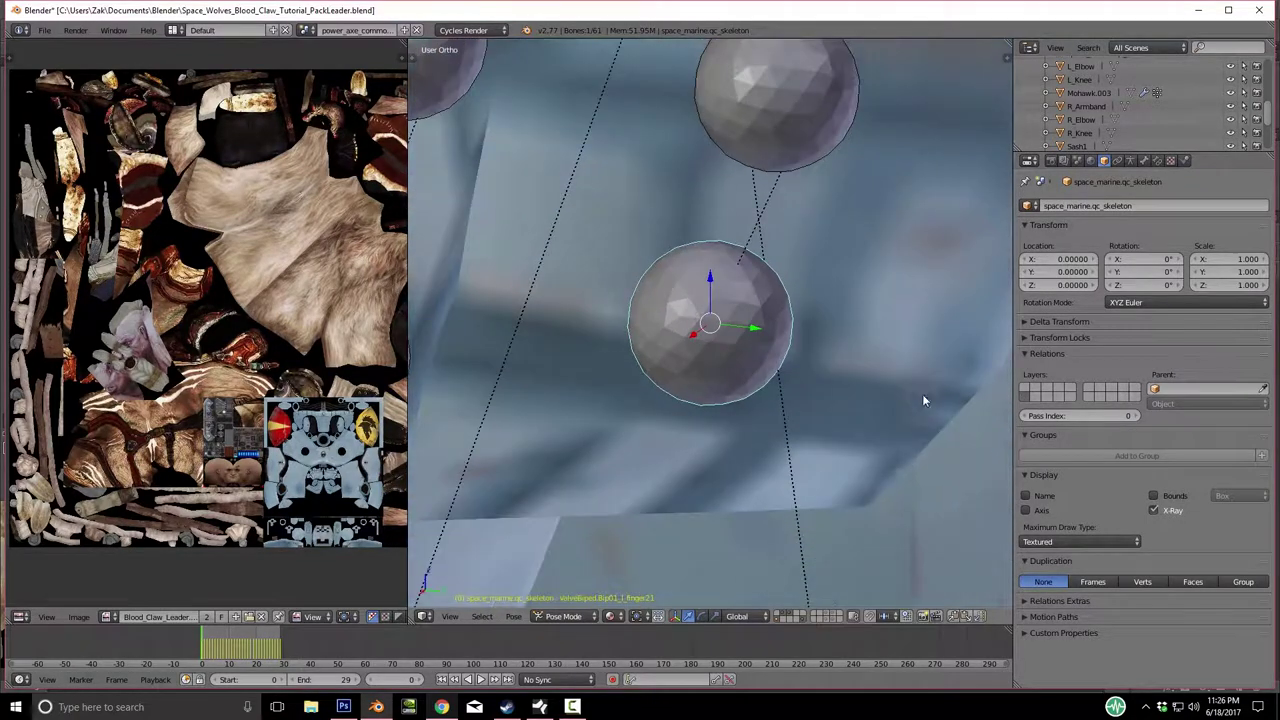
key("n")
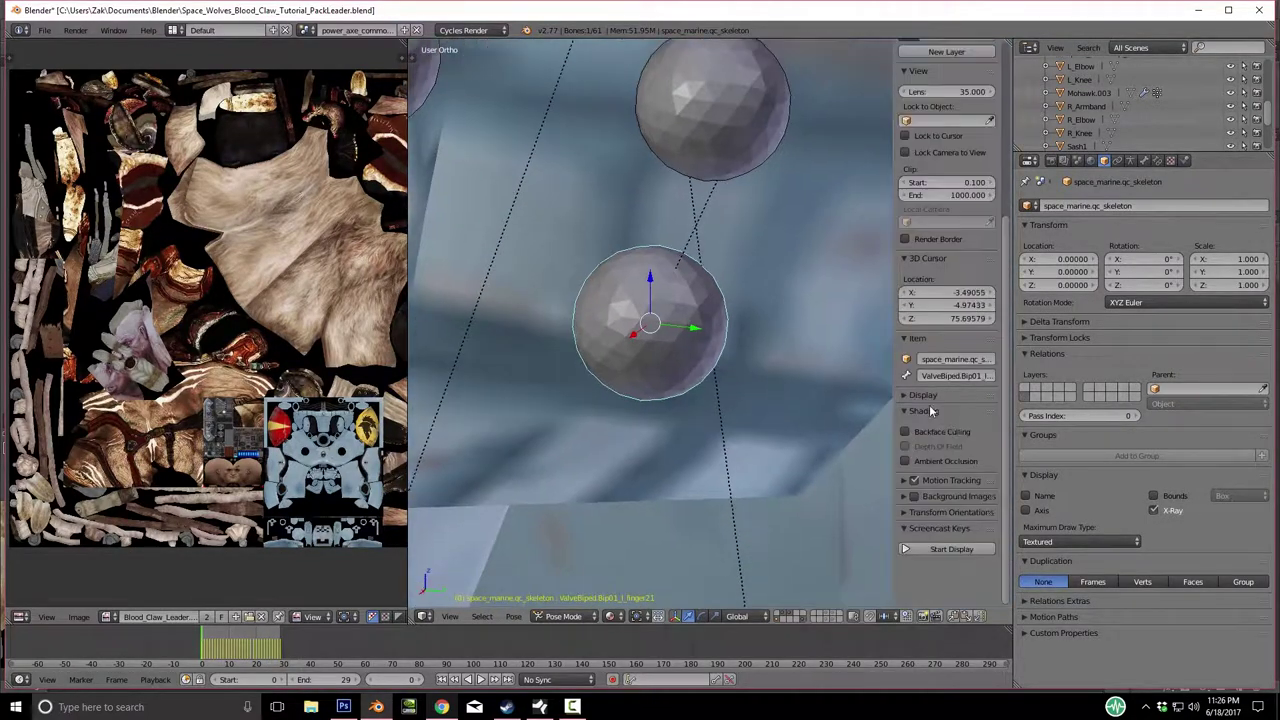
left_click(908, 548)
middle_click_drag(738, 403, 686, 366)
Freely rotate another left finger bone toward the gun grip.
key("r")
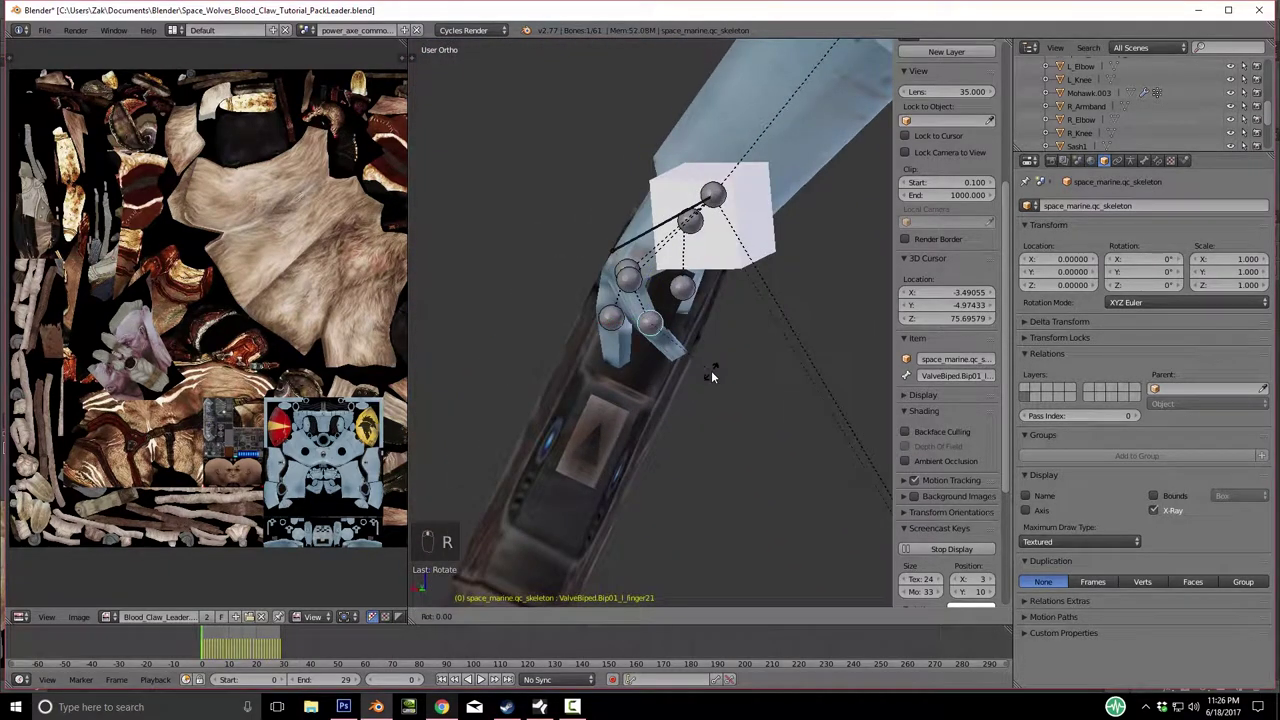
key("Escape")
middle_click_drag(725, 325, 527, 369)
key("r")
left_click(729, 388)
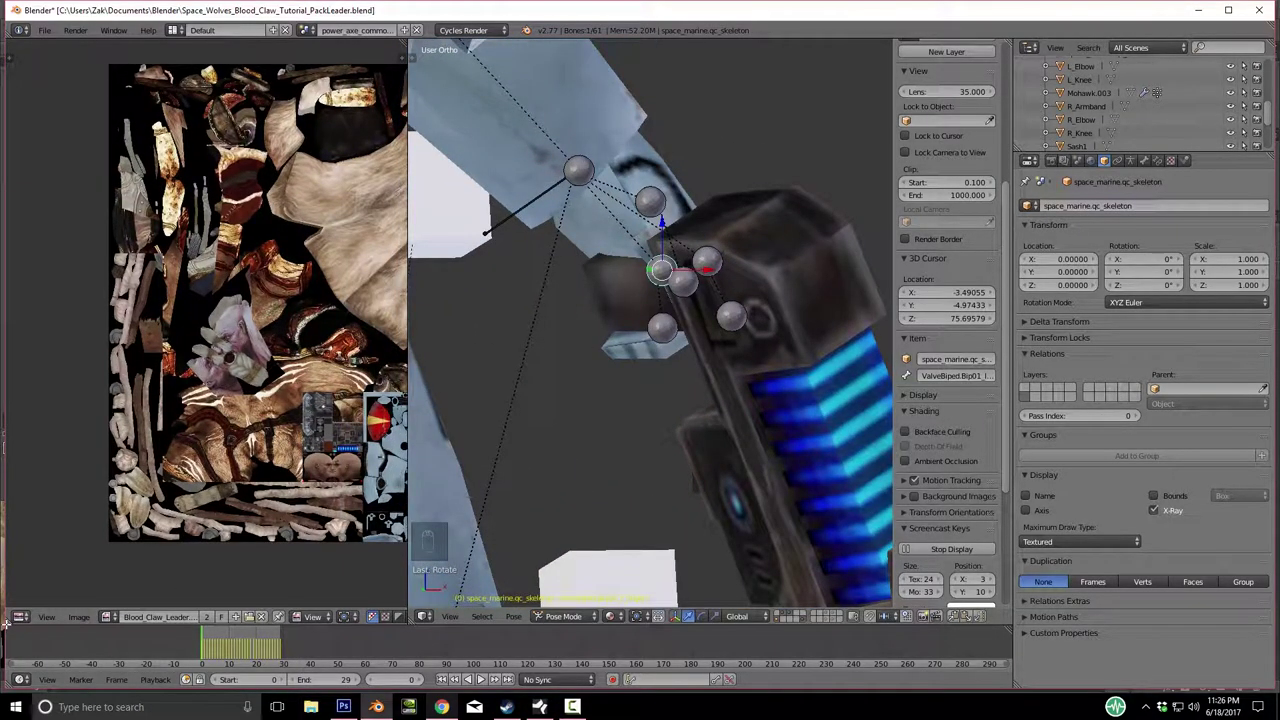
Merge the texture image panel into the 3D viewport.
left_click_drag(8, 620, 70, 622)
left_click_drag(411, 622, 200, 600)
middle_click_drag(428, 479, 497, 440)
scroll(497, 440, "up", 3)
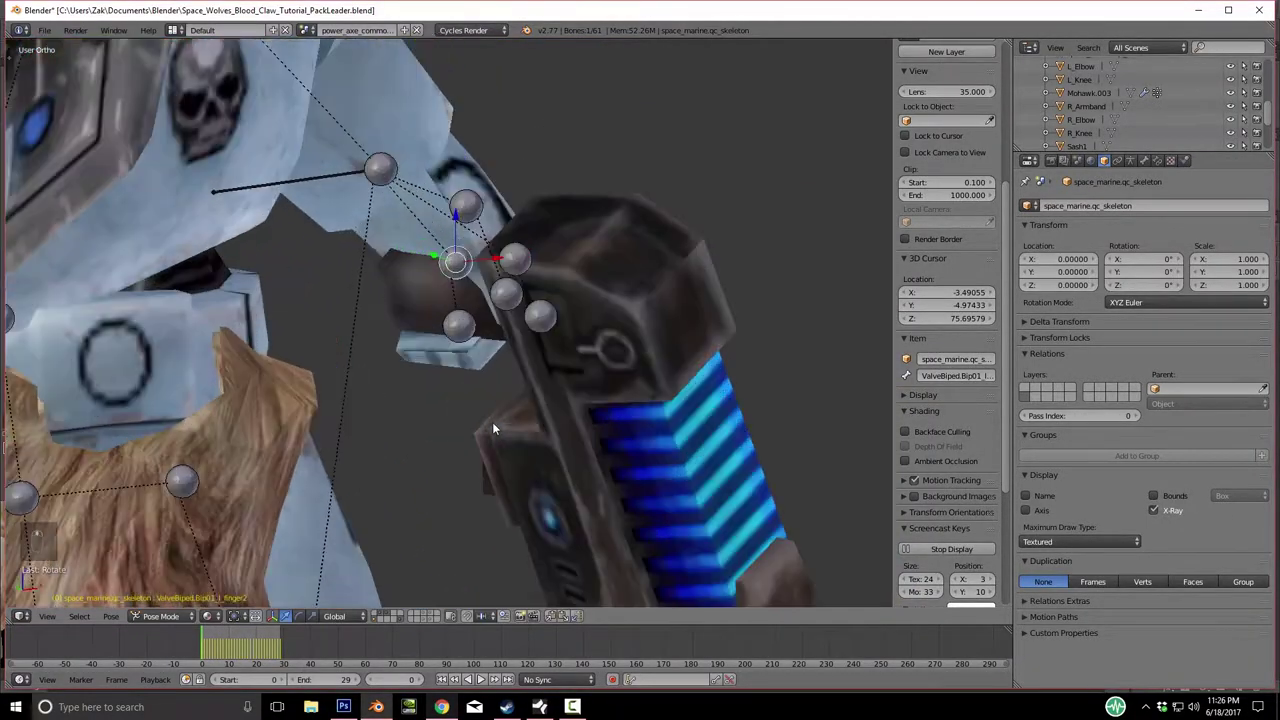
middle_click_drag(455, 215, 458, 250)
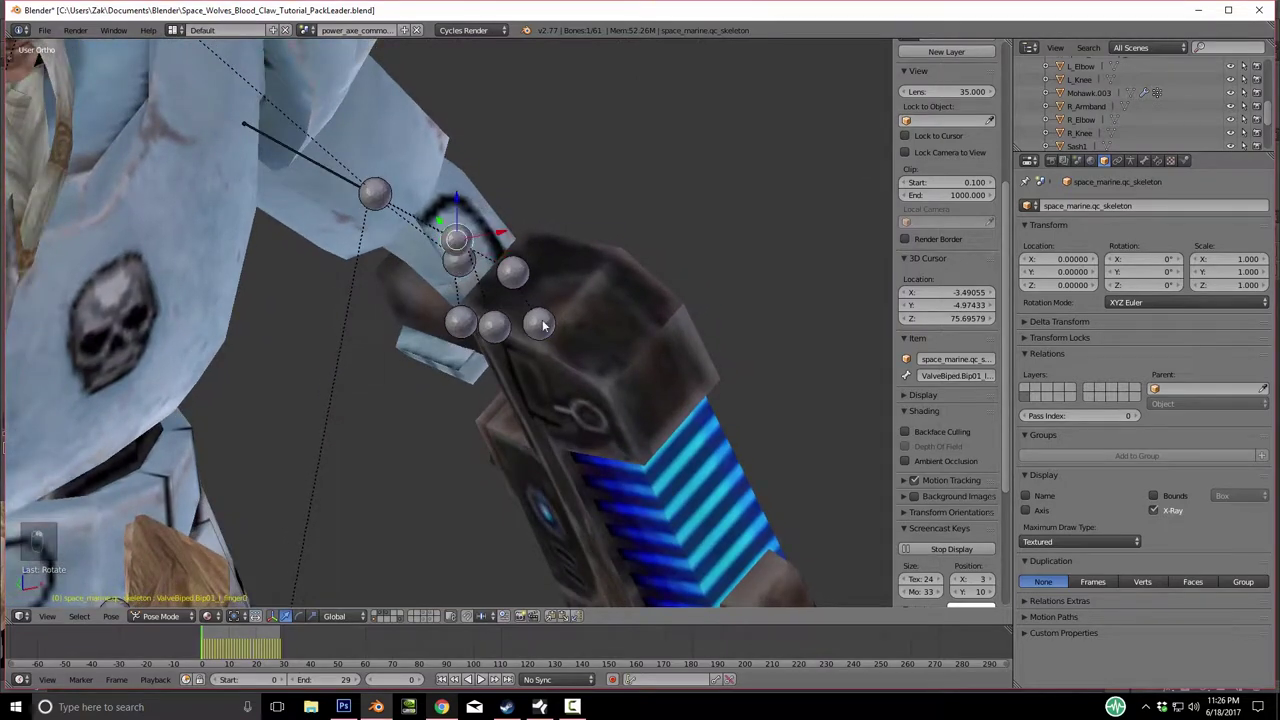
middle_click_drag(543, 325, 554, 320)
Curl the remaining left finger bones around the gun, the last by about 101 degrees.
key("r")
key("y")
key("y")
key("z")
key("z")
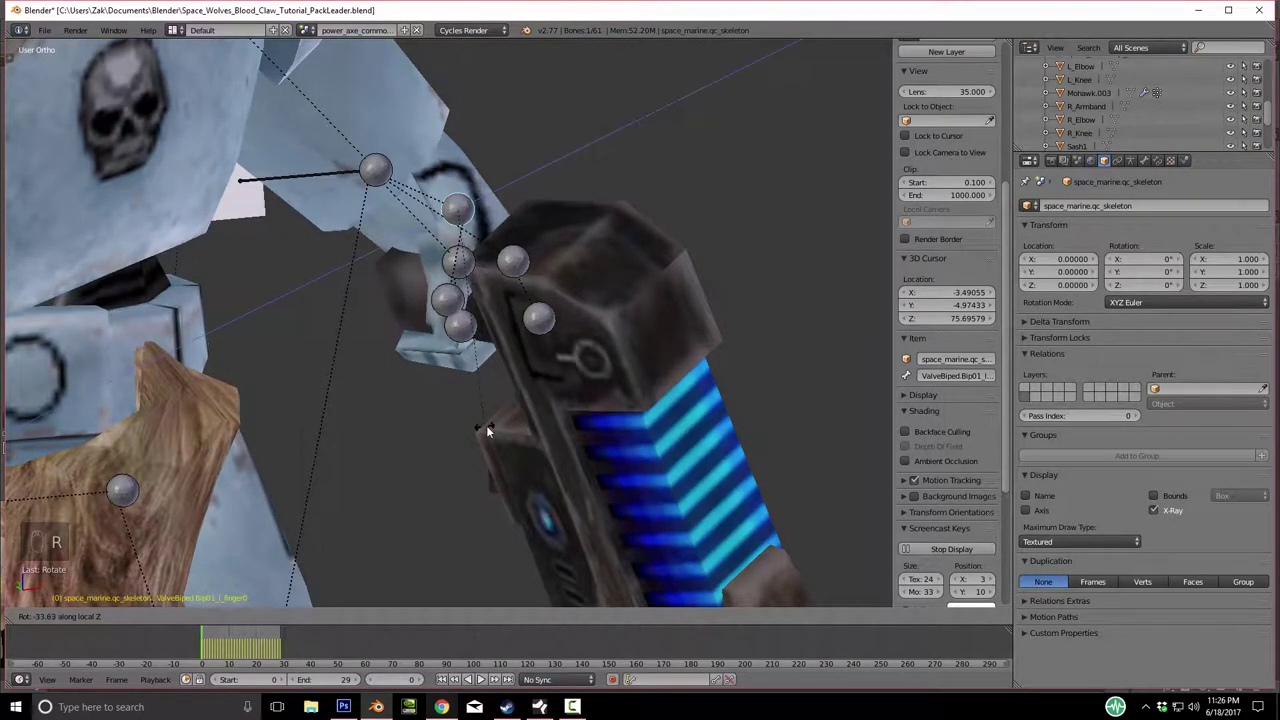
left_click(520, 390)
middle_click_drag(528, 380, 479, 348)
key("r")
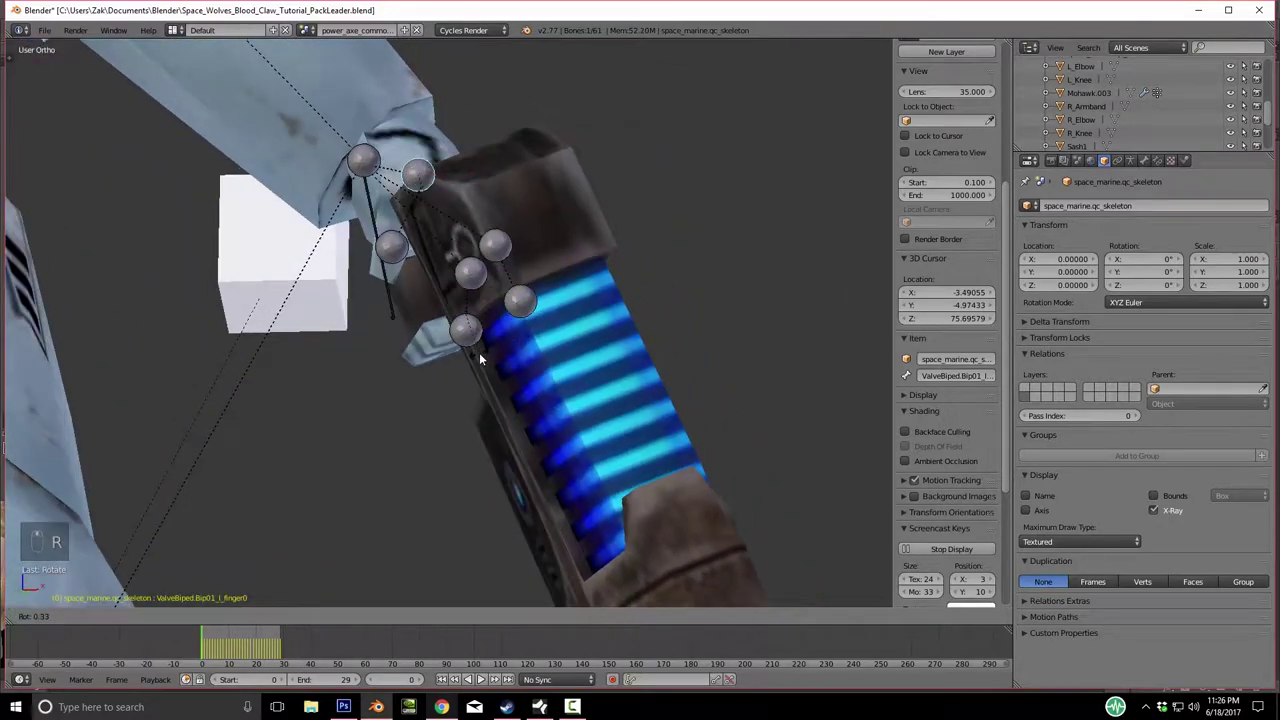
left_click(497, 327)
key("r")
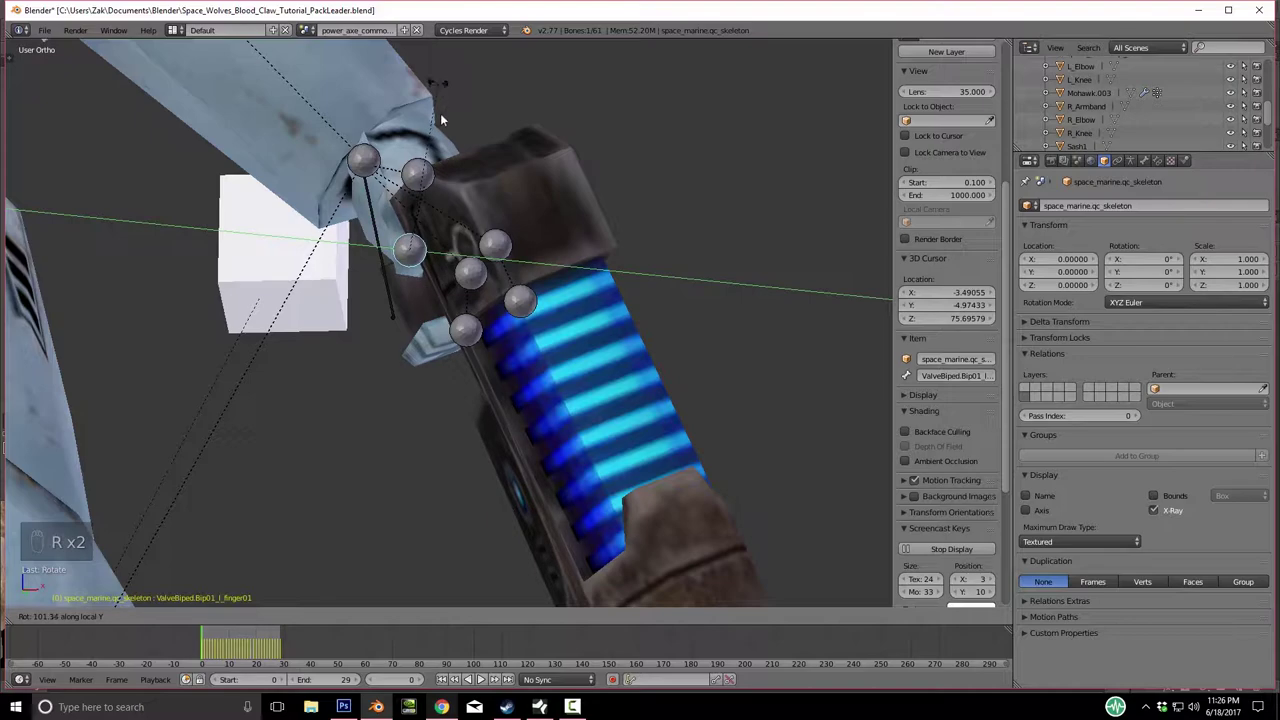
left_click(386, 348)
middle_click_drag(386, 348, 405, 431)
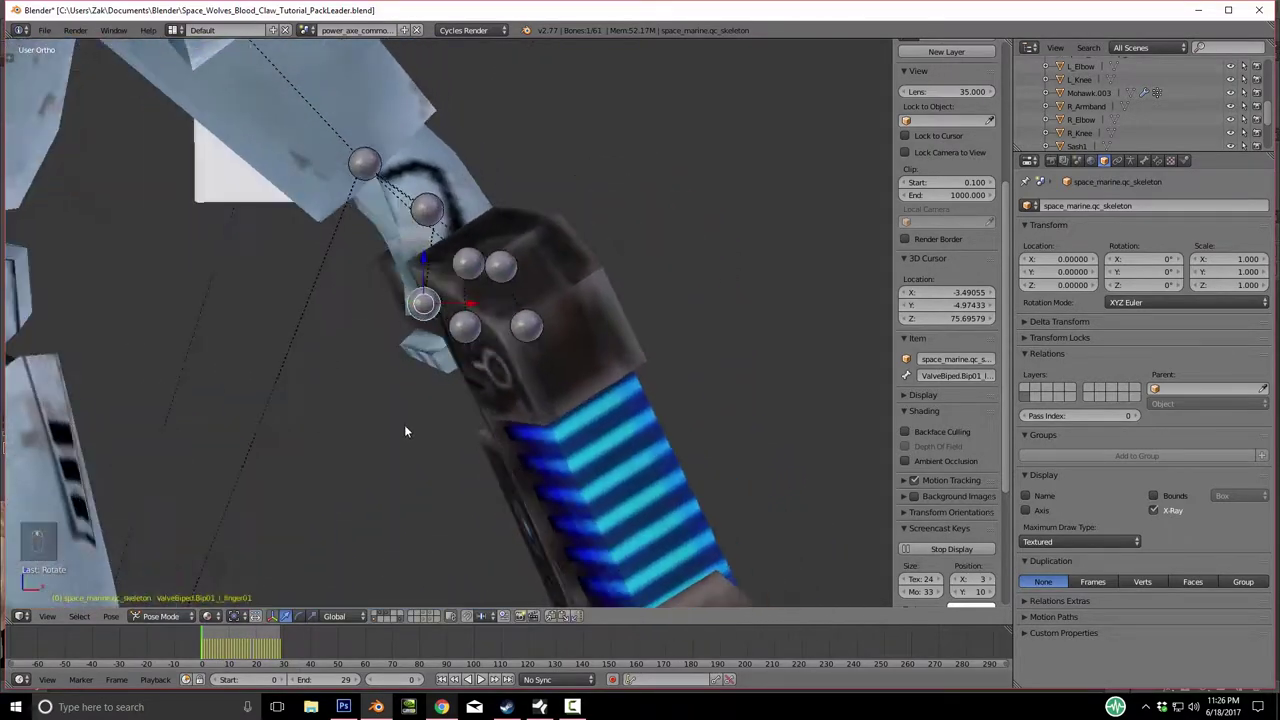
Select all 61 bones and insert a LocRotScale keyframe for the pose.
key("Home")
middle_click_drag(626, 374, 509, 429)
scroll(517, 383, "up", 3)
scroll(516, 380, "up", 2)
middle_click_drag(396, 380, 336, 435)
key("Home")
key("a")
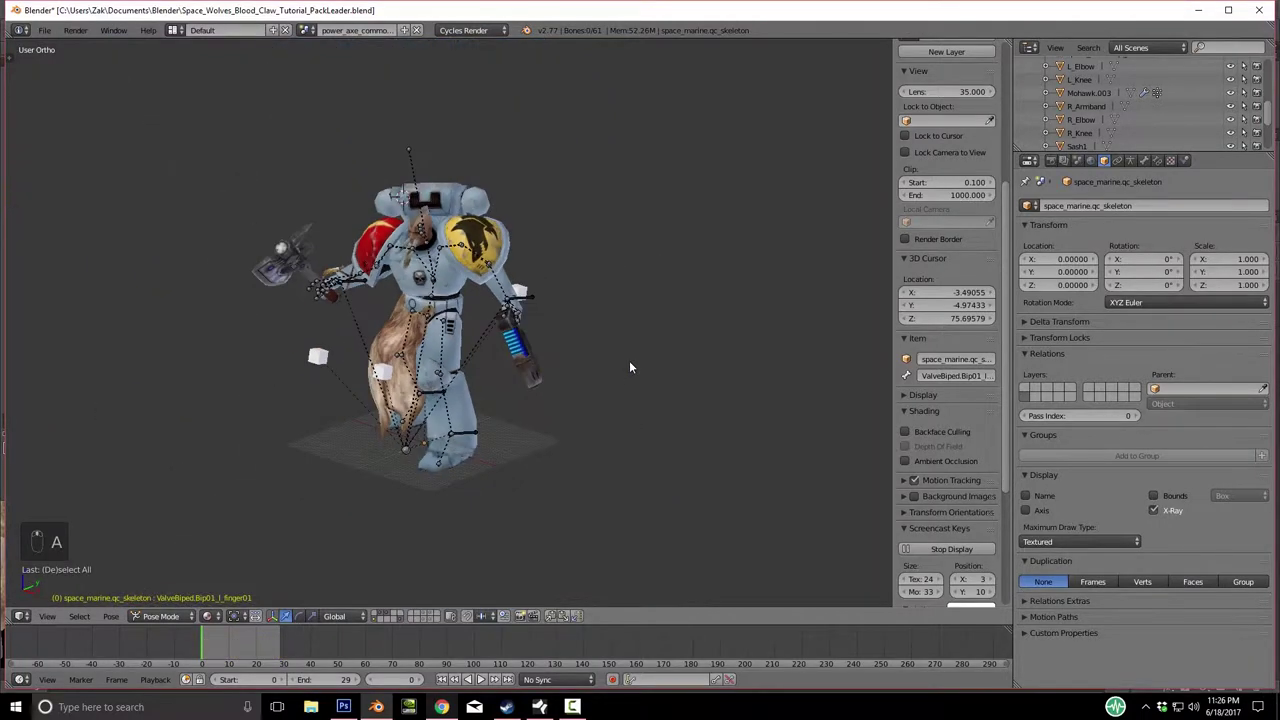
key("a")
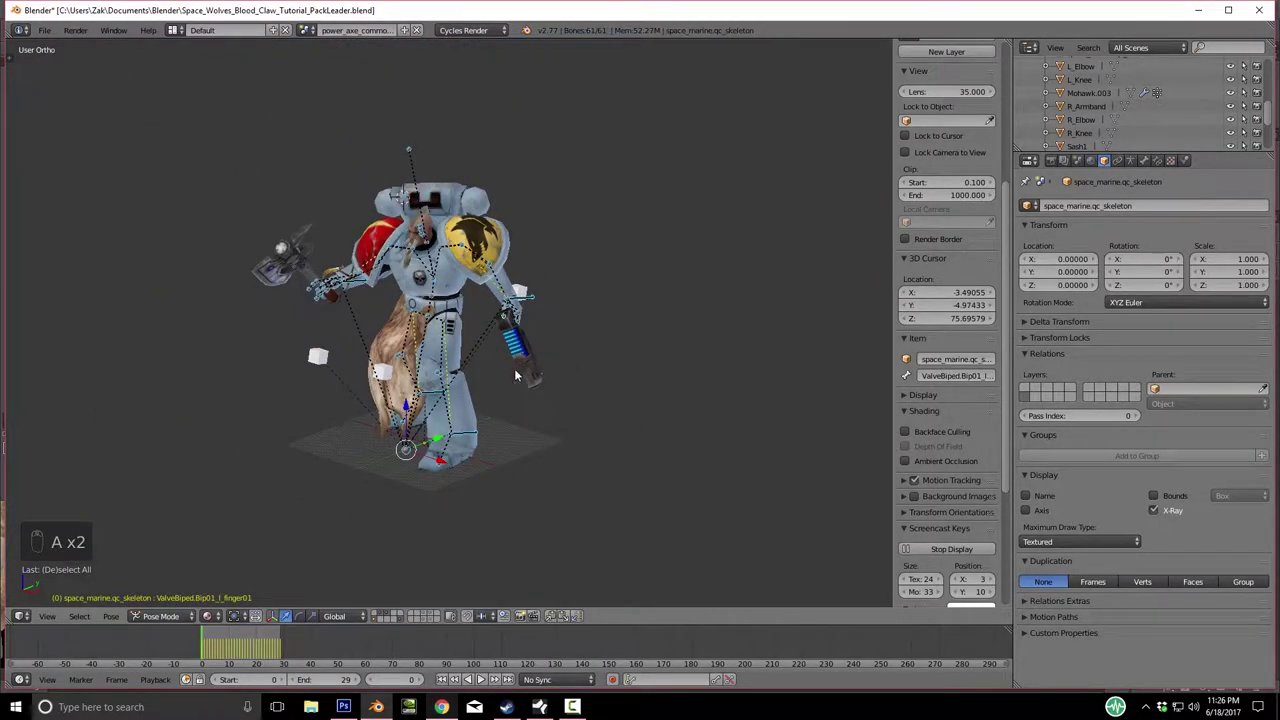
scroll(564, 368, "up", 3)
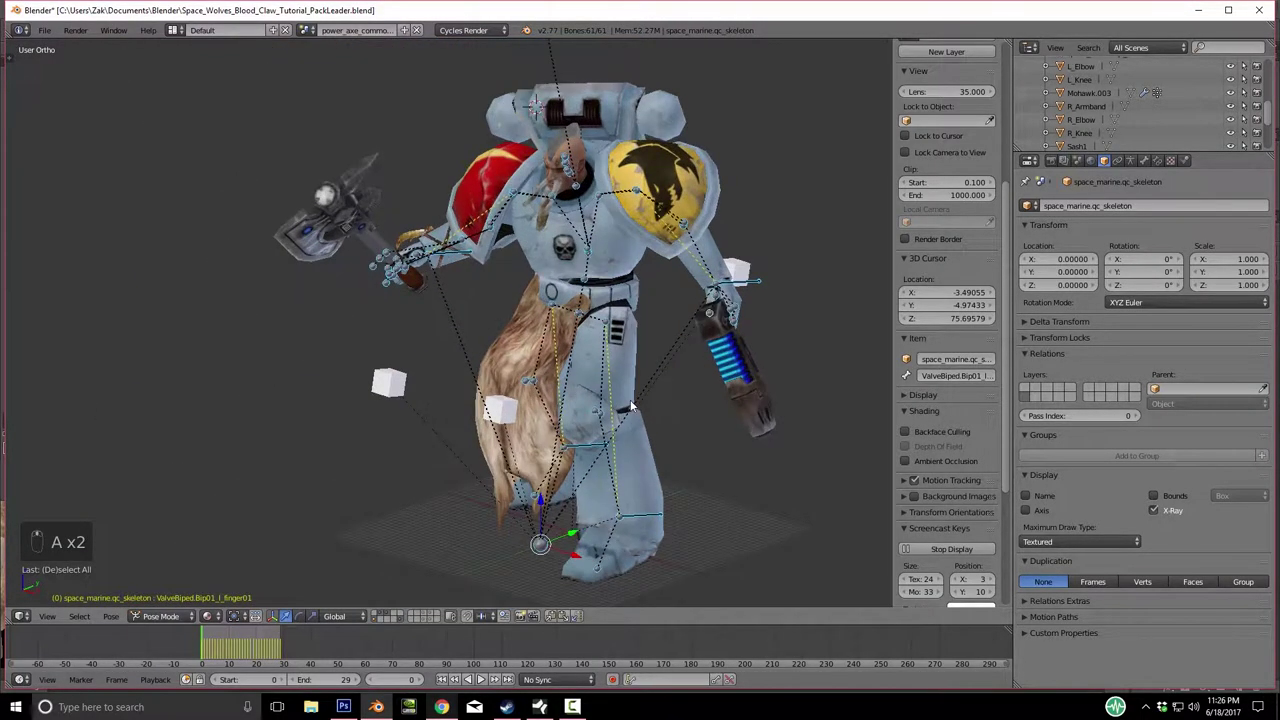
key("i")
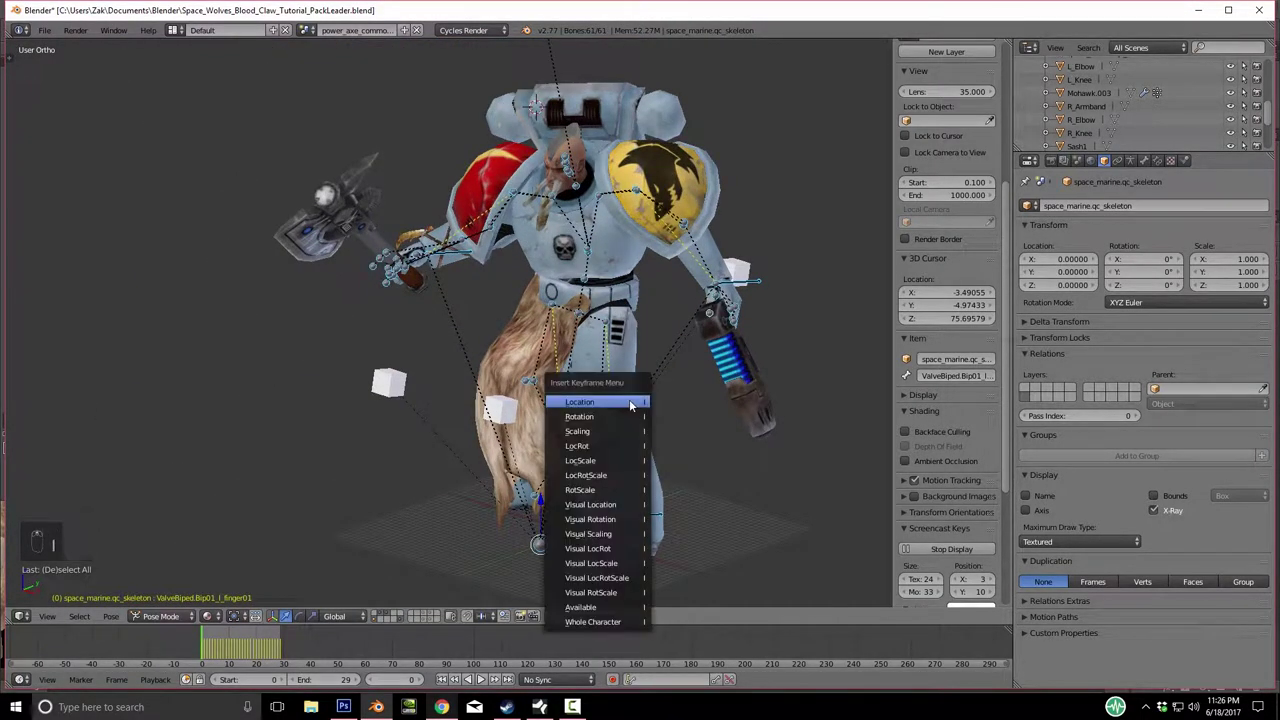
left_click(601, 476)
Switch to Object Mode and select the L_Knee, then the L_Elbow control cube.
key("a")
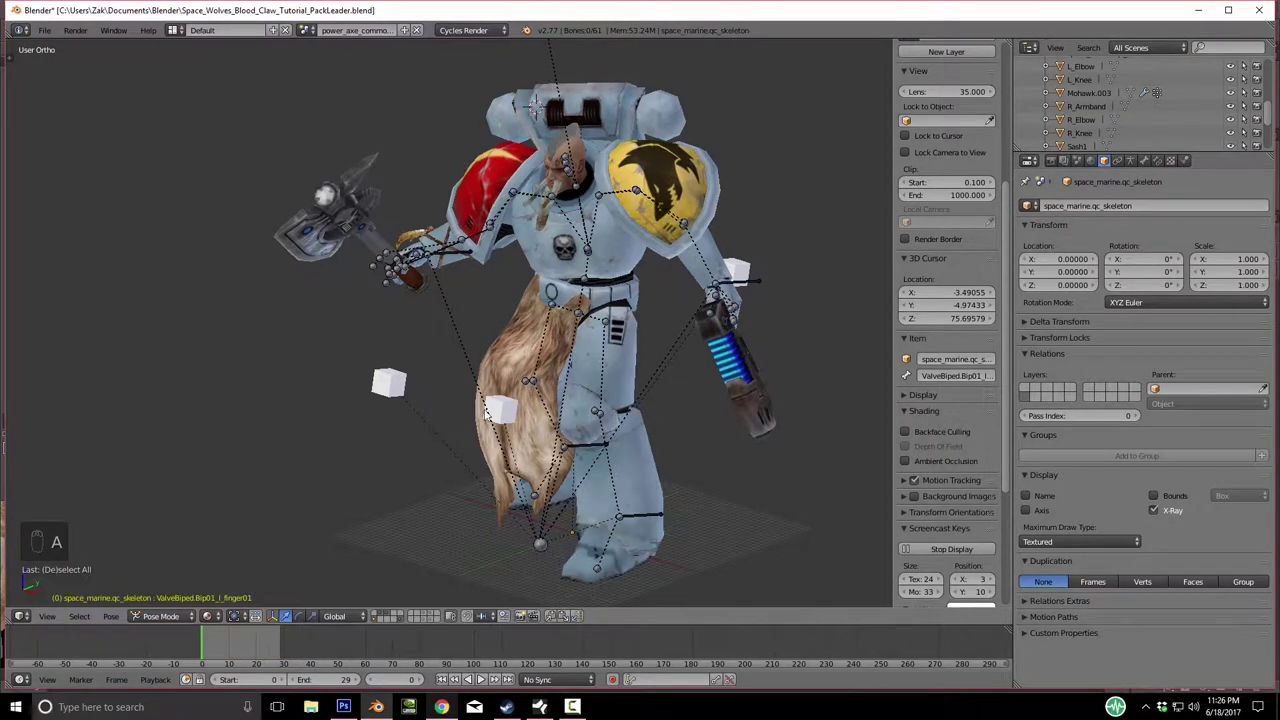
right_click(488, 410)
right_click(741, 278)
middle_click_drag(741, 278, 420, 384)
Move the L_Elbow control cube further left, then undo a trial keyframe.
key("g")
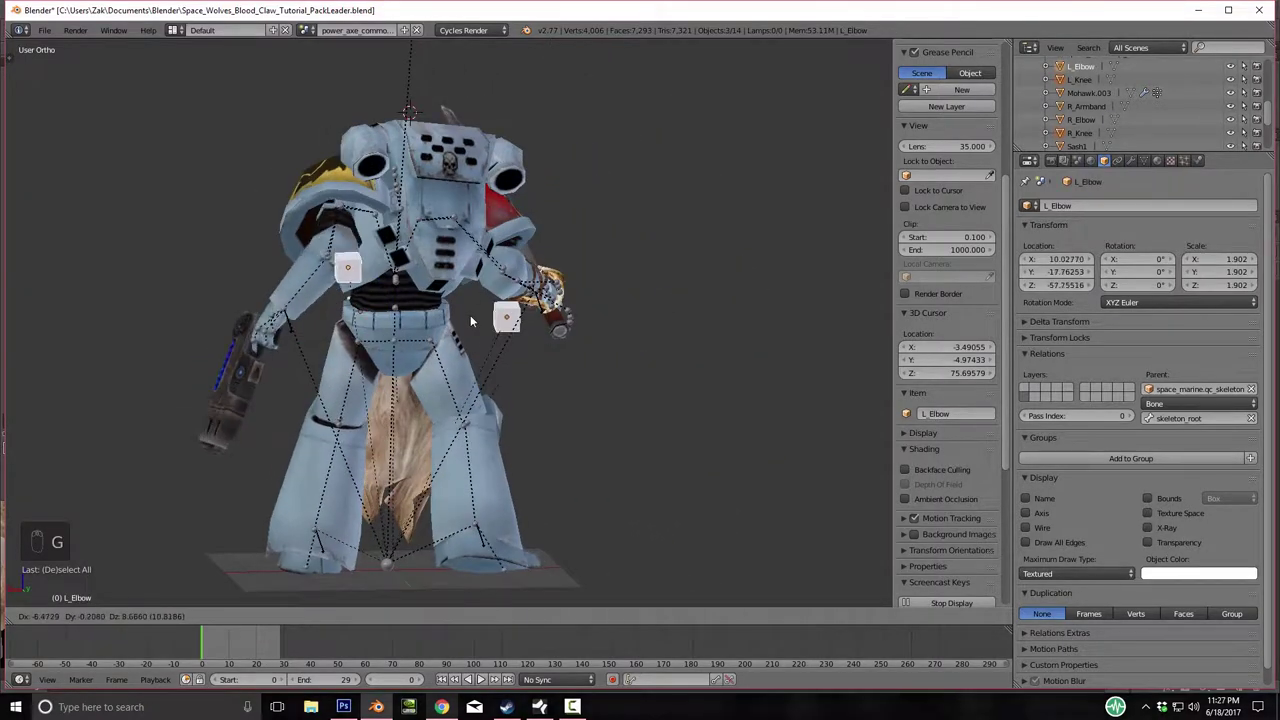
left_click(286, 320)
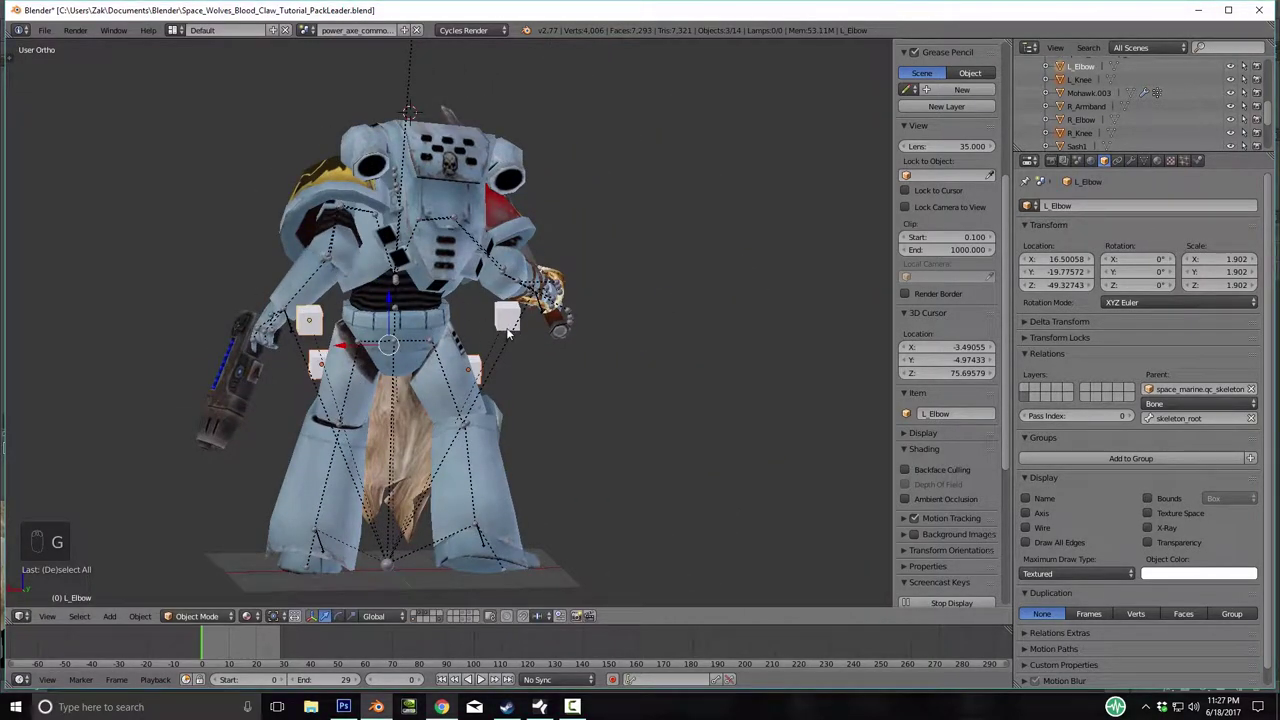
middle_click_drag(747, 351, 496, 344)
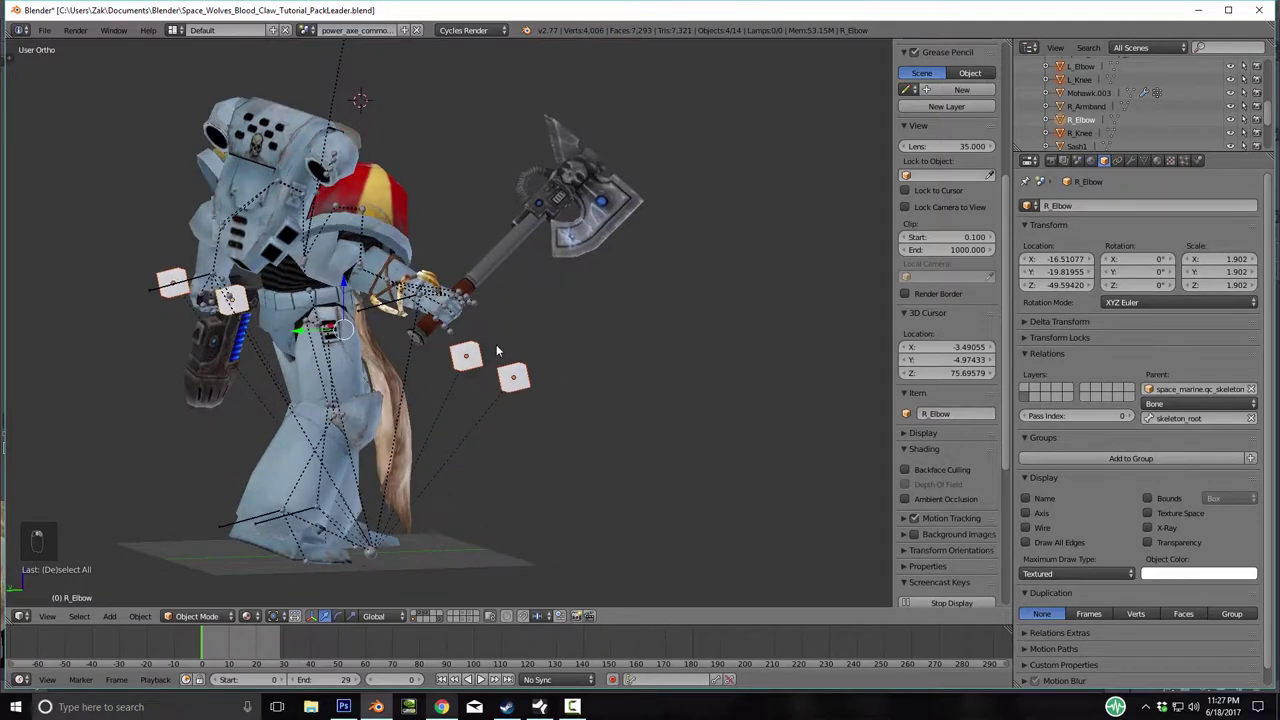
key("i")
left_click(496, 344)
middle_click_drag(548, 378, 600, 390)
key("ctrl+z")
key("ctrl+z")
Shift the R_Knee control cube along X and keyframe its LocRotScale.
right_click(453, 392)
key("g")
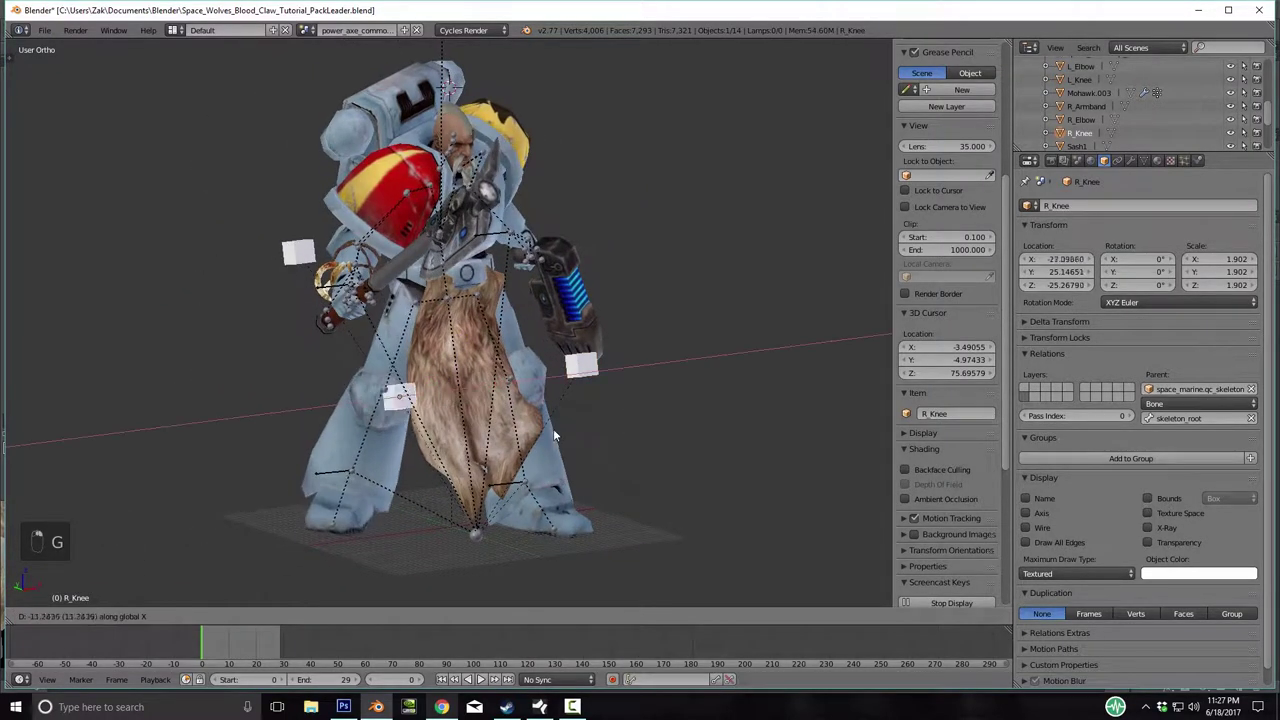
left_click(566, 420)
key("i")
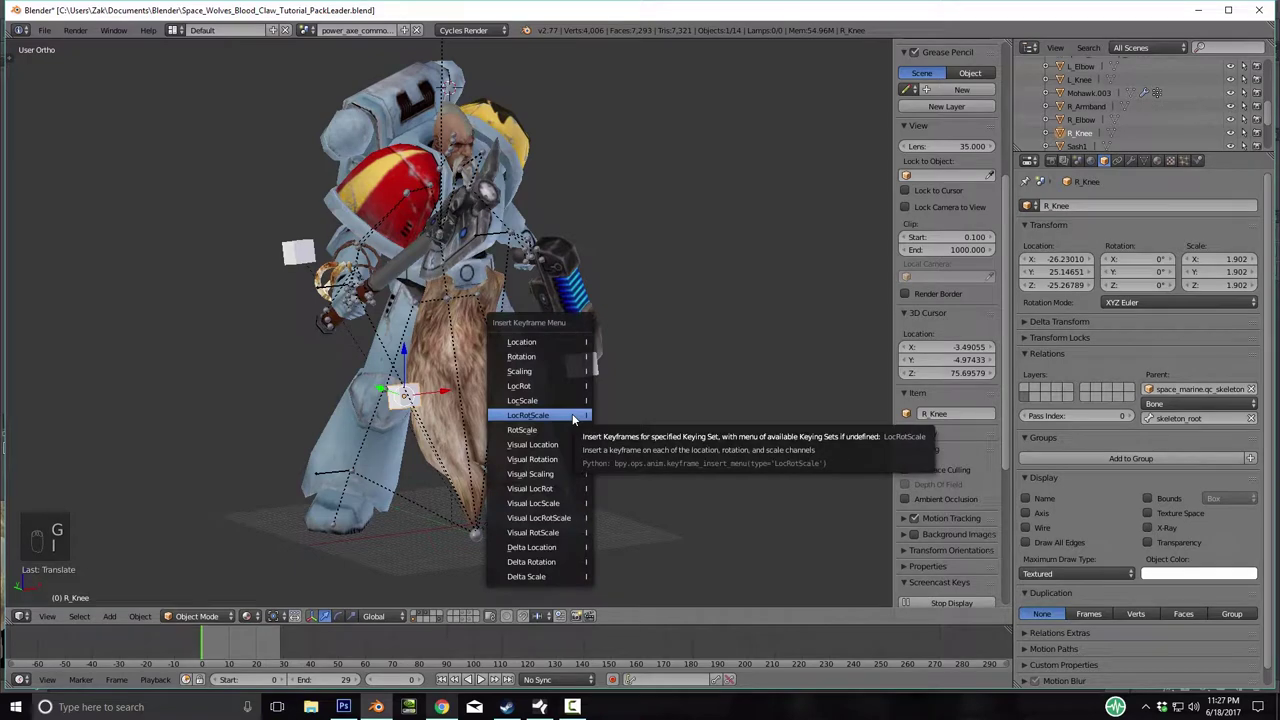
left_click(573, 420)
Keyframe LocRotScale on the L_Knee and L_Elbow control cubes.
right_click(588, 368)
middle_click_drag(716, 408, 548, 376)
key("i")
left_click(675, 418)
right_click(551, 372)
right_click(549, 363)
key("i")
left_click(548, 376)
Keyframe R_Elbow's LocRotScale, deselect it, and select the bip01 skeleton for posing.
right_click(496, 309)
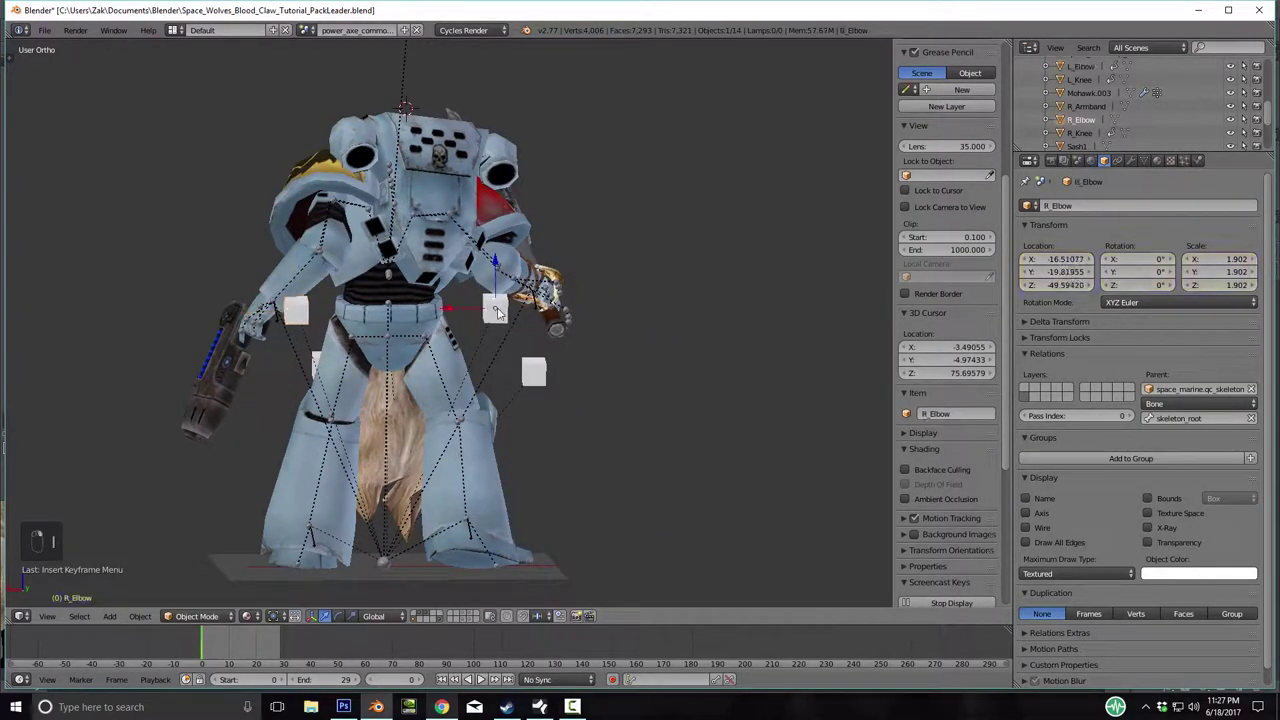
key("i")
left_click(497, 307)
mouse_move(497, 307)
middle_mouse_down()
mouse_move(469, 424)
mouse_move(577, 458)
mouse_move(585, 412)
mouse_move(749, 402)
mouse_move(600, 392)
mouse_move(514, 322)
middle_mouse_up()
key("a")
right_click(514, 320)
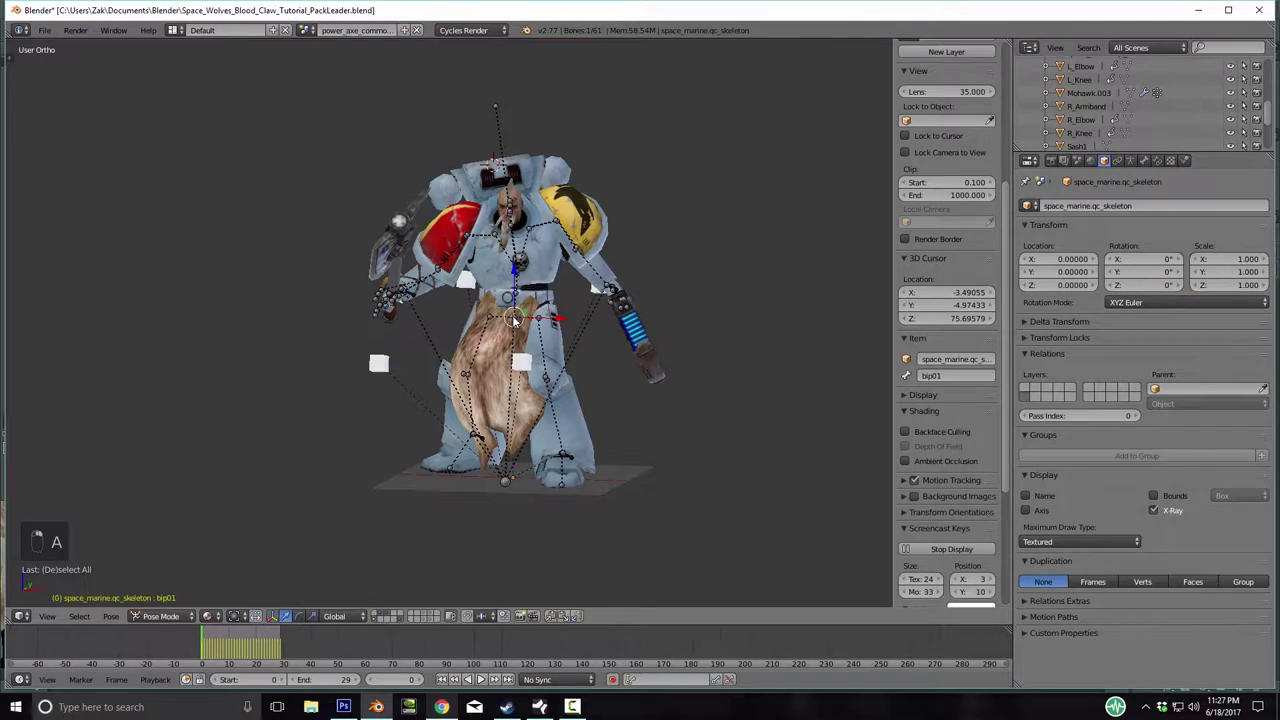
Select all bones and store the pose as Ready1 in a new PoseLib library.
key("a")
key("a")
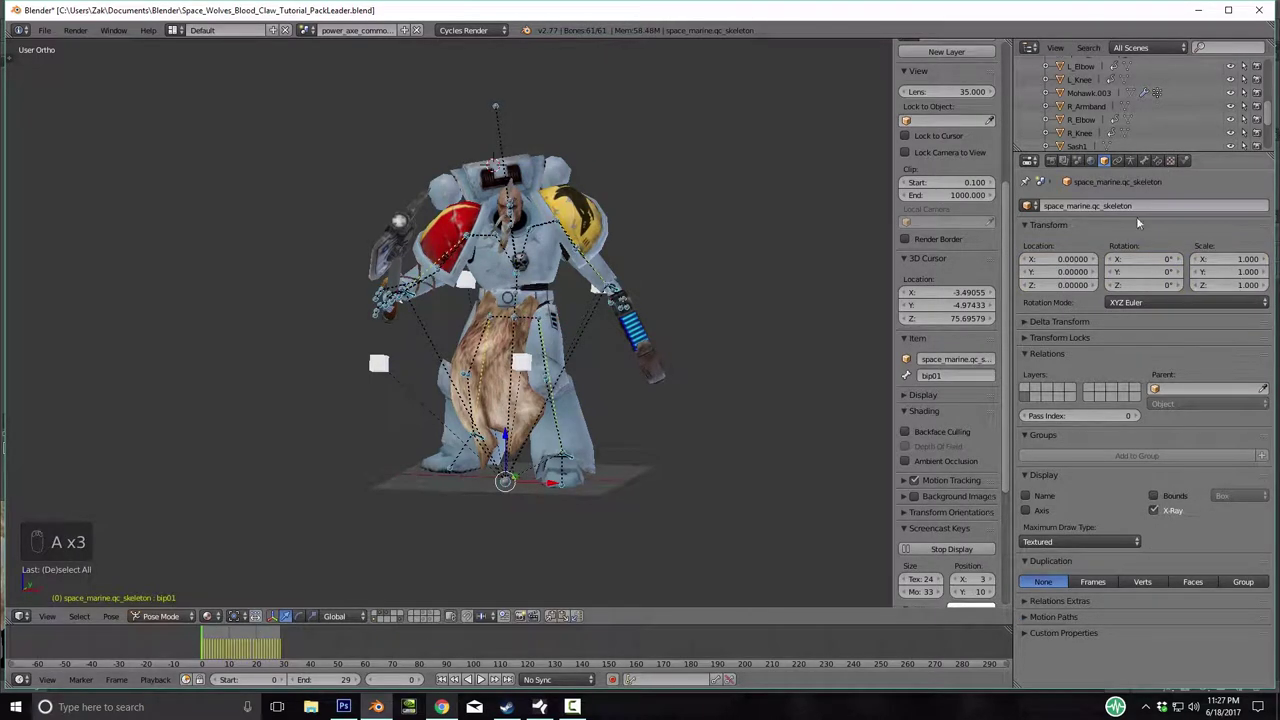
left_click(1131, 161)
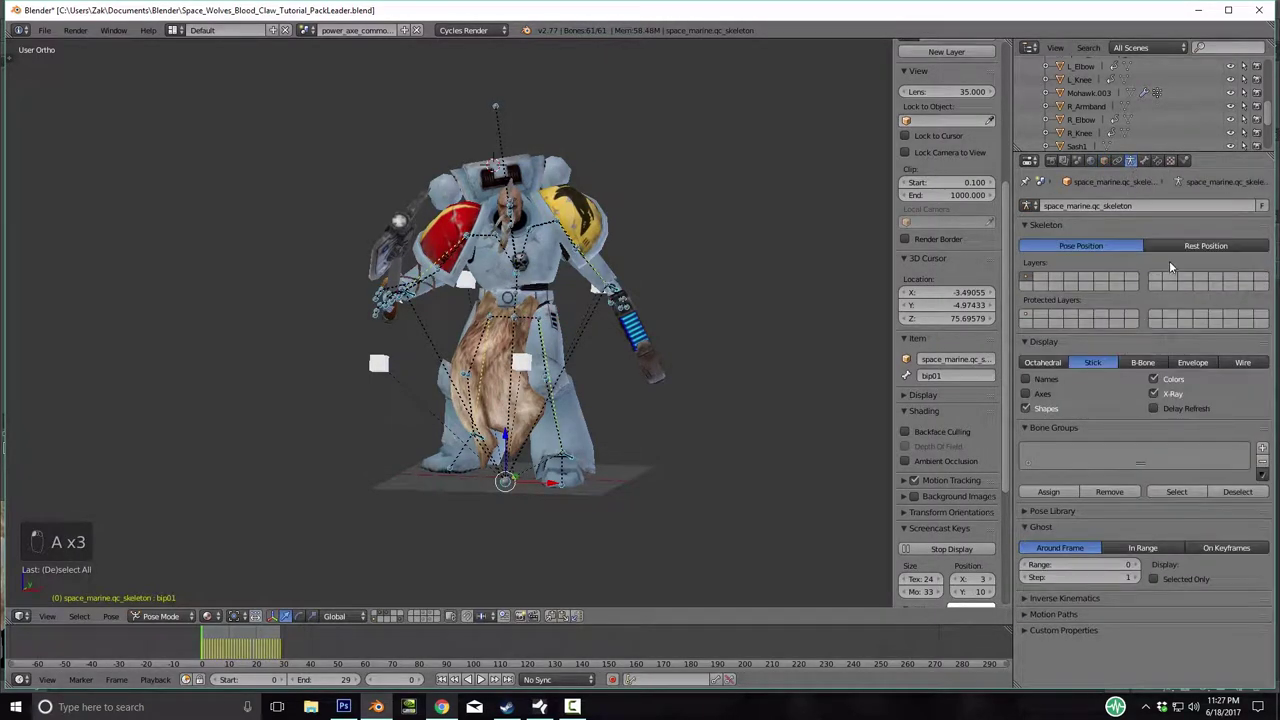
left_click(1024, 511)
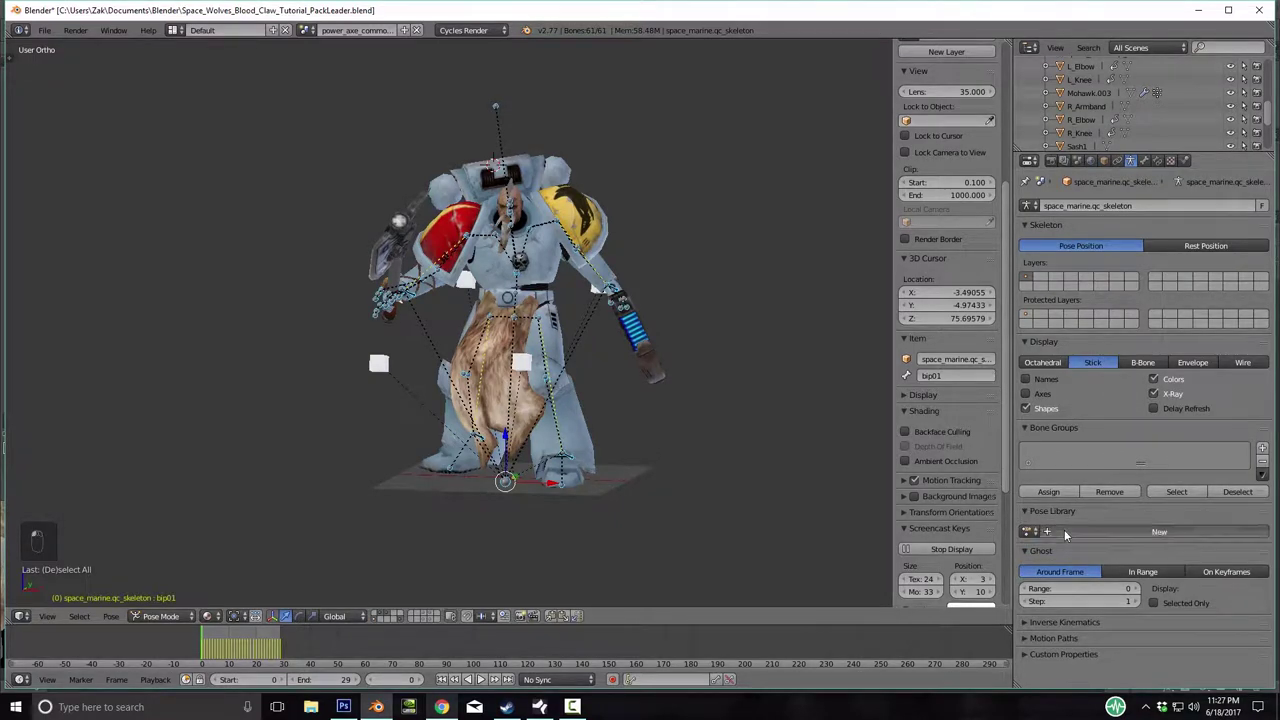
left_click(1064, 532)
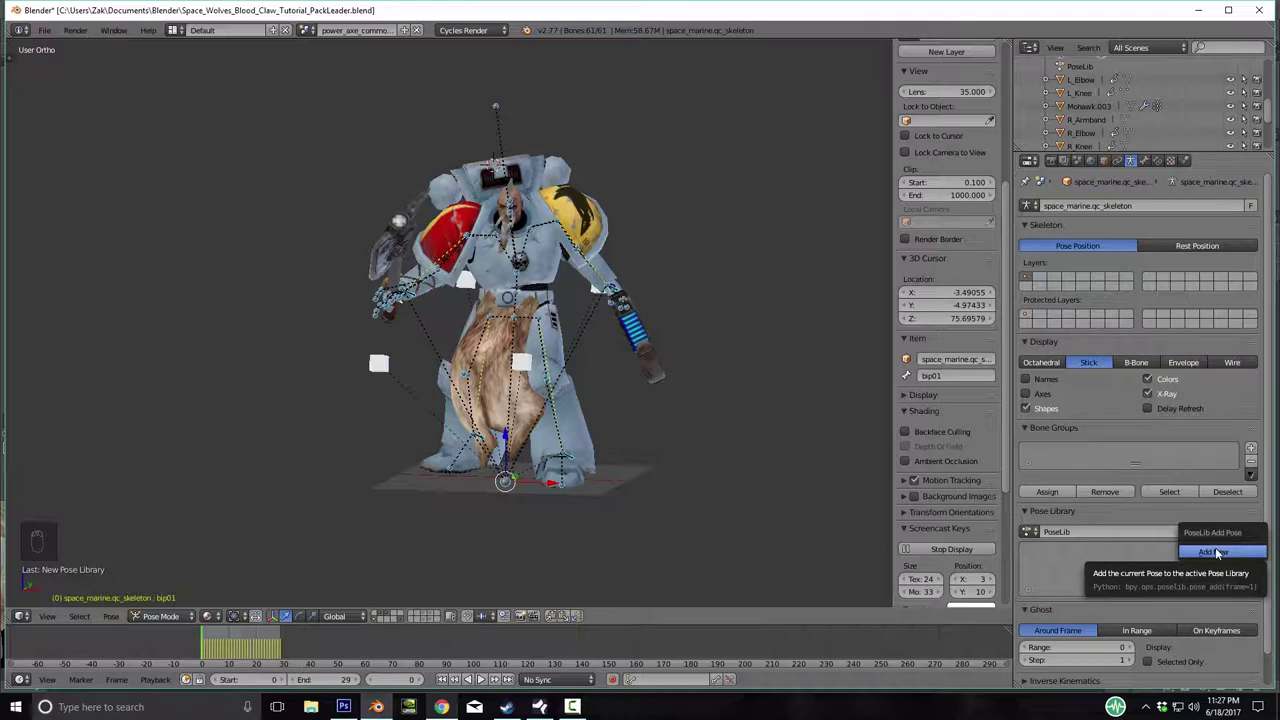
left_click(1216, 553)
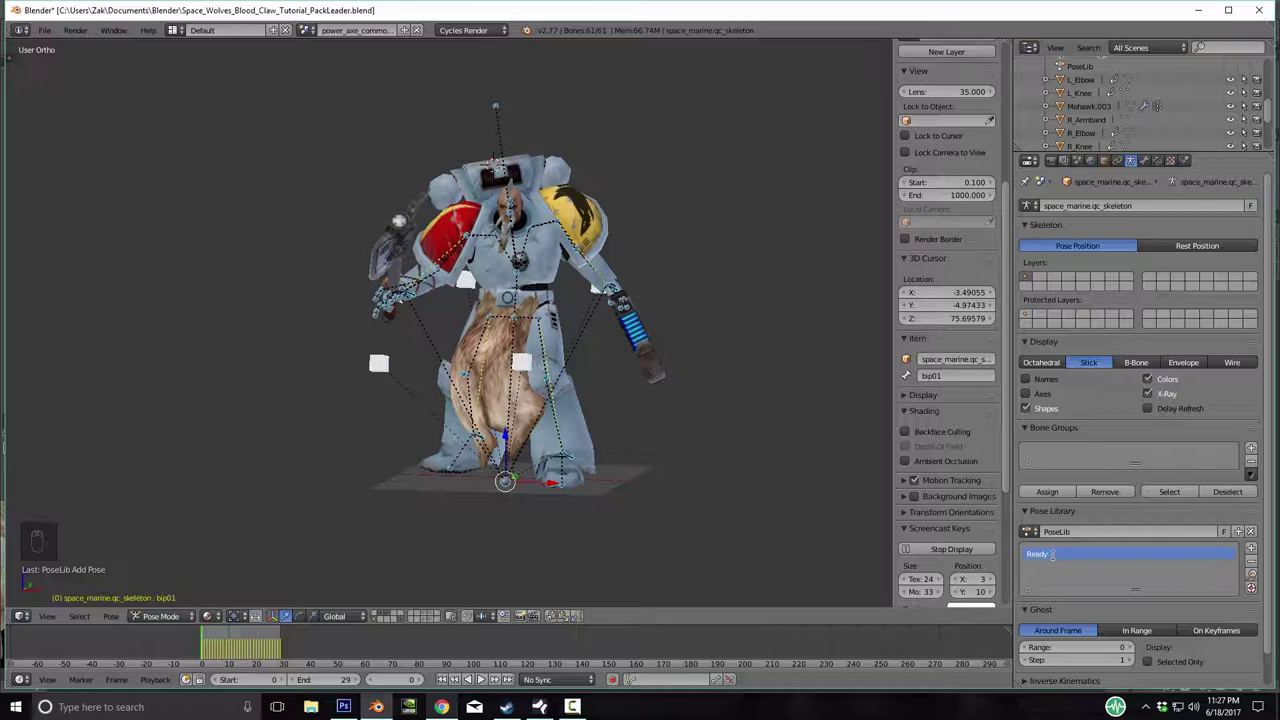
key("Return")
Save over the blend file, deselect the bones, and select the Sash1 fur sash.
middle_click_drag(691, 283, 629, 340)
key("ctrl+s")
left_click(629, 340)
middle_click_drag(550, 380, 706, 375)
key("KP_Decimal")
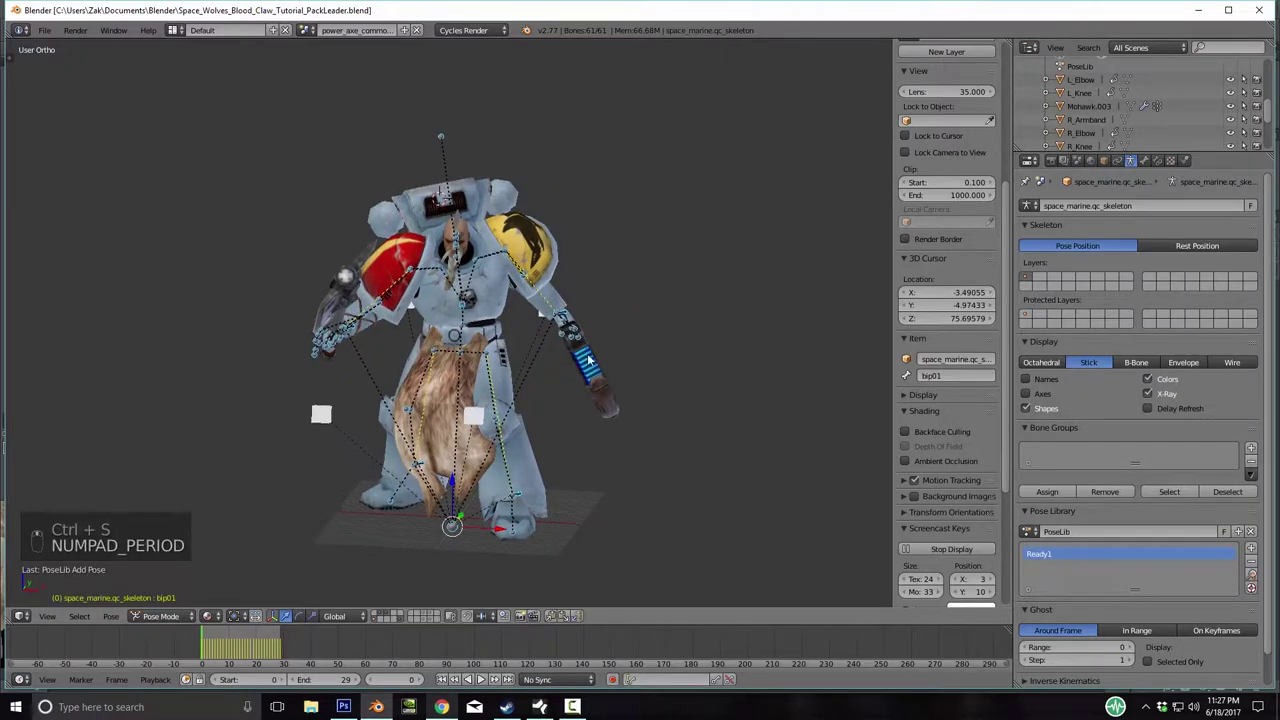
mouse_move(588, 360)
middle_mouse_down()
mouse_move(671, 351)
mouse_move(585, 365)
middle_mouse_up()
key("a")
key("a")
key("a")
key("a")
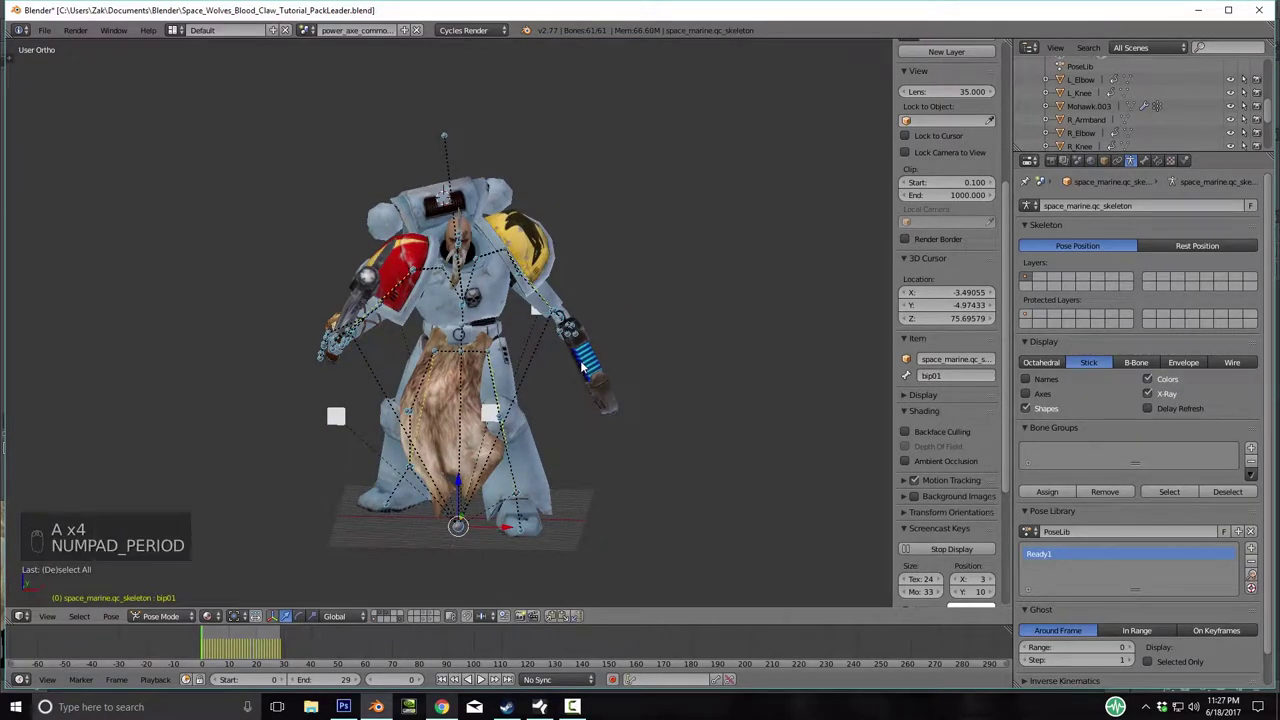
middle_click_drag(533, 398, 476, 401)
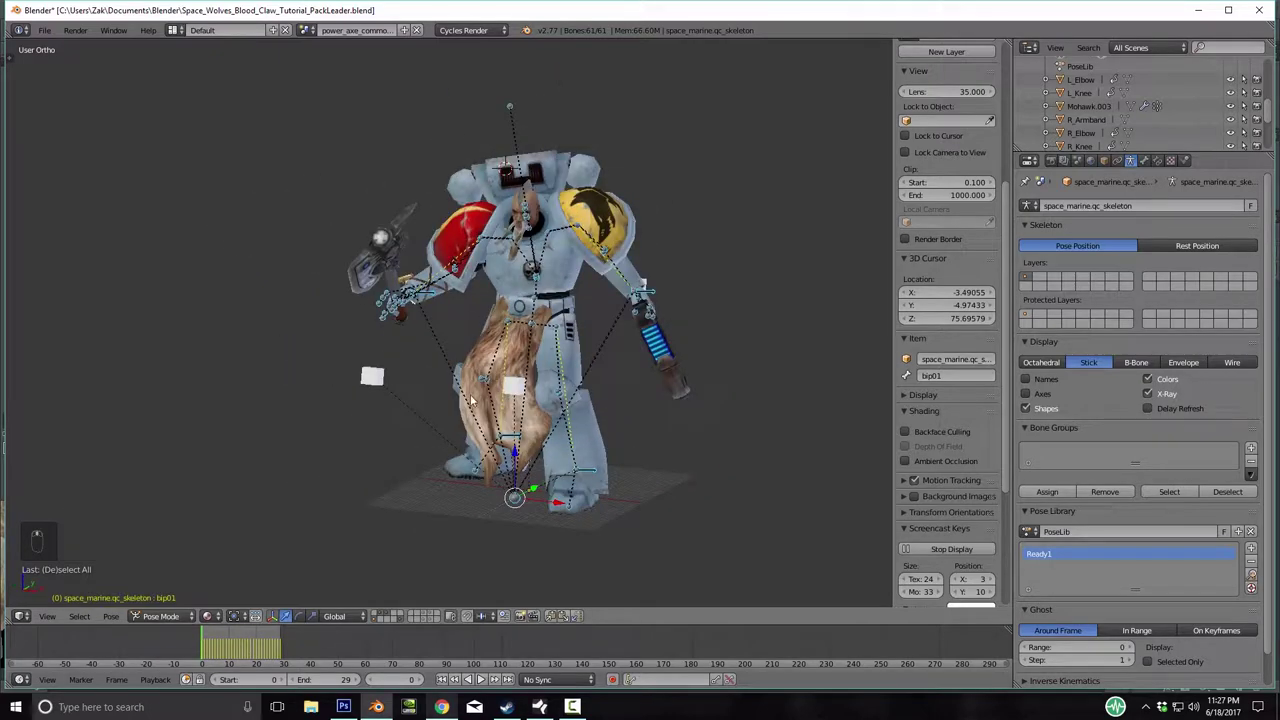
right_click(478, 400)
In Edit Mode on Sash1, circle-select the vertices at the sash's tip and right edge.
scroll(547, 421, "up", 5)
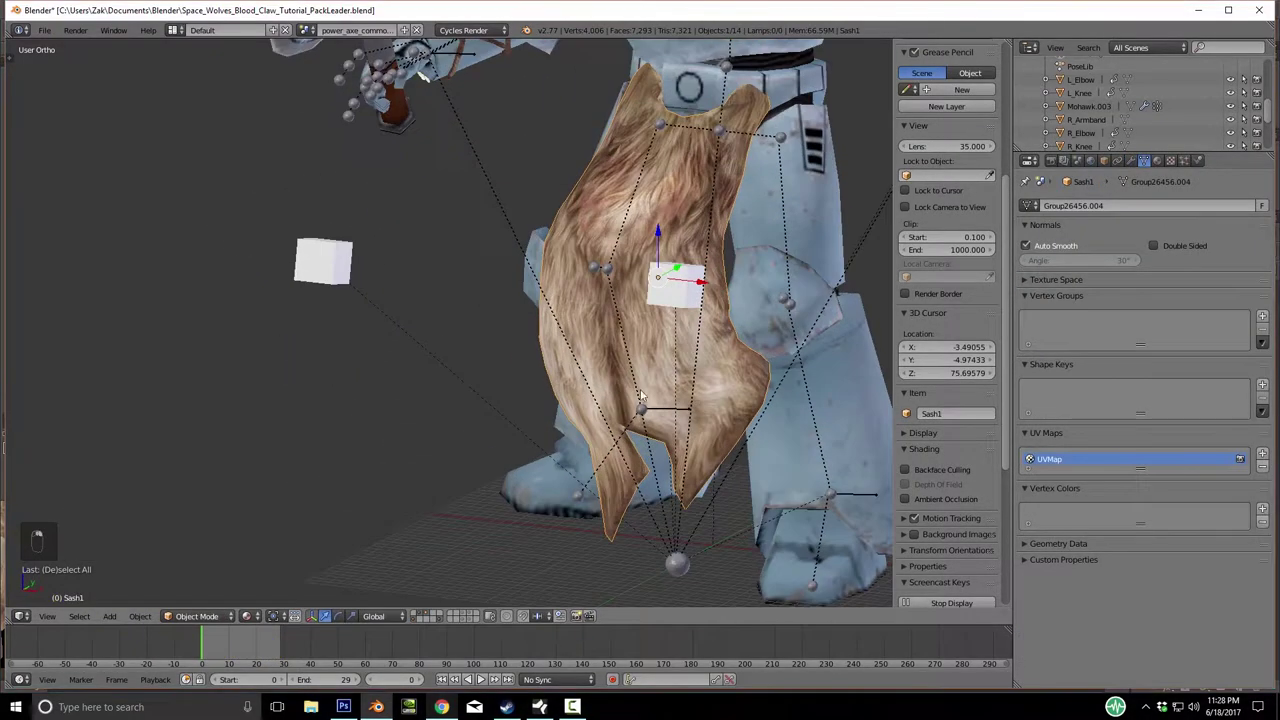
key("Tab")
middle_click_drag(687, 351, 515, 388)
scroll(722, 387, "down", 3)
scroll(650, 405, "up", 5)
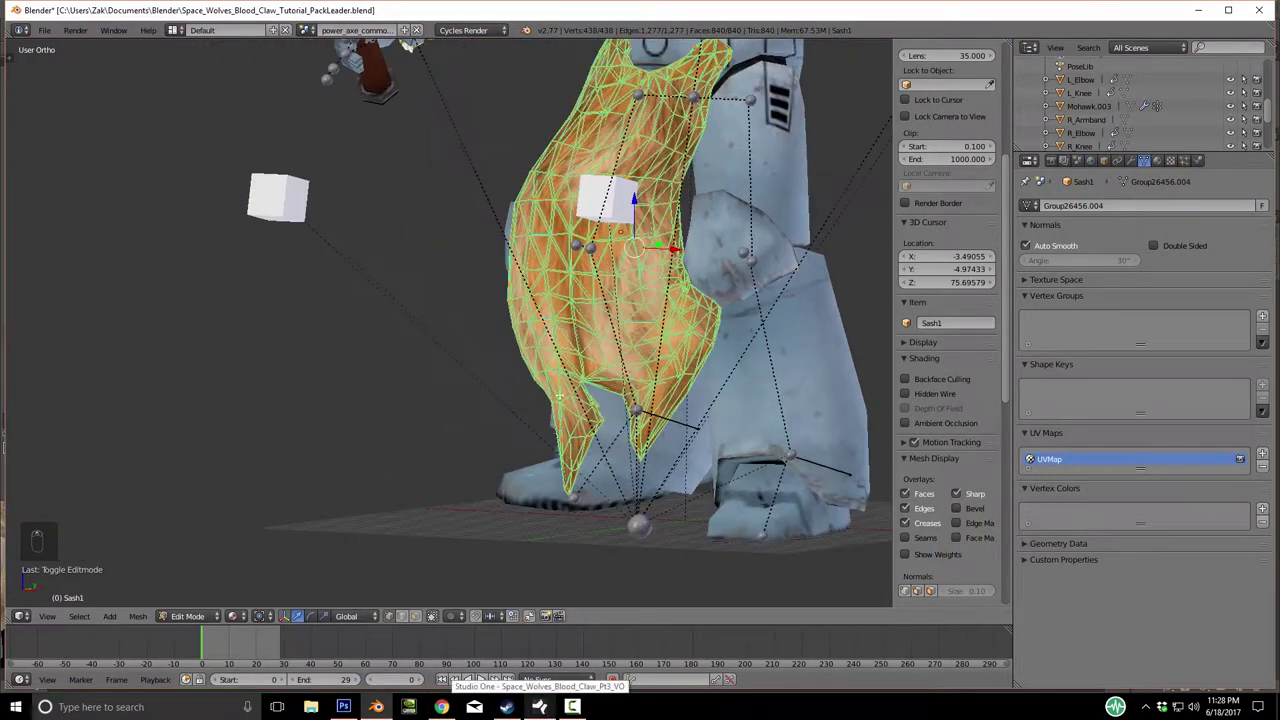
key("KP_1")
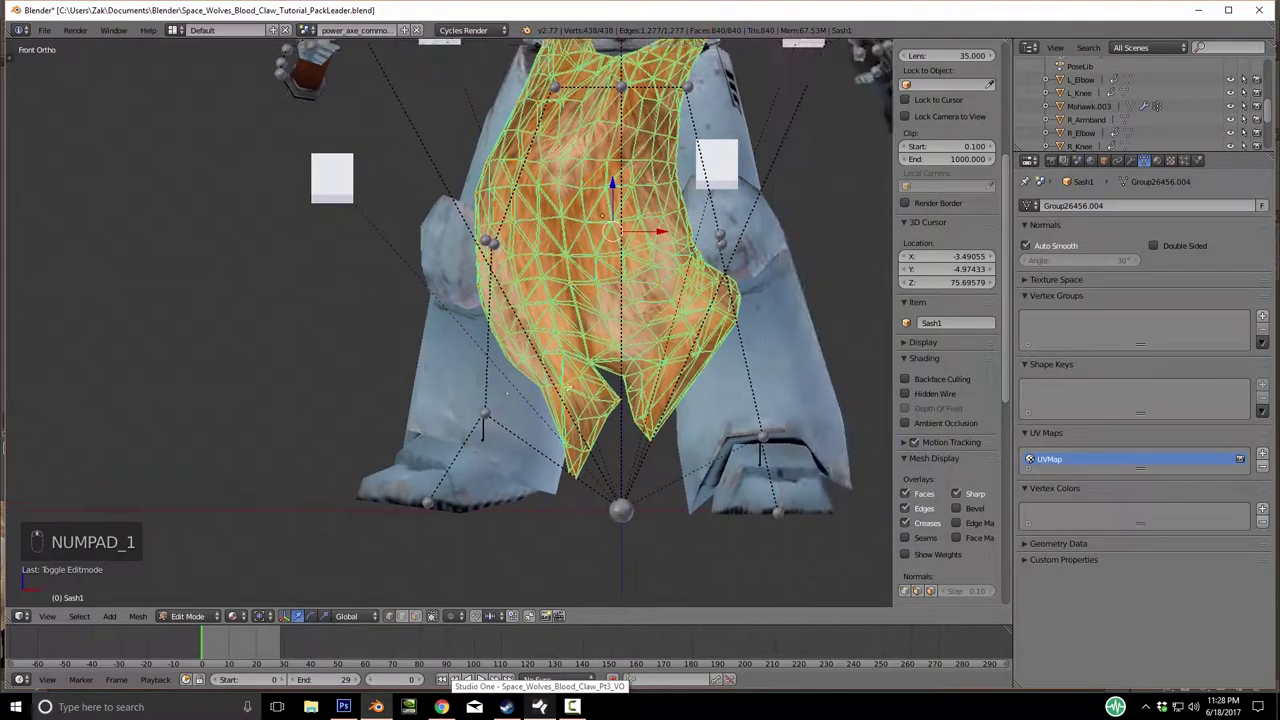
key("z")
key("a")
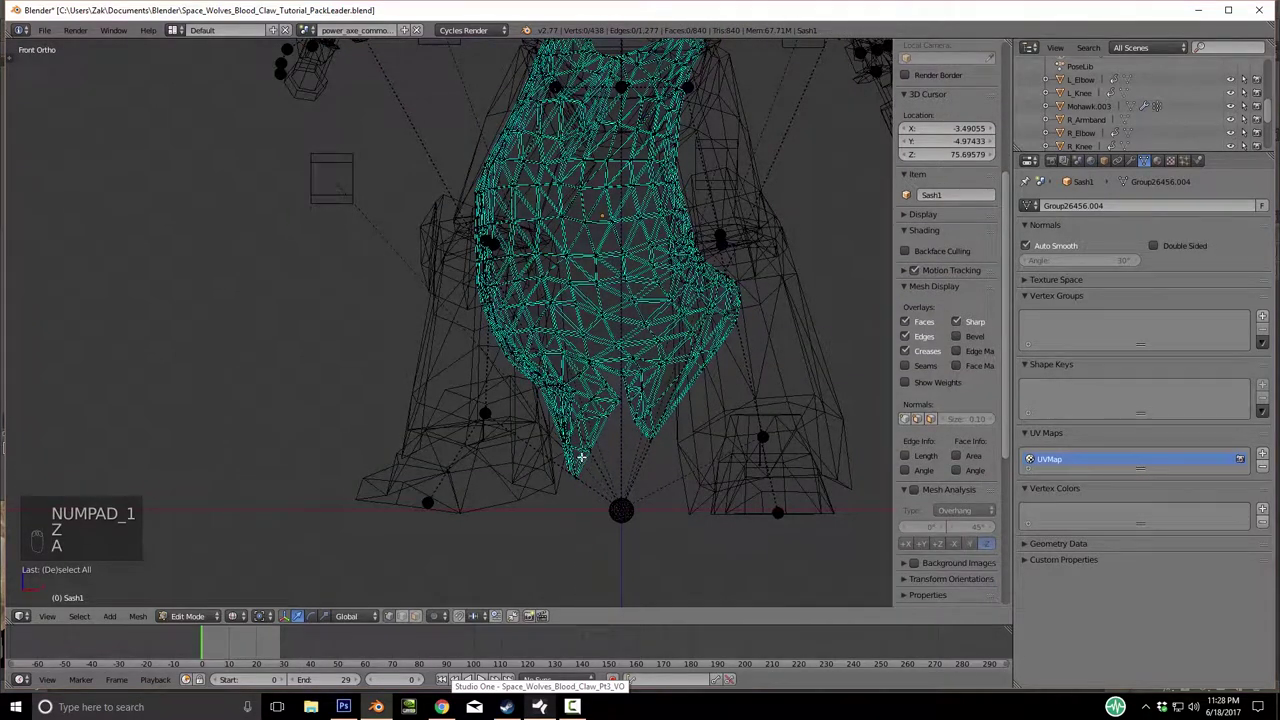
key("b")
key("c")
left_click_drag(565, 470, 608, 445)
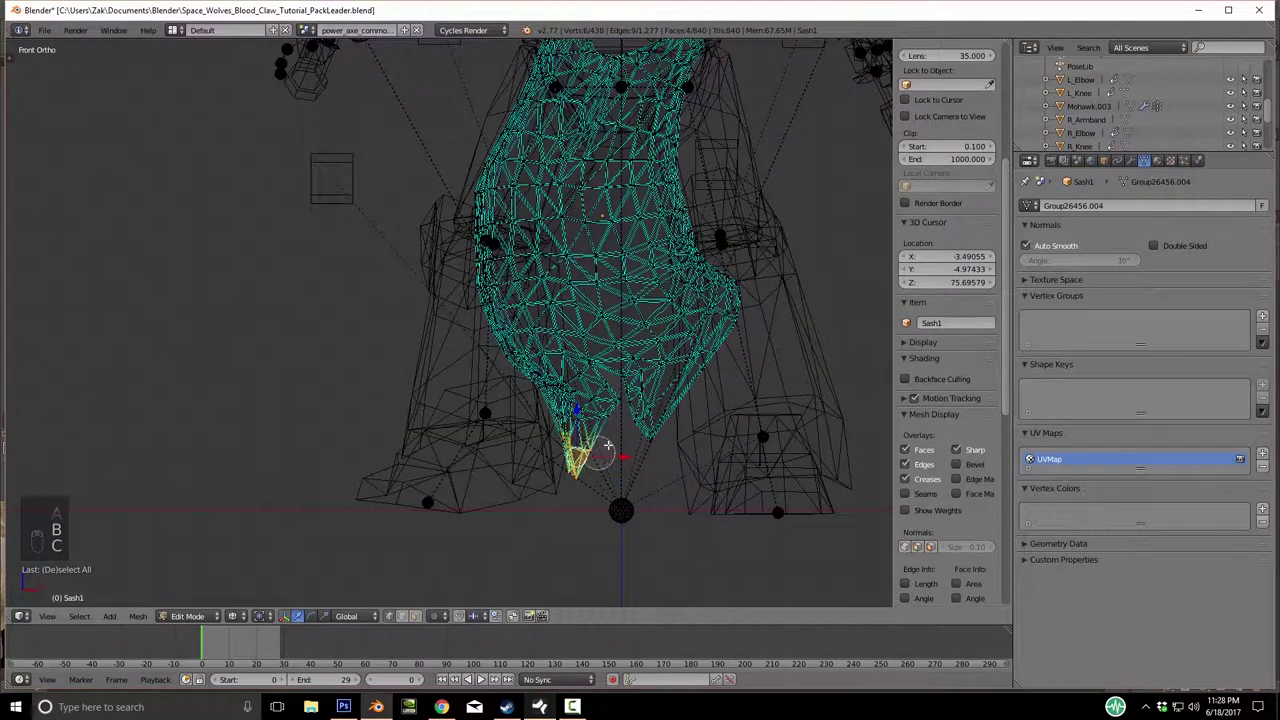
left_click_drag(705, 372, 734, 325)
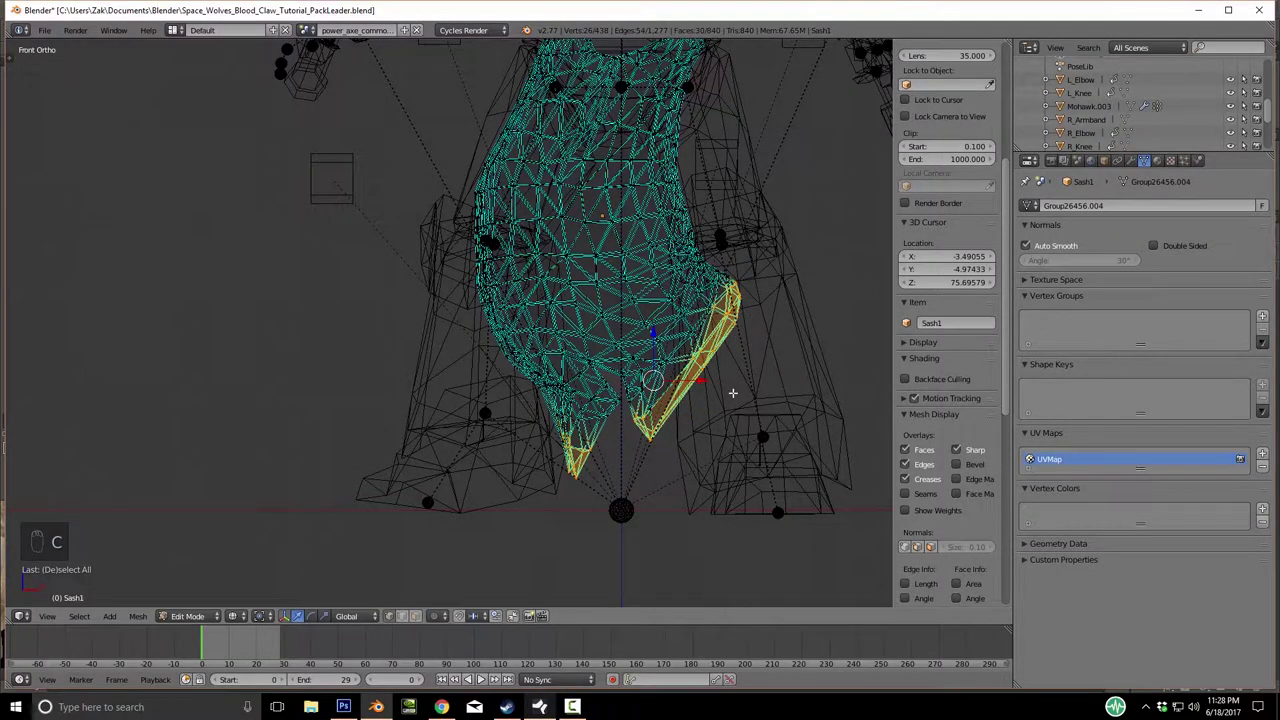
Switch to Material shading and turn on proportional editing.
scroll(725, 480, "down", 4)
key("z")
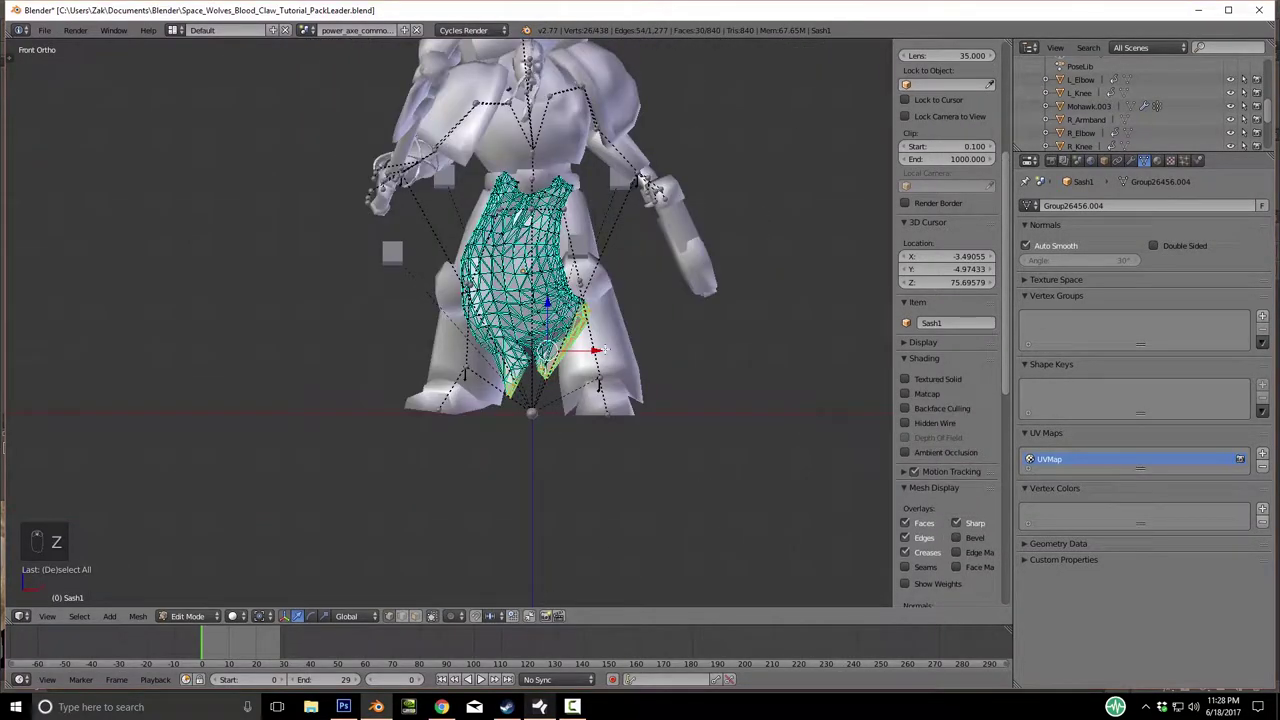
left_click(236, 616)
left_click(273, 543)
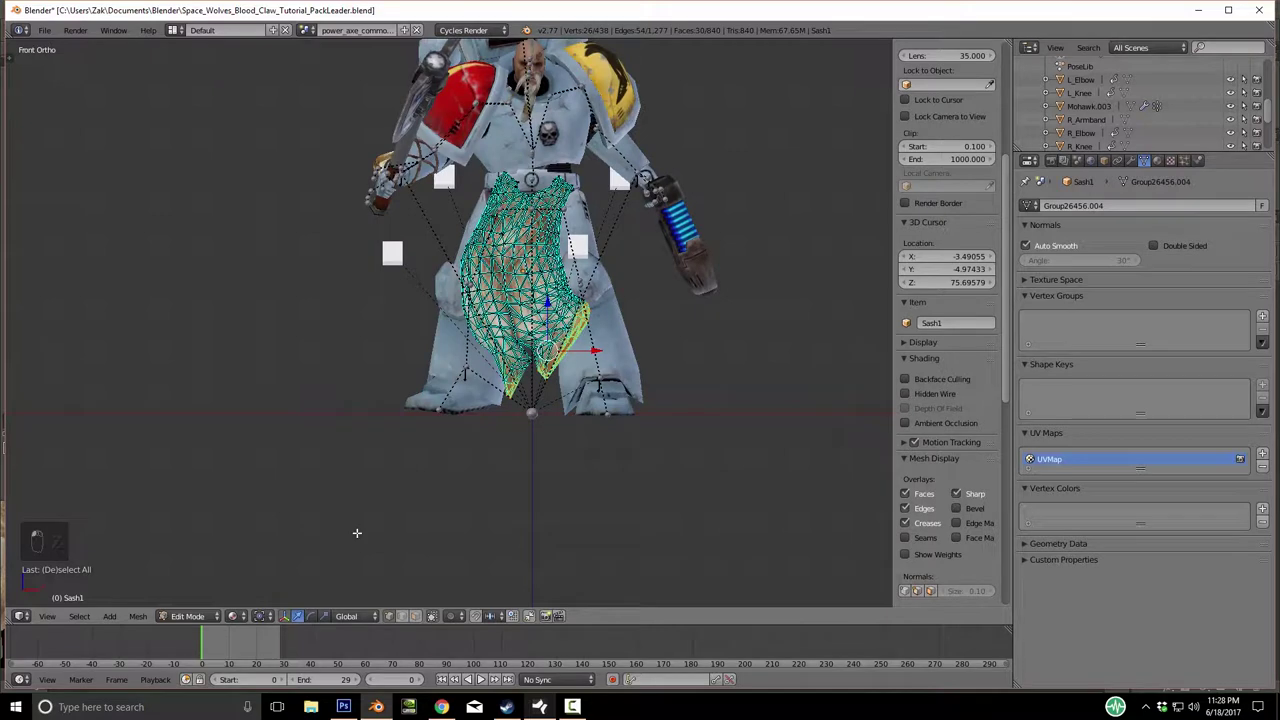
left_click(452, 616)
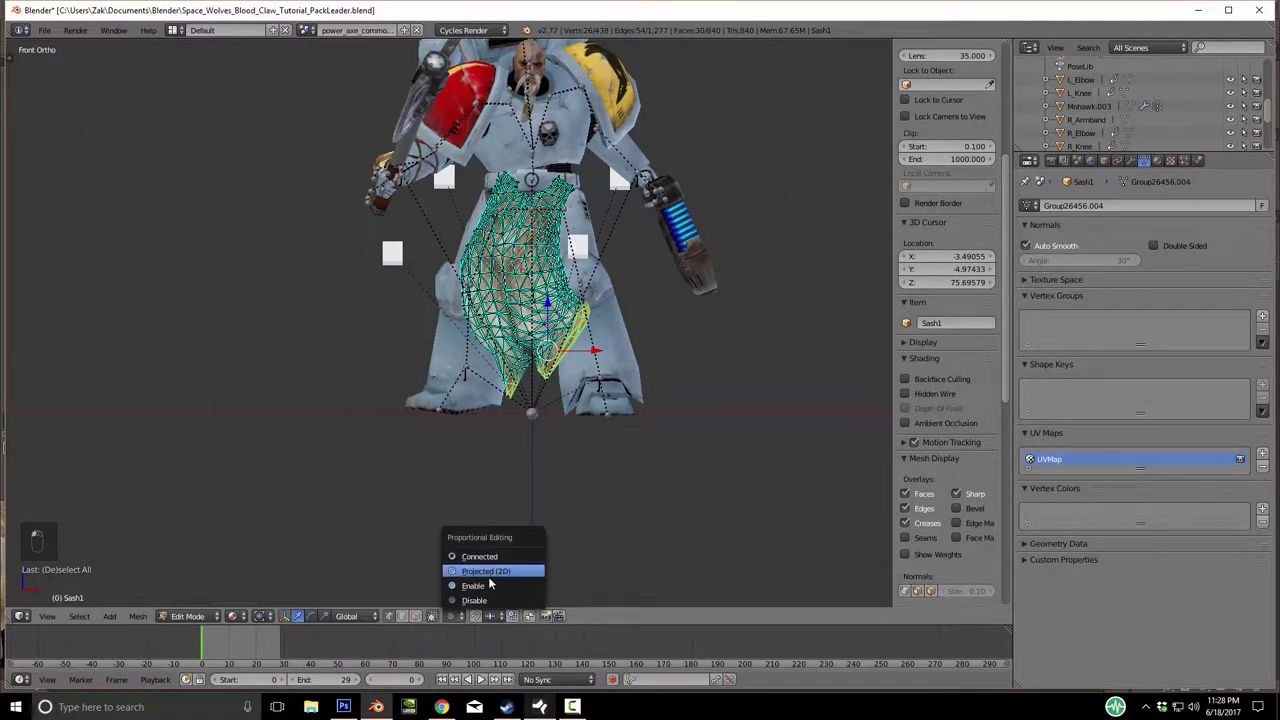
left_click(489, 587)
Rotate and move the selected sash edge outward with proportional editing.
key("r")
left_click(639, 398)
key("g")
scroll(684, 383, "down", 5)
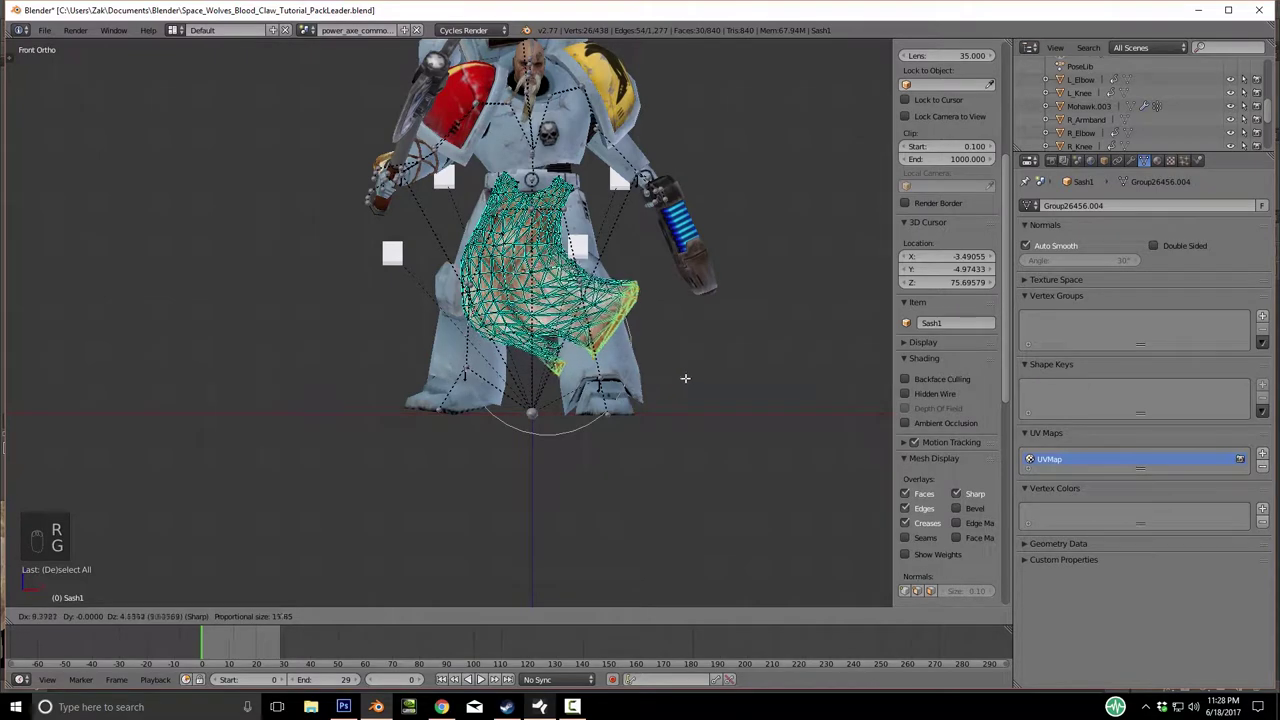
left_click(720, 380)
middle_click_drag(734, 374, 651, 371)
key("r")
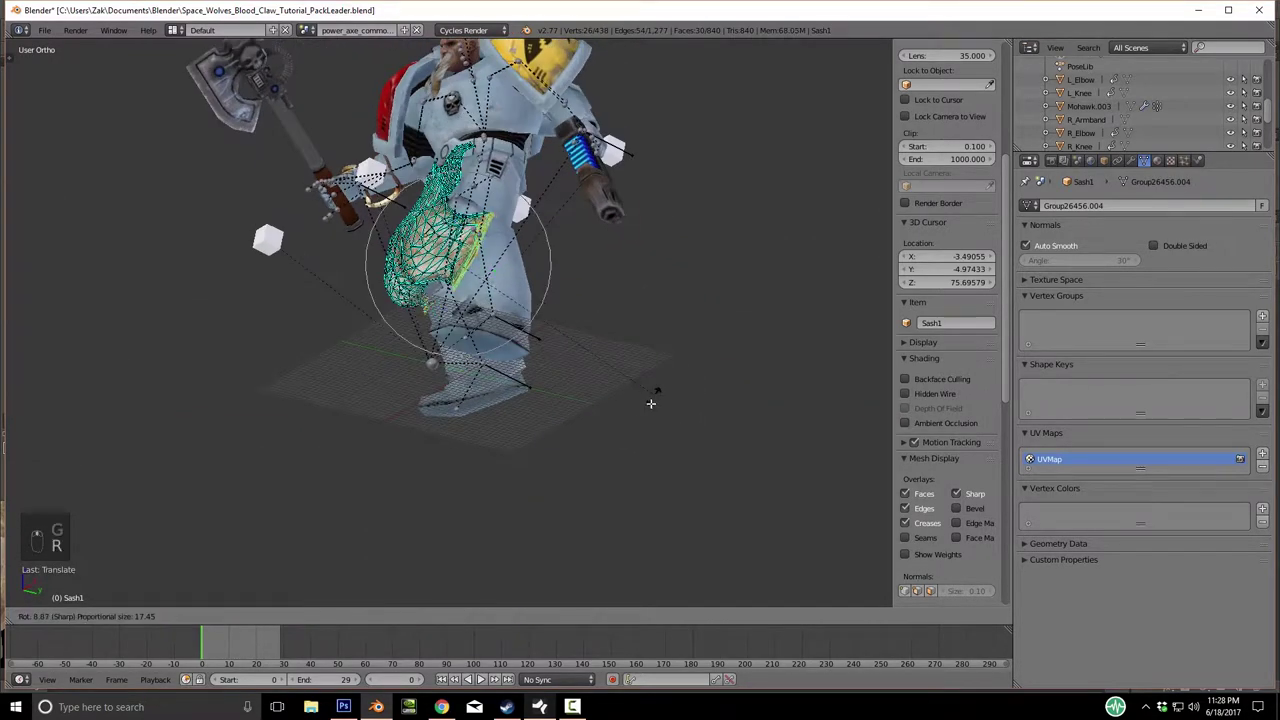
scroll(622, 432, "down", 5)
scroll(629, 420, "up", 2)
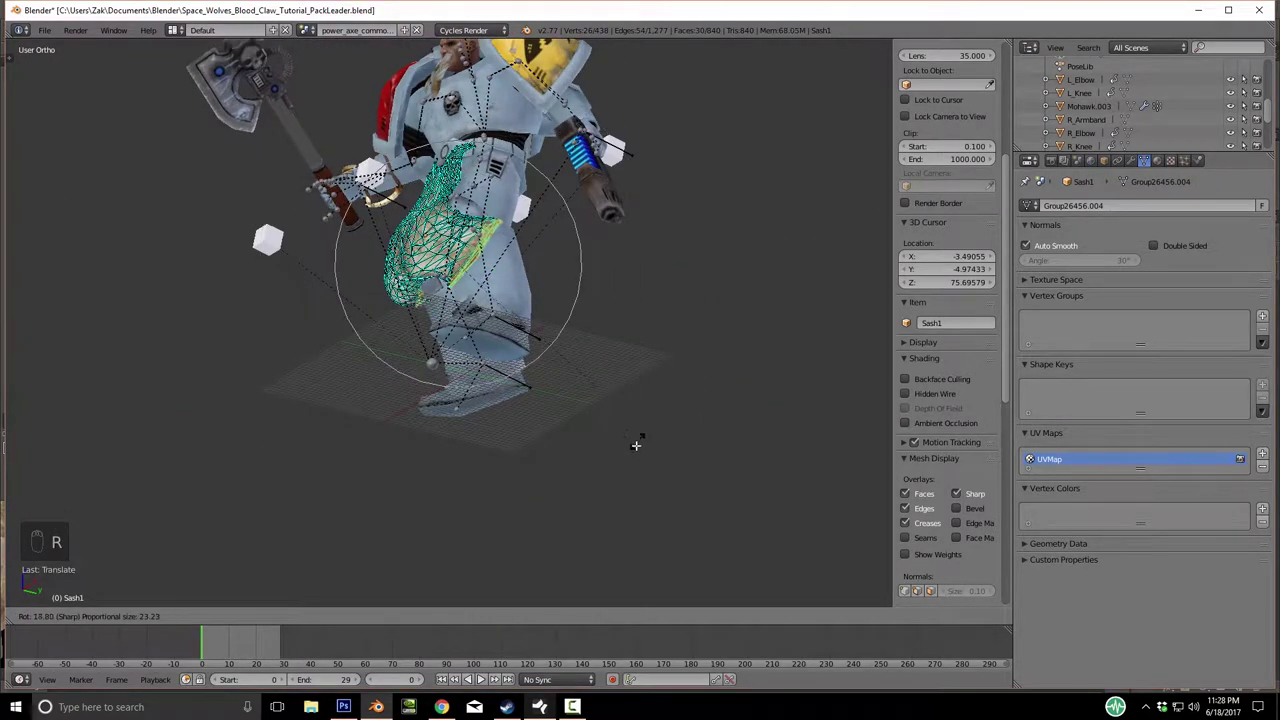
left_click(639, 456)
Switch the proportional falloff to Smooth and rotate the sash edge again.
left_click(484, 616)
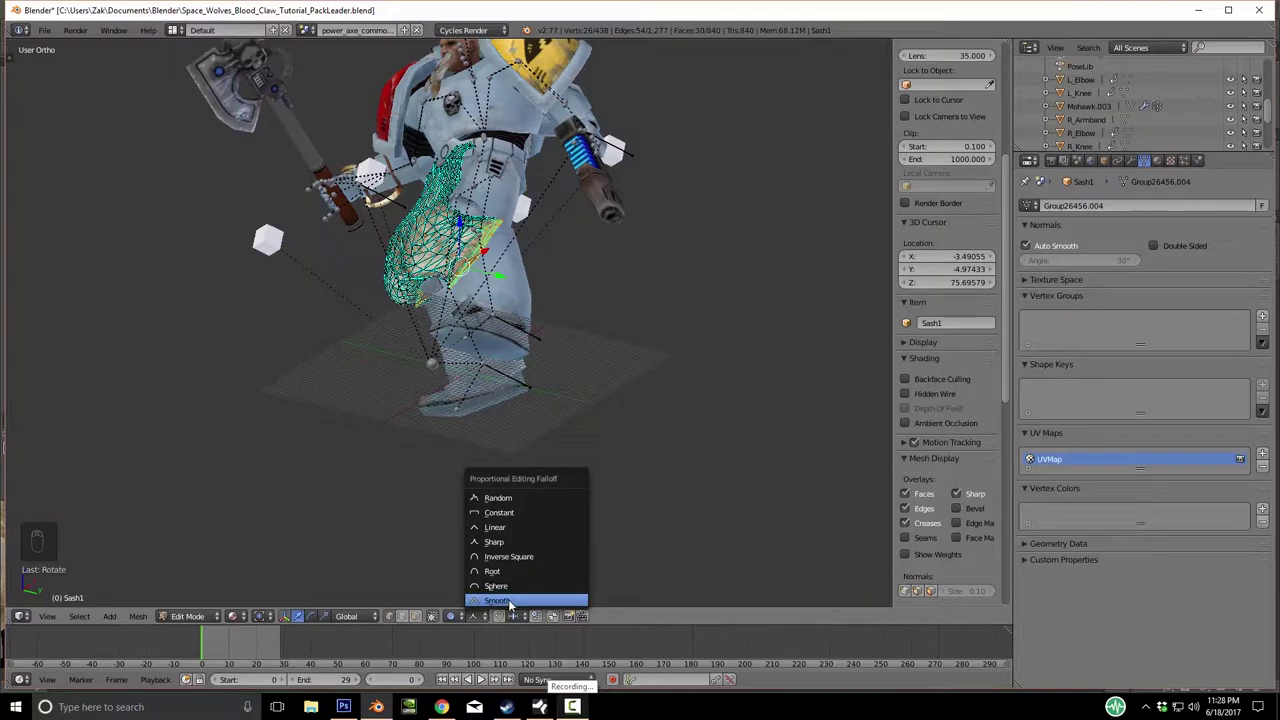
left_click(509, 601)
key("r")
scroll(616, 338, "down", 3)
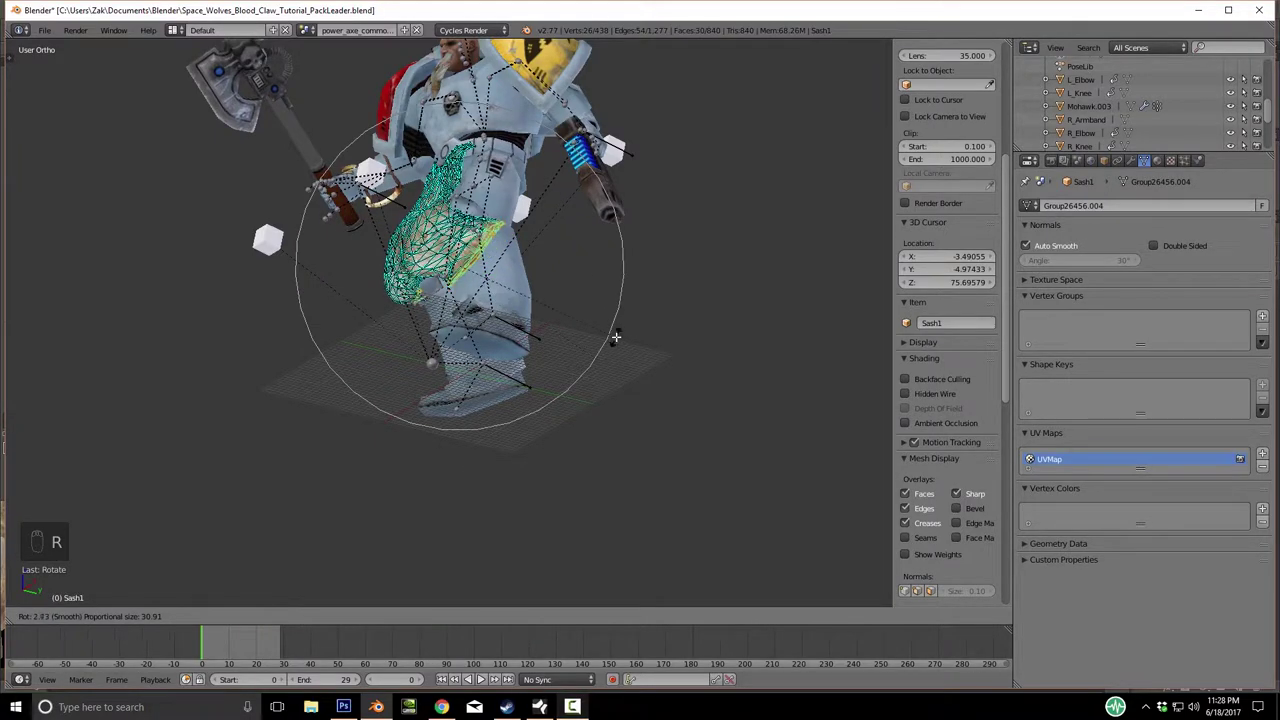
left_click(616, 338)
middle_click_drag(625, 345, 603, 396)
Circle-select the faces in the sash's middle fold and move them along Y.
scroll(595, 424, "up", 4)
key("z")
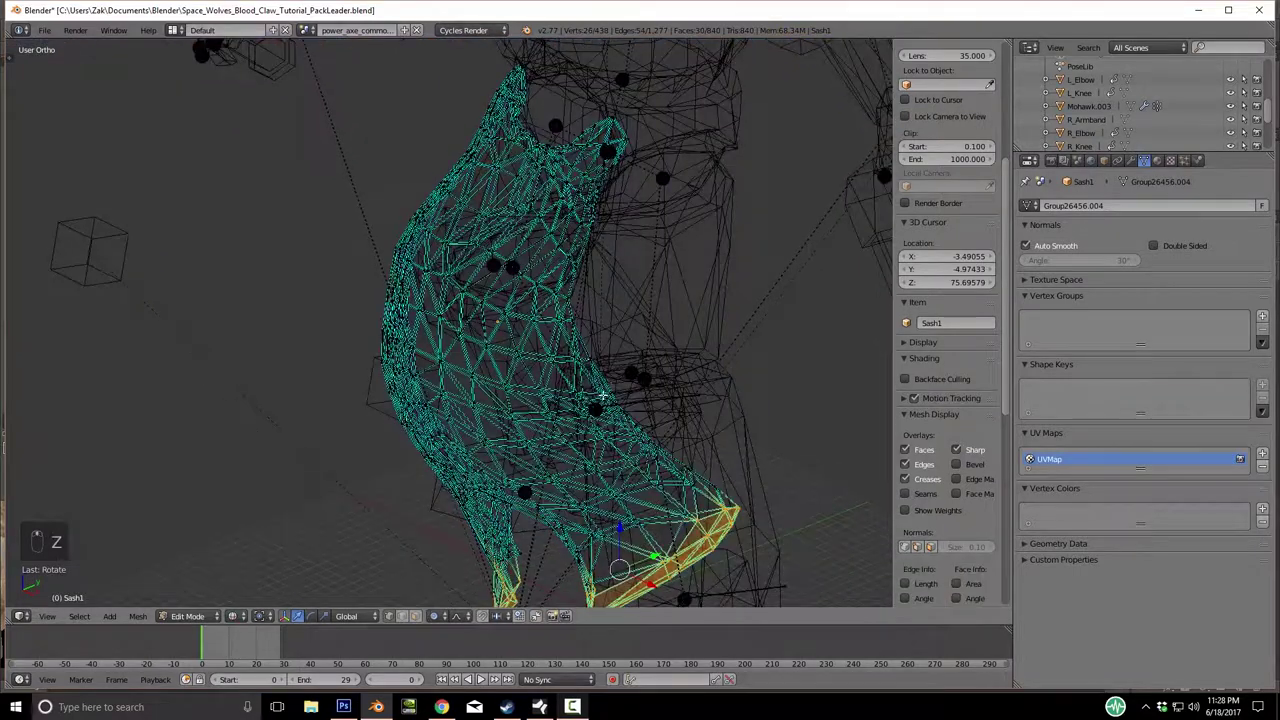
key("a")
key("c")
left_click_drag(602, 370, 606, 384)
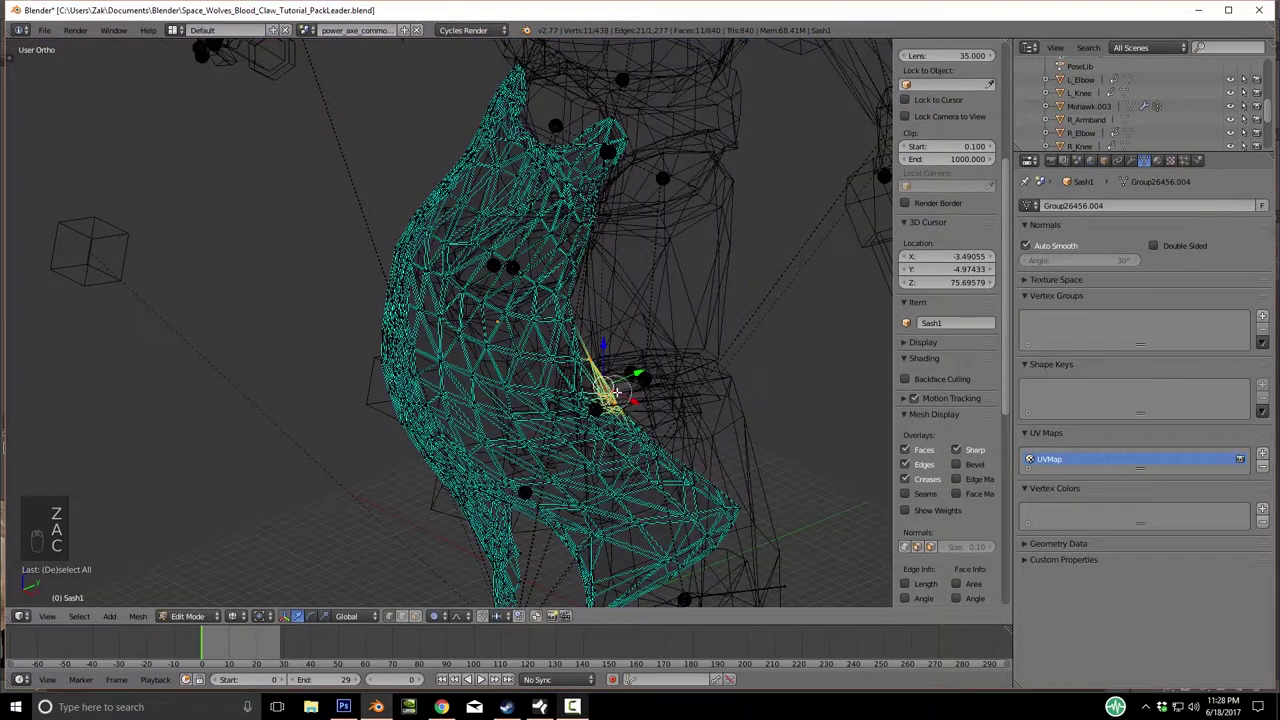
key("z")
scroll(650, 390, "down", 4)
key("g")
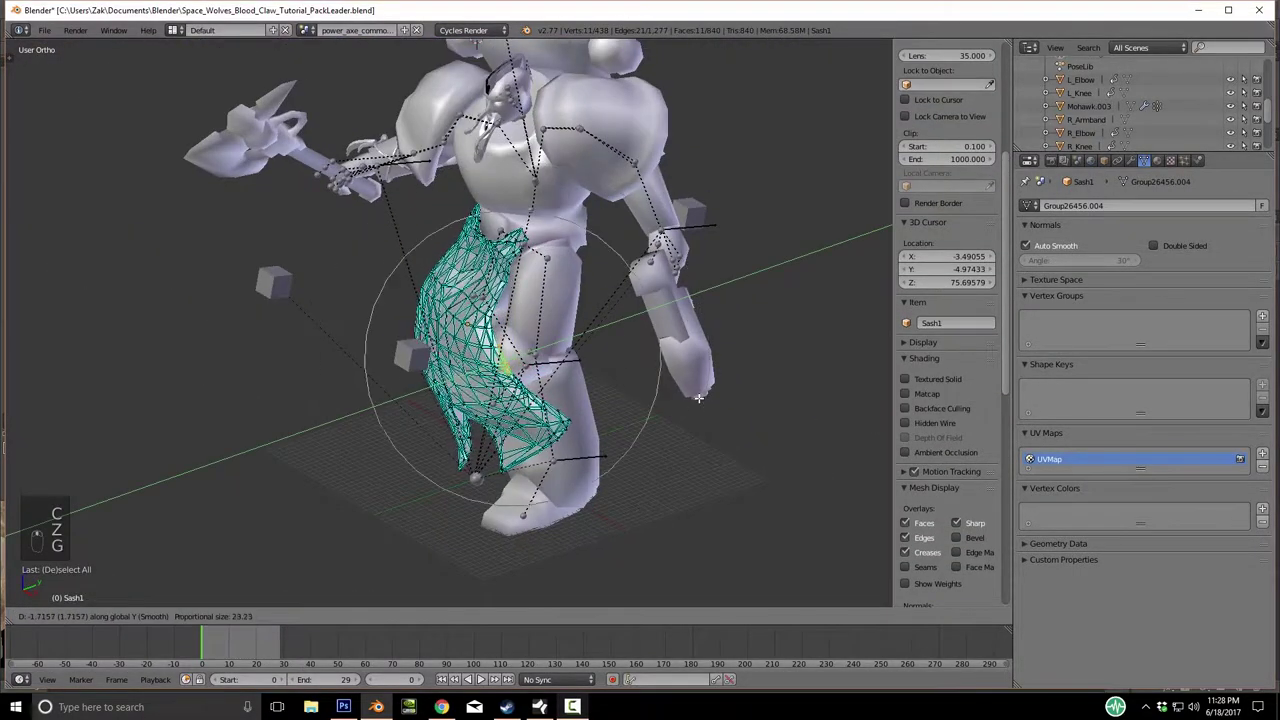
scroll(700, 392, "up", 4)
key("y")
left_click(697, 390)
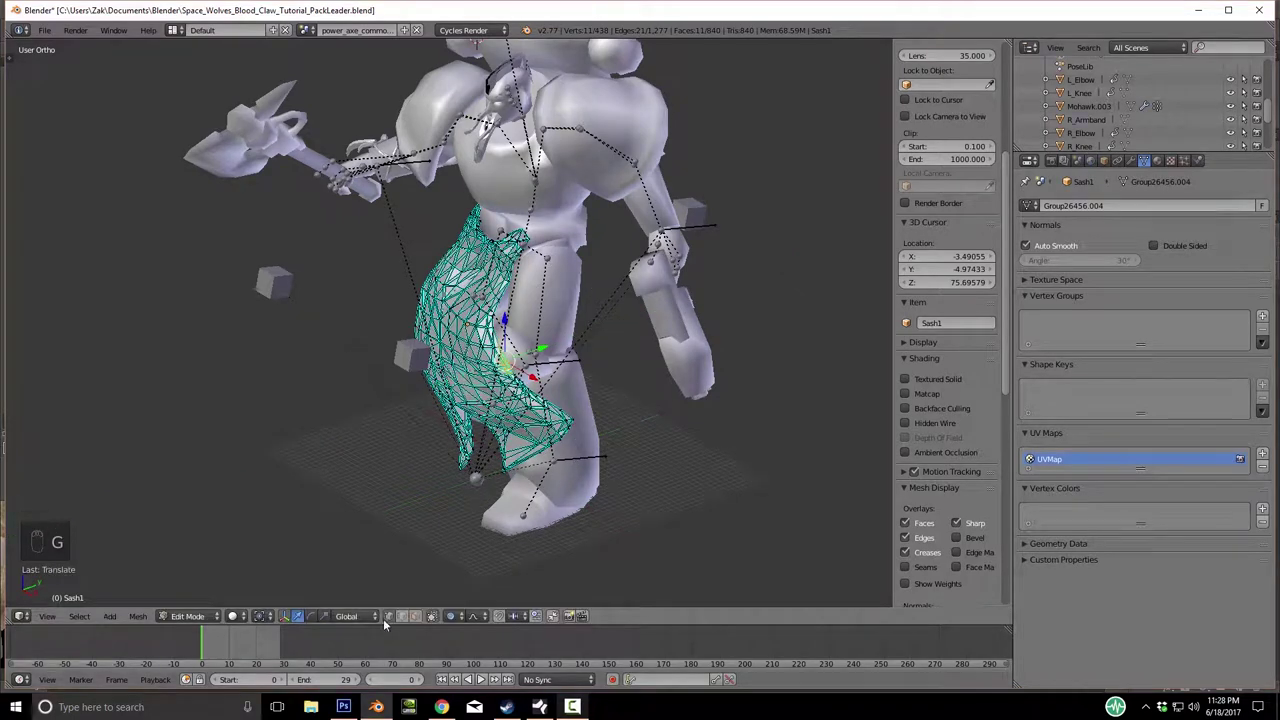
Switch the viewport to Texture shading and return the sash to Object Mode.
left_click(460, 617)
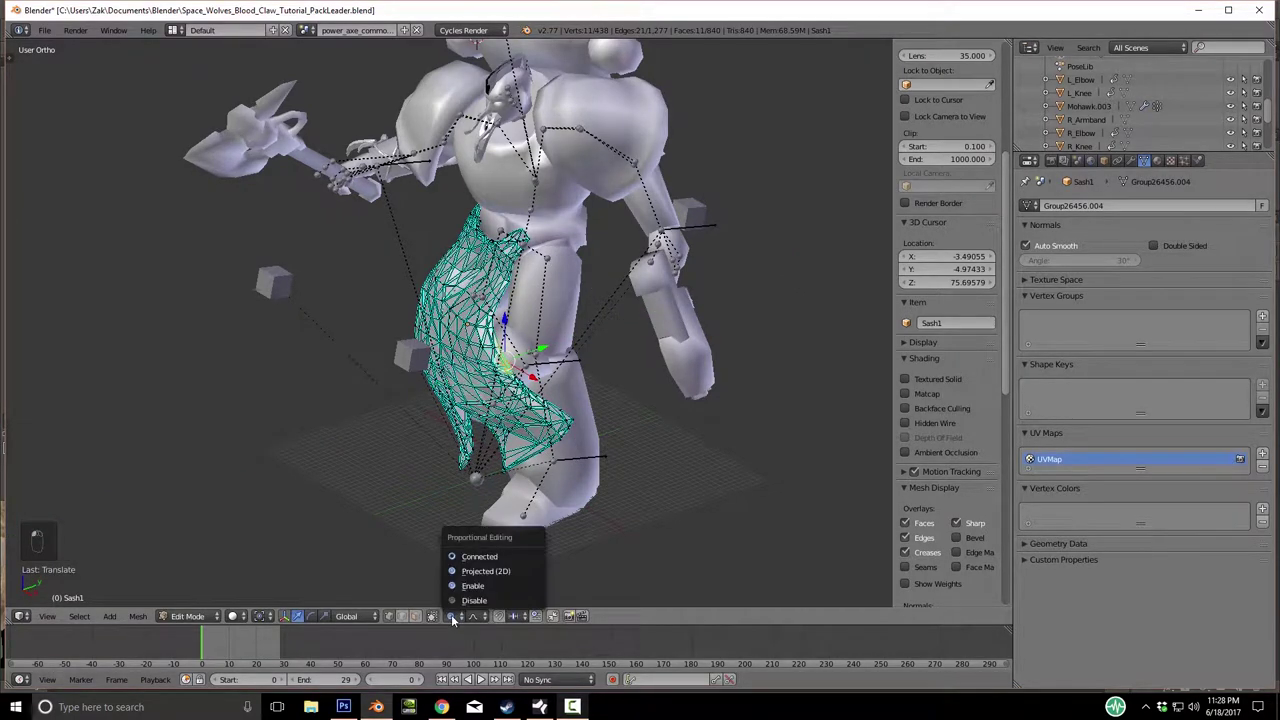
left_click(232, 616)
left_click(275, 556)
middle_click_drag(480, 440, 548, 415)
key("Tab")
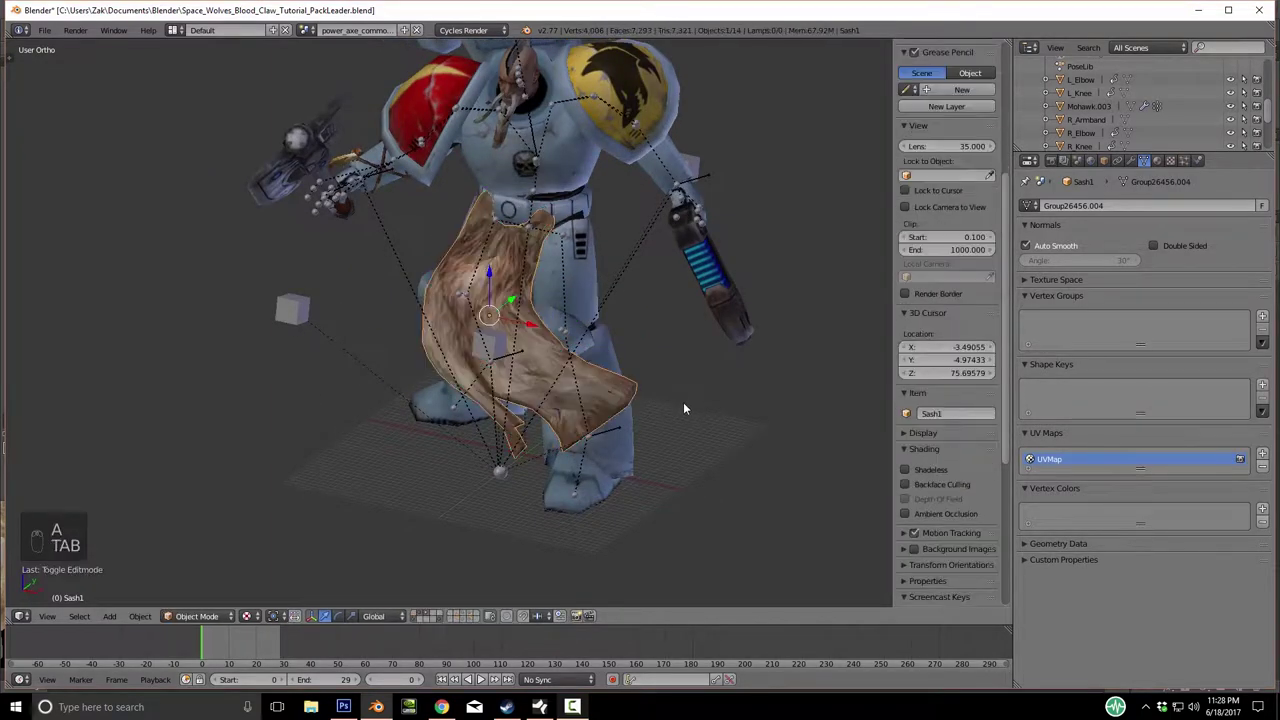
Save the PackLeader marine file and bring up File > Open Recent.
key("ctrl+s")
middle_click_drag(502, 440, 420, 380)
scroll(497, 338, "down", 5)
scroll(656, 375, "up", 5)
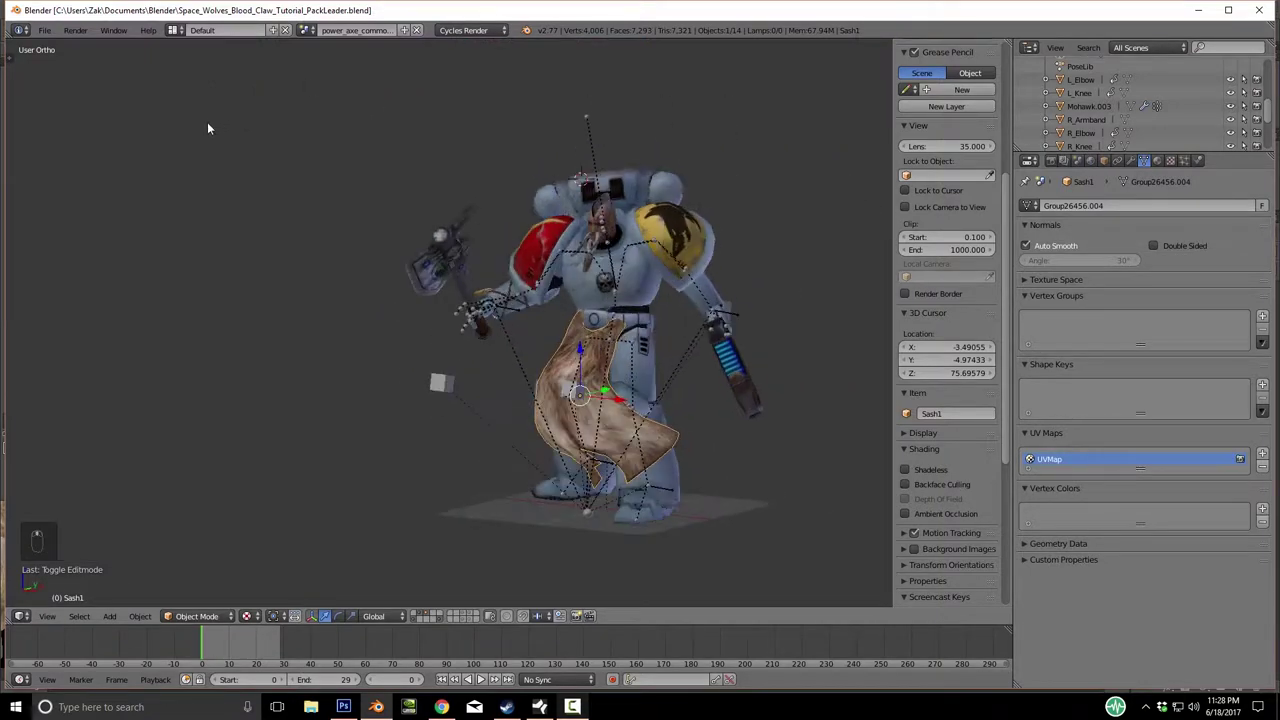
left_click(44, 30)
mouse_move(75, 73)
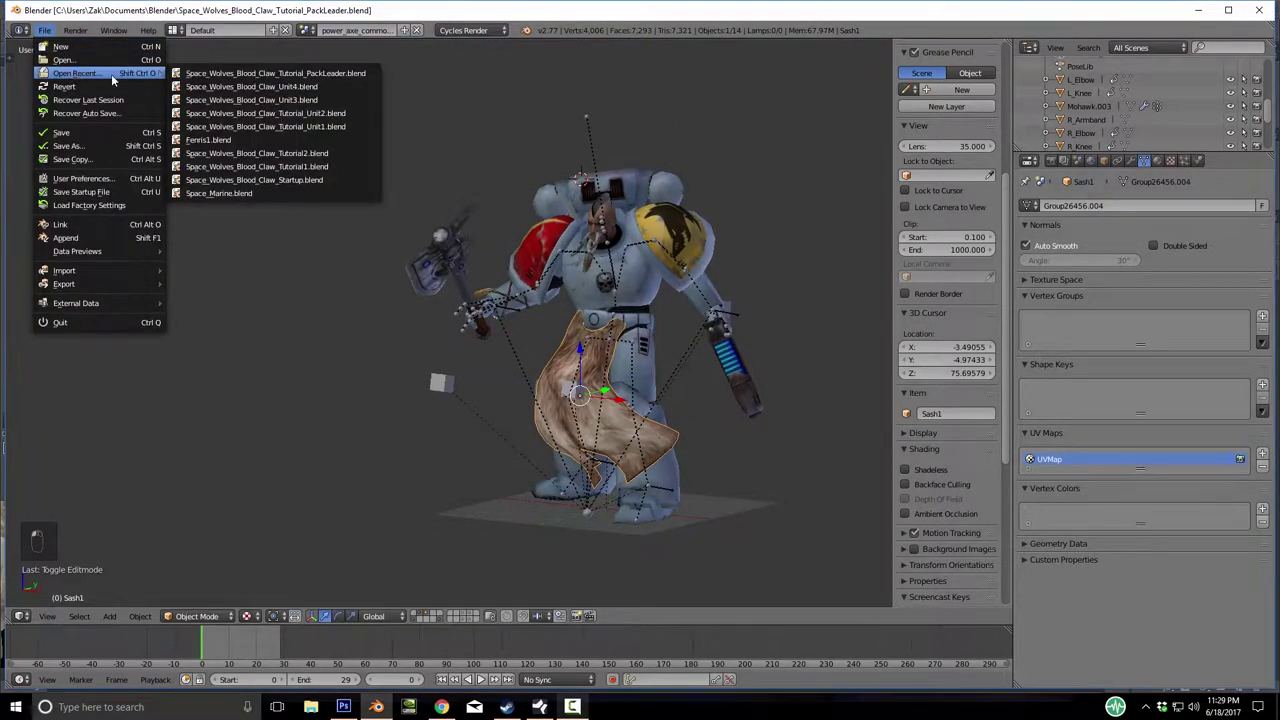
Open Space_Wolves_Blood_Claw_Tutorial_Unit1.blend, remove the image editor, and show relationship lines.
left_click(324, 127)
middle_click_drag(828, 379, 637, 487)
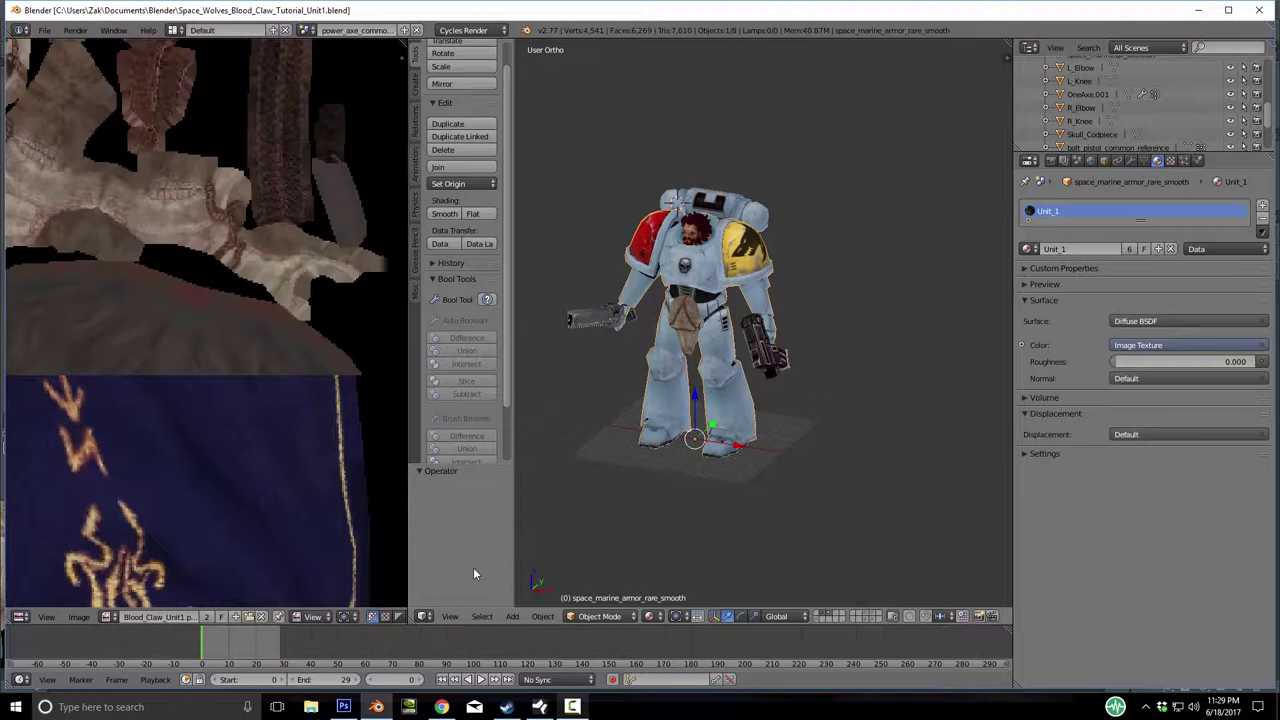
left_click_drag(409, 620, 566, 391)
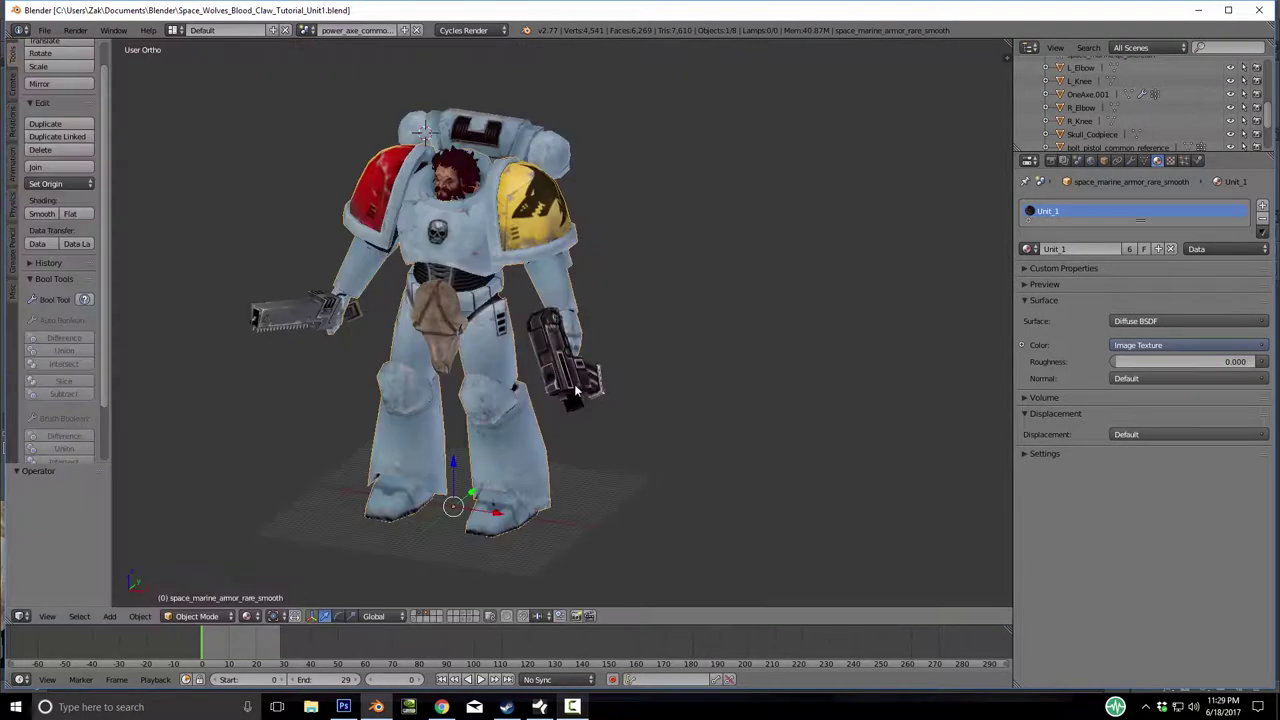
middle_click_drag(570, 366, 603, 344)
scroll(603, 344, "up", 3)
scroll(647, 330, "down", 5)
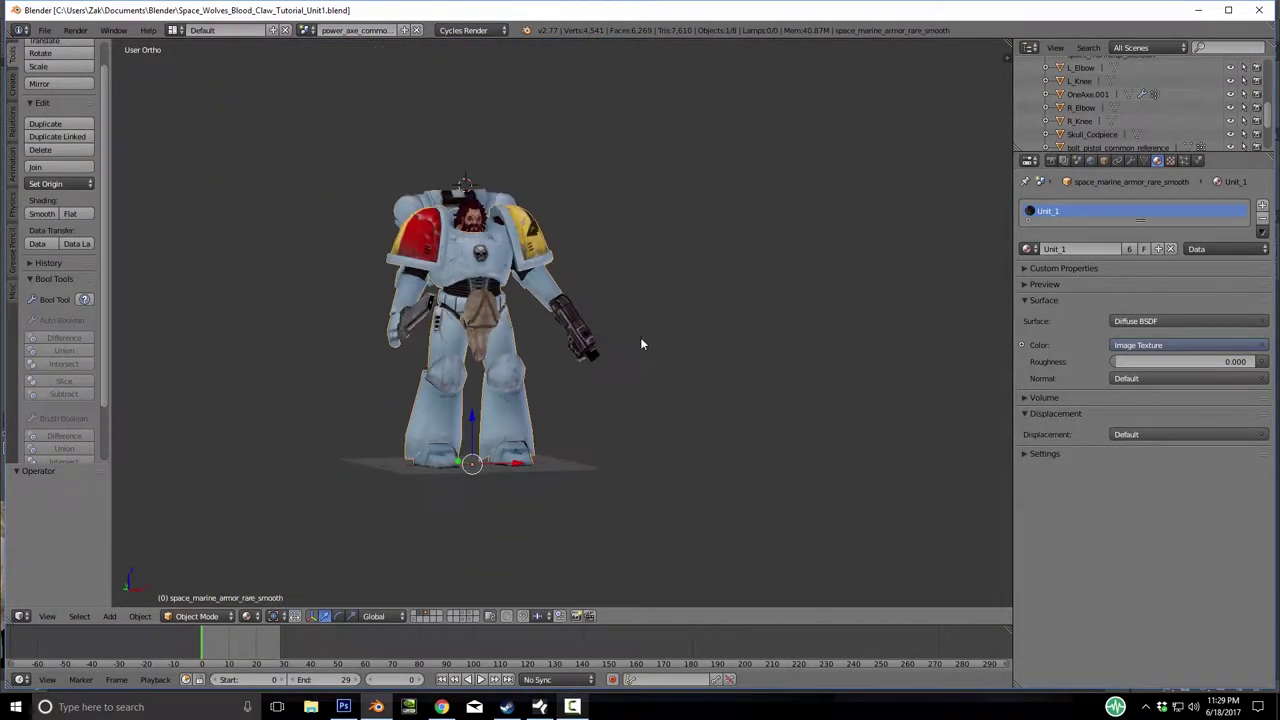
left_click(420, 619, "shift")
middle_click_drag(620, 460, 560, 320)
scroll(602, 443, "up", 3)
Lower root bone bip01 11.442 along Z into a crouch, then select L_Foot_IK in Pose Mode.
right_click(548, 295)
key("ctrl+Tab")
key("g")
key("z")
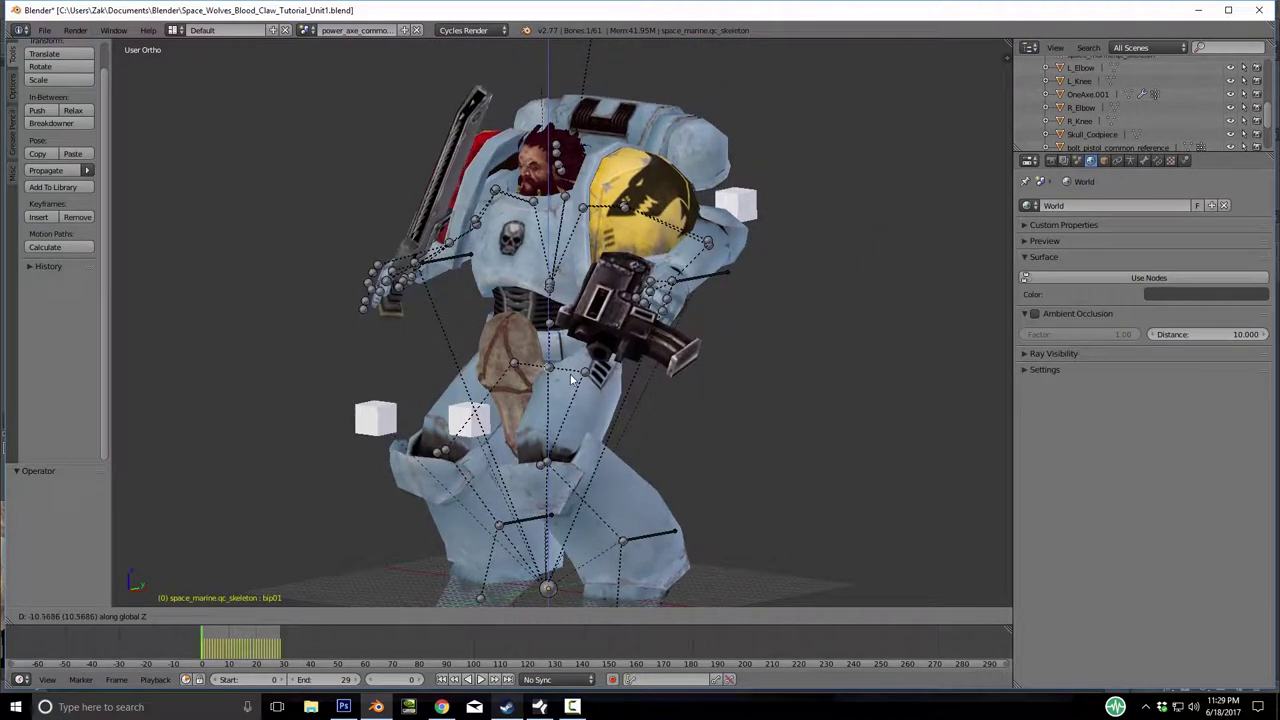
left_click(588, 395)
middle_click_drag(588, 395, 712, 426)
key("ctrl+Tab")
right_click(714, 425)
right_click(727, 420)
key("ctrl+Tab")
Move the L_Foot_IK bone along Y, checking it from the front view and cancelling a trial move.
key("g")
key("y")
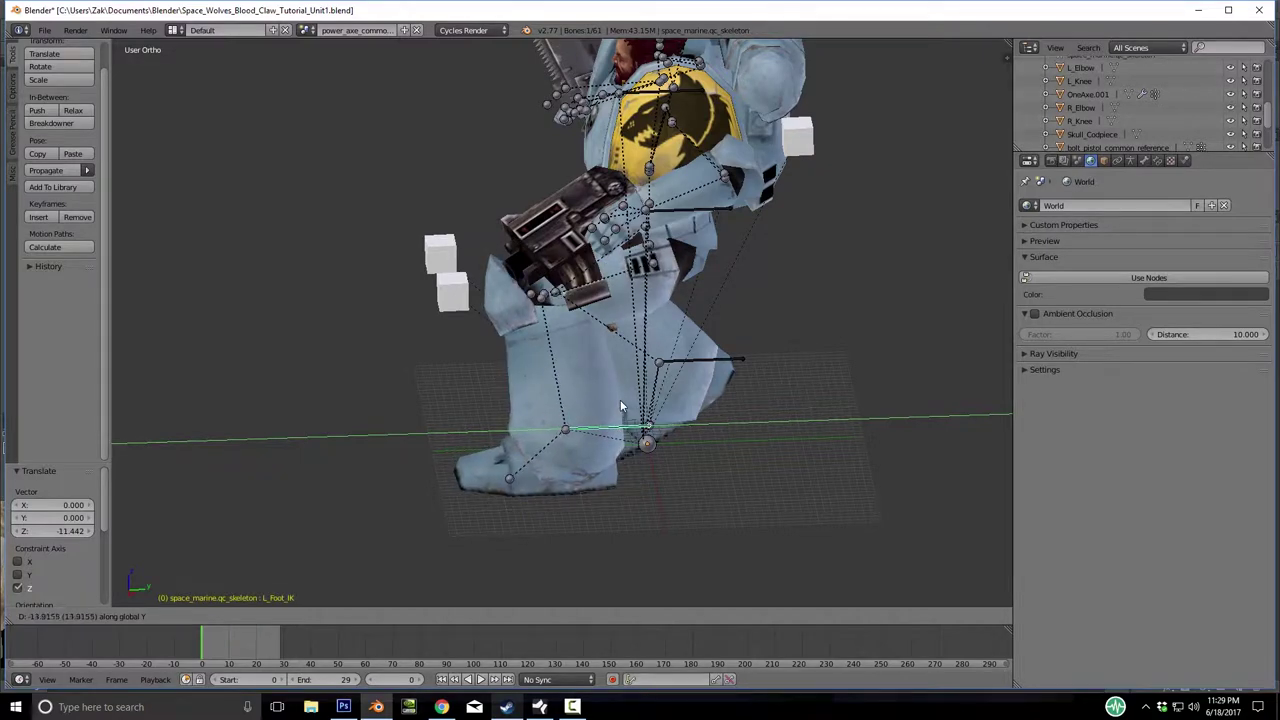
left_click(620, 399)
key("KP_1")
key("g")
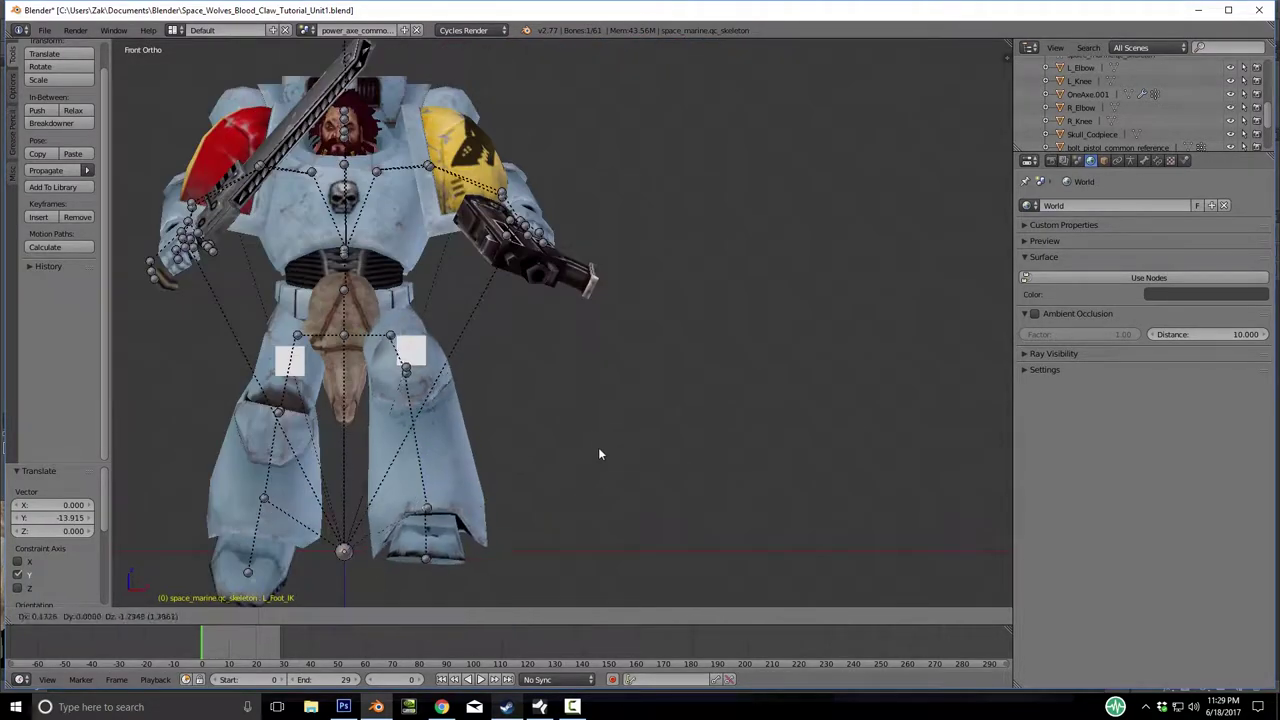
right_click(600, 438)
middle_click_drag(600, 438, 563, 431)
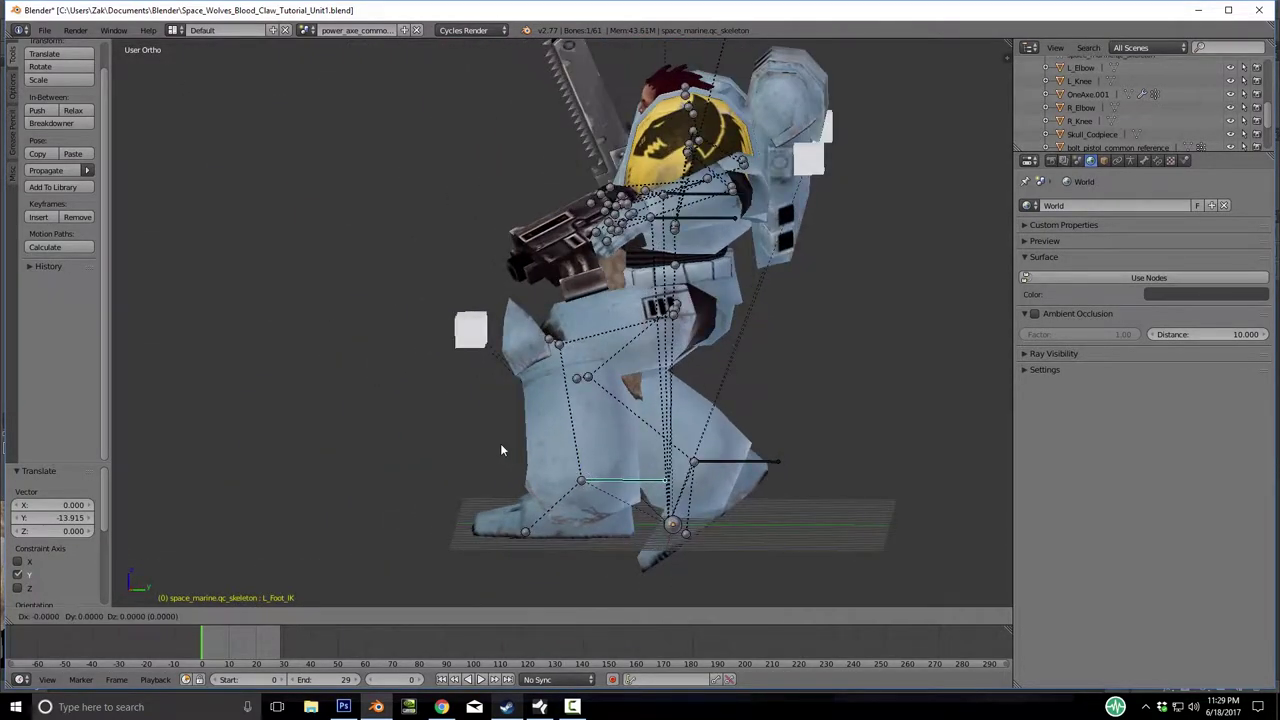
Place the left foot forward along Y and raise it slightly along Z.
key("g")
key("y")
left_click(784, 490)
key("g")
key("z")
left_click(820, 490)
Set the R_Foot_IK bone back along Y and out sideways along X.
middle_click_drag(820, 490, 420, 515)
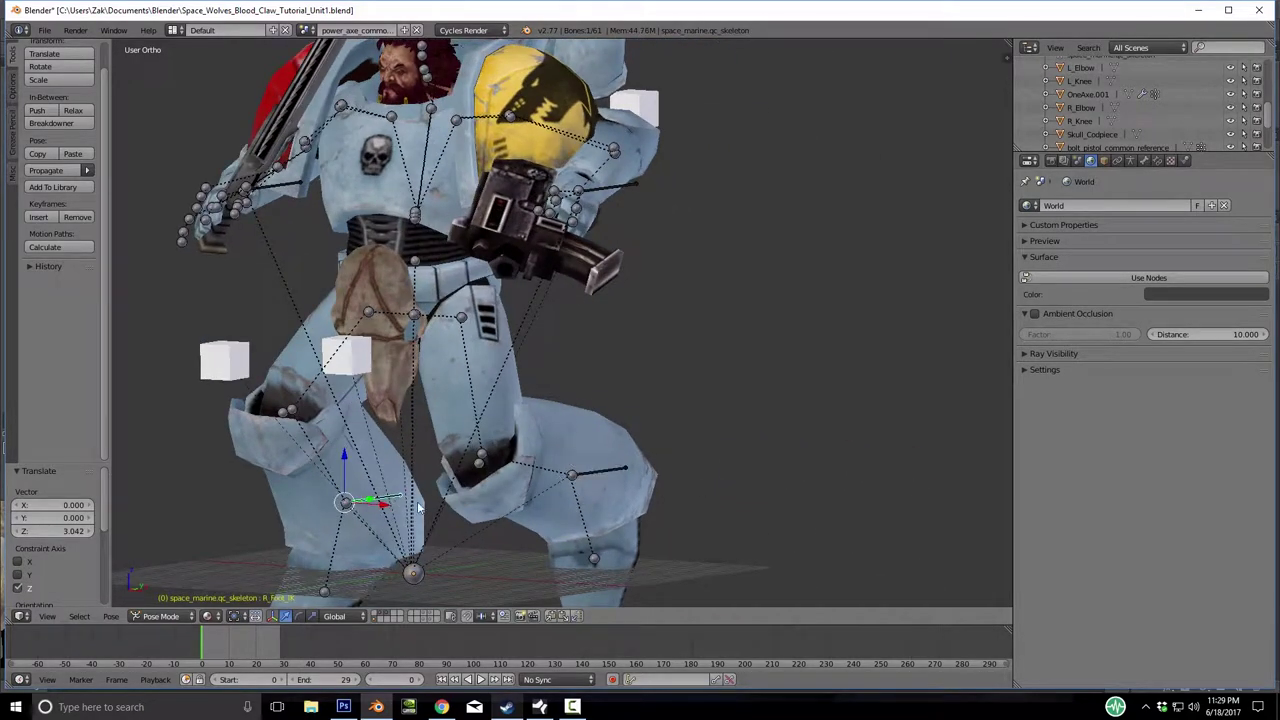
key("g")
key("y")
left_click(424, 500)
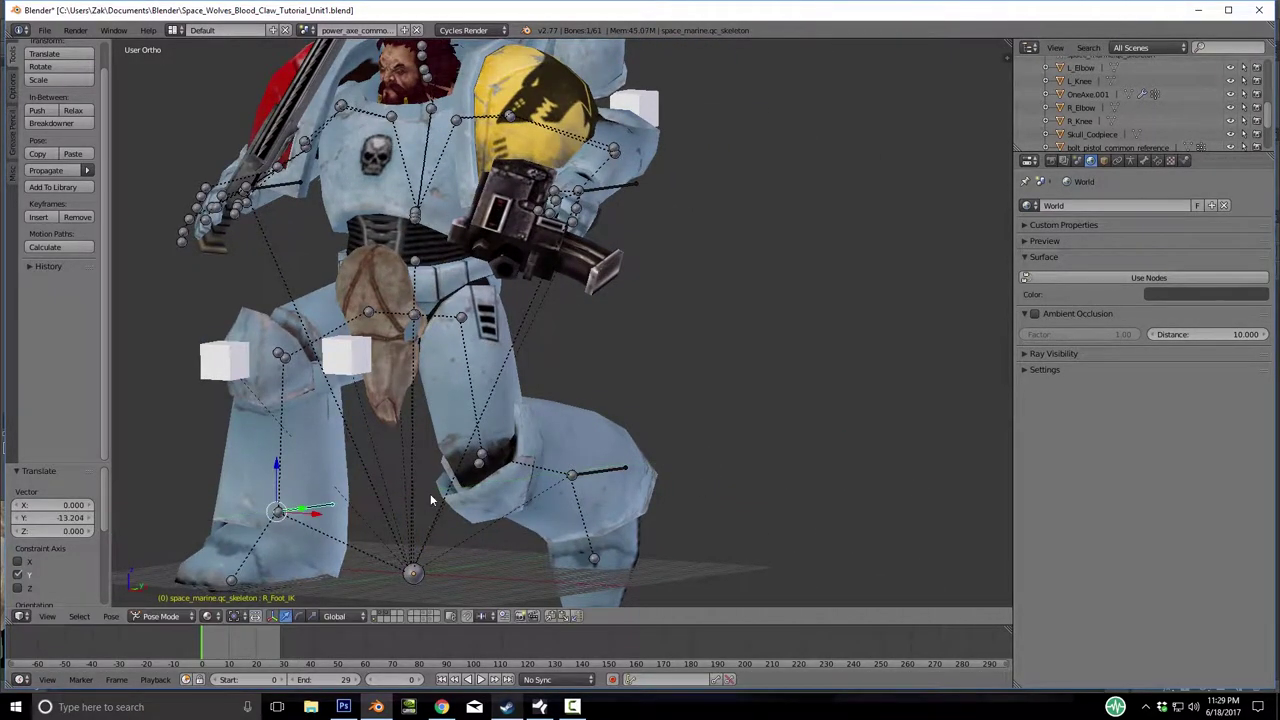
scroll(424, 493, "down", 5)
key("g")
key("x")
left_click(432, 503)
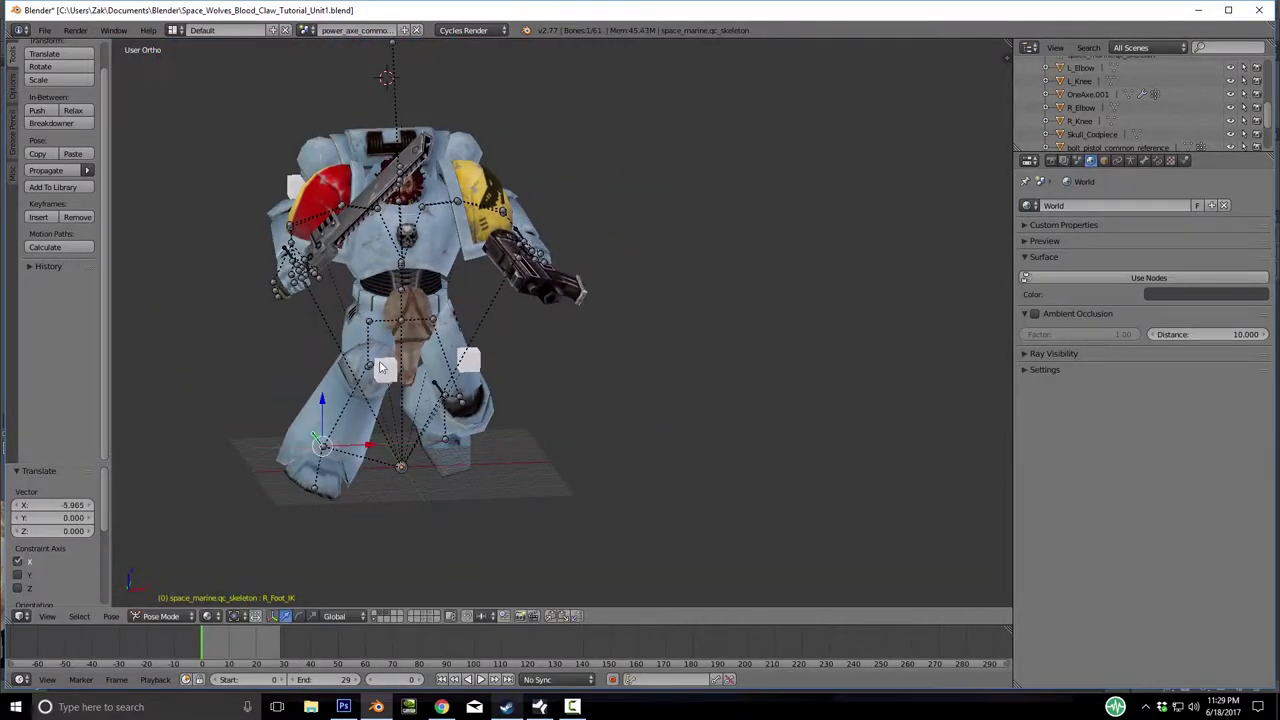
Shift the R_Knee target sideways along X.
right_click(384, 369)
key("g")
key("x")
left_click(461, 405)
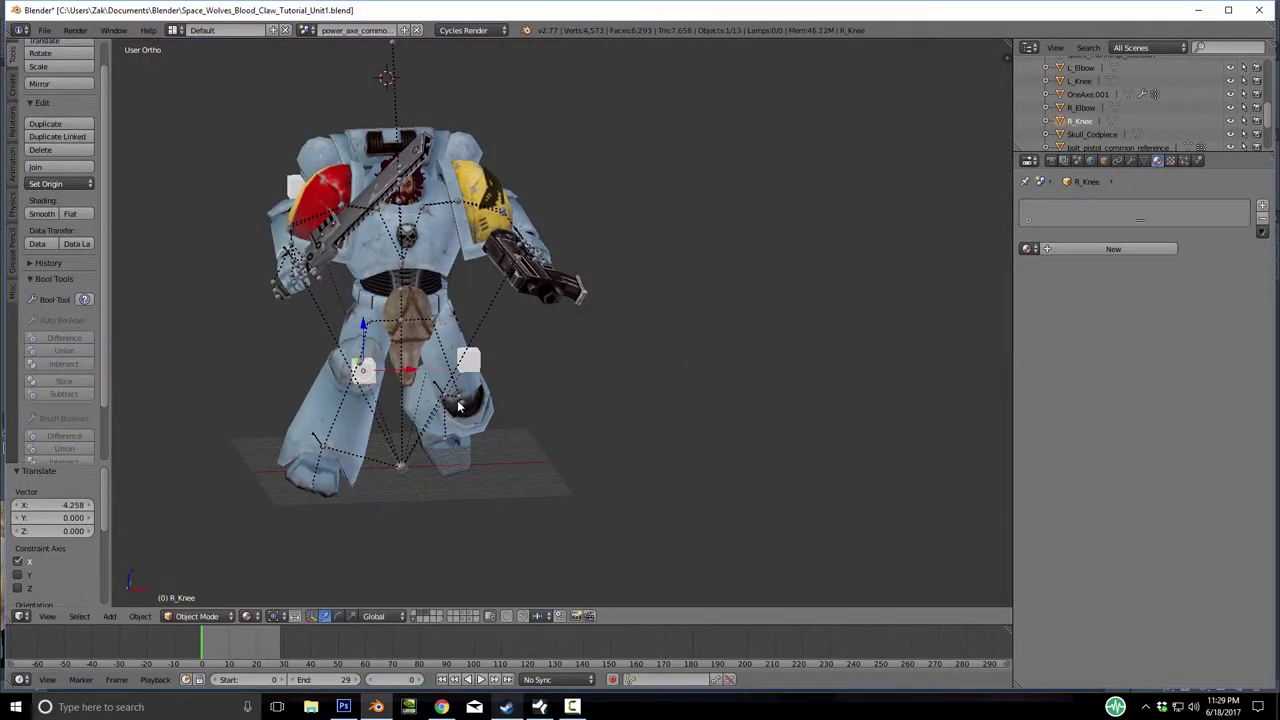
Angle the right foot bone with rotations from the front and side views.
right_click(330, 452)
key("r")
key("y")
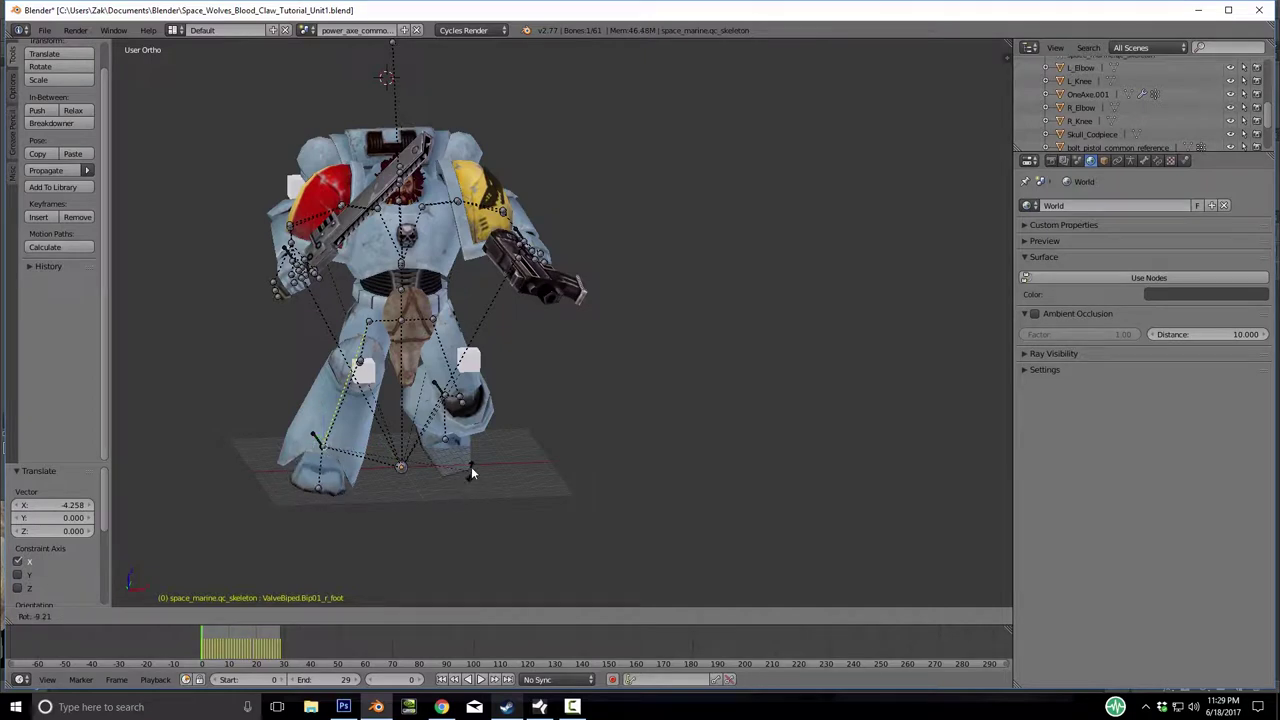
key("Escape")
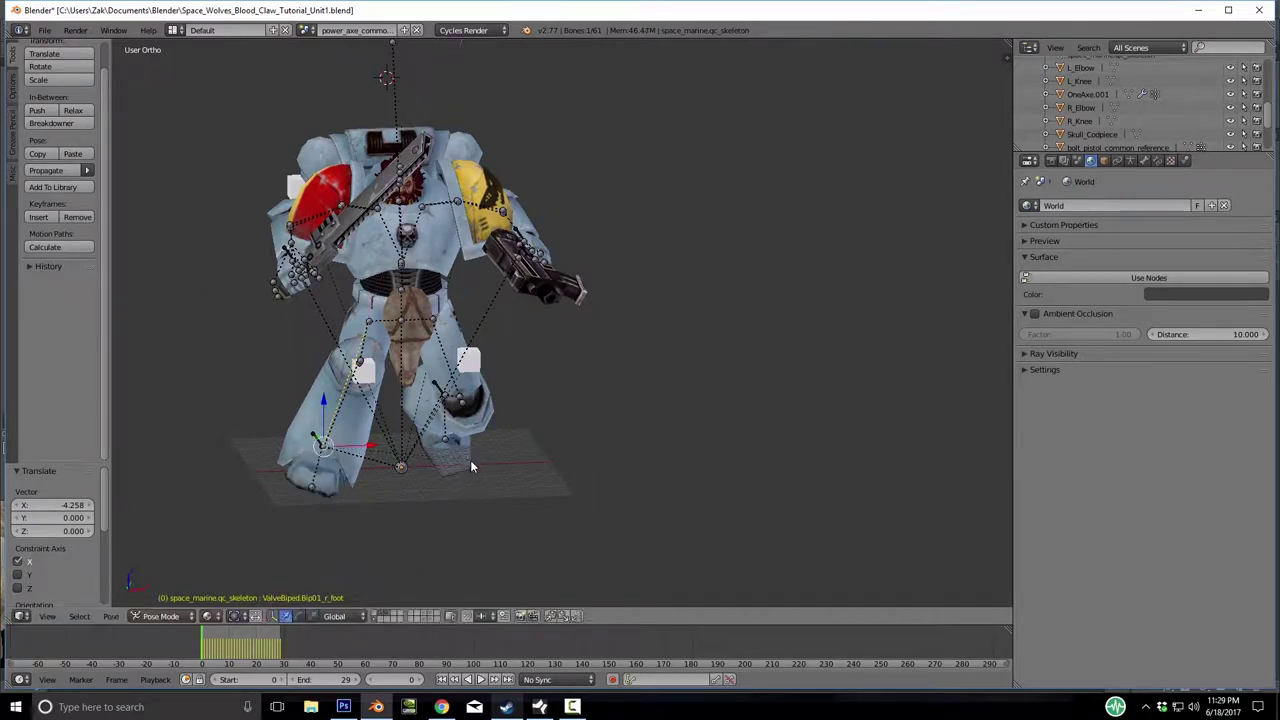
key("KP_1")
key("r")
left_click(494, 420)
key("r")
key("Escape")
key("KP_3")
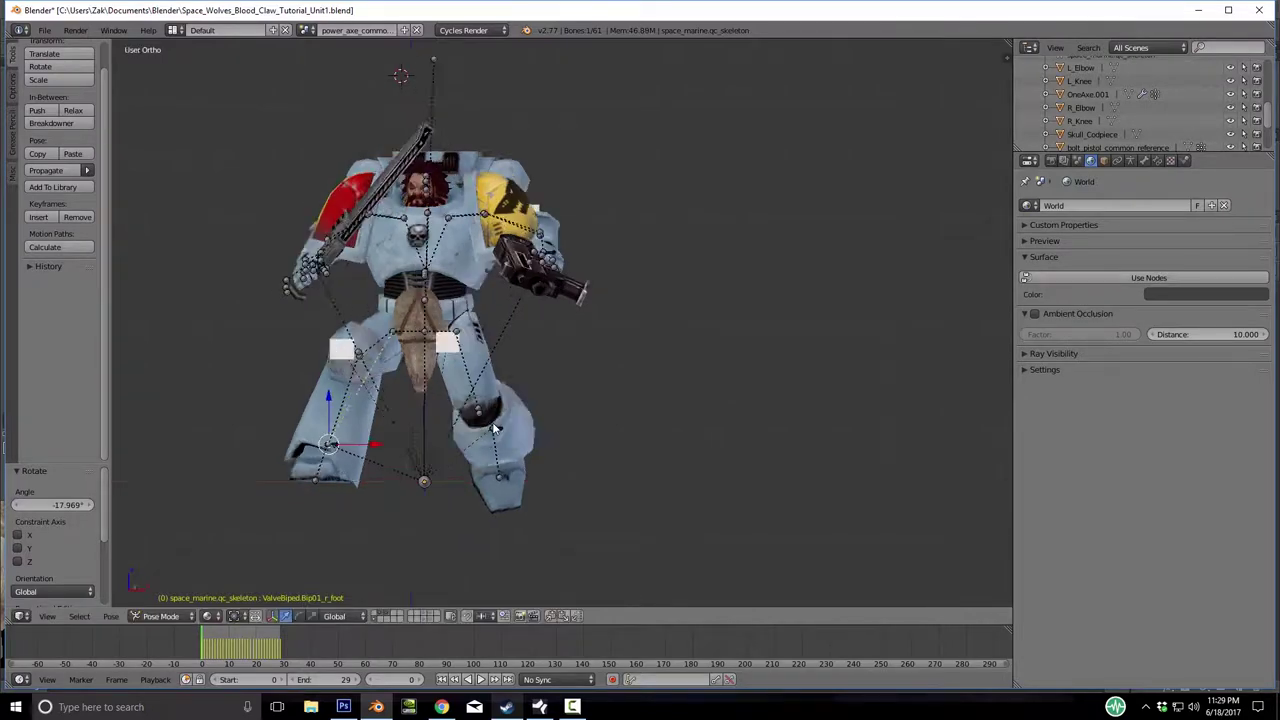
key("r")
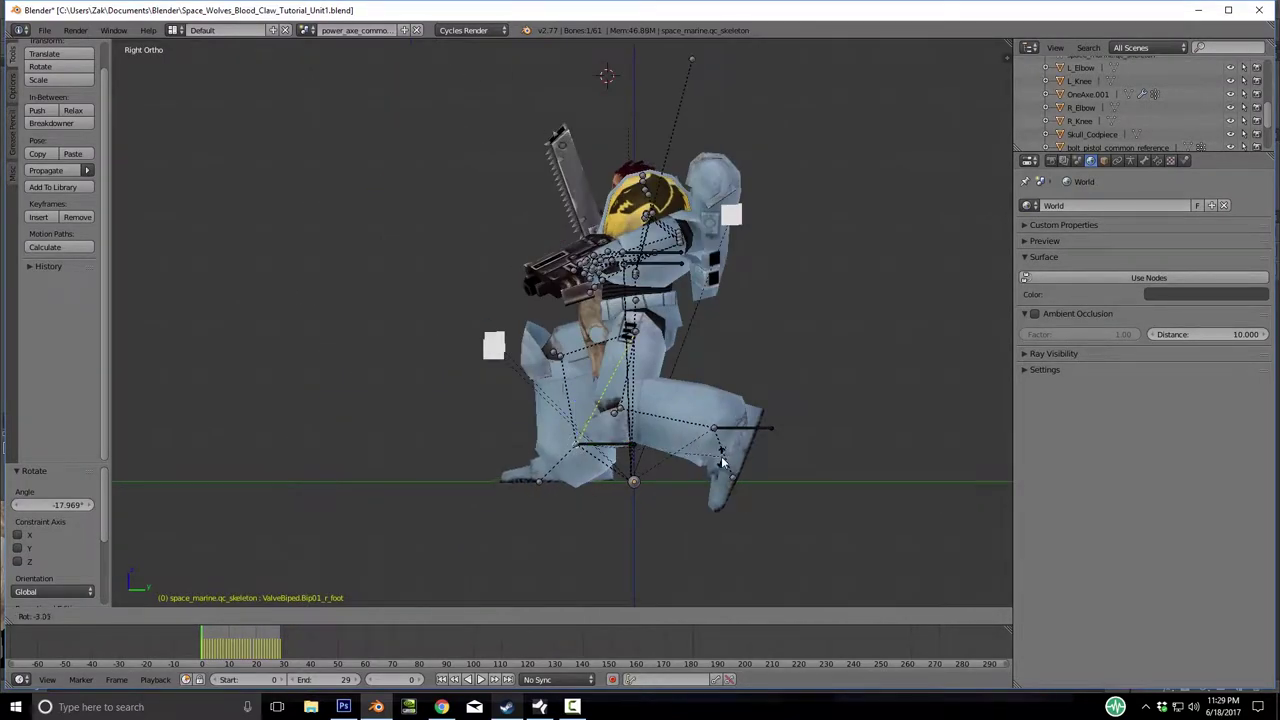
left_click(724, 464)
Rotate the foot once more and tilt the toe bone about 60° on local Y.
key("r")
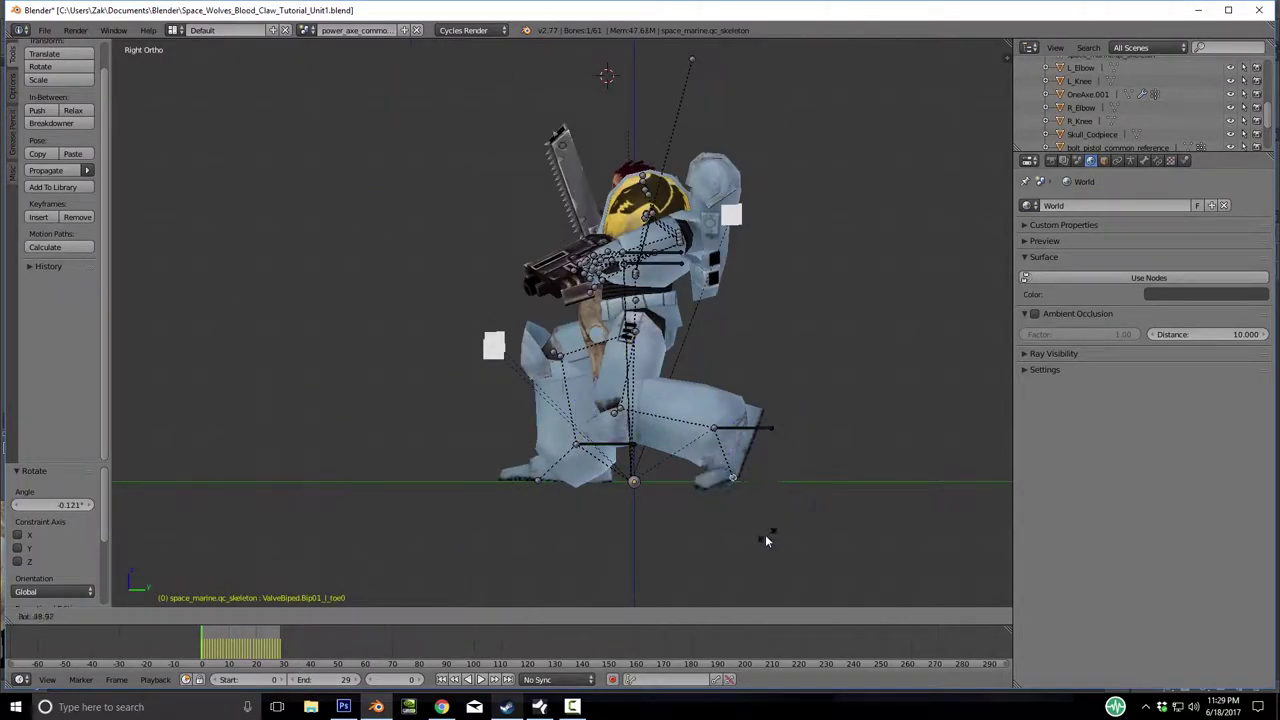
left_click(760, 516)
key("r")
key("y")
key("y")
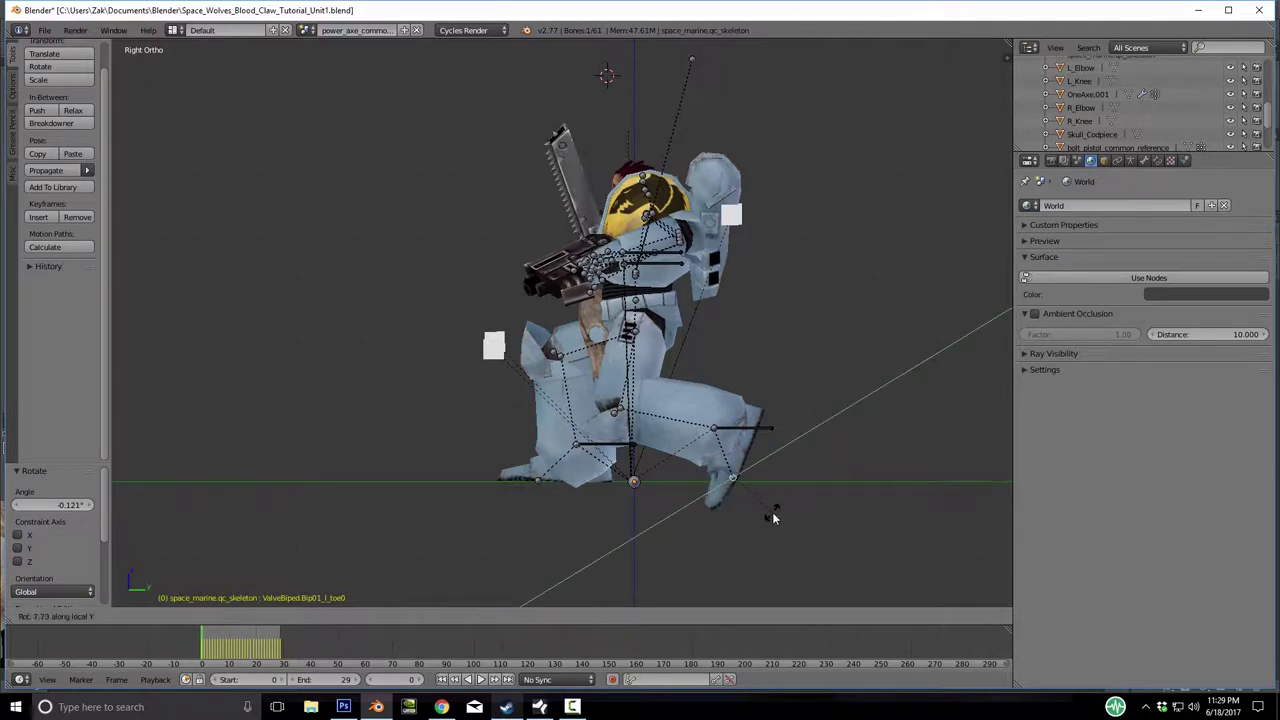
left_click(729, 537)
From a front view, freely rotate the left foot bone to a new angle.
middle_click_drag(728, 536, 901, 500)
key("KP_1")
scroll(519, 508, "up", 3)
scroll(518, 508, "up", 1)
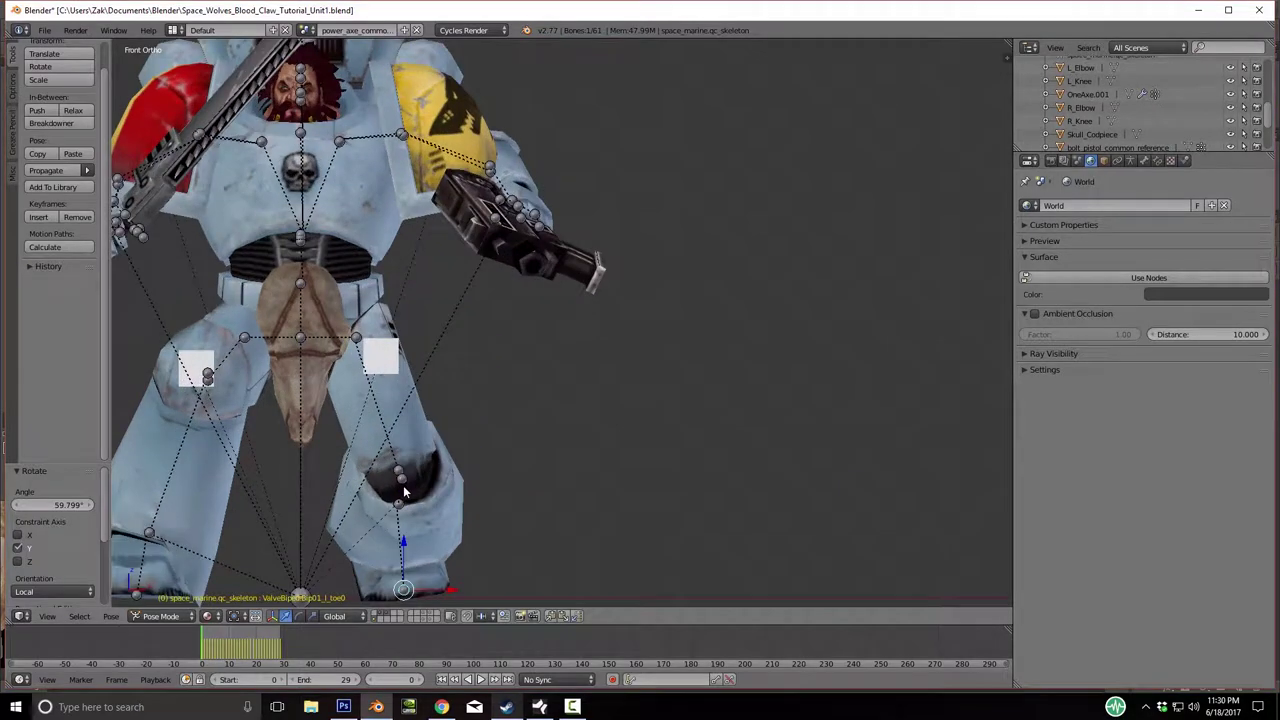
right_click(398, 478)
middle_click_drag(511, 500, 634, 440, "shift")
key("r")
left_click(630, 458)
scroll(700, 448, "down", 4)
middle_click_drag(720, 446, 520, 390)
Push the L_Knee target outward along X to 23.678.
key("ctrl+Tab")
right_click(540, 318)
key("g")
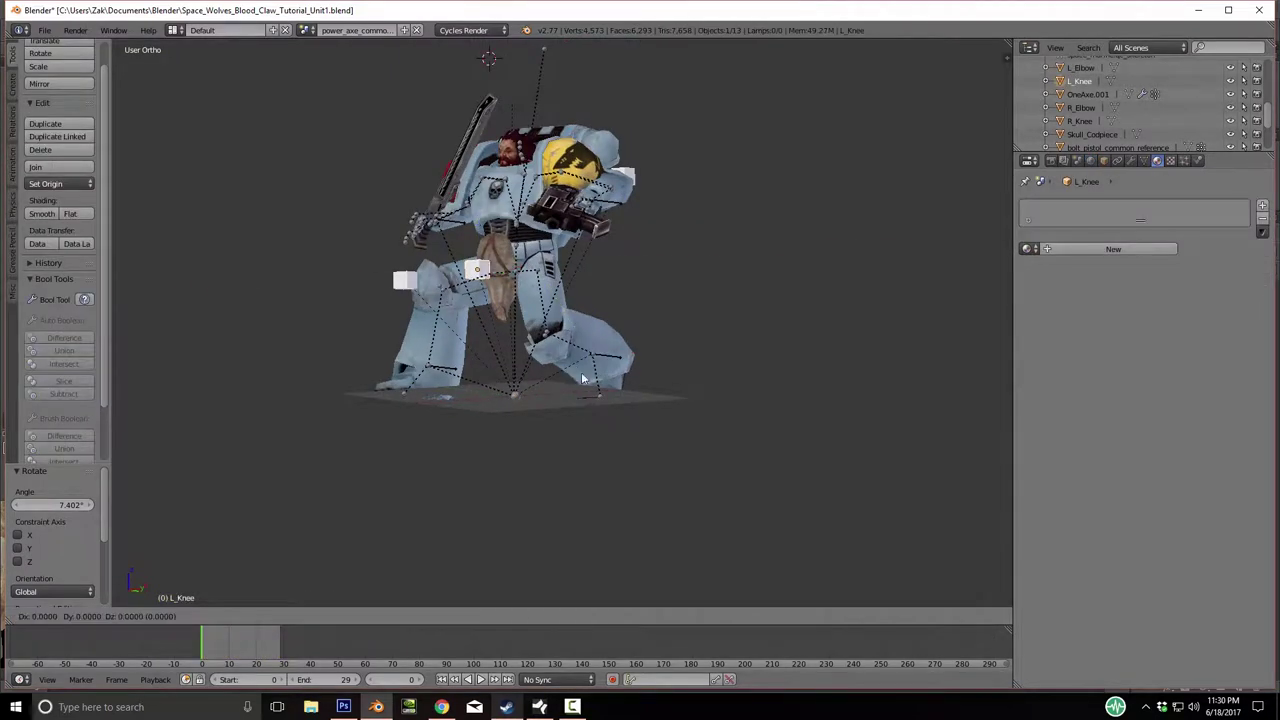
key("x")
left_click(645, 369)
middle_click_drag(560, 402, 543, 342)
scroll(540, 286, "up", 5)
middle_click_drag(488, 283, 633, 474)
scroll(617, 482, "down", 4)
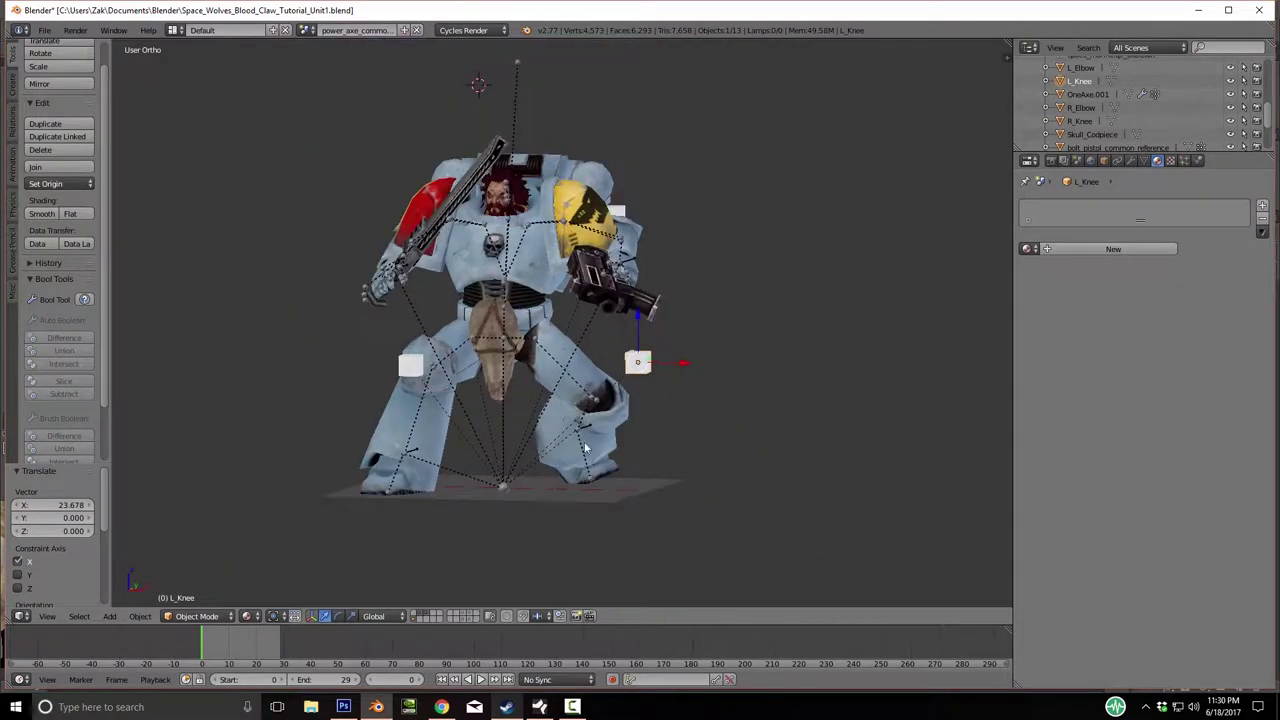
Rotate the L_Foot_IK bone, then turn the left foot bone about 18° (17.946°).
right_click(585, 432)
key("r")
left_click(695, 489)
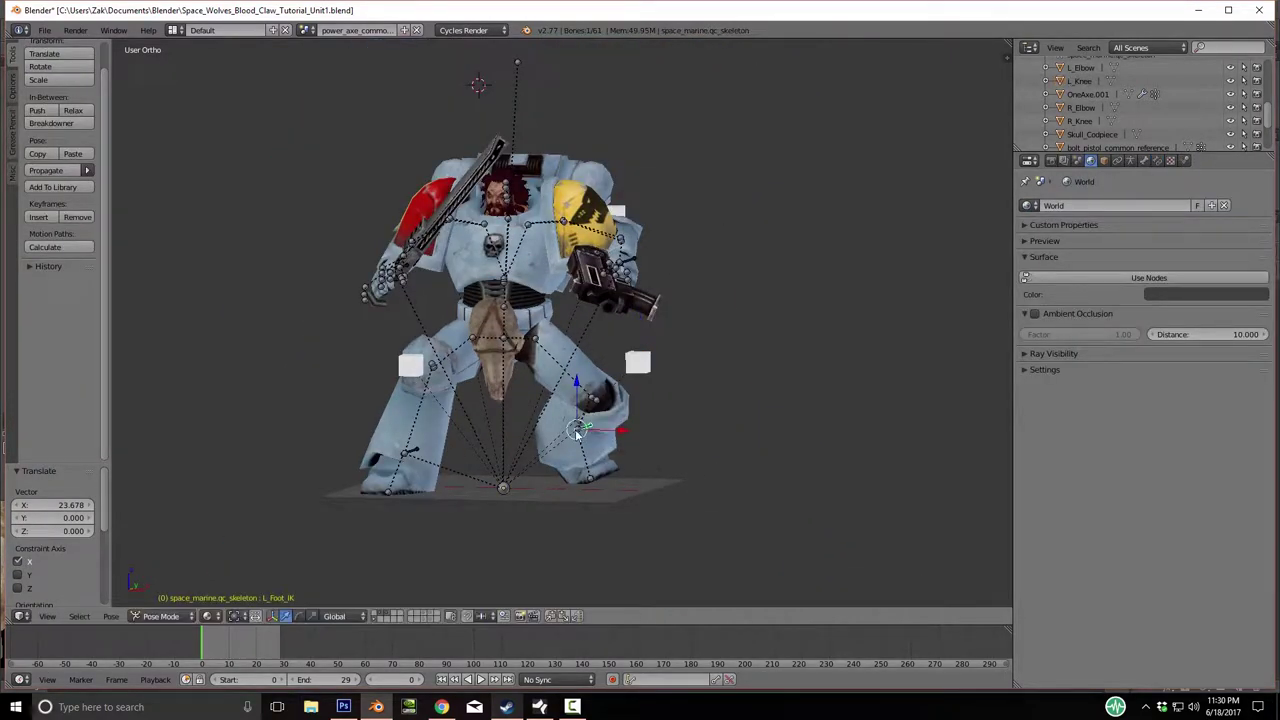
right_click(578, 432)
key("r")
left_click(737, 500)
mouse_move(737, 500)
middle_mouse_down()
mouse_move(753, 486)
mouse_move(584, 495)
mouse_move(723, 498)
middle_mouse_up()
scroll(723, 504, "down", 2)
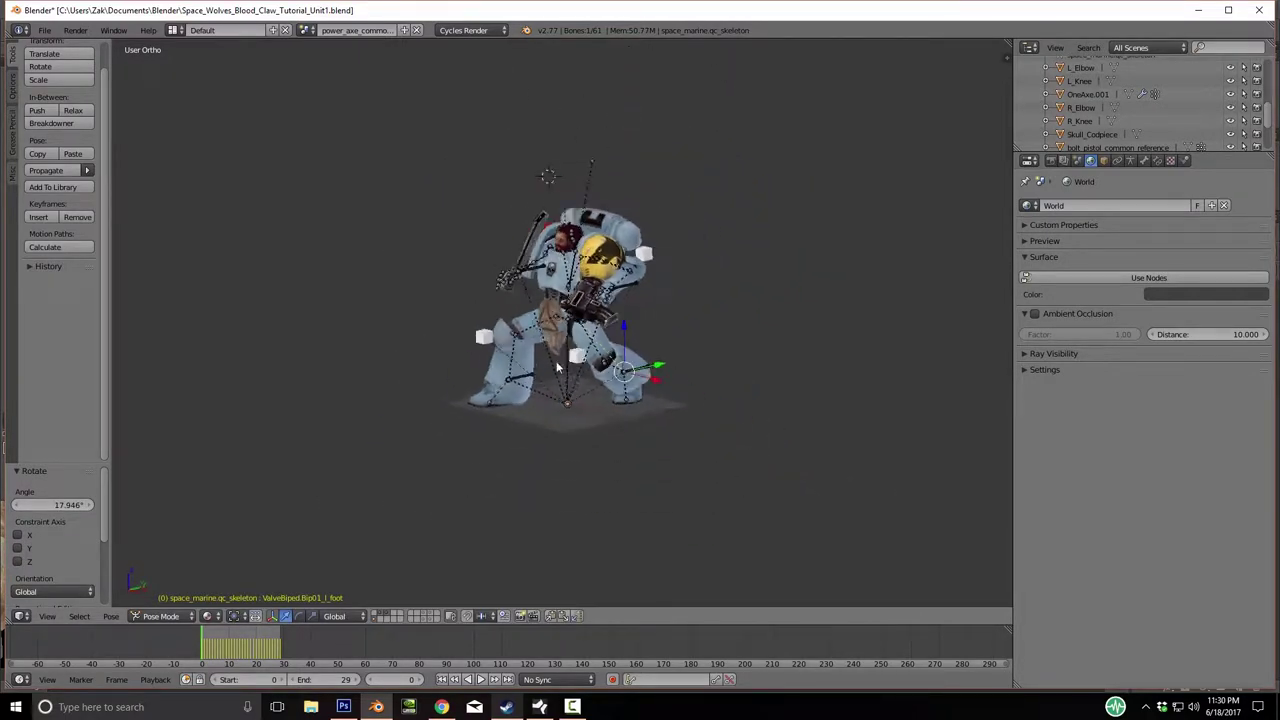
scroll(548, 302, "up", 5)
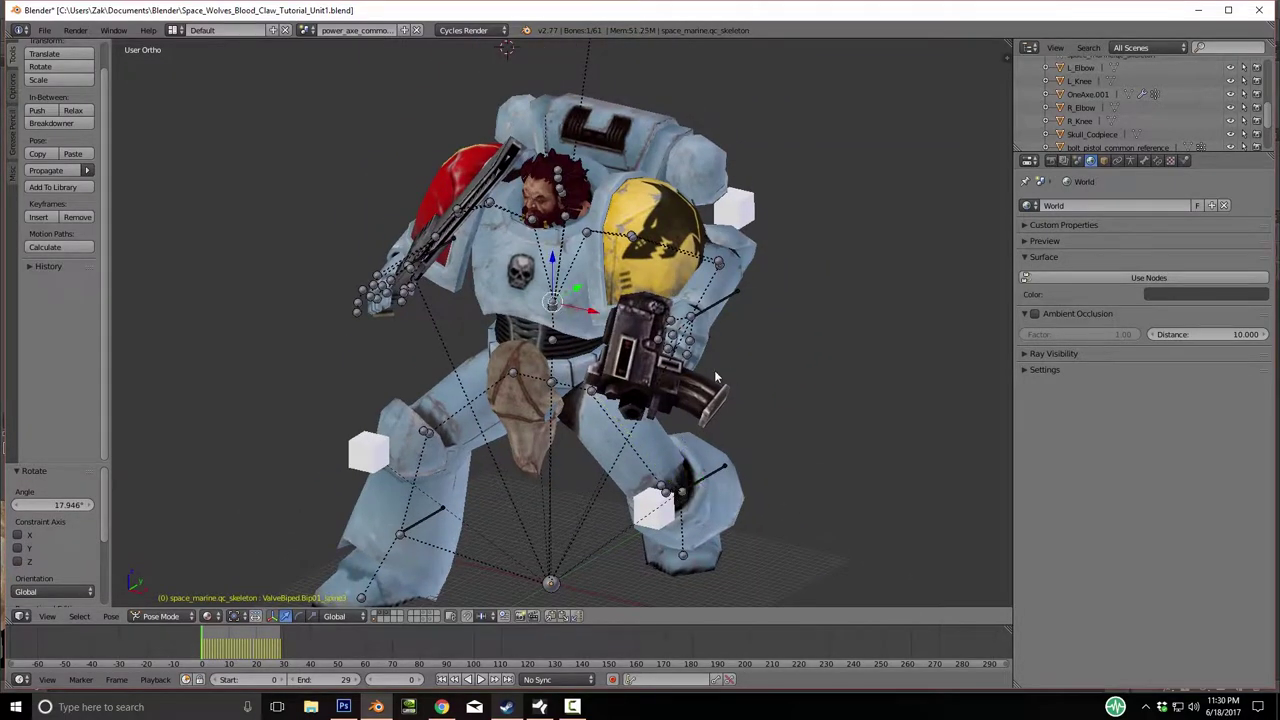
Twist the spine3 bone about 55° on local Y.
middle_click_drag(728, 377, 700, 320)
right_click(700, 320)
key("r")
key("y")
key("y")
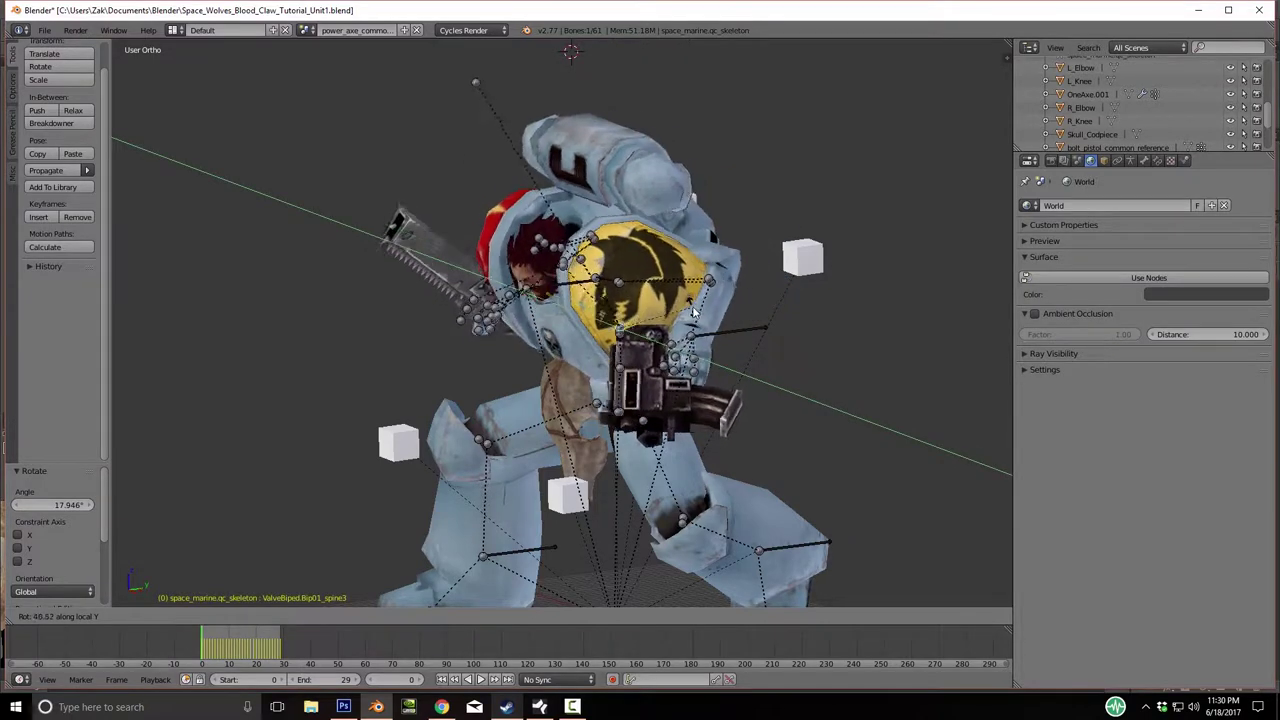
left_click(695, 285)
middle_click_drag(695, 285, 672, 313)
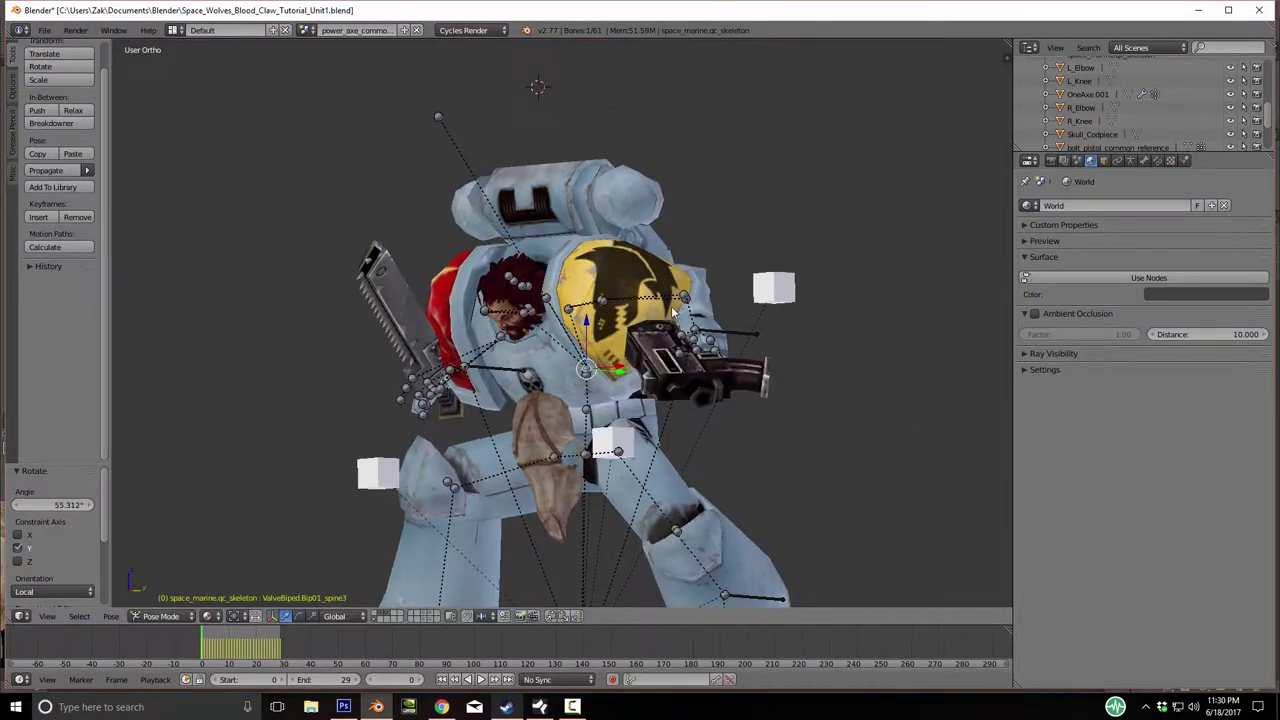
scroll(584, 317, "up", 2)
middle_click_drag(494, 307, 492, 345)
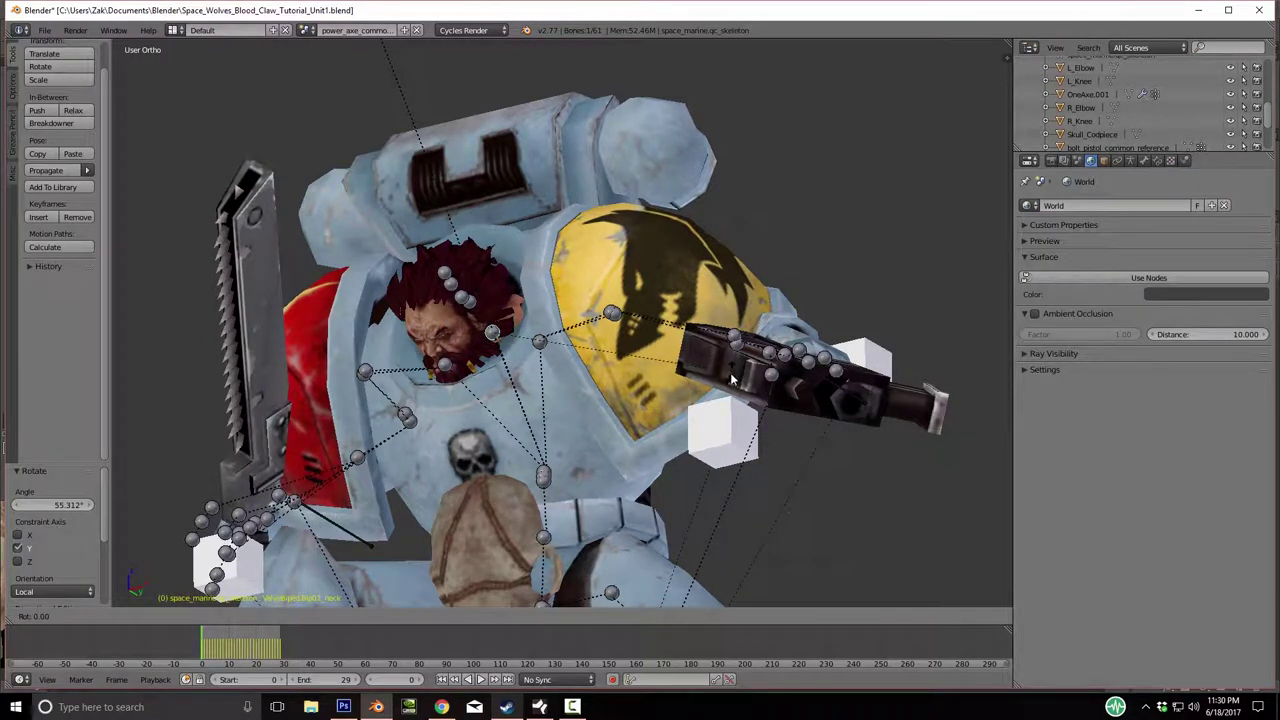
Tilt the head bone further with two rotations on its local Y axis.
key("r")
key("y")
key("y")
left_click(684, 442)
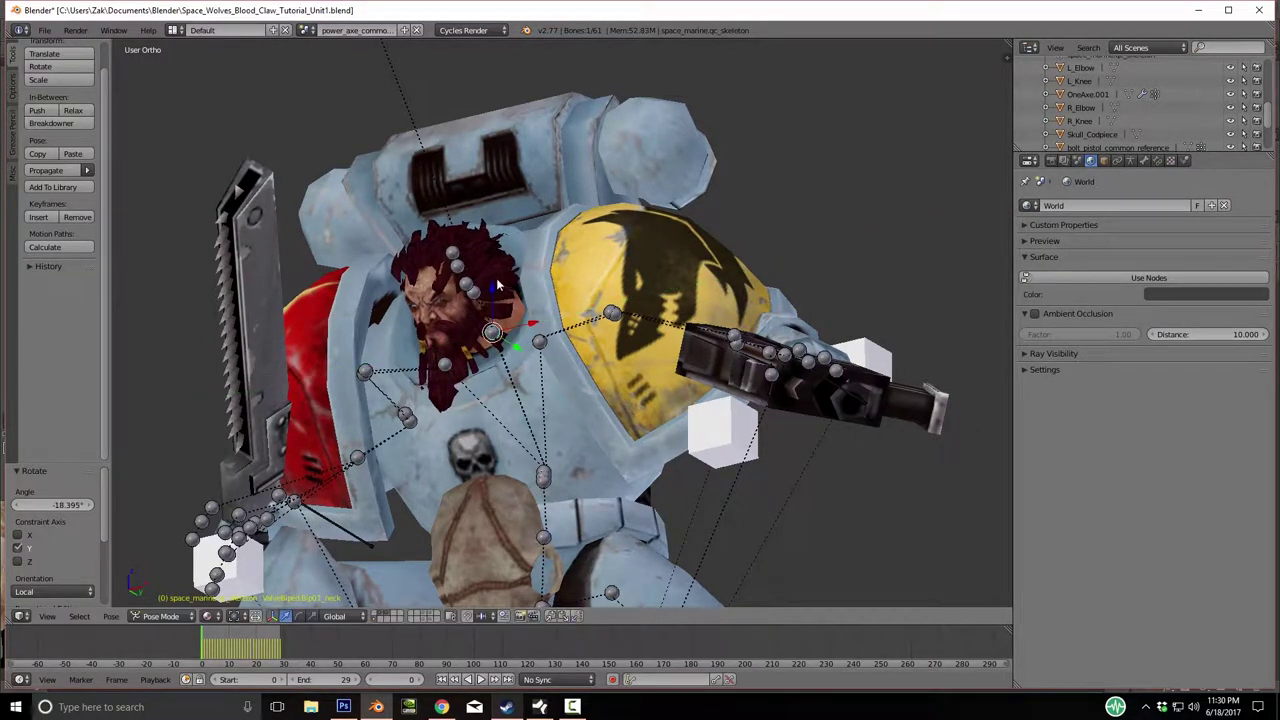
key("r")
key("y")
key("y")
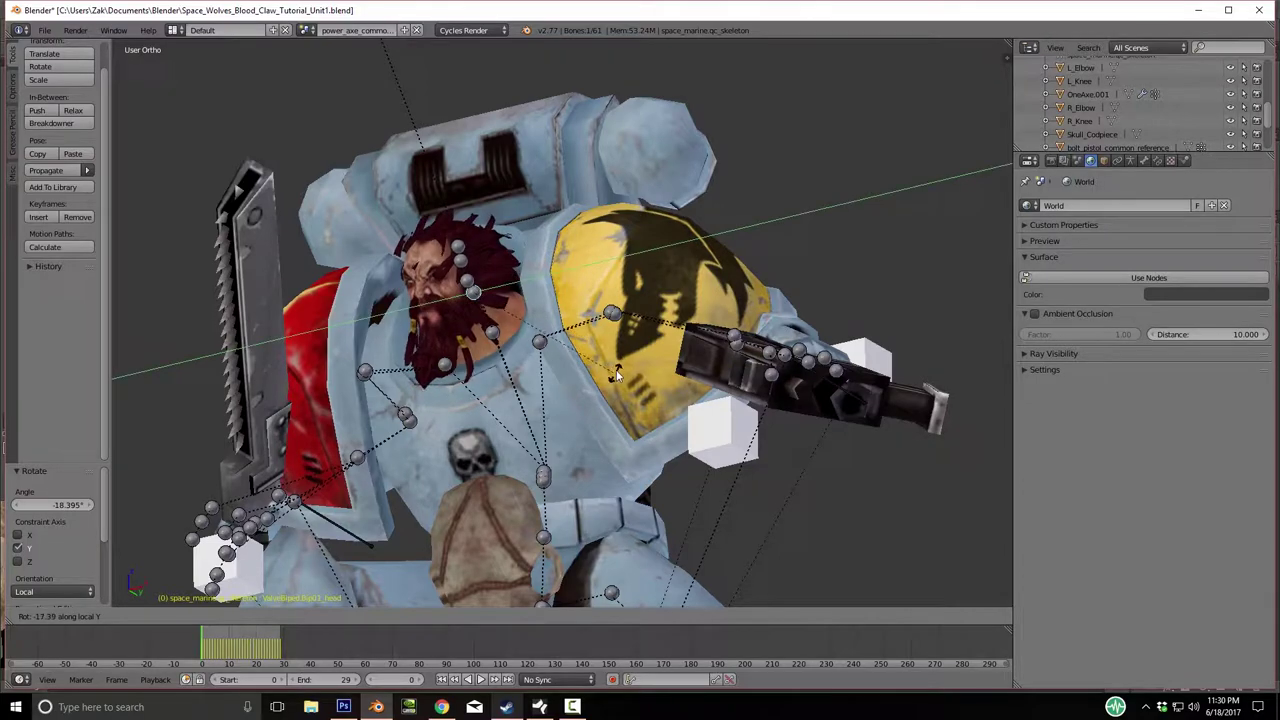
left_click(615, 370)
middle_click_drag(614, 366, 770, 360)
Move the L_Hand_IK target along Y, then lower it along Z.
right_click(770, 357)
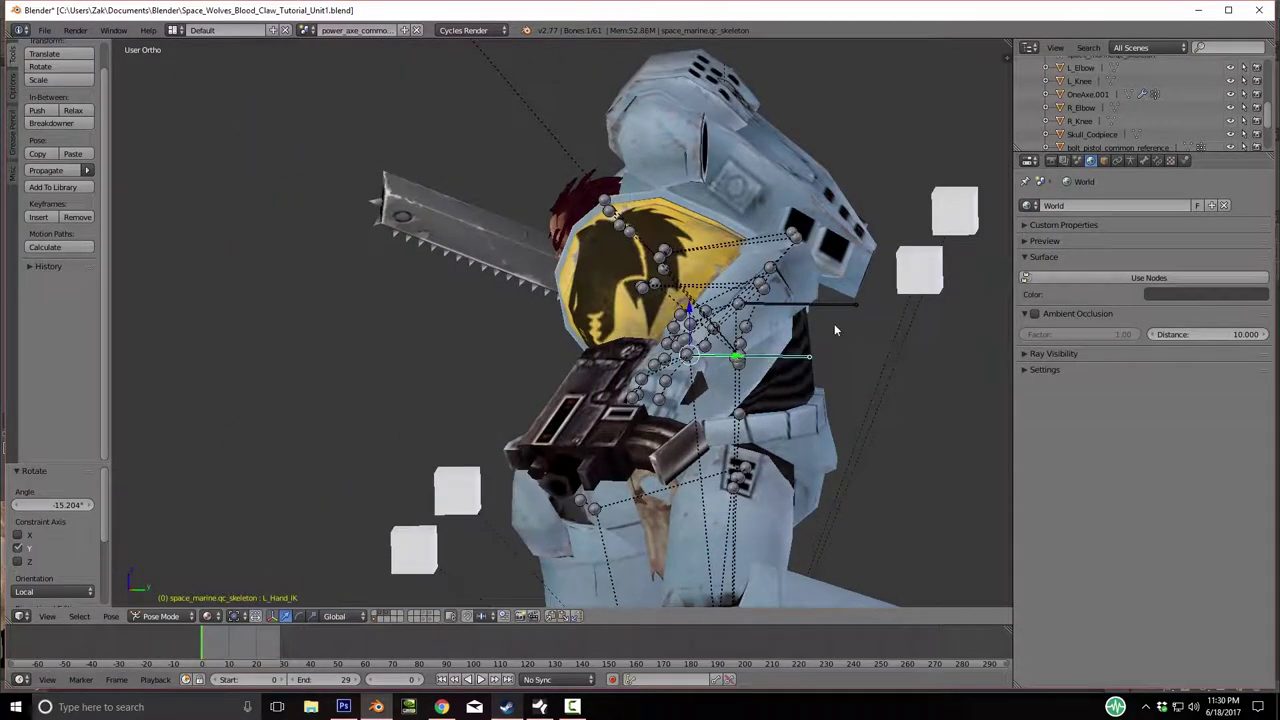
scroll(835, 345, "down", 4)
key("g")
key("y")
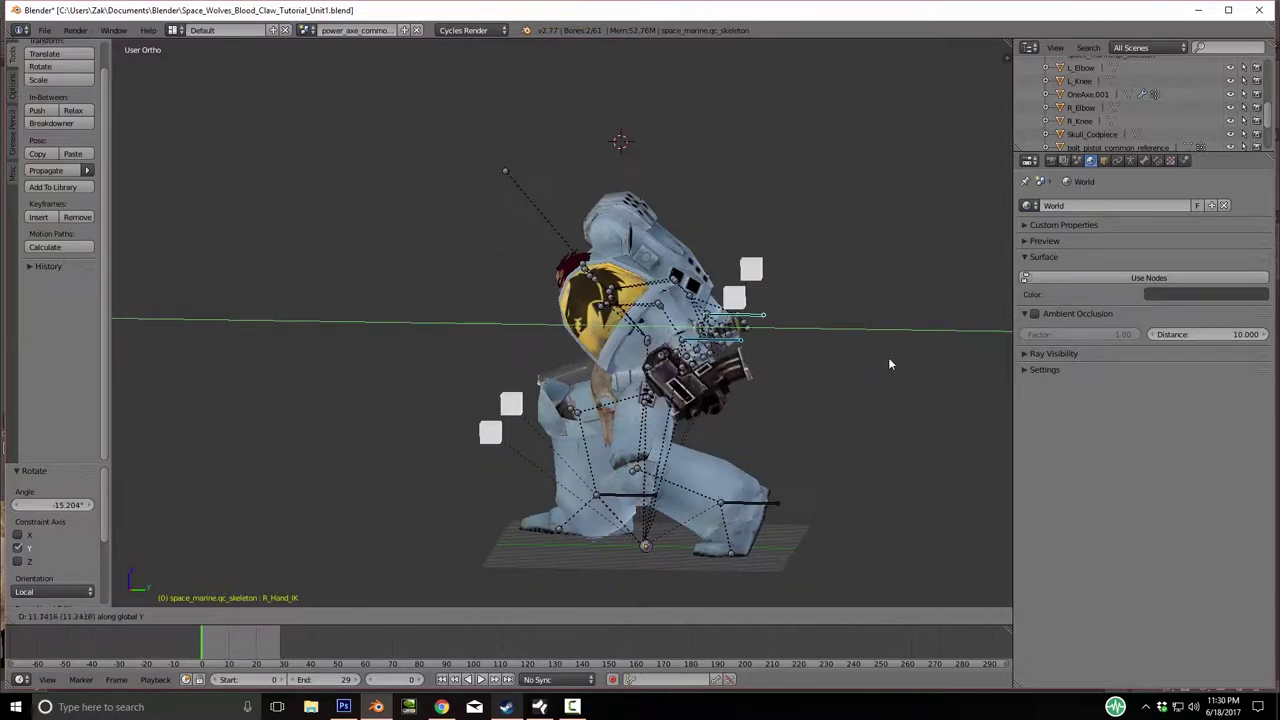
left_click(880, 360)
middle_click_drag(877, 364, 839, 341)
key("g")
key("z")
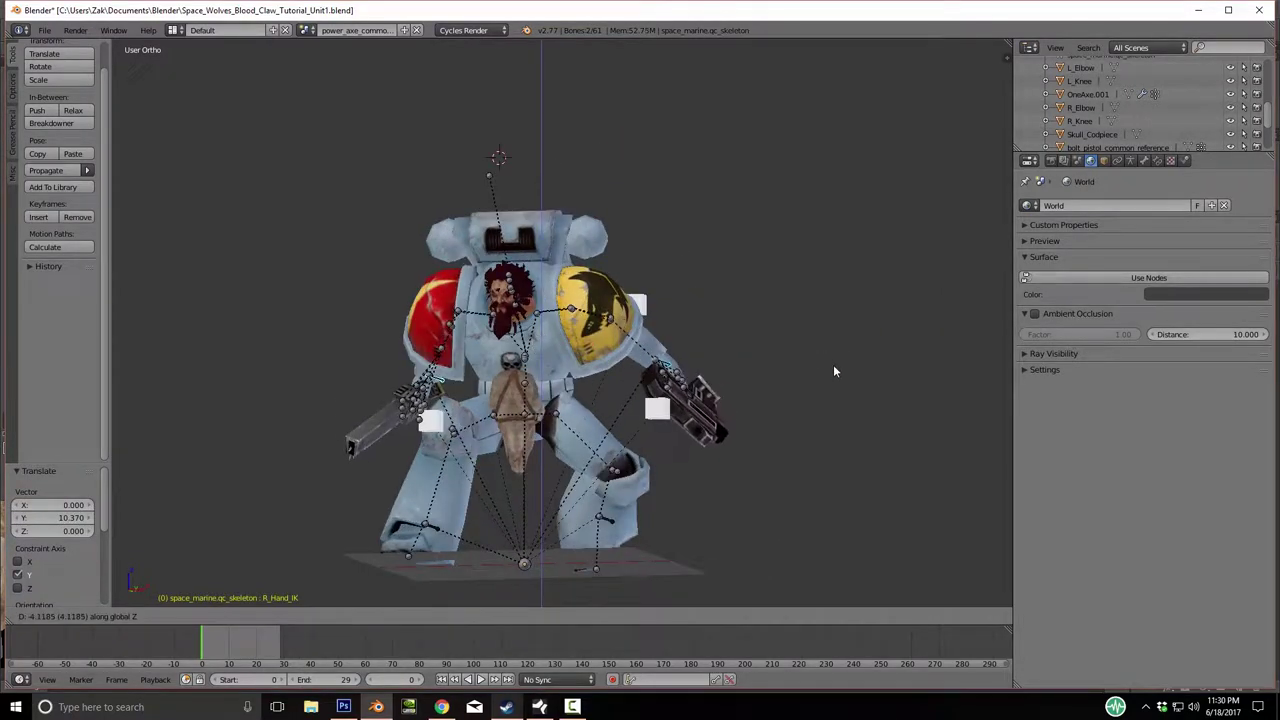
left_click(816, 374)
mouse_move(816, 374)
middle_mouse_down()
mouse_move(658, 405)
mouse_move(810, 390)
middle_mouse_up()
Reposition the R_Hand_IK target from a straight front view.
right_click(422, 365)
key("g")
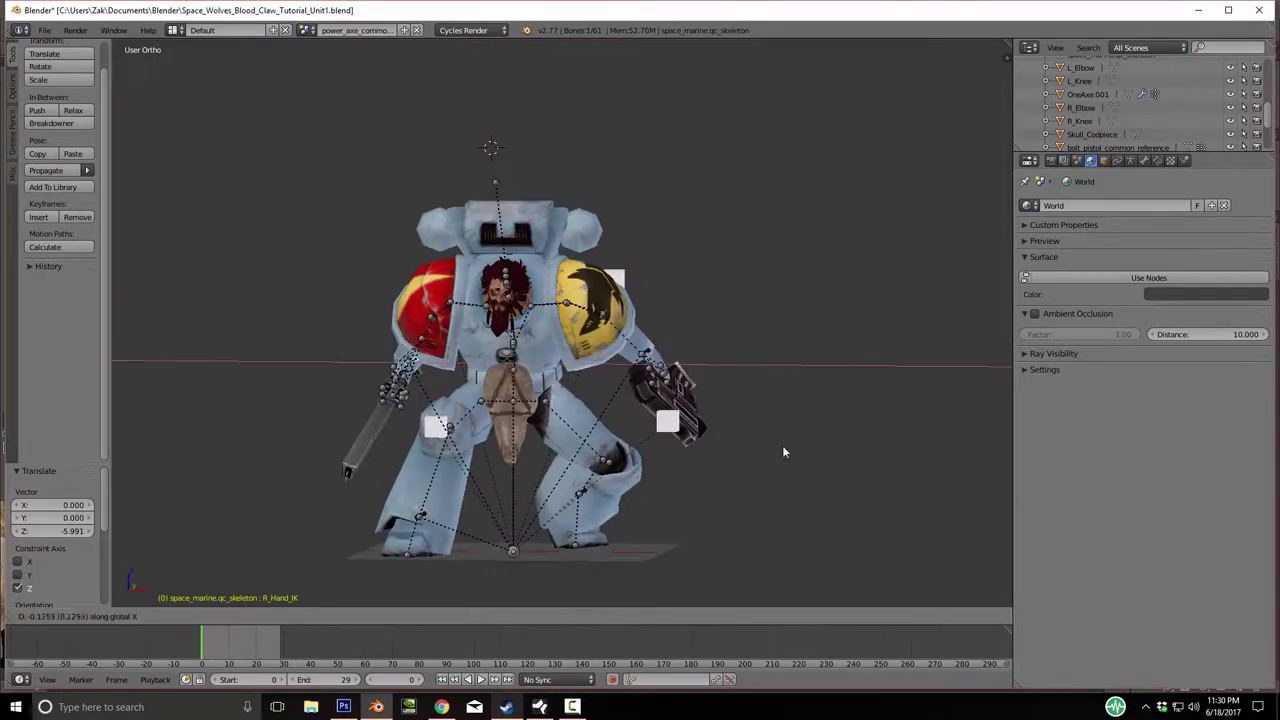
key("Escape")
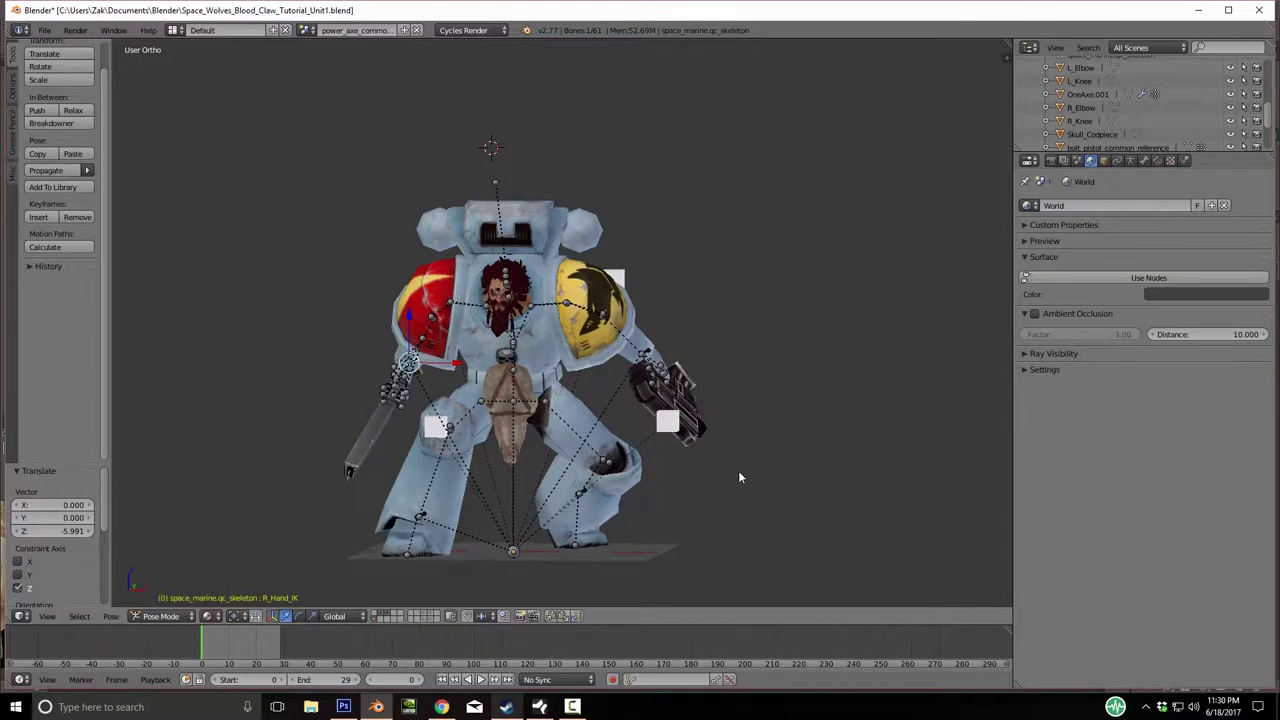
key("KP_1")
key("g")
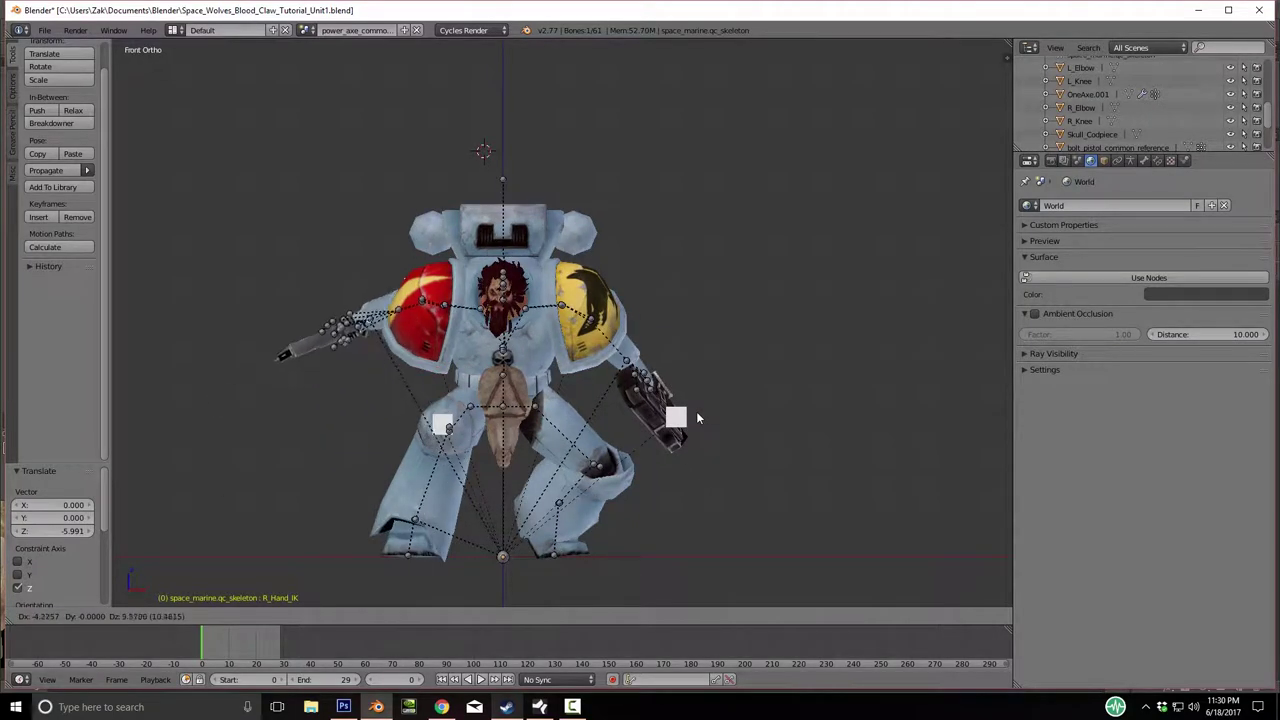
left_click(697, 414)
Select the right elbow pad bone and rotate the shoulder pad.
right_click(422, 302)
middle_click_drag(453, 316, 487, 402)
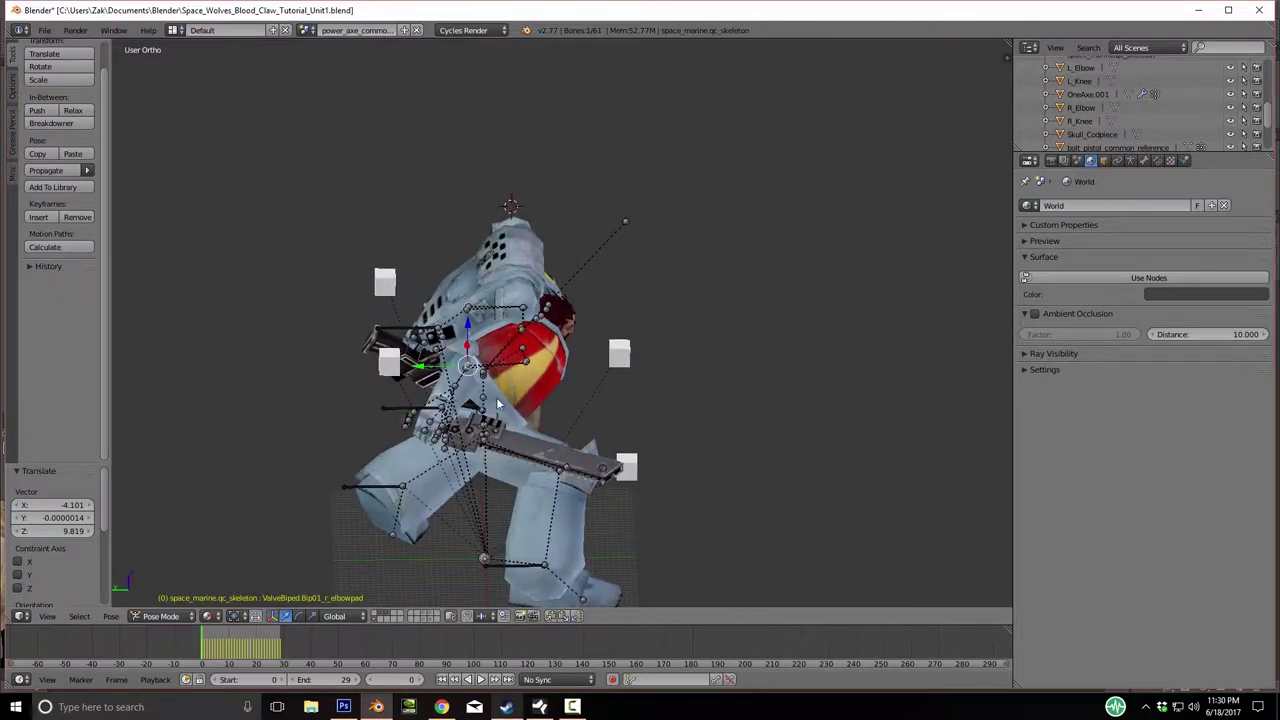
scroll(487, 402, "up", 3)
scroll(703, 413, "down", 4)
middle_click_drag(703, 413, 772, 408)
key("r")
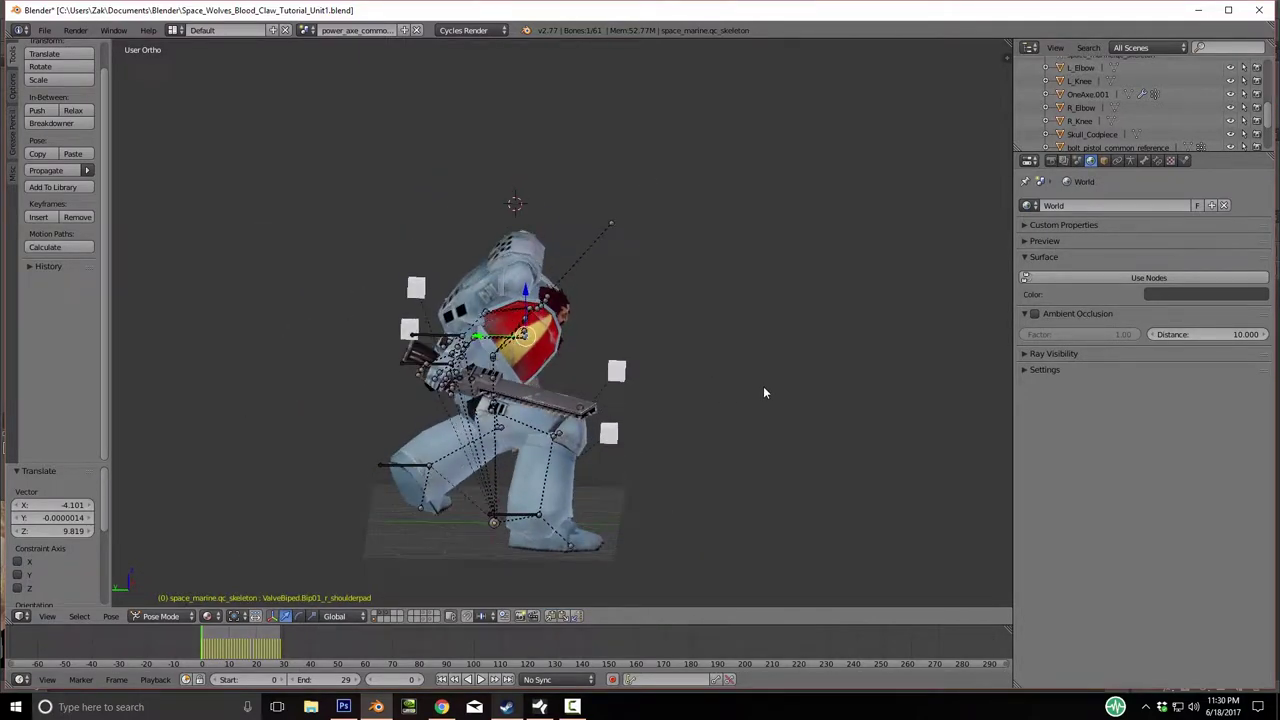
left_click(716, 476)
Refine the shoulder pad rotation to -17.412°.
middle_click_drag(716, 476, 689, 423)
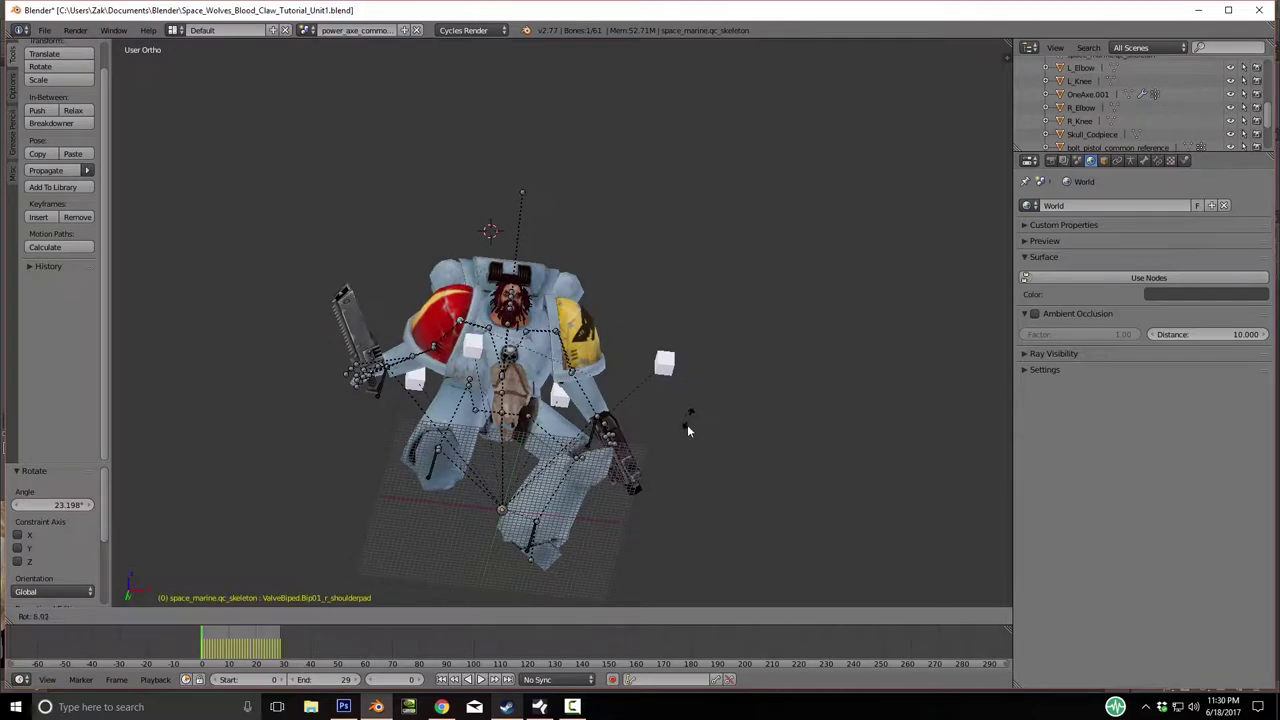
key("r")
left_click(793, 362)
mouse_move(793, 360)
middle_mouse_down()
mouse_move(796, 342)
mouse_move(772, 345)
mouse_move(799, 348)
middle_mouse_up()
key("r")
left_click(796, 342)
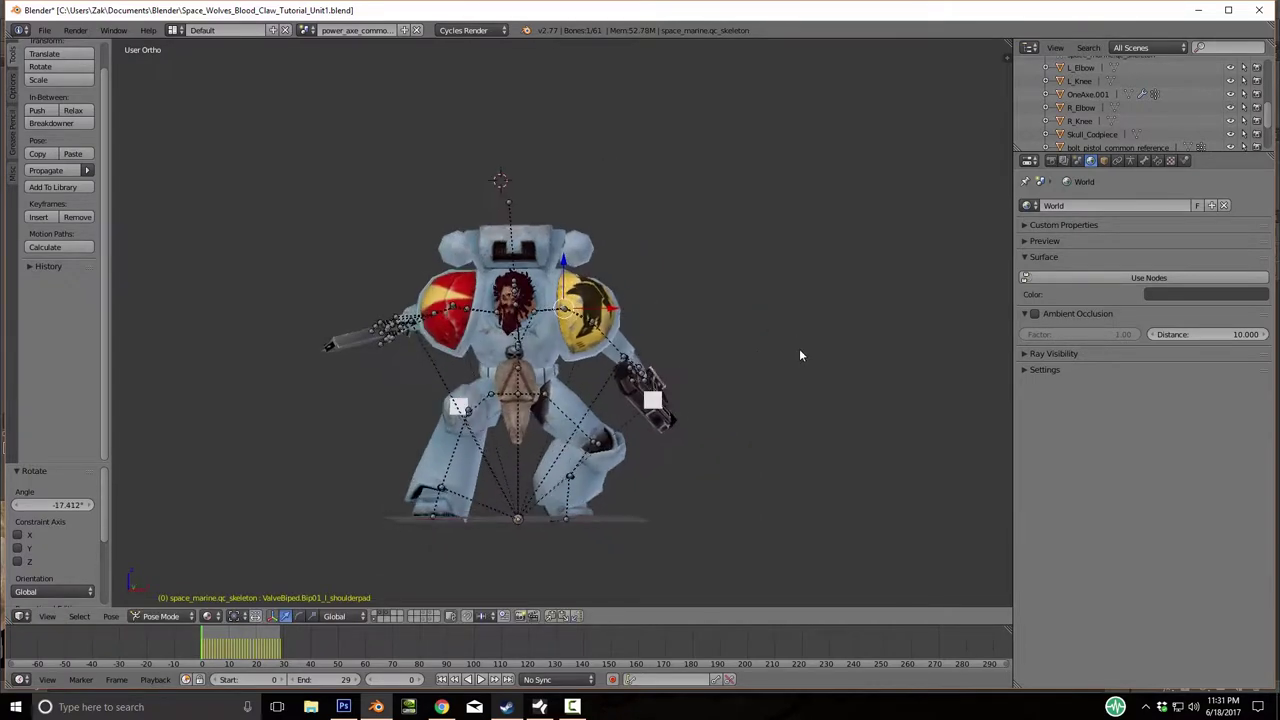
Select the marine's head mesh.
scroll(550, 298, "up", 5)
scroll(550, 298, "down", 3)
right_click(602, 300)
scroll(717, 342, "up", 5)
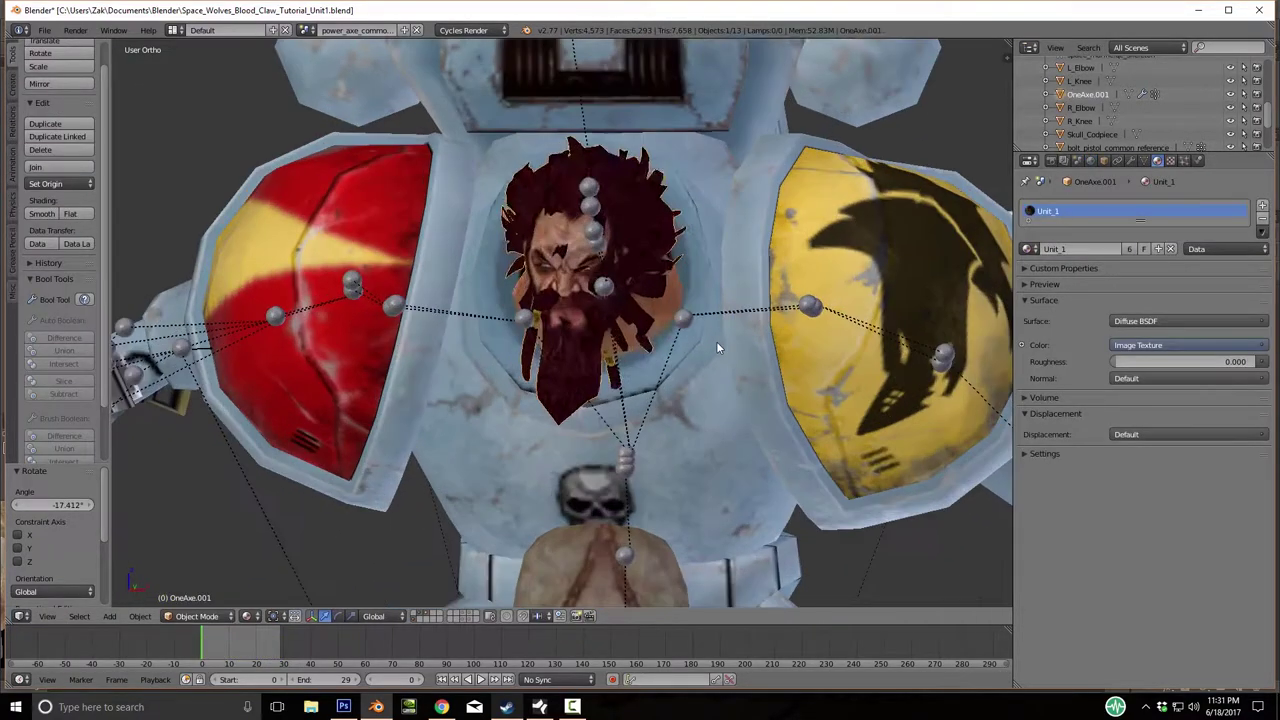
Frame the head mesh, switch it to Weight Paint and choose the Subtract brush.
key("Tab")
scroll(730, 318, "down", 5)
key("KP_Decimal")
scroll(717, 307, "down", 2)
key("Tab")
scroll(674, 335, "down", 3)
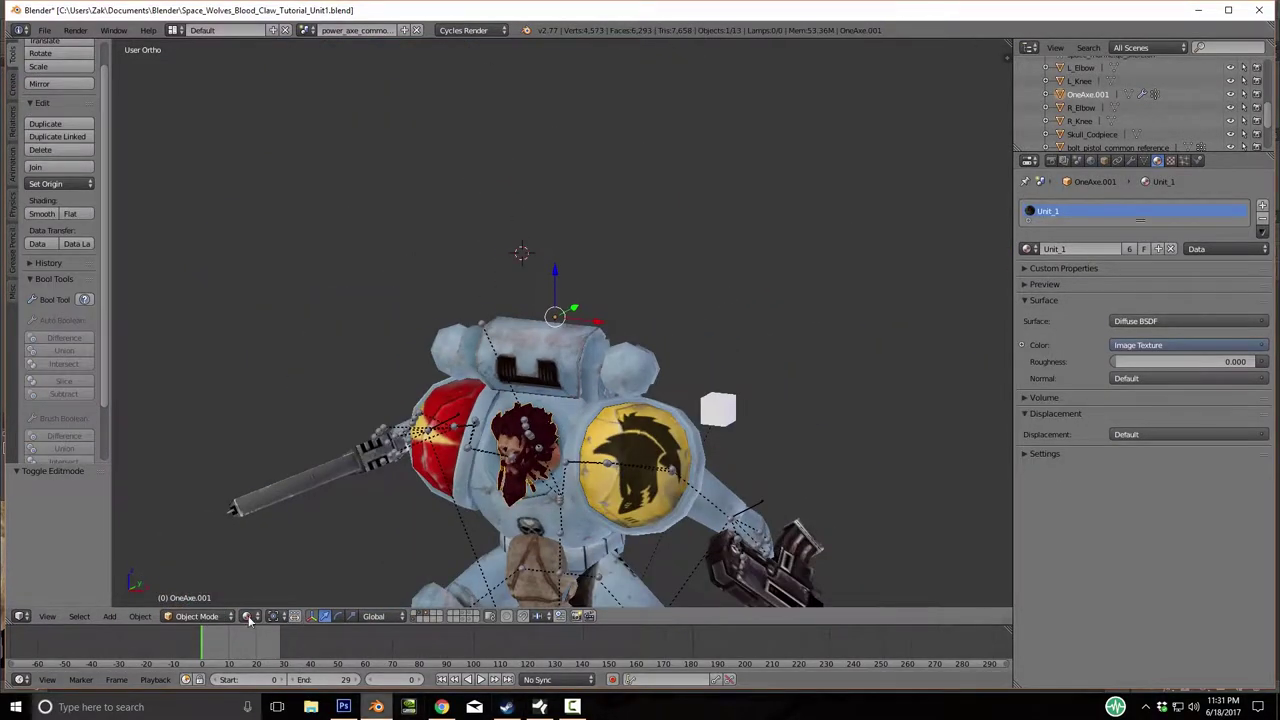
left_click(212, 617)
left_click(200, 541)
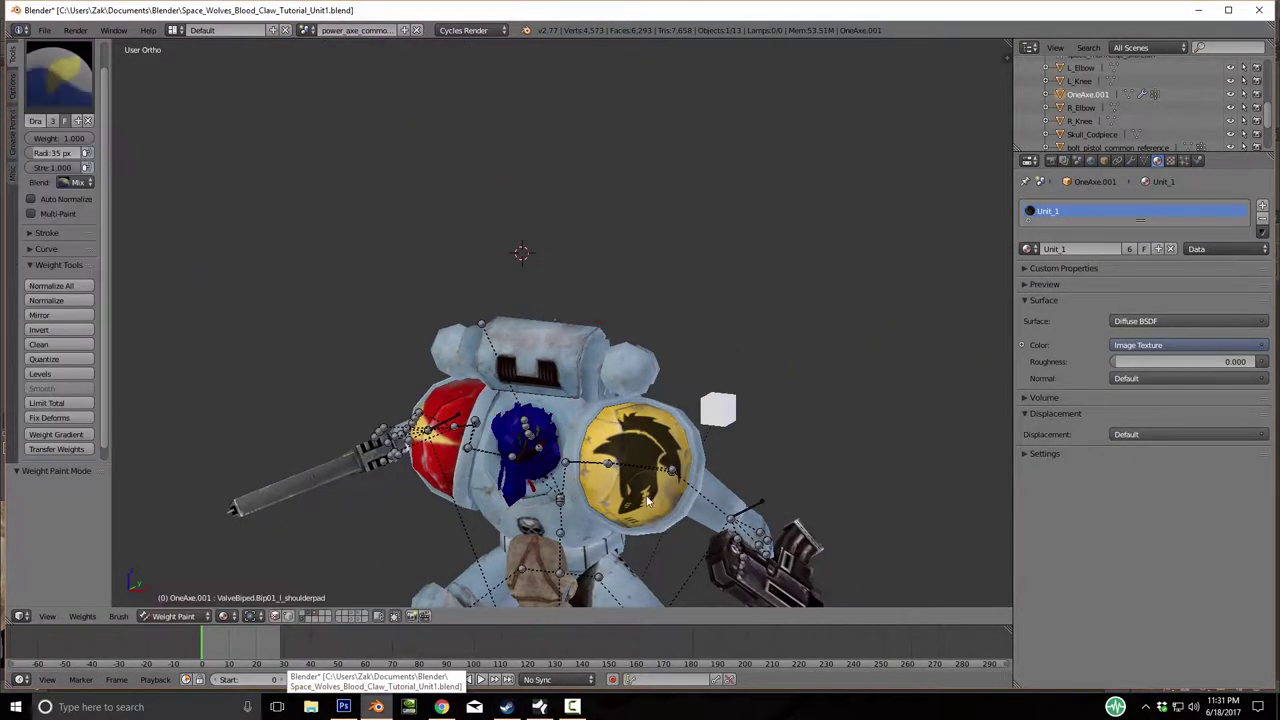
scroll(600, 400, "up", 5)
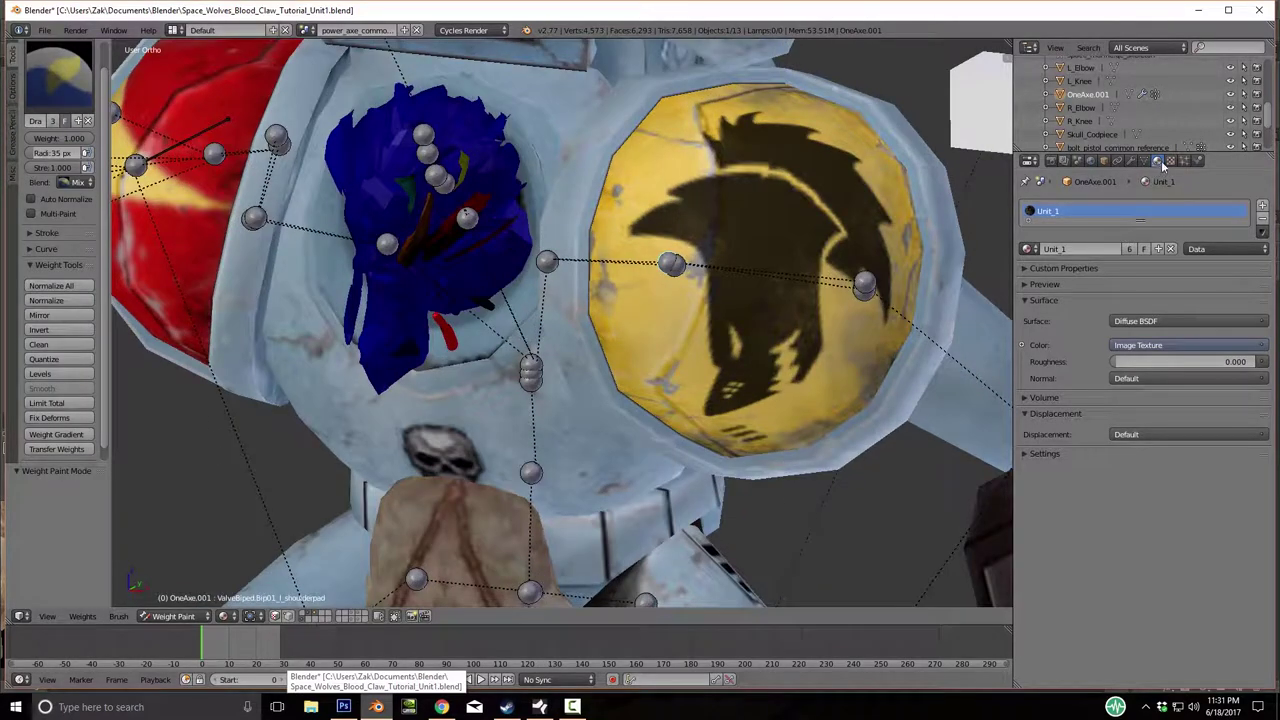
left_click(1145, 162)
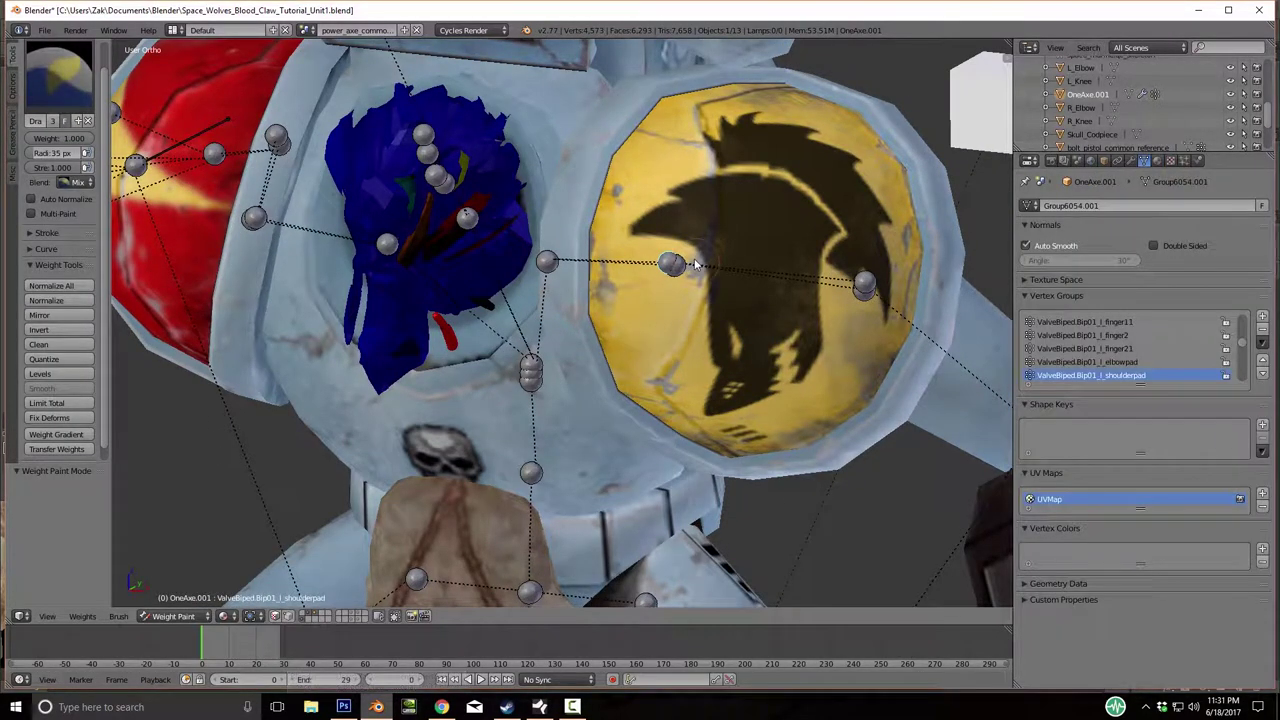
left_click(60, 65)
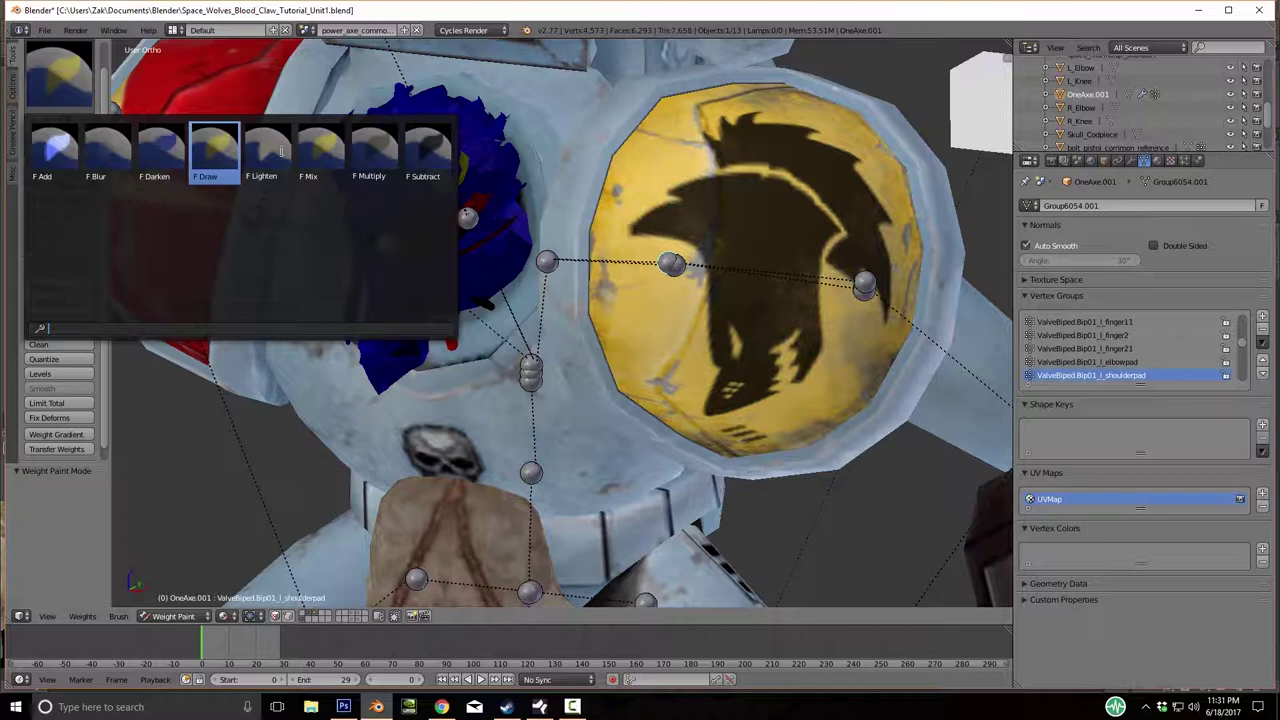
left_click(428, 150)
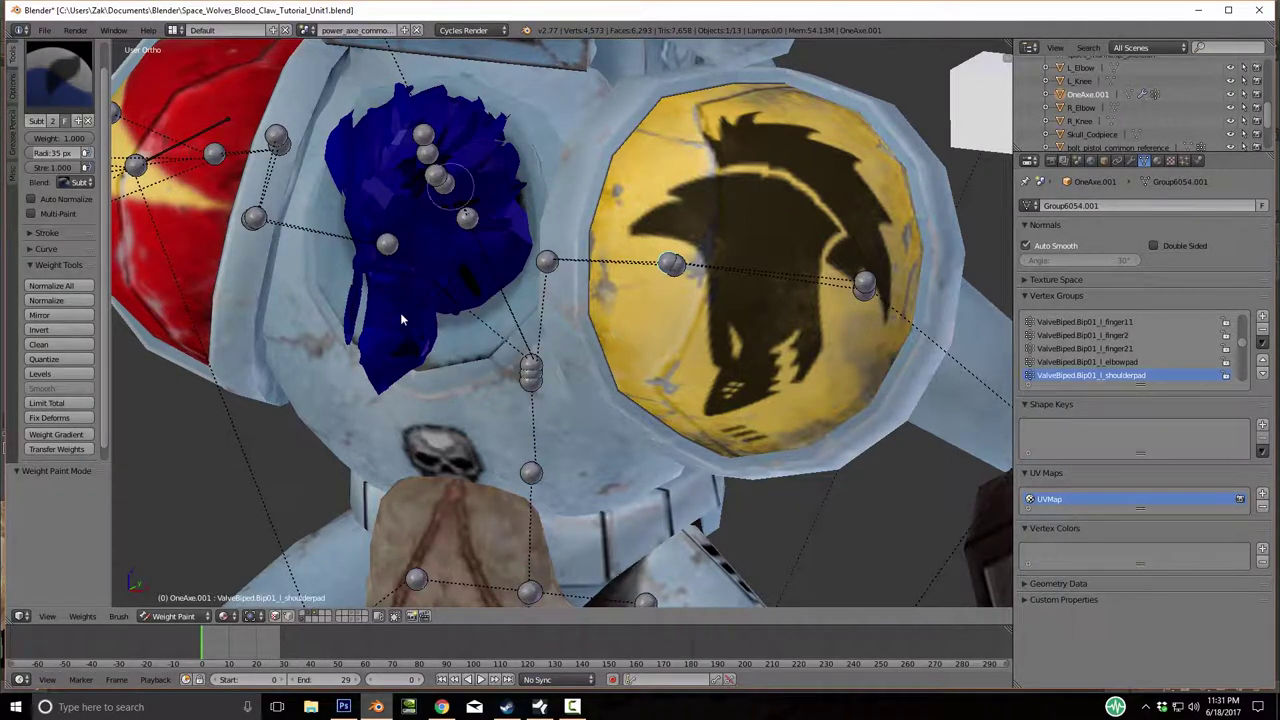
Return to Object Mode, check the skeleton's pose, and reselect the head mesh.
scroll(400, 318, "down", 6)
scroll(655, 360, "up", 3)
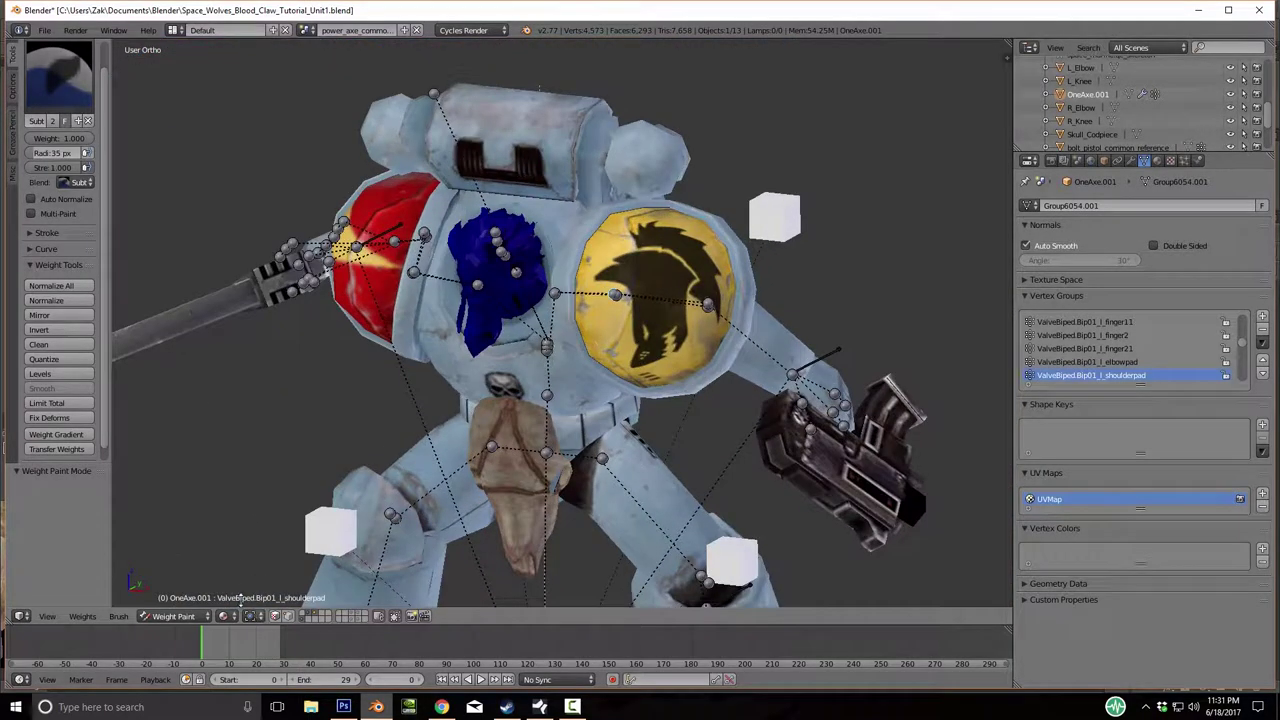
left_click(184, 617)
left_click(172, 598)
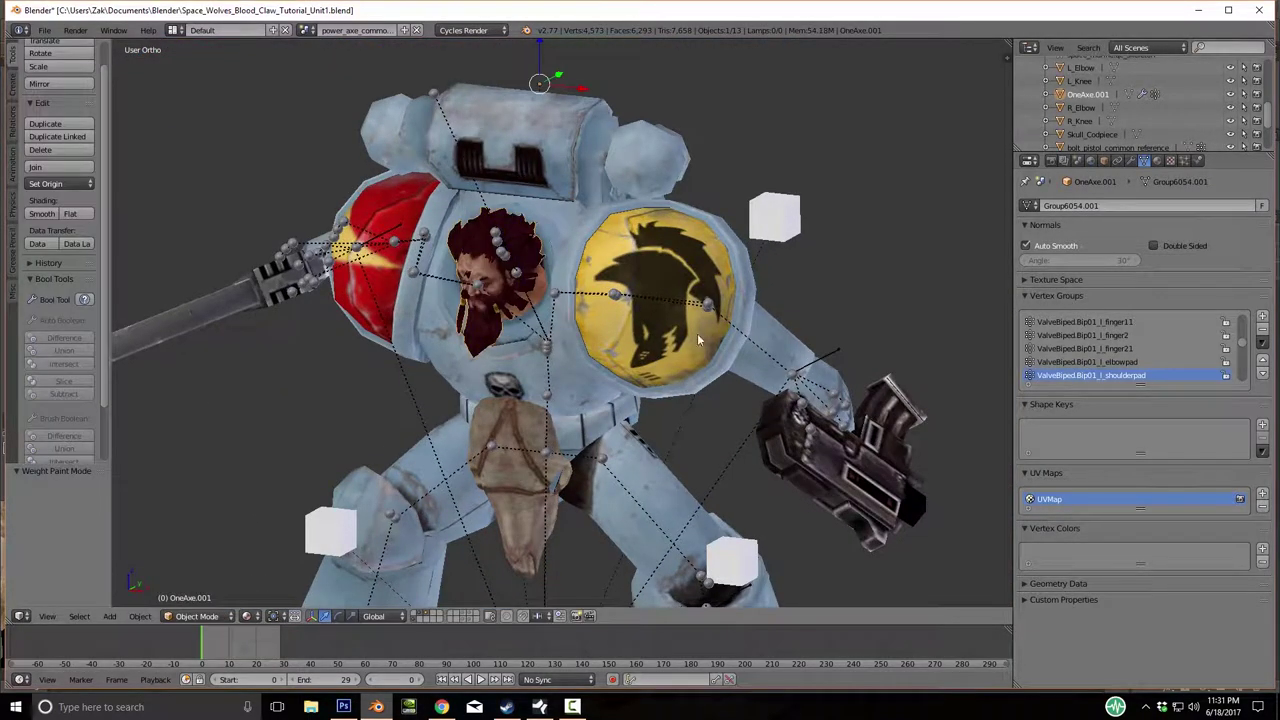
key("Tab")
key("Tab")
middle_click_drag(790, 372, 532, 296)
right_click(397, 265)
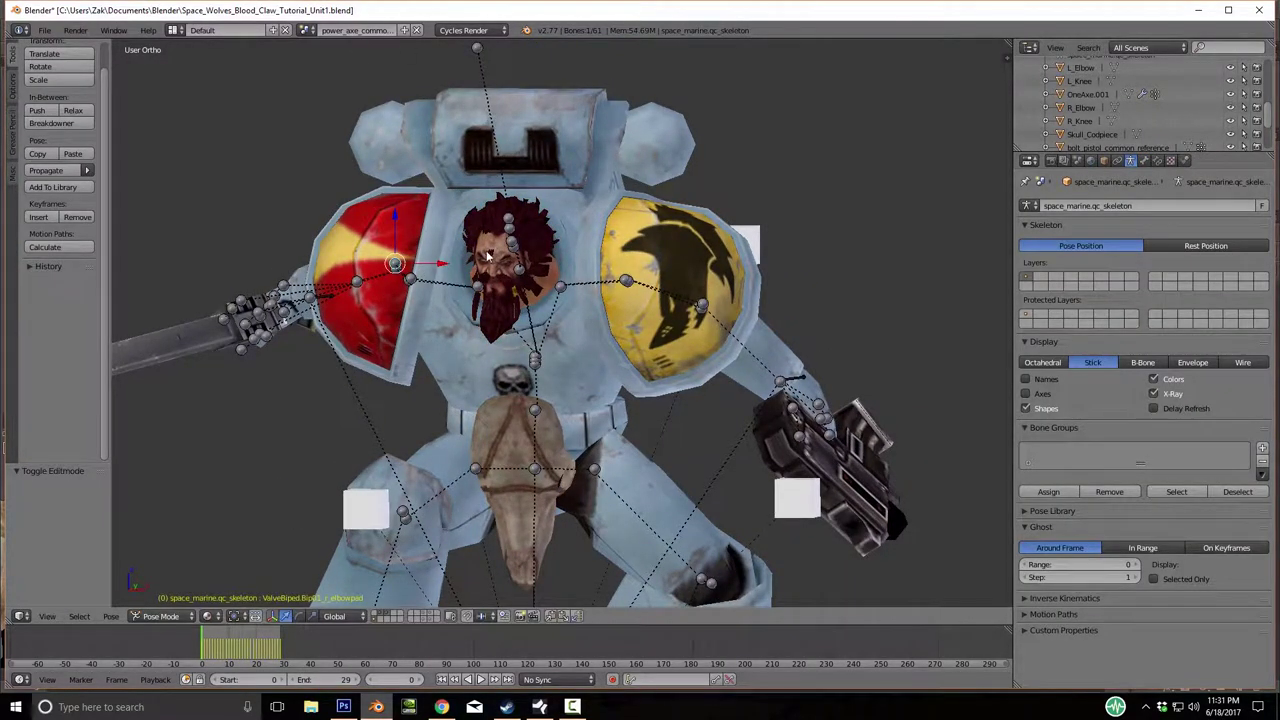
right_click(488, 257)
scroll(530, 285, "up", 3)
scroll(490, 262, "up", 2)
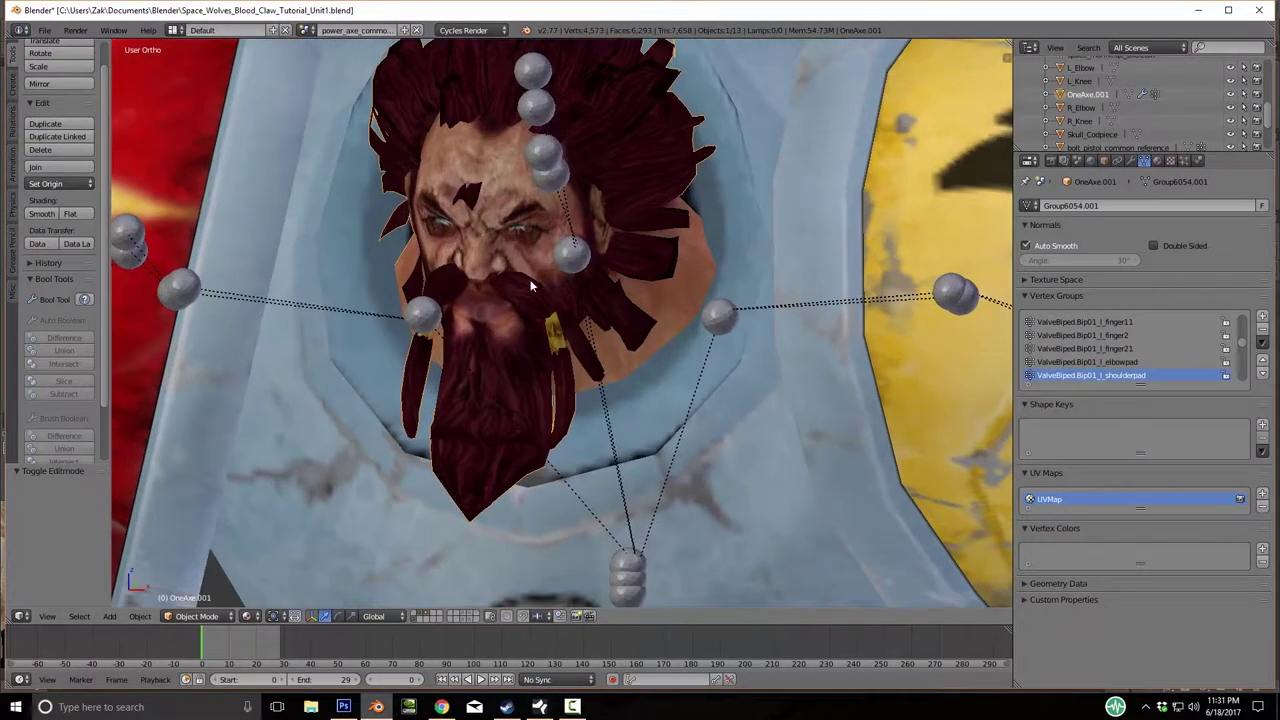
Put the head back in Weight Paint and step to the bip01_banner vertex group.
left_click(235, 617)
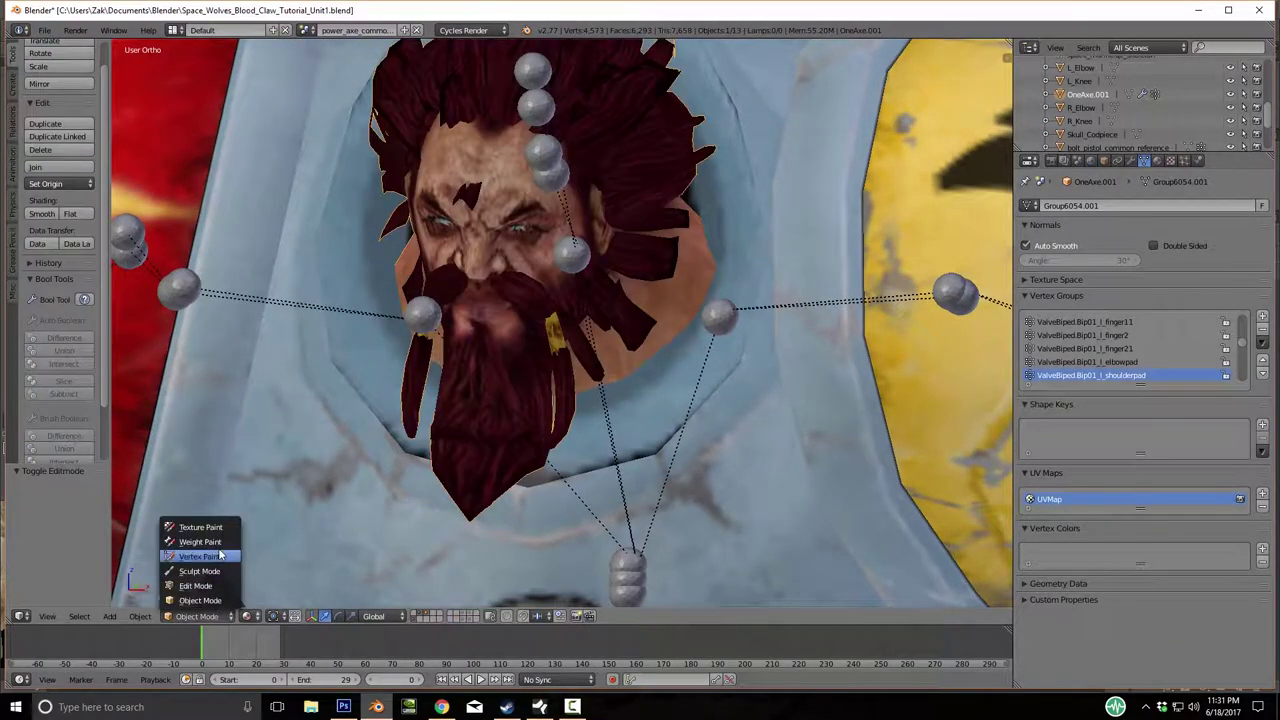
left_click(222, 541)
scroll(908, 384, "up", 1)
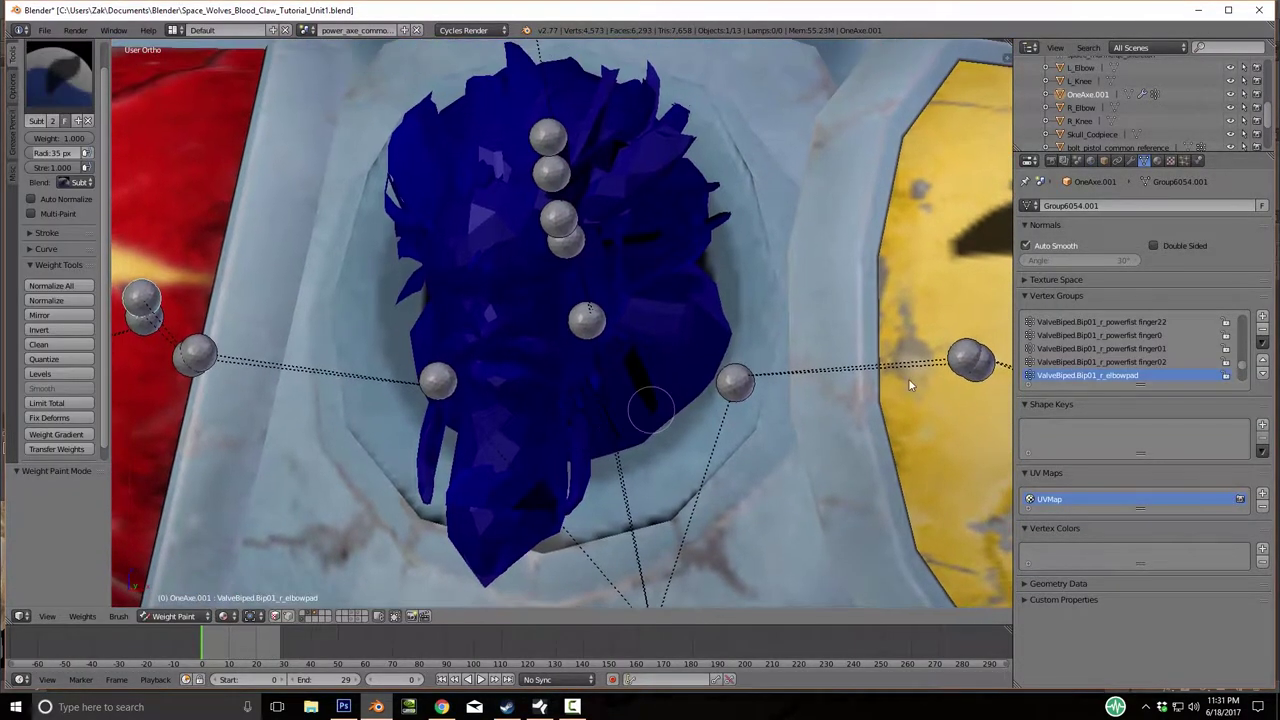
left_click(1104, 333)
scroll(1103, 354, "up", 5, "ctrl")
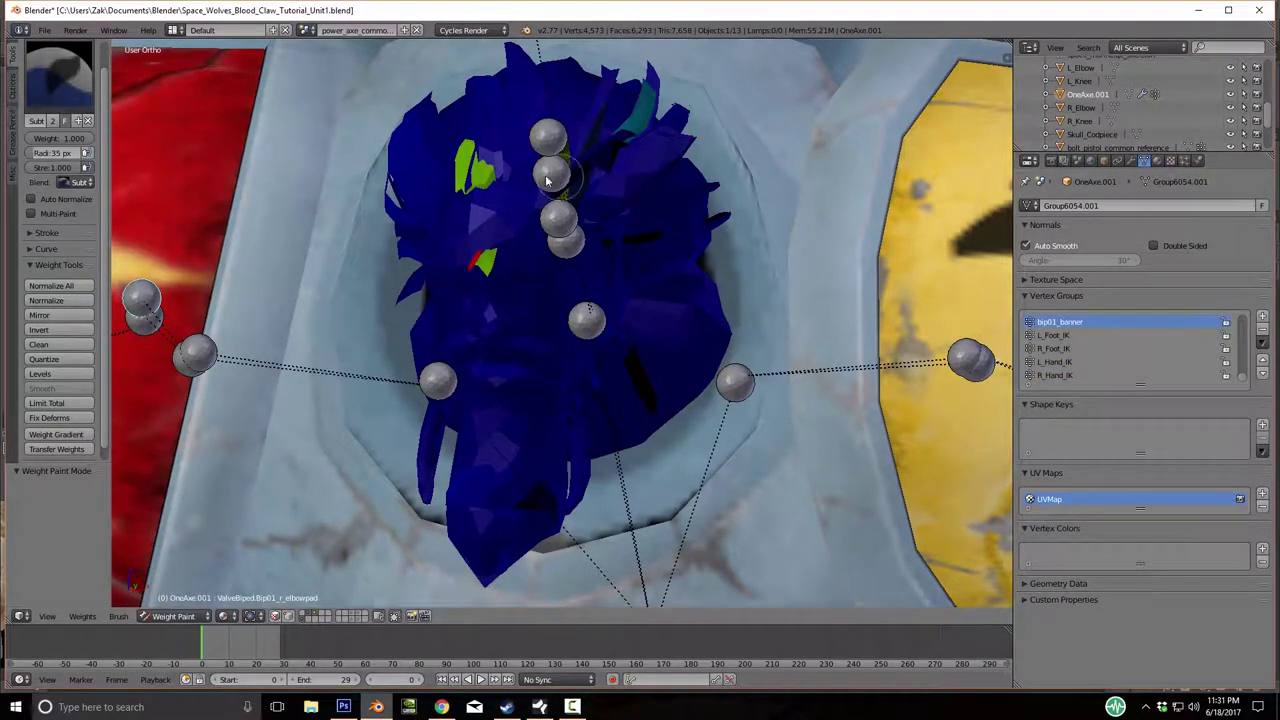
Paint away the stray bip01_banner weights on the head with the Subtract brush.
left_click_drag(520, 155, 455, 183)
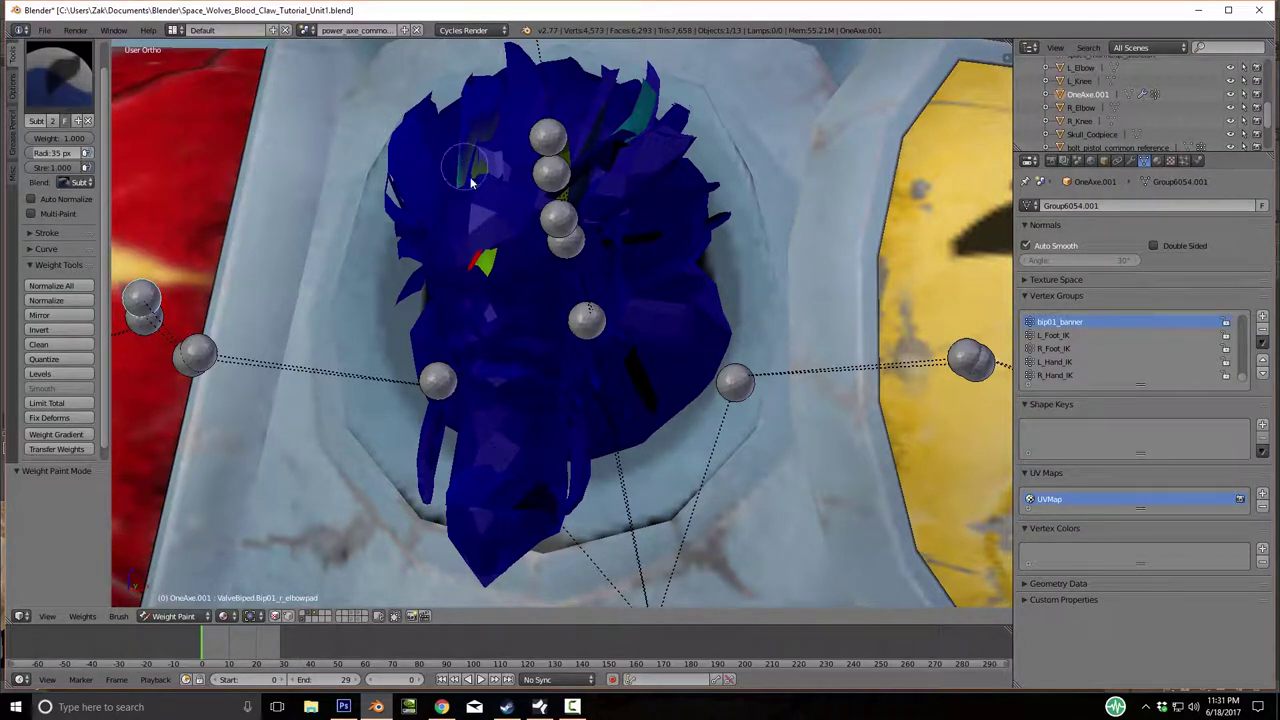
left_click_drag(488, 268, 476, 180)
left_click_drag(575, 183, 604, 107)
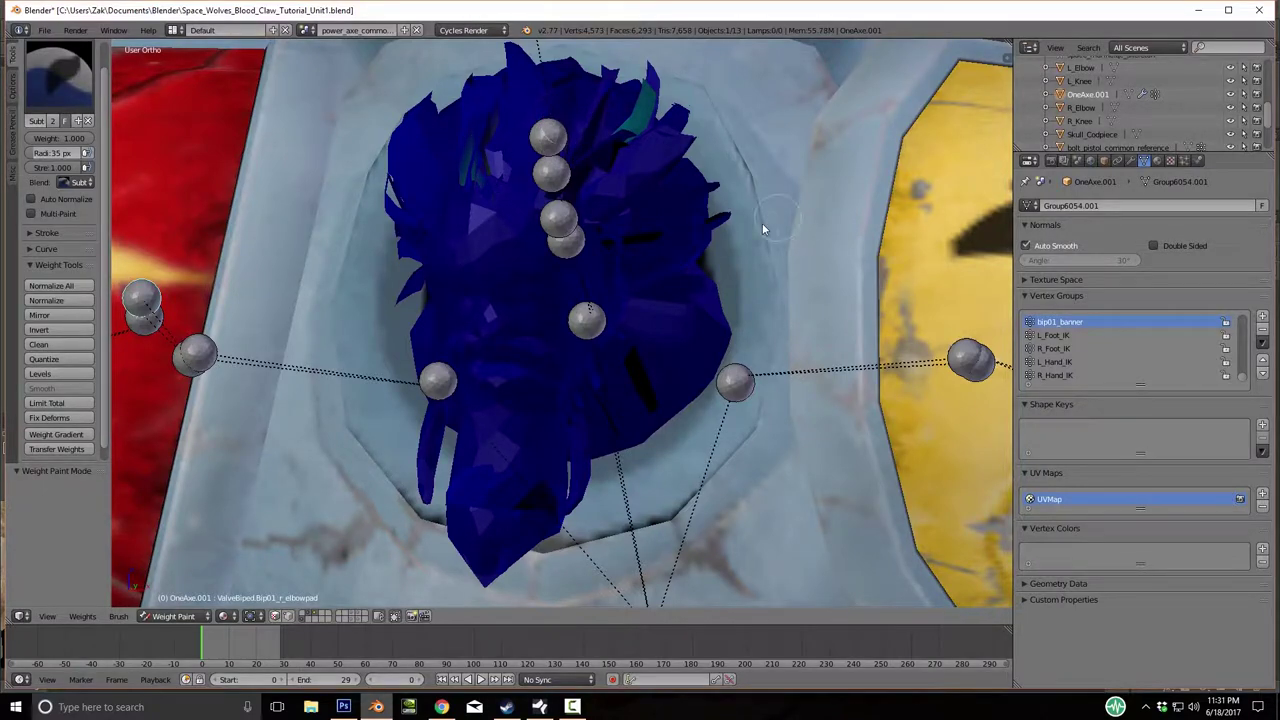
scroll(778, 217, "down", 8)
middle_click_drag(778, 217, 537, 397)
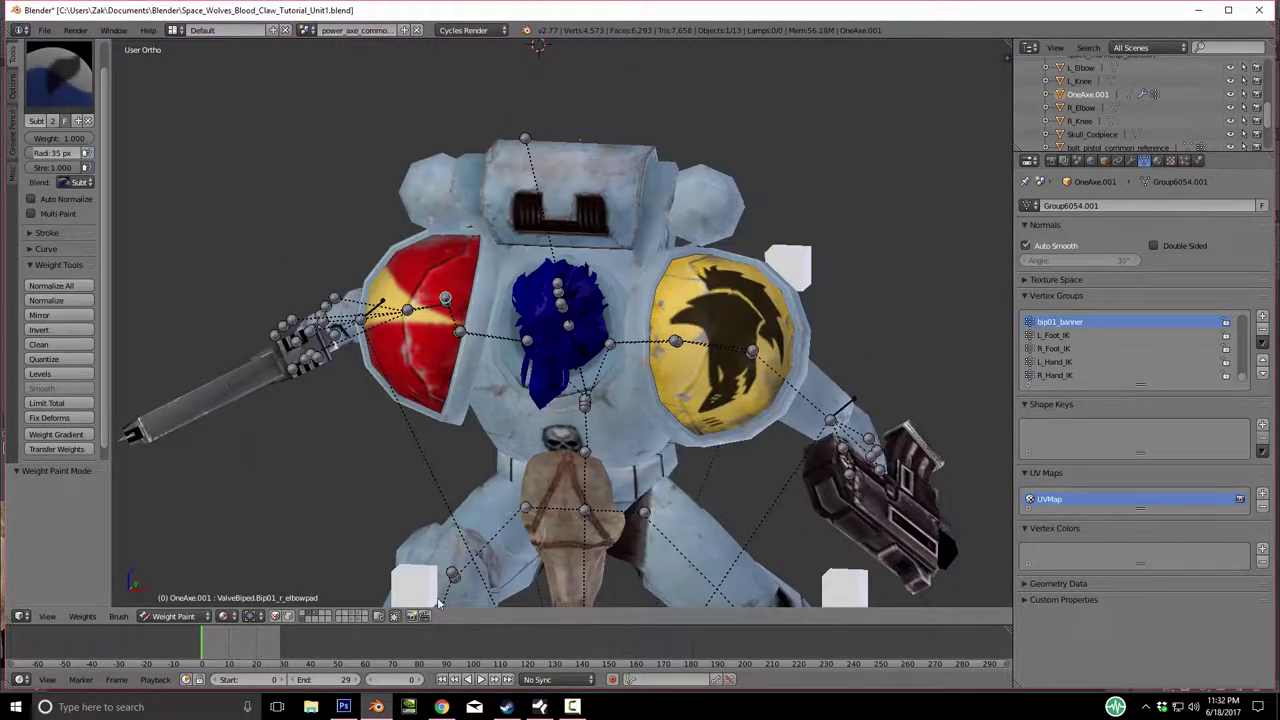
Return to Object Mode and select the marine's head bone.
left_click(173, 616)
left_click(185, 600)
middle_click_drag(770, 420, 729, 391)
scroll(802, 386, "up", 5)
scroll(729, 383, "down", 6)
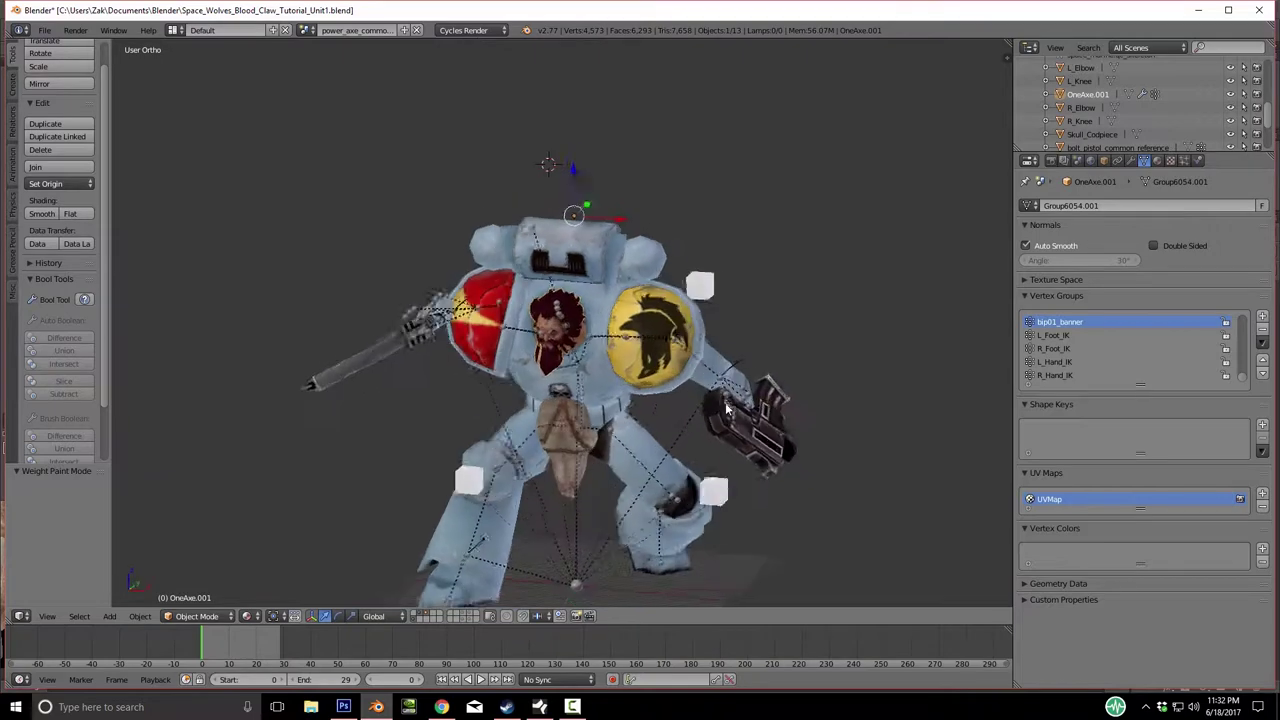
scroll(729, 391, "up", 5)
right_click(555, 290)
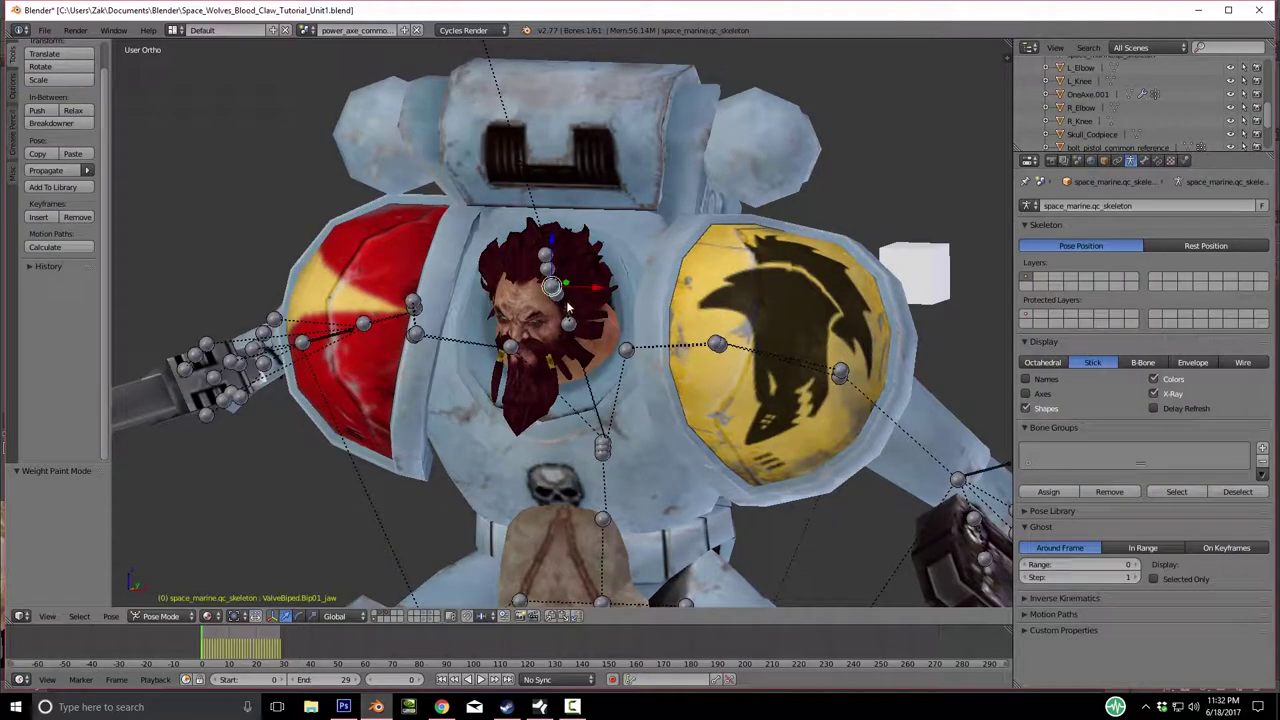
Tilt the head bone about its local X axis, then turn it 8.712° around Z.
key("r")
key("z")
key("z")
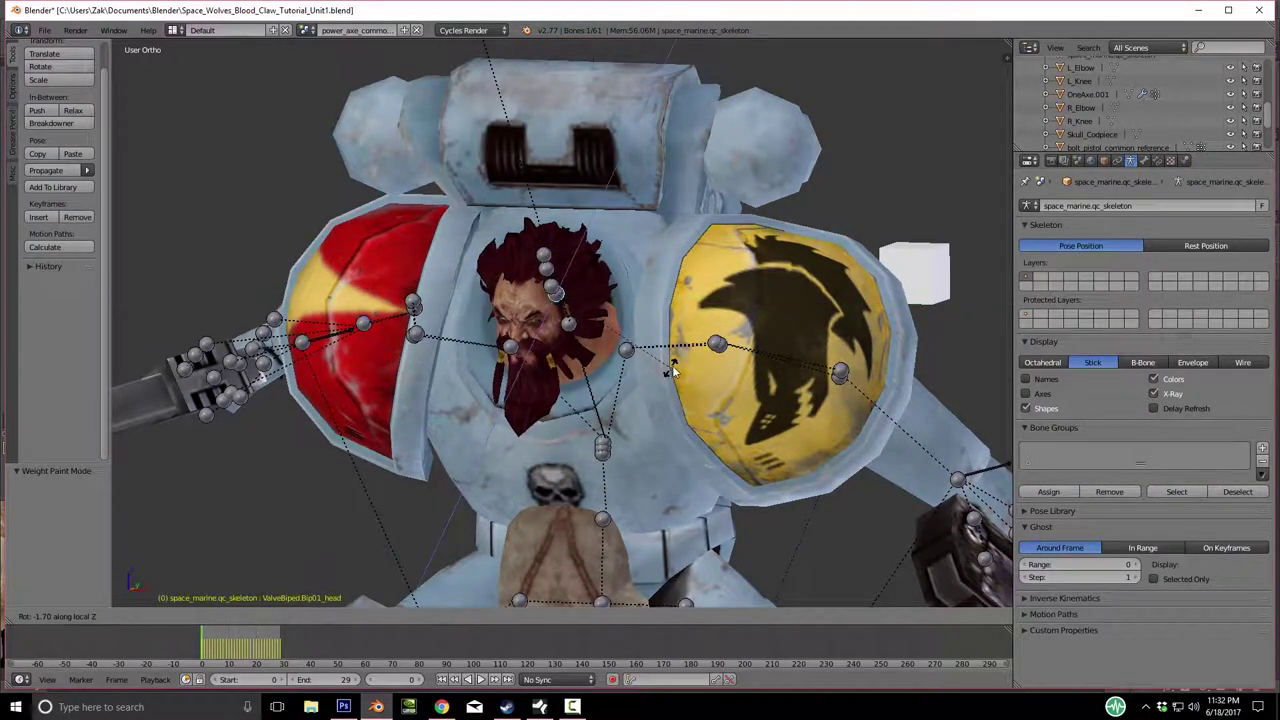
key("KP_1")
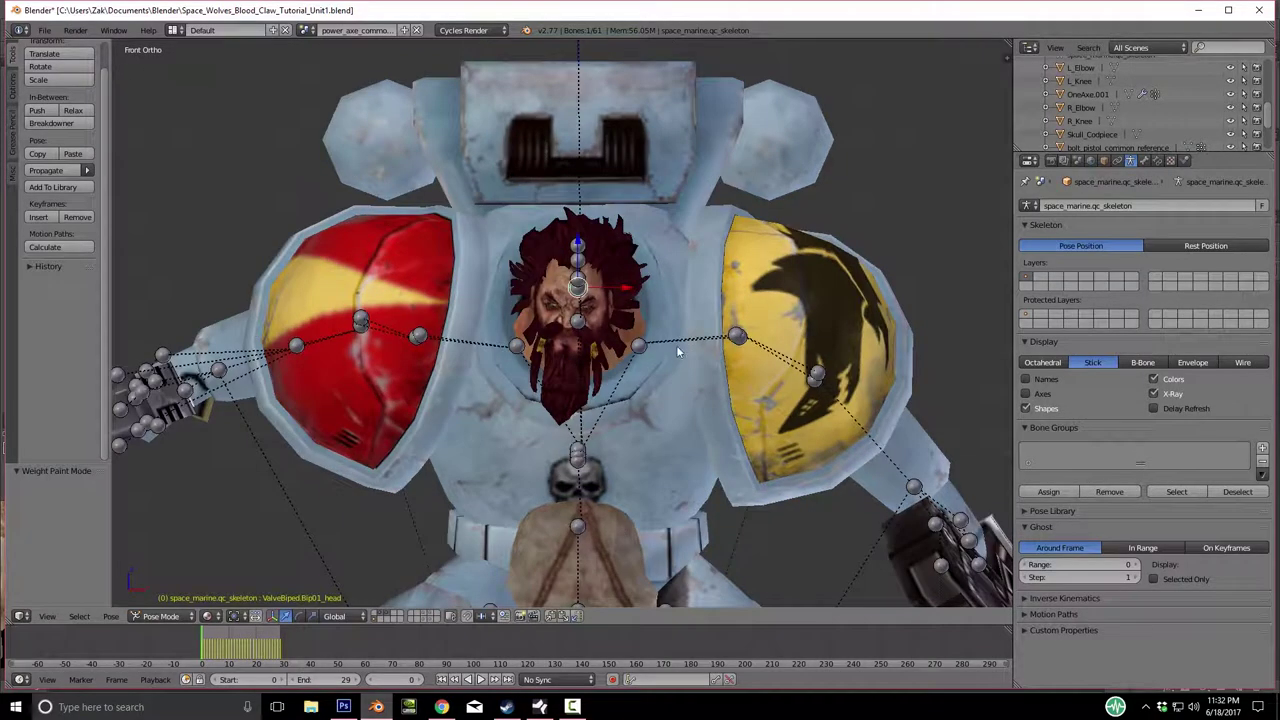
key("x")
key("x")
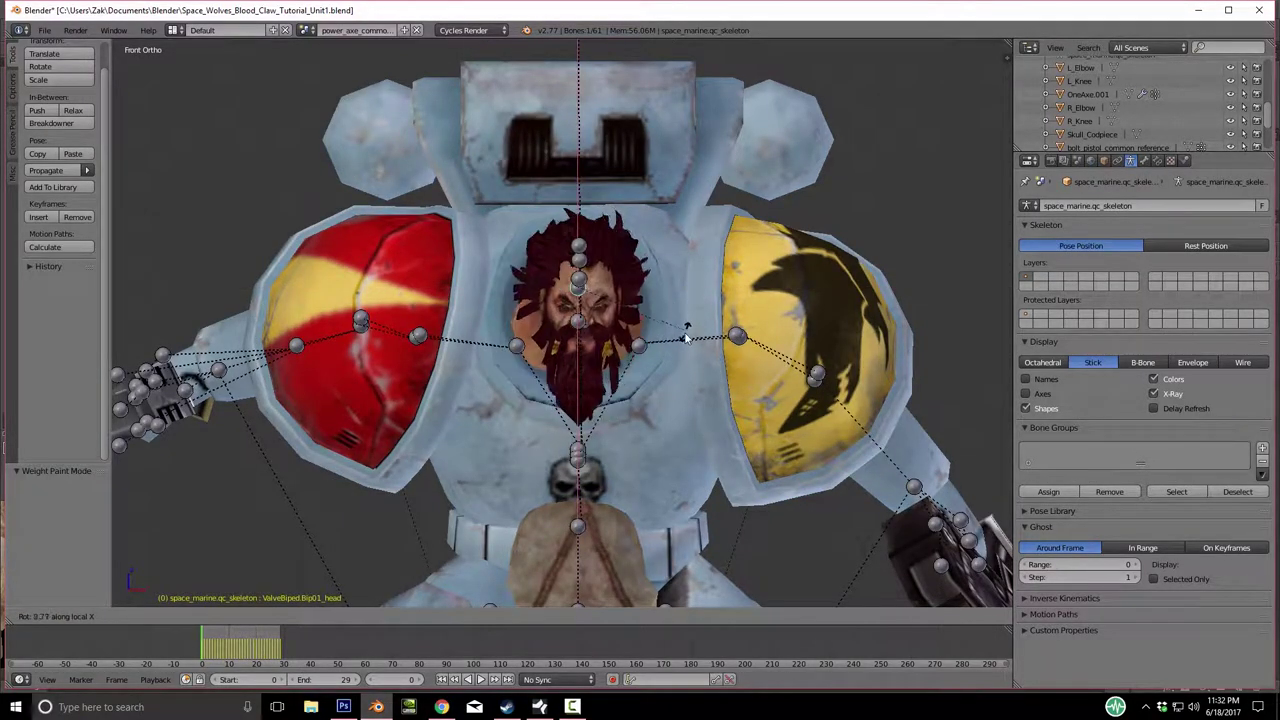
left_click(684, 337)
key("r")
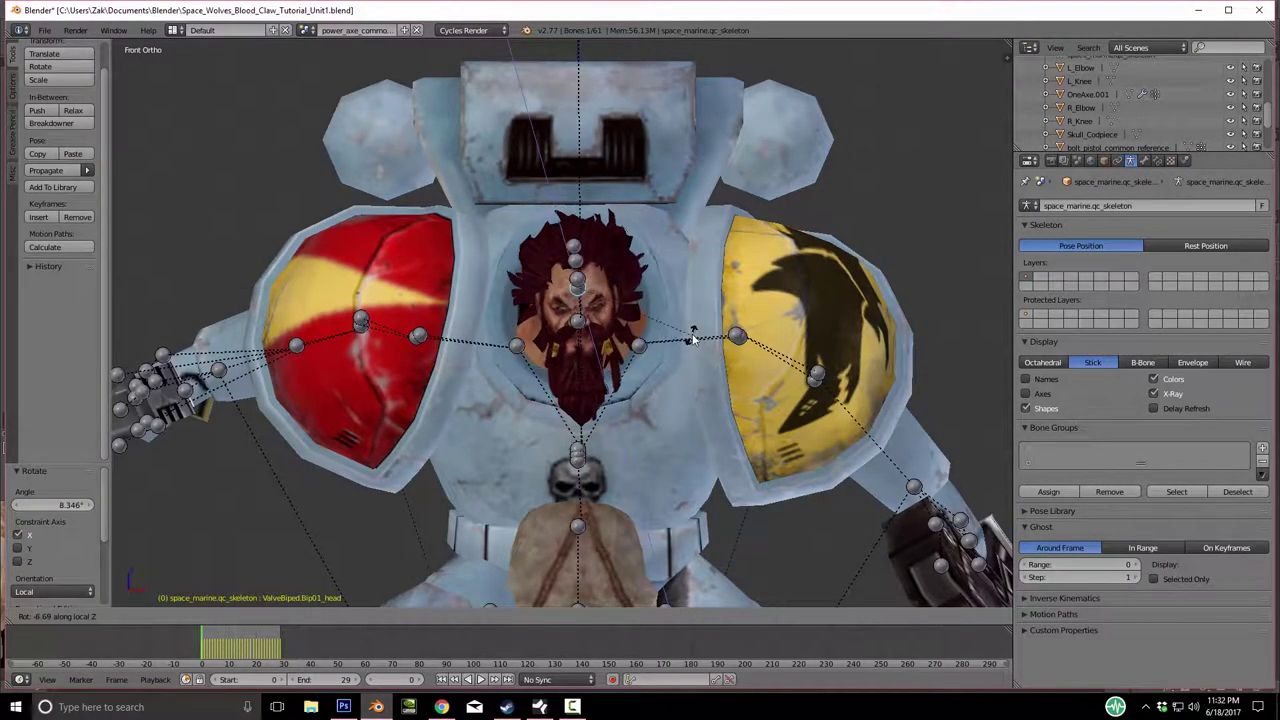
left_click(689, 323)
scroll(689, 323, "down", 2)
middle_click_drag(689, 323, 687, 450)
Deselect all bones and select the left knee control cube.
key("a")
right_click(686, 553)
middle_click_drag(686, 557, 681, 465, "shift")
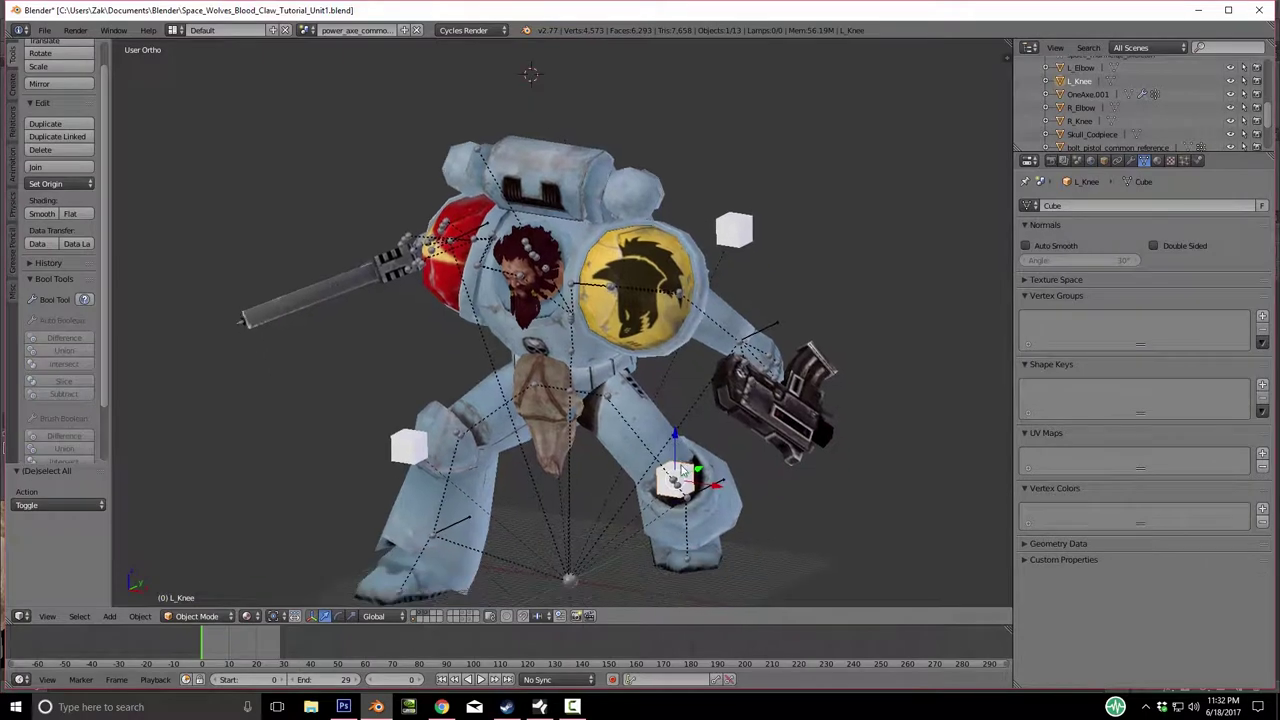
Insert LocRotScale keyframes on both knee and both elbow control cubes.
key("i")
left_click(645, 458)
right_click(402, 450)
key("i")
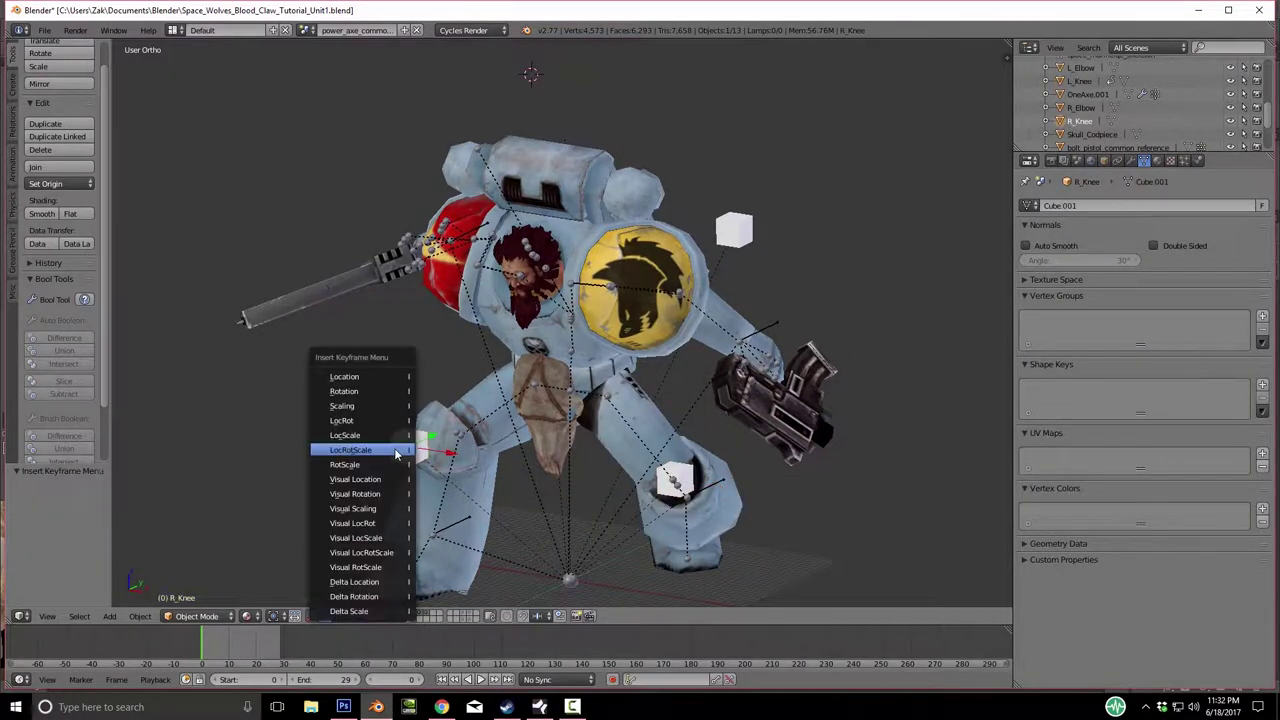
left_click(413, 451)
right_click(737, 233)
key("i")
left_click(742, 239)
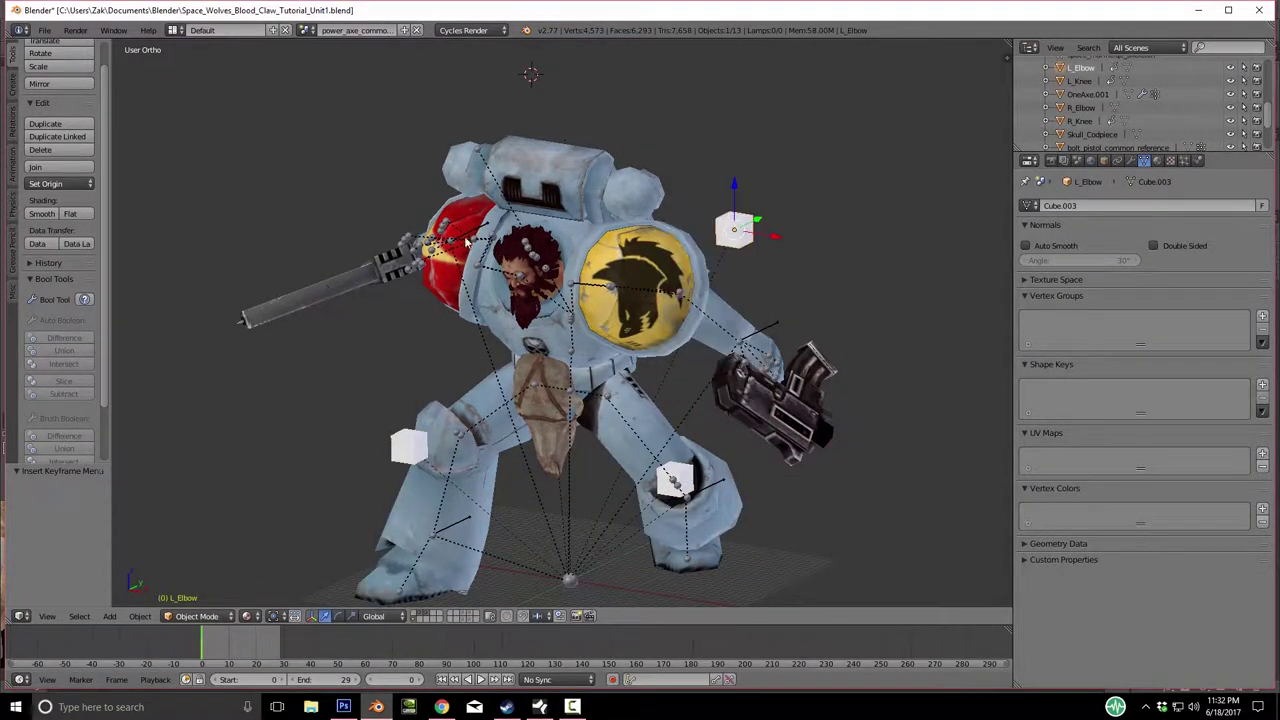
middle_click_drag(455, 288, 587, 293)
right_click(364, 298)
key("i")
left_click(366, 304)
Put the skeleton in Pose Mode and key LocRotScale on all its bones.
right_click(587, 293)
key("ctrl+Tab")
key("a")
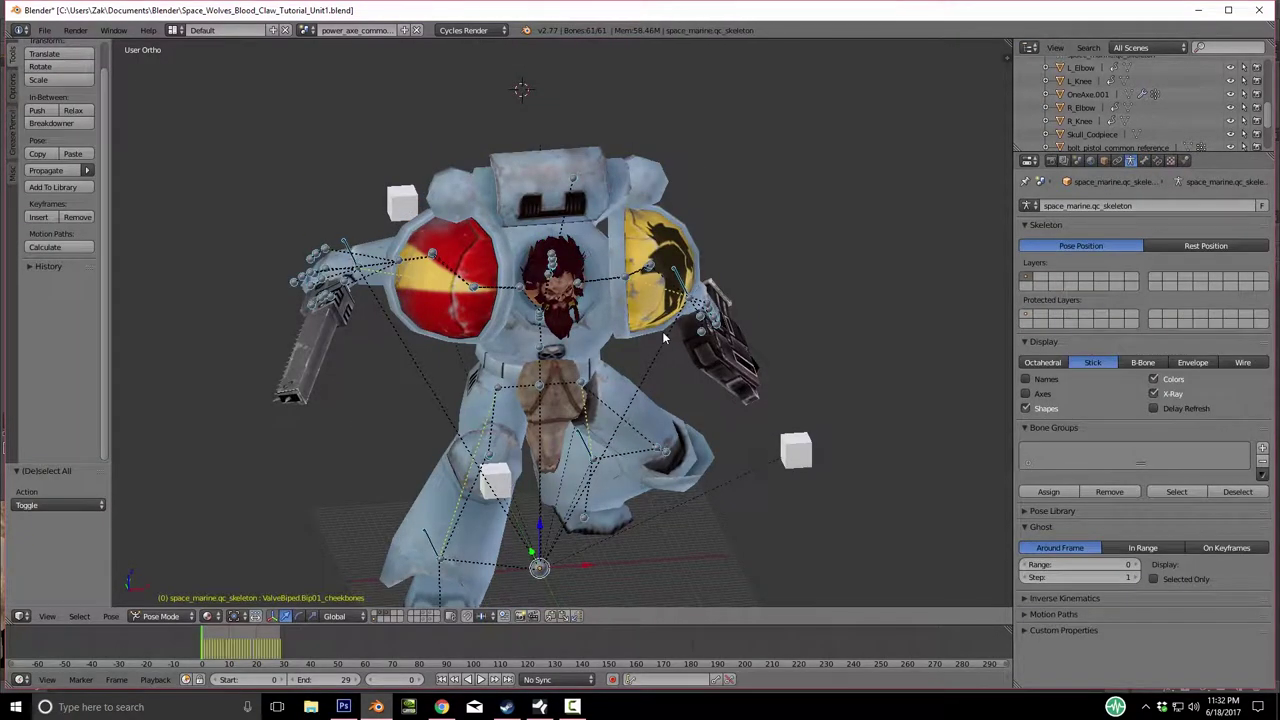
key("i")
left_click(664, 337)
middle_click_drag(856, 352, 731, 465)
key("a")
key("a")
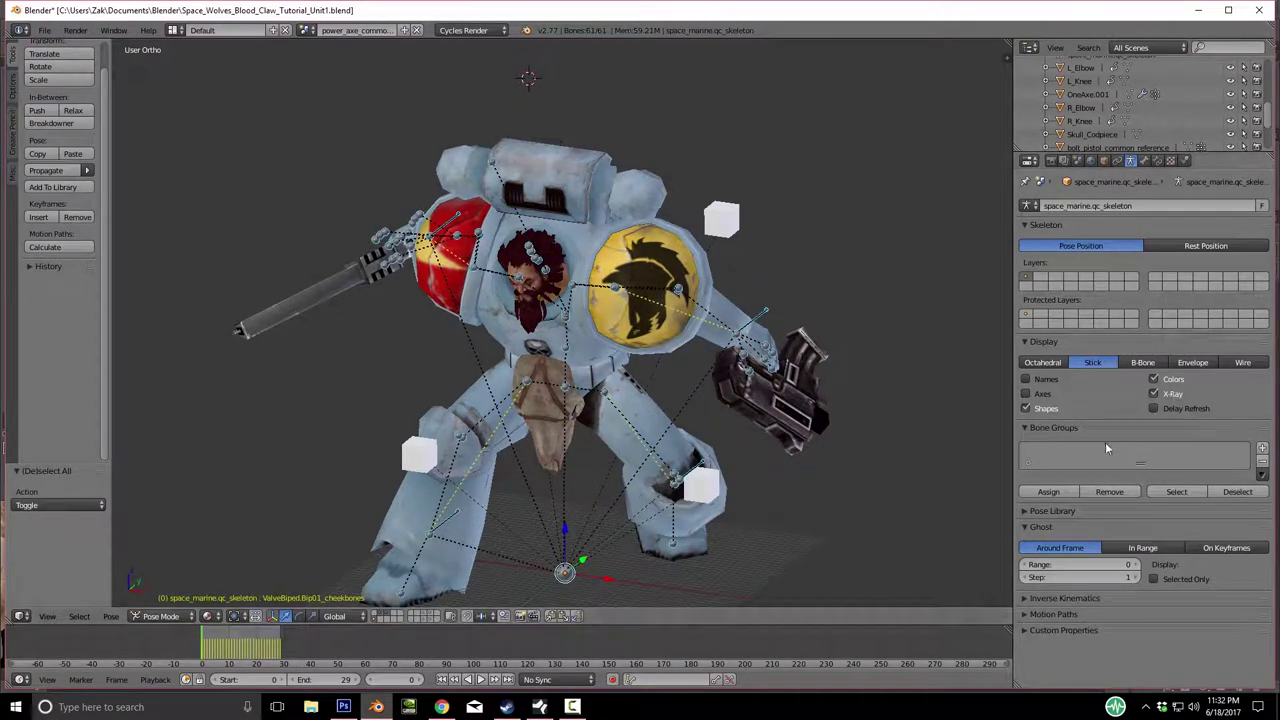
left_click(1052, 511)
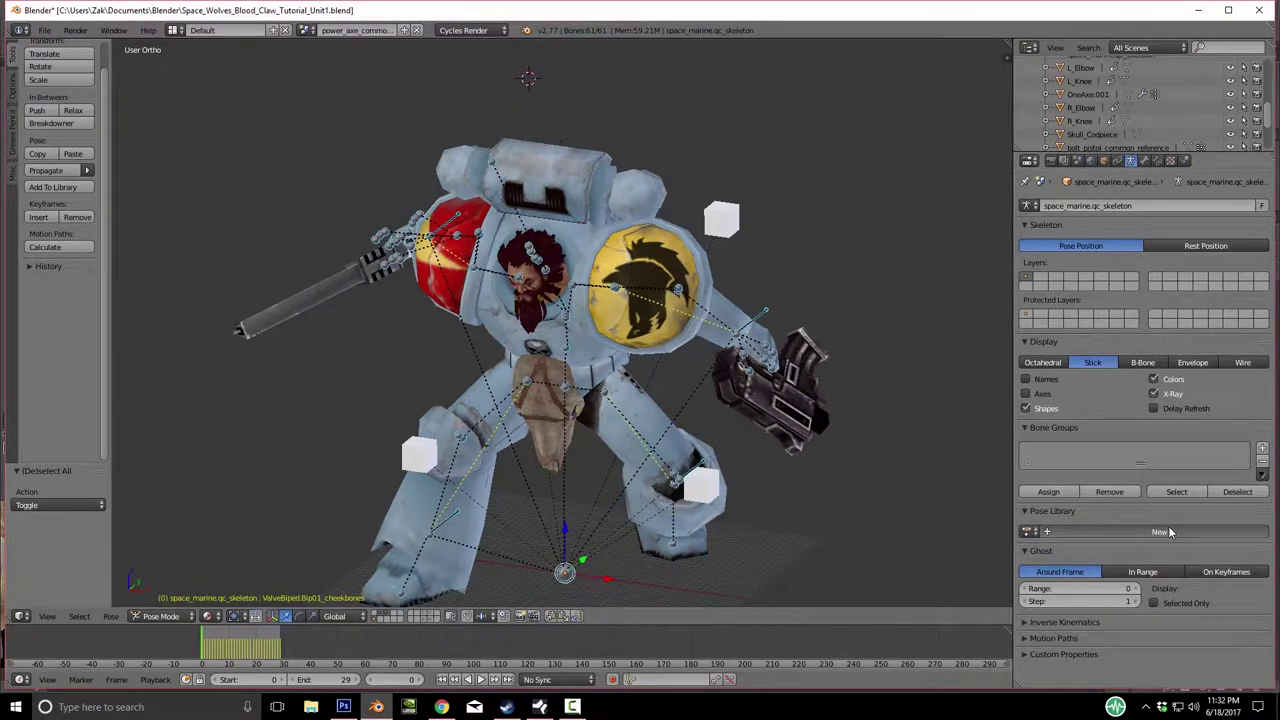
Create a PoseLib pose library and add the current crouched combat pose as 'Ready2'.
left_click(1197, 531)
left_click(1252, 558)
left_click(1218, 547)
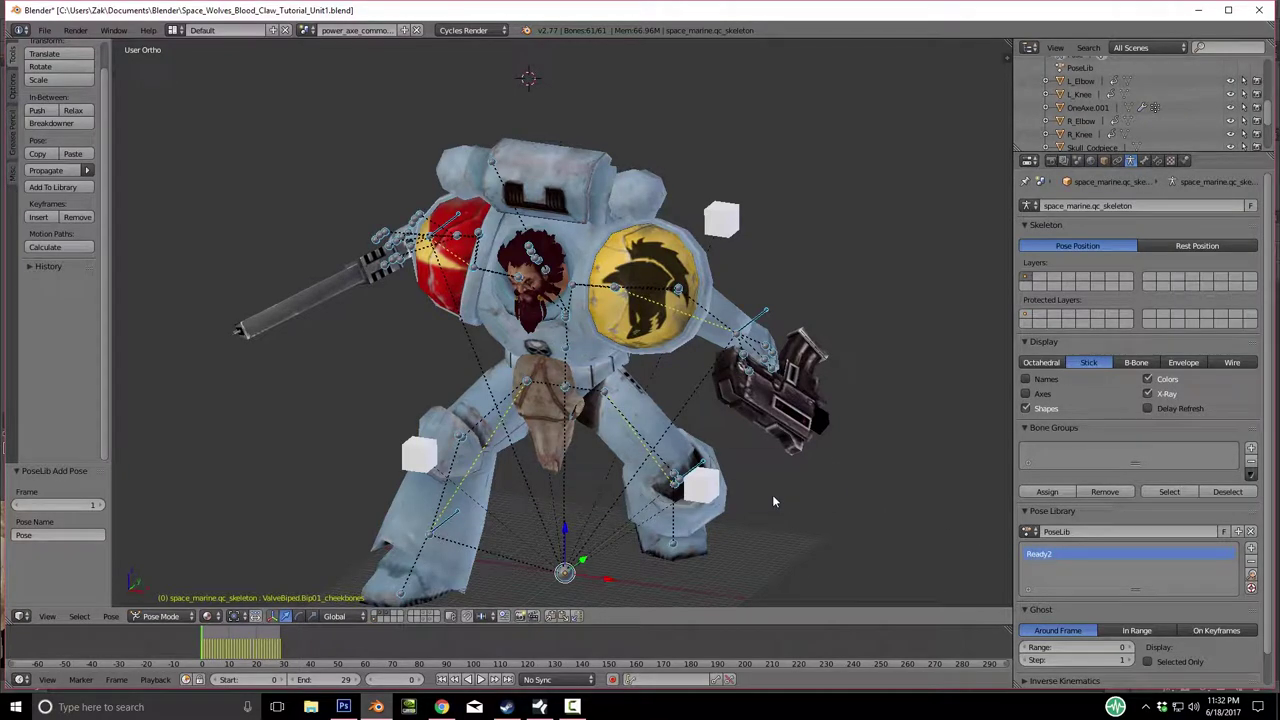
middle_click_drag(716, 381, 610, 365)
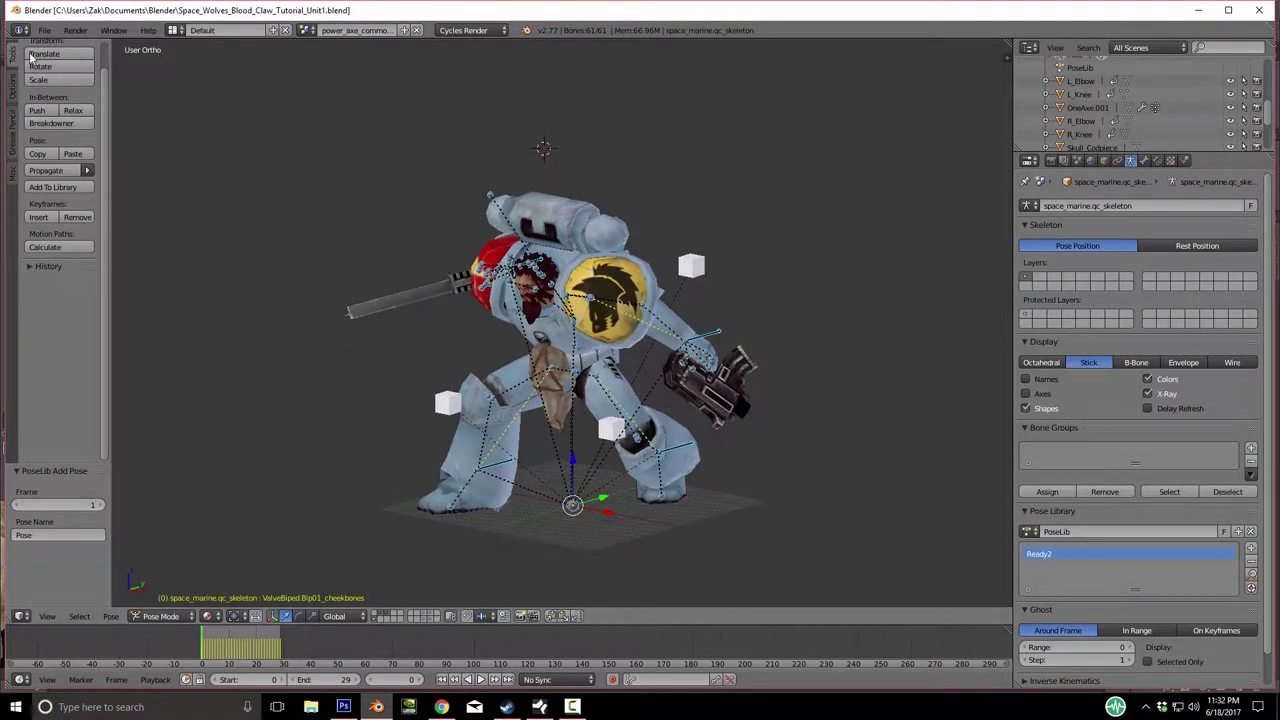
left_click(45, 31)
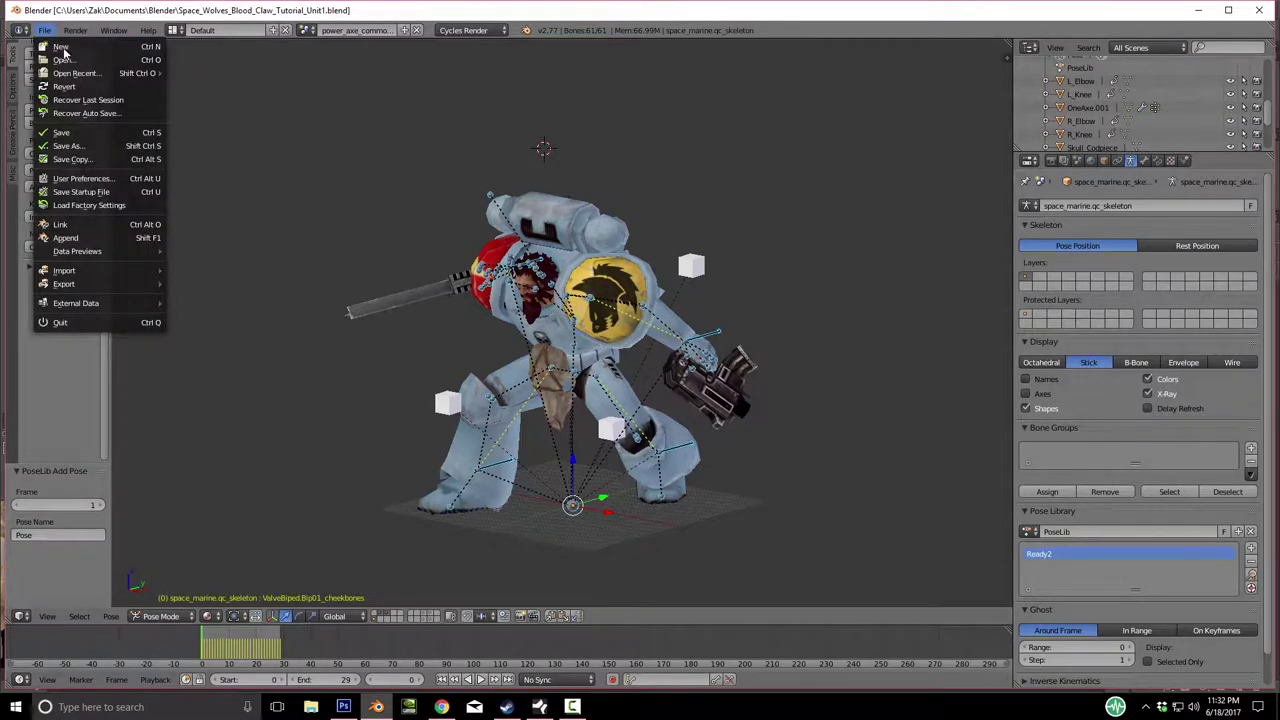
Open Space_Wolves_Blood_Claw_Tutorial_Unit2.blend and check the marine's skeleton in Pose Mode.
mouse_move(88, 74)
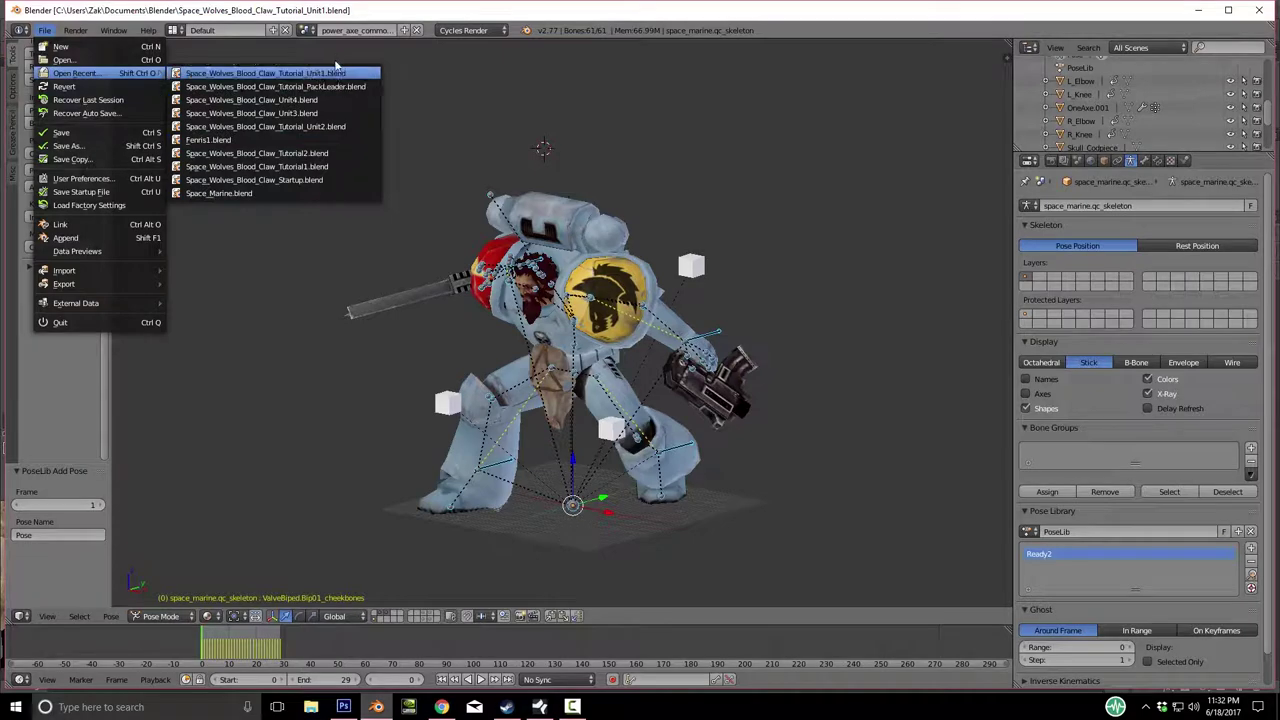
left_click(330, 127)
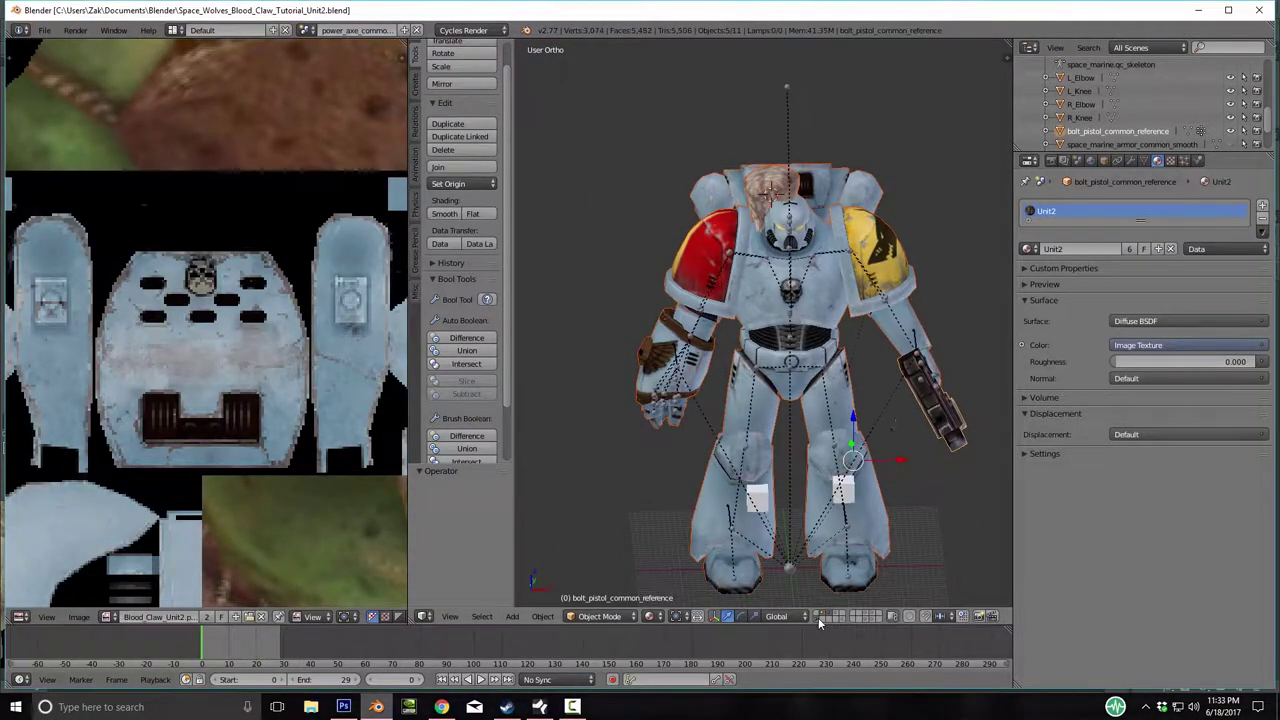
middle_click_drag(882, 427, 800, 380)
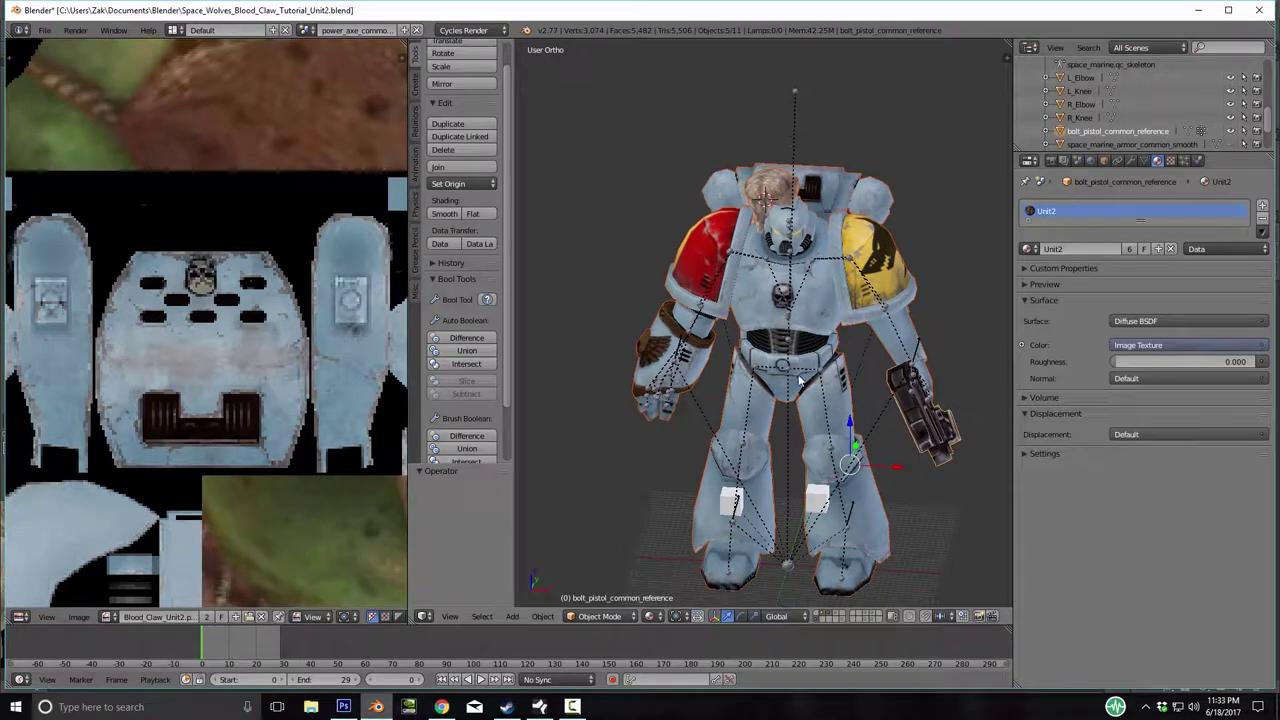
right_click(788, 568)
key("ctrl+Tab")
key("r")
key("z")
key("z")
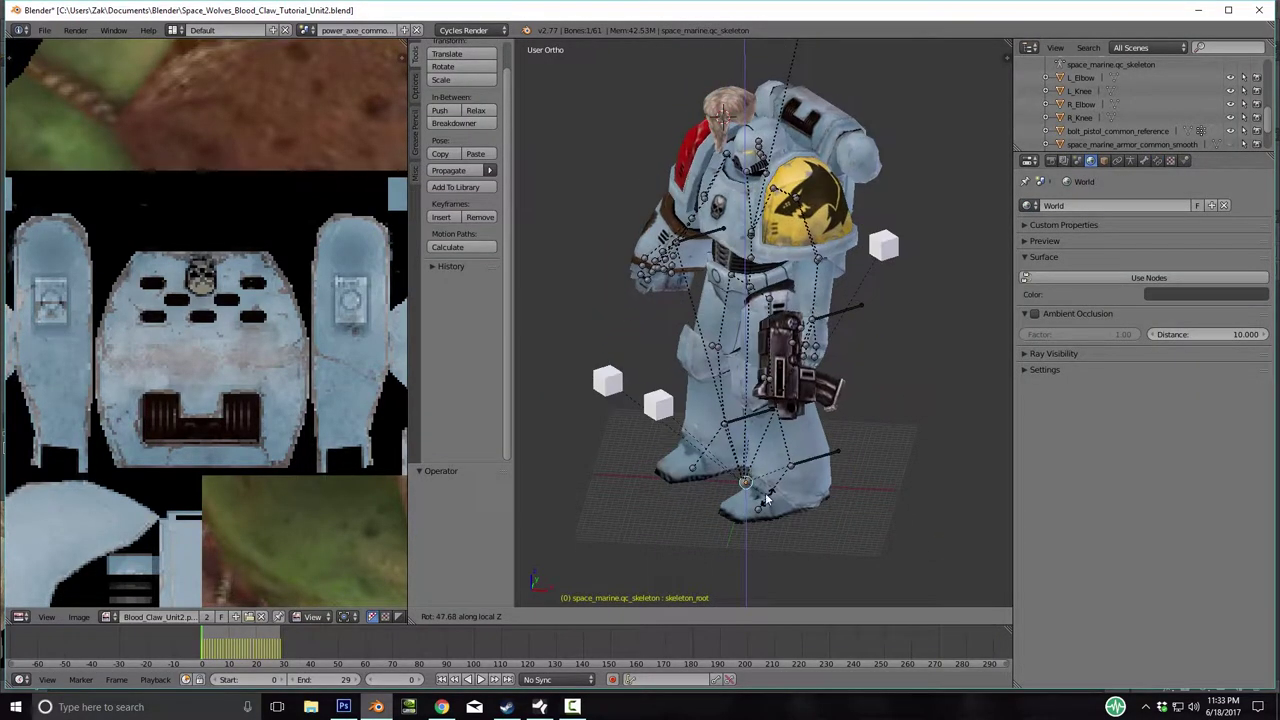
key("Escape")
Seat the head mesh on the body and assign all its vertices to ValveBiped.Bip01_head.
right_click(740, 115)
key("g")
left_click(735, 105)
middle_click_drag(736, 153, 686, 218, "shift")
left_click(1143, 160)
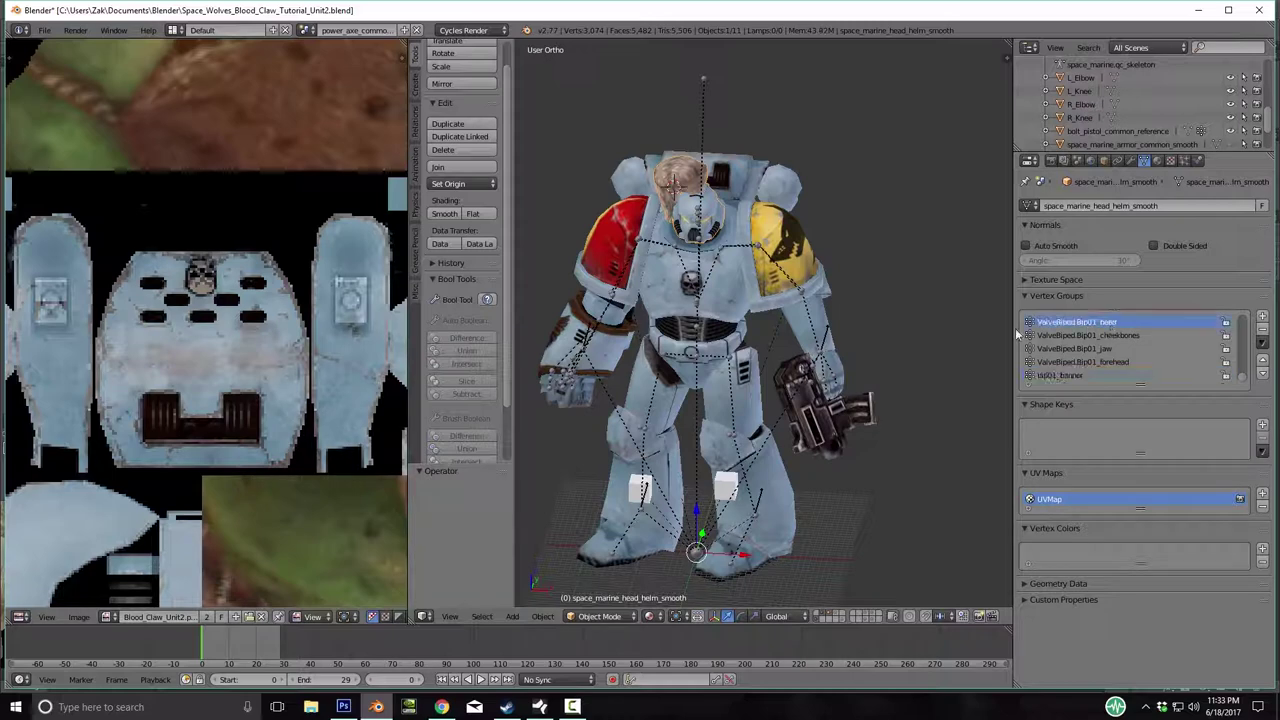
key("Tab")
key("a")
key("a")
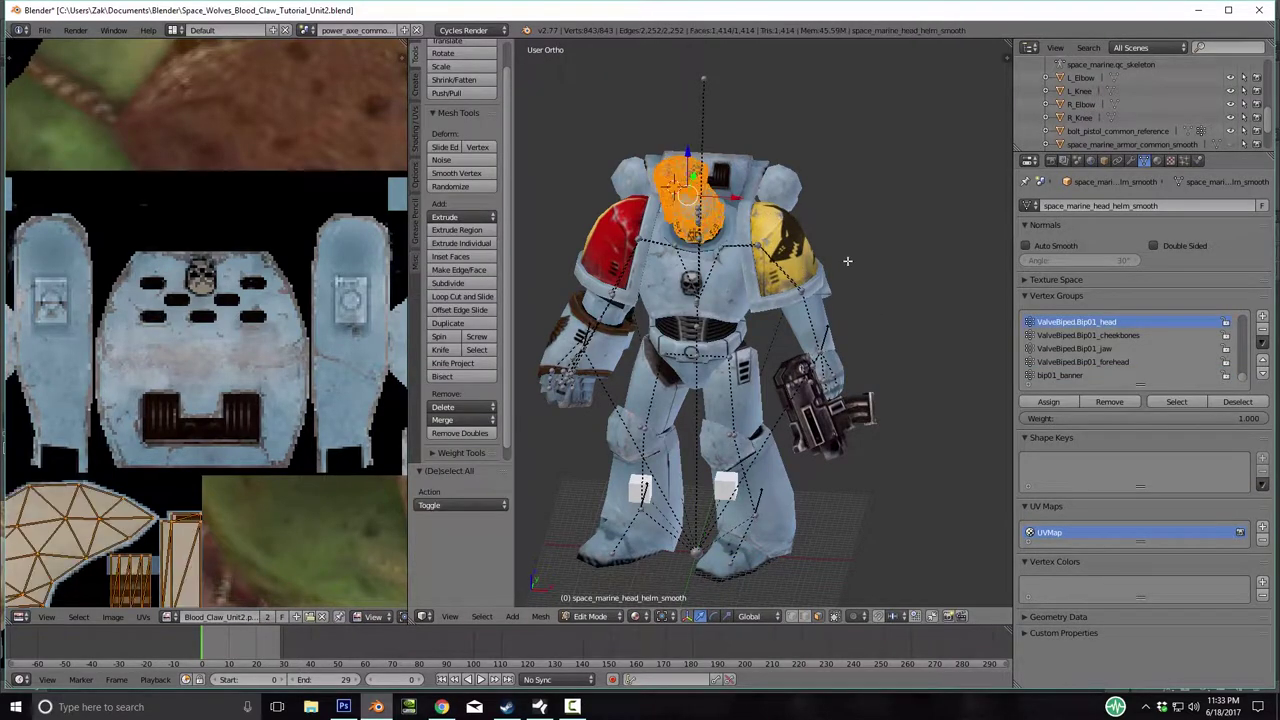
left_click(1055, 402)
key("Tab")
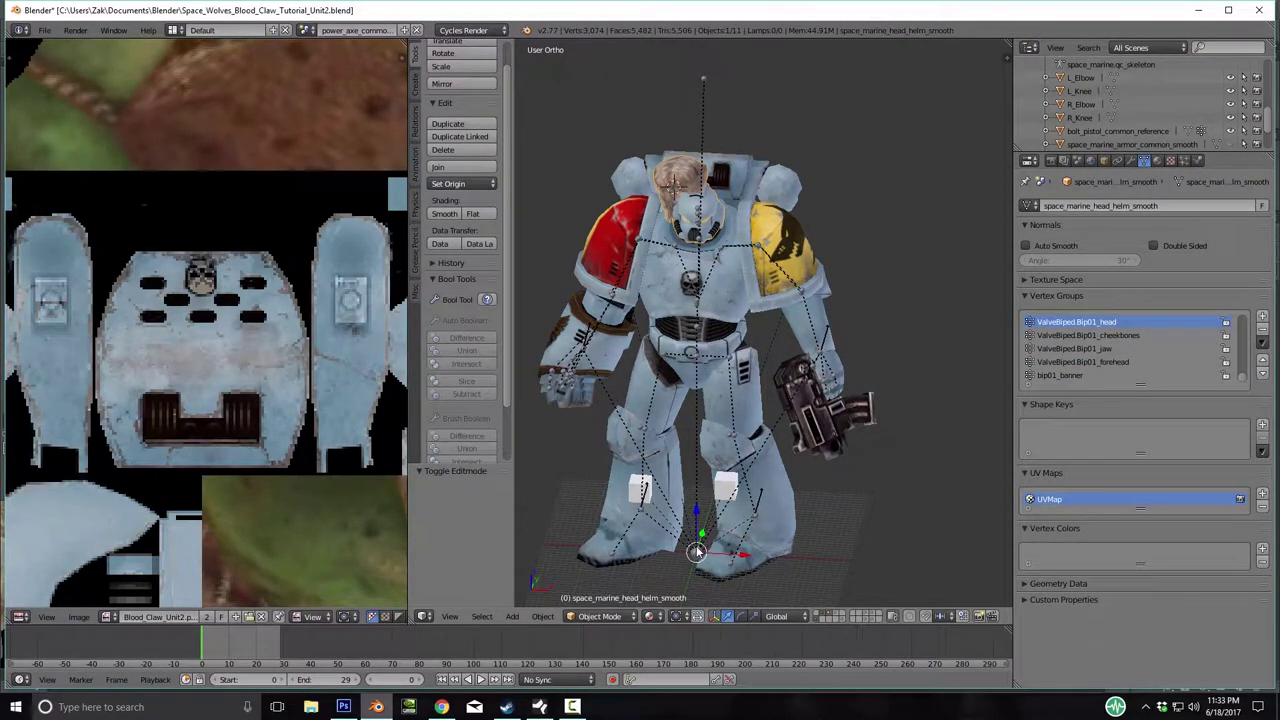
Select the skeleton and start rotating its root bone about global Z.
right_click(697, 551)
key("r")
key("z")
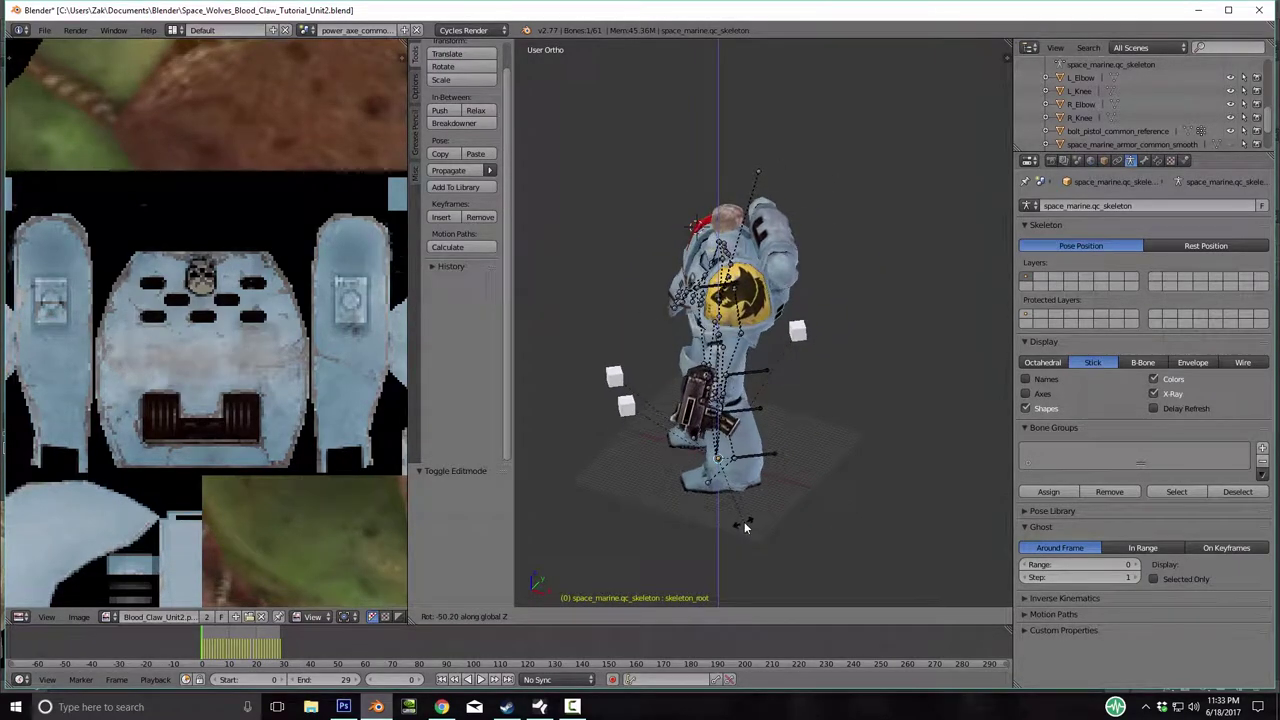
left_click(735, 519)
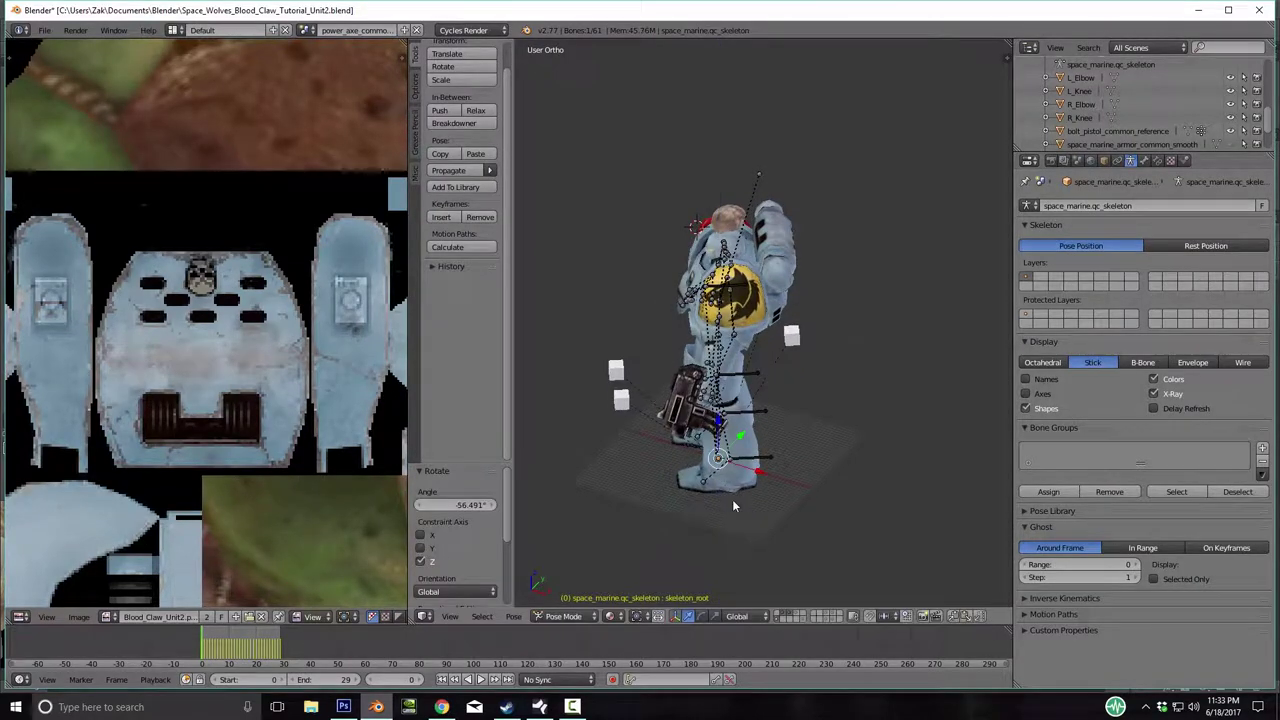
scroll(733, 504, "up", 5)
middle_click_drag(733, 504, 707, 352)
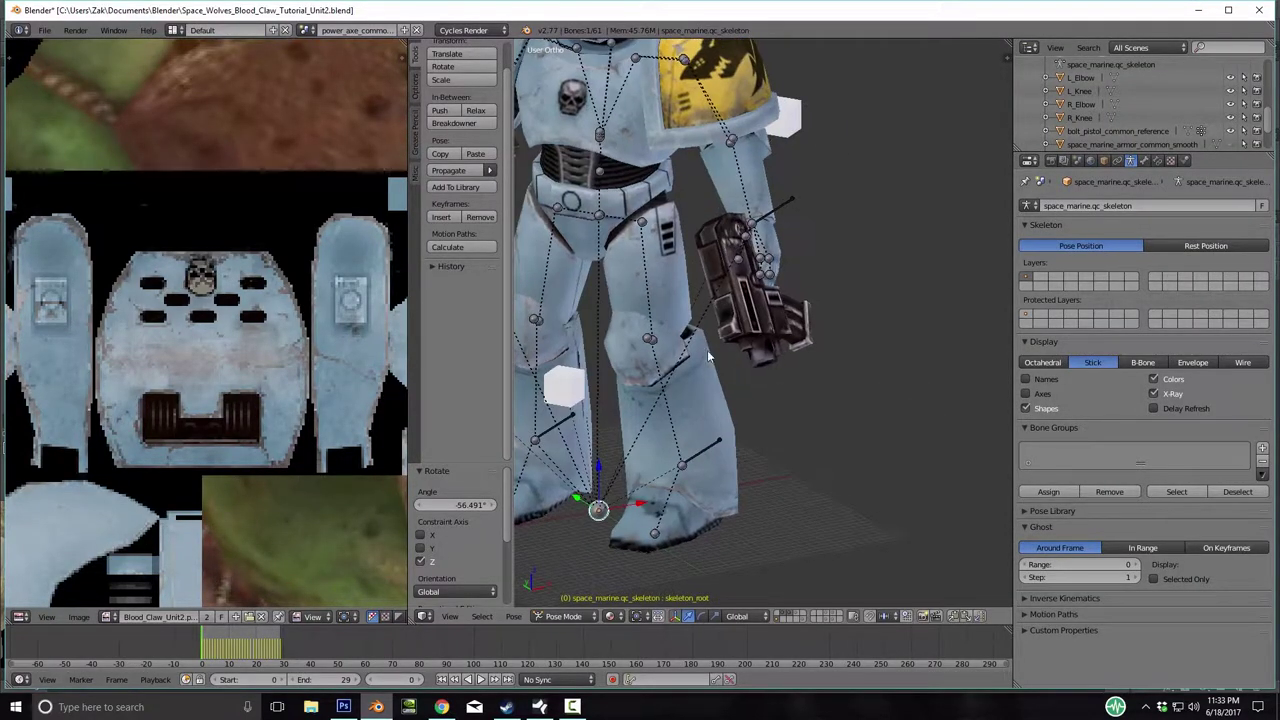
key("g")
key("z")
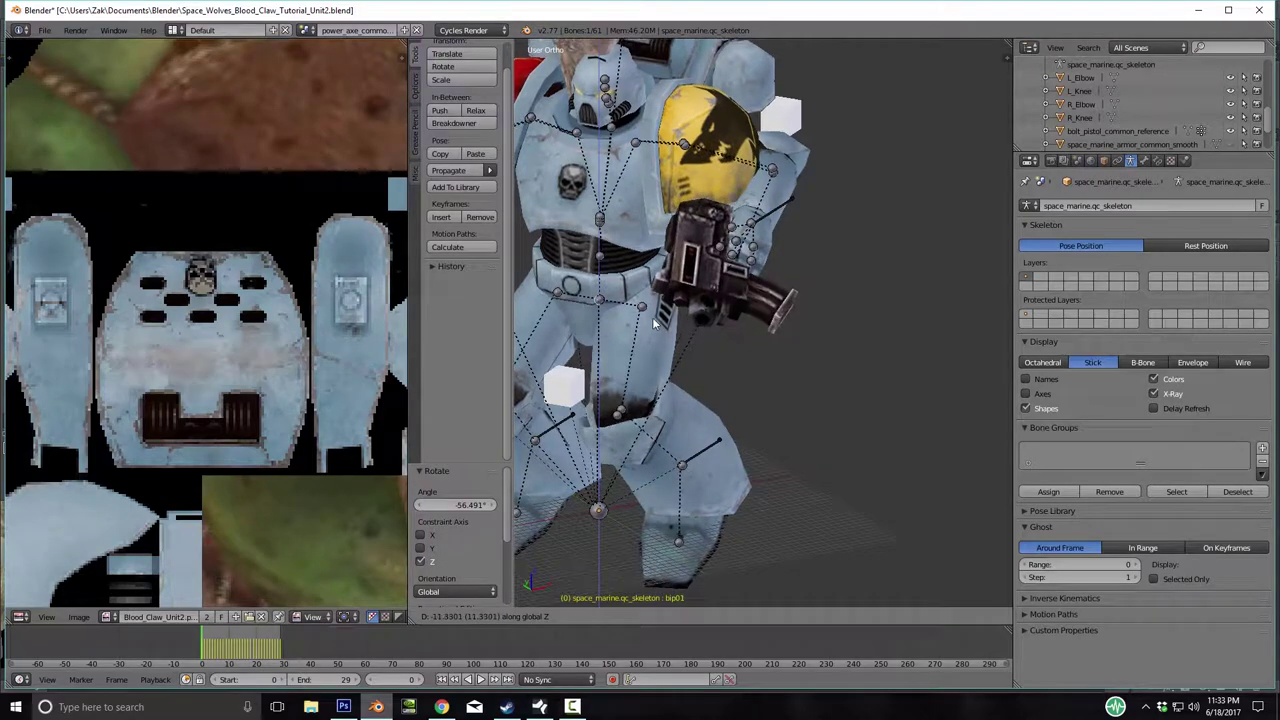
left_click(683, 325)
scroll(682, 323, "down", 4)
middle_click_drag(682, 323, 877, 383)
key("g")
key("z")
left_click(770, 397)
right_click(750, 378)
key("g")
key("y")
left_click(830, 418)
key("KP_1")
key("g")
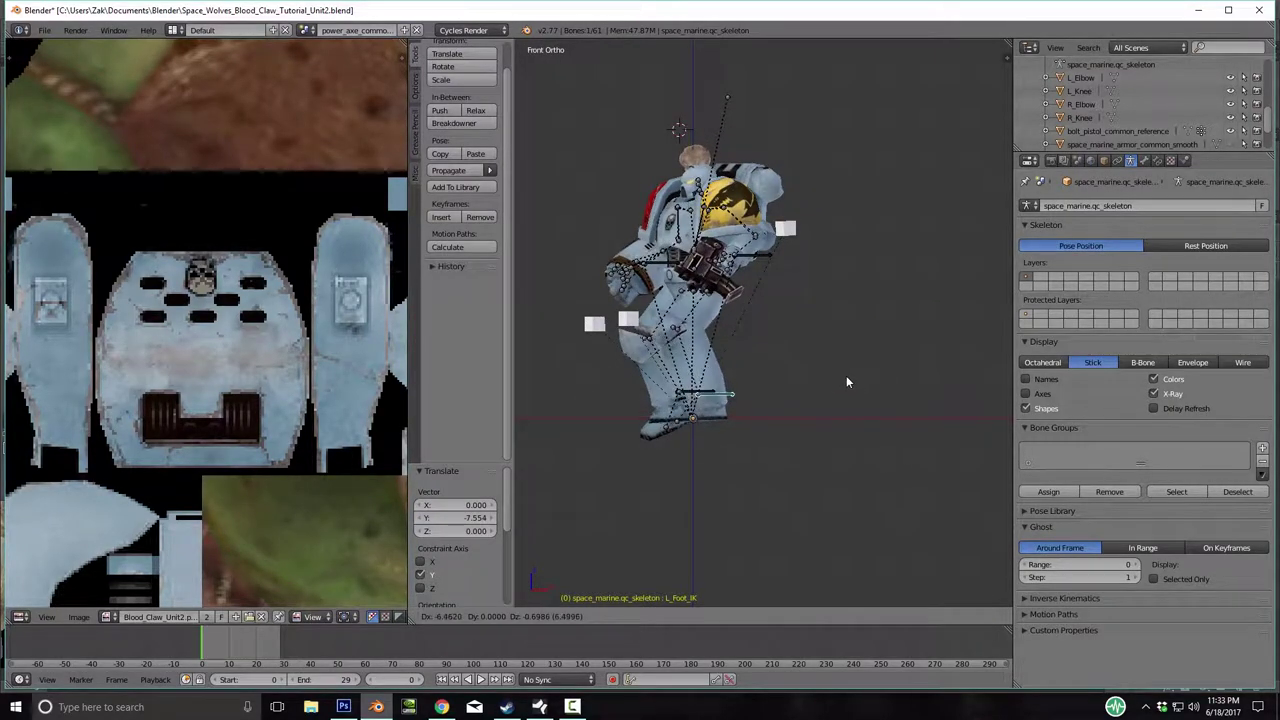
left_click(840, 384)
middle_click_drag(841, 390, 775, 387)
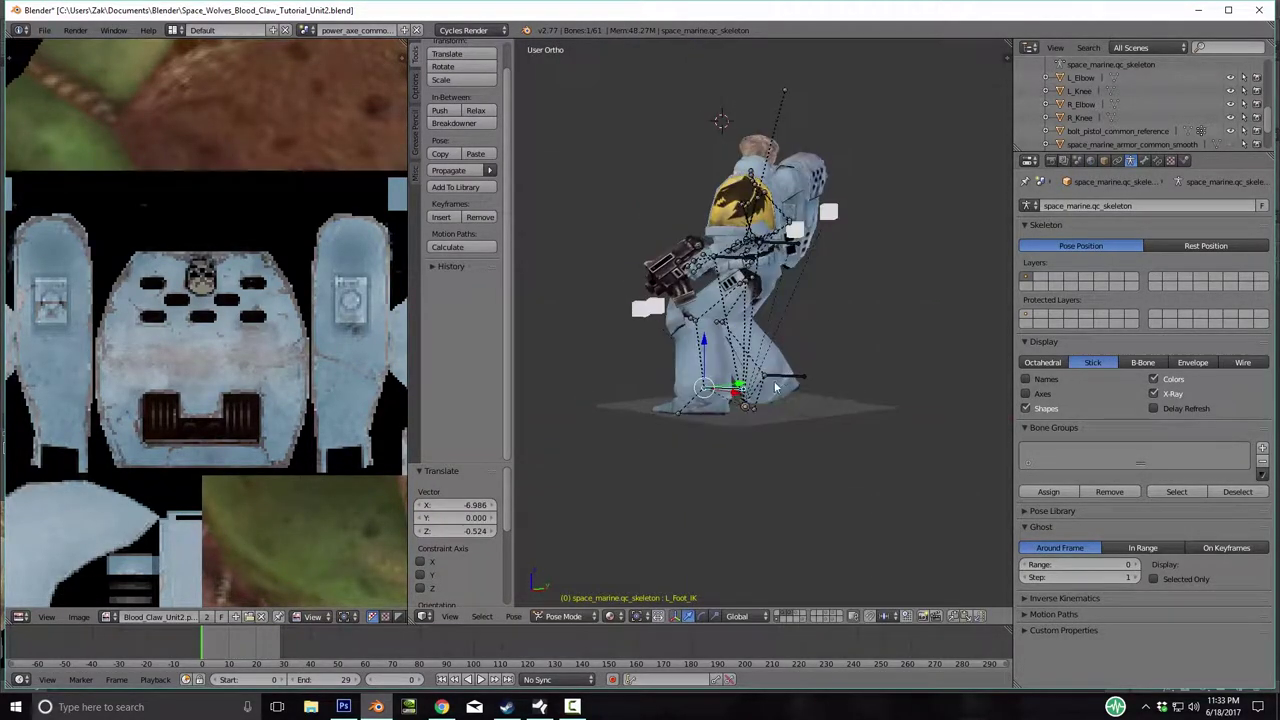
middle_click_drag(870, 400, 795, 415)
key("g")
key("y")
left_click(824, 407)
key("g")
key("z")
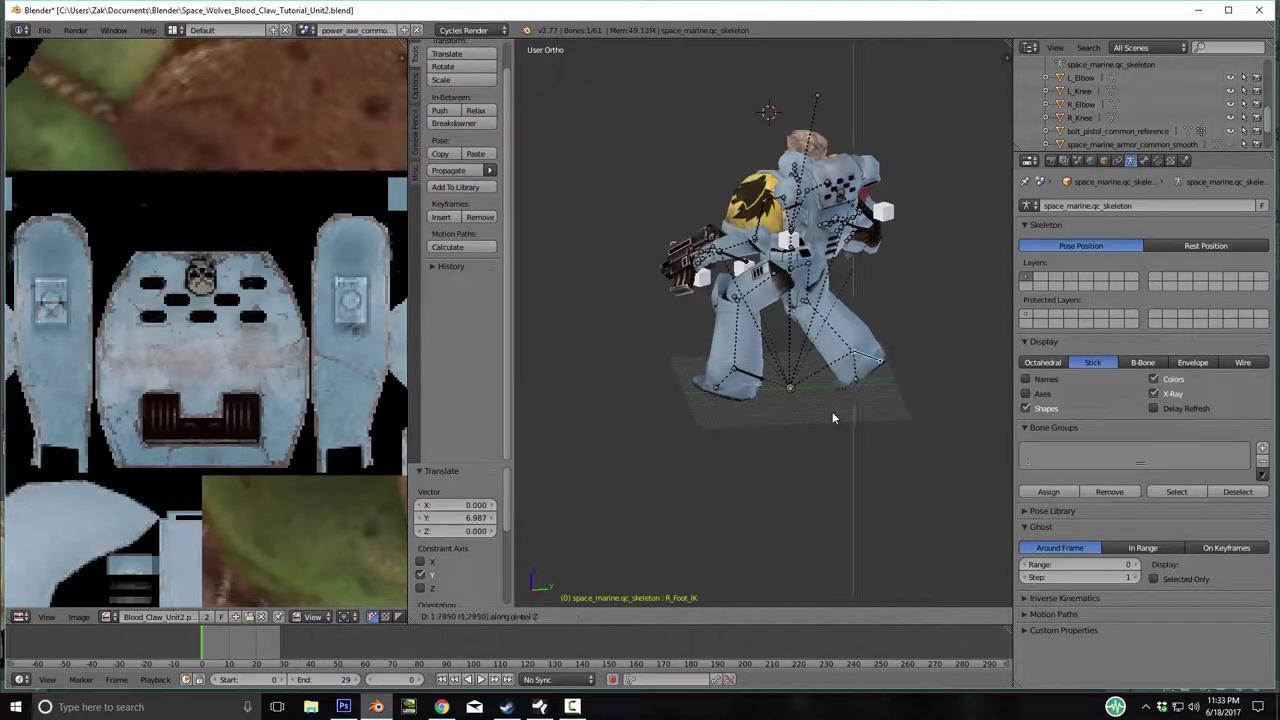
left_click(826, 412)
mouse_move(823, 412)
middle_mouse_down()
mouse_move(886, 388)
mouse_move(812, 396)
middle_mouse_up()
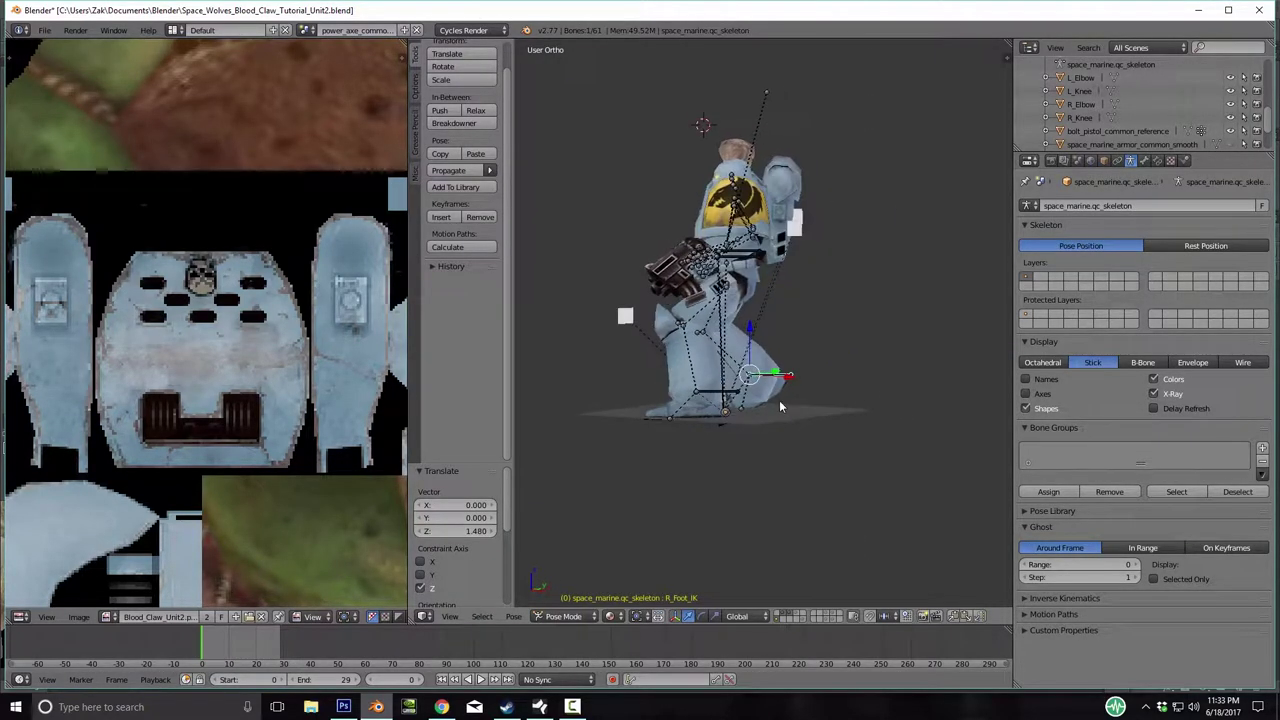
scroll(812, 396, "up", 3)
middle_click_drag(696, 391, 780, 403)
scroll(780, 403, "down", 3)
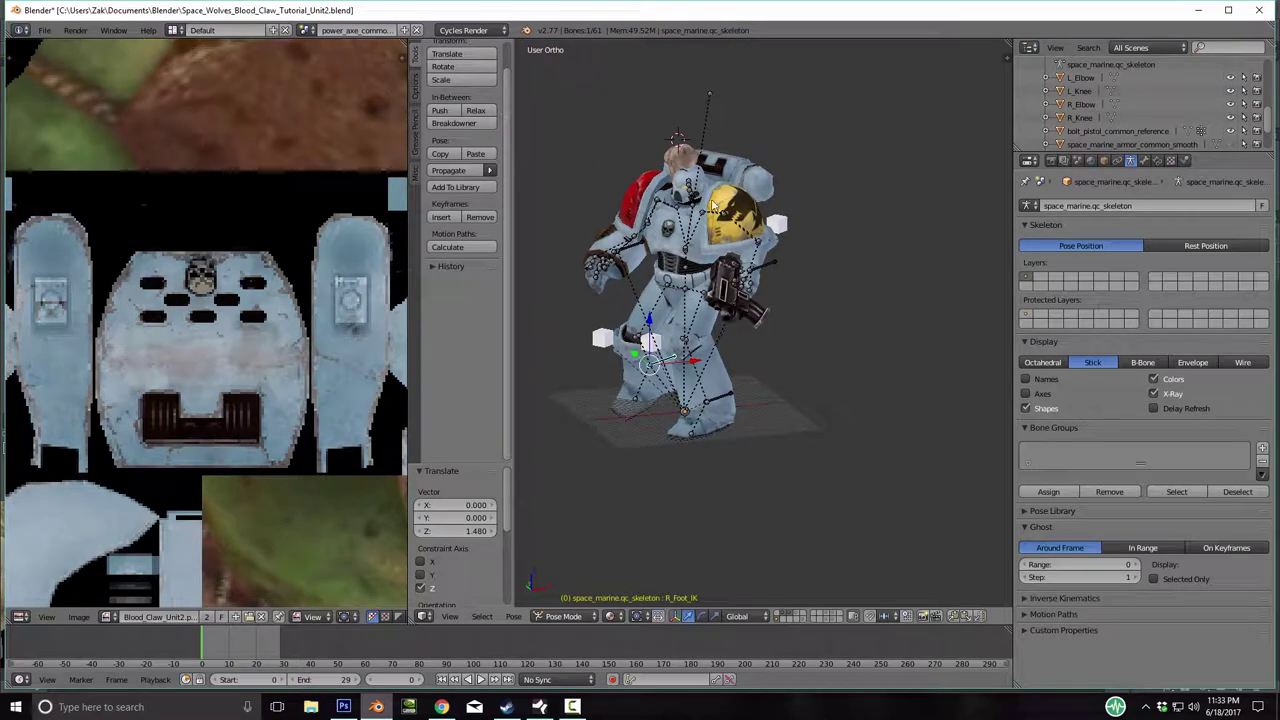
Rotate the upper spine bone about -14° on X, 17° on Y and 13° on Z.
key("r")
key("x")
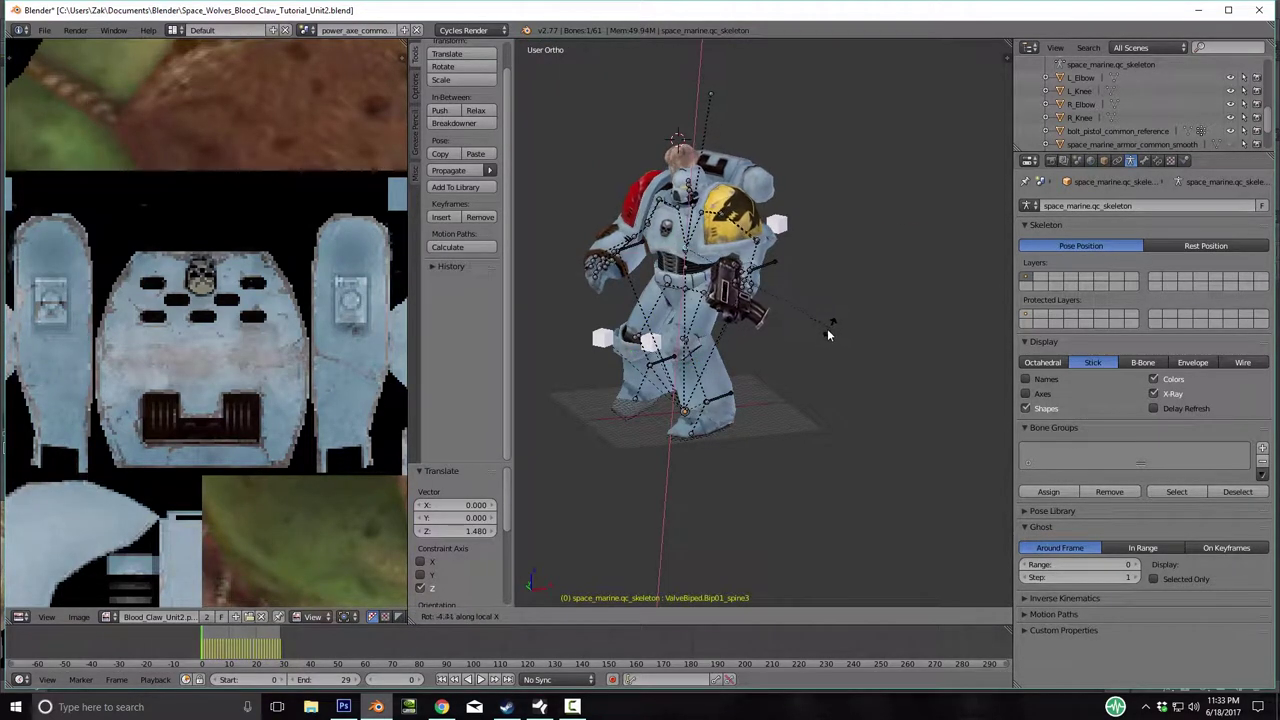
left_click(800, 339)
key("r")
key("y")
key("y")
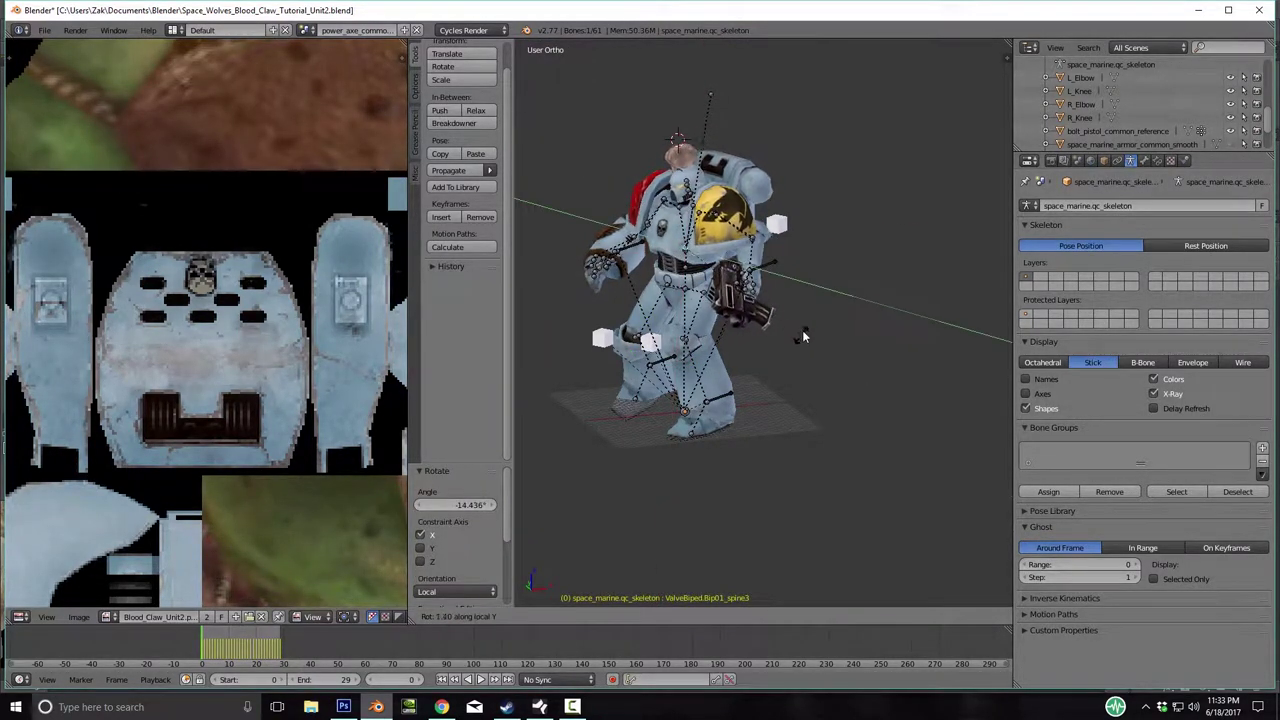
left_click(808, 299)
key("r")
key("z")
key("z")
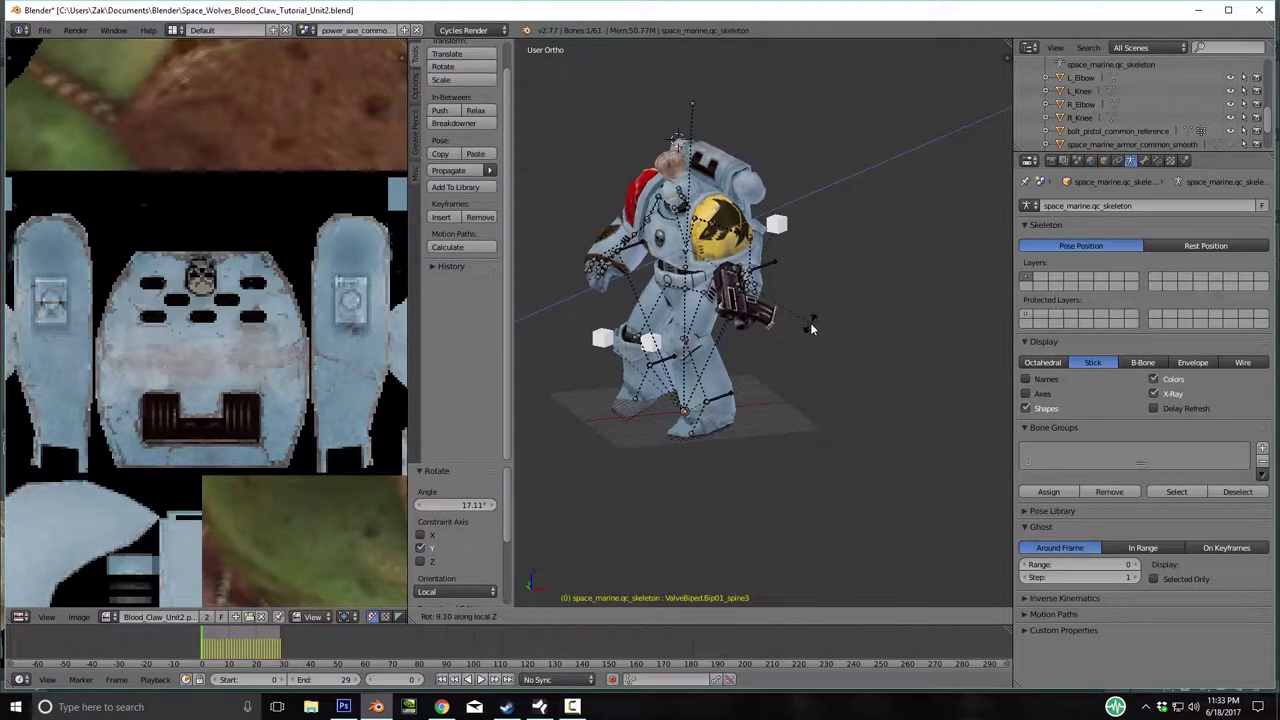
left_click(805, 328)
middle_click_drag(805, 328, 780, 287)
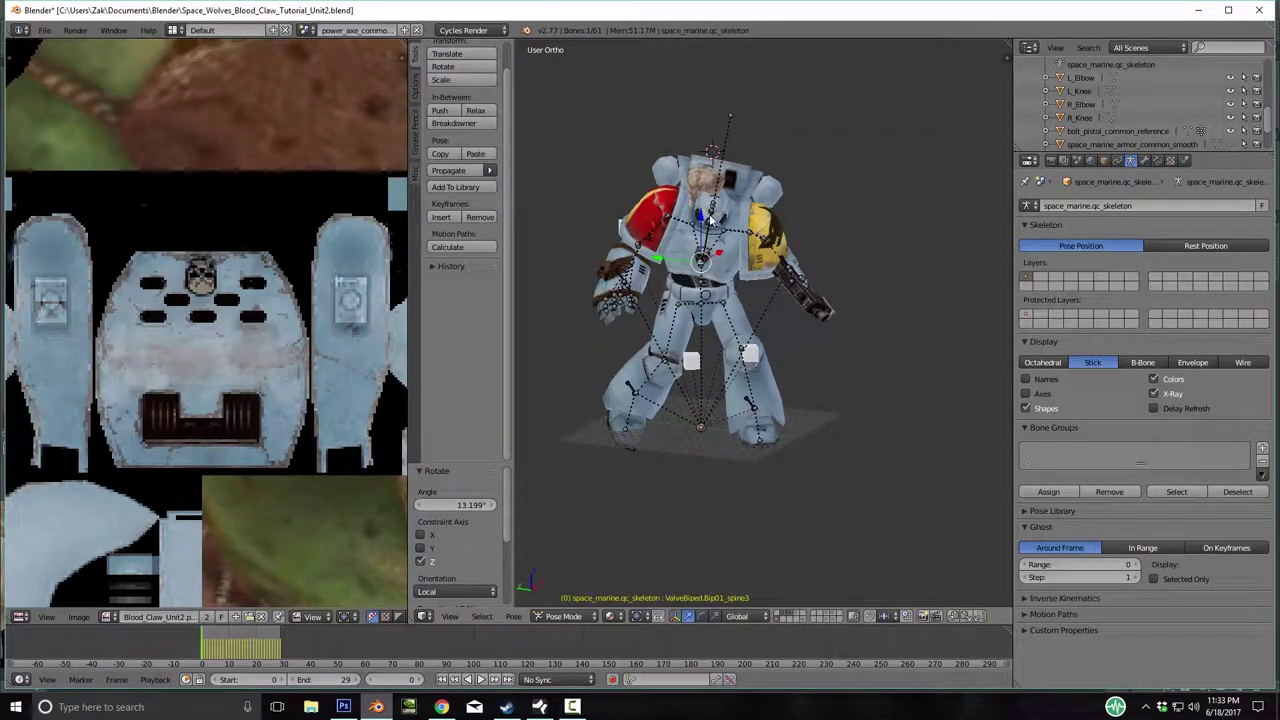
Rotate the neck bone about 24° on X, 9° on Y and 10.5° on Z.
key("r")
key("z")
key("z")
key("x")
key("x")
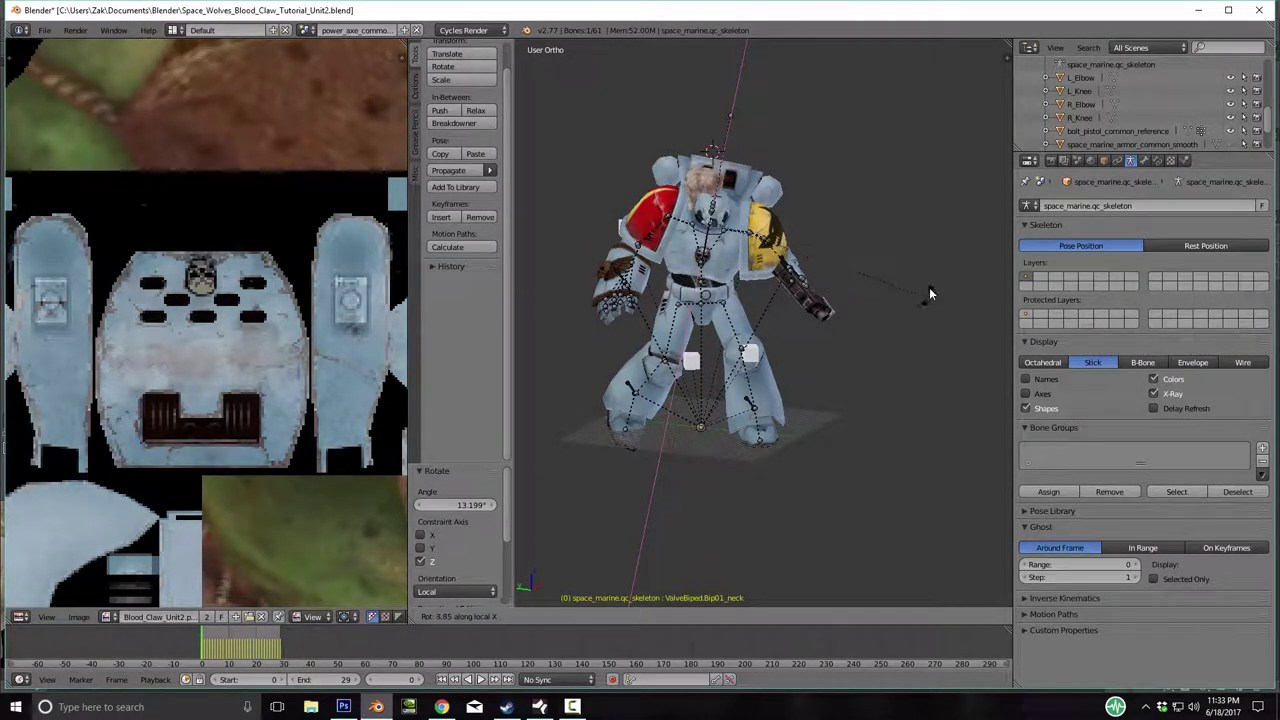
left_click(920, 236)
key("KP_1")
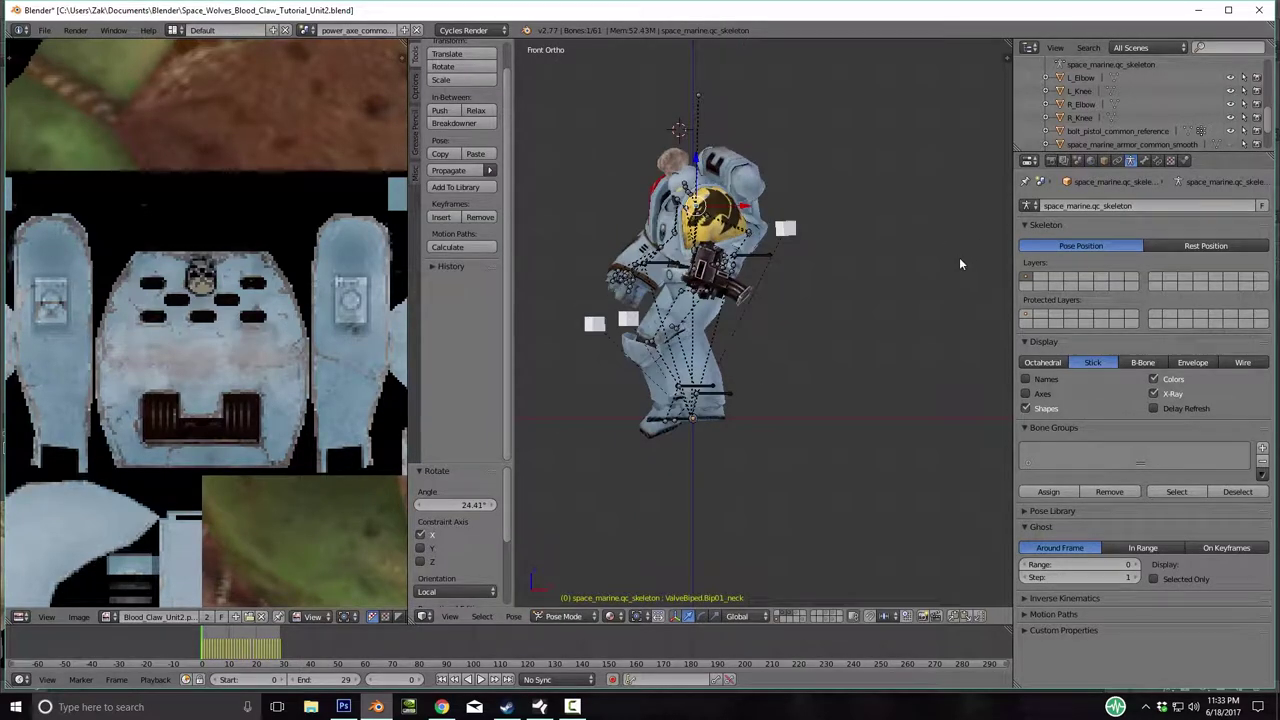
key("r")
key("x")
key("x")
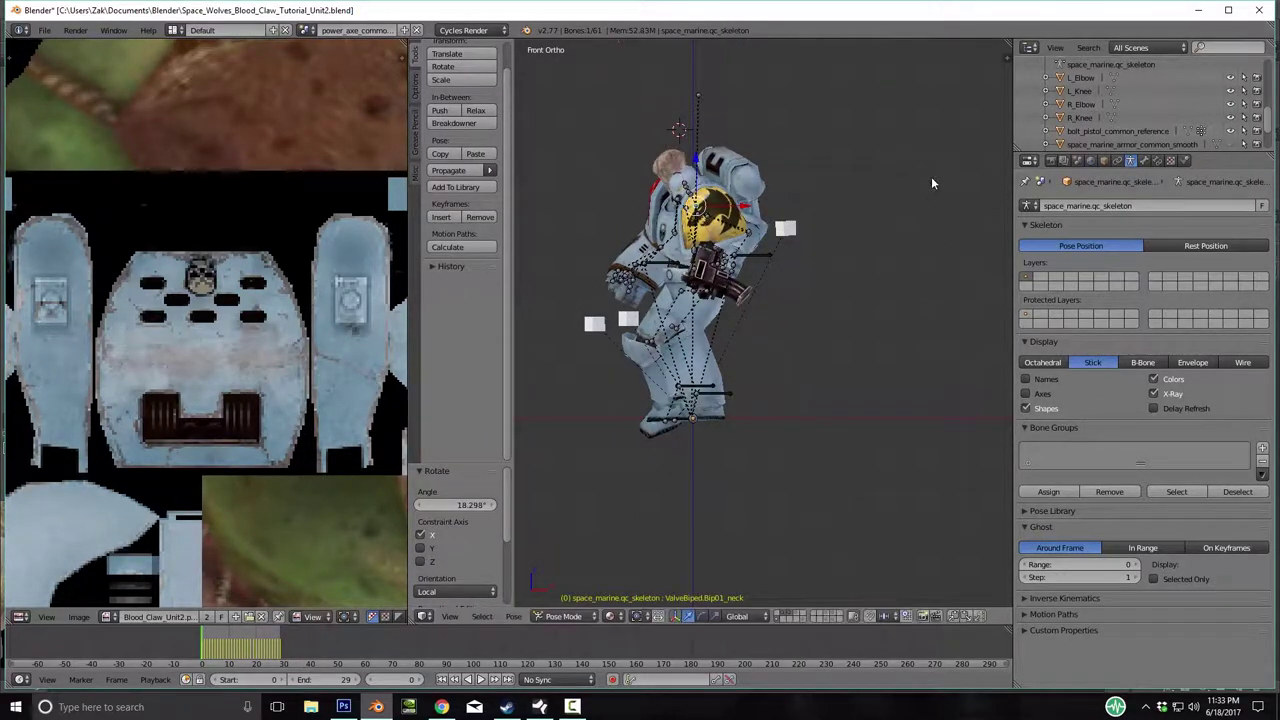
key("y")
key("y")
left_click(920, 141)
key("r")
key("z")
key("z")
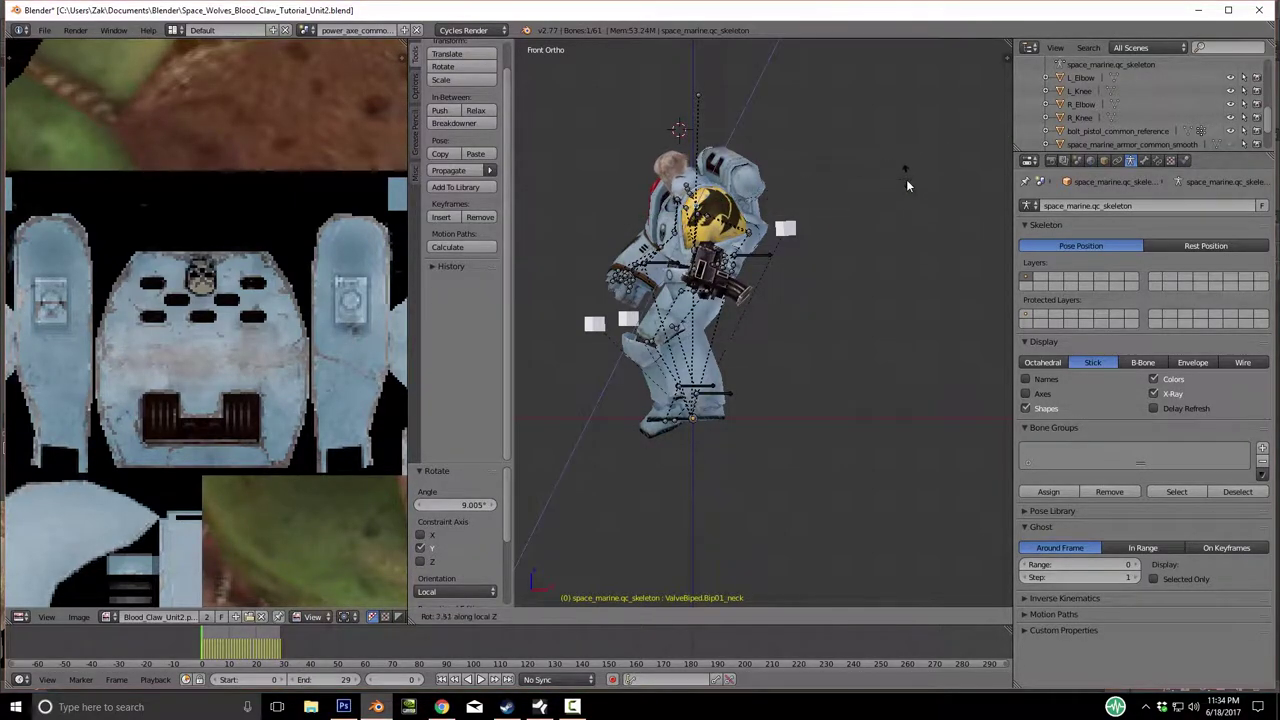
left_click(906, 180)
Angle the right foot bone: 21.5° on Y, then about -17° and finally -20.337°.
middle_click_drag(905, 186, 612, 565)
scroll(660, 420, "down", 2)
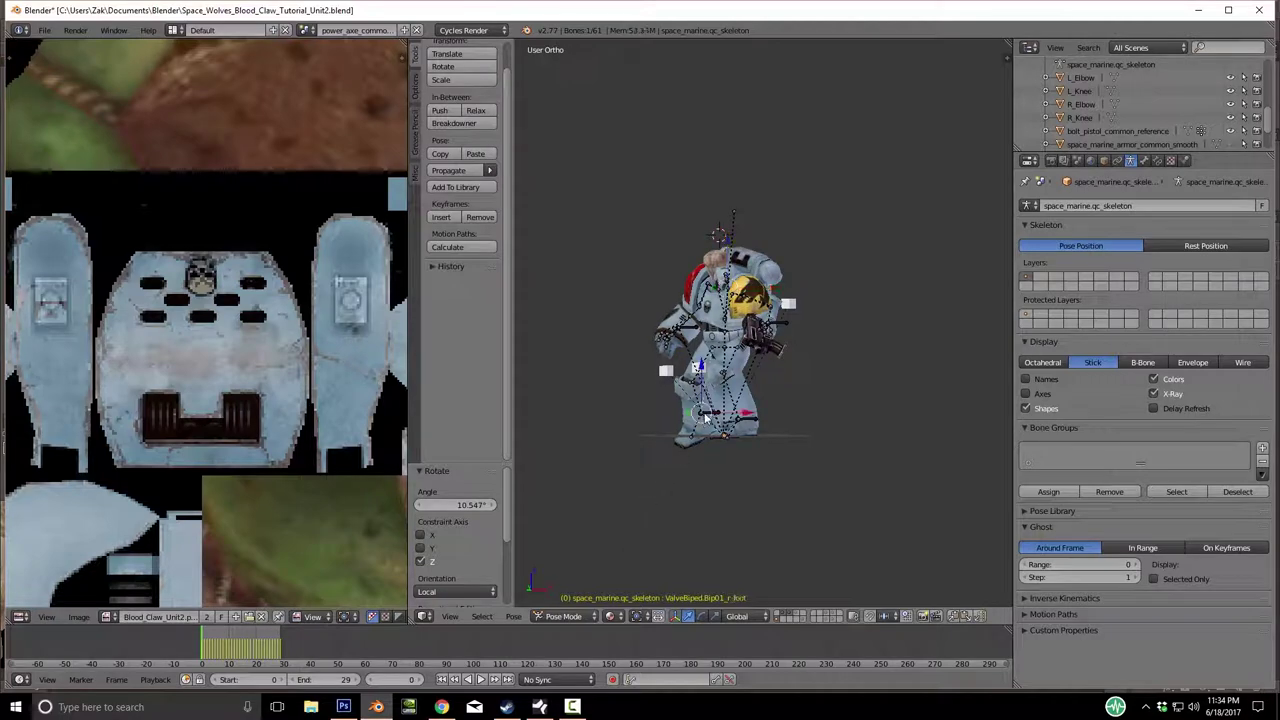
scroll(705, 418, "up", 6)
scroll(741, 368, "down", 3)
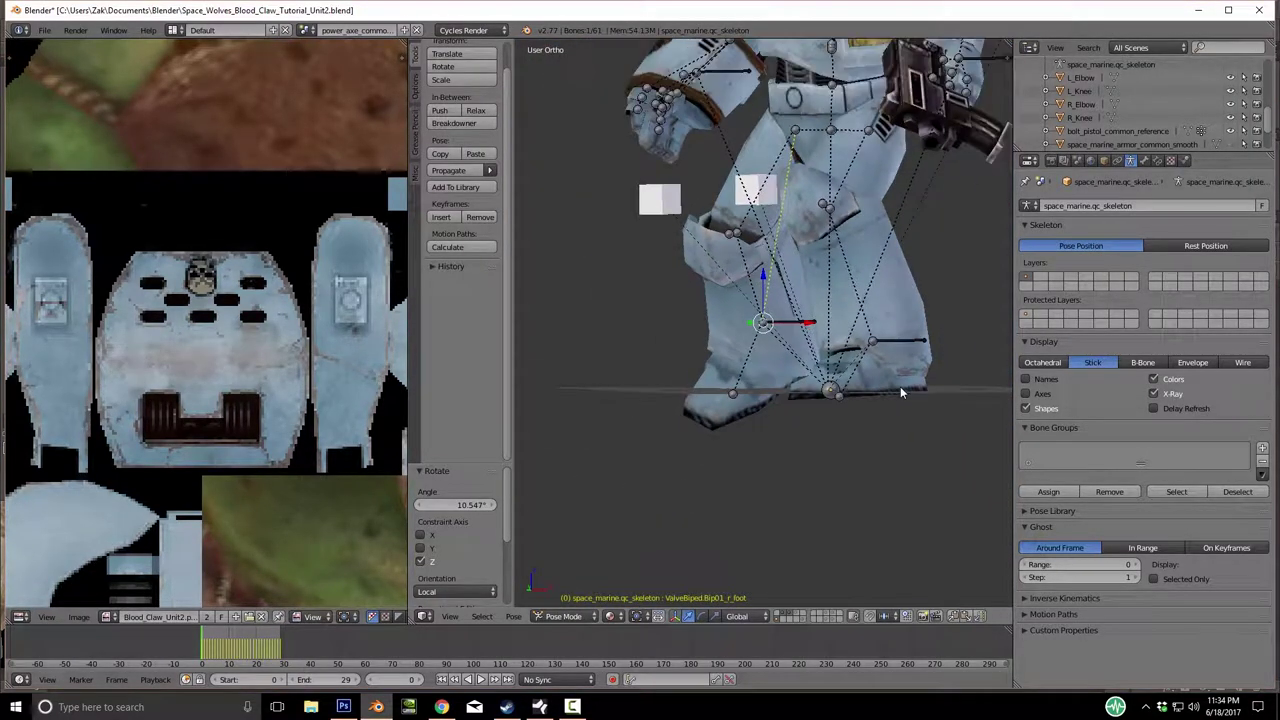
key("r")
key("y")
key("y")
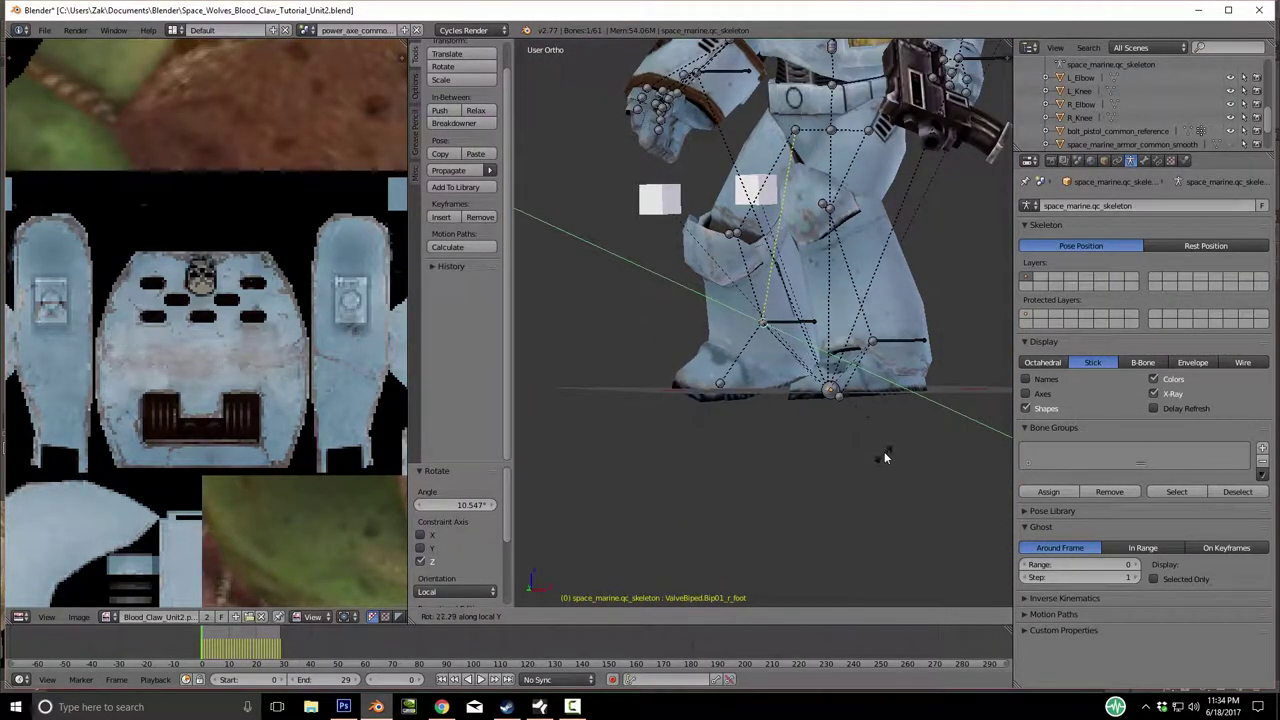
left_click(884, 451)
key("KP_1")
middle_click_drag(727, 430, 910, 435)
key("r")
left_click(903, 391)
middle_click_drag(894, 386, 761, 408)
key("r")
left_click(900, 350)
Select the right toe bone and start rotating it about its Y axis.
right_click(739, 390)
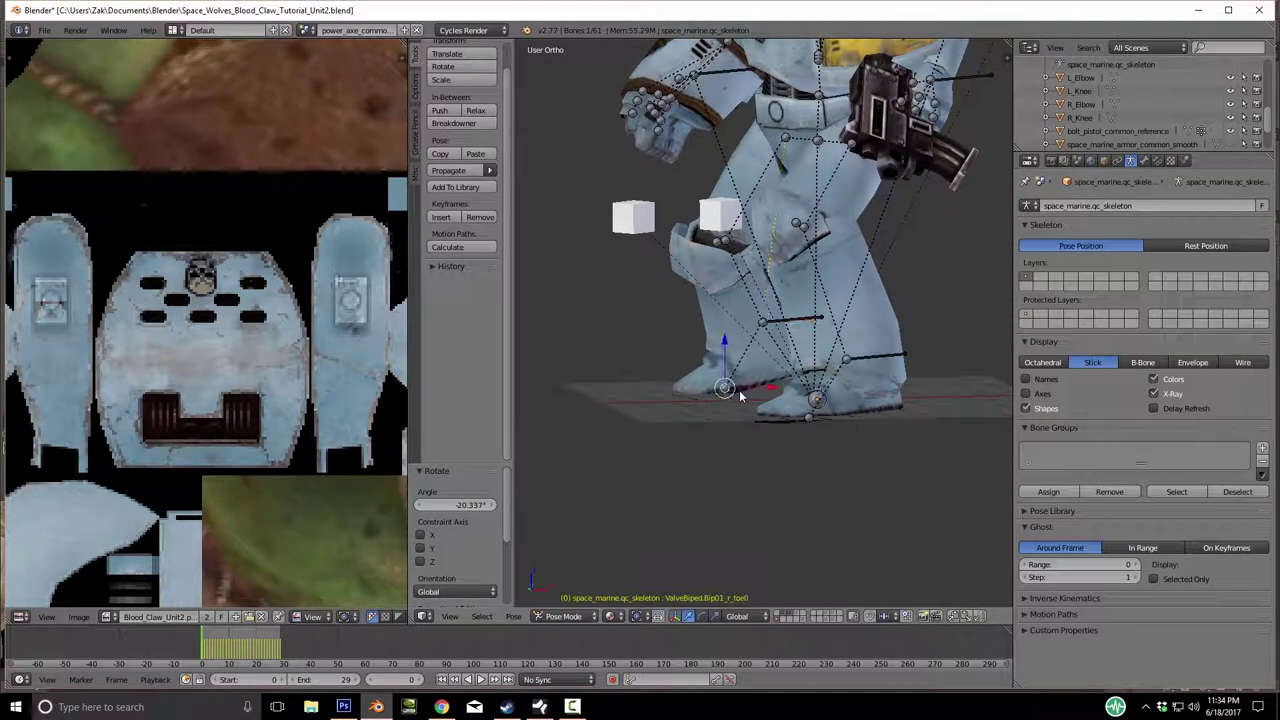
key("r")
key("y")
key("y")
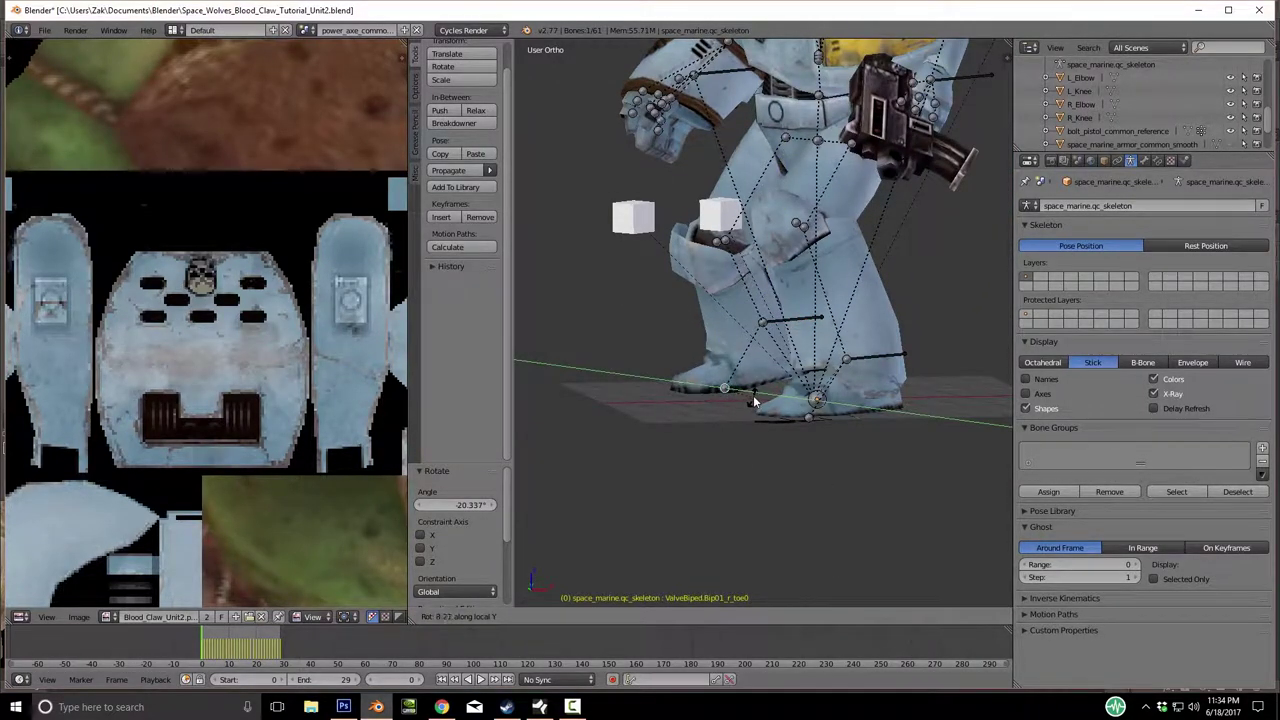
Bend the right toe about 5.8° and move the right hand target to a new position.
left_click(754, 400)
scroll(760, 393, "down", 3)
middle_click_drag(760, 393, 768, 305)
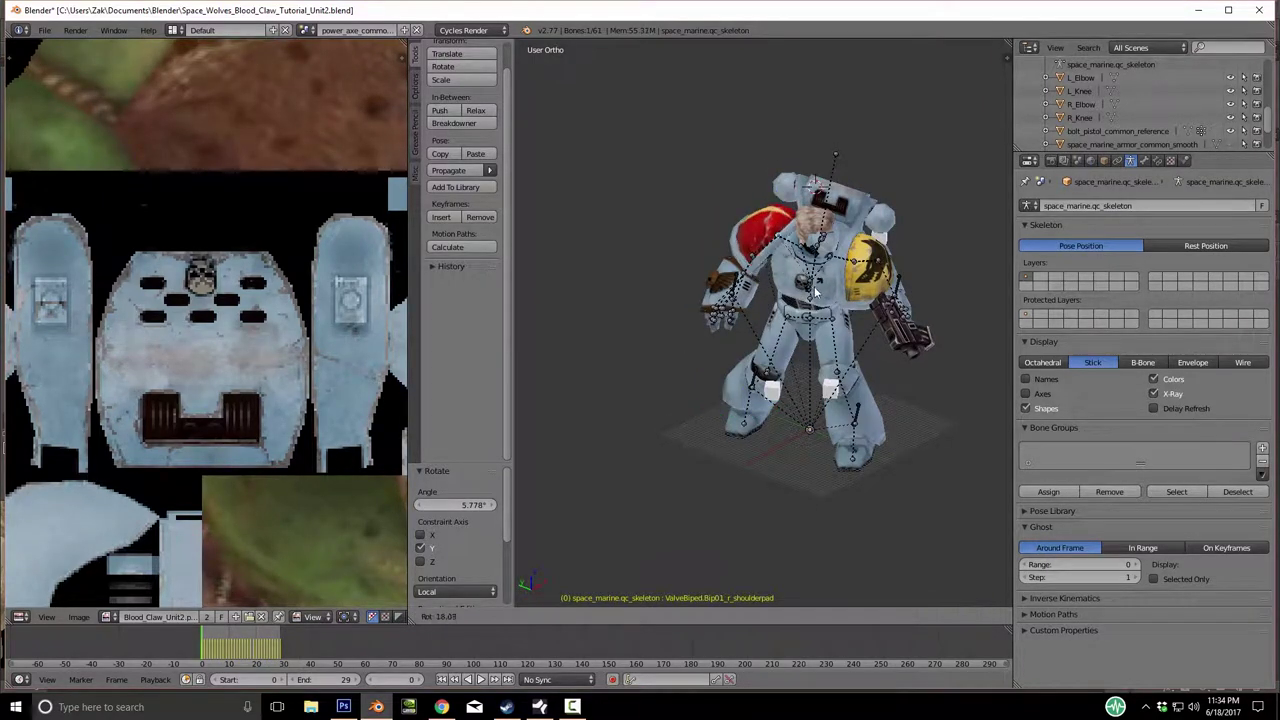
middle_click_drag(688, 362, 772, 340)
key("g")
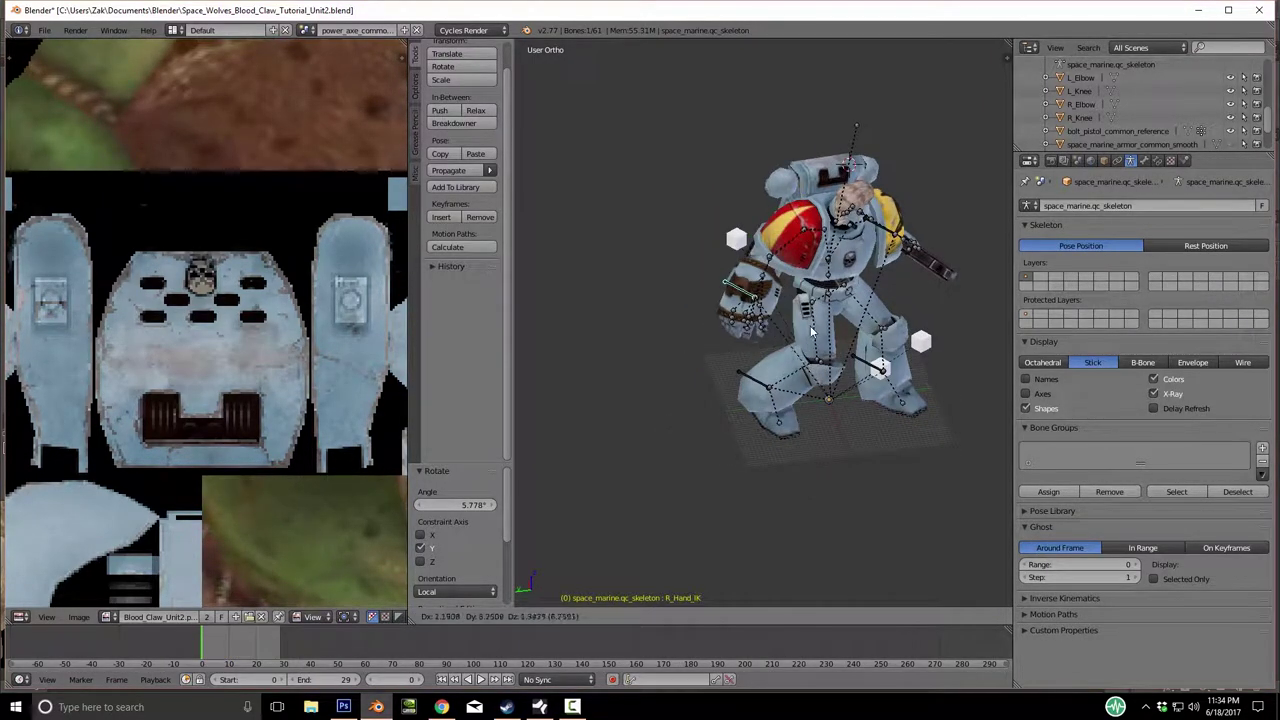
left_click(795, 295)
middle_click_drag(795, 295, 756, 259)
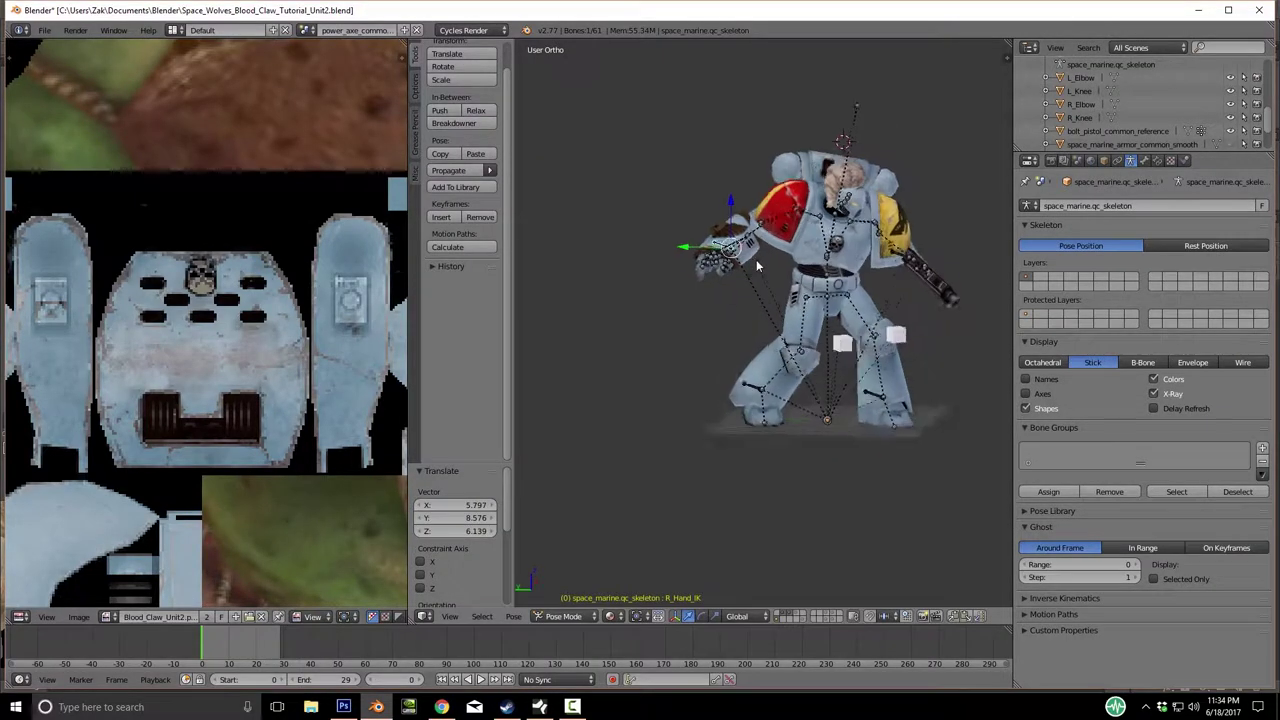
key("g")
left_click(770, 245)
Drop the pistol hand target (L_Hand_IK) lower and left, beside the marine's hip.
middle_click_drag(770, 245, 773, 343)
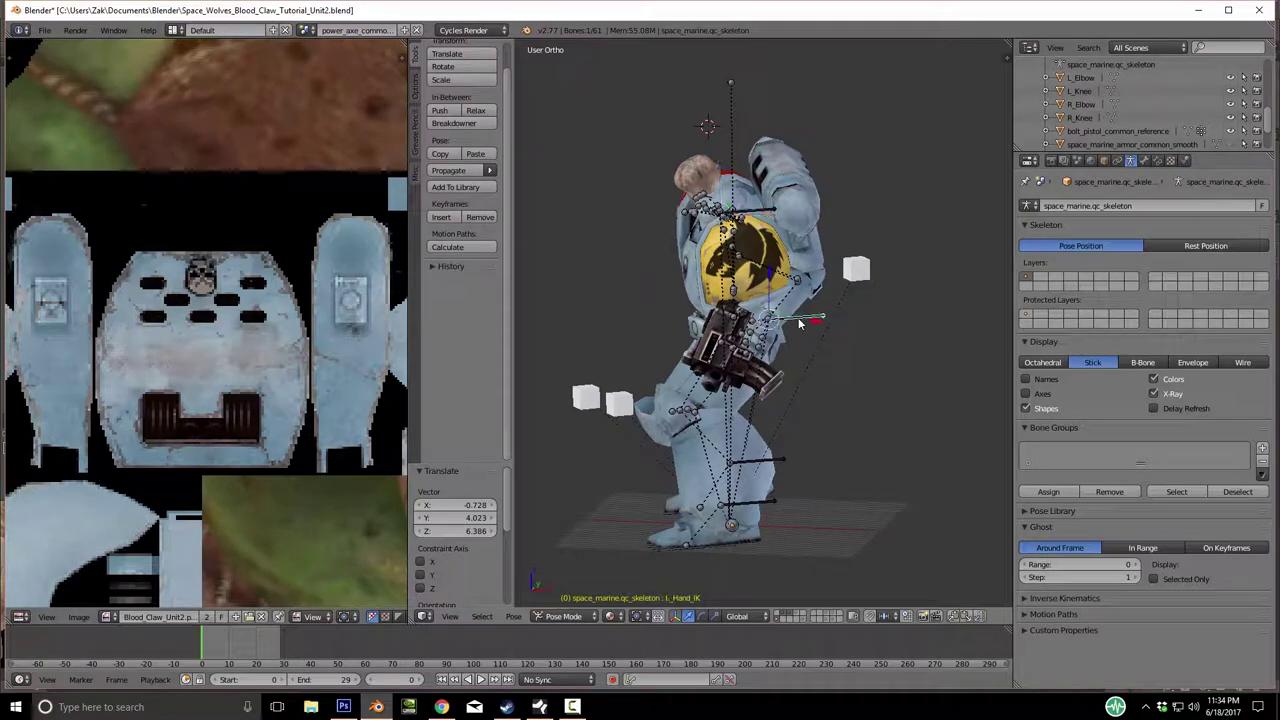
key("g")
left_click(745, 360)
middle_click_drag(745, 360, 762, 376)
key("g")
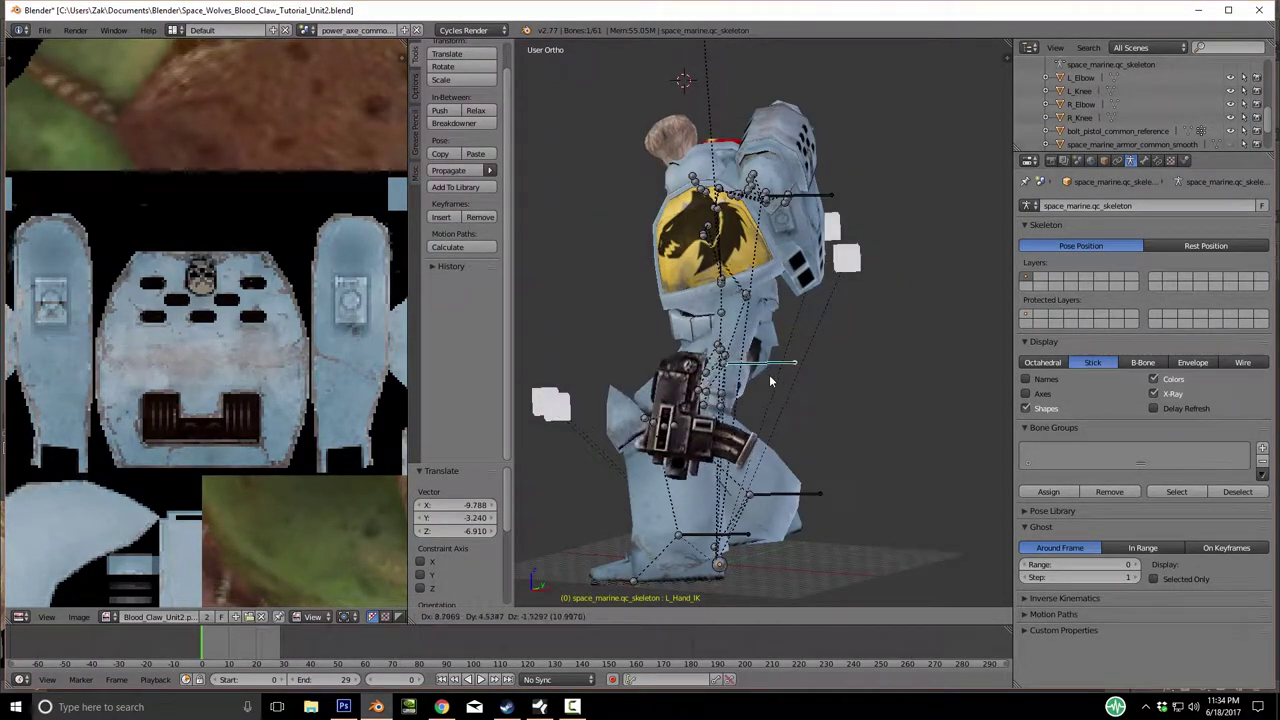
left_click(764, 379)
middle_click_drag(764, 379, 710, 333)
scroll(690, 330, "up", 4)
Curl one power-fist finger bone on its Y axis to about 45°.
scroll(709, 337, "up", 2)
right_click(762, 333)
middle_click_drag(798, 335, 754, 326)
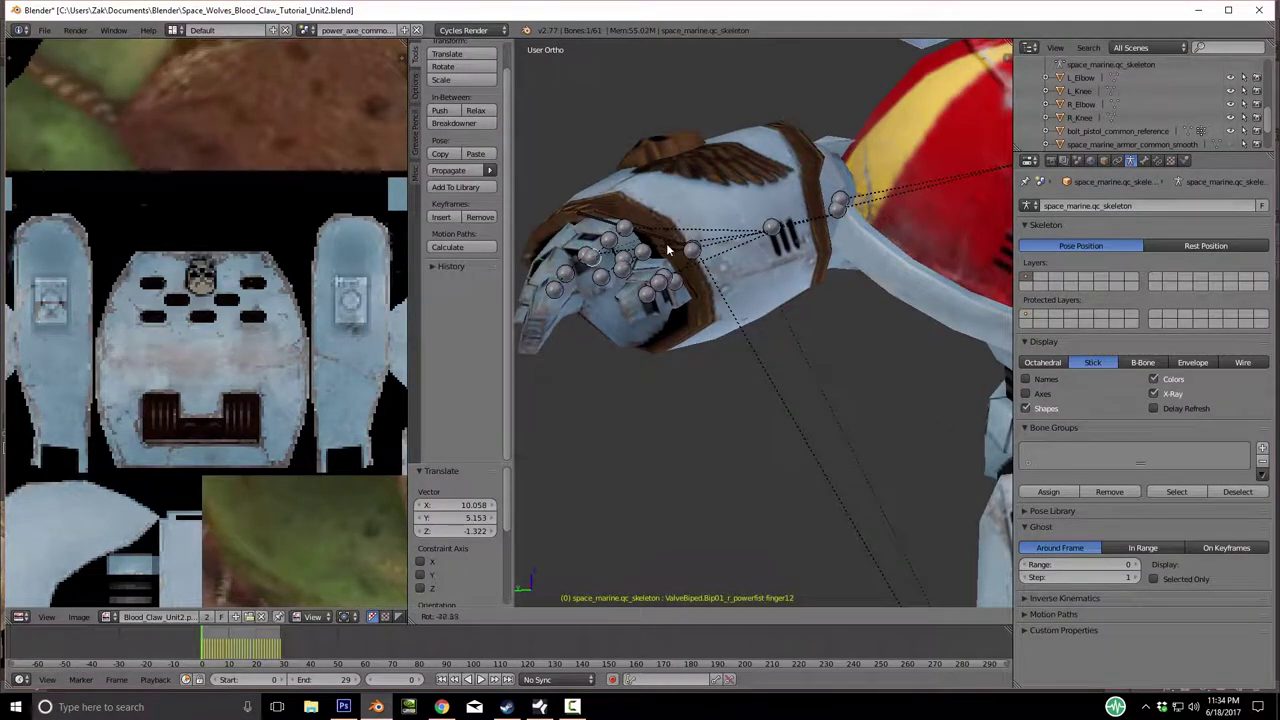
key("r")
key("y")
key("y")
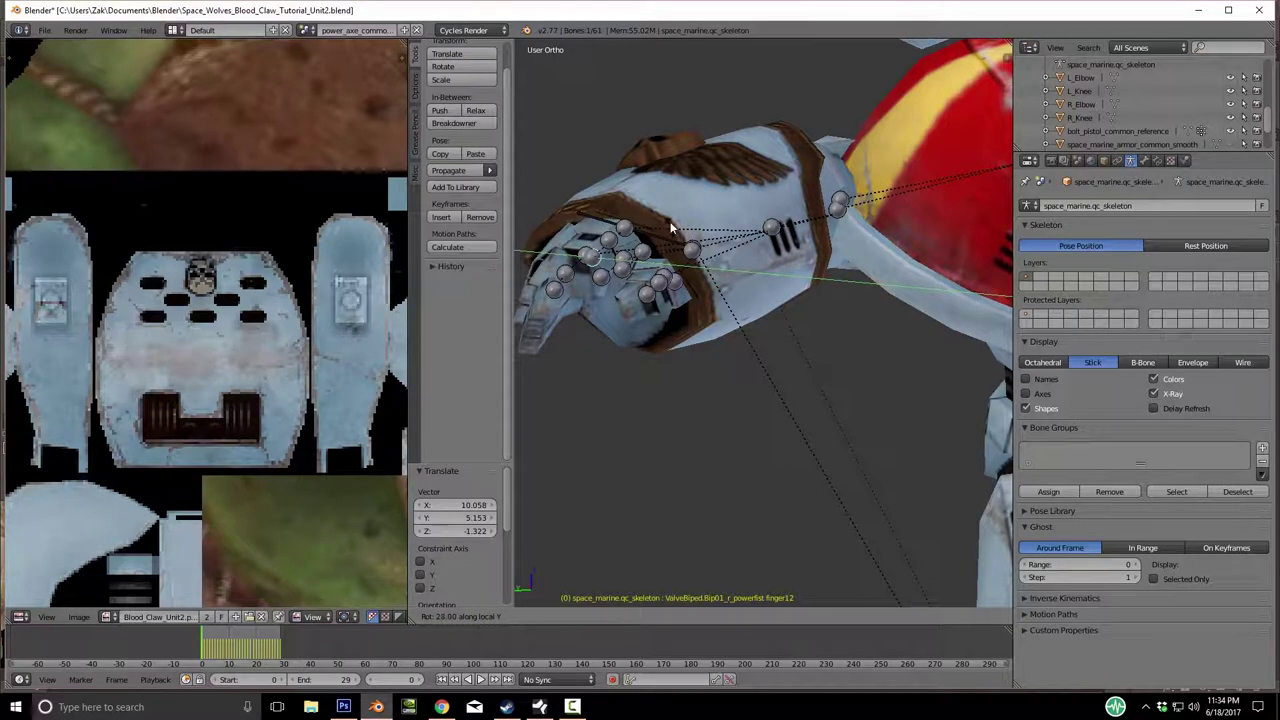
left_click(670, 212)
key("r")
key("y")
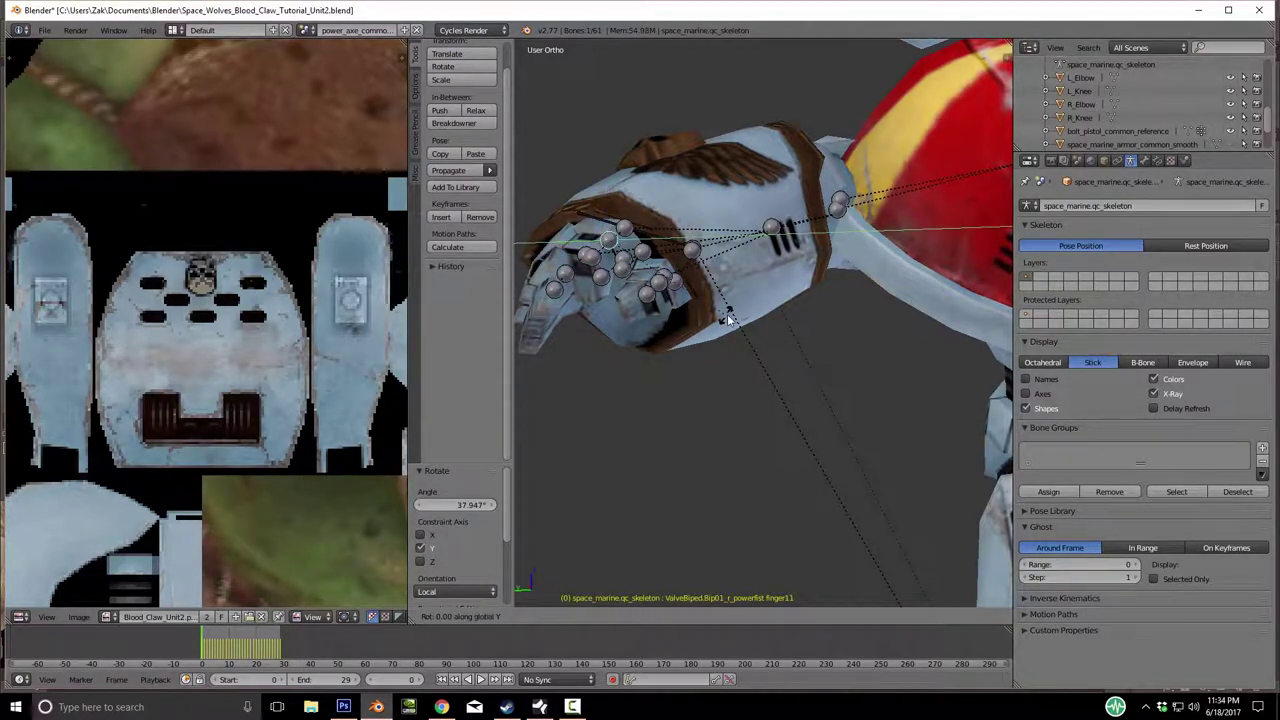
left_click(745, 217)
Curl the next power-fist finger bone to about 39.6°.
middle_click_drag(745, 217, 649, 328)
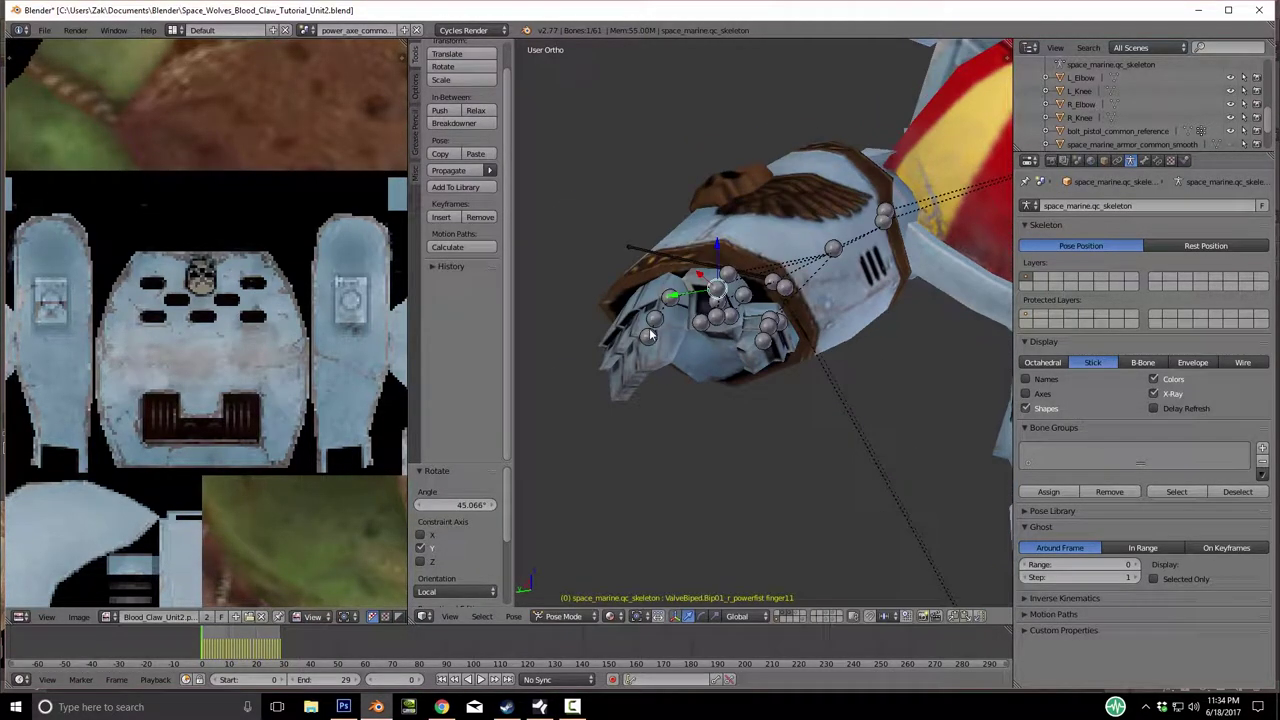
right_click(688, 340)
key("r")
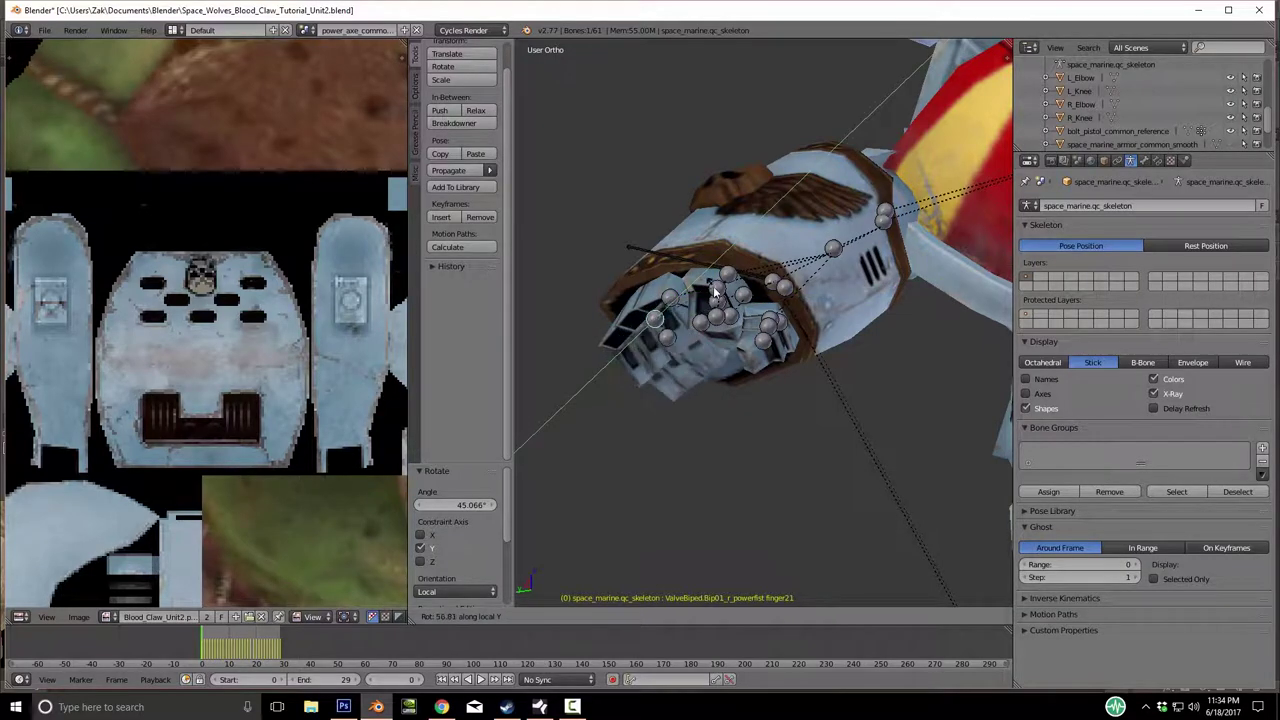
left_click(673, 348)
key("r")
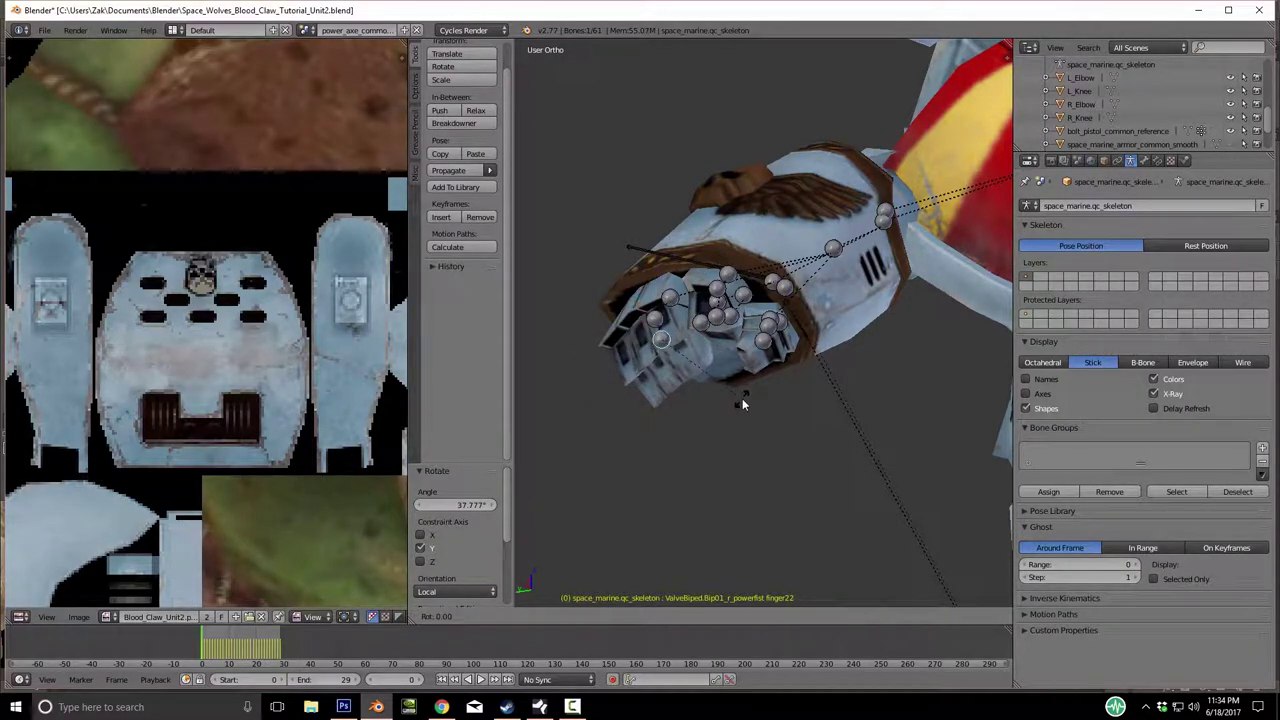
left_click(824, 398)
Rotate the first finger bone further on its local axes to close the fist.
middle_click_drag(824, 398, 793, 376)
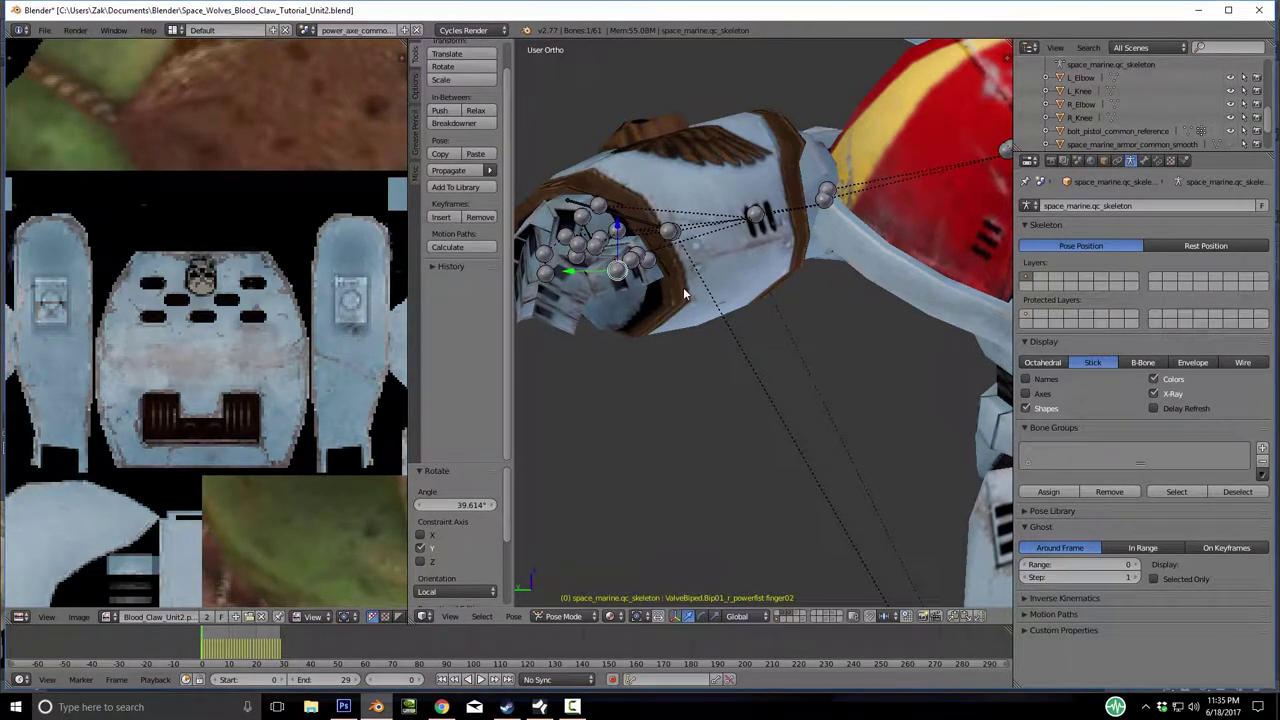
right_click(627, 253)
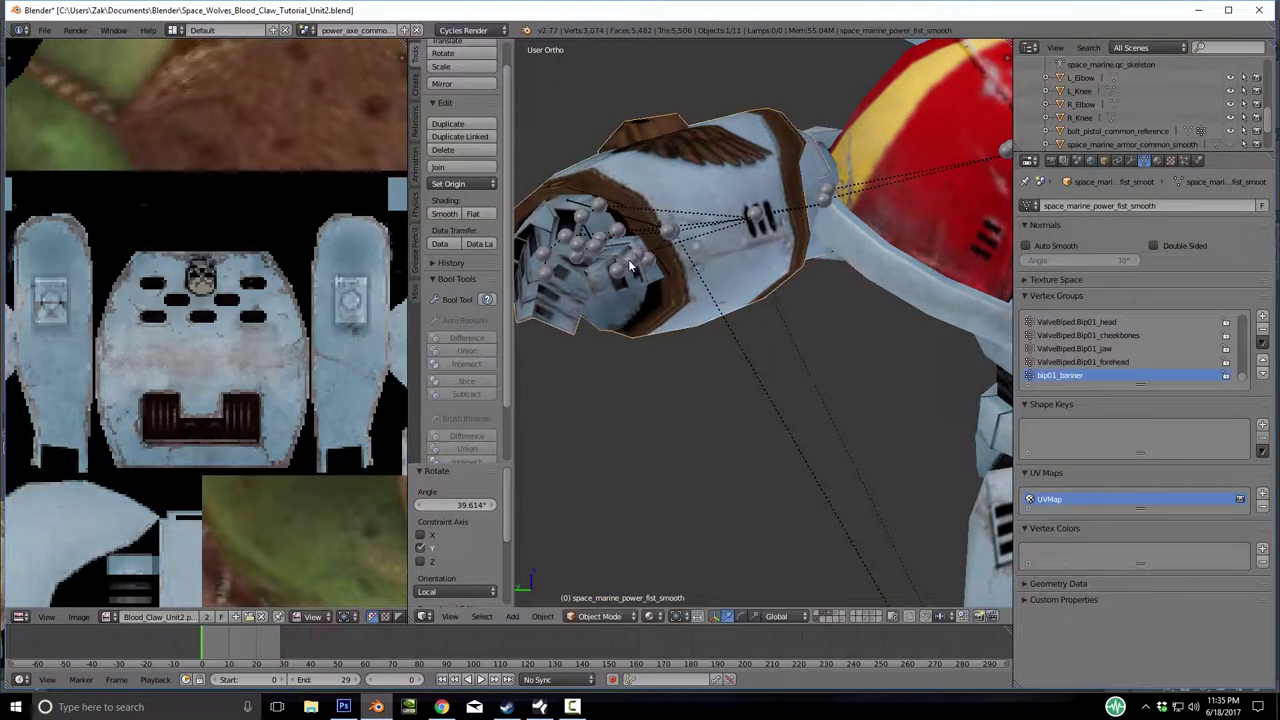
key("r")
key("y")
key("y")
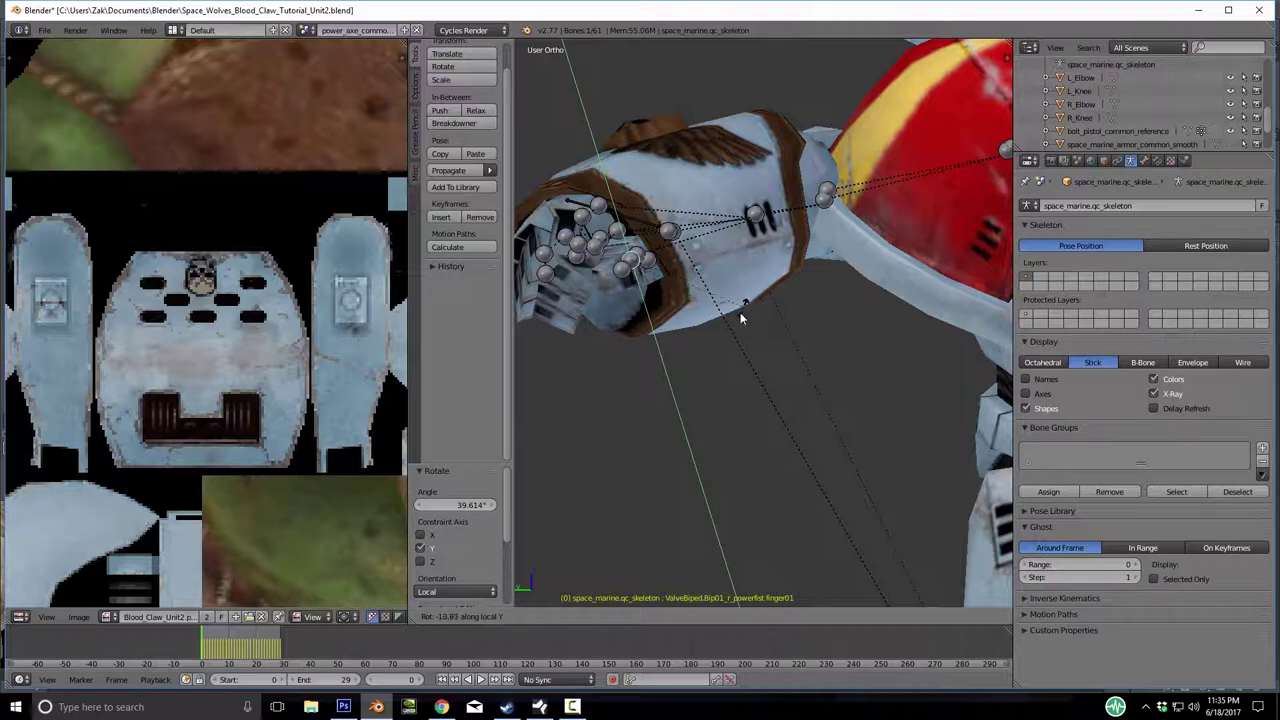
key("z")
key("z")
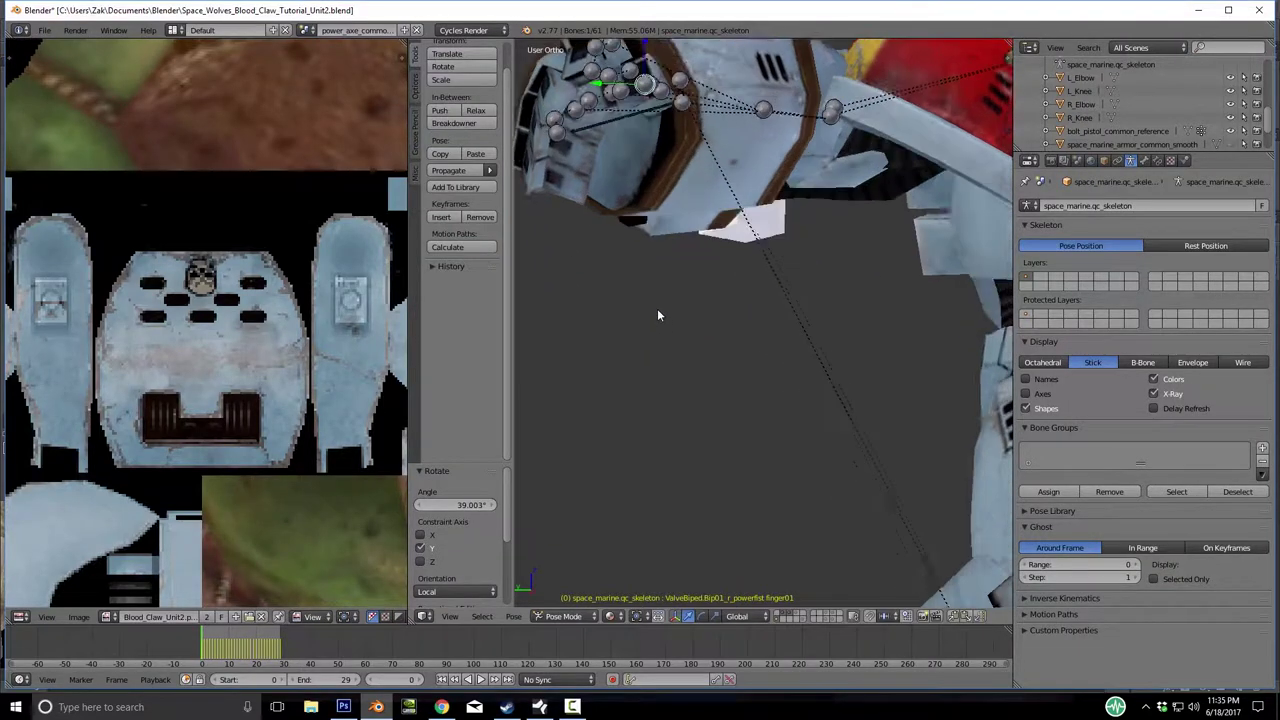
left_click(663, 224)
middle_click_drag(663, 224, 715, 215)
key("r")
key("y")
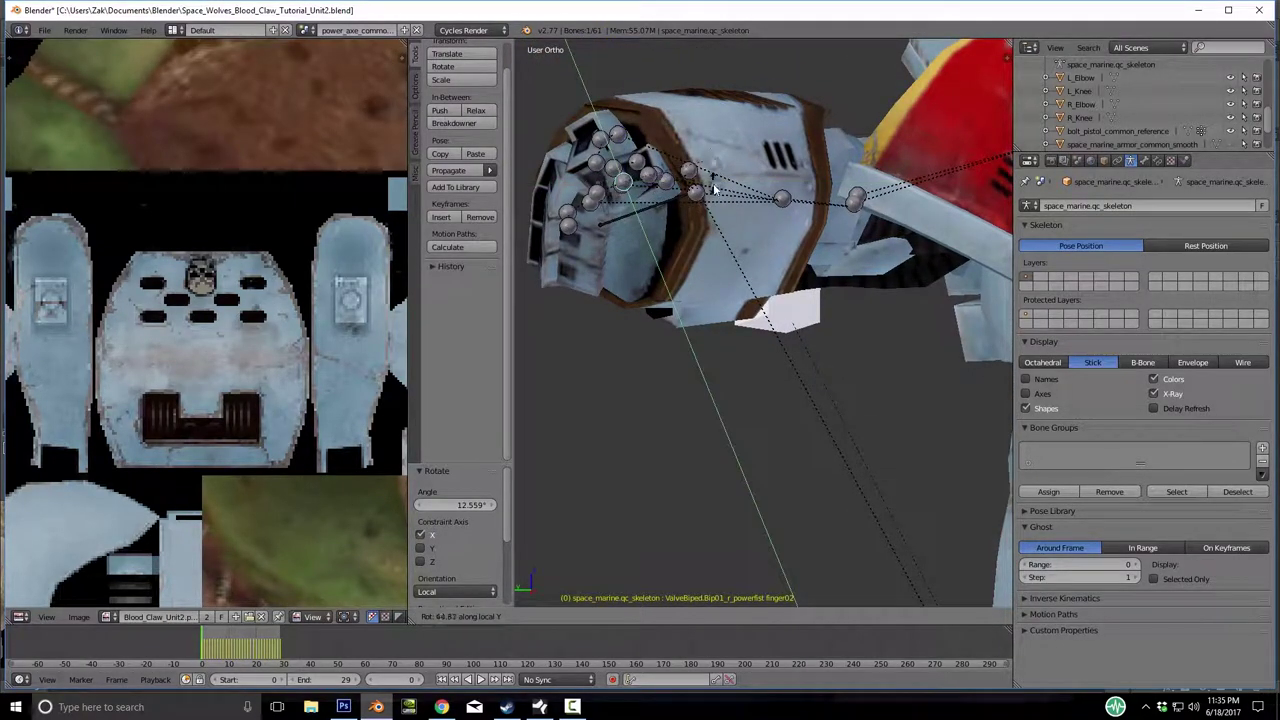
left_click(687, 224)
scroll(687, 221, "down", 5)
middle_click_drag(687, 221, 777, 341)
scroll(760, 345, "down", 2)
scroll(737, 347, "up", 2)
scroll(777, 341, "up", 2)
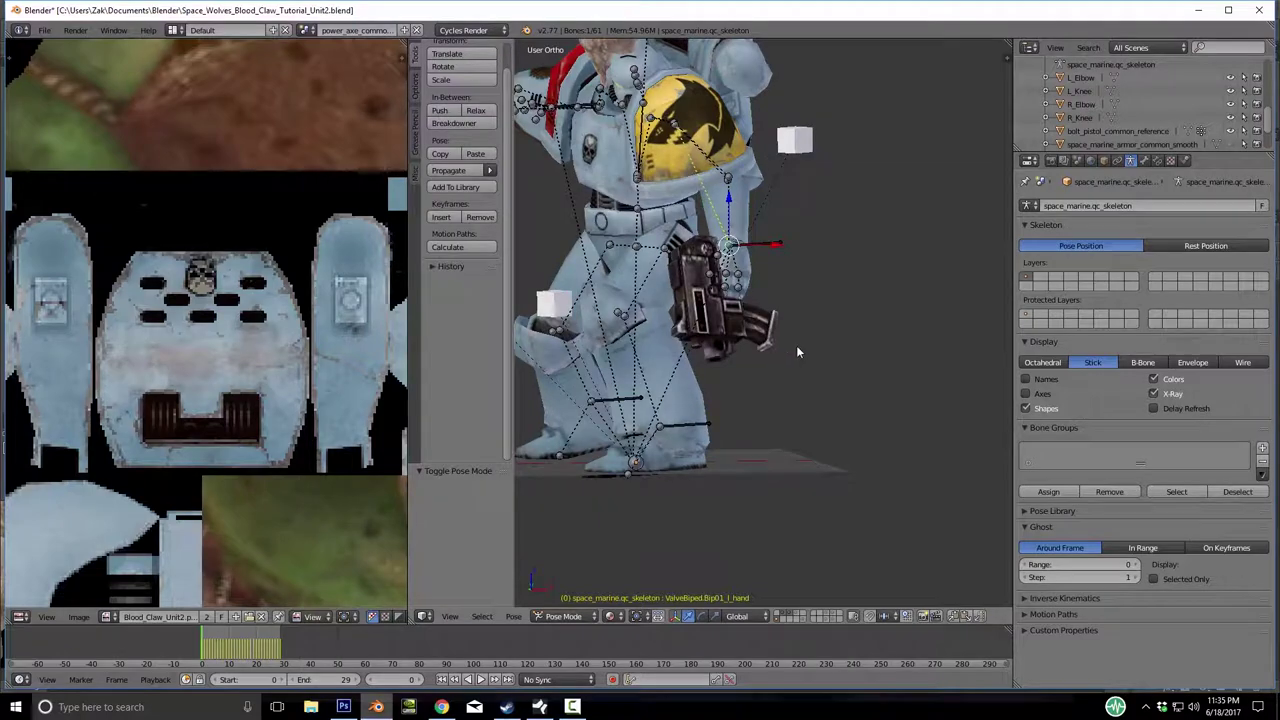
Rotate the pistol hand bone on its local Y axis and move it to a new position.
key("r")
key("y")
key("y")
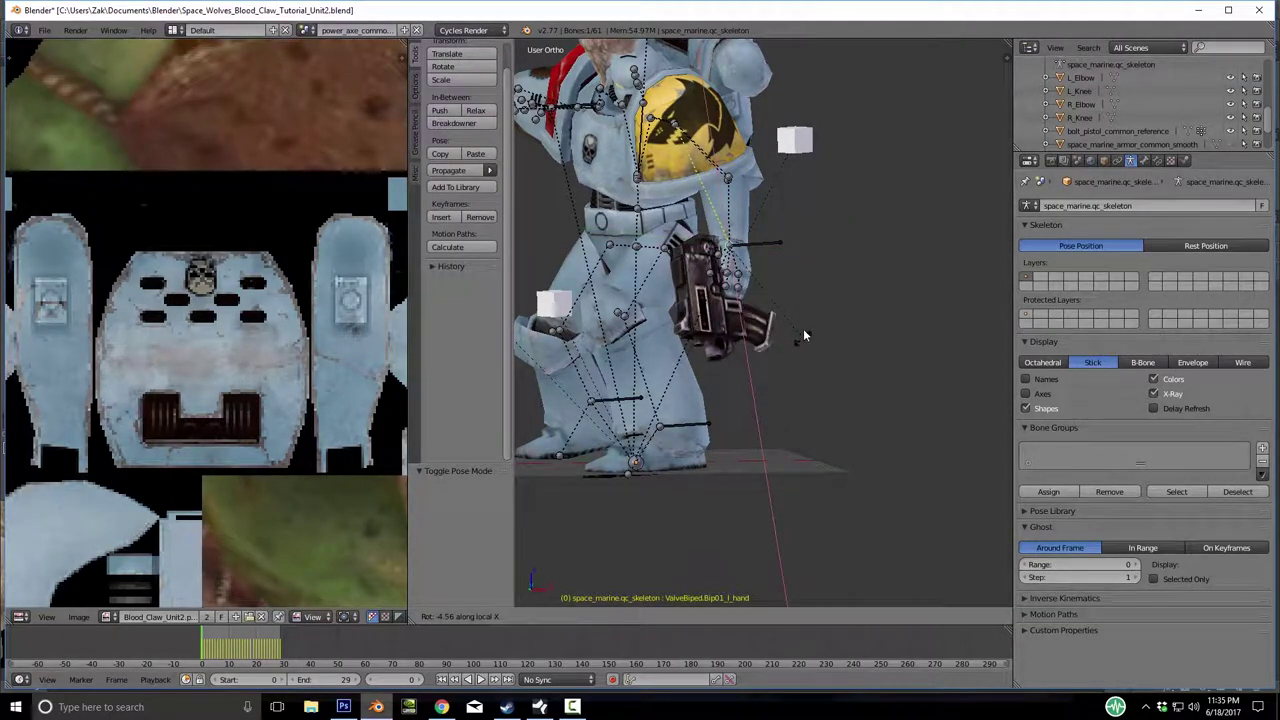
left_click(786, 323)
middle_click_drag(786, 323, 658, 303)
key("g")
left_click(747, 248)
middle_click_drag(620, 256, 658, 159)
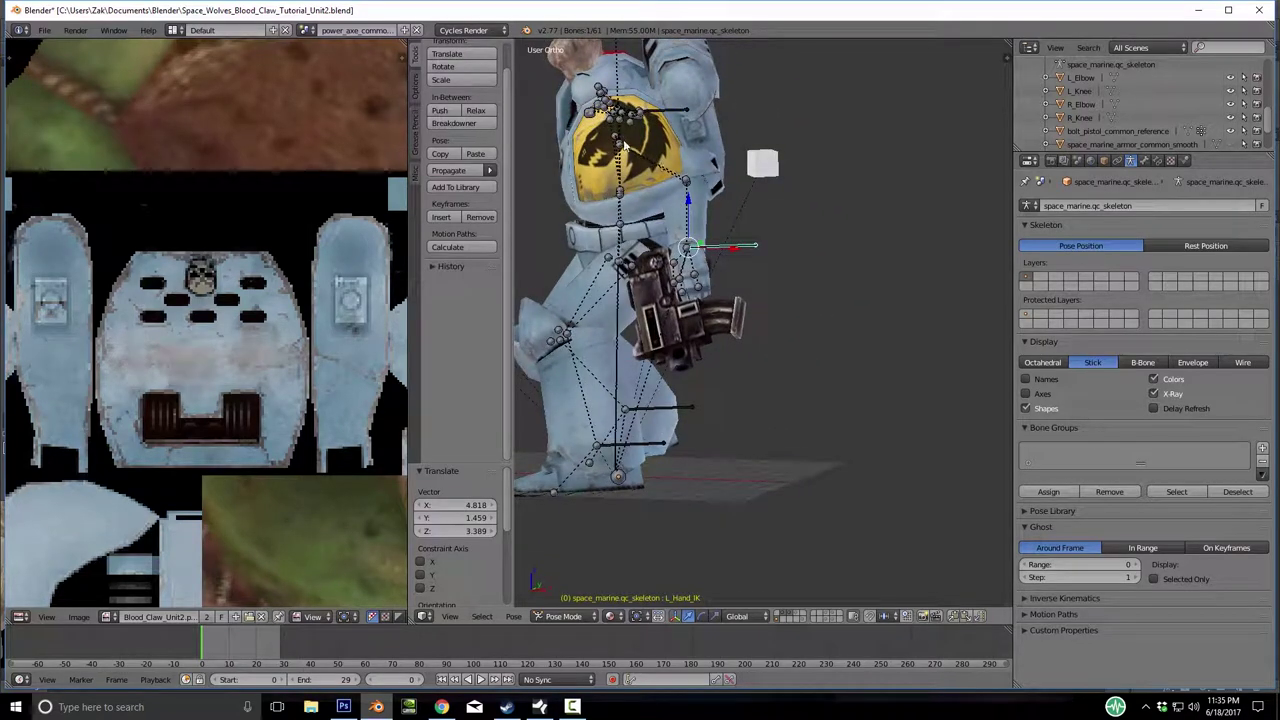
Rotate the left shoulder pad bone into a new angle.
right_click(622, 140)
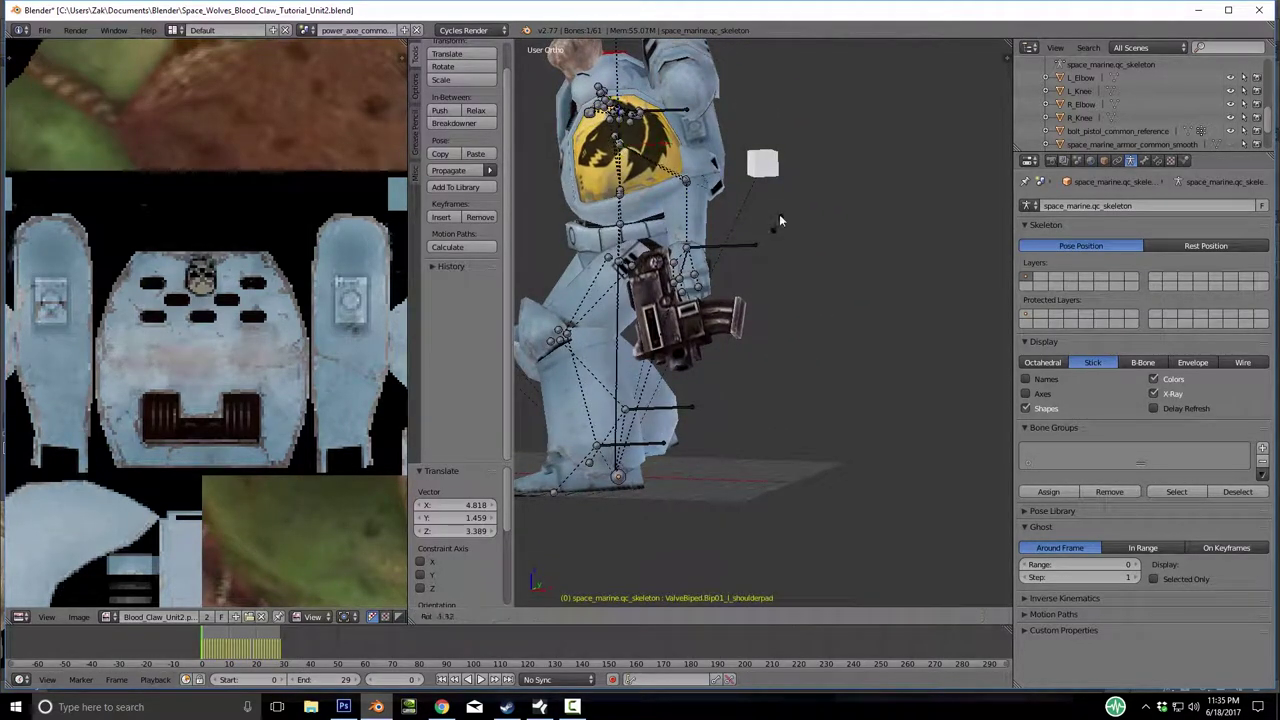
key("r")
left_click(777, 127)
middle_click_drag(777, 127, 652, 432)
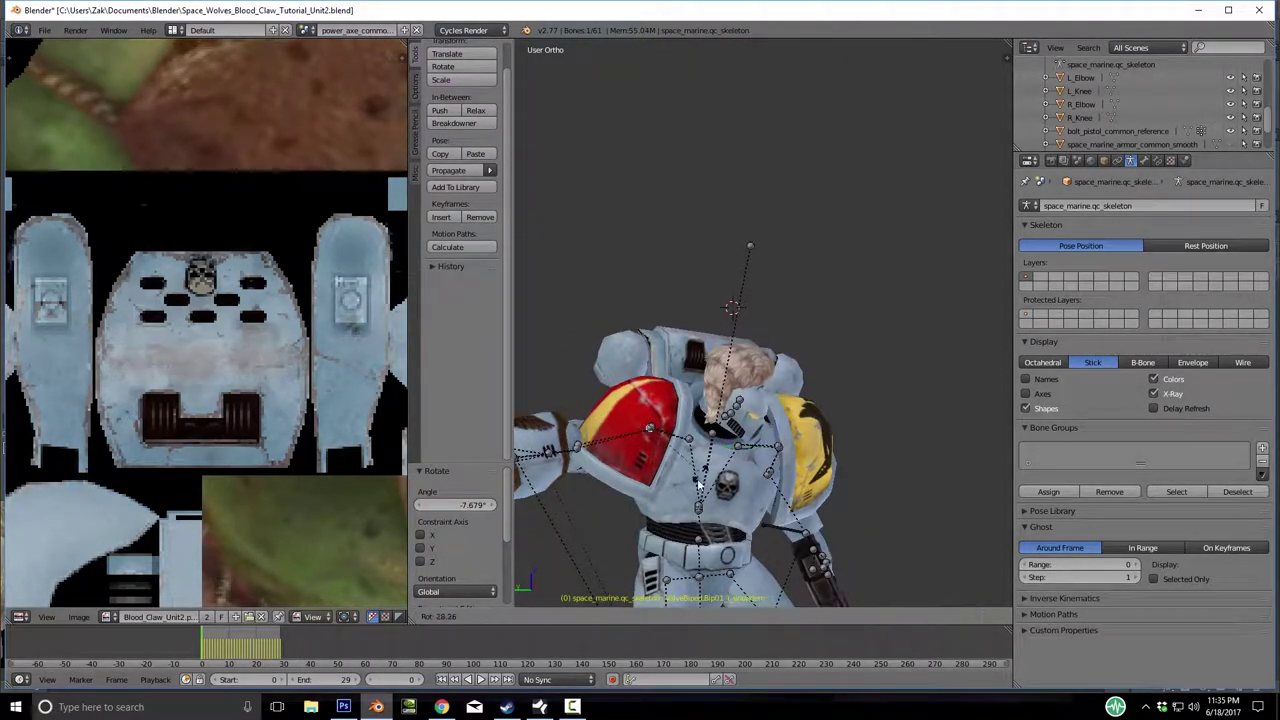
key("r")
left_click(745, 455)
middle_click_drag(745, 455, 786, 445)
key("r")
right_click(887, 401)
Keyframe LocRotScale on all bones, plus the L_Knee control cube.
key("a")
key("i")
left_click(786, 447)
middle_click_drag(786, 450, 745, 460)
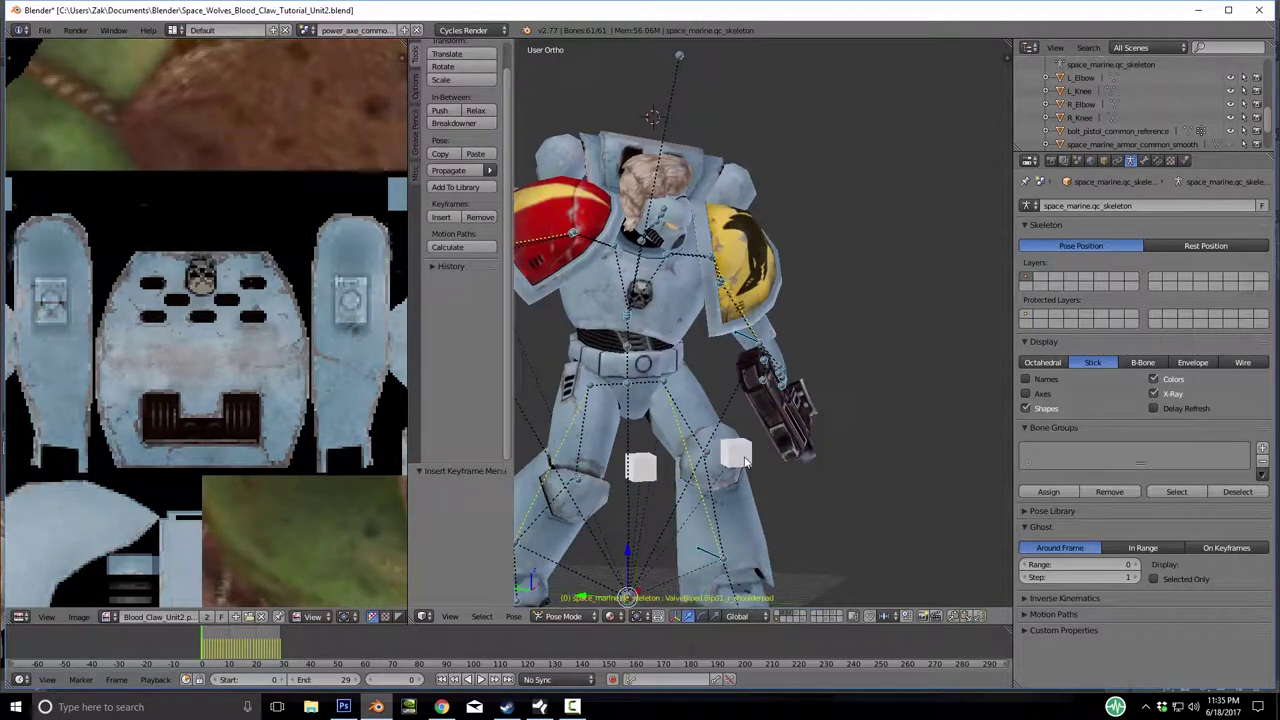
right_click(745, 460)
key("i")
left_click(757, 423)
Keyframe the R_Knee, L_Elbow and R_Elbow control cubes.
key("i")
left_click(643, 468)
middle_click_drag(643, 468, 655, 320)
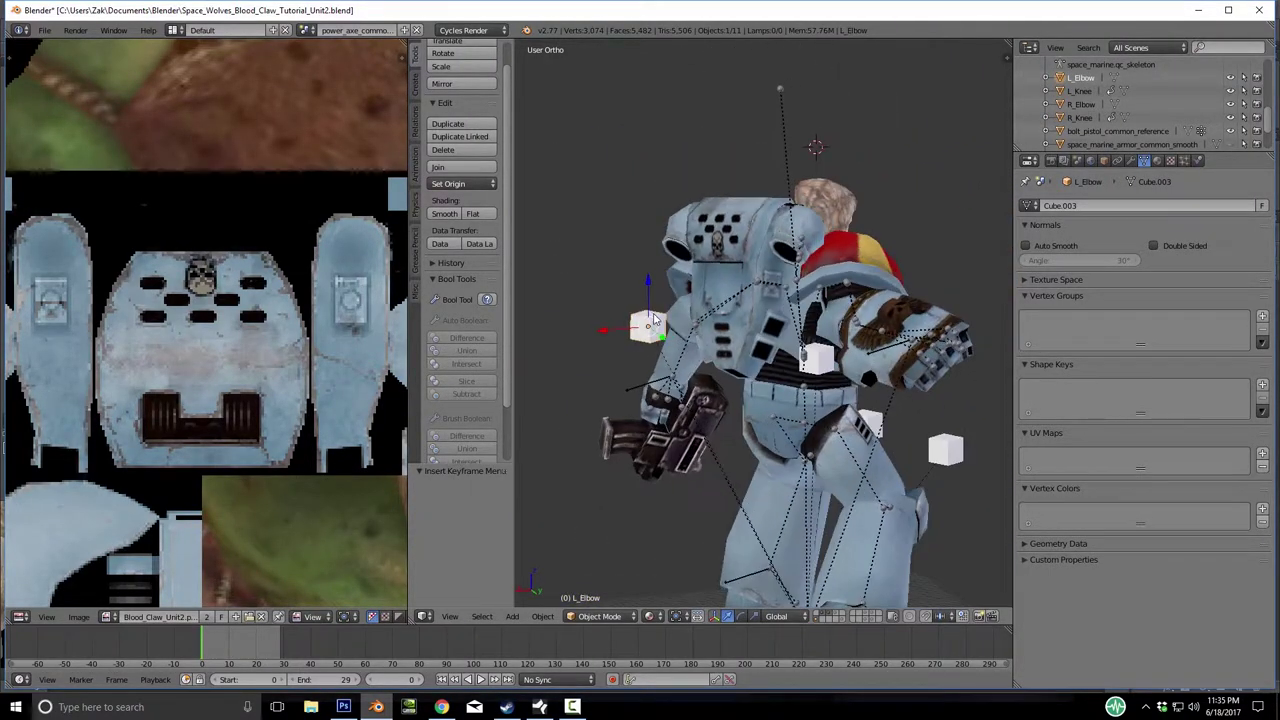
key("i")
left_click(801, 374)
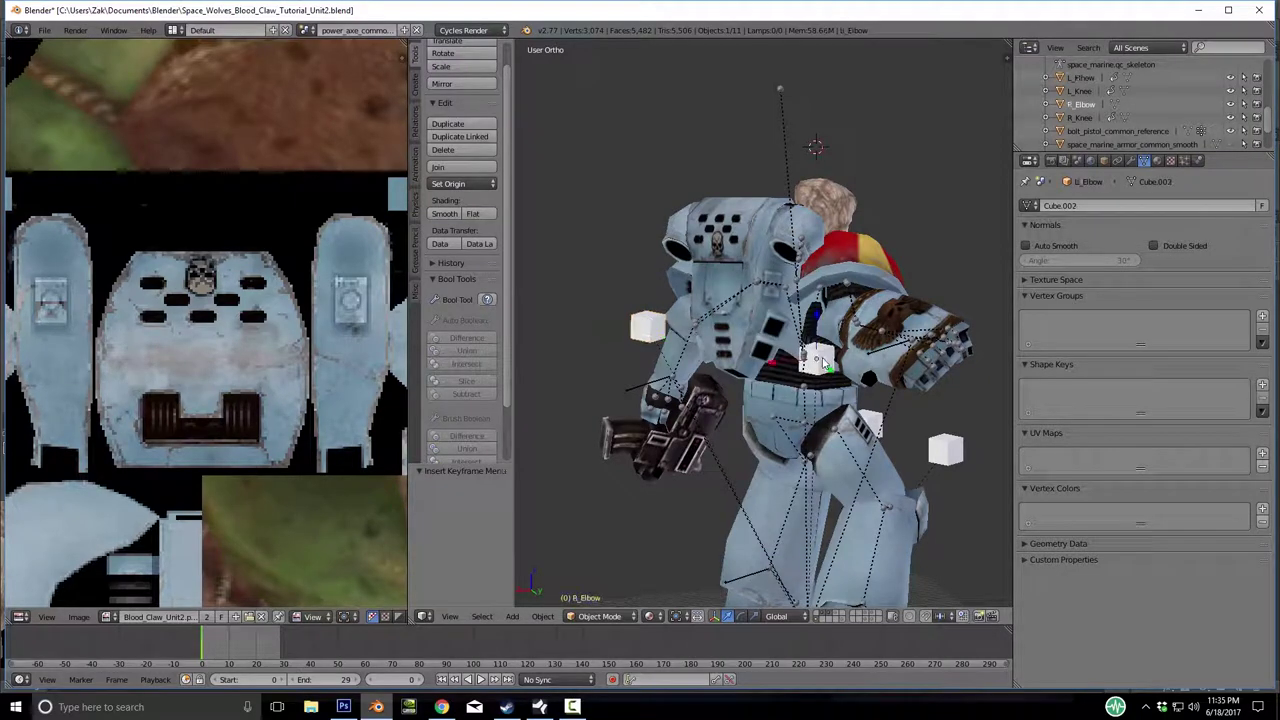
key("i")
left_click(820, 360)
Reselect the marine skeleton in Pose Mode and toggle the selection of all bones.
middle_click_drag(643, 371, 830, 320)
right_click(834, 316)
key("ctrl+Tab")
key("a")
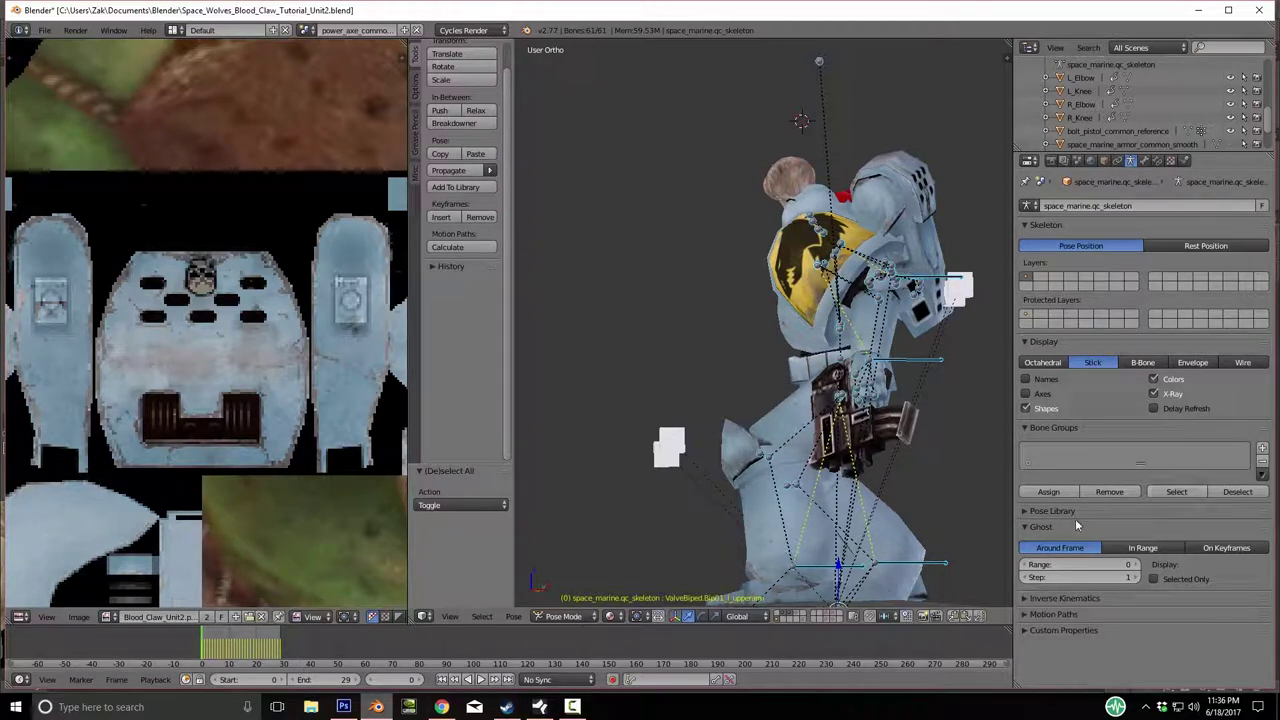
Create a new pose library and store the current pose in it.
left_click(1076, 515)
left_click(1198, 531)
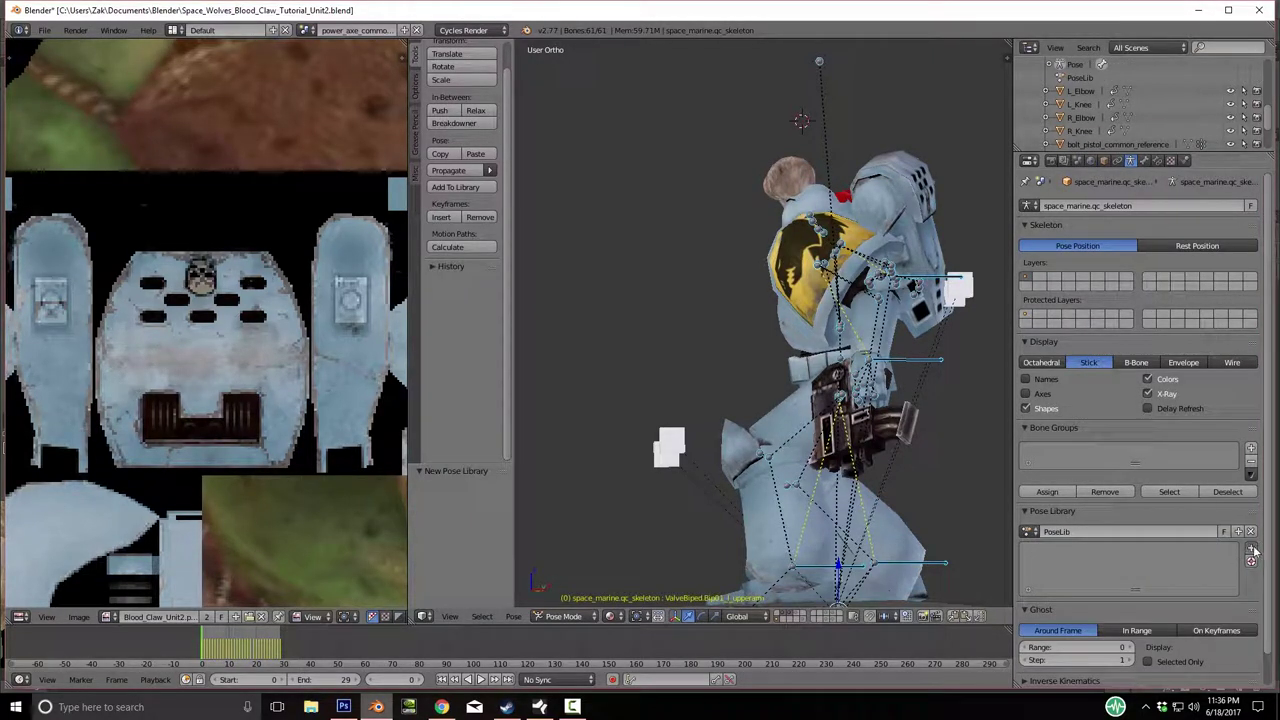
left_click(1210, 548)
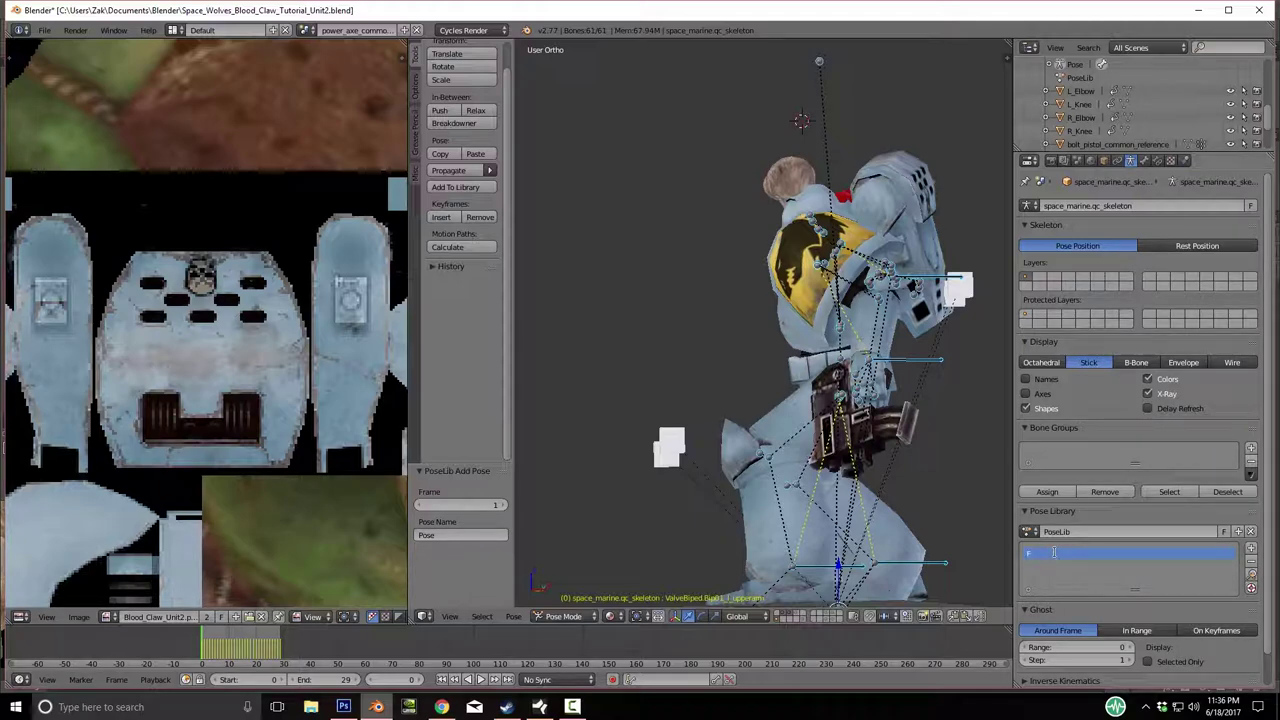
Curl the left-hand finger bones on local Y, finger21 to 42.156°.
middle_click_drag(740, 356, 874, 393)
right_click(873, 392)
key("KP_Decimal")
middle_click_drag(895, 412, 855, 425)
key("r")
key("y")
key("y")
left_click(843, 398)
right_click(843, 401)
key("r")
key("y")
key("y")
left_click(708, 370)
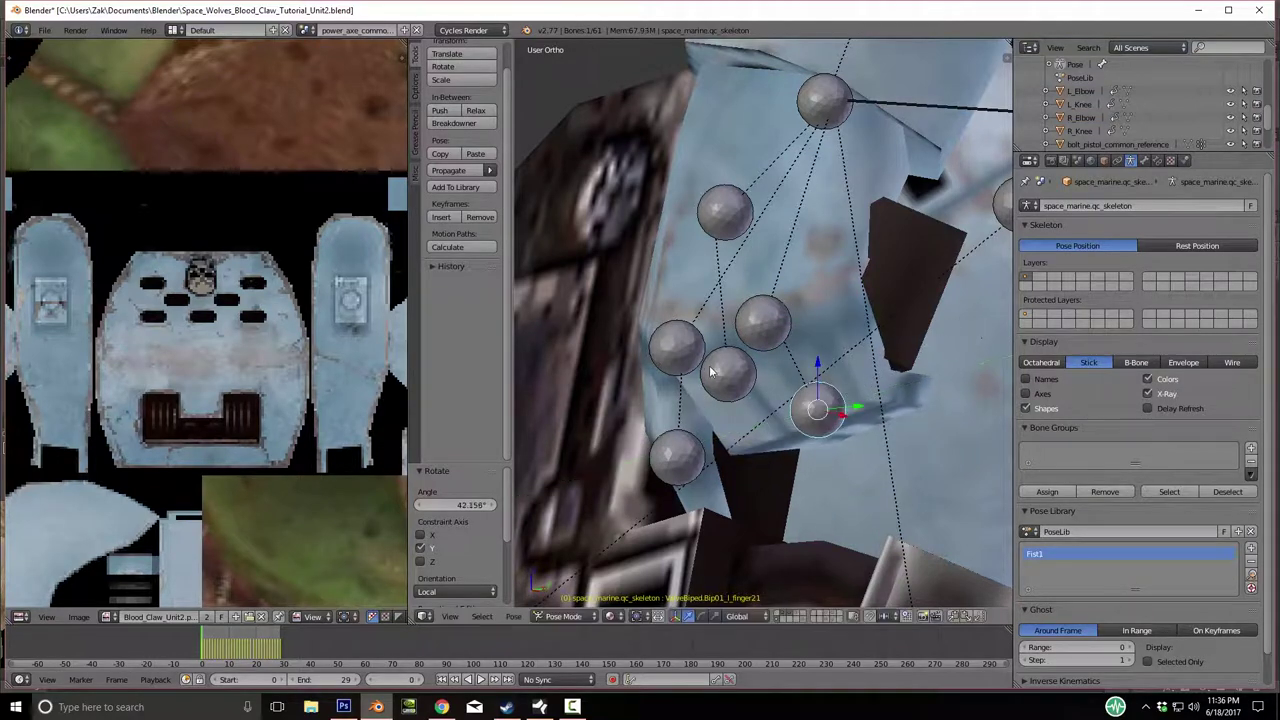
Keyframe the fingers and replace the existing Fist1 pose with the curled hand.
scroll(842, 425, "down", 5)
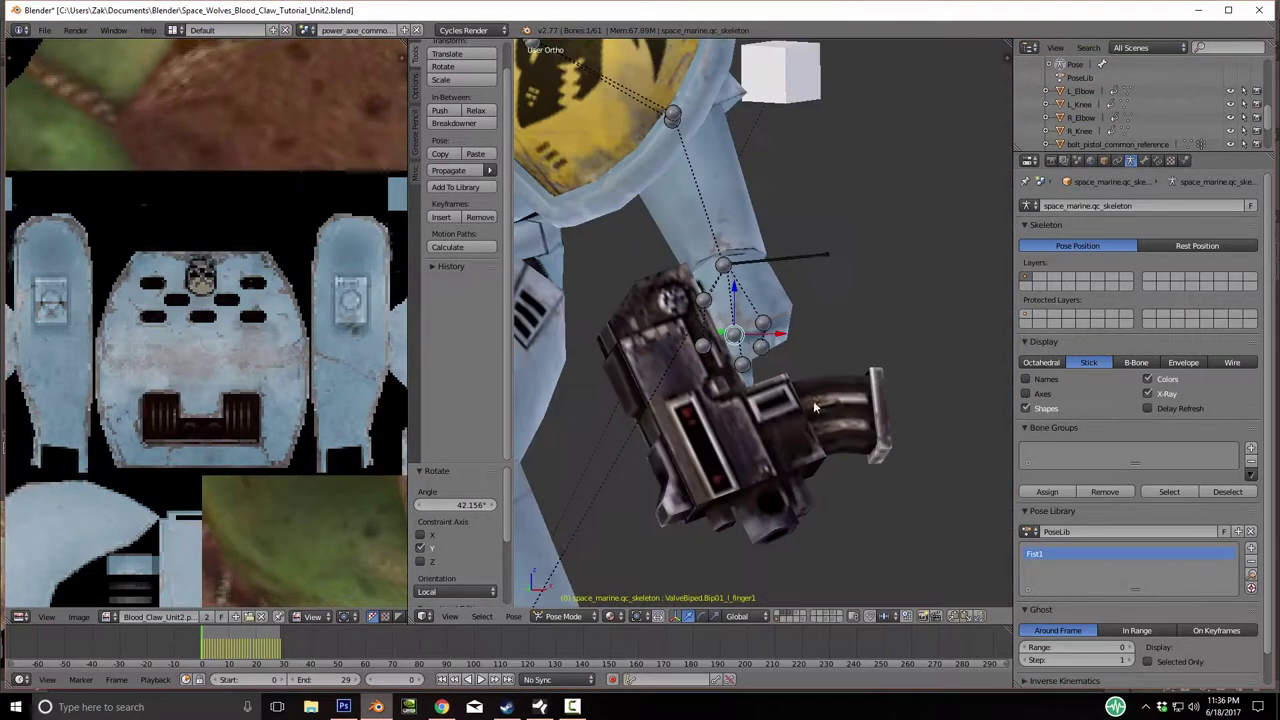
middle_click_drag(772, 352, 760, 359)
key("i")
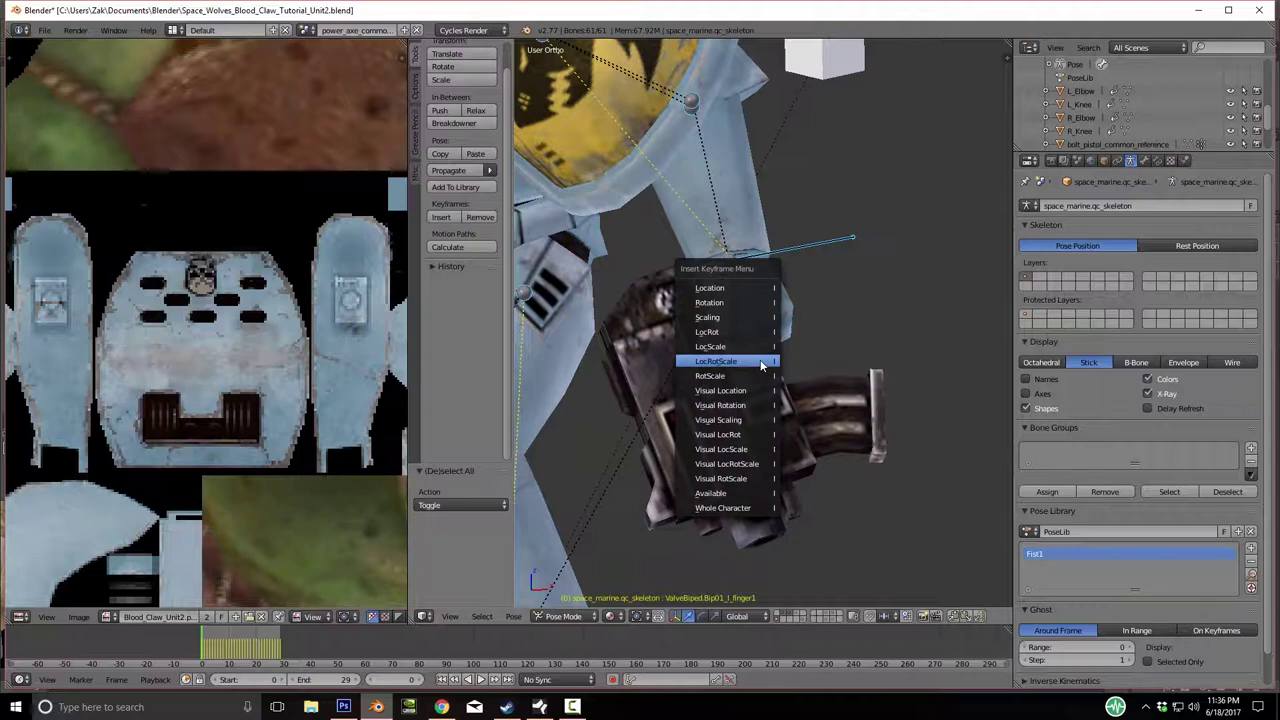
left_click(760, 362)
right_click(1074, 556)
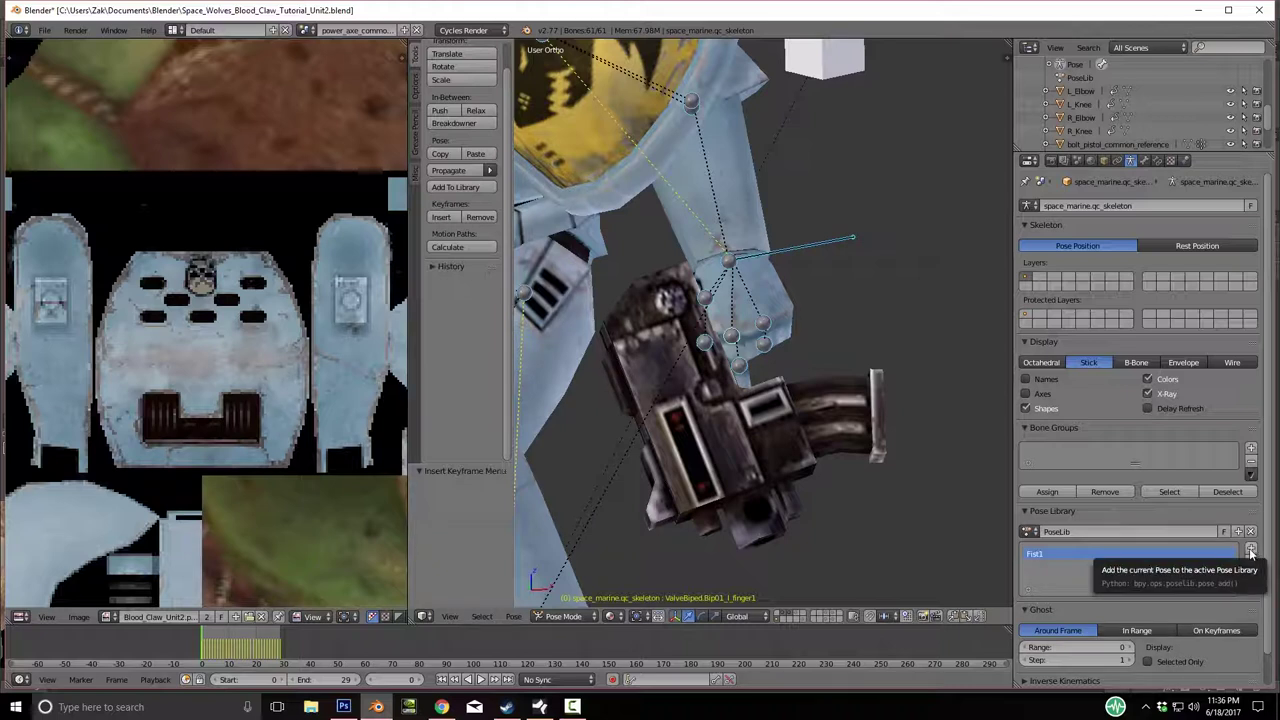
right_click(1061, 556)
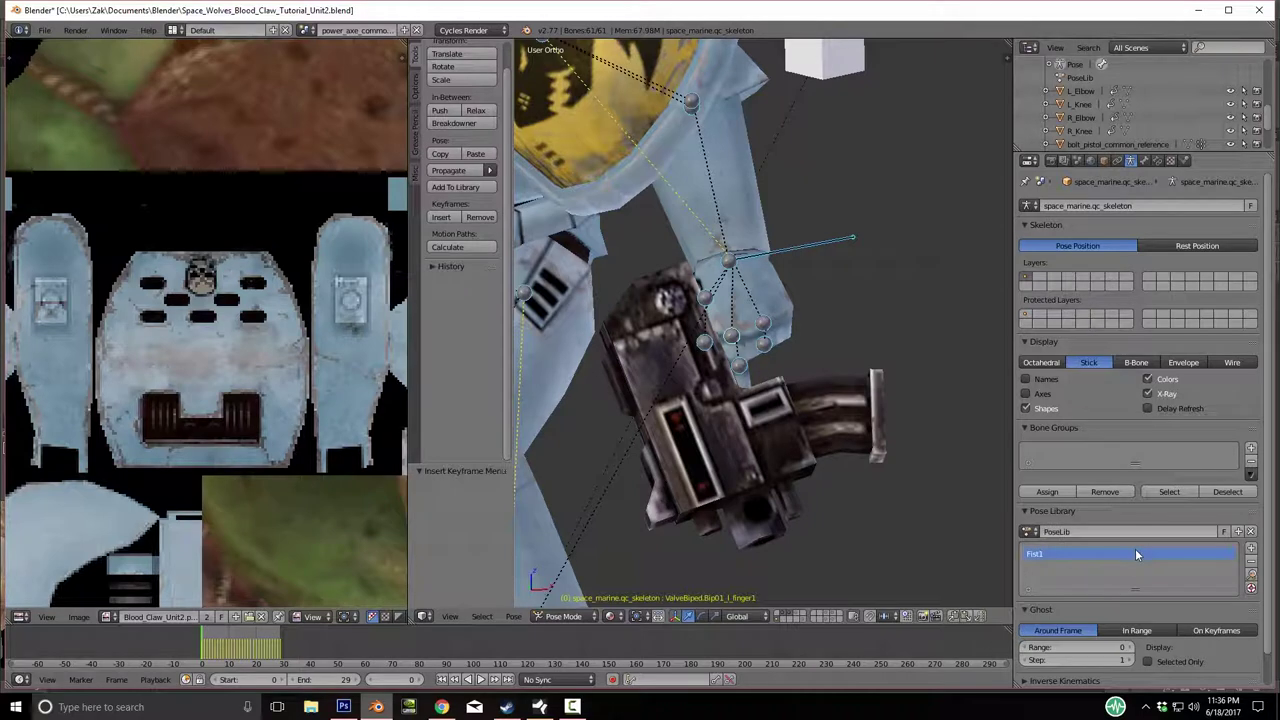
left_click(1251, 549)
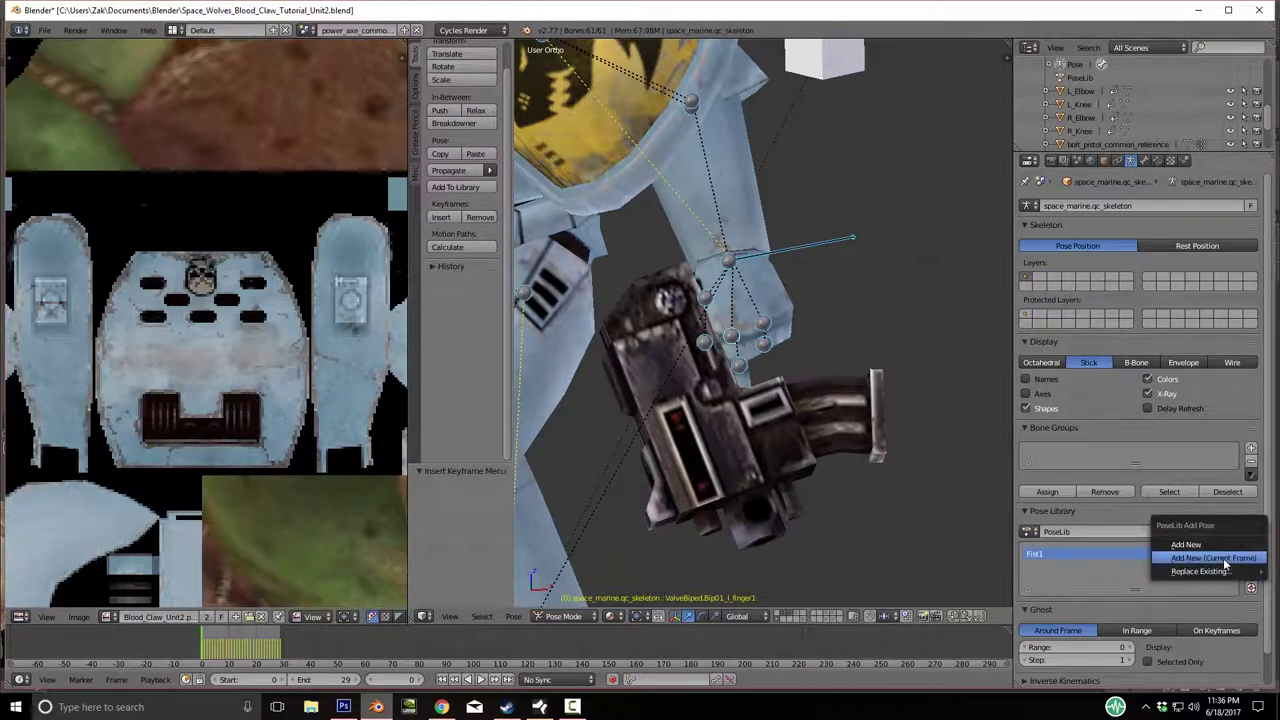
mouse_move(1207, 571)
left_click(1057, 572)
Keyframe location, rotation and scale again and save over the existing file.
scroll(755, 365, "down", 6)
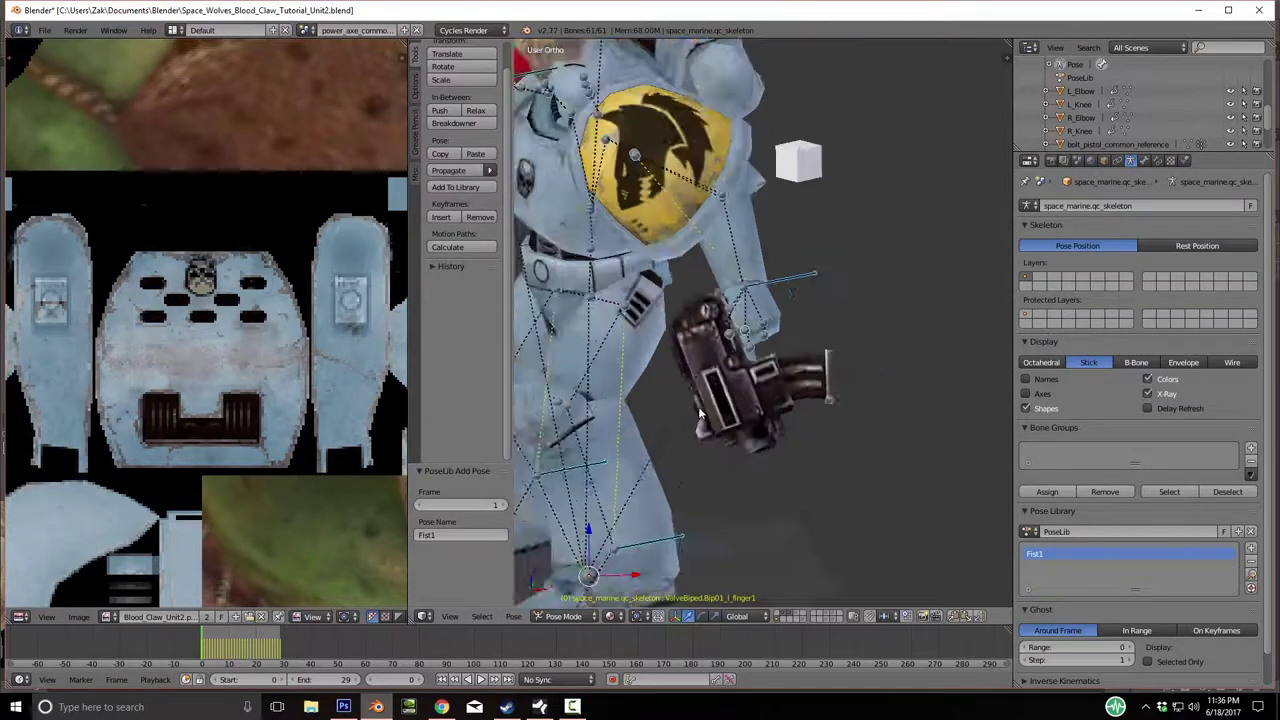
key("i")
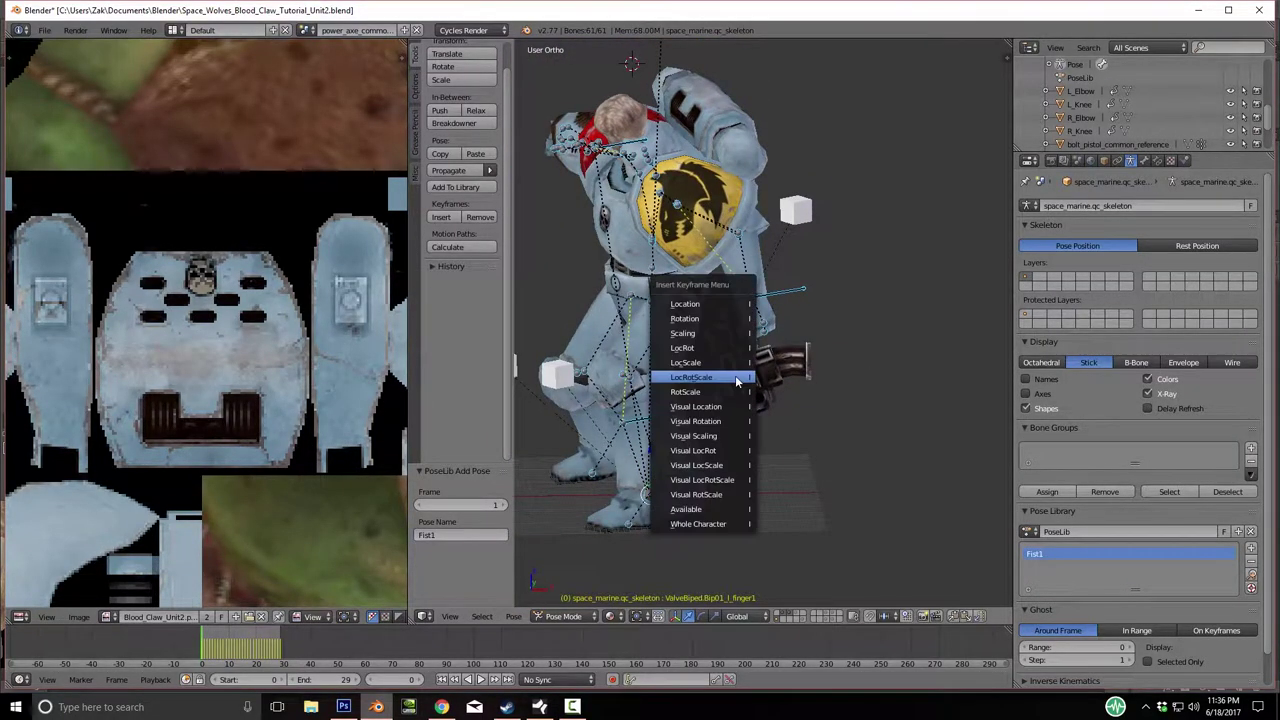
left_click(735, 375)
key("ctrl+s")
left_click(751, 382)
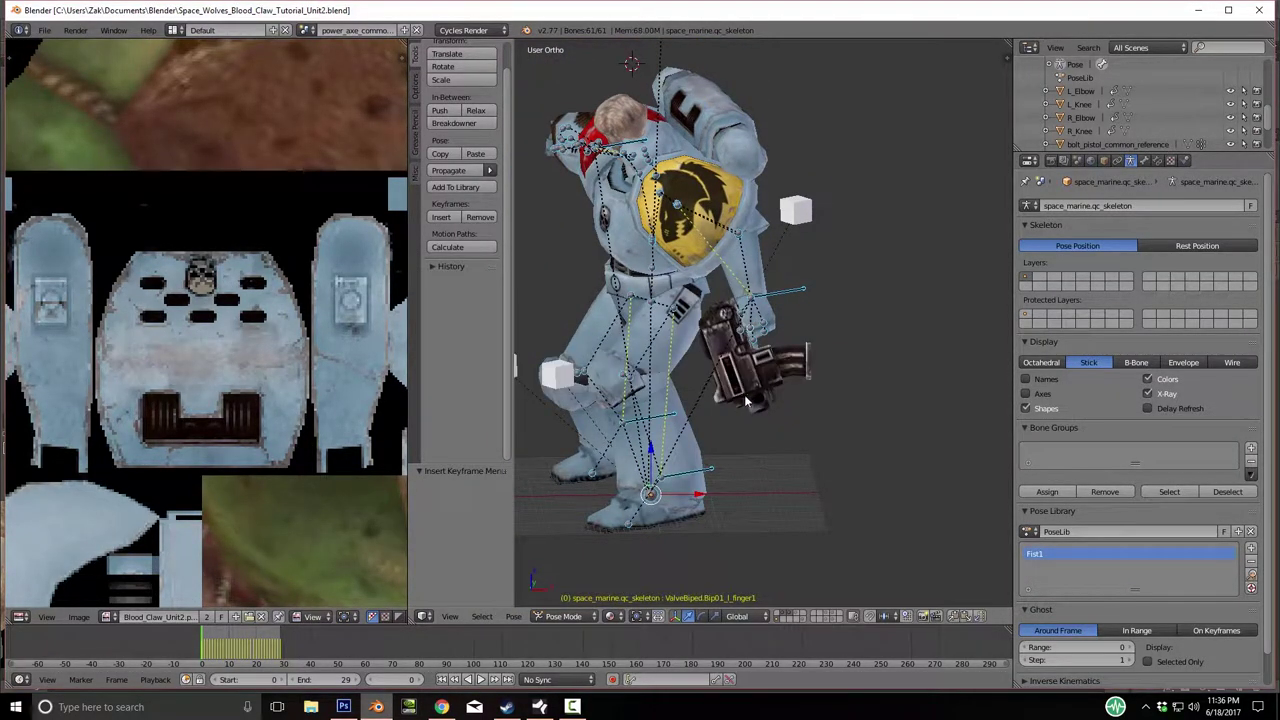
scroll(751, 382, "down", 3)
middle_click_drag(740, 380, 800, 380)
left_click(41, 32)
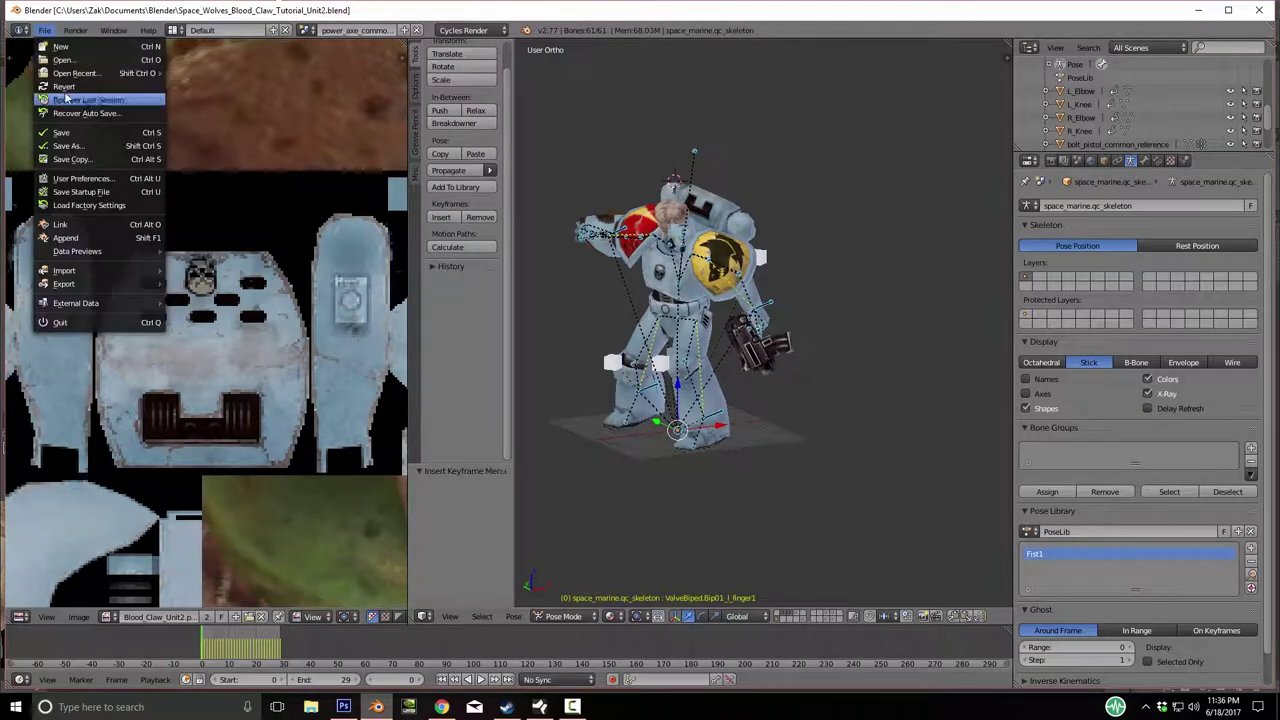
Open the PackLeader unit file from the recent files list.
mouse_move(76, 74)
left_click(310, 101)
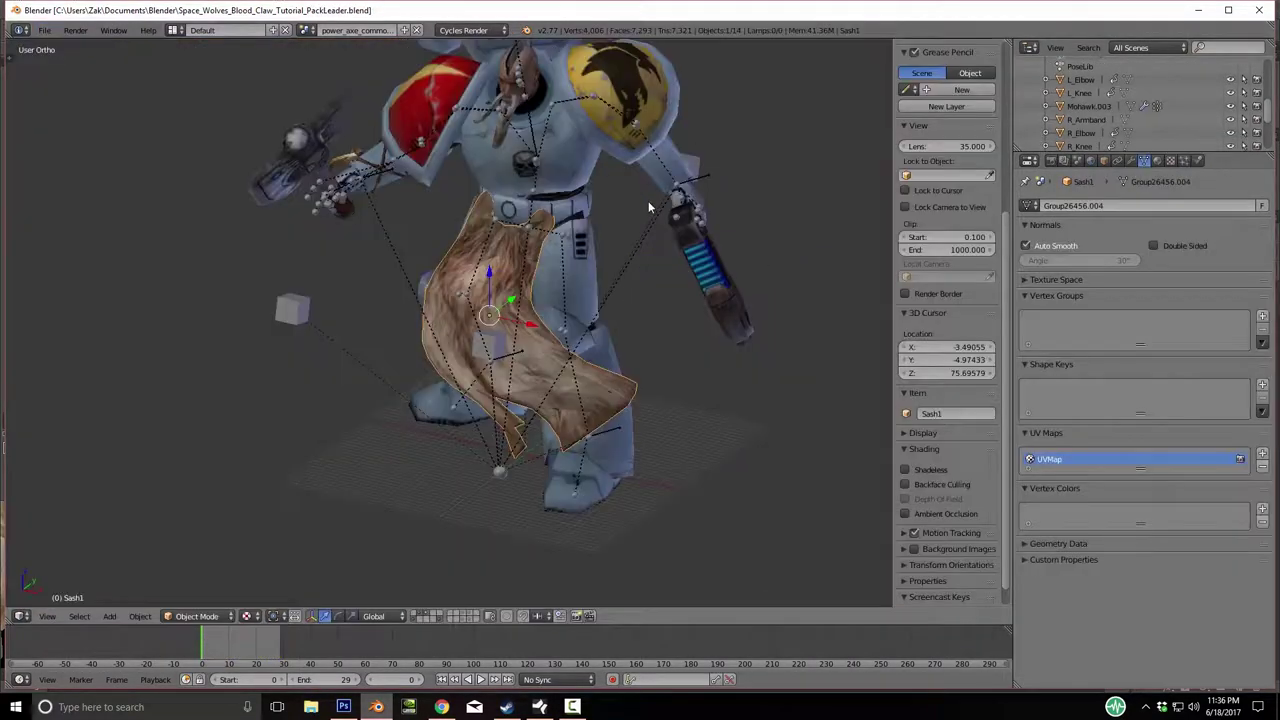
scroll(608, 173, "down", 3)
middle_click_drag(608, 173, 424, 130)
Open Space_Wolves_Blood_Claw_Tutorial_Unit1.blend from the recent files list.
left_click(48, 31)
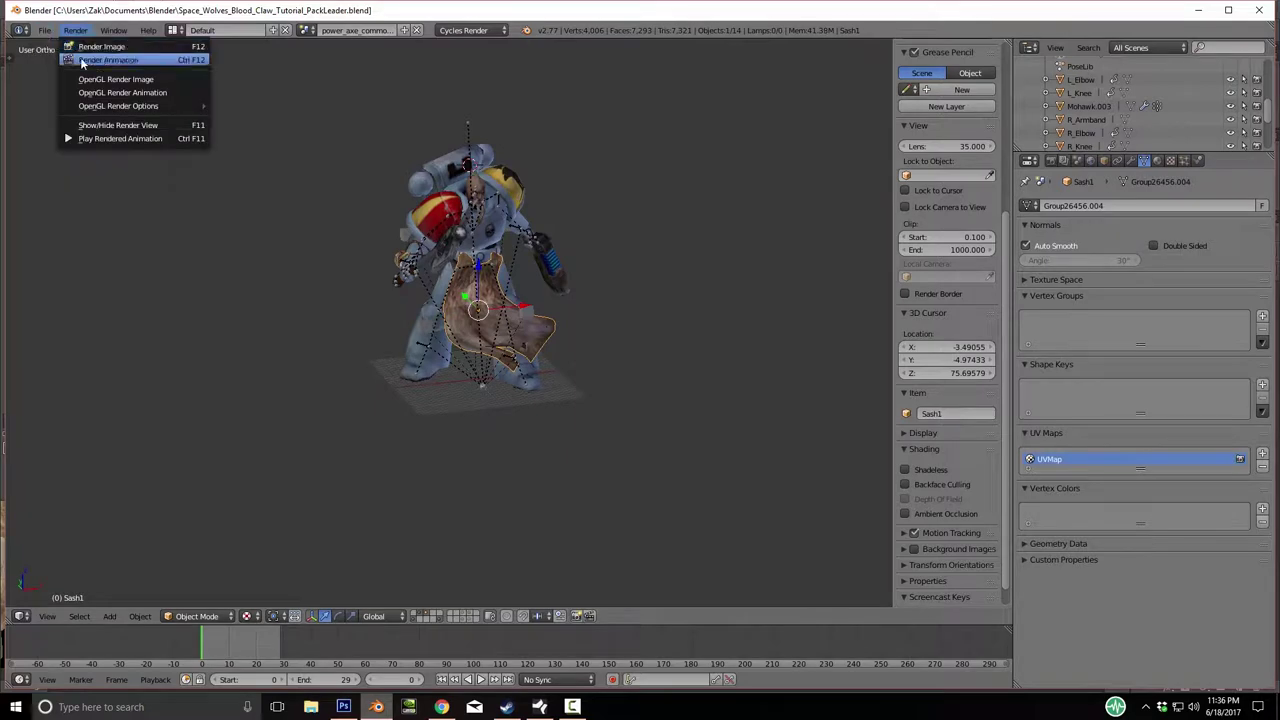
mouse_move(80, 73)
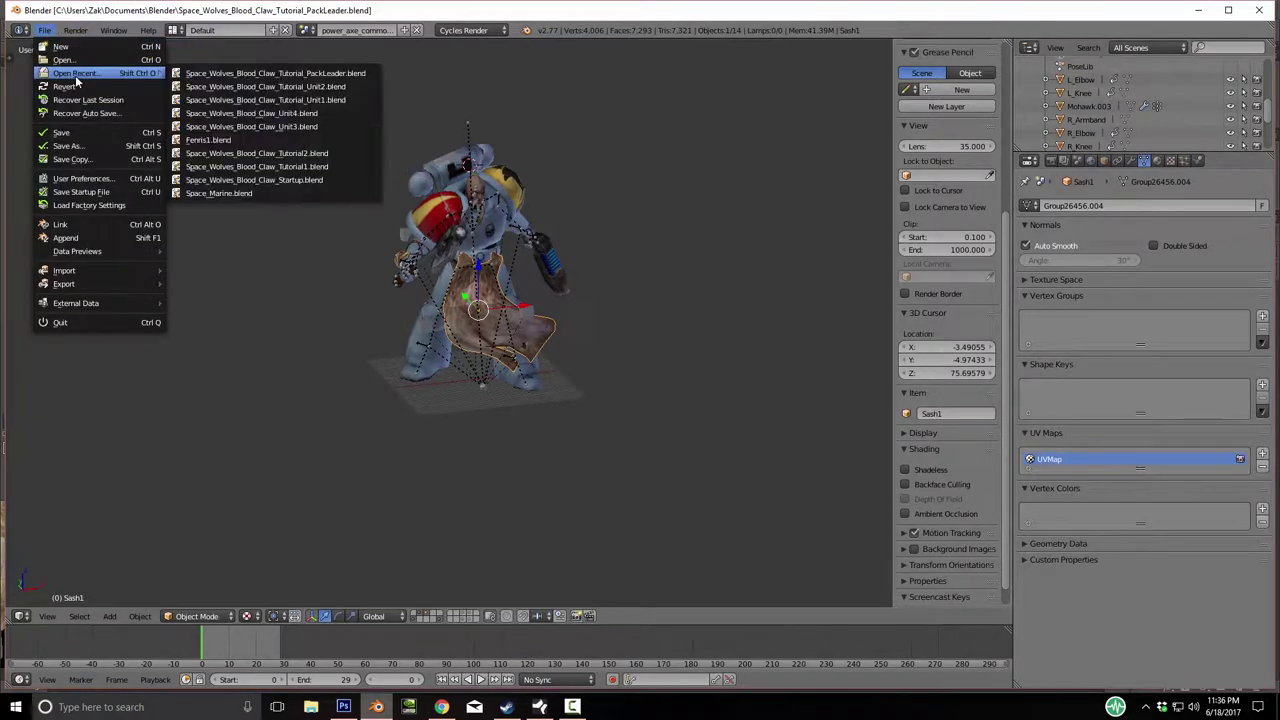
left_click(335, 100)
middle_click_drag(733, 320, 681, 299)
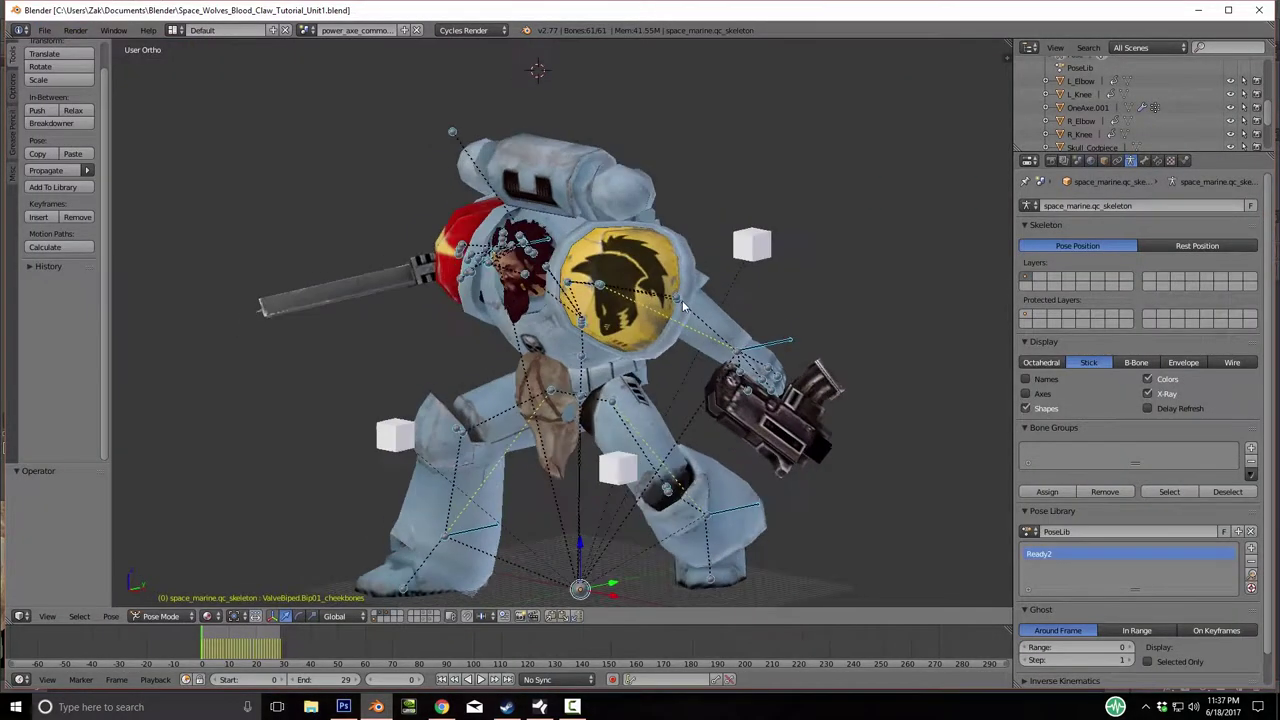
left_click(43, 32)
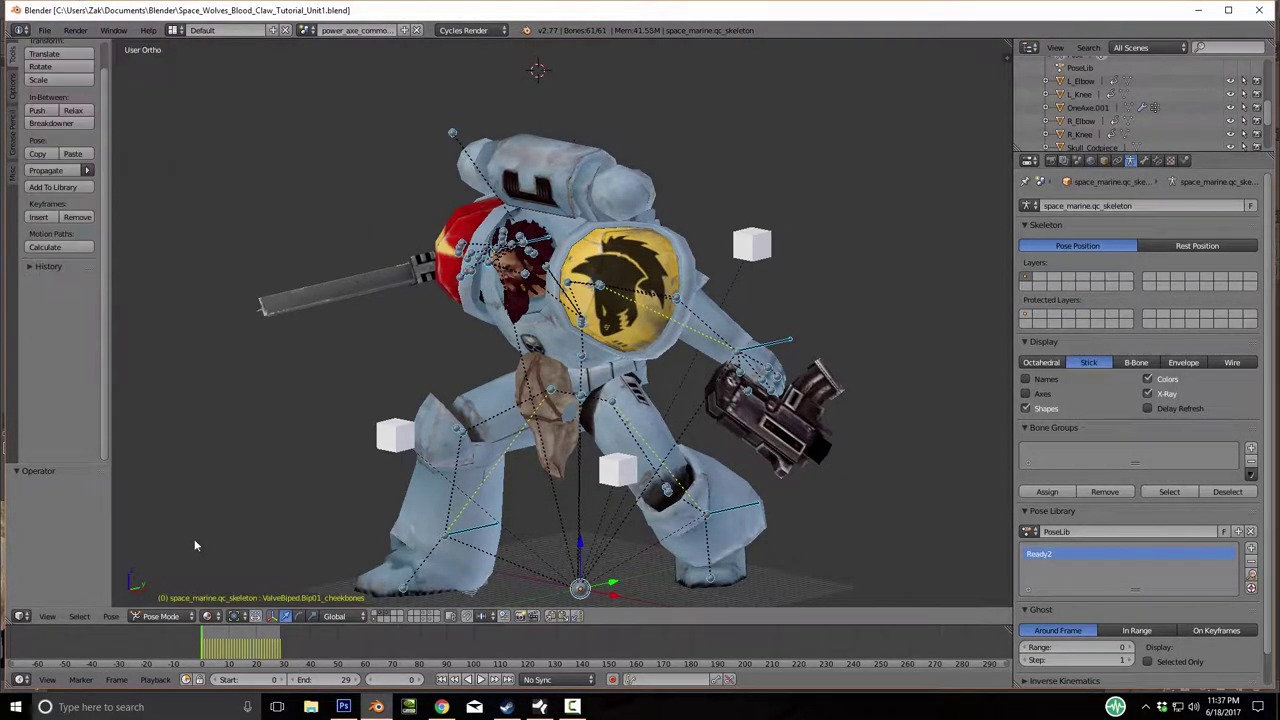
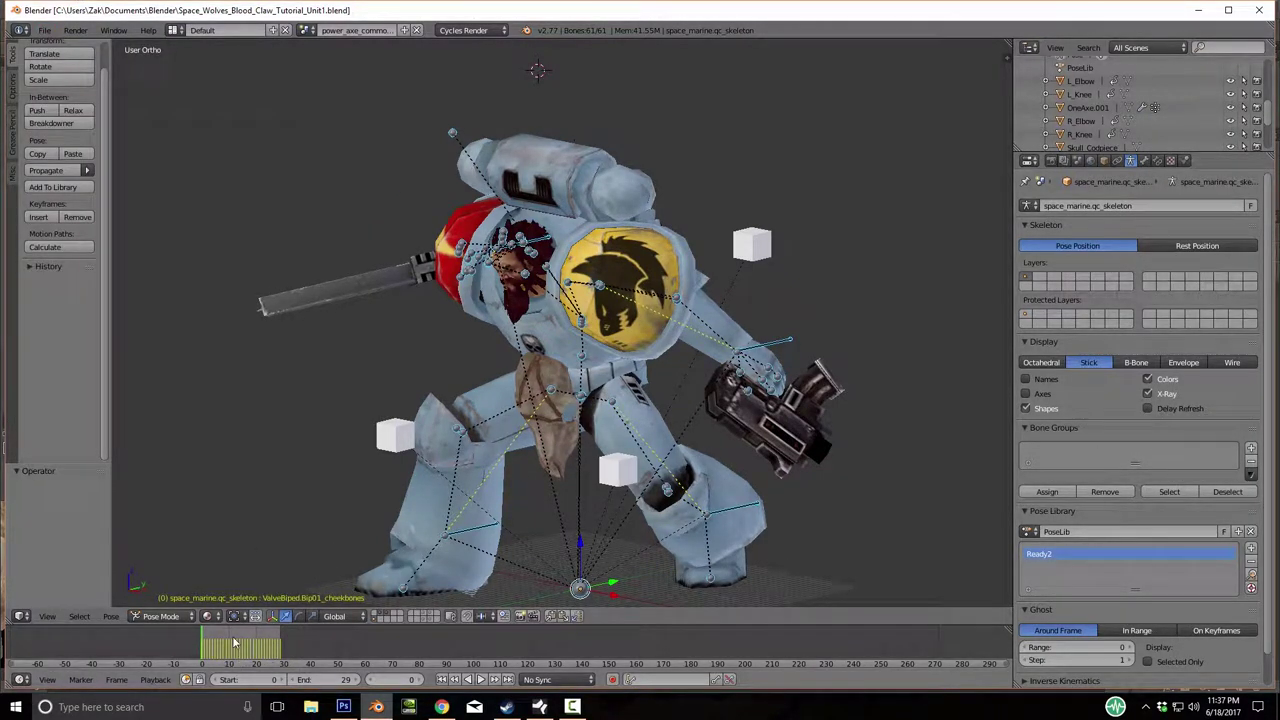
Open the recent project Unit2.blend and orbit around the marine.
left_click(45, 31)
mouse_move(101, 77)
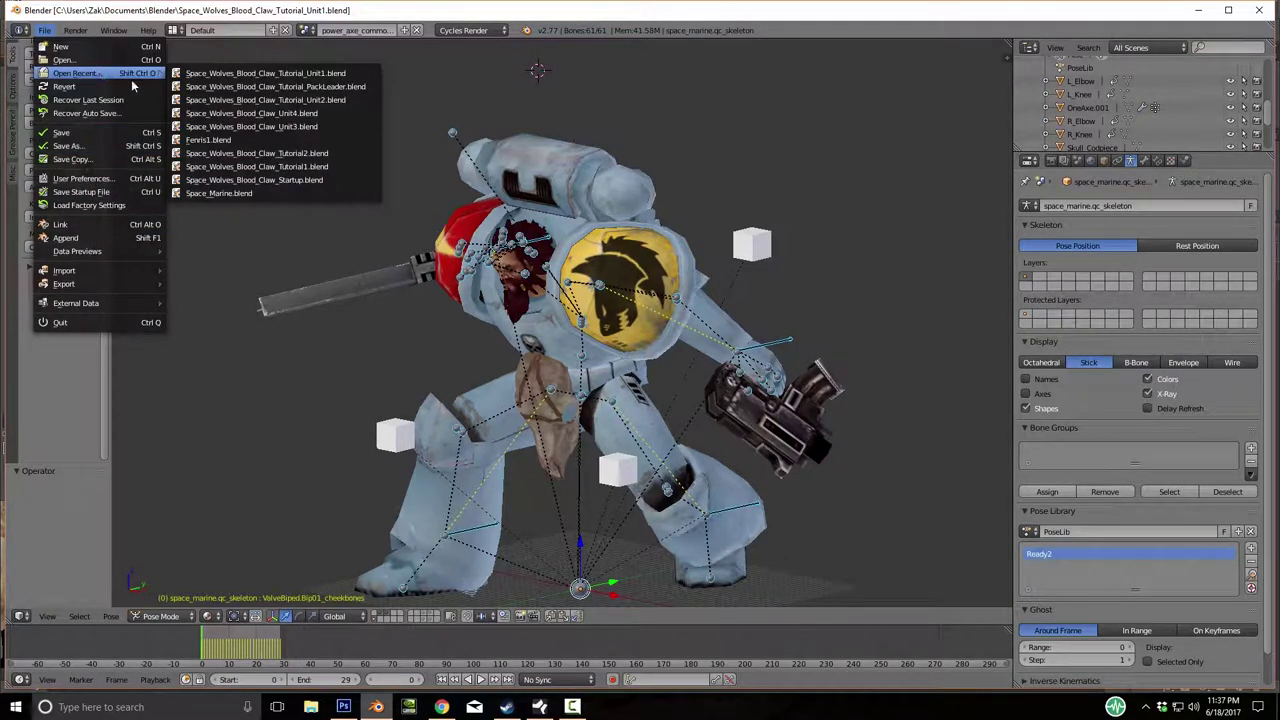
left_click(297, 100)
scroll(633, 242, "down", 3)
middle_click_drag(633, 242, 689, 240)
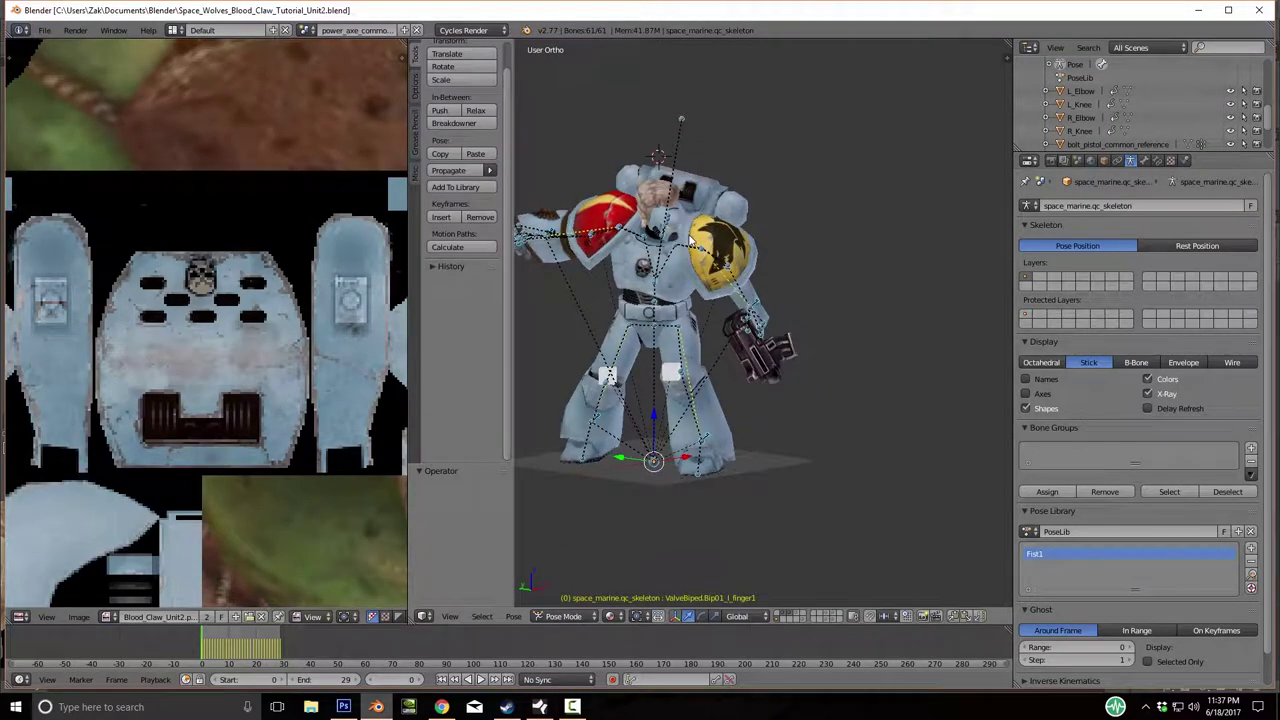
Open Space_Wolves_Blood_Claw_Unit3.blend from the recent files and orbit to a side view.
left_click(44, 30)
mouse_move(80, 73)
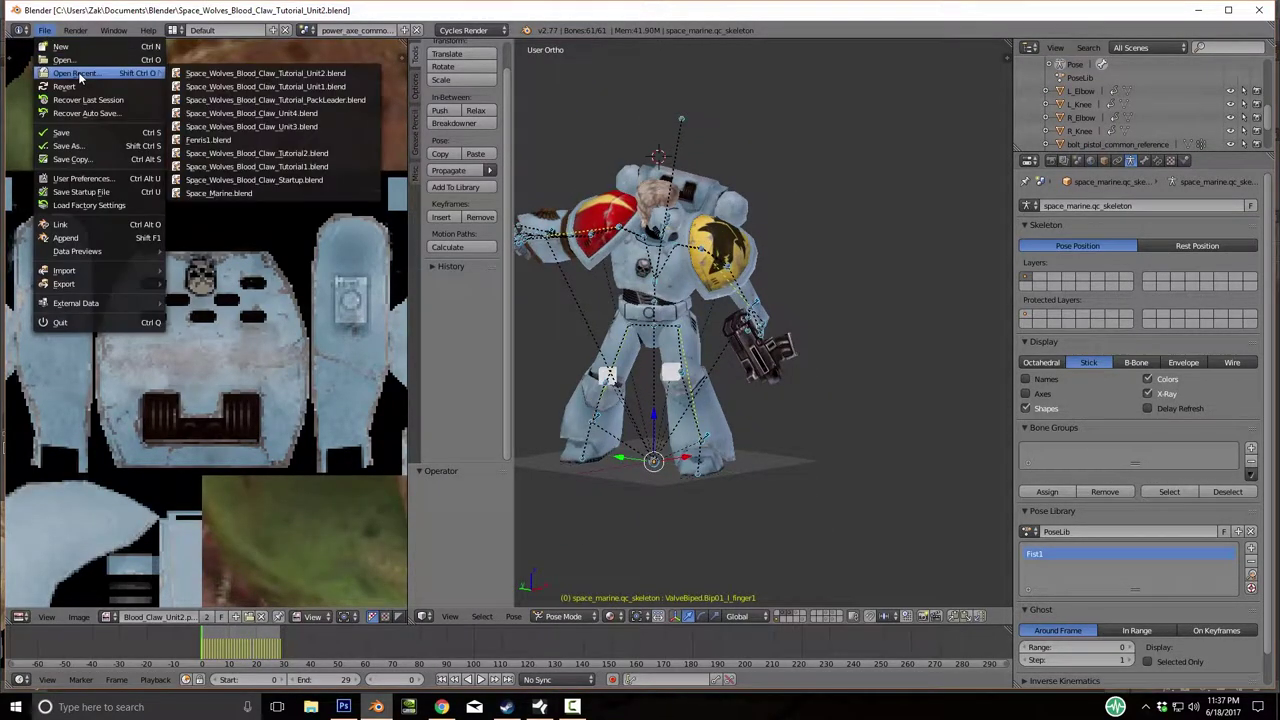
left_click(313, 126)
middle_click_drag(669, 296, 688, 330)
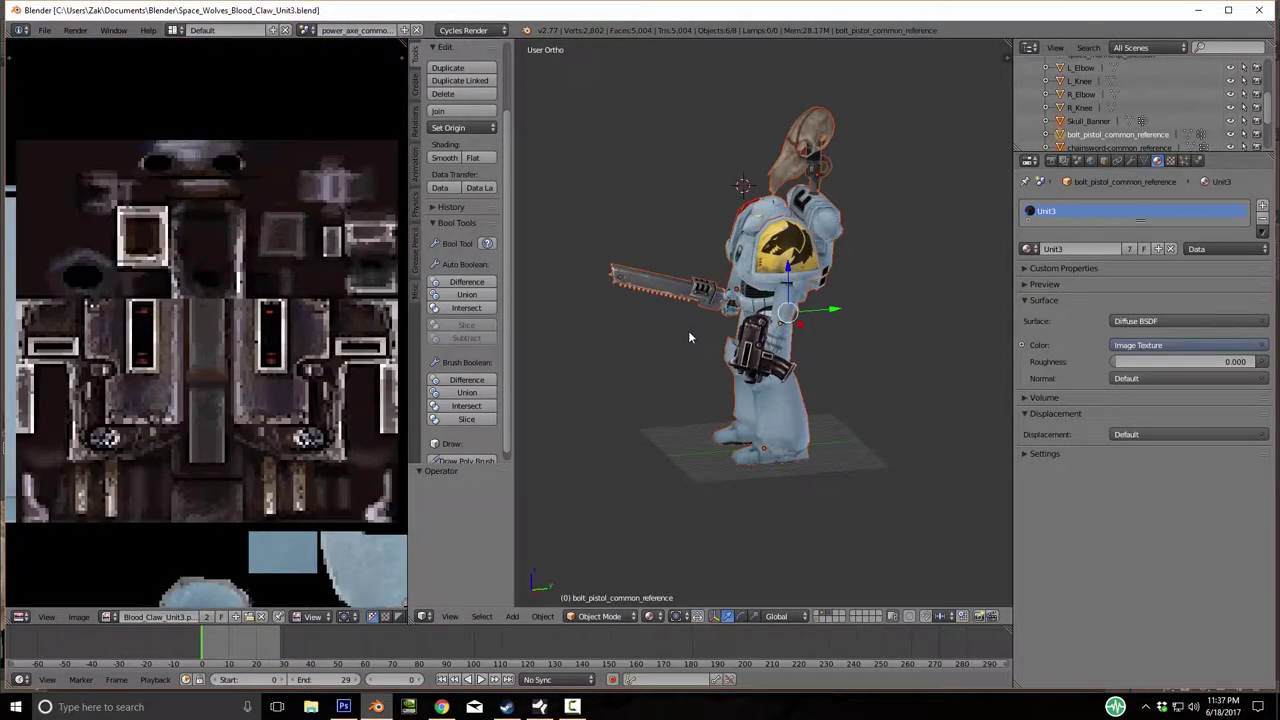
Show the armature and turn the whole marine 63° about Z using the root bone.
scroll(688, 330, "up", 6)
middle_click_drag(795, 325, 641, 653)
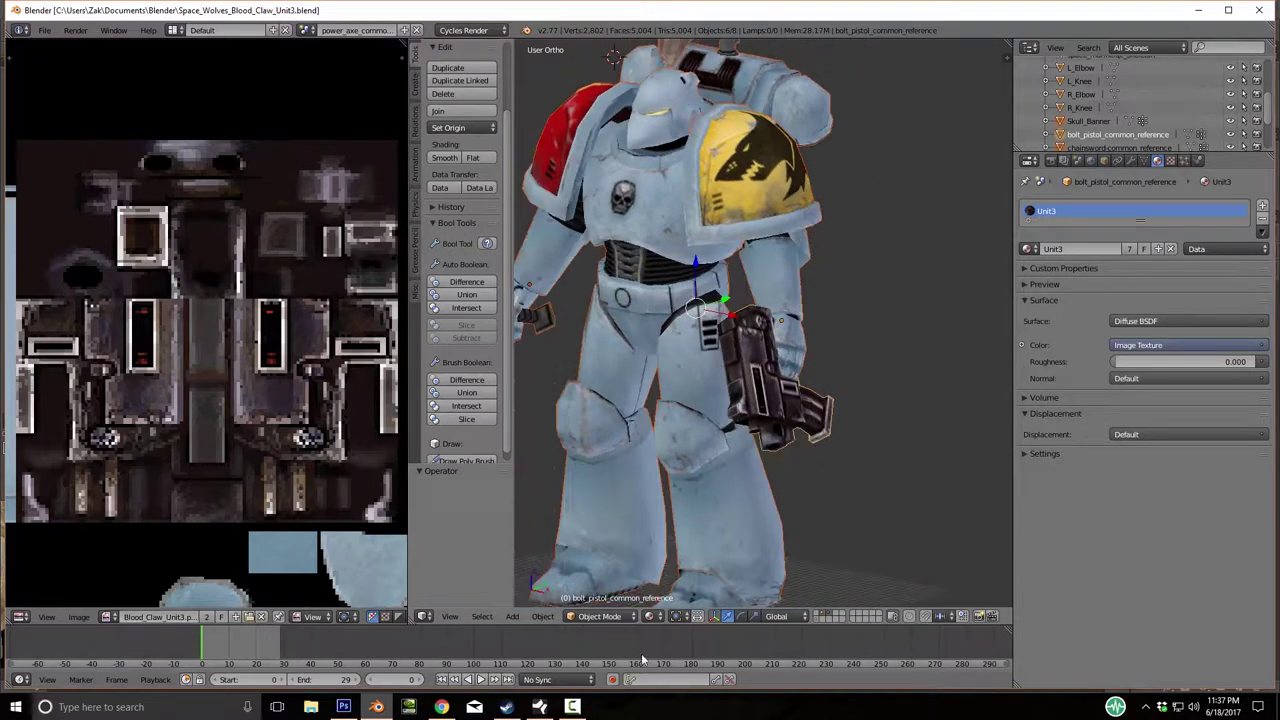
left_click(820, 618, "shift")
right_click(678, 553)
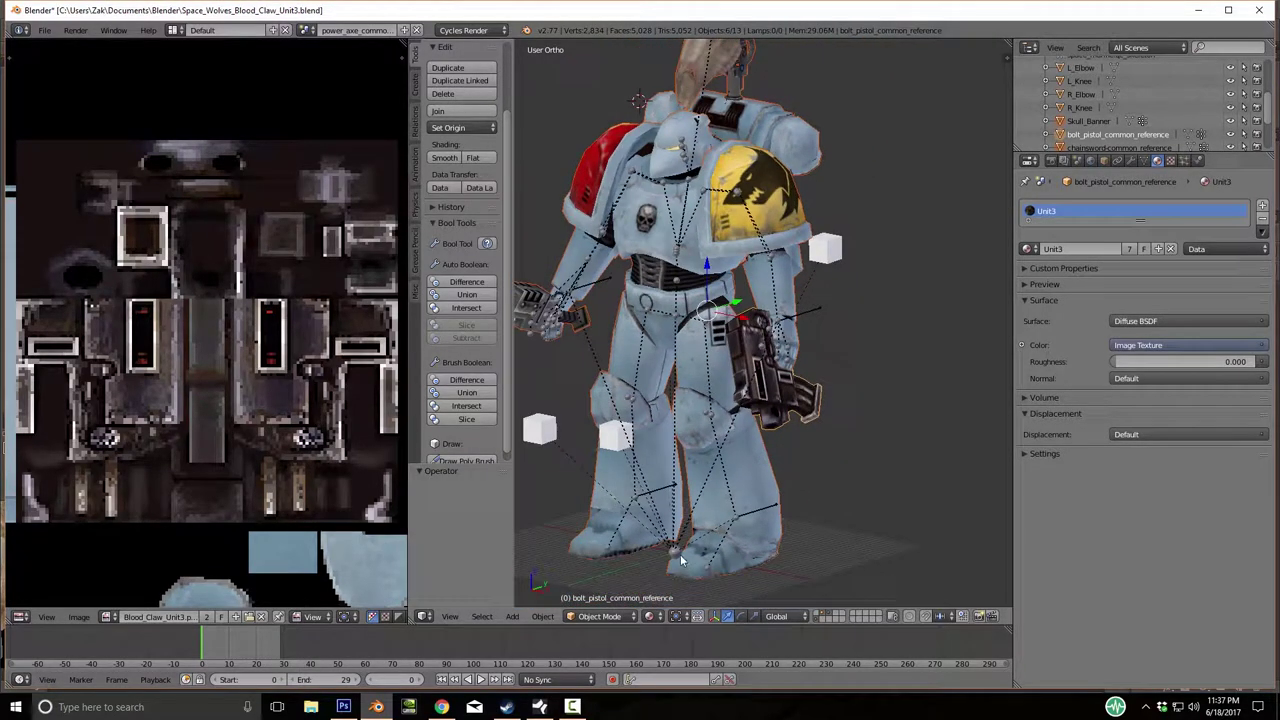
key("g")
key("r")
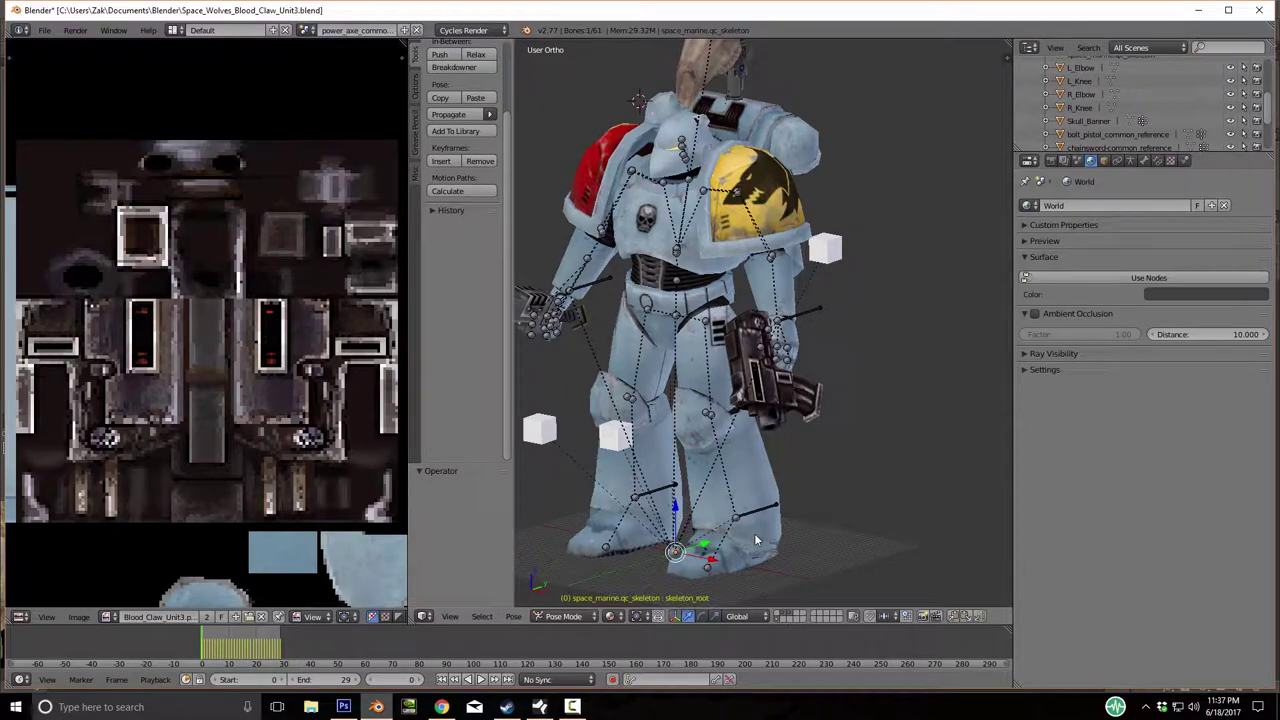
key("z")
key("z")
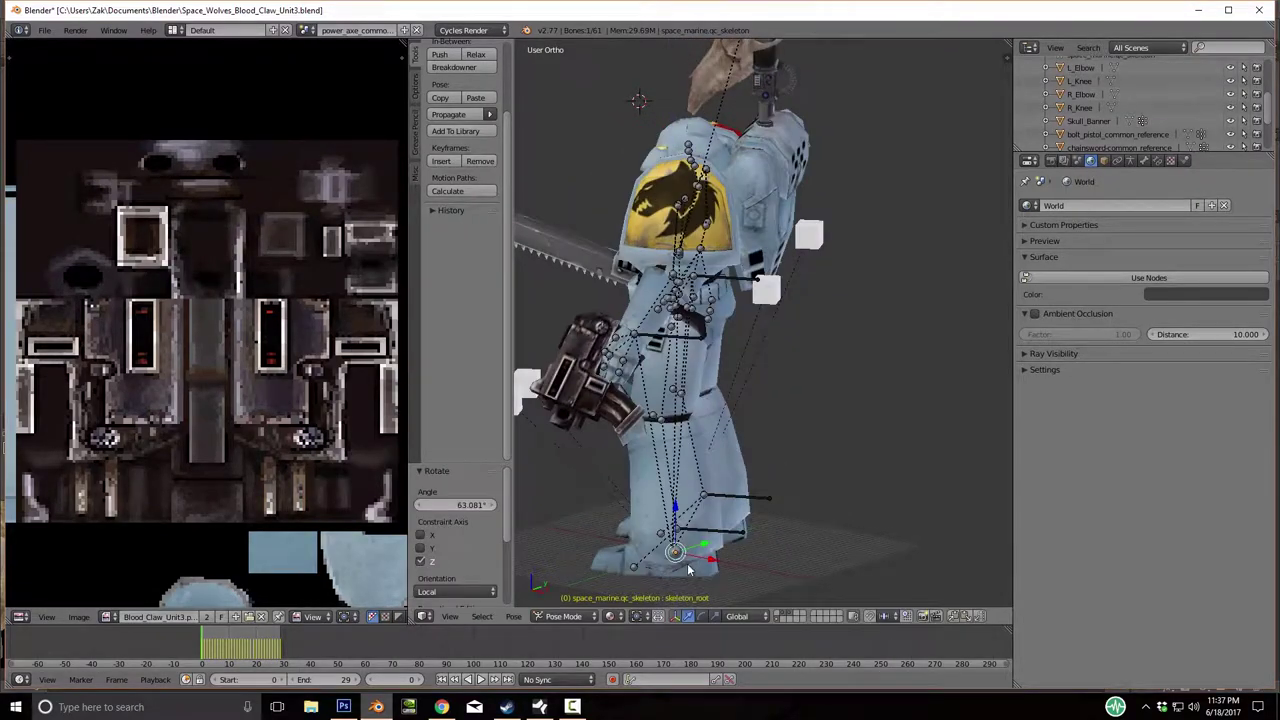
left_click(563, 110)
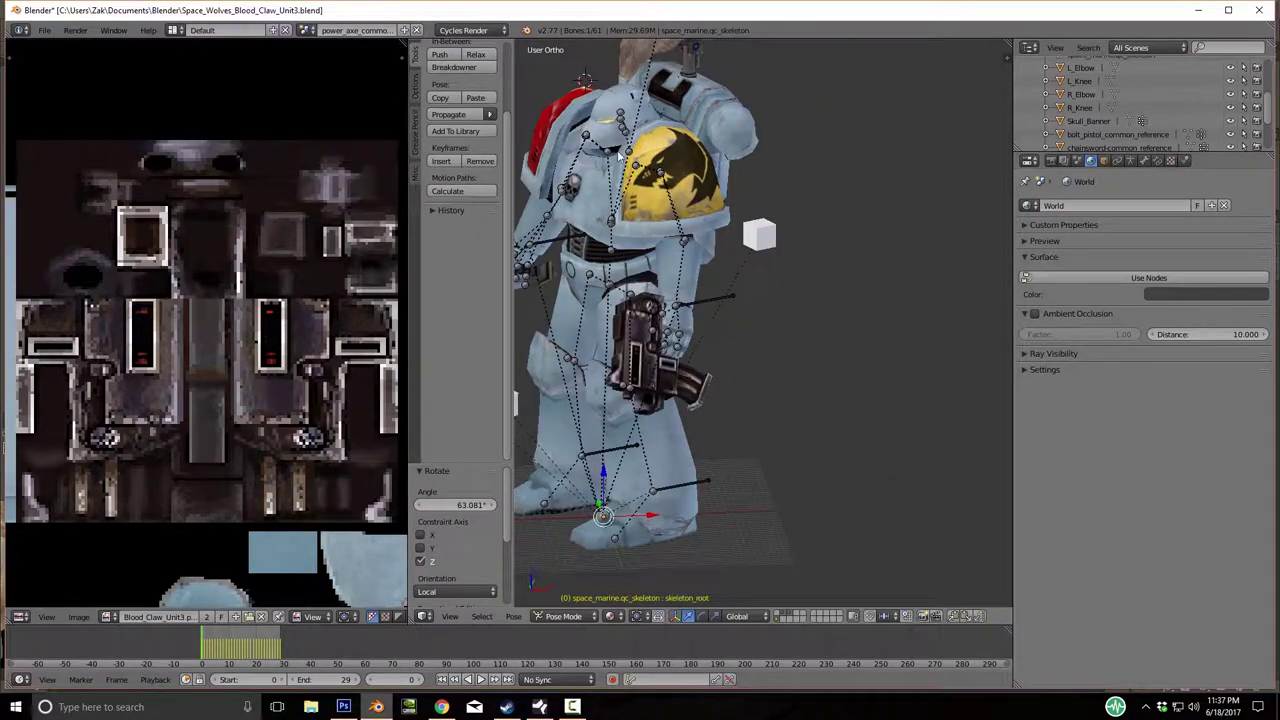
Tilt the neck along local X and 8.283° on Y, then hide the left upper arm bone.
key("r")
left_click(765, 160)
key("r")
key("y")
key("y")
left_click(778, 186)
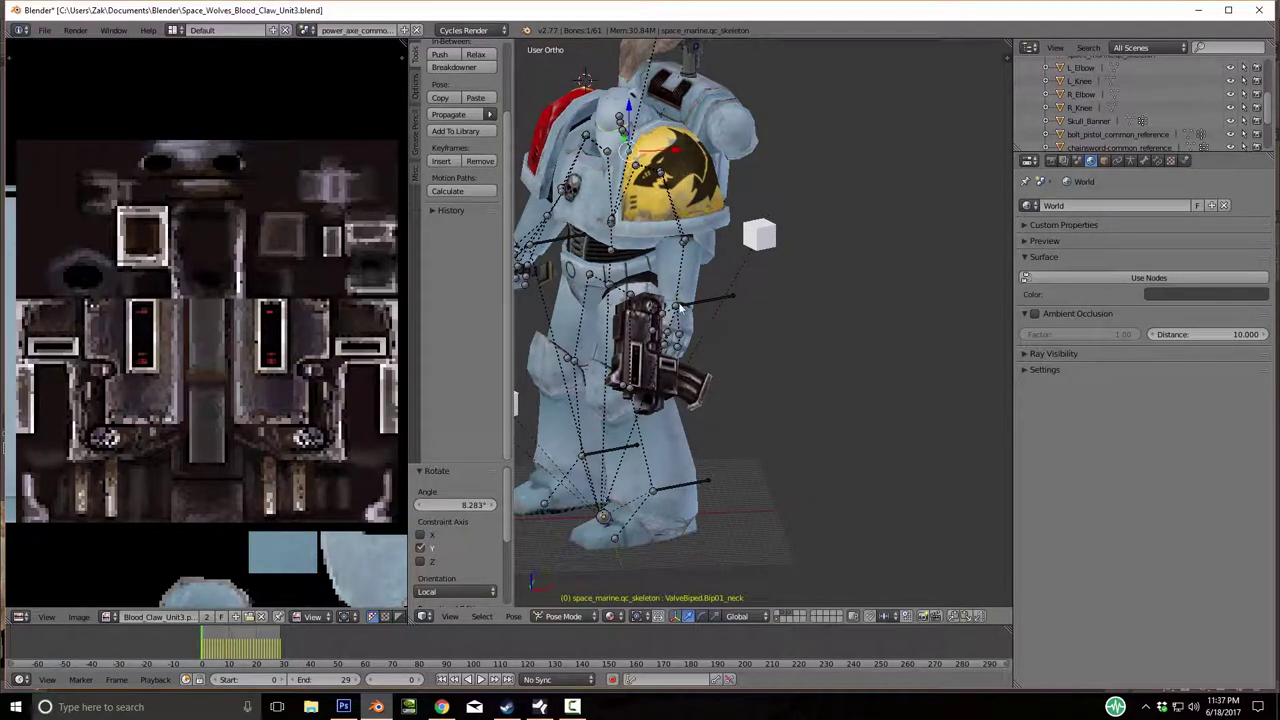
right_click(662, 174)
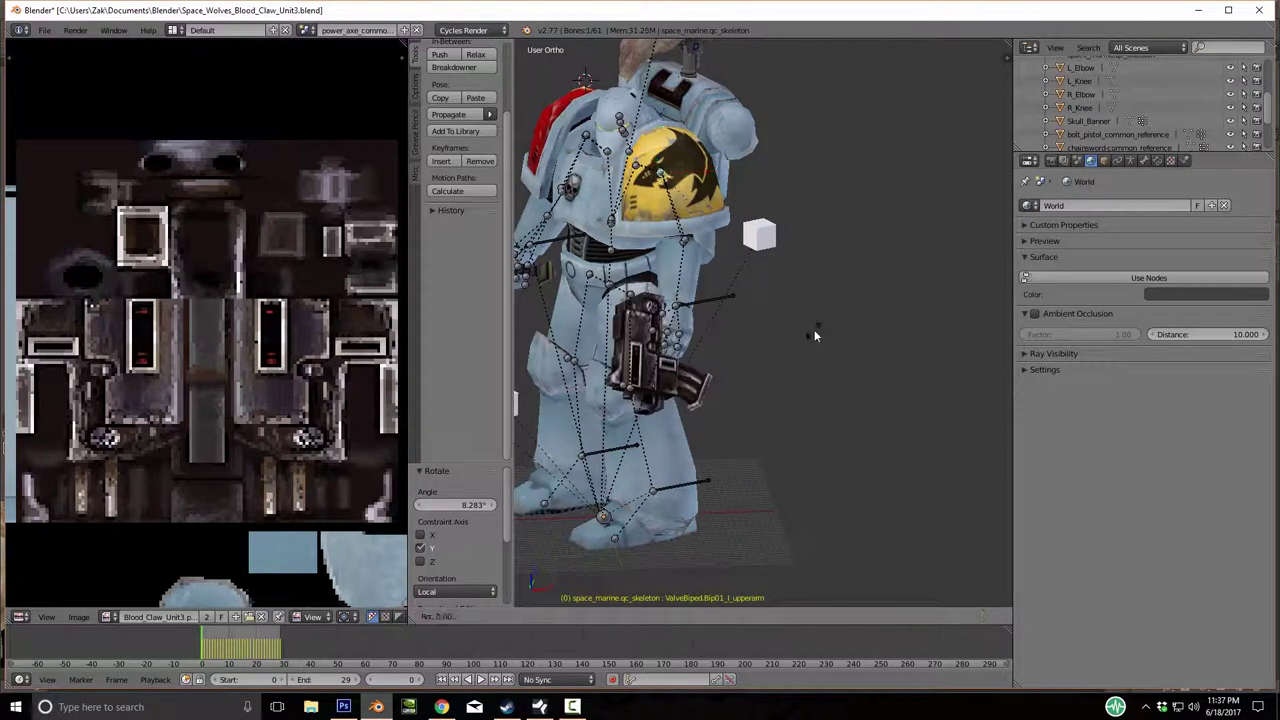
key("h")
middle_click_drag(685, 308, 716, 342)
Move the left hand IK control up and forward to bring the pistol hand forward.
key("g")
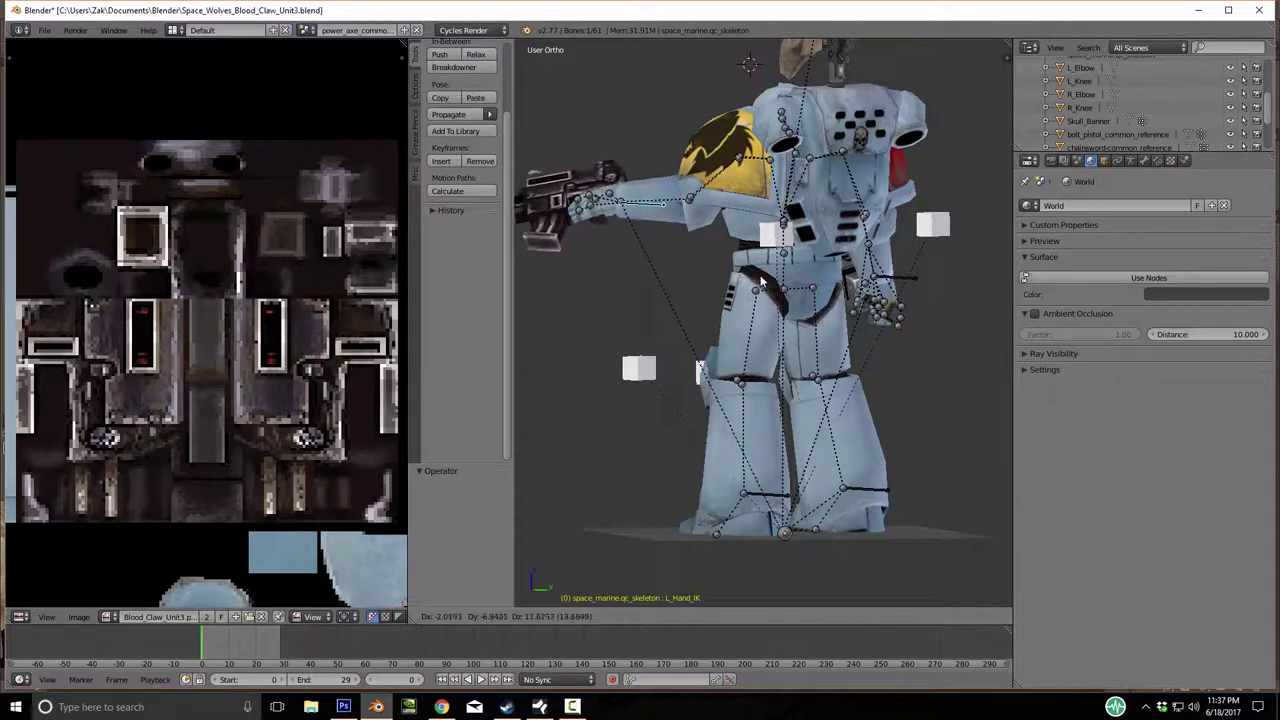
left_click(598, 276)
middle_click_drag(598, 276, 820, 272)
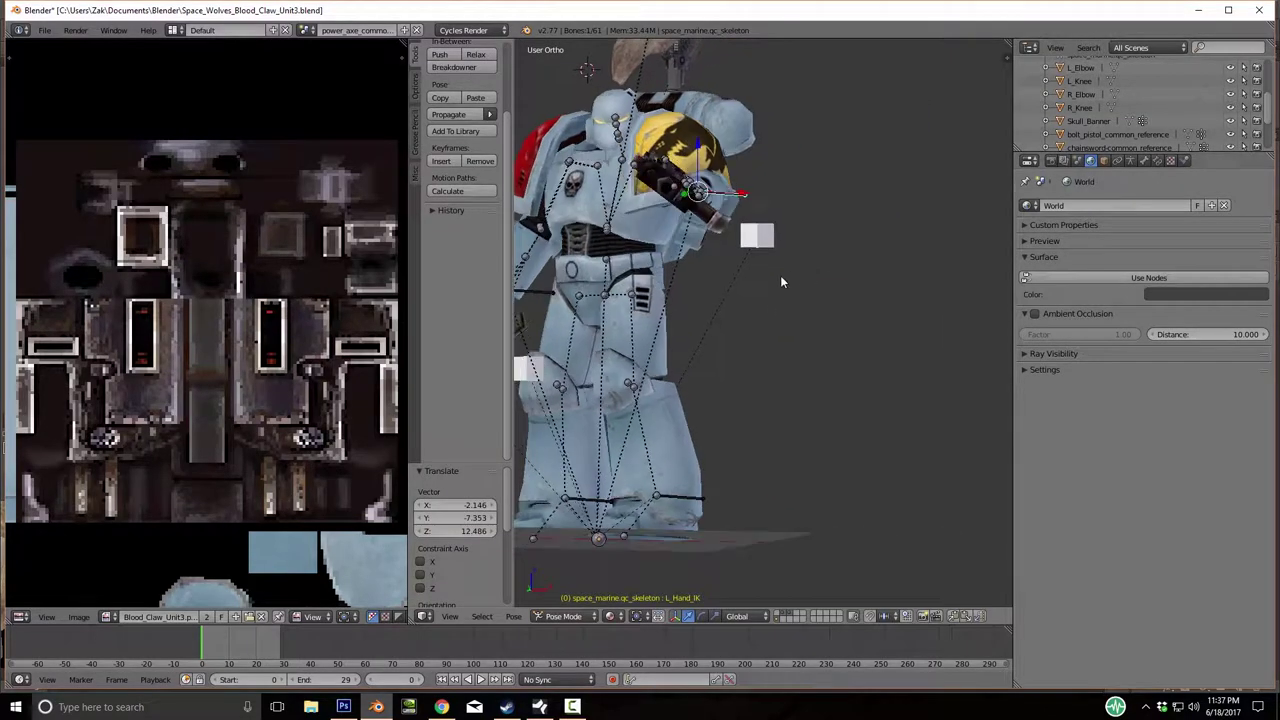
key("g")
left_click(801, 252)
middle_click_drag(727, 286, 688, 290)
Twist the left hand -46.584° on X, hide it, and raise the pistol arm via L_Hand_IK.
right_click(671, 225)
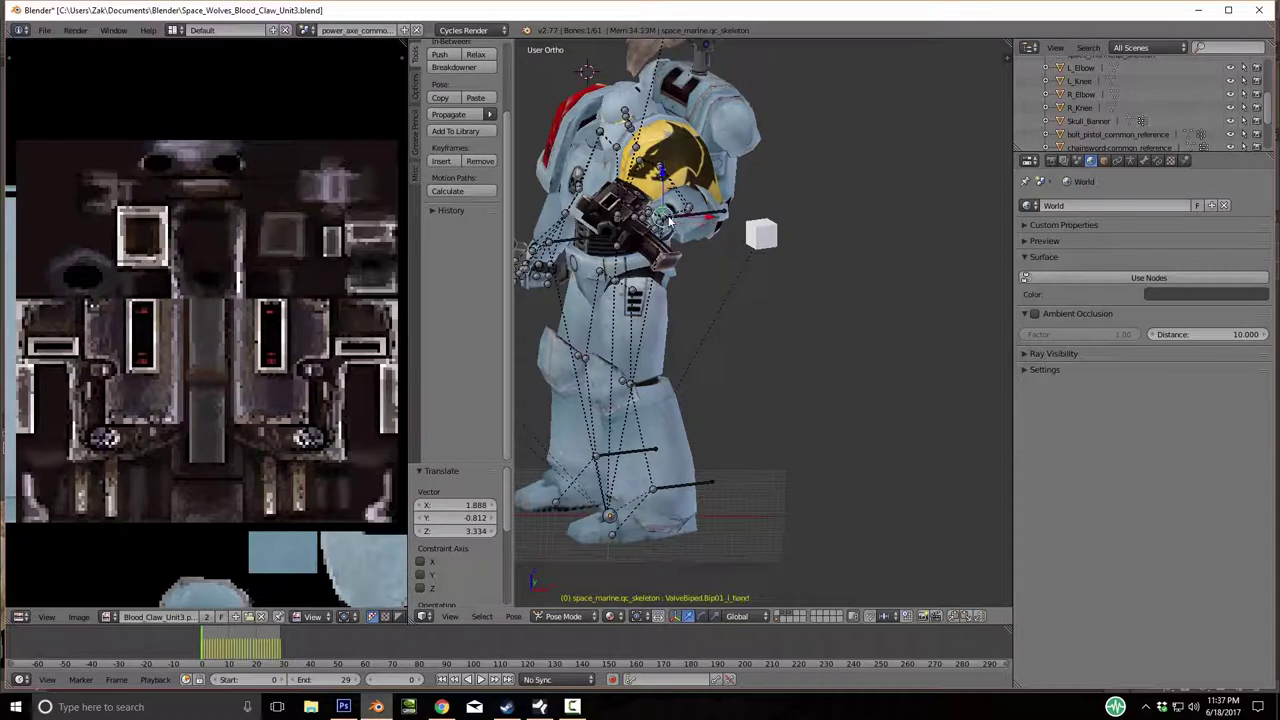
key("r")
key("x")
key("x")
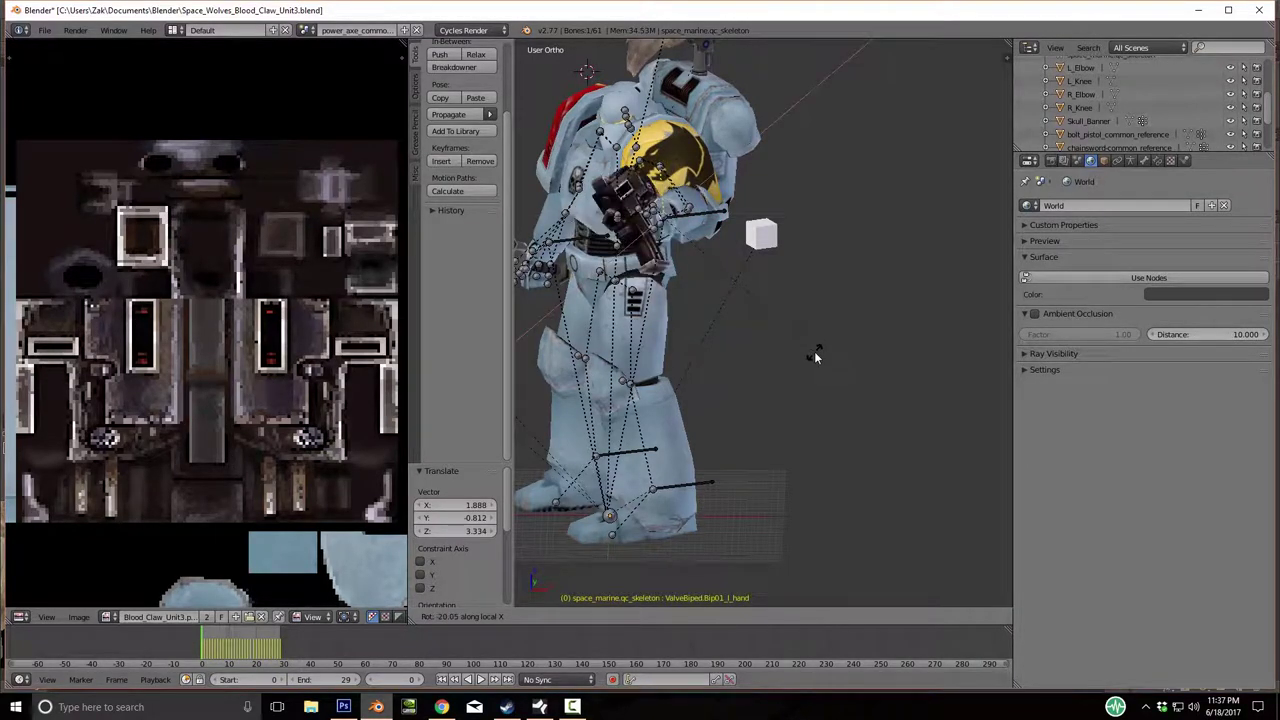
left_click(732, 388)
middle_click_drag(731, 386, 765, 382)
key("KP_1")
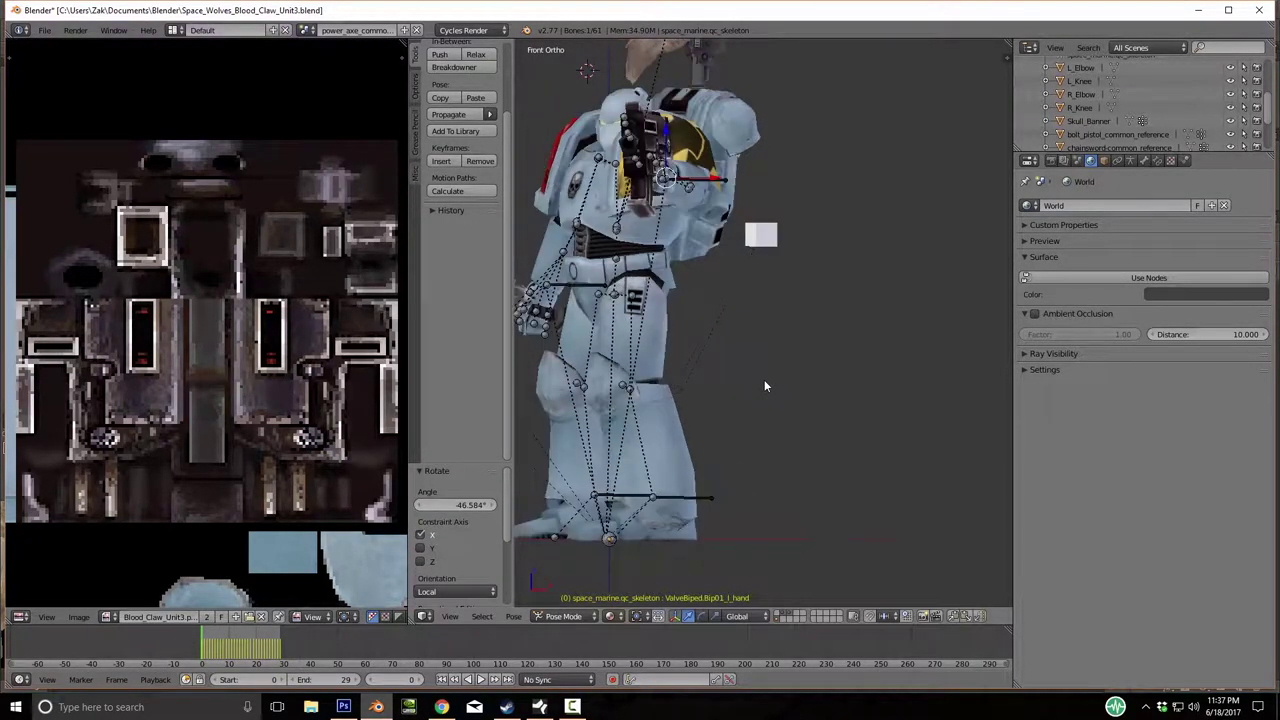
key("KP_3")
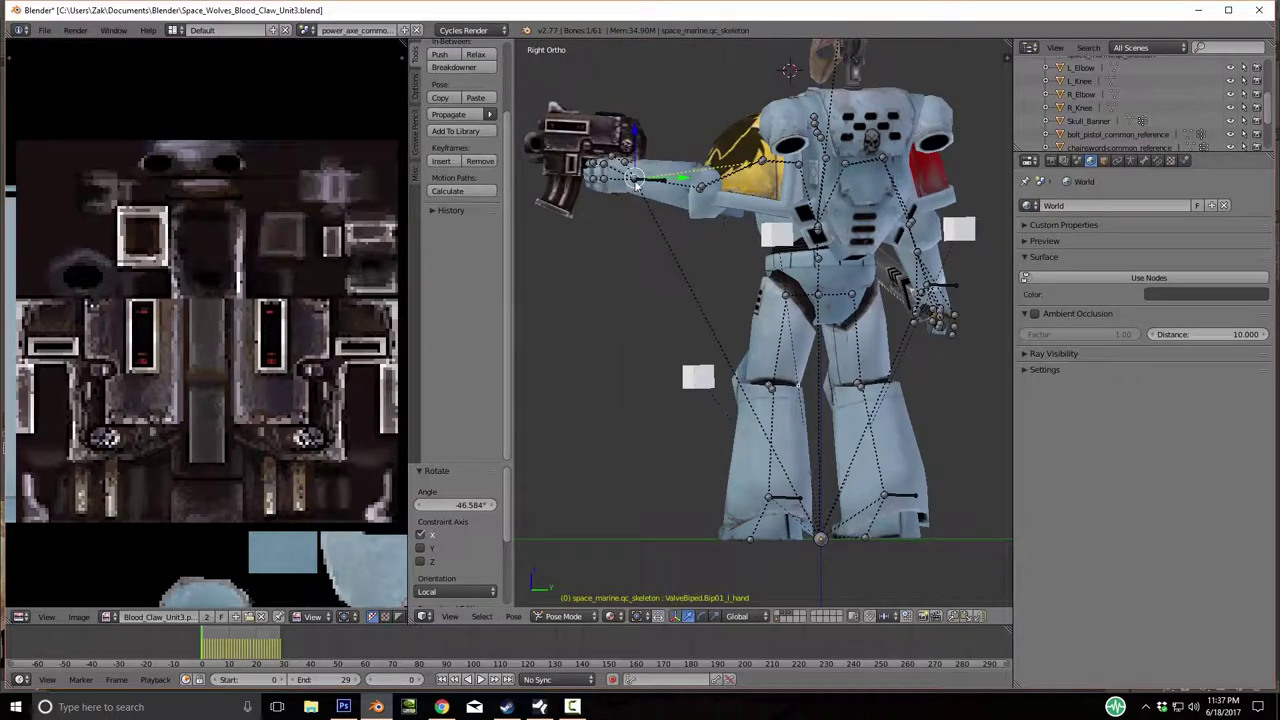
key("h")
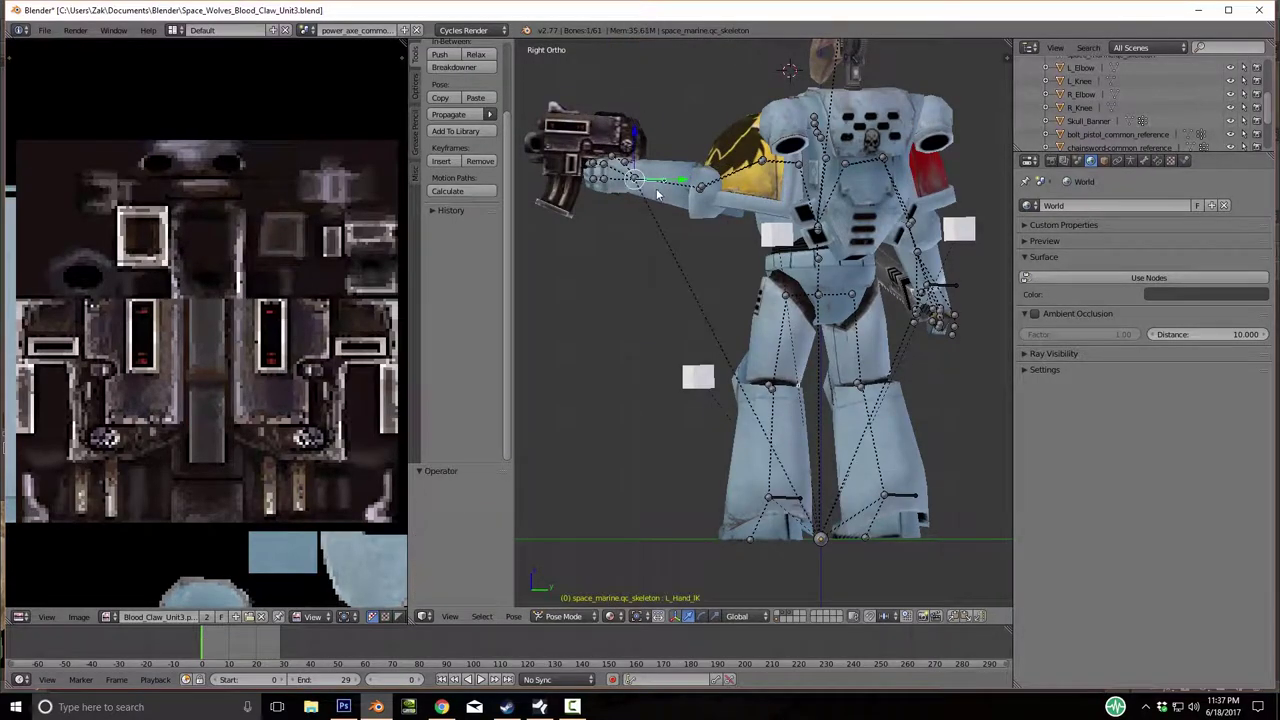
key("g")
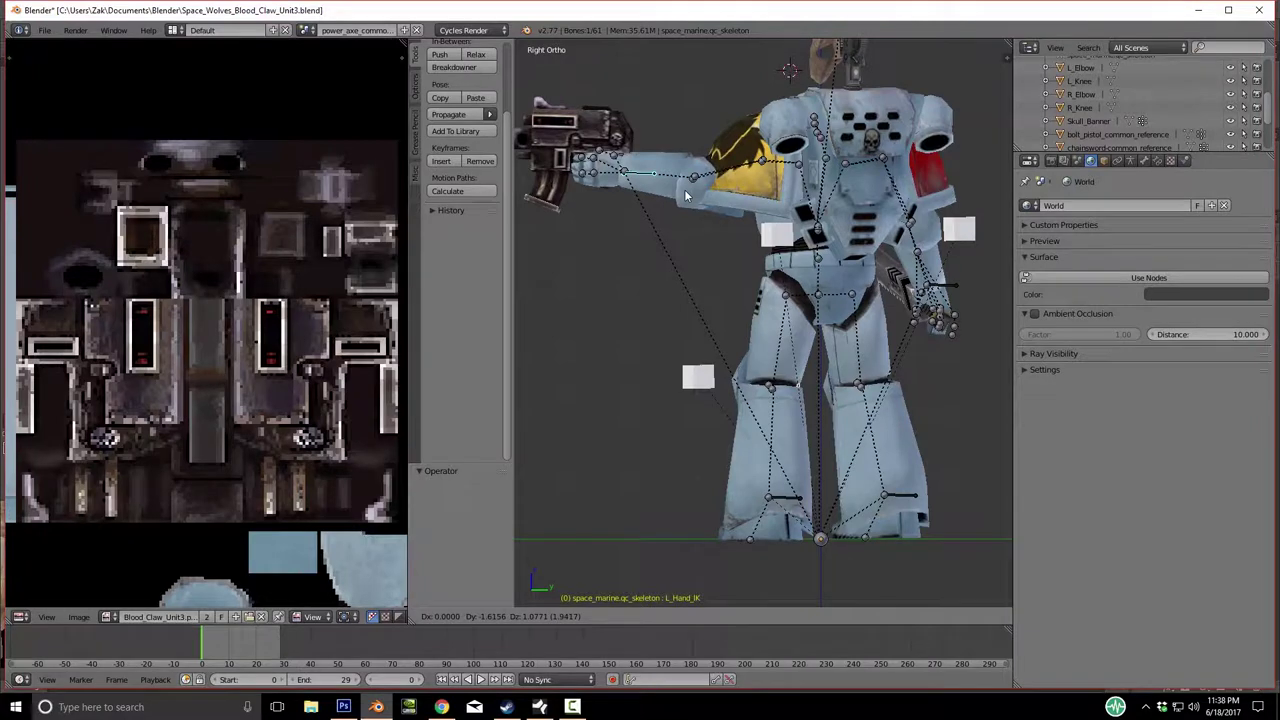
left_click(685, 195)
middle_click_drag(686, 200, 651, 271)
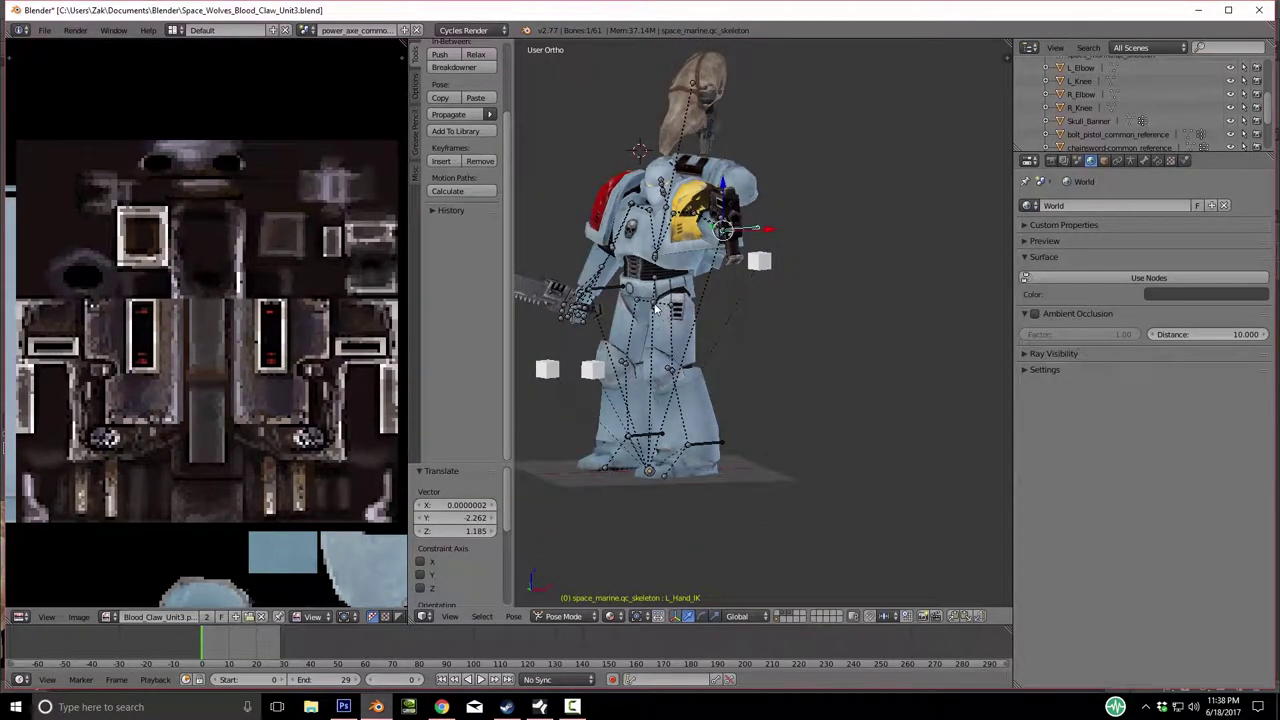
Cancel the root tilt and move the pistol hand control vertically along Z.
key("r")
right_click(759, 294)
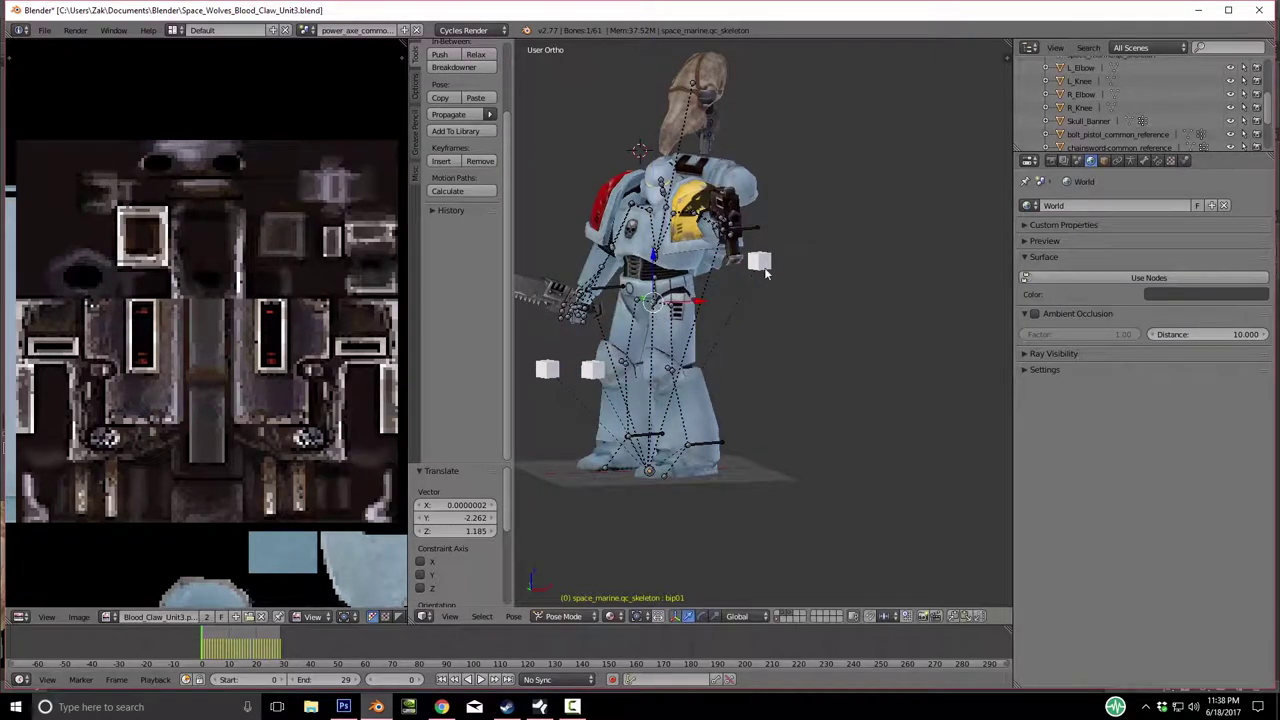
key("g")
key("z")
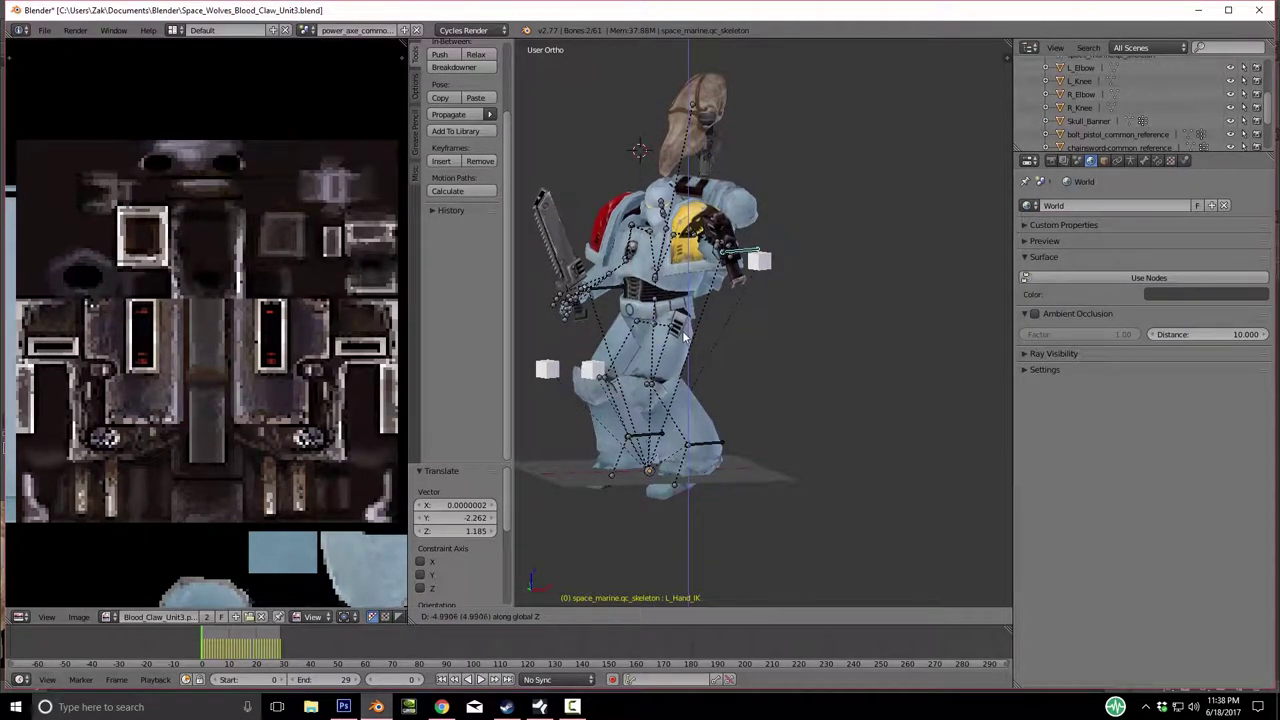
left_click(720, 333)
middle_click_drag(725, 331, 619, 308)
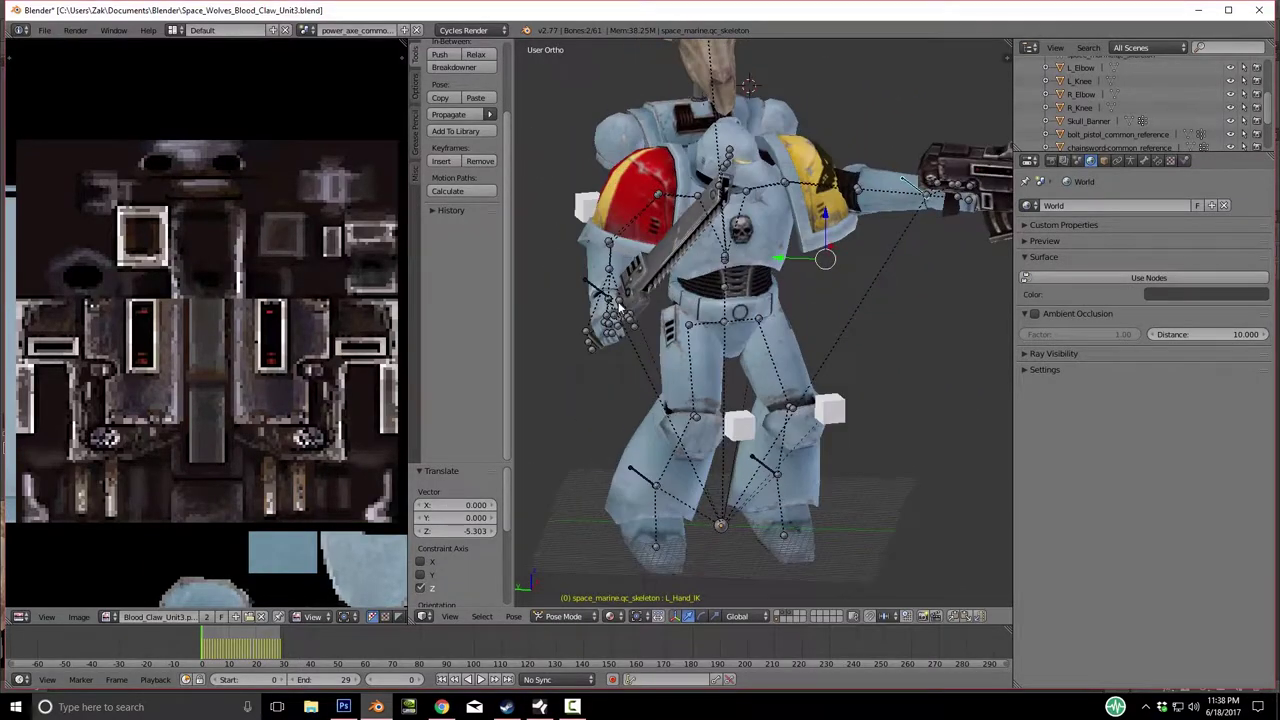
Reposition the R_Hand_IK control to place the chainsword hand.
right_click(596, 291)
key("g")
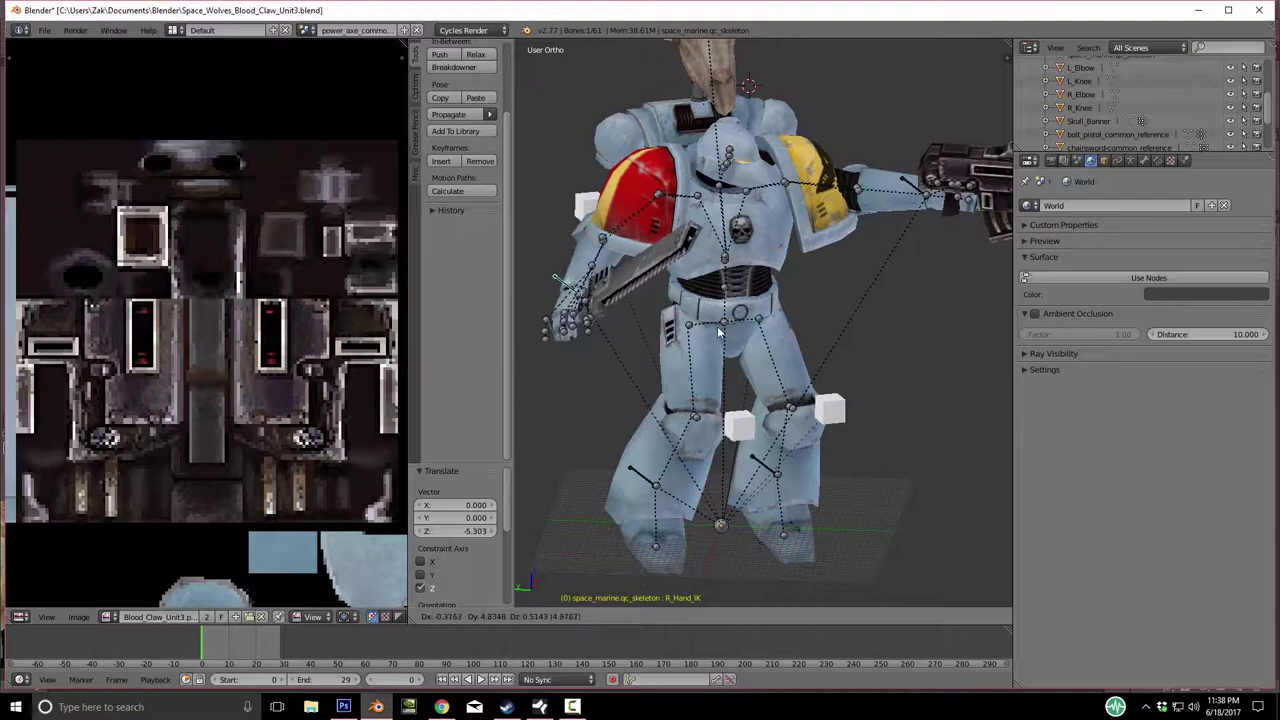
left_click(657, 340)
middle_click_drag(657, 340, 780, 330)
key("g")
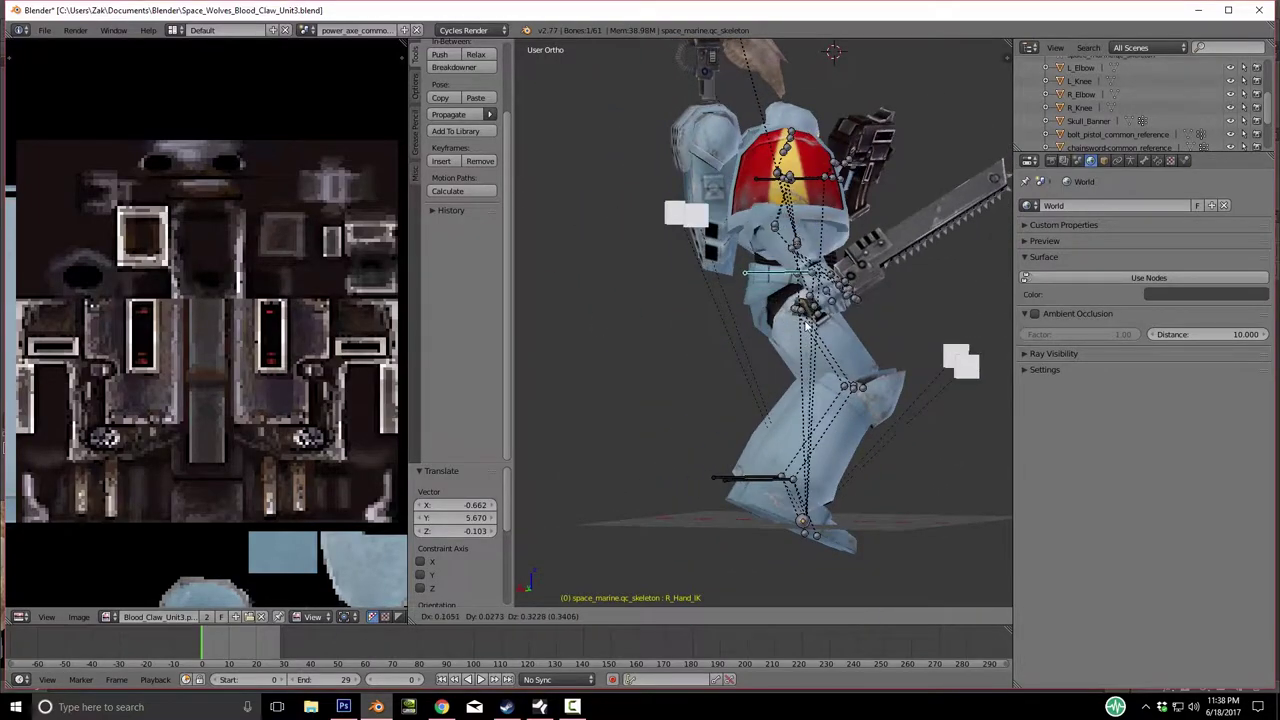
left_click(795, 323)
middle_click_drag(795, 323, 822, 470)
Move the L_Foot_IK control forward to bend the left leg, then select the L_Knee target.
right_click(679, 205)
right_click(768, 475)
key("g")
left_click(732, 501)
right_click(640, 360)
In Pose Mode, rotate the left foot bone 10.597° and then 22.163°.
middle_click_drag(640, 360, 716, 495)
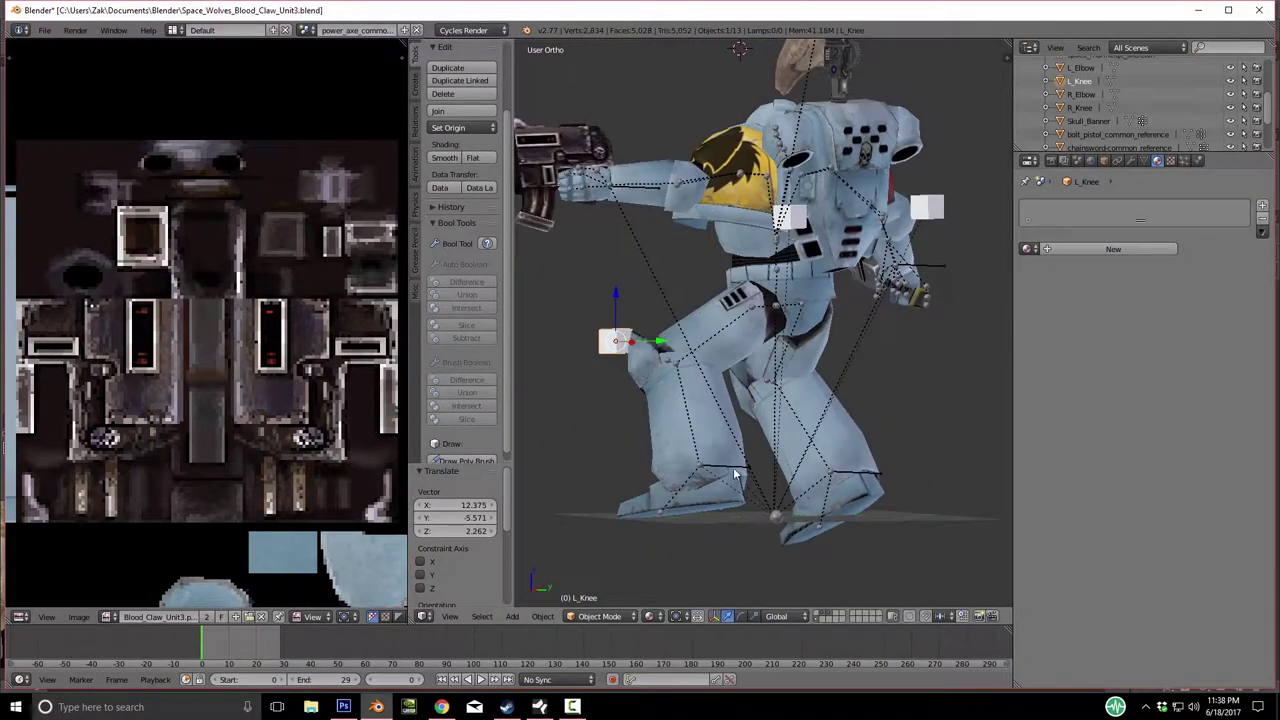
right_click(718, 500)
key("ctrl+Tab")
right_click(719, 484)
middle_click_drag(719, 484, 791, 534)
key("r")
left_click(886, 542)
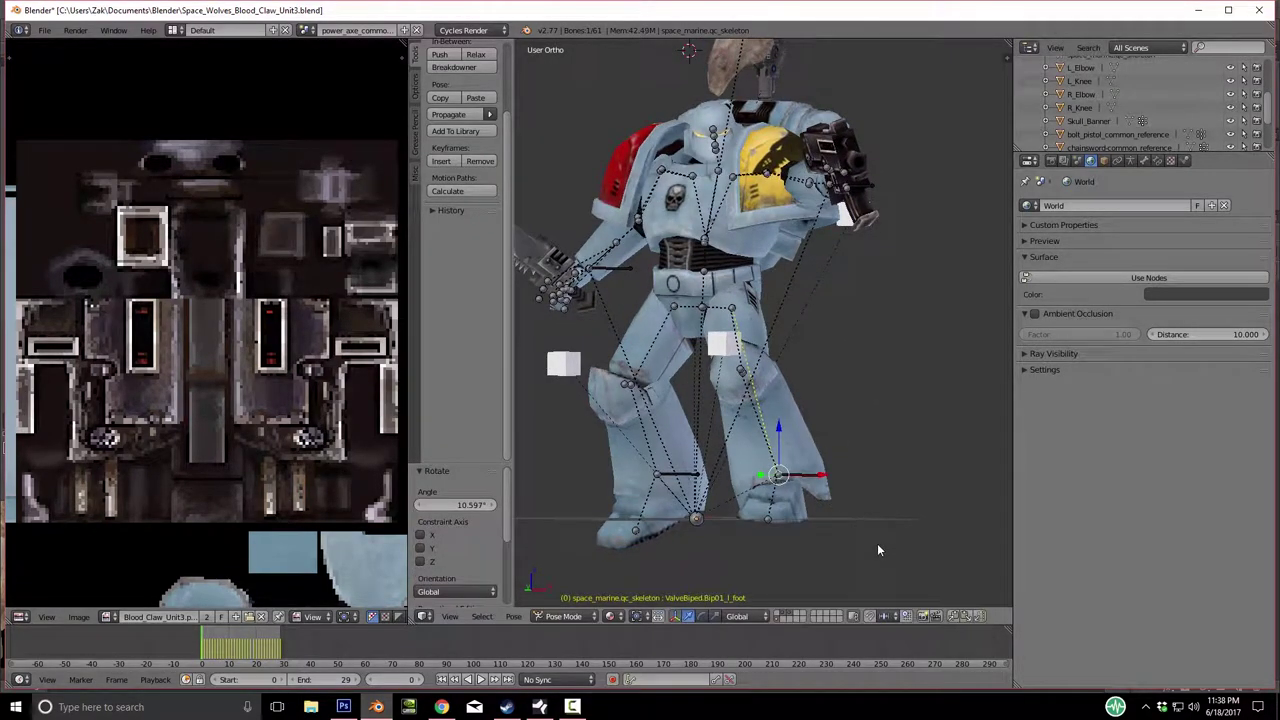
key("KP_7")
key("ctrl+KP_7")
key("r")
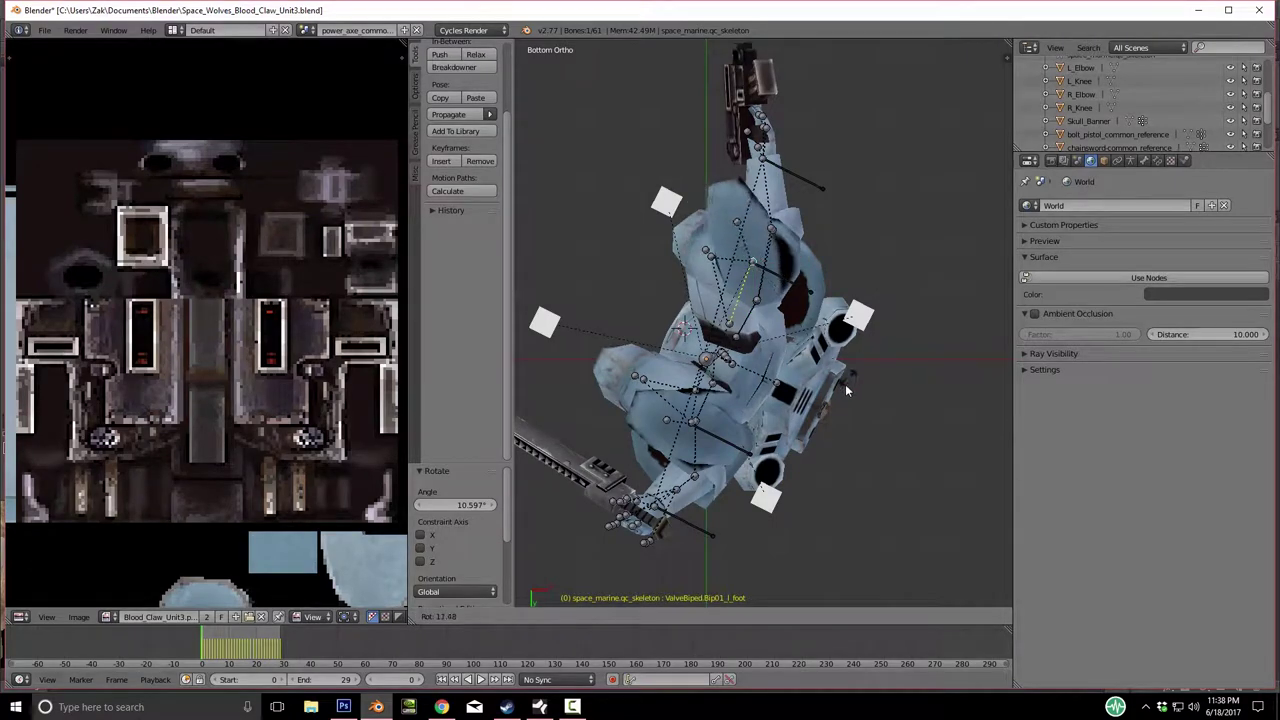
left_click(840, 386)
middle_click_drag(840, 386, 520, 484)
Move the R_Foot_IK control along Y and lower it along Z.
right_click(803, 460)
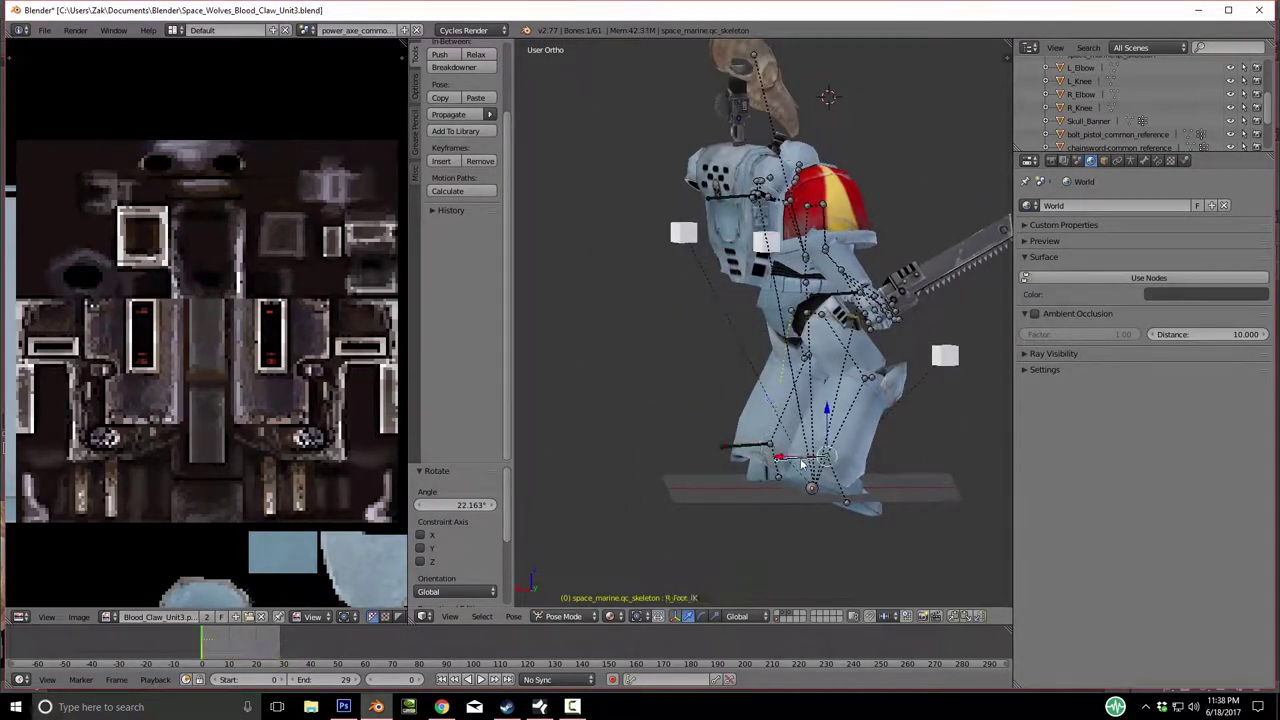
middle_click_drag(970, 438, 782, 465)
key("g")
key("y")
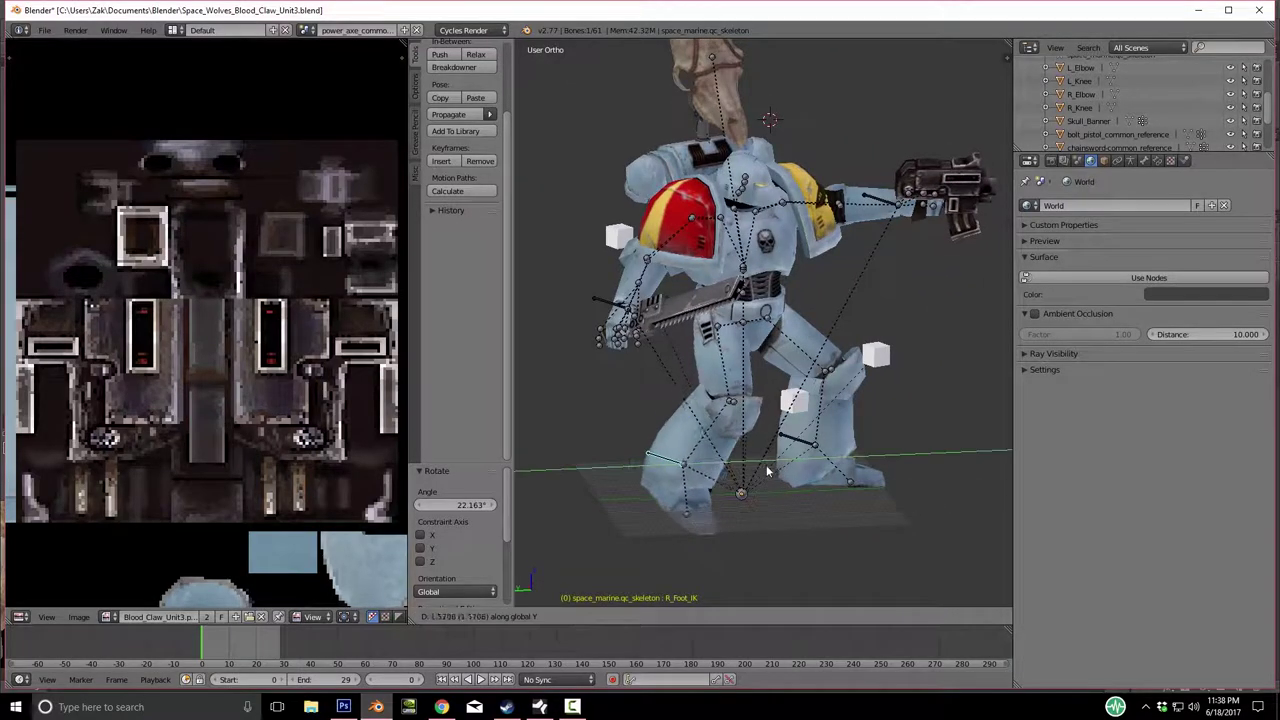
left_click(763, 463)
key("g")
key("z")
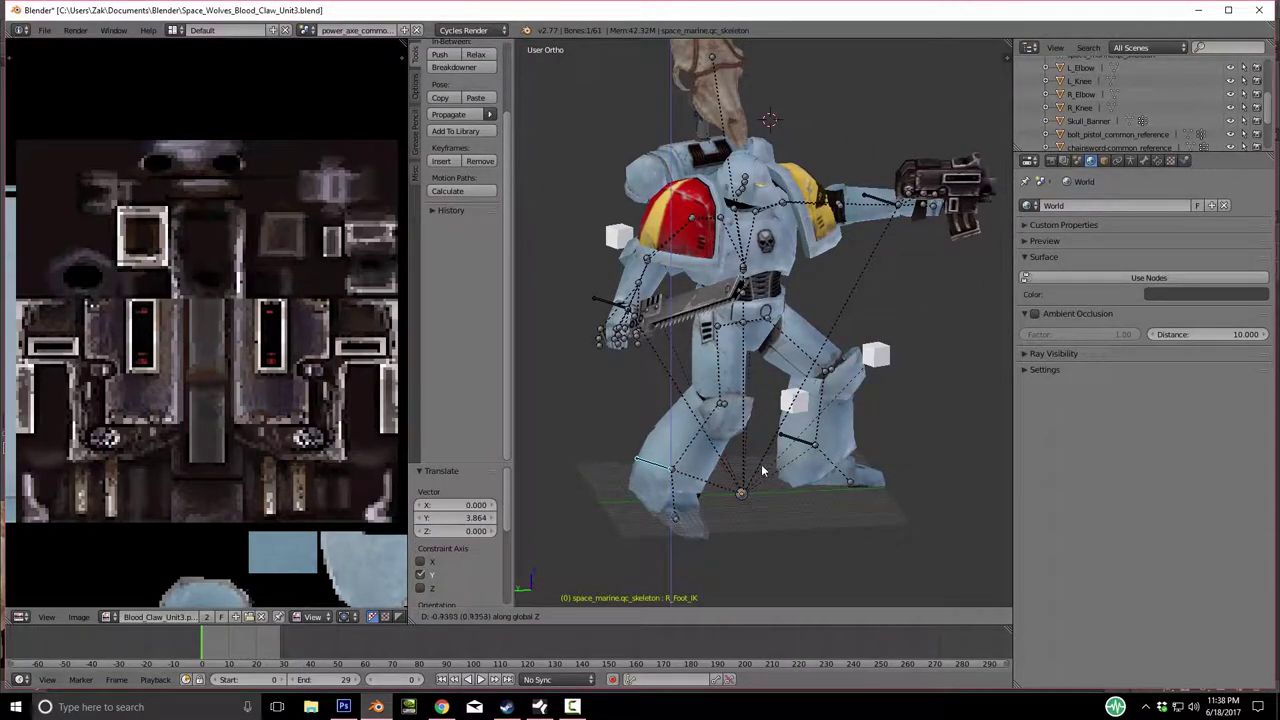
left_click(671, 481)
Rotate the right foot bone around X, then adjust it again from the front view.
right_click(671, 481)
key("r")
key("x")
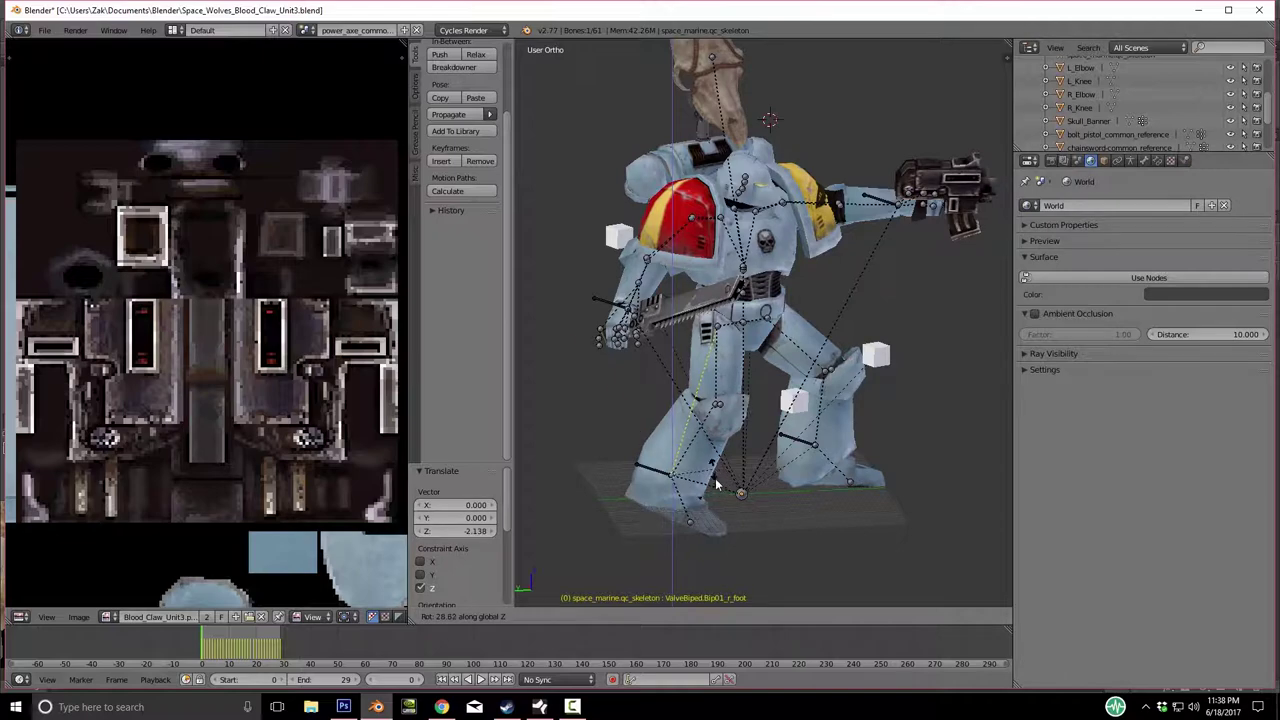
left_click(716, 461)
middle_click_drag(716, 461, 860, 359)
scroll(770, 430, "up", 4)
key("KP_1")
key("r")
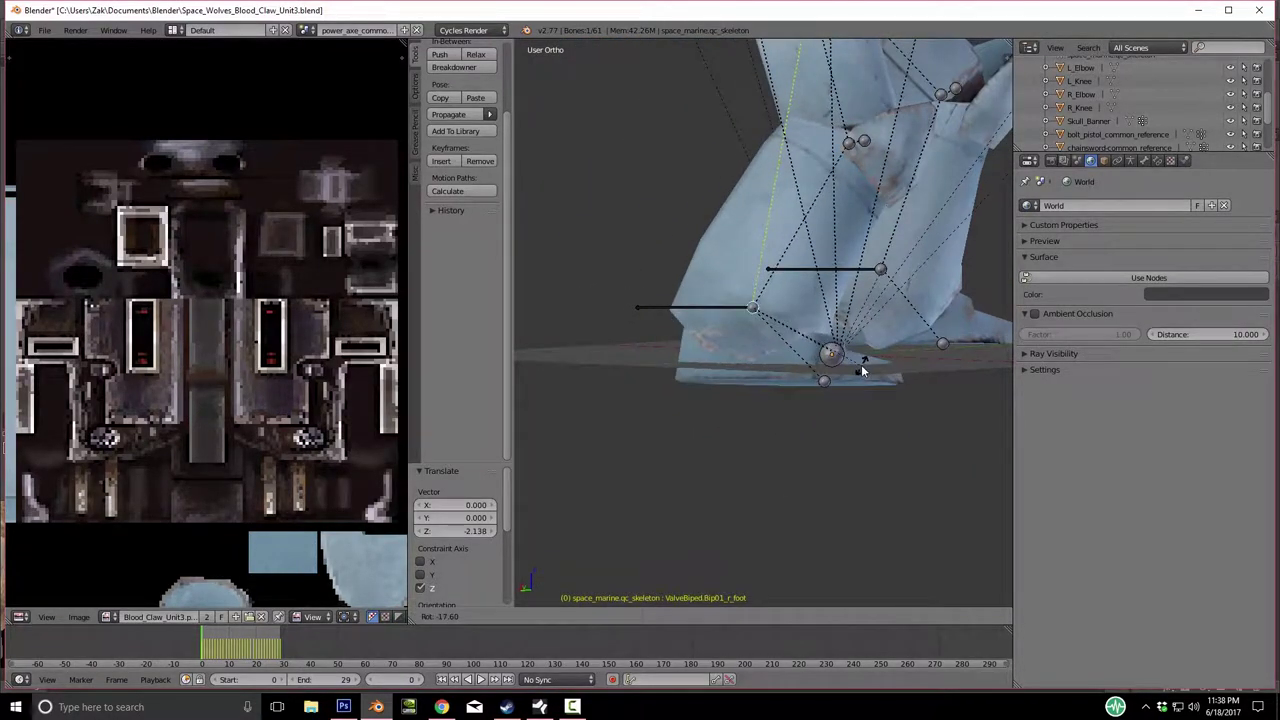
left_click(842, 381)
Lower the right foot IK target vertically along Z.
middle_click_drag(701, 300, 700, 278)
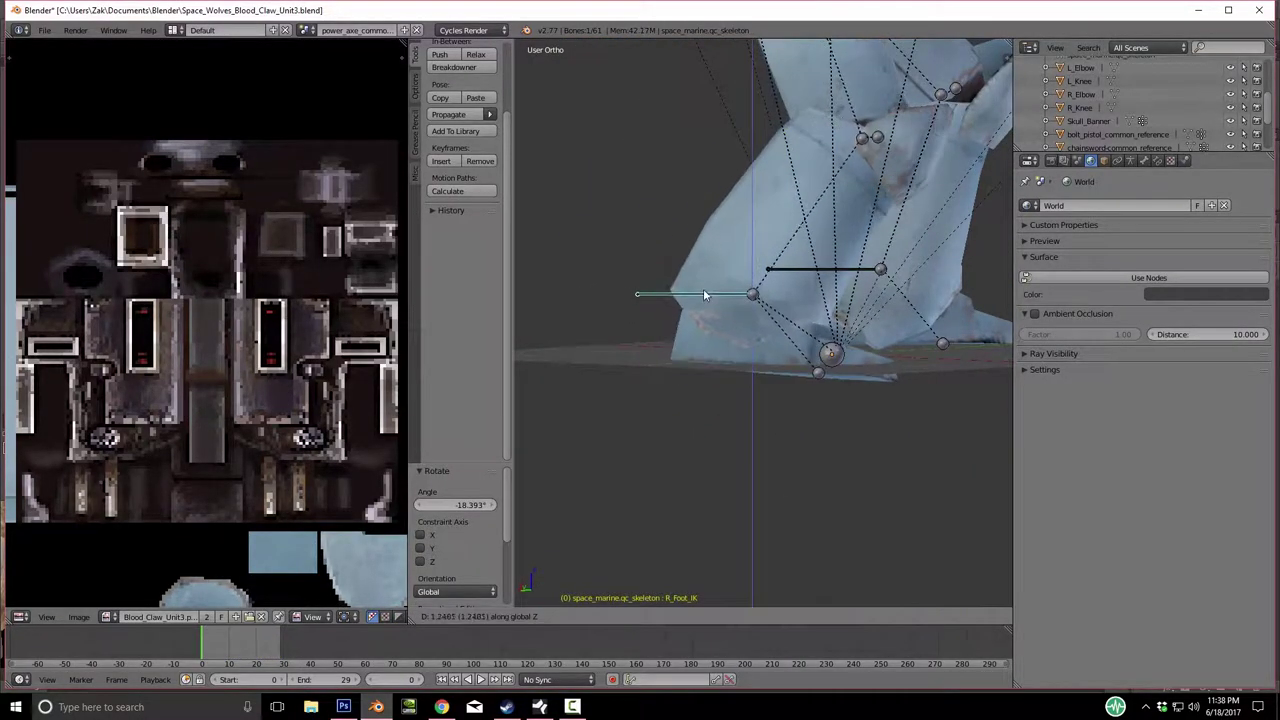
right_click(700, 282)
key("g")
key("z")
left_click(761, 348)
middle_click_drag(762, 354, 805, 297)
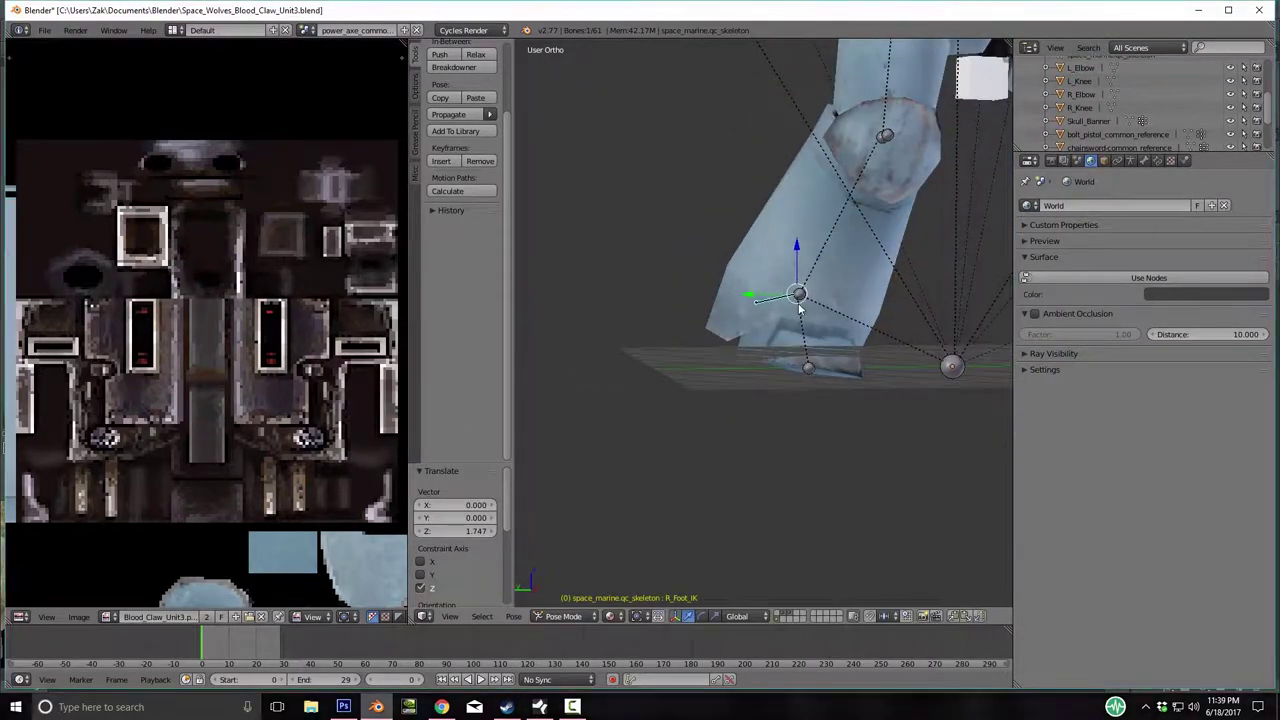
Rotate the right foot bone twice until its sole lies level on the ground.
right_click(805, 297)
key("r")
left_click(848, 332)
middle_click_drag(848, 332, 907, 370)
key("r")
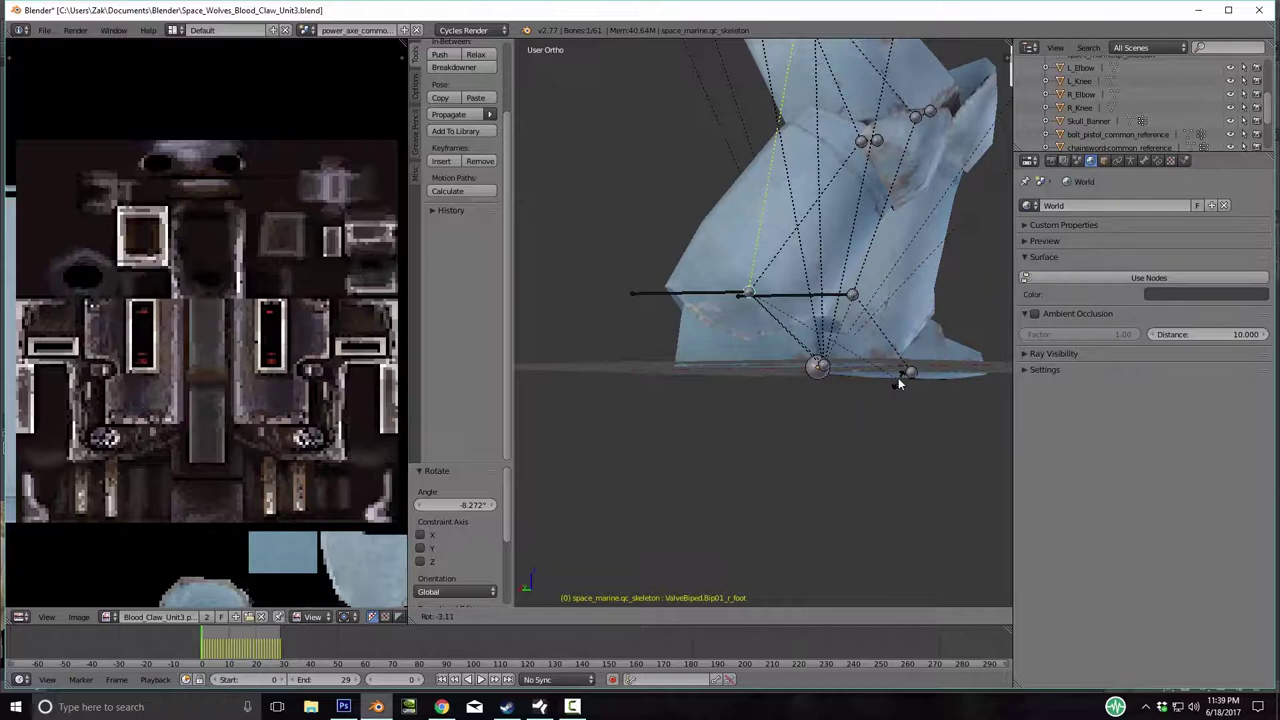
left_click(896, 376)
scroll(900, 320, "down", 5)
middle_click_drag(906, 268, 680, 389)
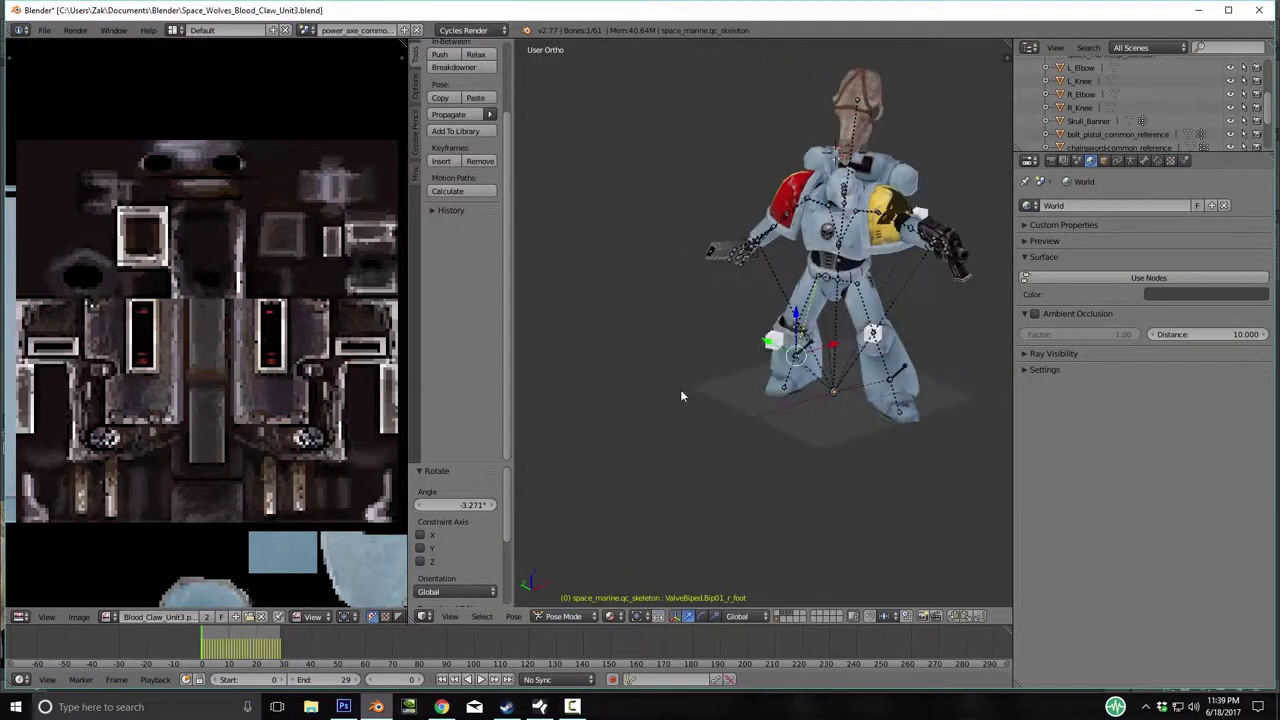
Move the R_Knee target cube along the X axis.
scroll(826, 282, "up", 4)
middle_click_drag(826, 282, 793, 481)
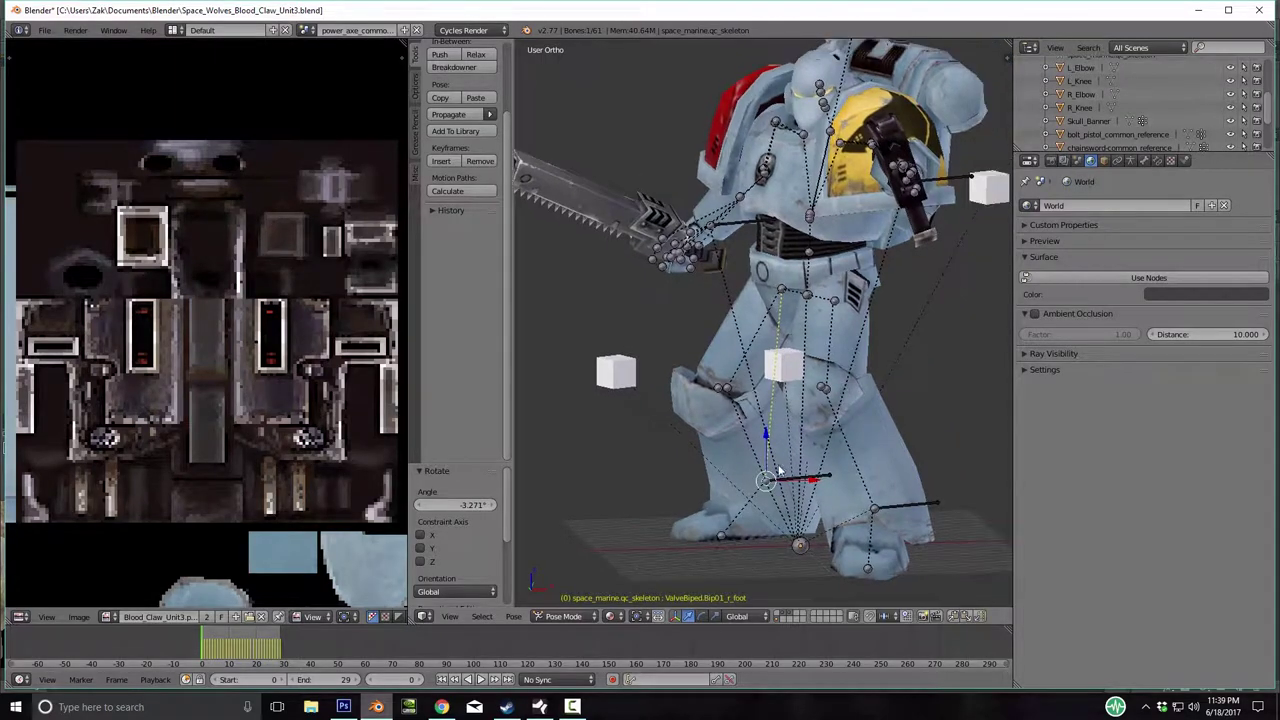
middle_click_drag(729, 400, 787, 404)
right_click(765, 409)
key("g")
key("x")
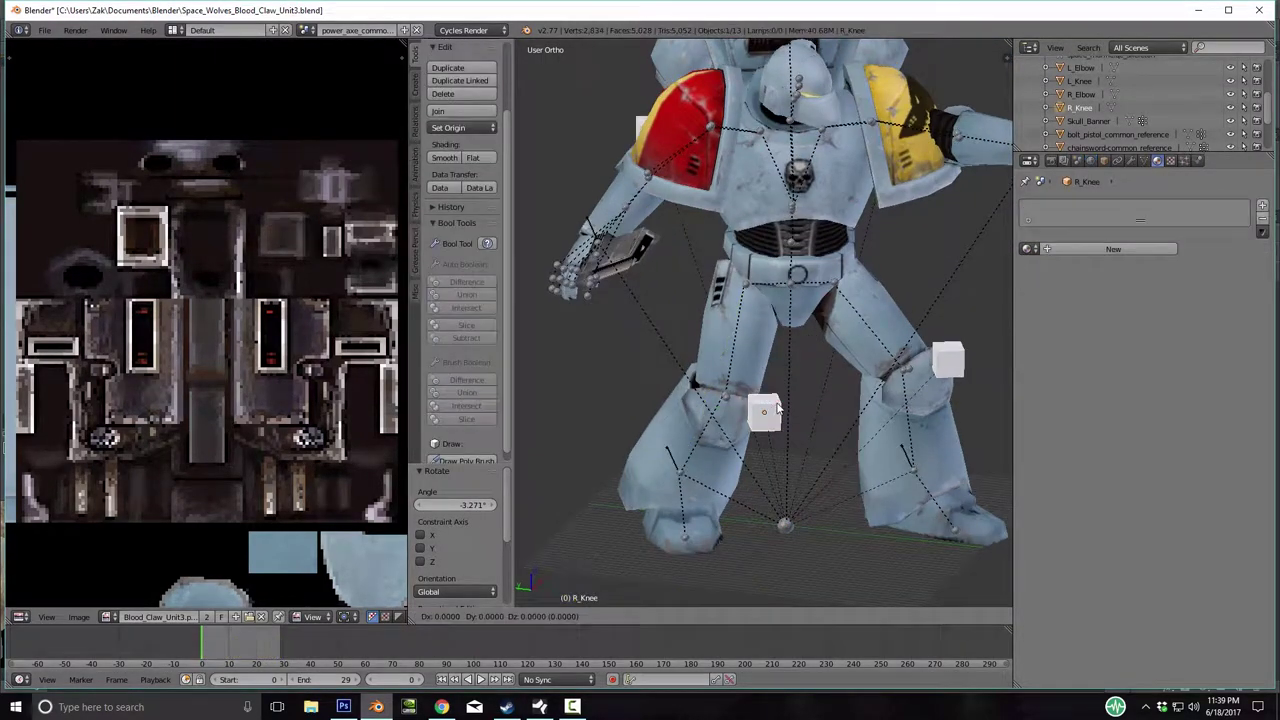
left_click(734, 437)
Move R_Hand_IK and rotate the right hand on local Z so the chainsword angles down.
middle_click_drag(734, 437, 681, 271)
right_click(651, 297)
key("g")
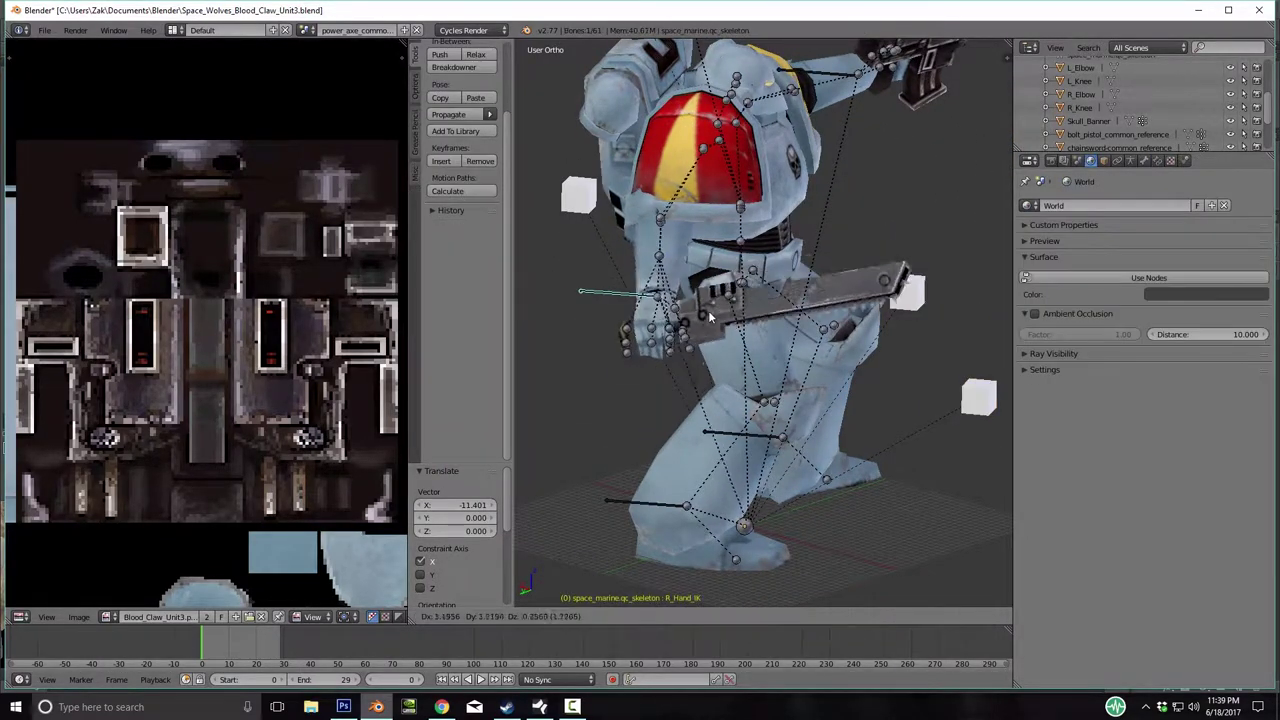
left_click(700, 296)
middle_click_drag(700, 296, 627, 274)
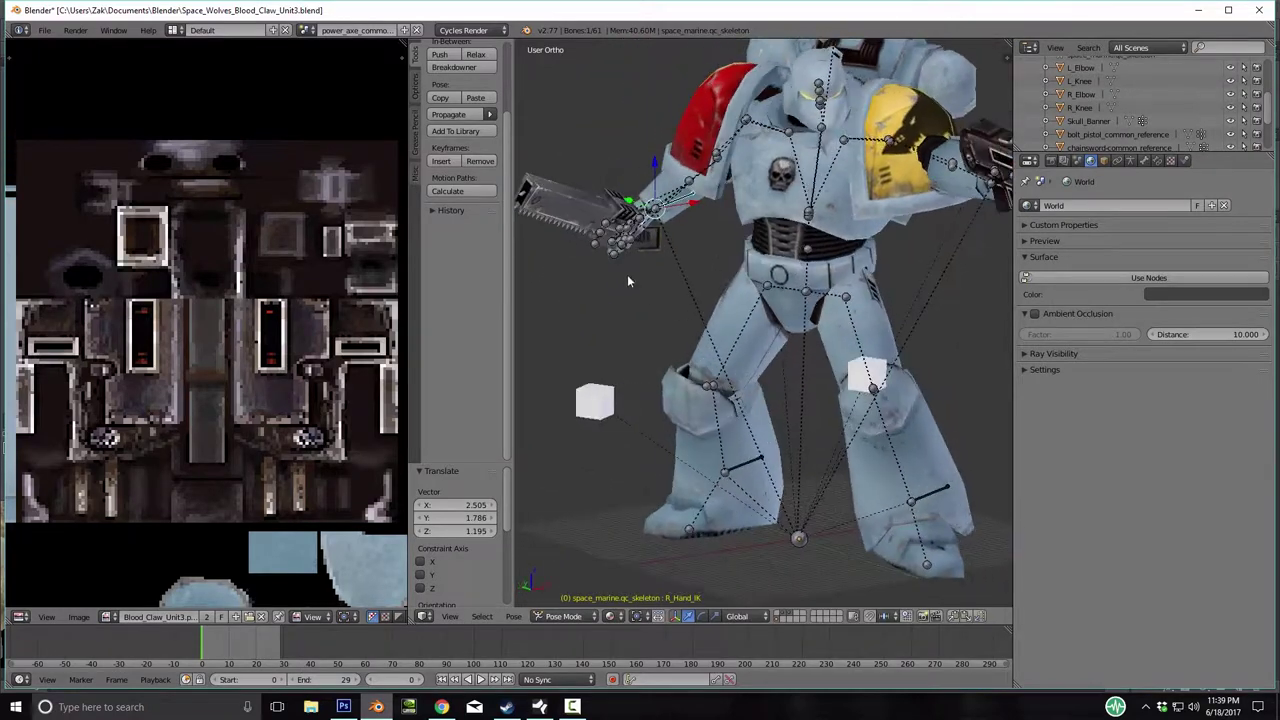
key("r")
key("y")
key("y")
key("z")
key("z")
left_click(695, 265)
Curl the r_finger2 and r_finger21 bones around the chainsword grip.
scroll(695, 265, "down", 2)
middle_click_drag(695, 265, 735, 288)
scroll(642, 290, "up", 5)
right_click(716, 305)
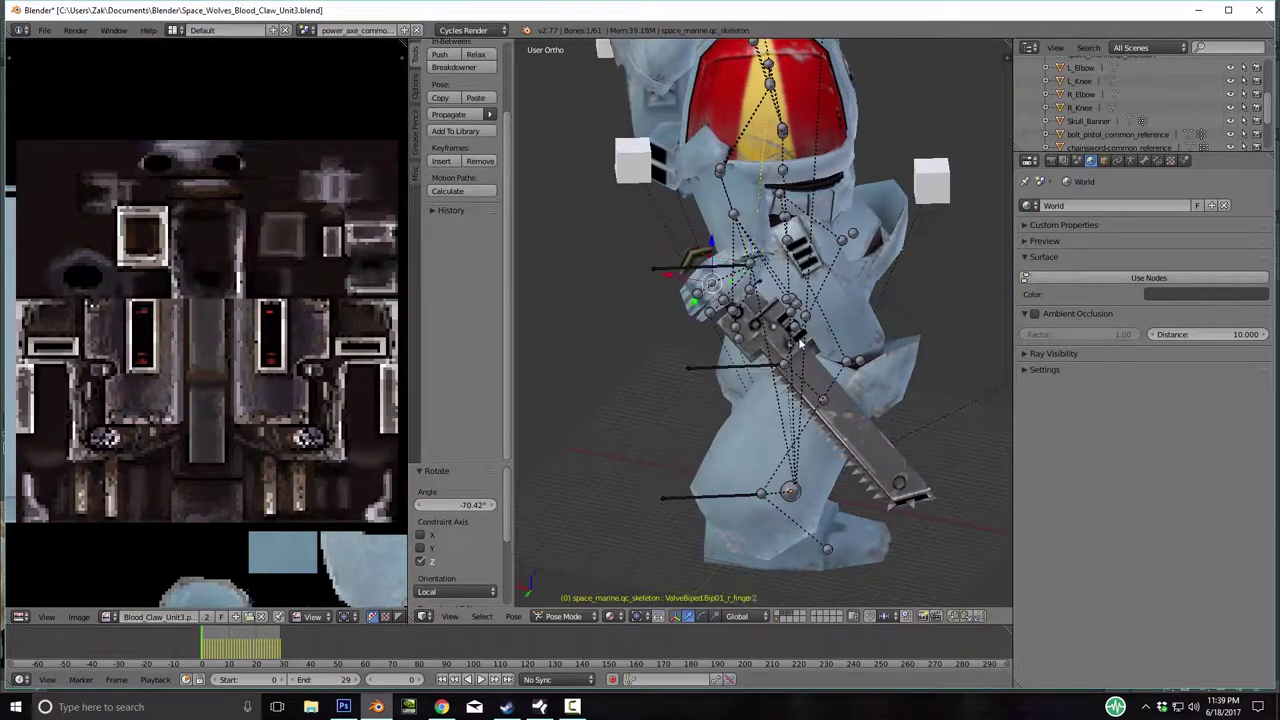
key("r")
left_click(687, 333)
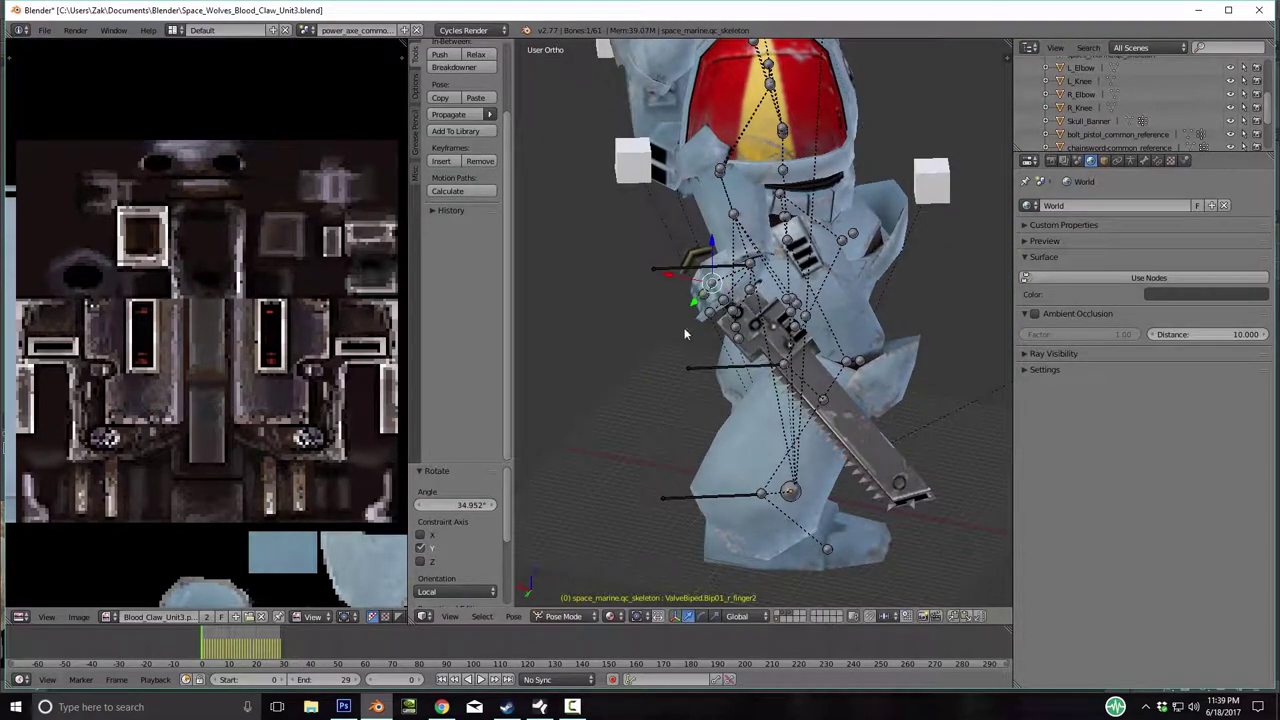
right_click(697, 300)
key("r")
key("y")
key("y")
left_click(826, 268)
scroll(814, 320, "up", 3)
scroll(814, 320, "down", 2)
scroll(773, 320, "down", 1)
Curl the remaining right finger bones, including r_finger11, on local Y and Z.
right_click(773, 320)
key("r")
key("y")
key("y")
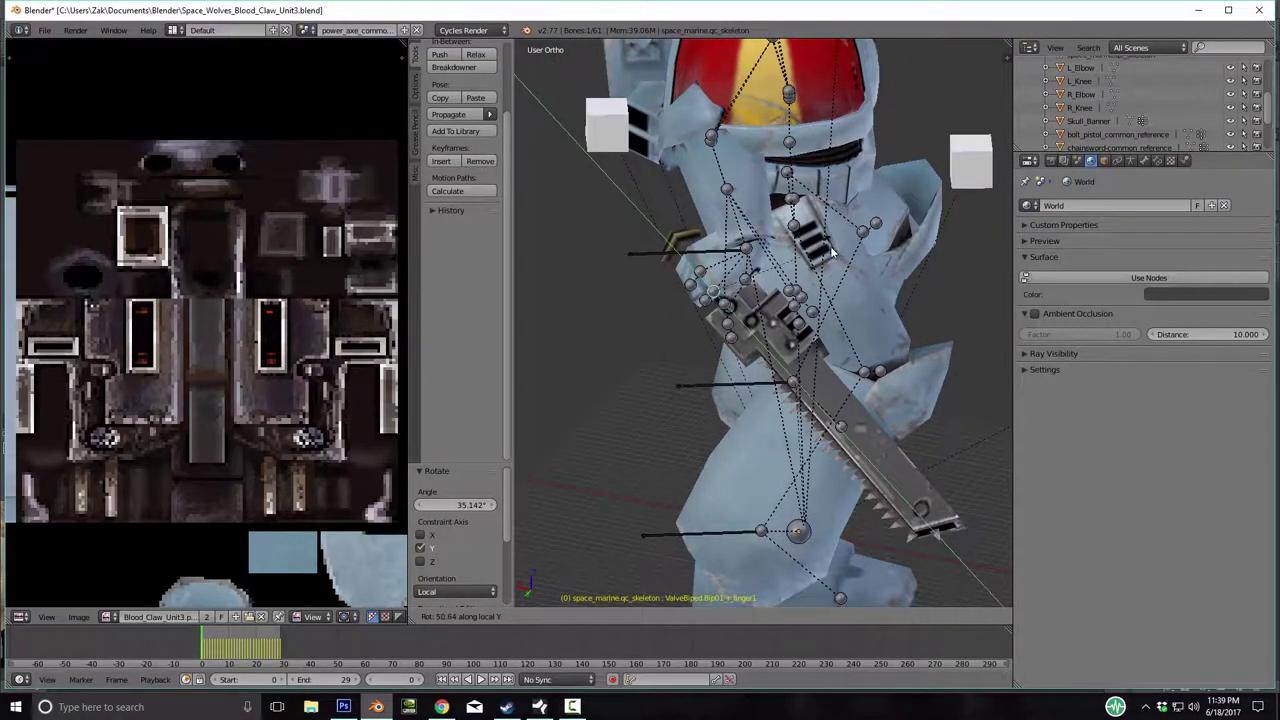
left_click(826, 290)
scroll(816, 366, "up", 8)
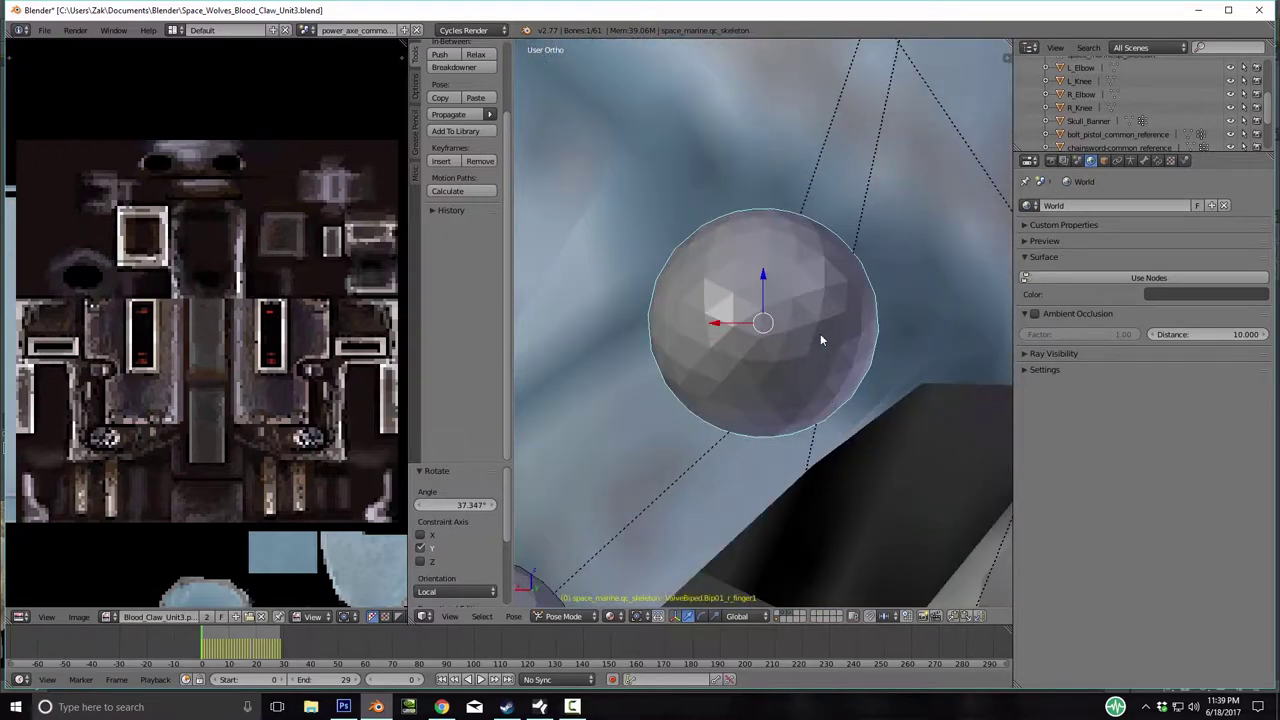
scroll(815, 342, "down", 6)
key("r")
key("x")
key("x")
key("z")
key("z")
left_click(737, 430)
right_click(737, 430)
key("r")
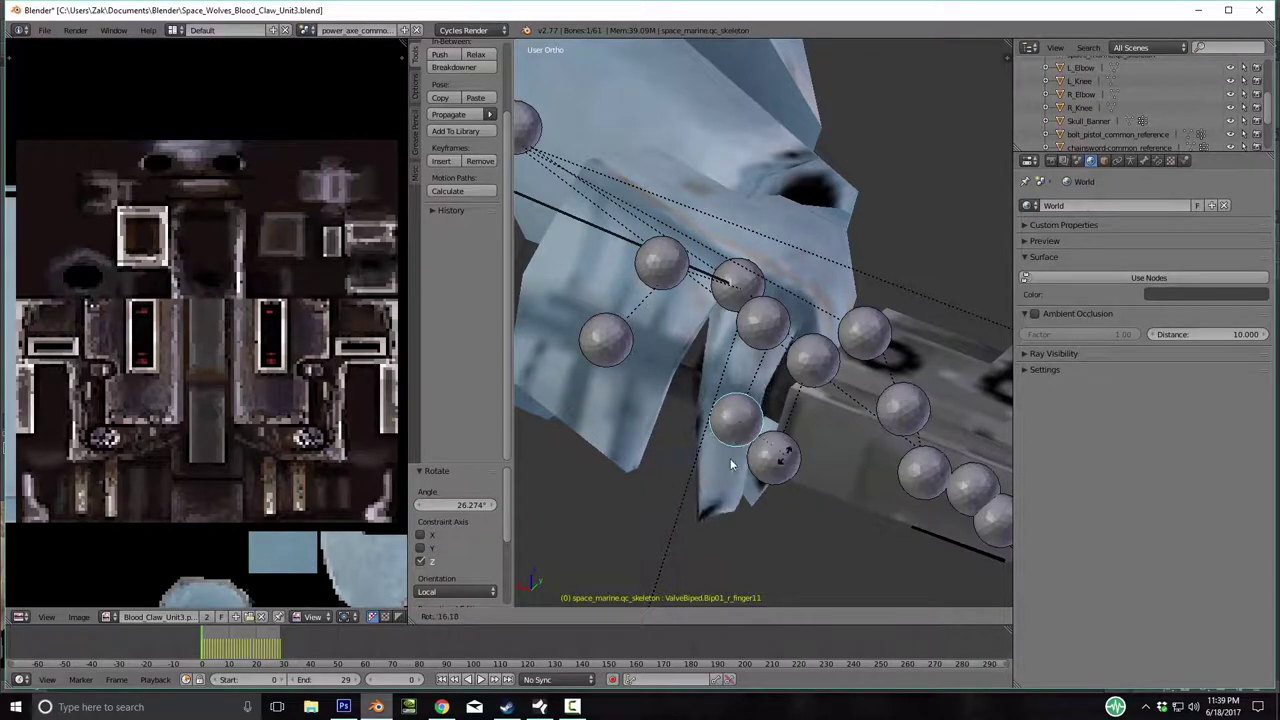
key("y")
key("y")
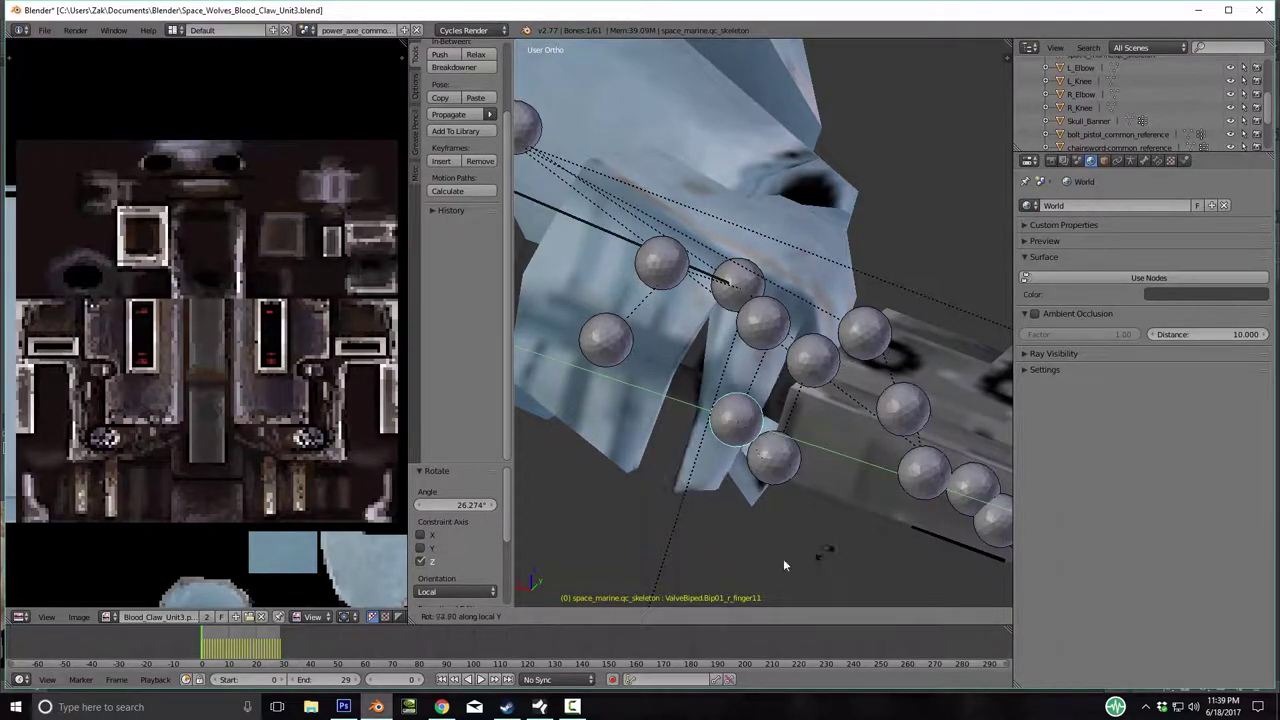
left_click(695, 561)
middle_click_drag(695, 561, 724, 325)
scroll(651, 455, "down", 3)
scroll(818, 320, "up", 2)
middle_click_drag(910, 328, 755, 331)
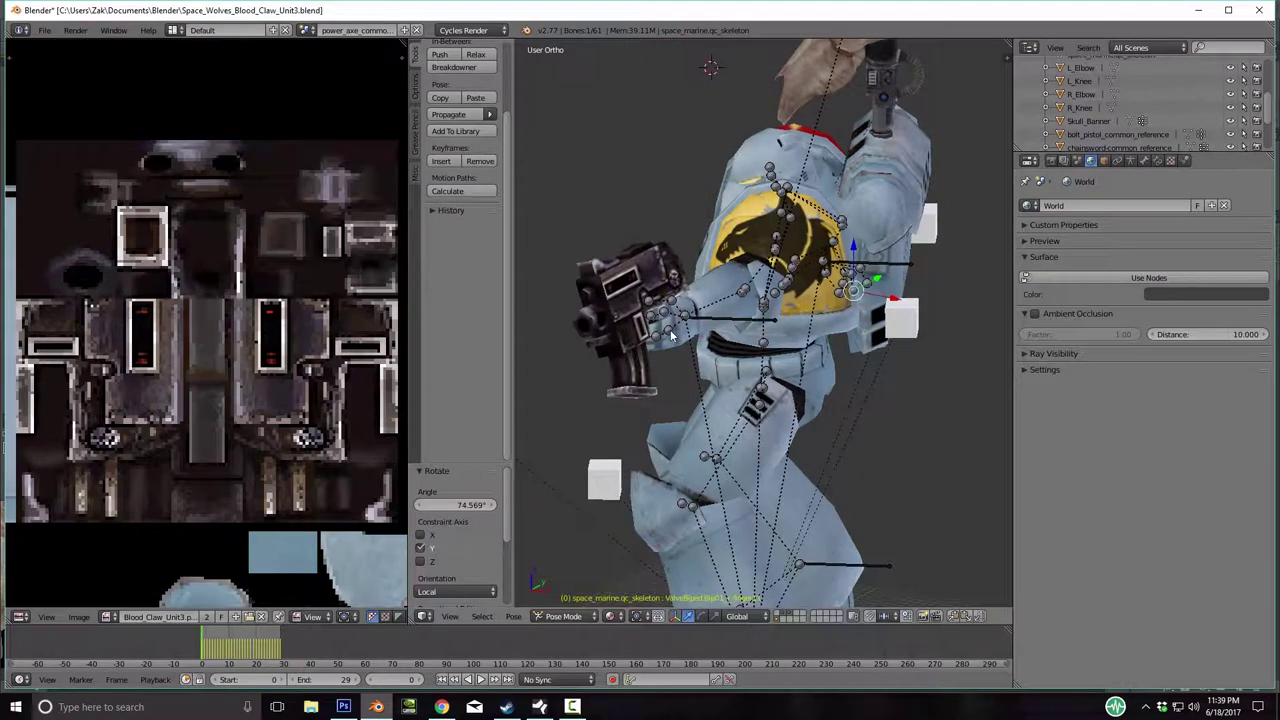
Rotate the first two left finger bones on local Y around the pistol grip.
scroll(670, 333, "up", 5)
scroll(776, 349, "down", 4)
middle_click_drag(788, 368, 857, 372)
key("r")
key("y")
key("y")
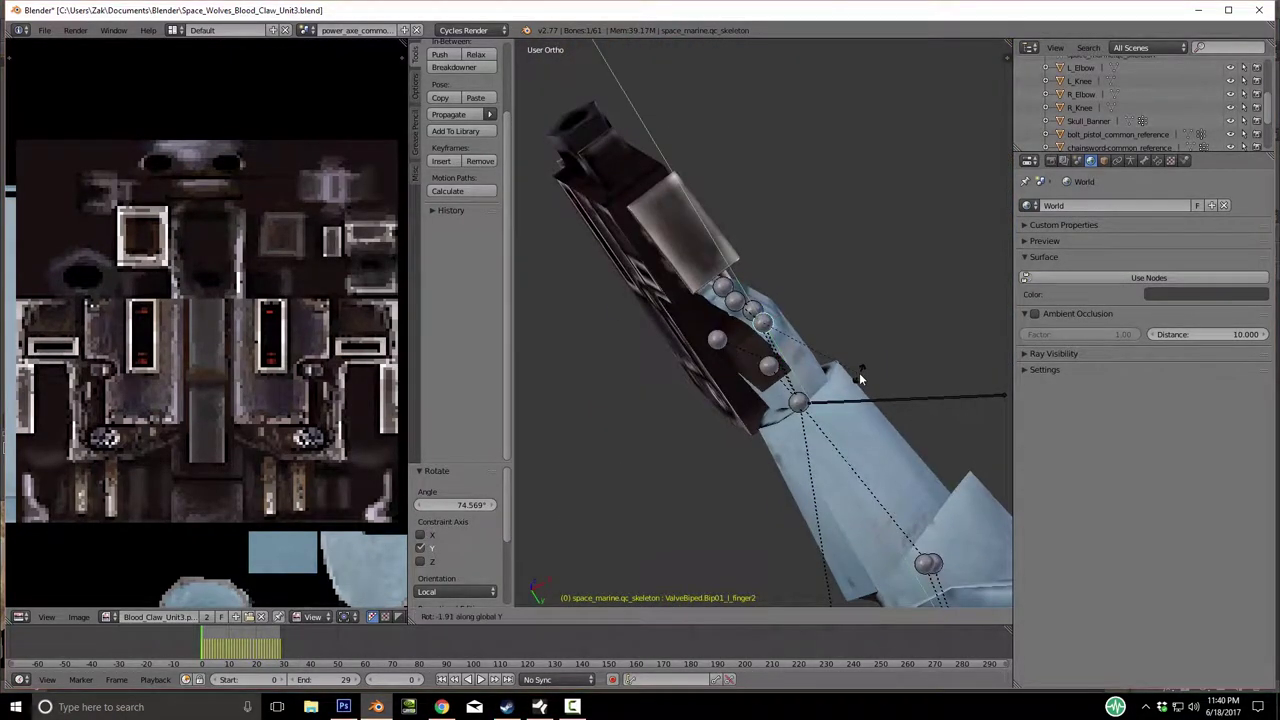
left_click(781, 363)
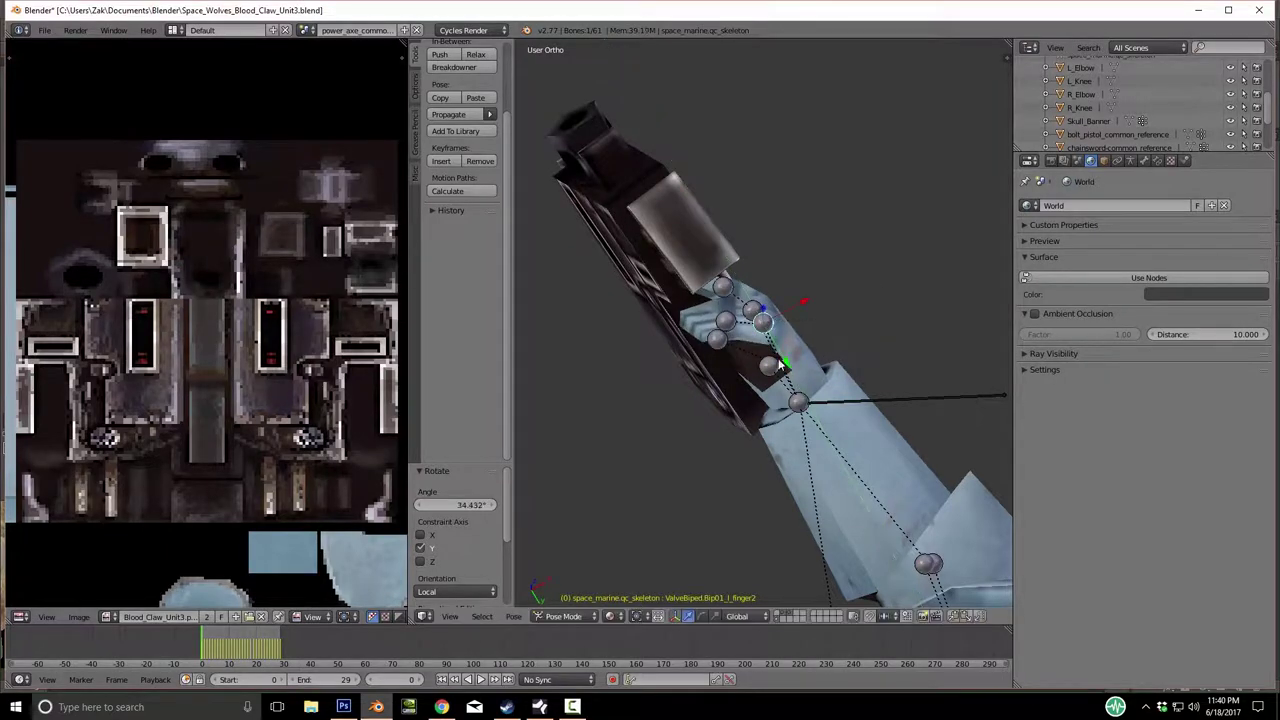
key("r")
key("y")
key("y")
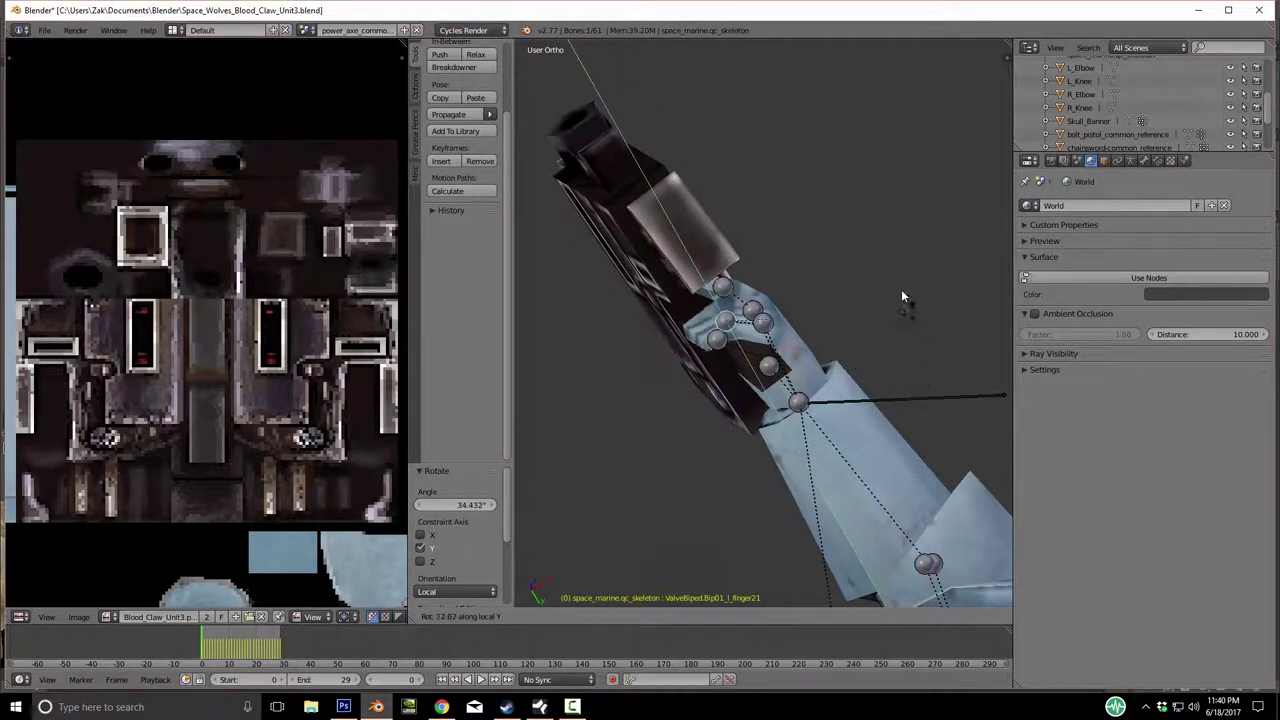
left_click(868, 228)
Curl another left finger bone around the grip with local Y and Z rotations.
scroll(691, 392, "down", 3)
middle_click_drag(691, 392, 797, 423)
scroll(809, 418, "up", 6)
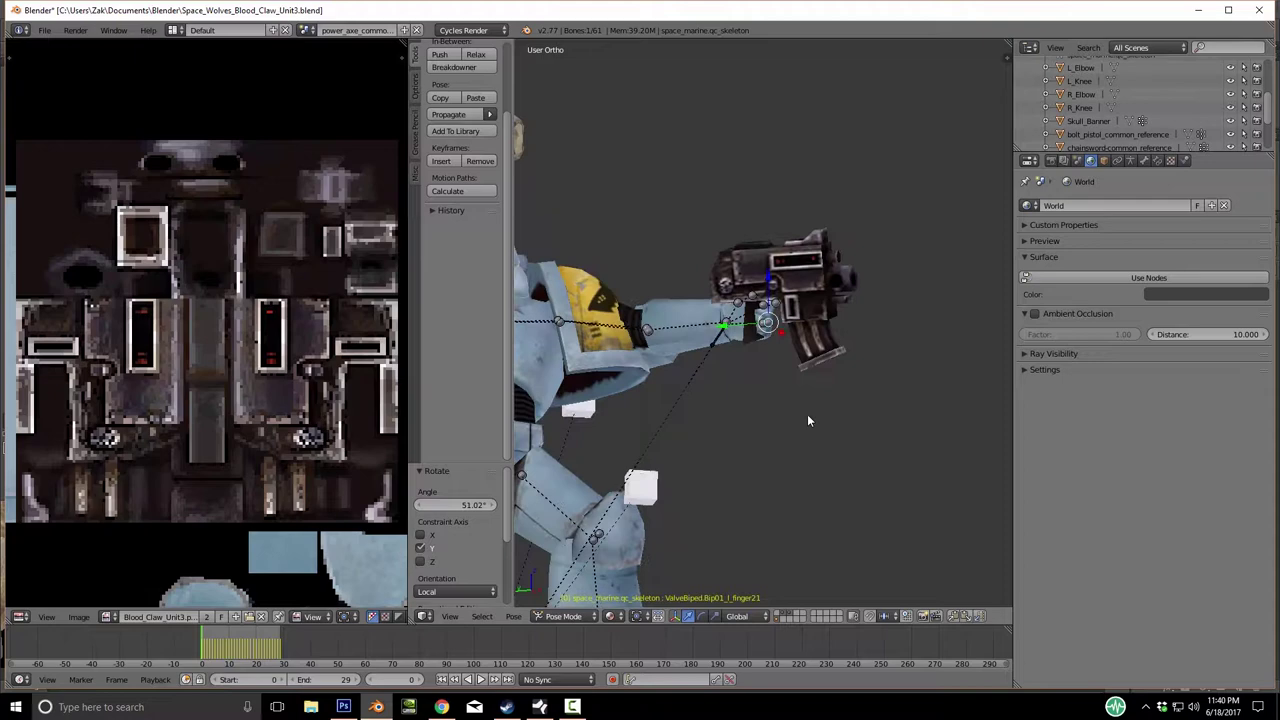
right_click(722, 249)
key("r")
key("y")
key("y")
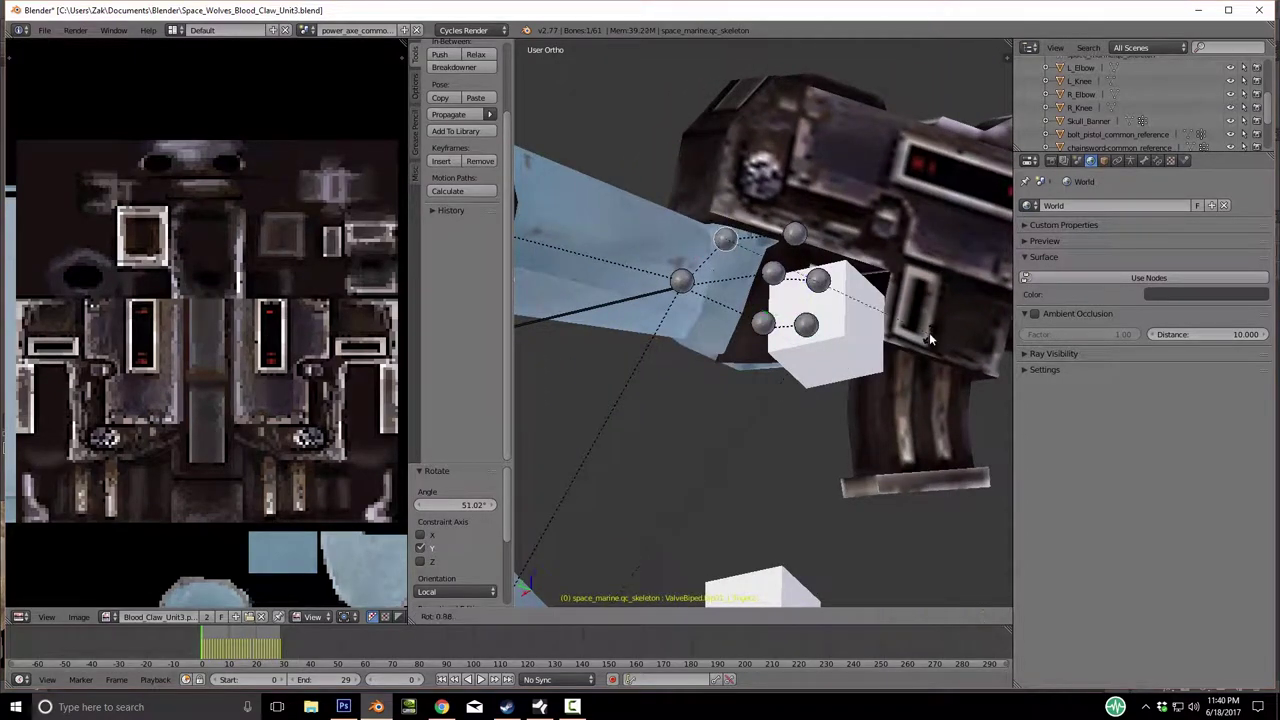
left_click(895, 406)
key("r")
key("z")
key("z")
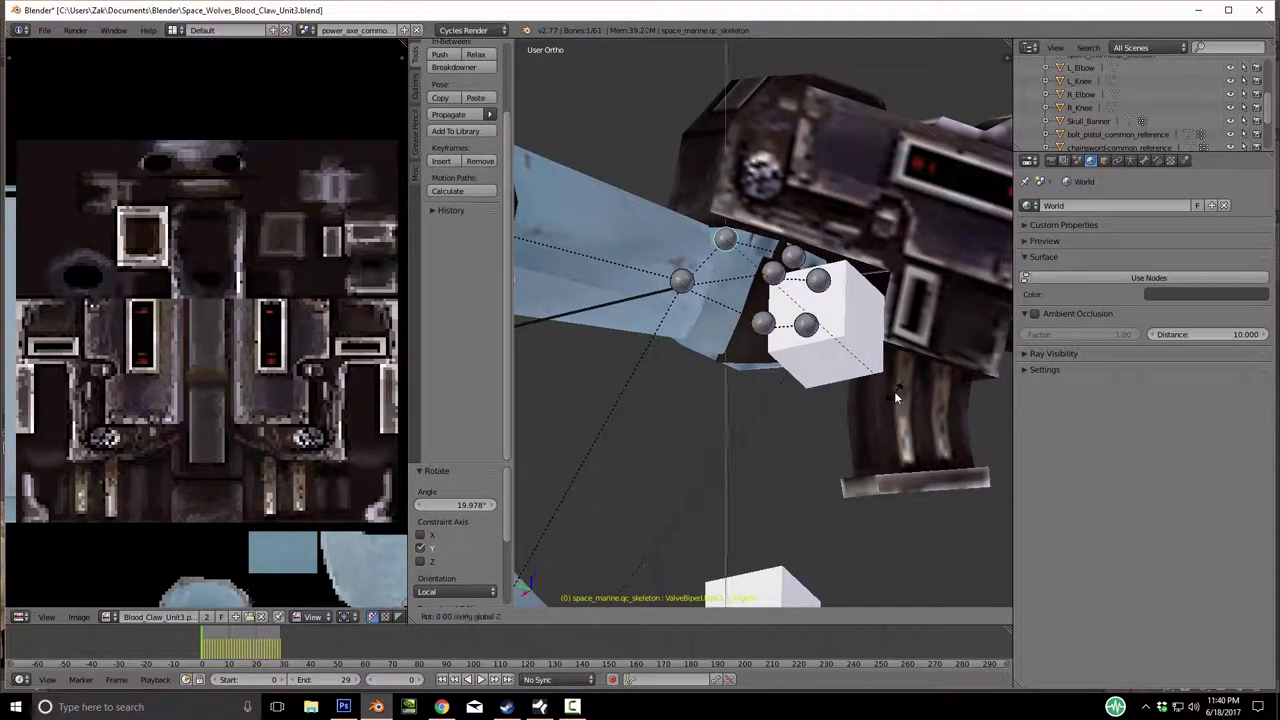
left_click(769, 256)
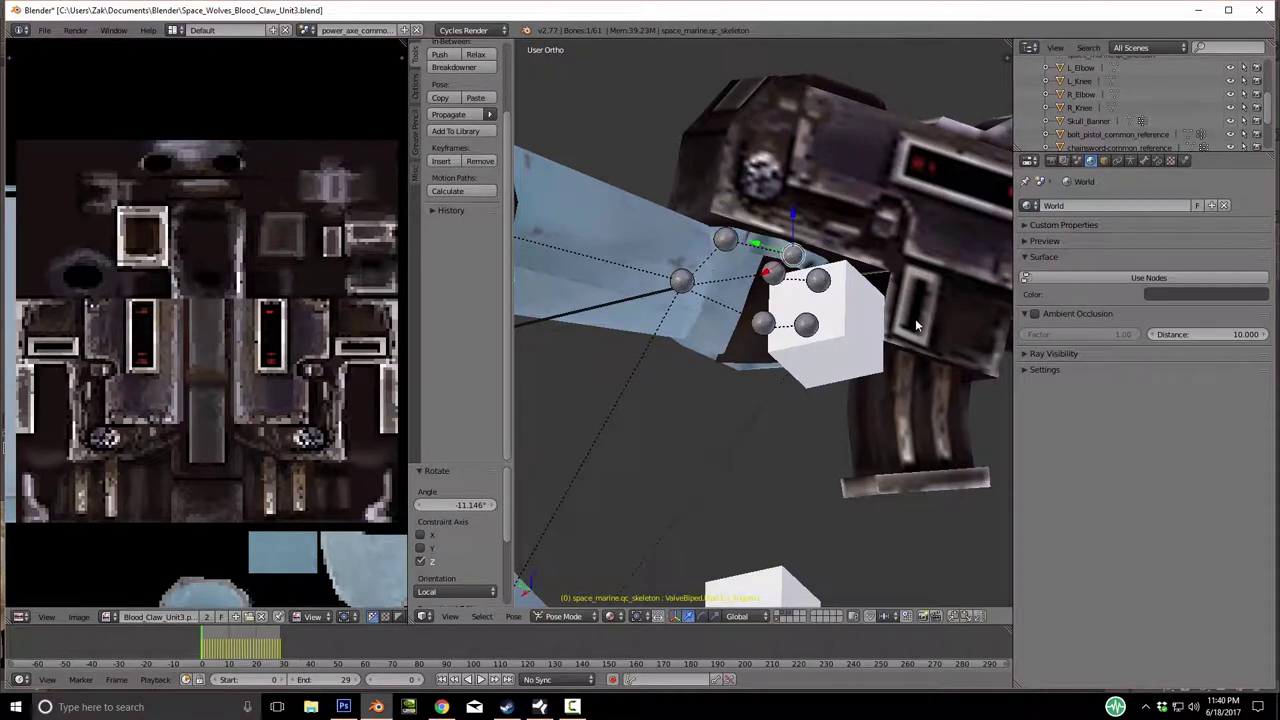
key("r")
key("y")
key("y")
left_click(862, 388)
Orbit around the gun to the other side and select the R_Knee target cube.
middle_click_drag(862, 388, 590, 330)
scroll(732, 387, "down", 5)
scroll(834, 365, "down", 2)
scroll(707, 350, "up", 3)
middle_click_drag(848, 336, 745, 425)
right_click(637, 444)
Reposition the R_Knee target along the X and Y axes.
key("g")
key("x")
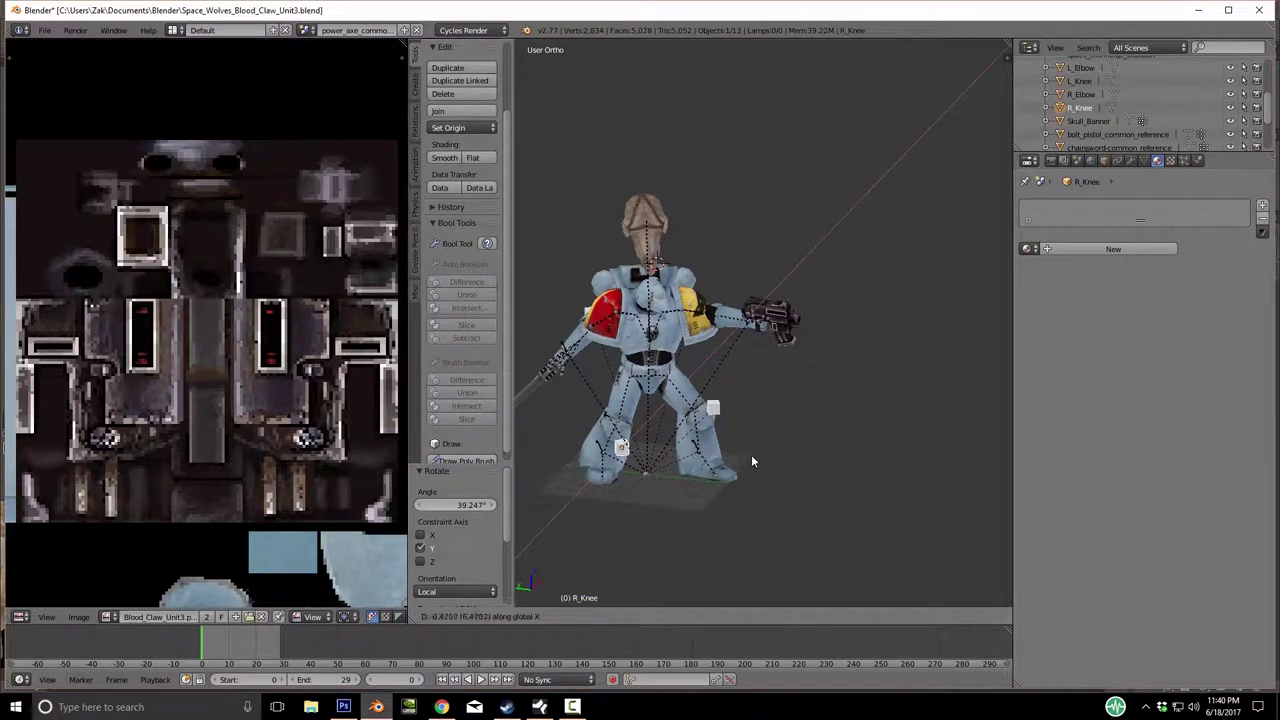
left_click(732, 438)
middle_click_drag(732, 438, 731, 338)
key("g")
key("y")
left_click(808, 437)
scroll(731, 338, "up", 5)
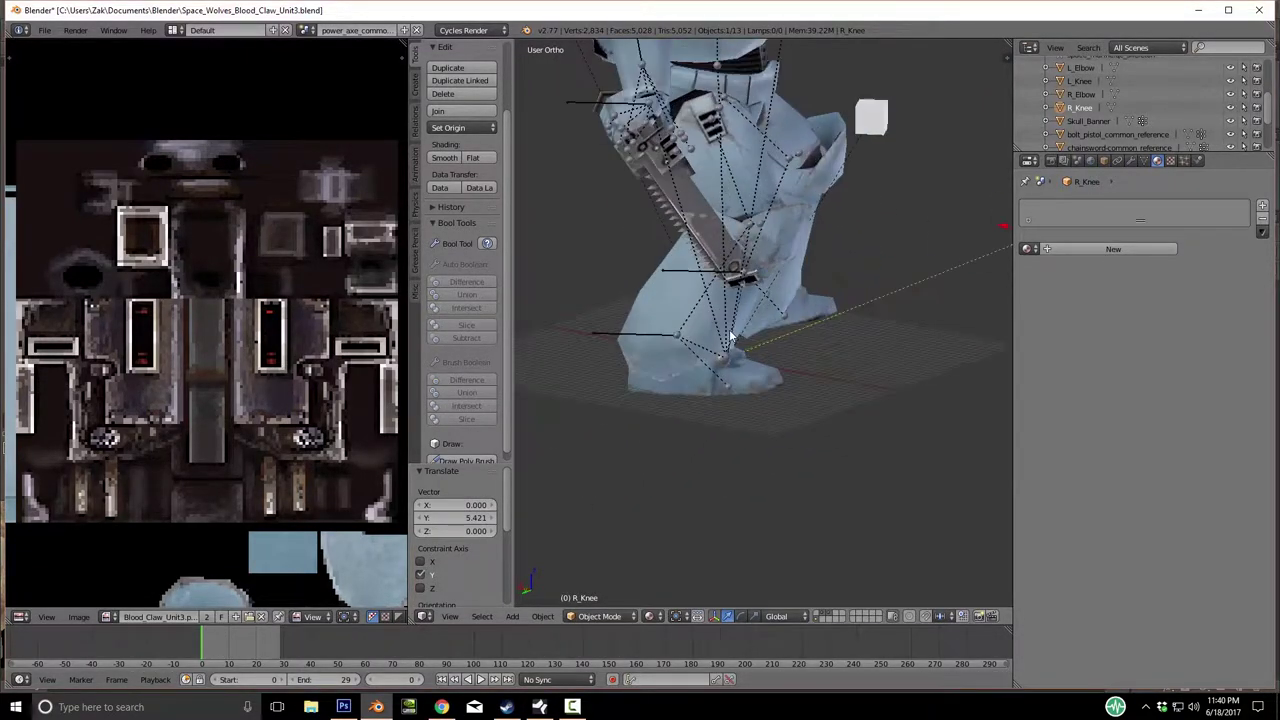
Slightly rotate the right foot bone in Pose Mode and keyframe all bones.
right_click(679, 337)
key("ctrl+Tab")
middle_click_drag(910, 413, 838, 380)
key("r")
left_click(845, 368)
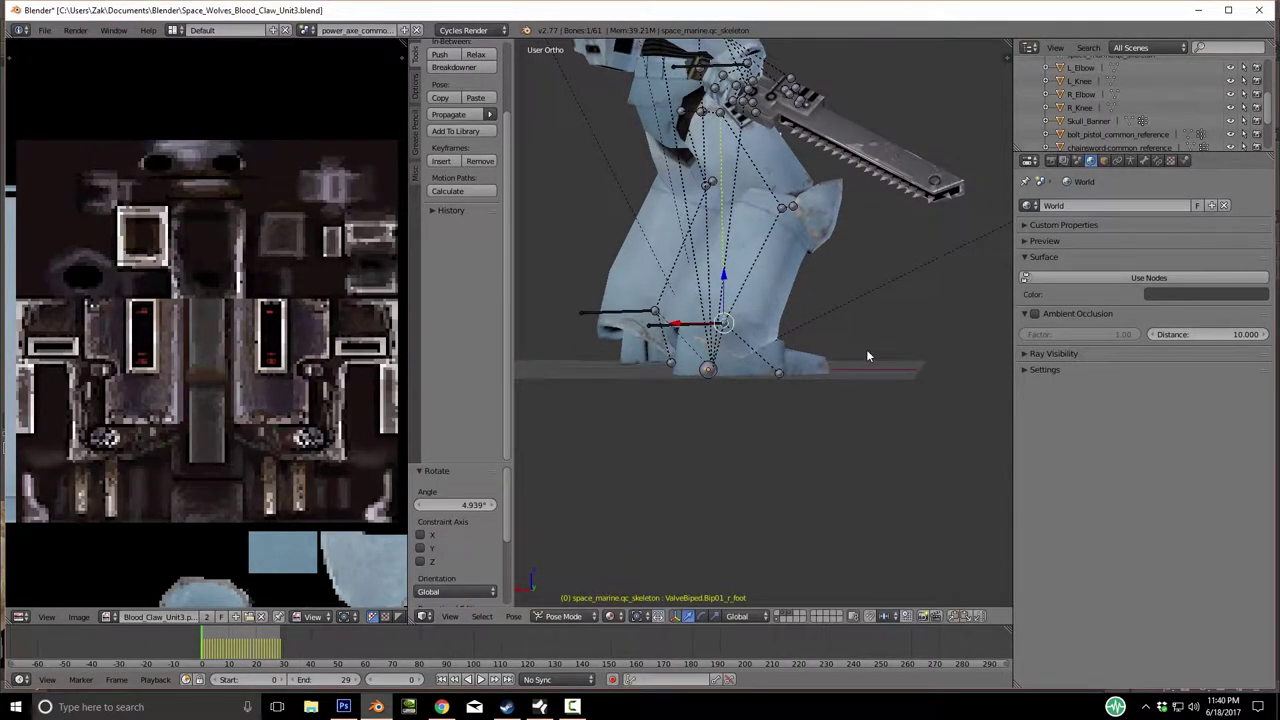
scroll(868, 355, "down", 4)
key("a")
key("i")
left_click(925, 330)
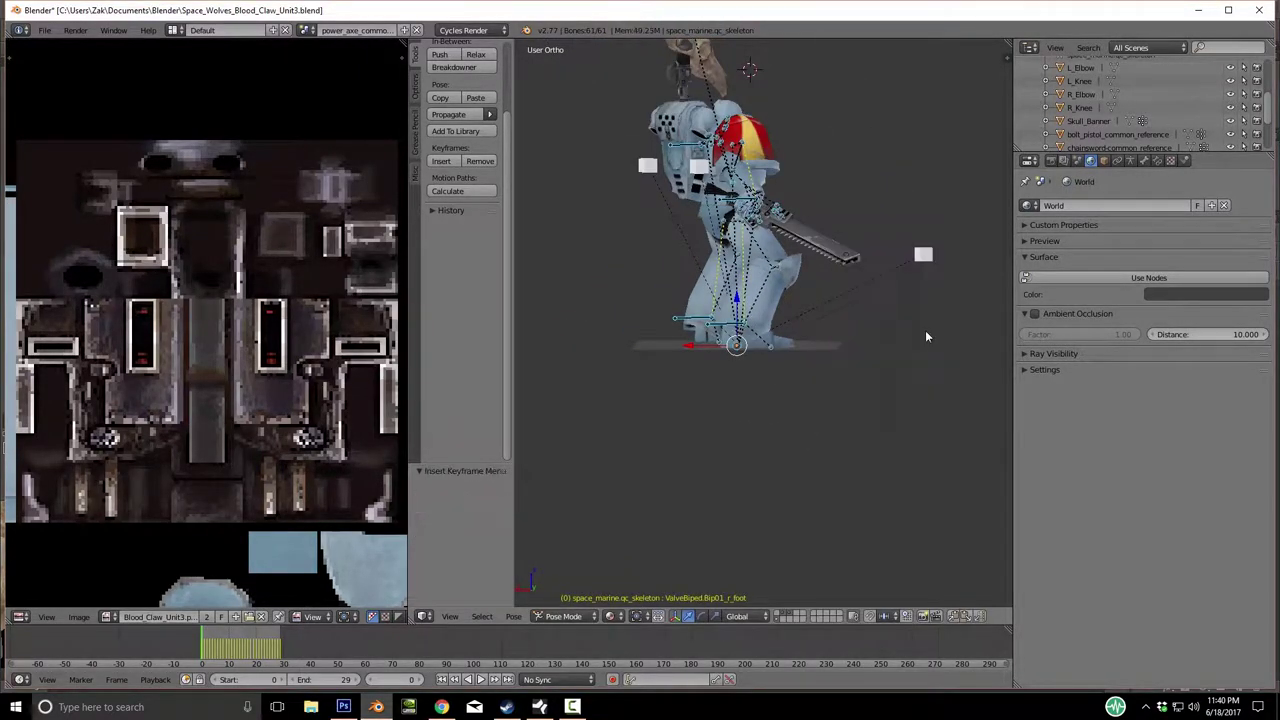
Insert keyframes on the L_Knee and R_Knee target cubes.
middle_click_drag(925, 330, 780, 325)
scroll(811, 312, "up", 2)
scroll(805, 310, "down", 1)
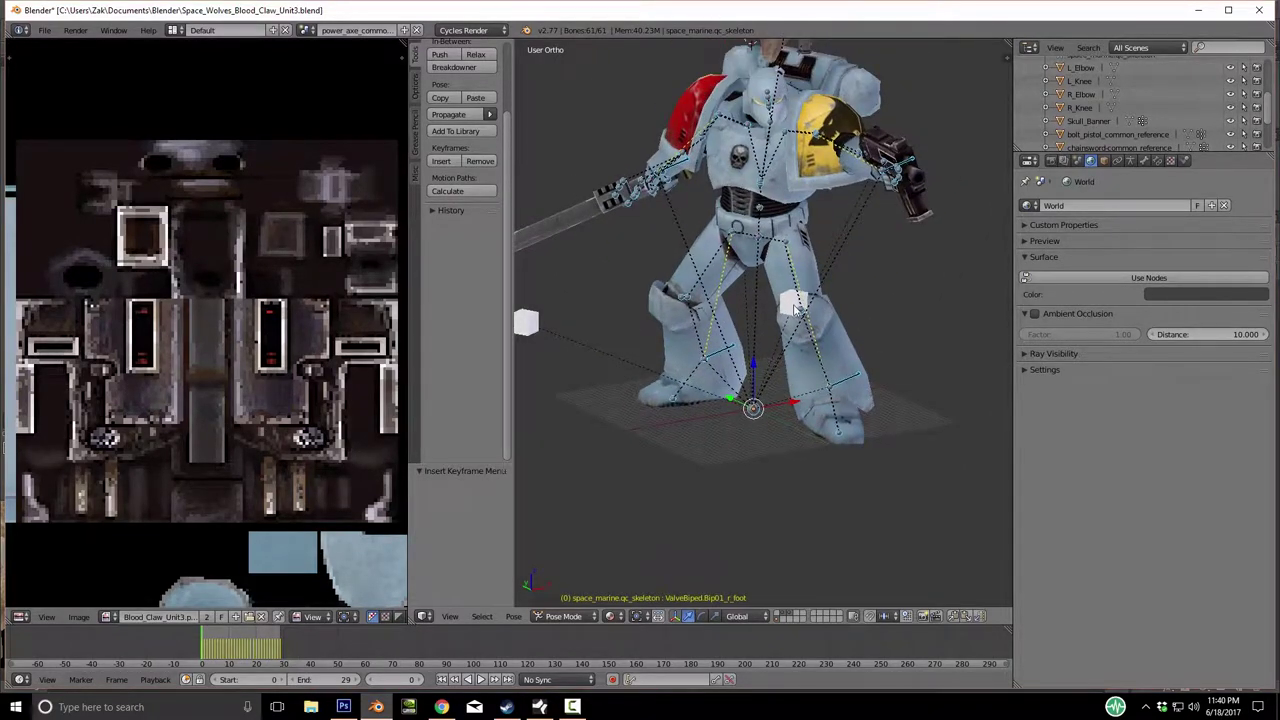
right_click(785, 302)
key("i")
left_click(770, 299)
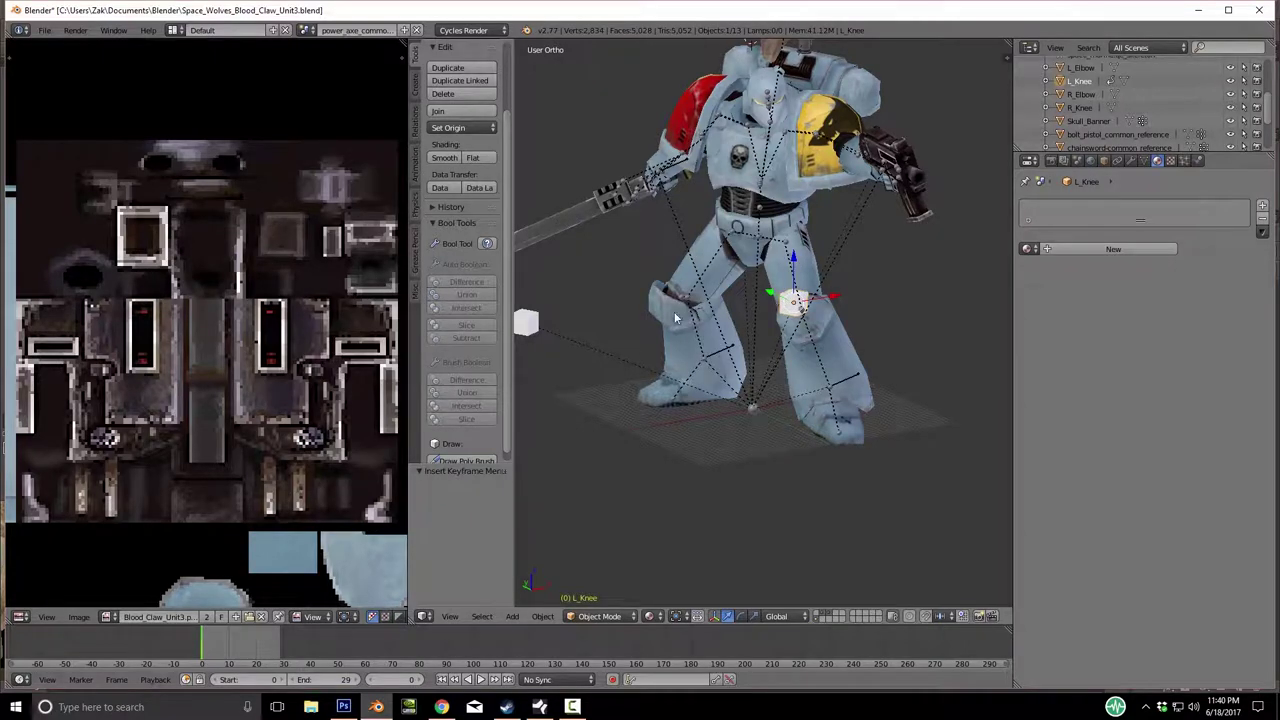
right_click(540, 324)
key("i")
left_click(543, 326)
Keyframe location, rotation and scale of the L_Elbow and R_Elbow targets.
middle_click_drag(651, 271, 764, 278)
right_click(762, 272)
key("i")
left_click(762, 272)
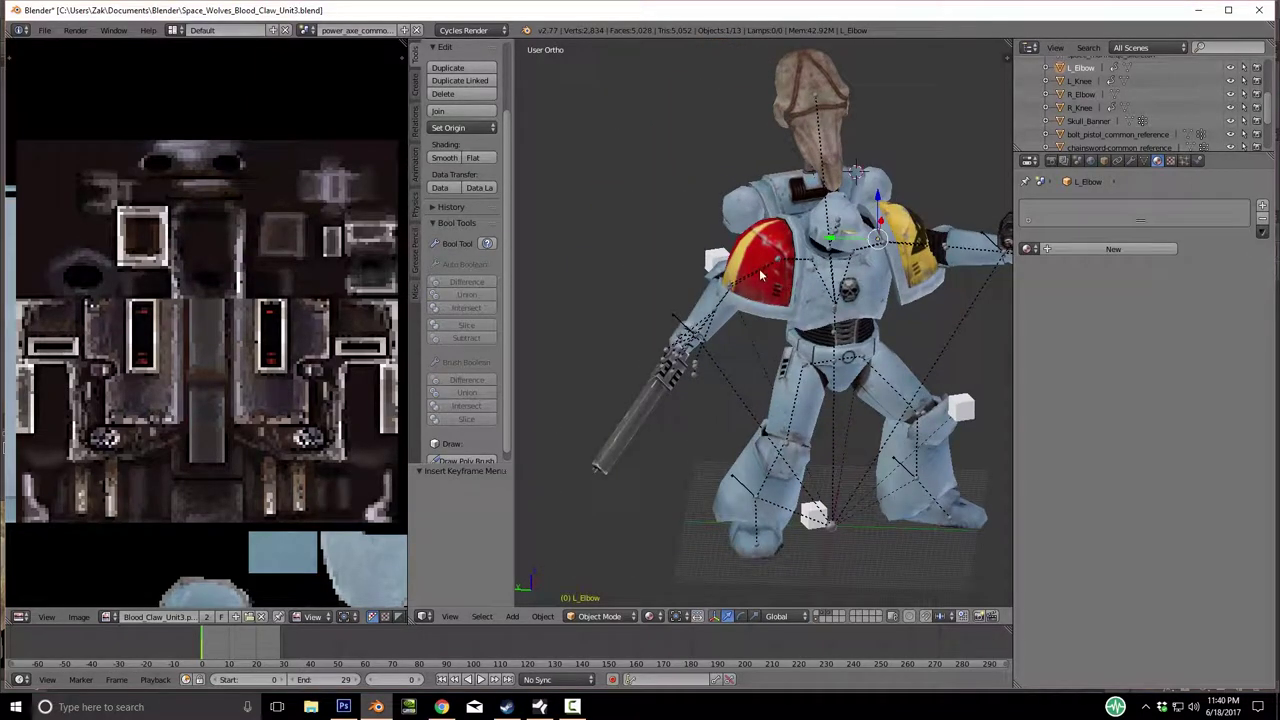
right_click(713, 257)
key("i")
left_click(713, 257)
Rotate the right upper-arm bone into the shooting stance.
right_click(777, 262)
key("r")
left_click(833, 300)
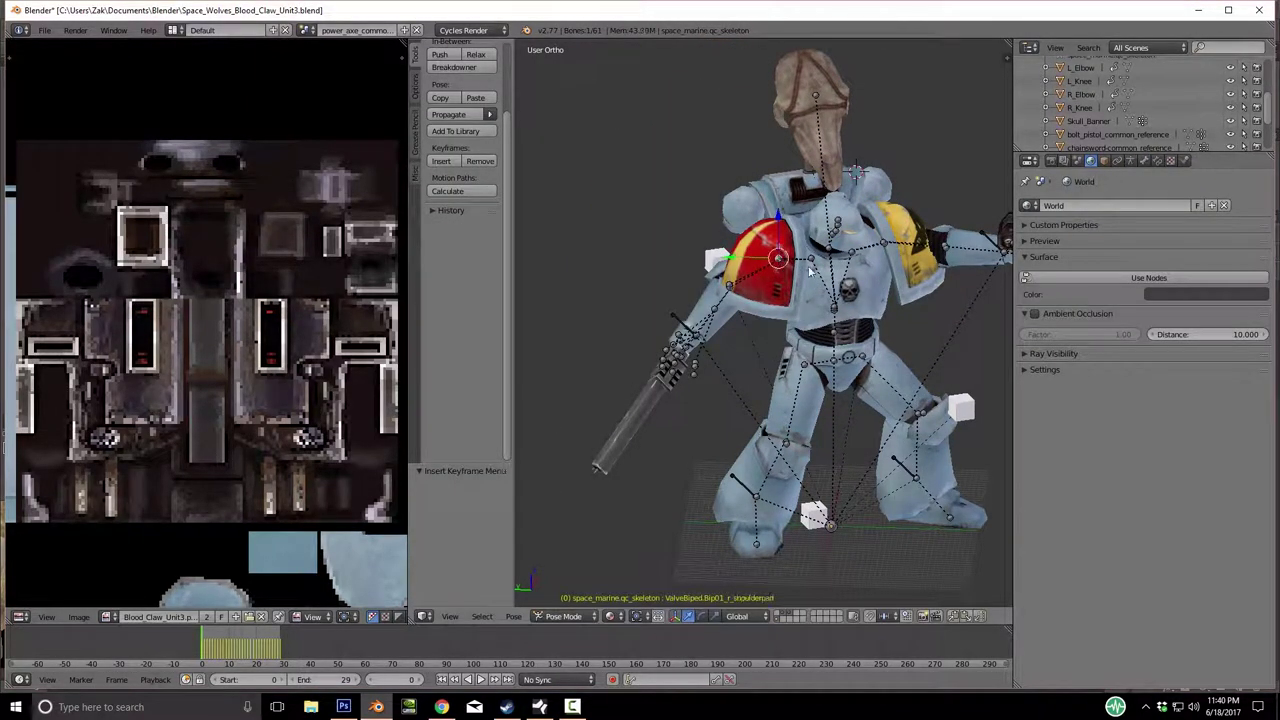
key("r")
left_click(820, 322)
middle_click_drag(820, 322, 761, 290)
Rotate the left shoulderpad and upper arm by 42.175° and 20.65° over the pistol arm.
right_click(758, 232)
key("r")
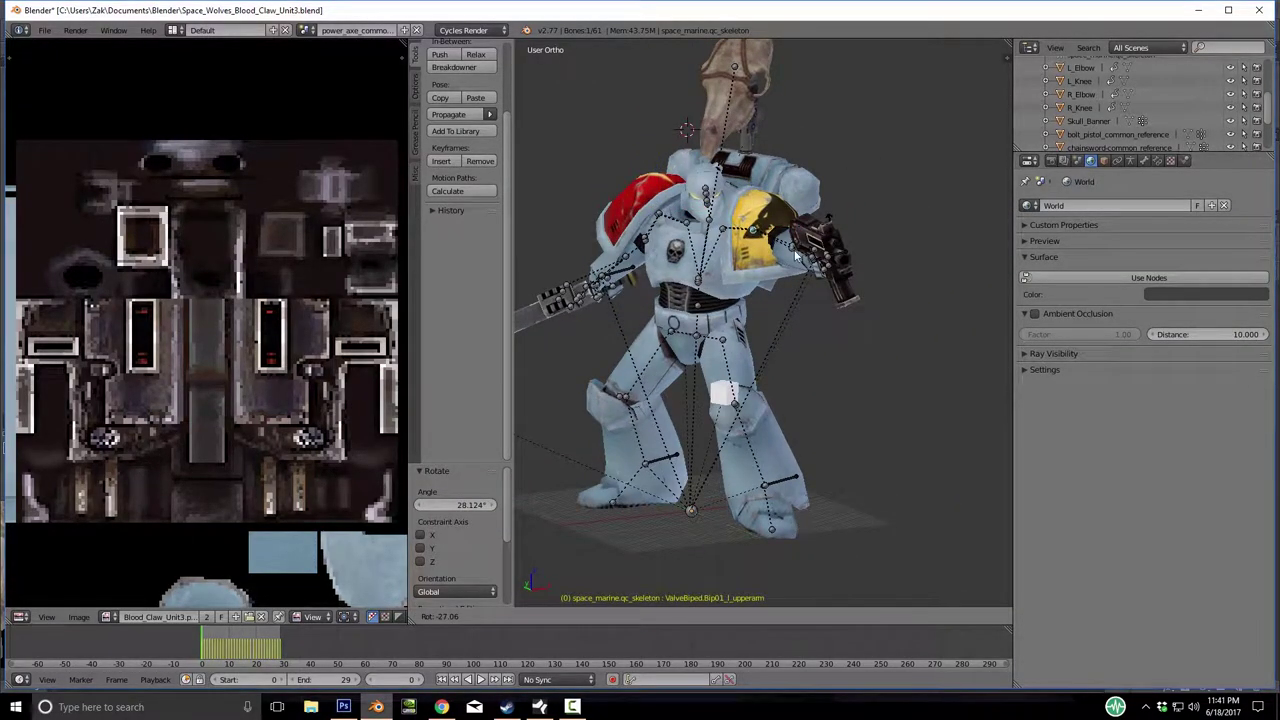
key("Escape")
key("r")
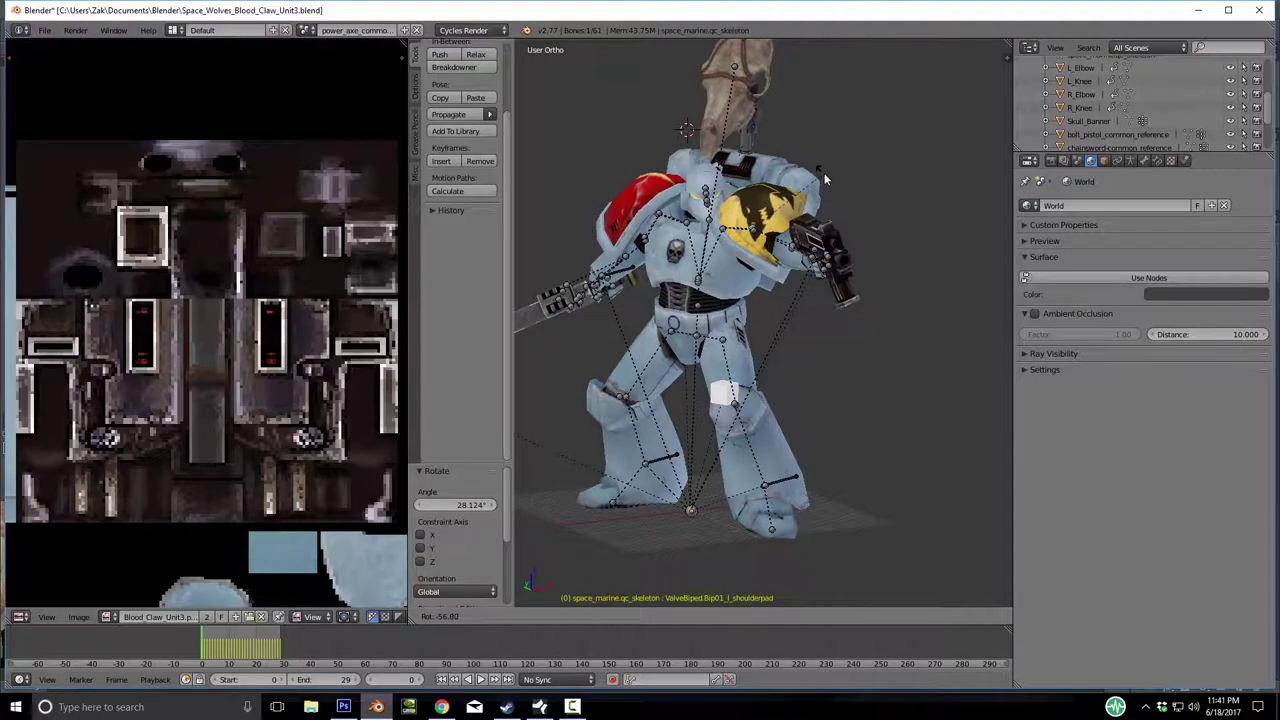
left_click(824, 176)
middle_click_drag(822, 191, 746, 384)
key("r")
left_click(680, 425)
middle_click_drag(680, 425, 836, 299)
key("r")
left_click(743, 318)
Select all bones and keyframe the whole pose.
key("a")
key("i")
left_click(830, 329)
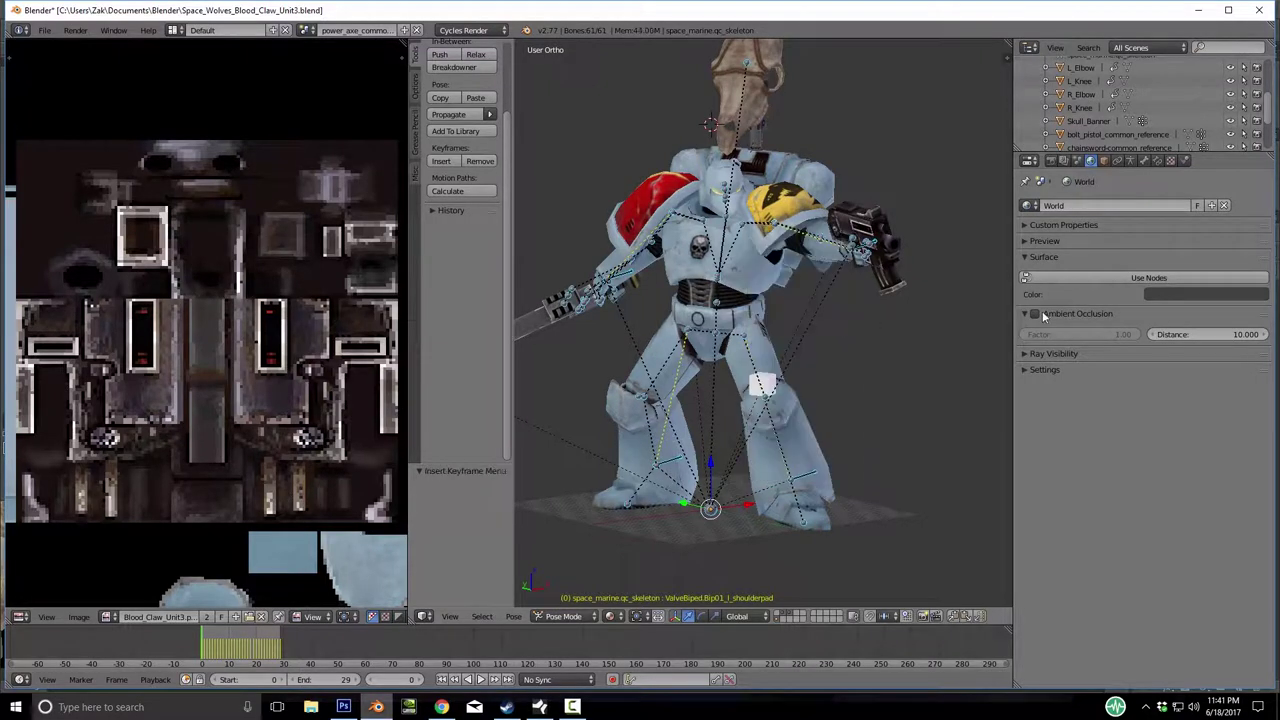
Create a new pose library and add the current pose named Shooting1.
left_click(1131, 161)
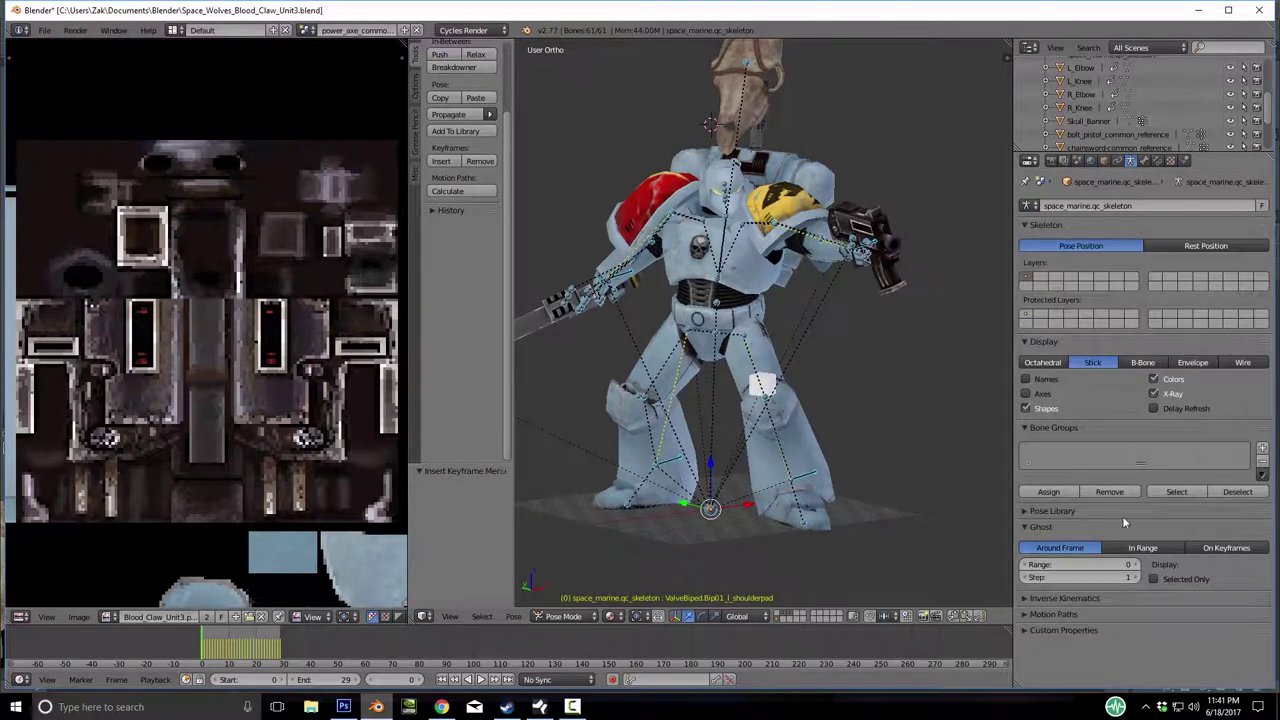
left_click(1069, 513)
left_click(1100, 530)
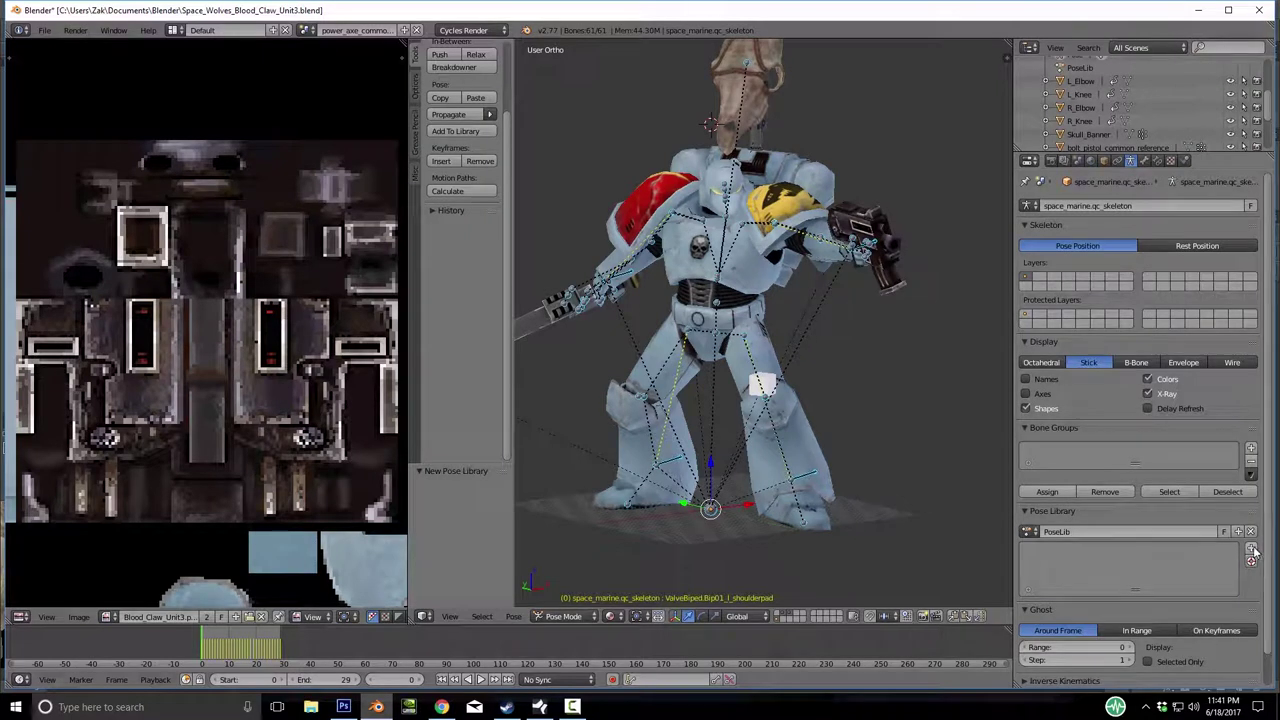
left_click(1214, 549)
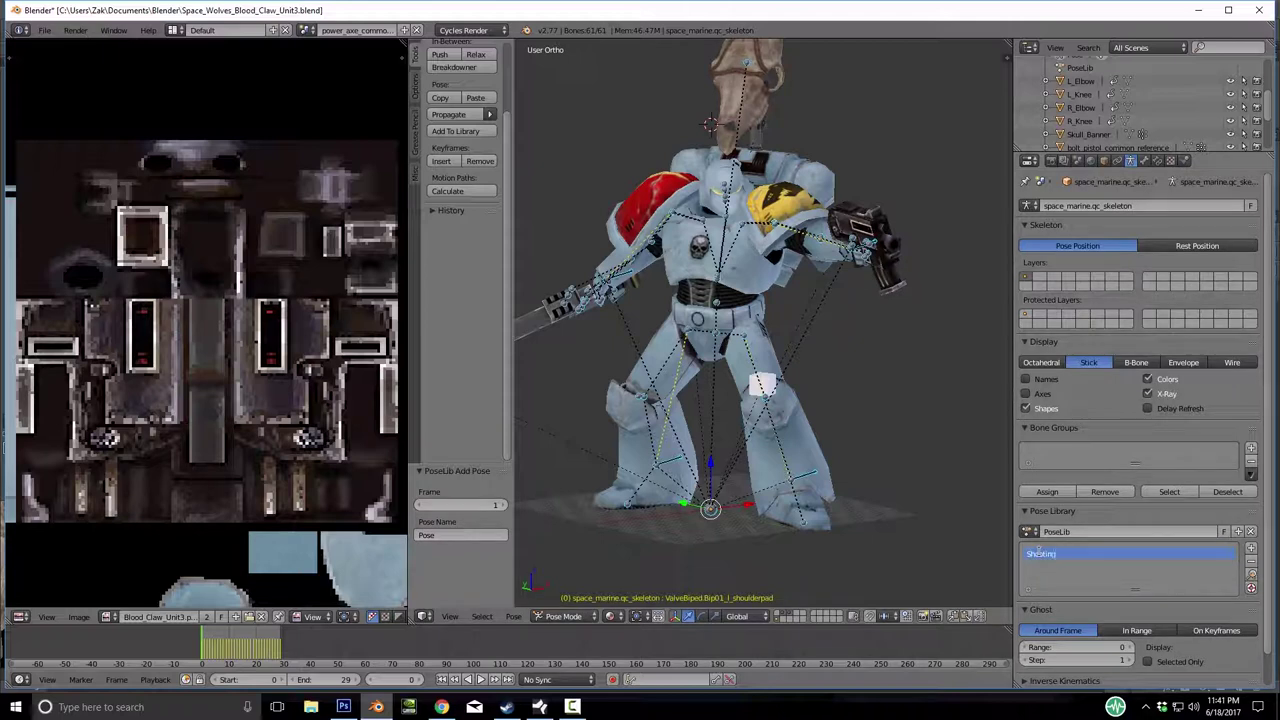
key("Return")
Save the blend file, overwriting the existing version.
key("ctrl+s")
left_click(873, 424)
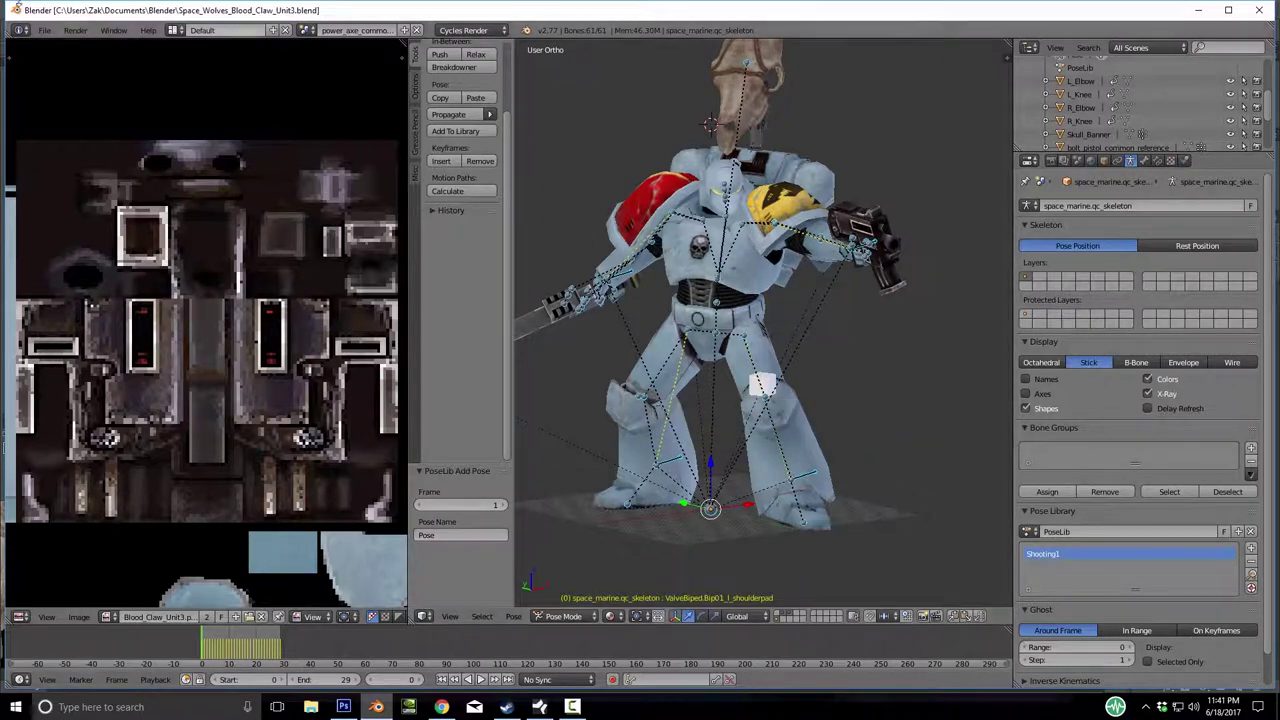
left_click(44, 30)
mouse_move(100, 77)
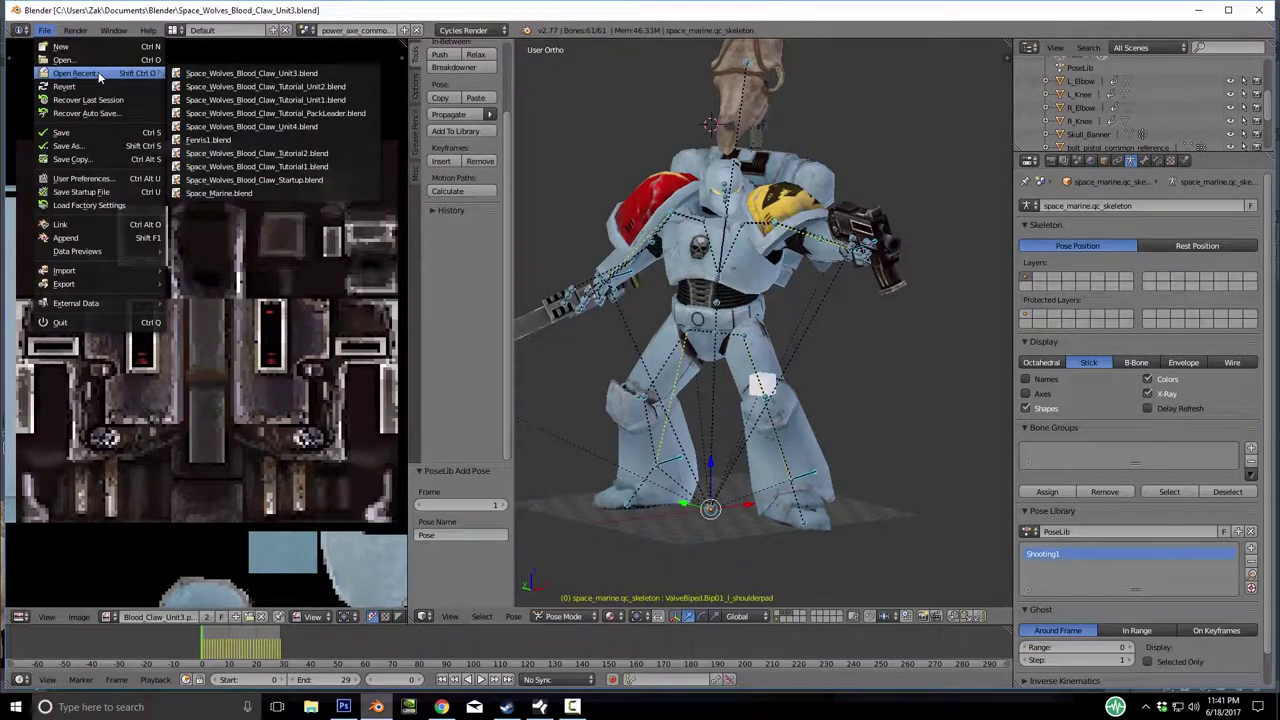
Open the recent file Space_Wolves_Blood_Claw_Unit4.blend and orbit around the marine.
left_click(311, 126)
middle_click_drag(818, 349, 724, 376)
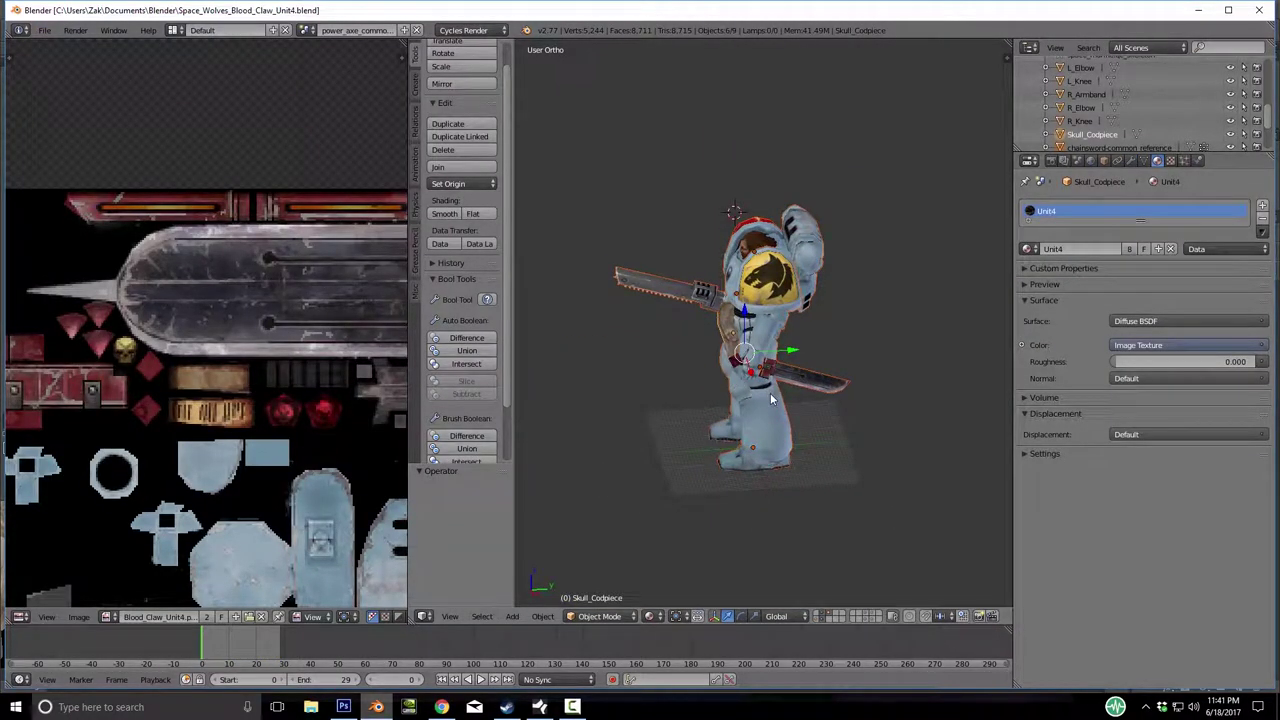
scroll(770, 393, "up", 4)
middle_click_drag(770, 393, 897, 617)
Enable the armature layer so the skeleton and control cubes appear around the marine.
left_click(816, 619, "shift")
middle_click_drag(735, 420, 700, 277)
middle_click_drag(720, 437, 742, 476)
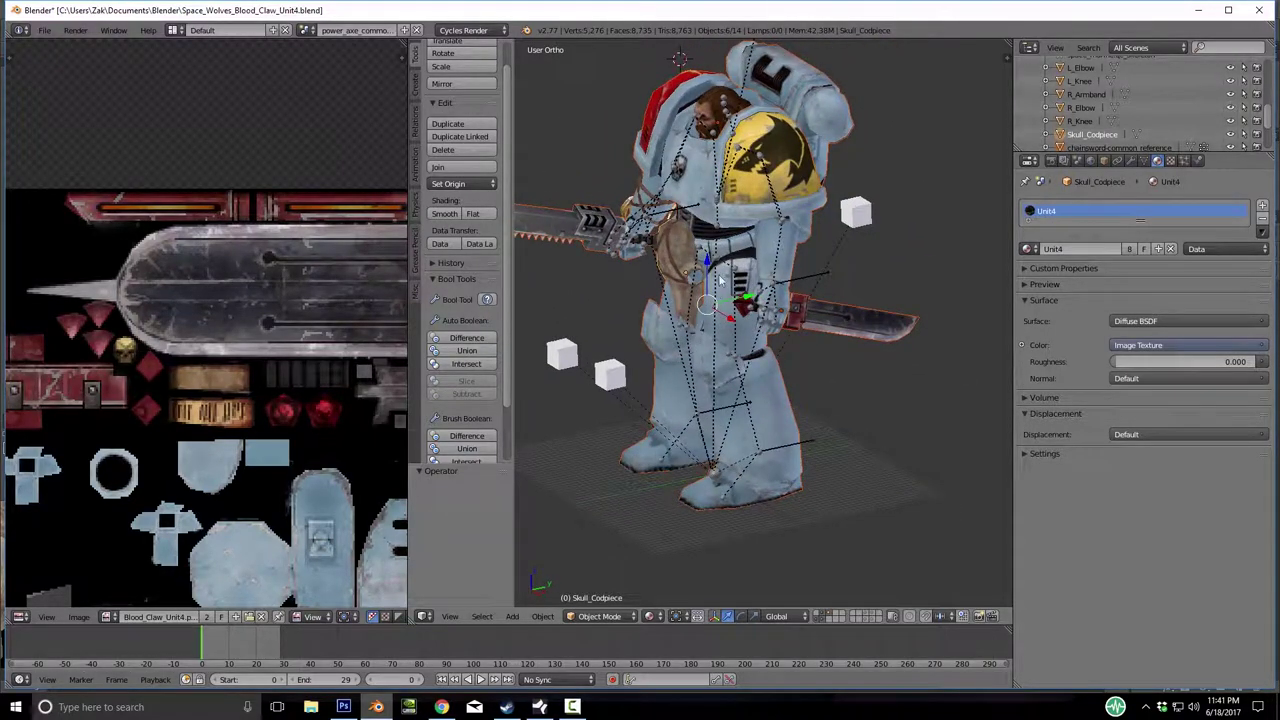
middle_click_drag(772, 498, 733, 316)
Select the skeleton_root bone and start rotating it about its local Y, then X, axis.
right_click(724, 312)
key("r")
right_click(858, 366)
right_click(738, 546)
key("r")
key("y")
key("y")
key("x")
key("x")
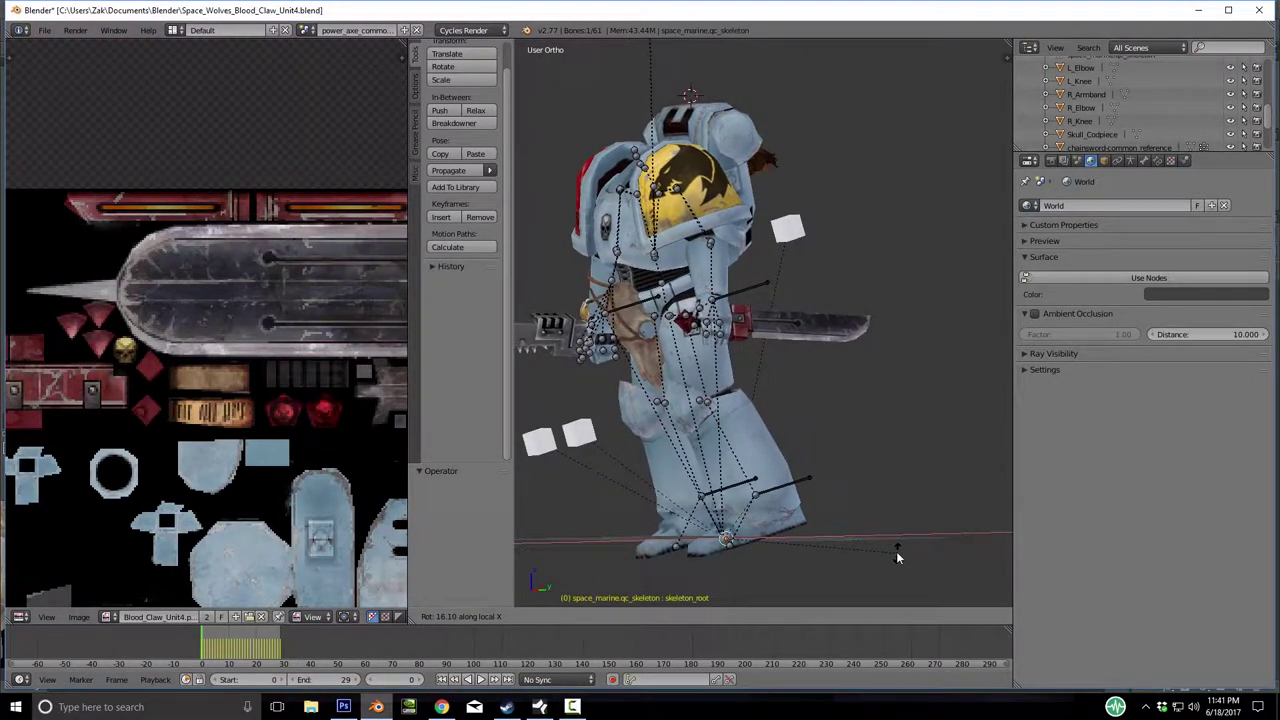
Cancel the root rotation and switch the marine skeleton back to Object Mode.
right_click(896, 551)
right_click(707, 146)
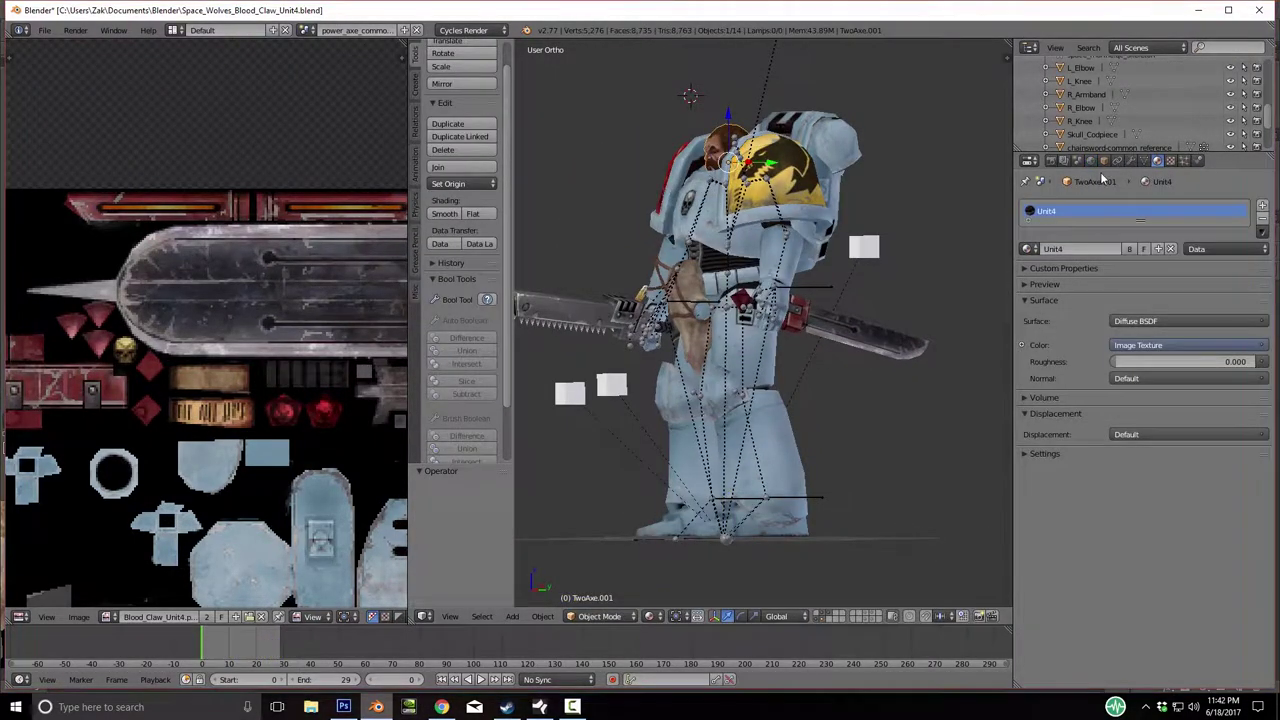
left_click(1145, 162)
middle_click_drag(940, 250, 760, 313)
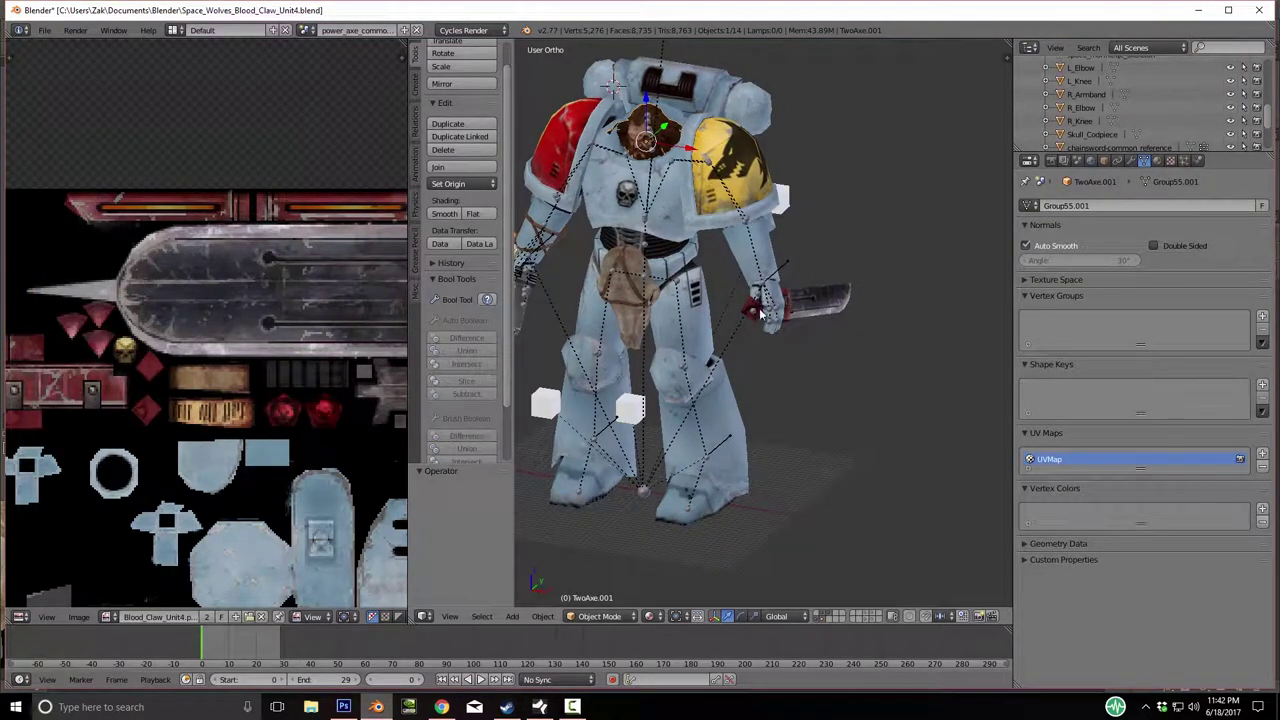
right_click(679, 514)
left_click(565, 616)
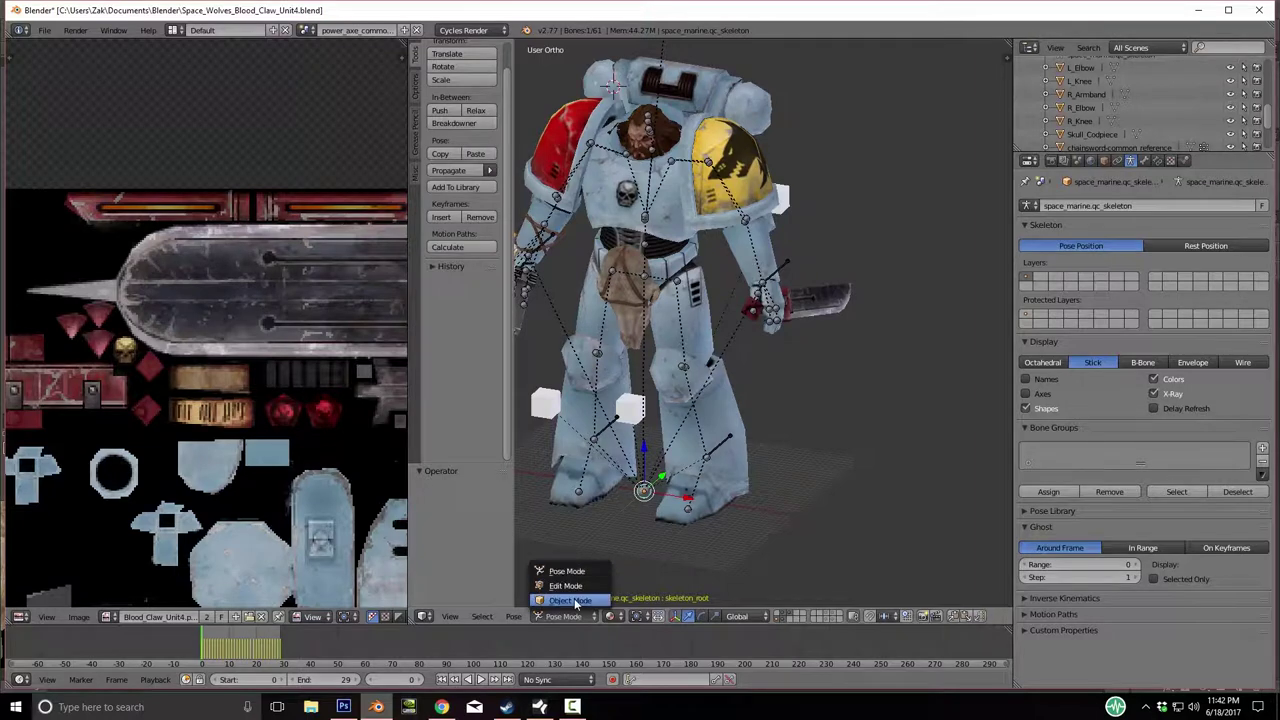
left_click(570, 600)
Parent the TwoAxe.001 head to the skeleton using Ctrl+P With Empty Groups.
right_click(641, 130)
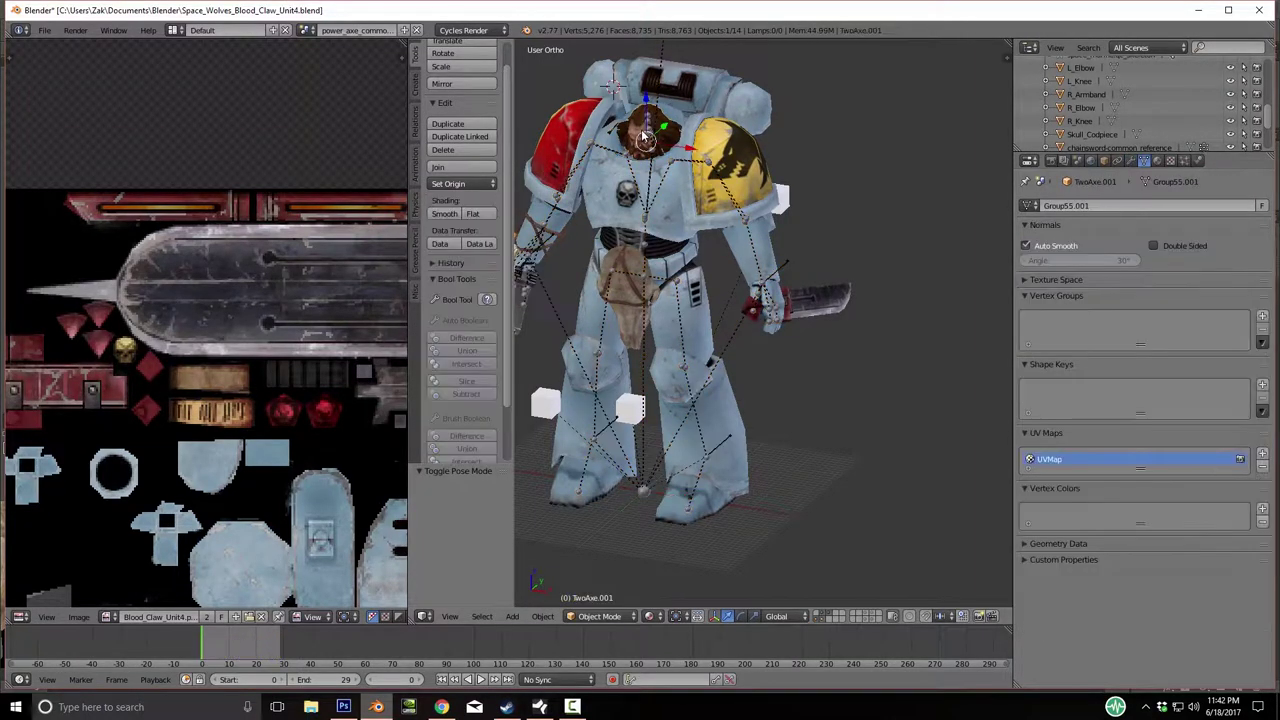
right_click(645, 503, "shift")
key("ctrl+p")
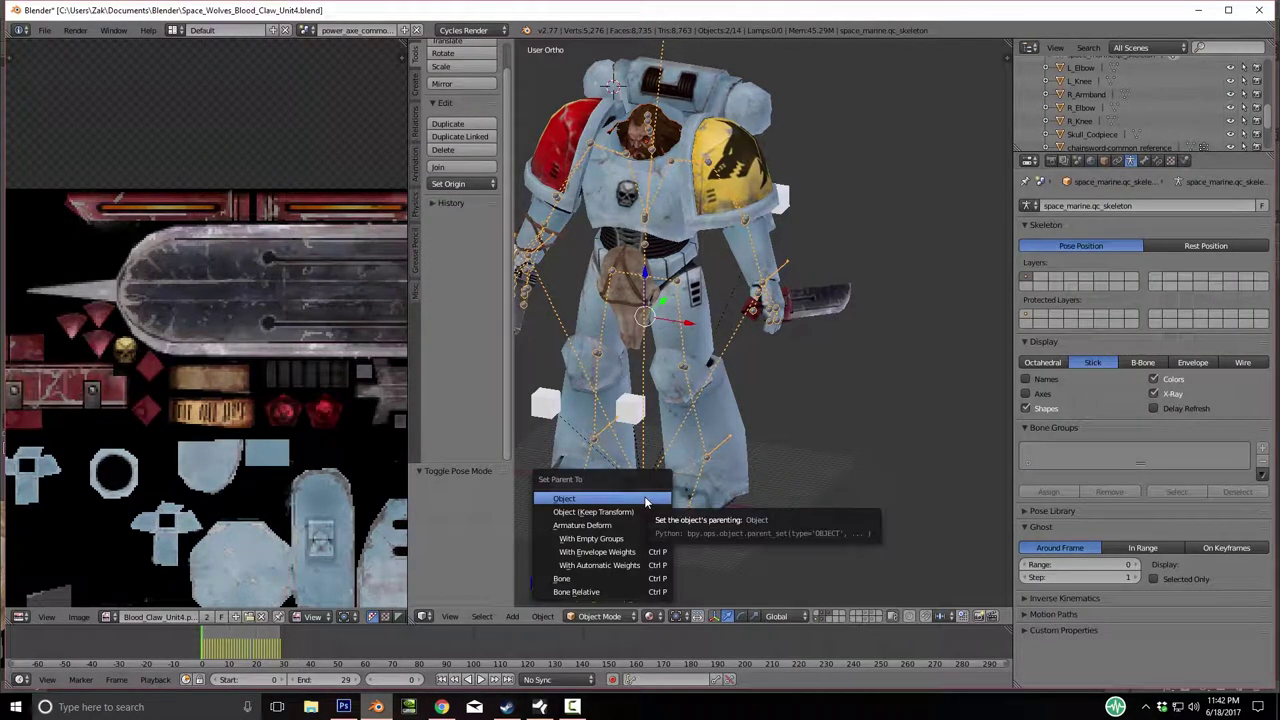
left_click(630, 539)
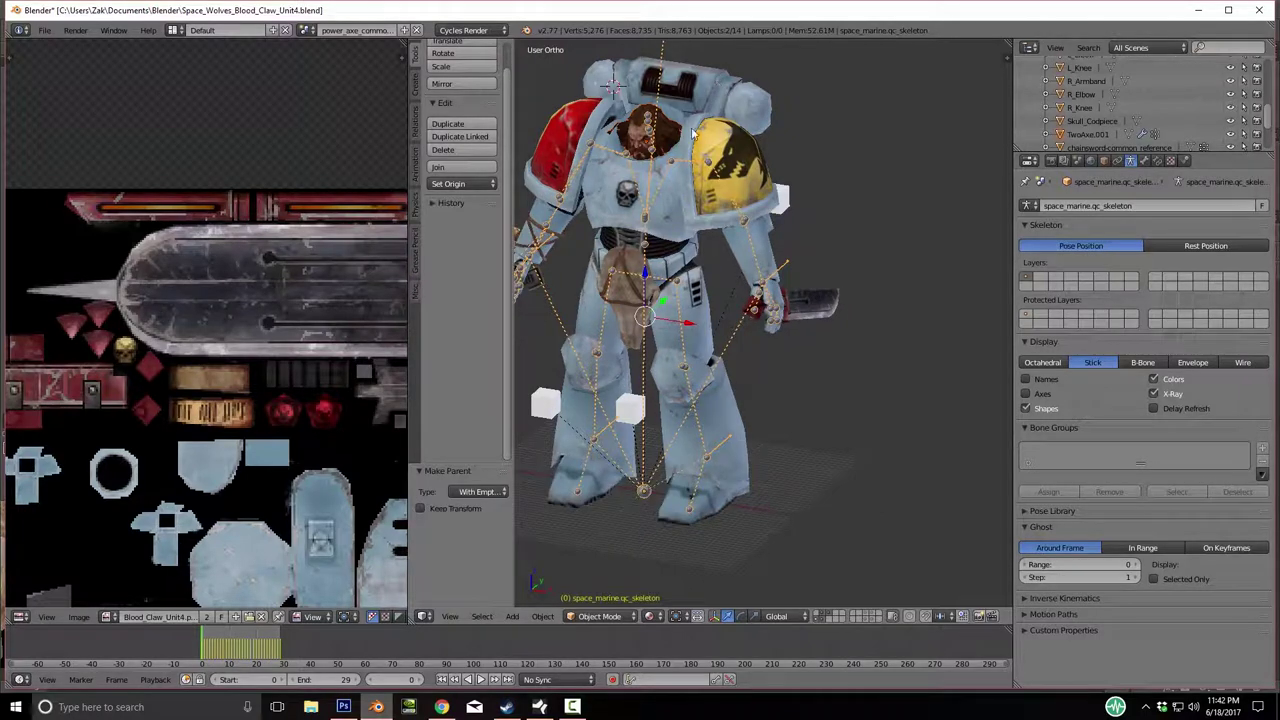
middle_click_drag(760, 258, 742, 283)
Select the ValveBiped.Bip01_head vertex group on TwoAxe.001 and enter Edit Mode.
right_click(688, 117)
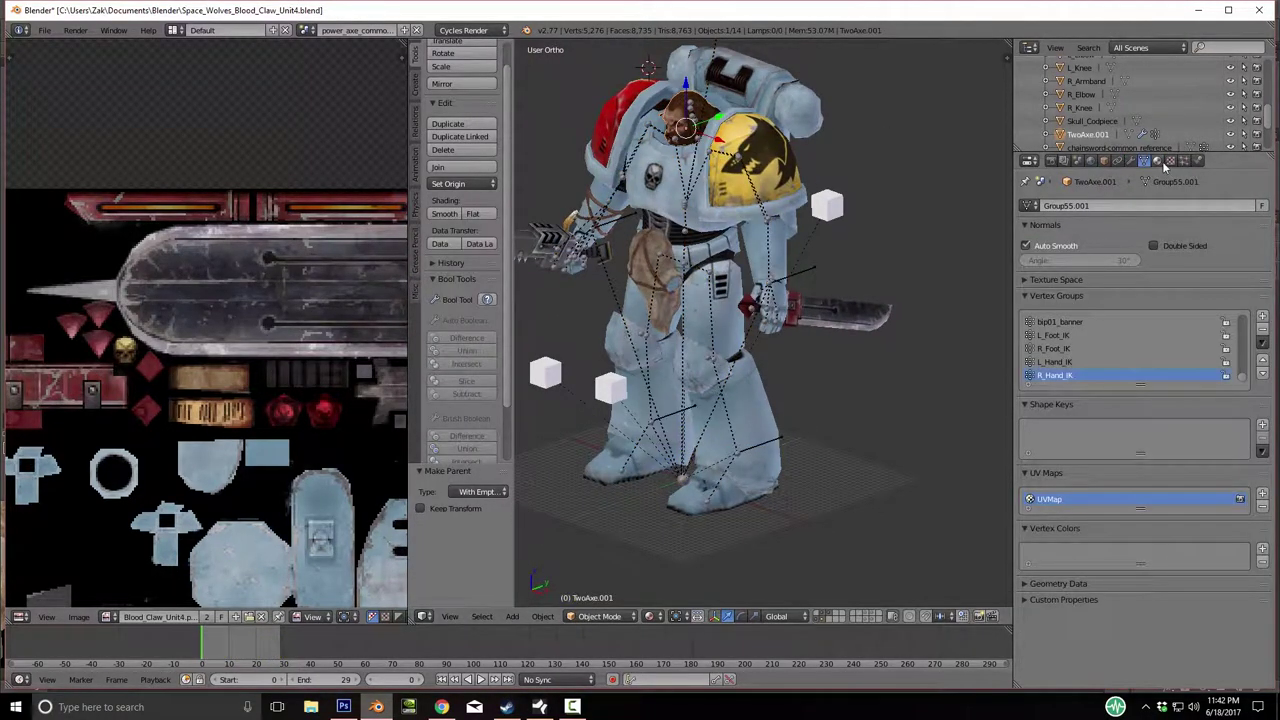
scroll(1096, 347, "up", 3)
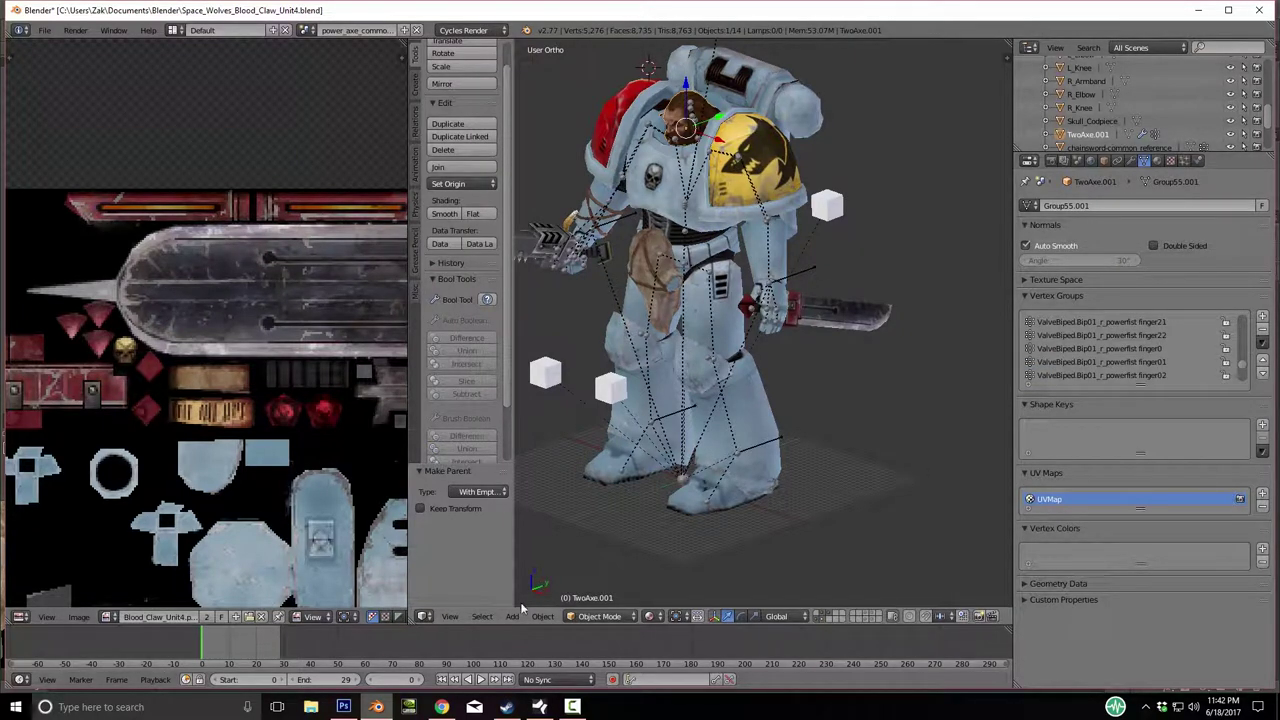
scroll(1115, 345, "up", 5)
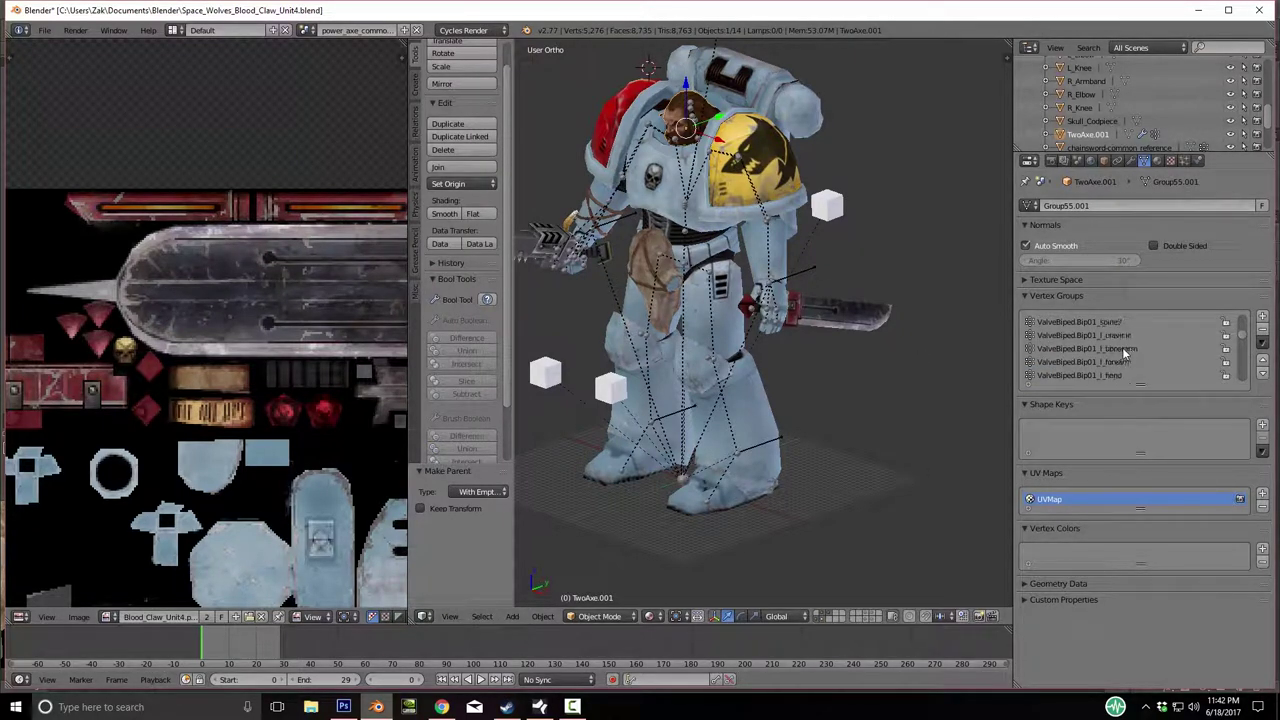
scroll(1136, 341, "down", 5)
scroll(1142, 355, "down", 3)
left_click(1104, 349)
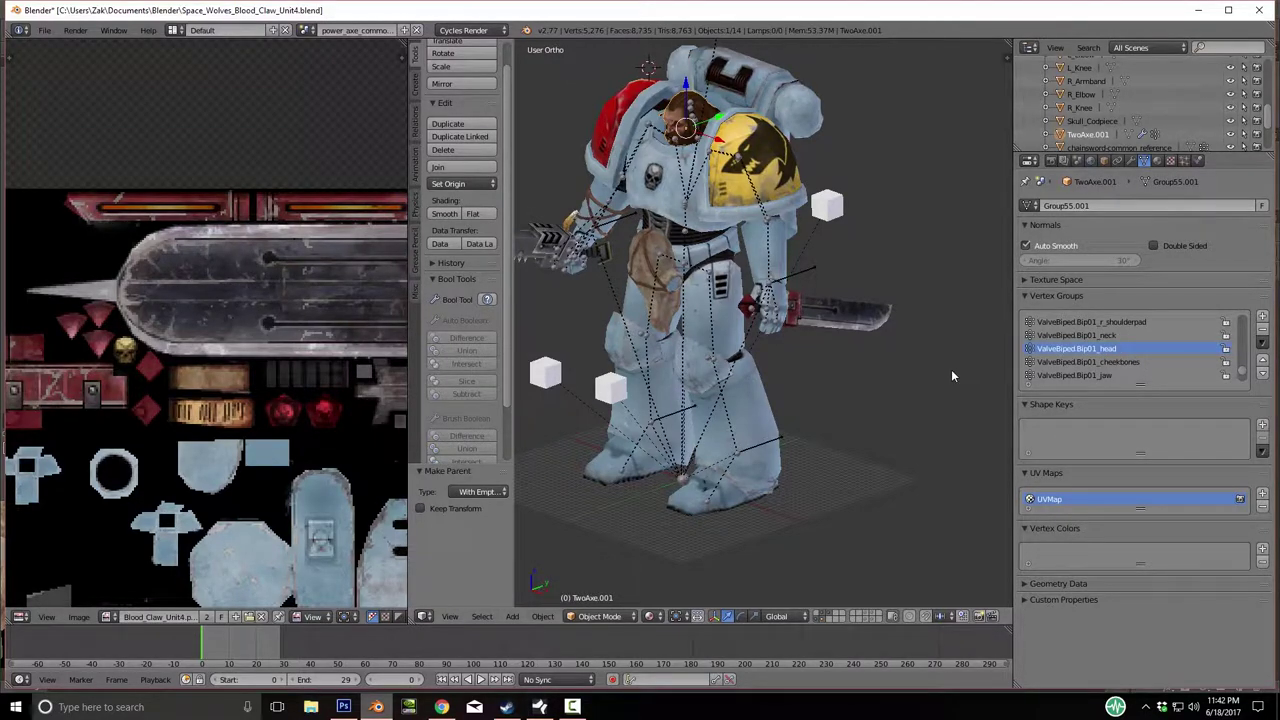
key("Tab")
key("Tab")
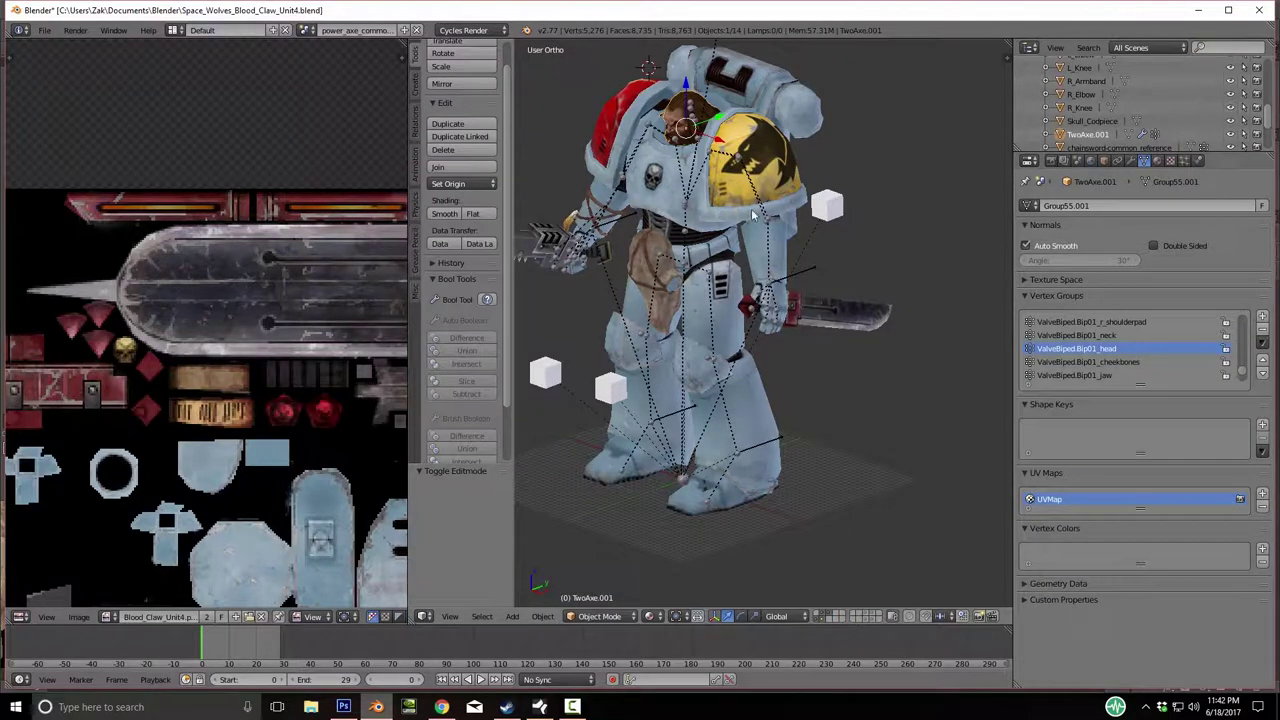
middle_click_drag(790, 345, 812, 351)
right_click(645, 500)
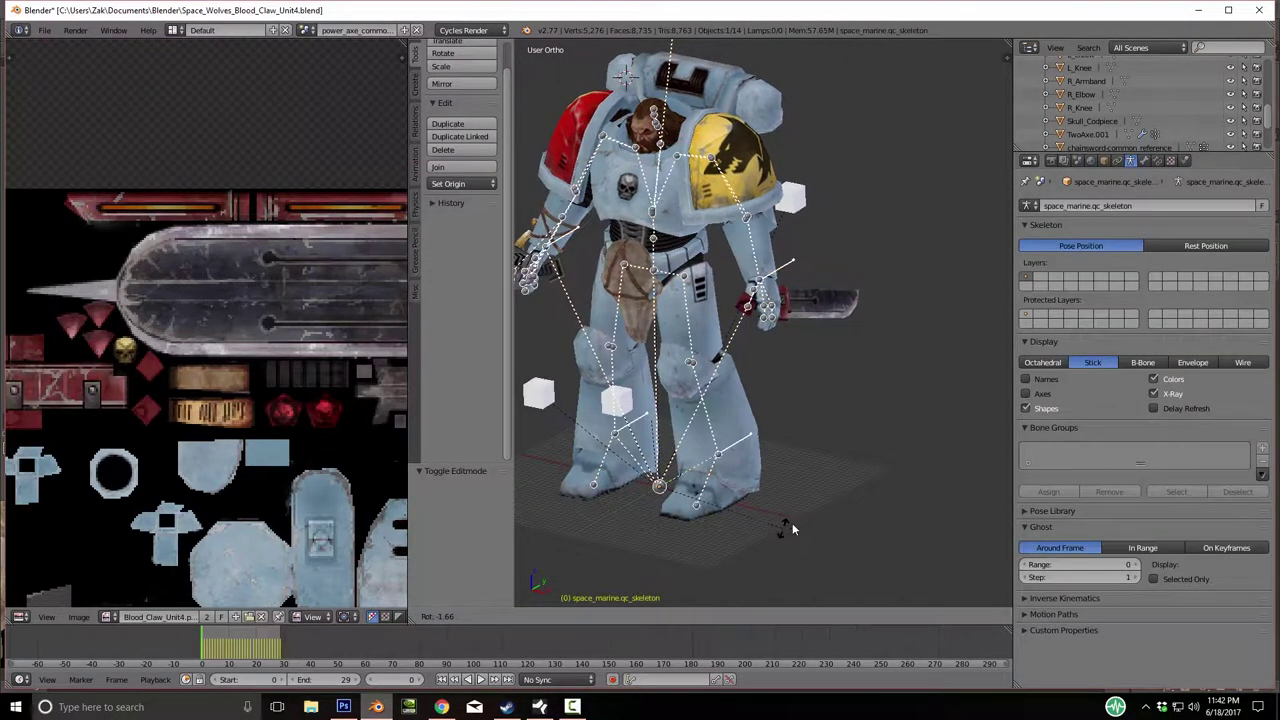
In Pose Mode, rotate skeleton_root 13.86° about local X and -24.684° about local Z.
left_click(599, 617)
left_click(600, 571)
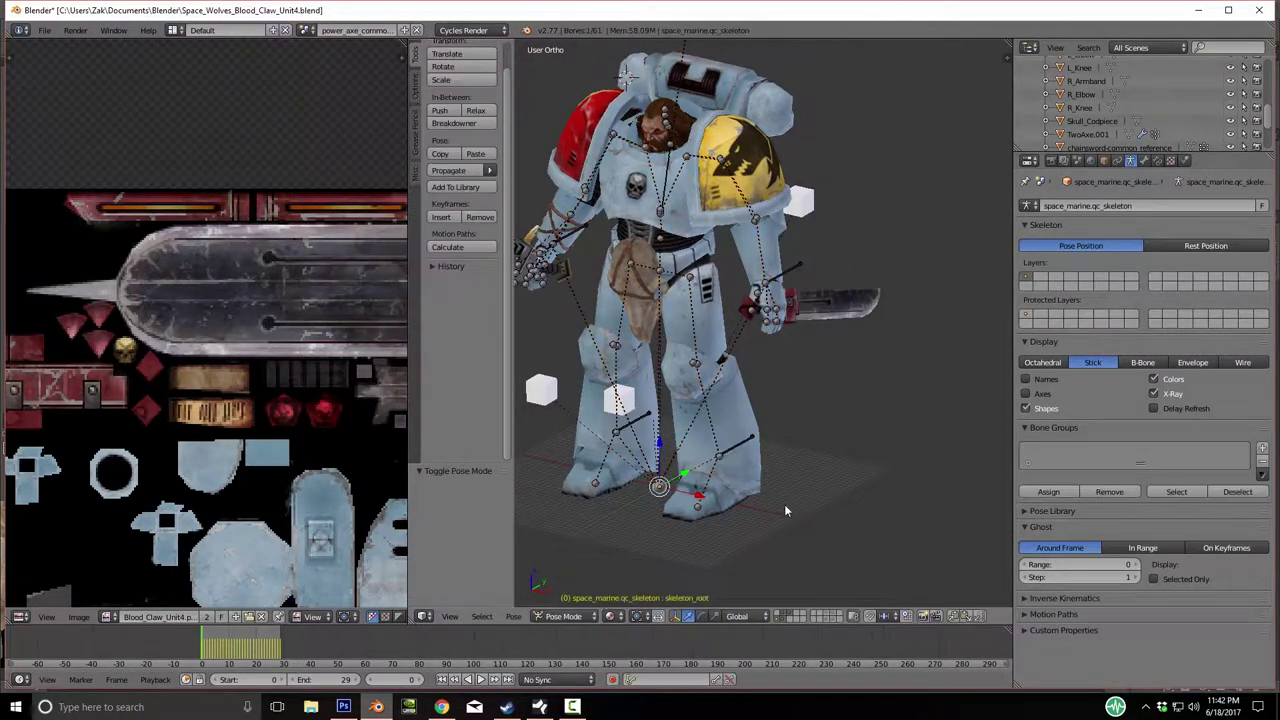
key("r")
key("x")
key("x")
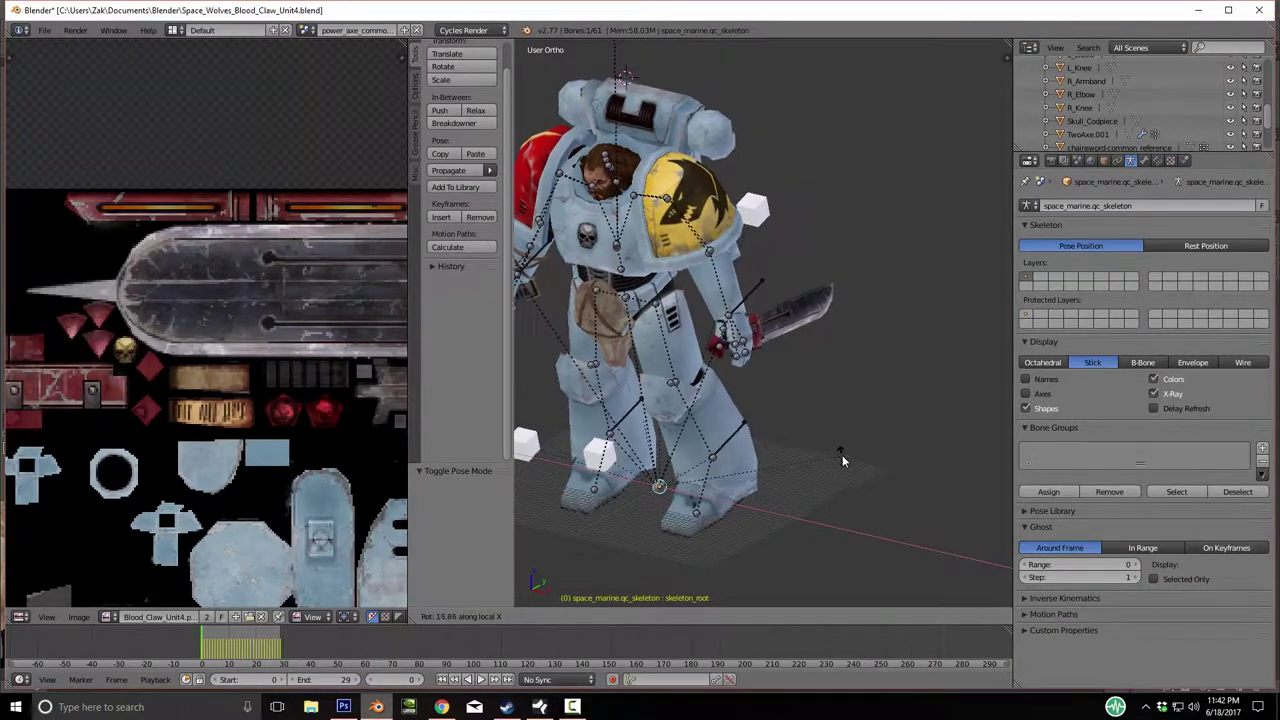
left_click(805, 450)
middle_click_drag(780, 444, 792, 415)
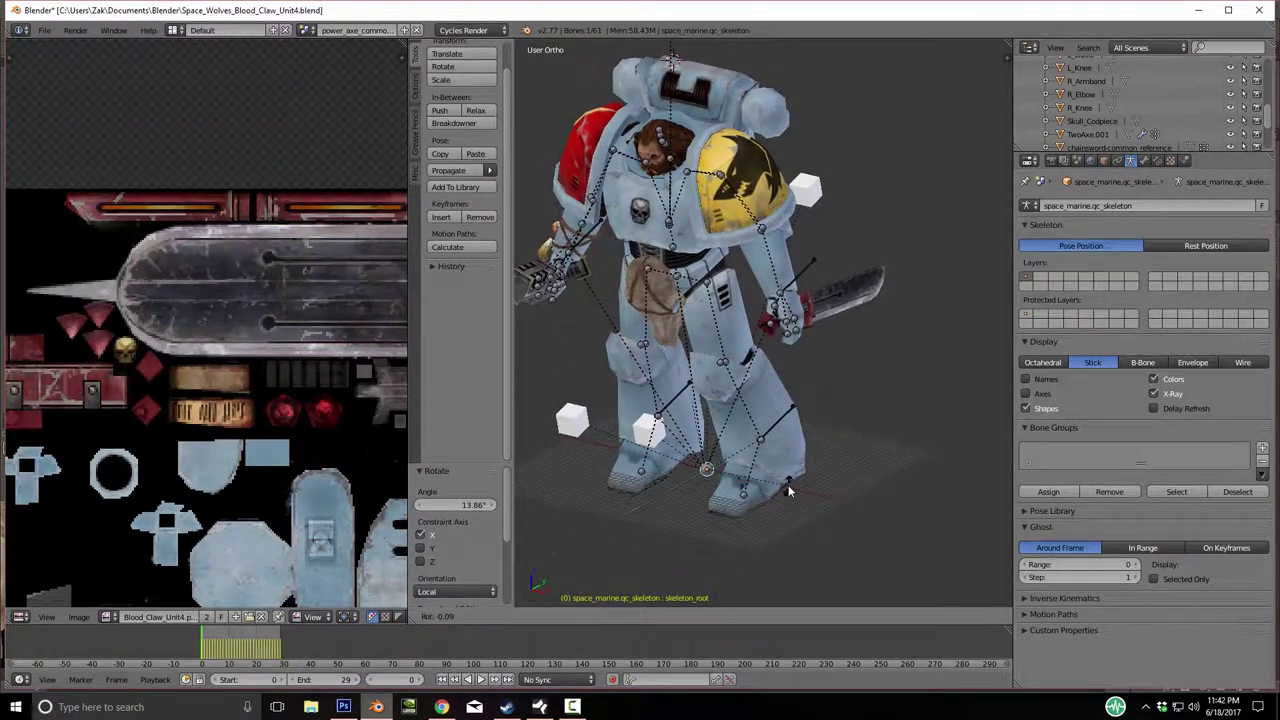
key("r")
key("z")
key("z")
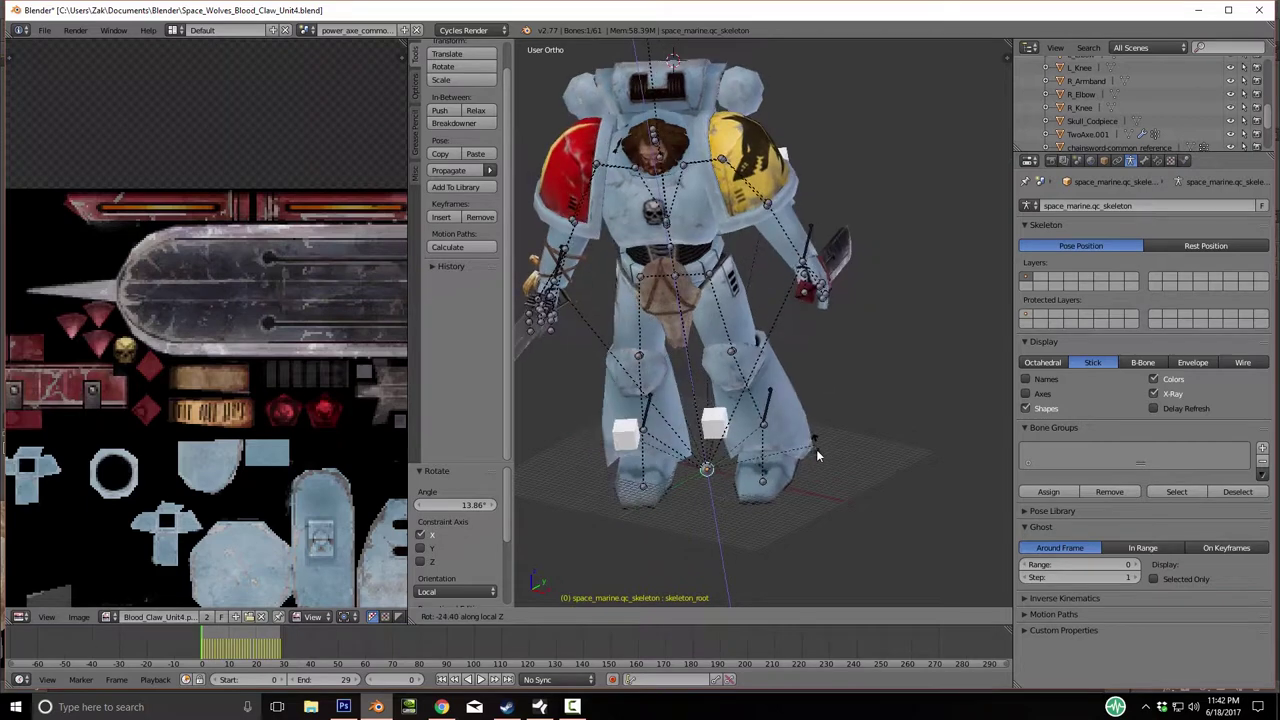
left_click(820, 442)
Rotate the right thigh about its local Y axis and move R_Foot_IK back.
right_click(655, 293)
key("r")
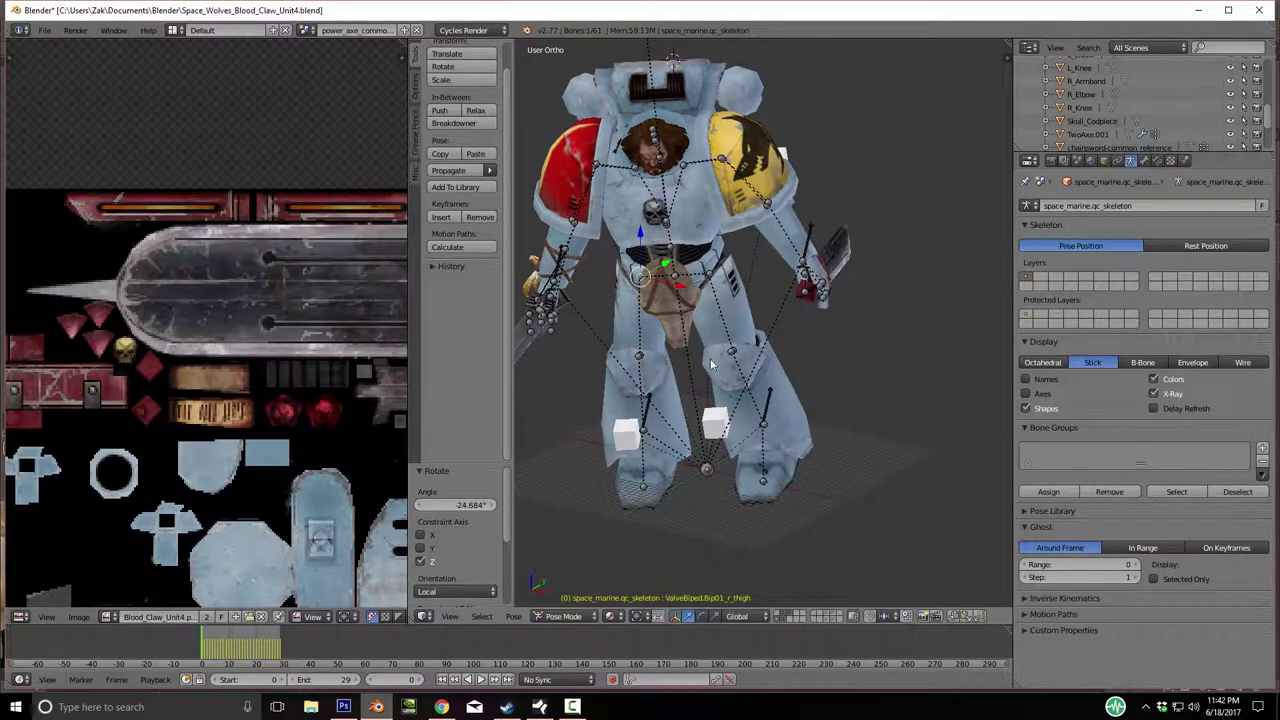
key("y")
left_click(838, 366)
right_click(647, 412)
middle_click_drag(647, 412, 828, 490)
key("g")
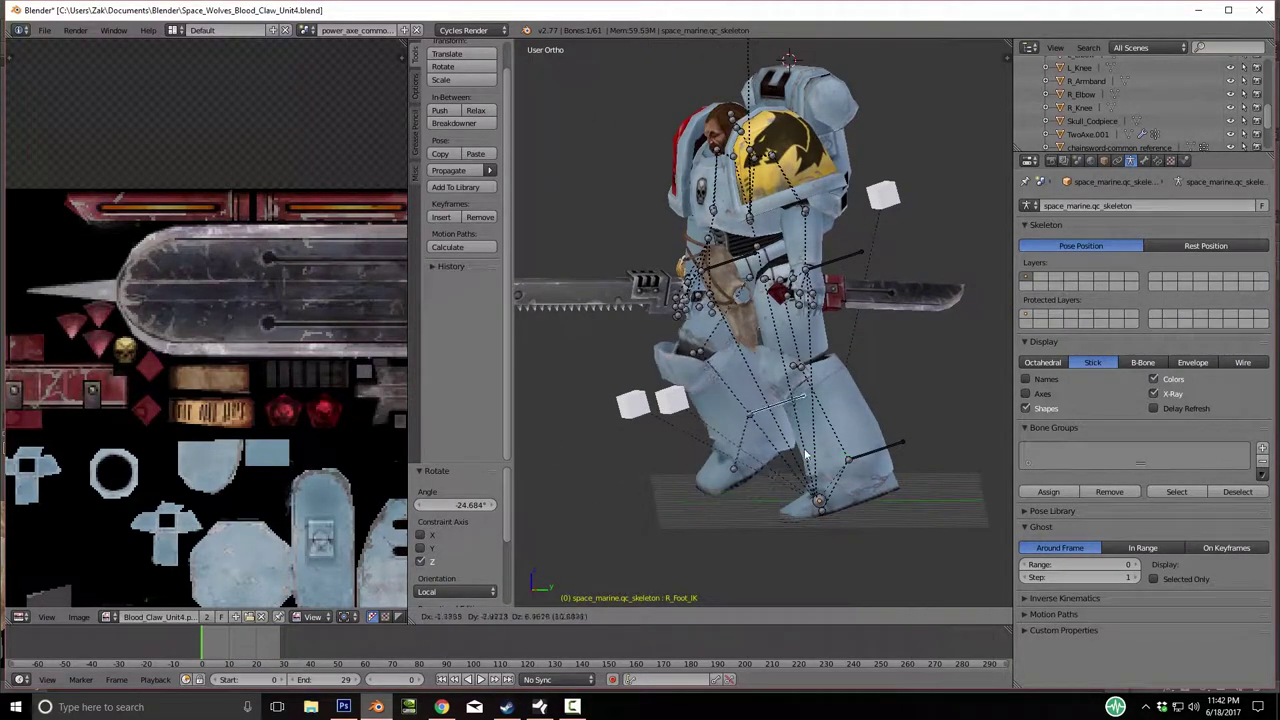
left_click(787, 418)
Move the R_Knee control cube and reposition the R_Foot_IK bone.
middle_click_drag(782, 424, 872, 403)
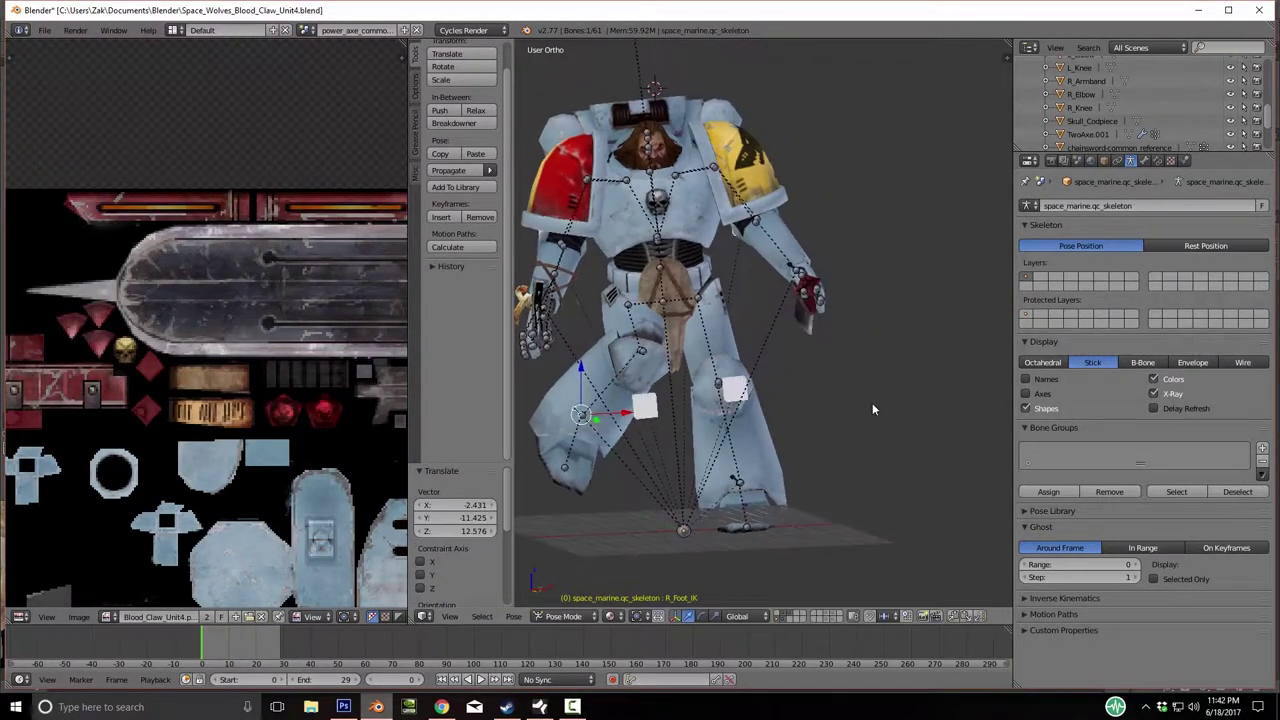
right_click(654, 414)
key("g")
left_click(589, 348)
right_click(582, 412)
key("ctrl+Tab")
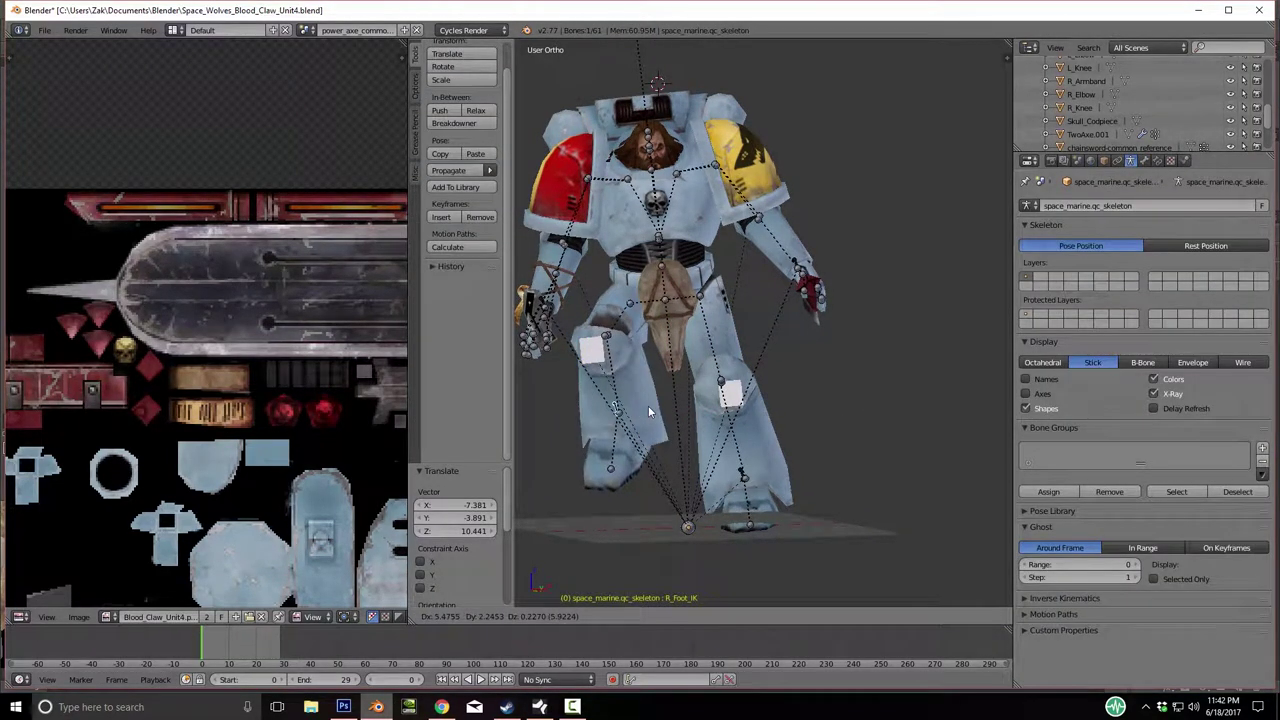
left_click(645, 405)
middle_click_drag(822, 394, 720, 431)
Rotate the spine bone 19.727° and move the chainsword hand's R_Hand_IK control.
key("r")
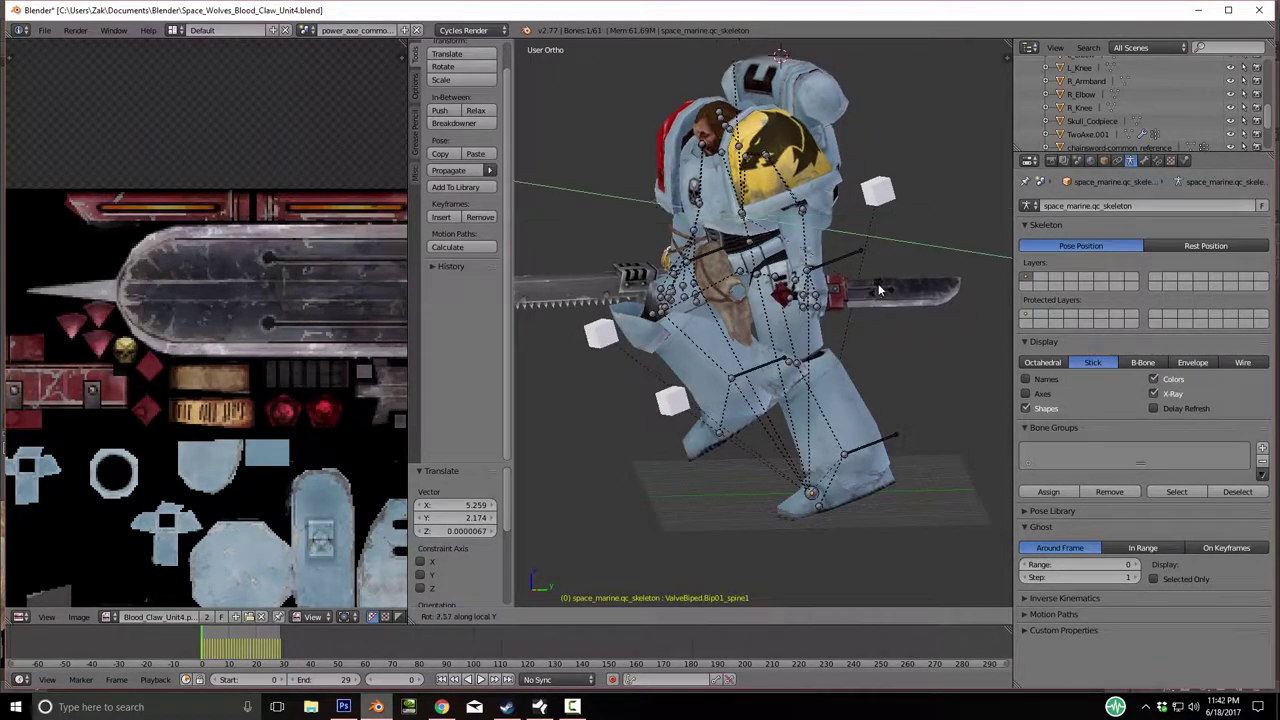
left_click(895, 245)
middle_click_drag(895, 245, 910, 328)
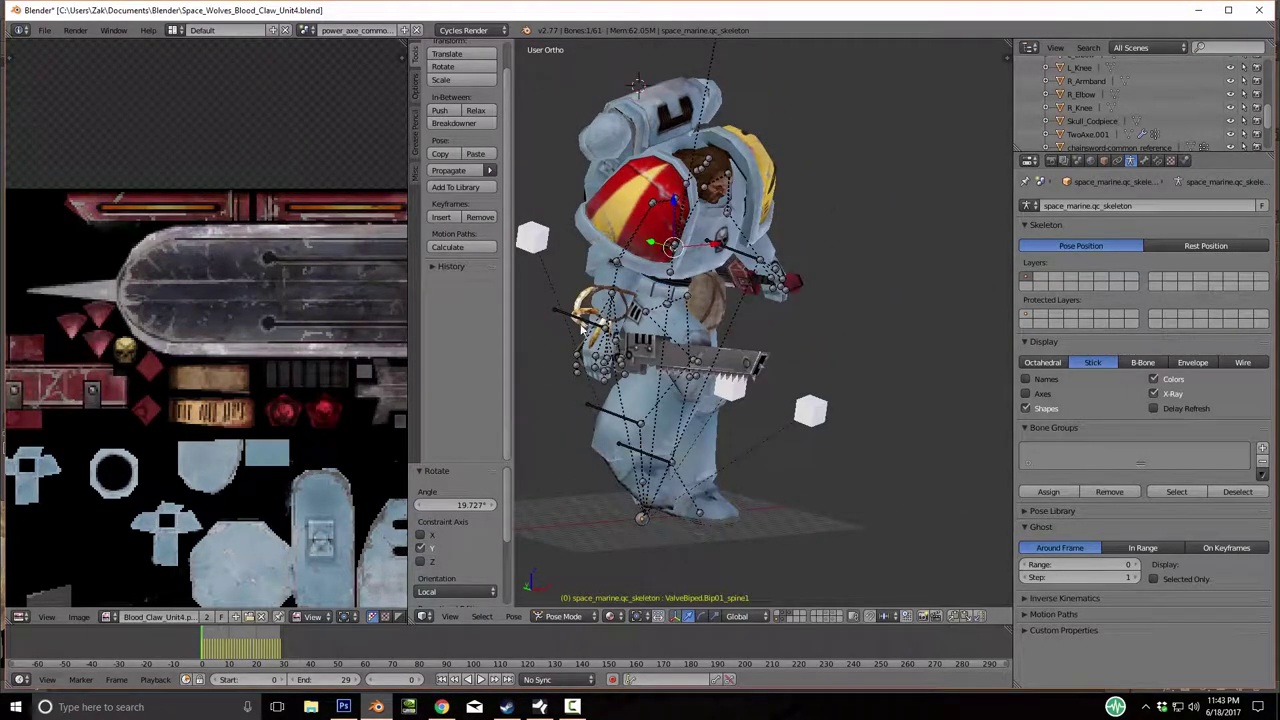
key("g")
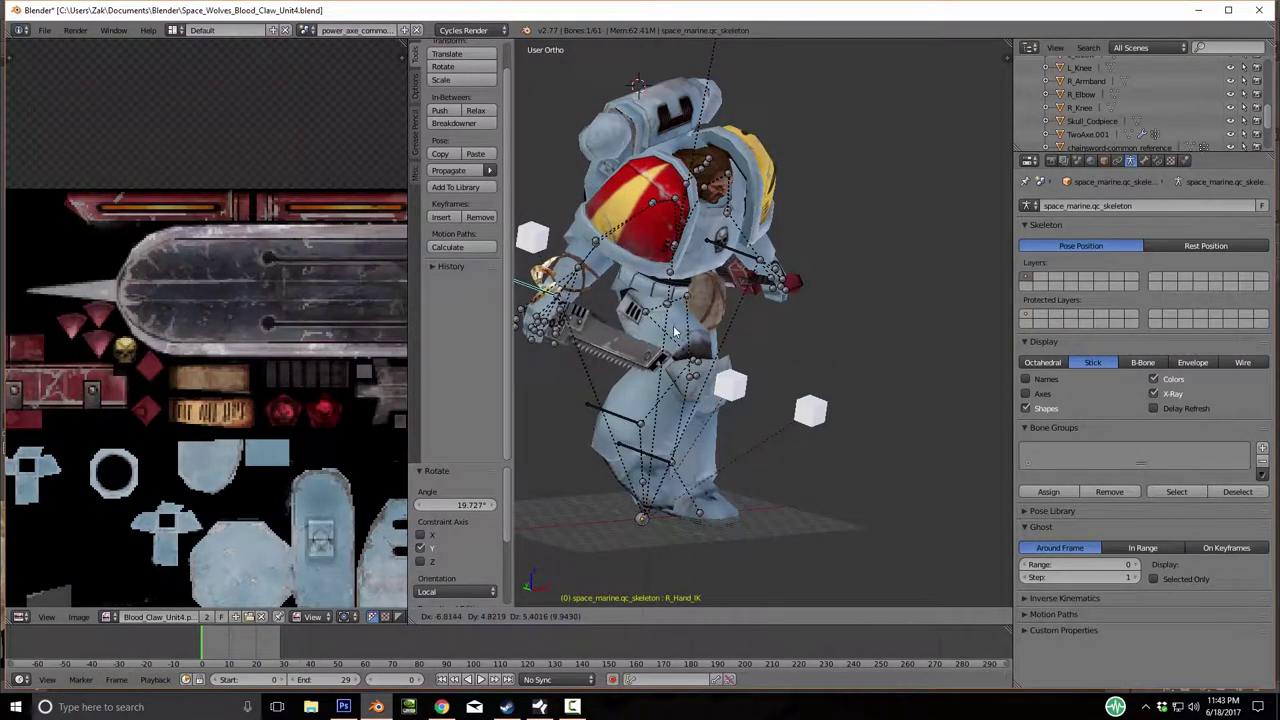
left_click(674, 320)
Reposition the chainsword hand in front view and rotate it about its local X axis.
mouse_move(674, 320)
middle_mouse_down()
mouse_move(700, 322)
mouse_move(688, 323)
middle_mouse_up()
key("KP_1")
scroll(700, 330, "down", 3)
key("g")
left_click(731, 340)
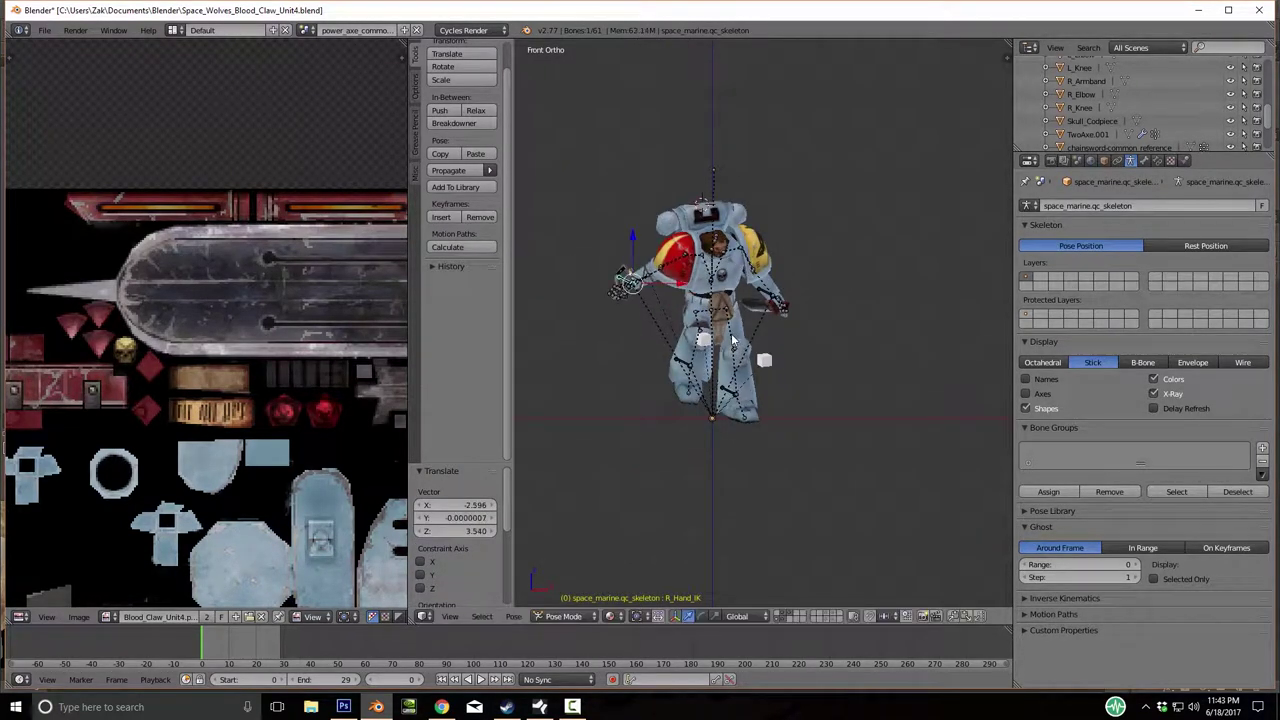
scroll(742, 304, "up", 3)
key("r")
key("x")
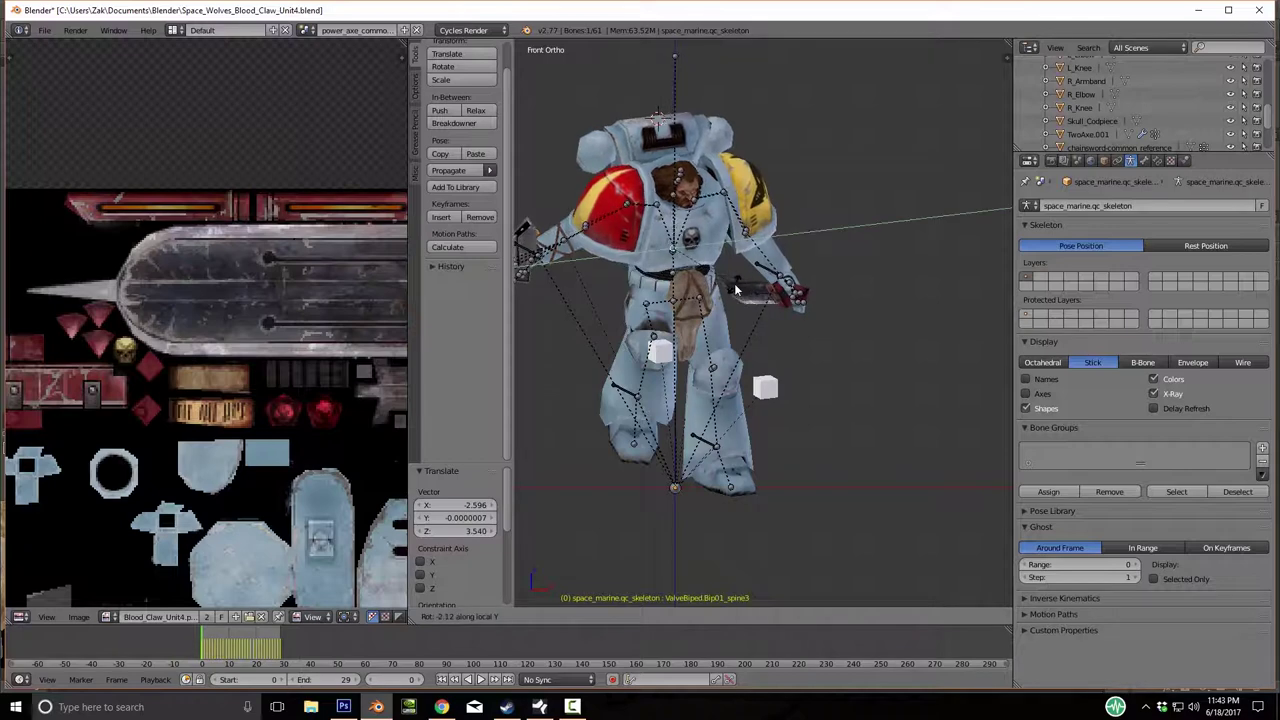
key("x")
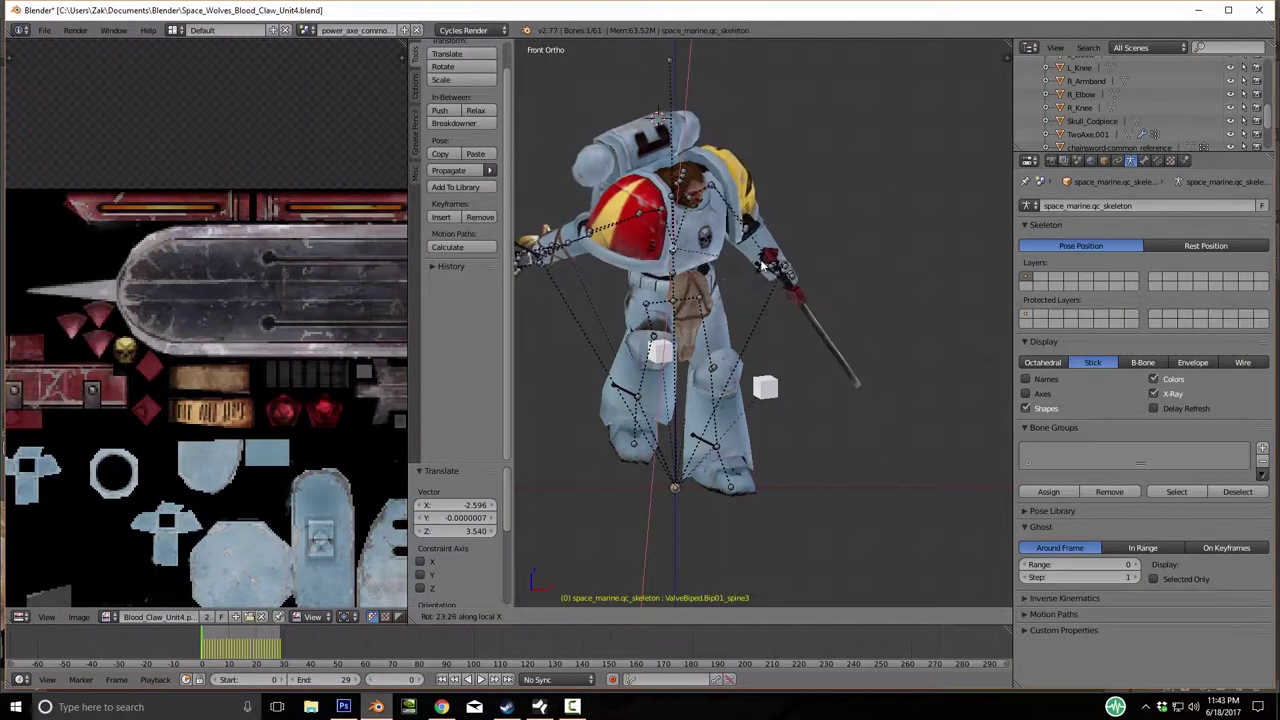
left_click(888, 331)
middle_click_drag(890, 331, 822, 272)
Move the L_Hand_IK control up in front view, raising the left arm.
key("g")
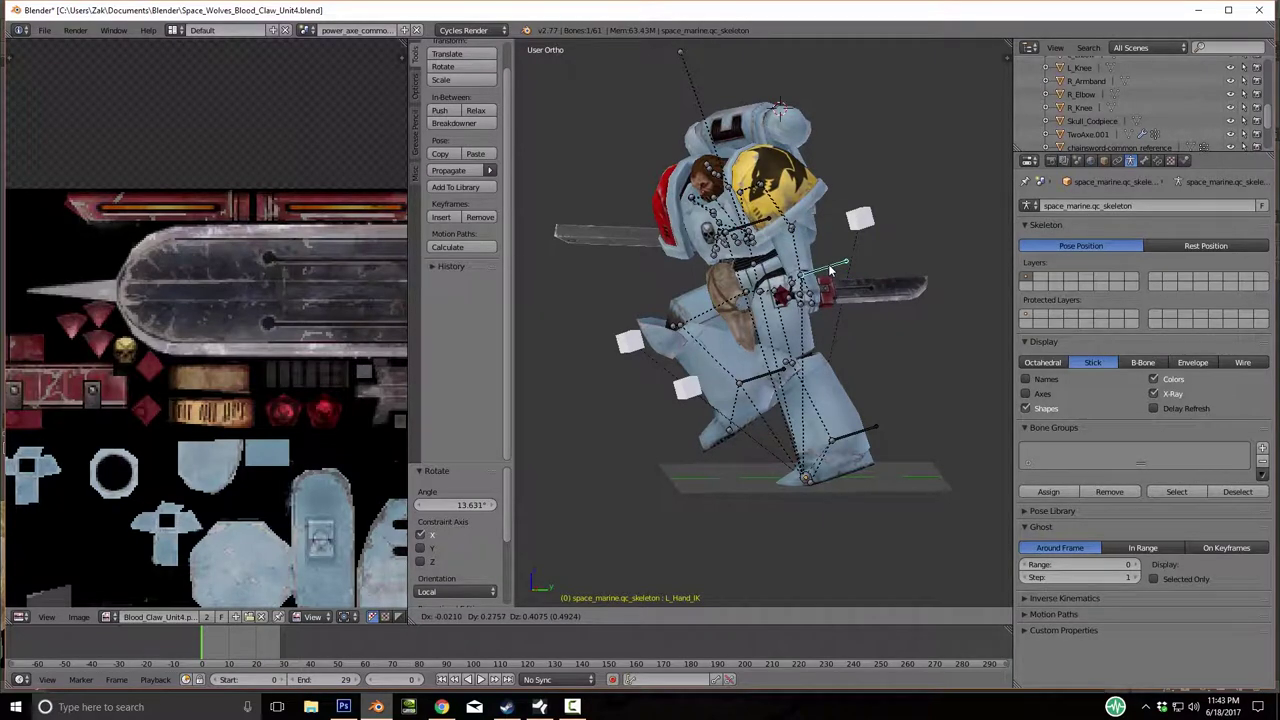
right_click(830, 270)
key("KP_1")
key("g")
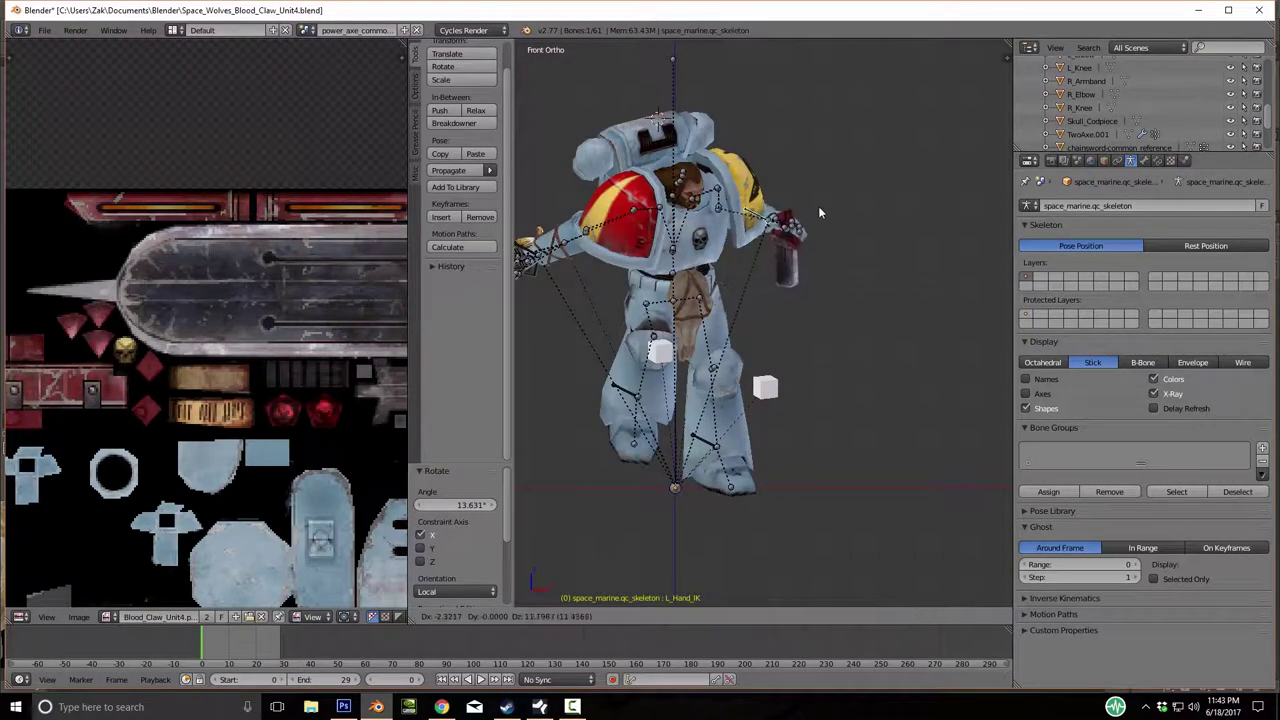
left_click(829, 158)
middle_click_drag(863, 237, 760, 290)
right_click(866, 225)
Move the left elbow cube, then shift L_Hand_IK along X and raise it along Z.
key("g")
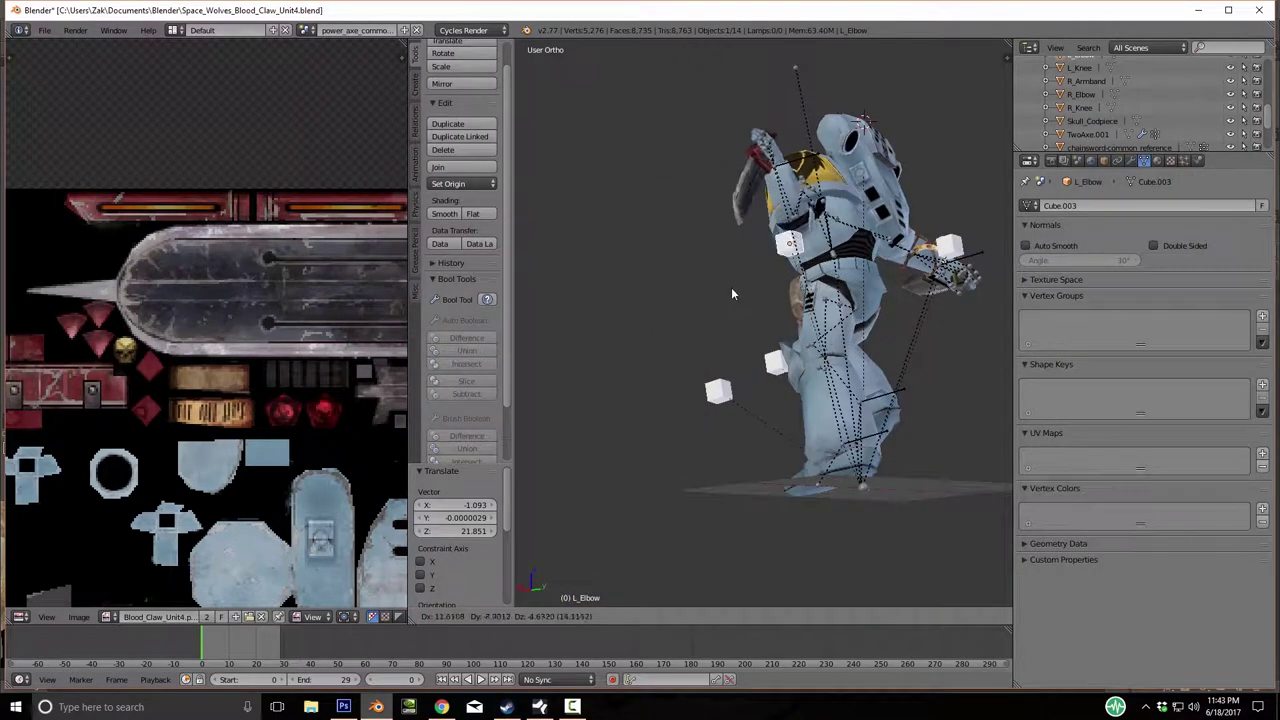
left_click(745, 295)
middle_click_drag(765, 160, 694, 213)
right_click(686, 205)
right_click(694, 213)
key("ctrl+Tab")
key("g")
key("x")
left_click(710, 214)
key("g")
key("z")
left_click(712, 220)
Rotate the left sword hand about 60 degrees around the Z axis.
middle_click_drag(712, 220, 902, 198)
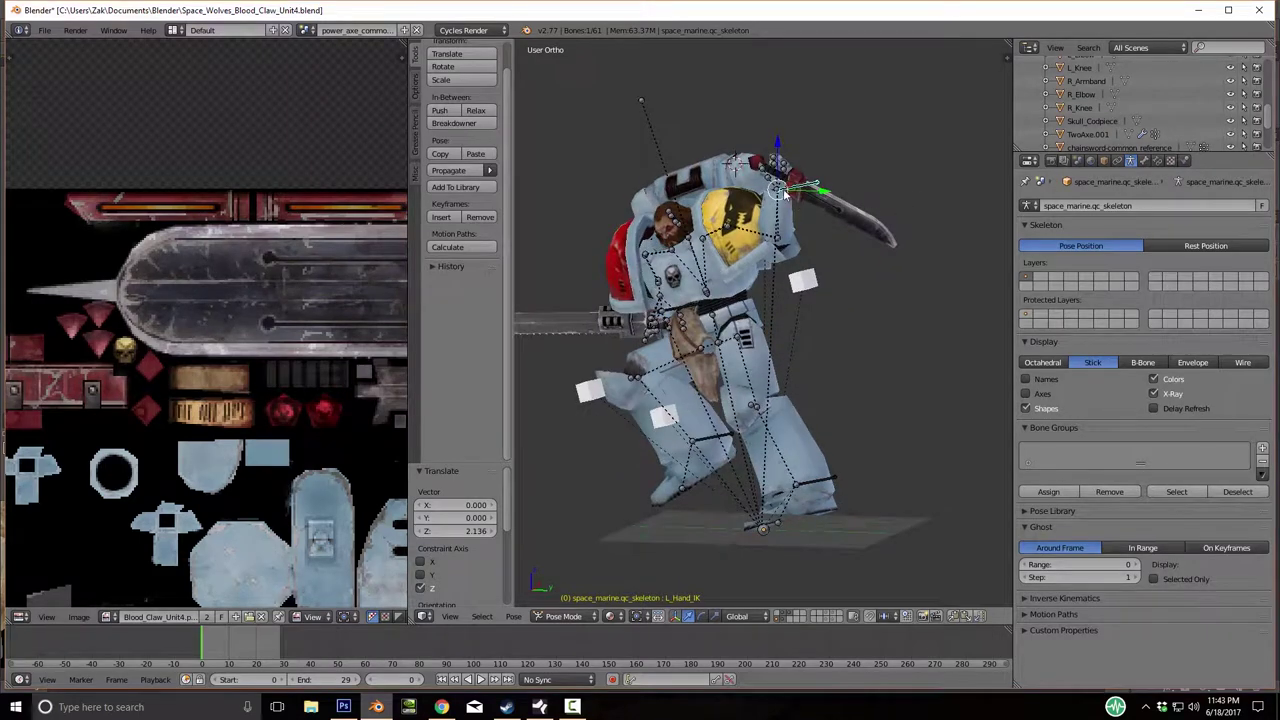
key("r")
key("z")
key("z")
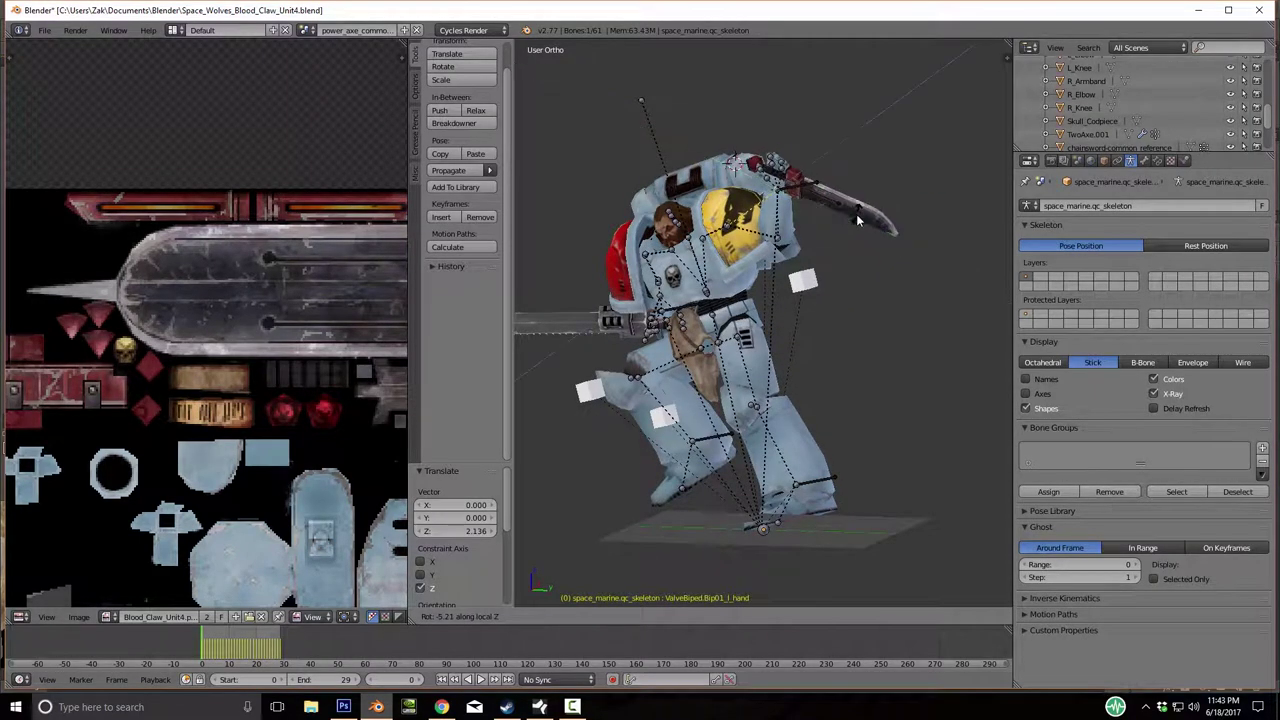
left_click(803, 269)
middle_click_drag(803, 269, 832, 316)
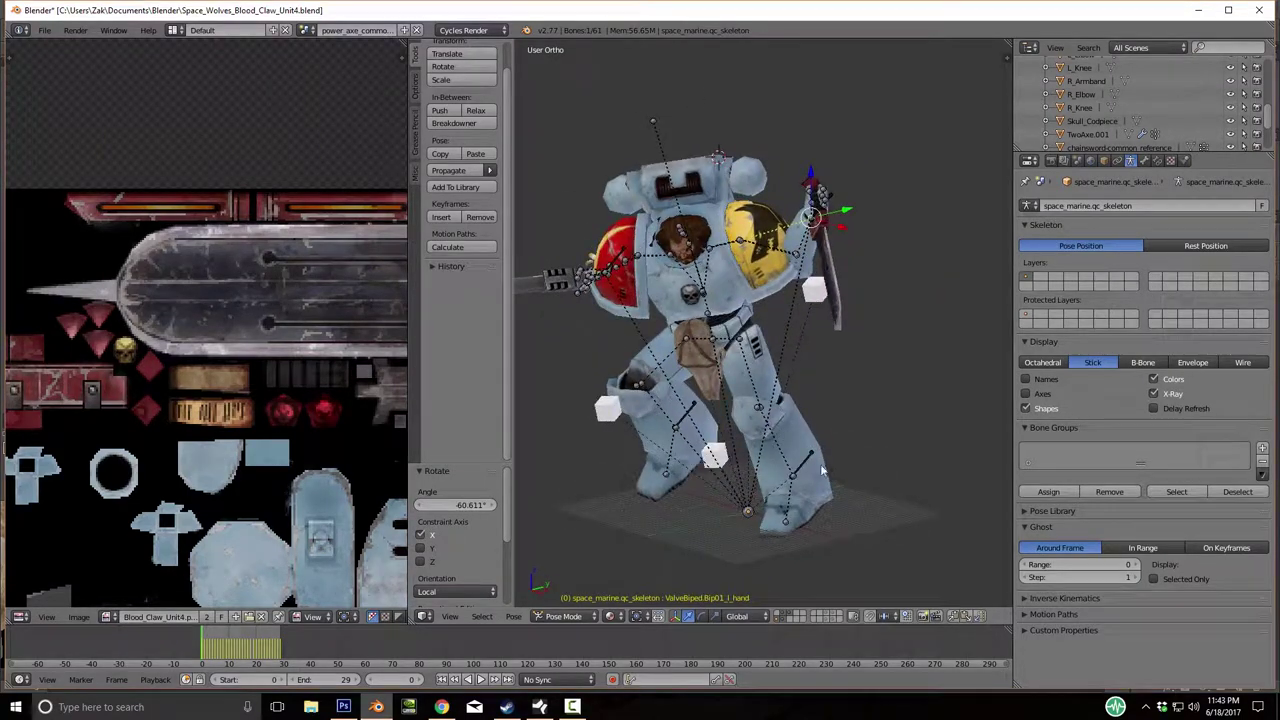
In side view, move L_Foot_IK and shift the left knee cube to X 7.303.
middle_click_drag(853, 466, 818, 468)
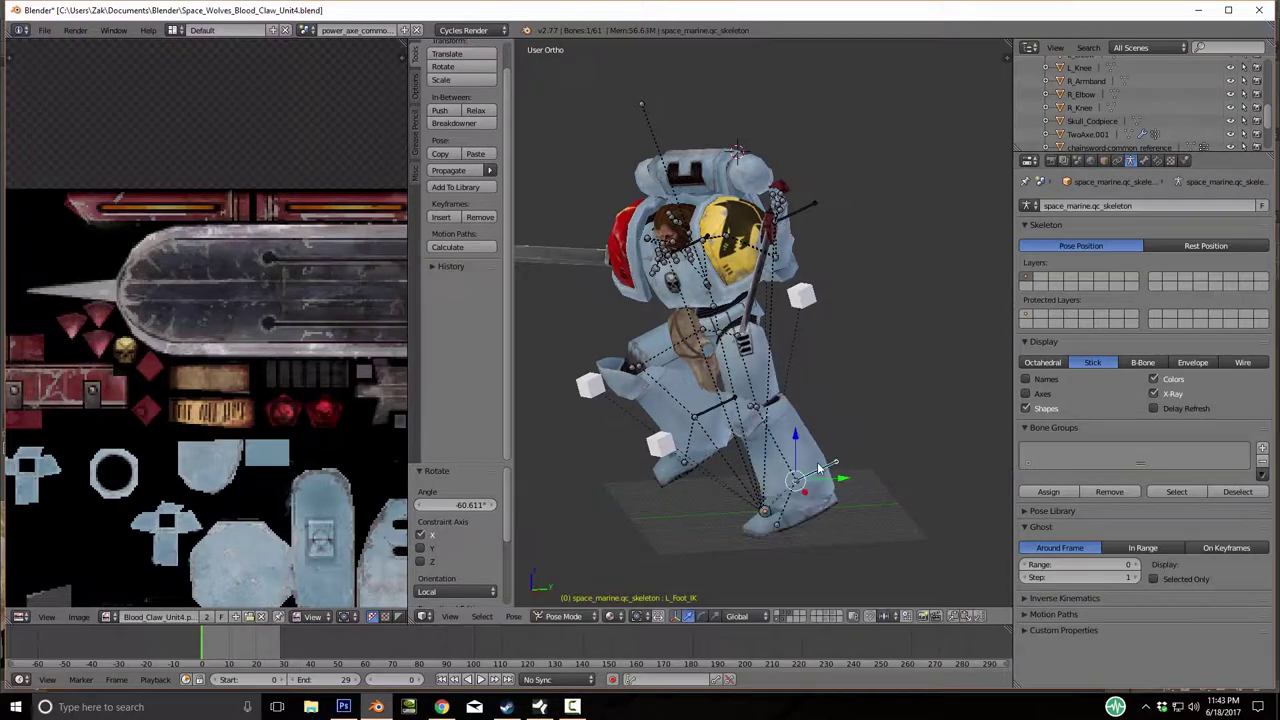
key("KP_3")
key("g")
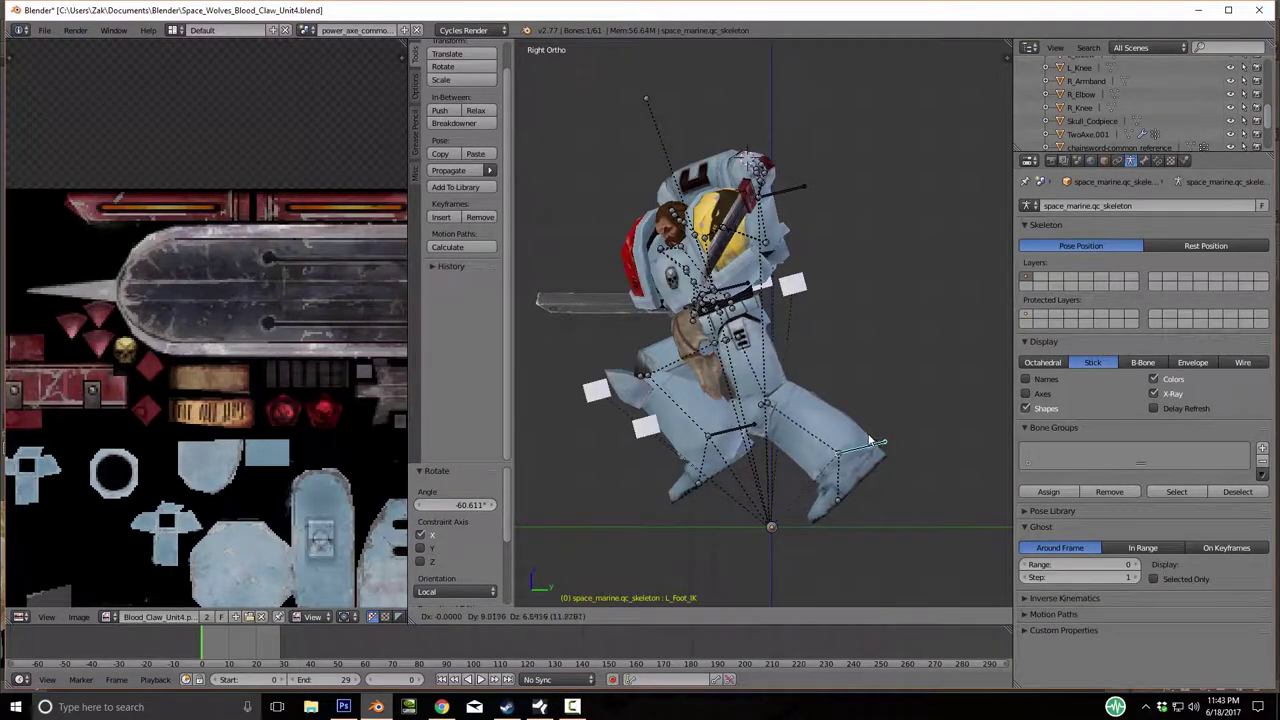
left_click(708, 512)
middle_click_drag(708, 512, 782, 458)
right_click(782, 458)
key("g")
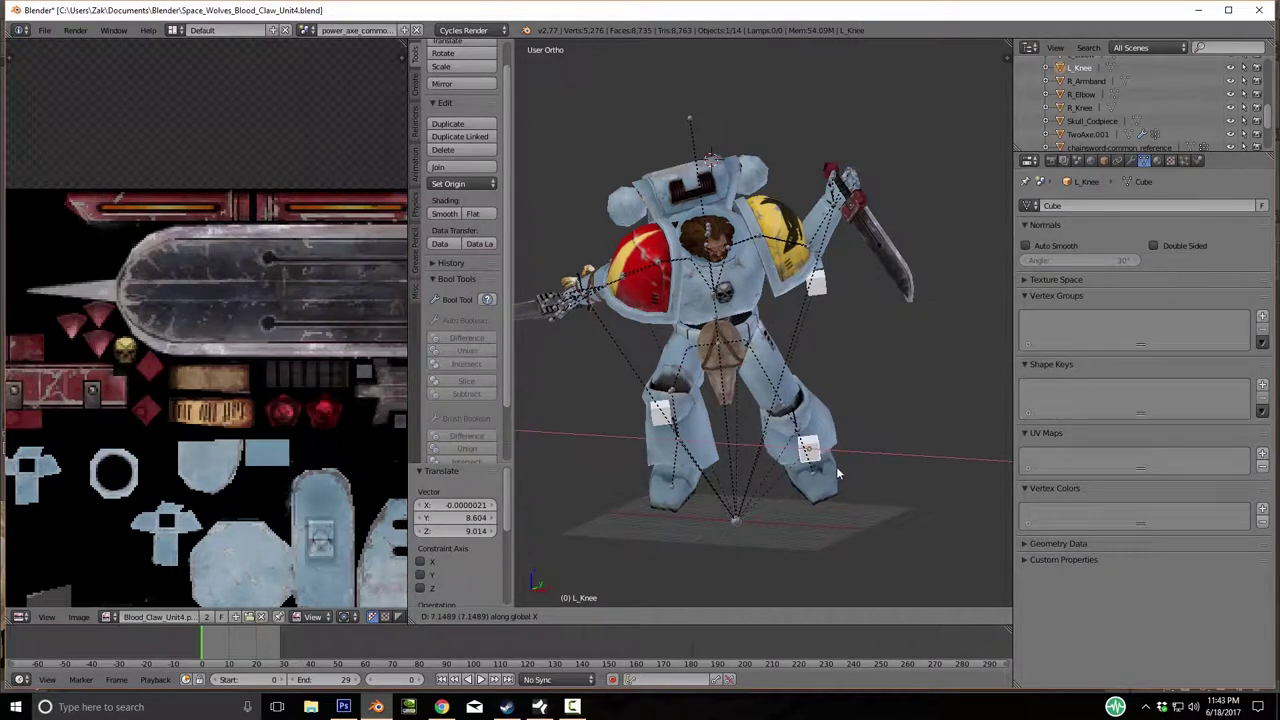
left_click(836, 466)
Rotate the left foot bone repeatedly until it sits at -13.863 degrees.
middle_click_drag(902, 490, 840, 466)
right_click(838, 446)
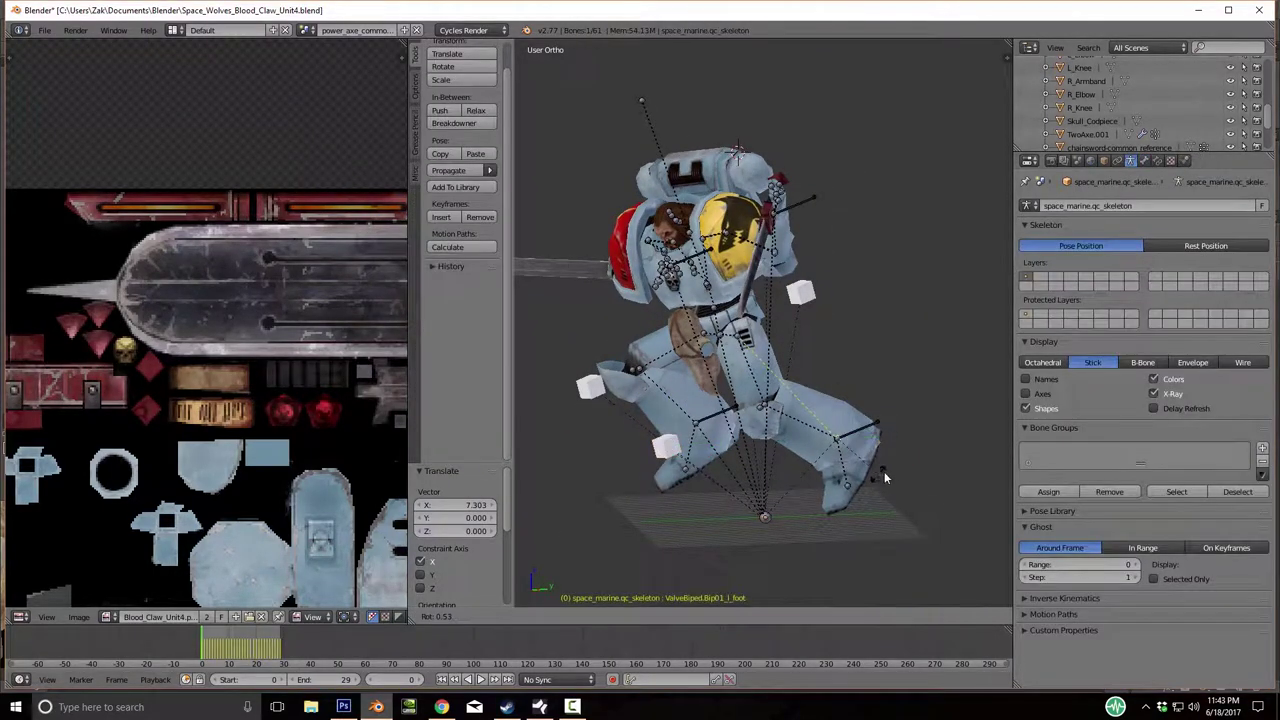
left_click(894, 456)
middle_click_drag(904, 486, 790, 450)
key("r")
left_click(802, 446)
middle_click_drag(916, 486, 751, 453)
key("r")
left_click(824, 488)
middle_click_drag(824, 488, 860, 495)
key("r")
left_click(806, 479)
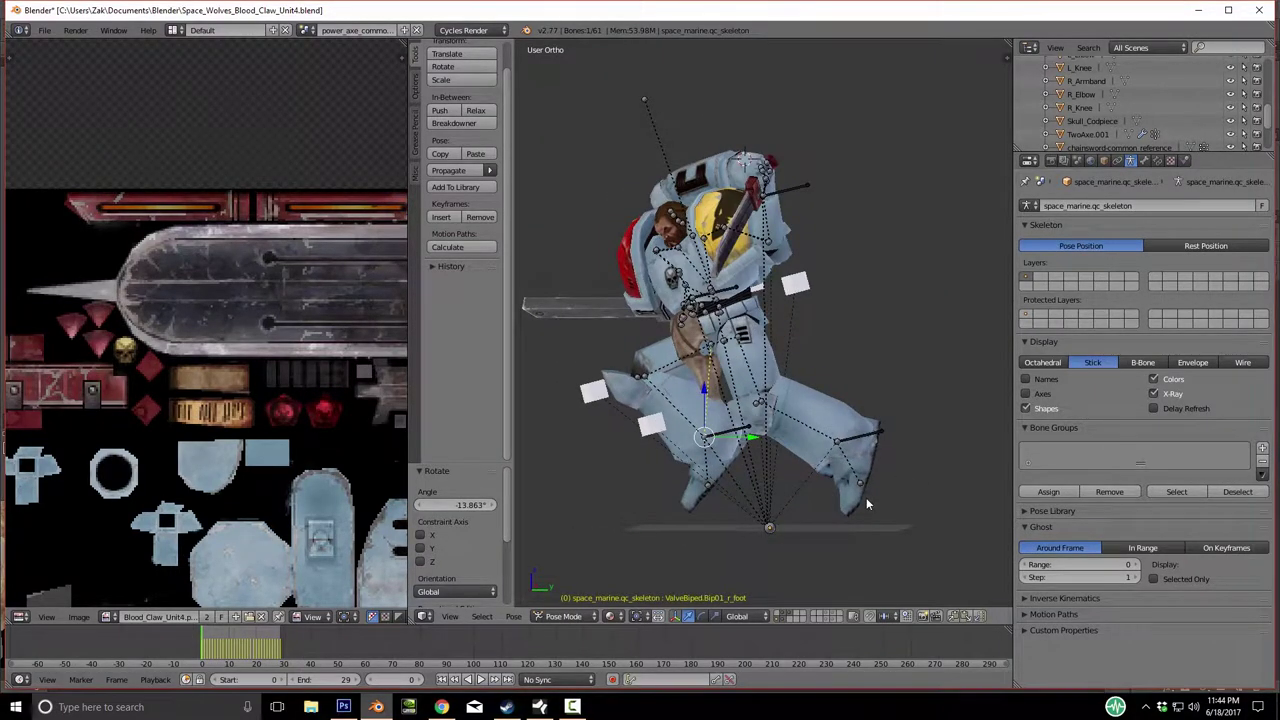
Lower the L_Foot_IK control along the vertical axis in side view.
right_click(855, 443)
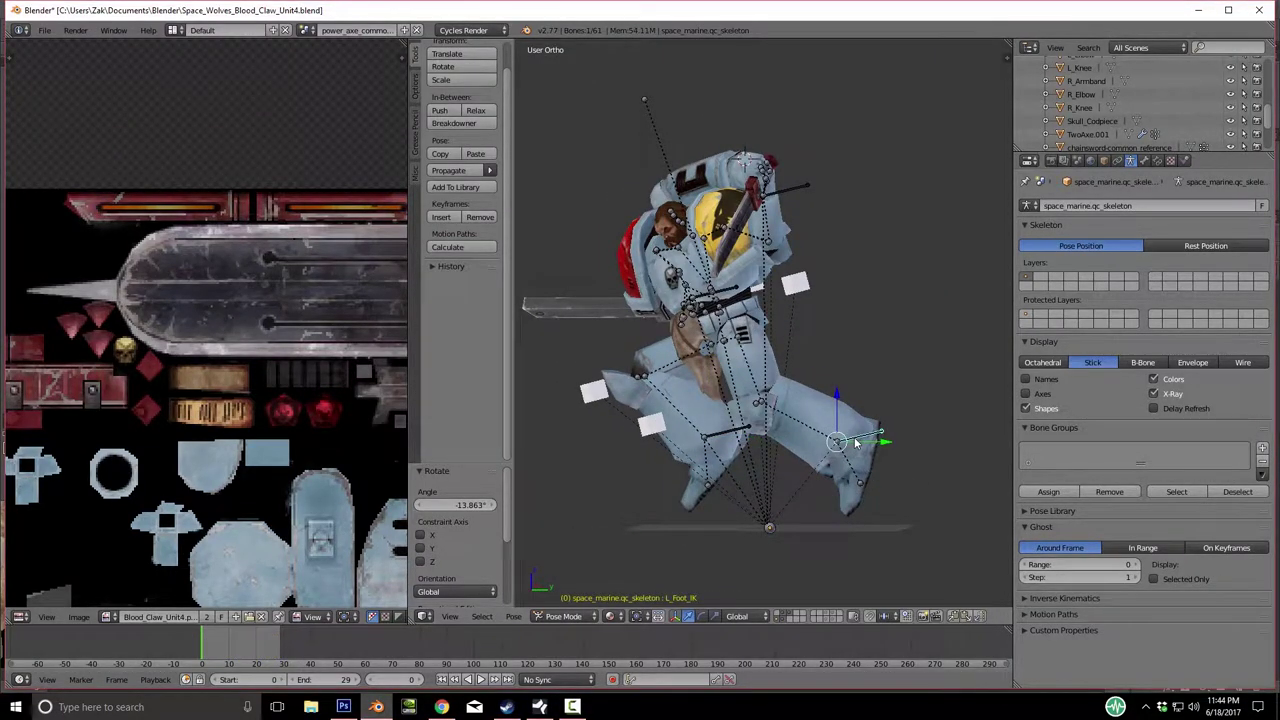
key("KP_3")
key("alt+a")
key("Escape")
key("g")
key("z")
left_click(901, 482)
Rotate the left toe bone 4.292° on its local Y, then freely adjust the foot.
right_click(896, 516)
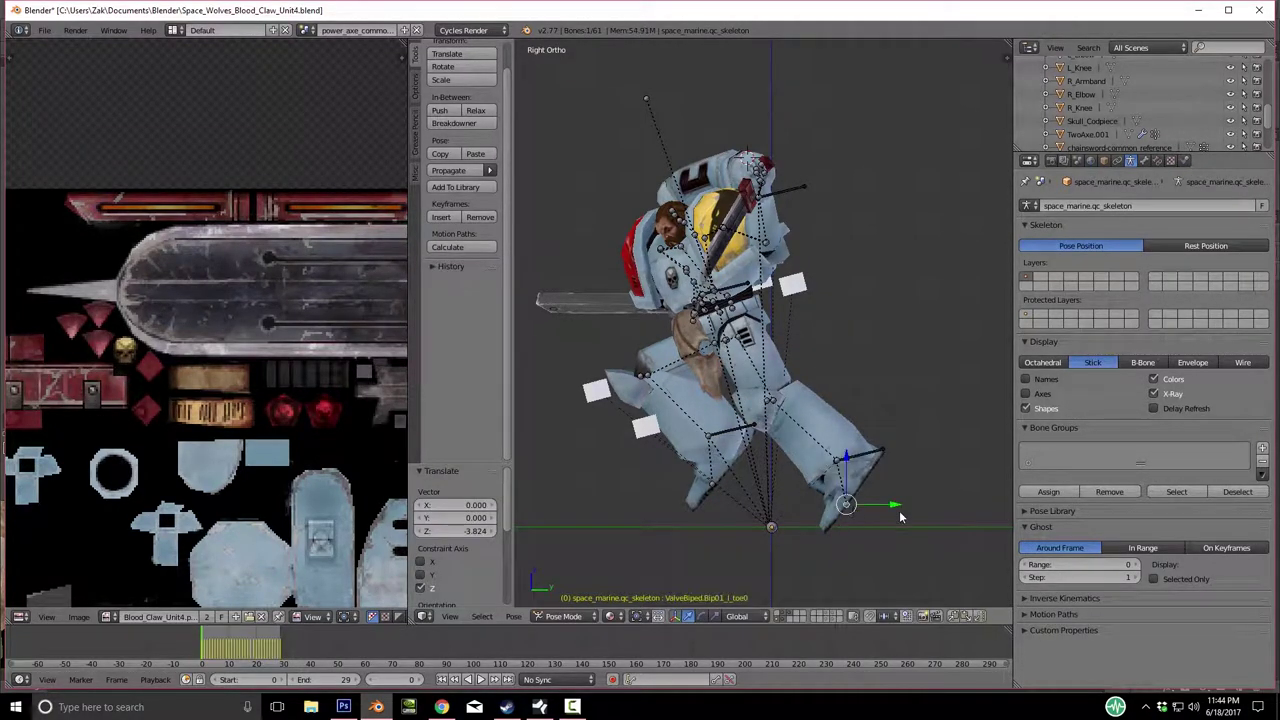
key("r")
key("y")
key("y")
left_click(845, 540)
middle_click_drag(844, 537, 784, 469)
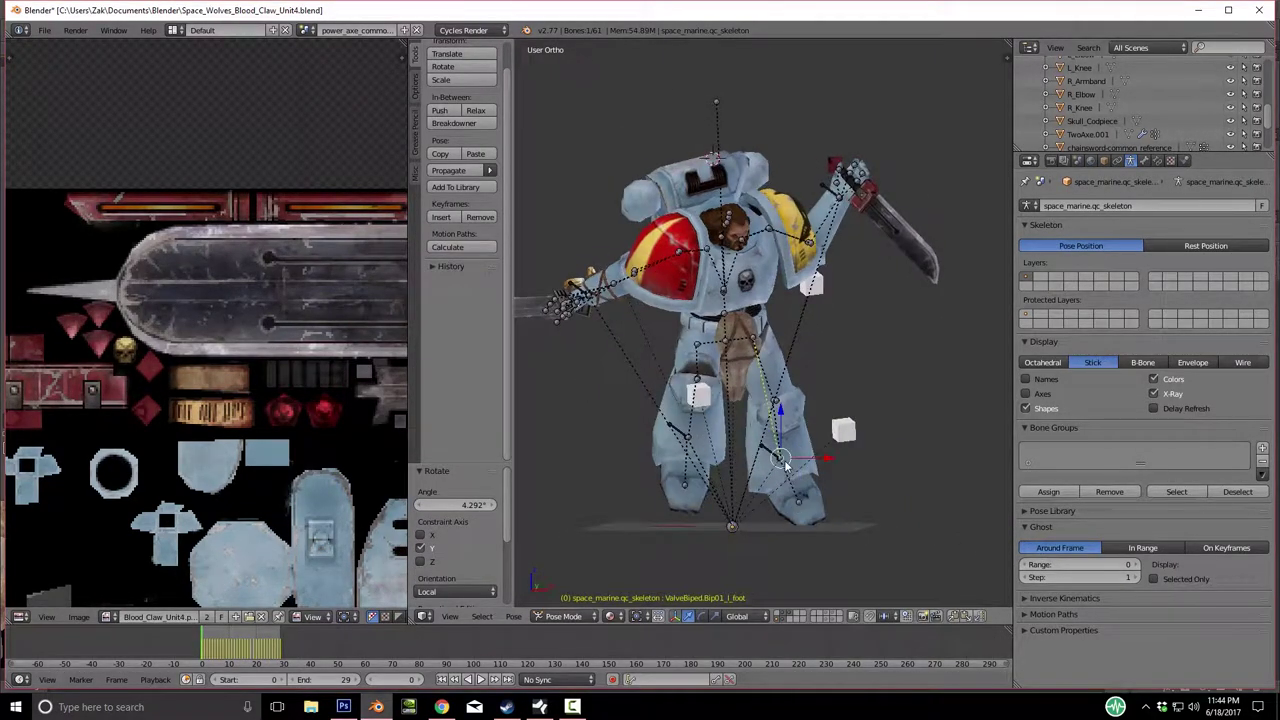
key("r")
left_click(932, 514)
middle_click_drag(932, 515, 742, 464)
scroll(688, 420, "up", 4)
middle_click_drag(688, 420, 647, 236)
key("KP_1")
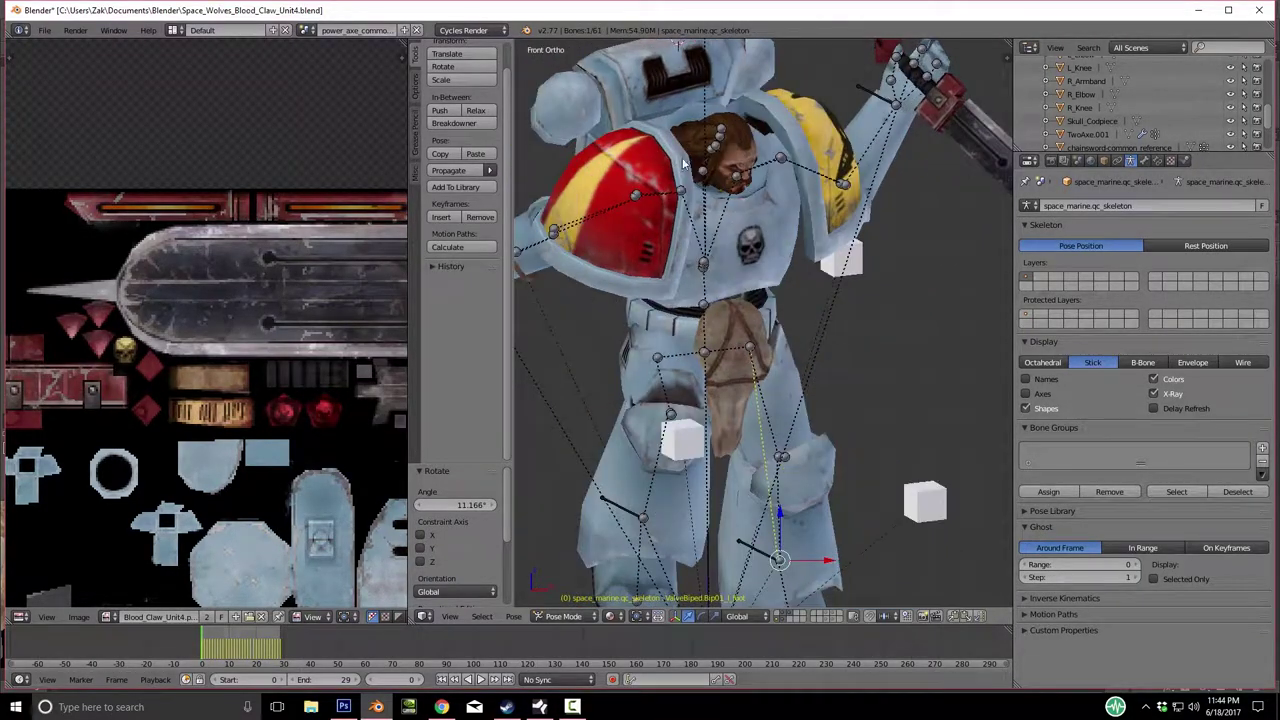
Rotate the shoulder bone and left shoulder pad, including a -29.069° shoulder turn.
key("r")
left_click(645, 200)
middle_click_drag(645, 200, 848, 215)
key("r")
left_click(750, 277)
key("r")
left_click(858, 268)
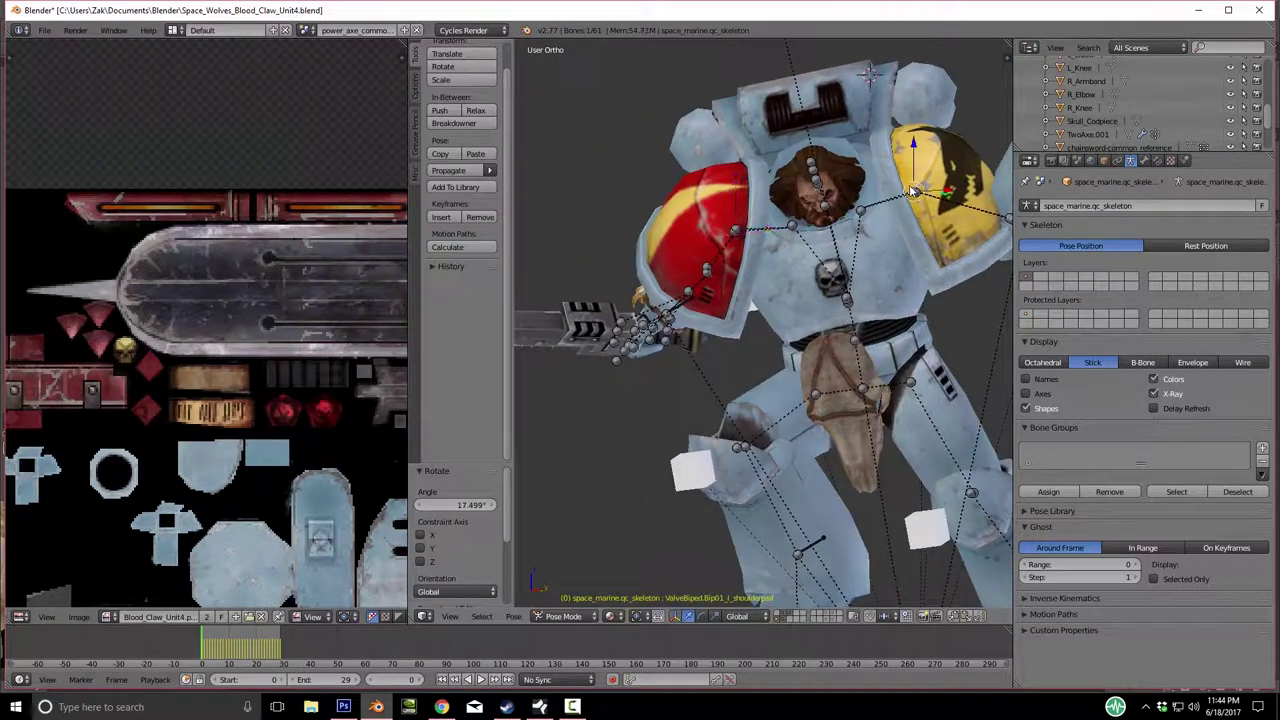
key("r")
left_click(885, 208)
middle_click_drag(885, 208, 652, 195)
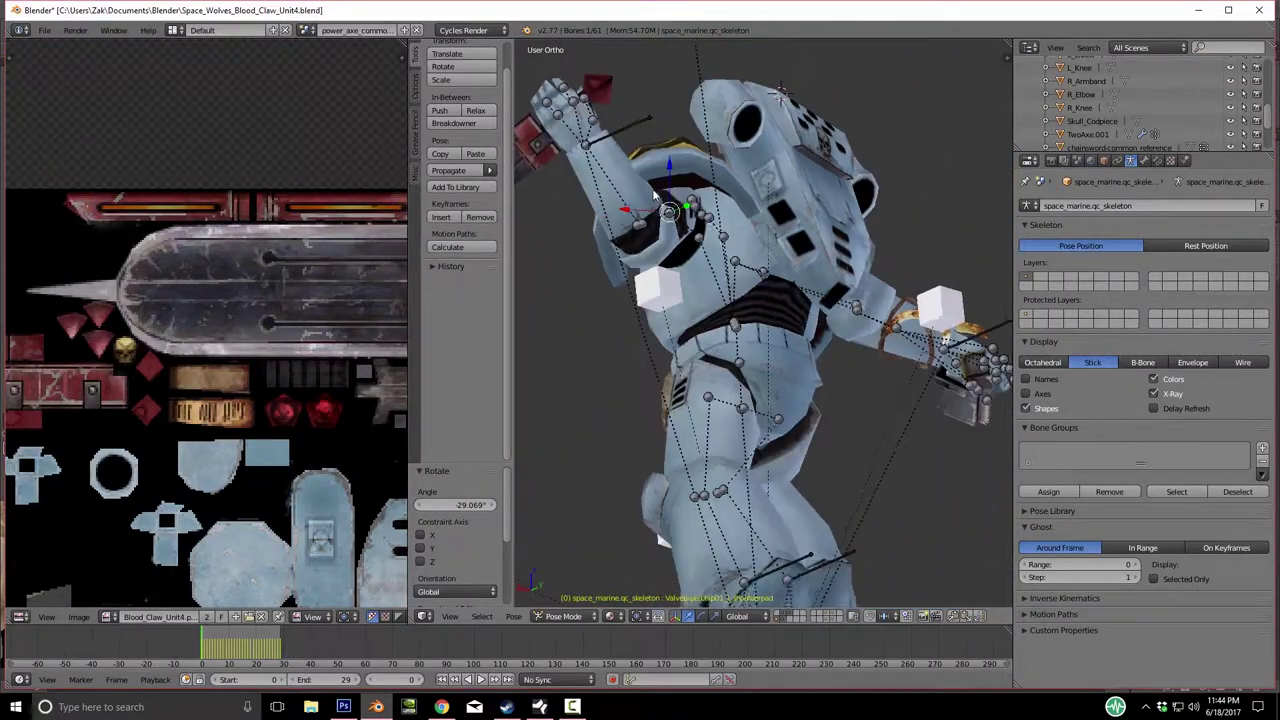
Rotate the arm bone in several passes, ending with a turn of about -61°.
key("r")
left_click(725, 241)
middle_click_drag(725, 241, 802, 247)
scroll(880, 255, "down", 3)
key("r")
left_click(898, 252)
key("r")
left_click(744, 186)
middle_click_drag(744, 186, 782, 229)
Adjust another bone and rotate the left shoulder pad to 23.094°.
key("g")
left_click(850, 226)
key("r")
left_click(858, 242)
scroll(842, 254, "up", 4)
key("r")
left_click(790, 280)
Tilt the head -29.428° on local X and turn it -18.714° on local Y.
scroll(810, 270, "down", 6)
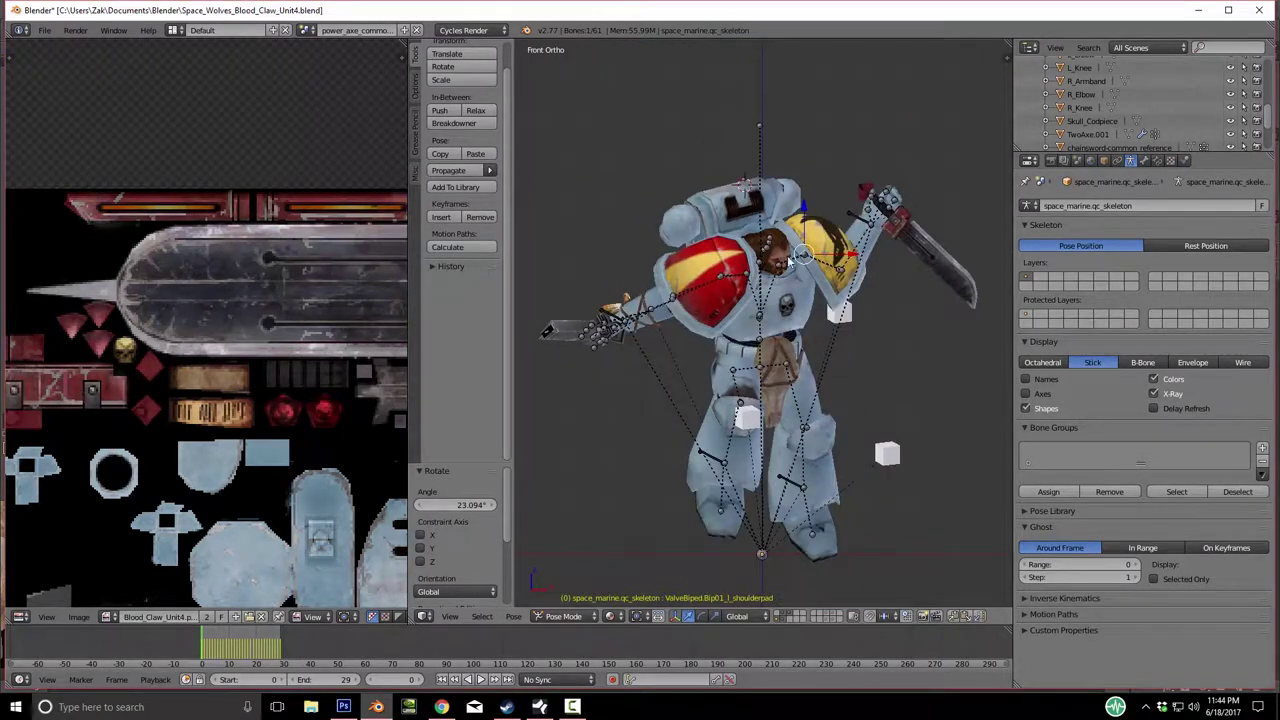
scroll(782, 229, "up", 5)
scroll(781, 229, "up", 1)
key("r")
key("x")
key("x")
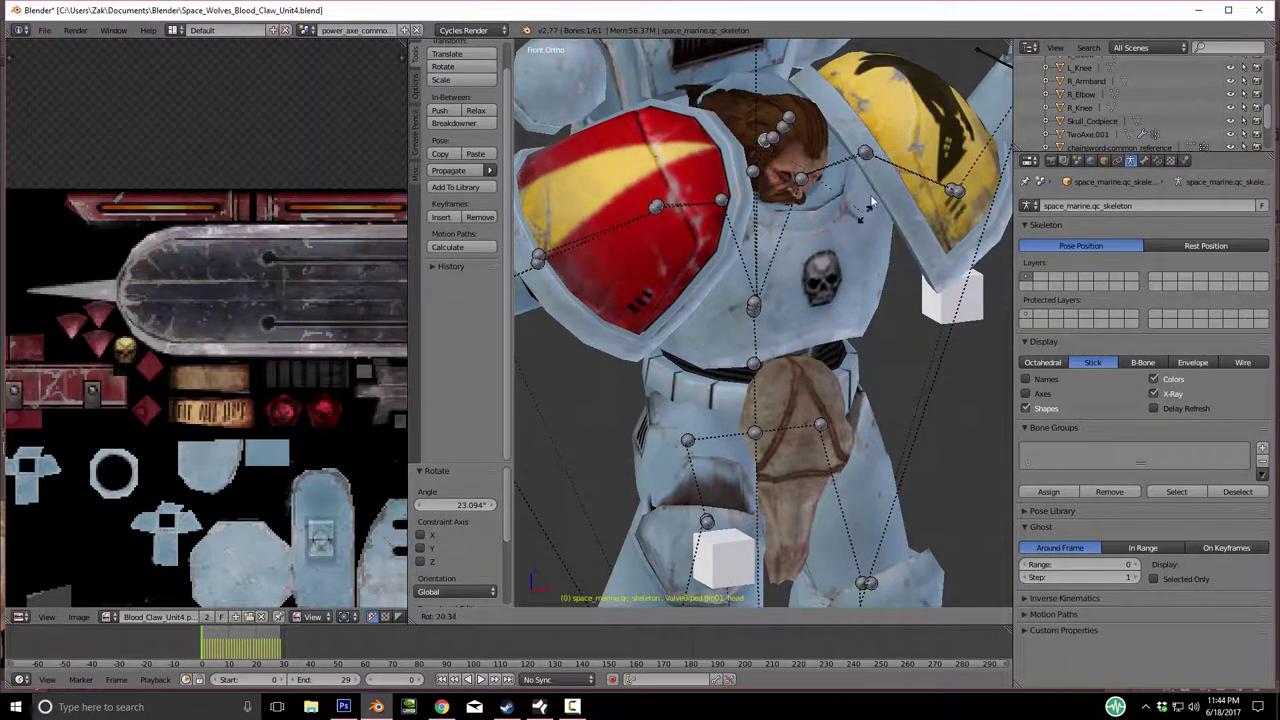
left_click(831, 205)
key("r")
key("y")
key("y")
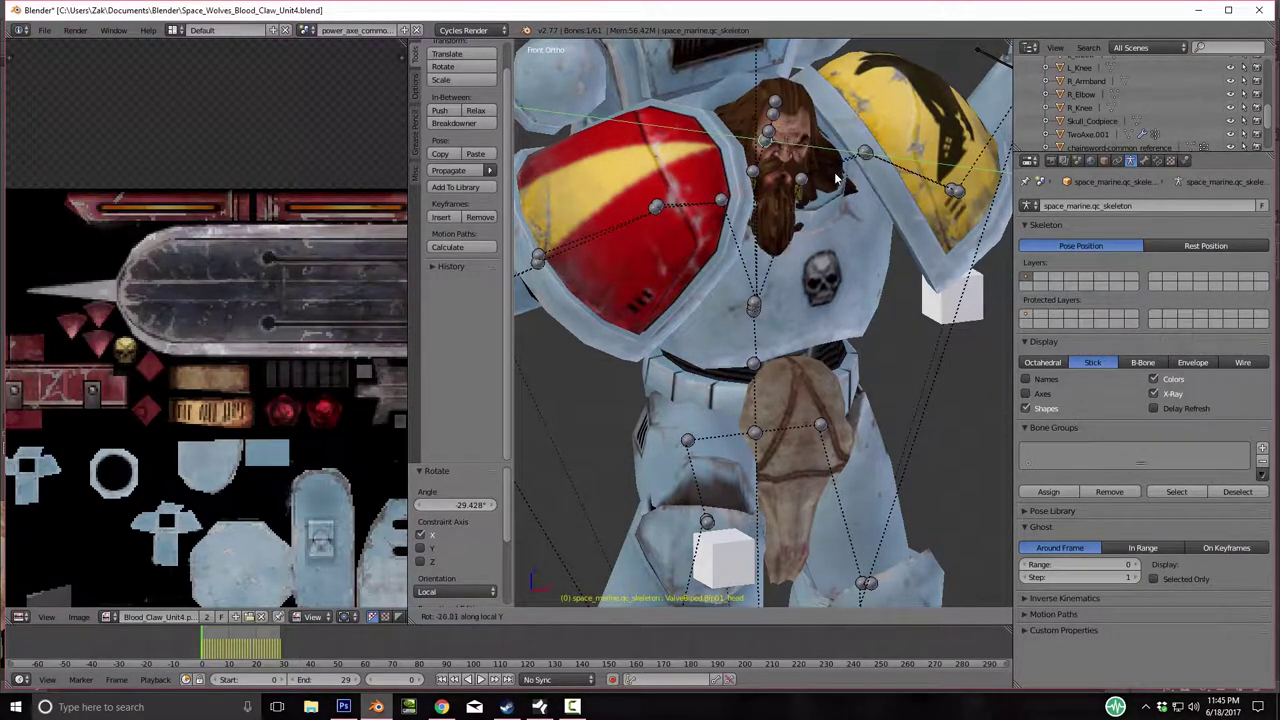
left_click(838, 180)
scroll(895, 243, "down", 2)
scroll(895, 243, "down", 3)
middle_click_drag(895, 243, 762, 285)
Keyframe the pose of all bones plus the left knee, right knee and left elbow cubes.
key("a")
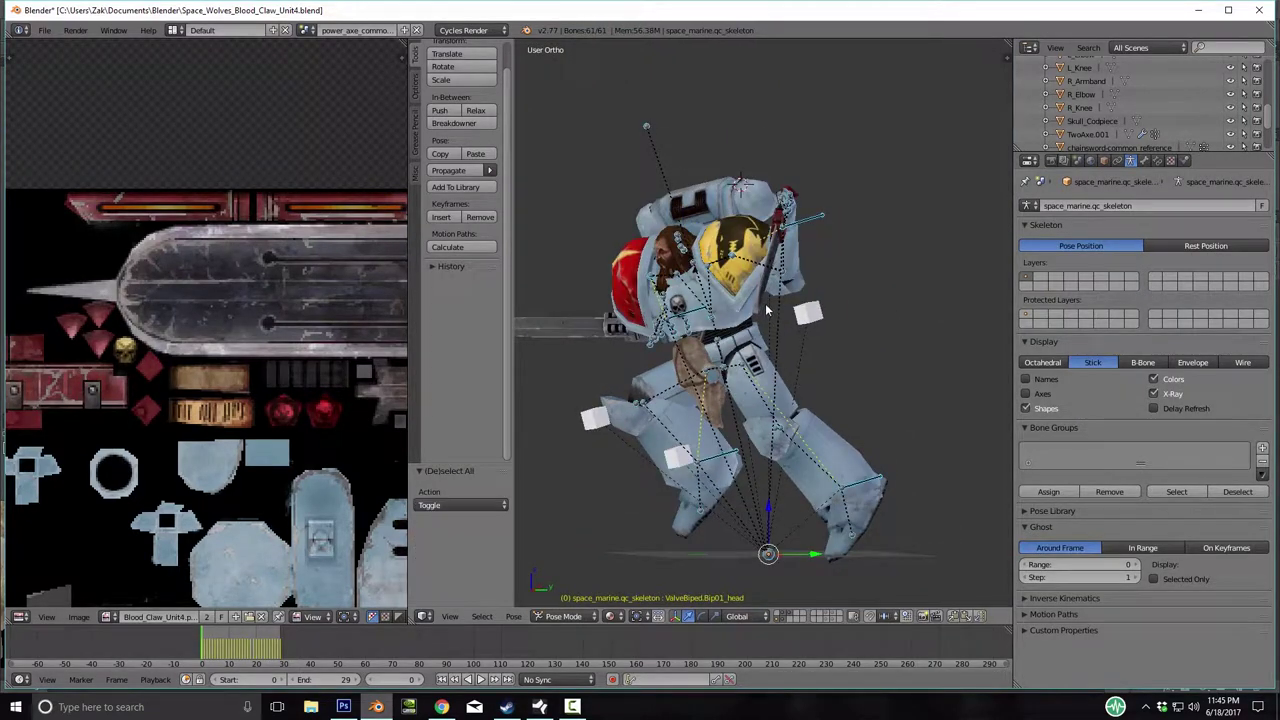
key("i")
left_click(767, 311)
right_click(678, 460)
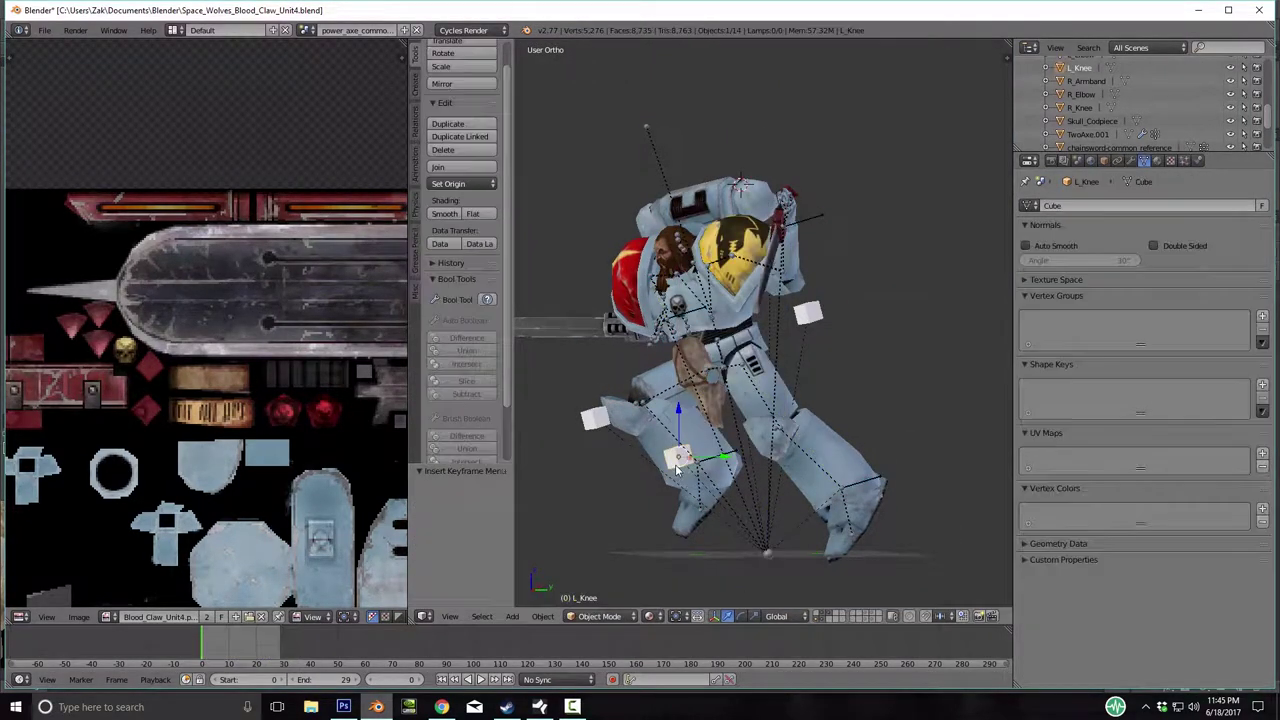
key("i")
left_click(675, 464)
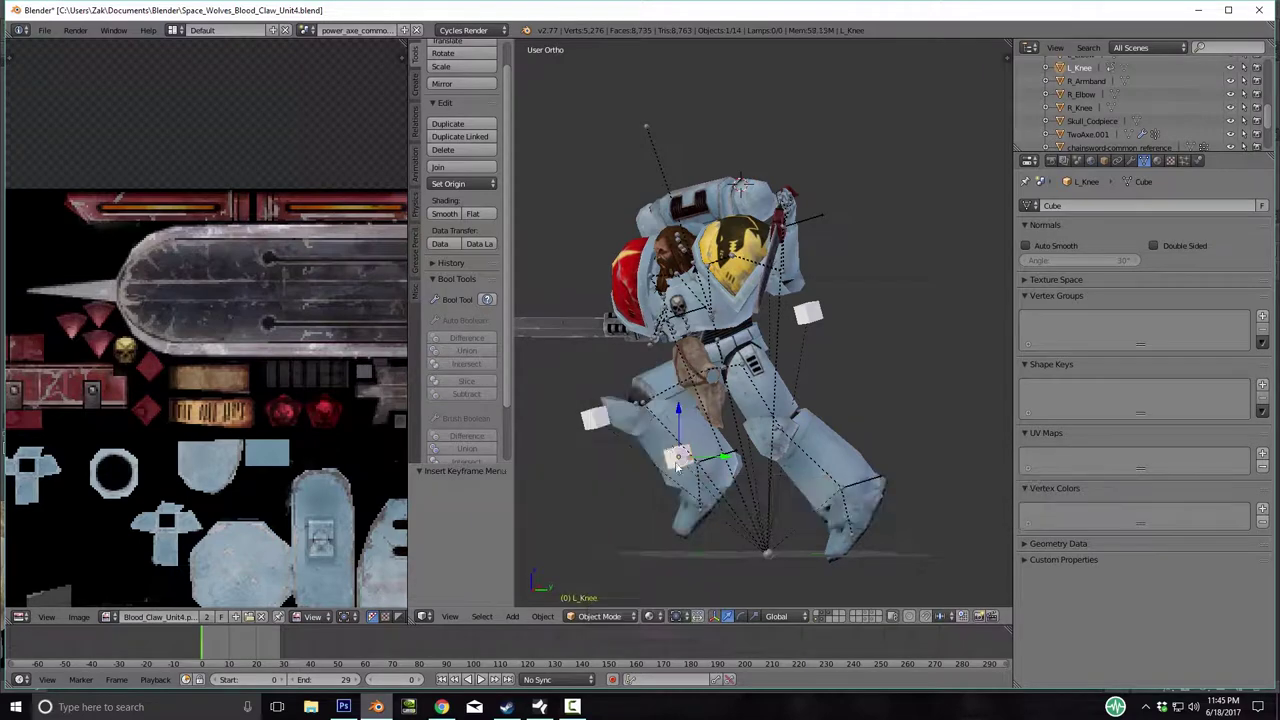
key("i")
left_click(590, 423)
right_click(812, 313)
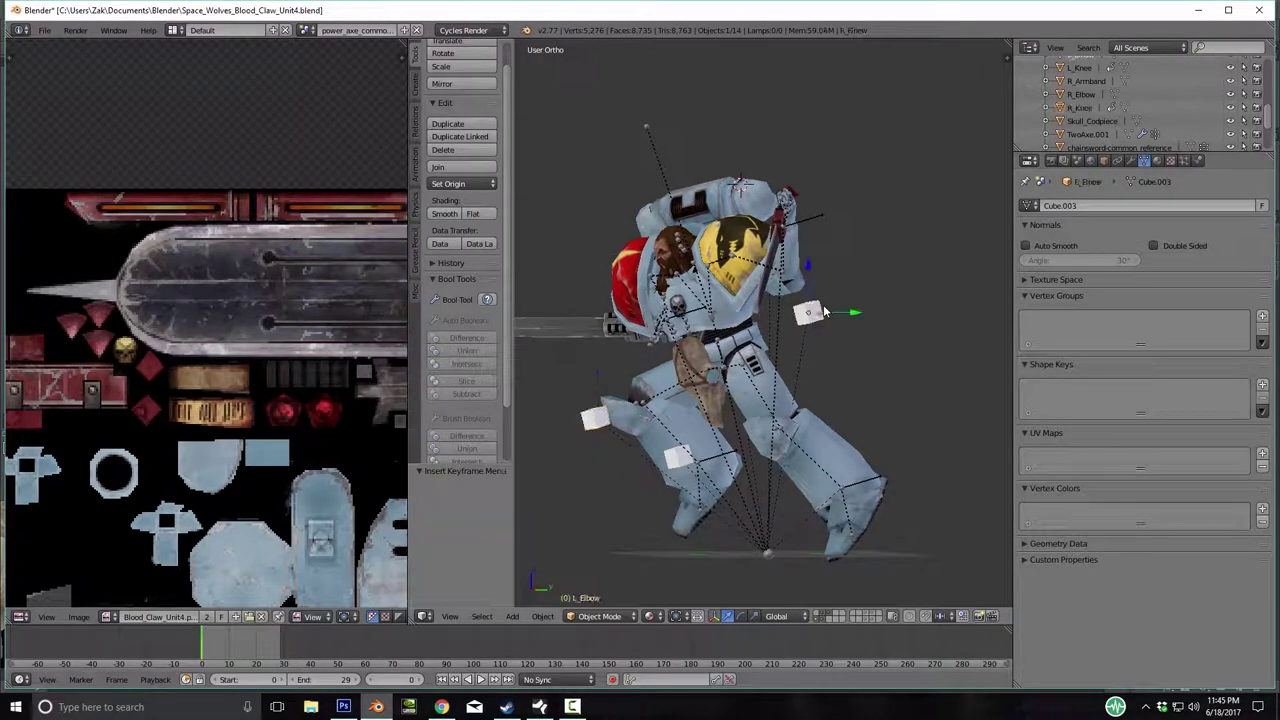
key("i")
left_click(812, 308)
Adjust the right elbow cube and insert a keyframe for it.
middle_click_drag(812, 310, 810, 343)
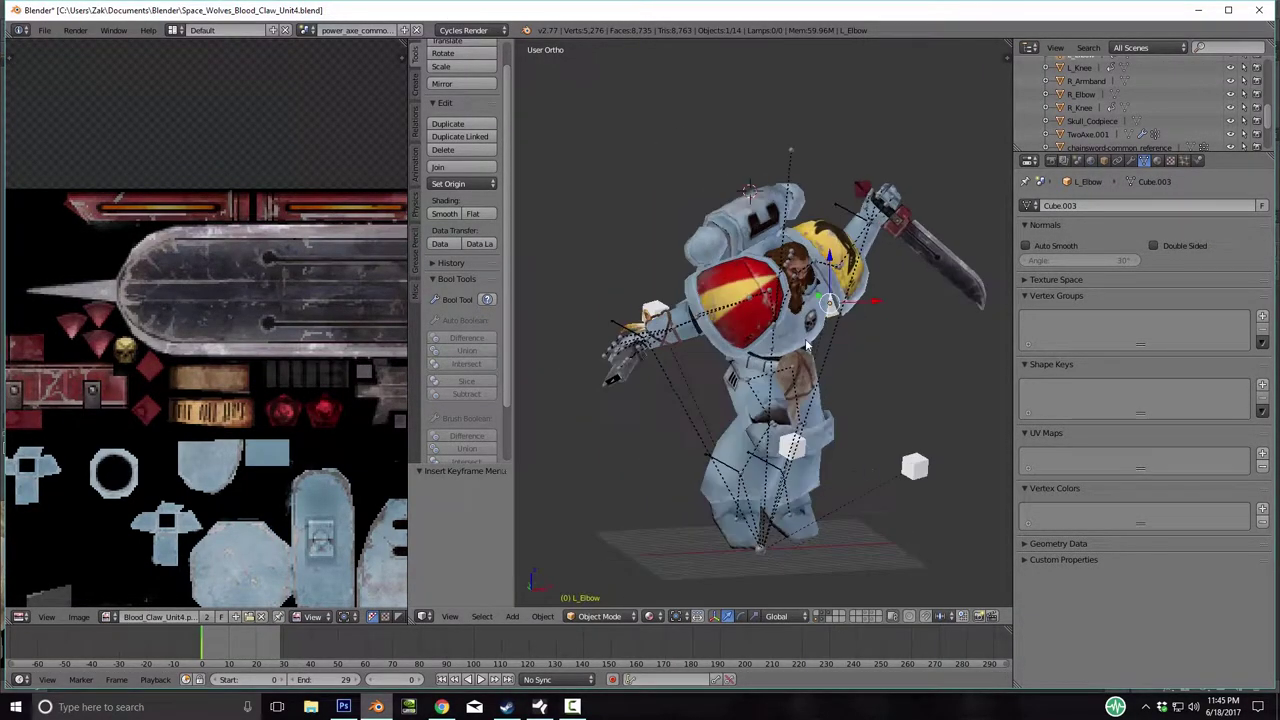
middle_click_drag(682, 369, 782, 360)
key("r")
left_click(771, 371)
key("i")
left_click(820, 407)
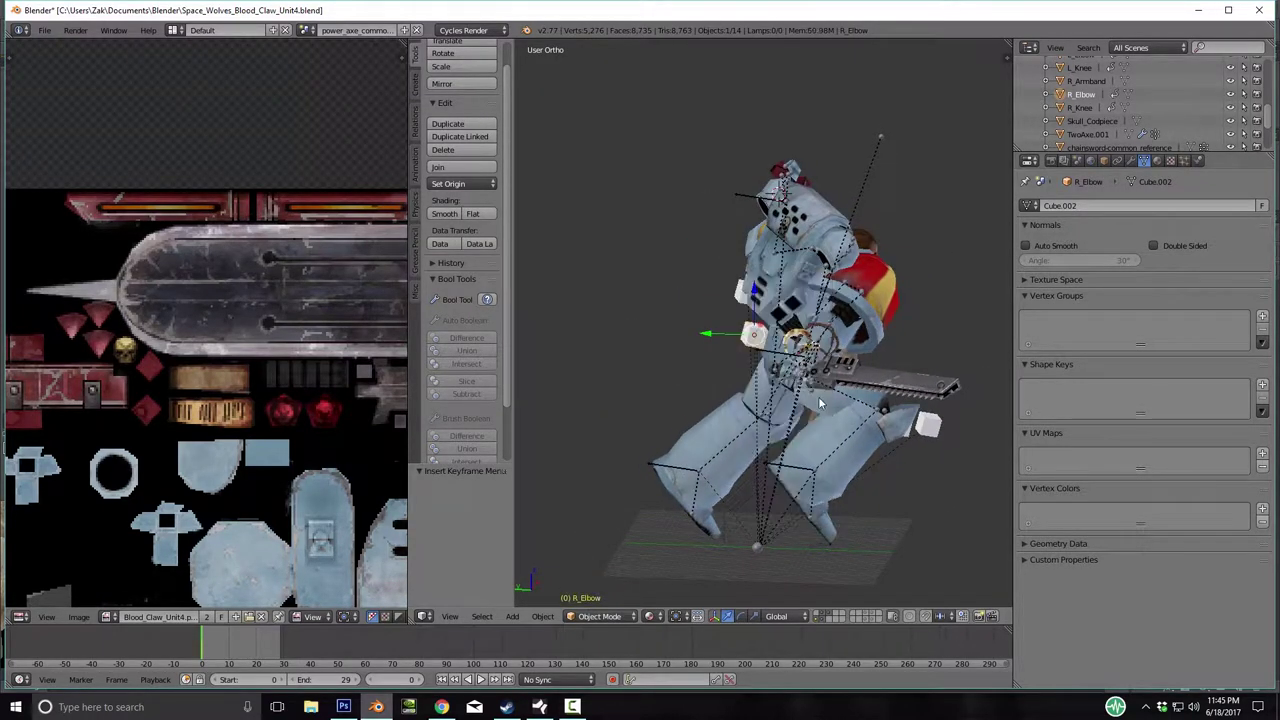
Return the skeleton to Pose Mode and begin rotating a right-hand finger bone on local Y.
right_click(805, 383)
key("ctrl+Tab")
scroll(805, 383, "up", 8)
scroll(813, 355, "down", 2)
key("r")
key("y")
key("y")
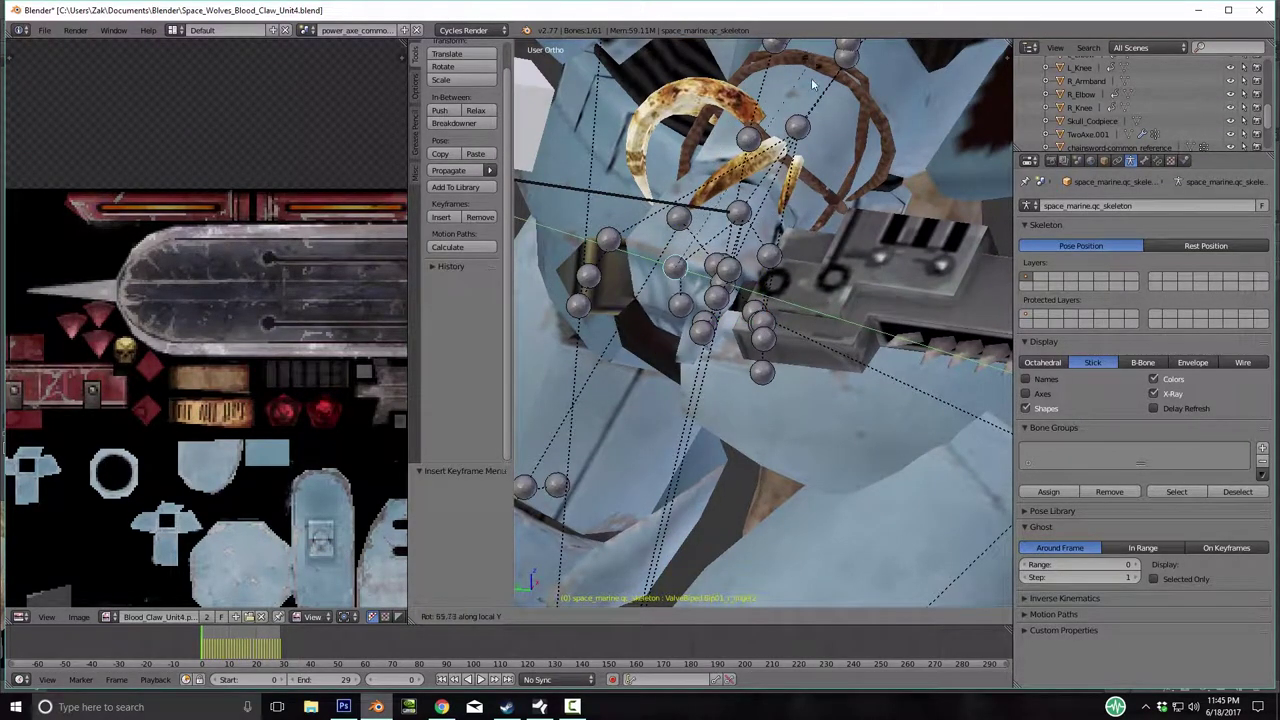
Set the finger bone to 44.37° and curl the next right-hand finger bones on local Y.
left_click(790, 203)
key("r")
key("y")
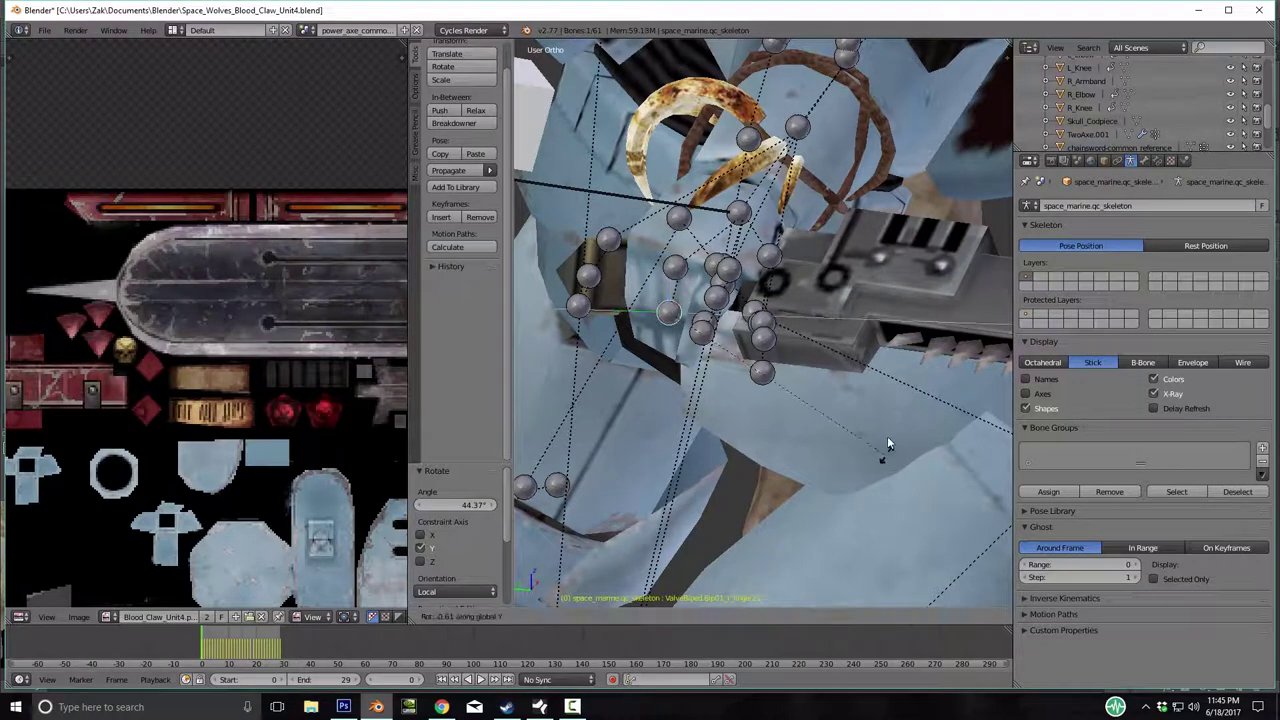
left_click(892, 275)
middle_click_drag(892, 275, 779, 337)
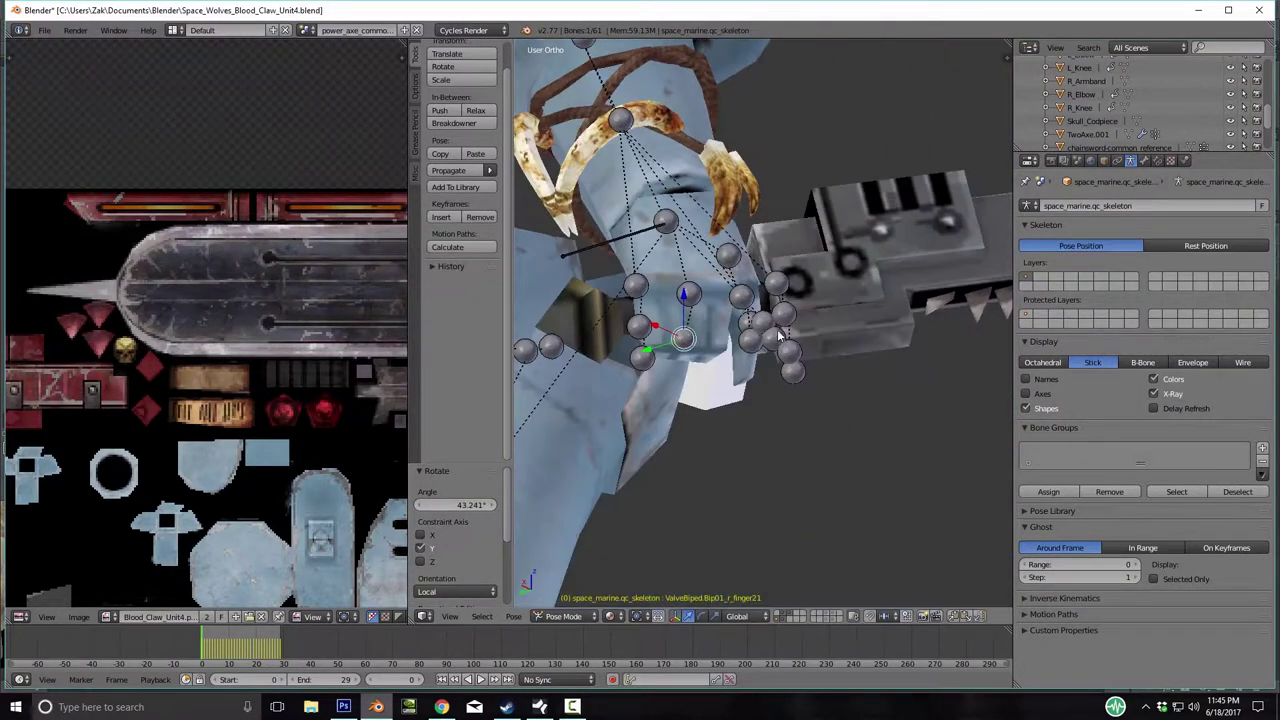
key("r")
key("y")
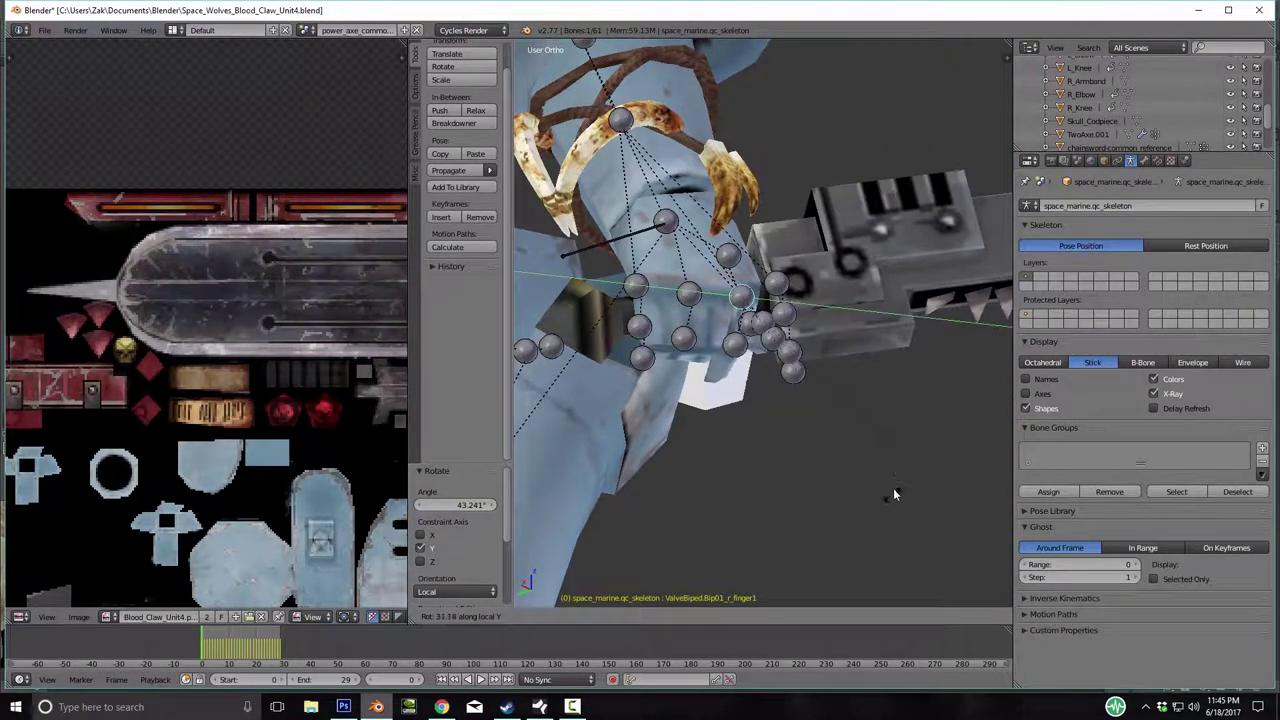
left_click(739, 413)
Curl further right-hand finger bones toward a fist around the grip.
middle_click_drag(736, 343, 844, 368)
key("r")
key("y")
key("y")
left_click(850, 370)
middle_click_drag(877, 252, 733, 288)
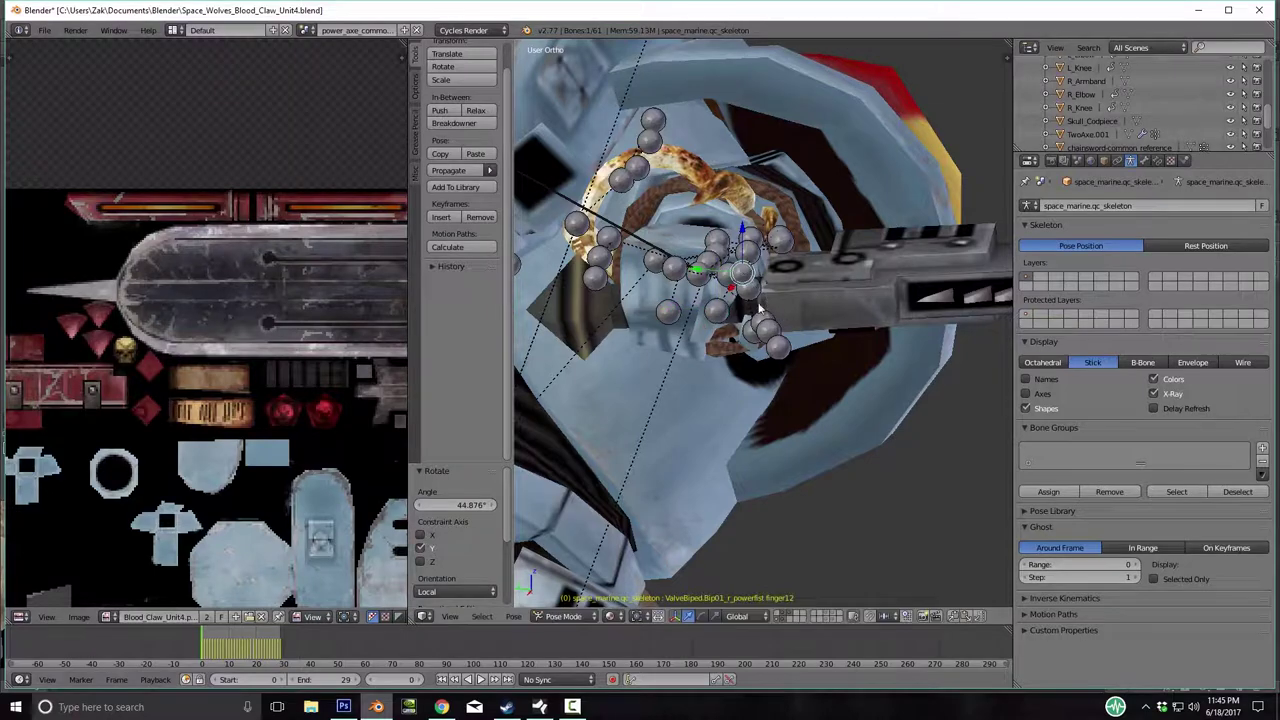
key("r")
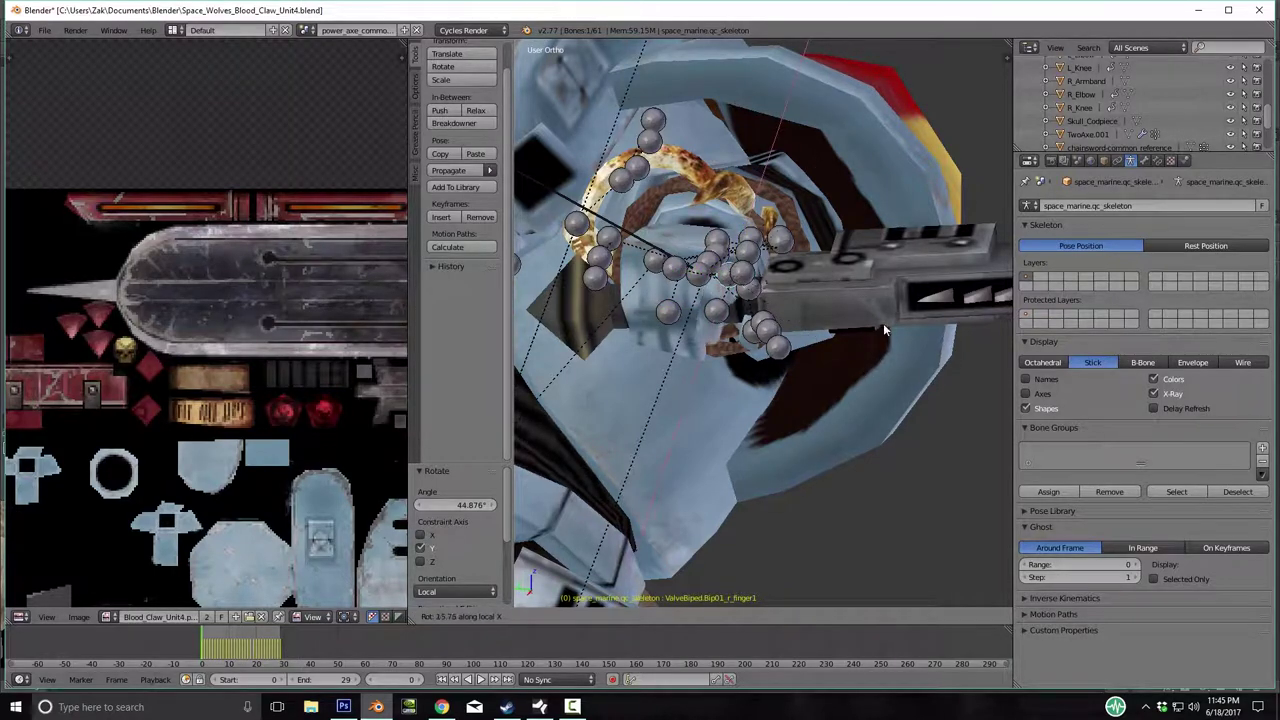
left_click(882, 416)
middle_click_drag(882, 416, 776, 347)
Rotate r_finger01 to 58.498° on local Y around the chainsword grip.
scroll(775, 347, "up", 6)
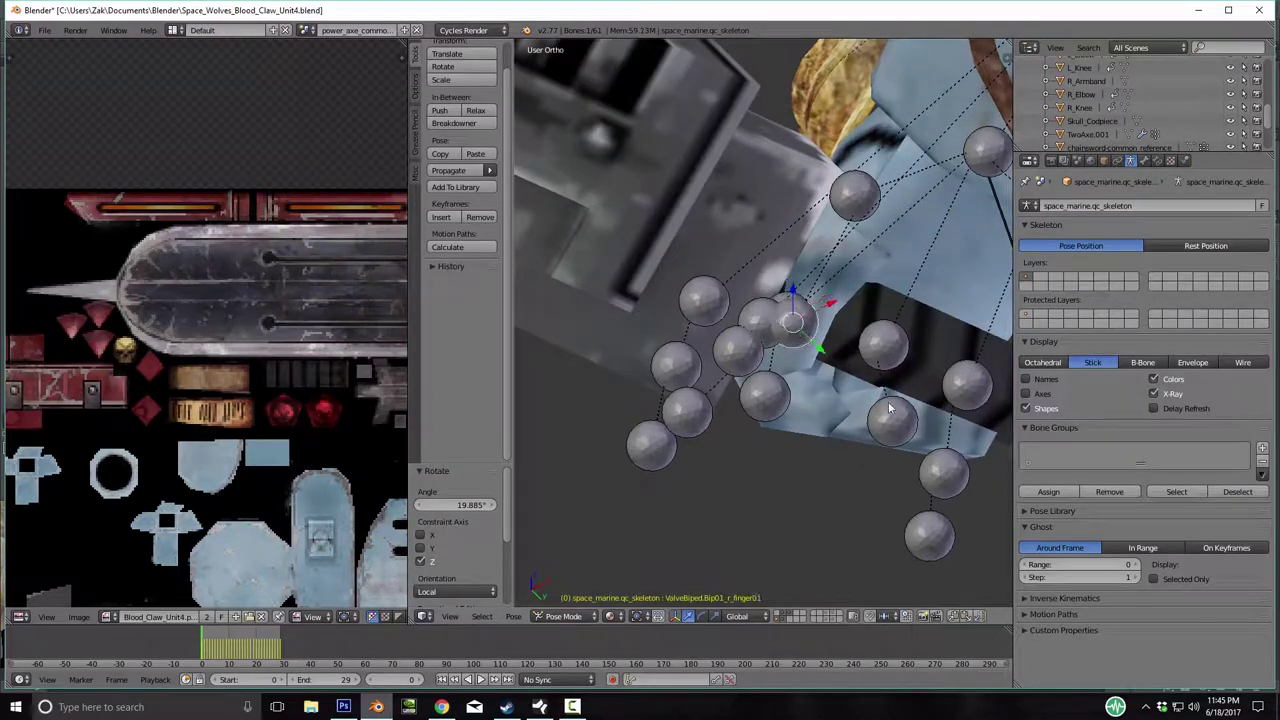
key("r")
key("y")
left_click(905, 292)
scroll(752, 401, "down", 5)
middle_click_drag(752, 401, 750, 320)
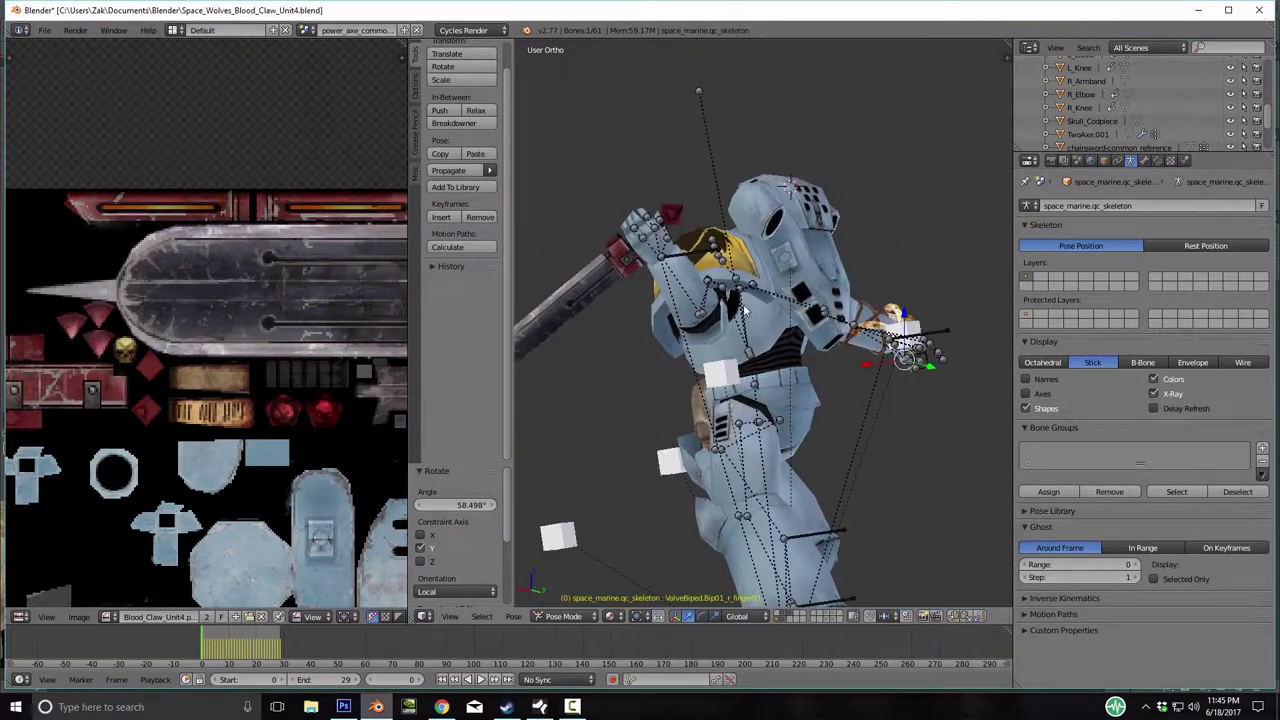
scroll(750, 320, "up", 5)
Centre on the left hand and curl two finger bones on local Y.
middle_click_drag(672, 224, 804, 268)
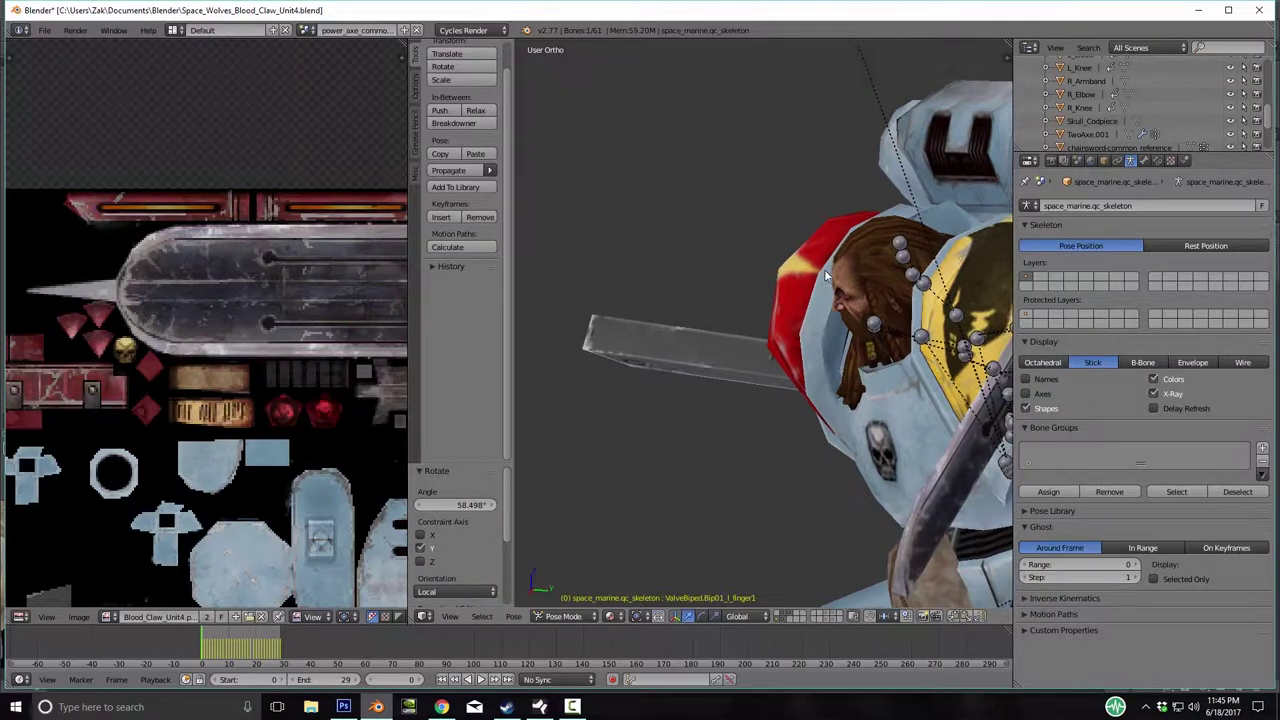
key("KP_Decimal")
scroll(830, 300, "down", 4)
middle_click_drag(824, 329, 902, 332)
key("r")
key("y")
key("y")
left_click(886, 202)
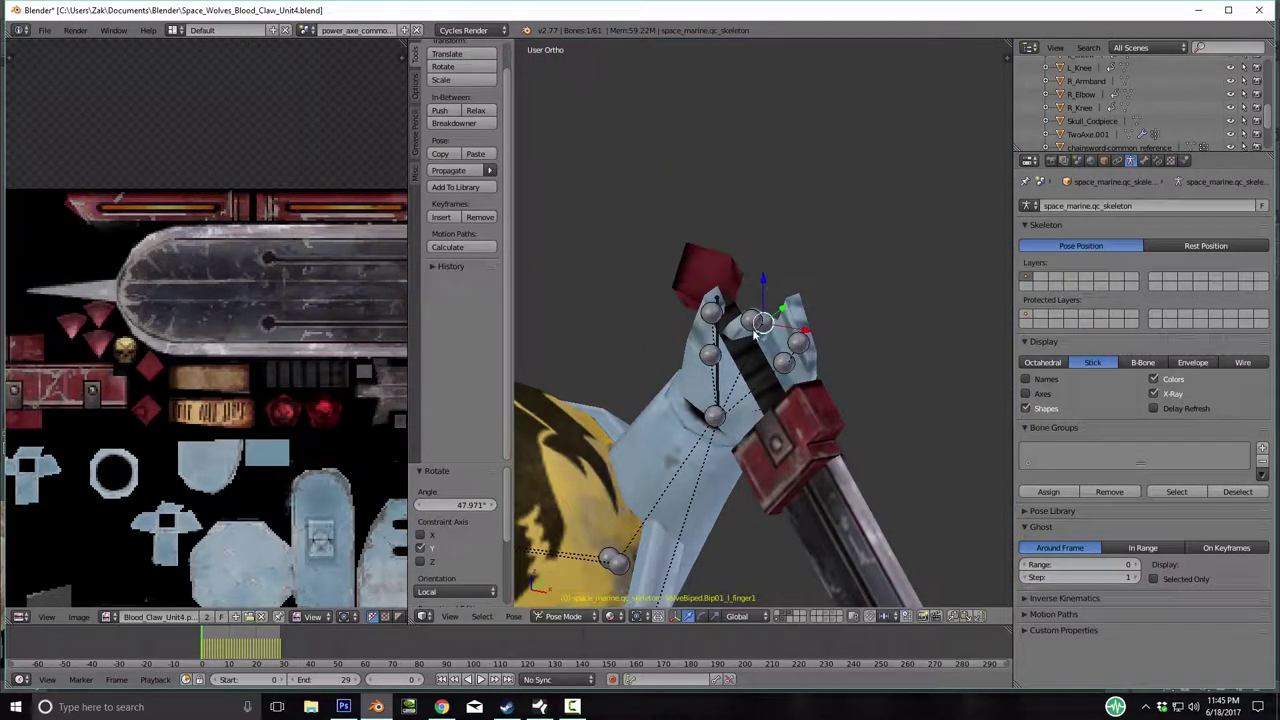
key("r")
key("y")
key("y")
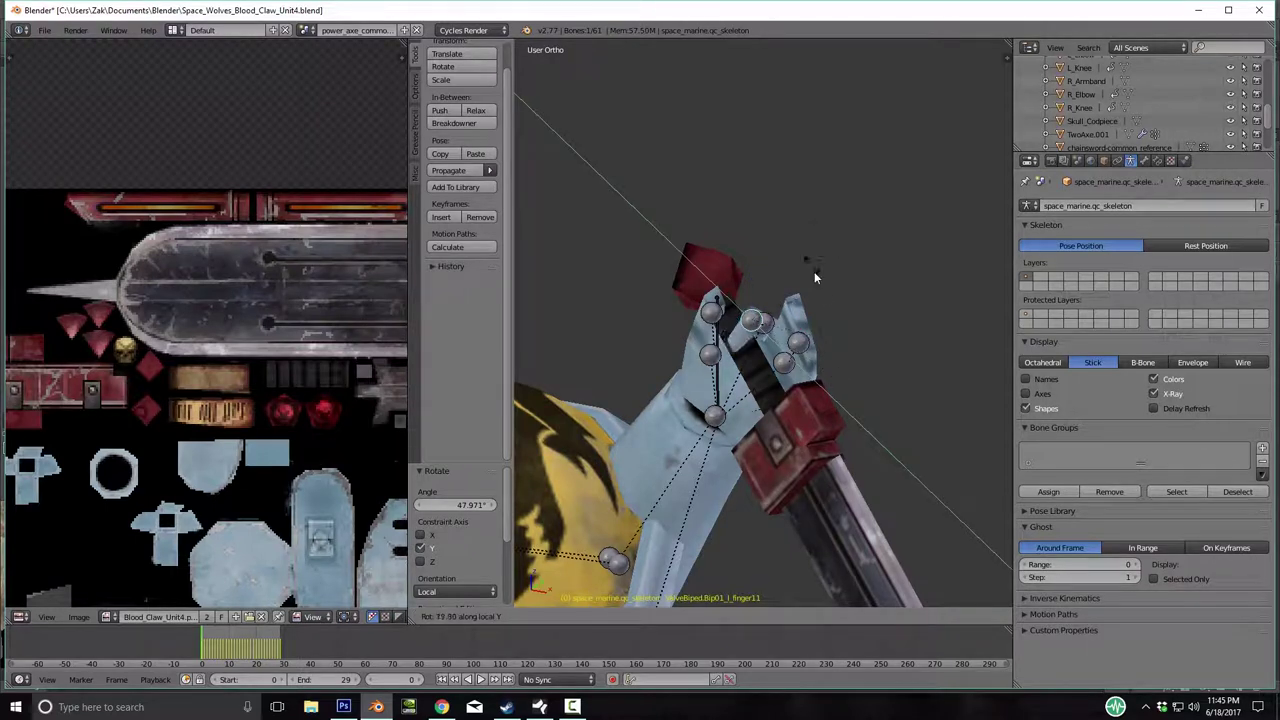
left_click(820, 305)
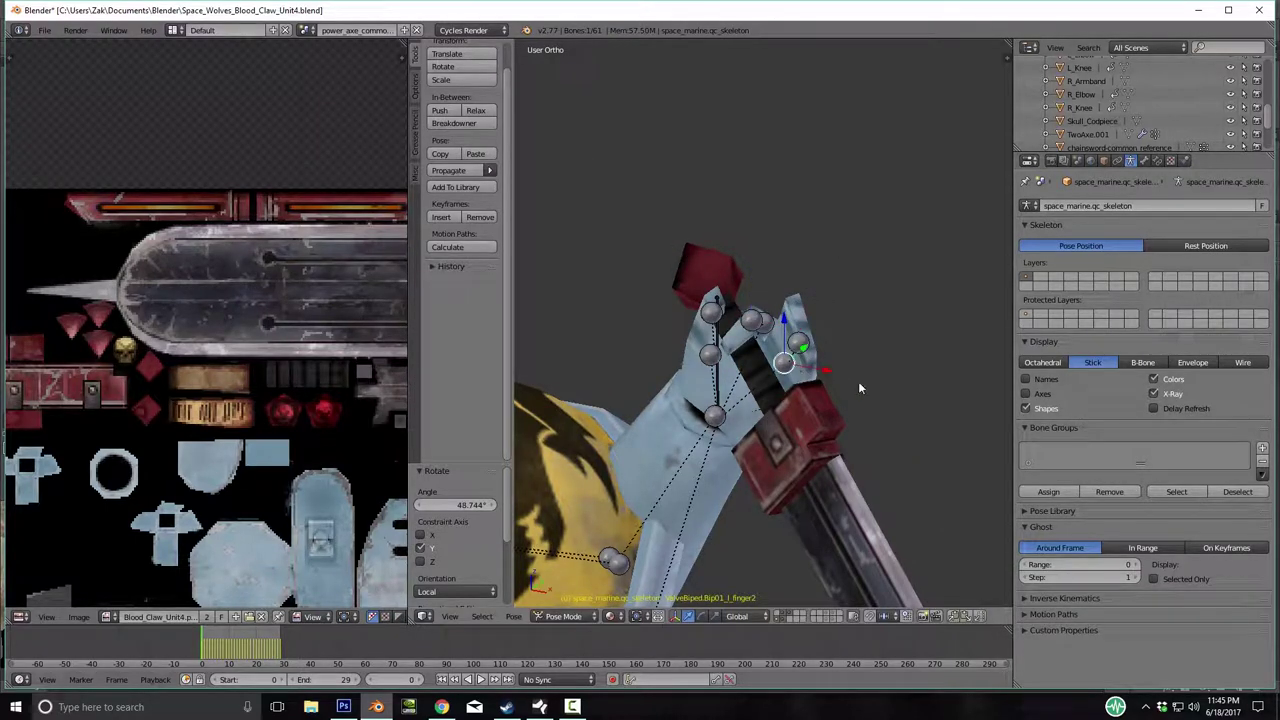
Swing another left finger bone up on local Y and rotate one on X.
key("r")
key("y")
key("y")
left_click(853, 260)
middle_click_drag(716, 405, 811, 372)
scroll(815, 420, "up", 3)
key("r")
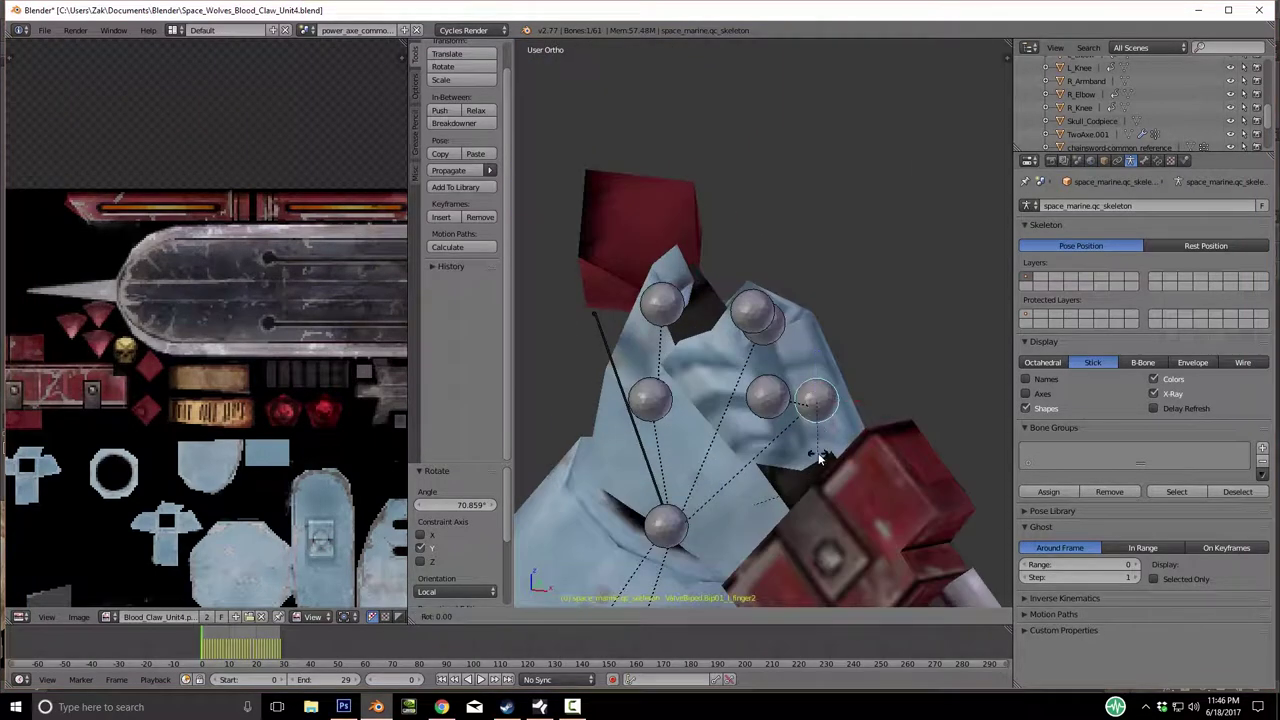
key("x")
left_click(838, 455)
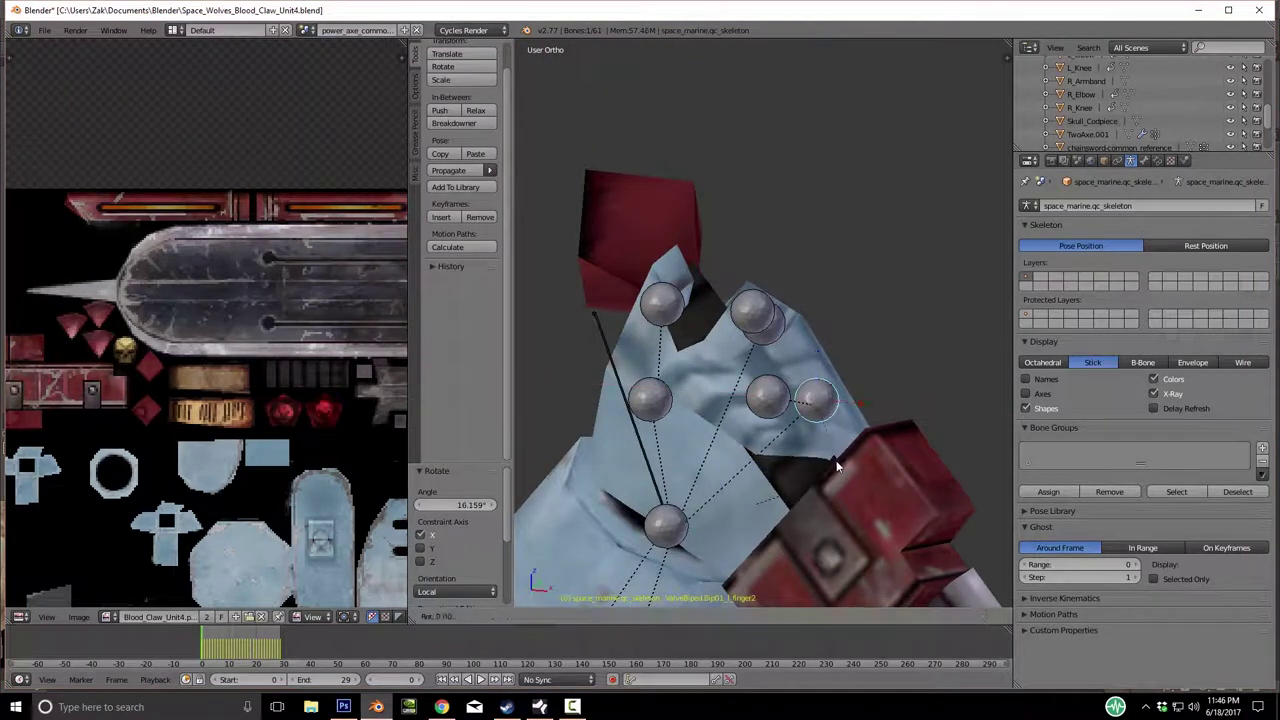
Rotate the neighbouring finger bone, setting l_finger21 to -18.897° on local Z.
right_click(770, 340)
key("r")
key("y")
key("y")
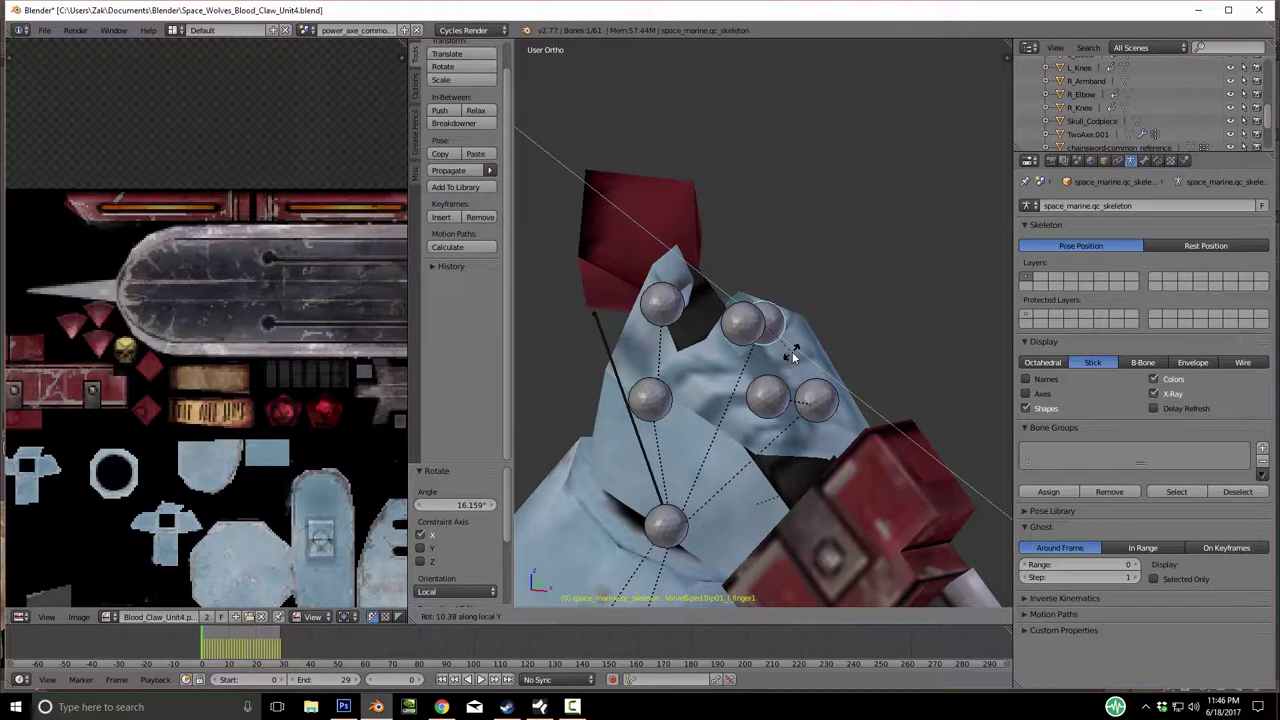
key("z")
key("z")
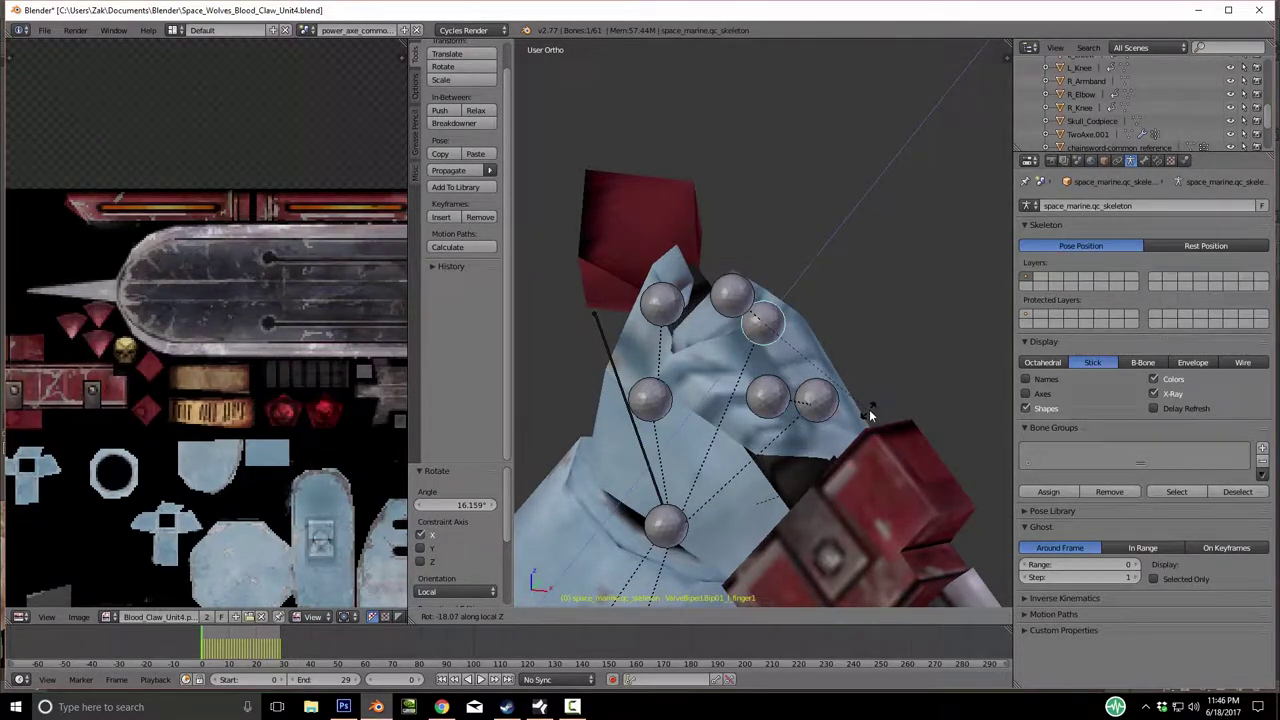
left_click(866, 410)
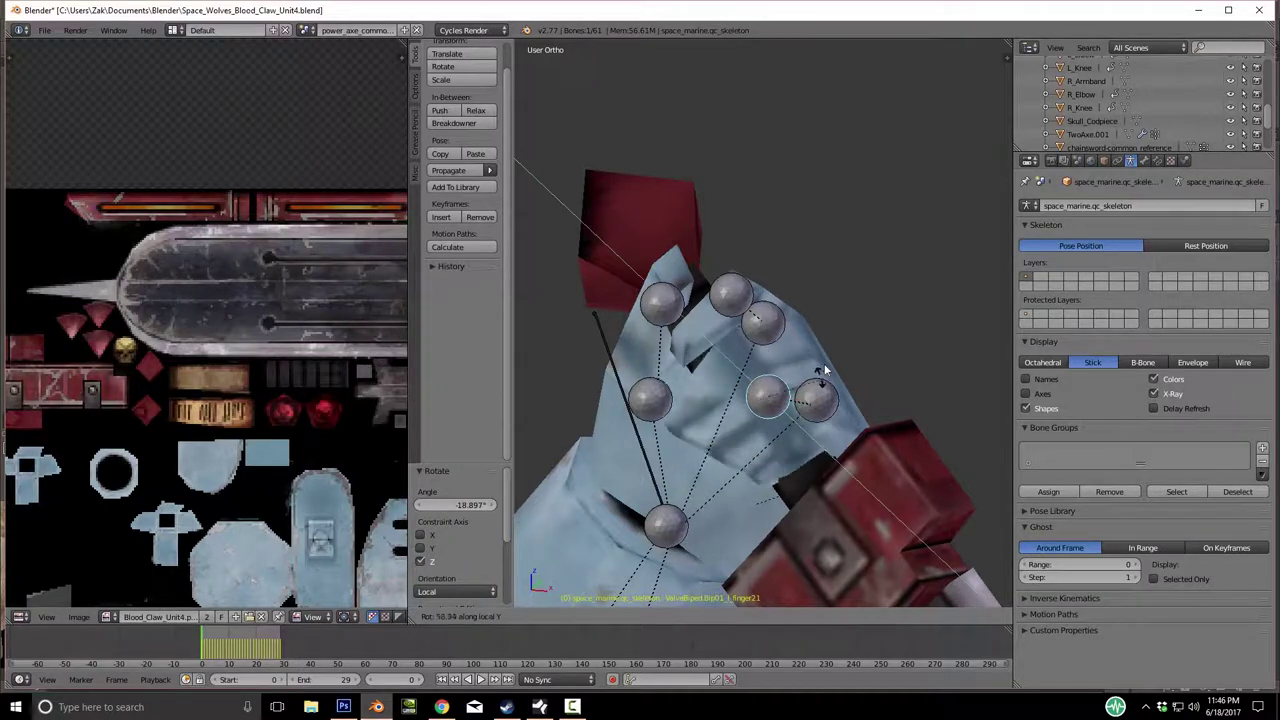
left_click(814, 400)
Select all bones and insert keyframes for the whole pose.
key("a")
scroll(840, 392, "down", 4)
key("a")
key("i")
left_click(842, 392)
scroll(830, 400, "down", 4)
key("alt+r")
key("i")
left_click(800, 428)
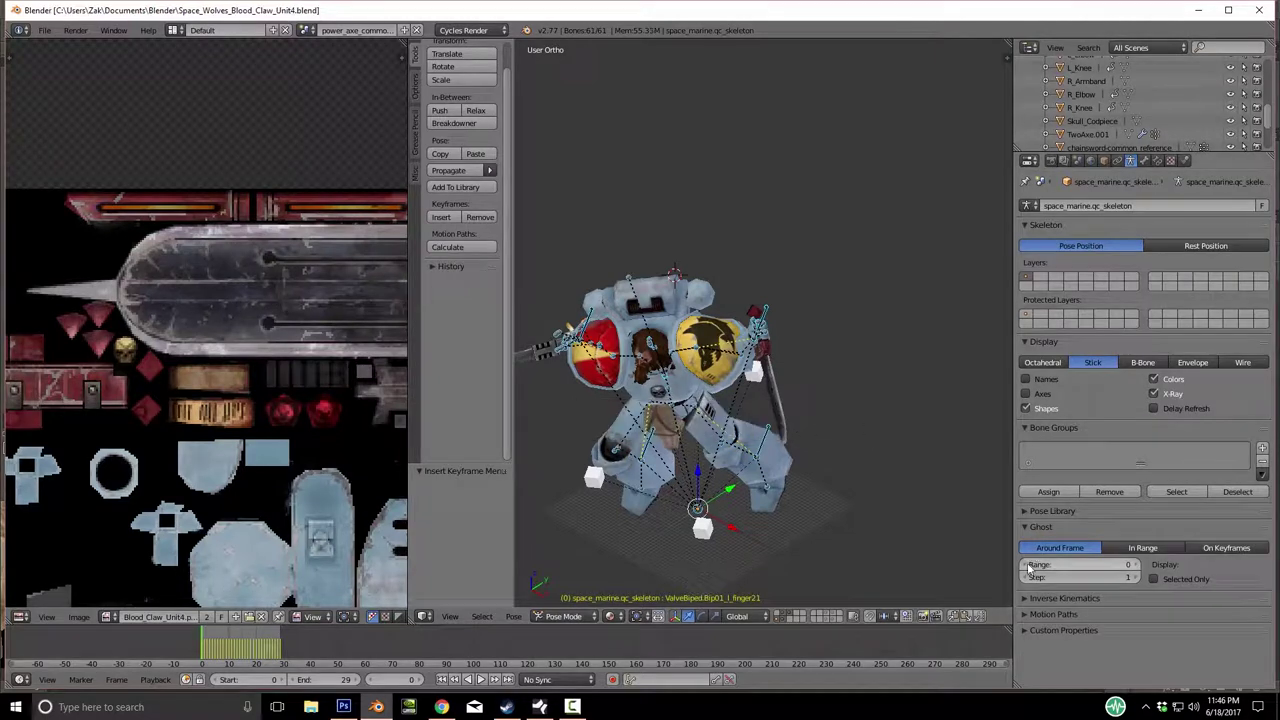
Create a PoseLib pose library and add the current pose named Stabbing1.
left_click(1029, 510)
left_click(1091, 530)
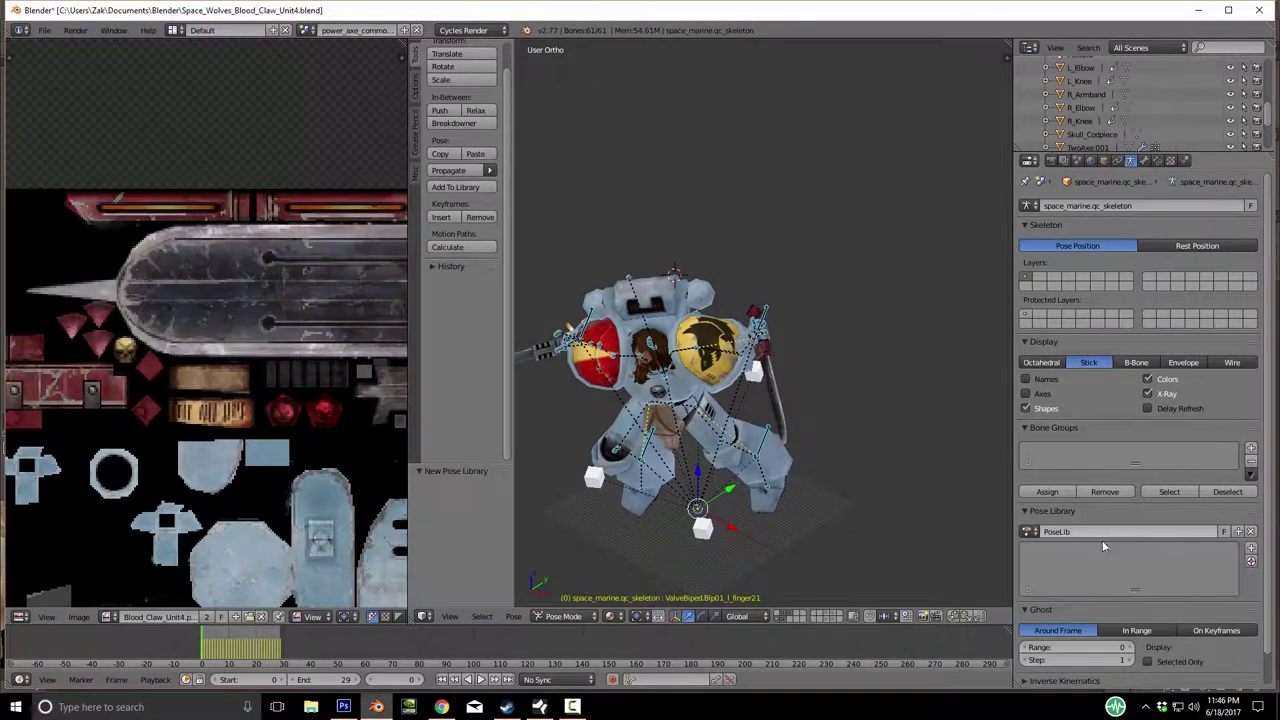
left_click(1251, 549)
left_click(1210, 549)
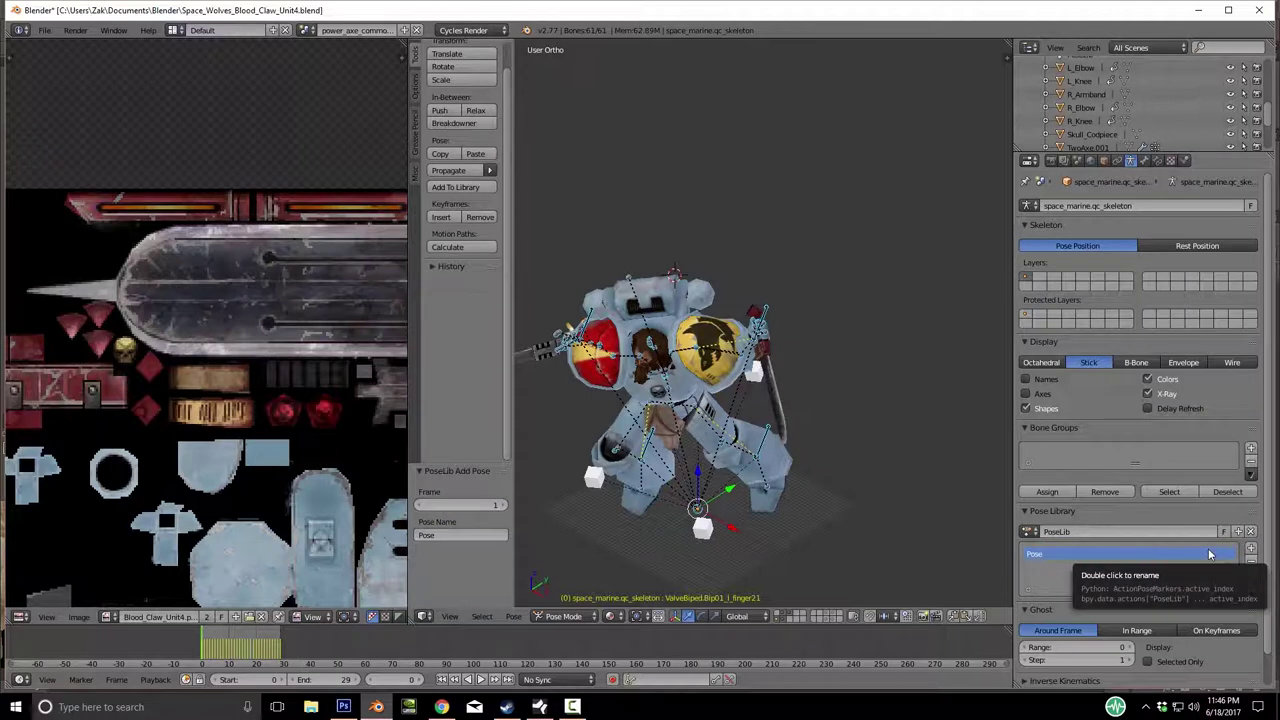
double_click(1050, 556)
type("Stabbing1")
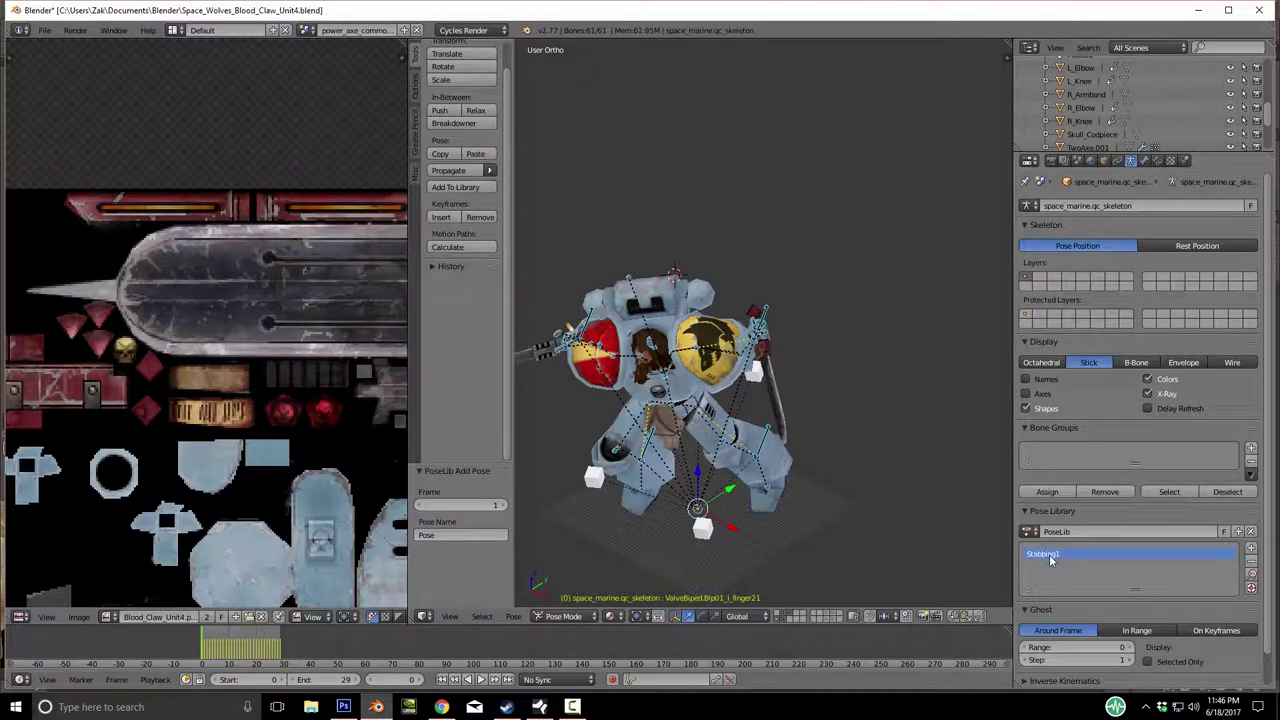
key("space")
left_click(750, 510)
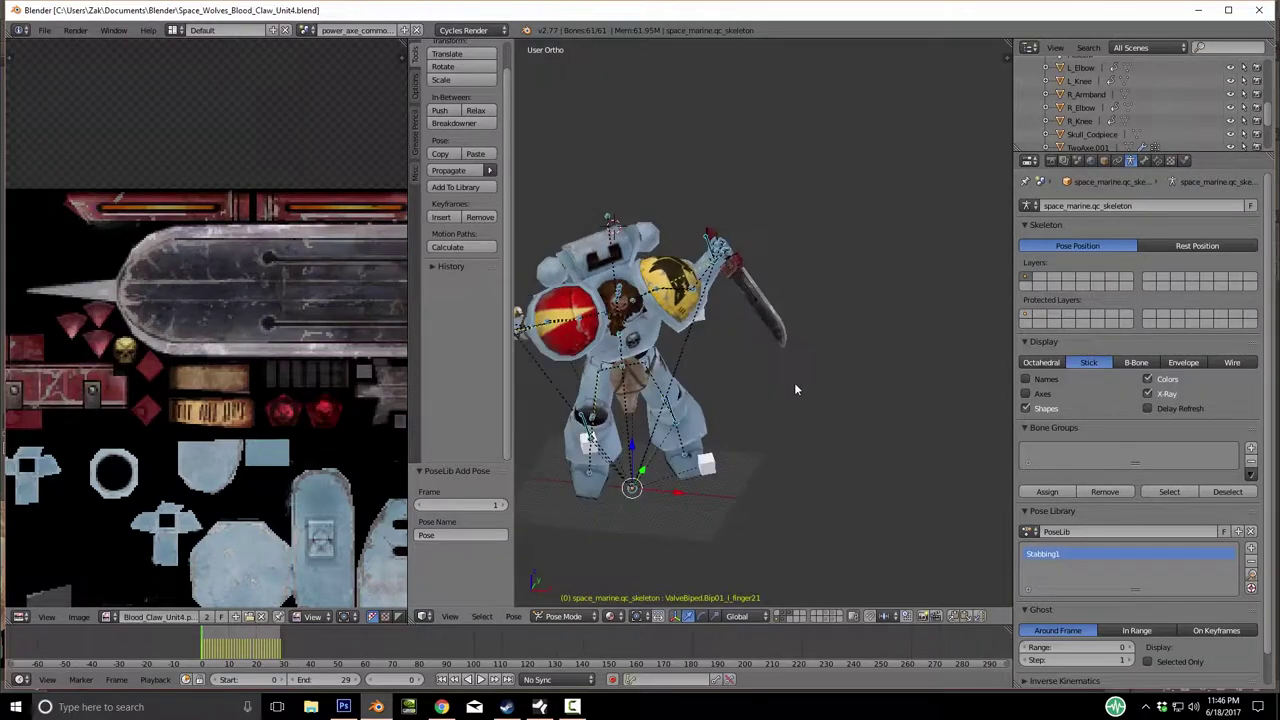
middle_click_drag(716, 423, 940, 380)
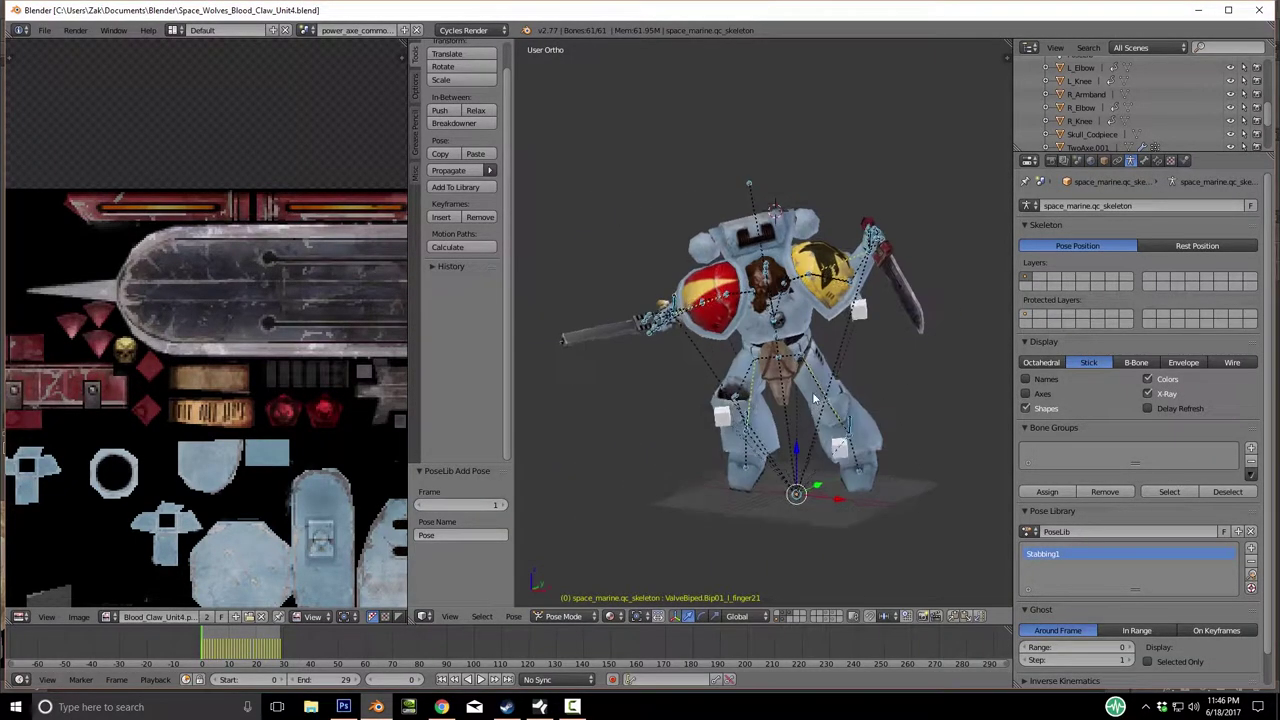
Import Assault Marine 1.obj from Desktop\Warhammer 40K\Custom Minis Models as Wavefront OBJ.
left_click(50, 31)
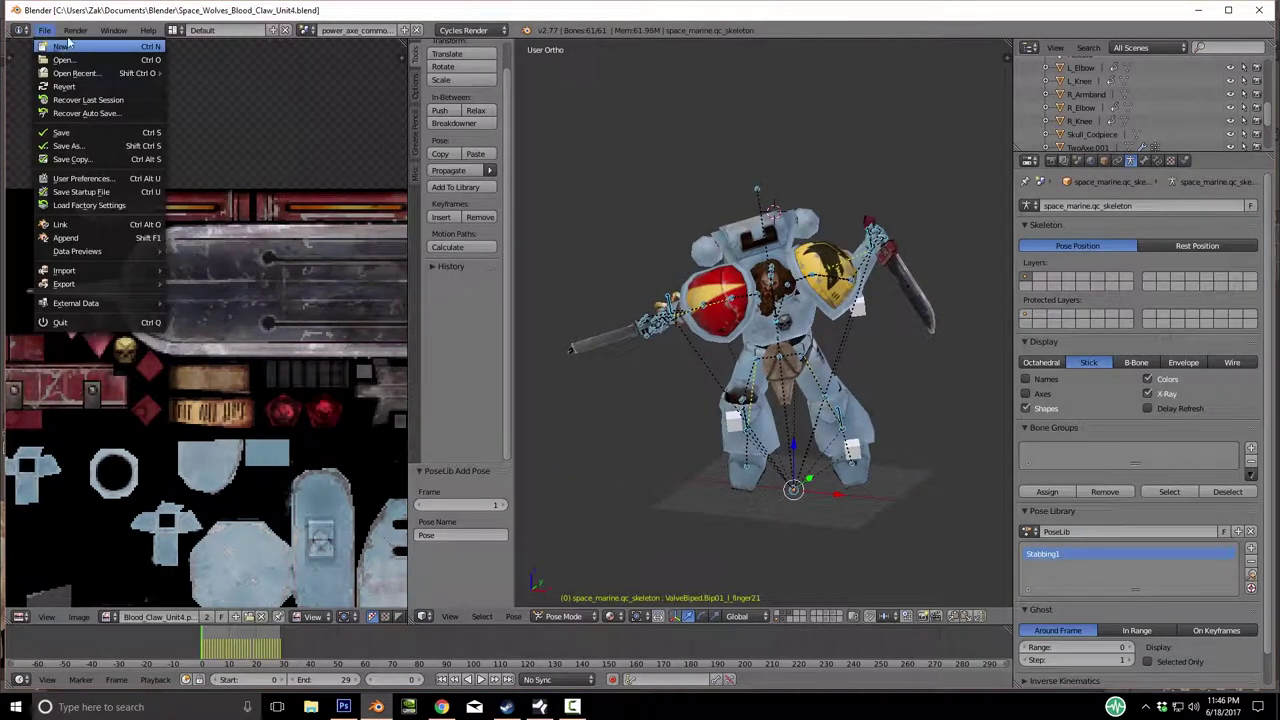
mouse_move(85, 272)
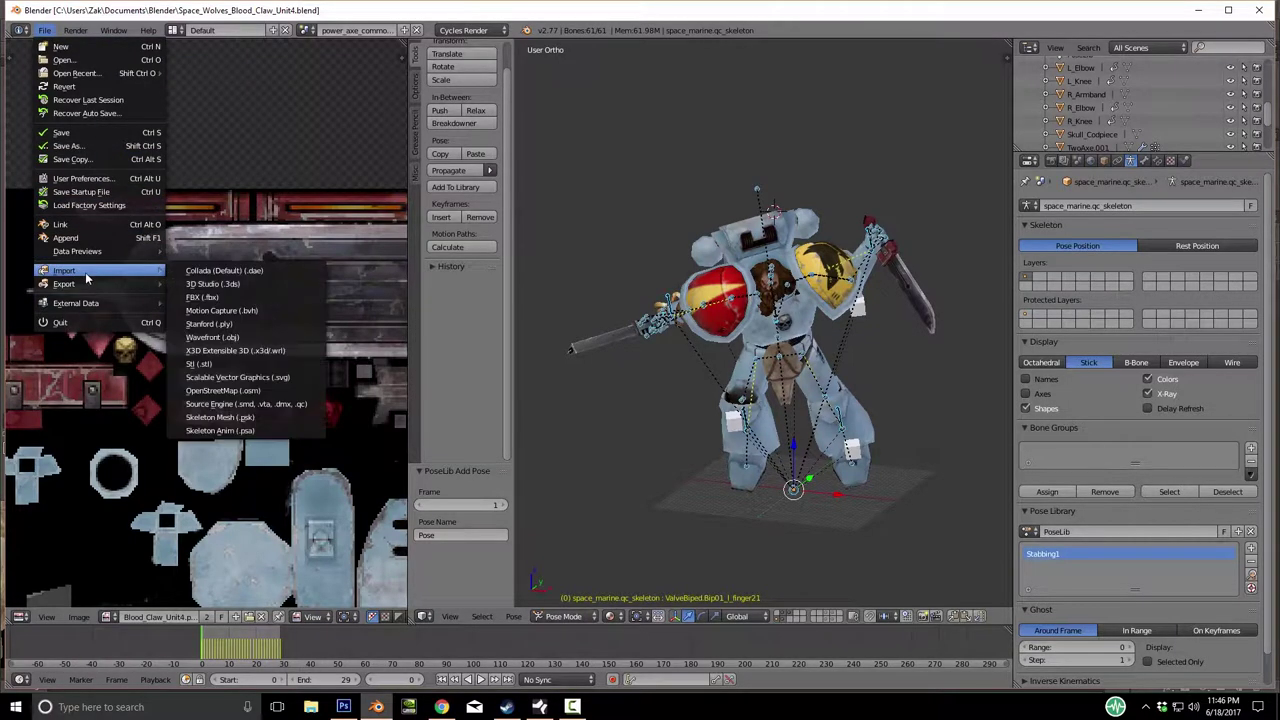
left_click(238, 341)
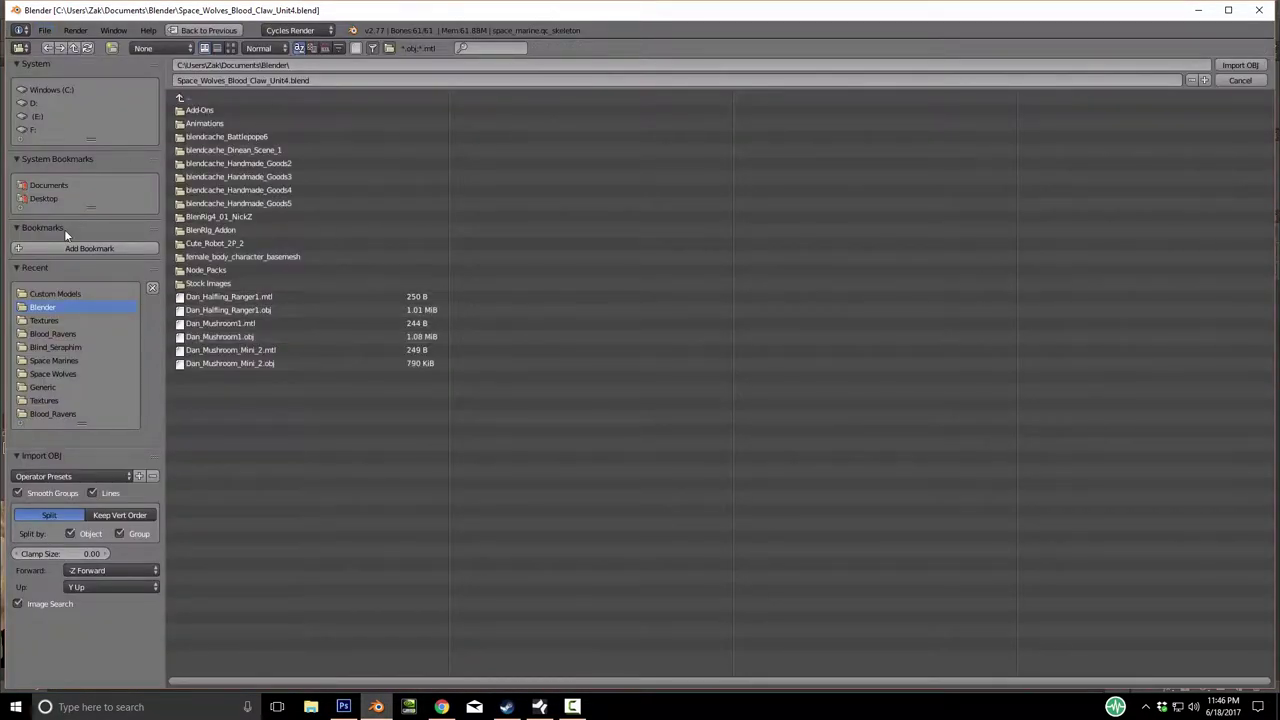
left_click(62, 294)
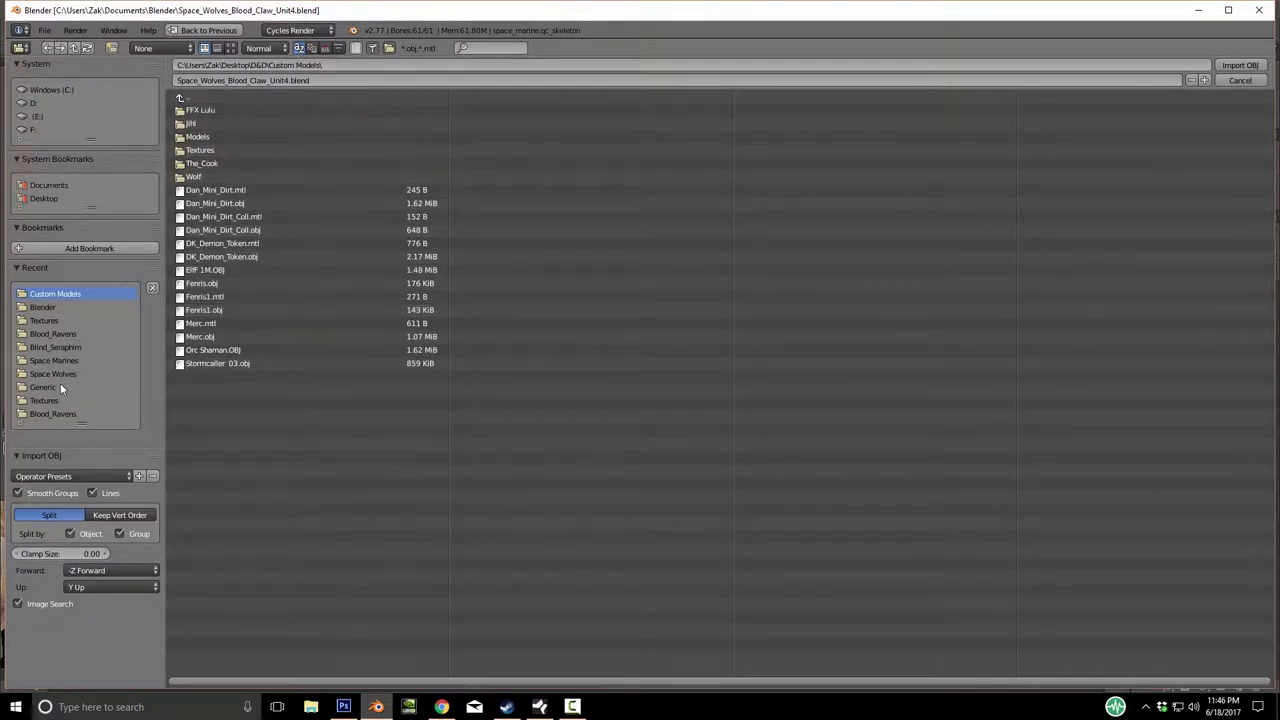
left_click(188, 100)
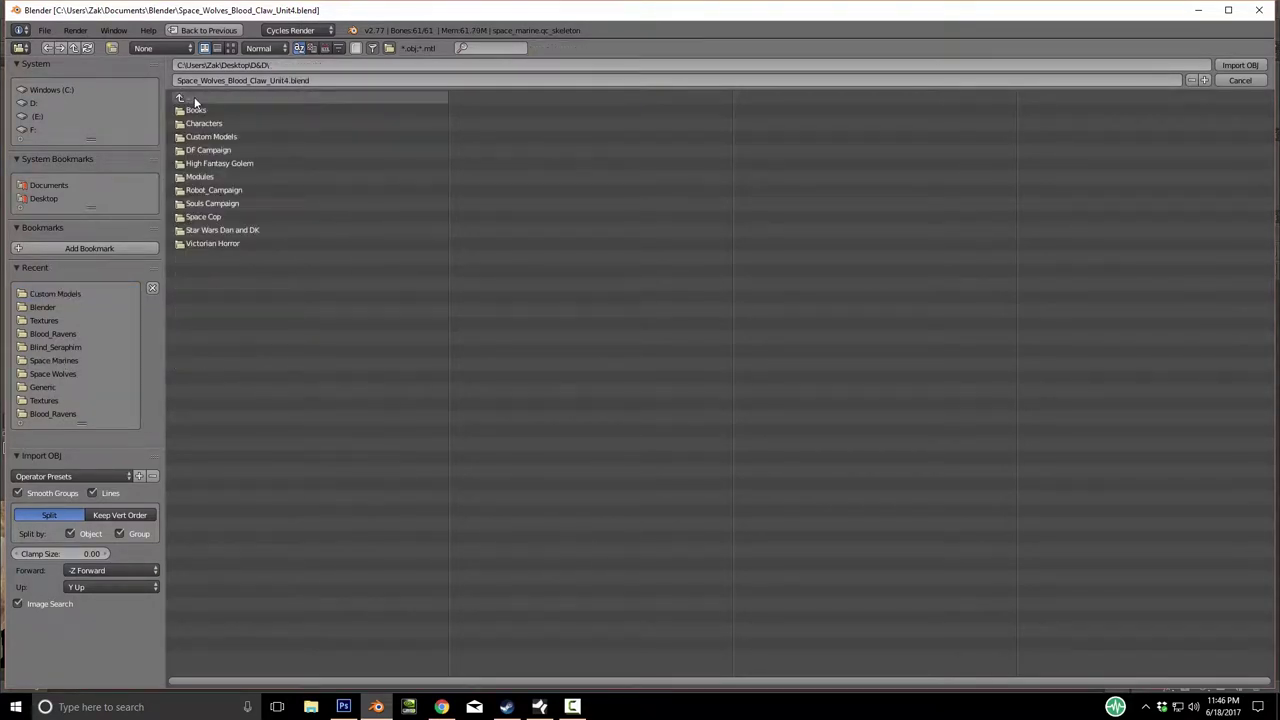
left_click(195, 101)
left_click(225, 177)
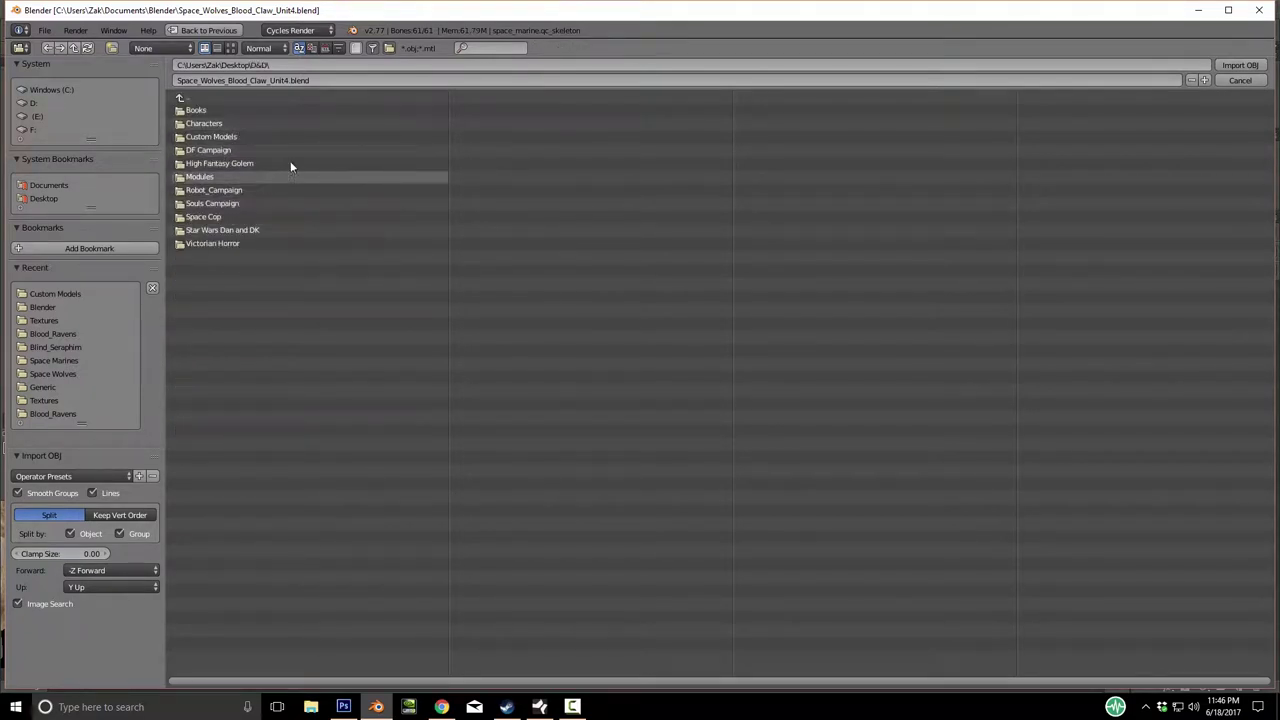
left_click(212, 100)
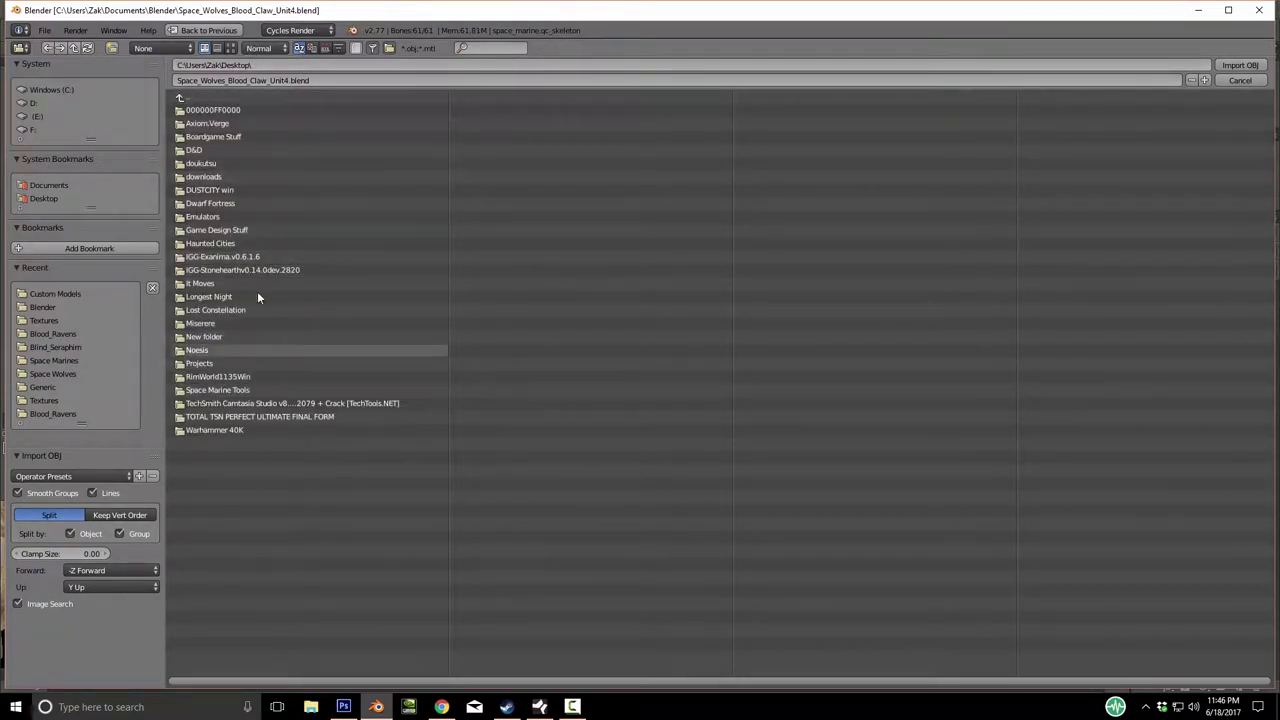
left_click(224, 430)
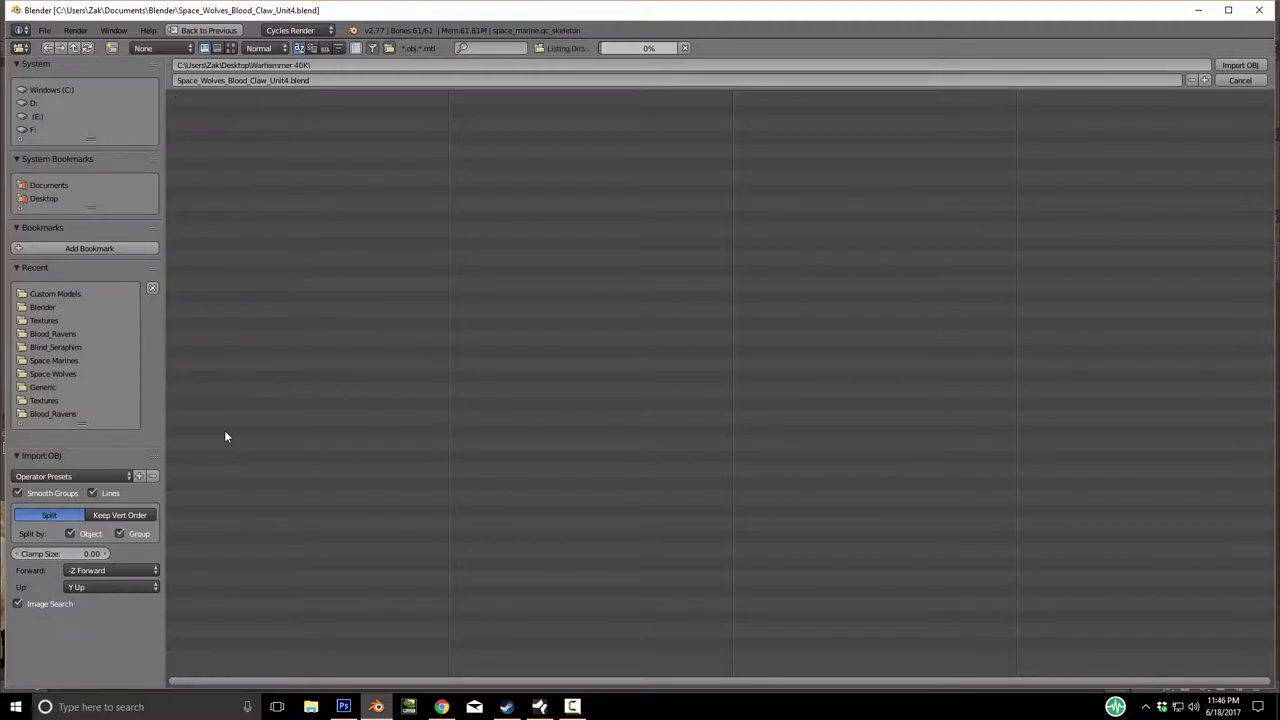
left_click(258, 136)
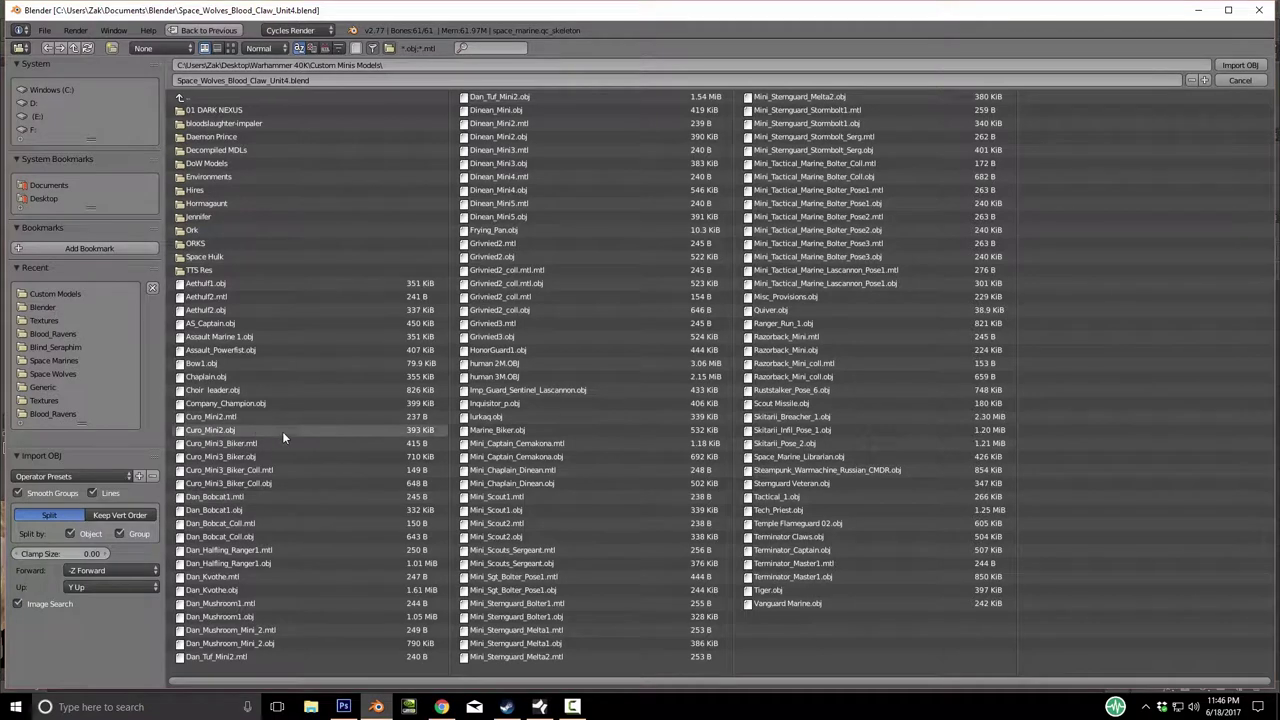
double_click(249, 337)
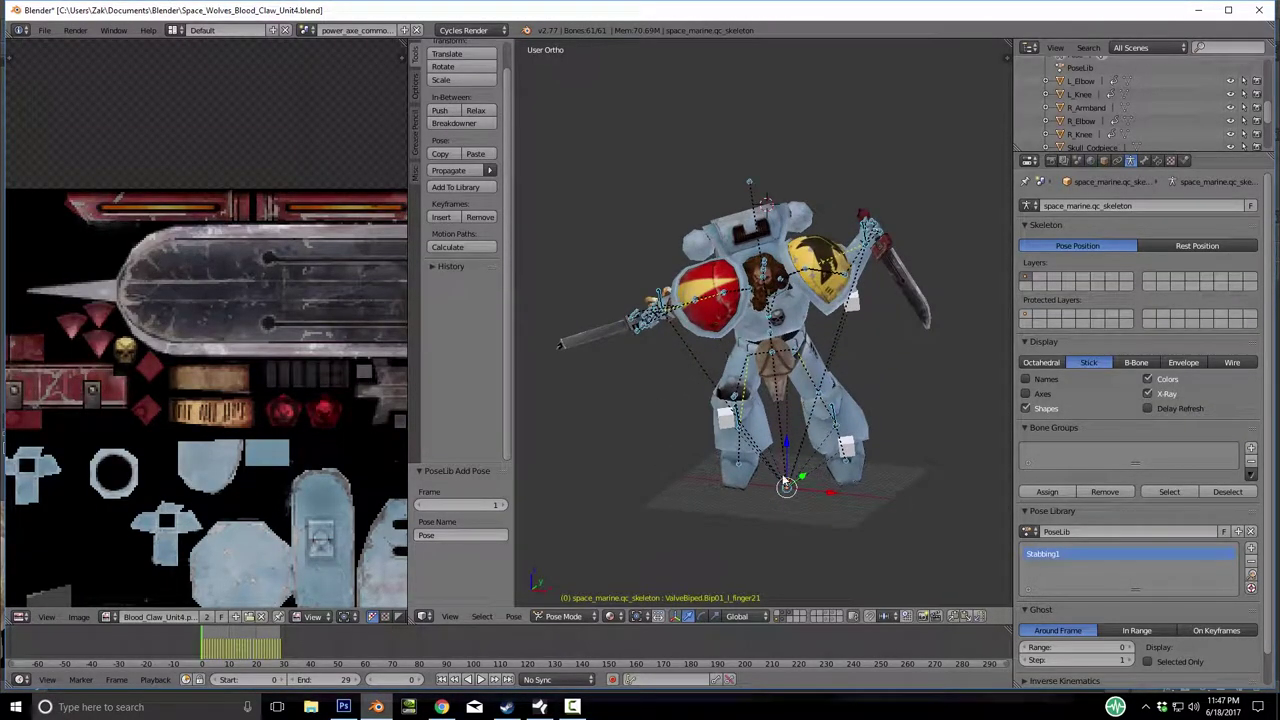
Show only the bones and move the Fiche_Space_Hulk object onto an empty layer.
key("a")
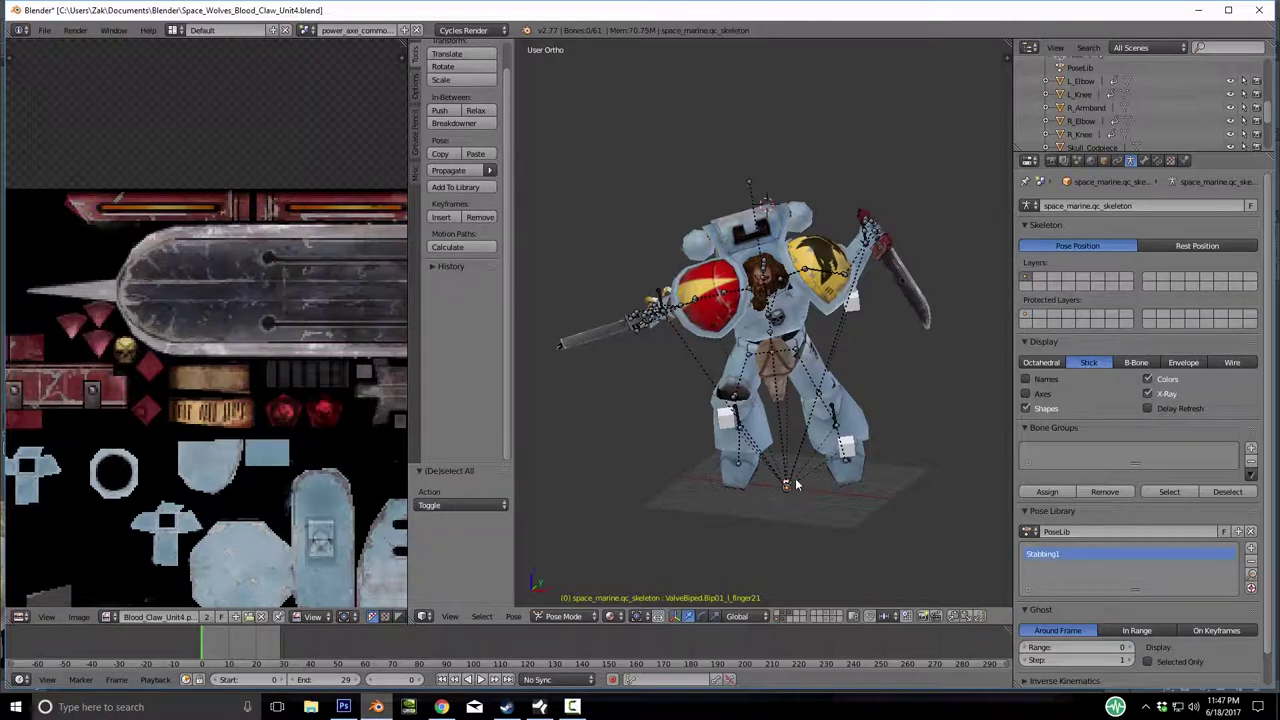
left_click(778, 616)
scroll(806, 532, "up", 8)
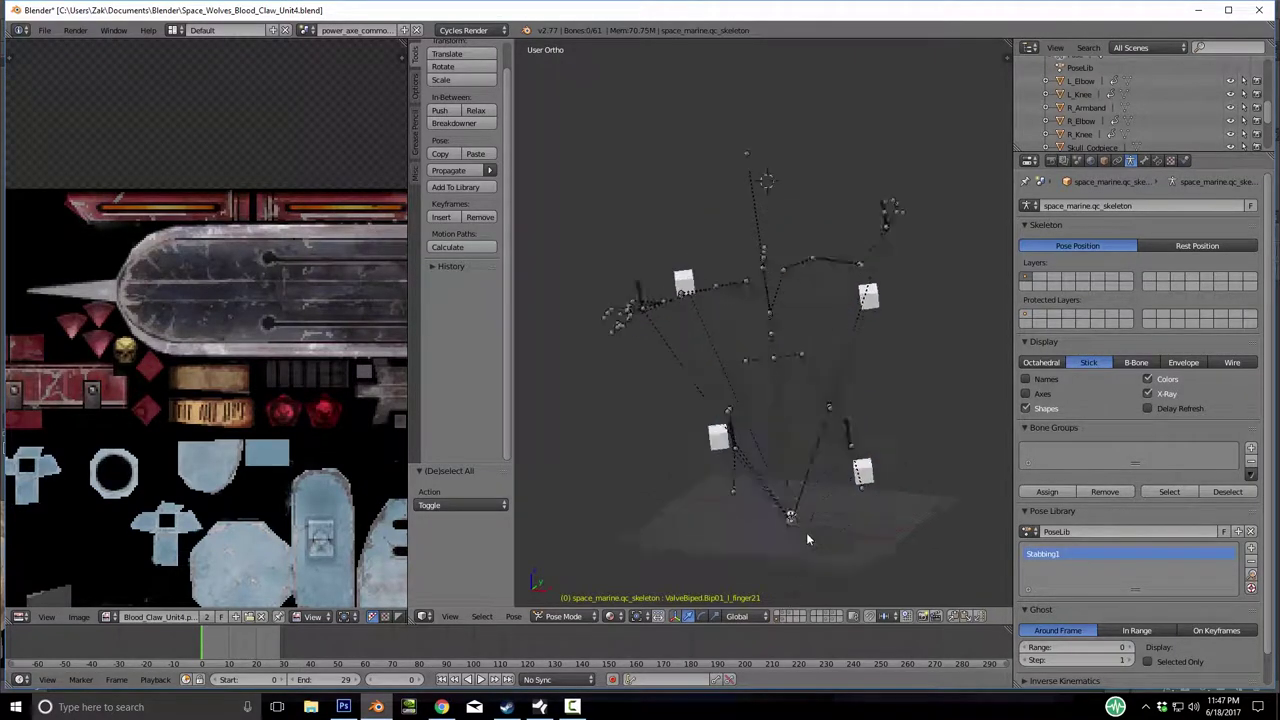
right_click(565, 368)
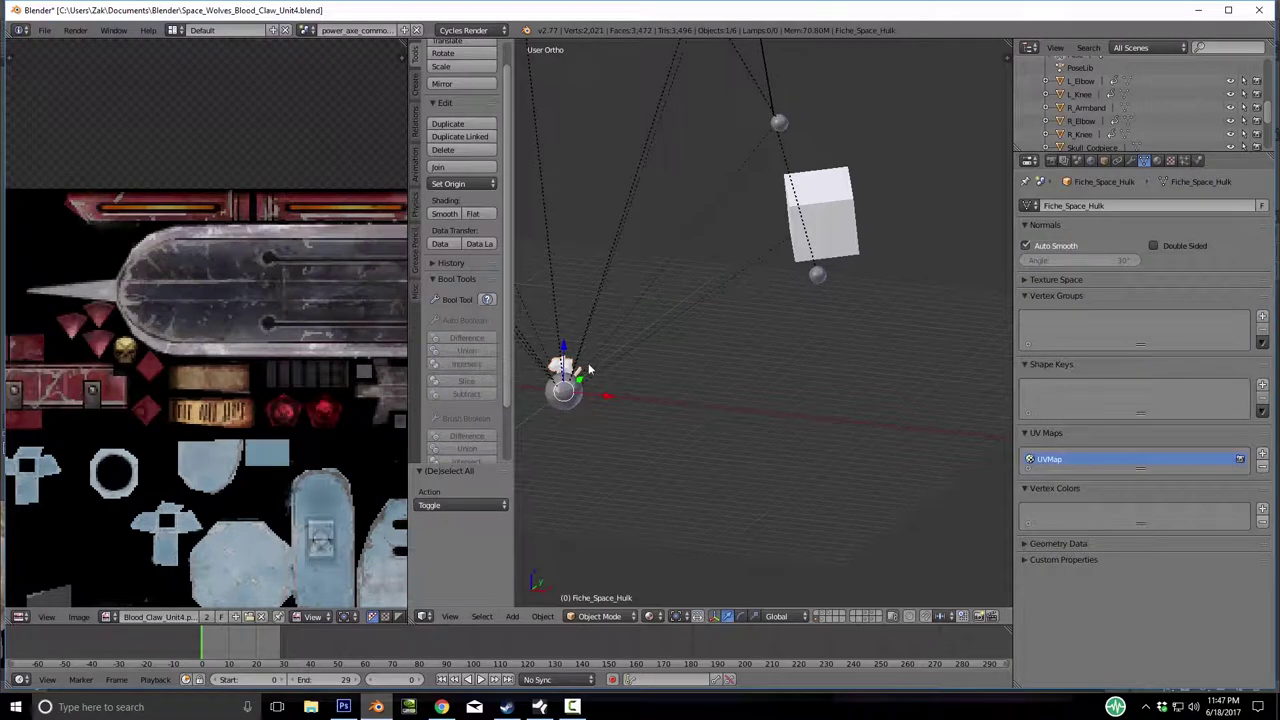
key("m")
key("m")
left_click(872, 458)
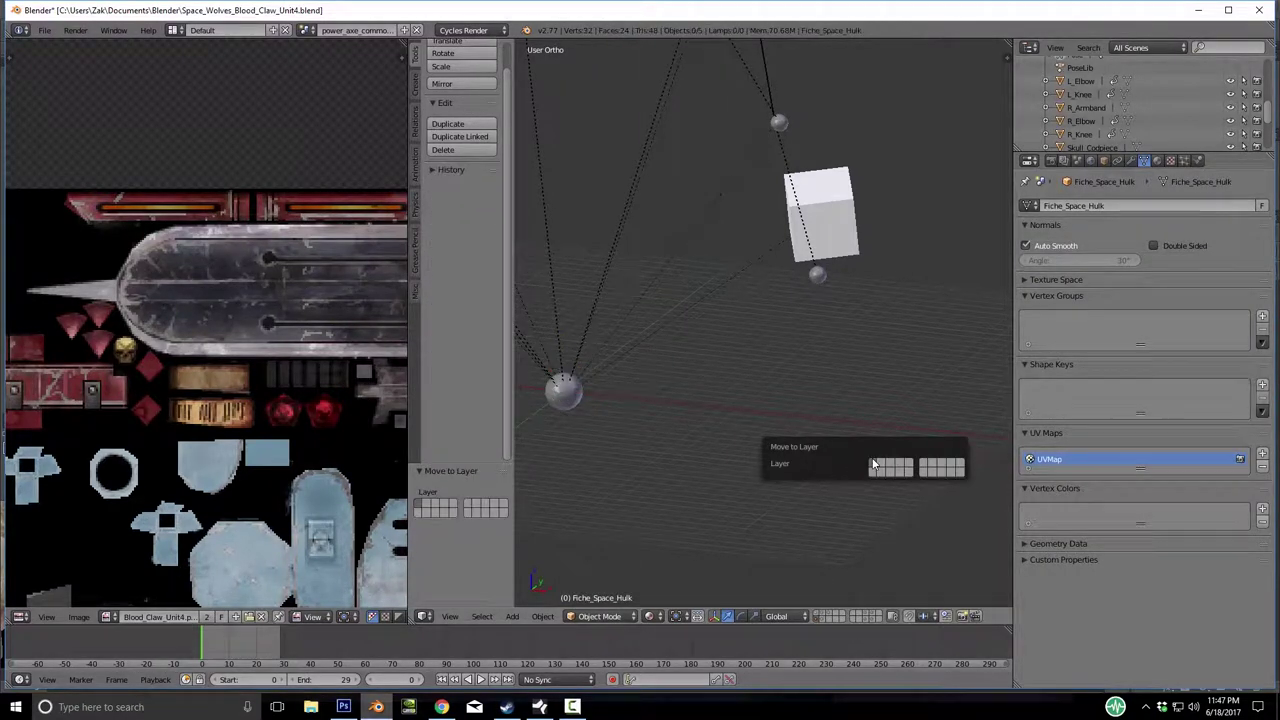
Select the marine skeleton in Object Mode and turn on the sword and head layers.
left_click(818, 616)
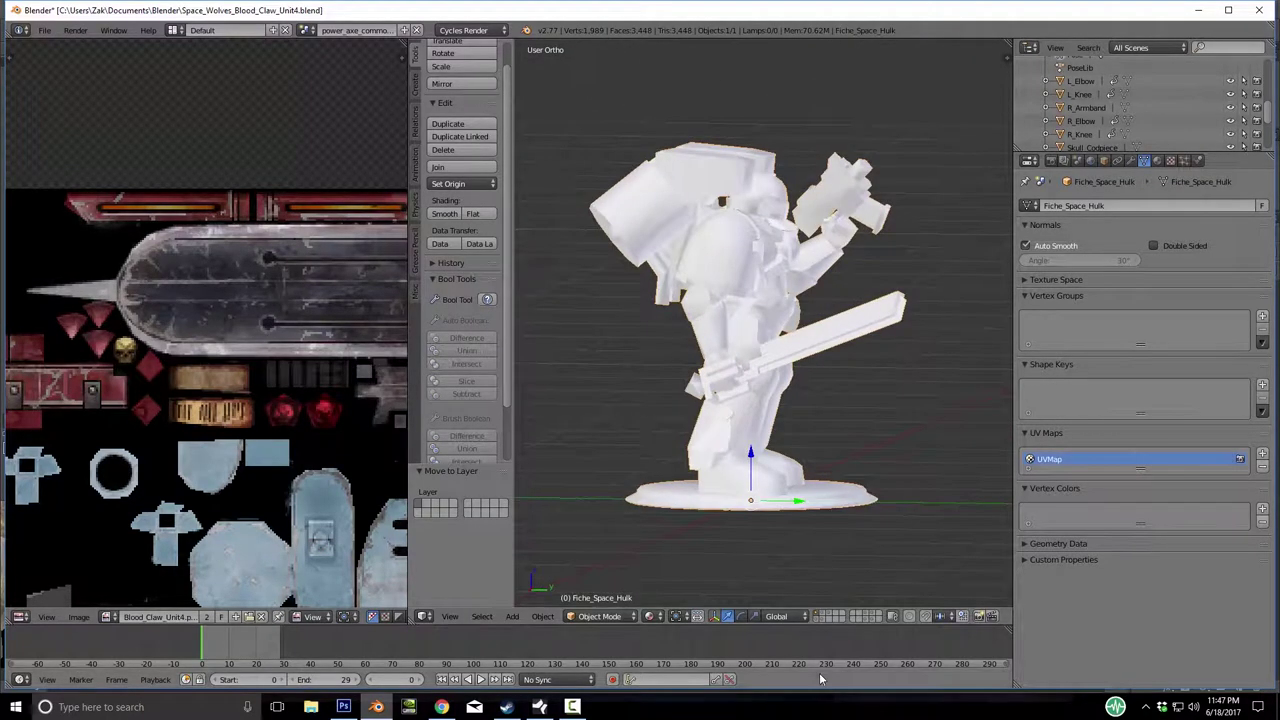
left_click(817, 616)
key("a")
middle_click_drag(815, 538, 800, 560)
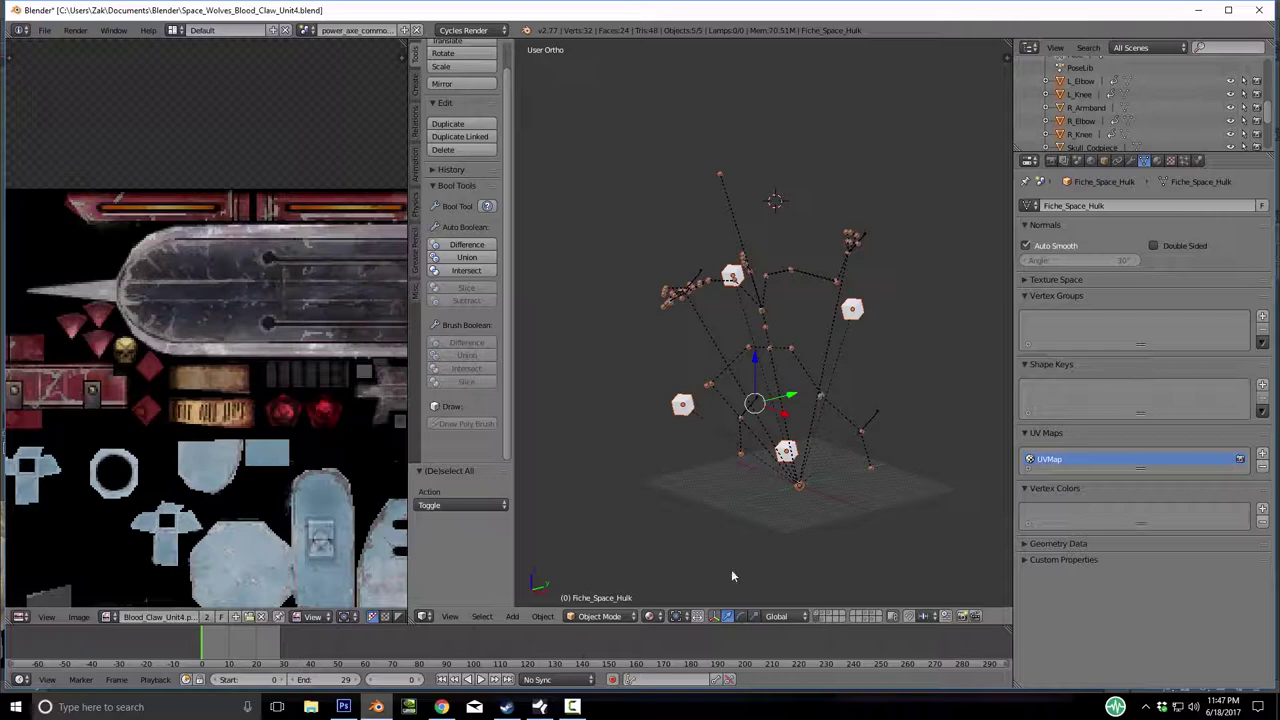
right_click(768, 350)
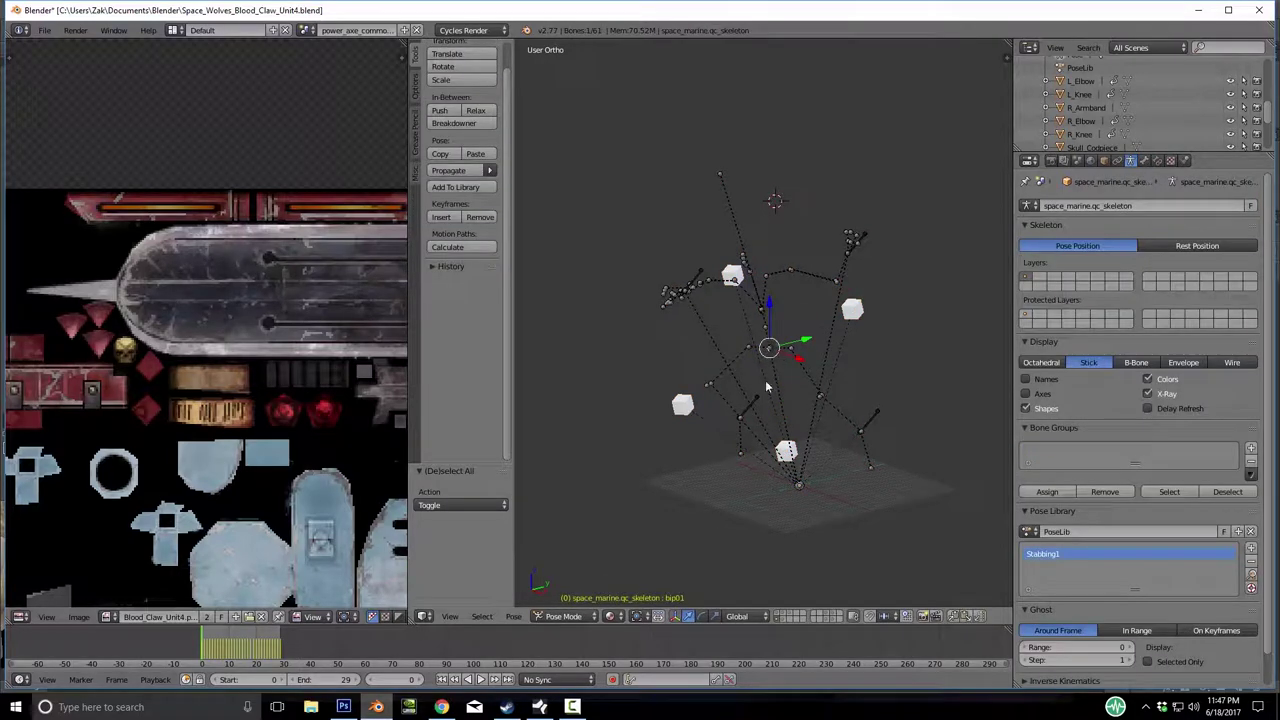
left_click(560, 616)
left_click(565, 604)
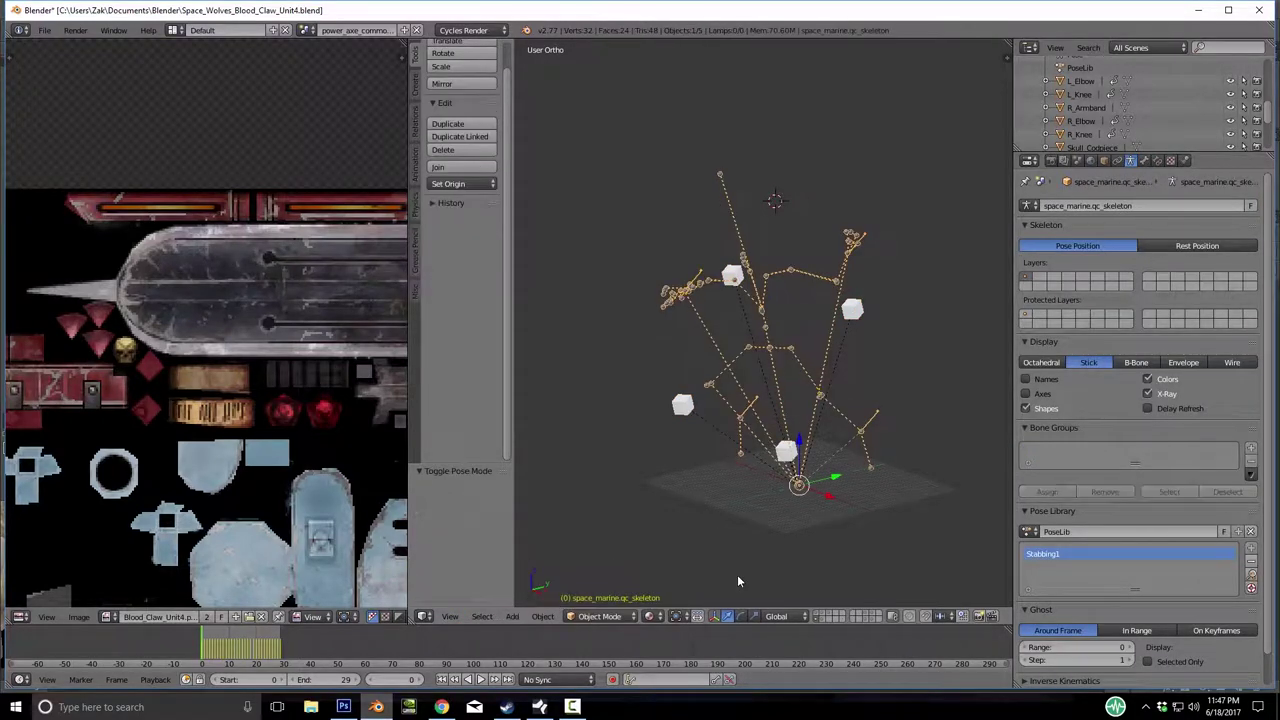
left_click(820, 613, "shift")
left_click(821, 620, "shift")
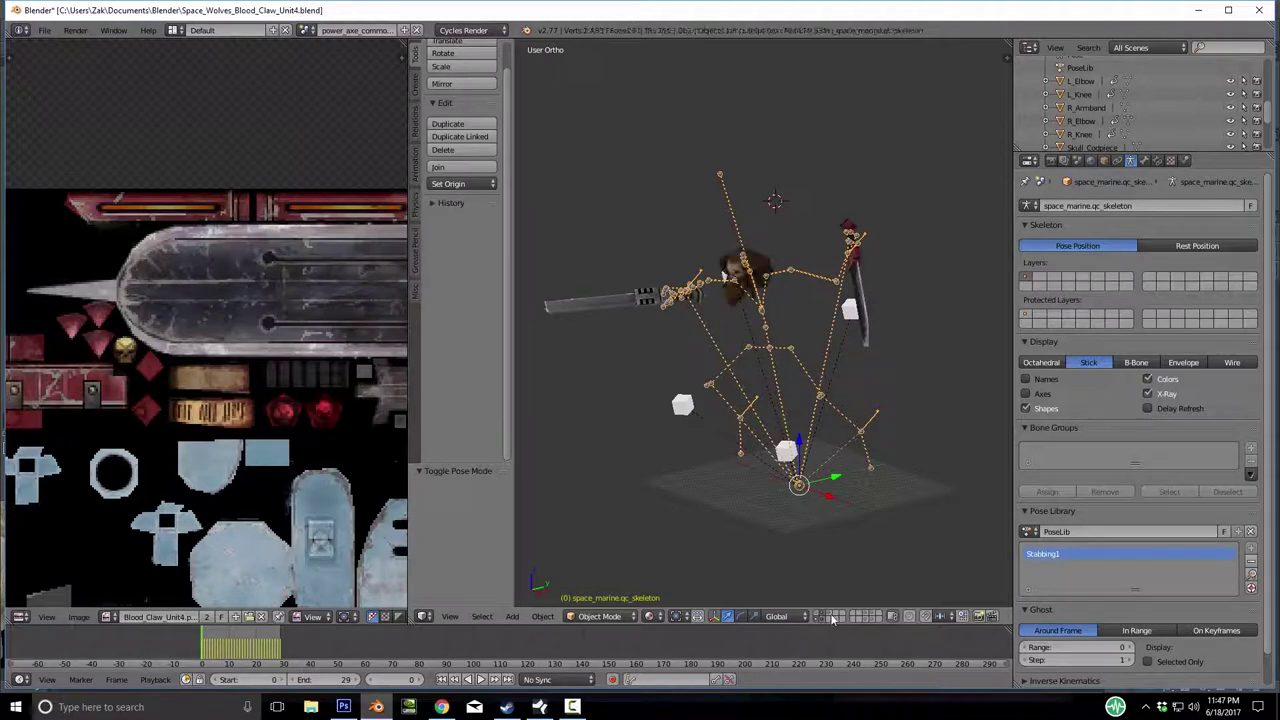
Show the marine body layer, snap the 3D cursor to the centre, and play the pose.
left_click(829, 619, "shift")
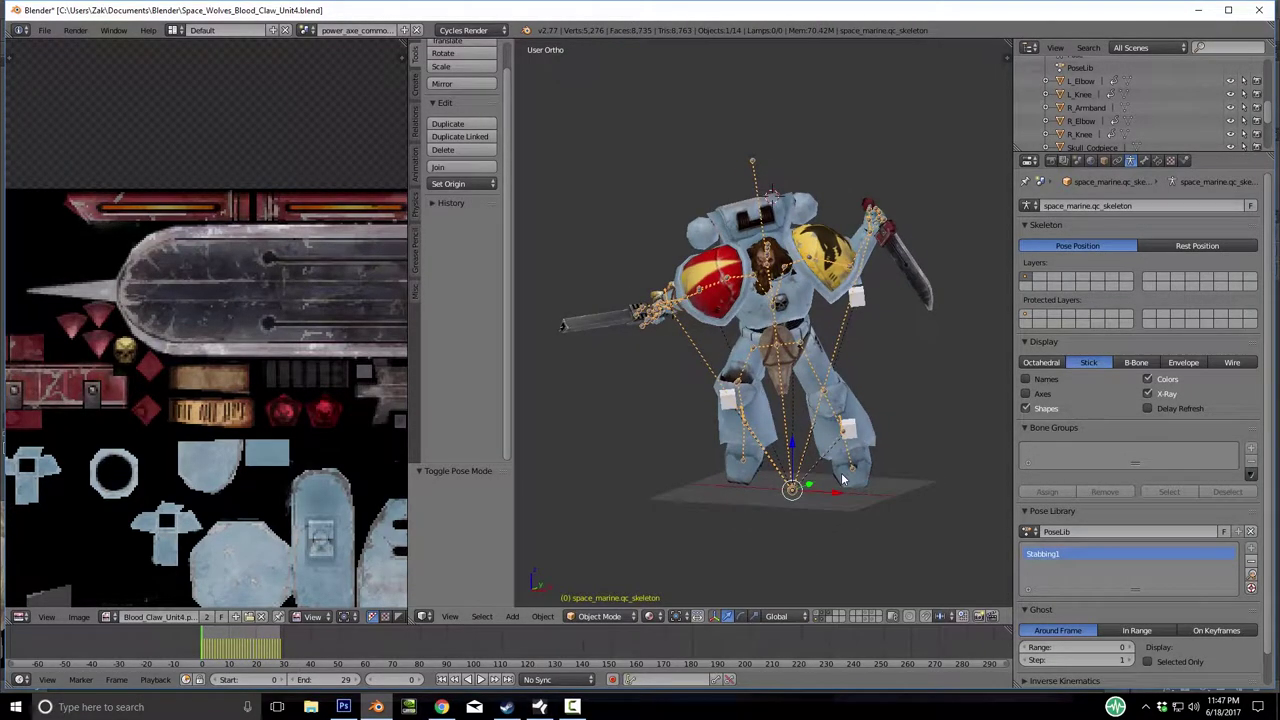
key("space")
type("set cur")
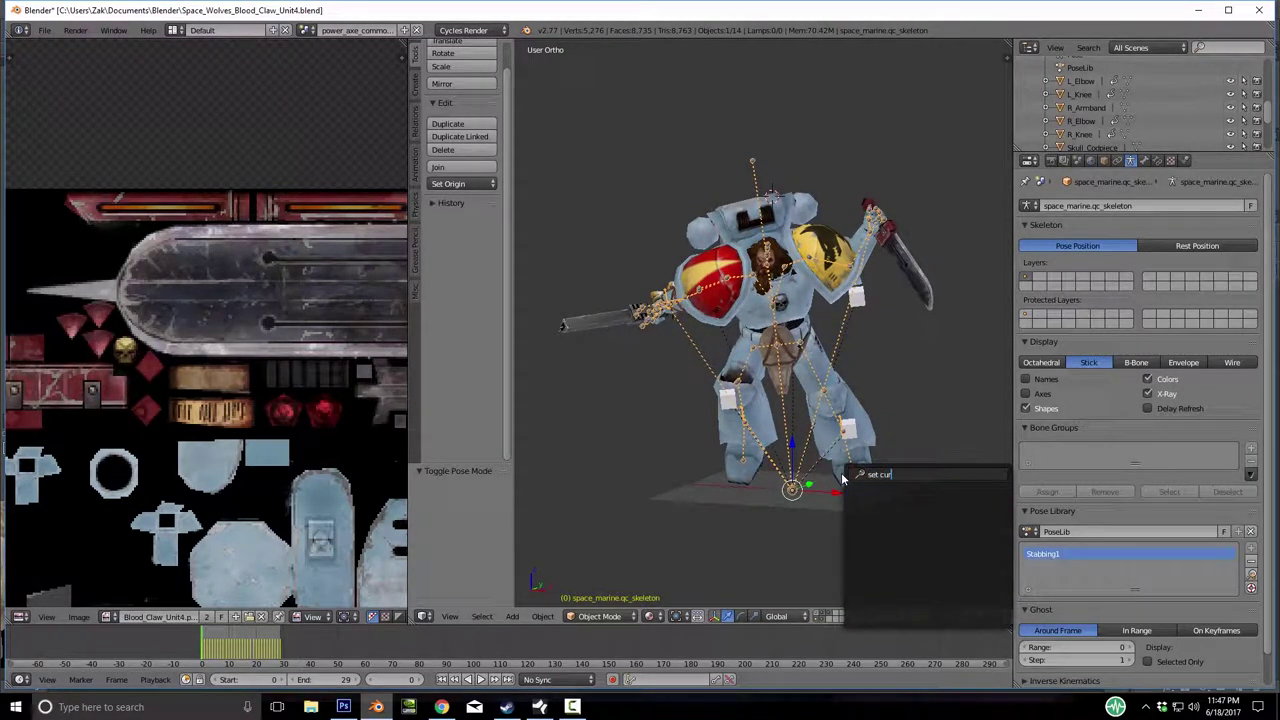
key("BackSpace")
key("BackSpace")
key("BackSpace")
key("BackSpace")
key("BackSpace")
key("BackSpace")
type("cur")
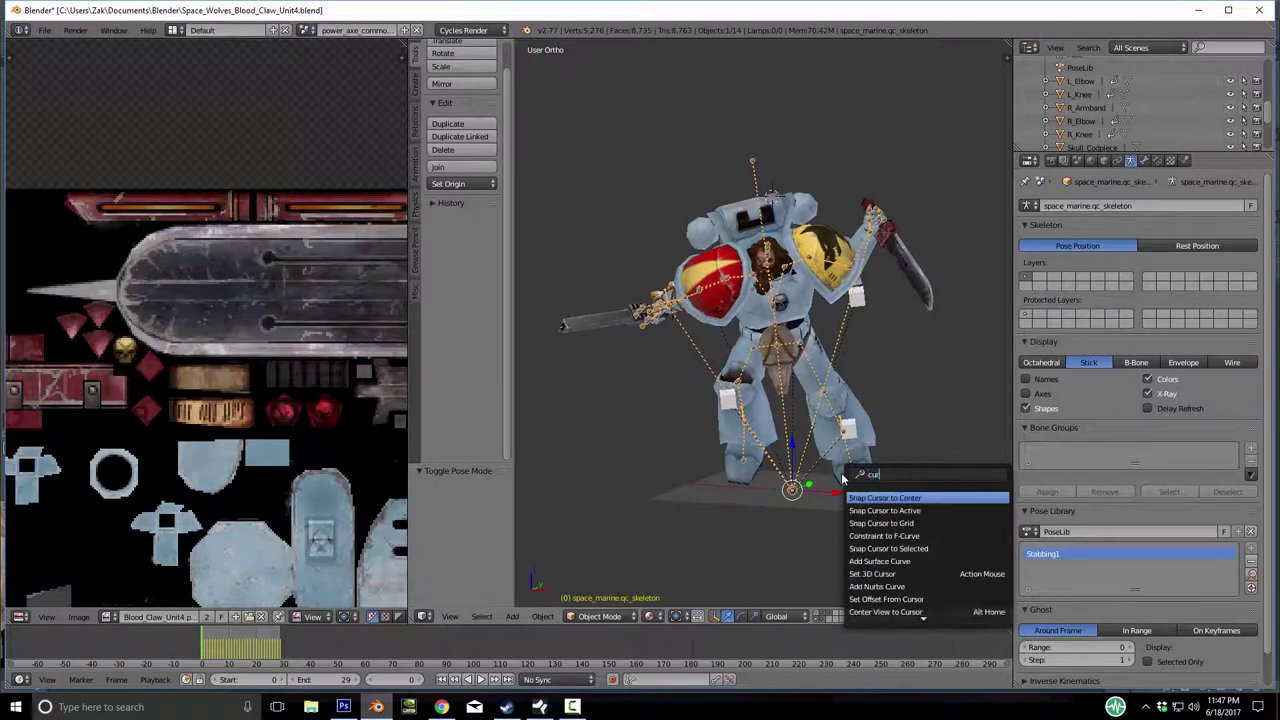
key("Return")
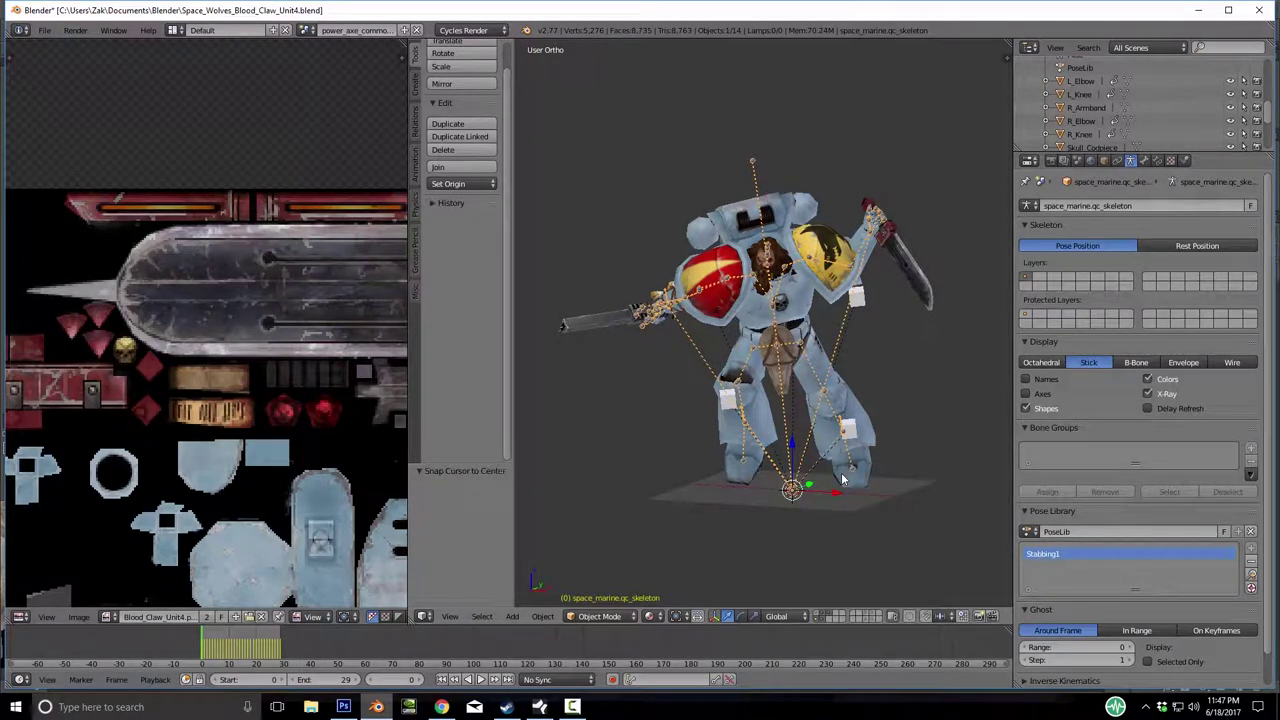
key("alt+a")
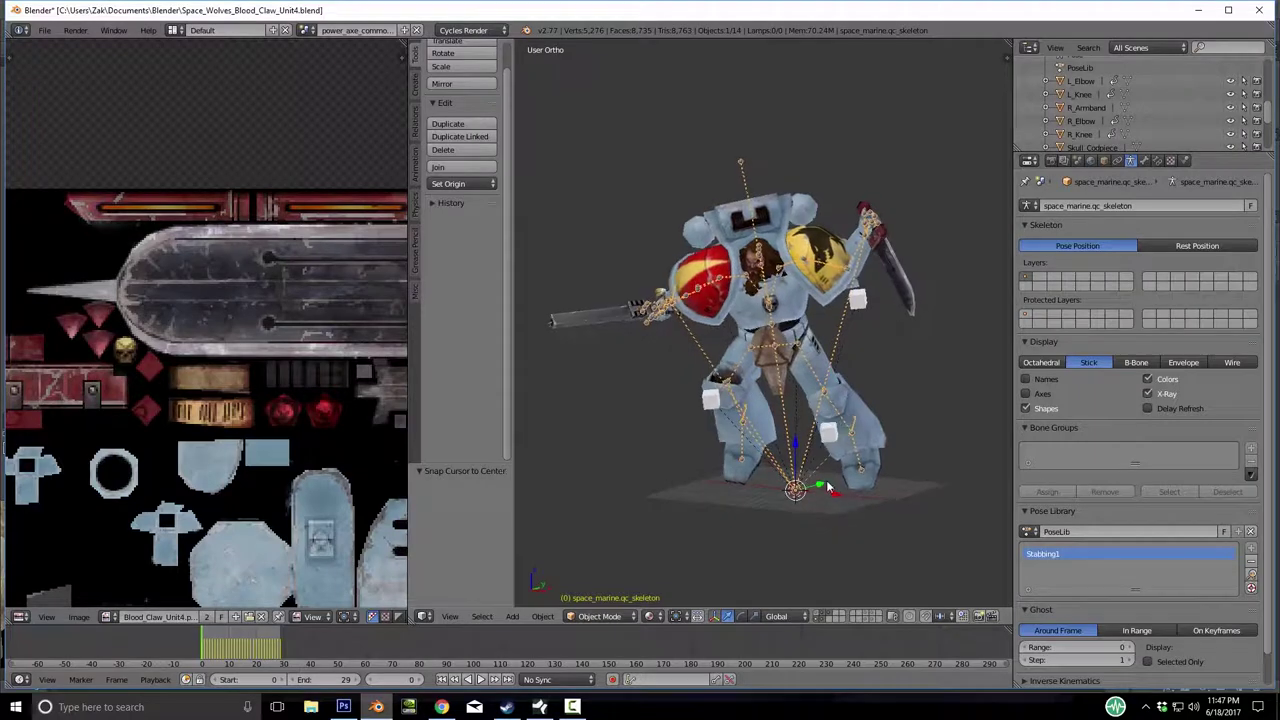
Save the file, then save a copy as Space_Wolves_Blood_Claw_Unit4_Posed.blend.
key("ctrl+s")
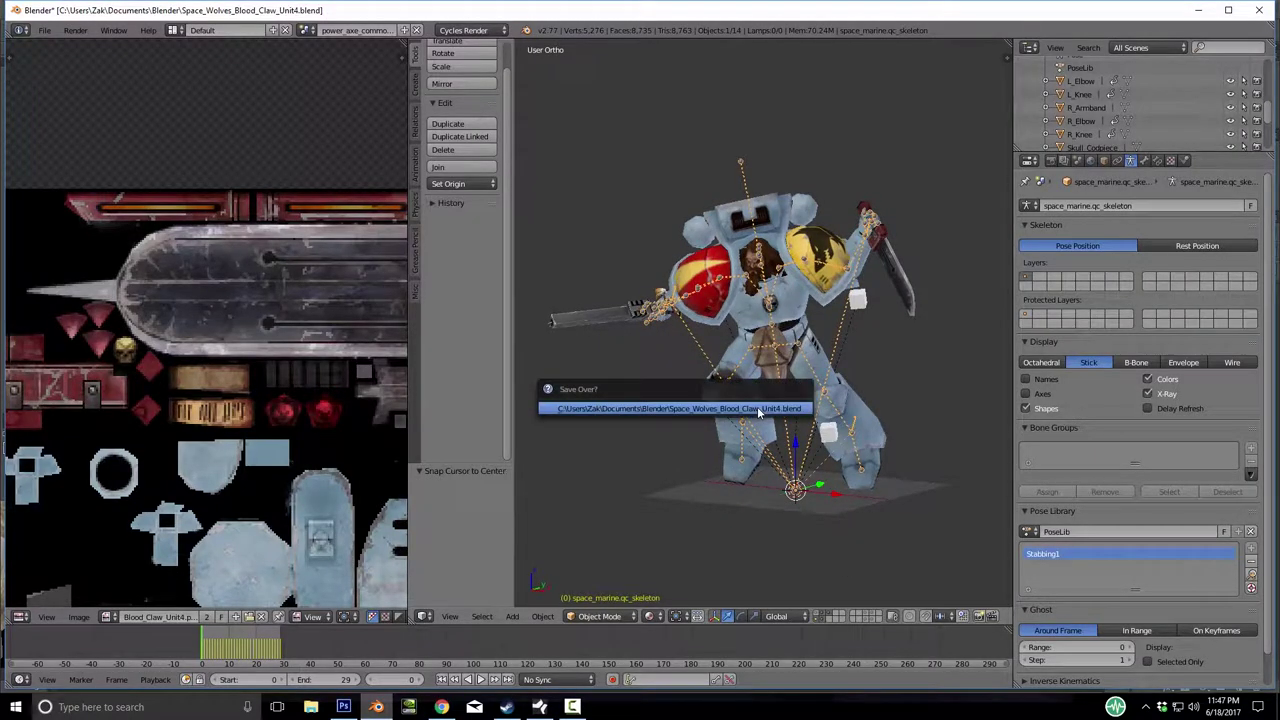
left_click(757, 406)
scroll(844, 527, "up", 5)
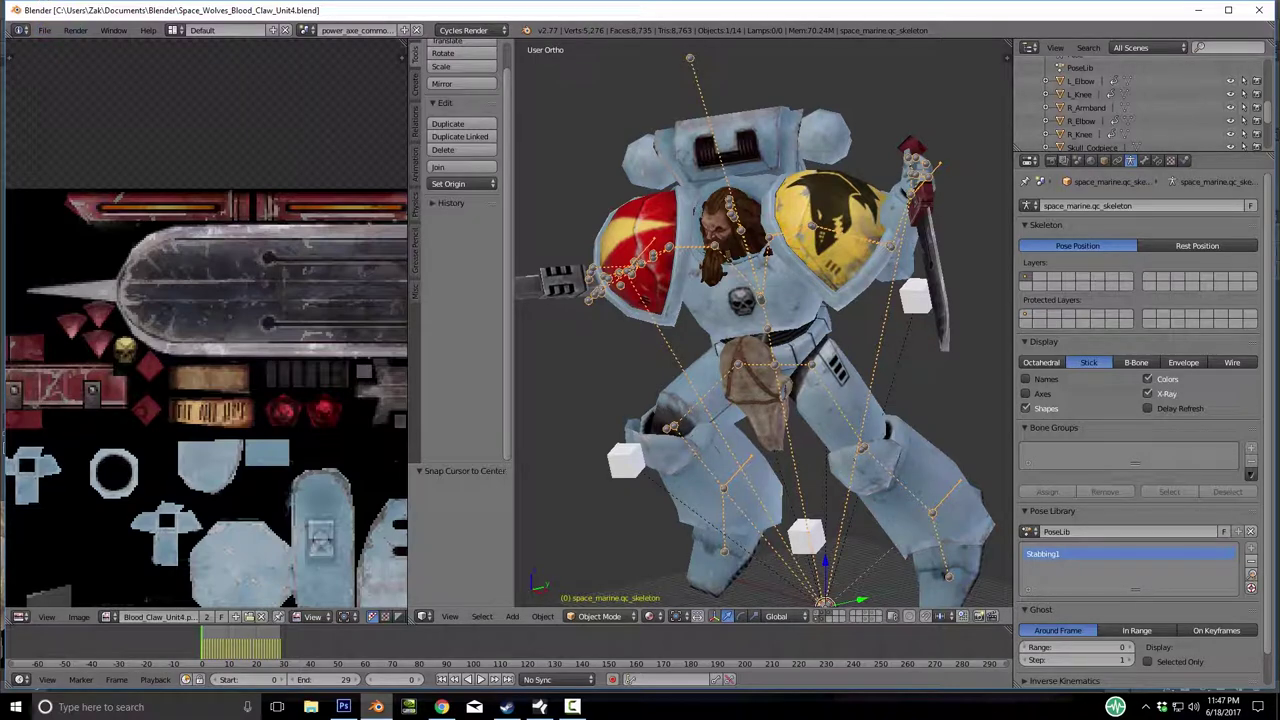
left_click(44, 30)
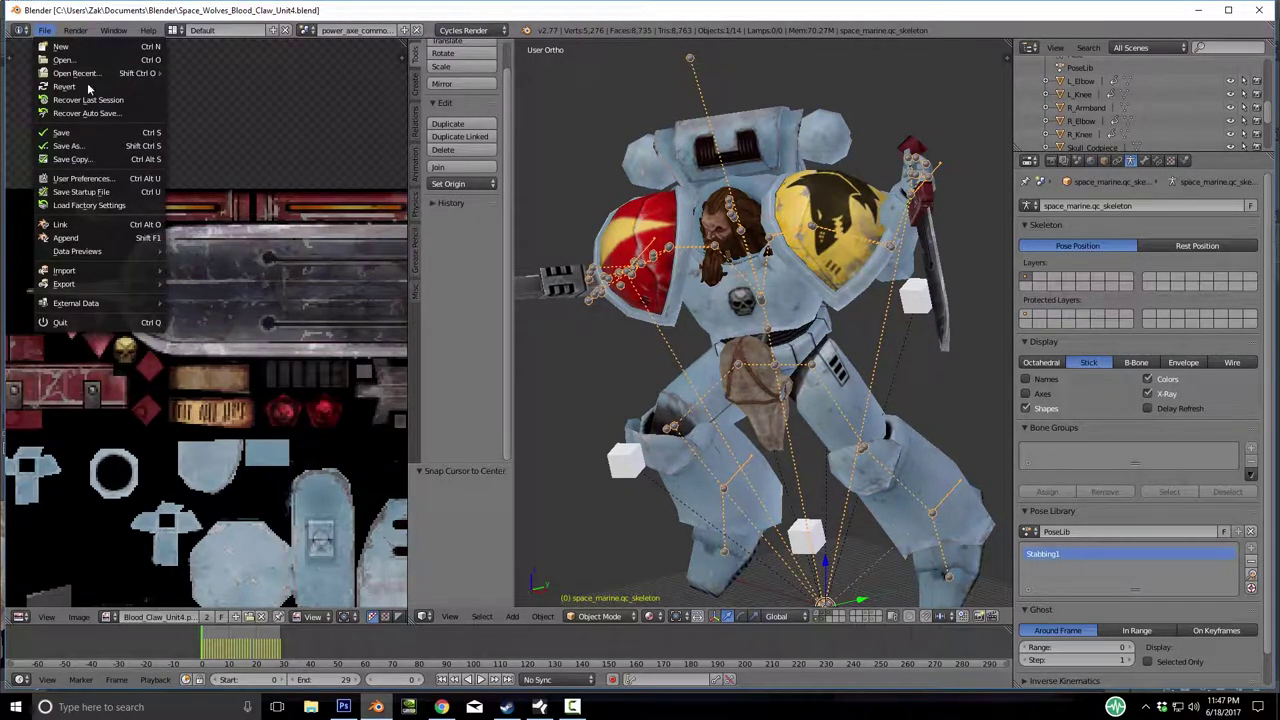
left_click(88, 147)
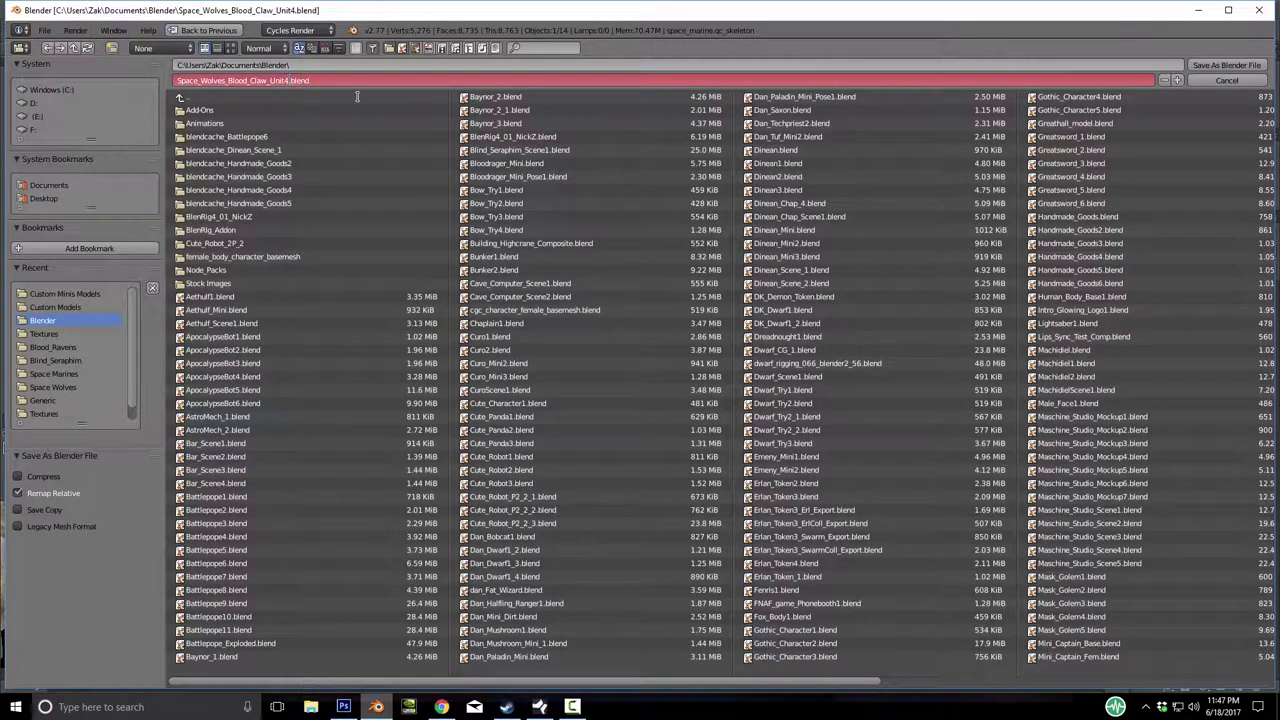
type("_Posed")
key("Return")
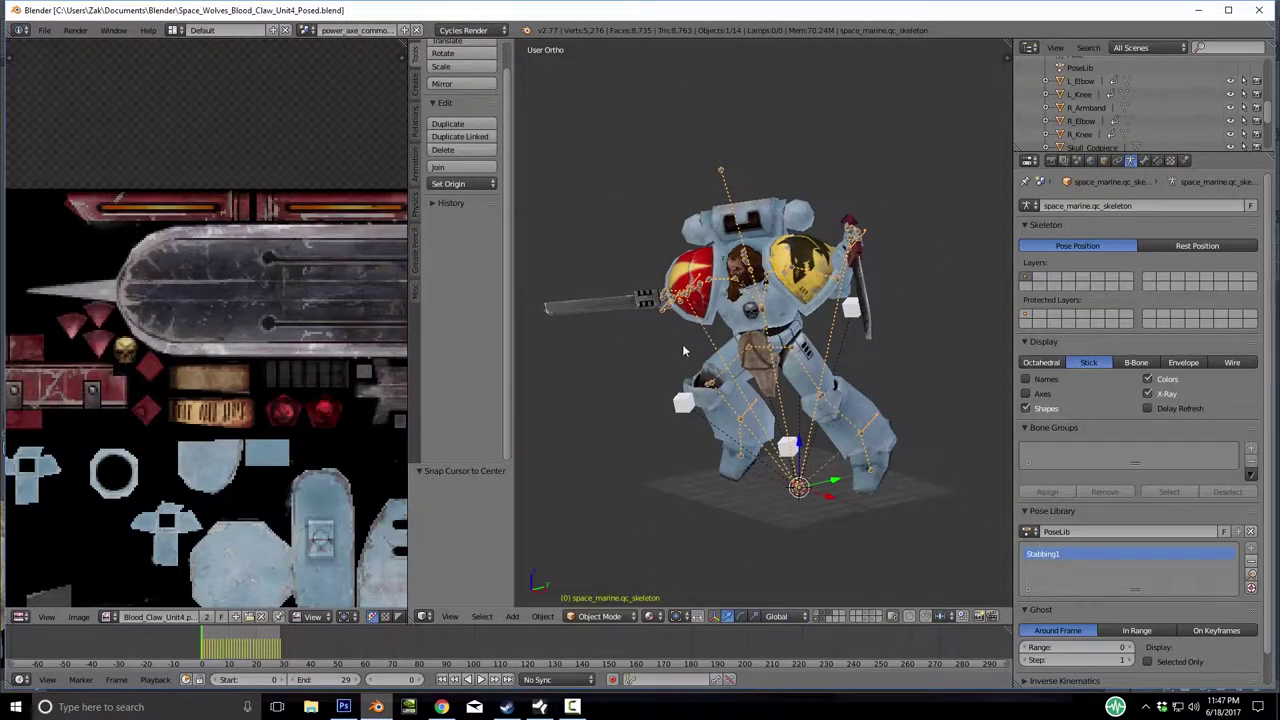
Select the armor mesh, knife, backpack and Skull_Codpiece, and view the part's modifiers.
right_click(785, 310)
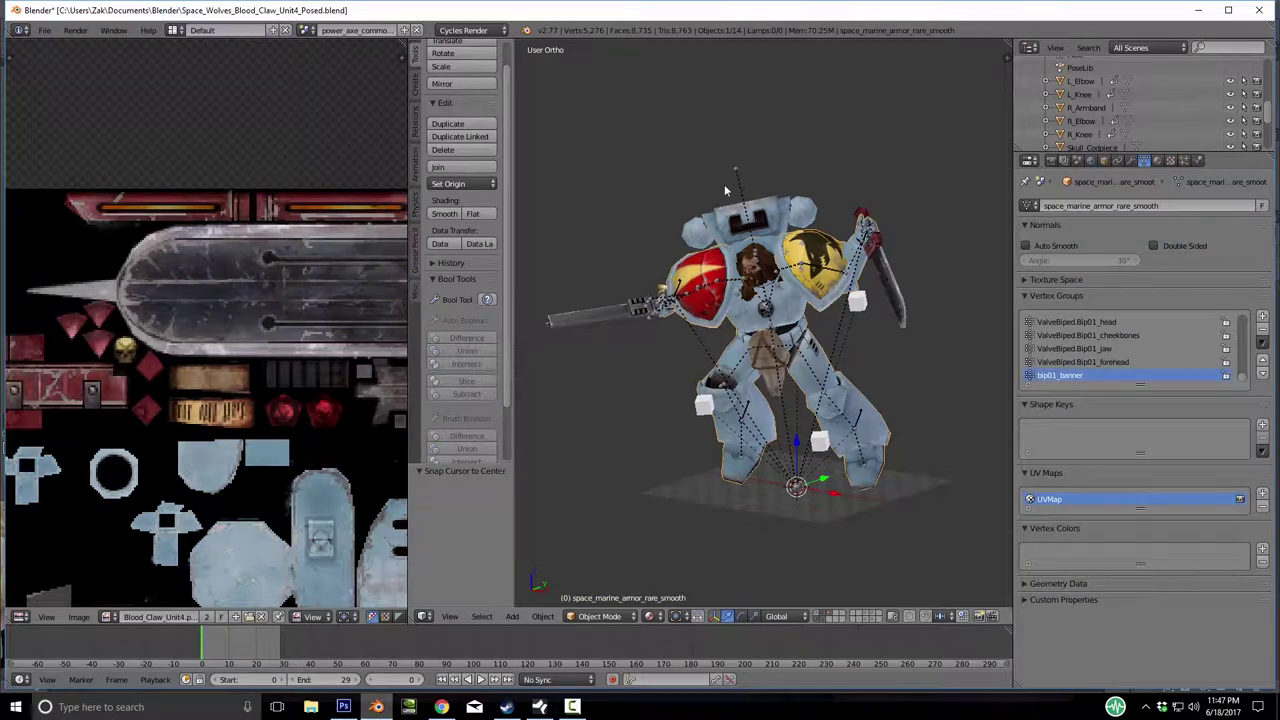
right_click(901, 292)
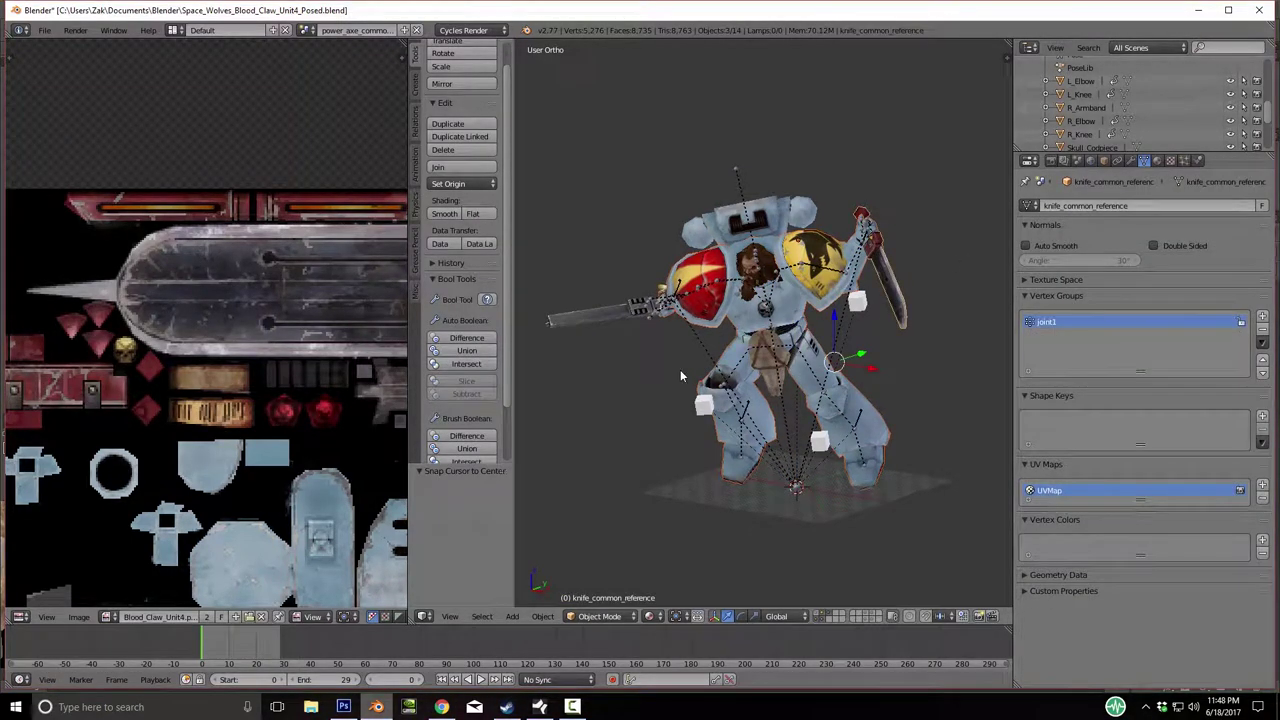
right_click(706, 198)
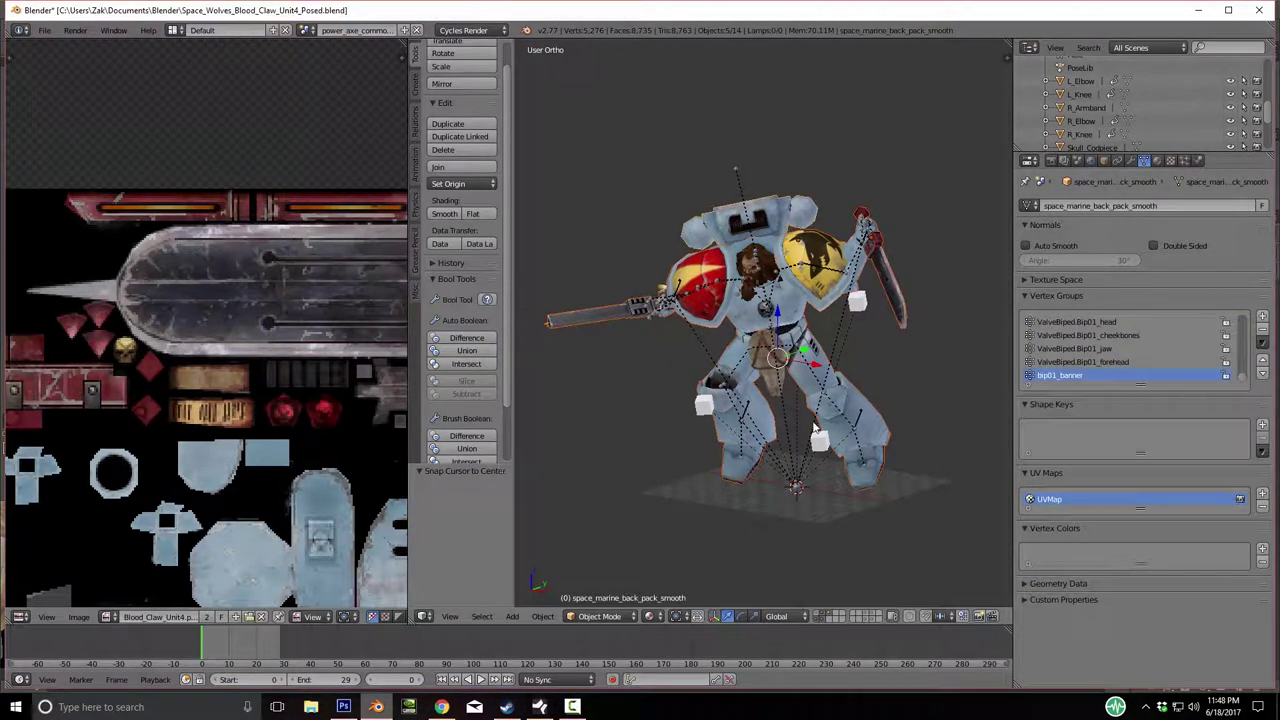
right_click(776, 396)
middle_click_drag(835, 395, 690, 430)
key("alt+h")
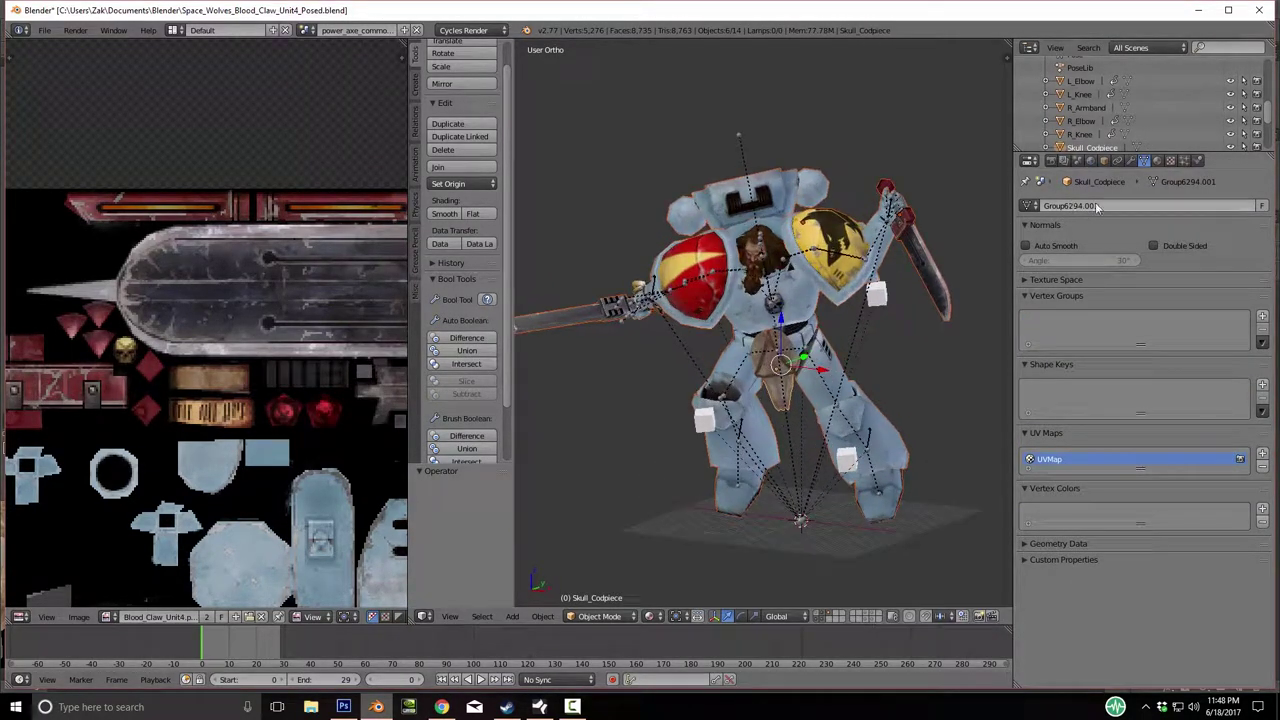
left_click(1131, 161)
scroll(727, 408, "up", 2)
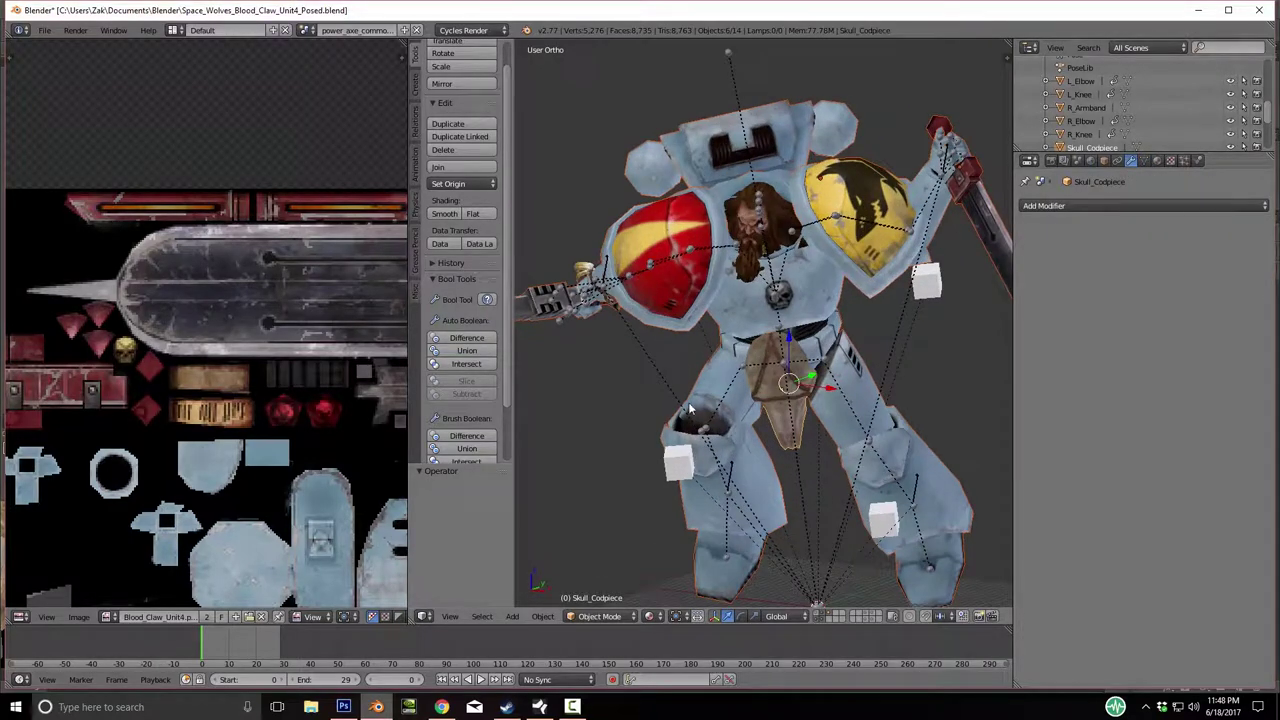
Join the knife, chainsword and R_Armband into the armor mesh.
right_click(982, 191)
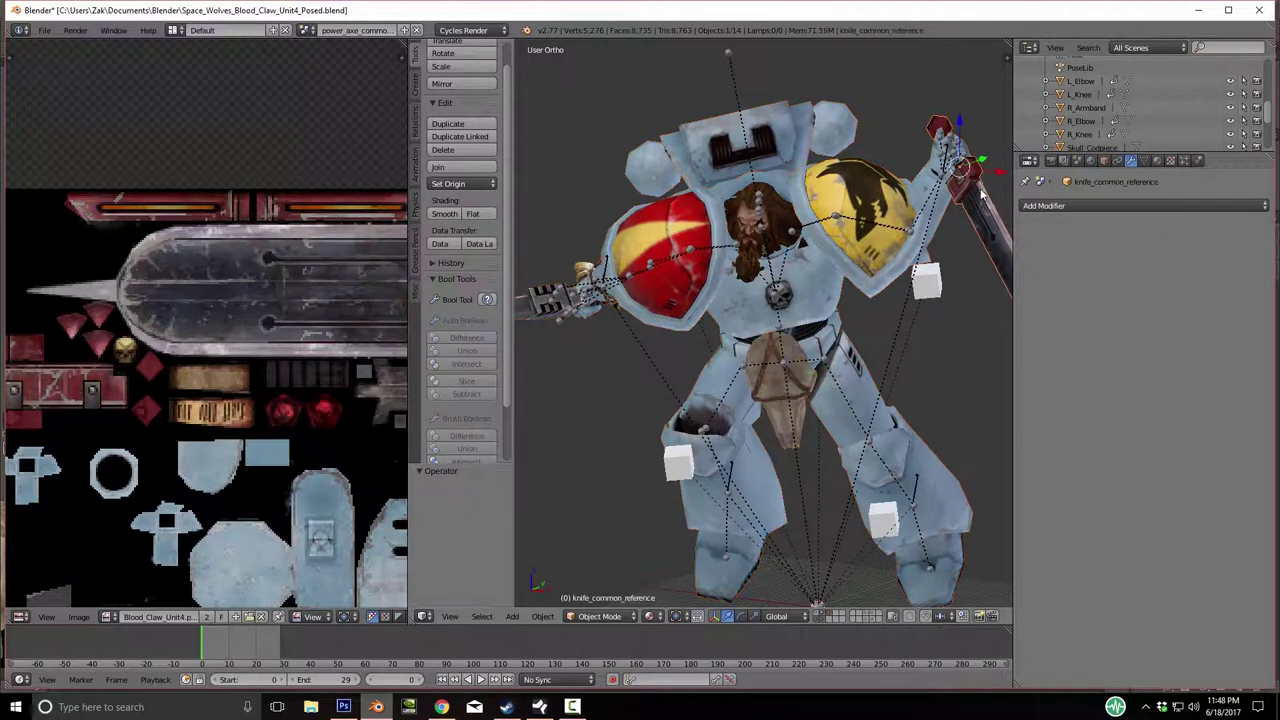
right_click(862, 200)
middle_click_drag(862, 200, 658, 336)
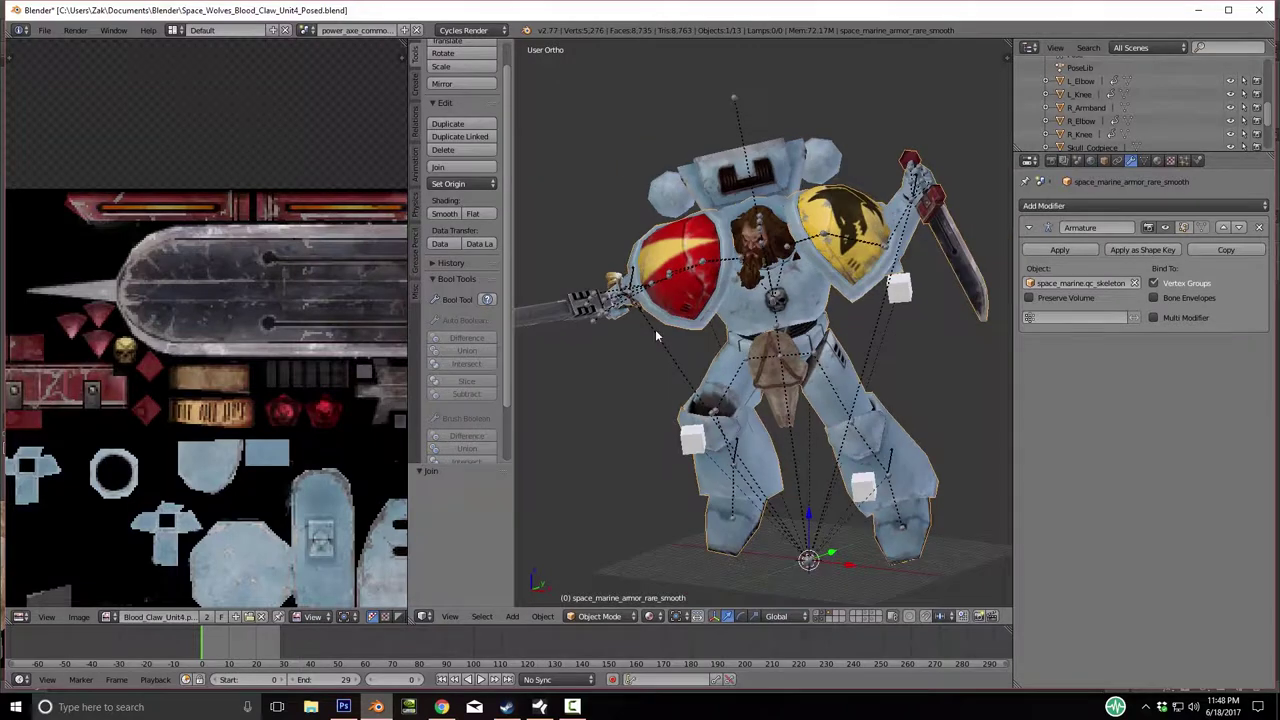
right_click(583, 315)
right_click(713, 309, "shift")
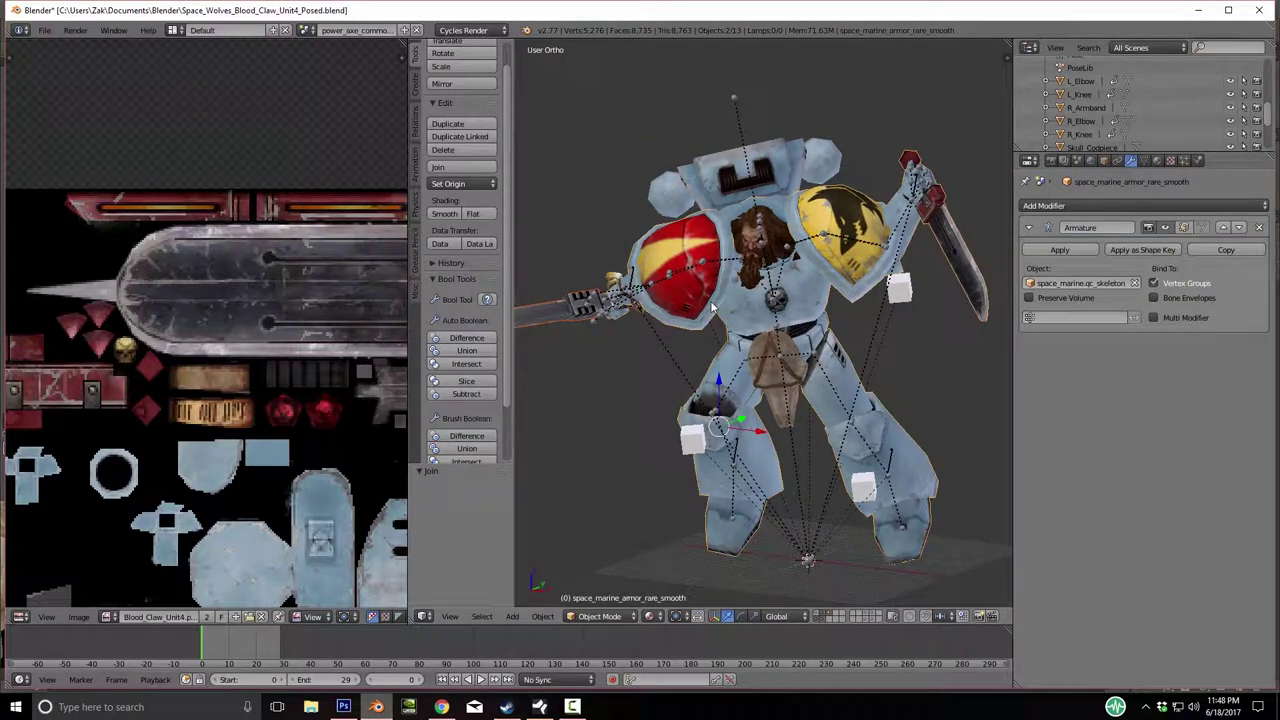
key("ctrl+j")
right_click(628, 288)
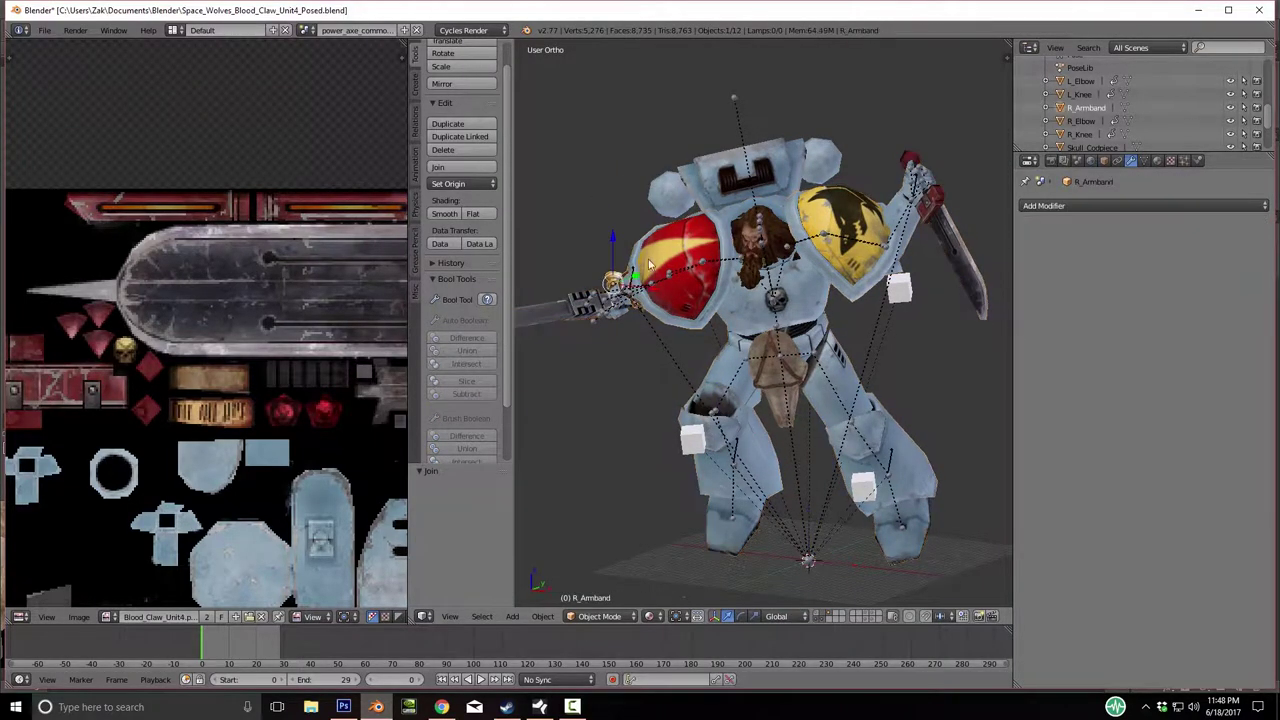
right_click(695, 237, "shift")
key("ctrl+j")
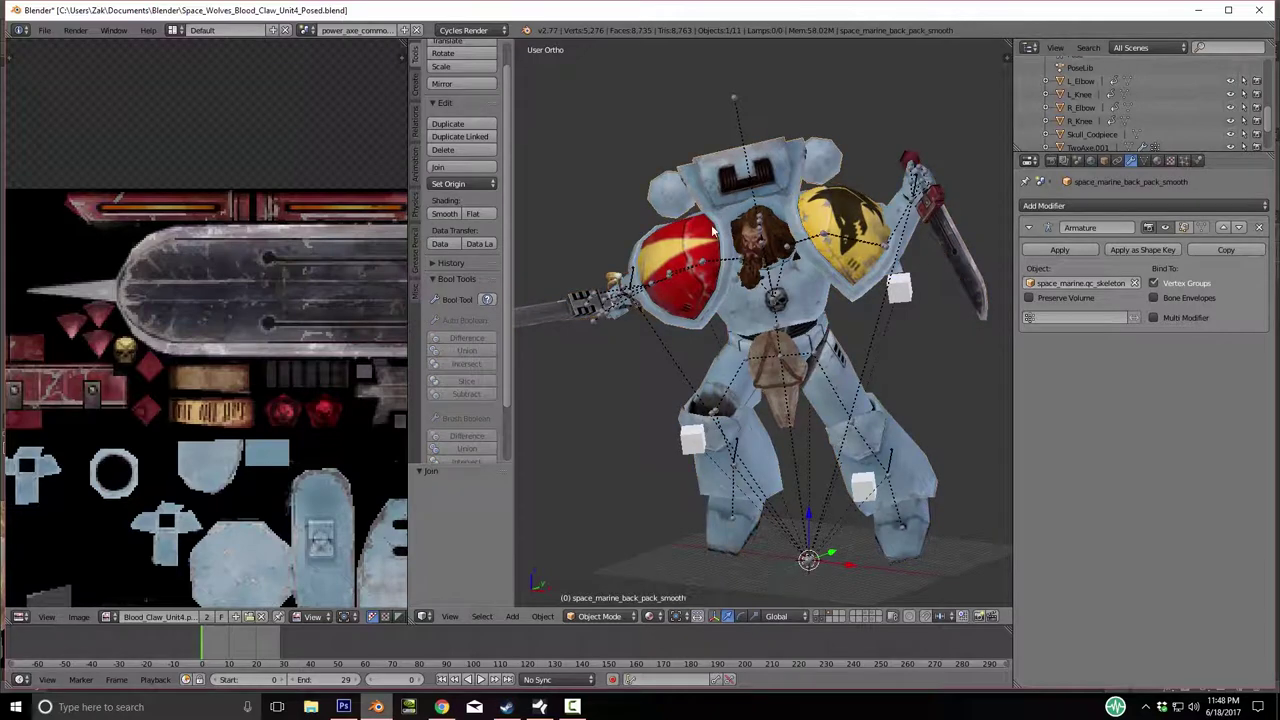
Join the shoulder pads and loincloth into the armor mesh and apply its Armature modifier.
right_click(713, 230, "shift")
right_click(740, 228, "shift")
right_click(732, 192, "shift")
key("ctrl+j")
right_click(786, 421, "shift")
key("ctrl+j")
middle_click_drag(878, 415, 1000, 291)
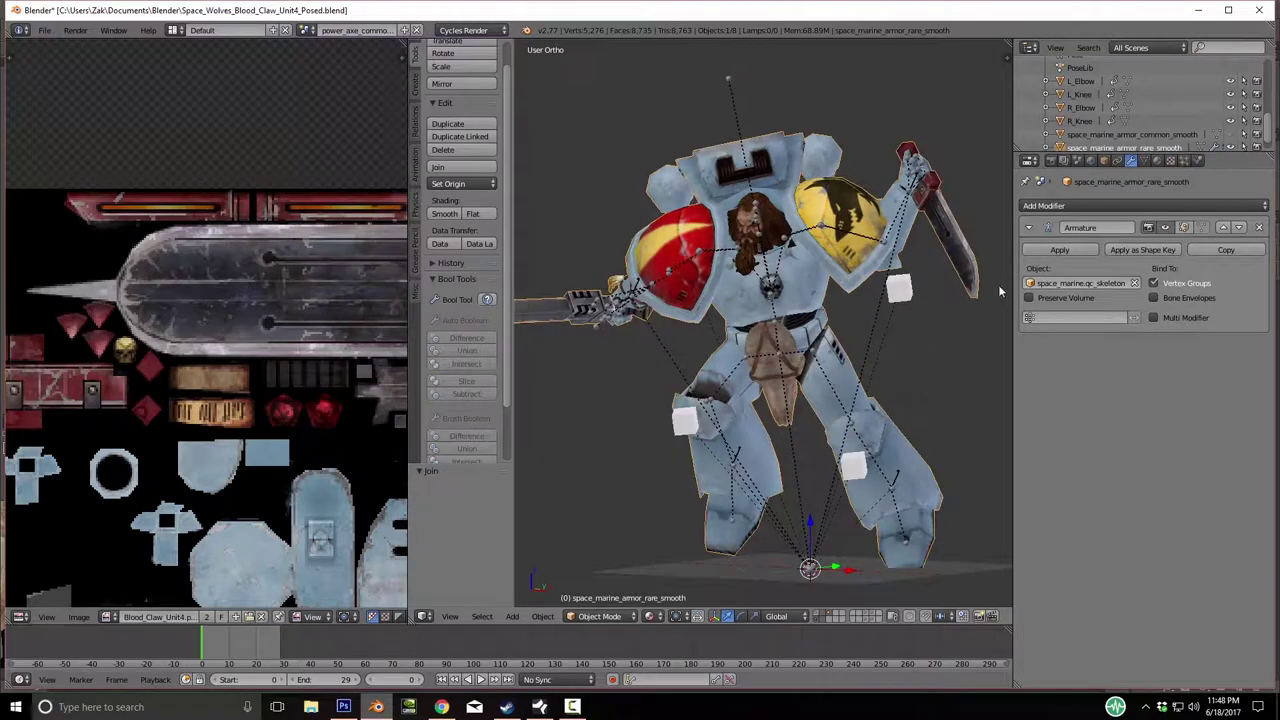
left_click(1061, 249)
Select the qc_skeleton armature and add the armour mesh to the selection.
right_click(806, 476)
key("g")
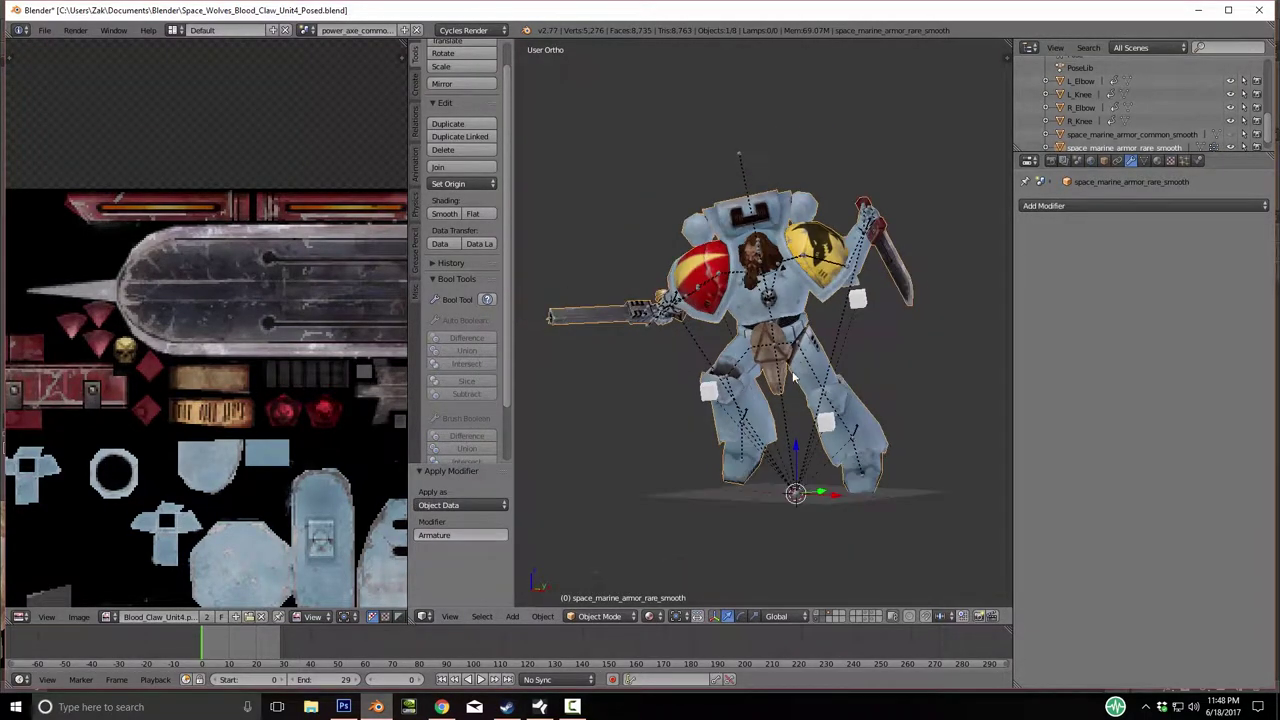
right_click(808, 482)
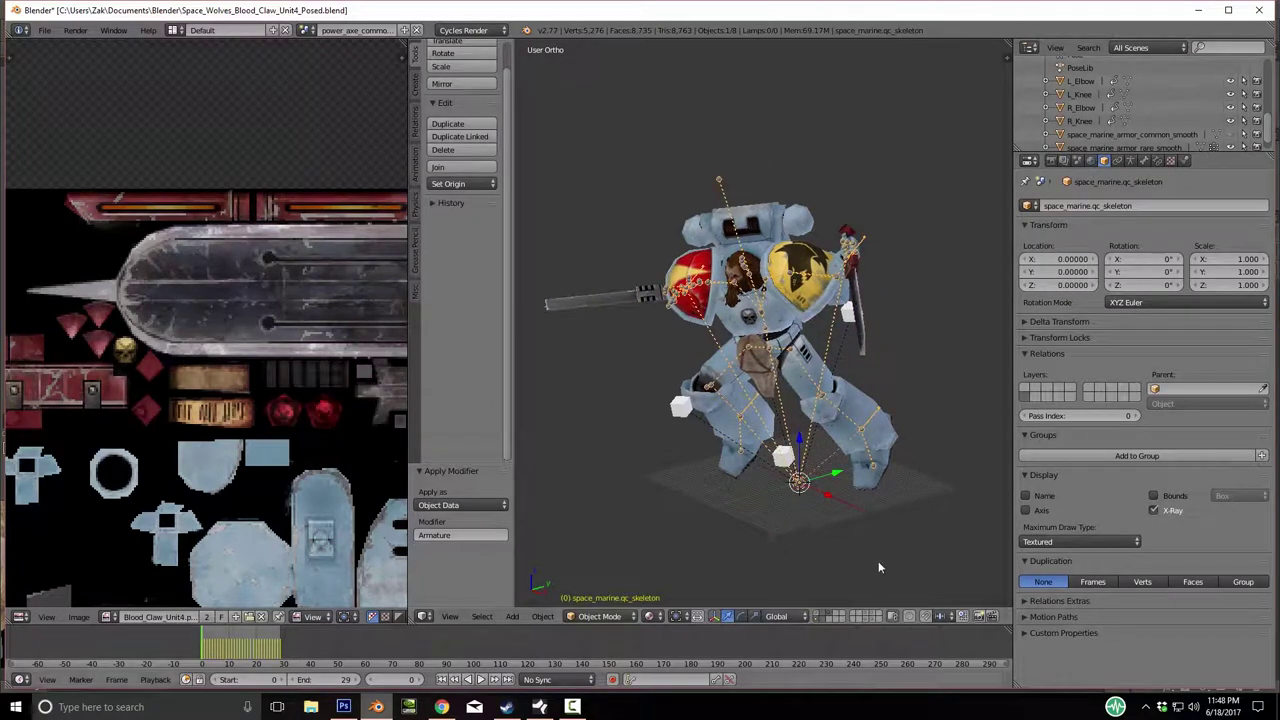
middle_click_drag(849, 495, 836, 453)
scroll(796, 445, "up", 3)
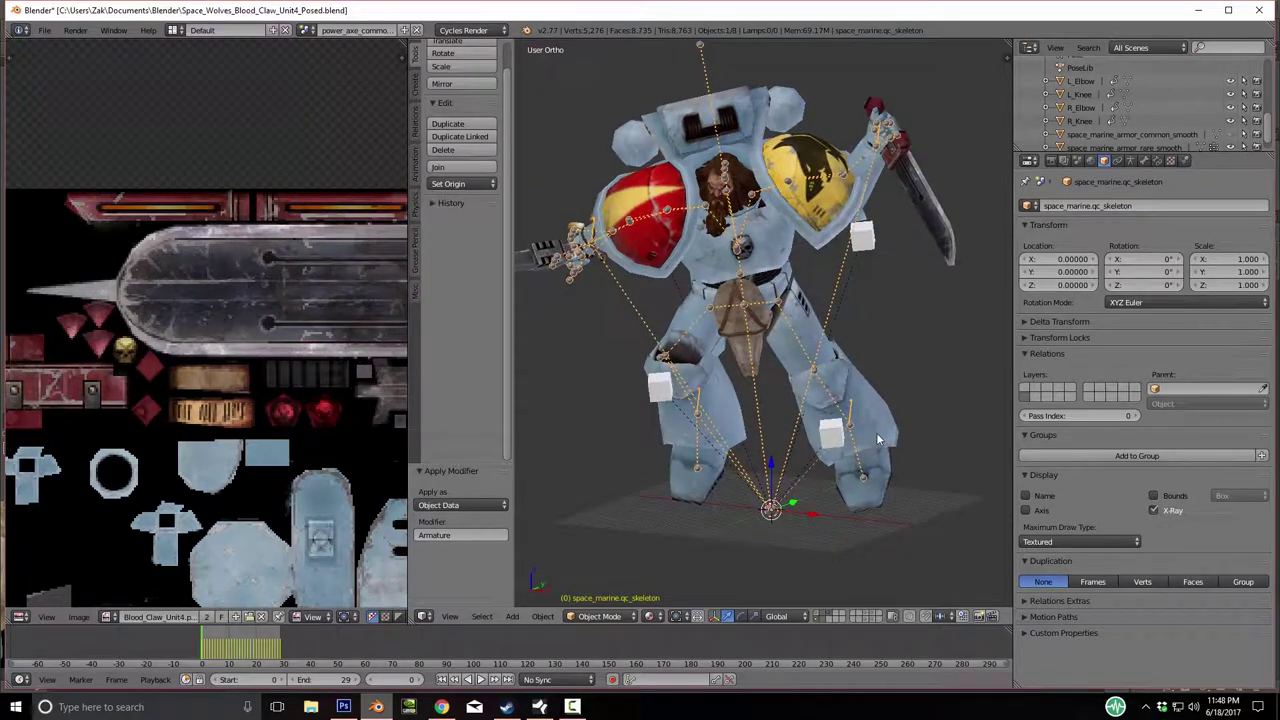
right_click(878, 440, "shift")
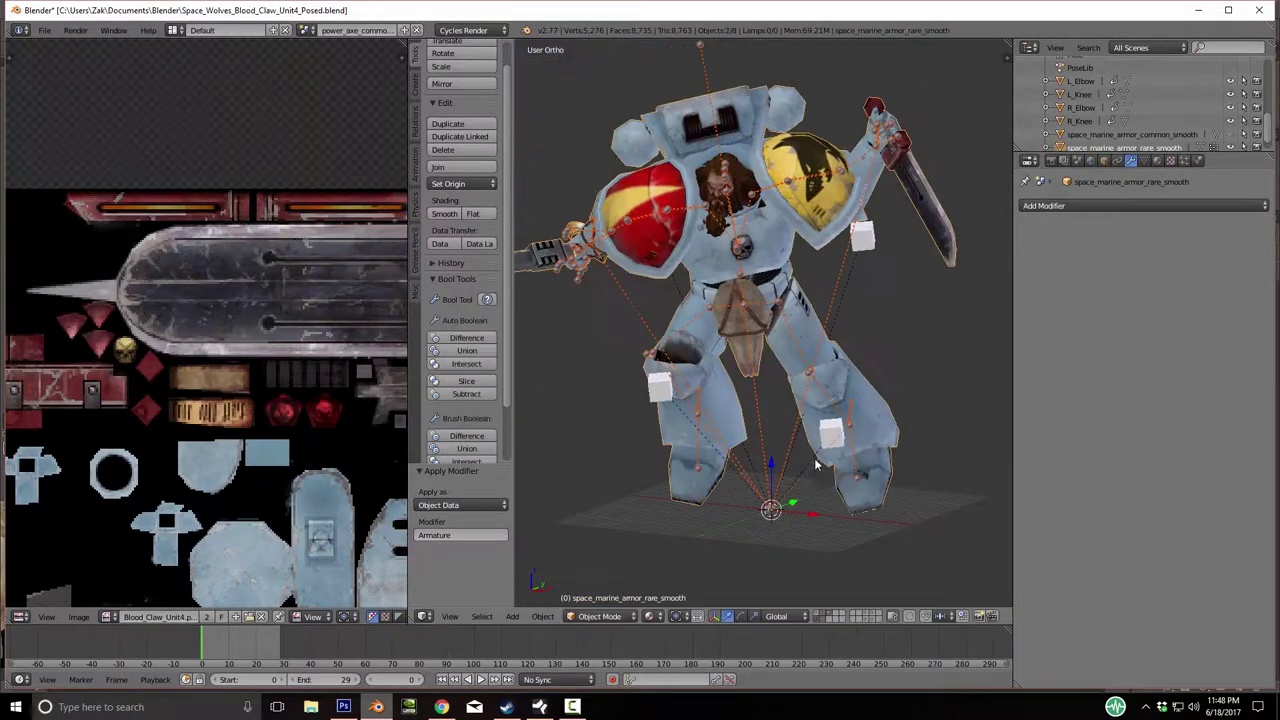
Show the werewolf, shield-bearer and other extra-model layers and delete all their models.
left_click(866, 619)
left_click(872, 620, "shift")
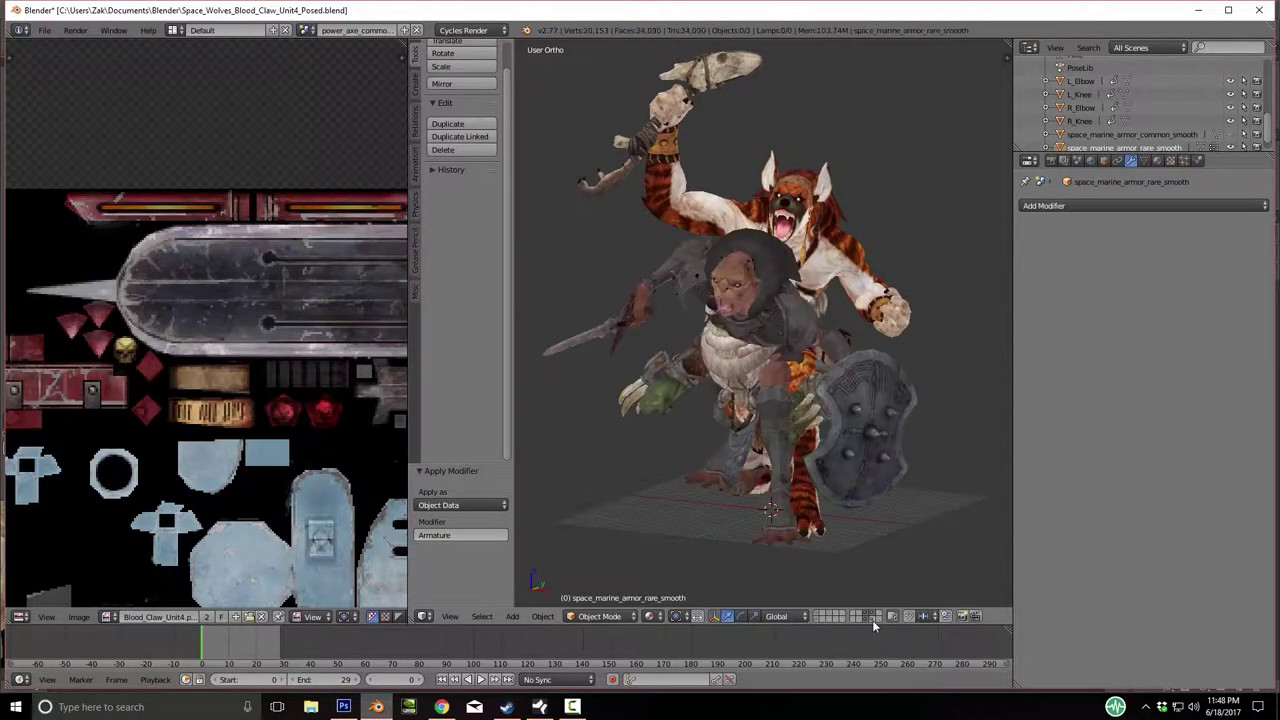
left_click(878, 620, "shift")
key("a")
key("a")
key("x")
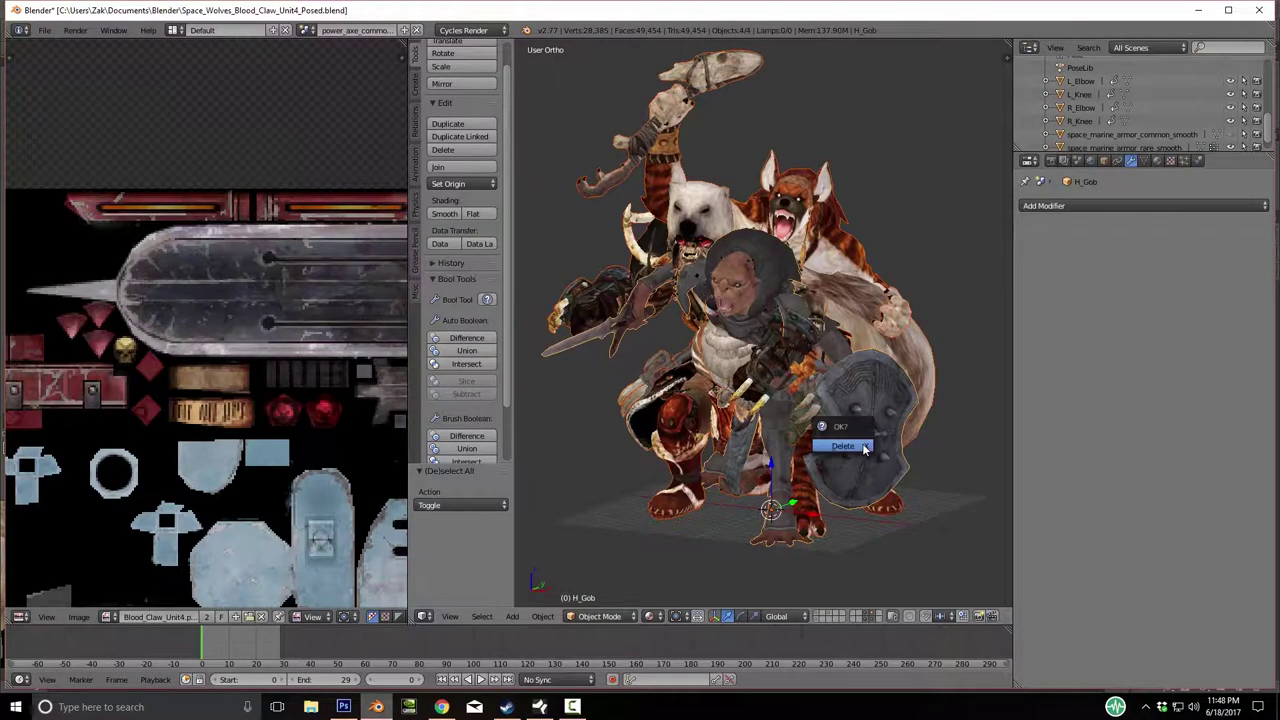
left_click(865, 449)
Bring back the rig and marine layers and select all marine parts with the armour active.
left_click(815, 618)
left_click(832, 617, "shift")
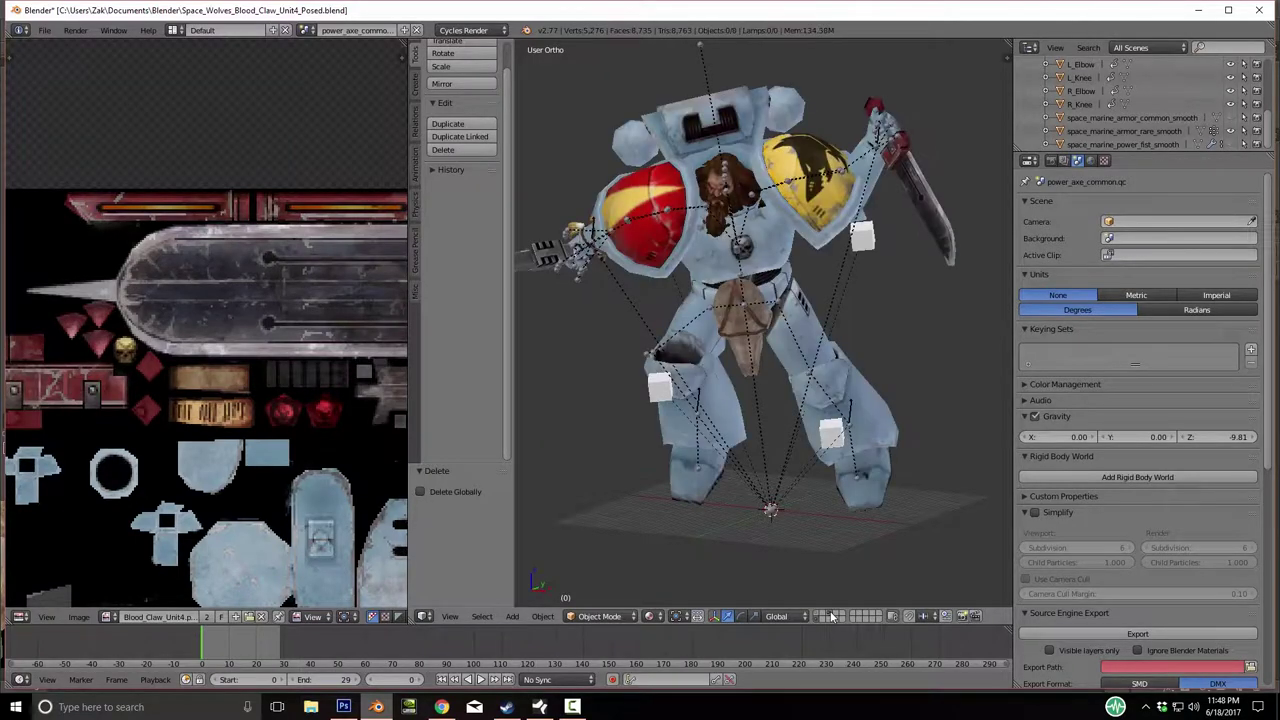
middle_click_drag(692, 418, 712, 350)
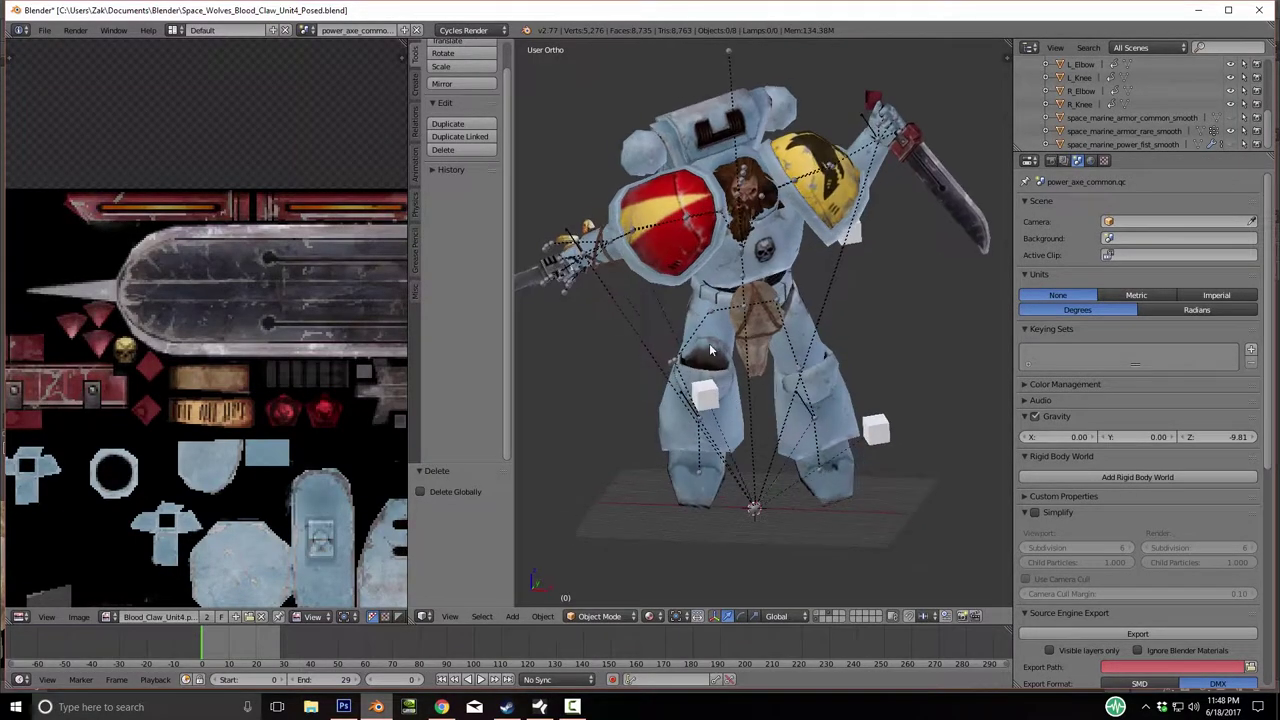
left_click(815, 619)
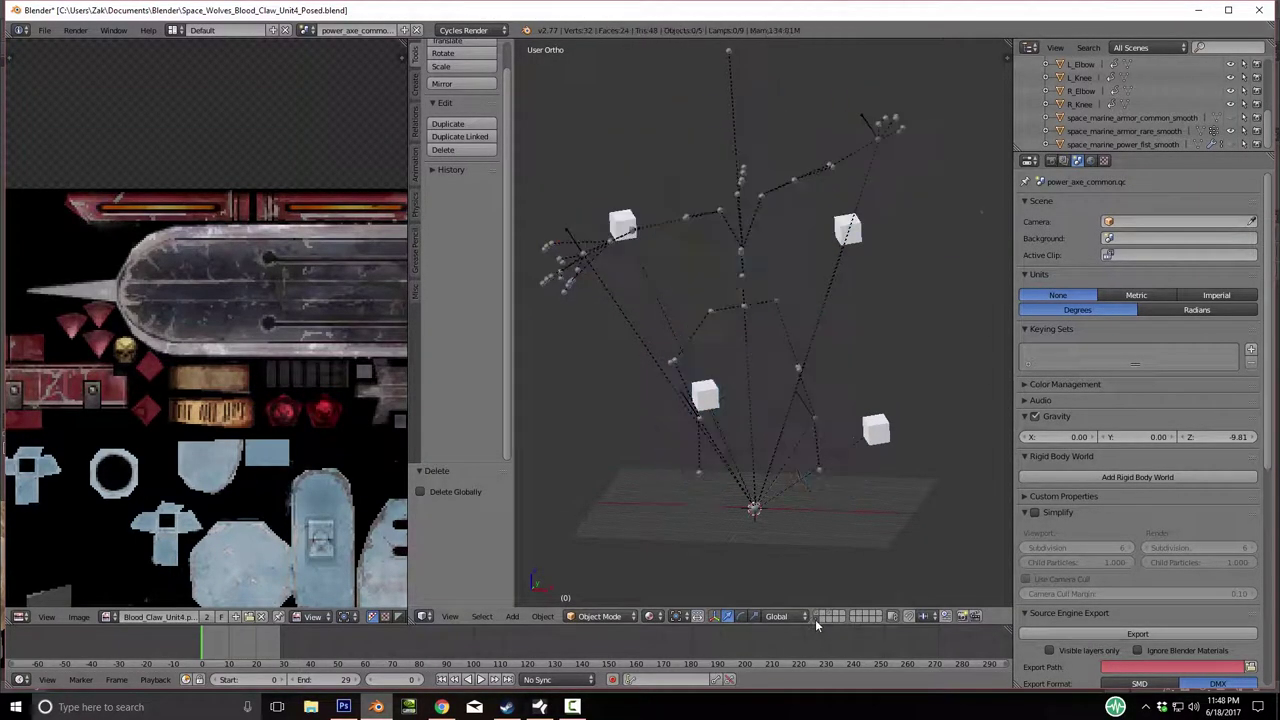
left_click(830, 616, "shift")
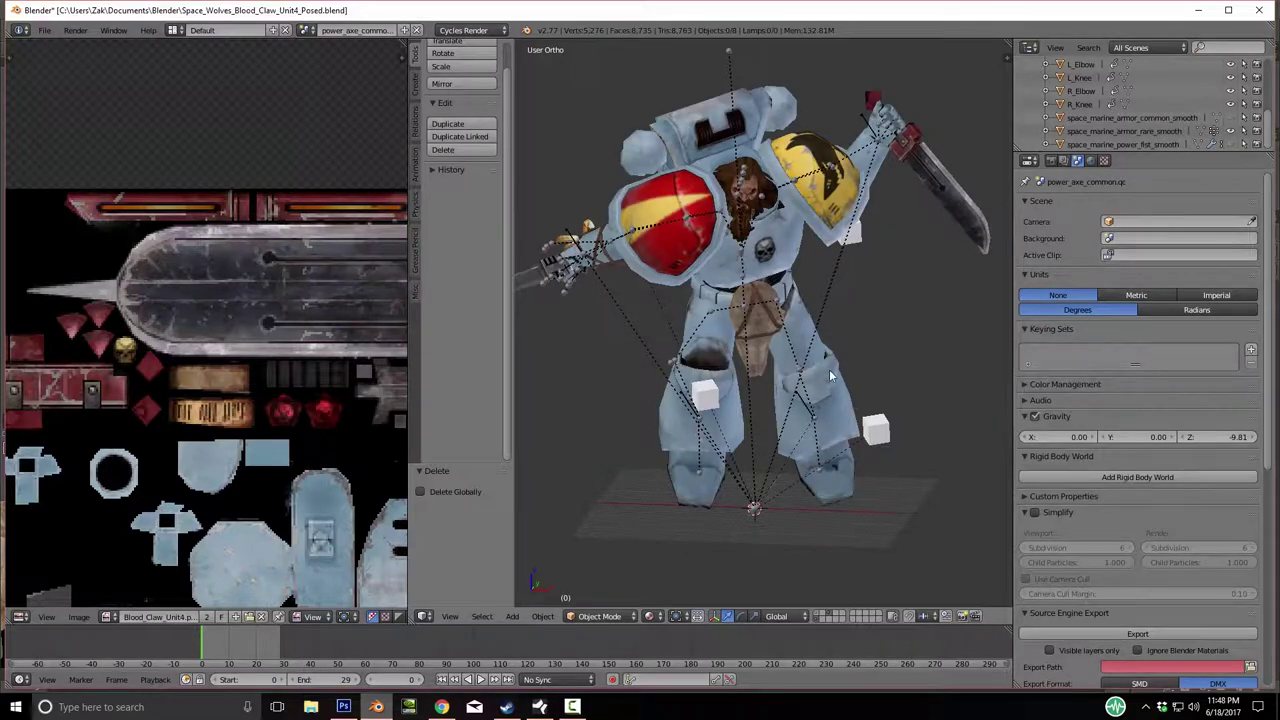
key("a")
right_click(809, 395, "shift")
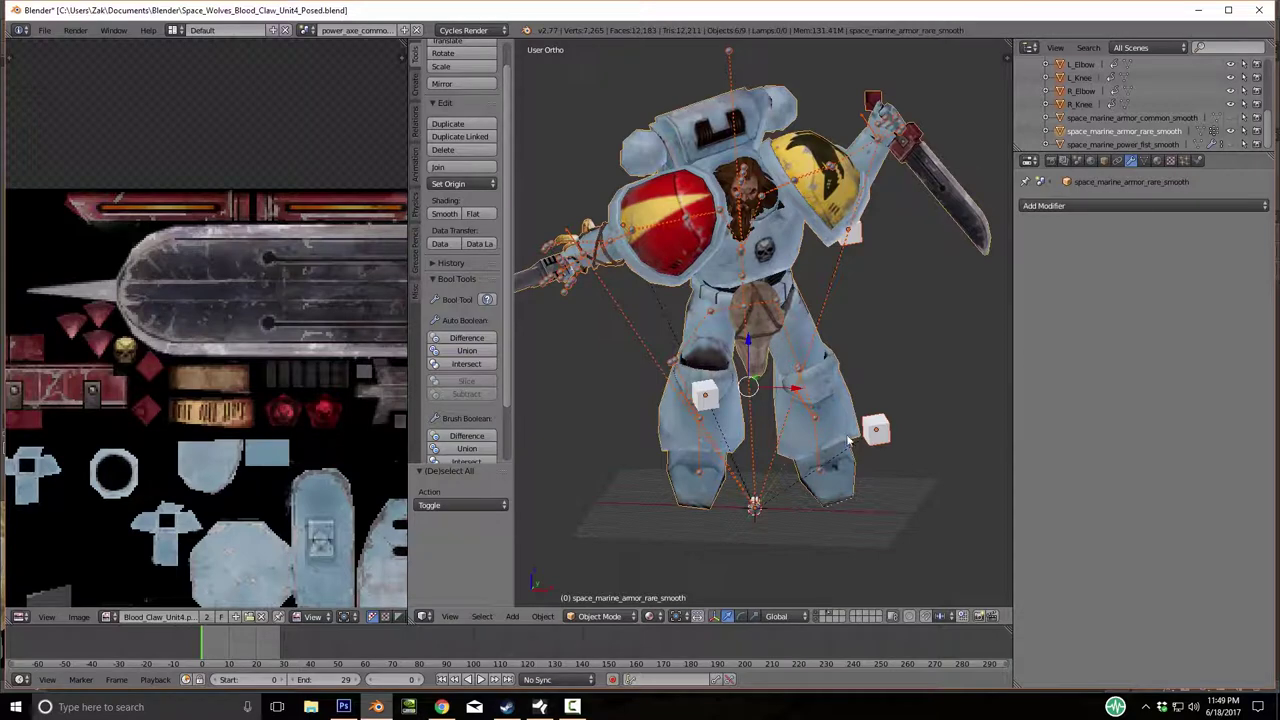
Scale the whole marine down, trying 0.191 and 0.268 before settling on 0.592.
right_click(772, 519)
key("s")
key("Escape")
key("ctrl+z")
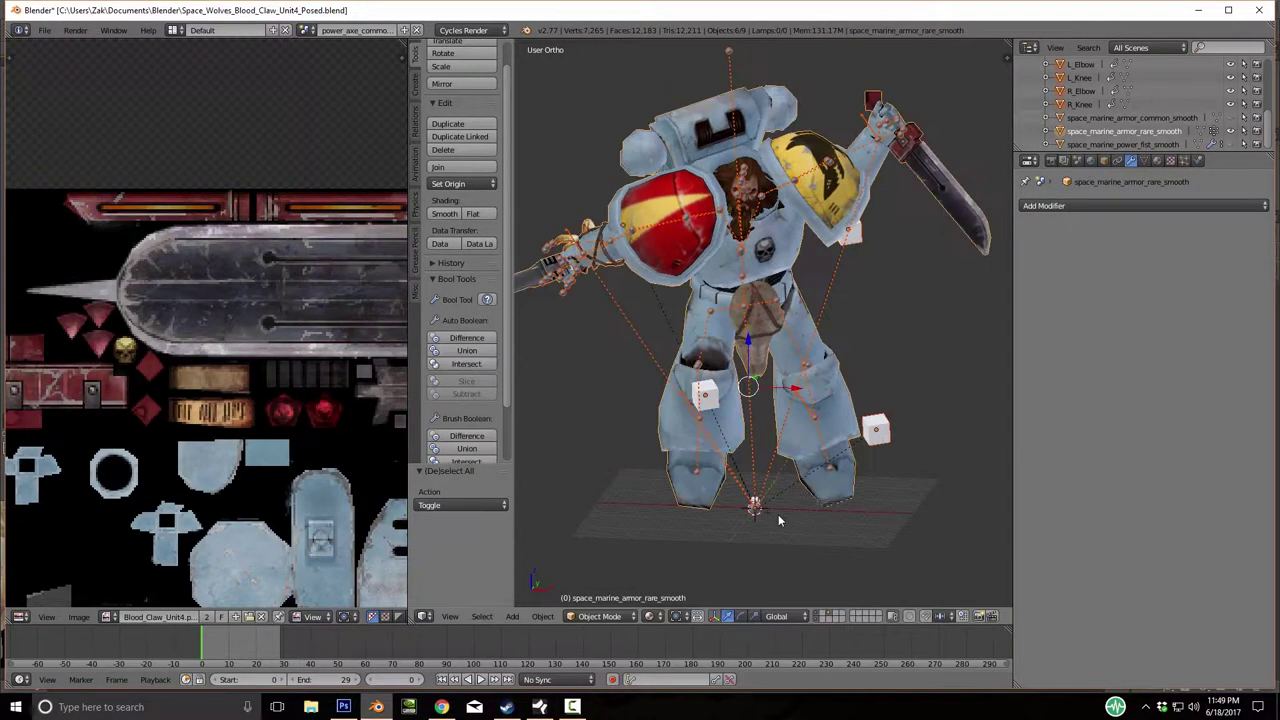
key("s")
left_click(784, 530)
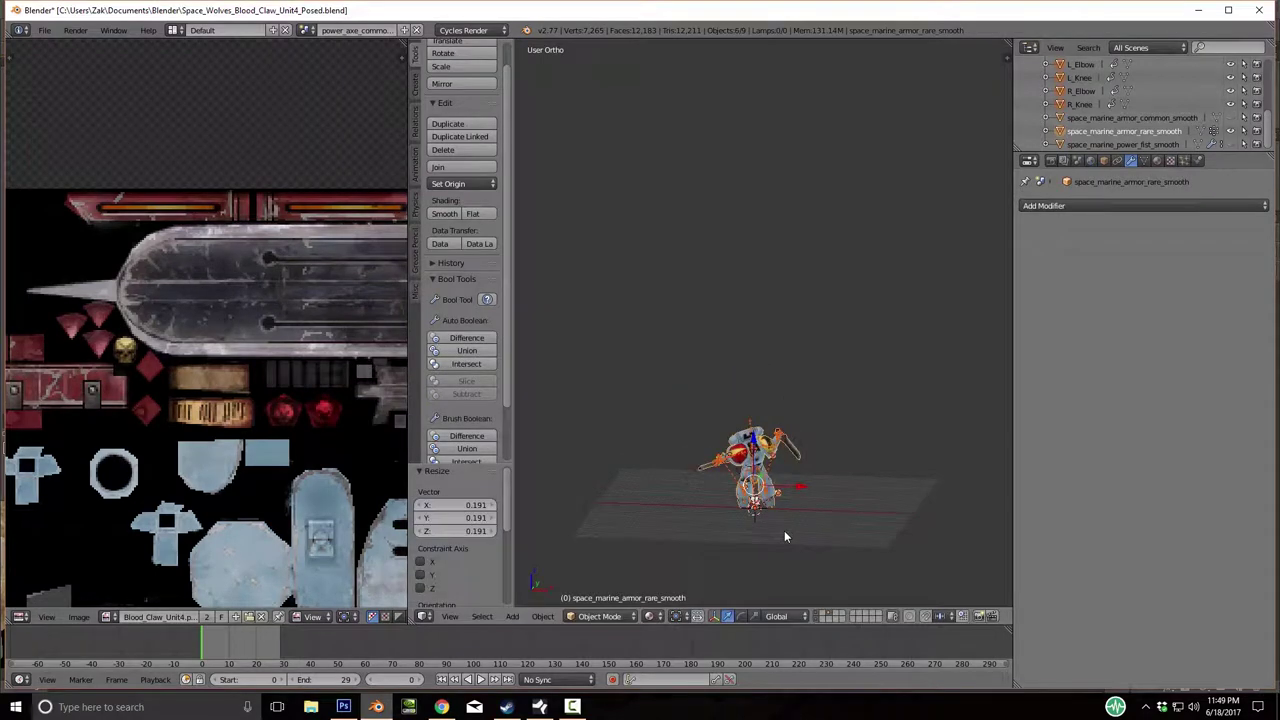
scroll(784, 530, "up", 3)
key("s")
left_click(811, 509)
key("ctrl+z")
key("s")
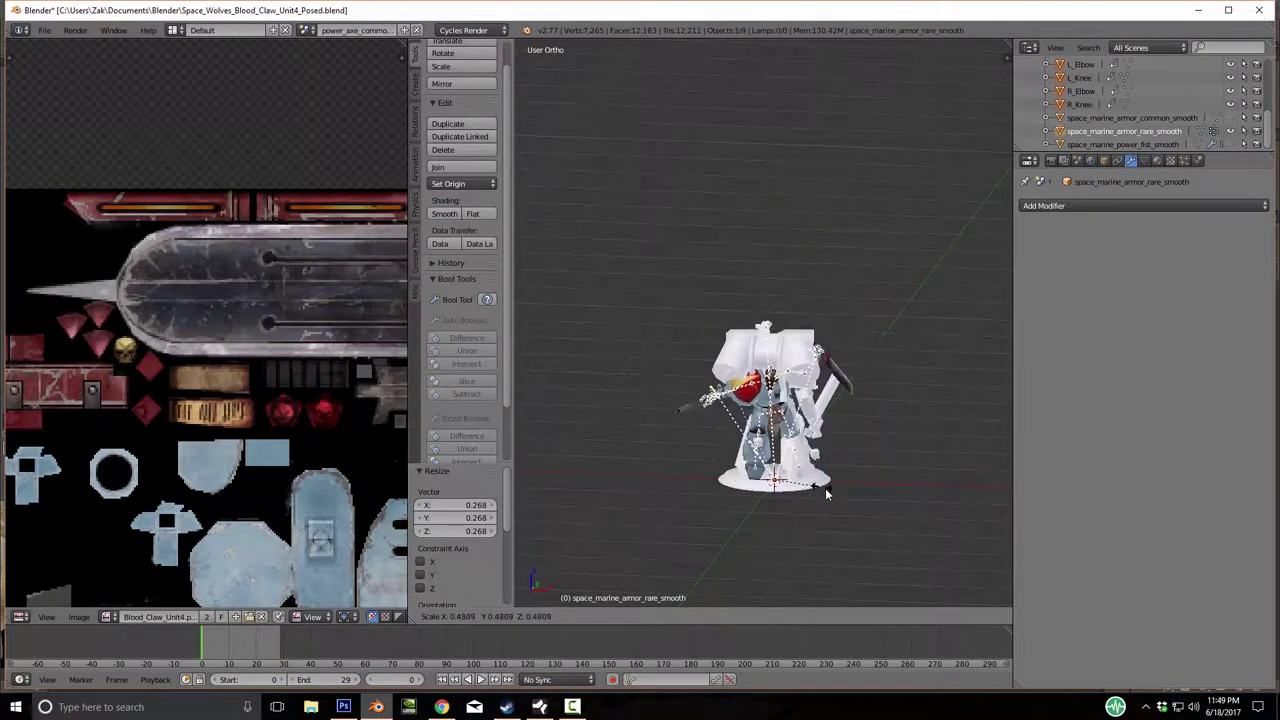
left_click(727, 390)
Refine the marine's scale to 0.857 and then 0.909 to fit the base.
key("s")
left_click(816, 452)
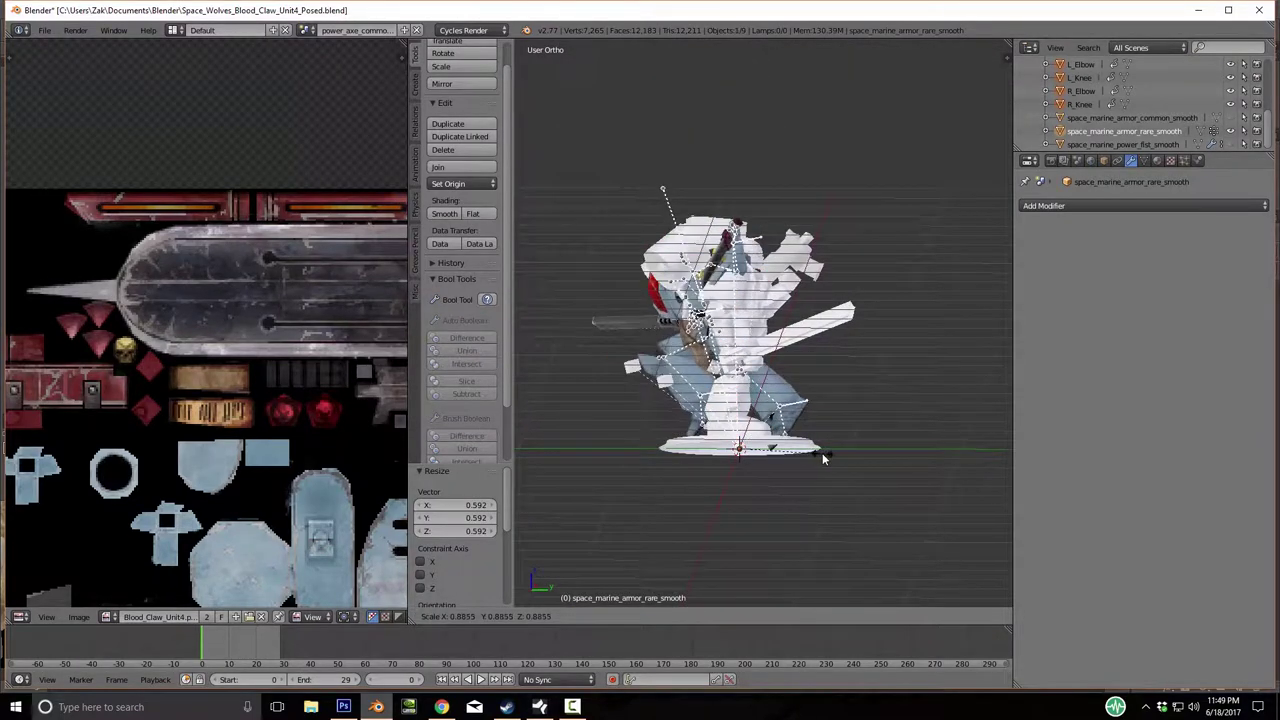
middle_click_drag(820, 458, 806, 497)
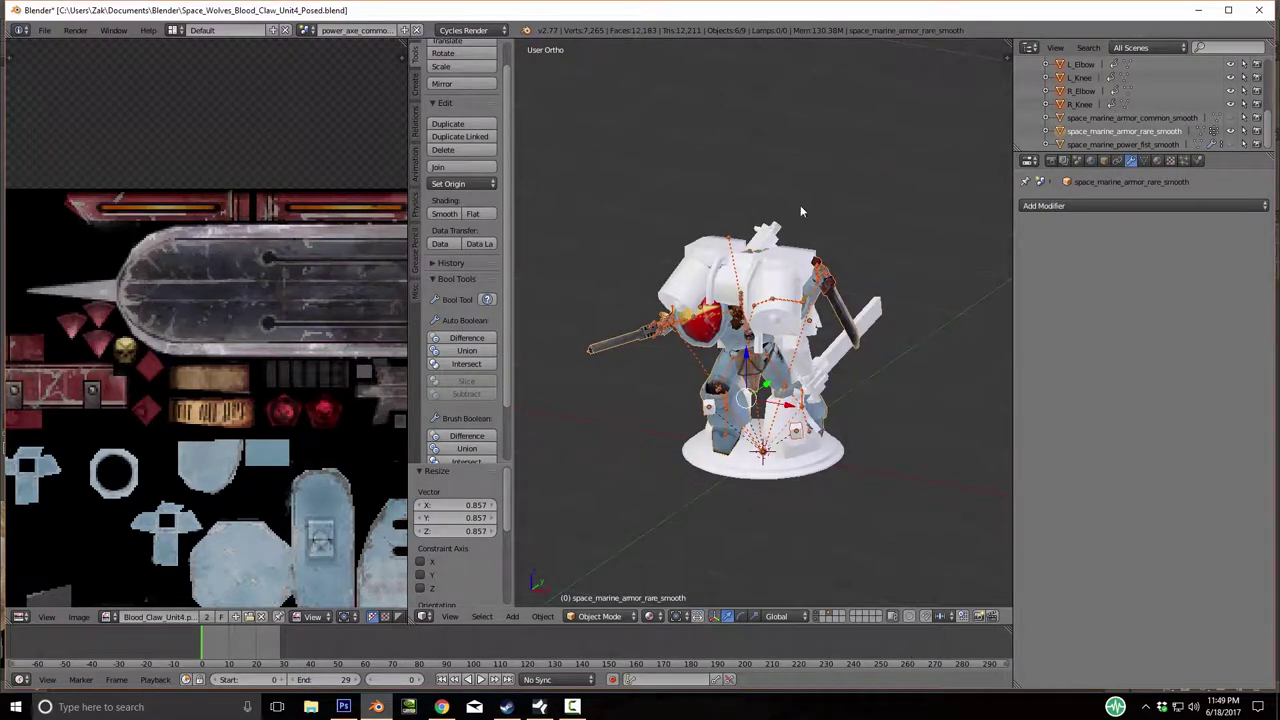
key("s")
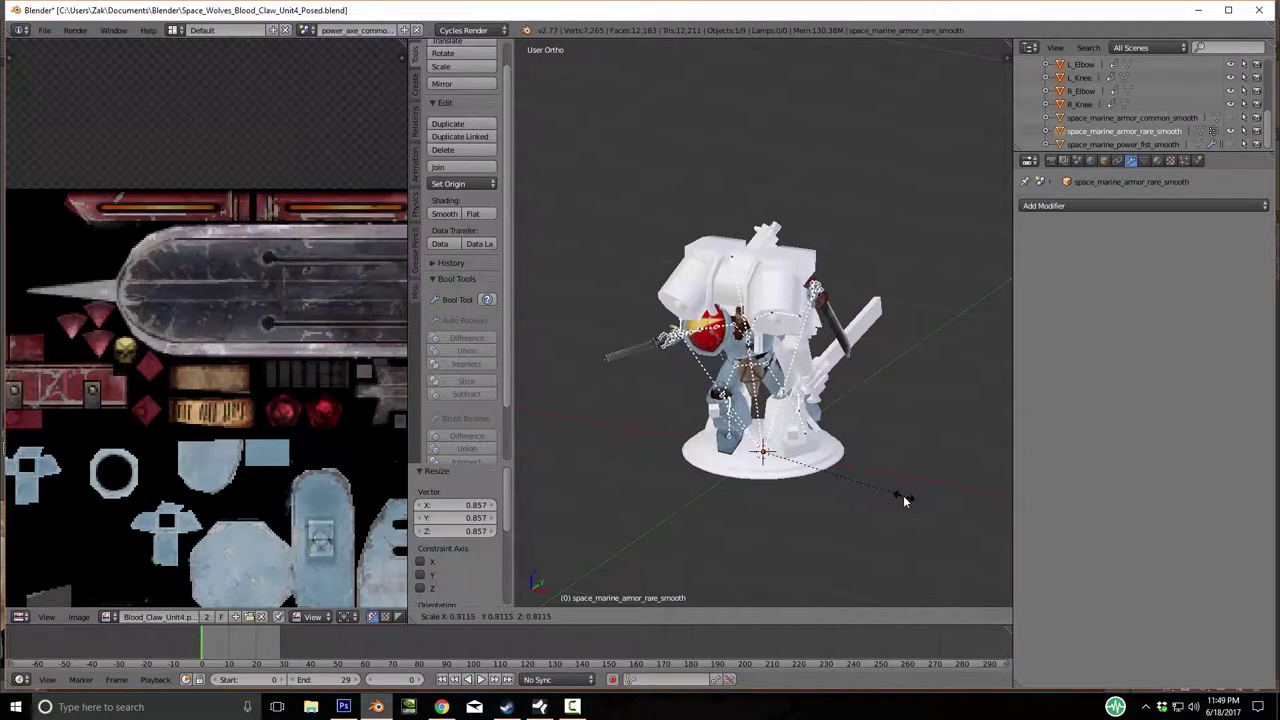
left_click(903, 500)
middle_click_drag(903, 496, 868, 434)
scroll(832, 408, "up", 3)
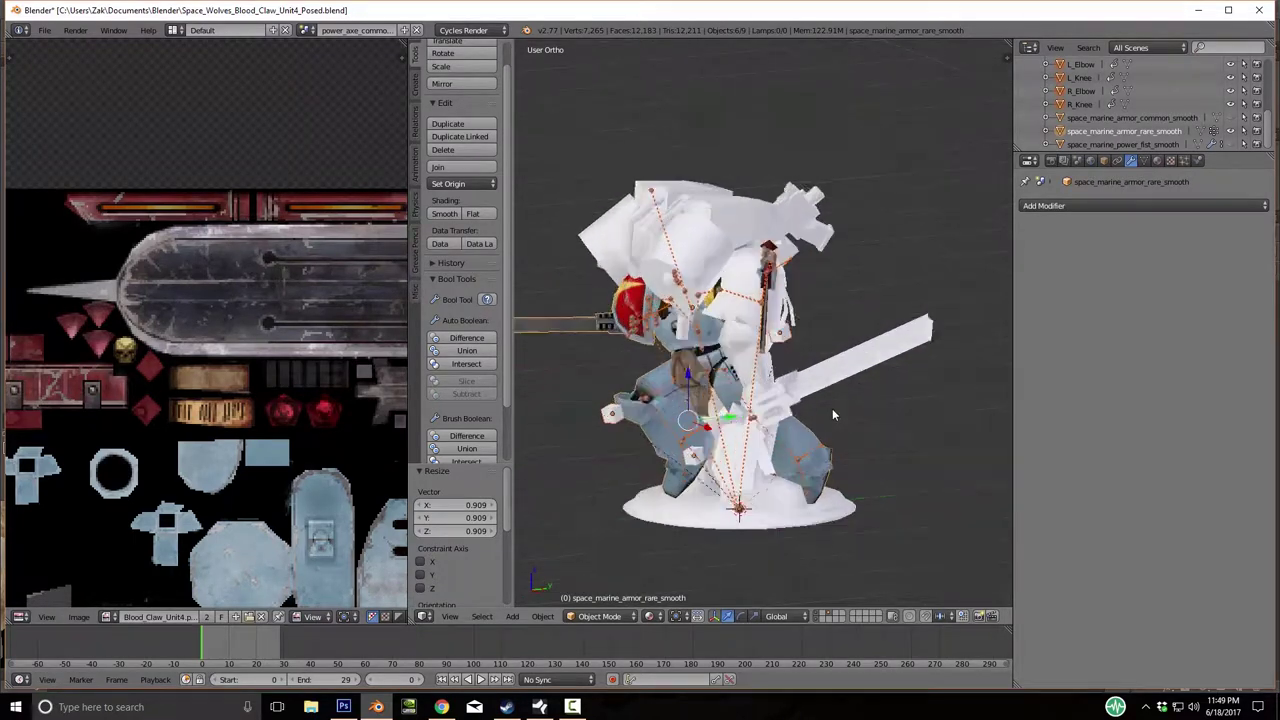
Move the white statue onto a separate layer and view only that layer.
right_click(783, 570)
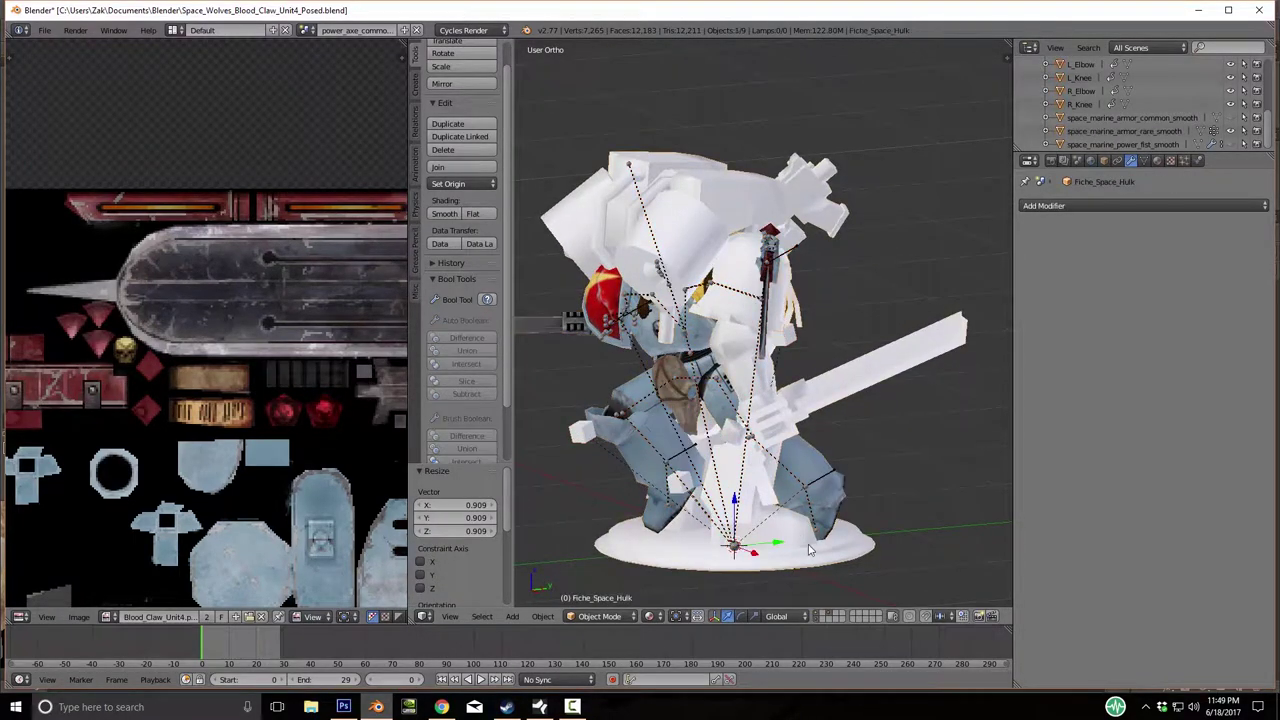
scroll(838, 537, "down", 3)
key("m")
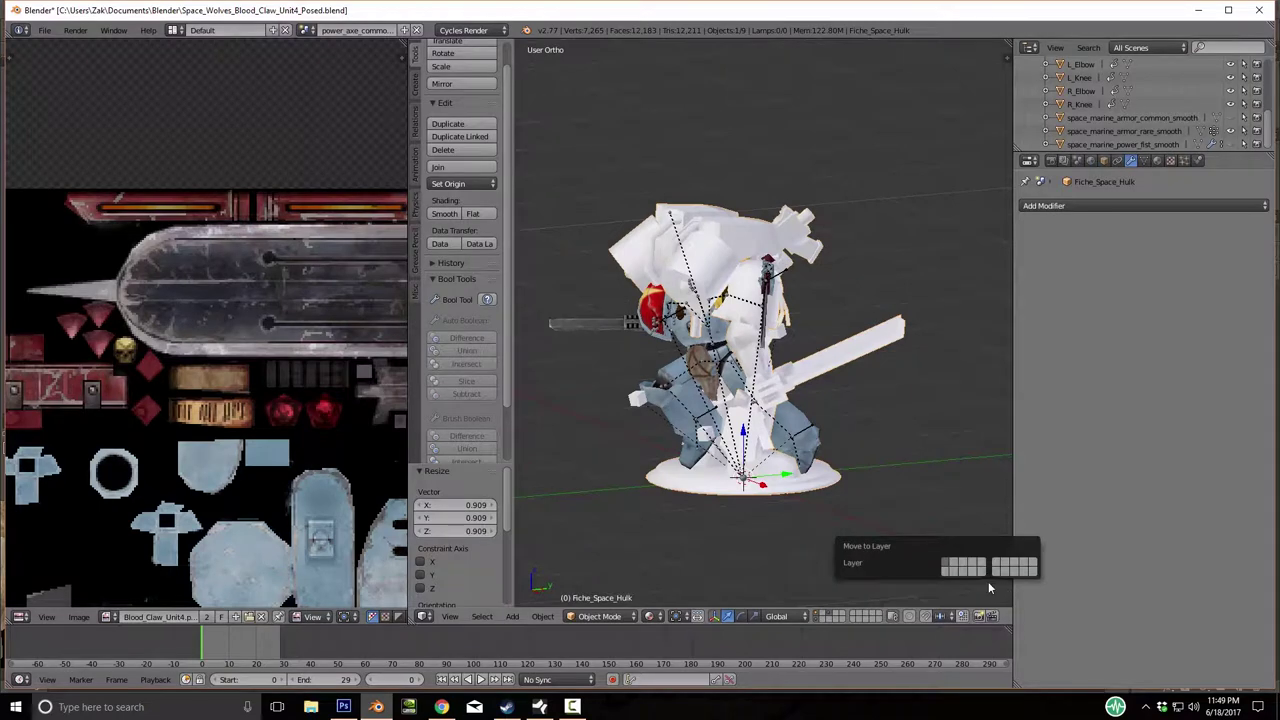
left_click(962, 570)
left_click(829, 617)
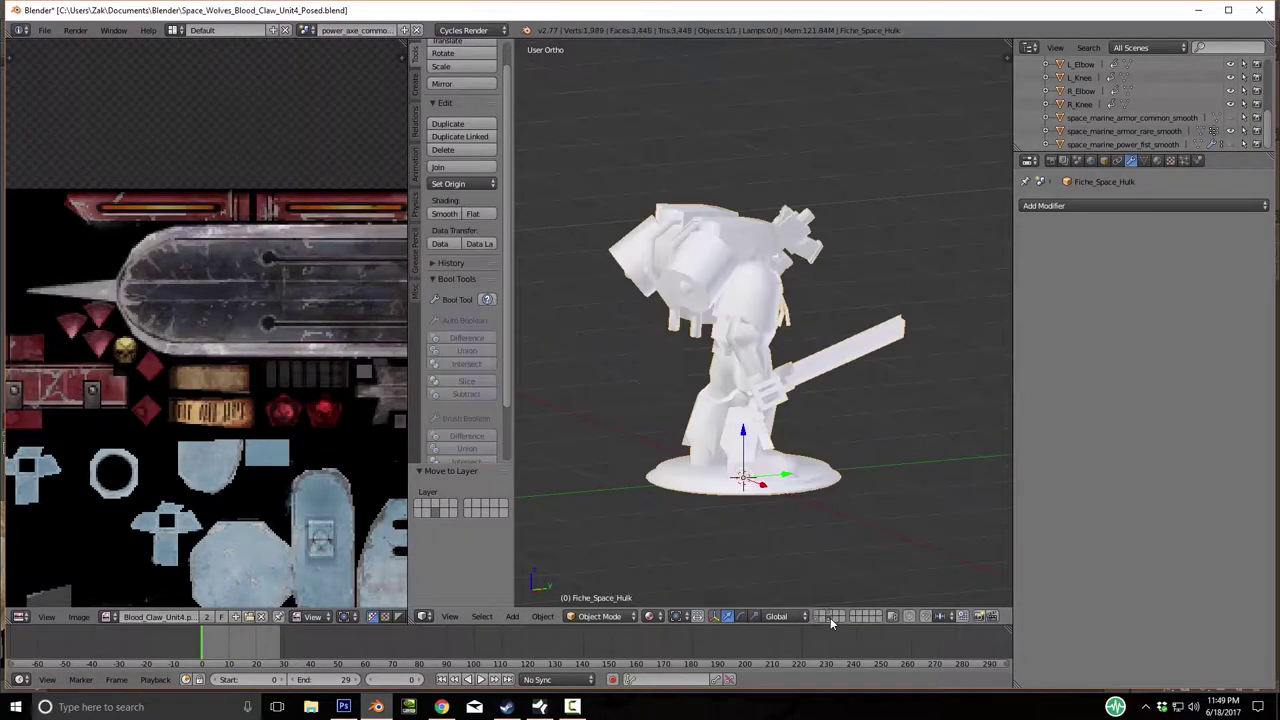
In Edit Mode, separate the round base disc from the statue mesh.
key("Tab")
key("a")
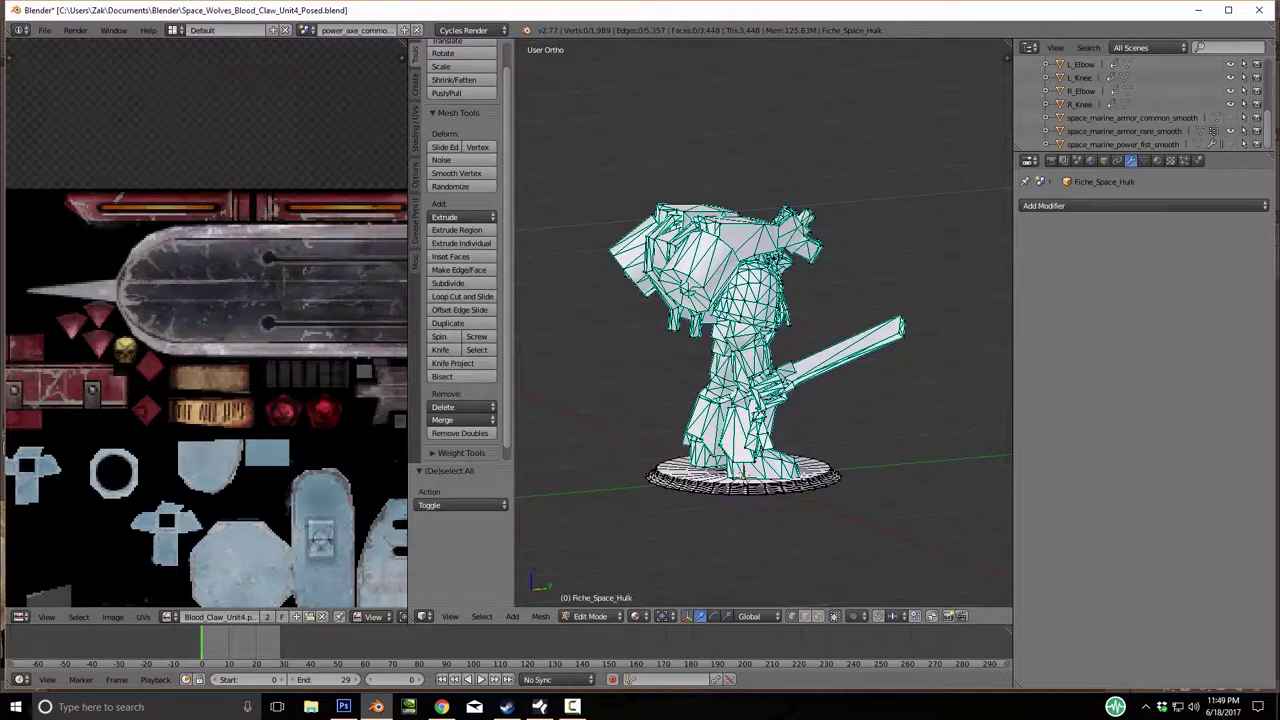
key("l")
key("p")
left_click(806, 487)
key("Tab")
right_click(812, 487)
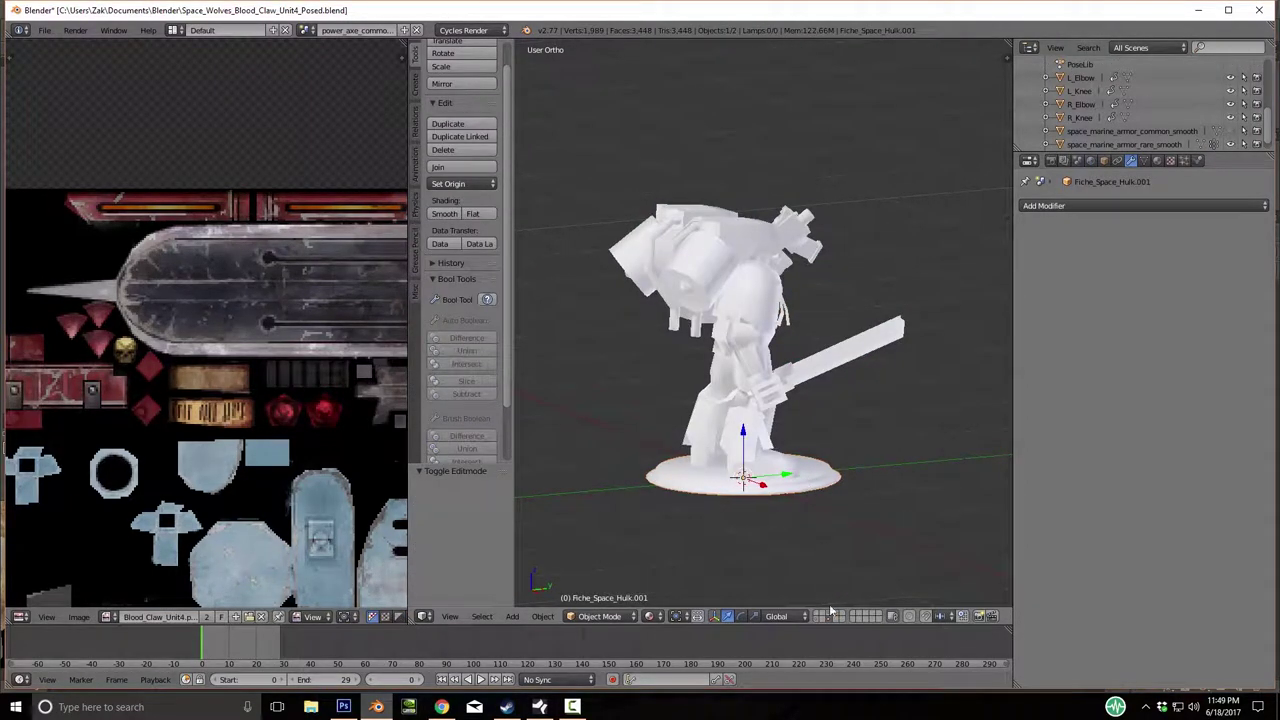
Send the statue body to another layer and show the marine and rig over the base.
right_click(794, 408)
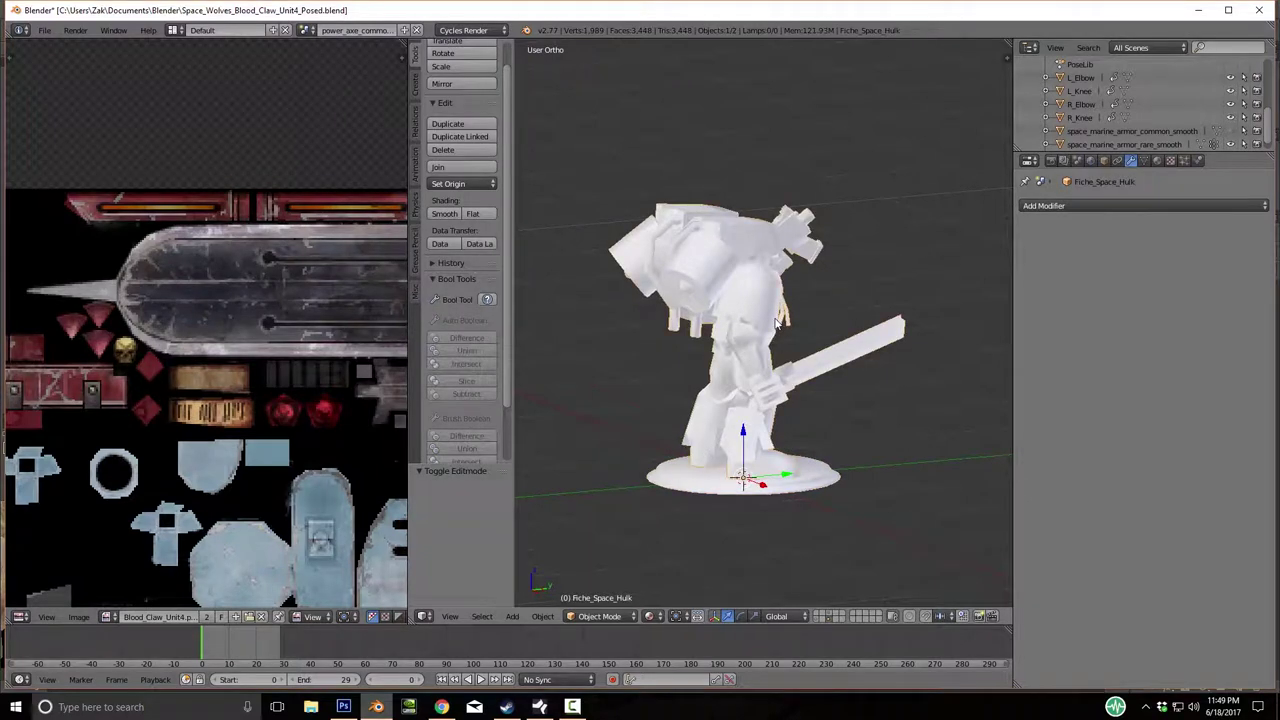
key("m")
left_click(893, 344)
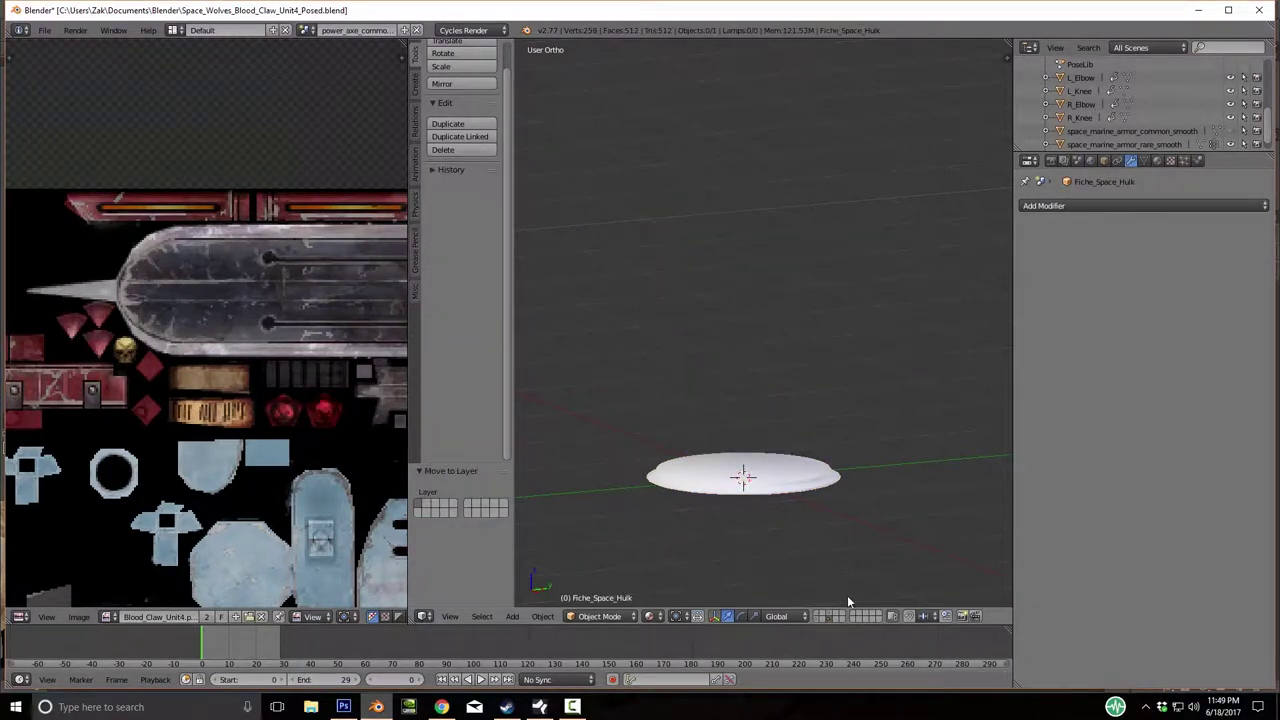
left_click(828, 614, "shift")
key("alt+a")
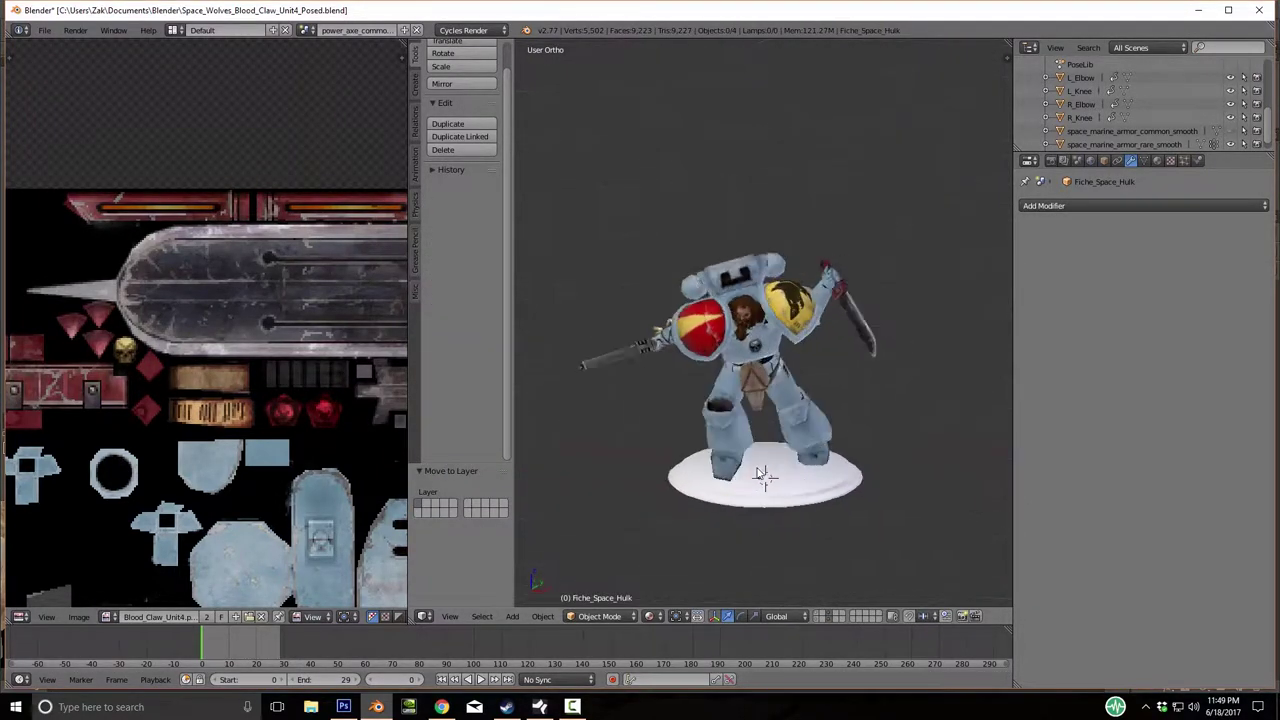
key("Escape")
left_click(816, 620, "shift")
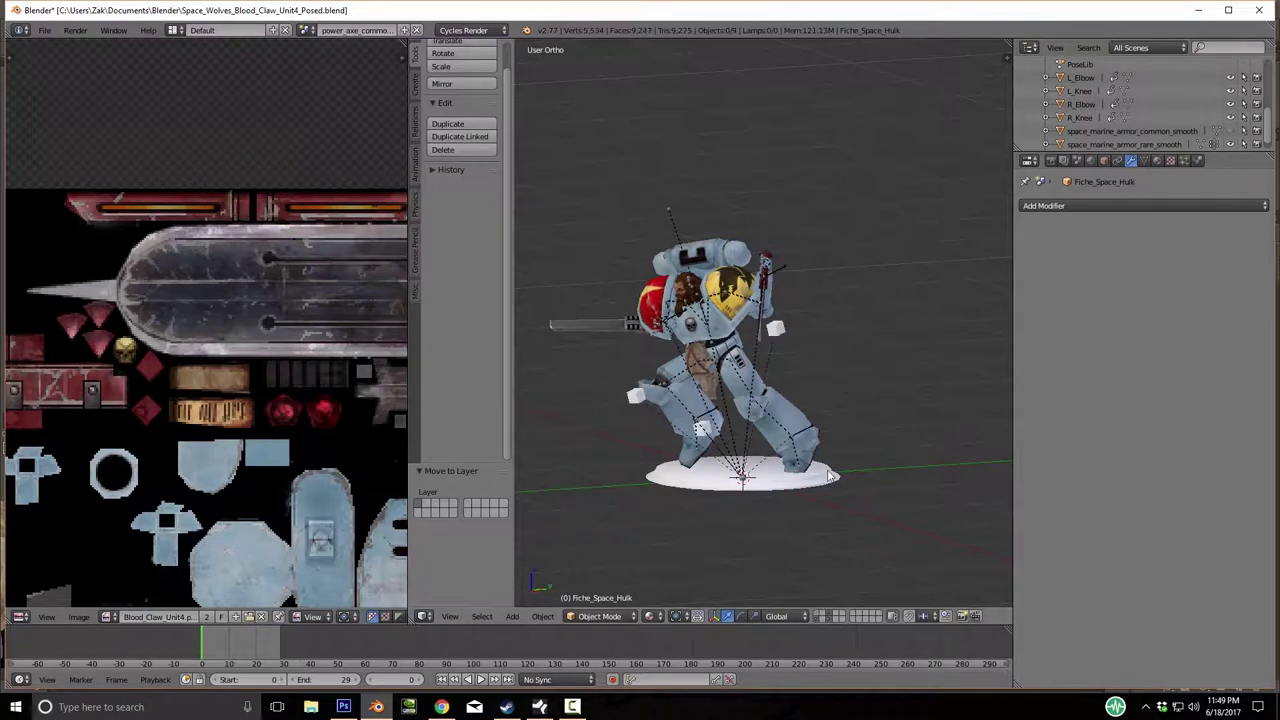
Select the marine's armour mesh together with its skeleton rig.
key("a")
right_click(784, 488, "shift")
right_click(797, 441)
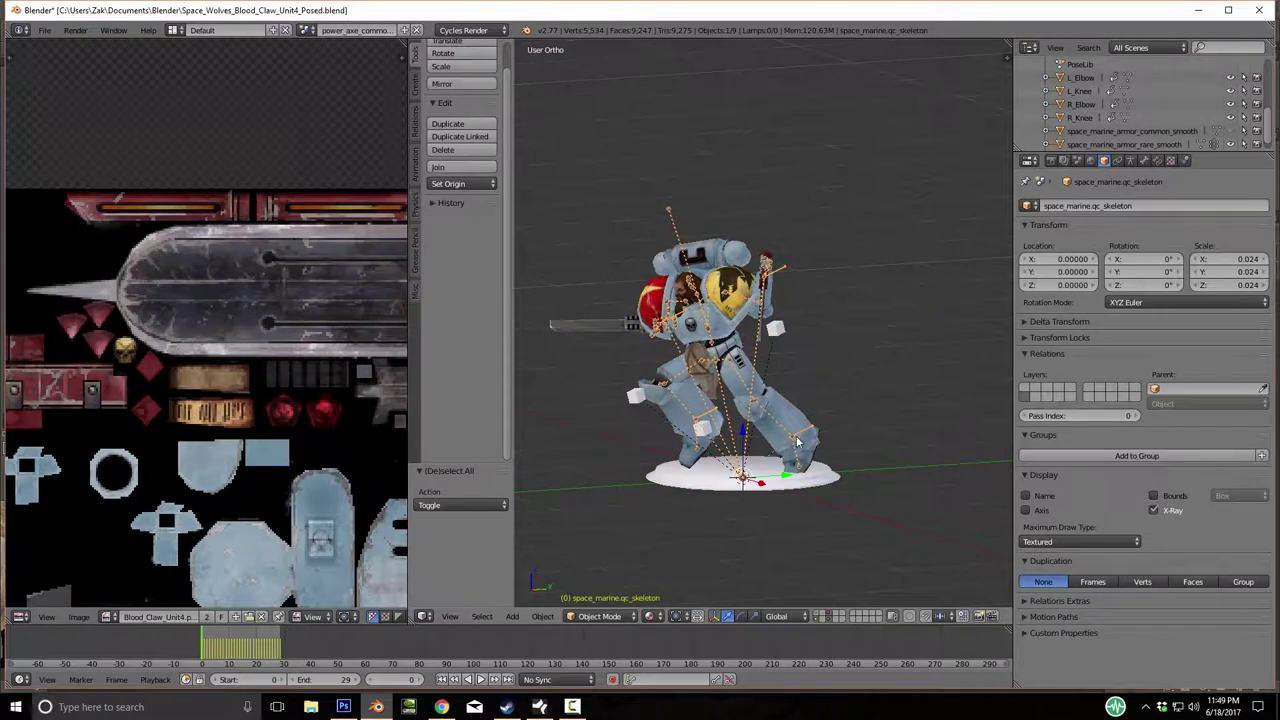
left_click(816, 617)
left_click(836, 614, "shift")
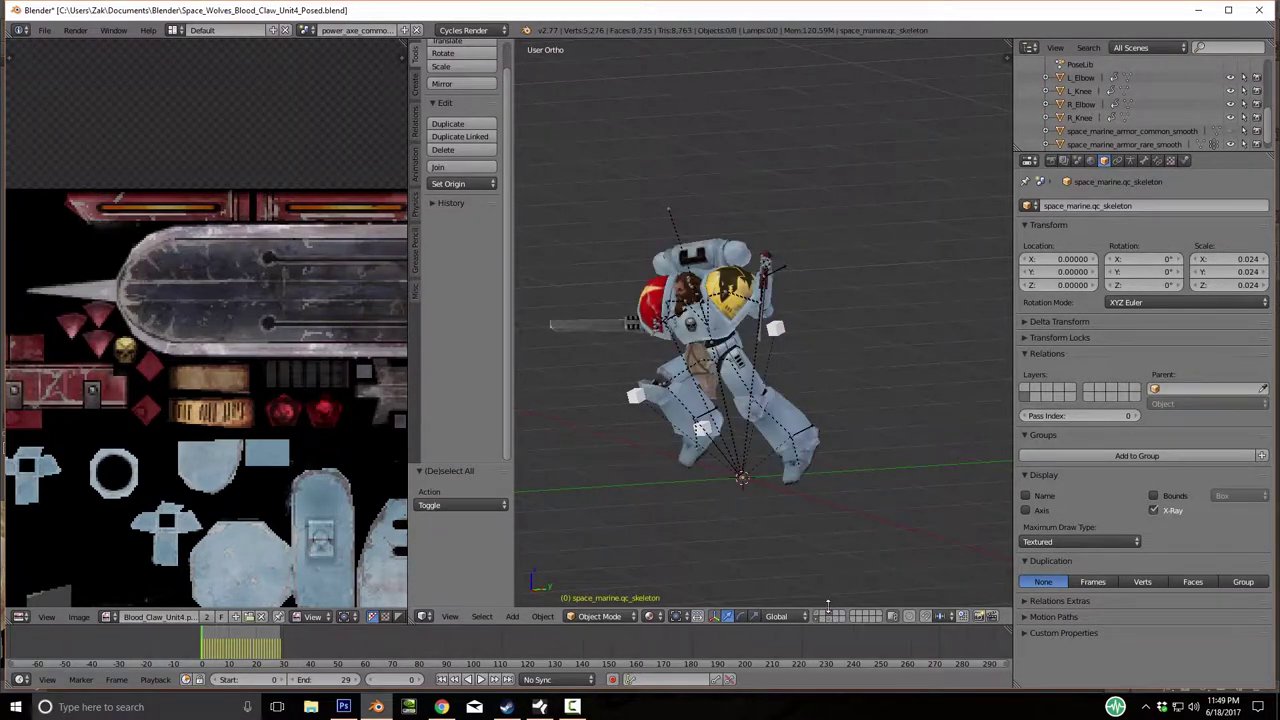
right_click(793, 428)
right_click(850, 458, "shift")
Show the disc base layer and lift the marine 0.076 along Z.
left_click(830, 617, "shift")
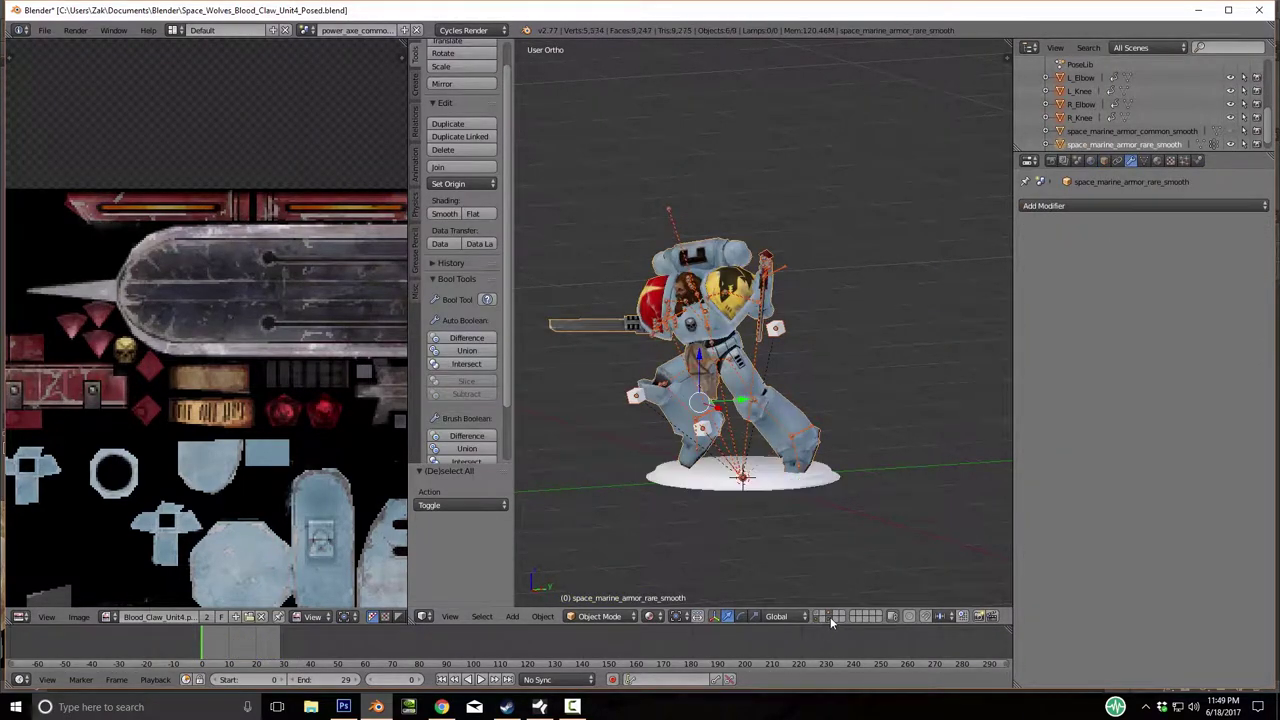
right_click(800, 494)
key("g")
key("z")
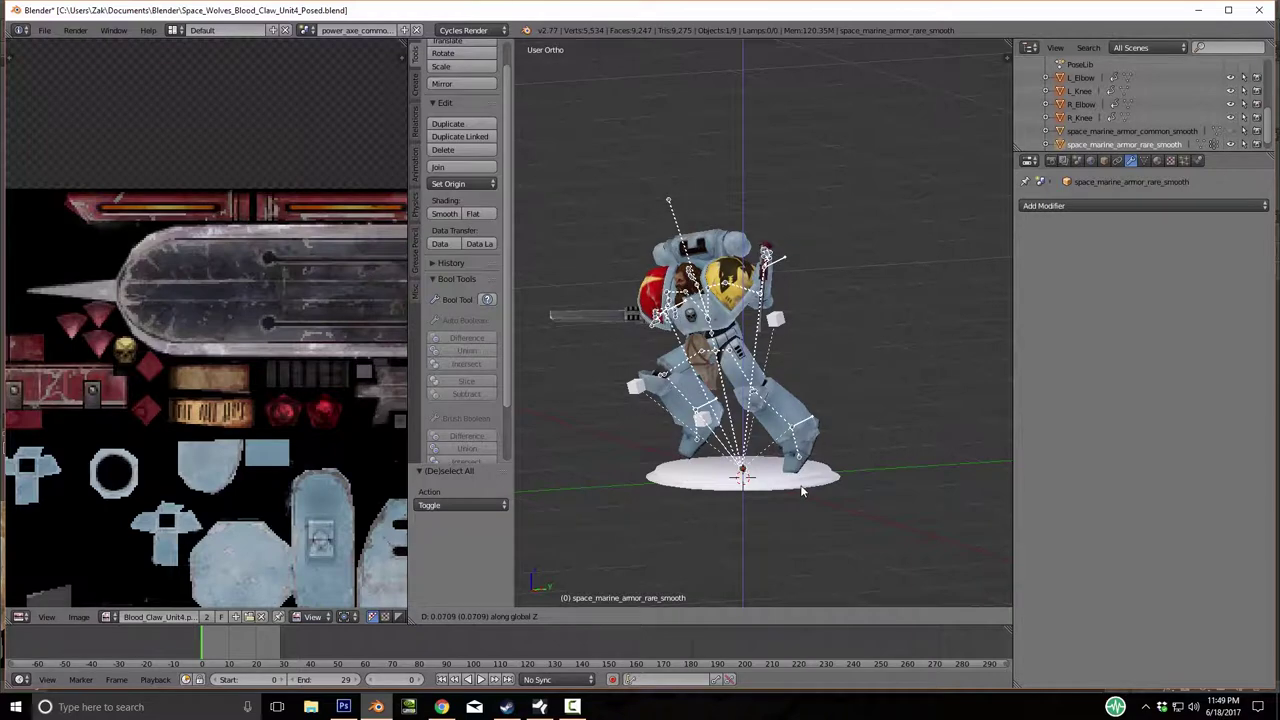
left_click(801, 485)
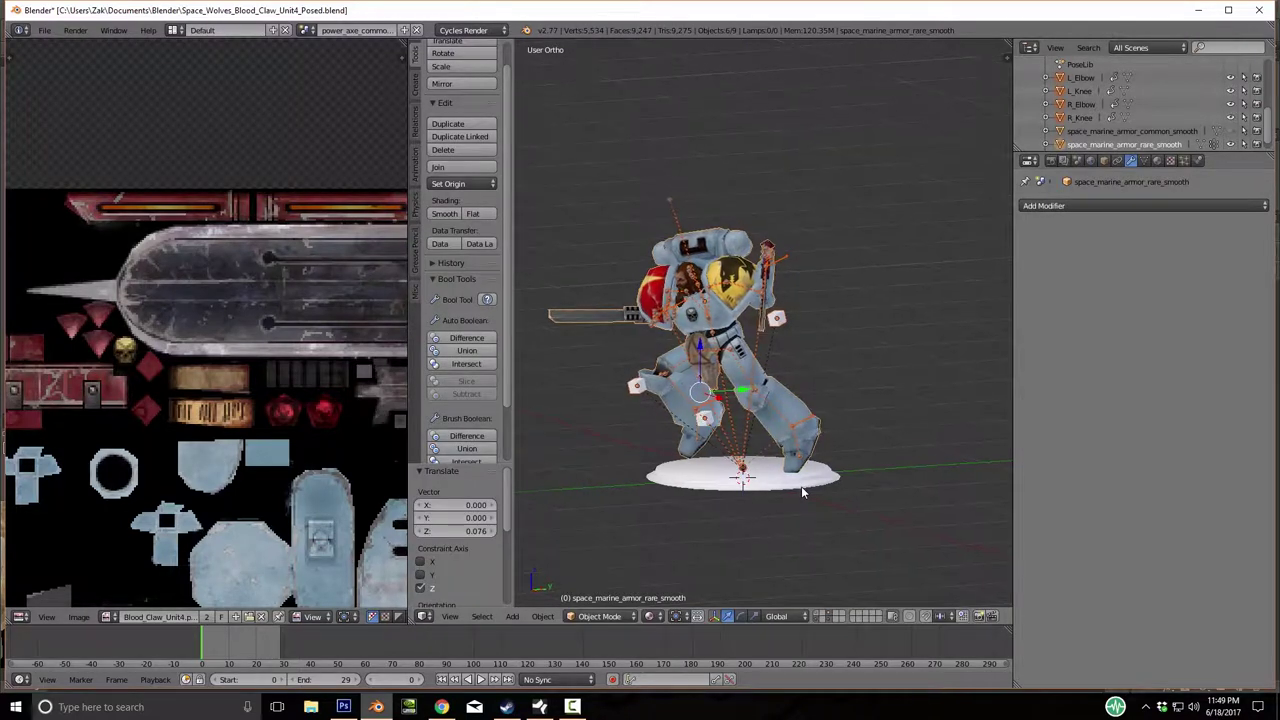
key("KP_1")
scroll(812, 490, "up", 3)
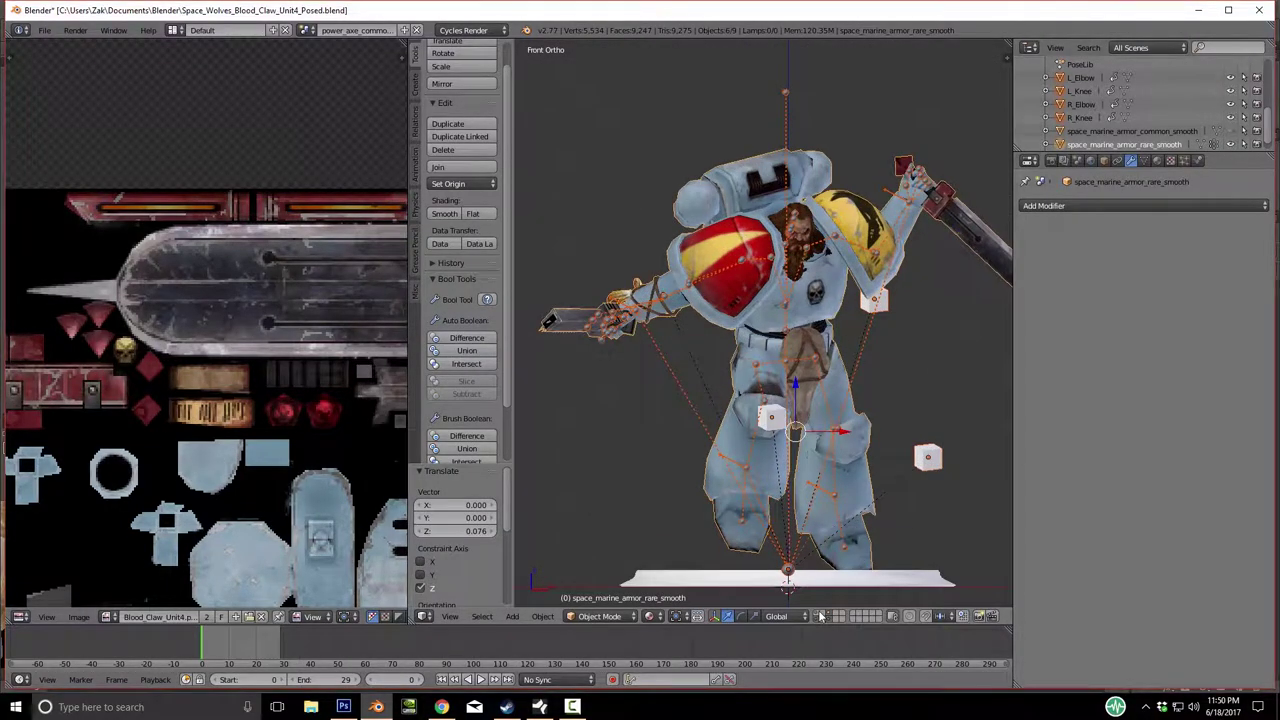
Show the white statue layer and enlarge the marine by 1.082.
left_click(820, 616, "shift")
scroll(946, 441, "down", 2)
middle_click_drag(946, 441, 886, 493)
key("s")
left_click(884, 495)
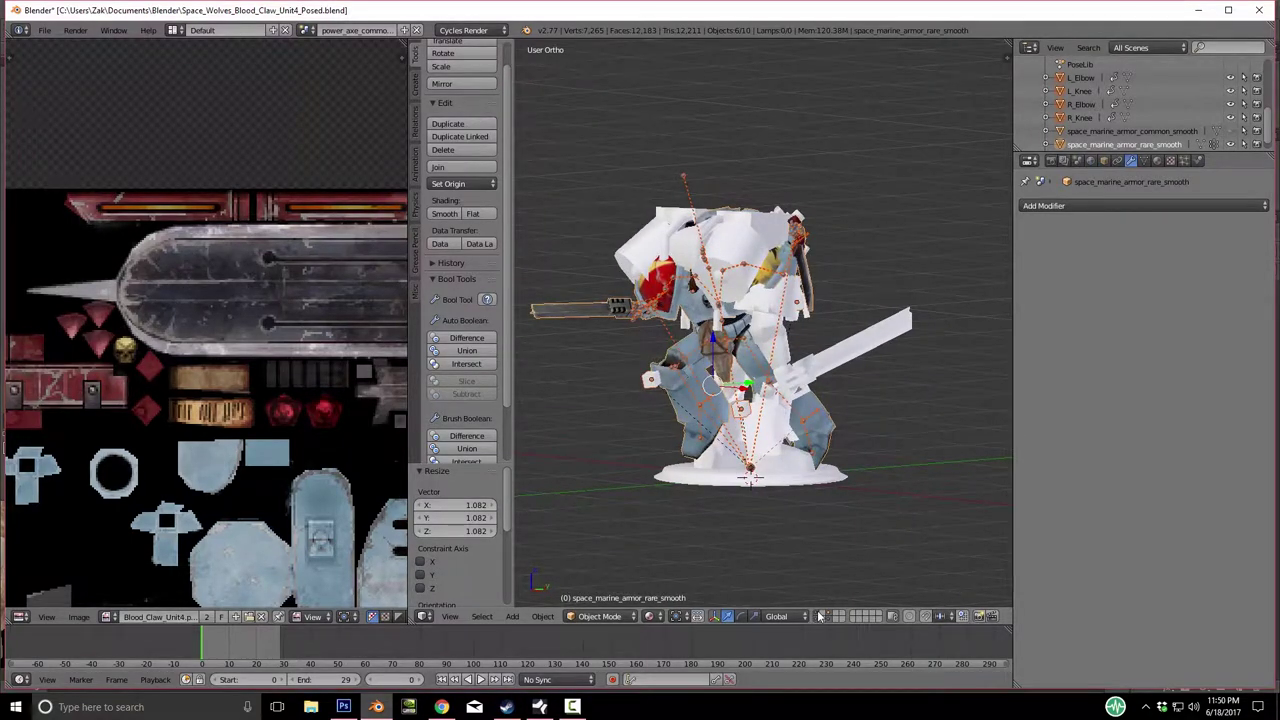
Delete all objects on the visible layers.
key("a")
key("a")
key("x")
left_click(772, 435)
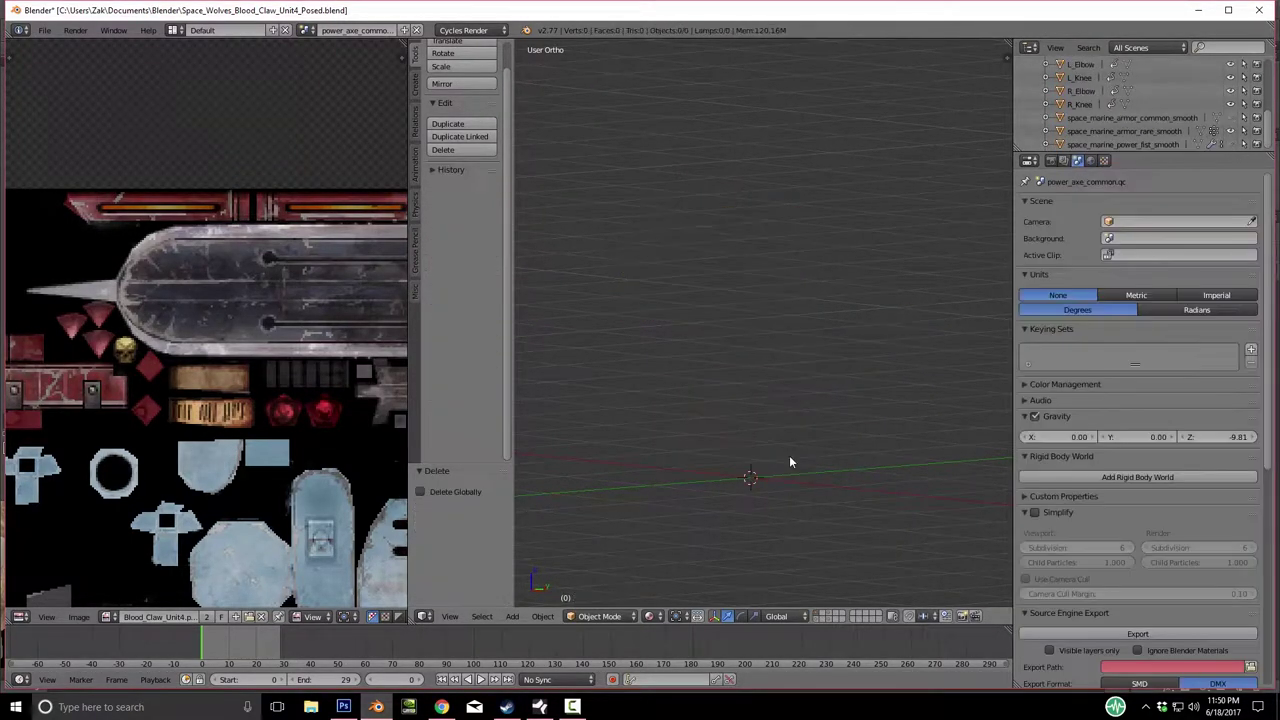
Re-enable the armature and marine/base layers, then save the file over itself.
left_click(824, 619)
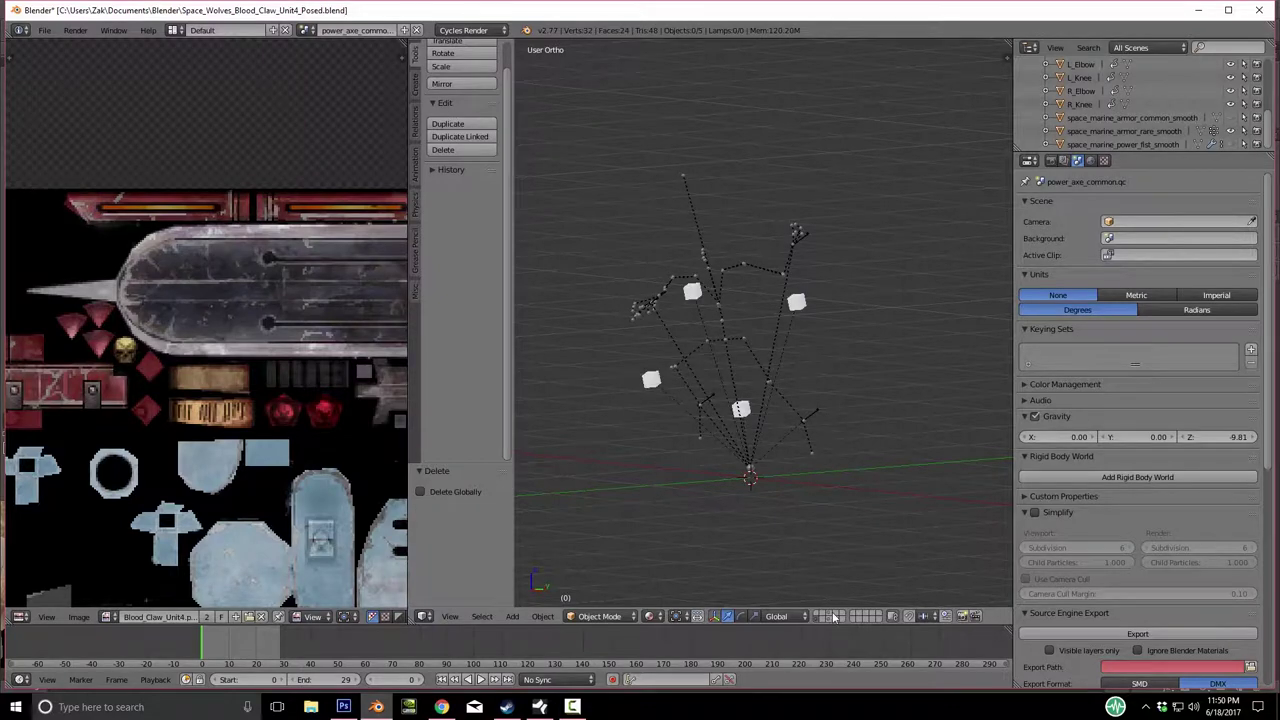
left_click(826, 617, "shift")
middle_click_drag(824, 531, 788, 532)
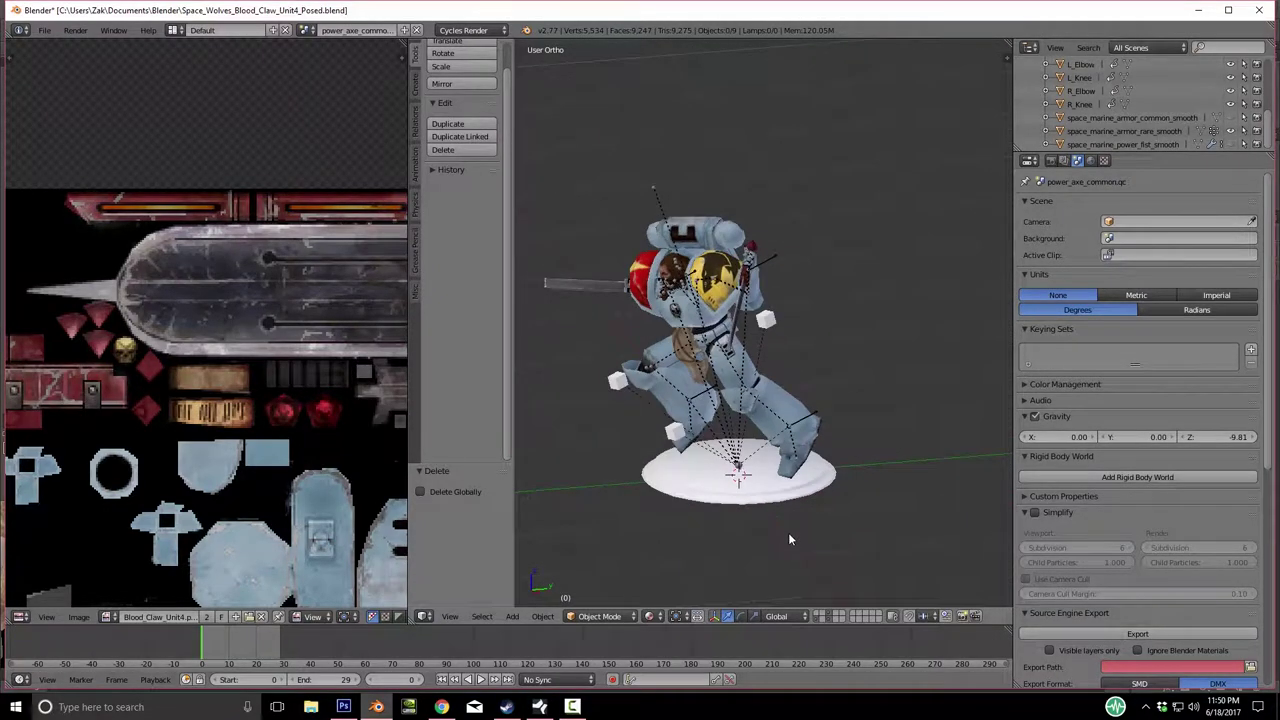
key("ctrl+s")
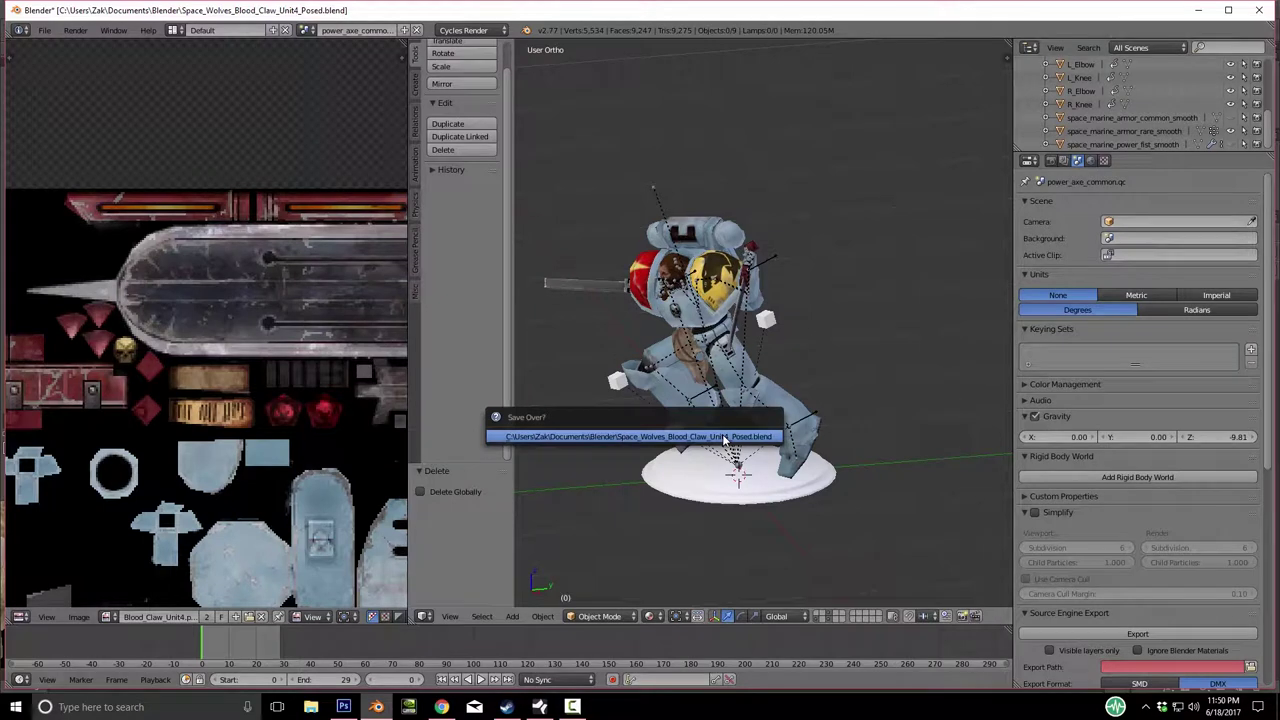
left_click(724, 437)
Turn on Backface Culling in the sidebar's Shading settings.
key("n")
scroll(927, 332, "up", 6)
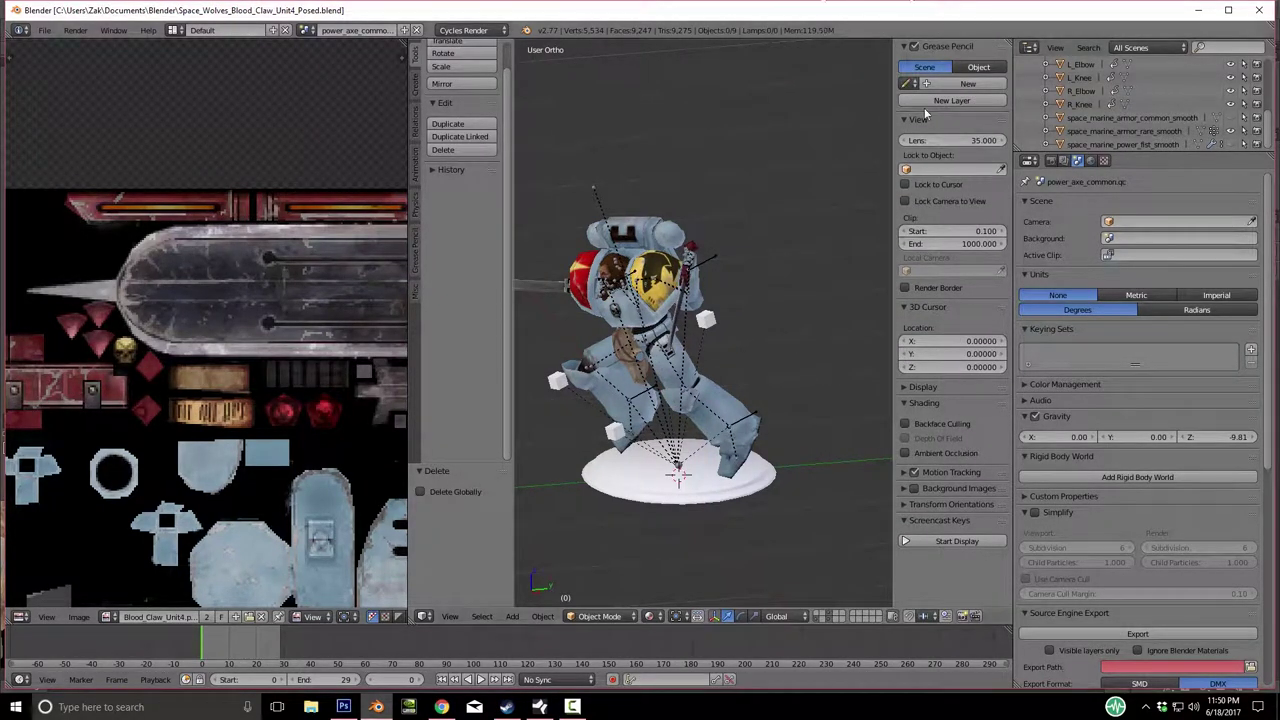
left_click(906, 387)
scroll(942, 456, "down", 1)
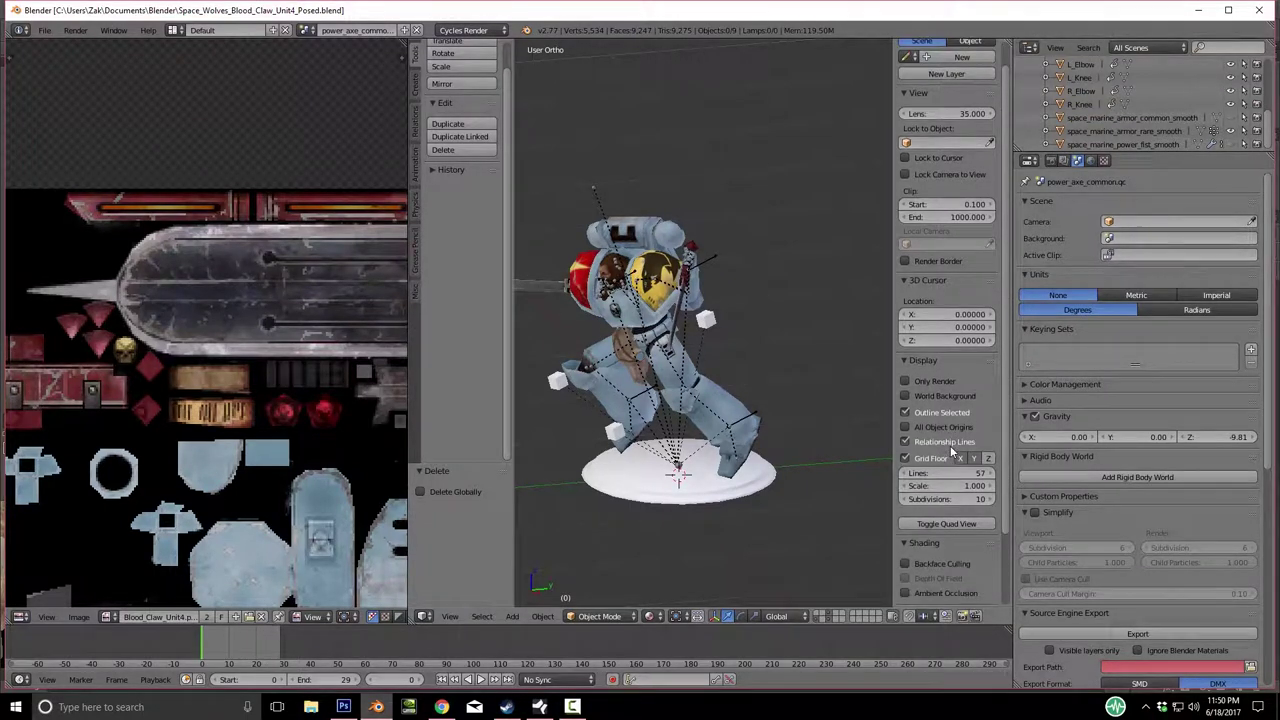
left_click(901, 361)
left_click(905, 397)
Inspect the culled marine from the front and torso, then select the round base disc.
middle_click_drag(613, 414, 714, 398)
scroll(714, 398, "up", 5)
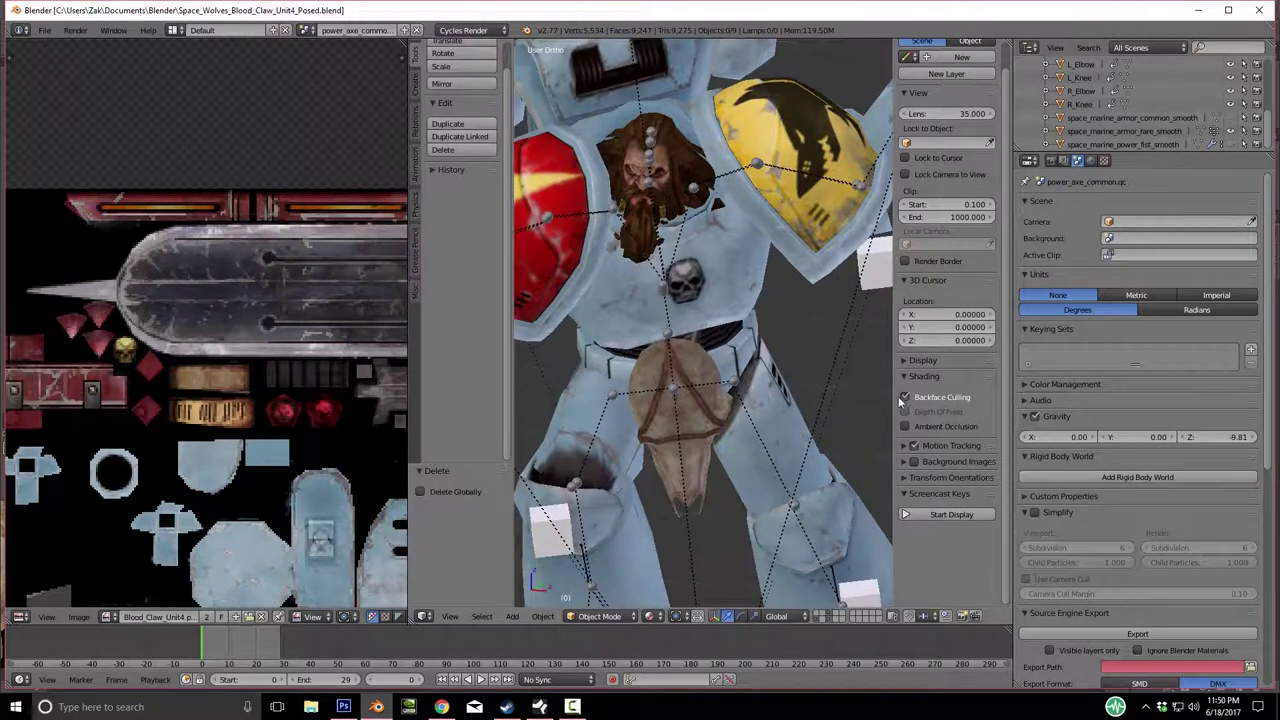
middle_click_drag(762, 424, 610, 395)
scroll(710, 396, "down", 5)
right_click(700, 525)
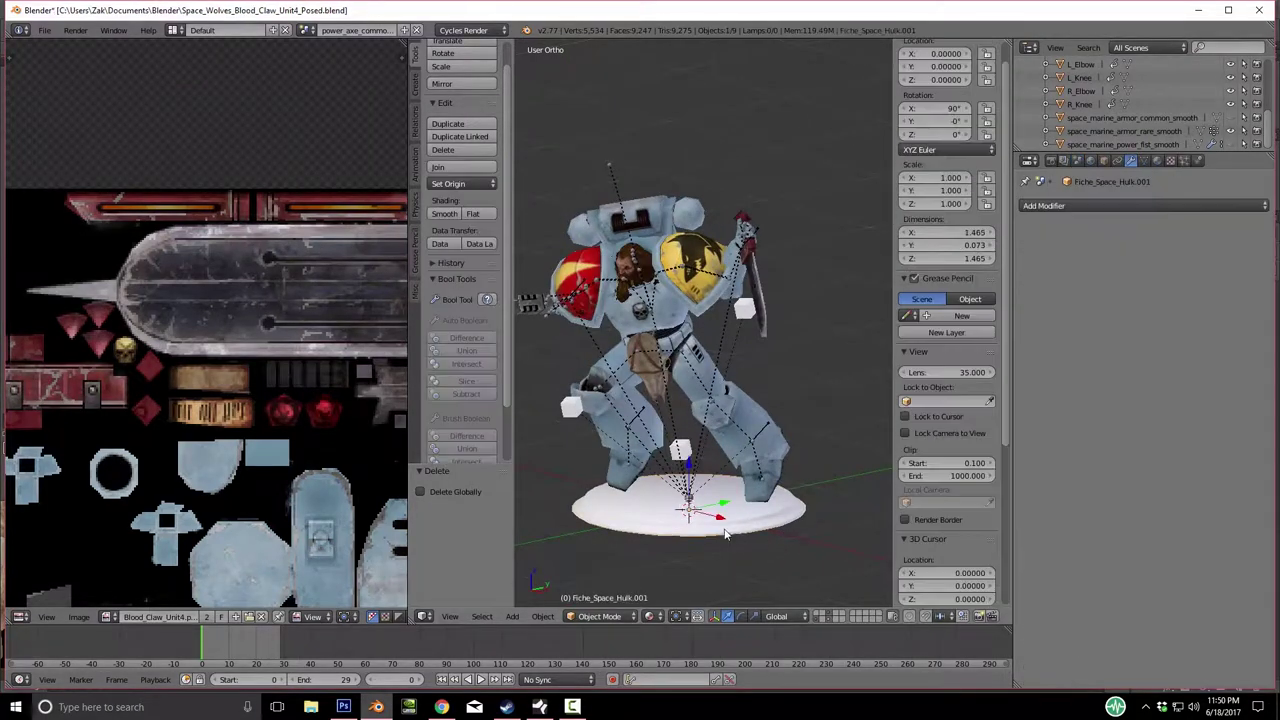
Assign the existing Unit4 material to the round base.
left_click(1157, 161)
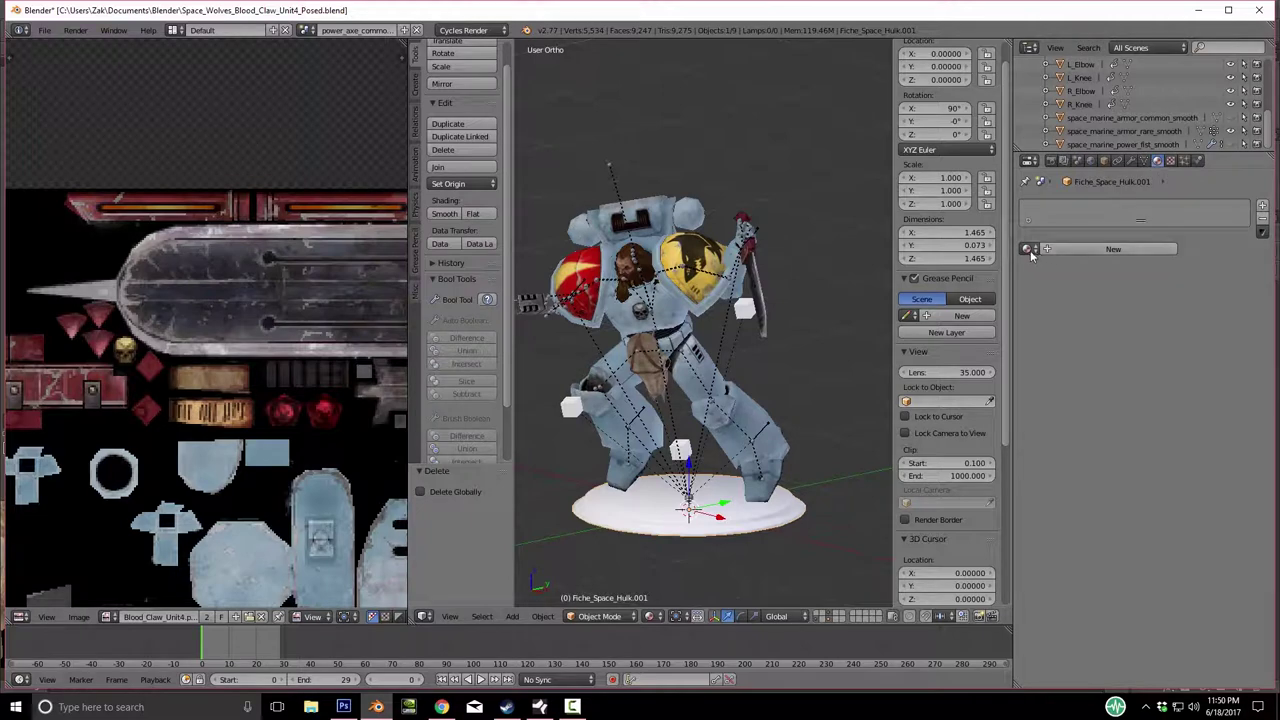
left_click(1031, 254)
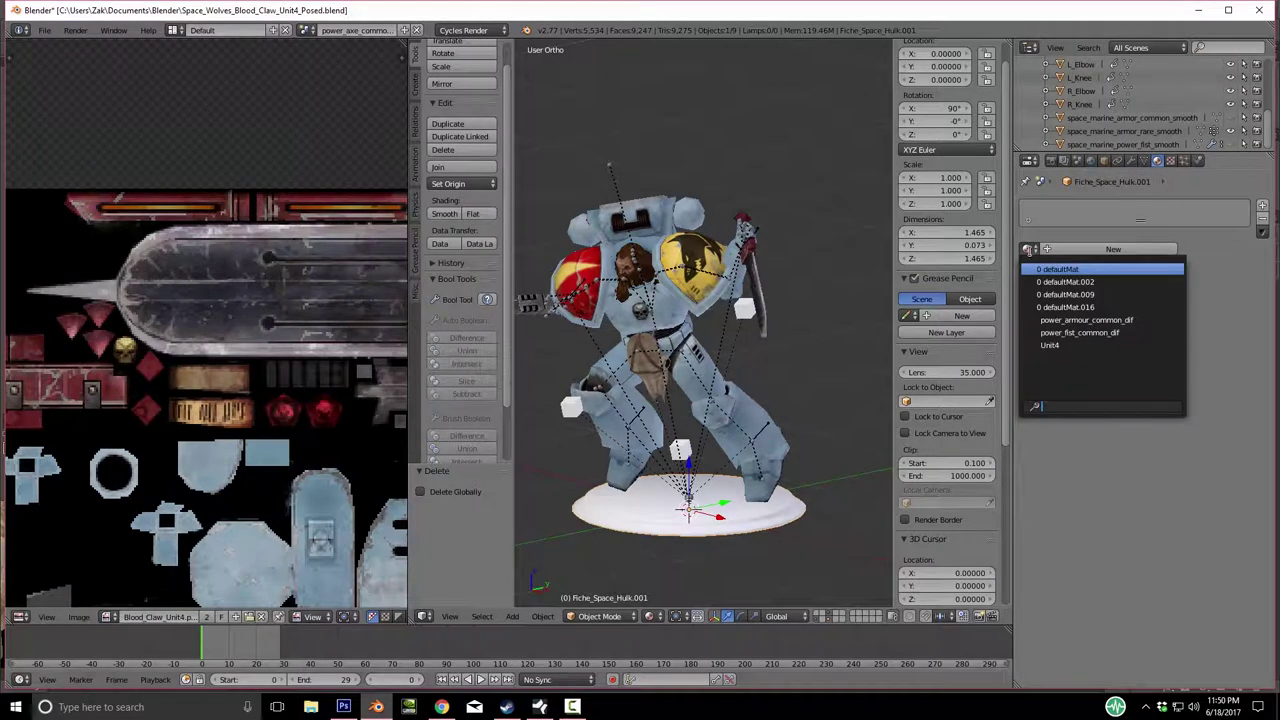
left_click(1095, 342)
Move all of the base's UVs onto the pale blue armour area of the texture.
key("Tab")
key("a")
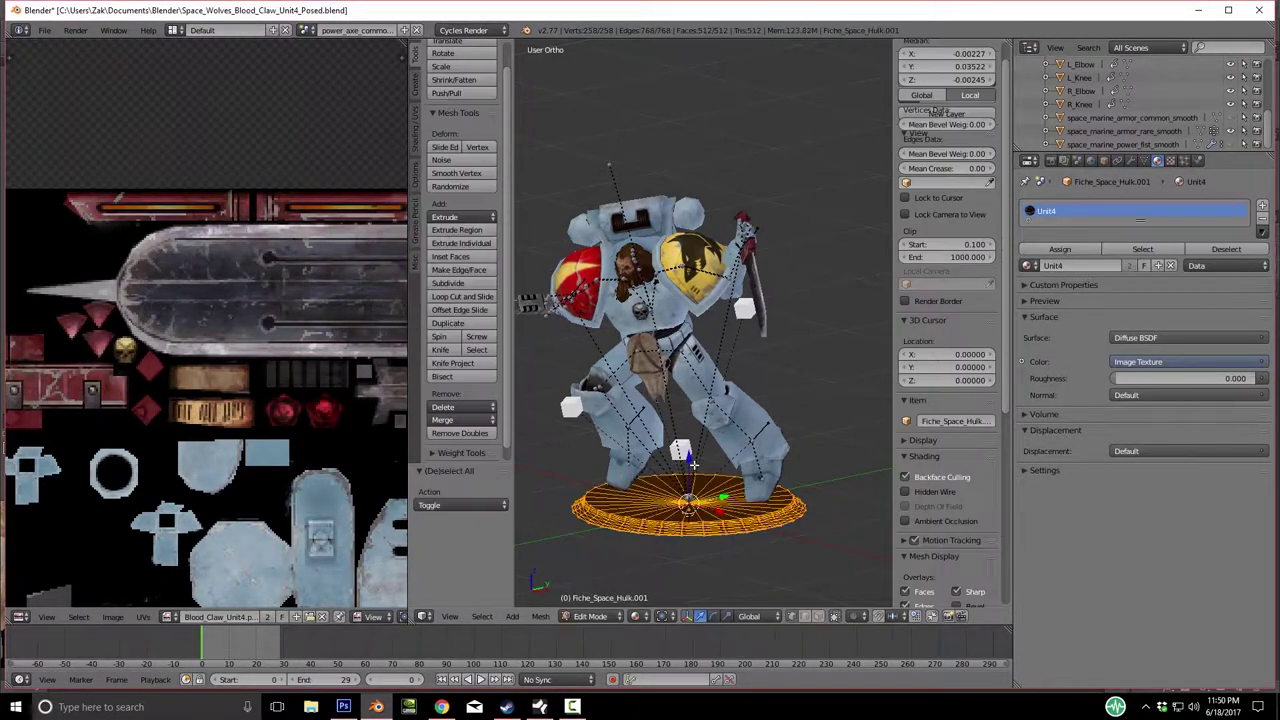
scroll(310, 363, "down", 3)
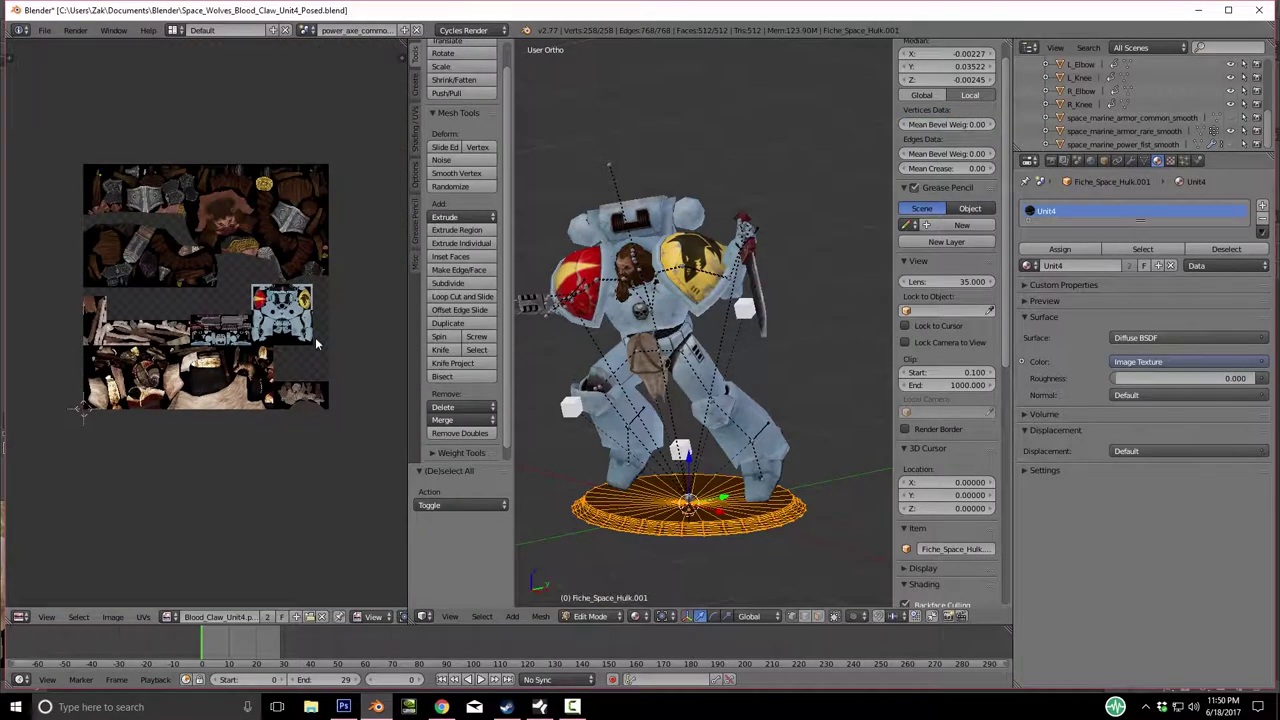
key("g")
left_click(389, 410)
scroll(224, 253, "up", 3)
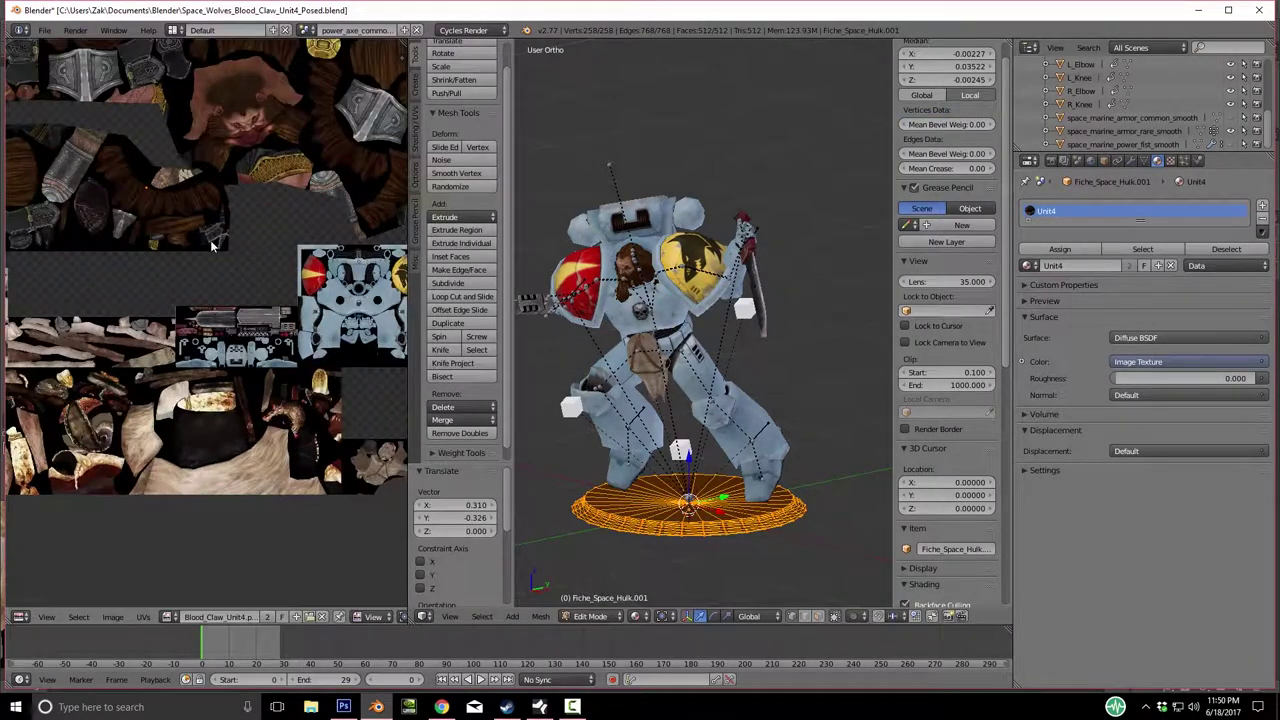
key("g")
left_click(389, 349)
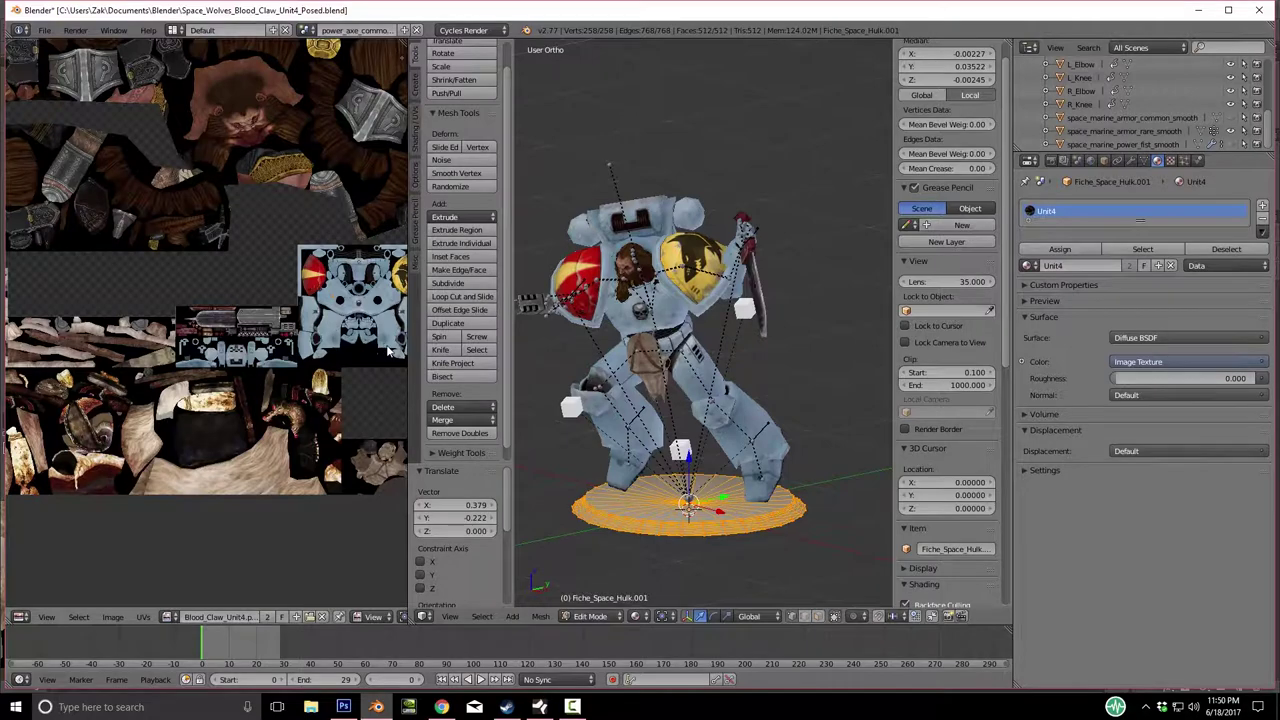
key("Tab")
middle_click_drag(560, 420, 567, 391)
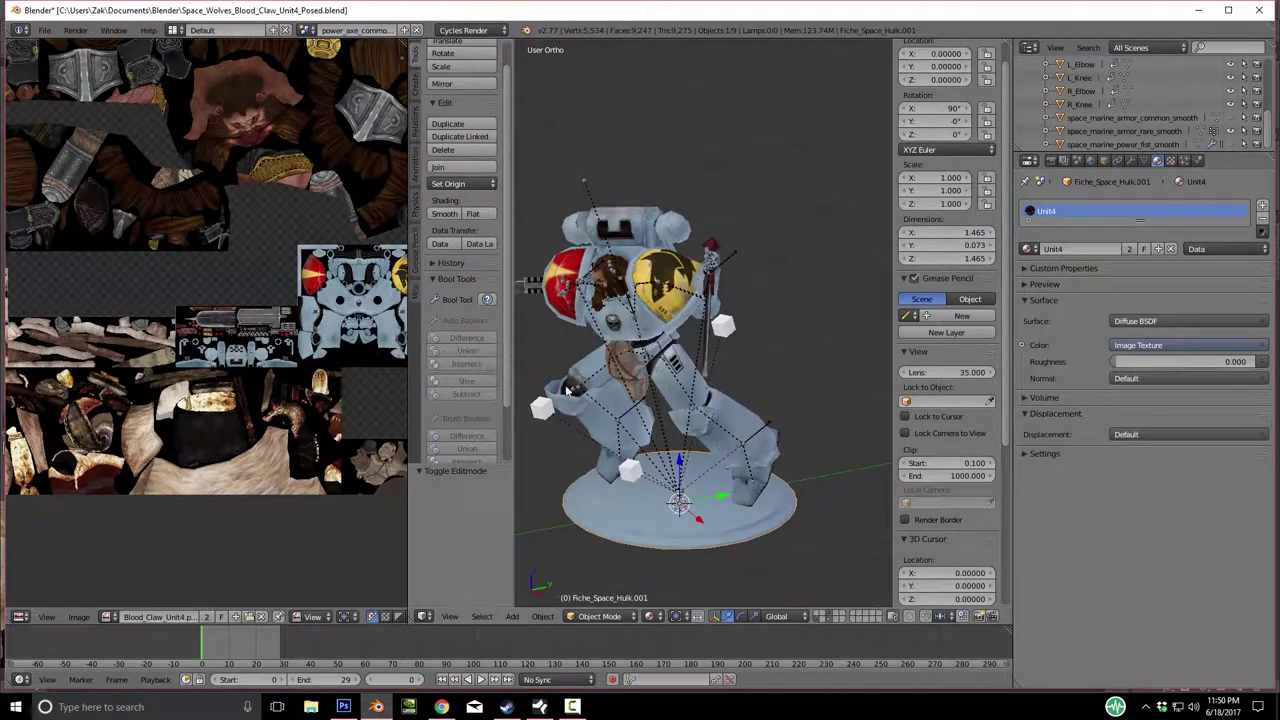
Save the file over the existing one again.
key("space")
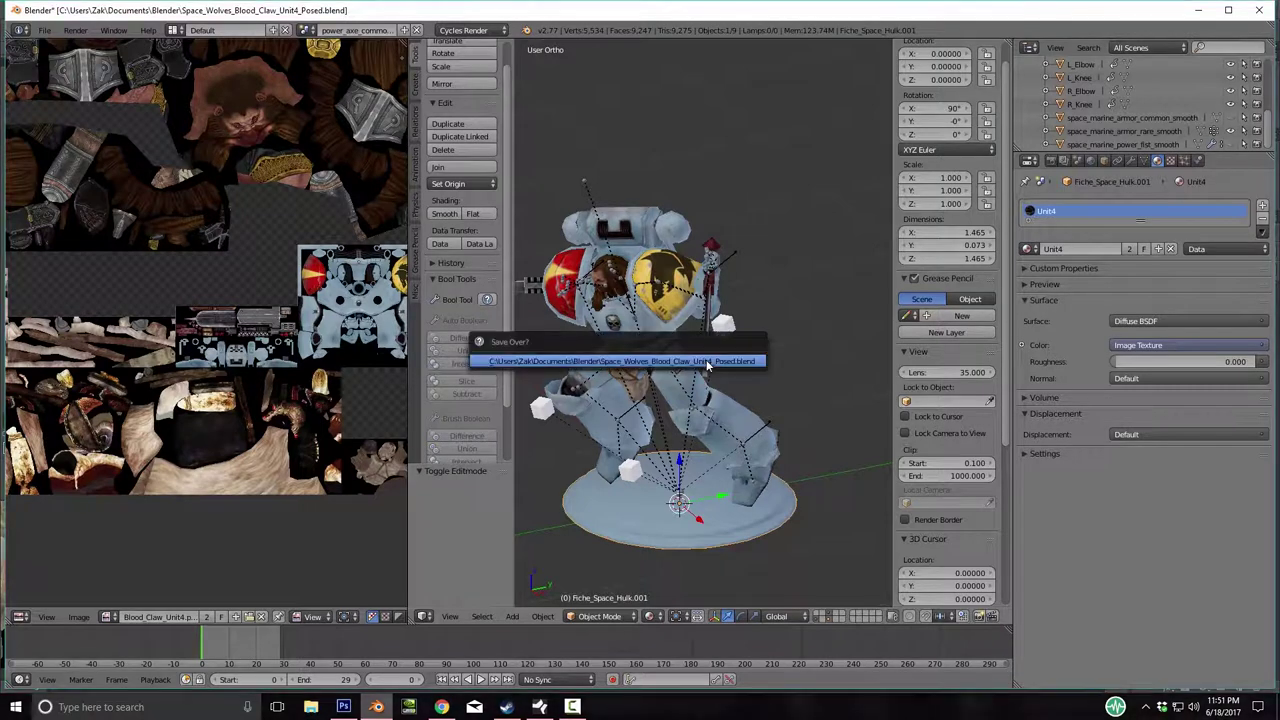
left_click(706, 366)
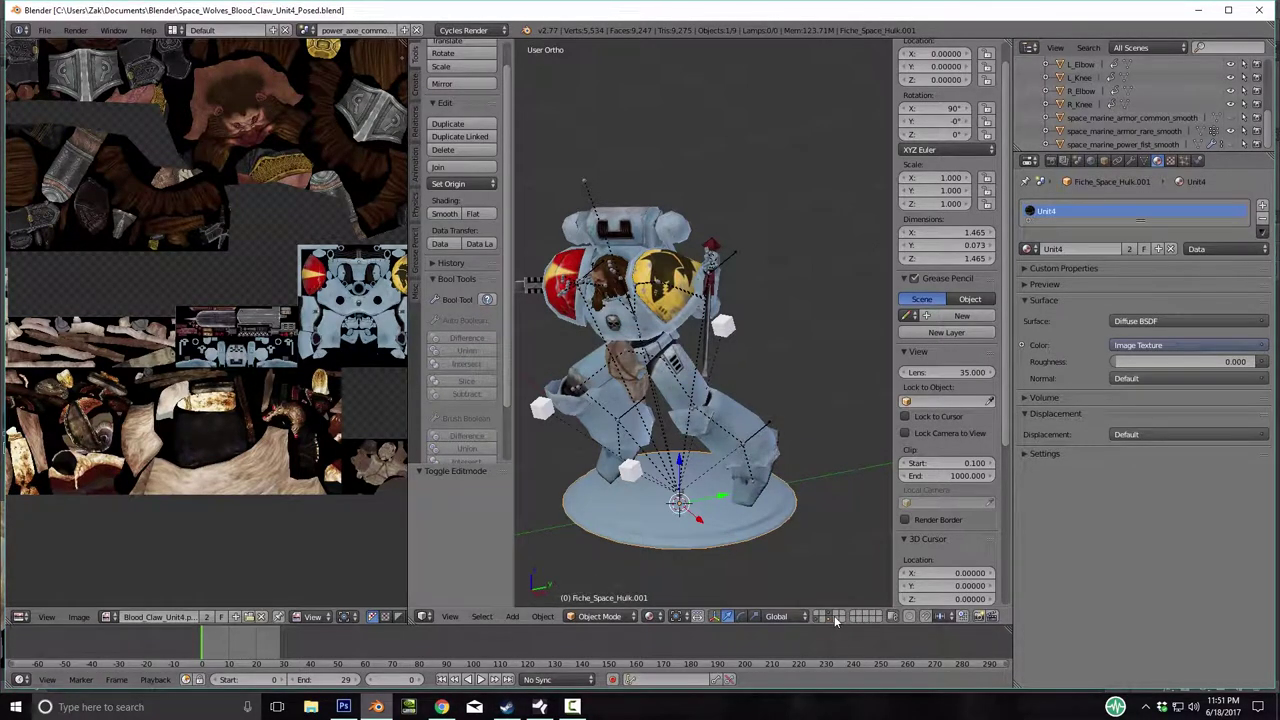
left_click(44, 31)
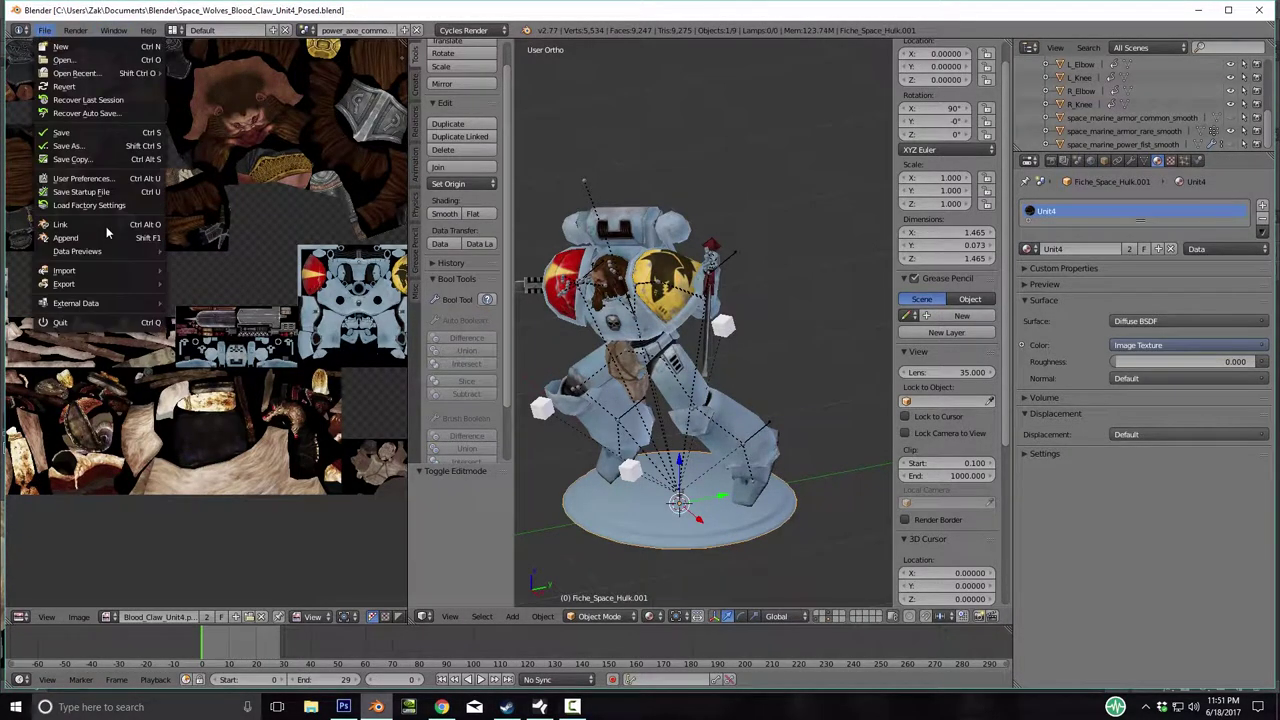
Export Wavefront OBJ Space_Wolves_Blood_Claw_Unit4.obj to Documents\Tutorials\TTS\Miniatures\SpaceWolves_BloodClaw\TTS_Models.
mouse_move(101, 283)
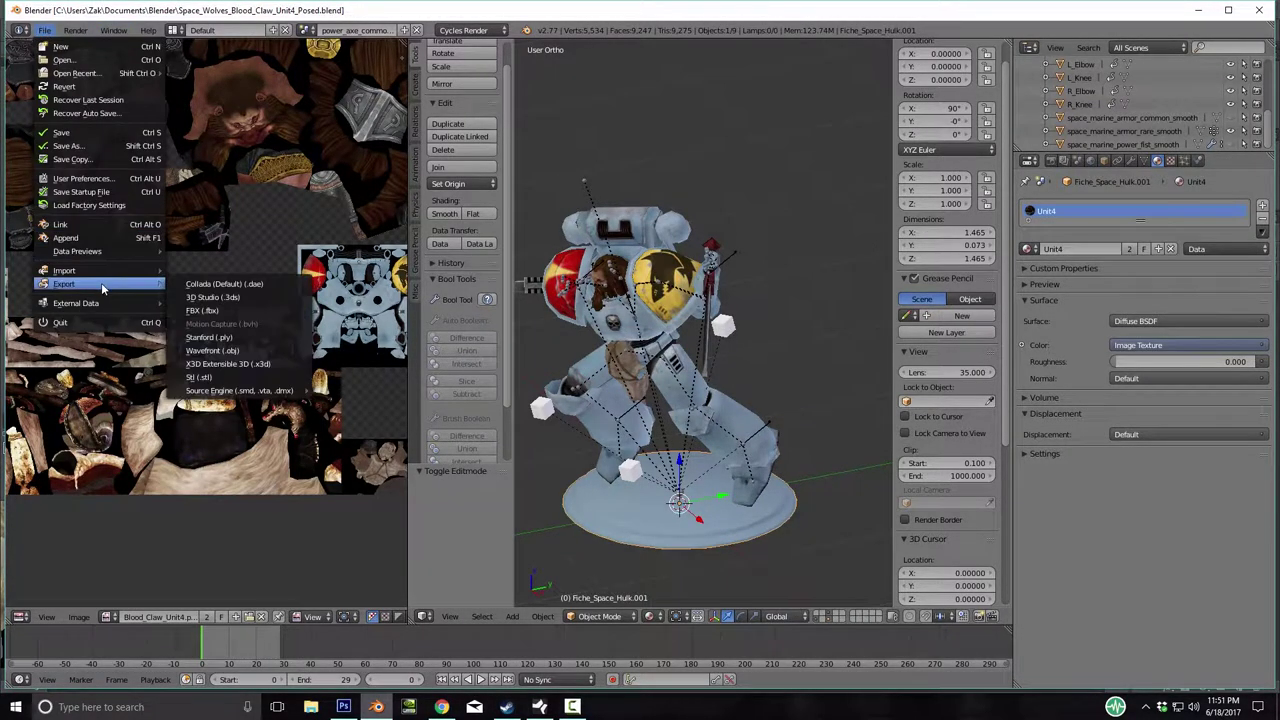
left_click(248, 352)
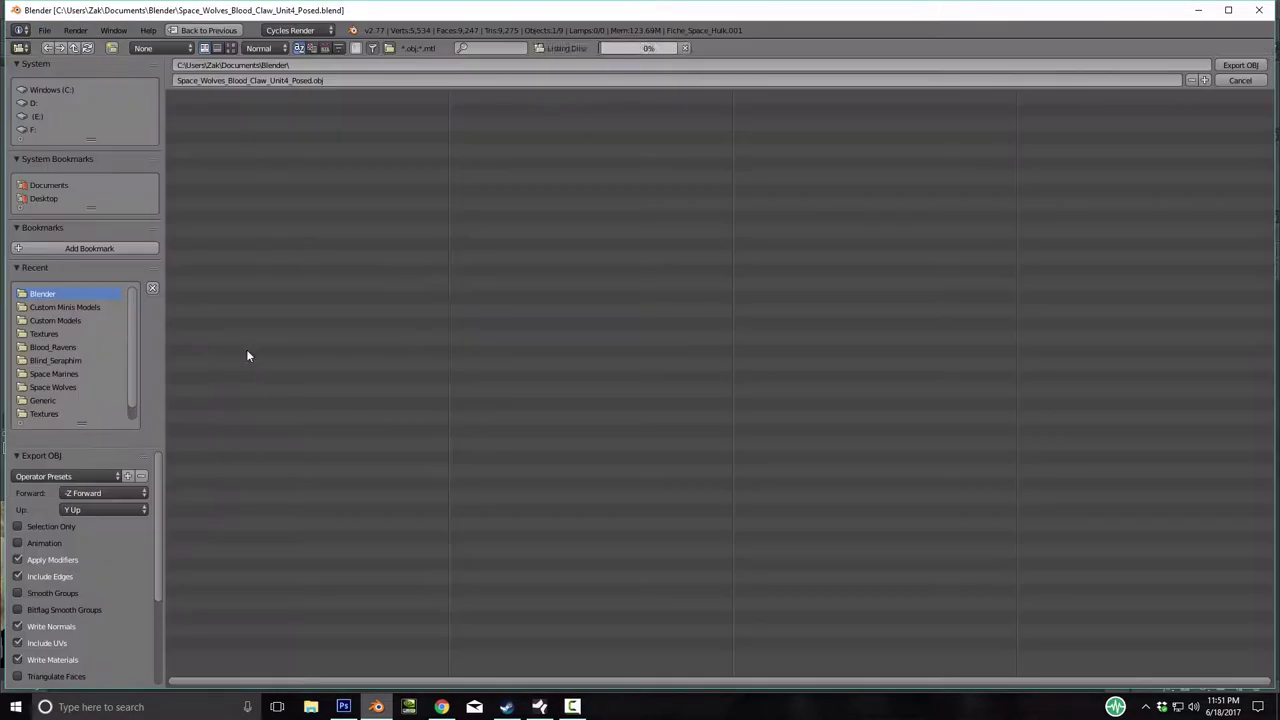
left_click(314, 80)
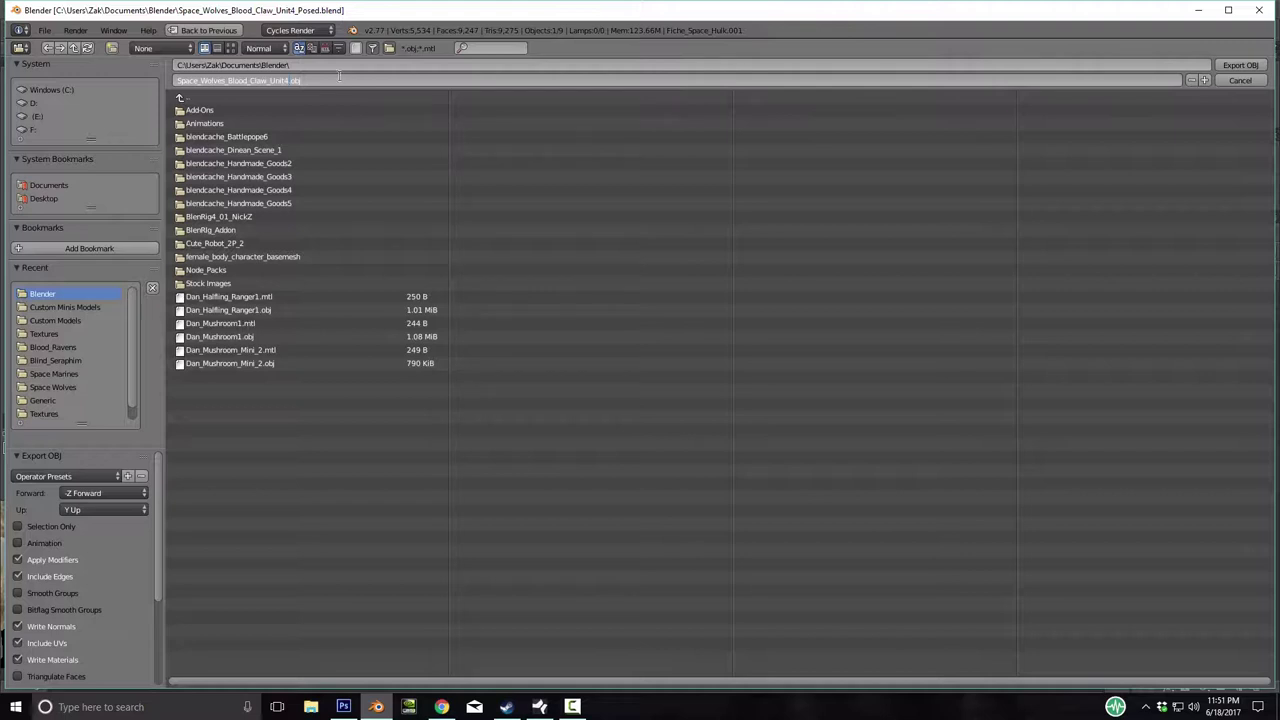
left_click(46, 185)
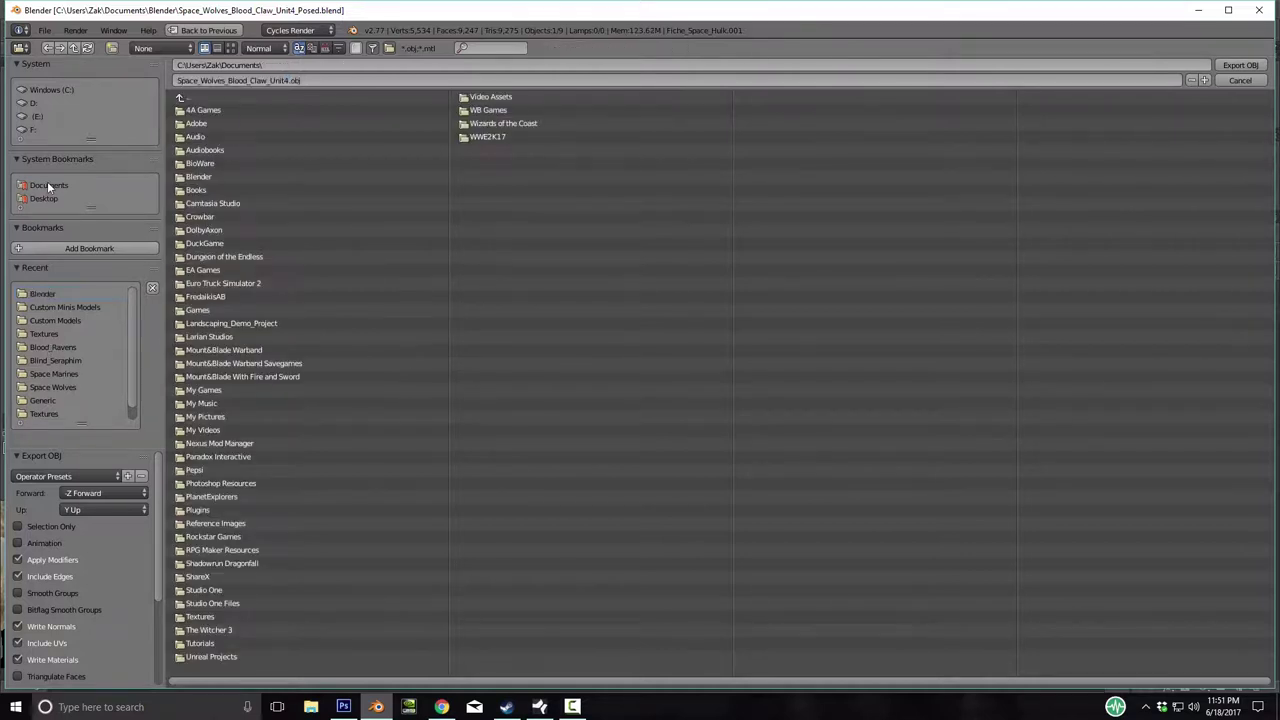
left_click(212, 643)
left_click(195, 111)
left_click(205, 110)
left_click(212, 123)
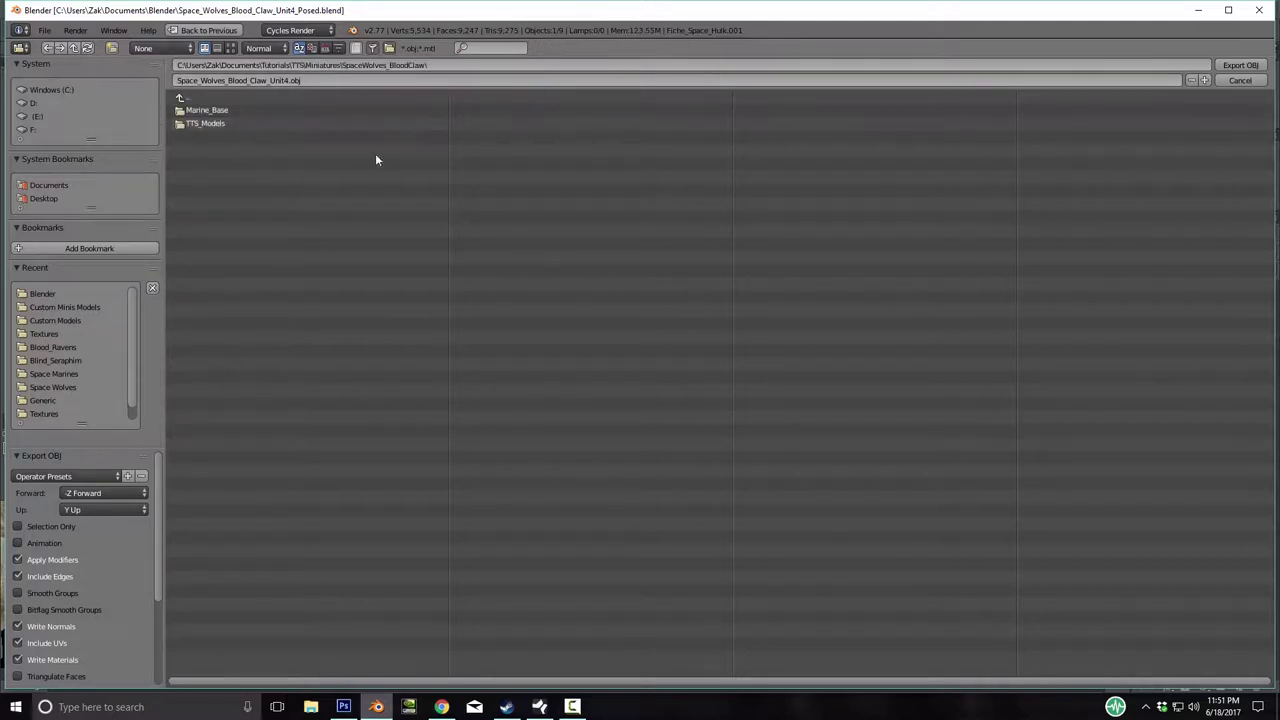
left_click(213, 122)
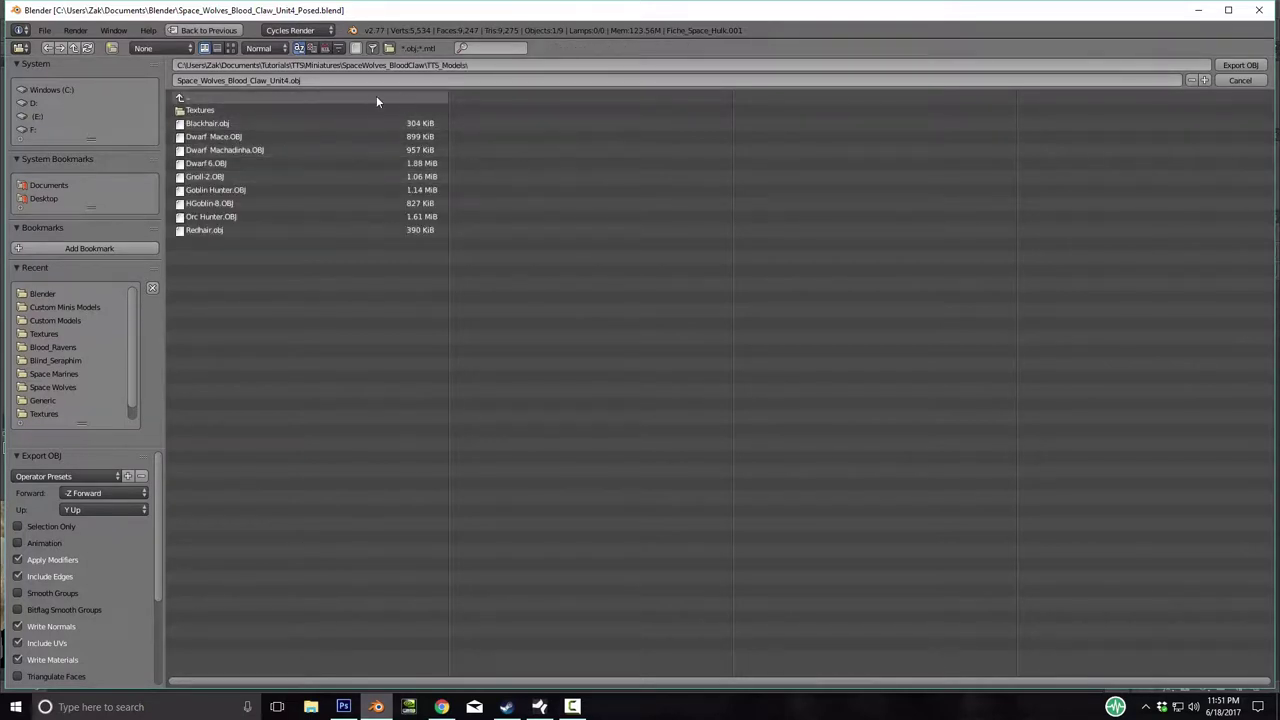
left_click(1257, 67)
scroll(736, 429, "down", 3)
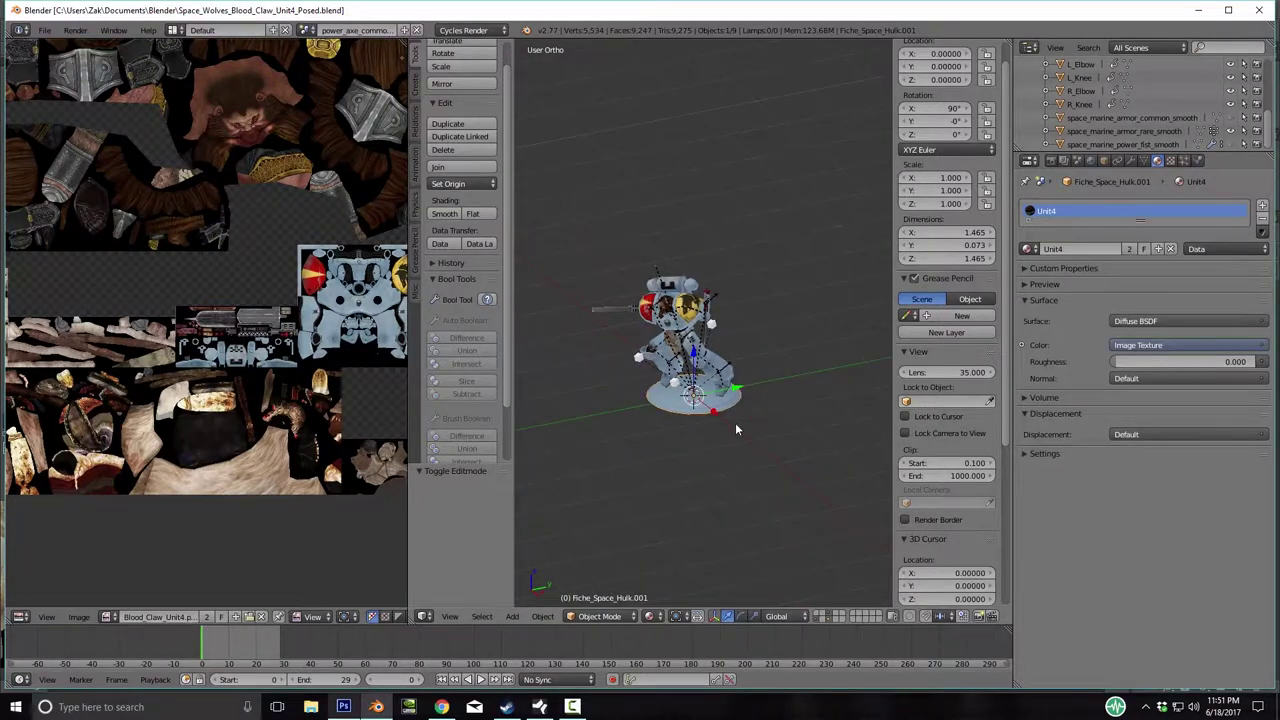
Deselect all objects in the front view and show the File > Open Recent list.
scroll(646, 426, "up", 4)
middle_click_drag(646, 426, 743, 497)
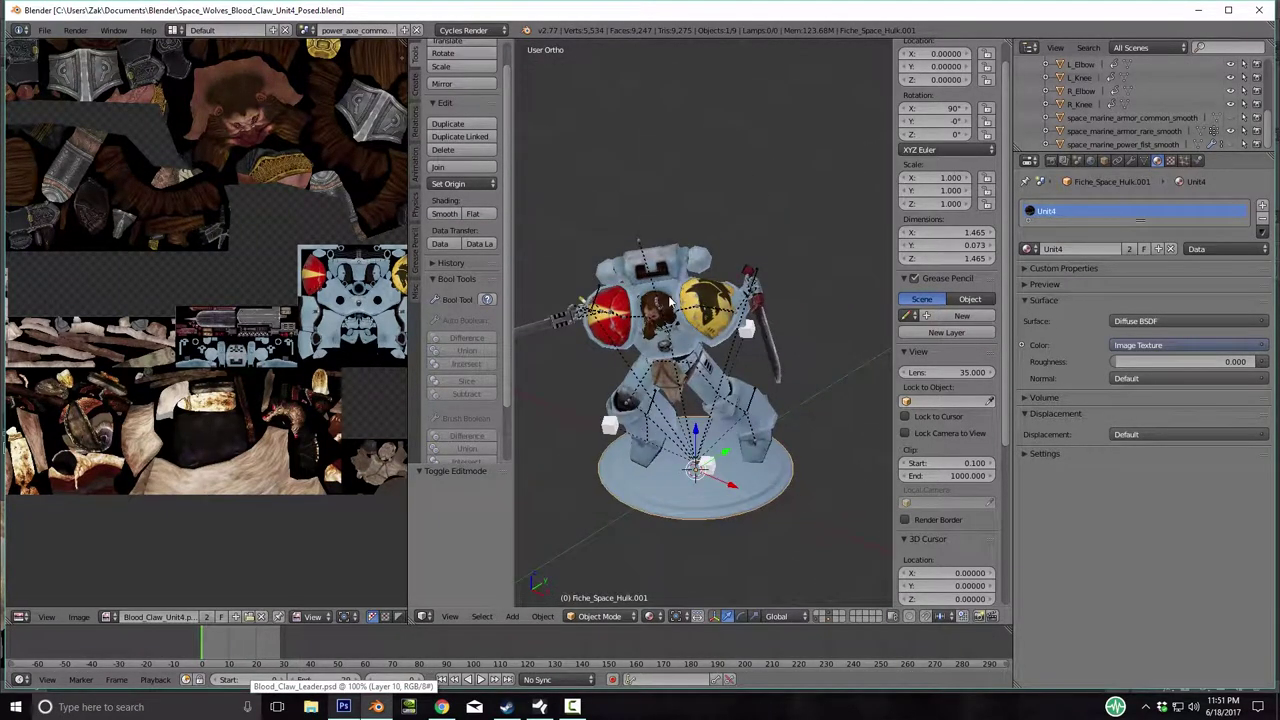
key("a")
left_click(45, 31)
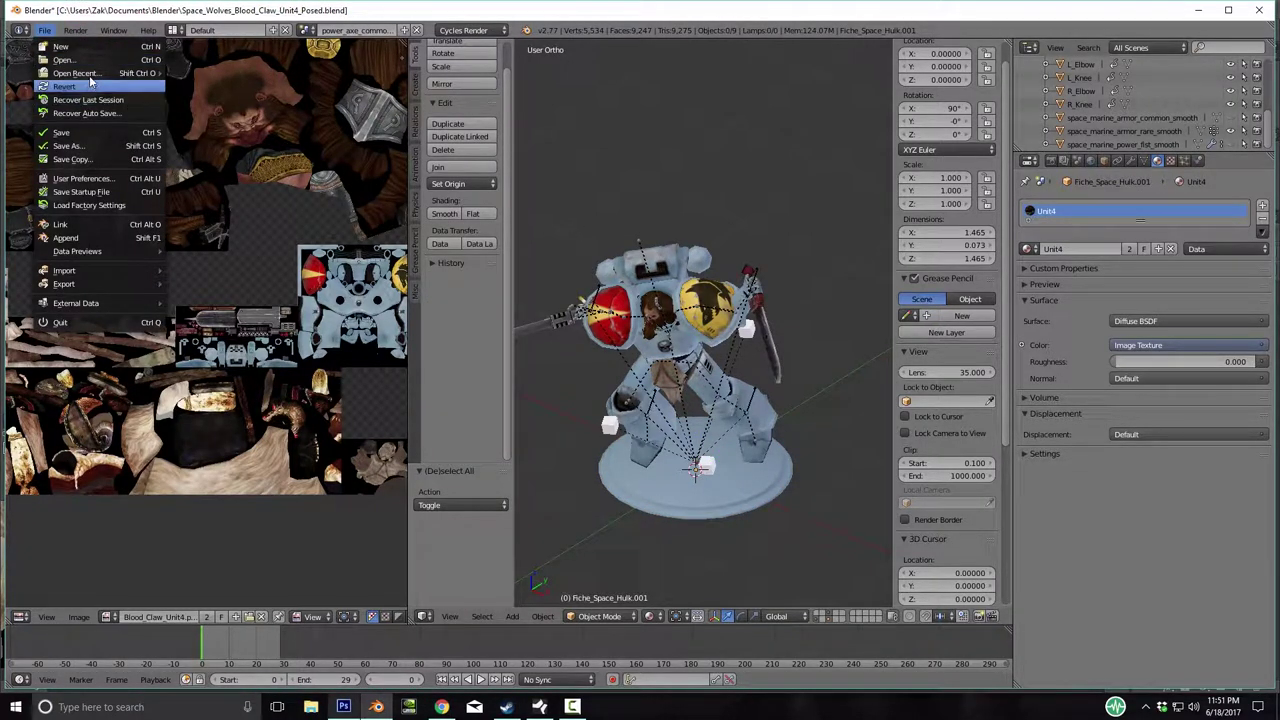
mouse_move(92, 78)
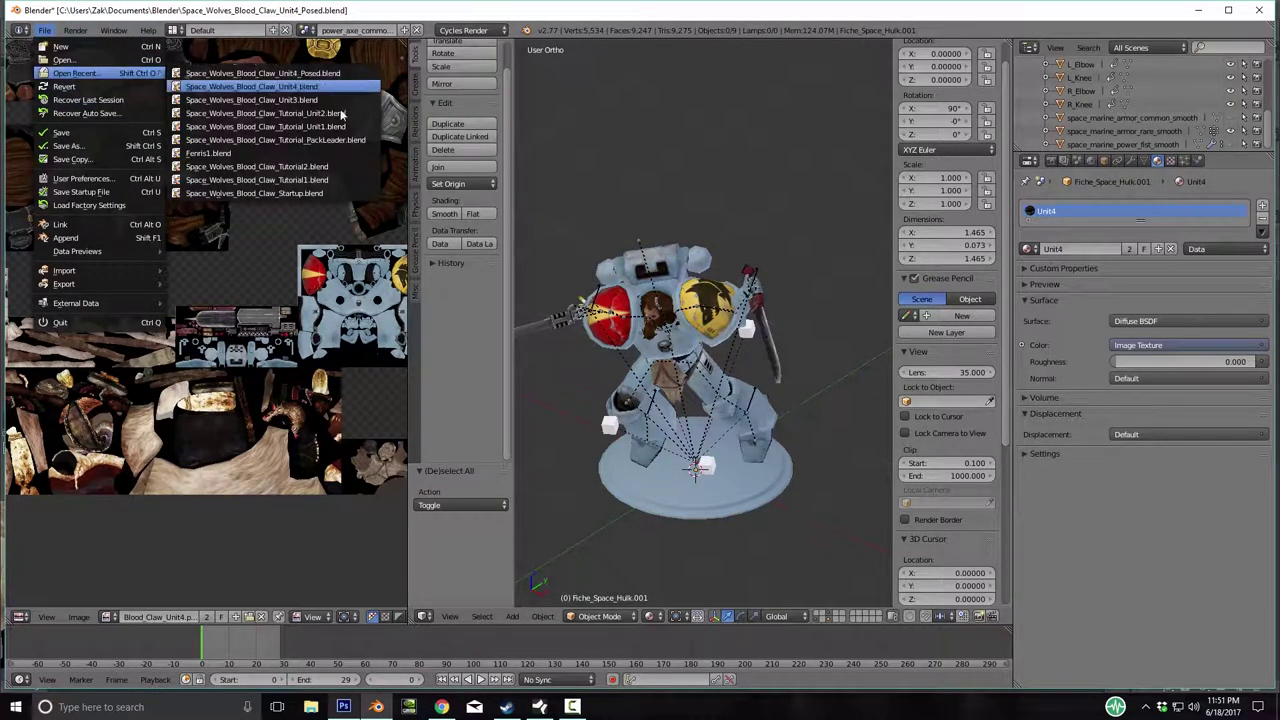
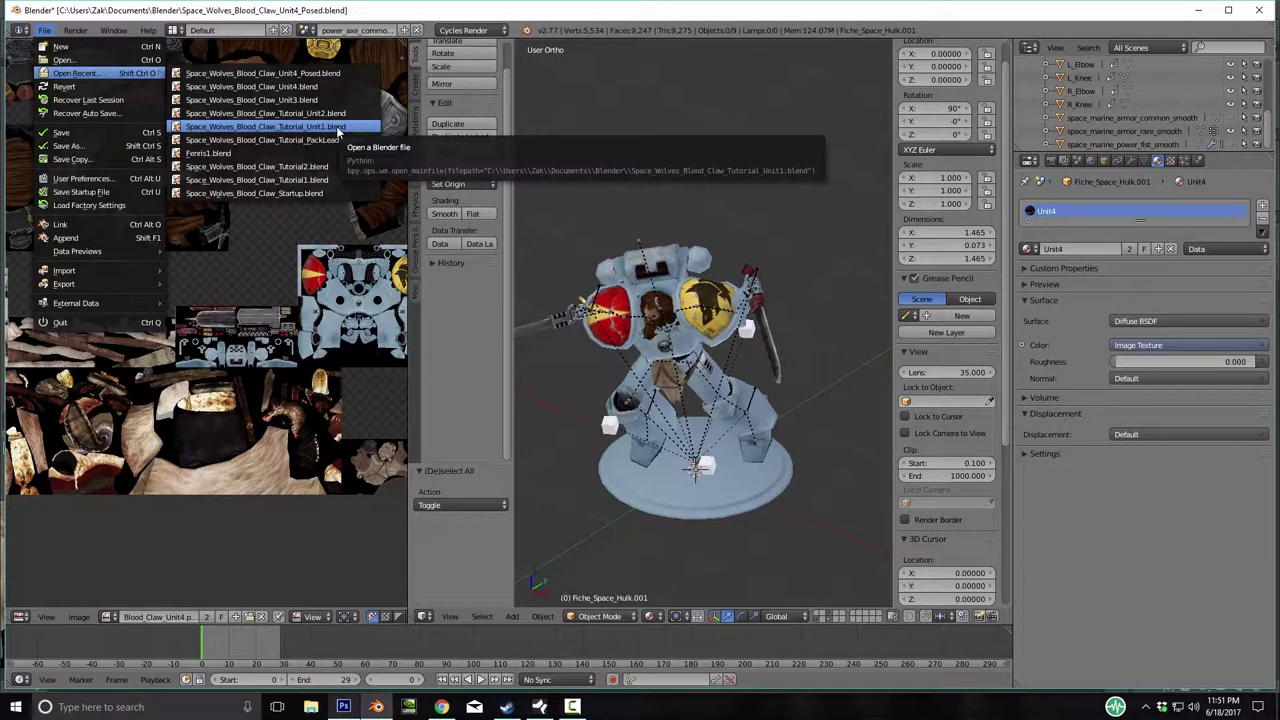
Open Tutorial_Unit1 and import the exported marine OBJ from TTS_Models.
left_click(340, 133)
scroll(562, 487, "down", 5)
scroll(562, 487, "up", 4)
key("space")
left_click(44, 30)
mouse_move(86, 277)
left_click(251, 360)
left_click(49, 293)
double_click(299, 257)
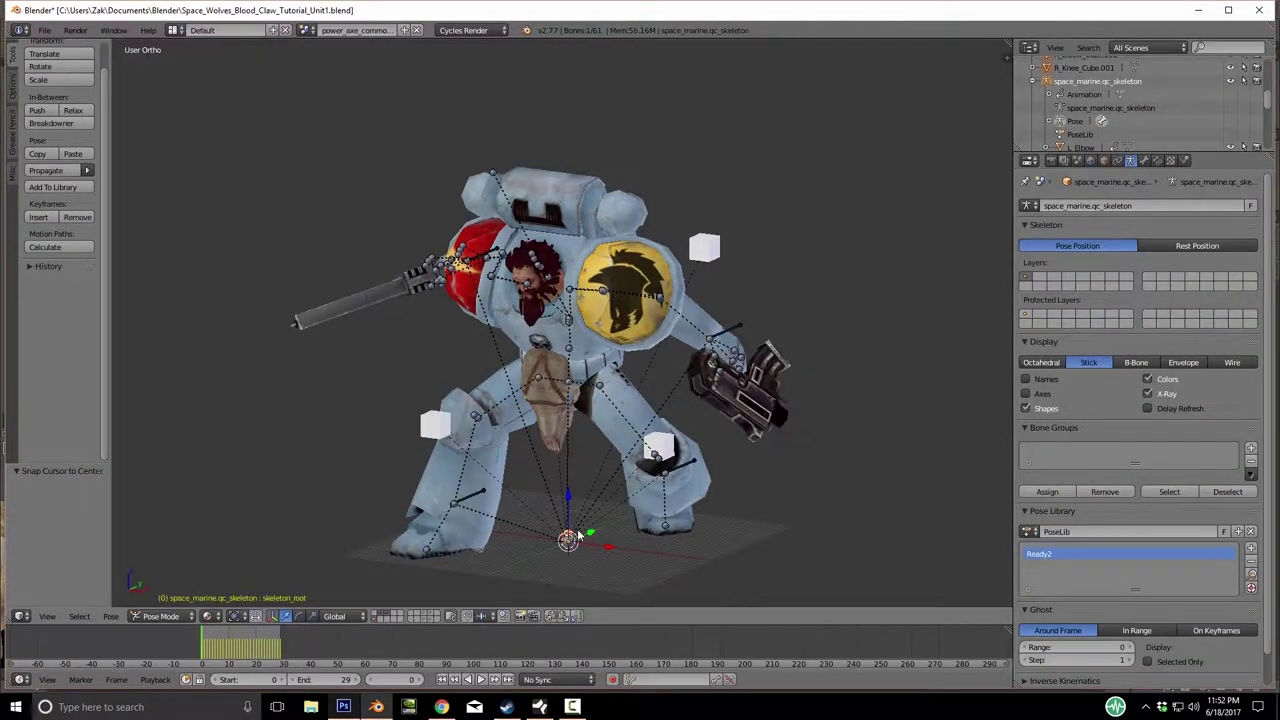
Move the imported sphere to another layer and select the imported armor mesh.
key("a")
left_click(374, 617)
left_click(372, 618)
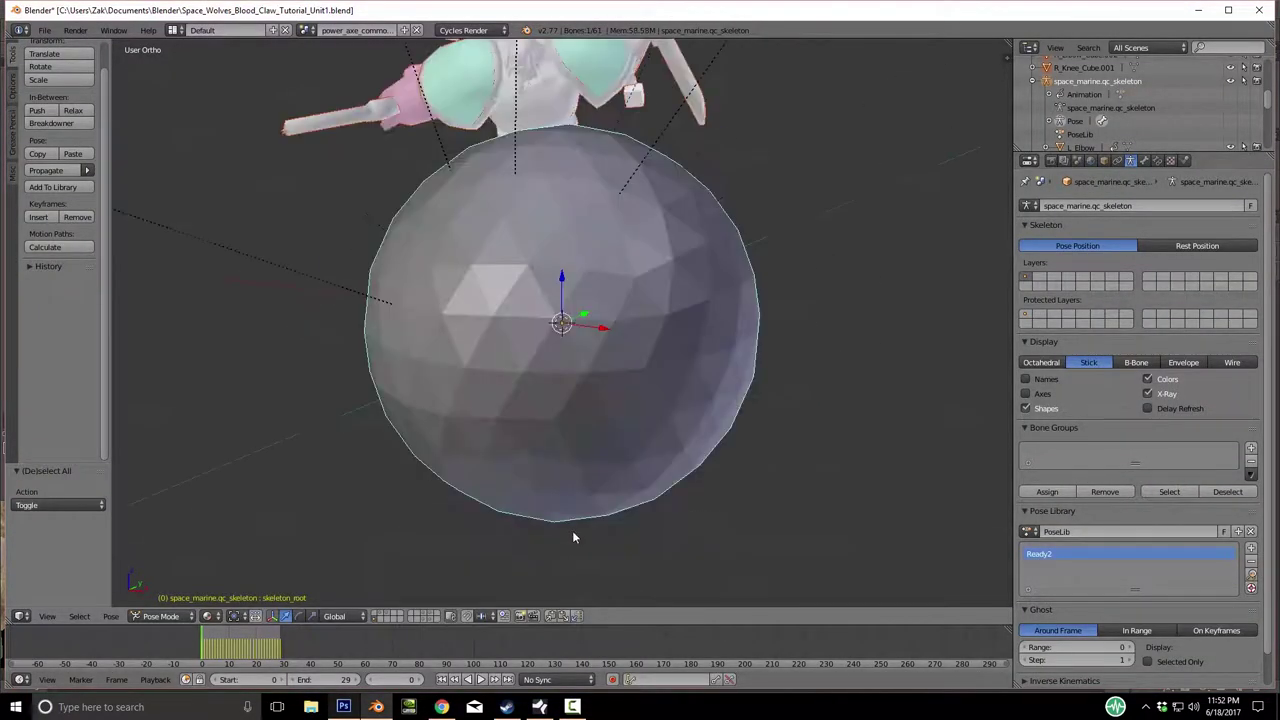
right_click(572, 545)
scroll(603, 212, "down", 5)
key("m")
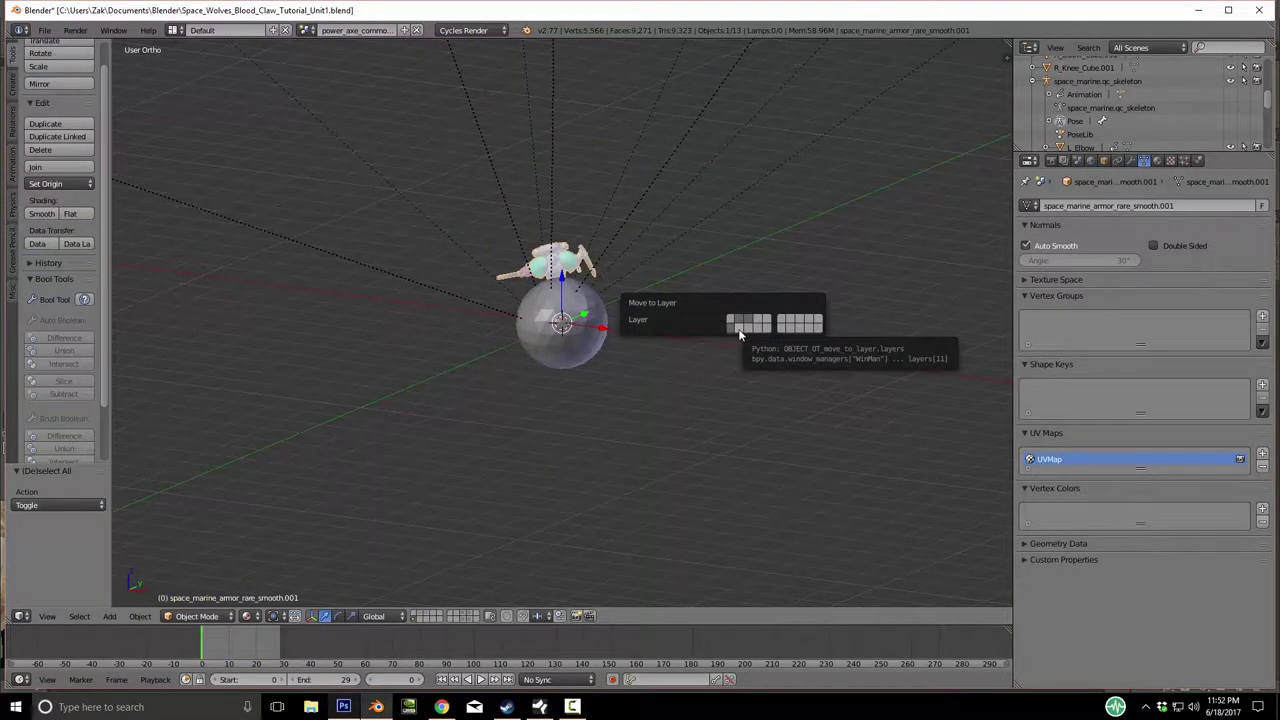
left_click(740, 328)
scroll(1129, 126, "down", 3)
left_click(1125, 118)
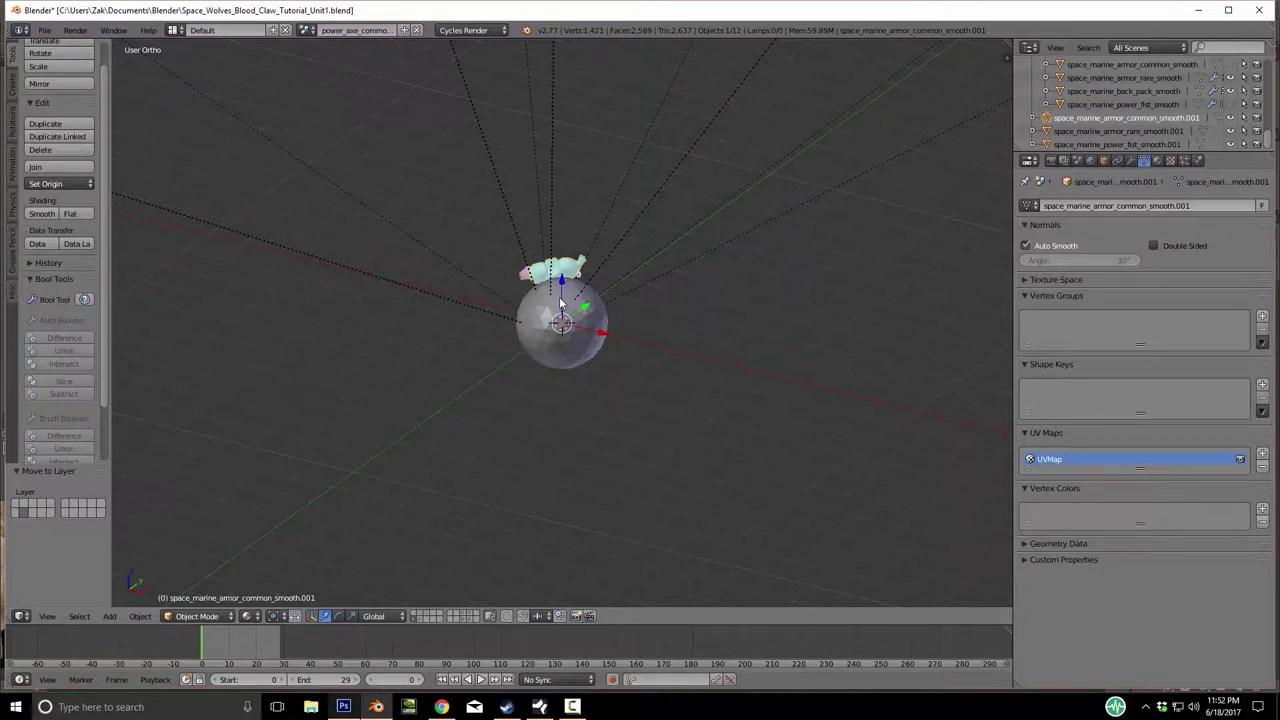
key("KP_5")
Reopen the posed Unit4 file from recent files.
left_click(44, 30)
mouse_move(147, 78)
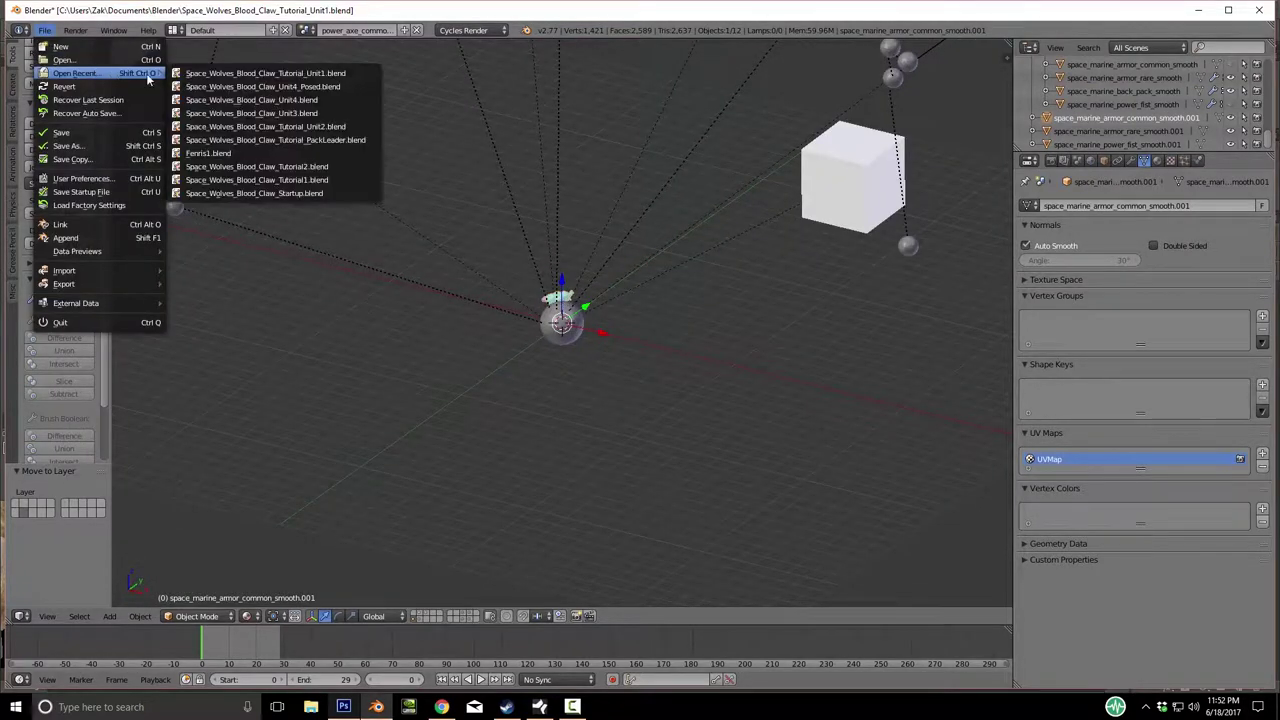
left_click(328, 87)
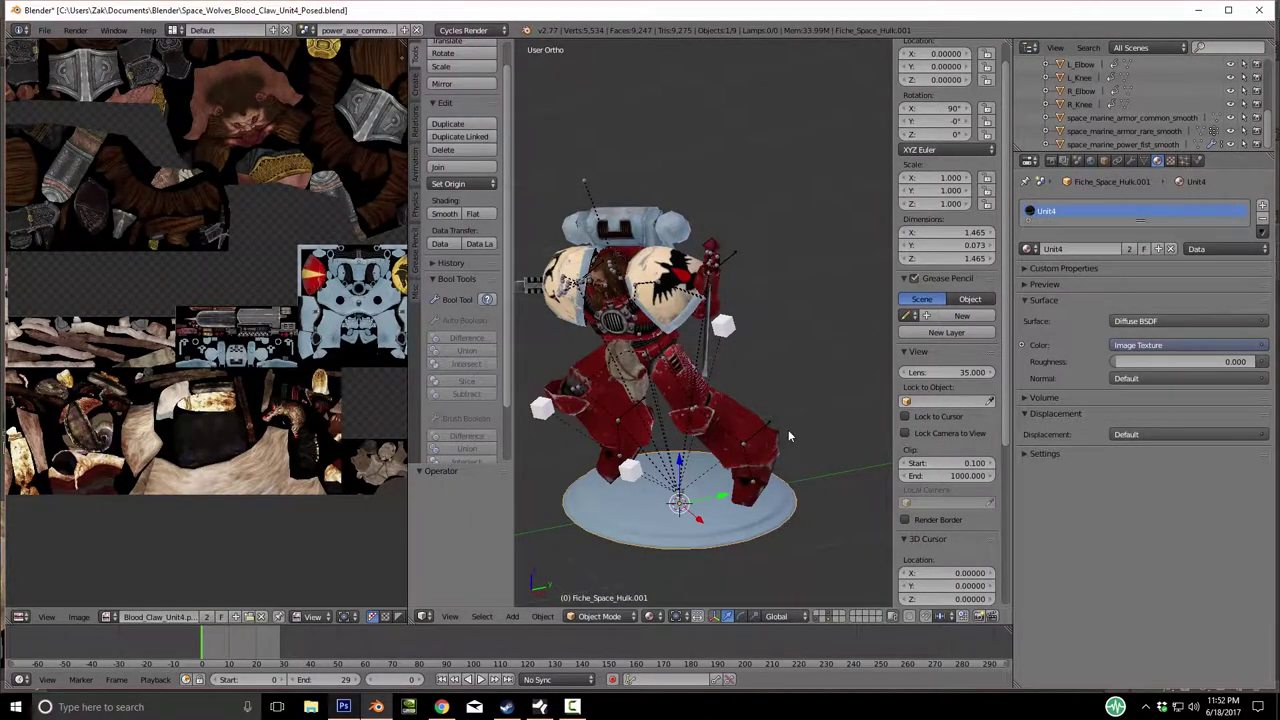
Delete the red armor and the power fist from the posed marine.
right_click(748, 440)
right_click(750, 431)
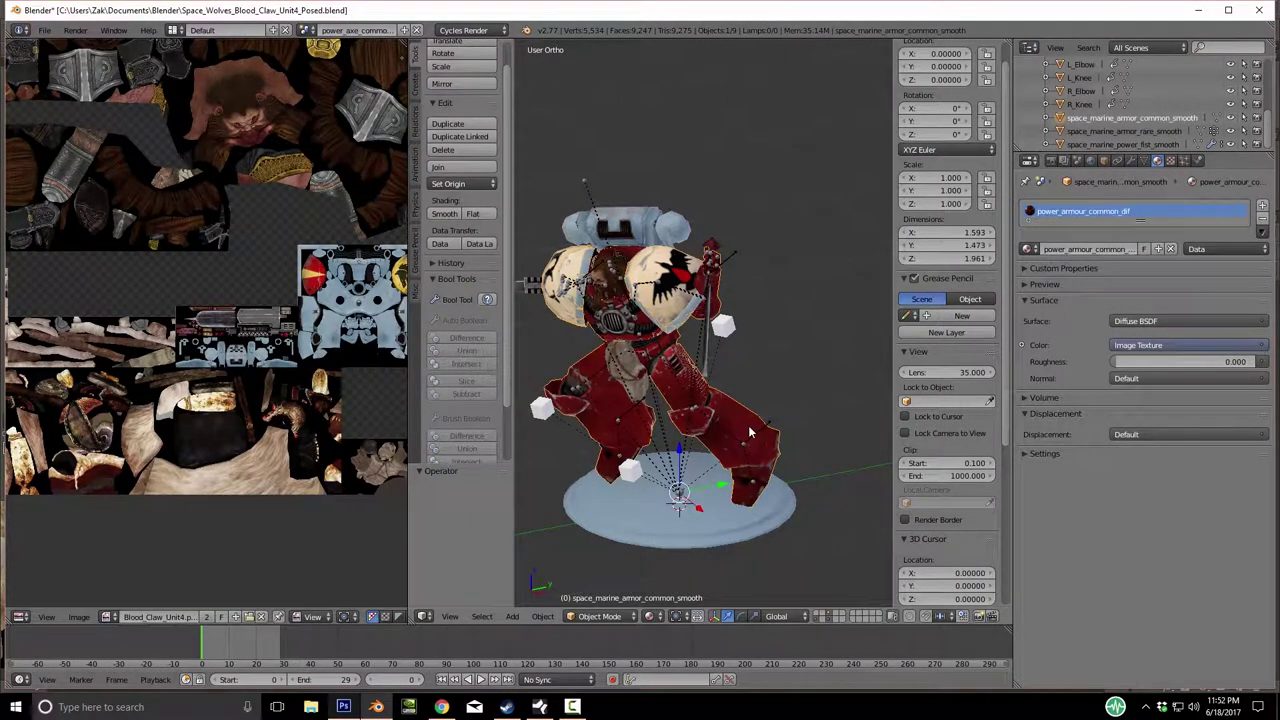
key("r")
right_click(790, 238)
key("Delete")
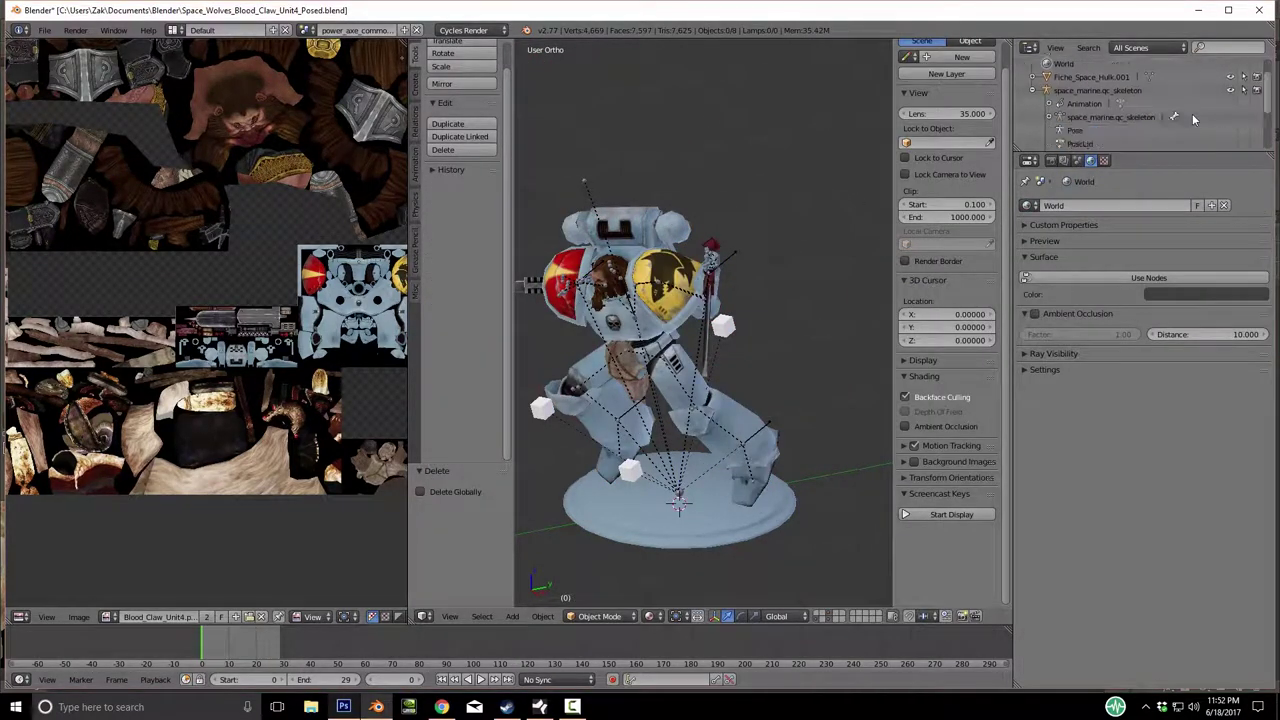
middle_click_drag(690, 330, 714, 268)
right_click(707, 296)
key("Delete")
Save the file and export it as OBJ over Space_Wolves_Blood_Claw_Unit4.obj in TTS_Models.
key("ctrl+s")
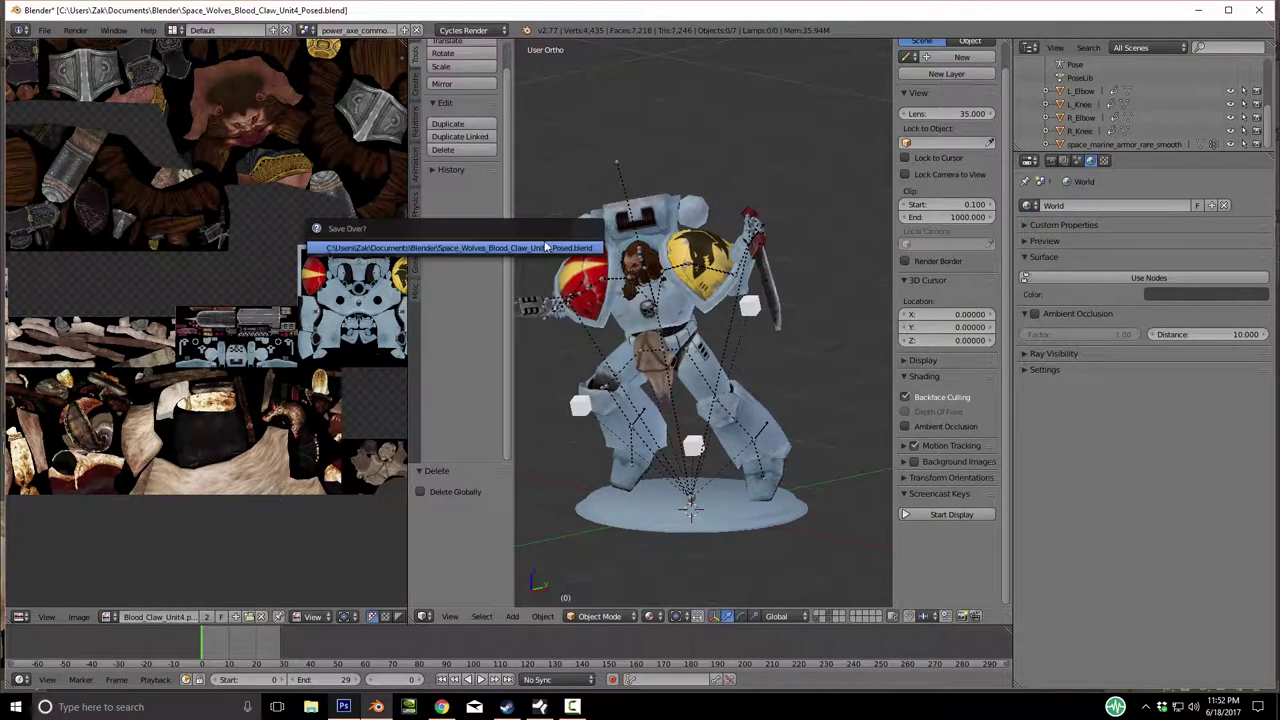
left_click(44, 30)
mouse_move(102, 286)
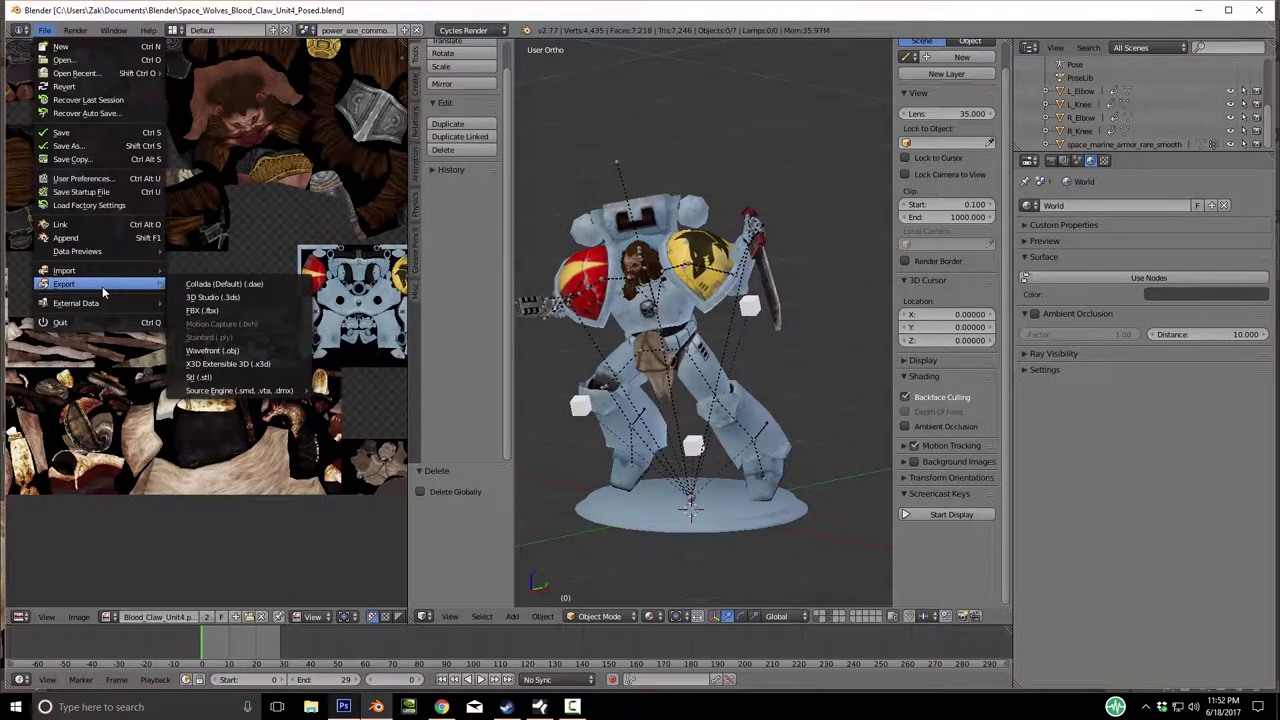
left_click(220, 352)
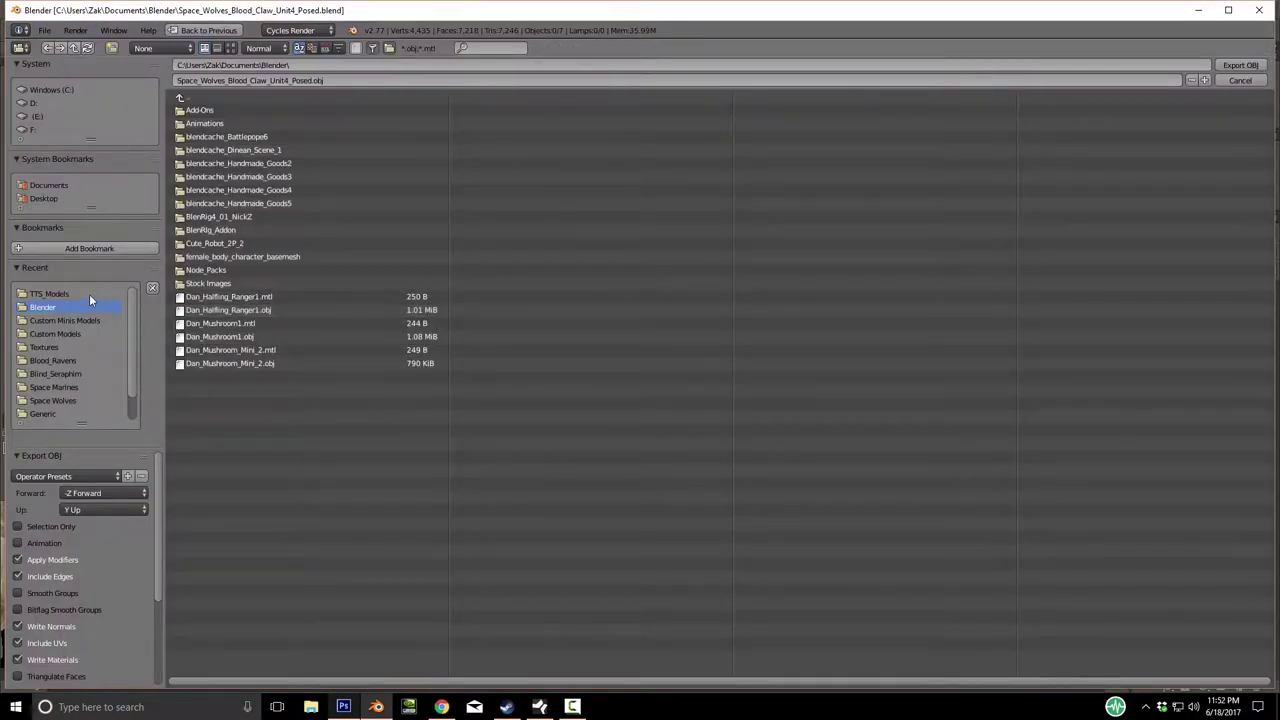
left_click(62, 295)
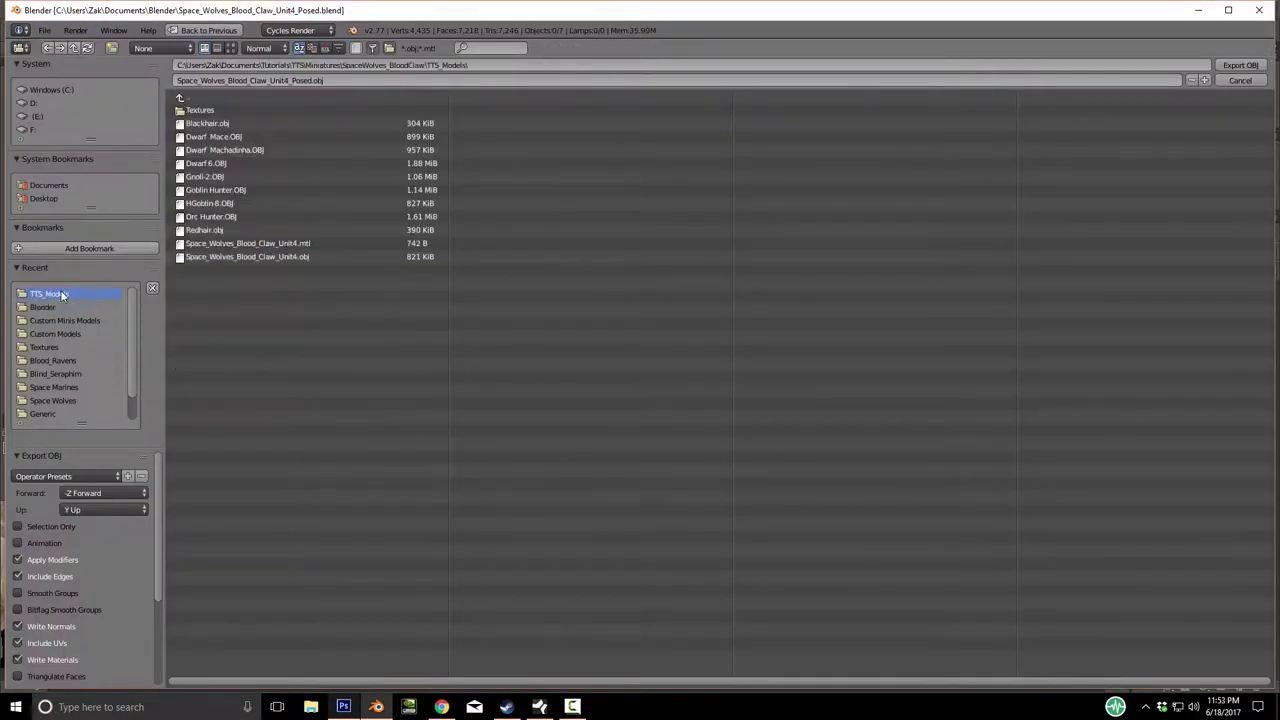
left_click(278, 257)
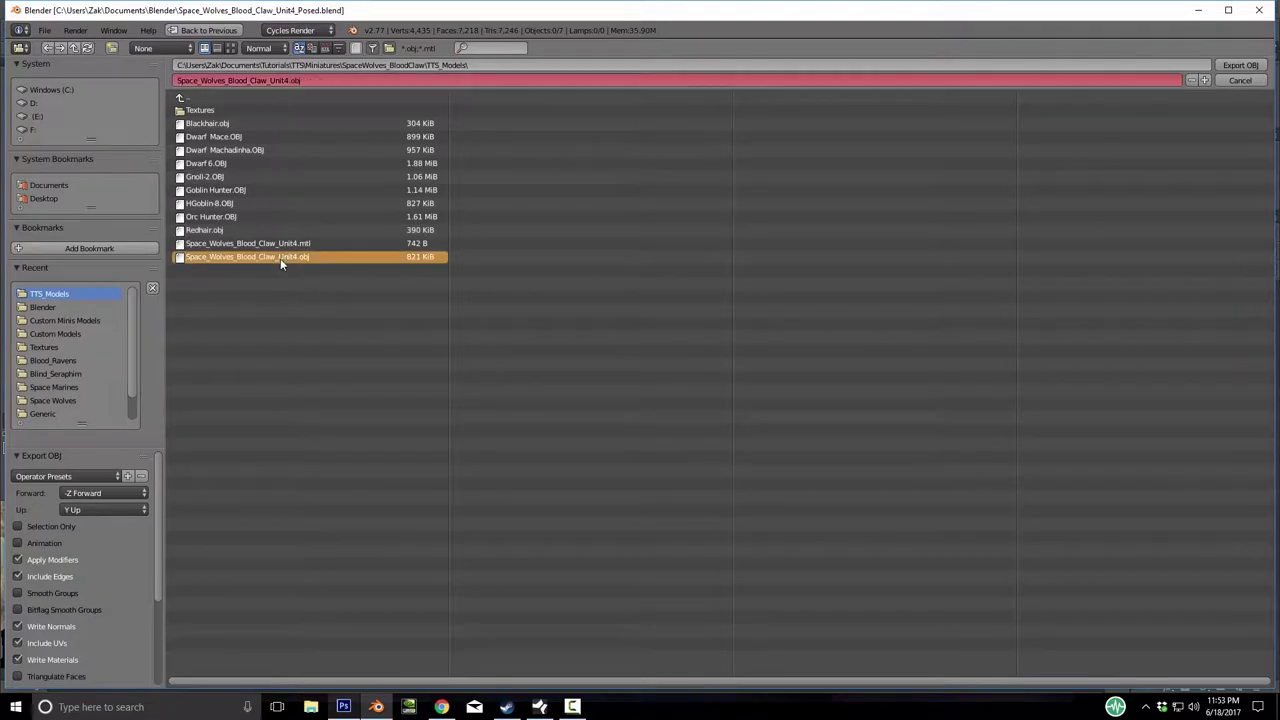
left_click(1240, 66)
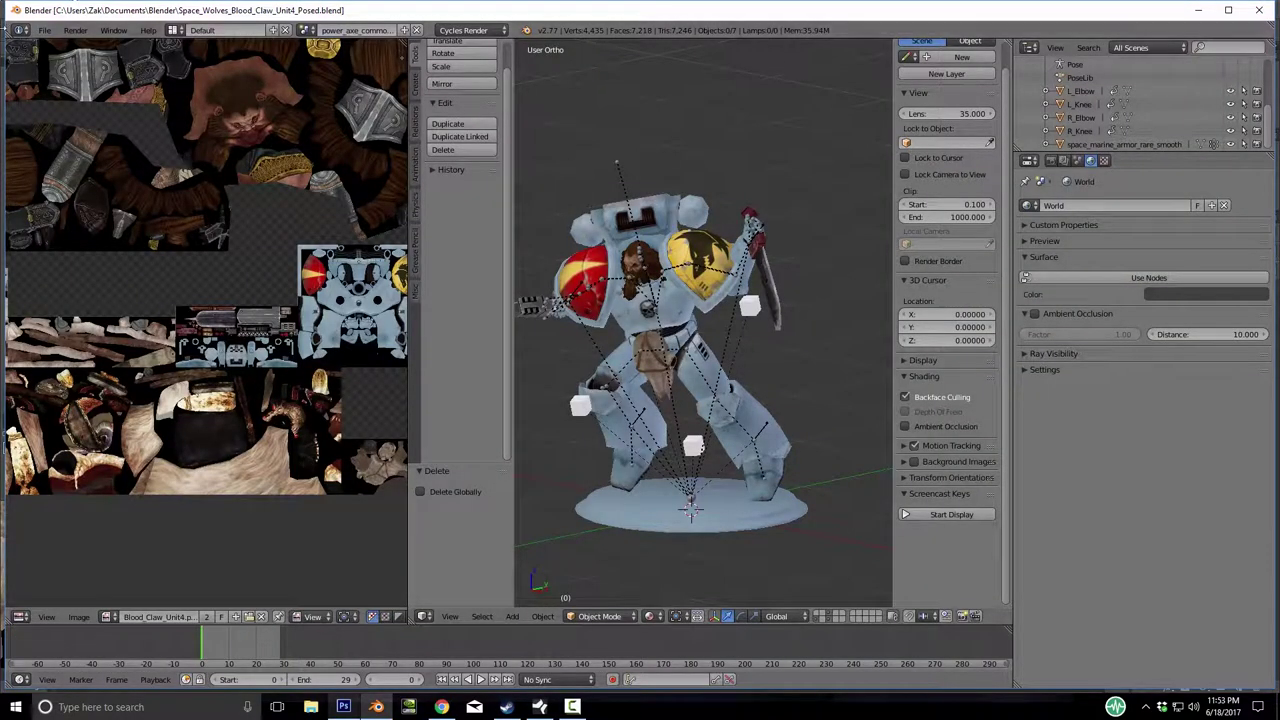
left_click(45, 31)
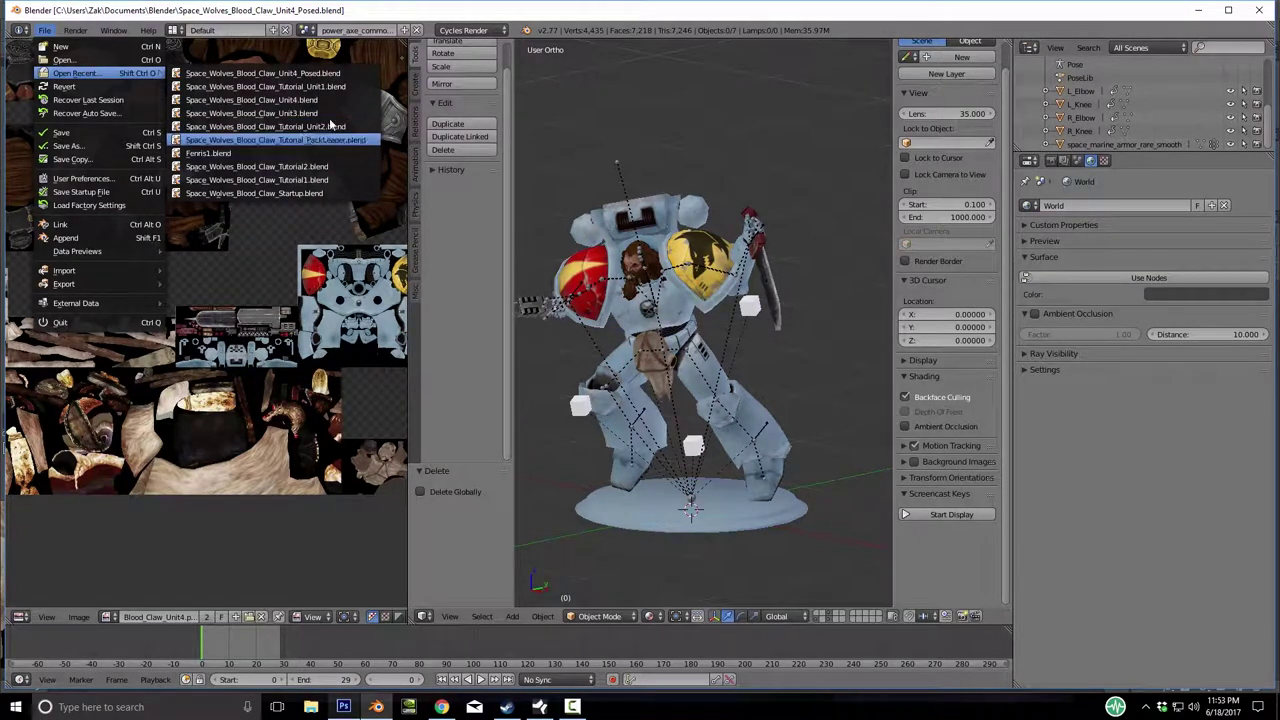
Check the exported OBJ in Tutorial_Unit1, moving the sphere to another layer and deleting the selection.
left_click(265, 86)
scroll(684, 389, "down", 5)
left_click(45, 30)
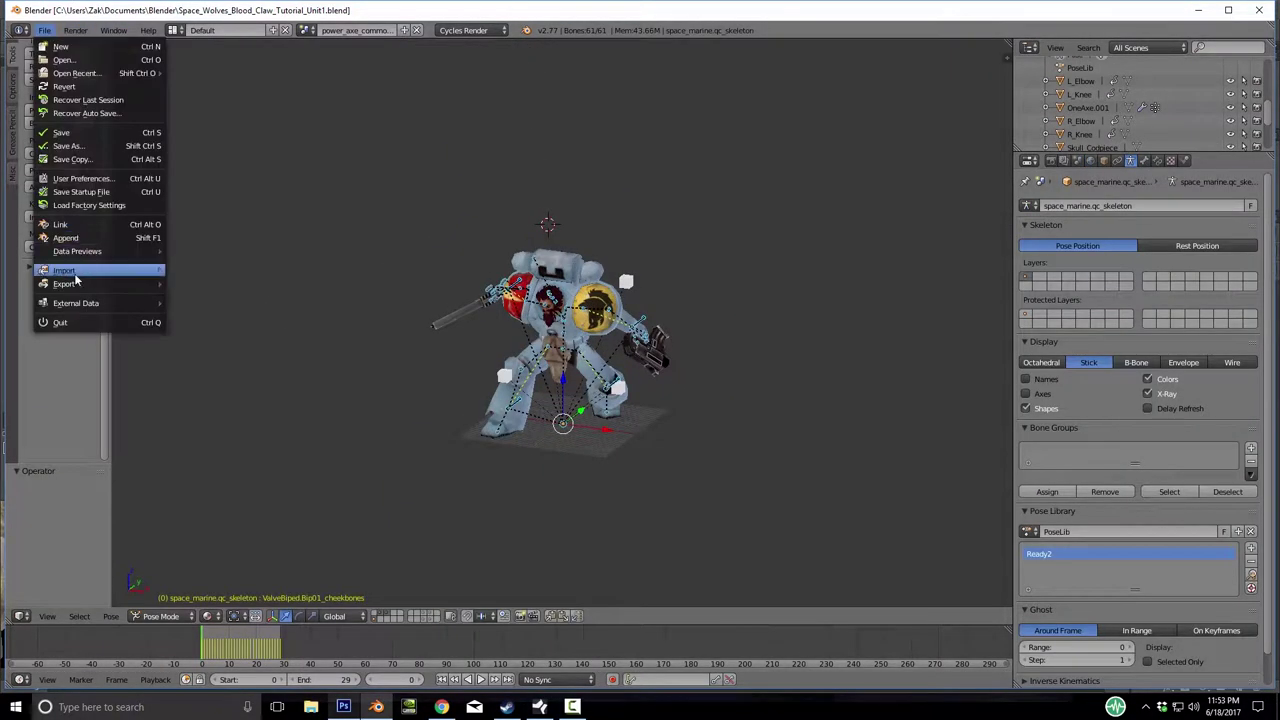
mouse_move(64, 271)
left_click(287, 240)
left_click(281, 244)
key("Escape")
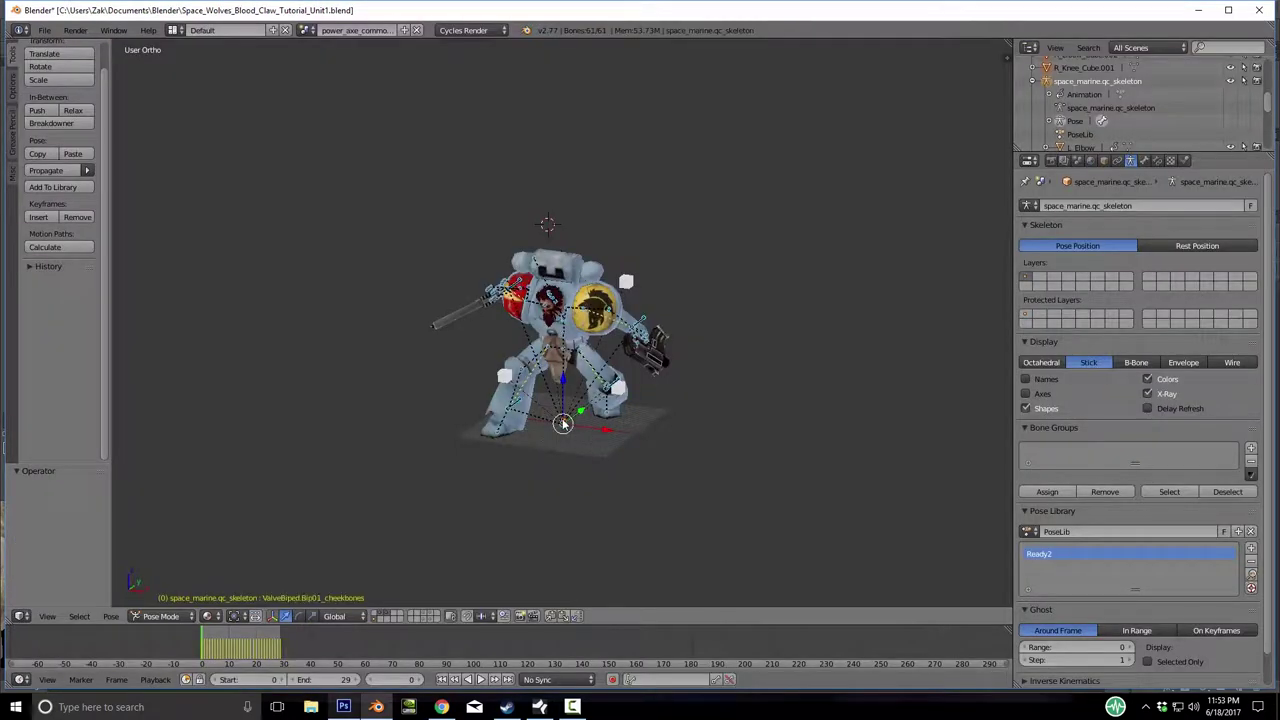
key("m")
left_click(711, 115)
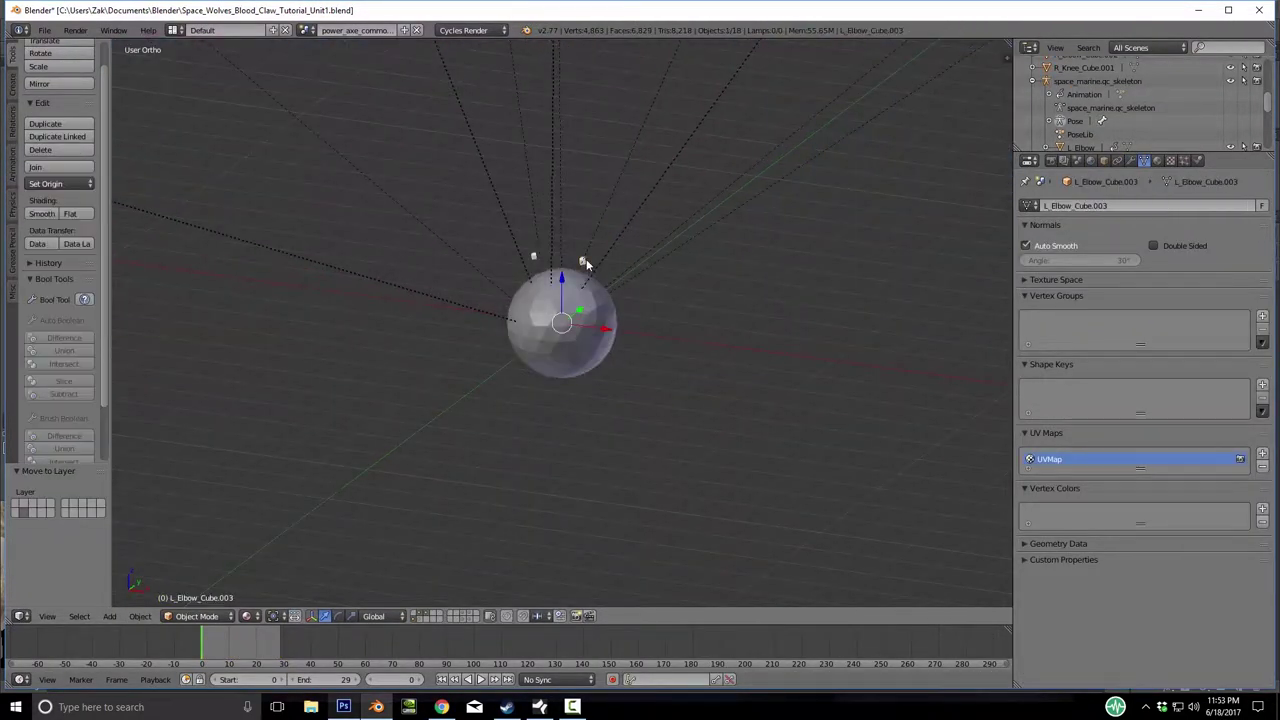
key("Delete")
Reopen Unit4_Posed and delete the knee, L_Elbow and R_Elbow helper cubes.
left_click(45, 30)
mouse_move(75, 73)
left_click(331, 86)
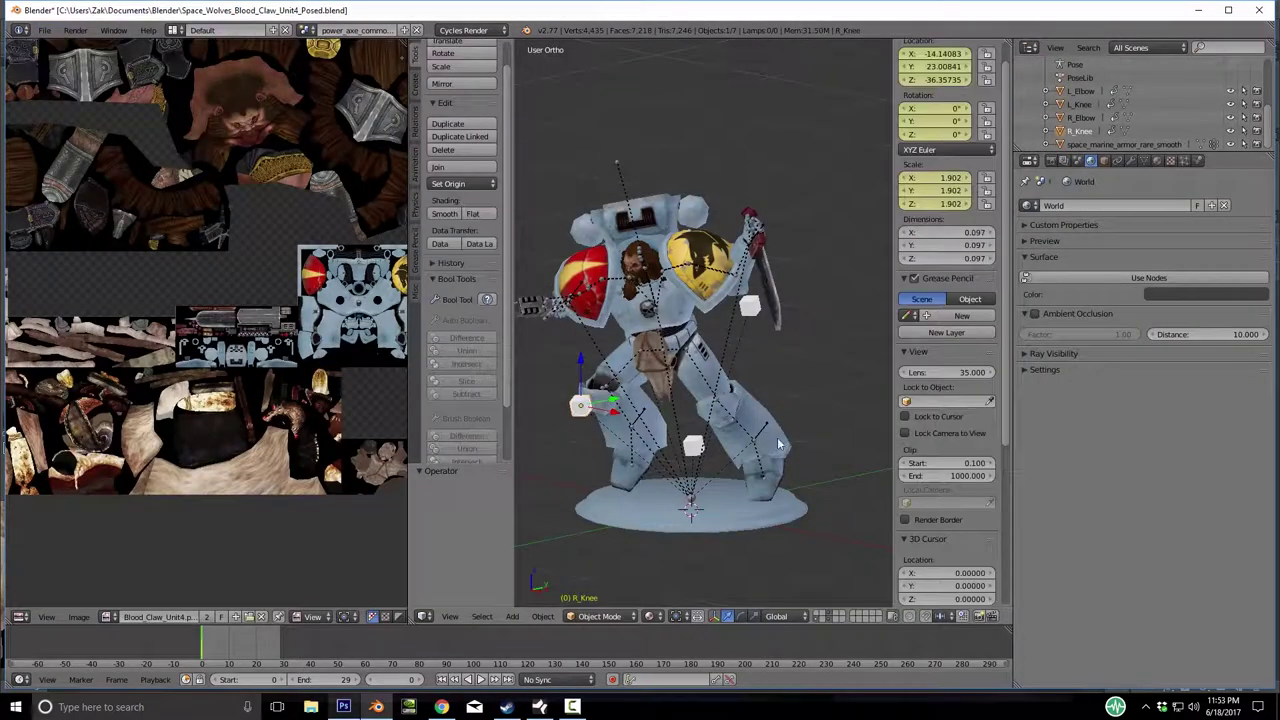
right_click(694, 445, "shift")
right_click(750, 306, "shift")
middle_click_drag(802, 340, 780, 279)
right_click(779, 279, "shift")
left_click(761, 277)
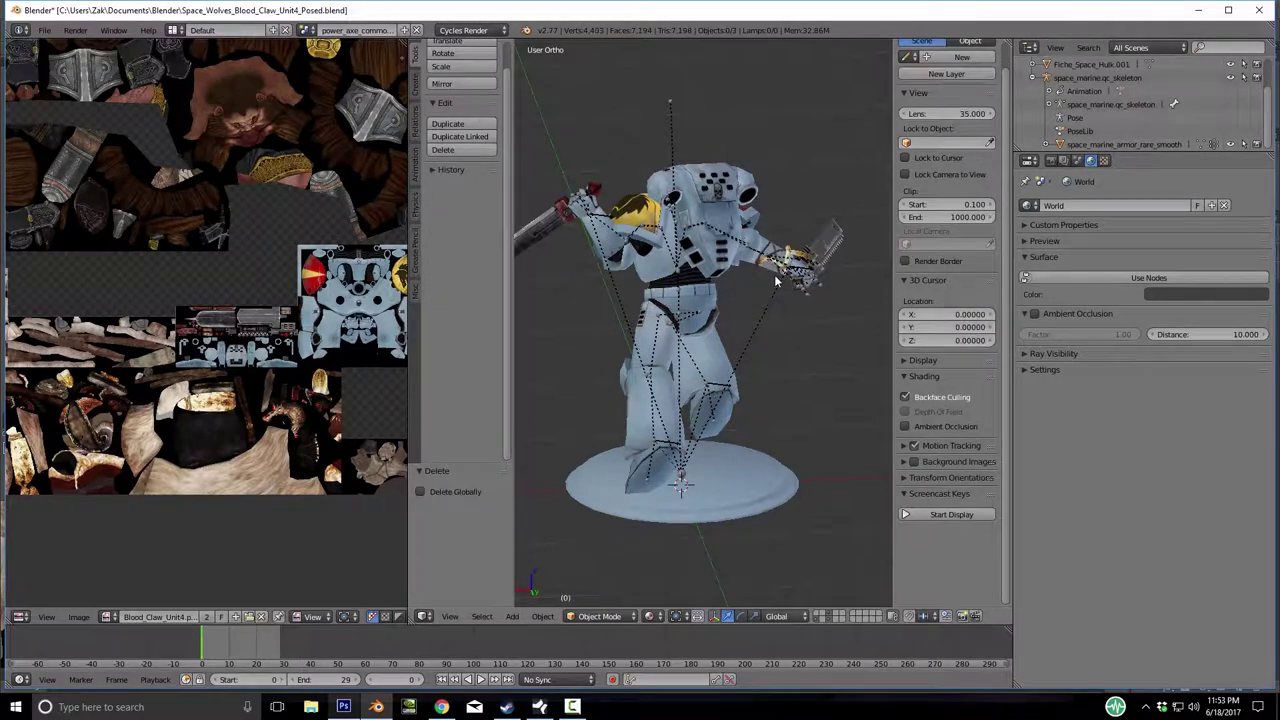
Try deleting the skeleton, undo it, and inspect the marine from the front.
middle_click_drag(689, 363, 612, 605)
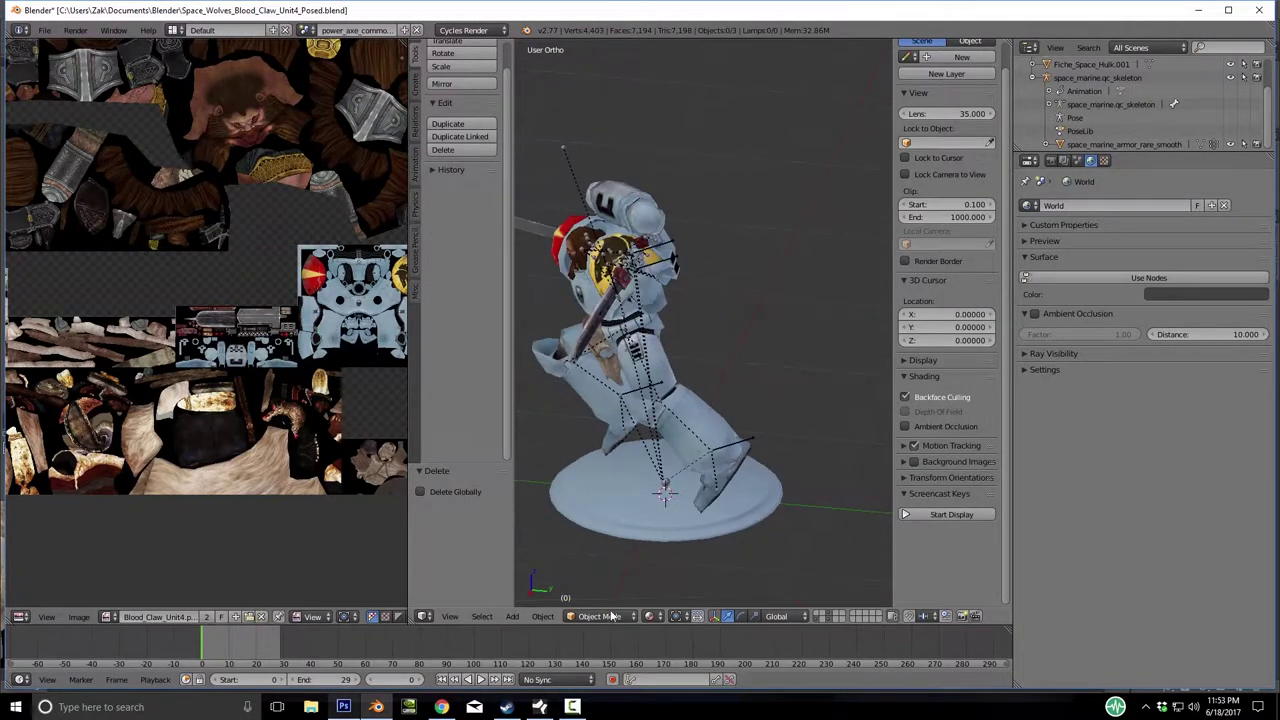
right_click(666, 489)
left_click(667, 486)
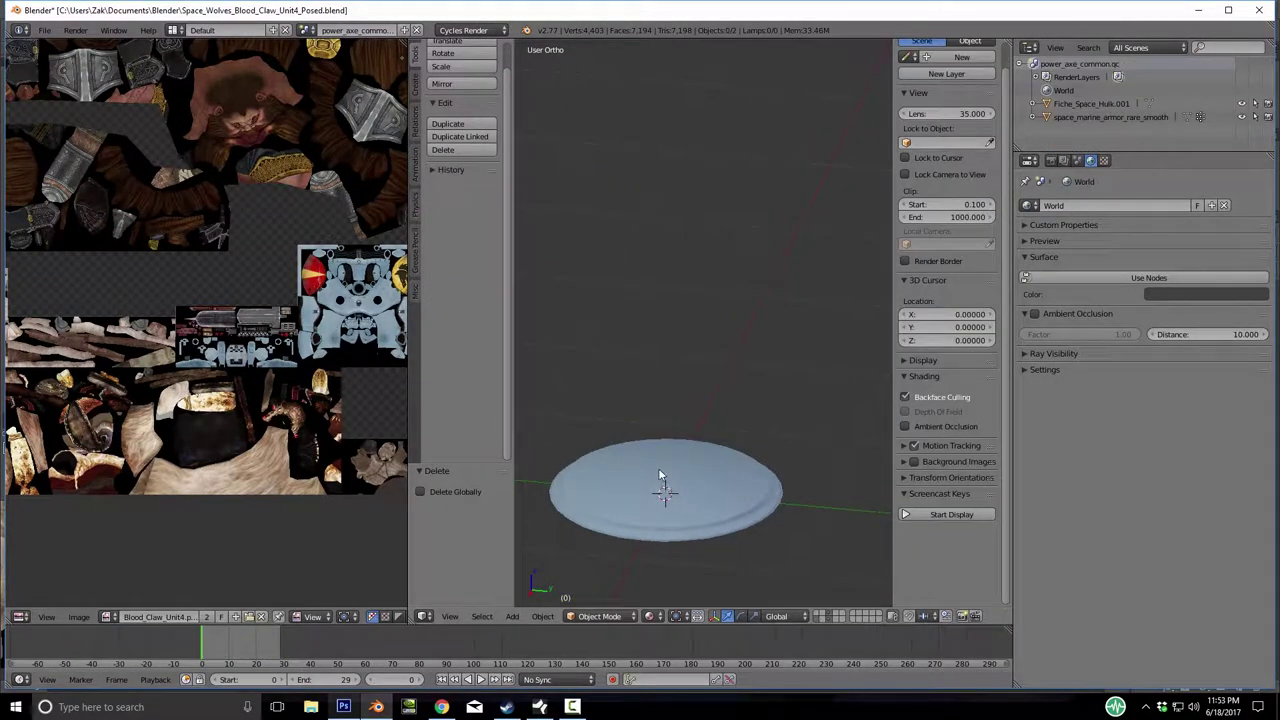
key("ctrl+z")
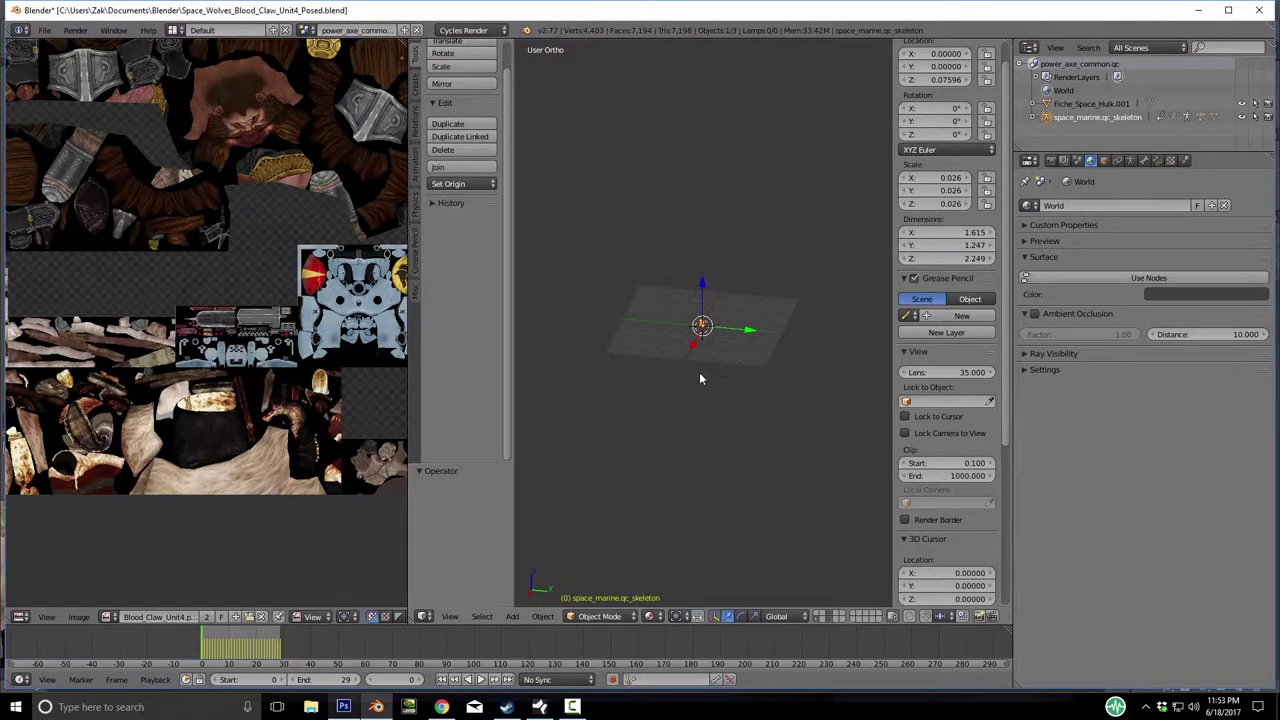
scroll(933, 254, "up", 1)
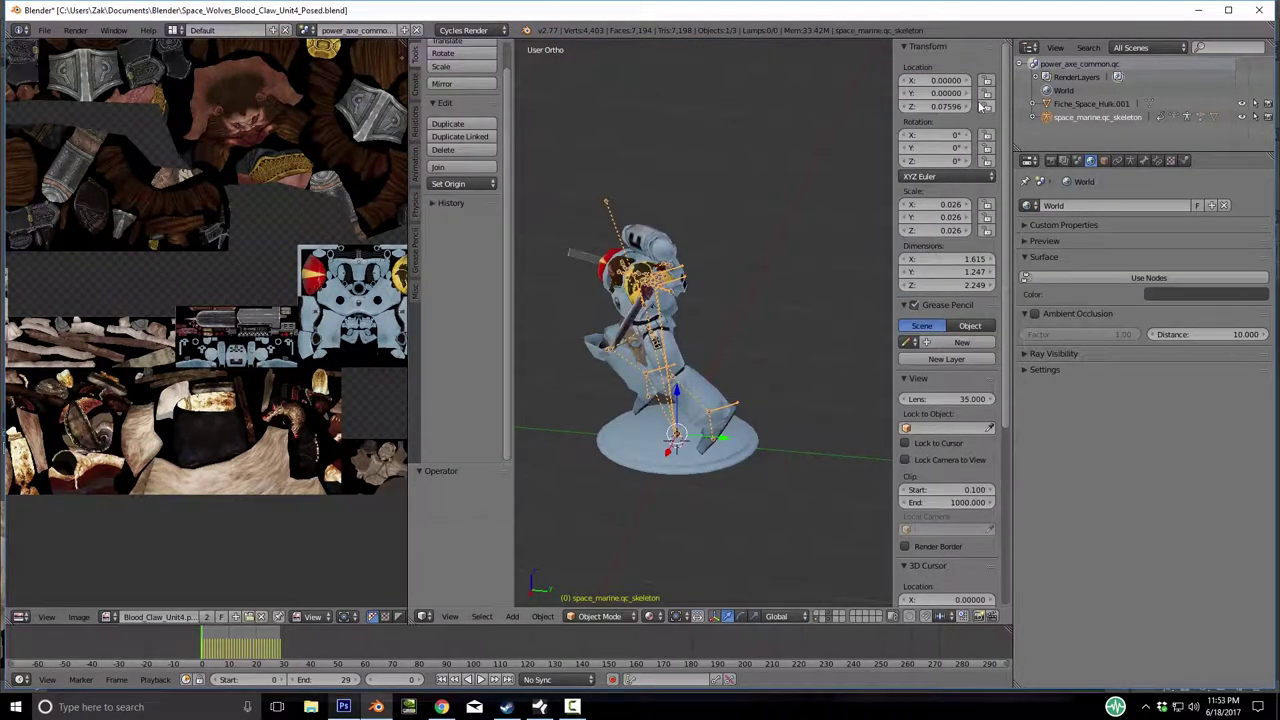
right_click(939, 107)
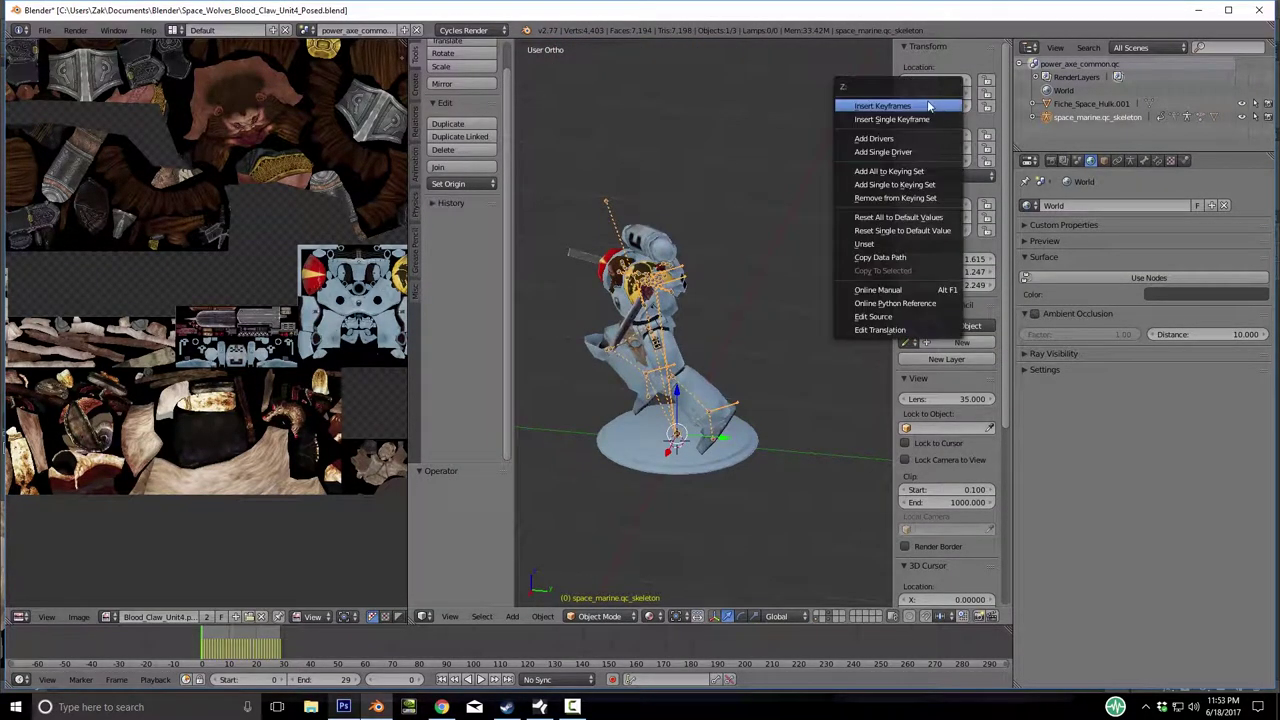
middle_click_drag(766, 446, 765, 372)
scroll(781, 393, "up", 3)
scroll(766, 422, "down", 5)
scroll(778, 392, "up", 3)
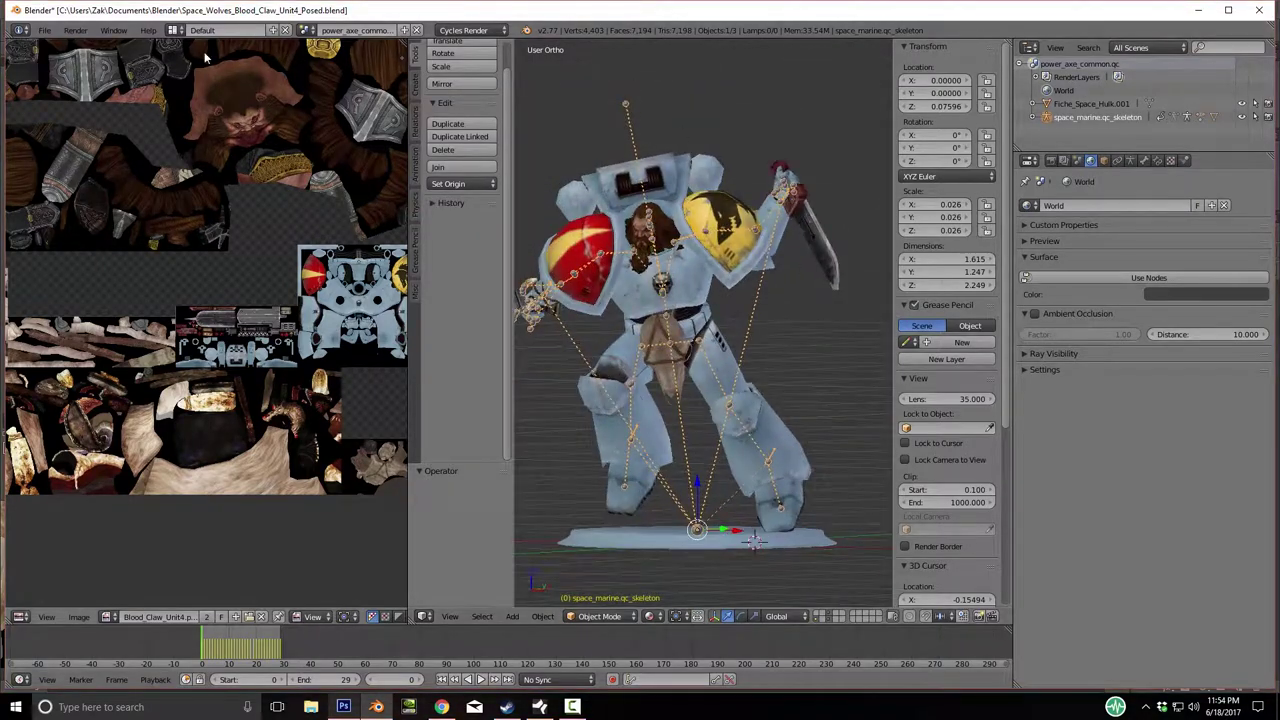
Save the posed file and re-export it over Space_Wolves_Blood_Claw_Unit4.obj in TTS_Models.
left_click(42, 30)
left_click(120, 122)
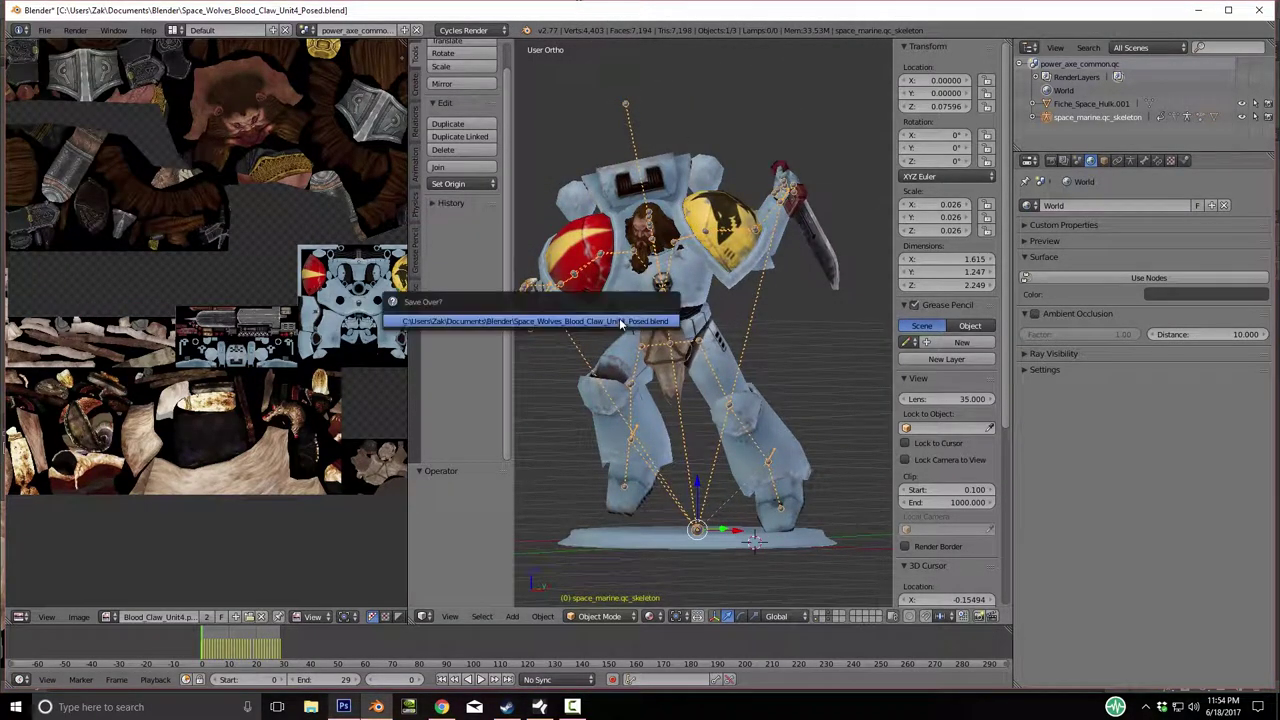
left_click(54, 32)
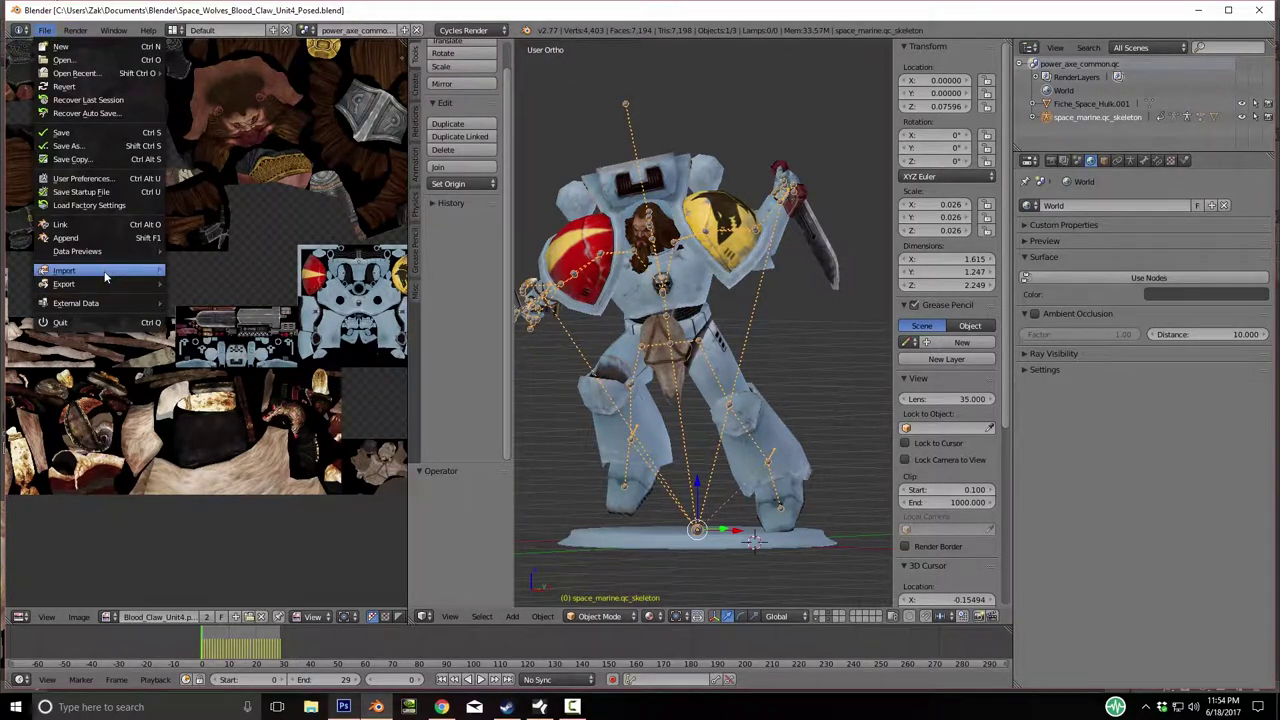
mouse_move(103, 285)
left_click(221, 349)
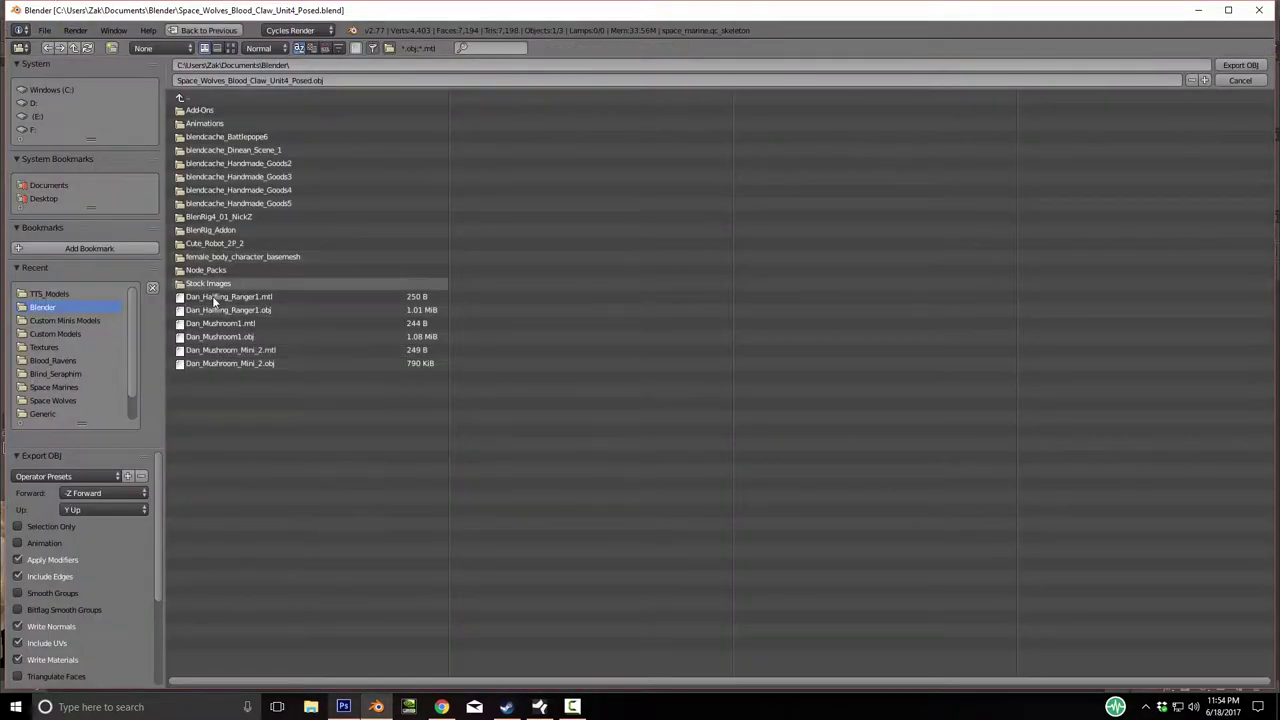
left_click(45, 294)
left_click(293, 256)
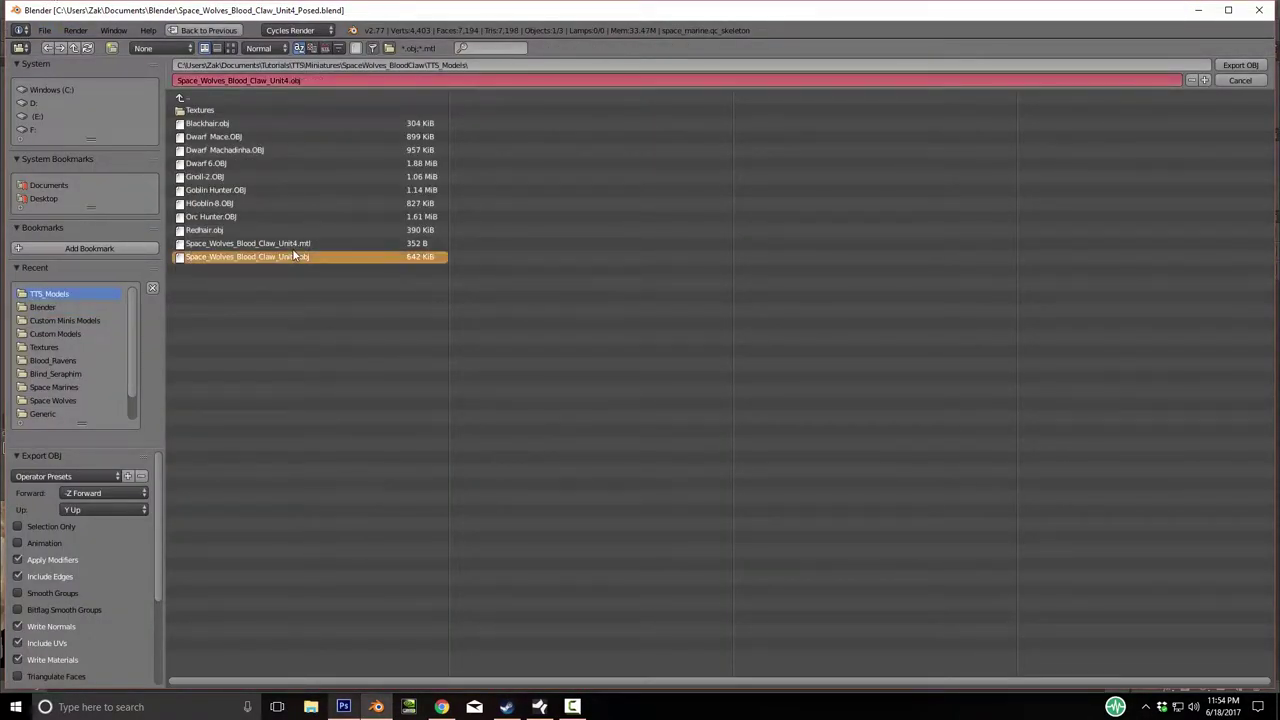
left_click(1240, 66)
Open the Tutorial_Unit1 file from recent files.
left_click(44, 30)
mouse_move(60, 80)
left_click(270, 150)
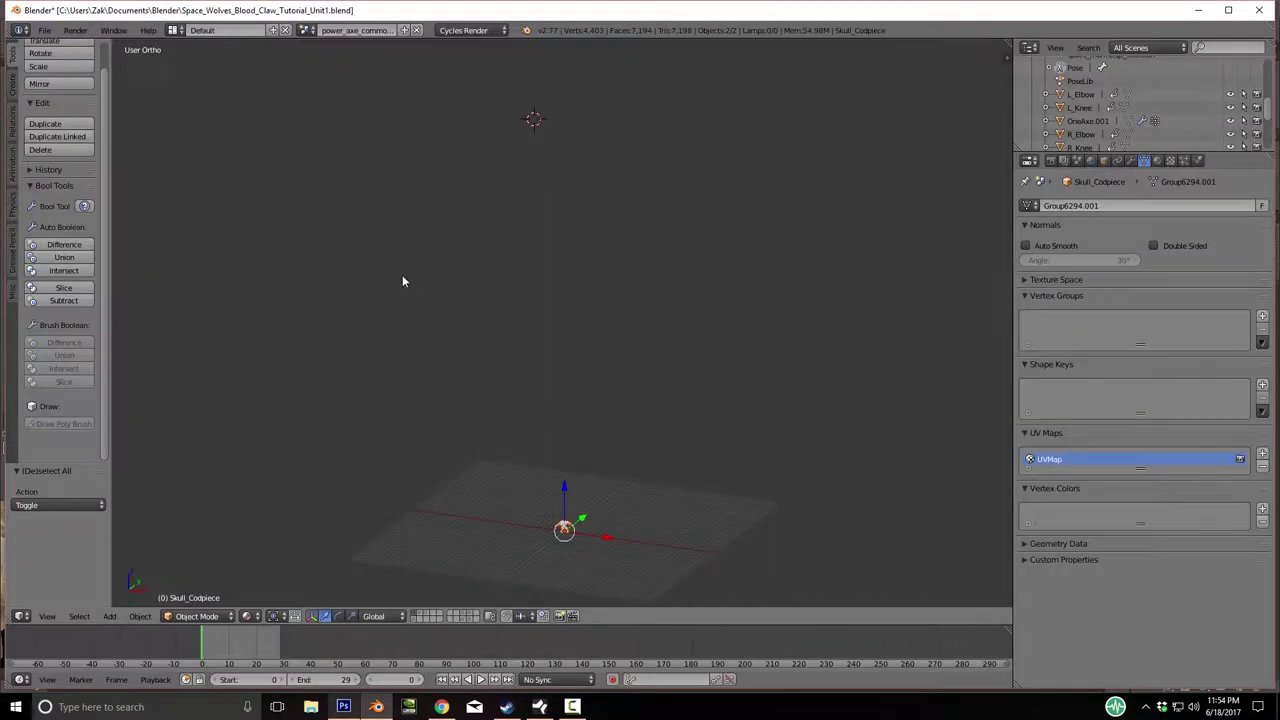
Join the marine parts into one mesh, delete the white cubes, and return the skeleton to object mode.
key("a")
scroll(693, 363, "up", 10)
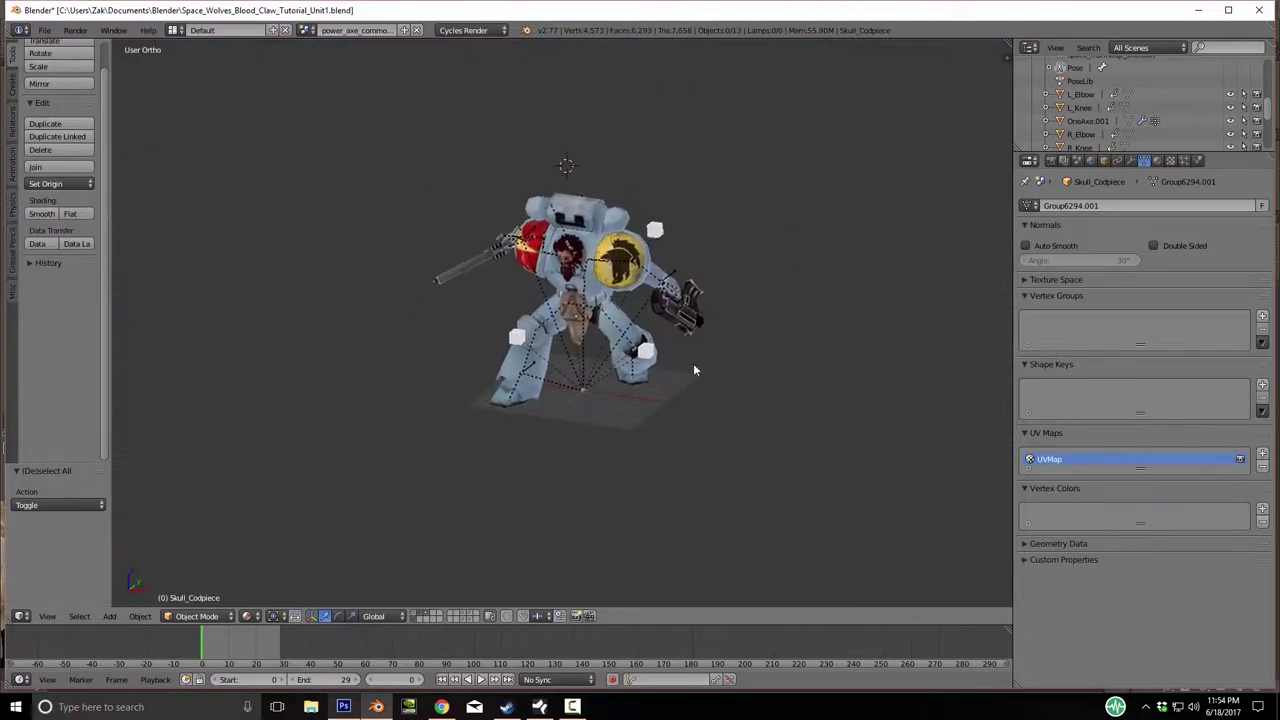
right_click(343, 196, "shift")
key("ctrl+j")
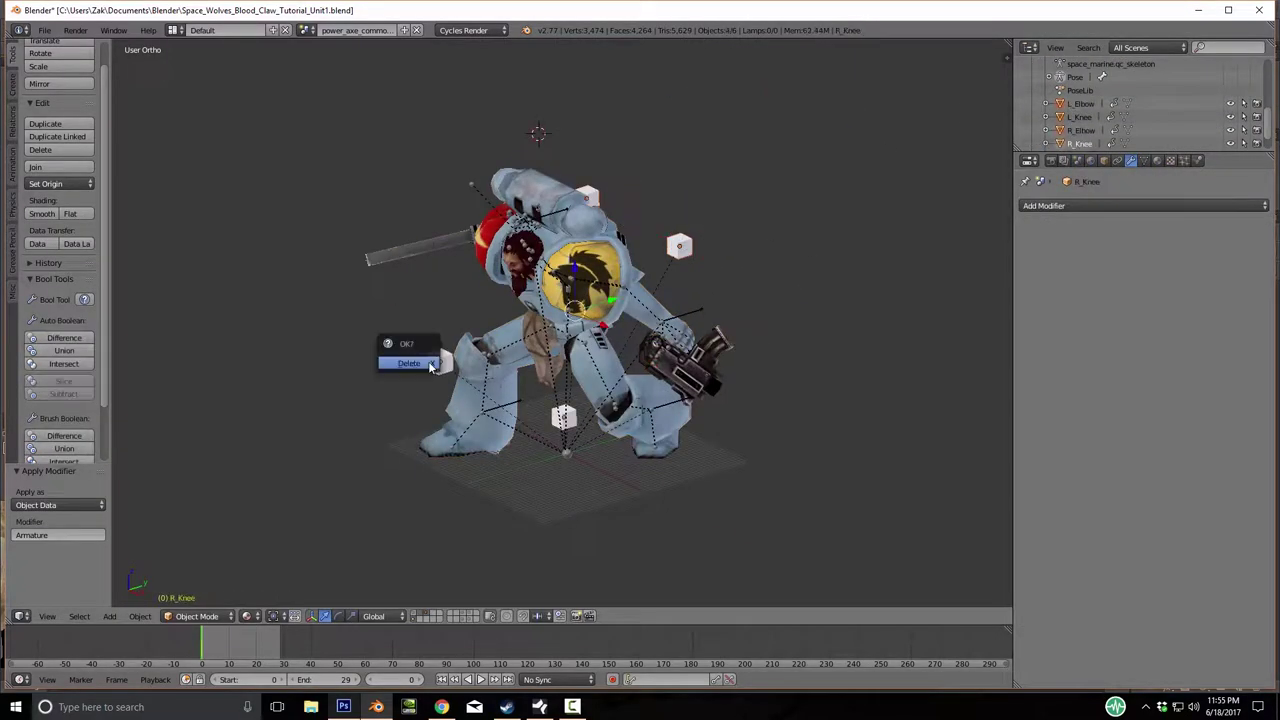
left_click(409, 363)
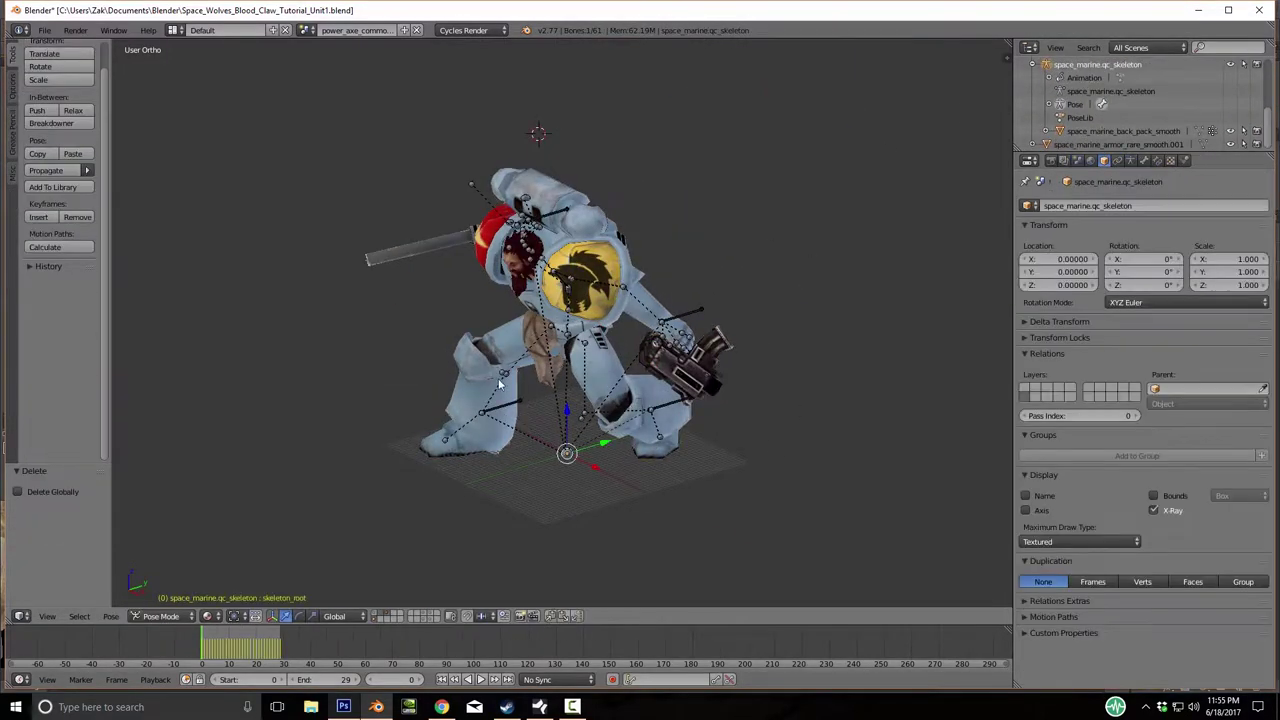
left_click(168, 601)
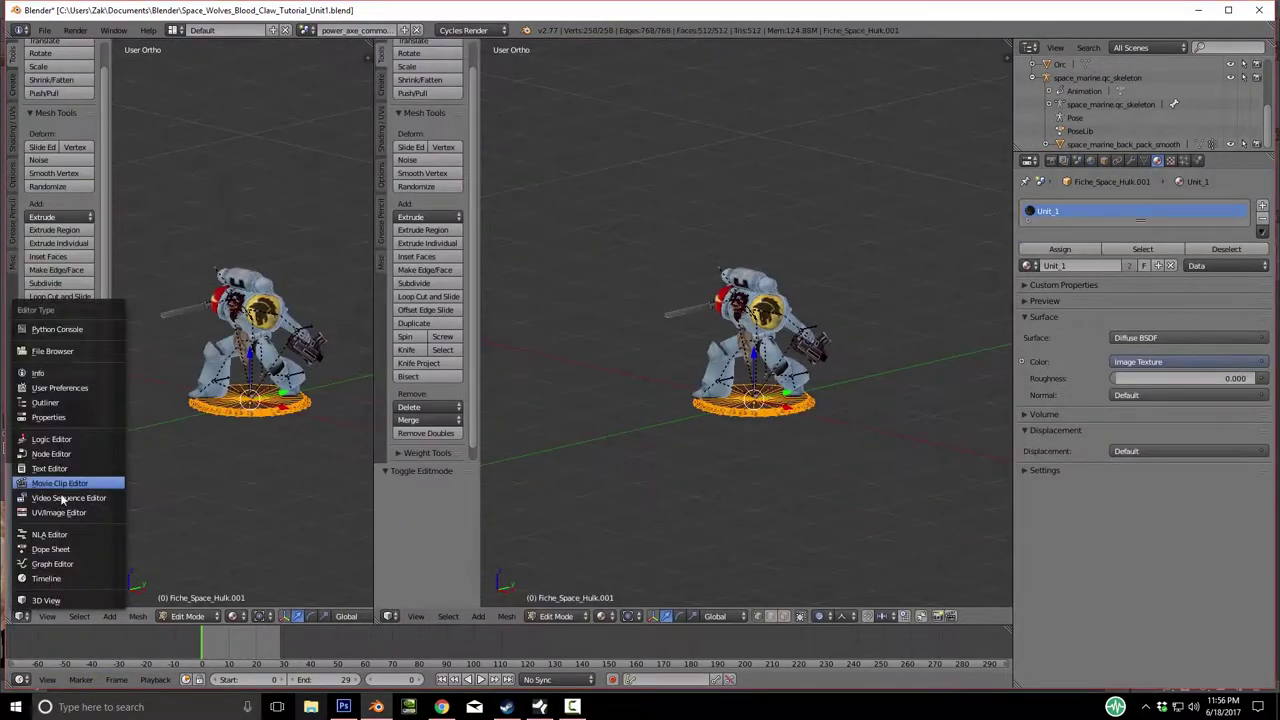
Load the Blood_Claw_Unit1 texture in an image editor and export the model as OBJ.
left_click(80, 486)
left_click(171, 616)
left_click(238, 481)
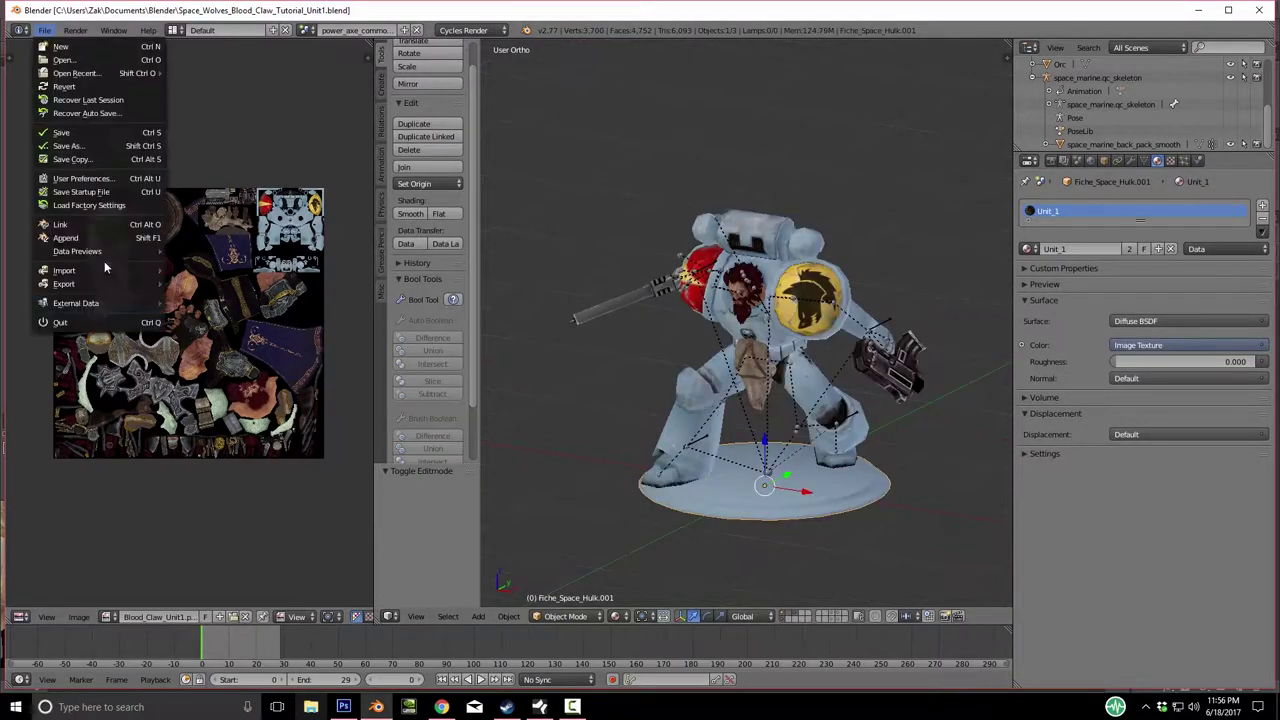
mouse_move(100, 283)
left_click(226, 355)
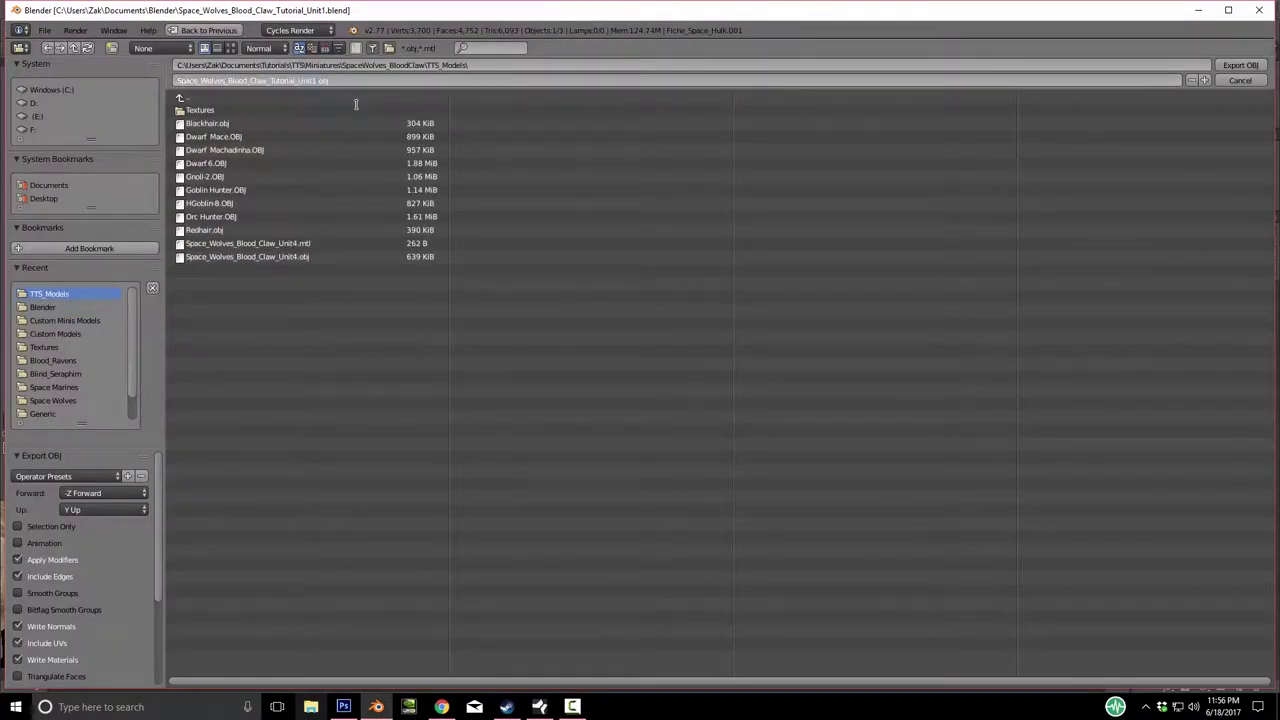
left_click(1240, 65)
Load the Blood_Claw_Tutorial_Unit2 file and start saving a copy as Unit2_Posed.
middle_click_drag(750, 330, 800, 330)
left_click(44, 30)
left_click(75, 146)
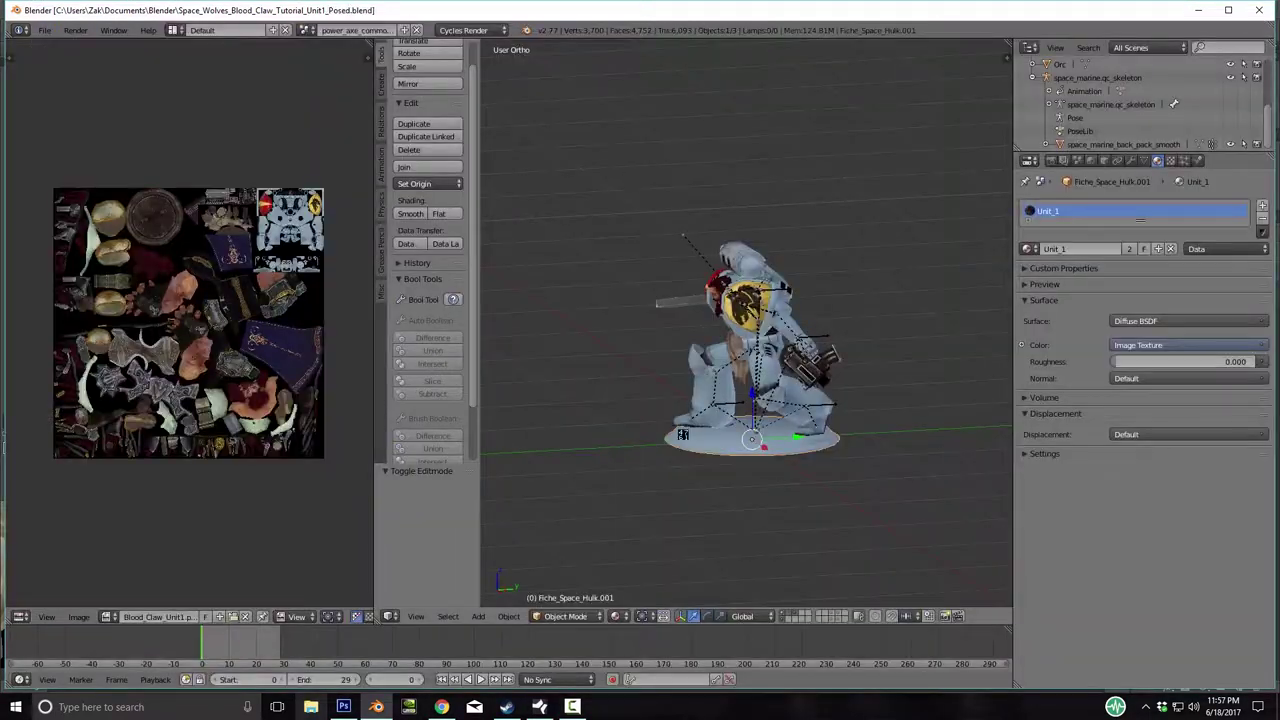
left_click(44, 30)
mouse_move(75, 73)
left_click(270, 138)
key("ctrl+o")
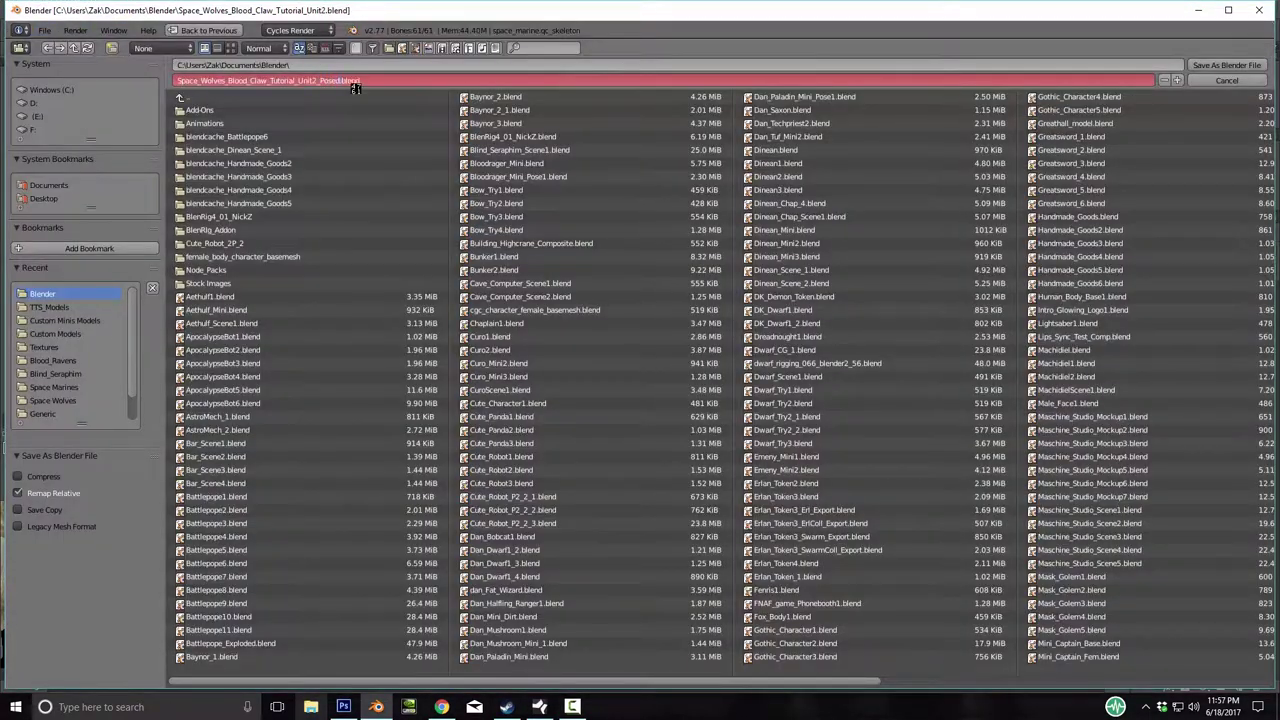
Save the copy as Unit2_Posed and delete the pistol and extra armor mesh.
key("Return")
scroll(866, 348, "down", 4)
right_click(830, 310)
right_click(727, 152)
right_click(727, 152)
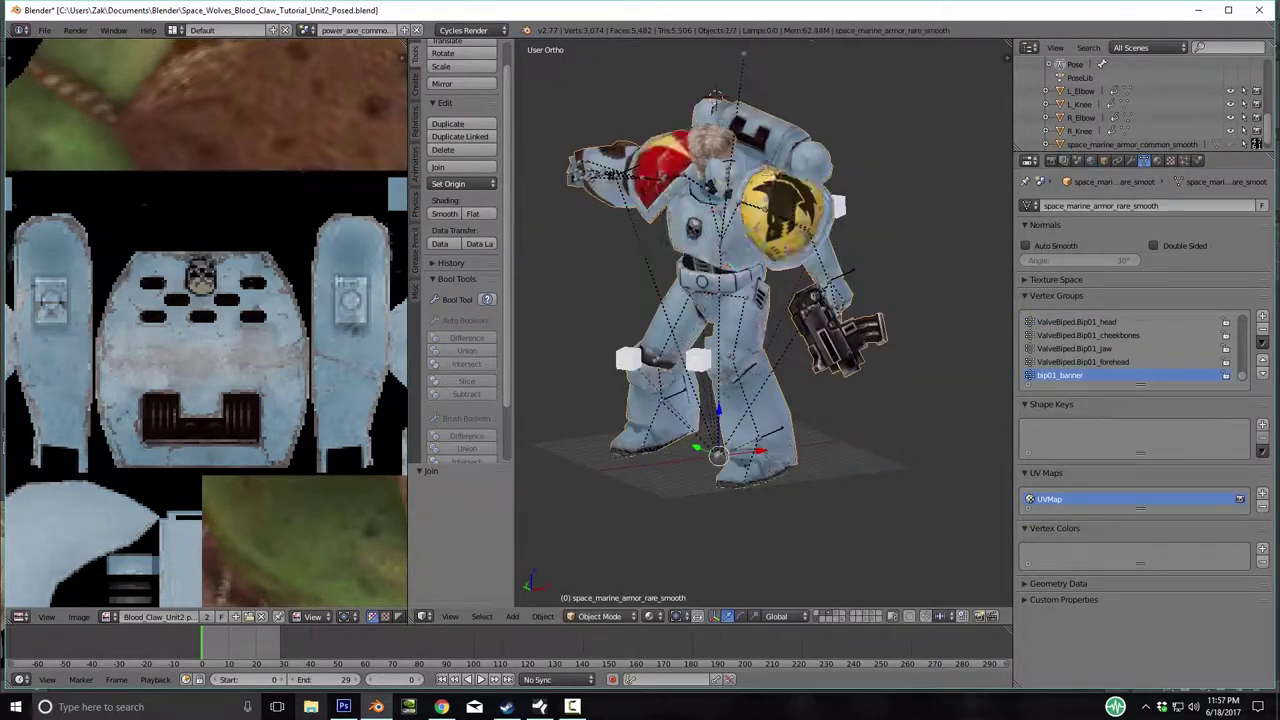
key("Delete")
Check the scene layers 1–4 and bring up the OBJ import browser.
key("2")
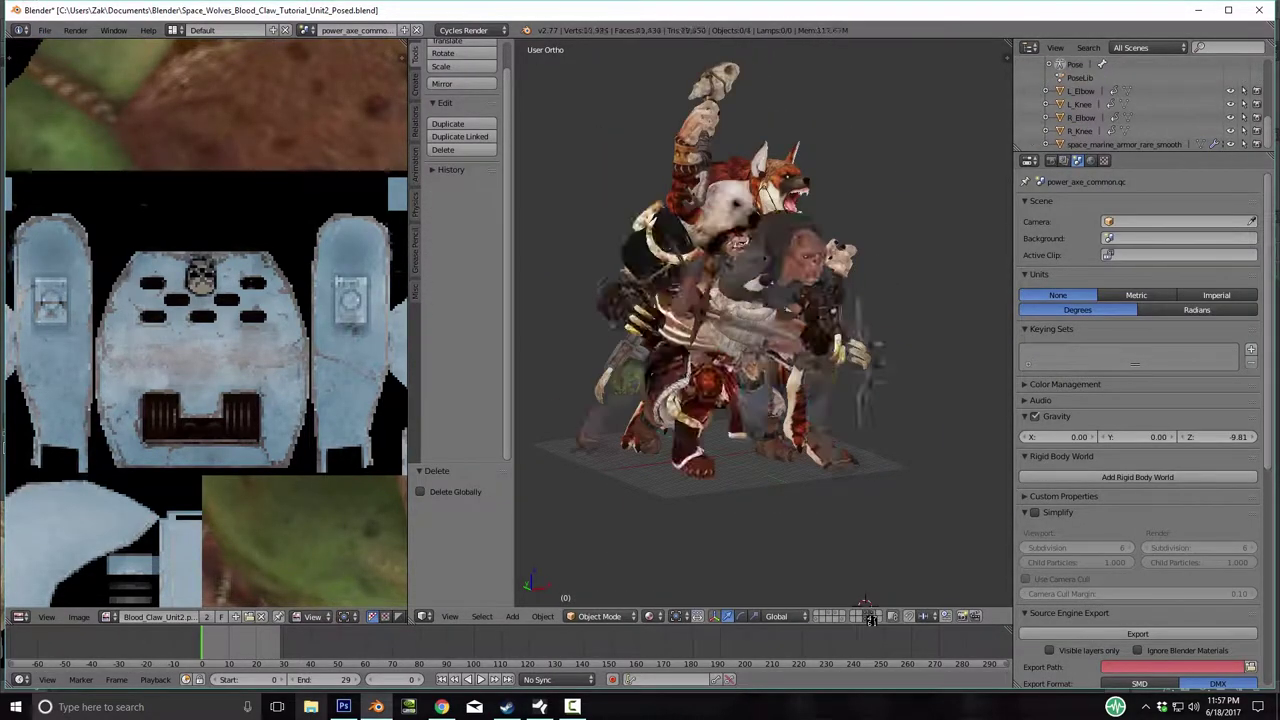
key("3")
key("1")
key("4")
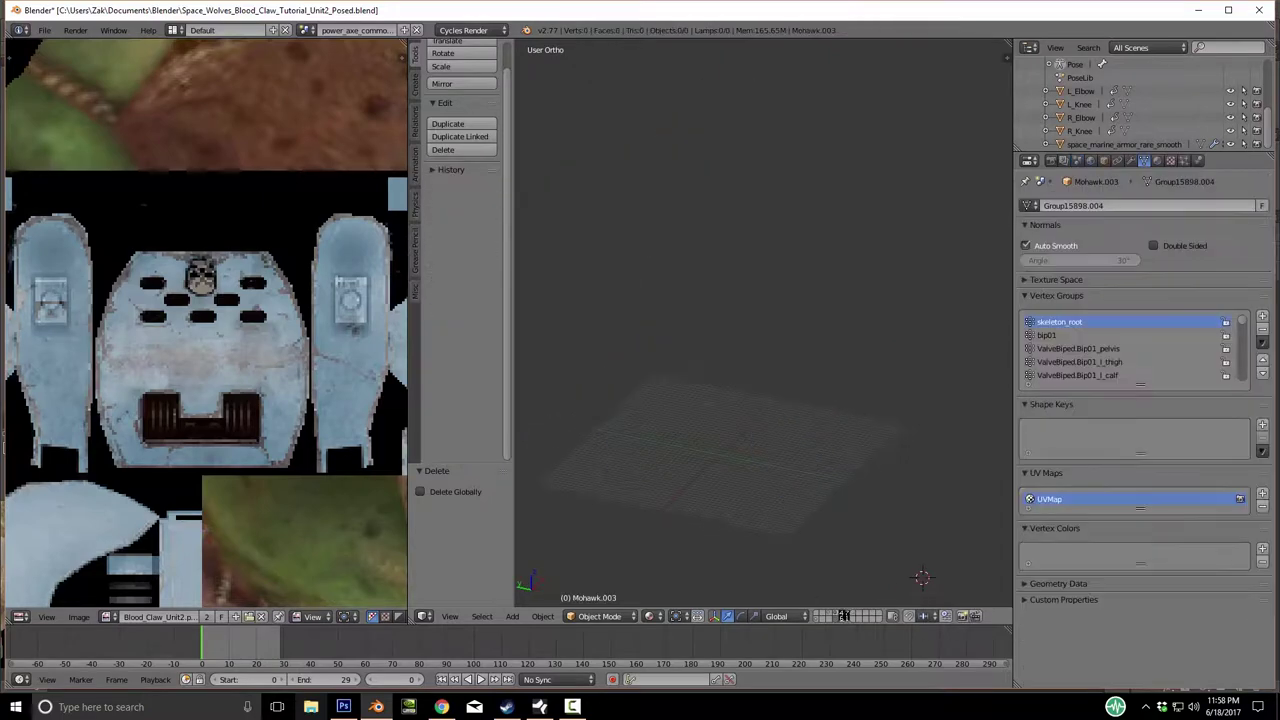
key("1")
key("2")
left_click(44, 30)
mouse_move(110, 271)
left_click(218, 388)
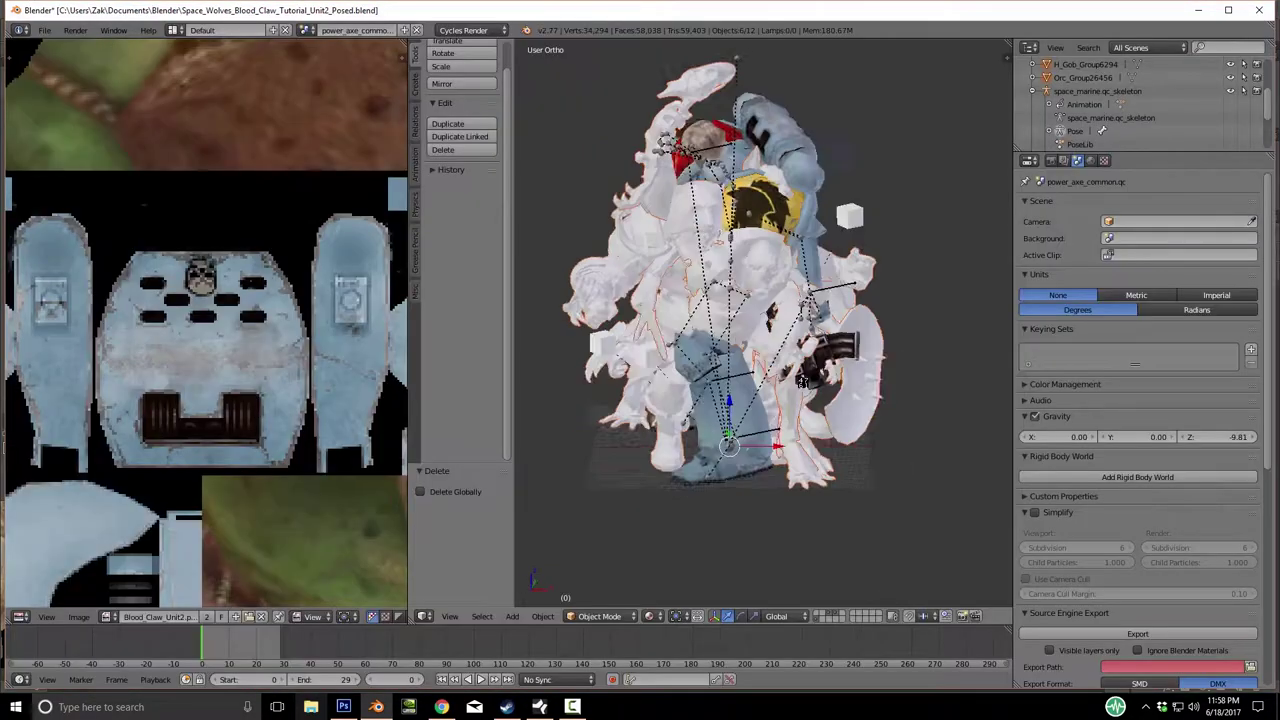
Load the Unit1_Posed file and delete all its objects.
left_click(44, 30)
mouse_move(90, 73)
left_click(340, 99)
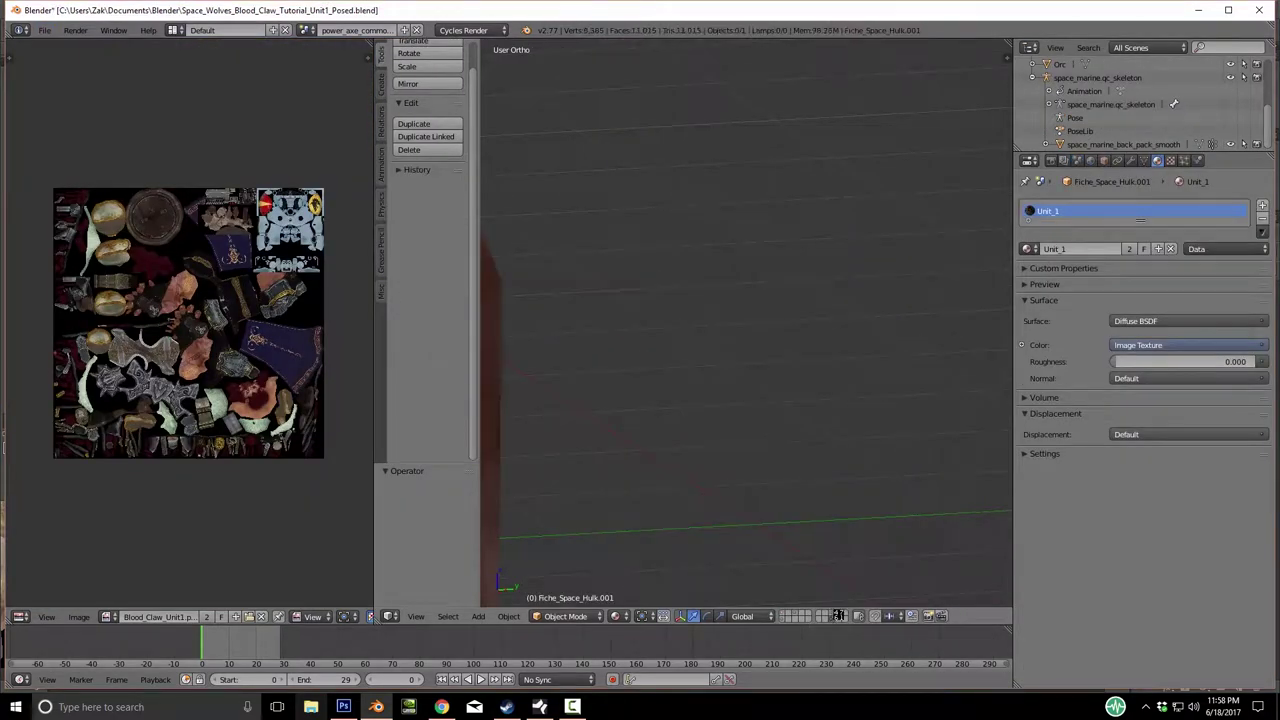
key("a")
key("x")
key("Return")
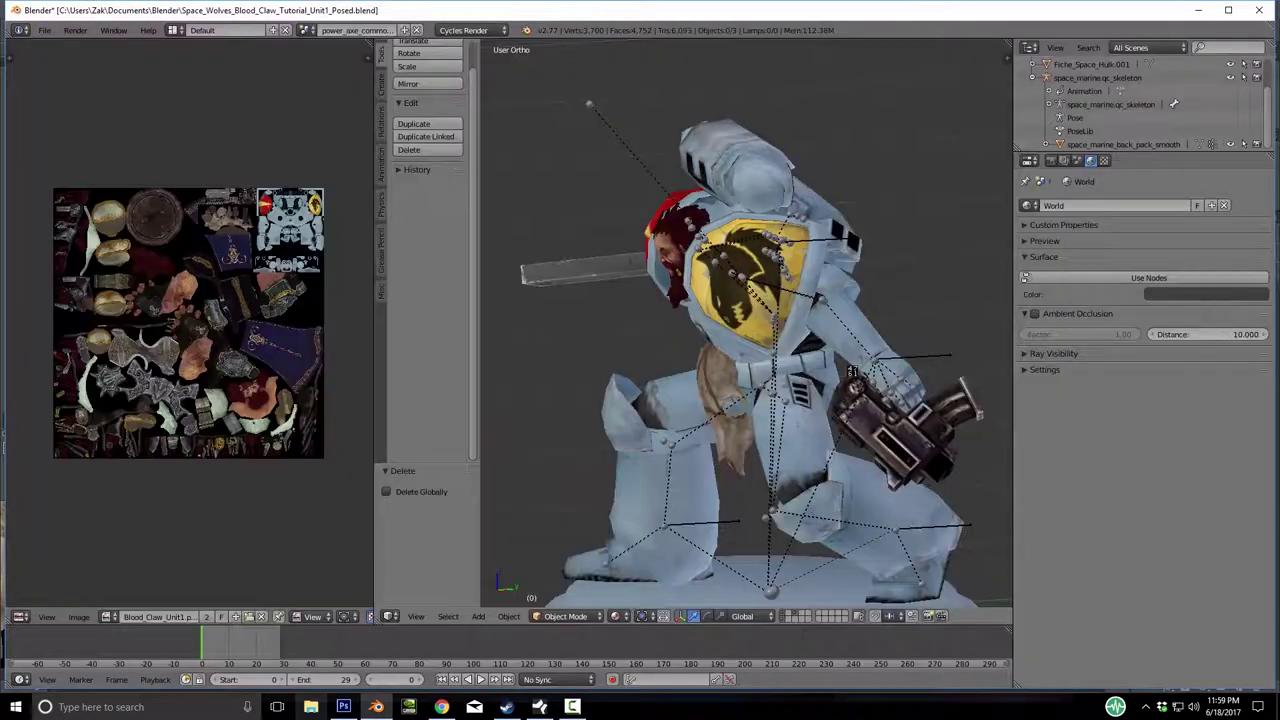
Reload Unit2_Posed and bring up the OBJ export browser in TTS_Models.
left_click(44, 30)
mouse_move(75, 73)
left_click(345, 87)
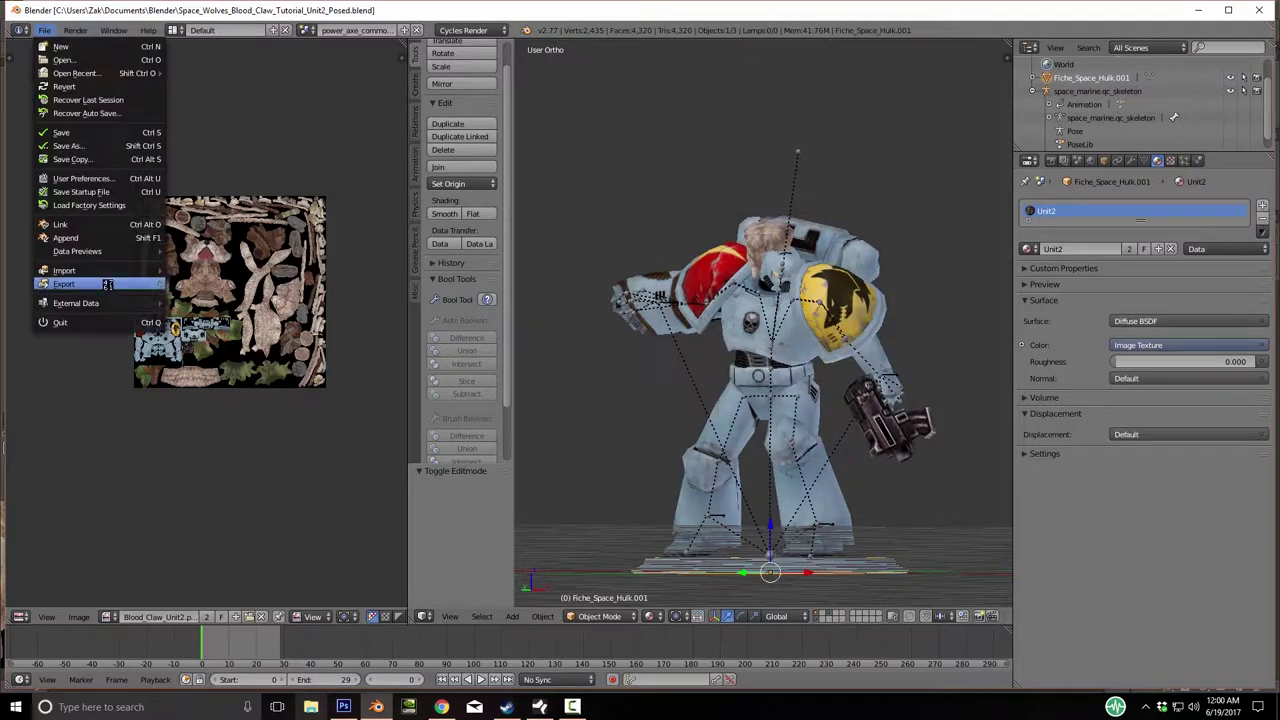
left_click(313, 283)
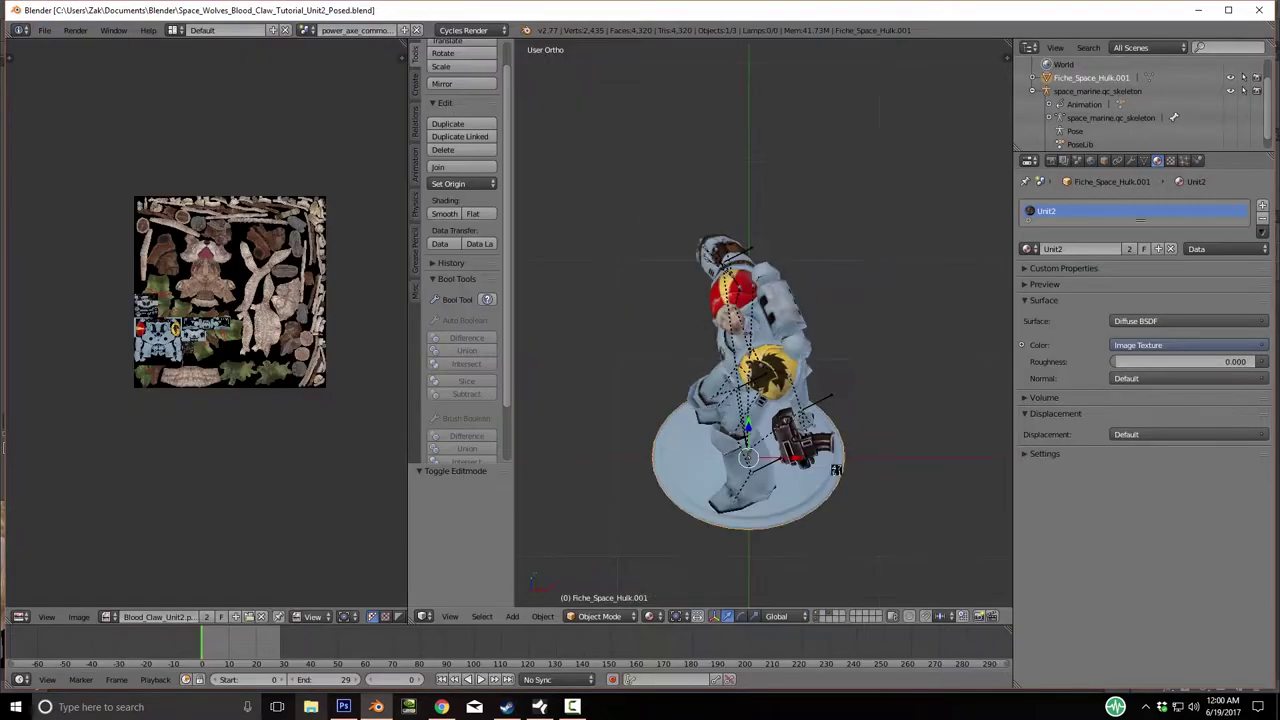
Export the Unit2 model as OBJ, then load Space_Wolves_Blood_Claw_Unit3.blend from recent files.
left_click(44, 30)
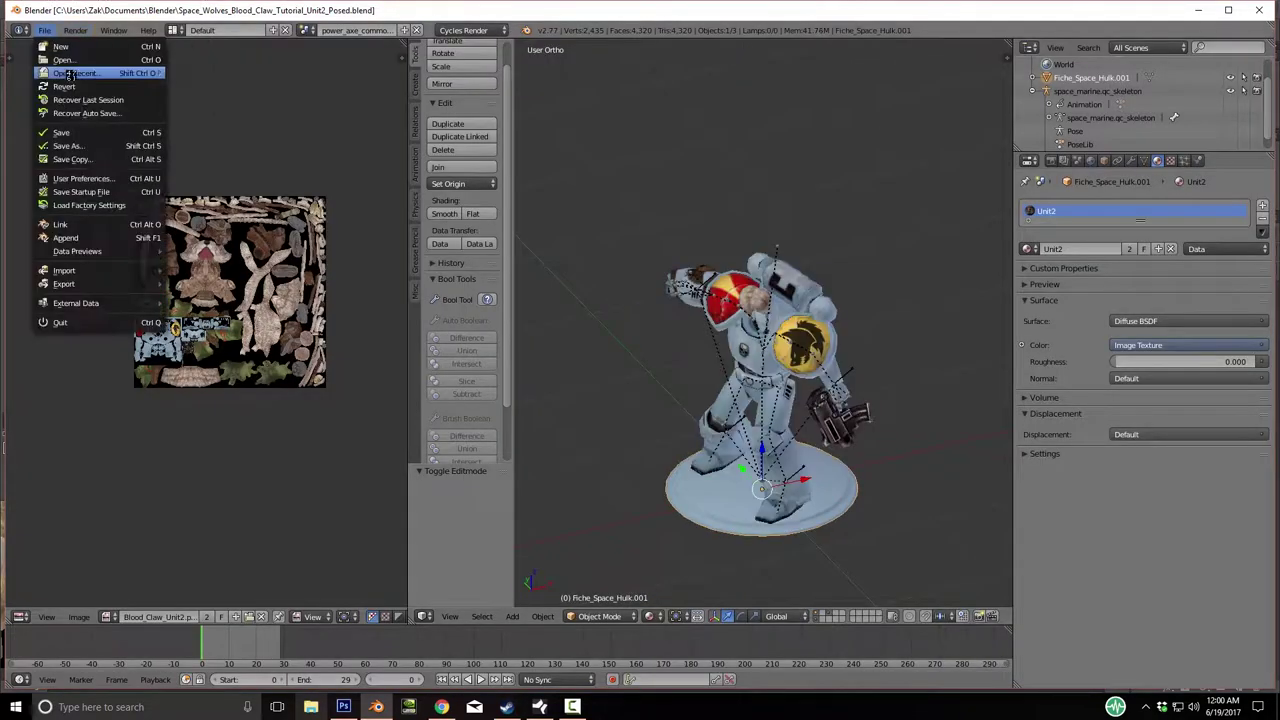
mouse_move(72, 77)
left_click(280, 153)
left_click(44, 30)
left_click(257, 77)
left_click(44, 30)
left_click(257, 77)
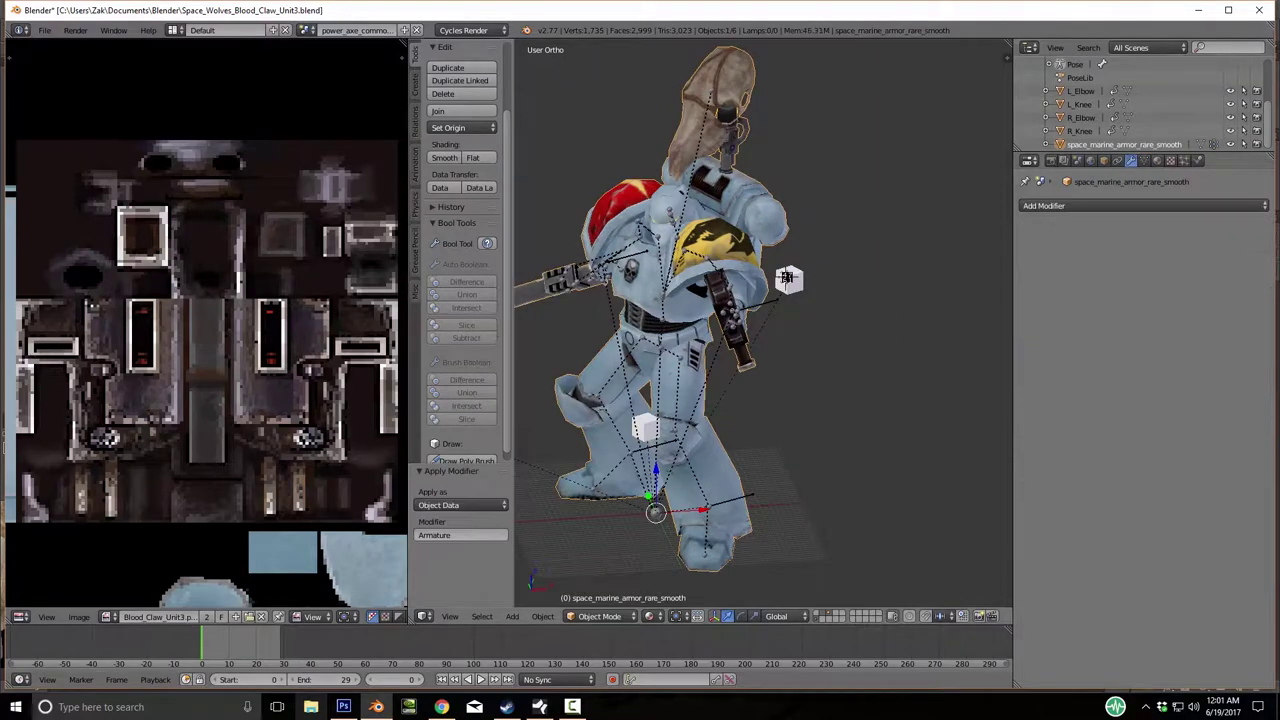
Import the base OBJ and scale the model down to 0.28.
left_click(44, 30)
left_click(230, 266)
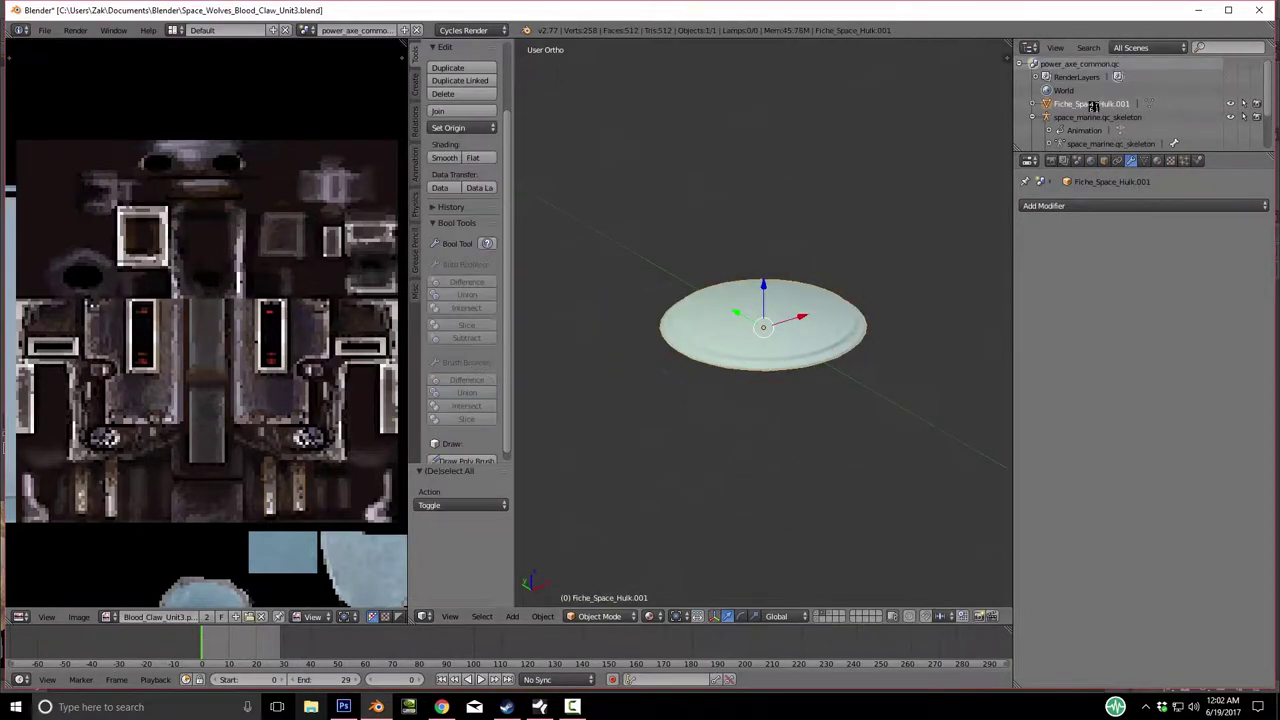
type("s0.28")
key("Return")
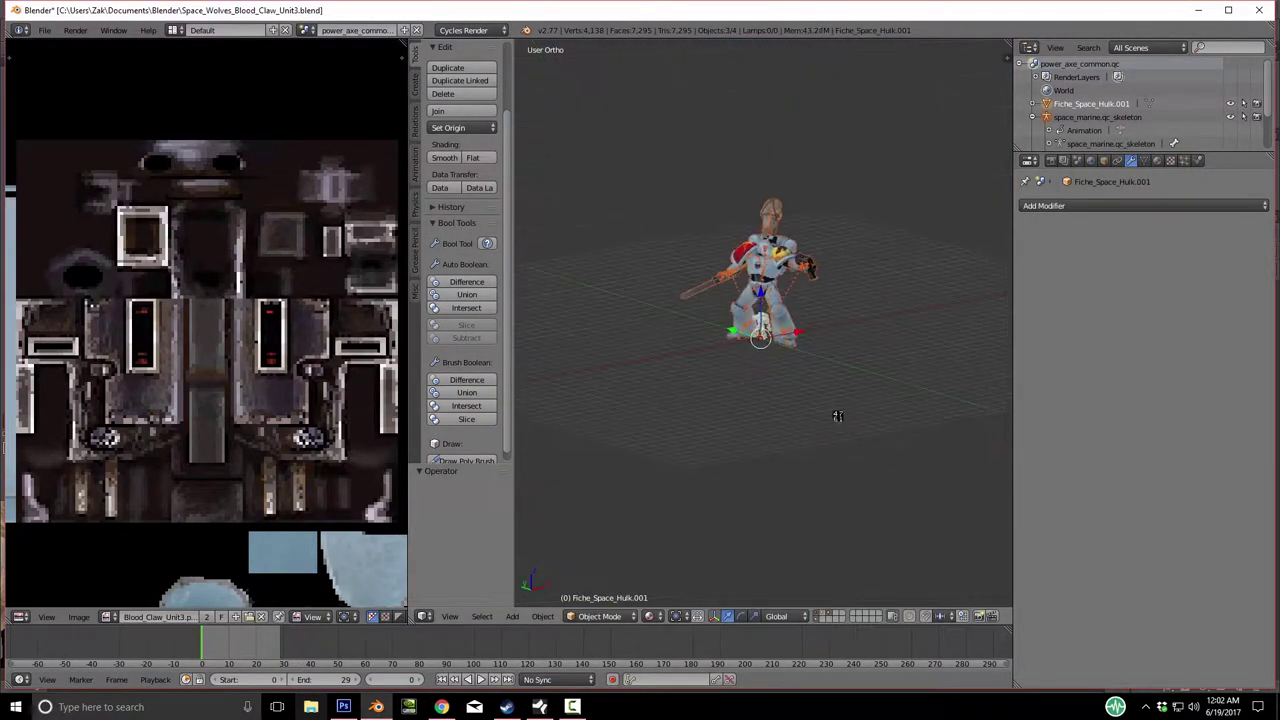
Move the selection to another layer, then shrink and delete the skeleton.
key("a")
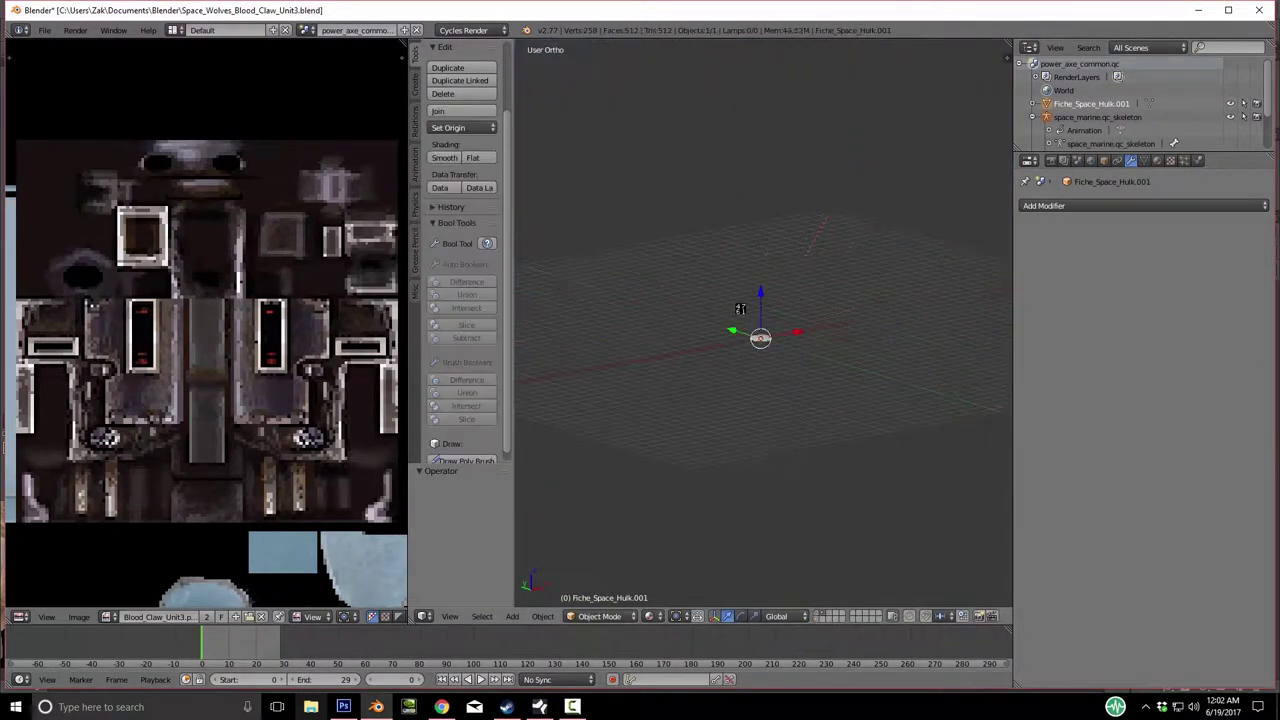
left_click(885, 369)
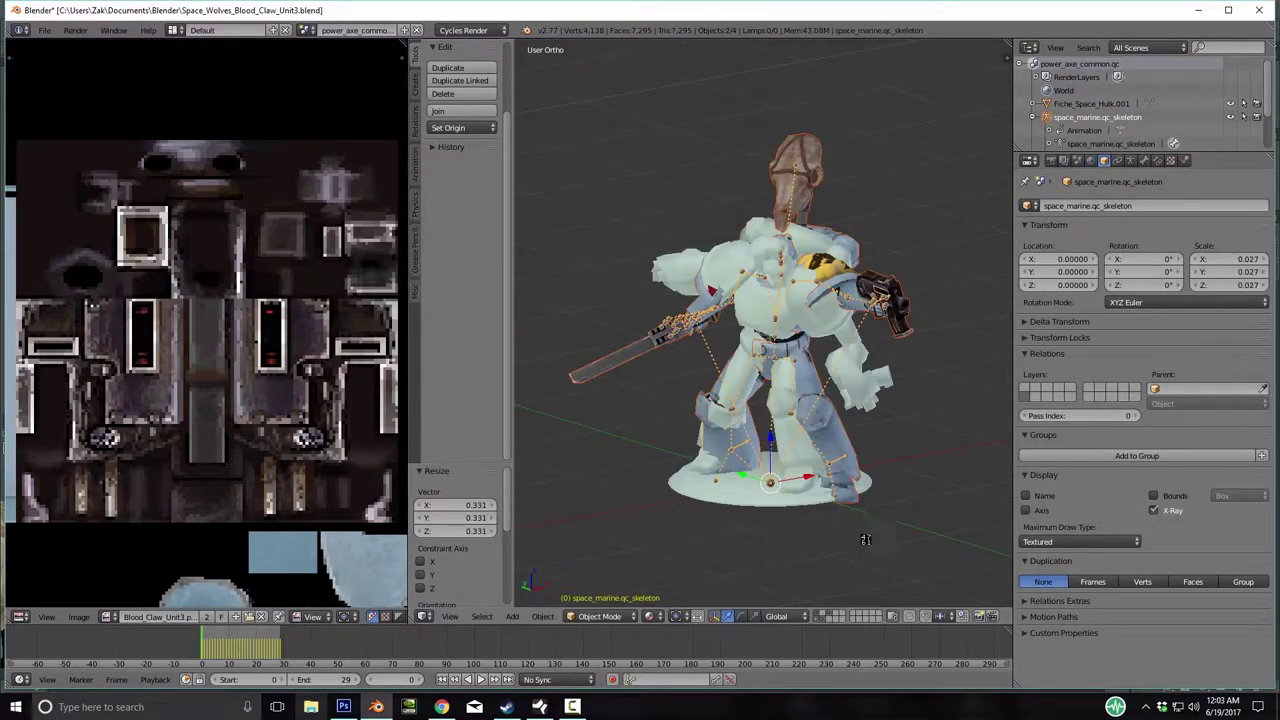
scroll(793, 502, "up", 5)
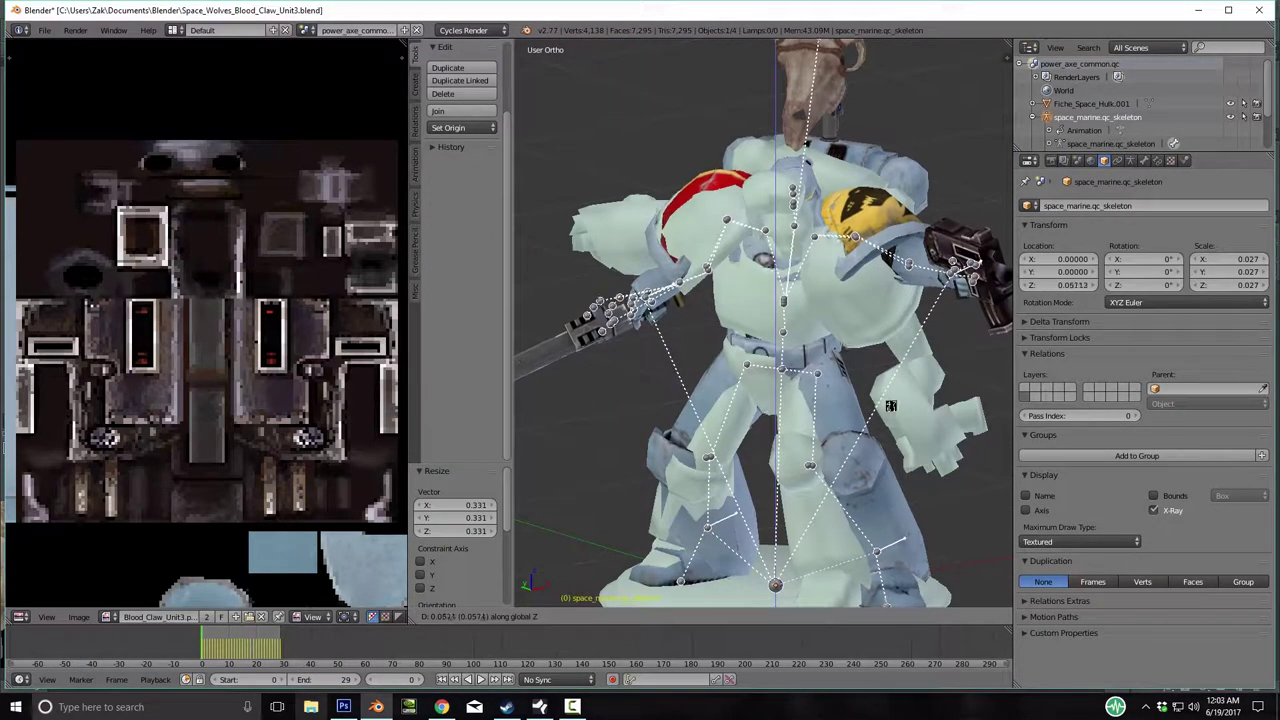
key("s")
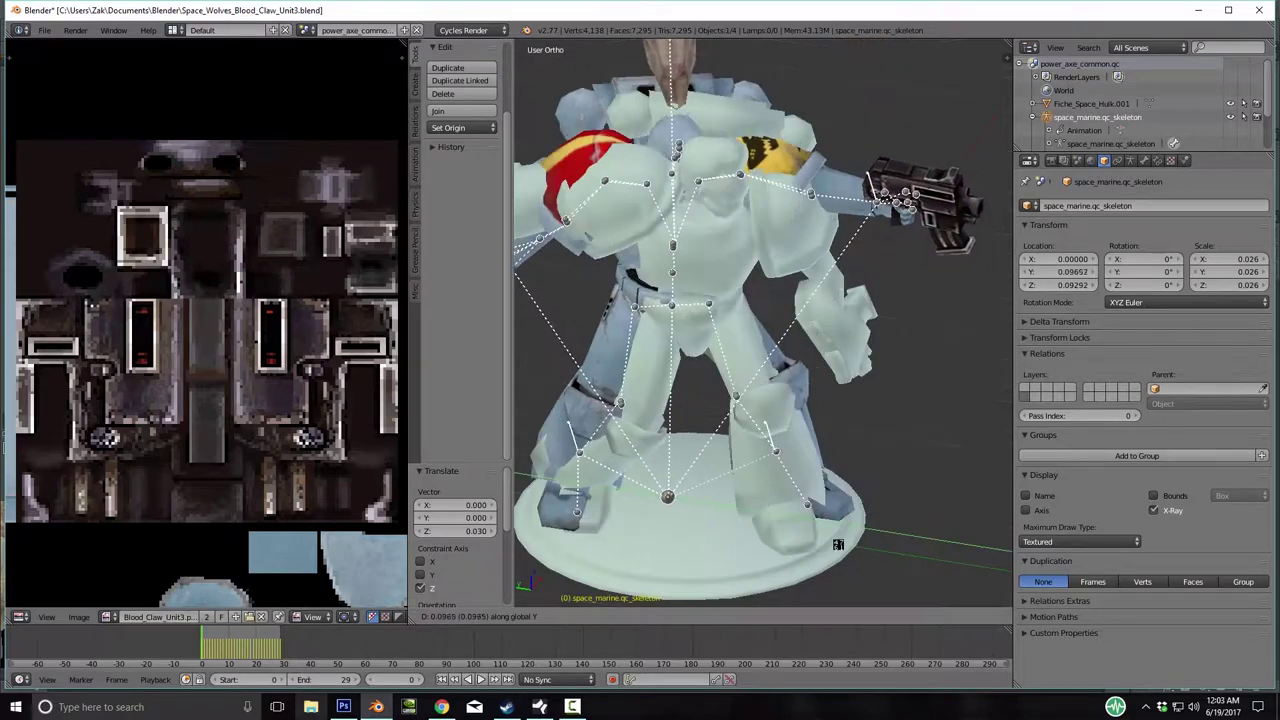
scroll(751, 405, "down", 4)
key("Delete")
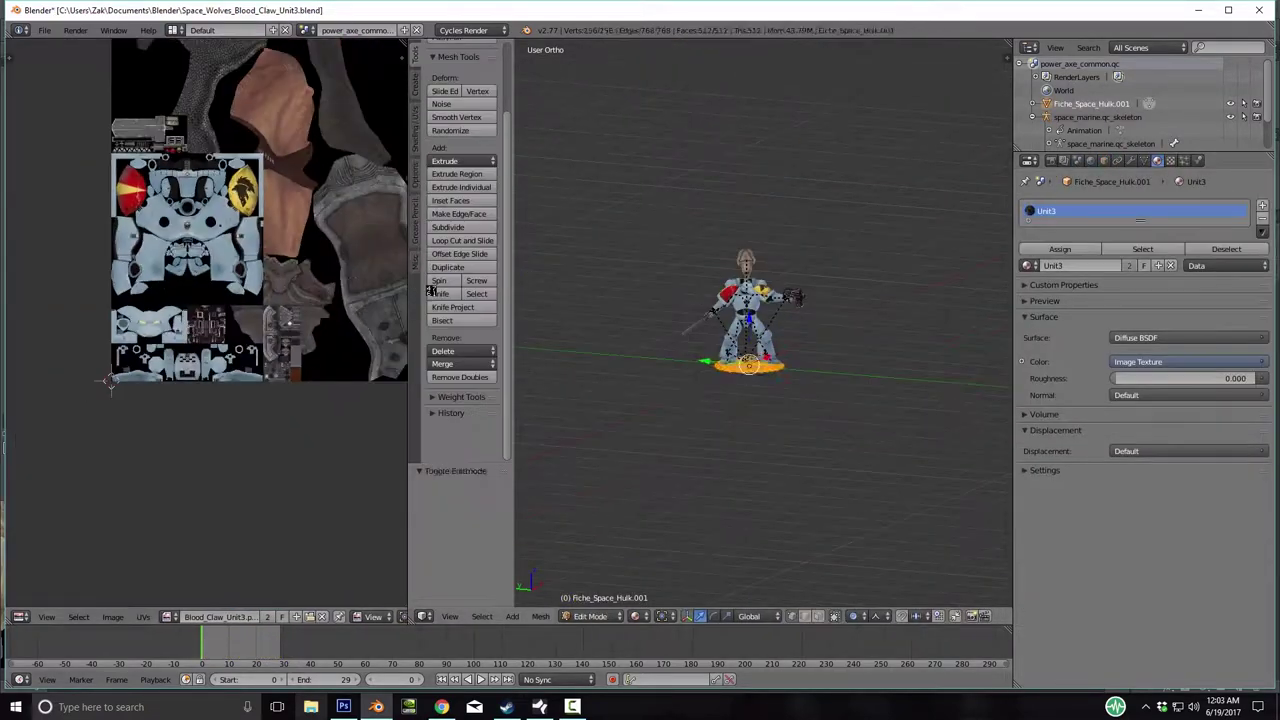
Select the marine mesh and save the scene as the _Posed file.
key("KP_Decimal")
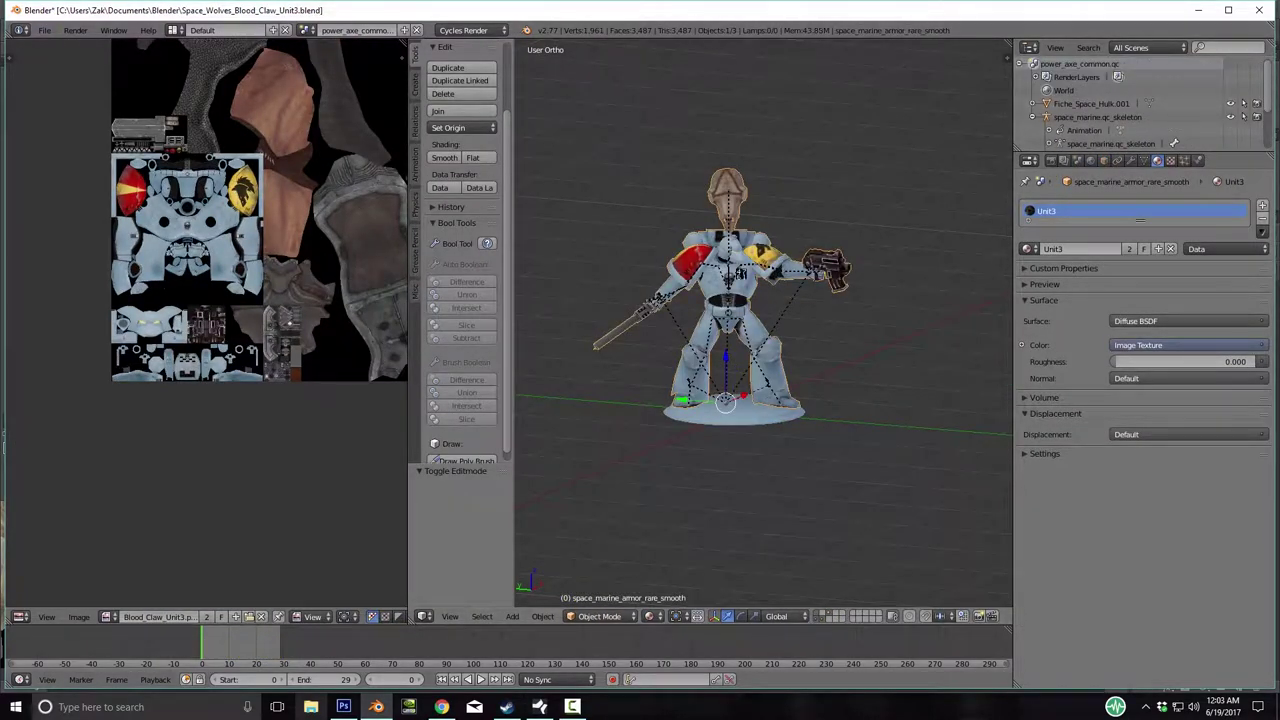
left_click(45, 30)
left_click(68, 146)
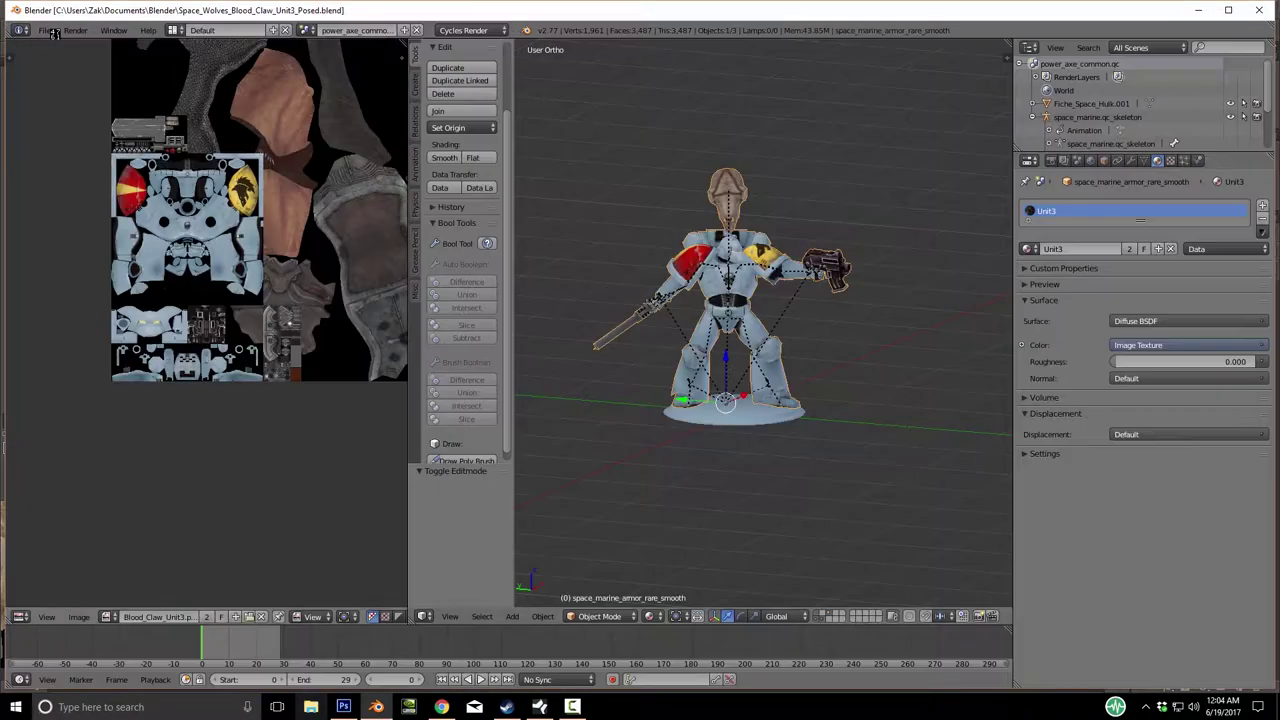
left_click(45, 30)
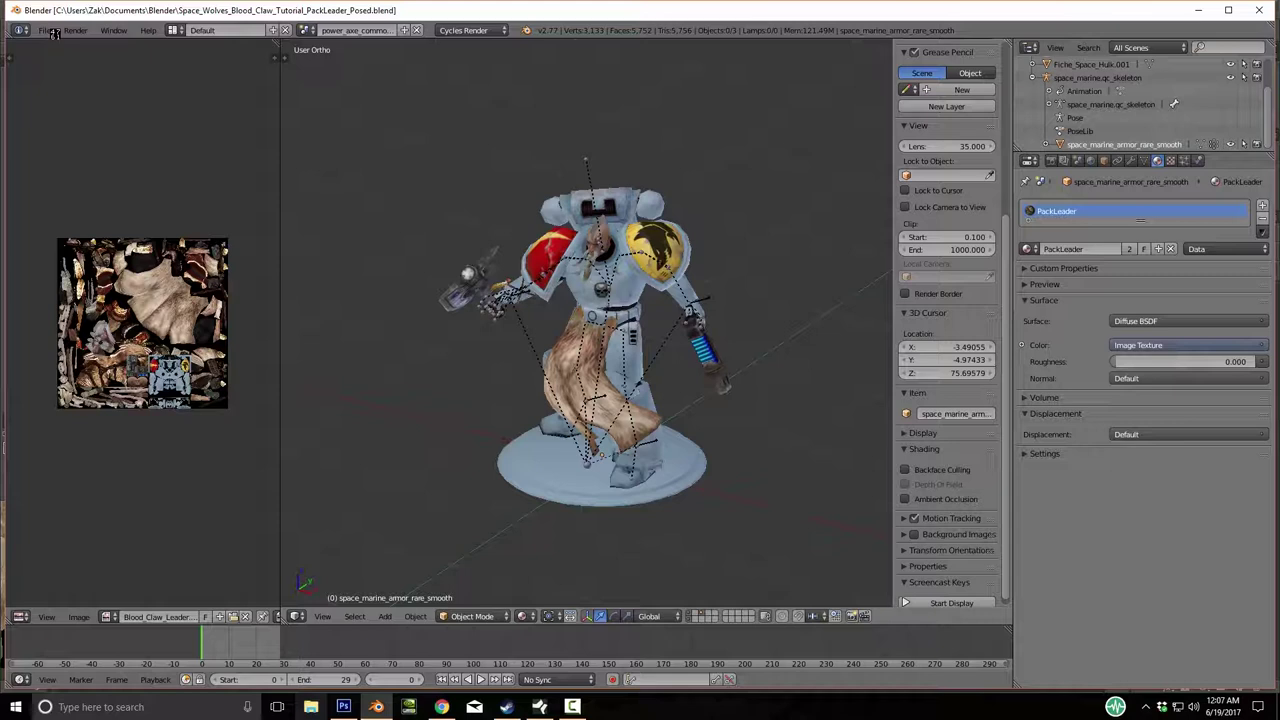
Add a cube and frame the view on it and the character.
key("shift+a")
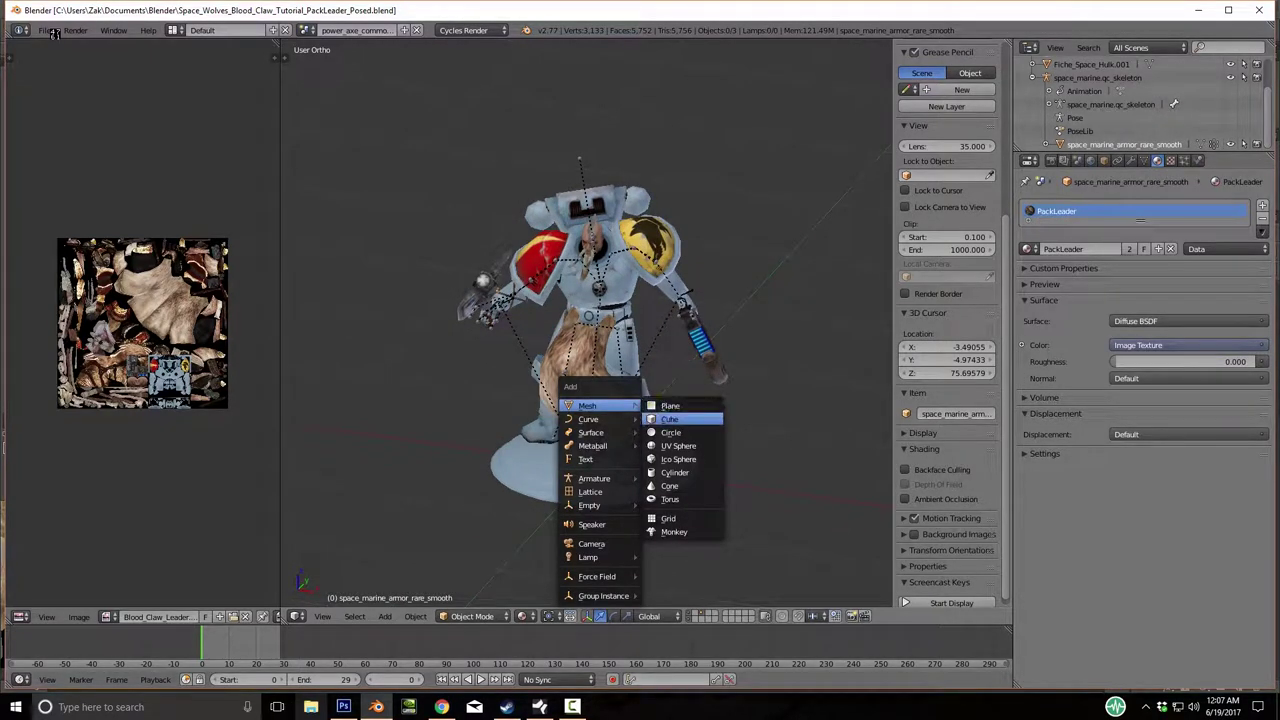
key("Return")
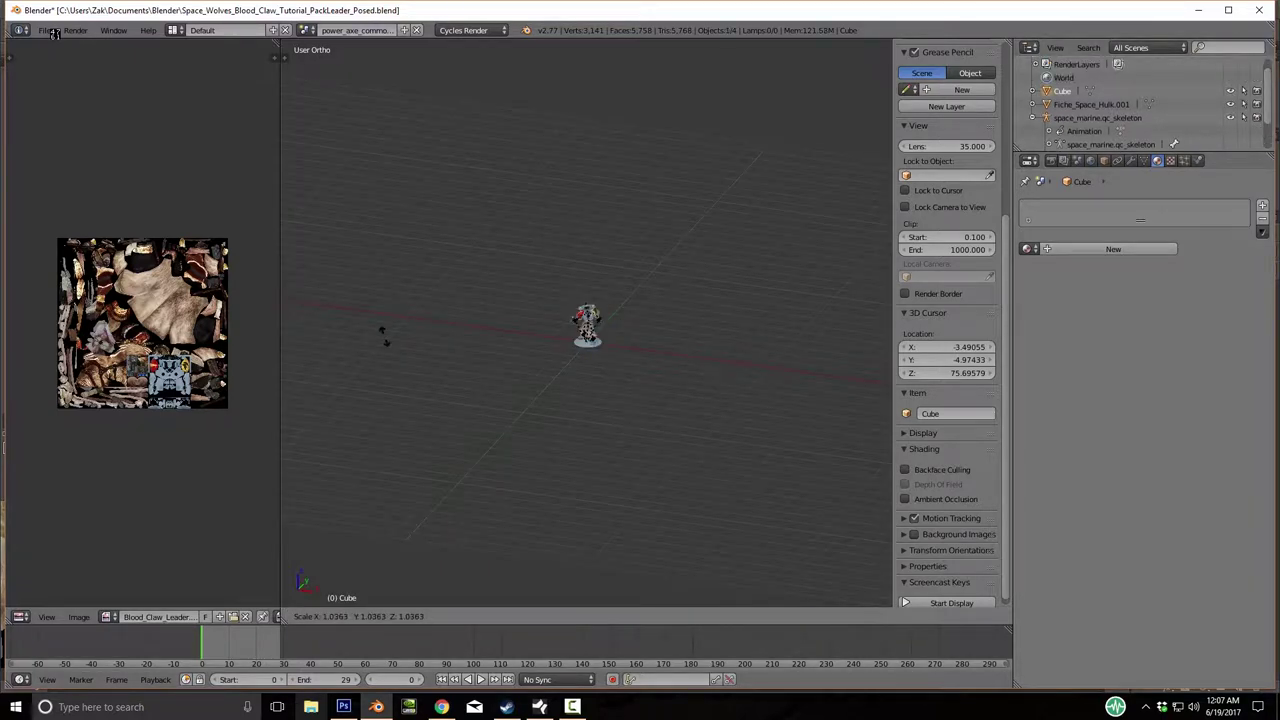
key("Home")
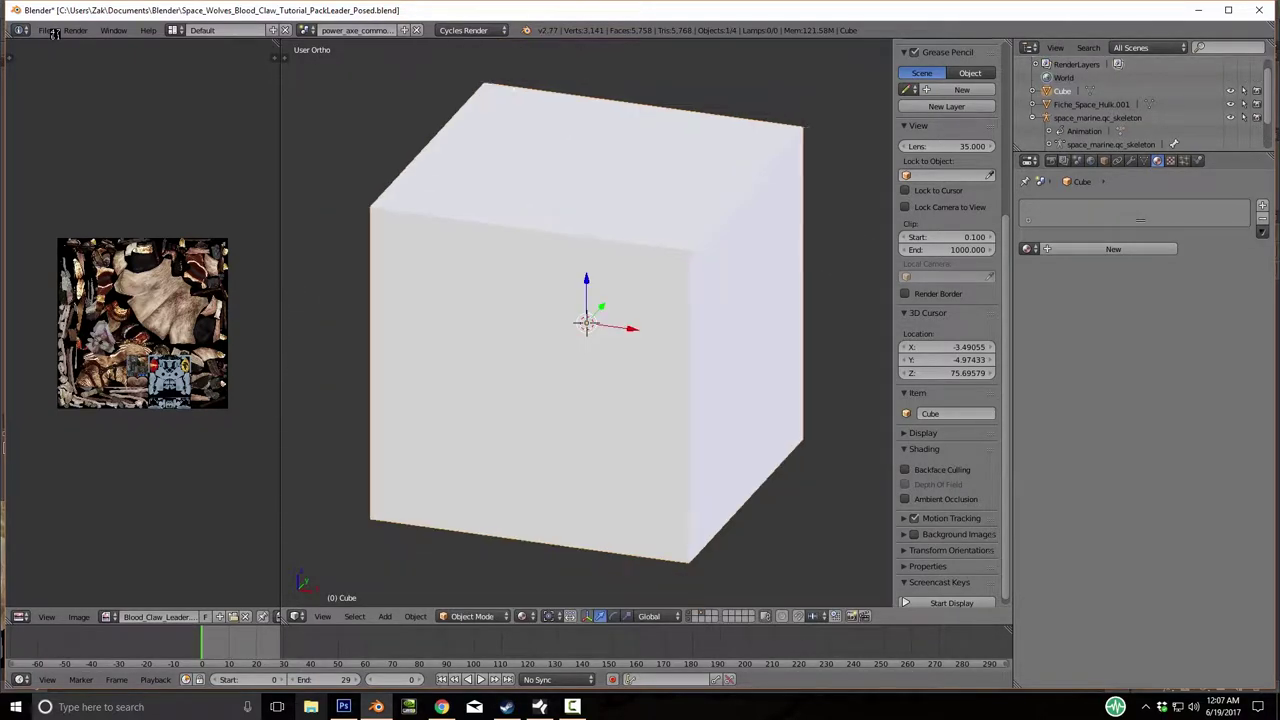
key("KP_8")
key("KP_2")
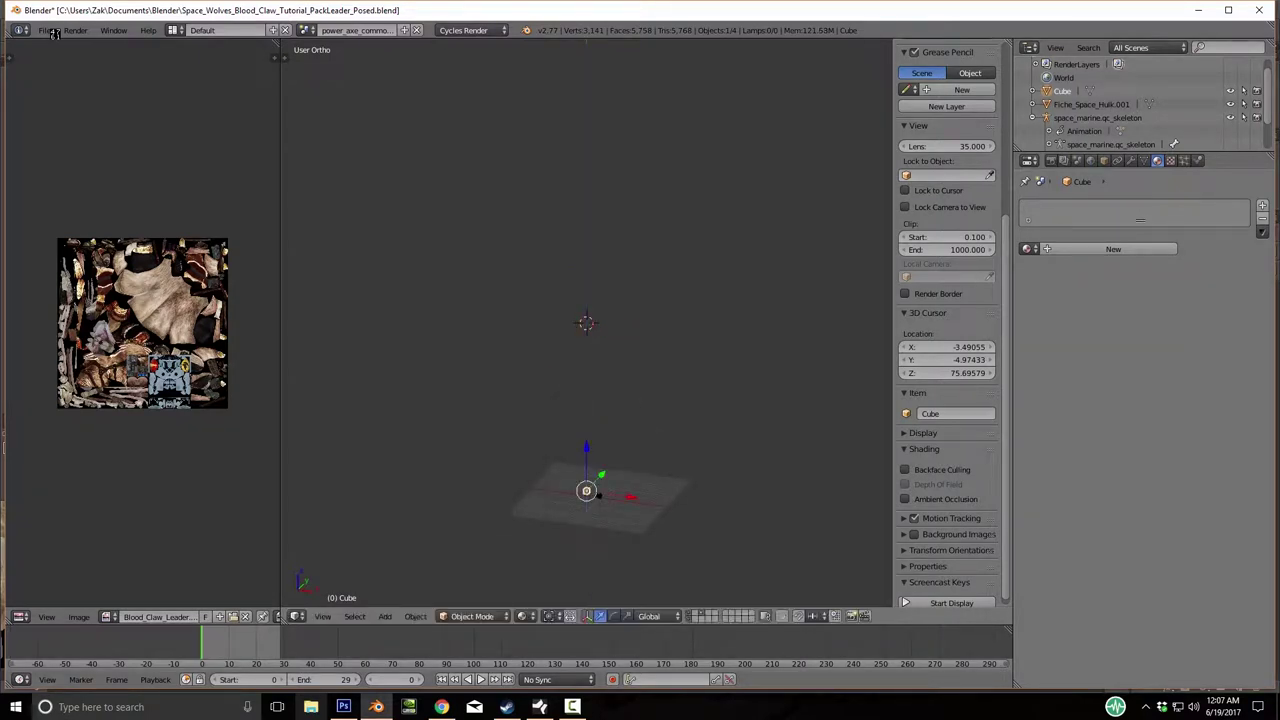
key("KP_Decimal")
key("KP_Subtract")
key("KP_Subtract")
key("KP_Subtract")
Move the cube onto the character and reset the 3D cursor to the world origin.
type("3")
key("Return")
key("KP_Decimal")
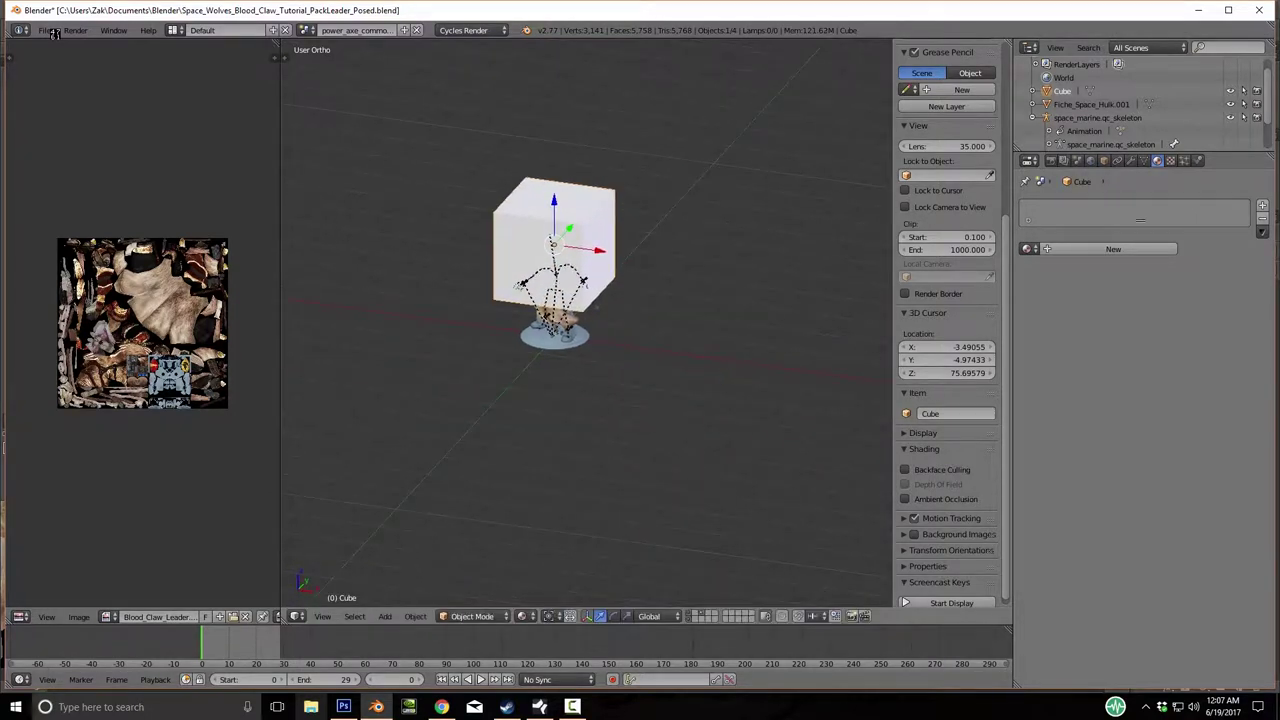
key("KP_Subtract")
key("KP_Subtract")
key("space")
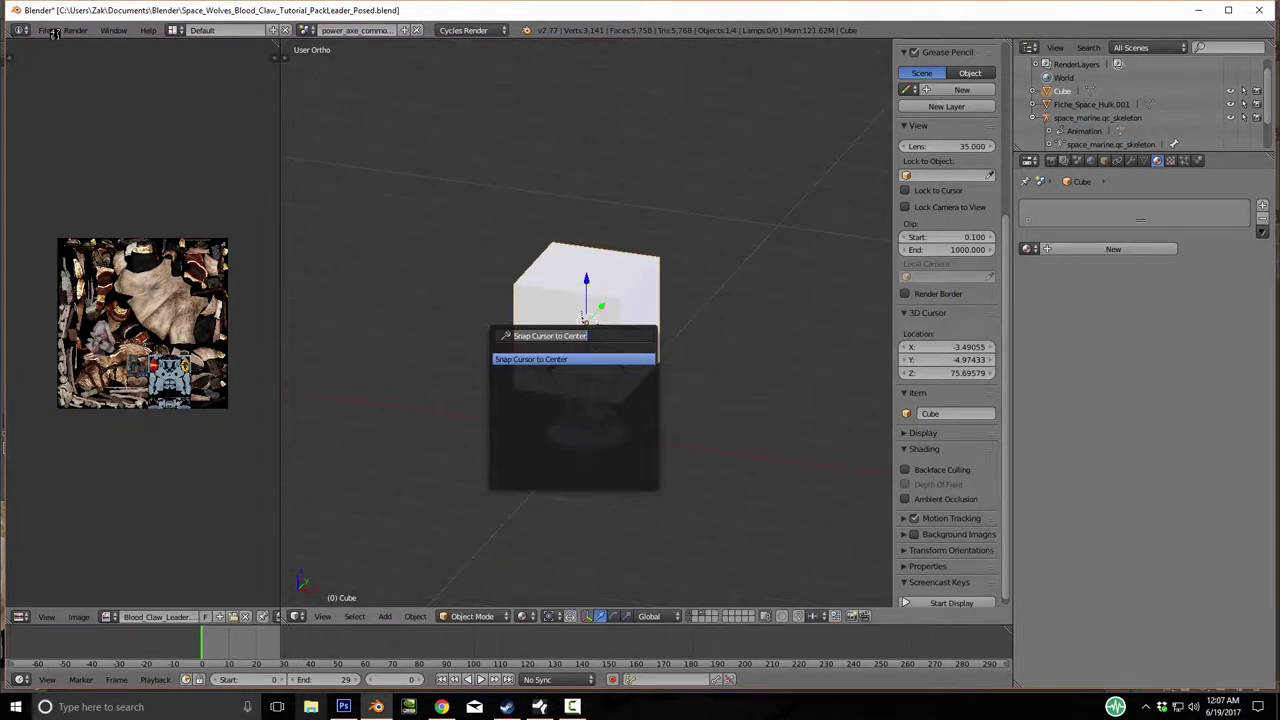
key("Return")
Lower the cube around the character and set its display to Wire.
key("g")
key("z")
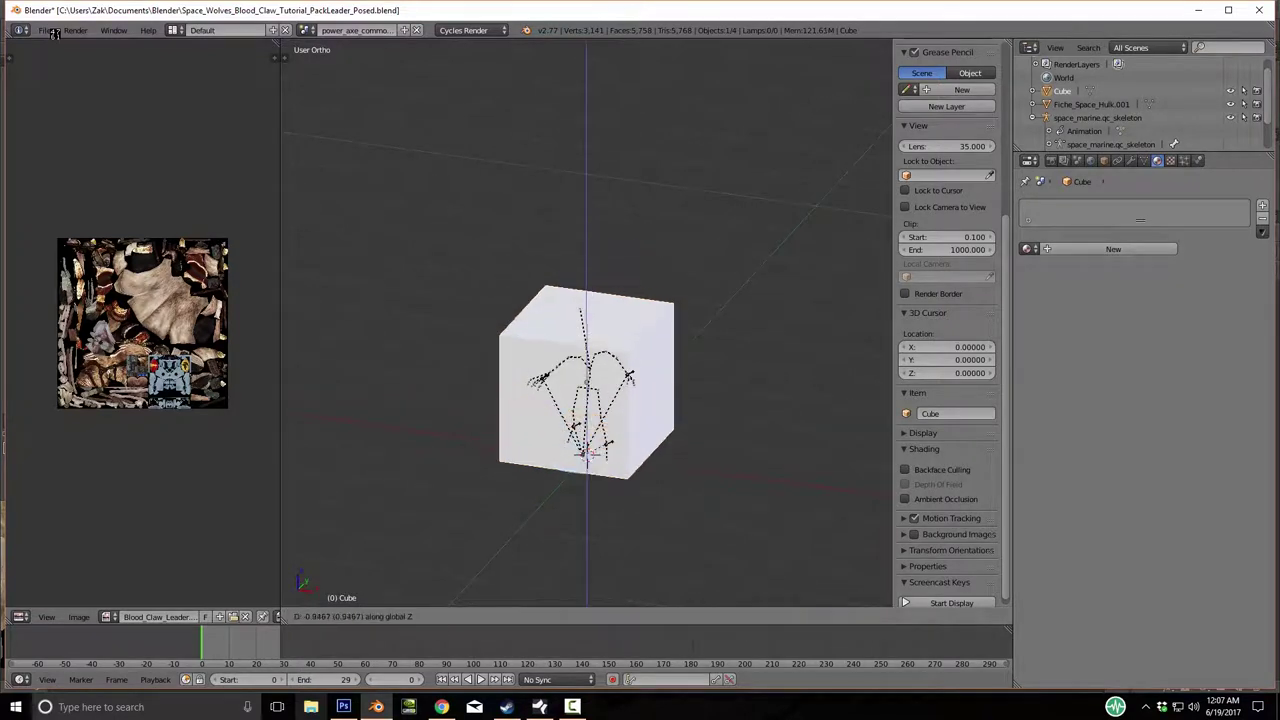
key("Return")
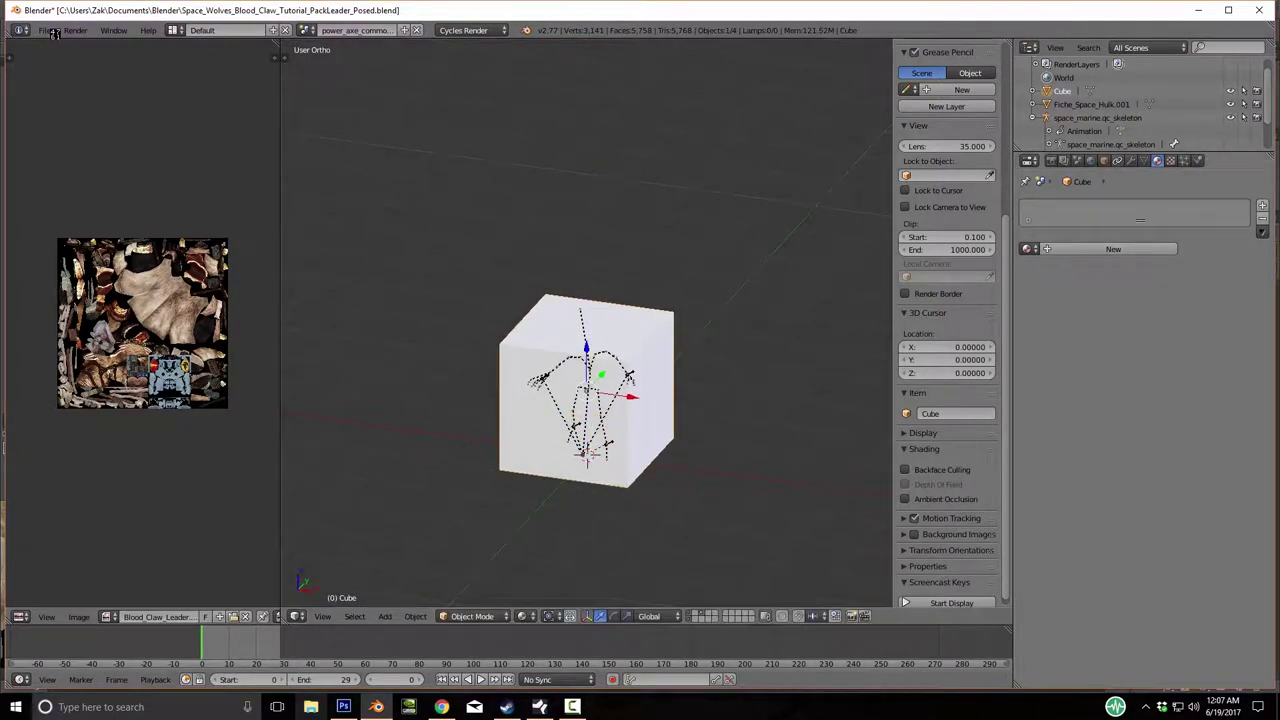
left_click(1104, 160)
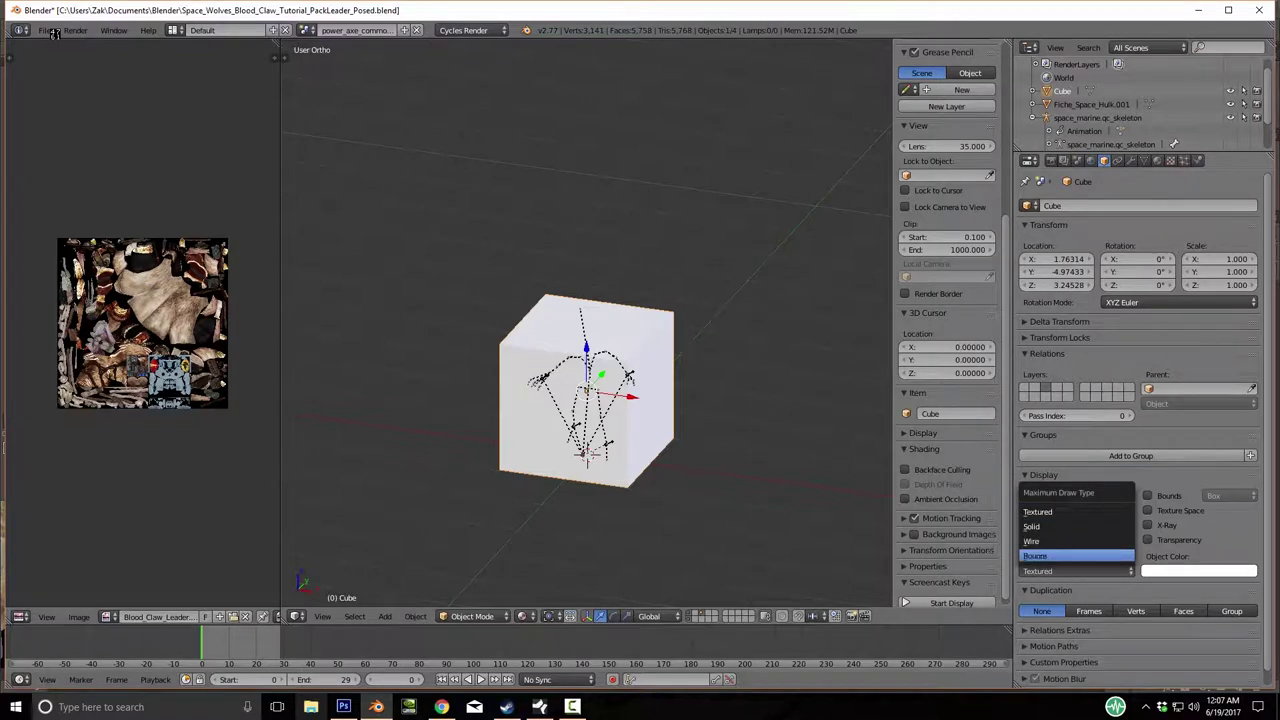
left_click(1031, 540)
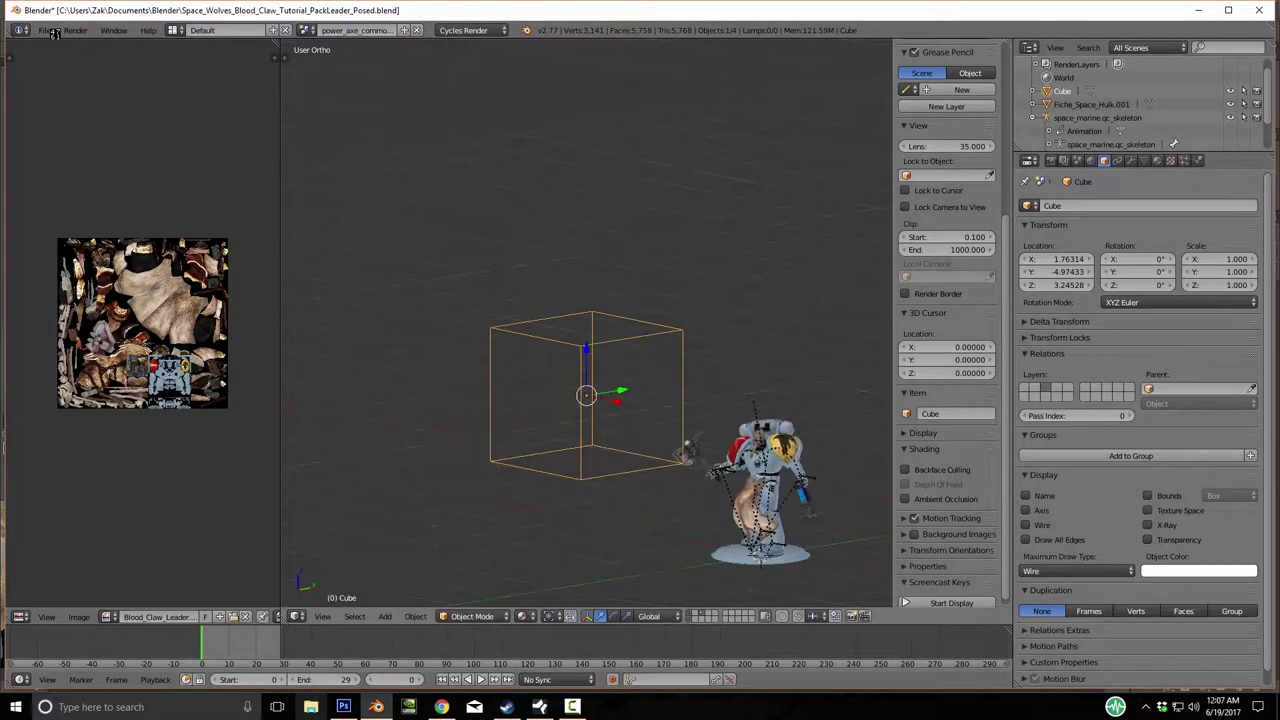
From the right-side view, raise the cube slightly to fit the character.
key("KP_3")
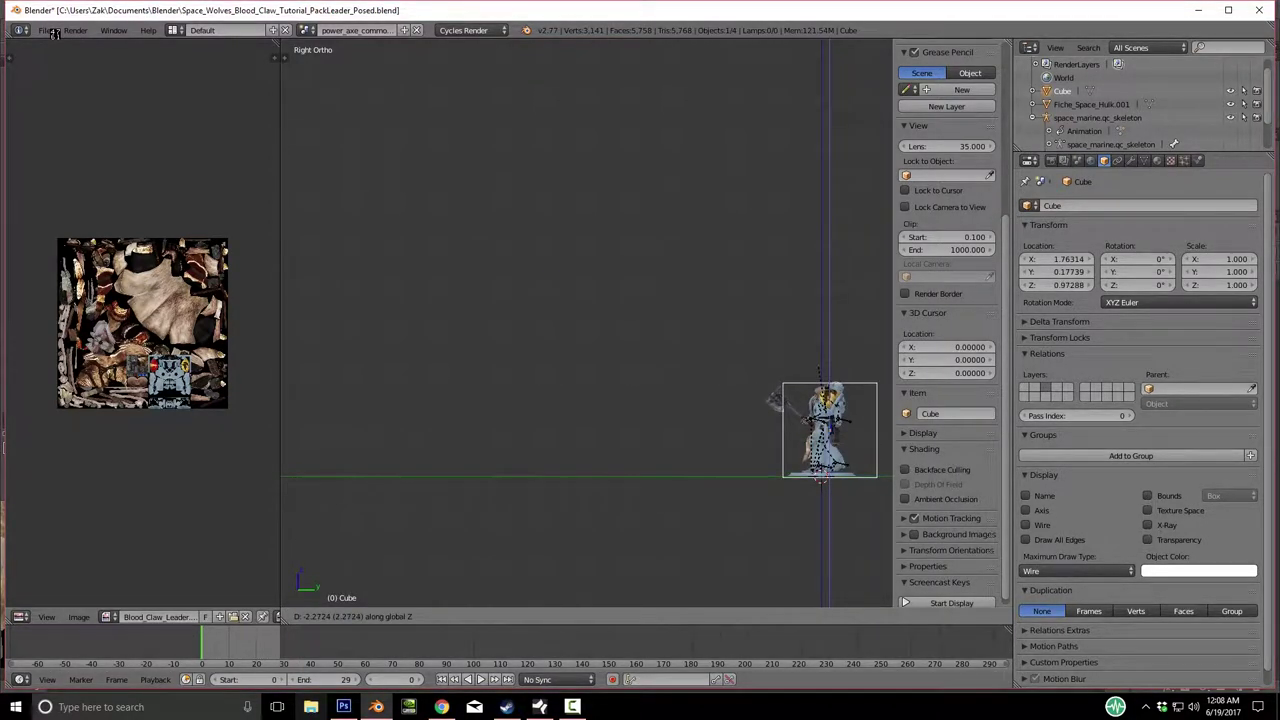
key("KP_3")
key("KP_Decimal")
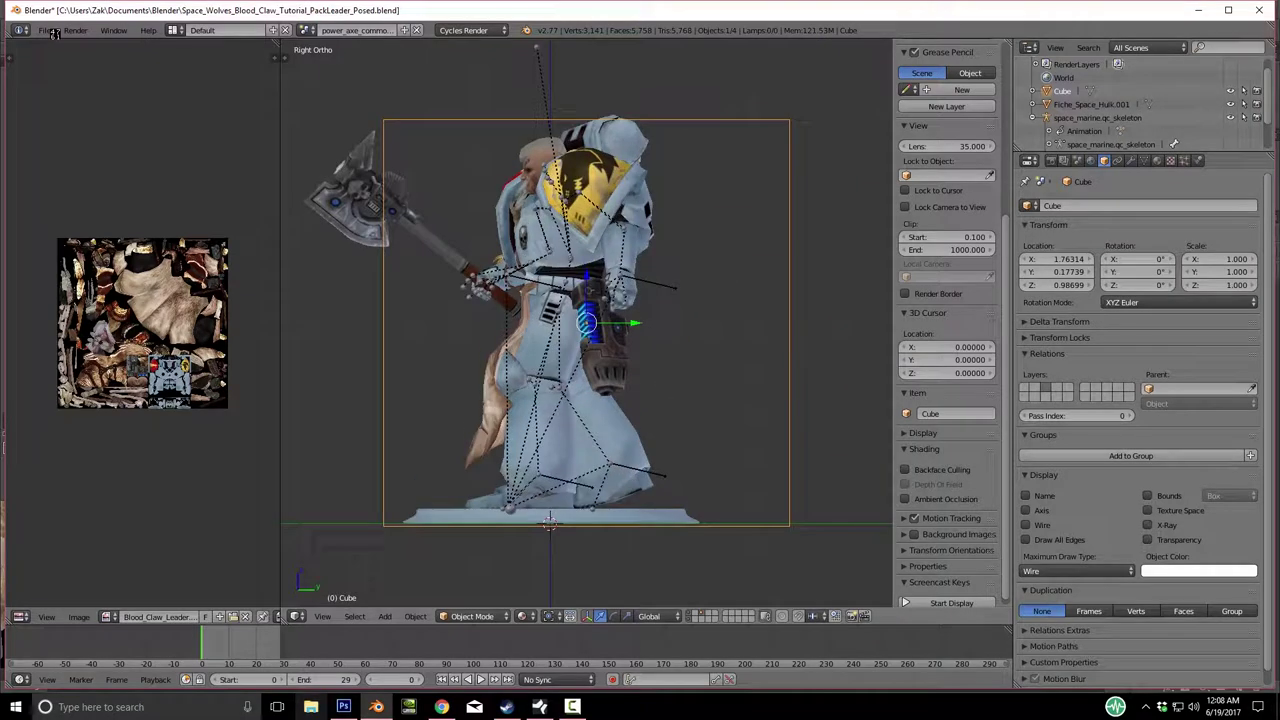
key("g")
key("y")
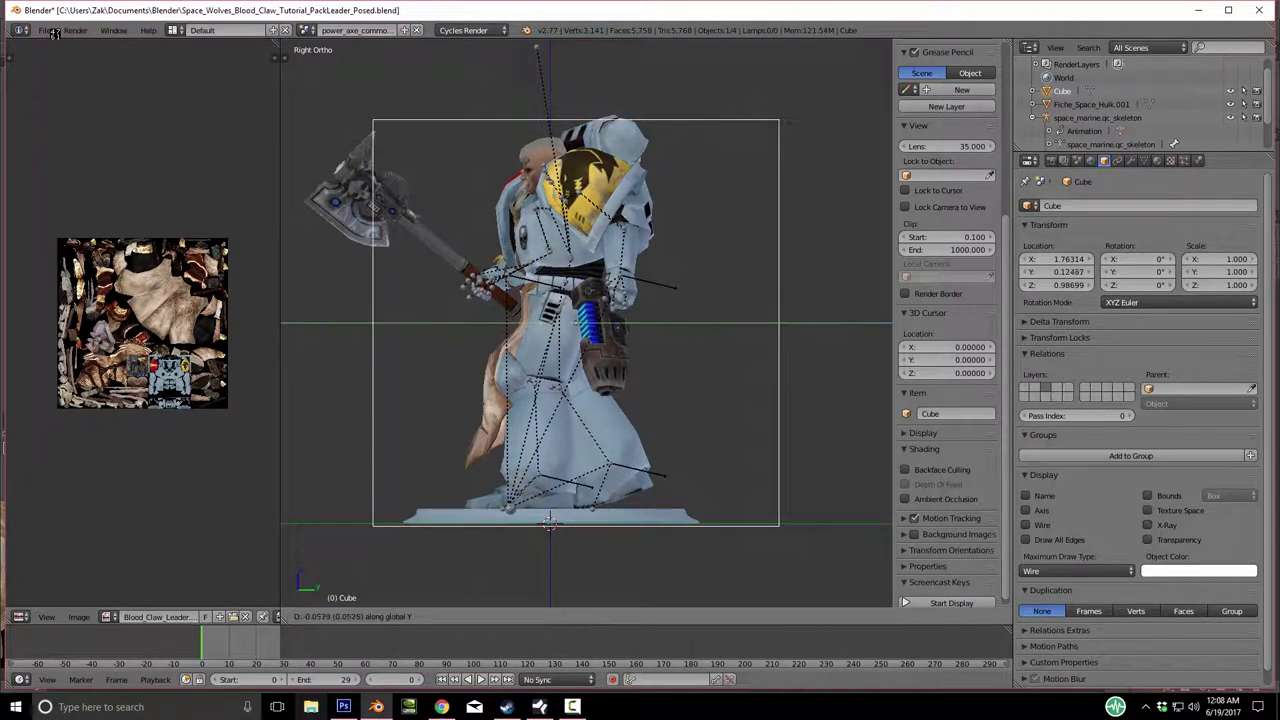
key("z")
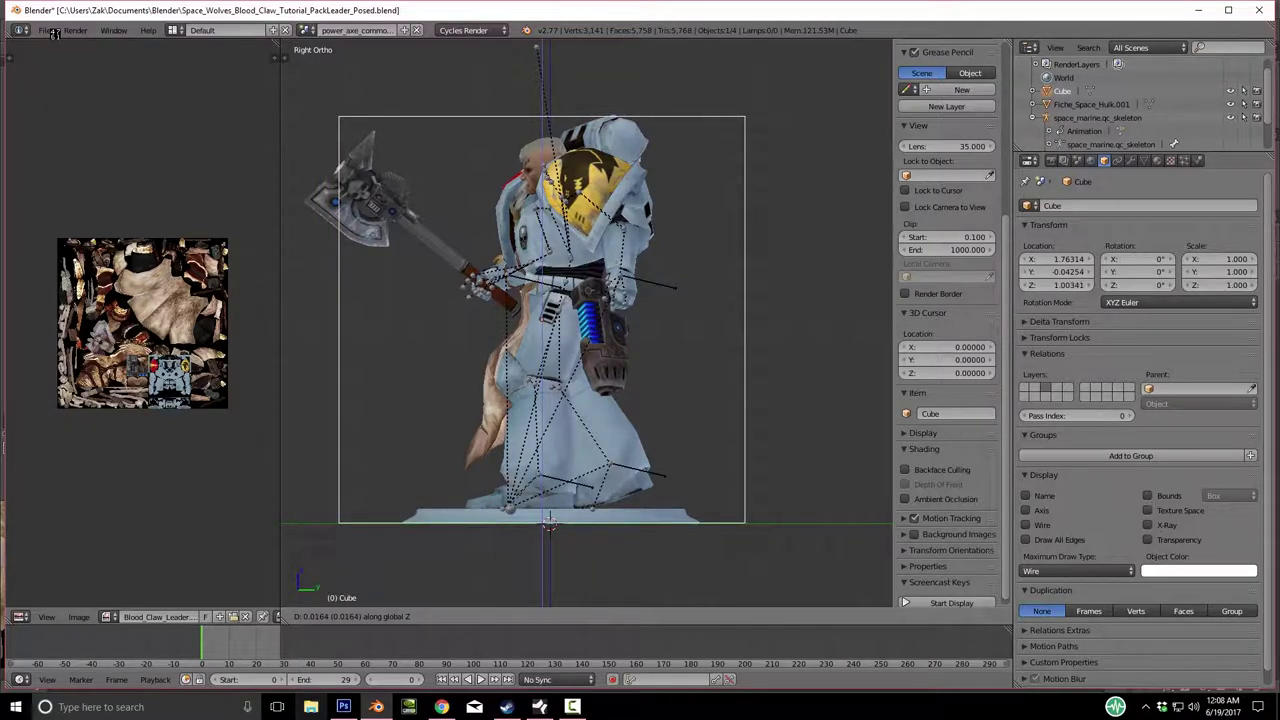
key("Return")
From the front view, centre the cube over the character along X.
key("KP_1")
key("g")
key("x")
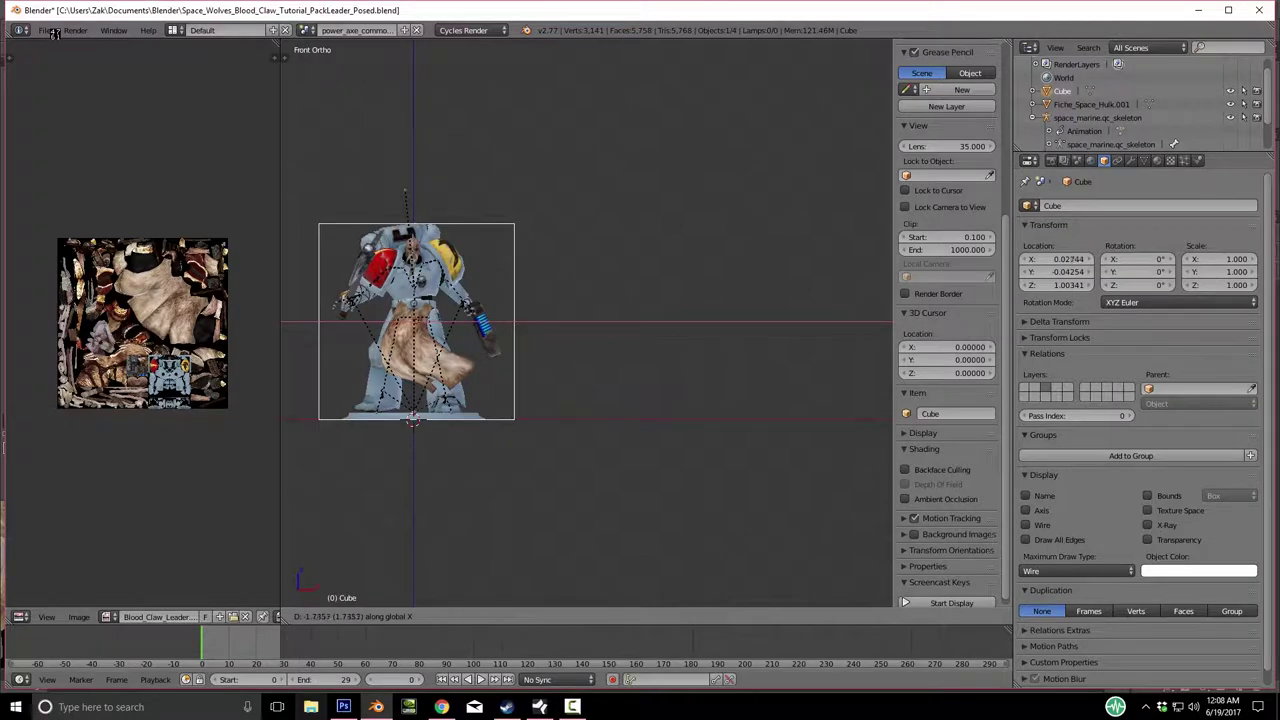
key("Return")
key("KP_Decimal")
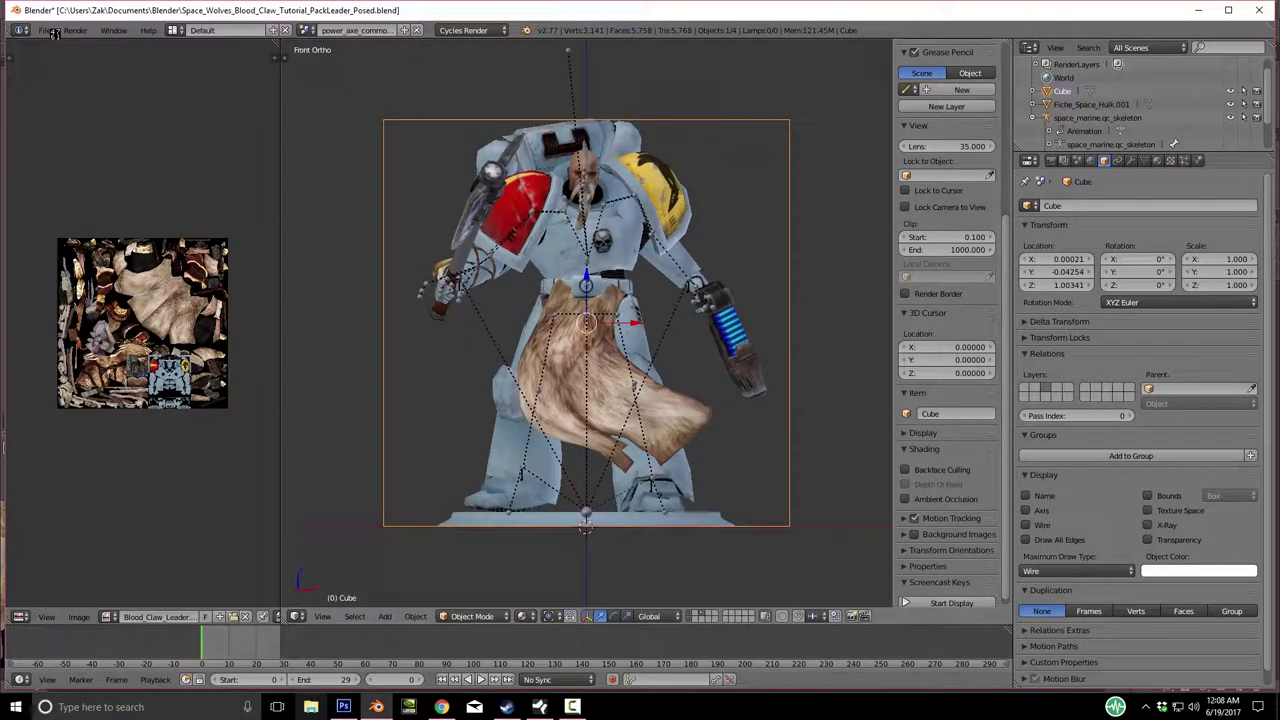
key("Tab")
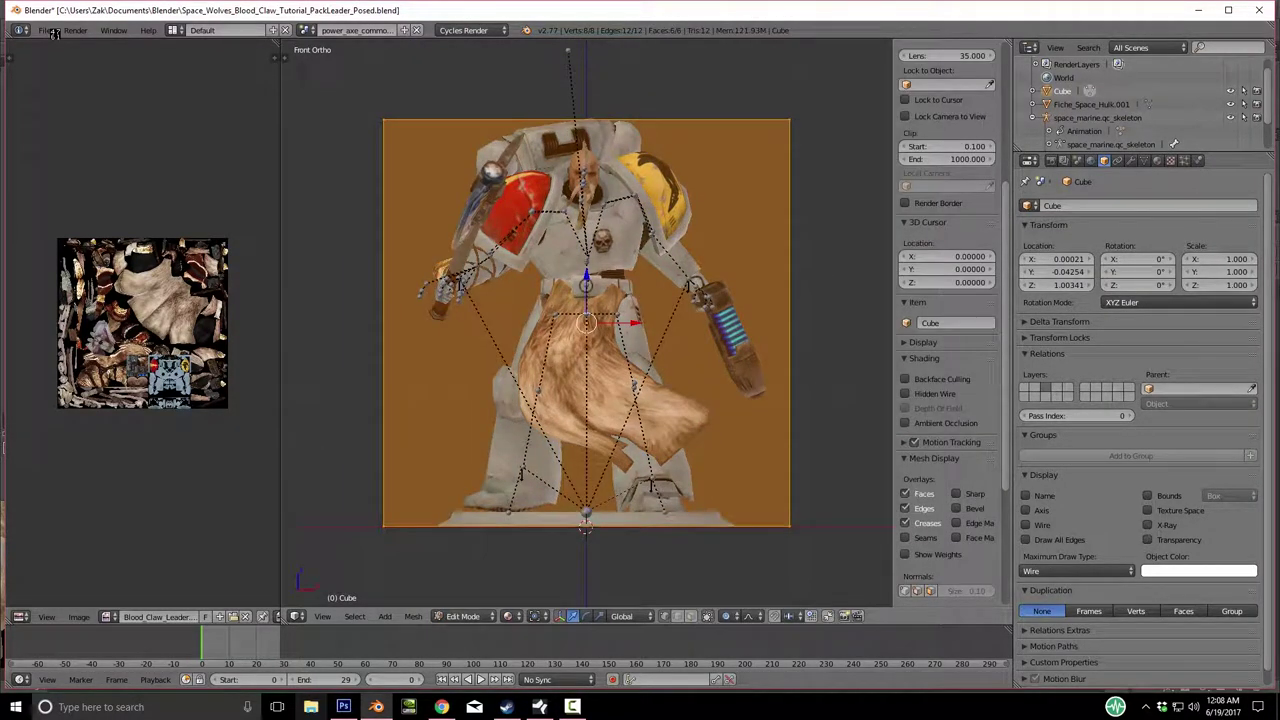
Narrow the box's width by scaling its vertices along X.
key("s")
key("x")
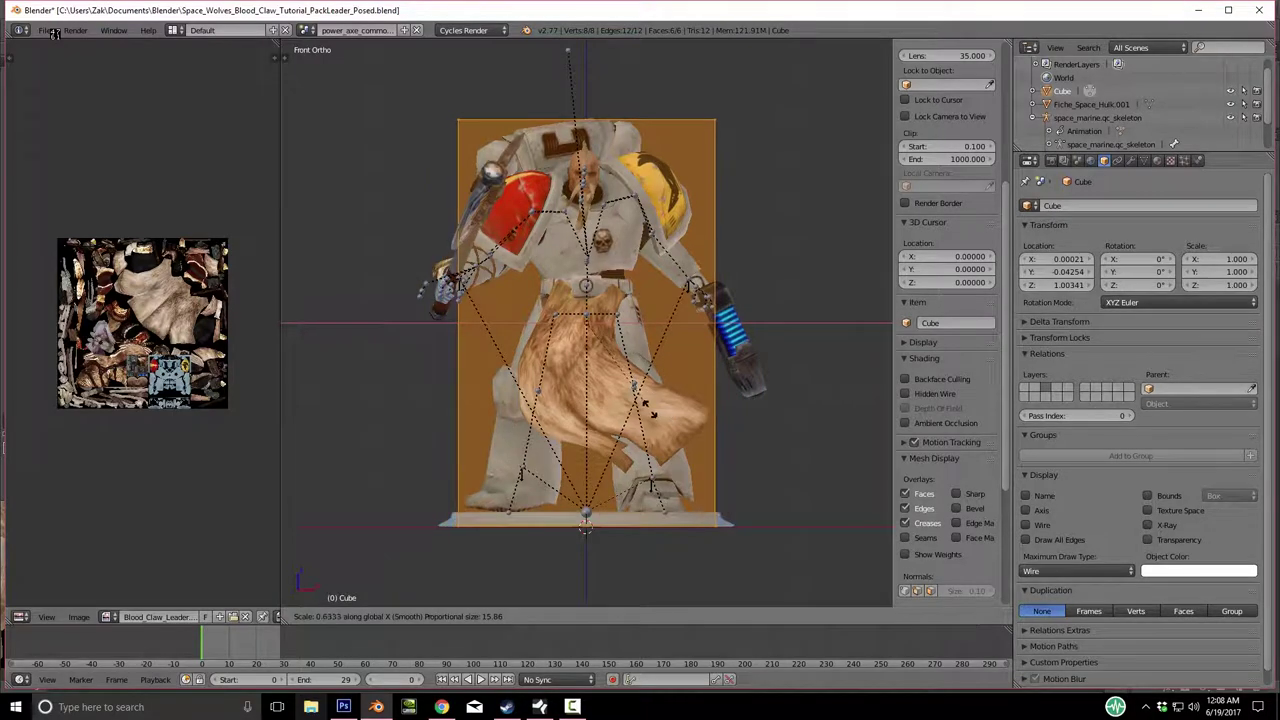
left_click(697, 392)
middle_click_drag(697, 392, 722, 390)
key("KP_3")
Narrow the box's depth along Y, check the fit from all sides, and exit Edit Mode.
key("s")
key("y")
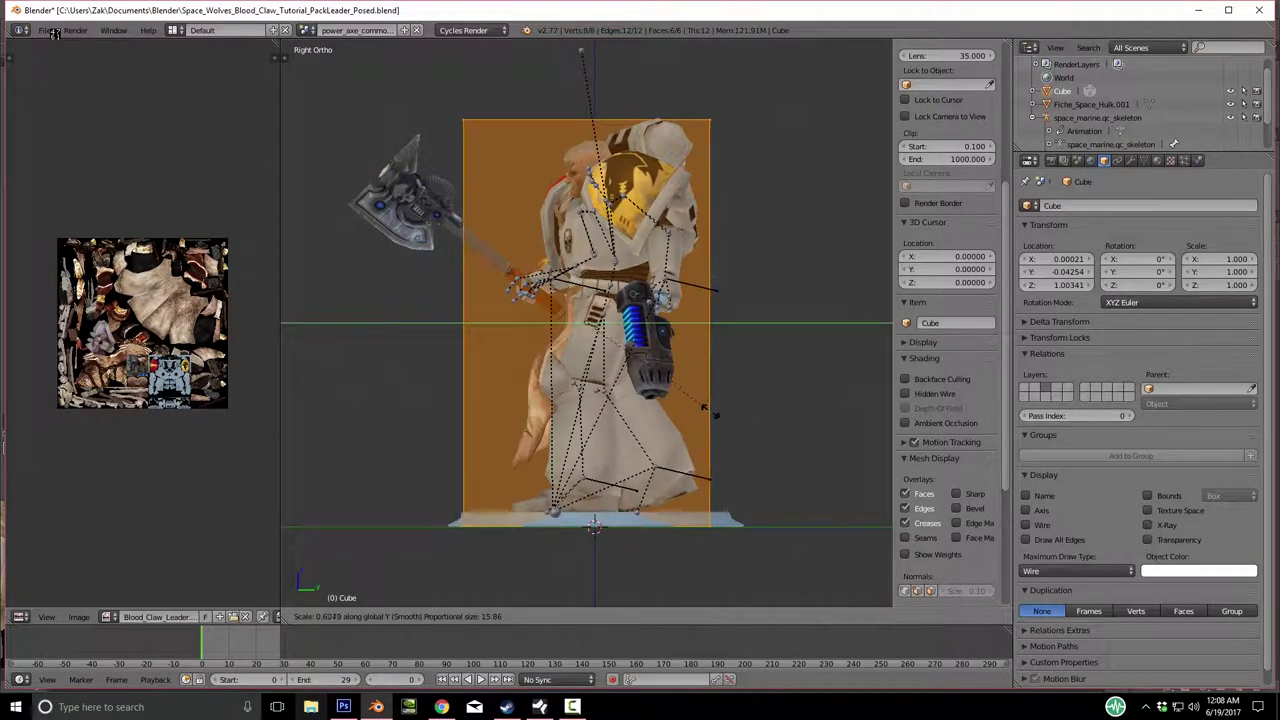
left_click(697, 410)
middle_click_drag(700, 400, 740, 390)
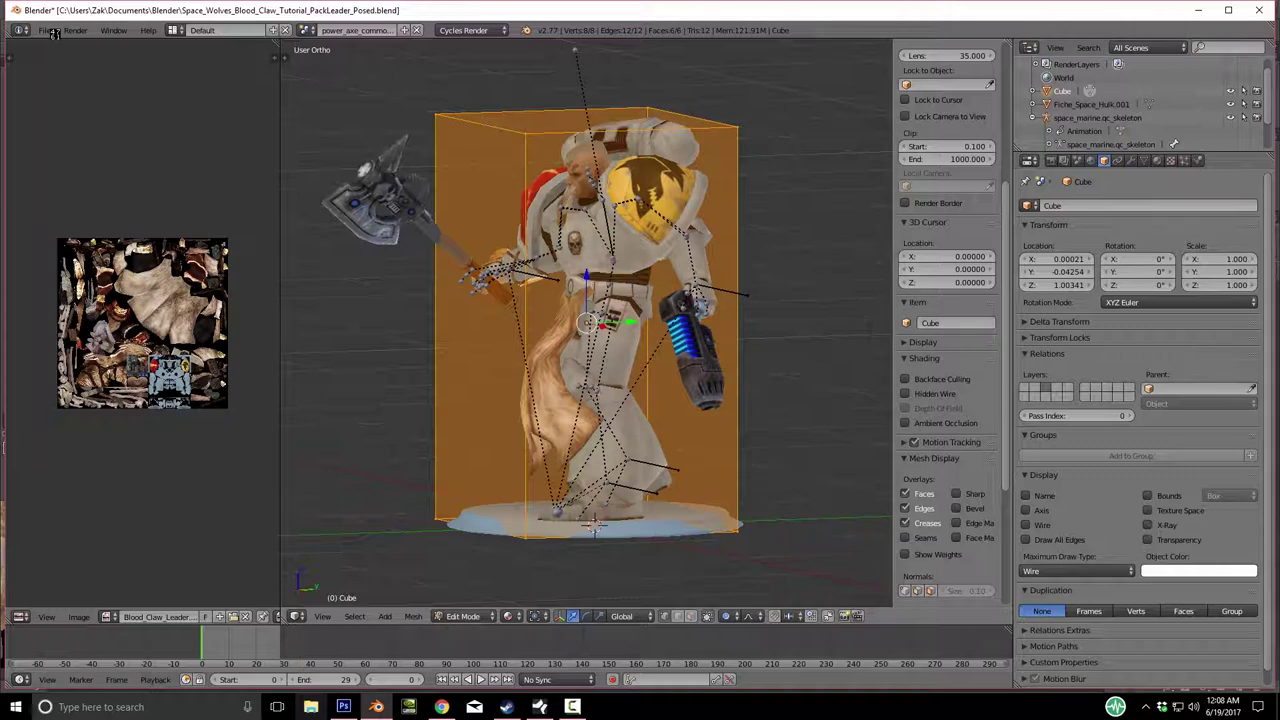
middle_click_drag(740, 390, 800, 400)
middle_click_drag(592, 514, 805, 440)
scroll(650, 515, "down", 3)
scroll(820, 440, "up", 2)
key("Tab")
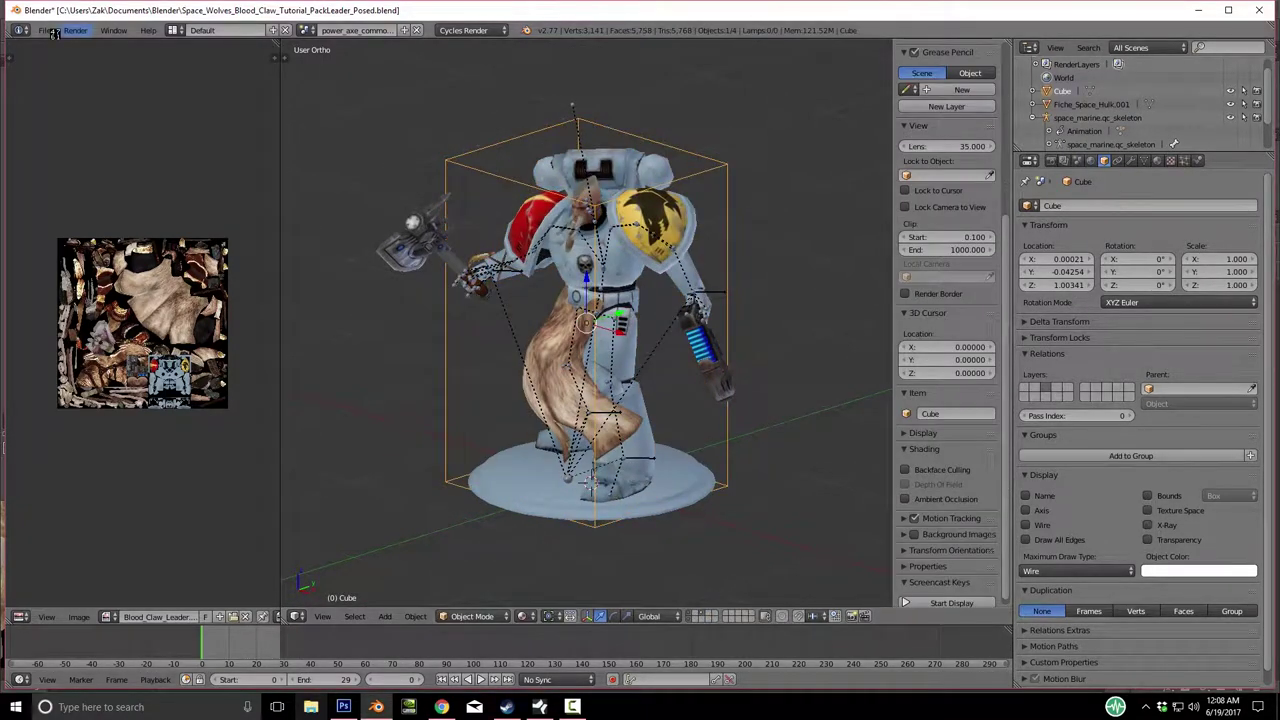
Save the blend file, then delete the model and its rig, leaving only the box.
key("ctrl+s")
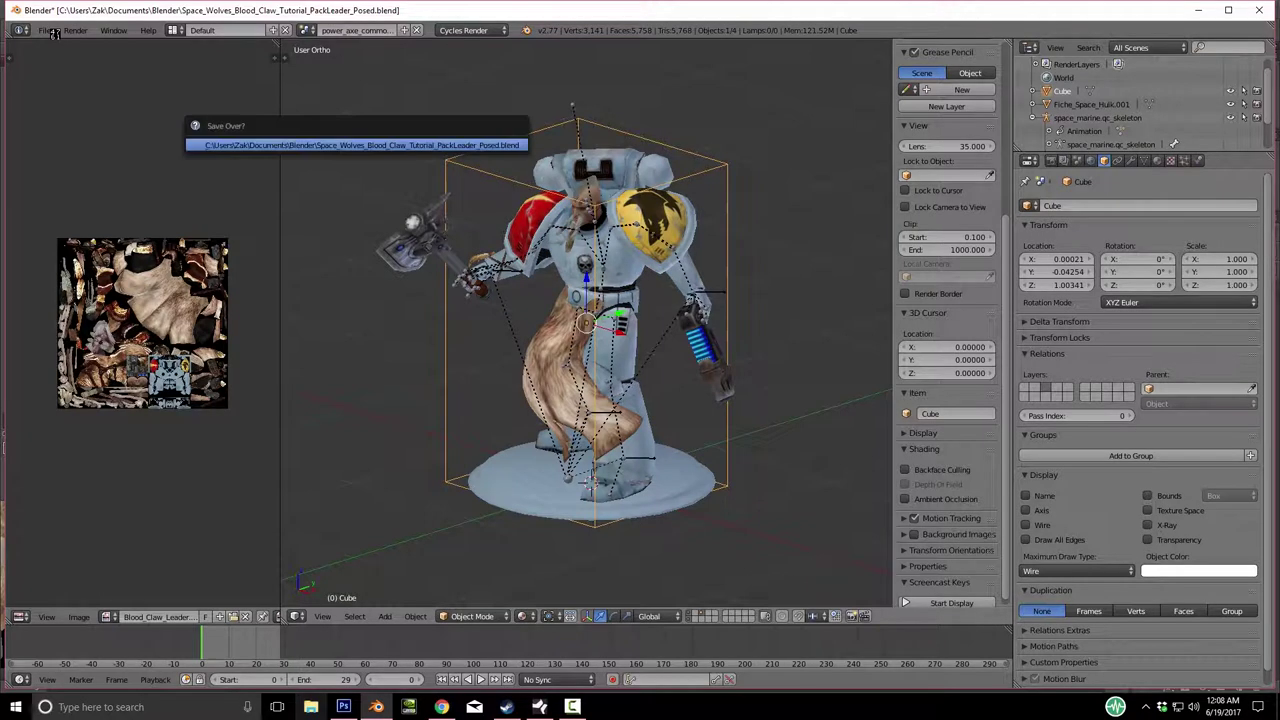
key("Return")
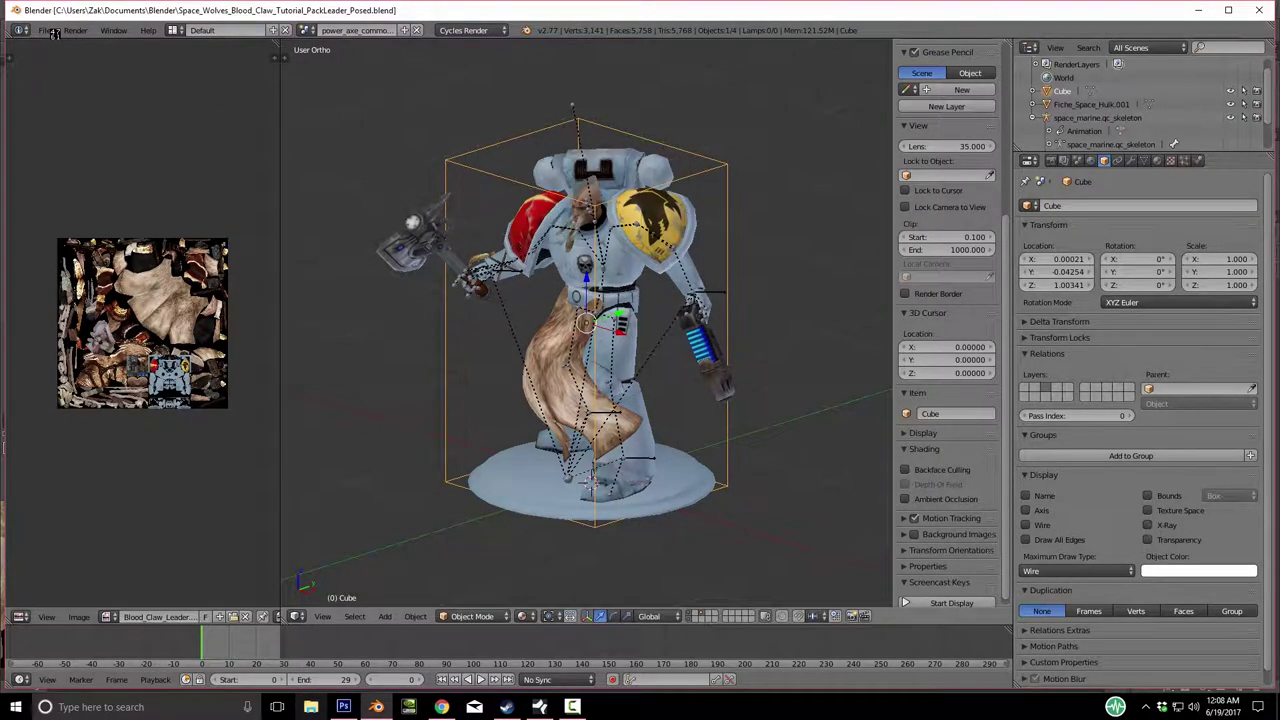
key("a")
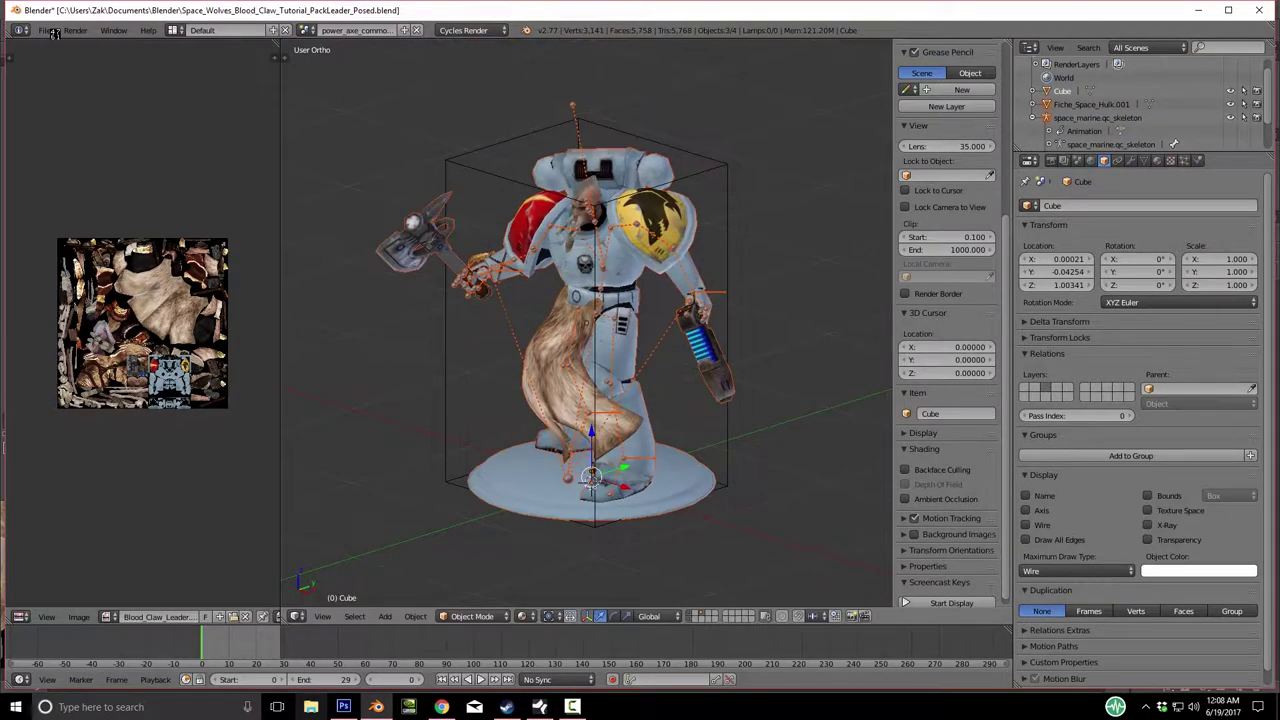
key("x")
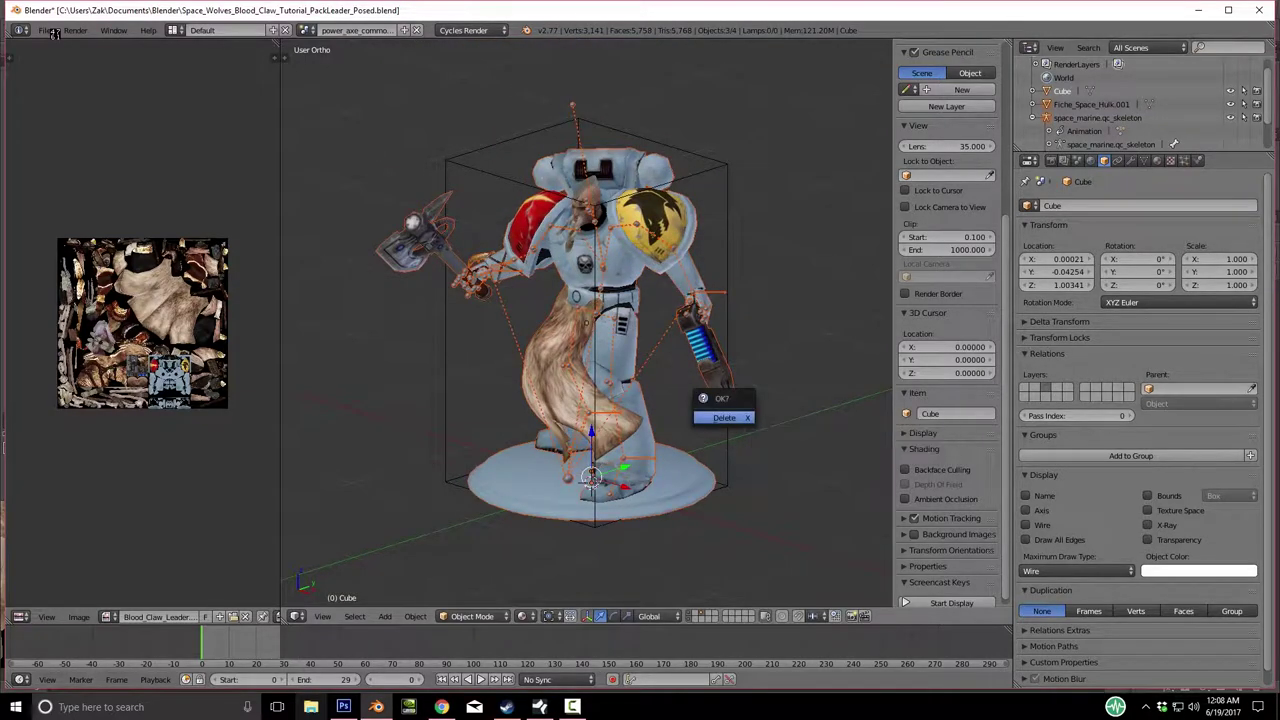
key("Return")
Export the box as the Wavefront collider Space_Wolves_Blood_Claw_Coll.obj.
left_click(52, 30)
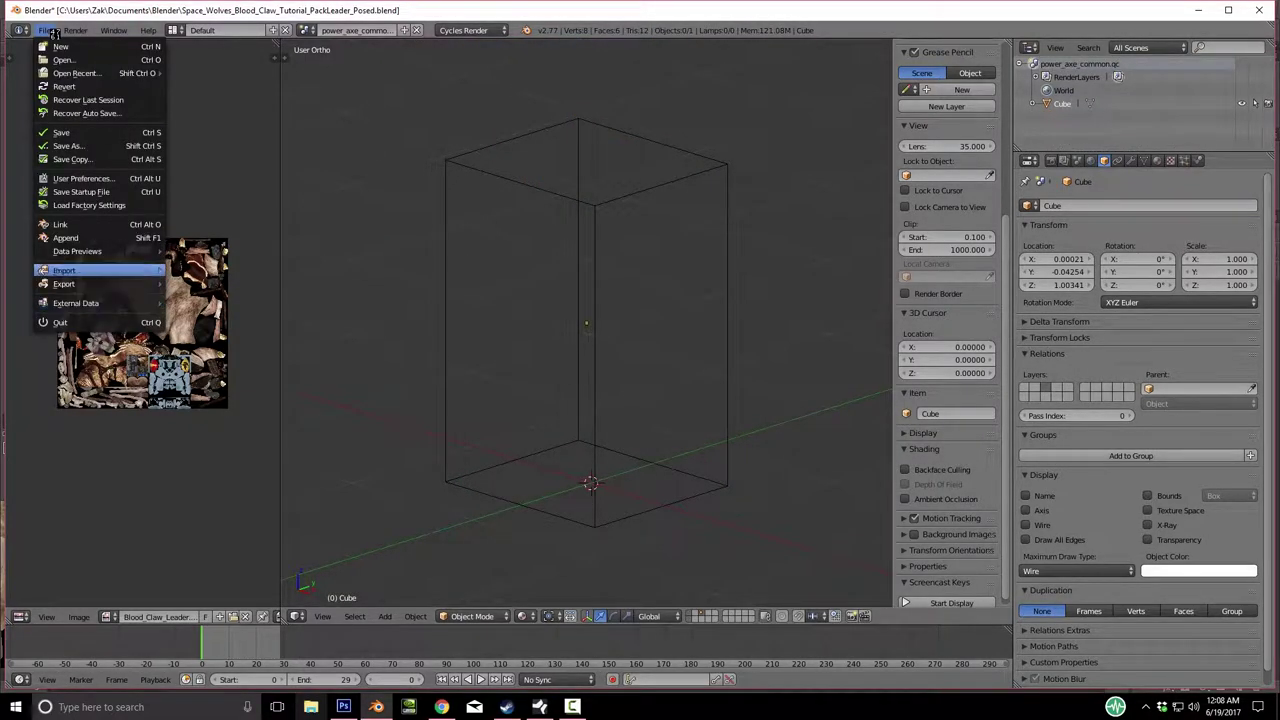
mouse_move(64, 284)
left_click(240, 337)
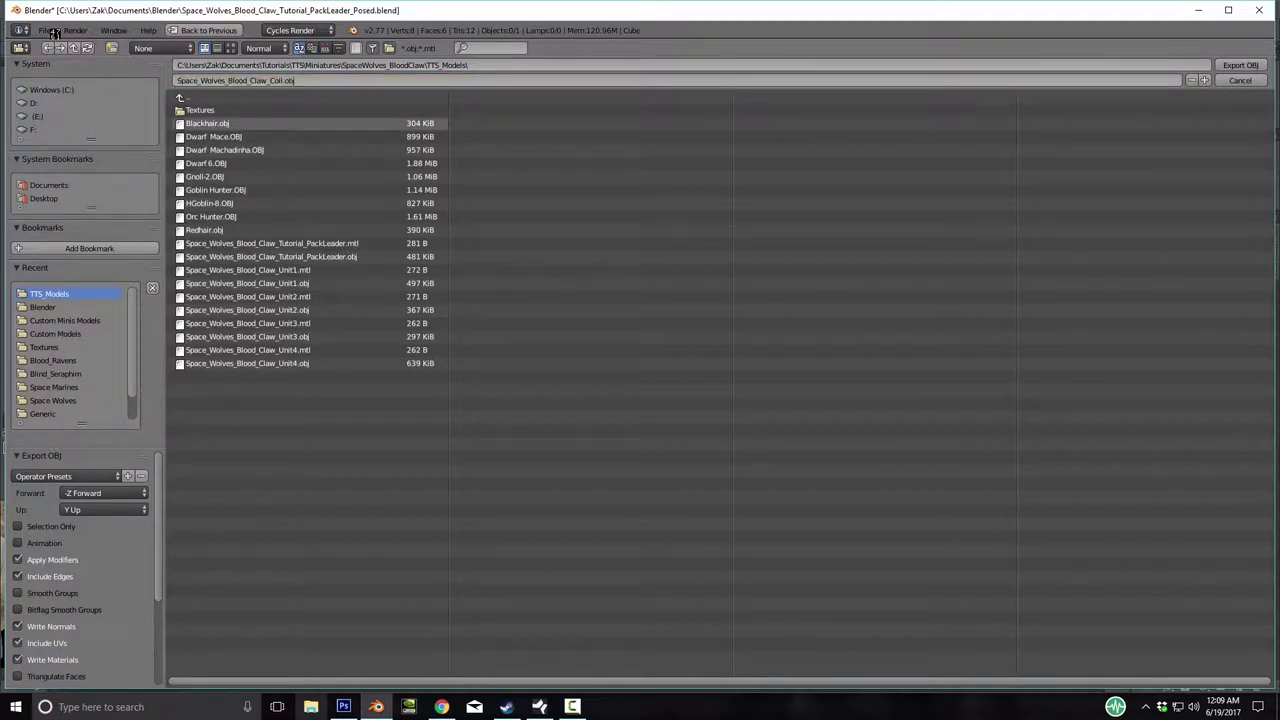
key("Return")
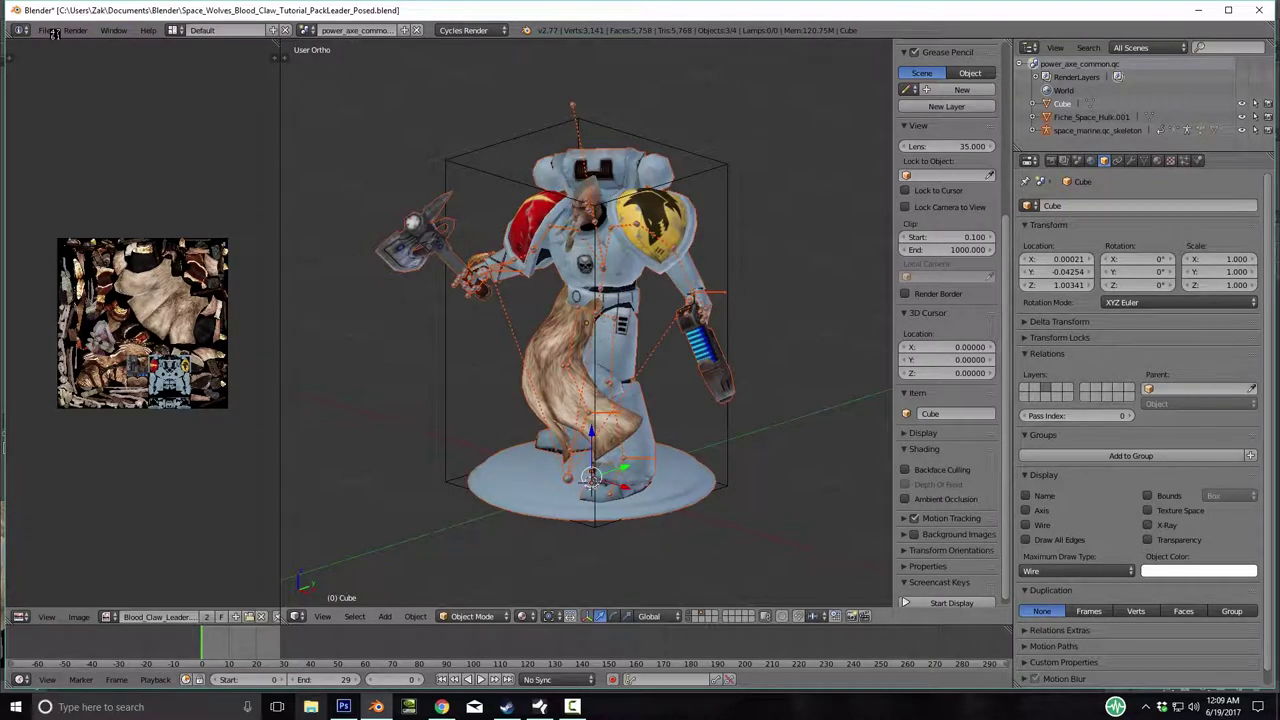
Save the blend file again, overwriting the existing copy.
key("ctrl+s")
key("Return")
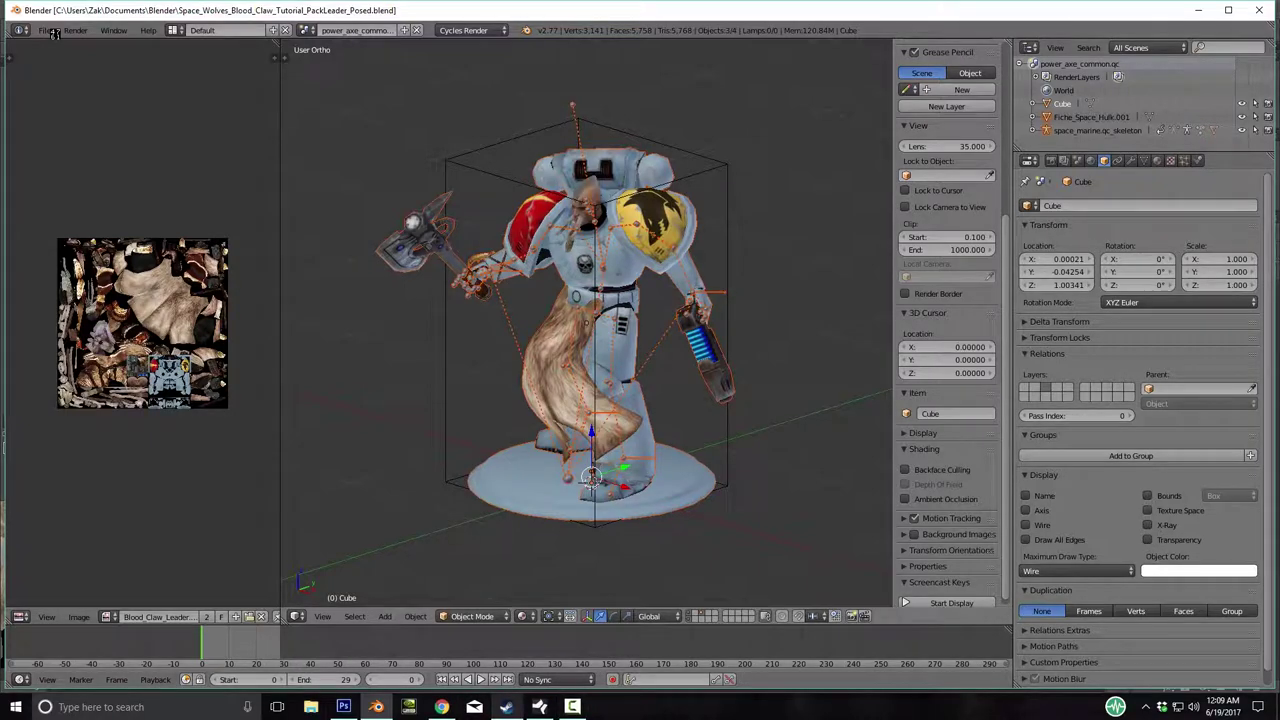
key("alt+Tab")
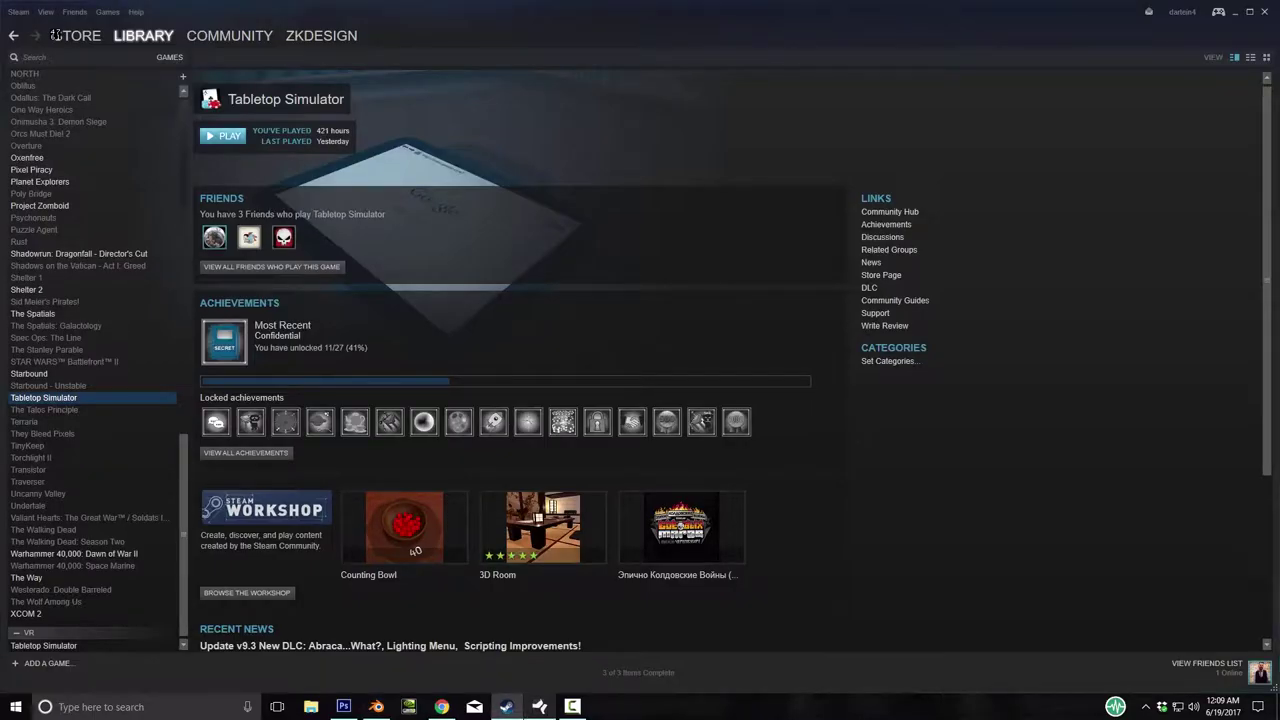
Launch Tabletop Simulator from its Steam library page.
key("Return")
key("Return")
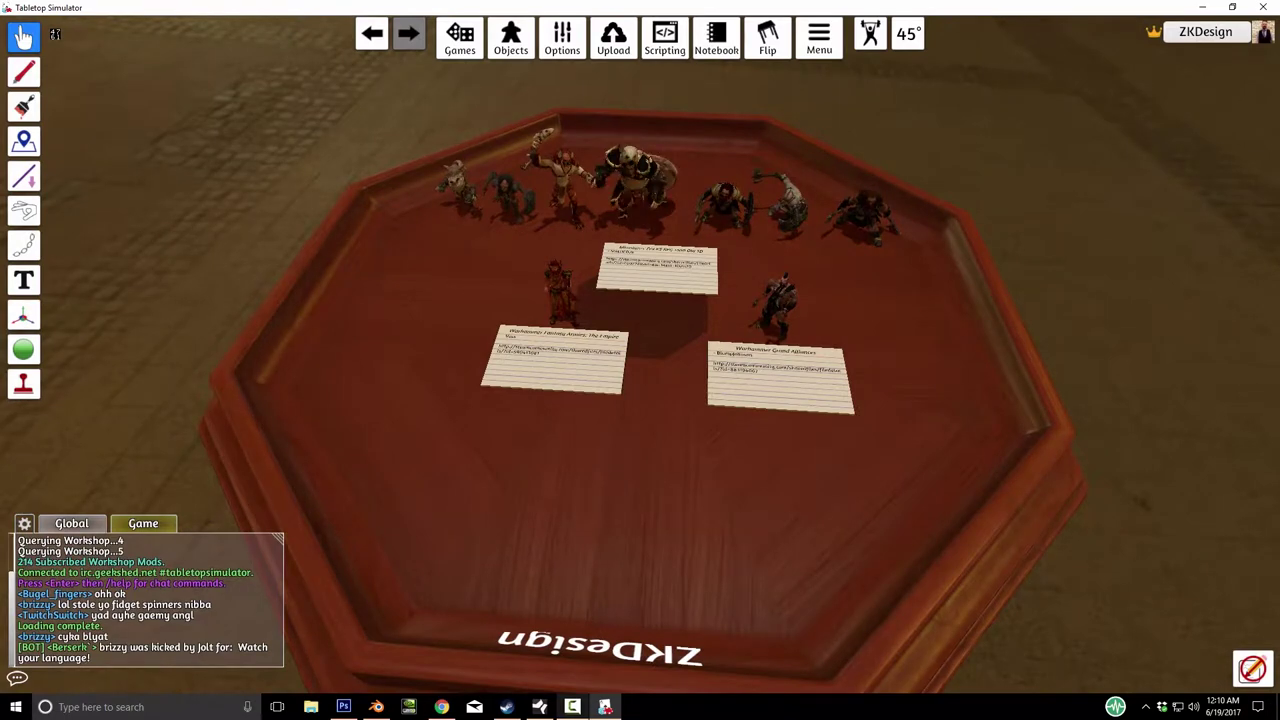
Paste a copy of the ORC-7 miniature and open its custom model settings.
key("ctrl+v")
scroll(640, 450, "up", 3)
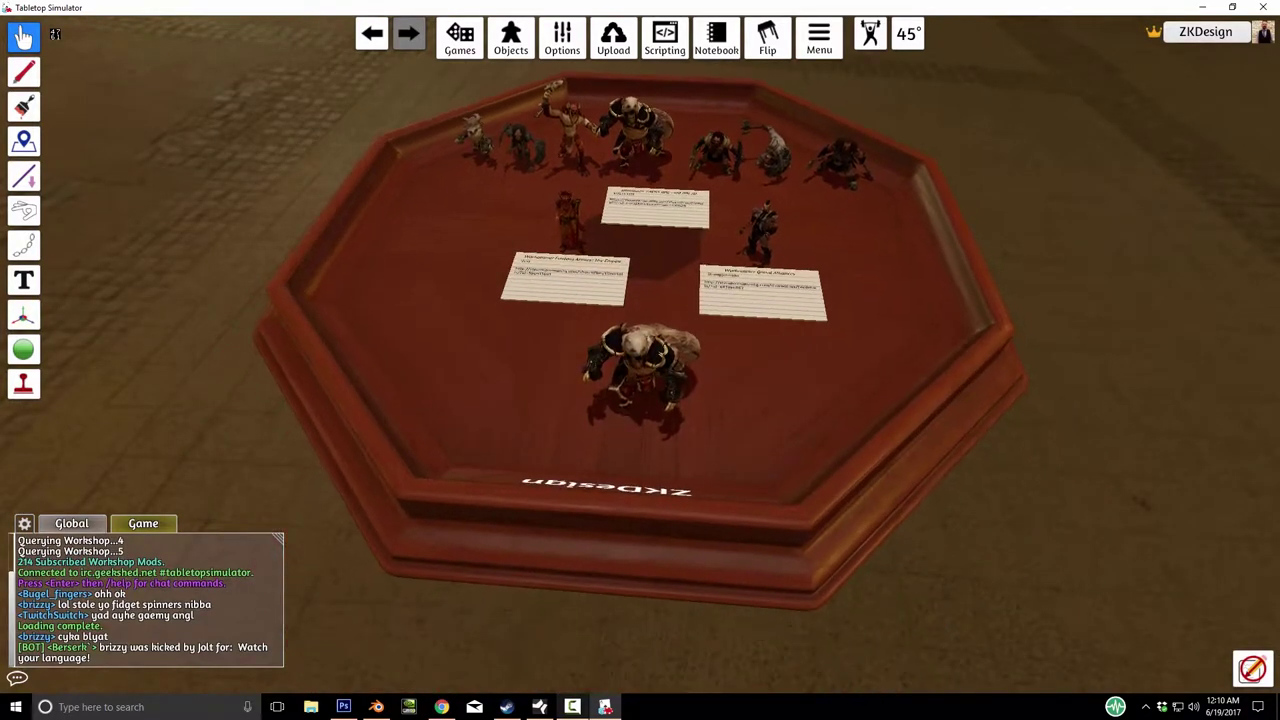
right_click(655, 316)
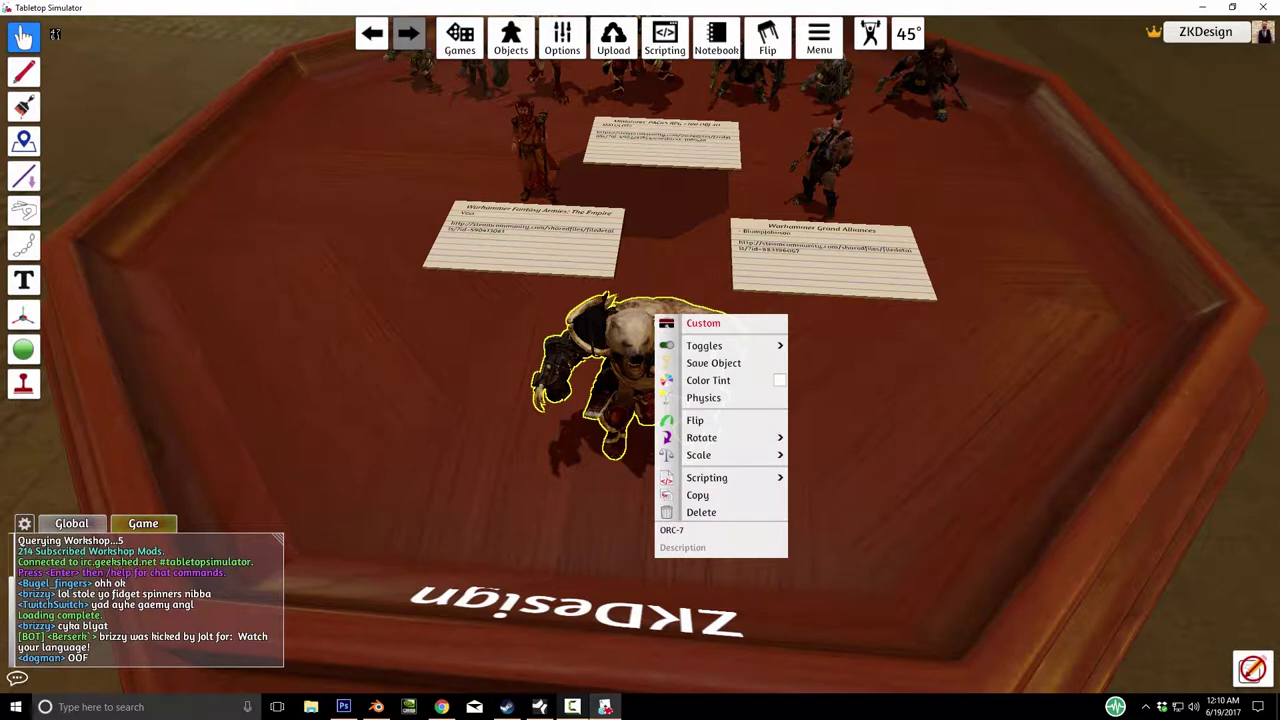
left_click(695, 323)
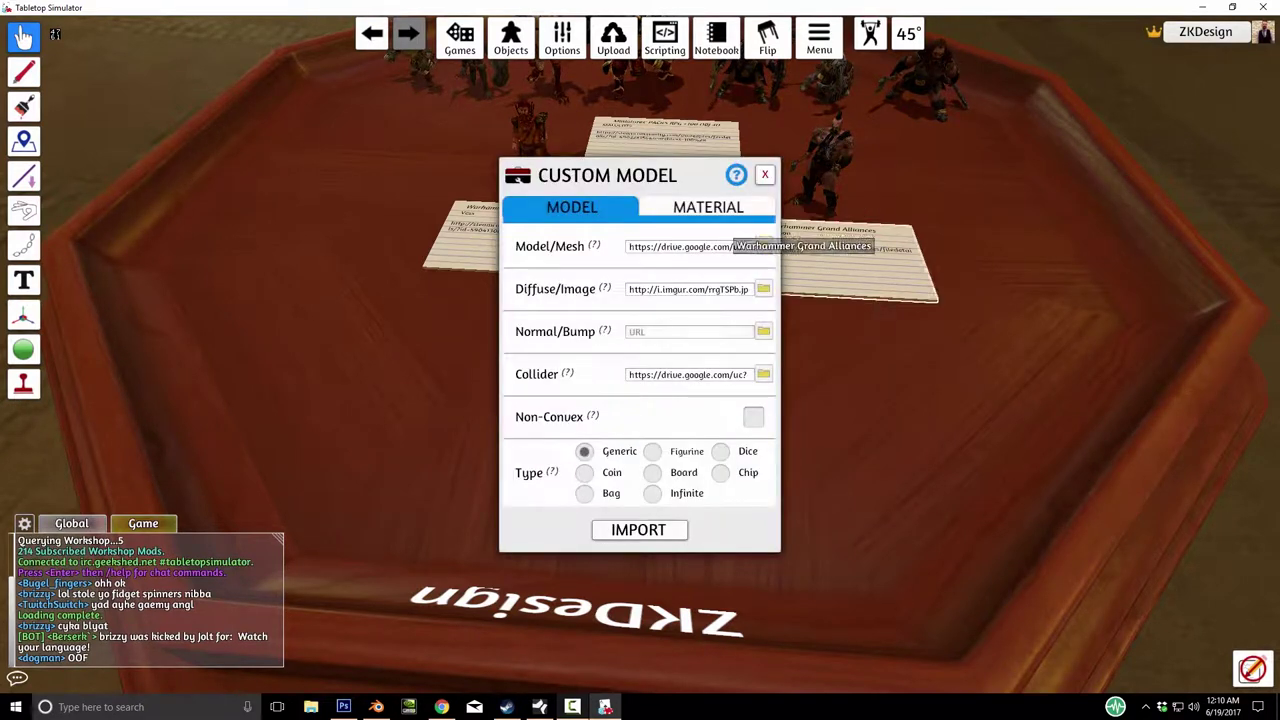
left_click(763, 246)
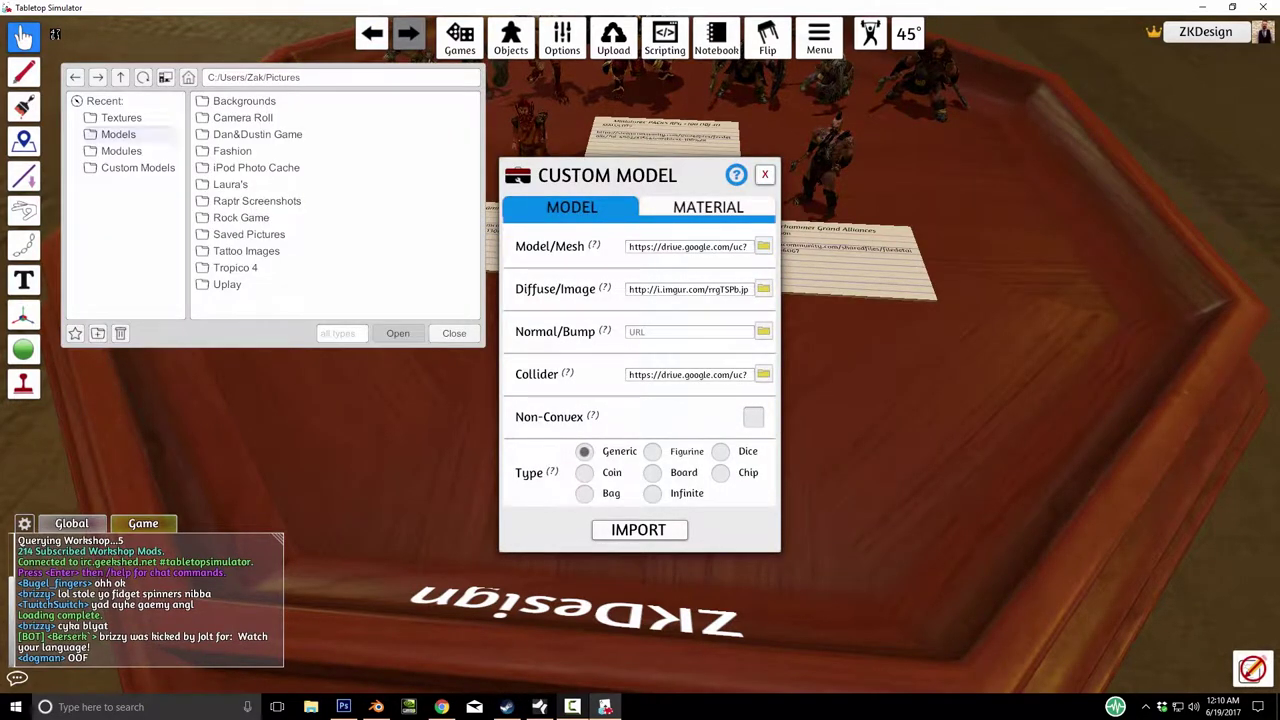
Browse the mesh picker to Documents/Tutorials/TTS/Miniatures/SpaceWolves_BloodClaw/TTS_Models.
left_click(121, 117)
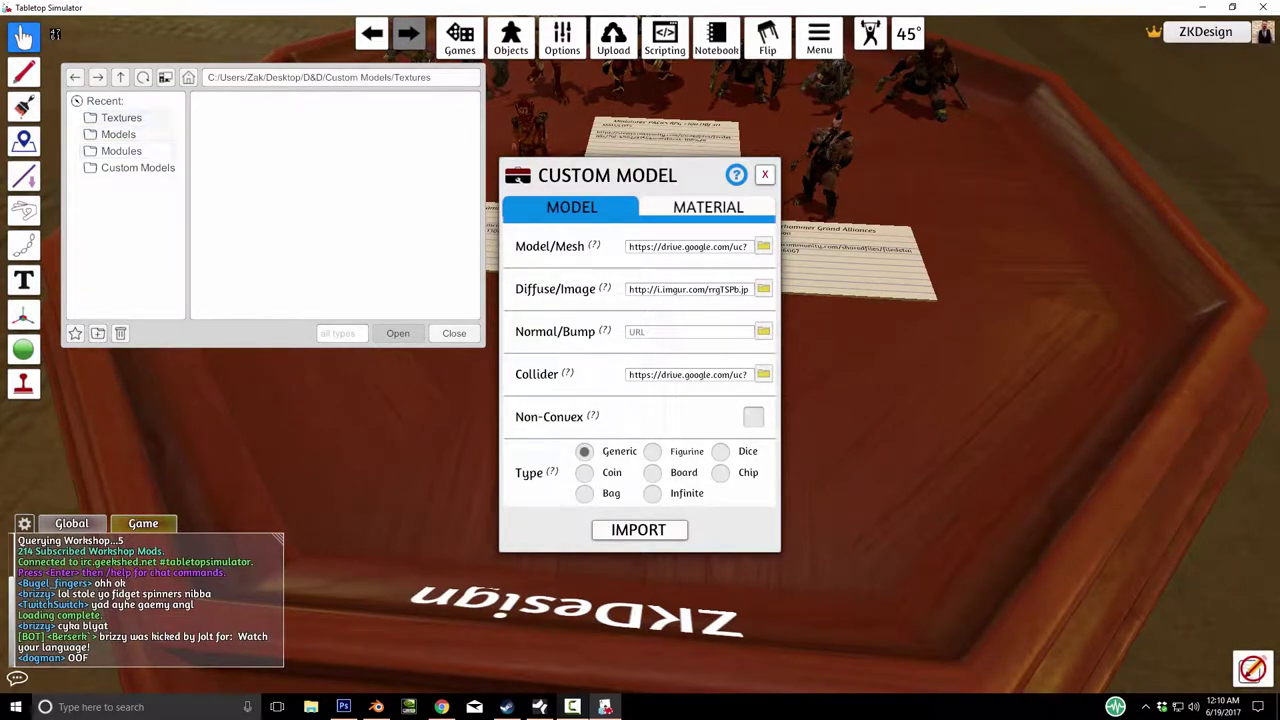
left_click(121, 151)
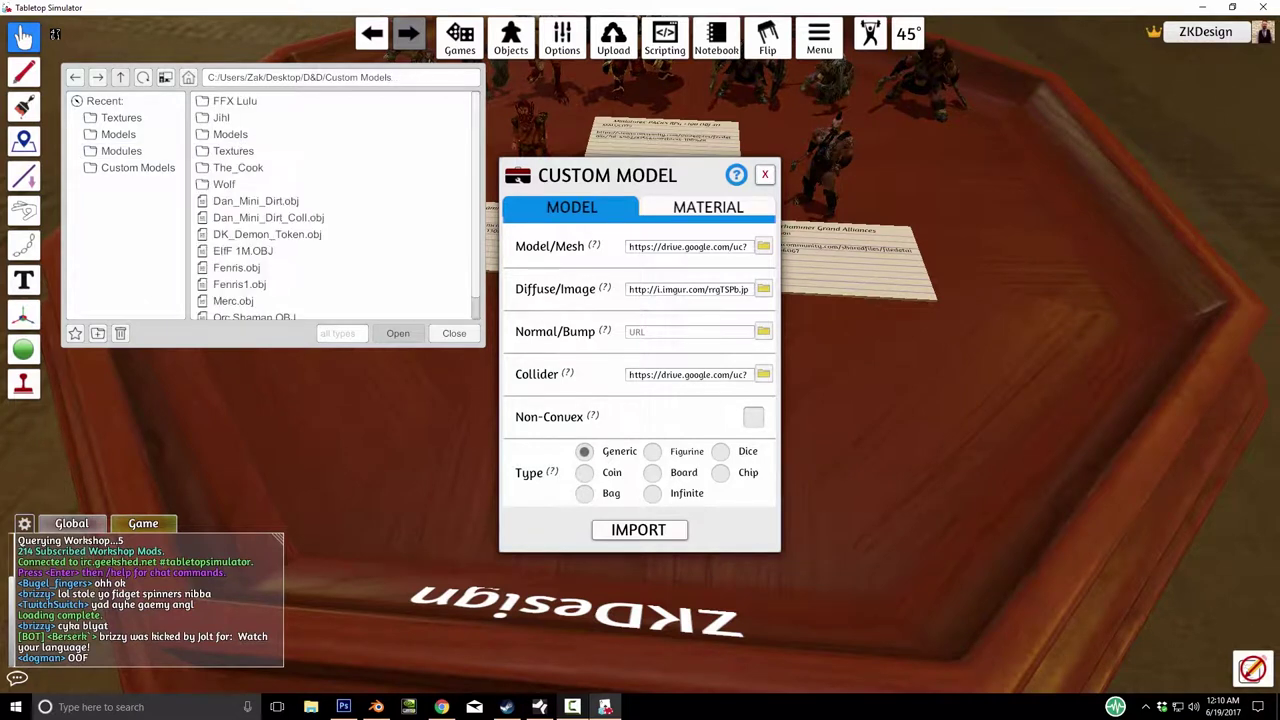
key("BackSpace")
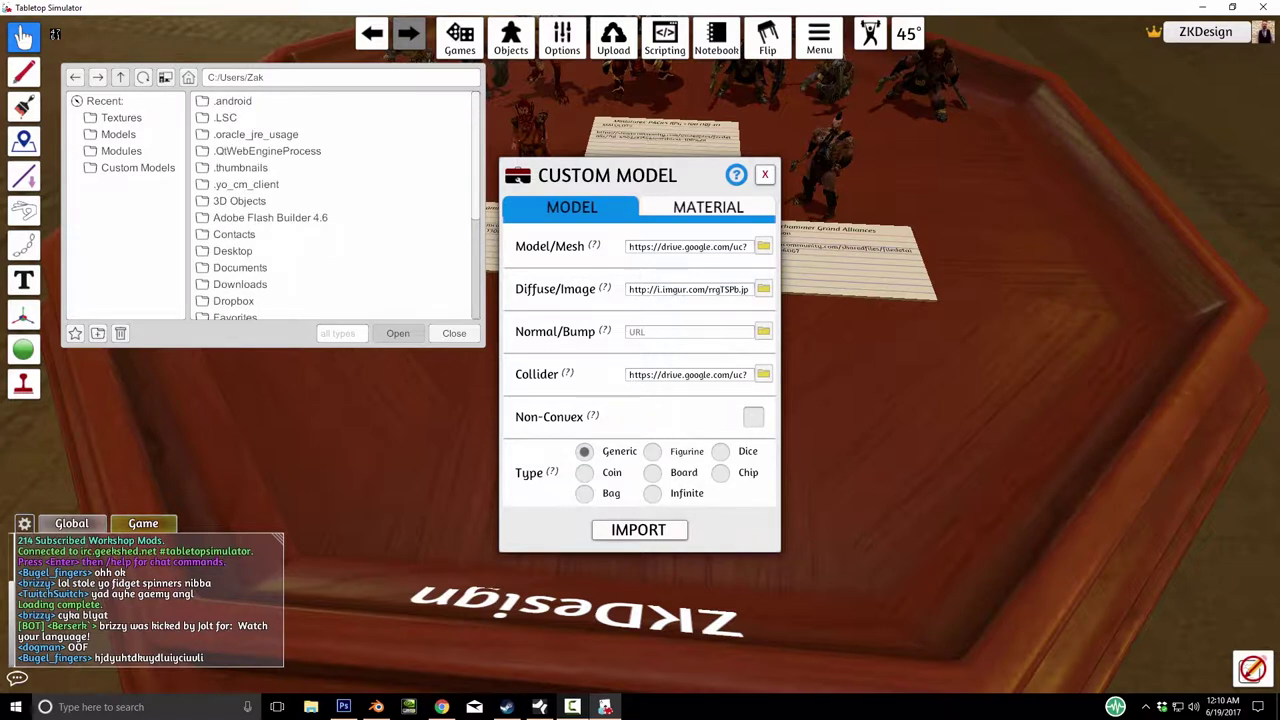
double_click(240, 267)
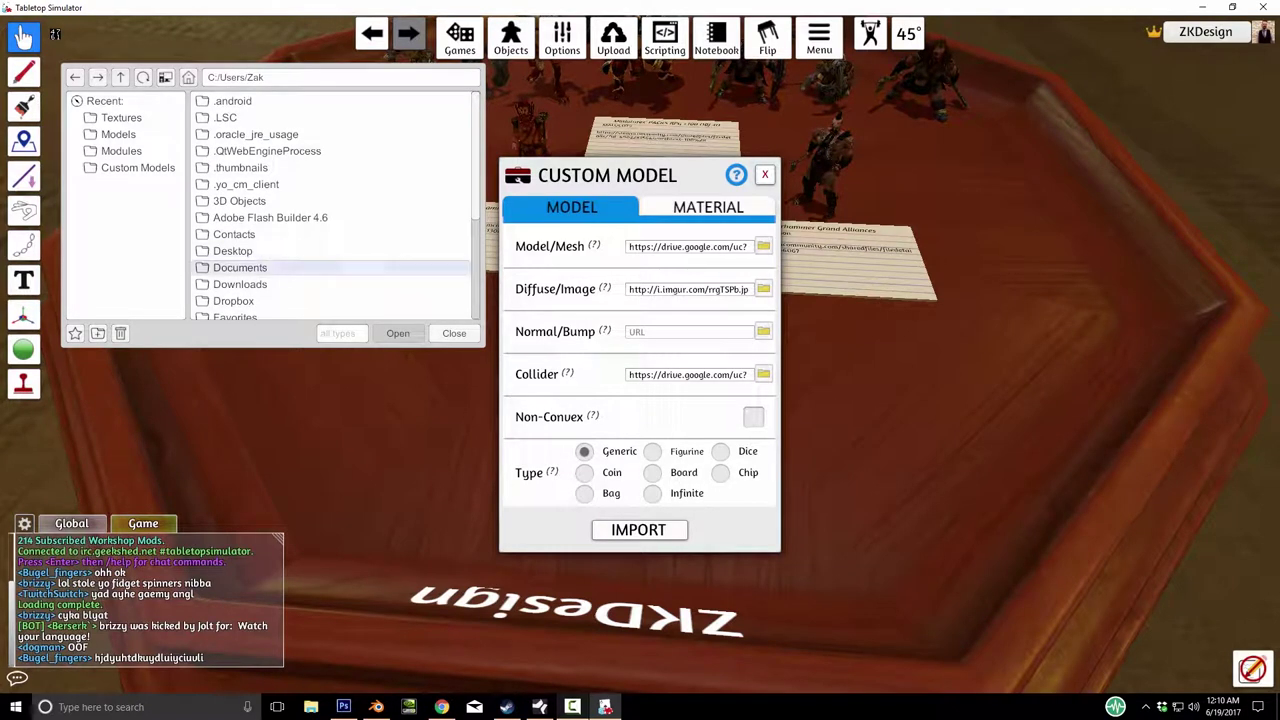
scroll(330, 234, "down", 8)
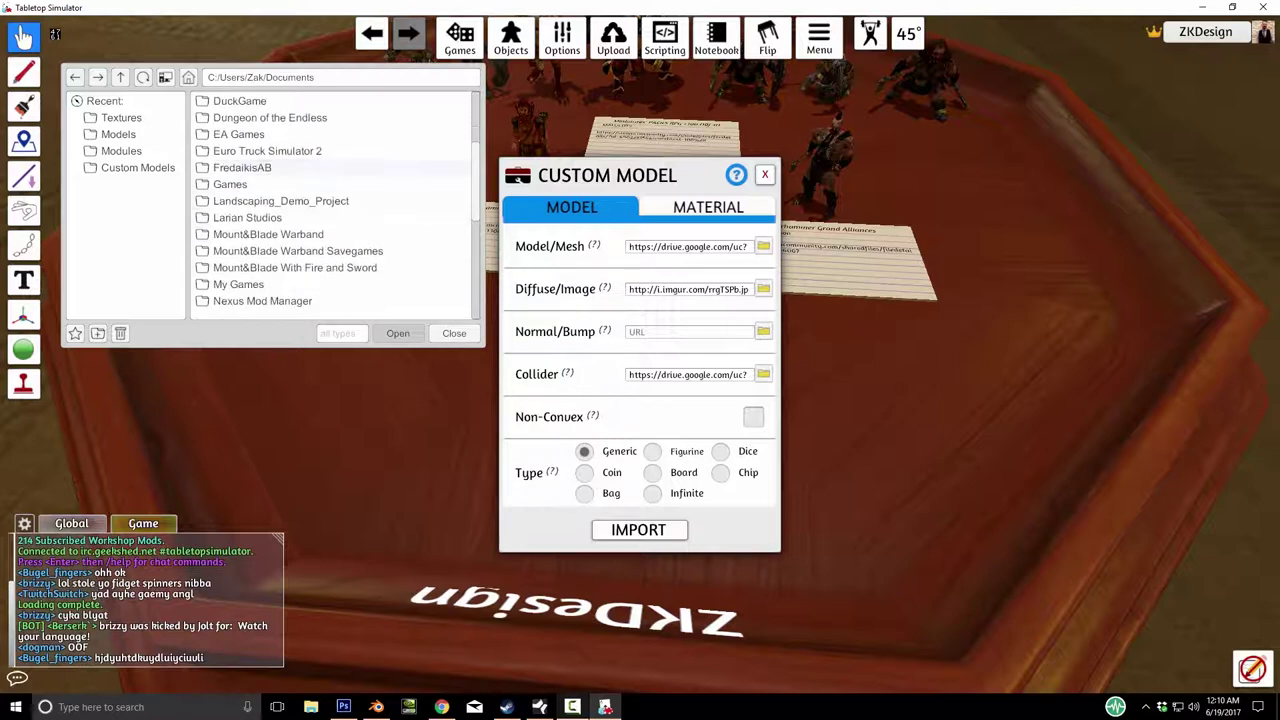
scroll(330, 250, "down", 10)
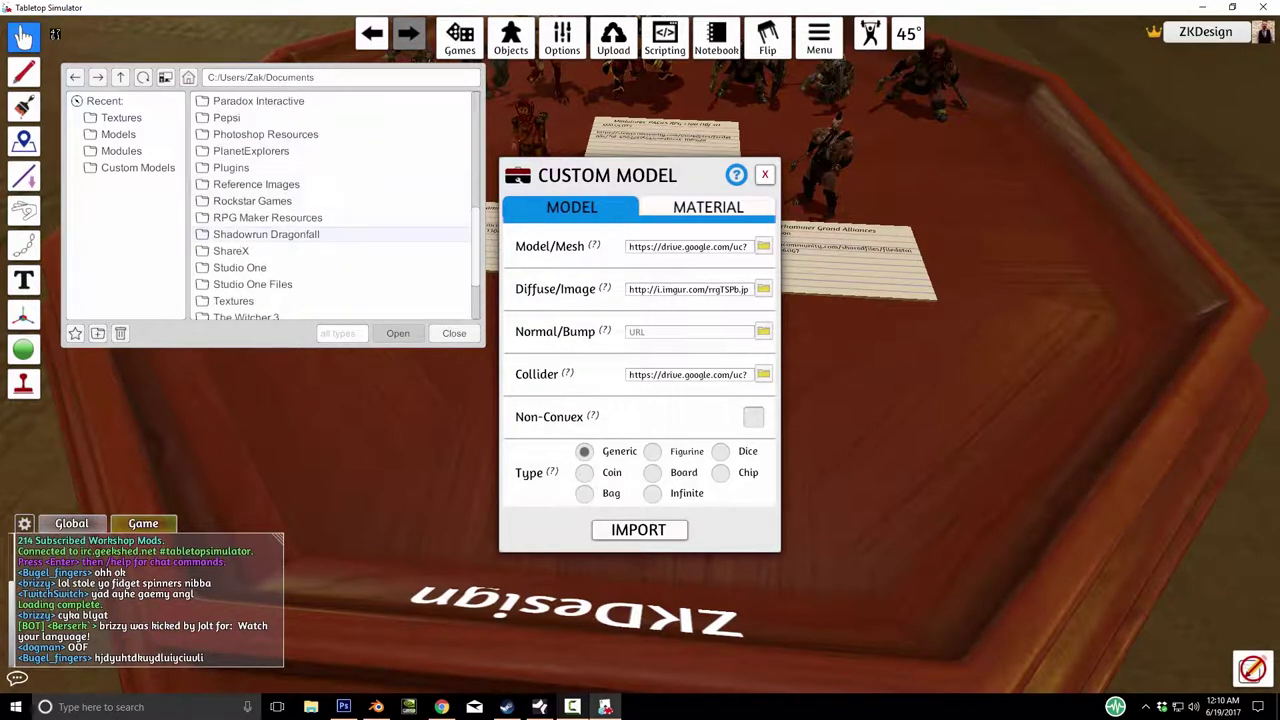
double_click(240, 267)
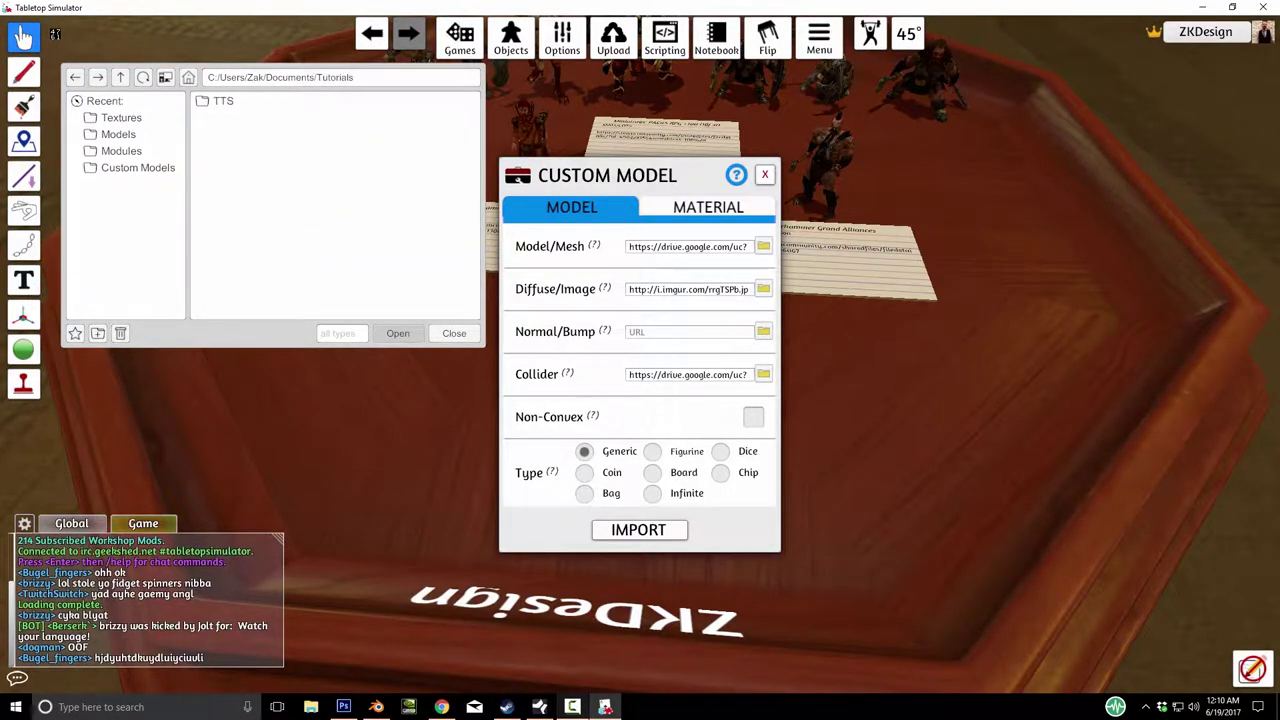
double_click(223, 101)
double_click(230, 101)
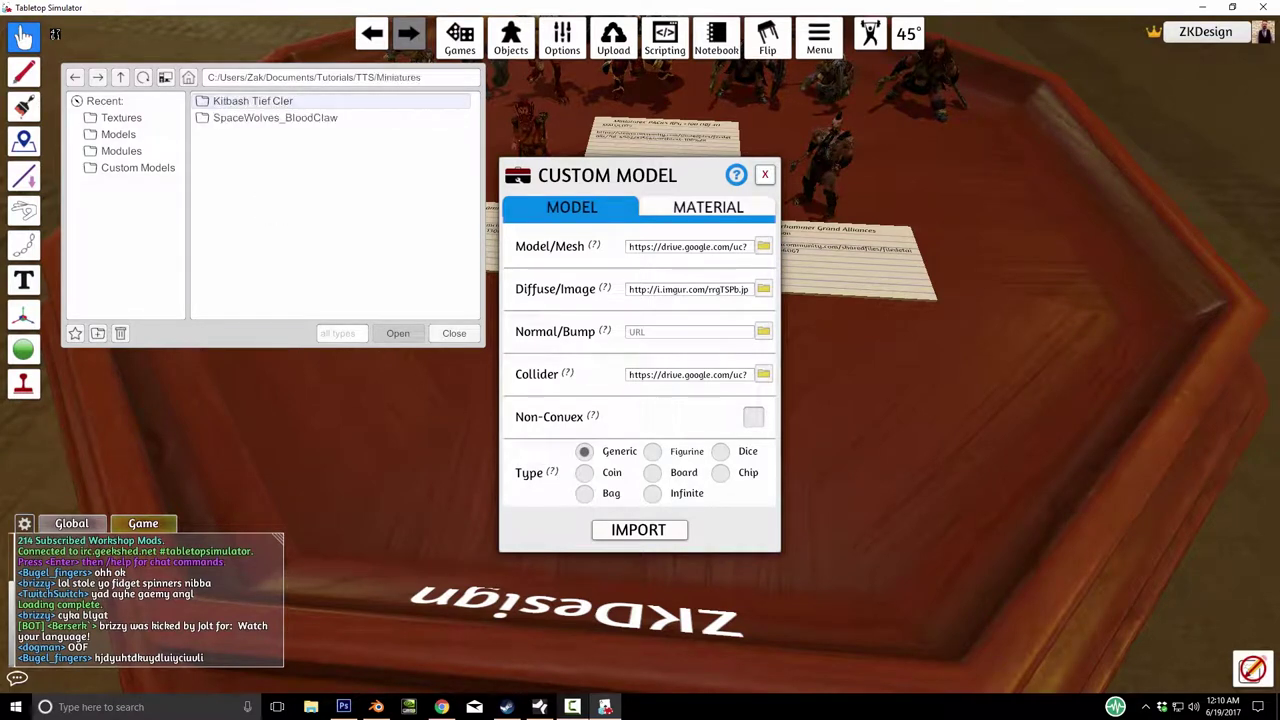
double_click(260, 117)
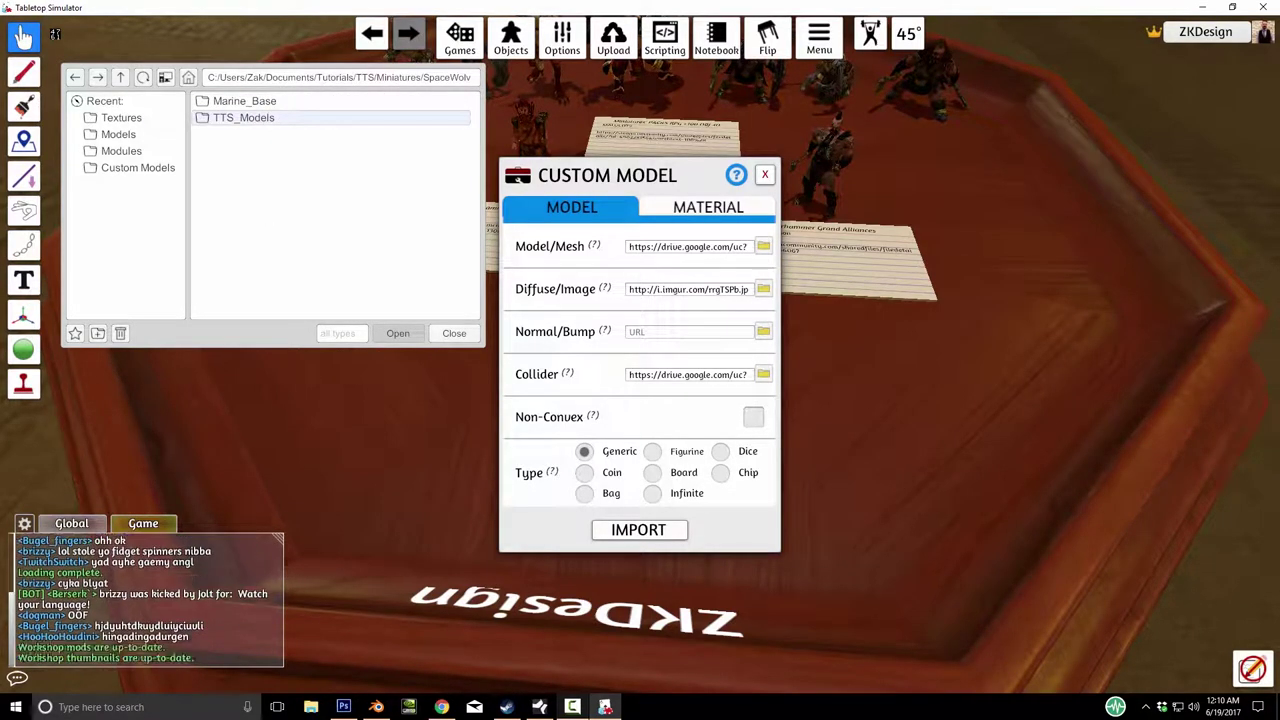
double_click(243, 117)
Set the mesh to the Pack Leader .obj and upload it to Steam Cloud.
scroll(300, 226, "down", 2)
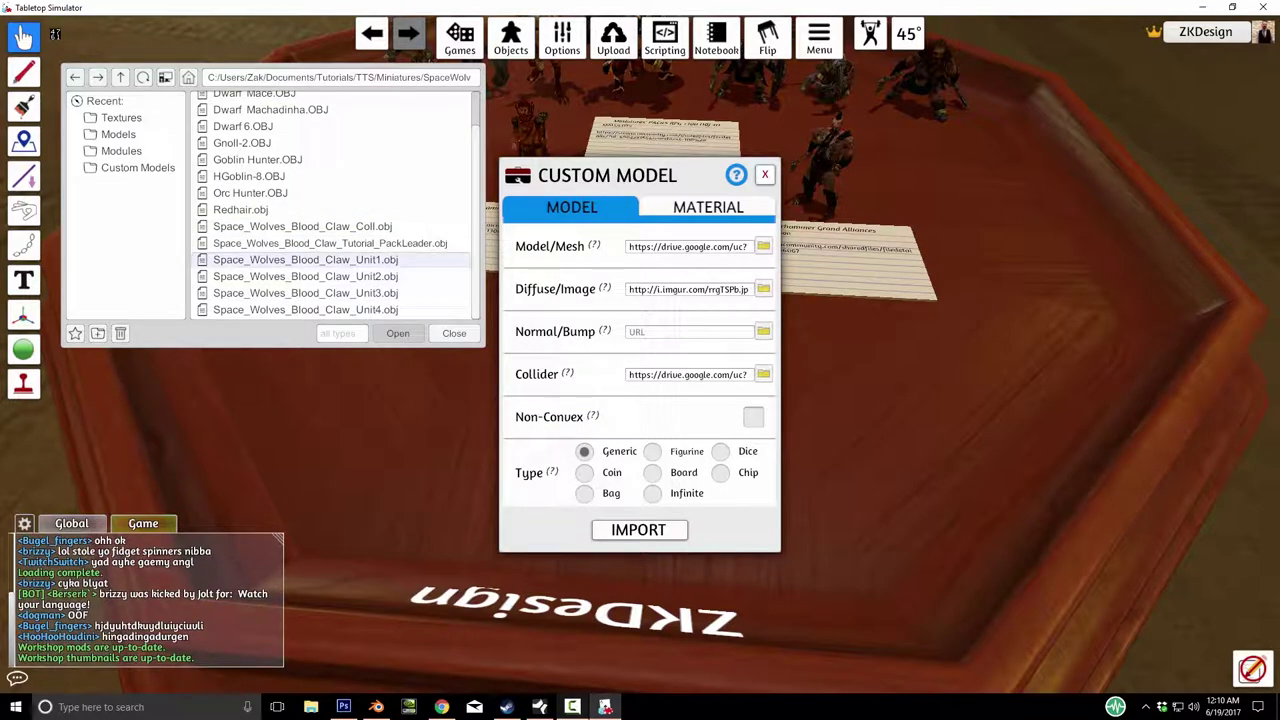
double_click(330, 243)
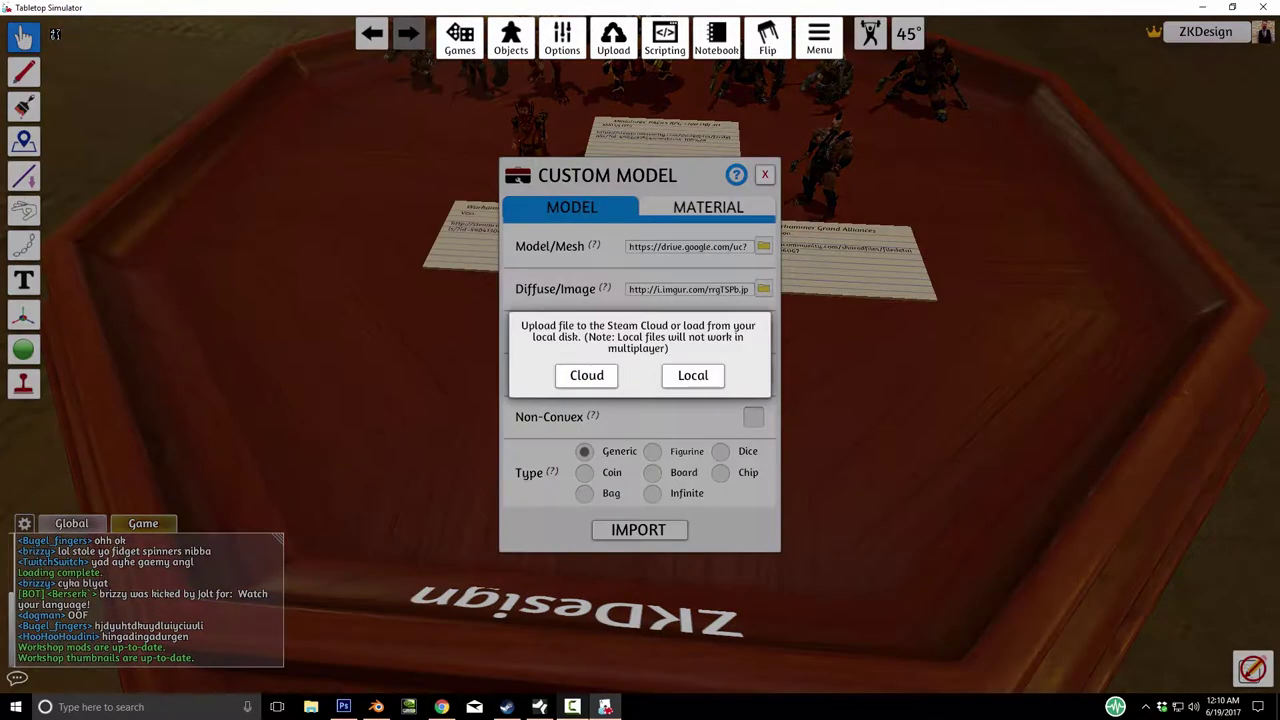
left_click(587, 375)
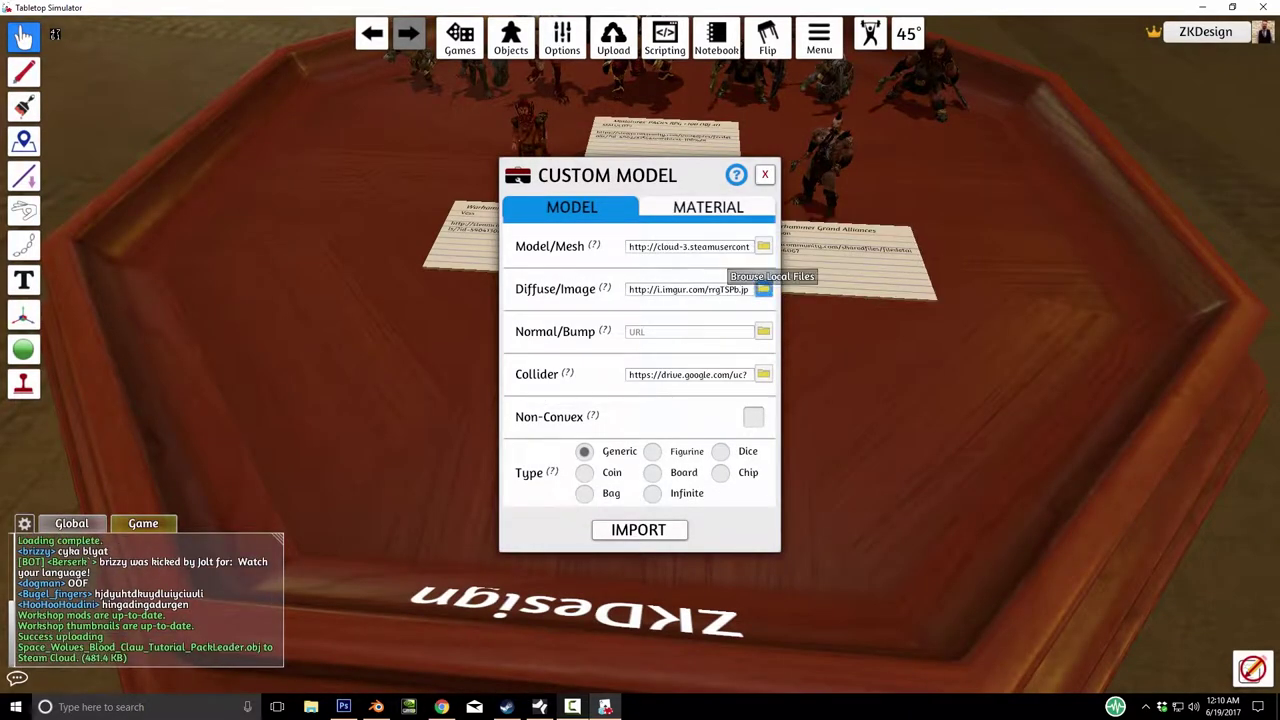
left_click(763, 289)
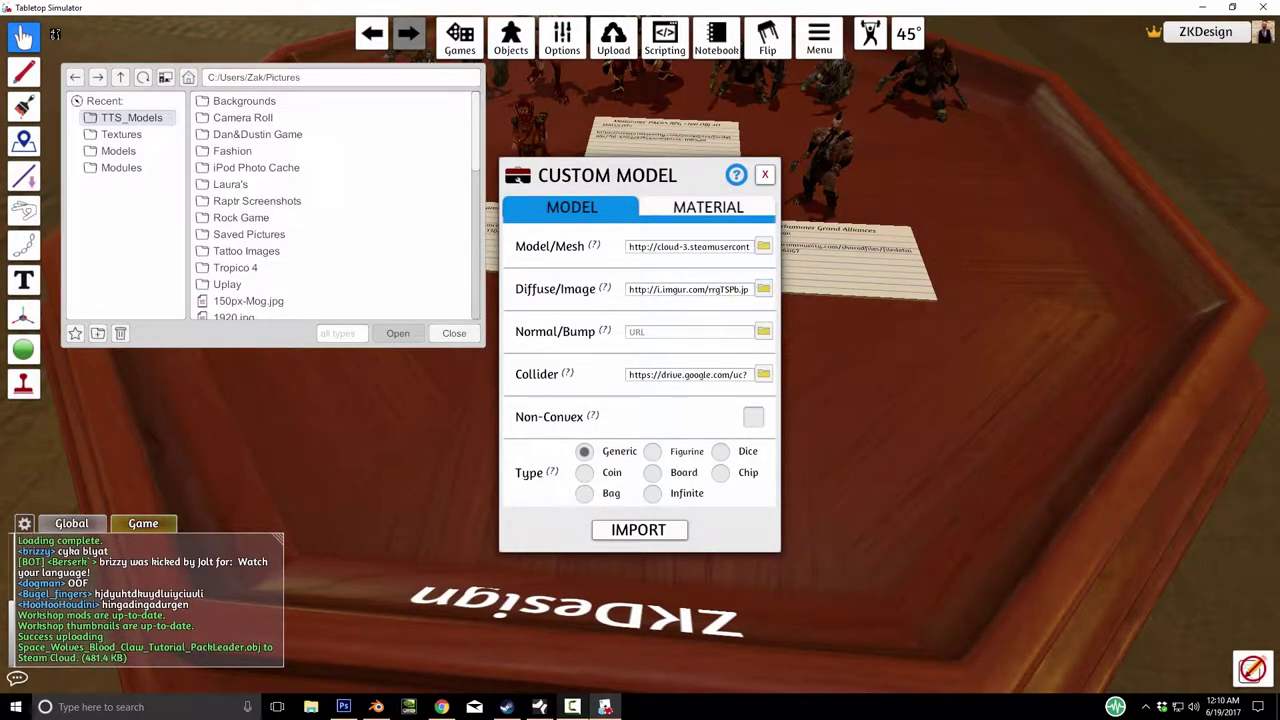
Set the texture to Blood_Claw_Leader.png and upload it to Steam Cloud.
left_click(131, 117)
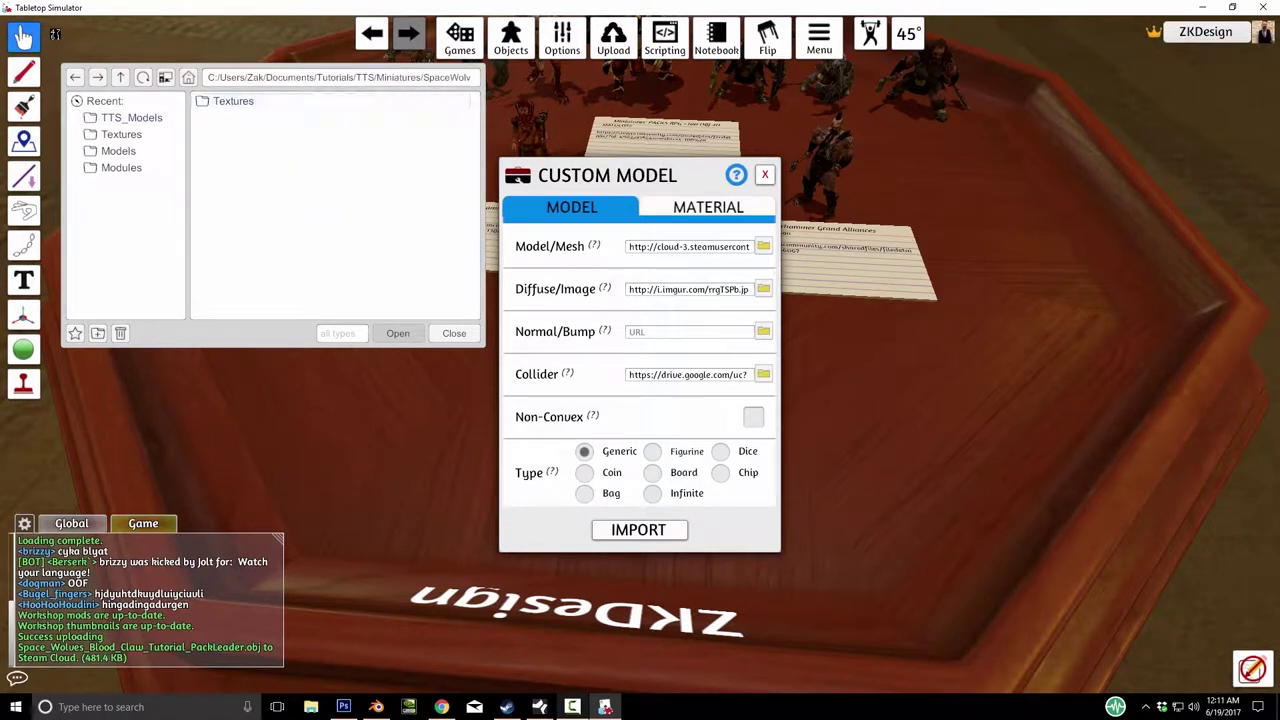
double_click(243, 117)
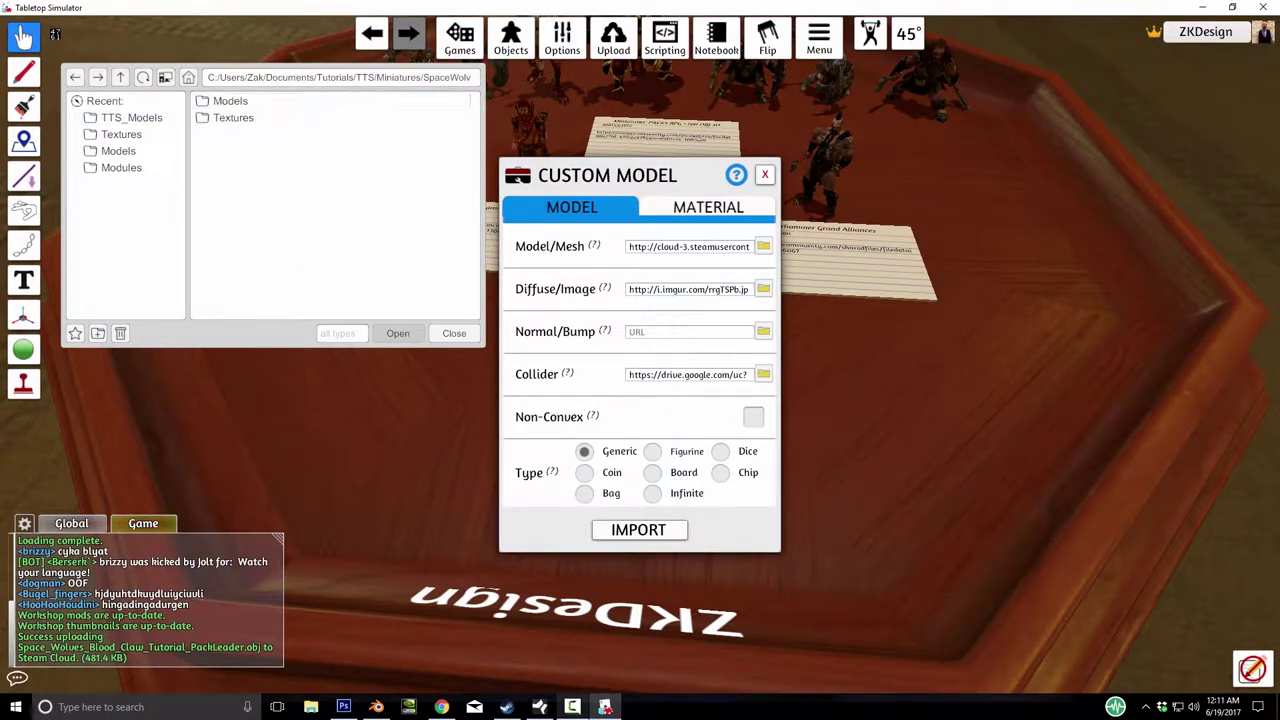
double_click(230, 101)
double_click(247, 150)
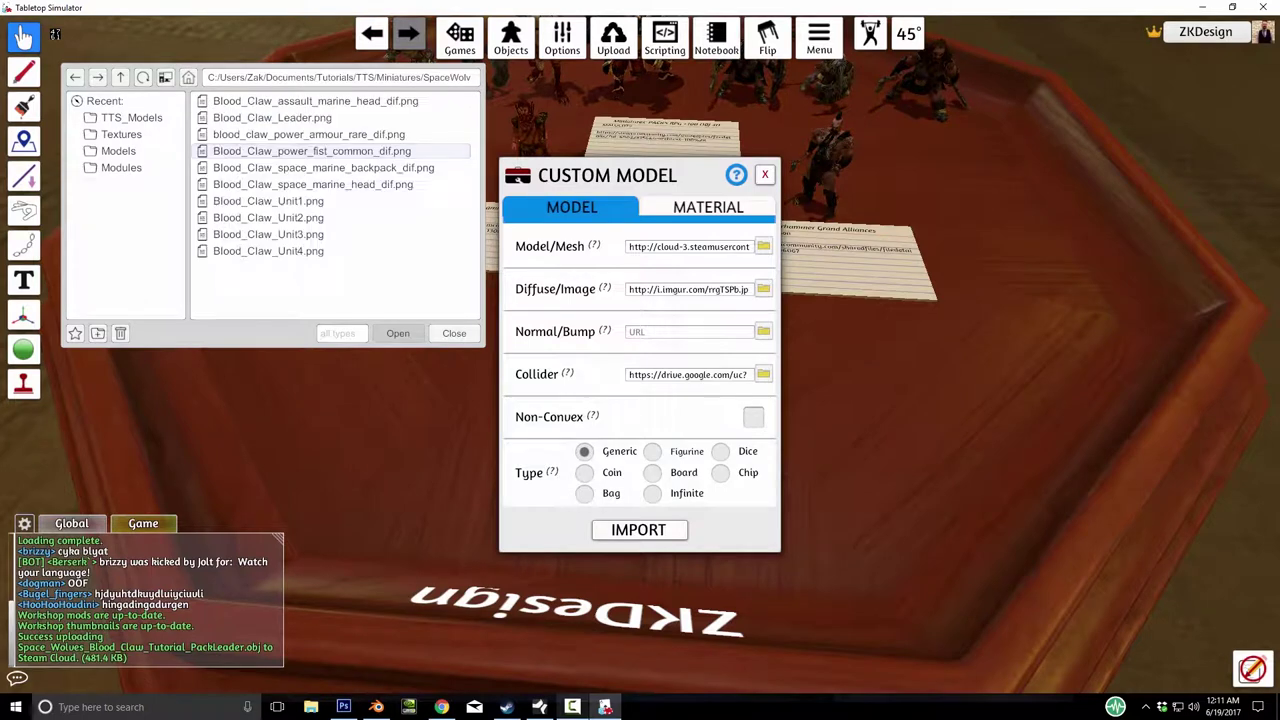
left_click(272, 117)
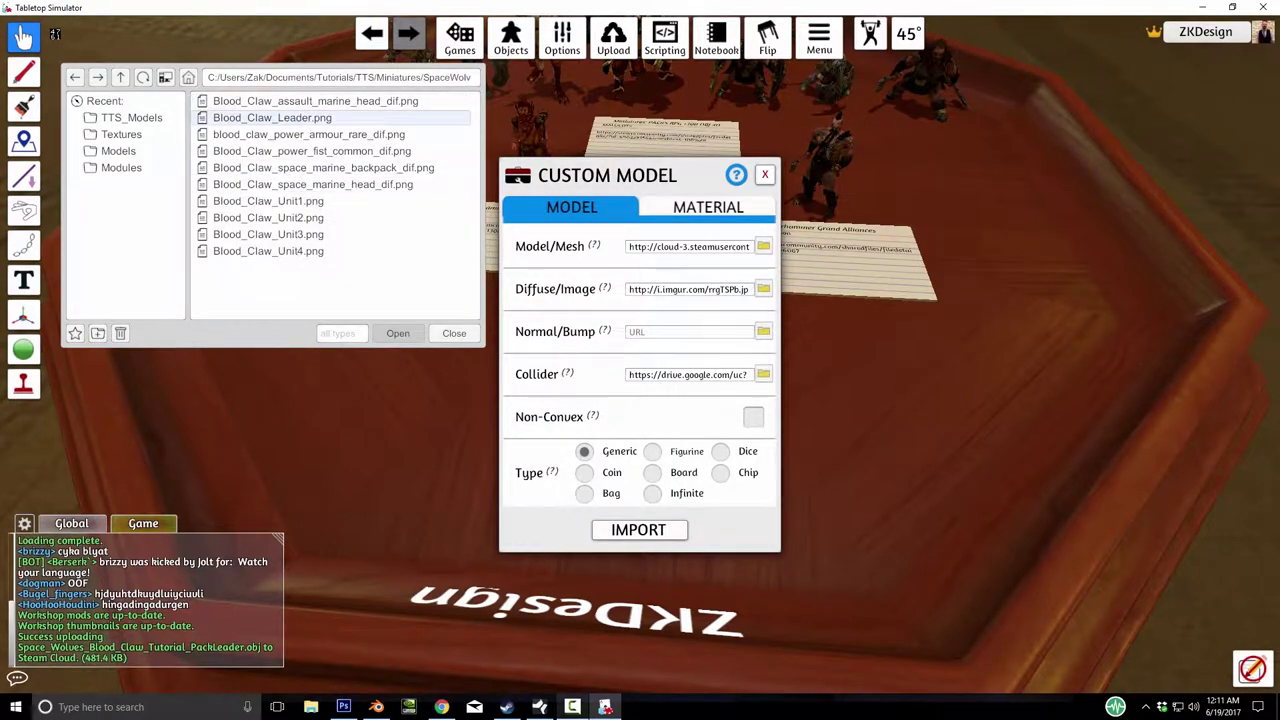
left_click(398, 333)
left_click(587, 375)
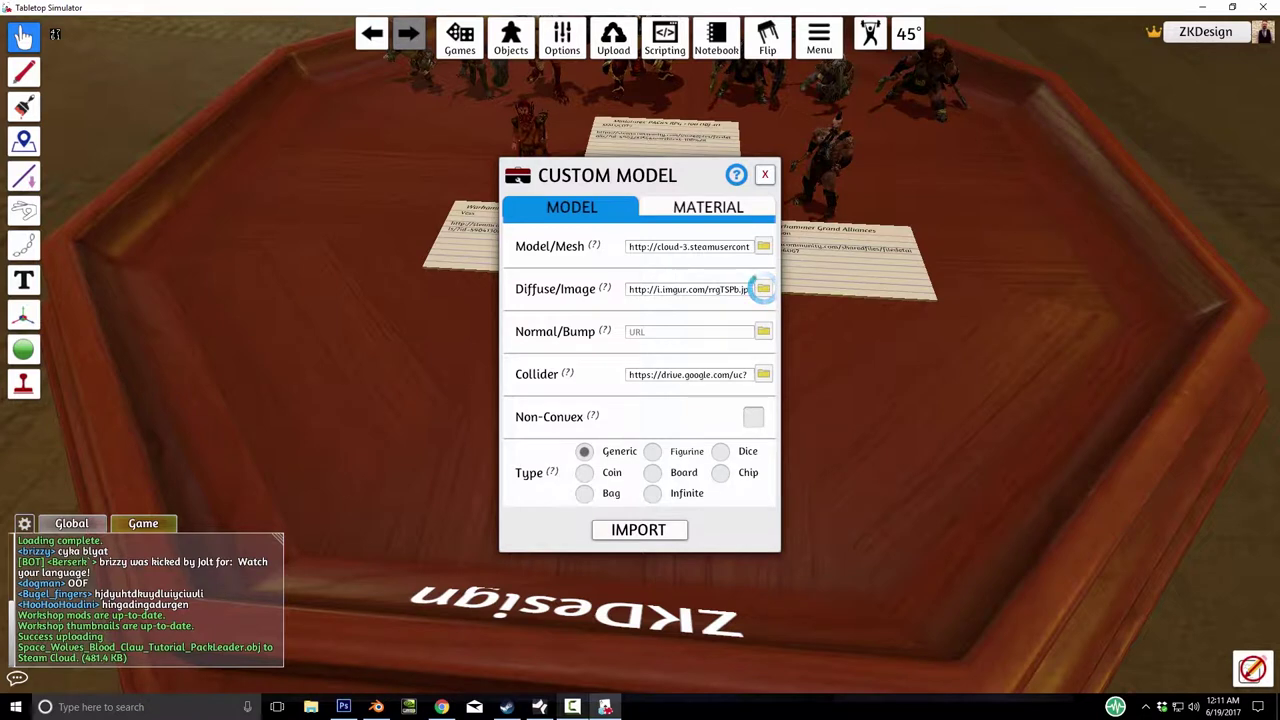
Set the collider to Space_Wolves_Blood_Claw_Coll.obj on Steam Cloud and import the model.
left_click(763, 374)
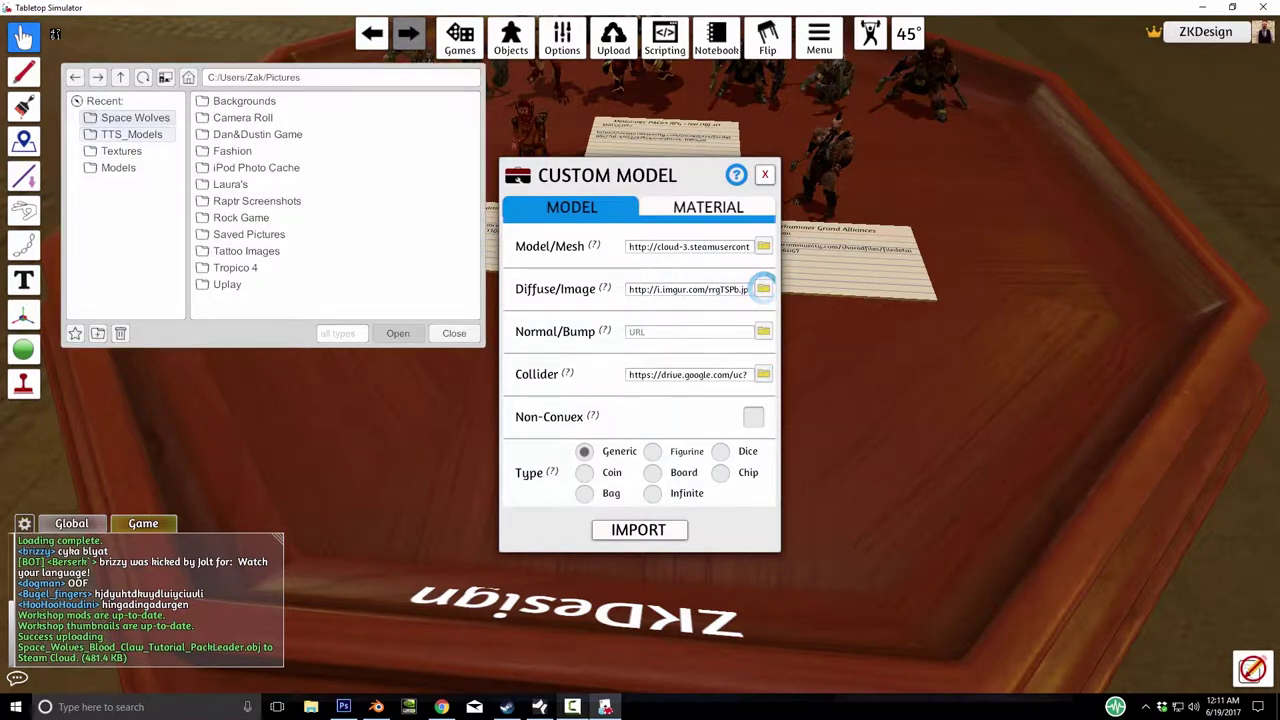
left_click(135, 117)
scroll(335, 205, "down", 2)
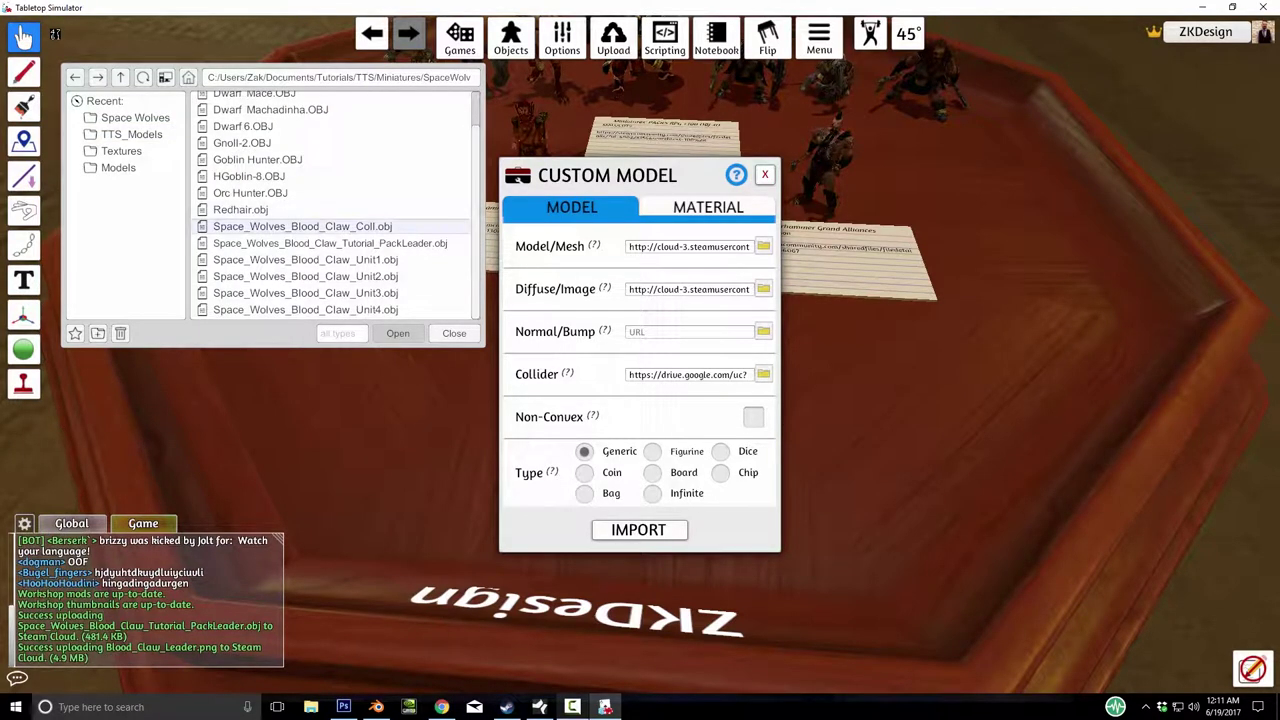
double_click(300, 226)
left_click(587, 375)
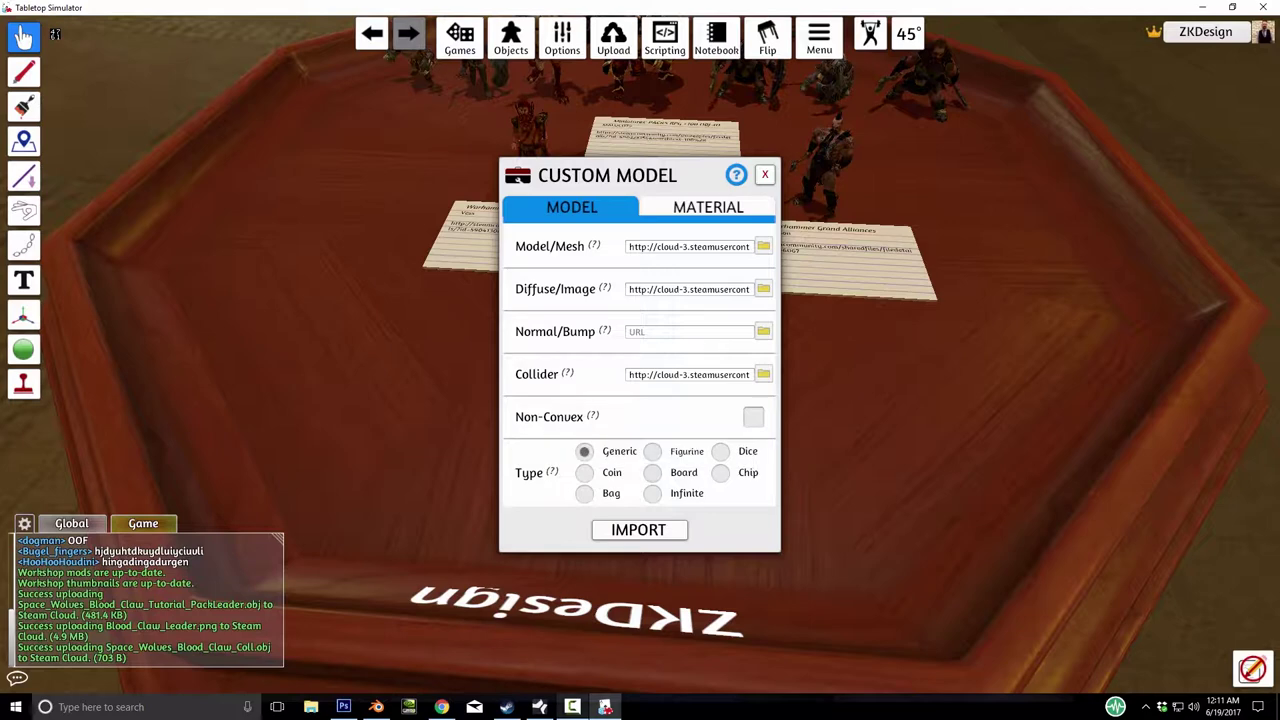
left_click(638, 530)
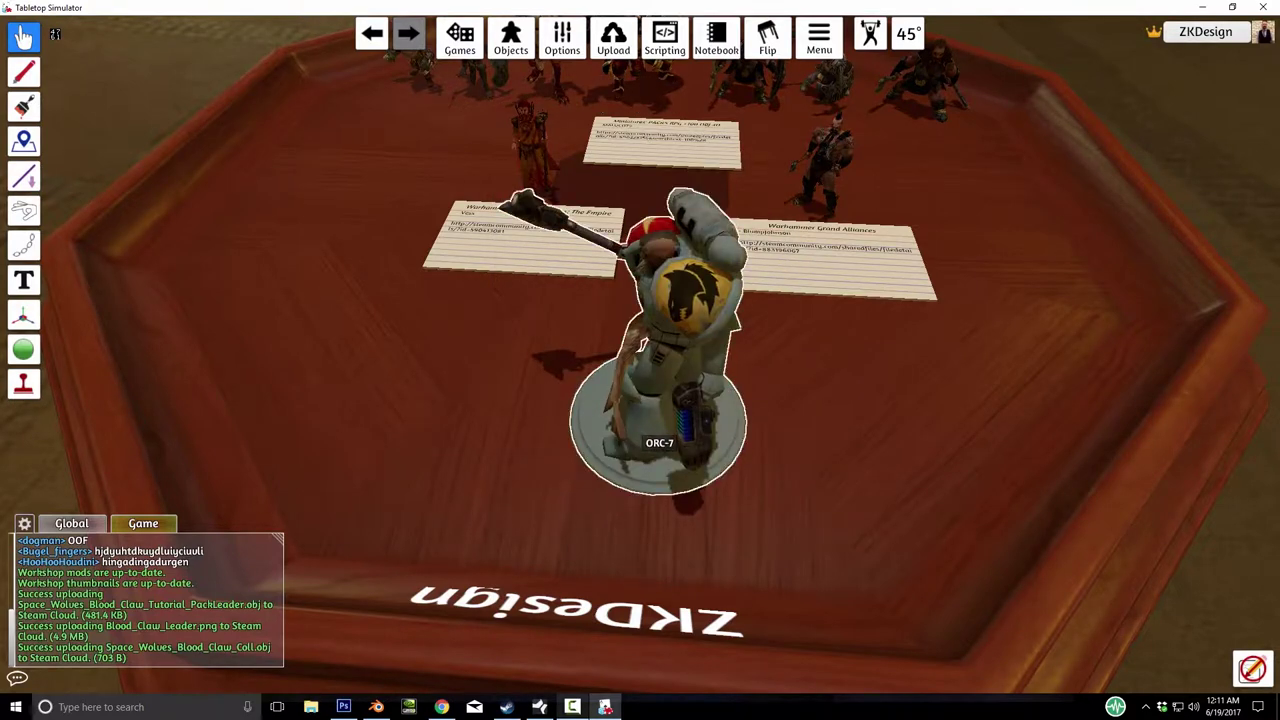
Turn the miniature to face forward, shrink it to table scale, and move it toward the near edge.
key("e")
key("e")
key("e")
key("e")
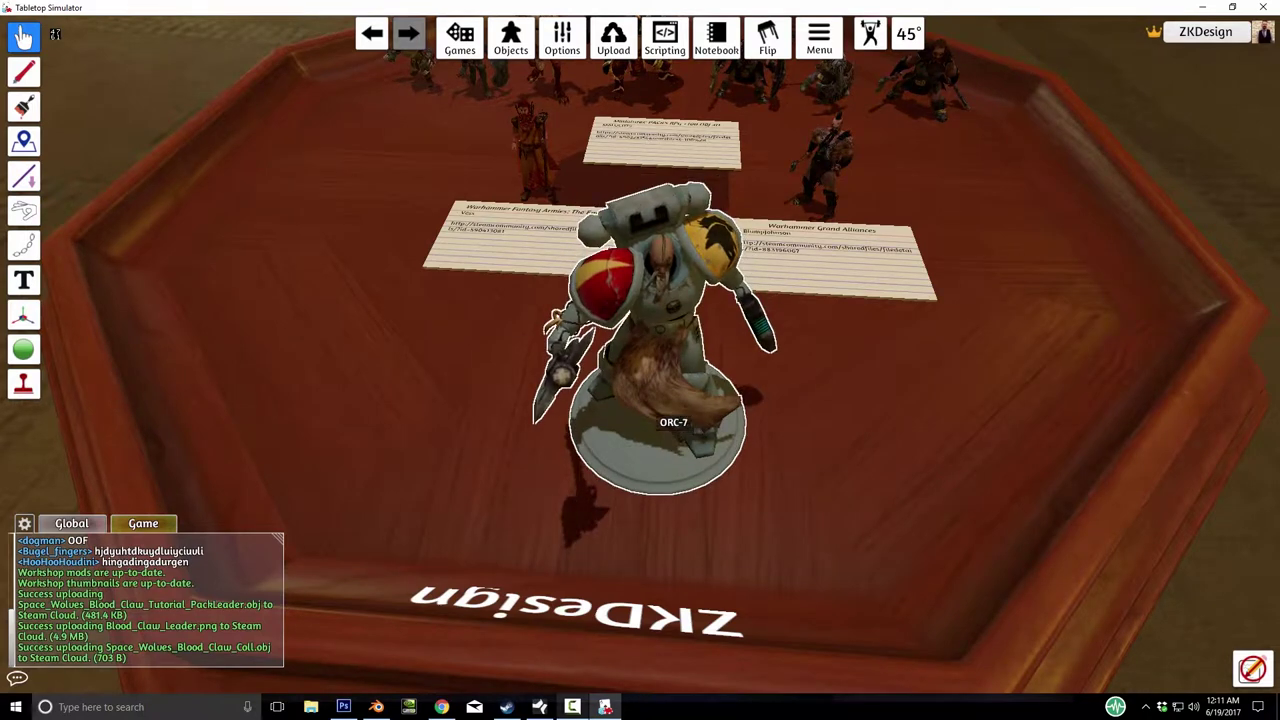
key("minus")
key("minus")
key("minus")
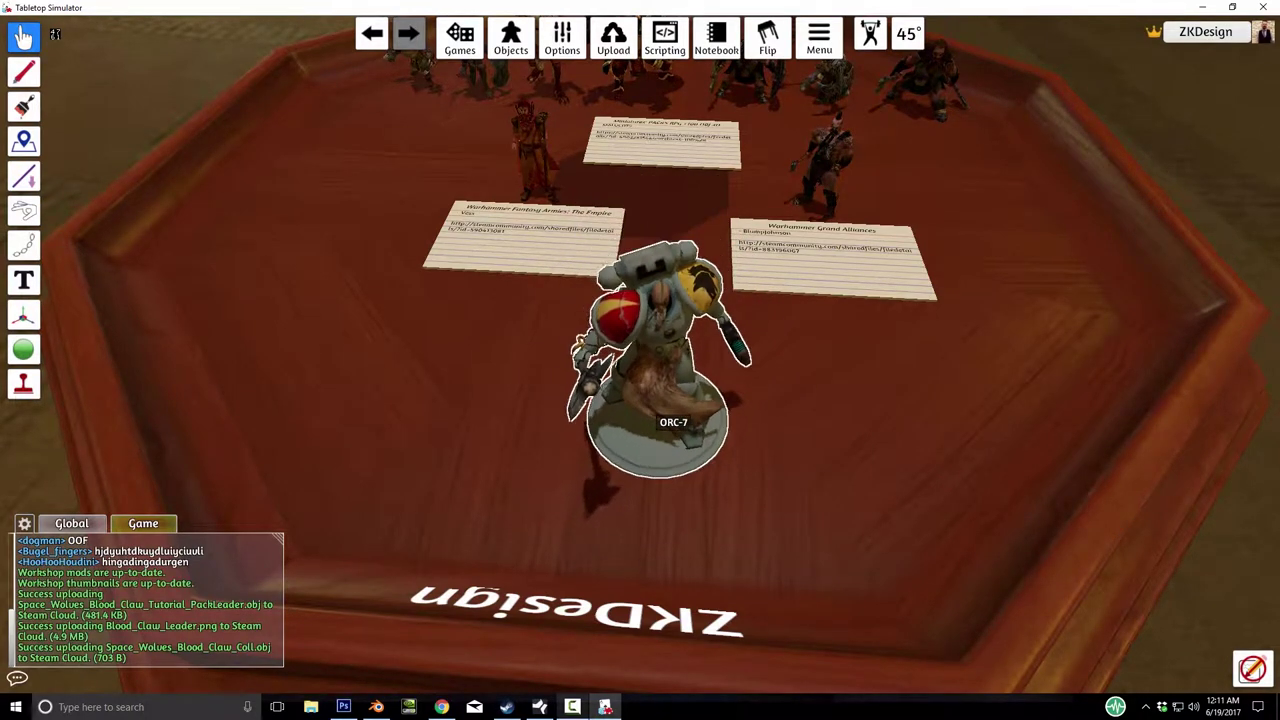
key("space")
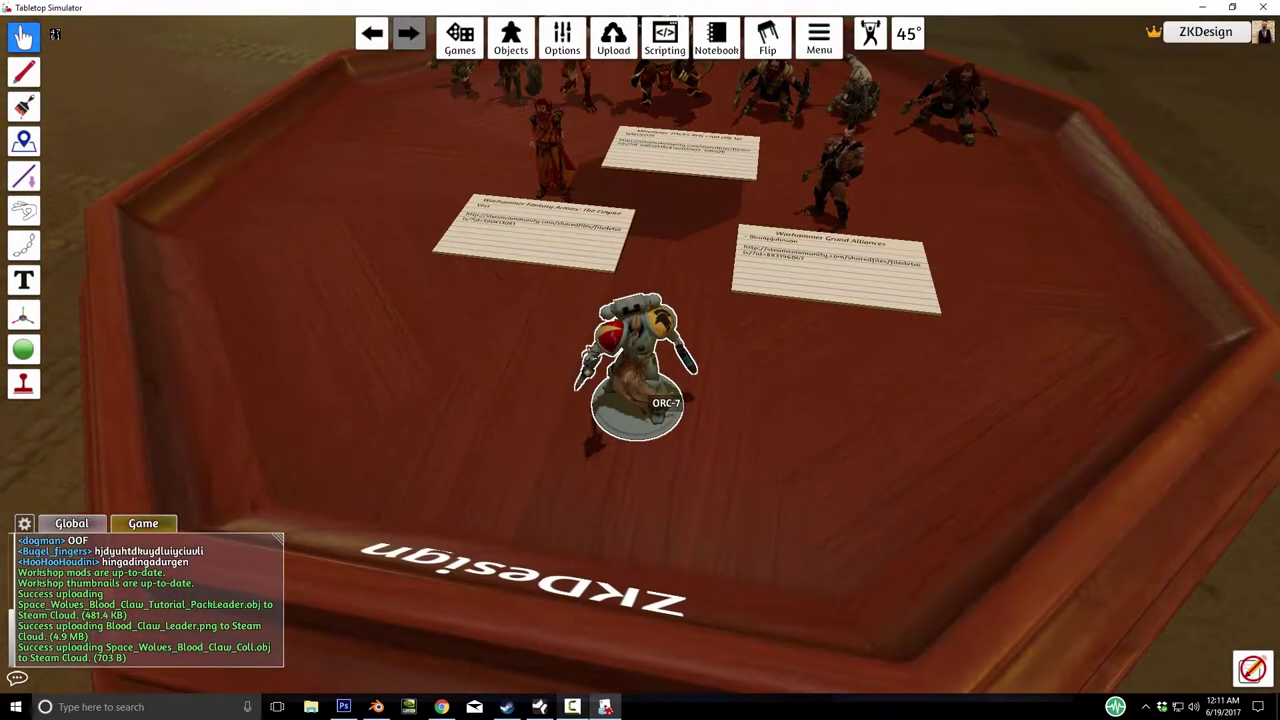
left_click_drag(629, 339, 625, 444)
scroll(600, 420, "up", 5)
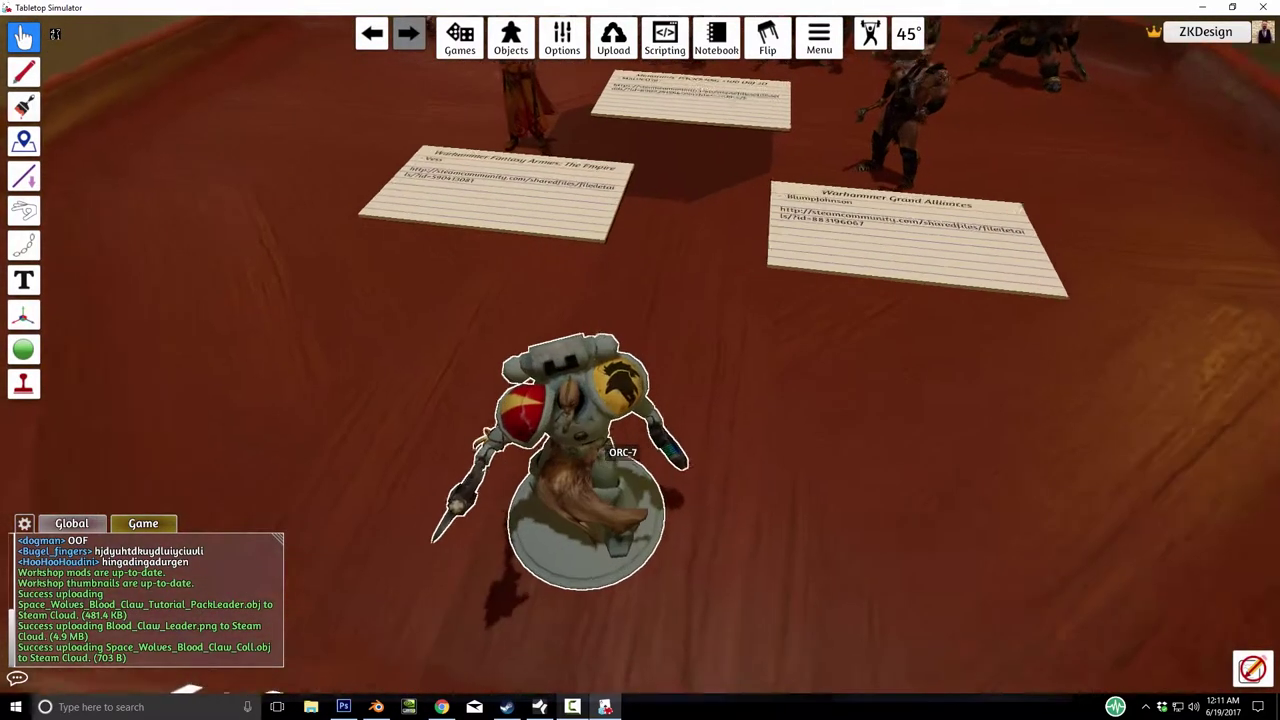
scroll(600, 420, "up", 3)
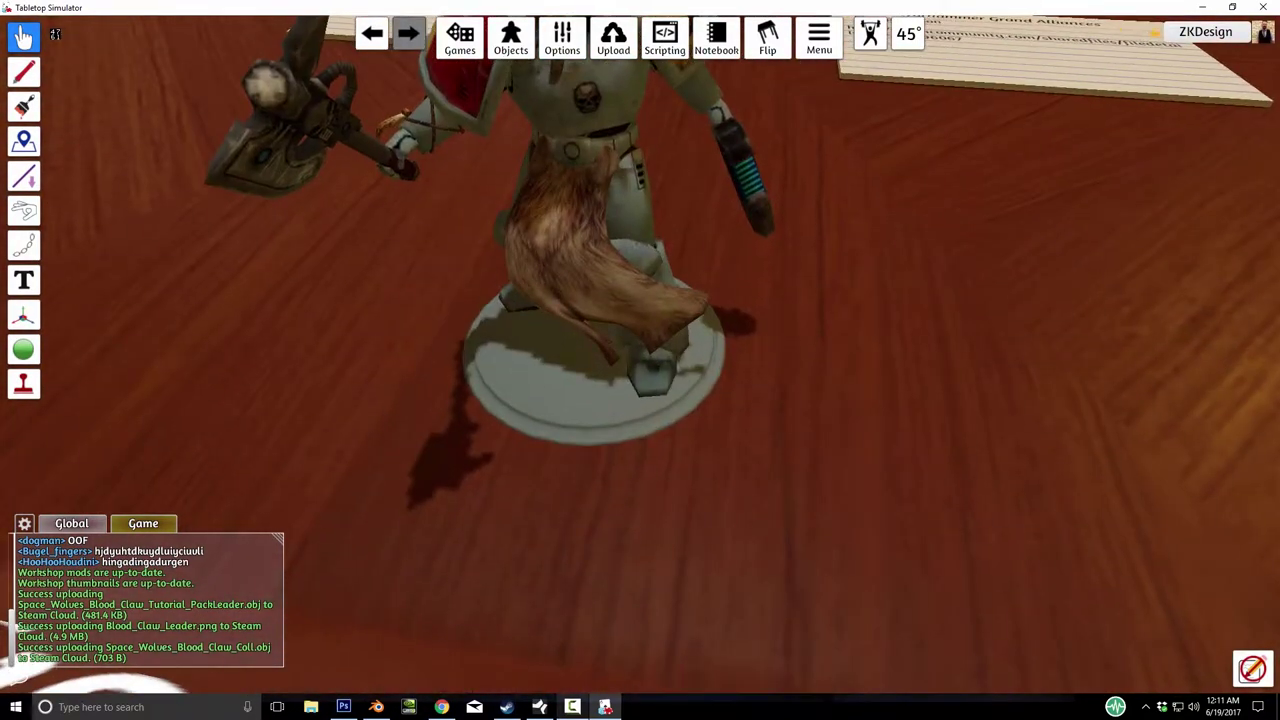
scroll(640, 360, "down", 5)
right_click_drag(640, 360, 800, 360)
scroll(640, 360, "up", 3)
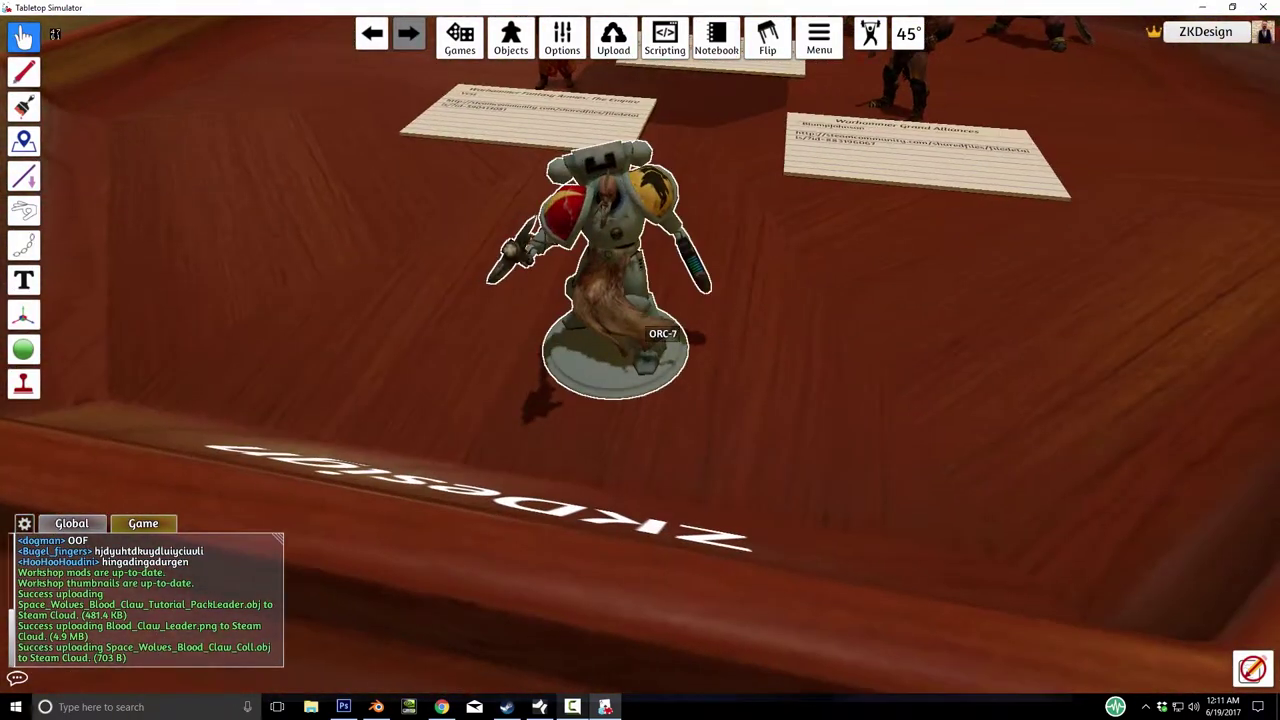
scroll(640, 360, "down", 6)
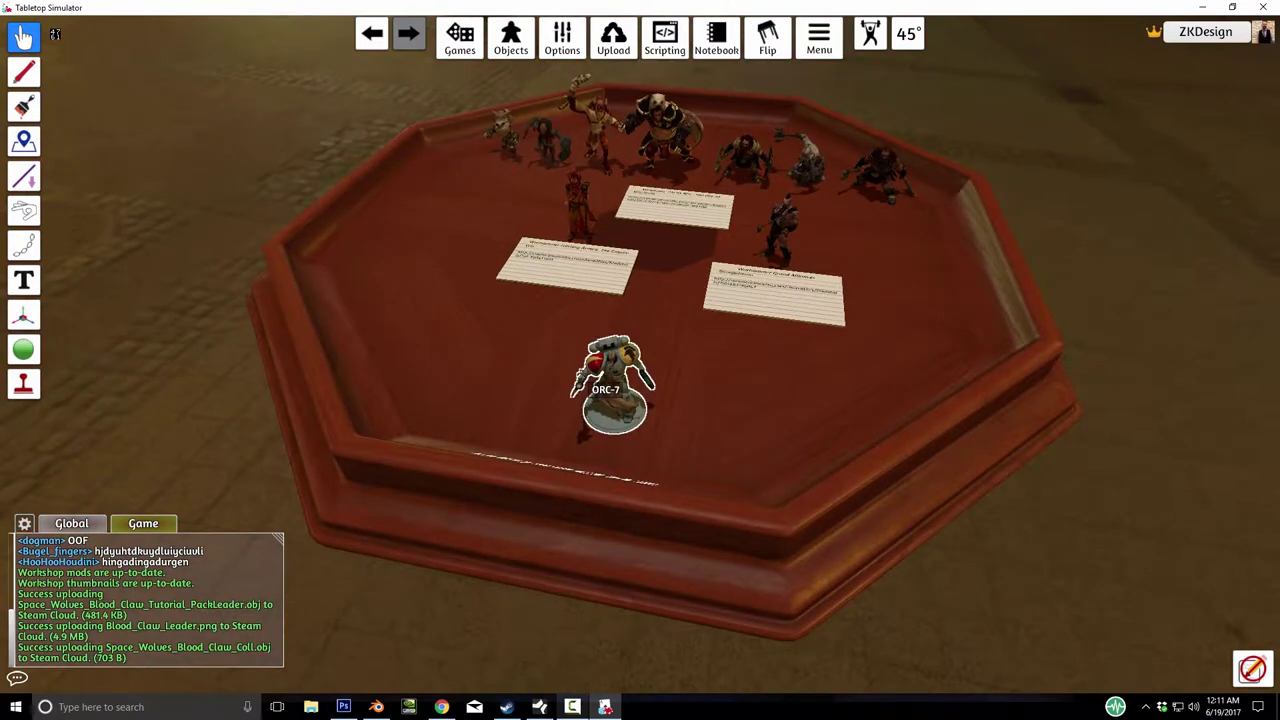
Rename the miniature to 'Blood Claw Pack Leader'.
right_click(612, 405)
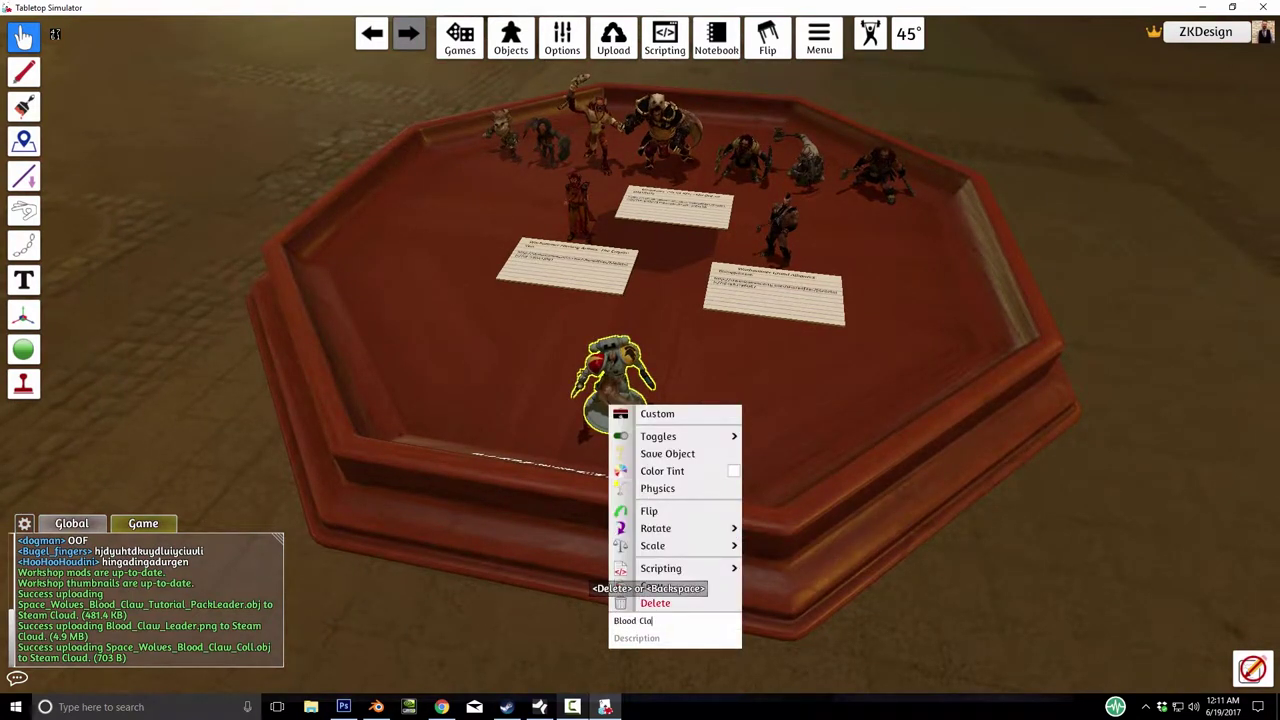
type("r")
key("Return")
key("Escape")
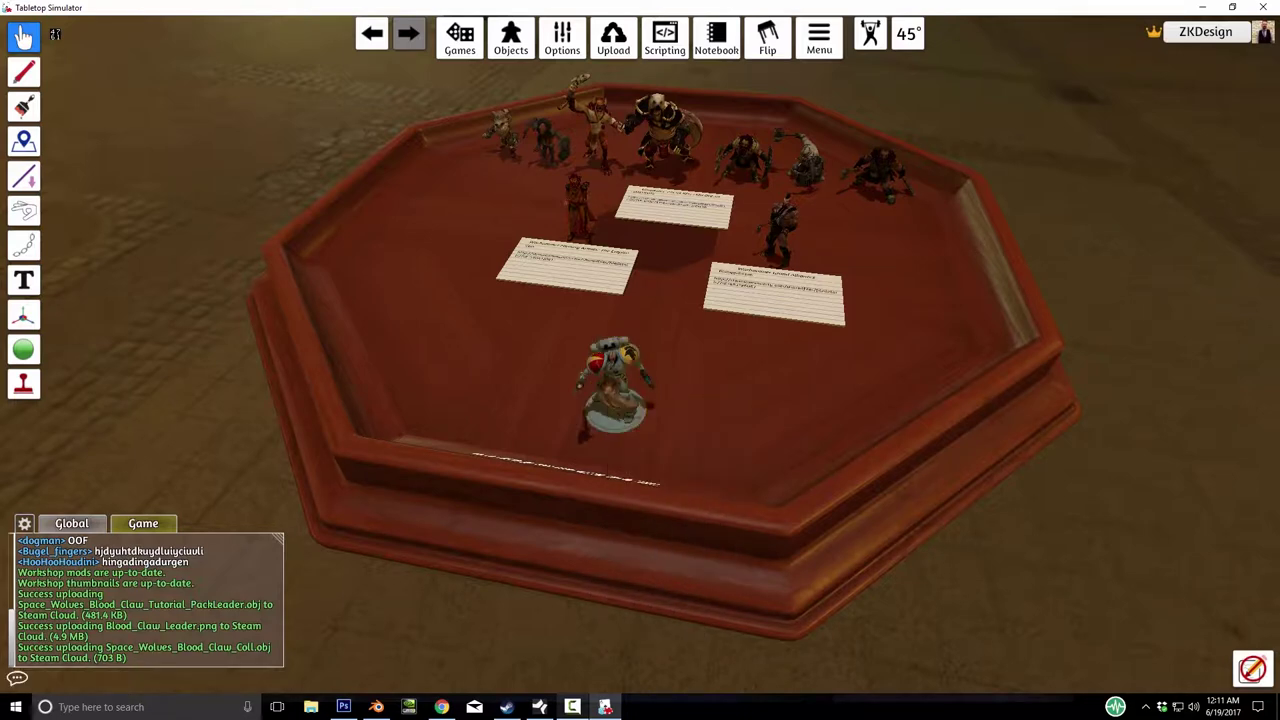
Duplicate the Blood Claw Pack Leader miniature and open the copy's options.
scroll(612, 390, "up", 5)
key("ctrl+c")
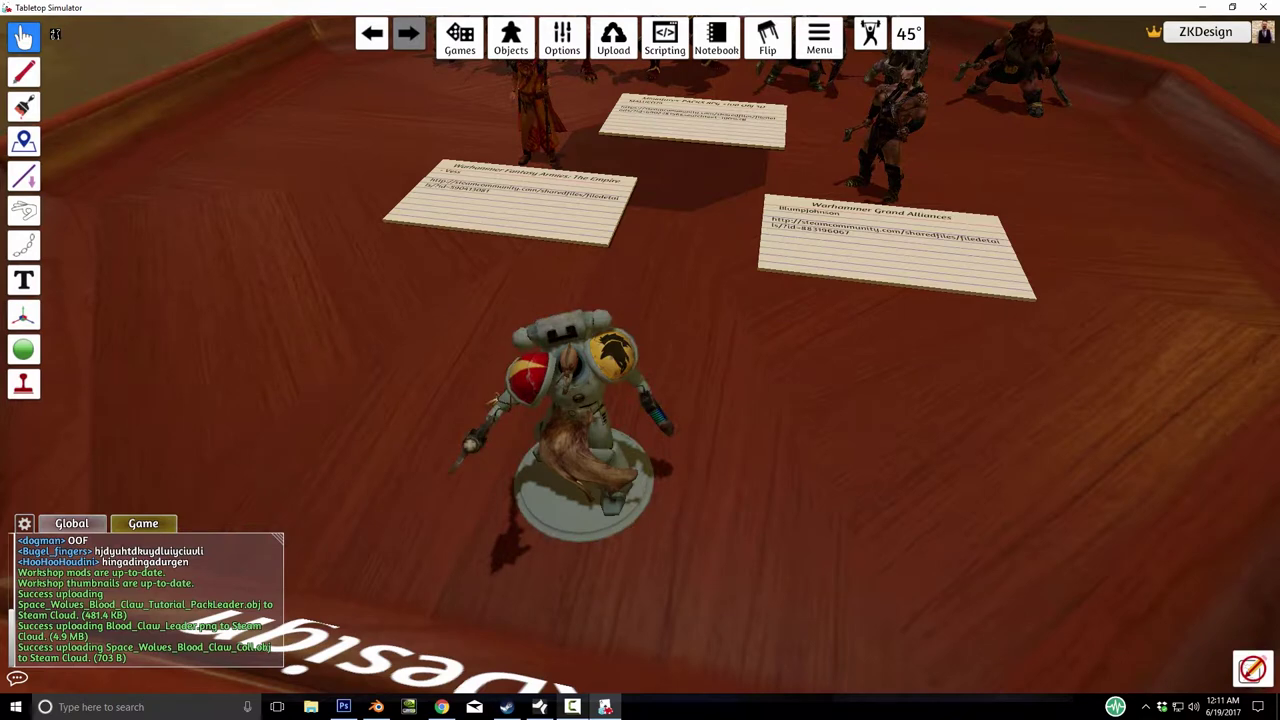
key("ctrl+v")
right_click(771, 380)
Set the duplicate's mesh to Space_Wolves_Blood_Claw_Unit1.obj, uploaded to Steam Cloud.
left_click(815, 394)
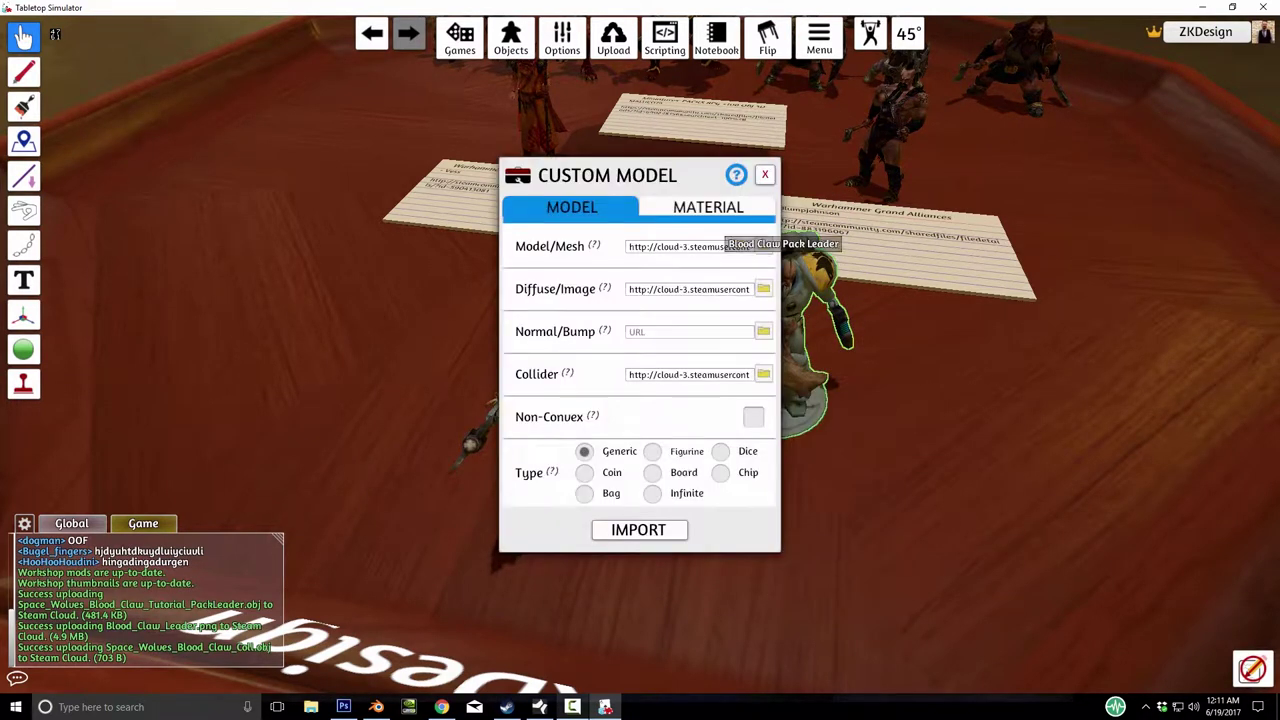
left_click(763, 246)
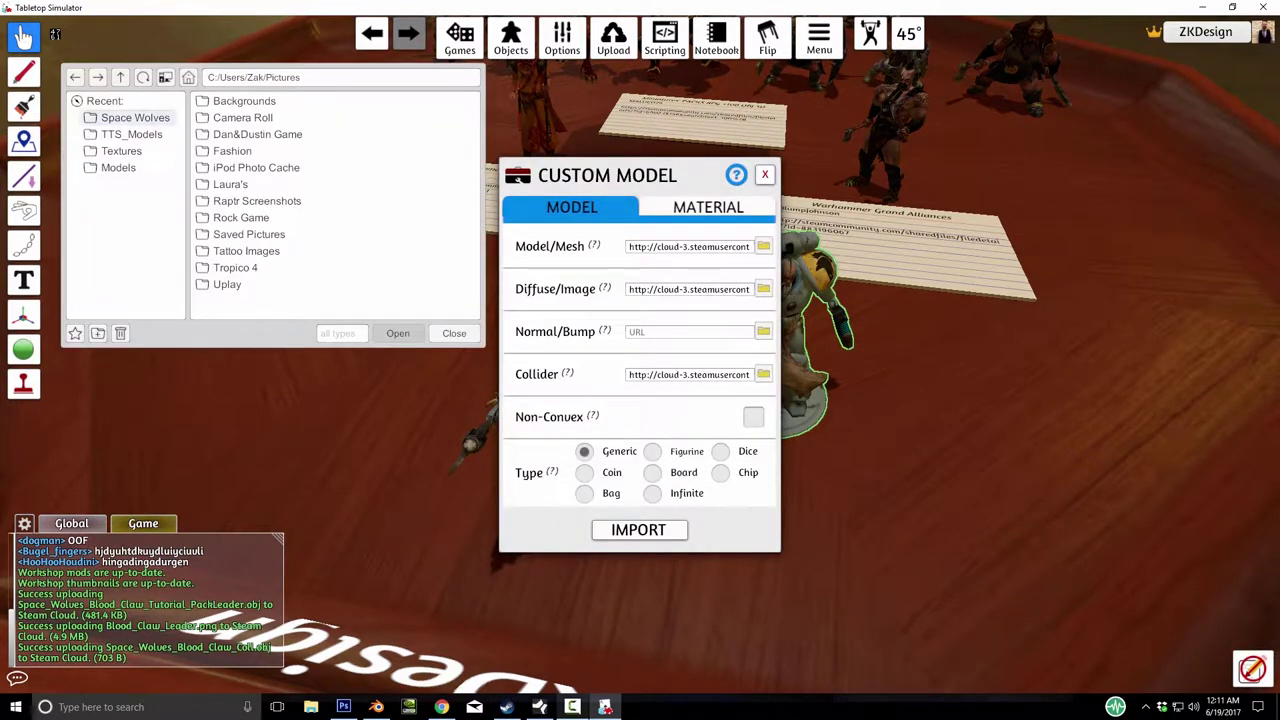
left_click(135, 117)
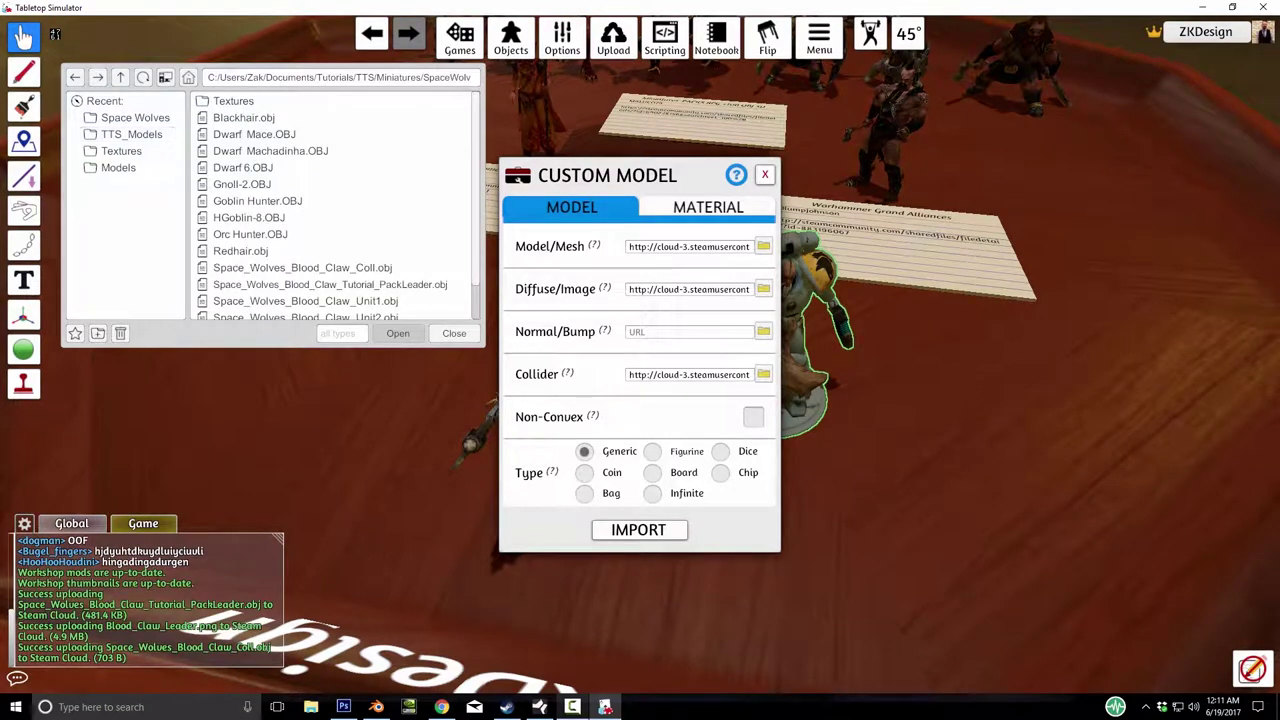
scroll(330, 200, "down", 1)
left_click(300, 259)
left_click(398, 333)
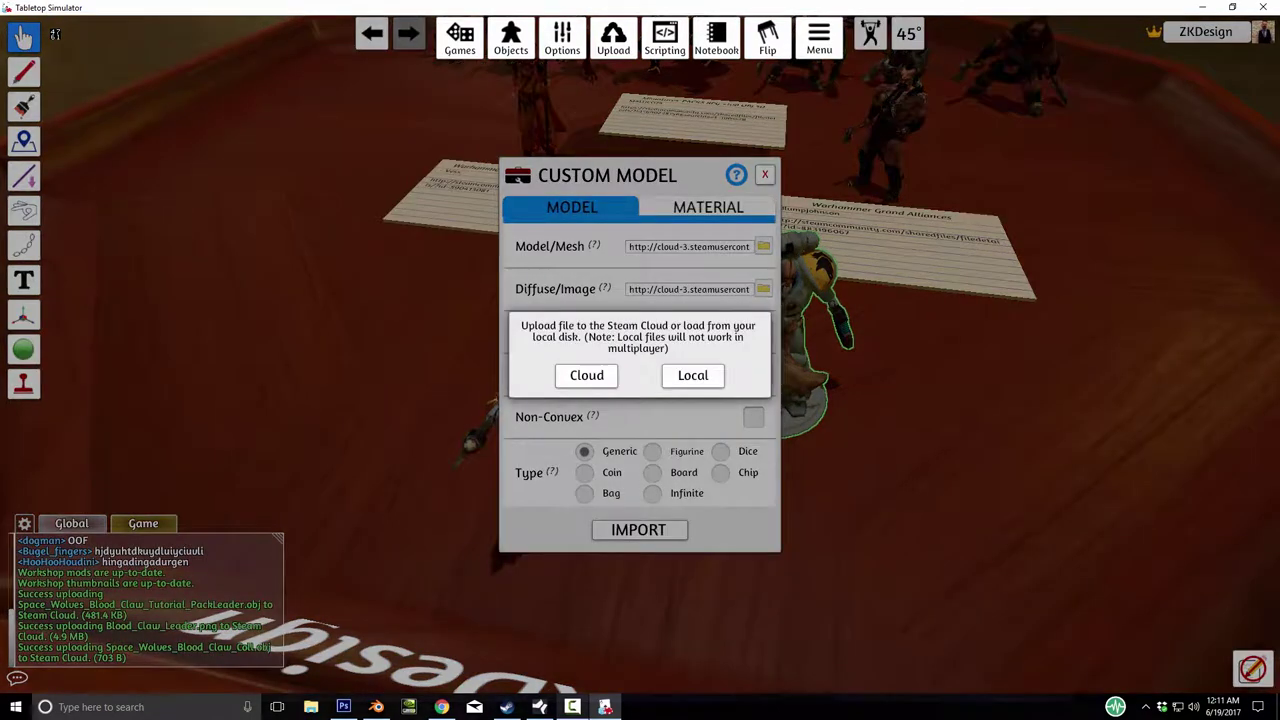
left_click(587, 375)
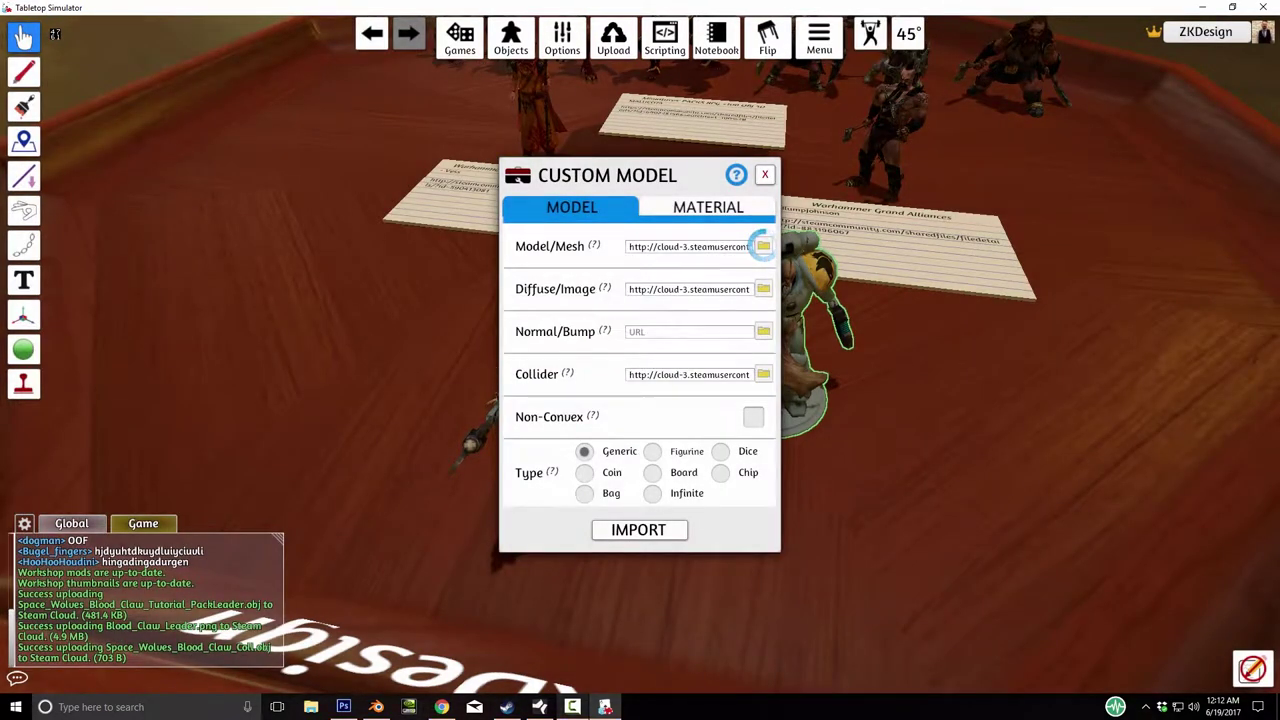
Set the texture to Blood_Claw_Unit1.png on Steam Cloud and import the model.
left_click(763, 289)
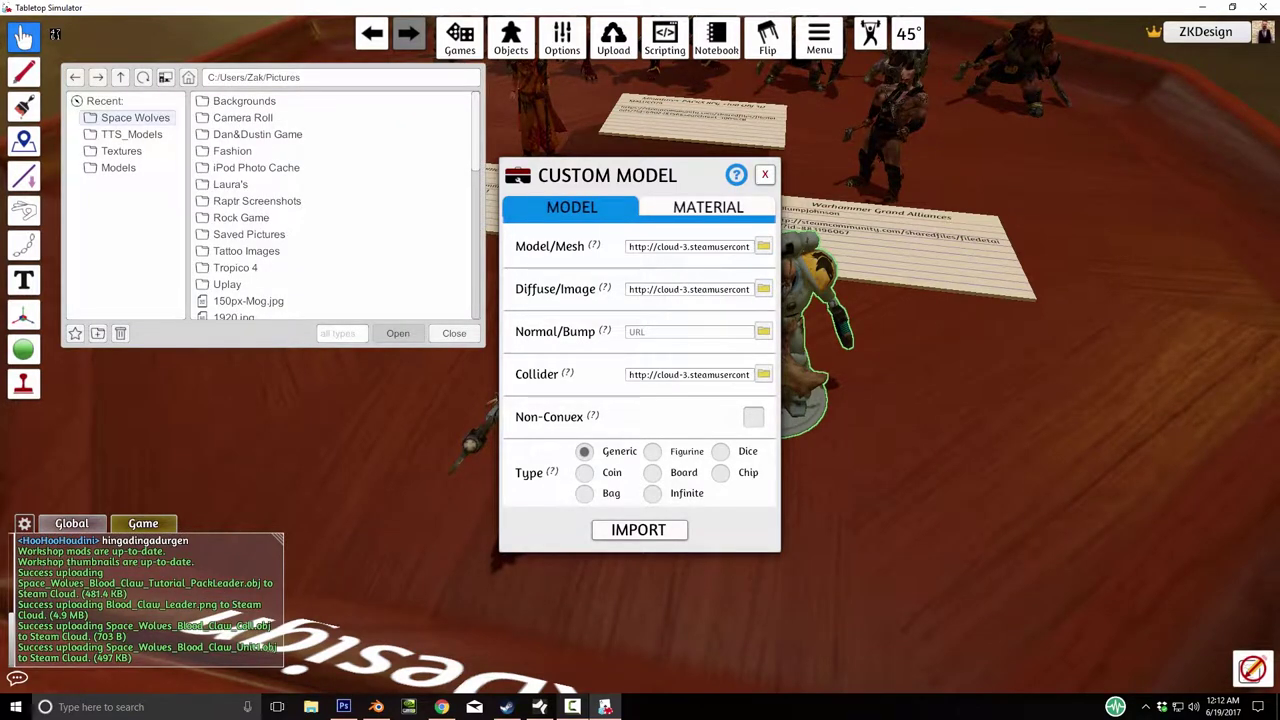
left_click(135, 117)
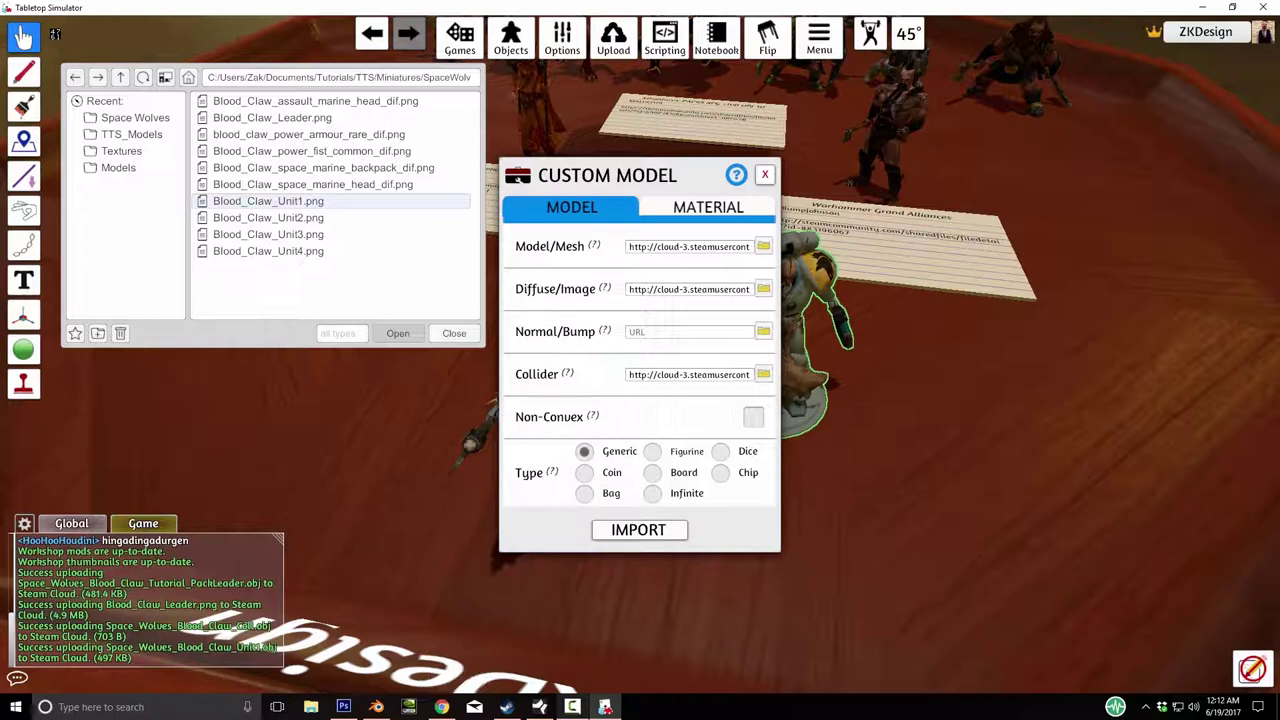
double_click(268, 201)
left_click(586, 375)
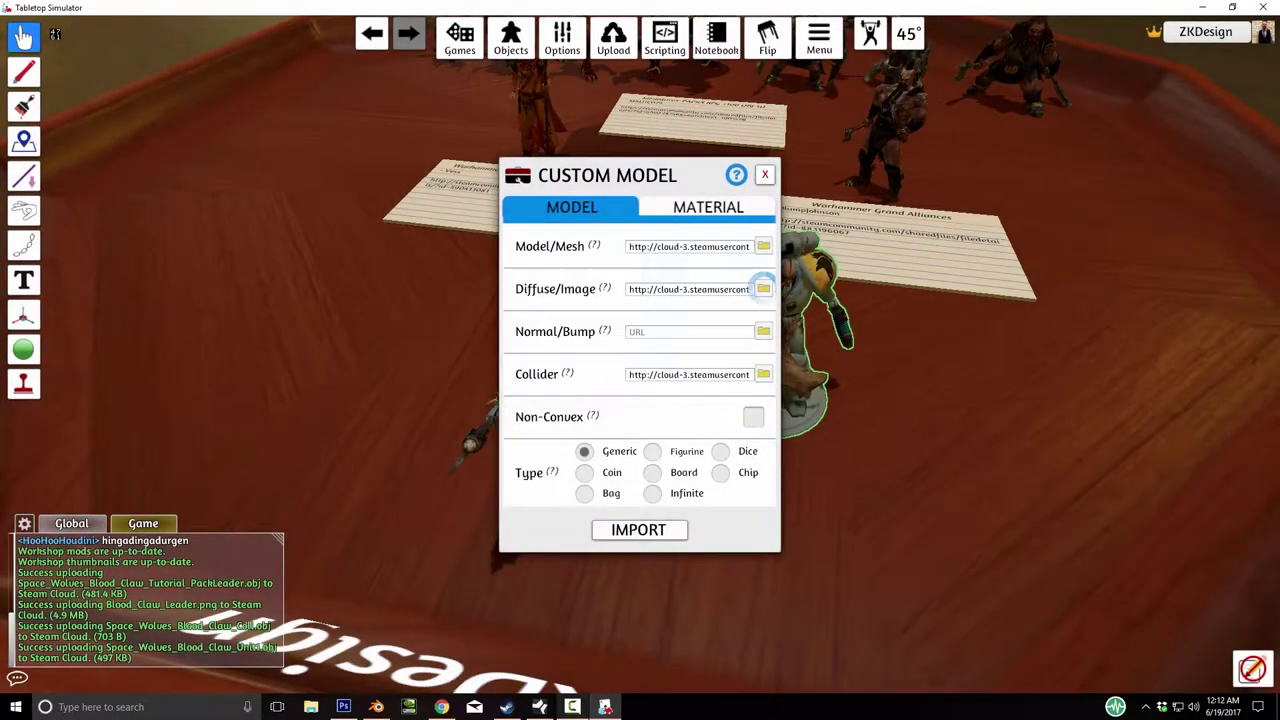
left_click(638, 529)
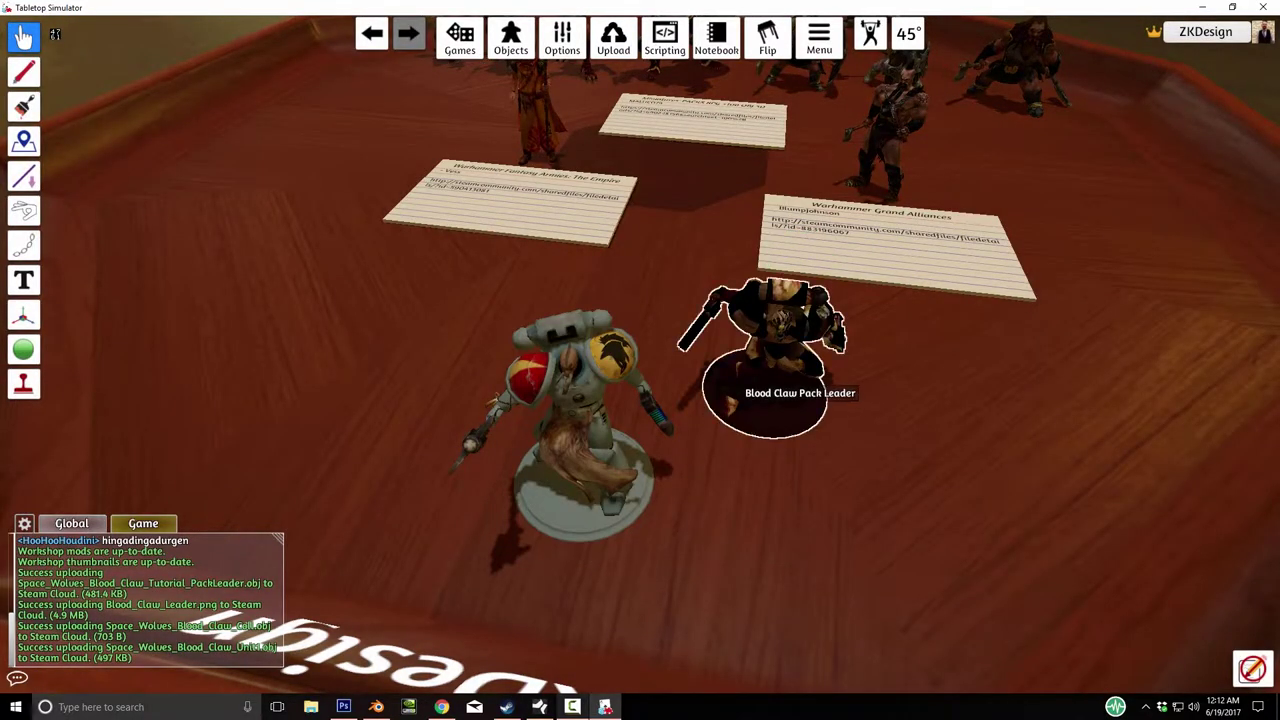
Reopen the figure's custom model settings and reimport it with the new files.
right_click(782, 352)
left_click(830, 368)
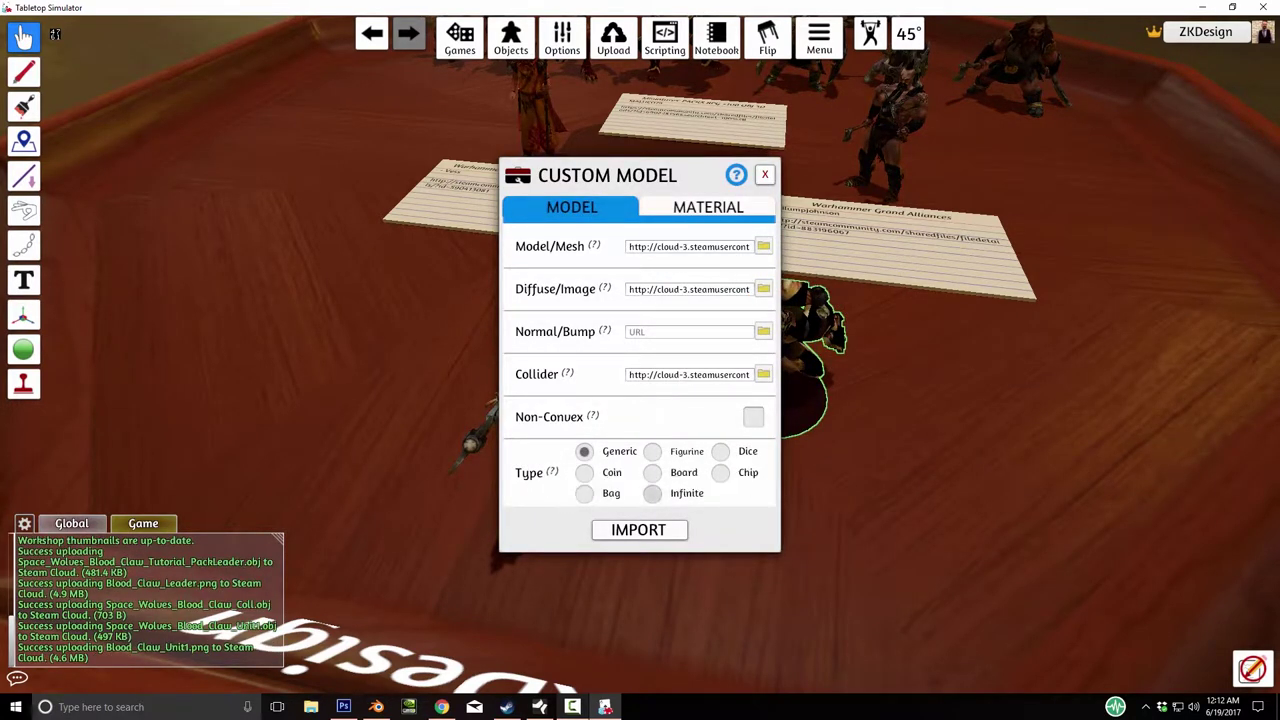
left_click(638, 529)
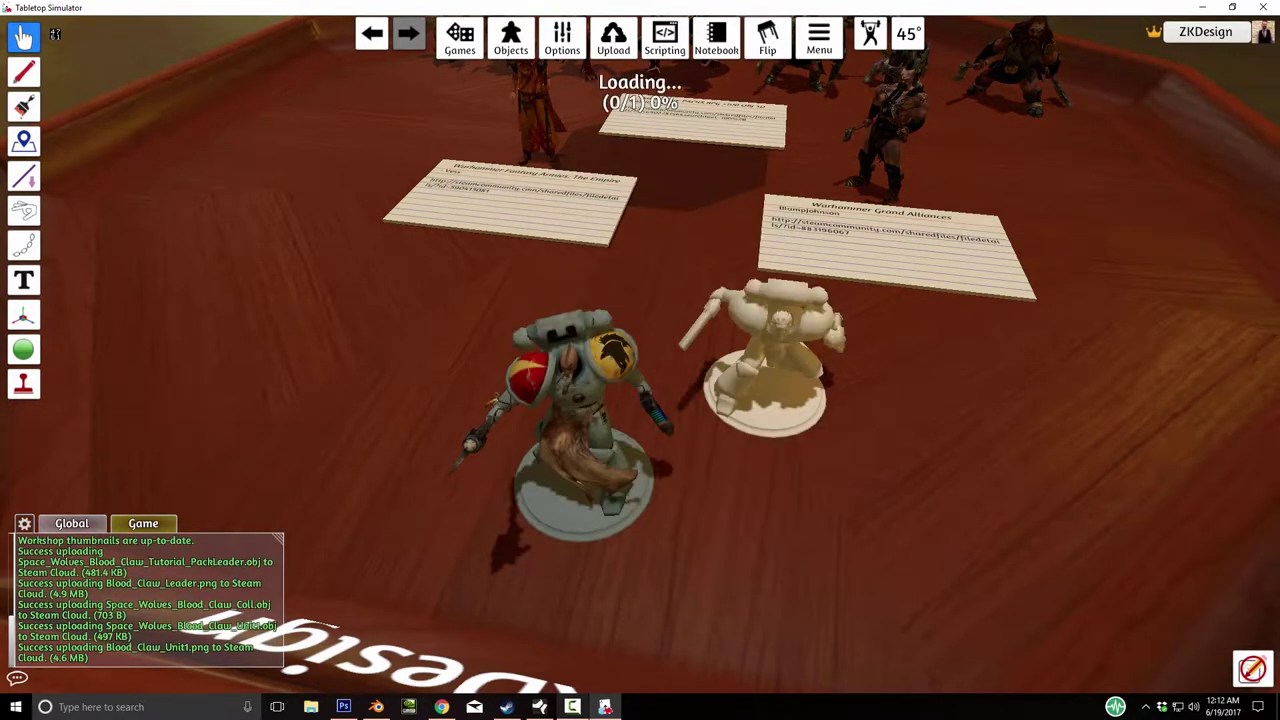
mouse_move(765, 340)
right_mouse_down()
mouse_move(700, 330)
mouse_move(765, 340)
right_mouse_up()
Rename the Unit1 figure to Blood Claw.
right_click(775, 341)
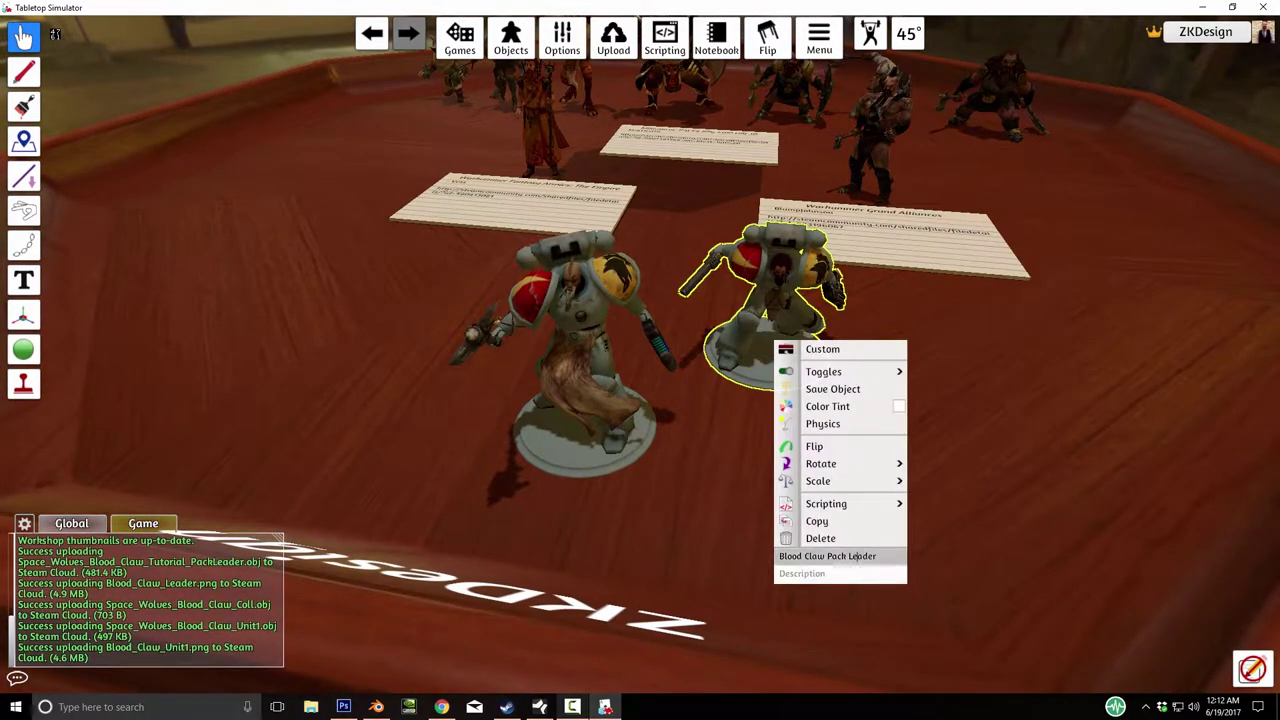
left_click(862, 556)
key("Delete")
key("Delete")
key("Delete")
key("Delete")
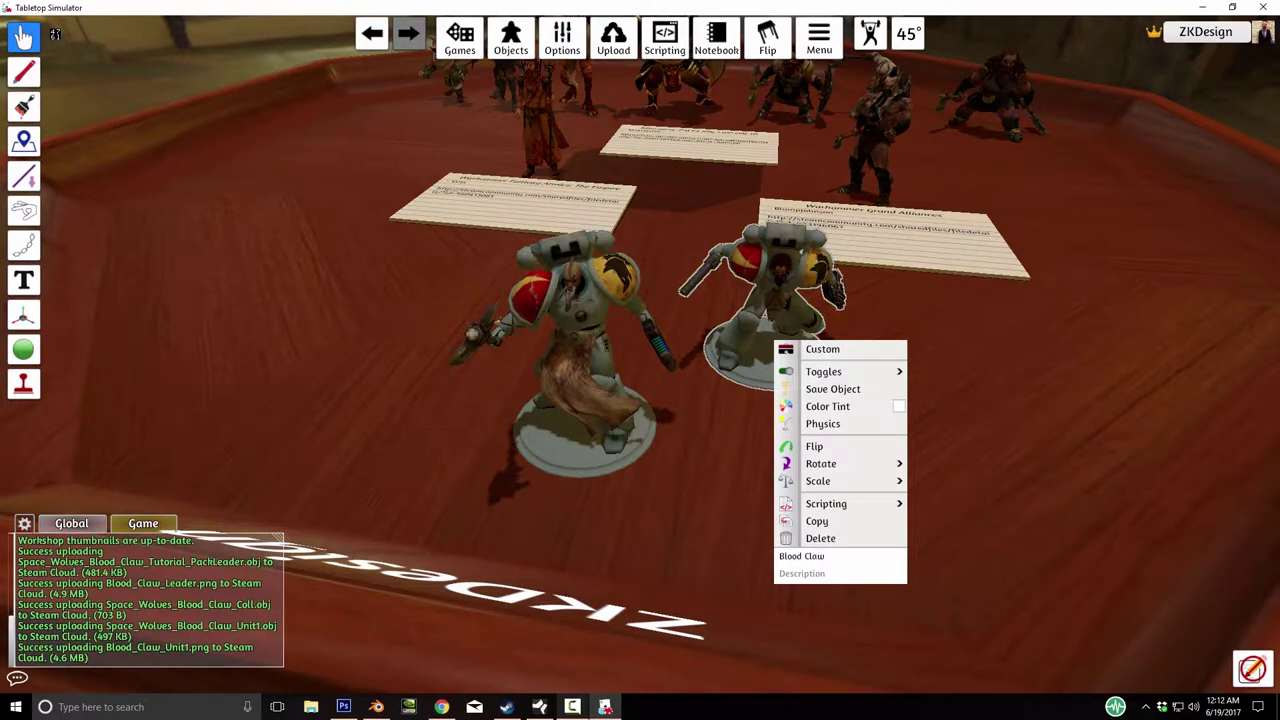
key("Return")
Paste a copy and give it the cloud-uploaded Space_Wolves_Blood_Claw_Unit2.obj mesh.
key("ctrl+v")
right_click(438, 322)
left_click(487, 328)
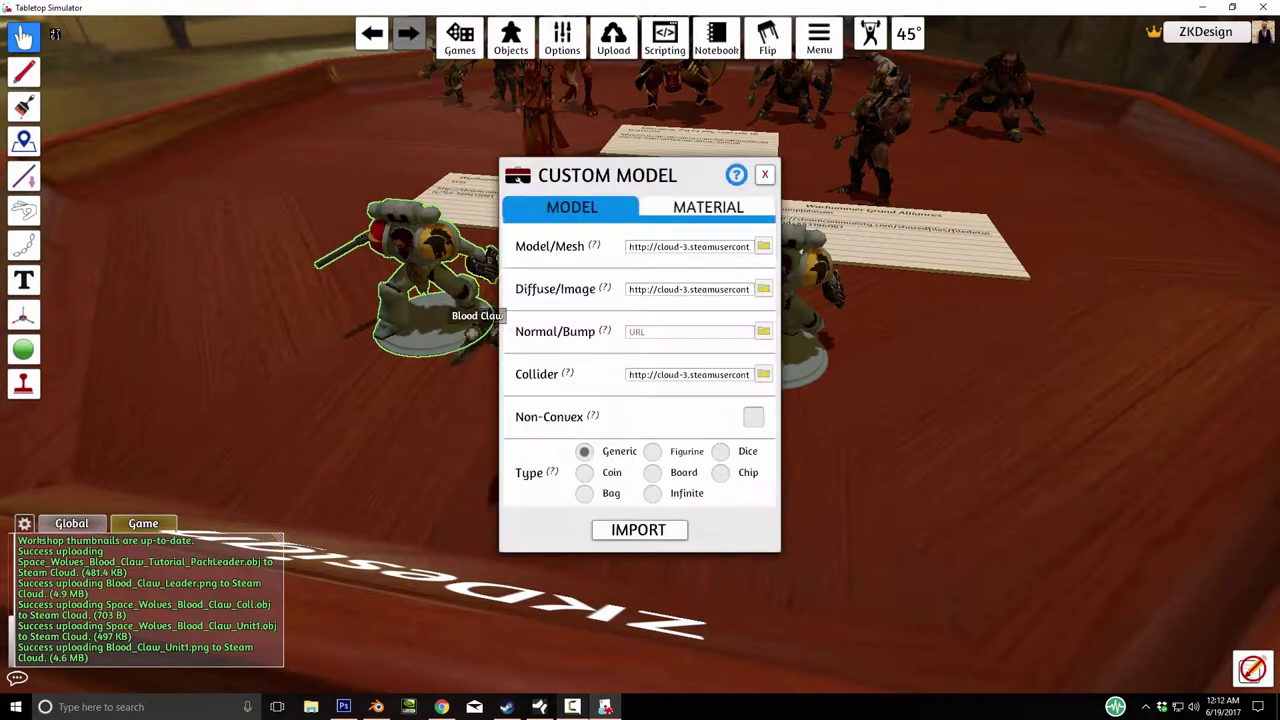
left_click(763, 246)
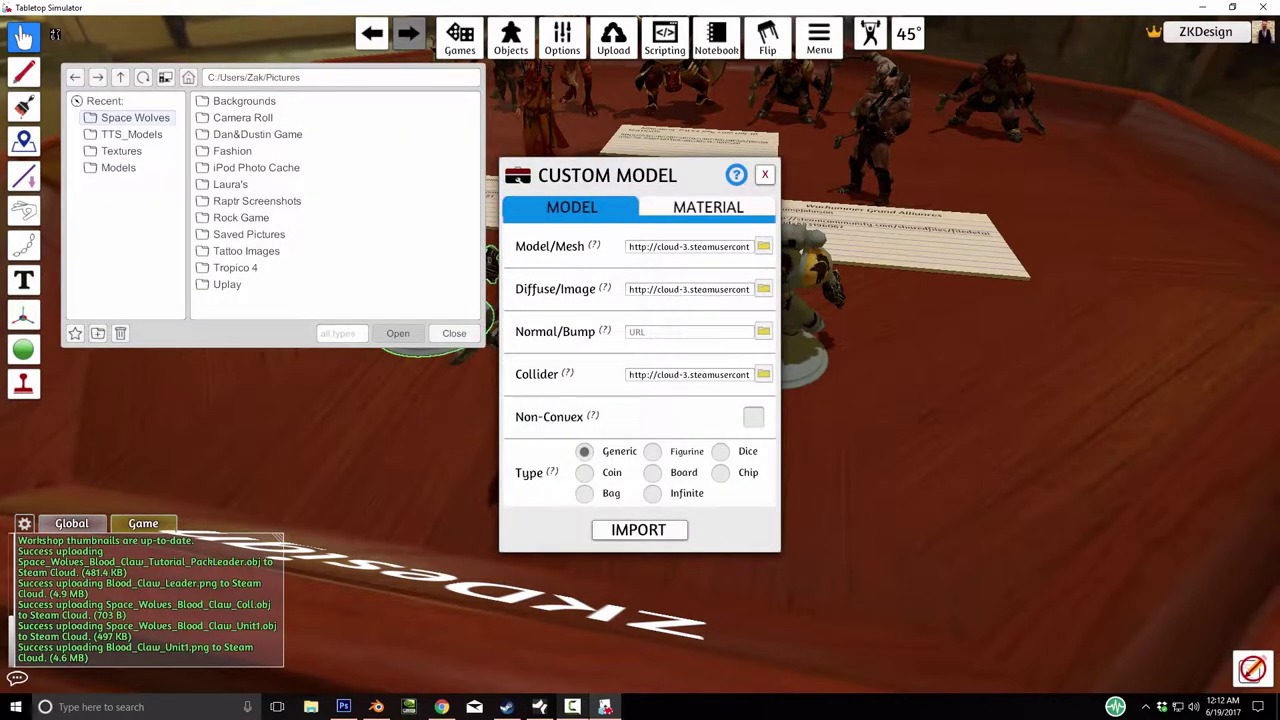
left_click(131, 134)
scroll(330, 205, "down", 2)
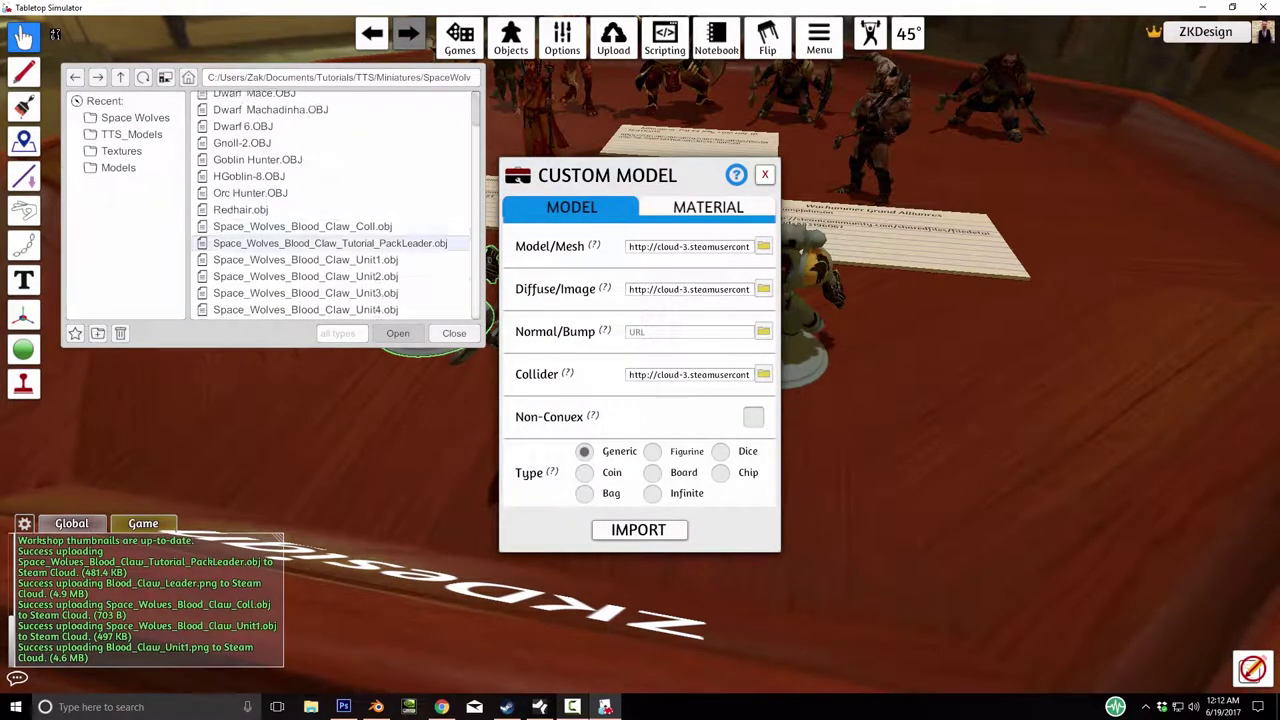
double_click(305, 276)
left_click(587, 375)
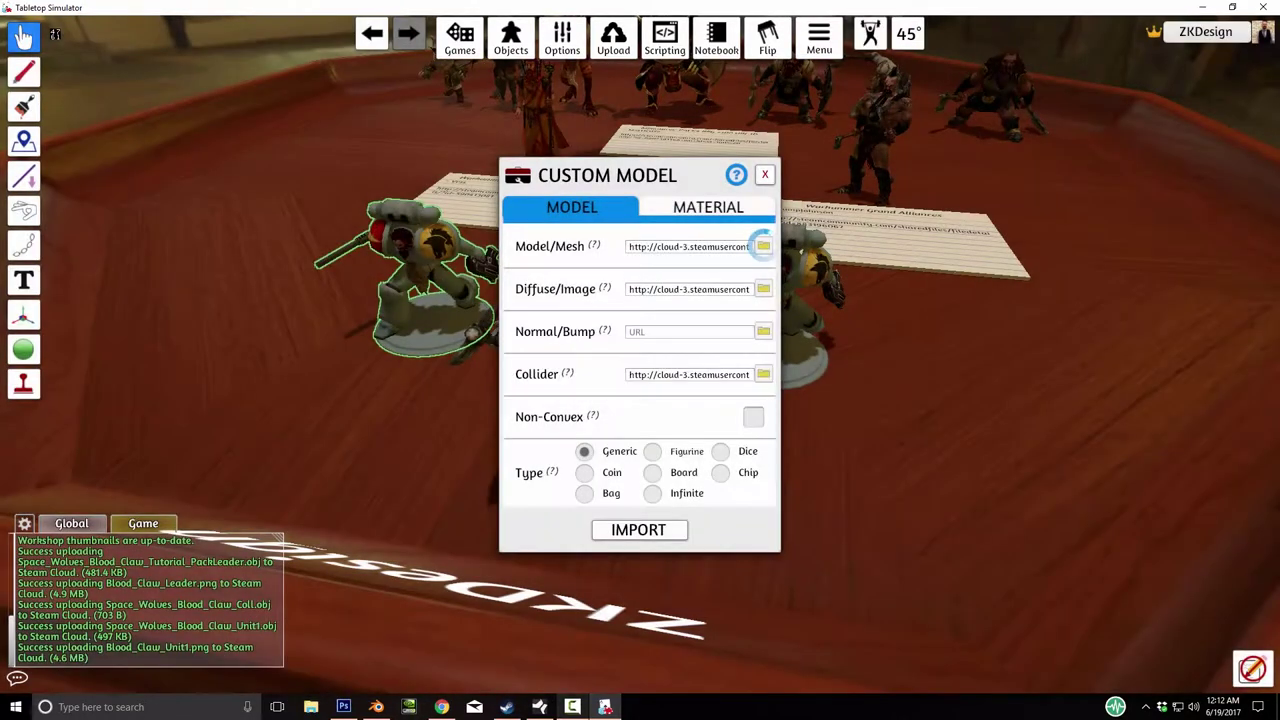
Set the copy's texture to cloud-uploaded Blood_Claw_Unit2.png and reimport it.
left_click(763, 289)
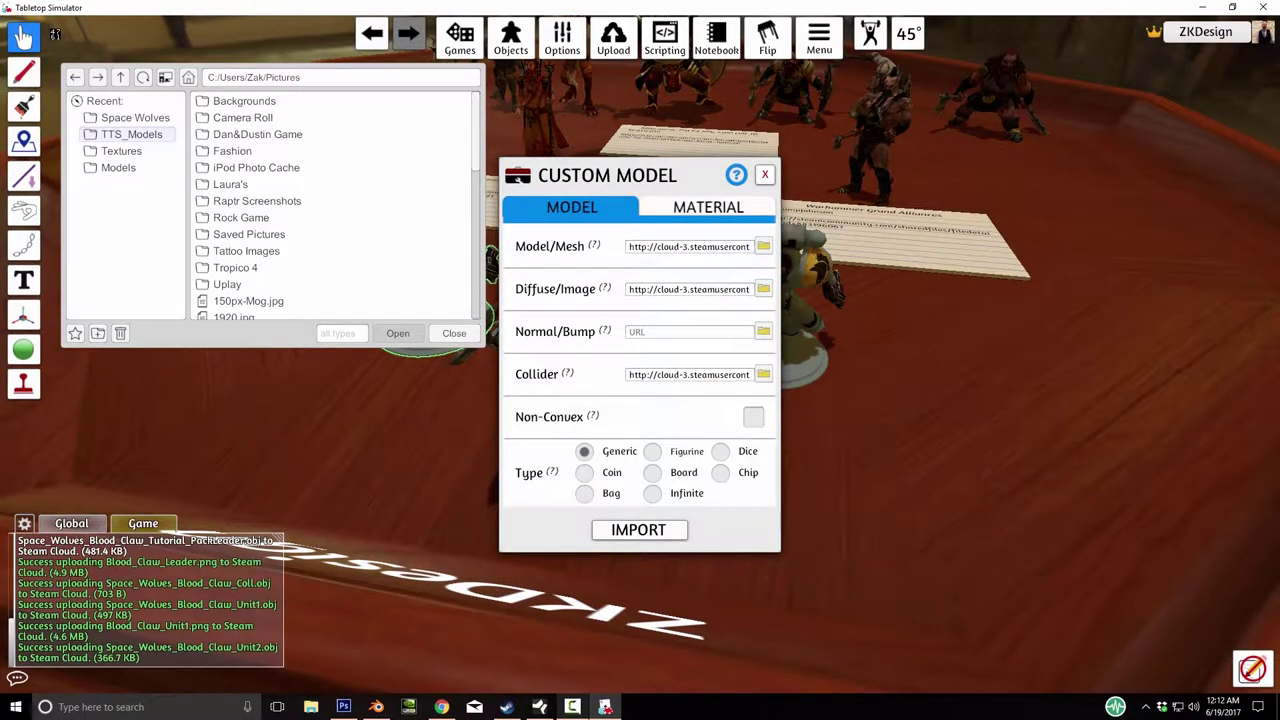
left_click(135, 117)
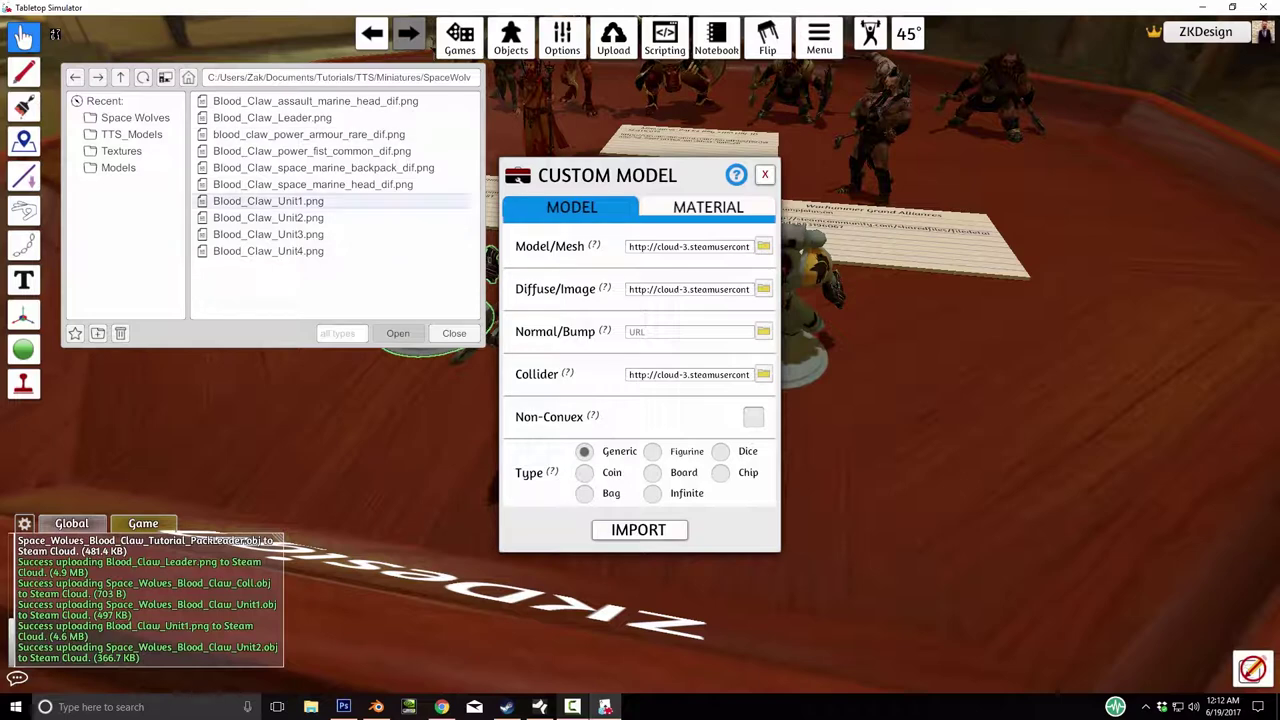
double_click(268, 217)
left_click(587, 375)
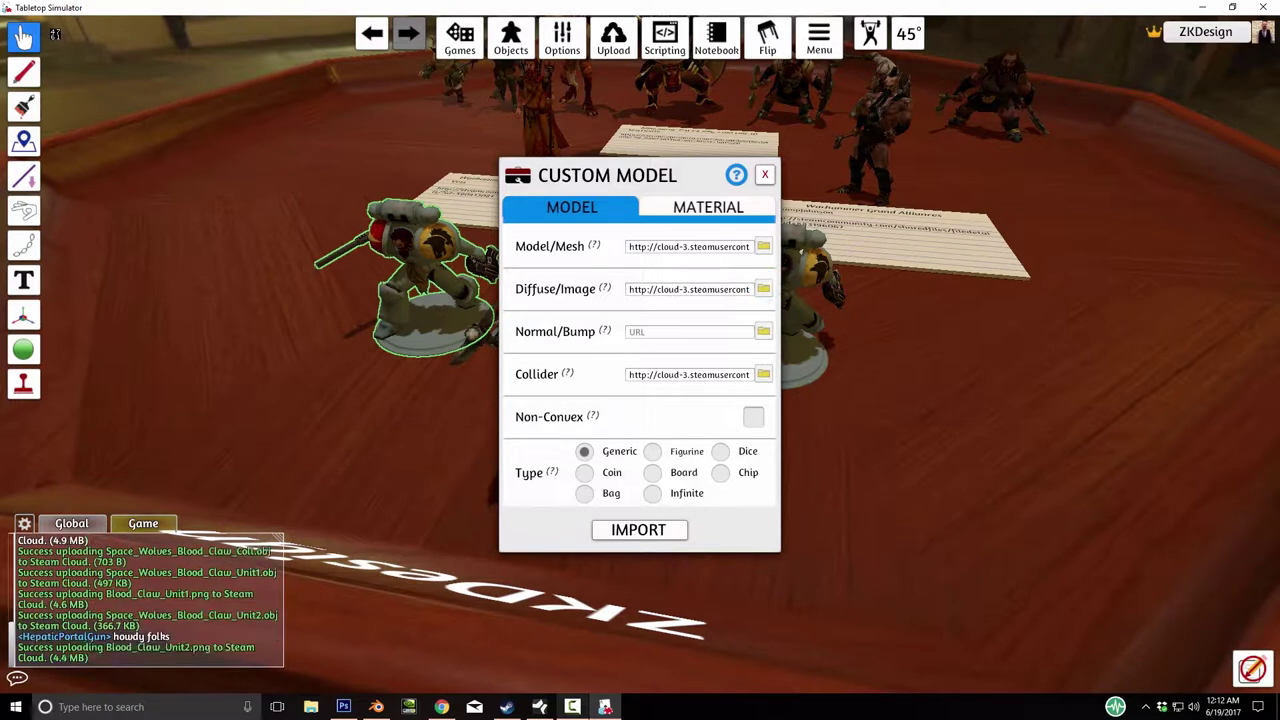
left_click(638, 530)
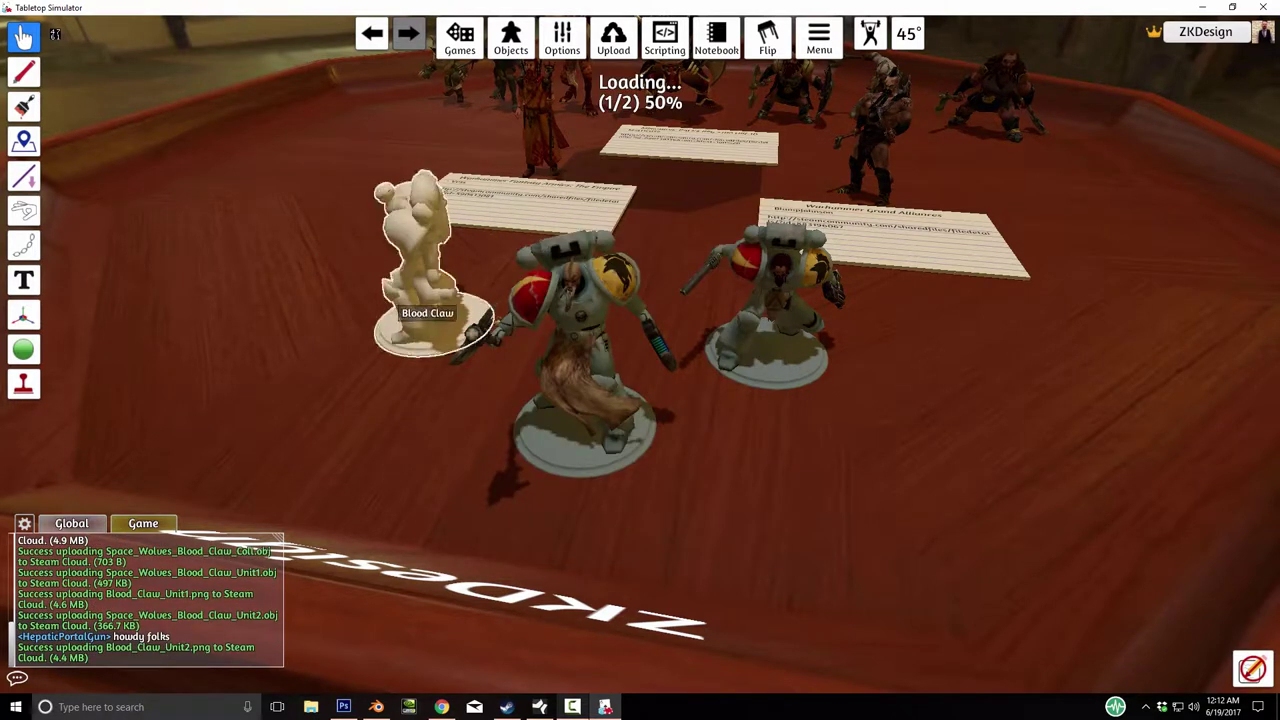
Nudge the new figure right and rename it Blood Claw Powerfist.
key("q")
left_click_drag(455, 250, 490, 260)
right_click(503, 306)
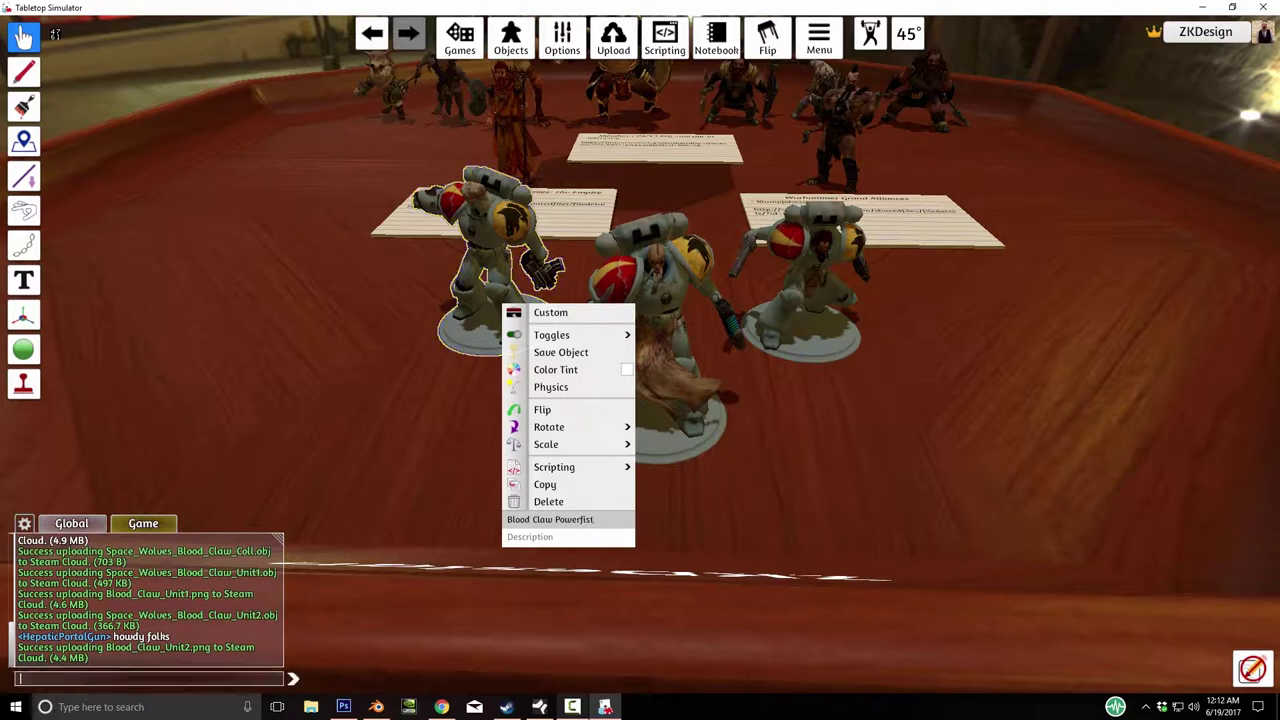
key("Return")
Set the Powerfist figure down on the table beside the others, then paste another copy.
scroll(408, 34, "down", 5)
left_click_drag(408, 34, 580, 300)
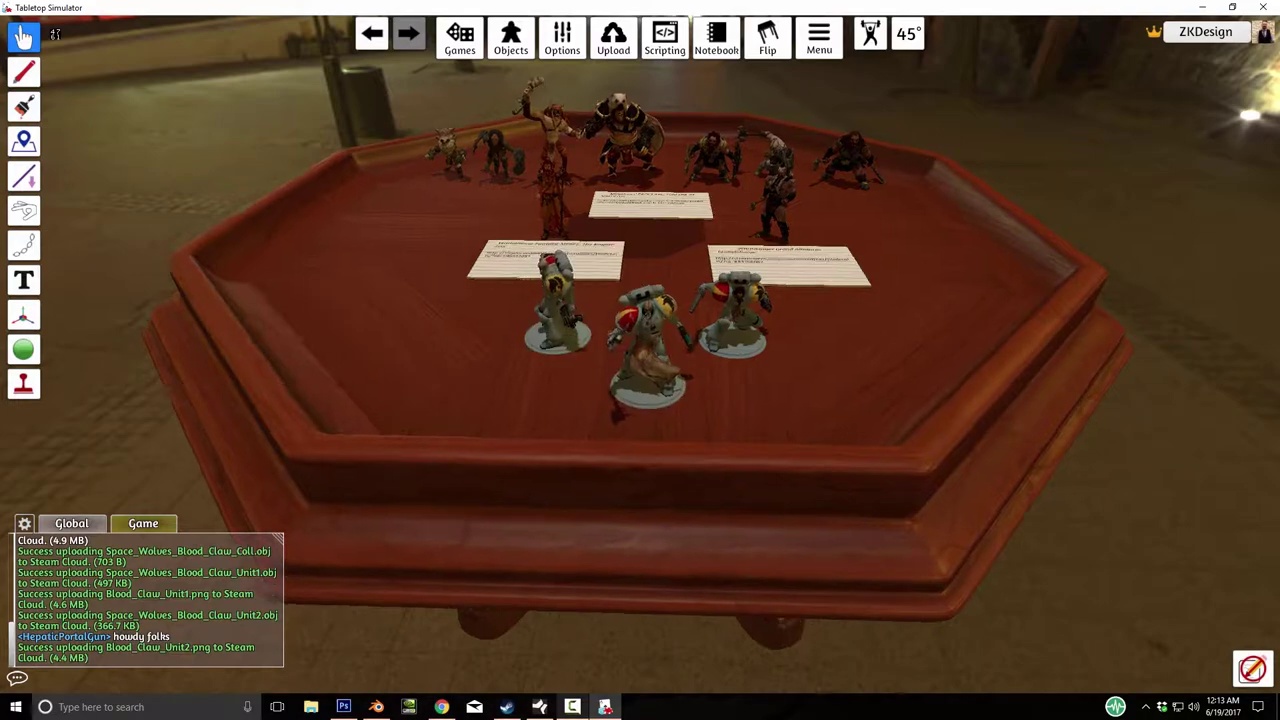
scroll(580, 300, "up", 5)
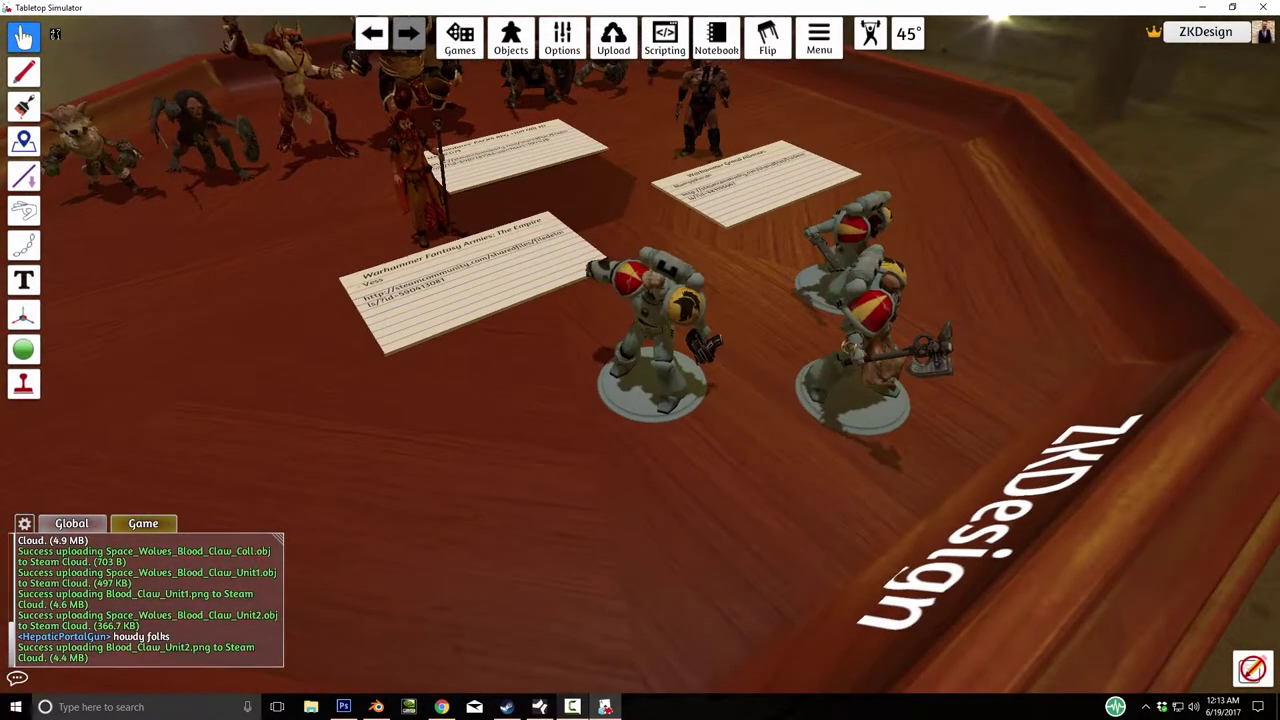
right_click_drag(790, 360, 790, 360)
key("ctrl+v")
Give the copy the cloud-uploaded Space_Wolves_Blood_Claw_Unit3.obj mesh.
right_click(395, 323)
left_click(441, 330)
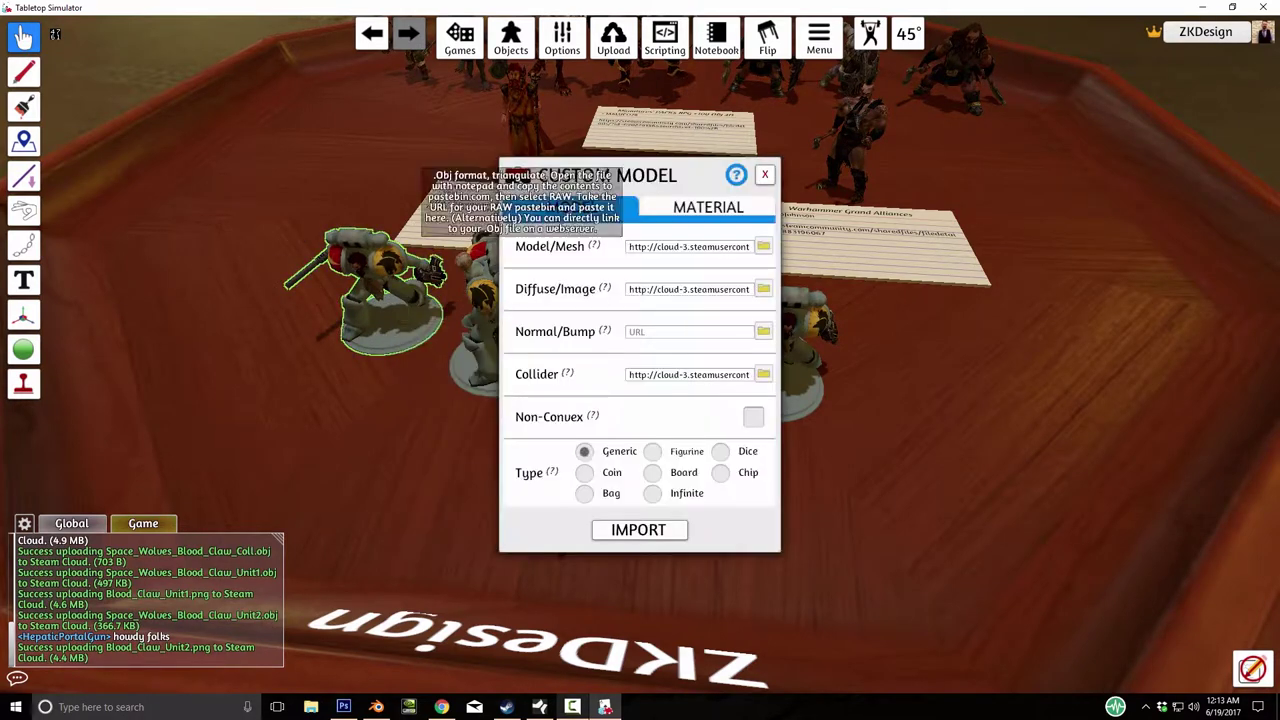
left_click(763, 246)
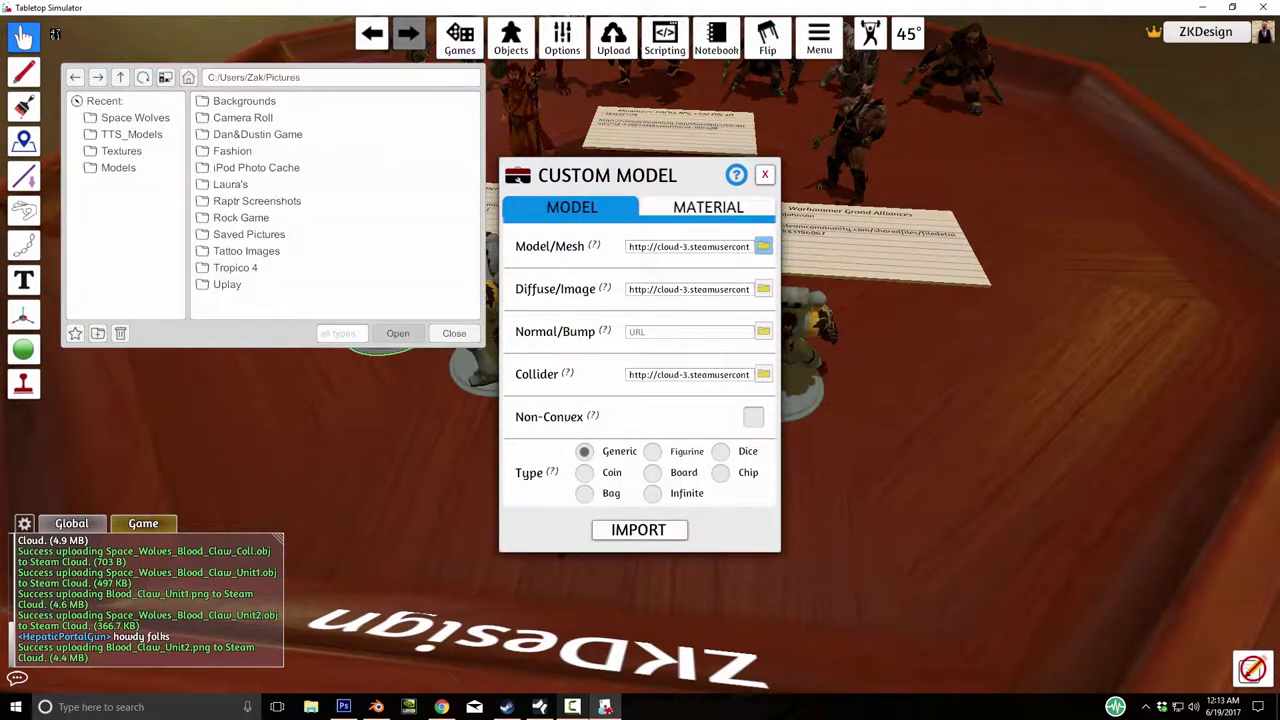
left_click(131, 134)
scroll(300, 260, "down", 2)
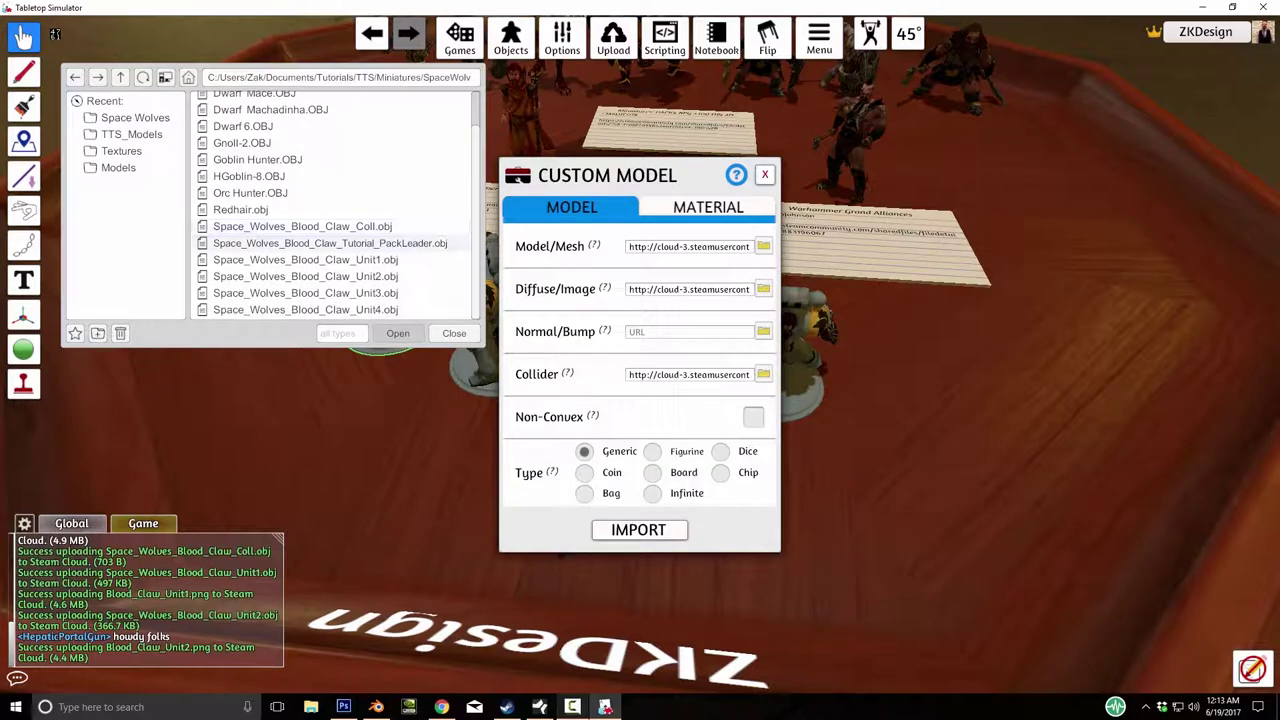
double_click(305, 293)
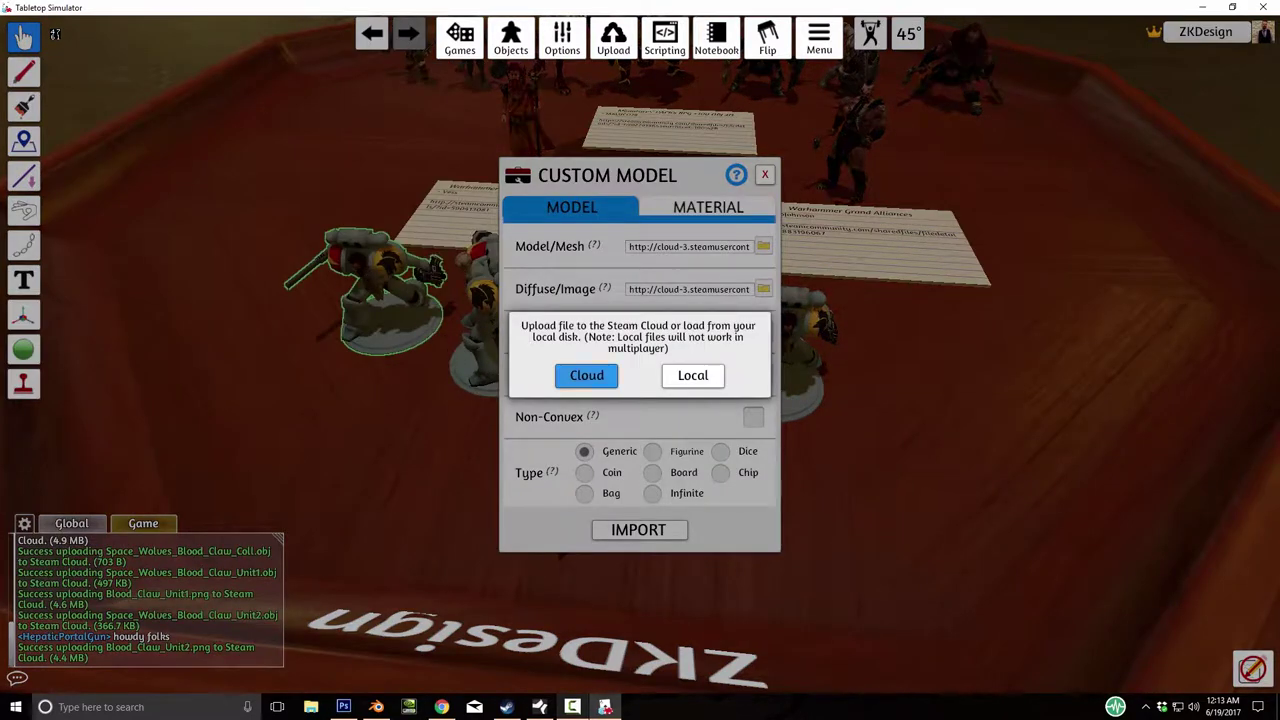
left_click(587, 375)
Set the texture to cloud-uploaded Blood_Claw_Unit3.png, import, then paste another copy.
left_click(763, 289)
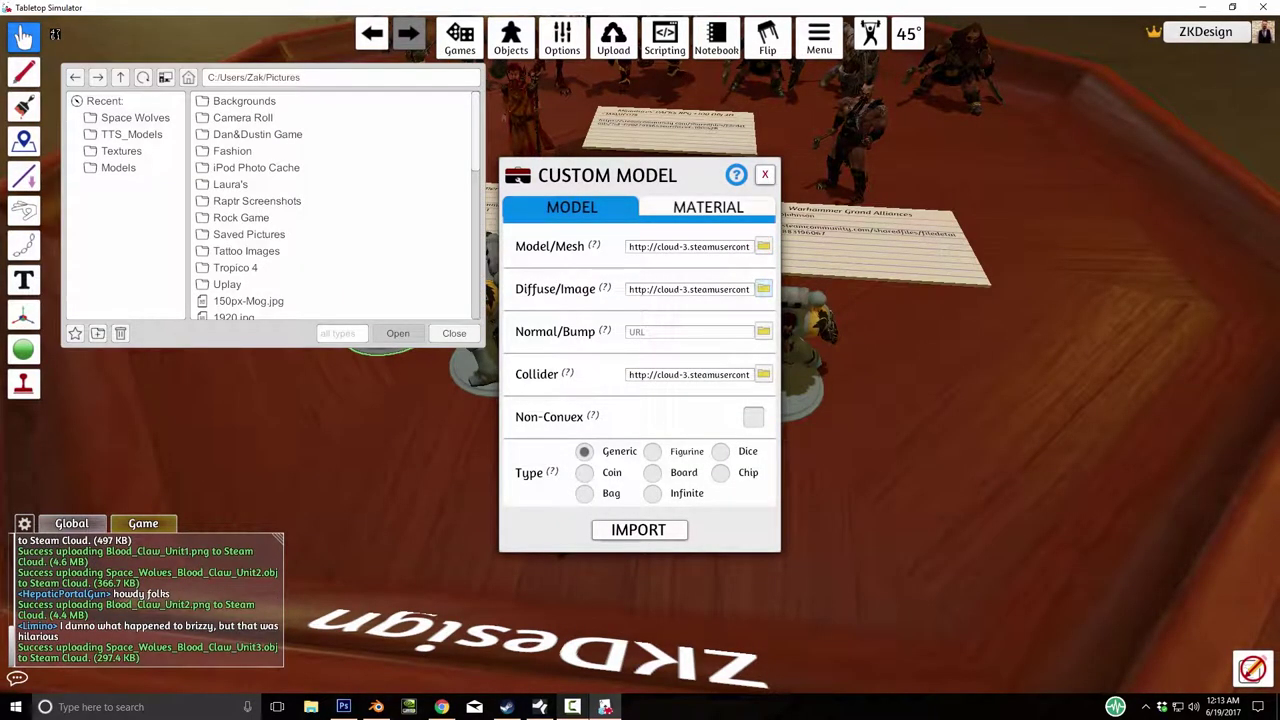
left_click(135, 117)
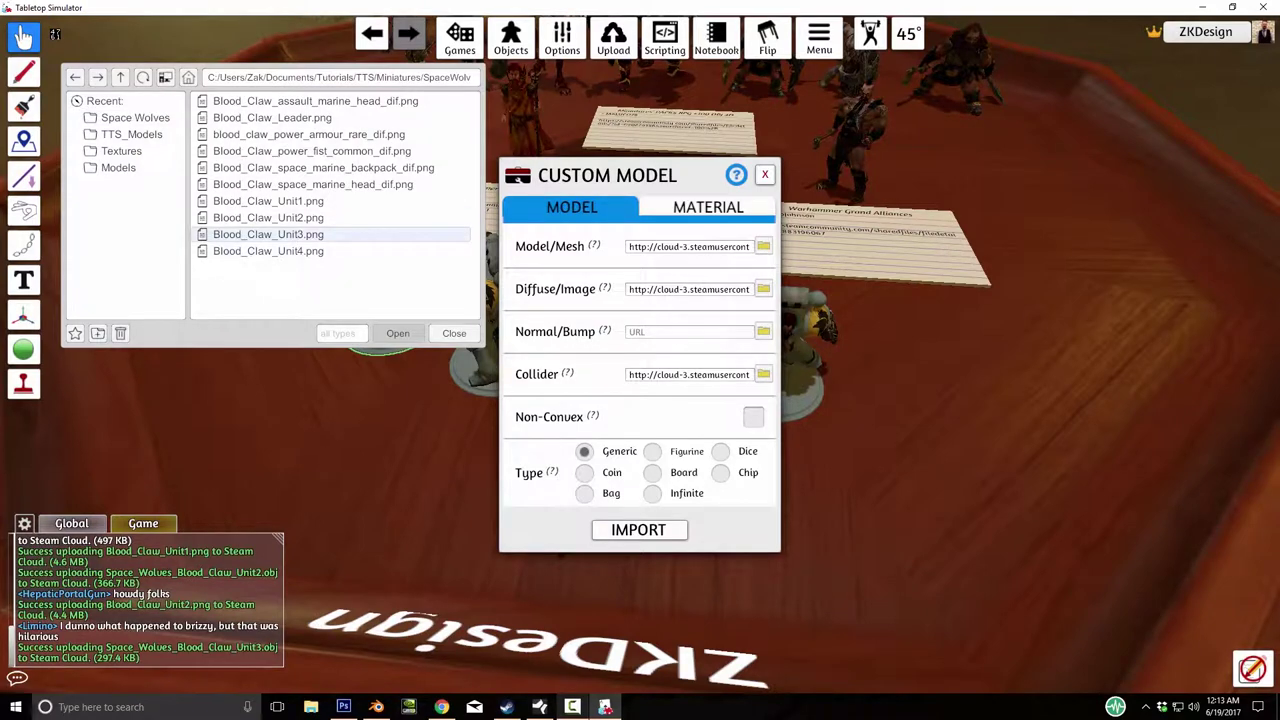
double_click(300, 234)
left_click(587, 375)
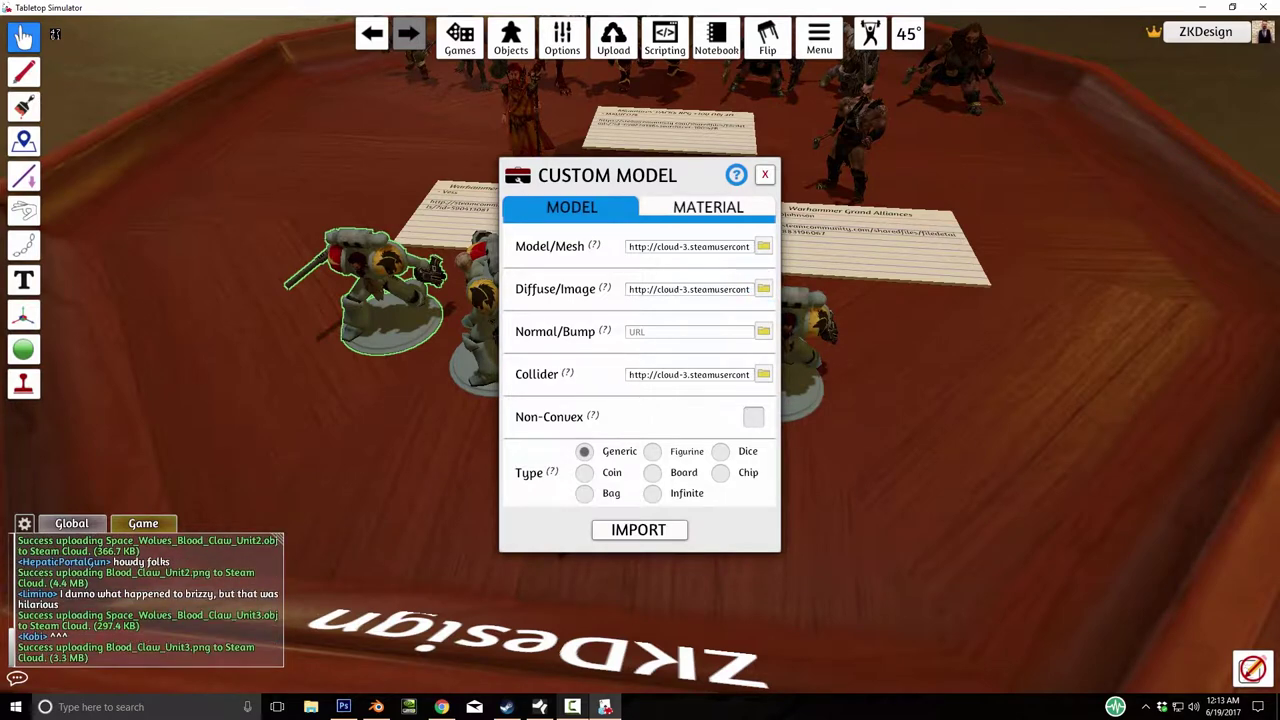
left_click(638, 529)
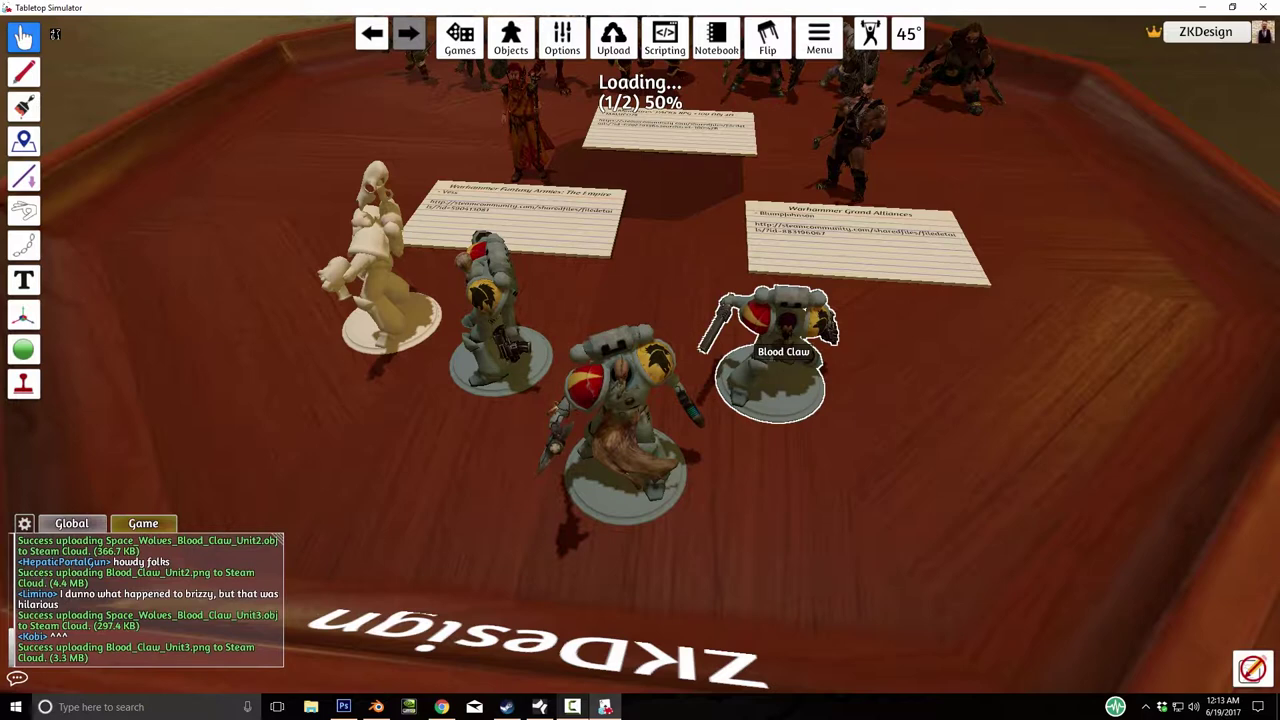
key("ctrl+v")
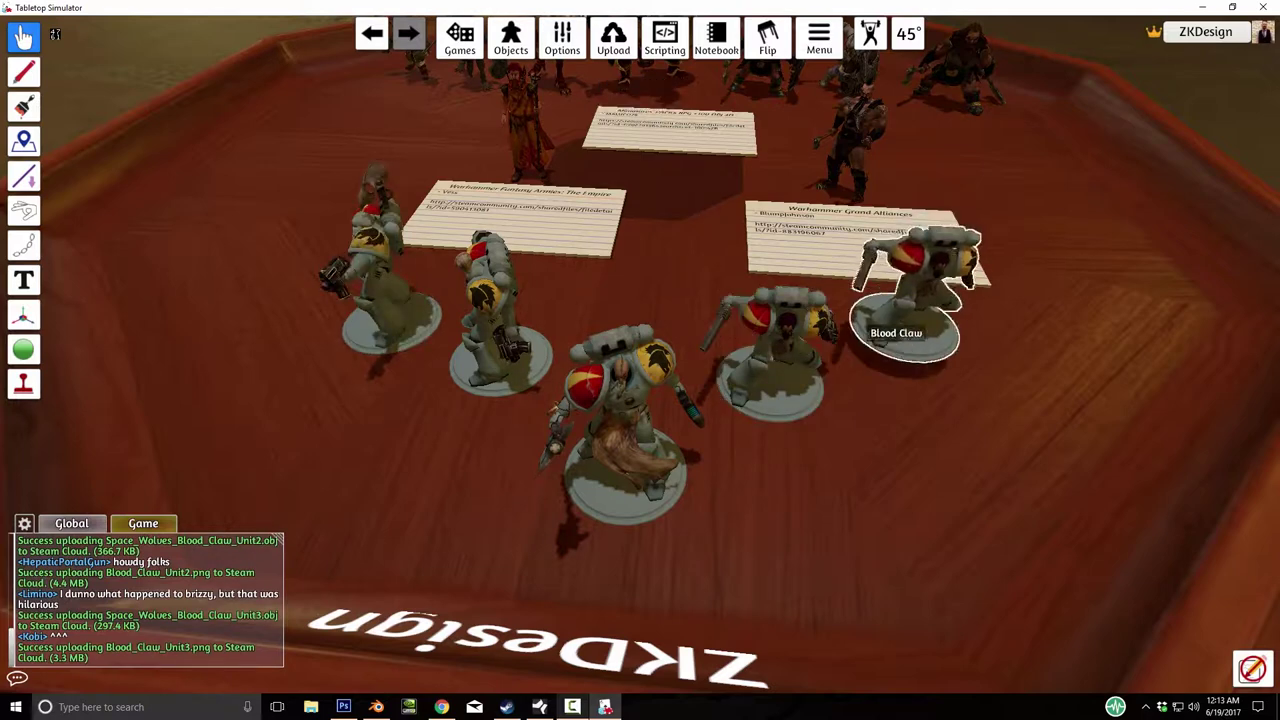
Give the new copy the cloud-uploaded Space_Wolves_Blood_Claw_Unit4.obj mesh.
right_click(923, 350)
left_click(971, 357)
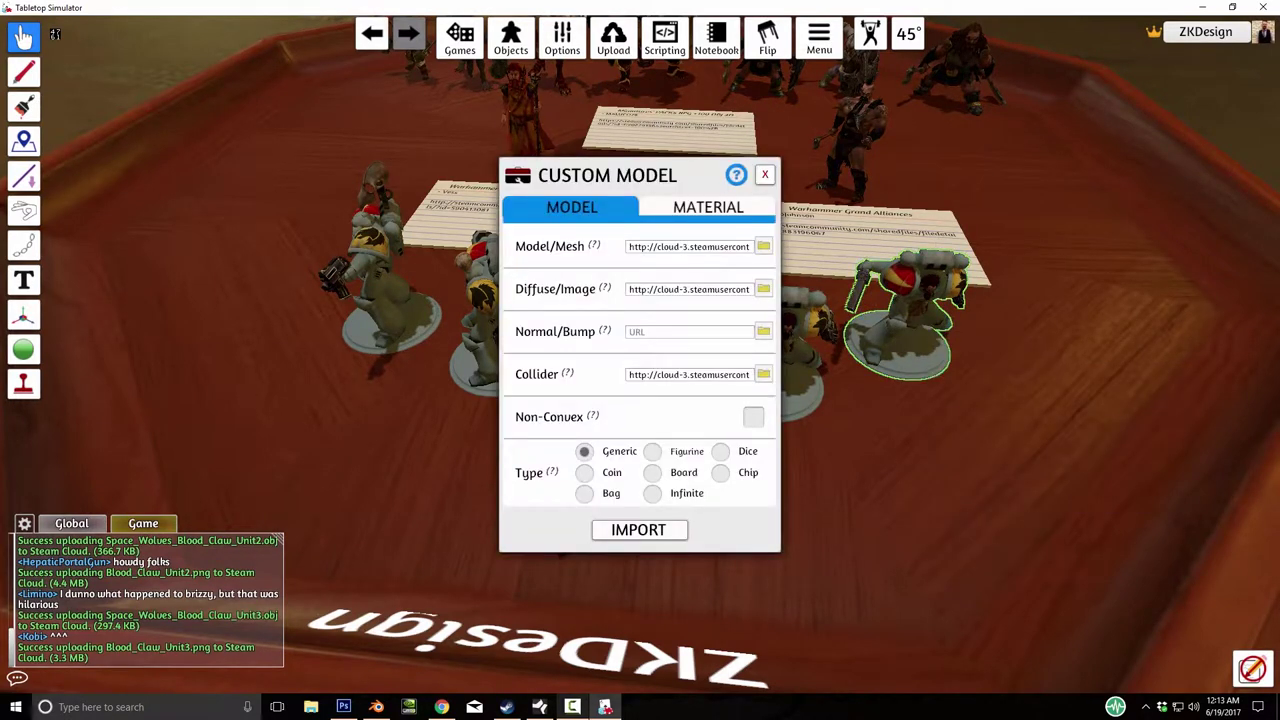
left_click(763, 246)
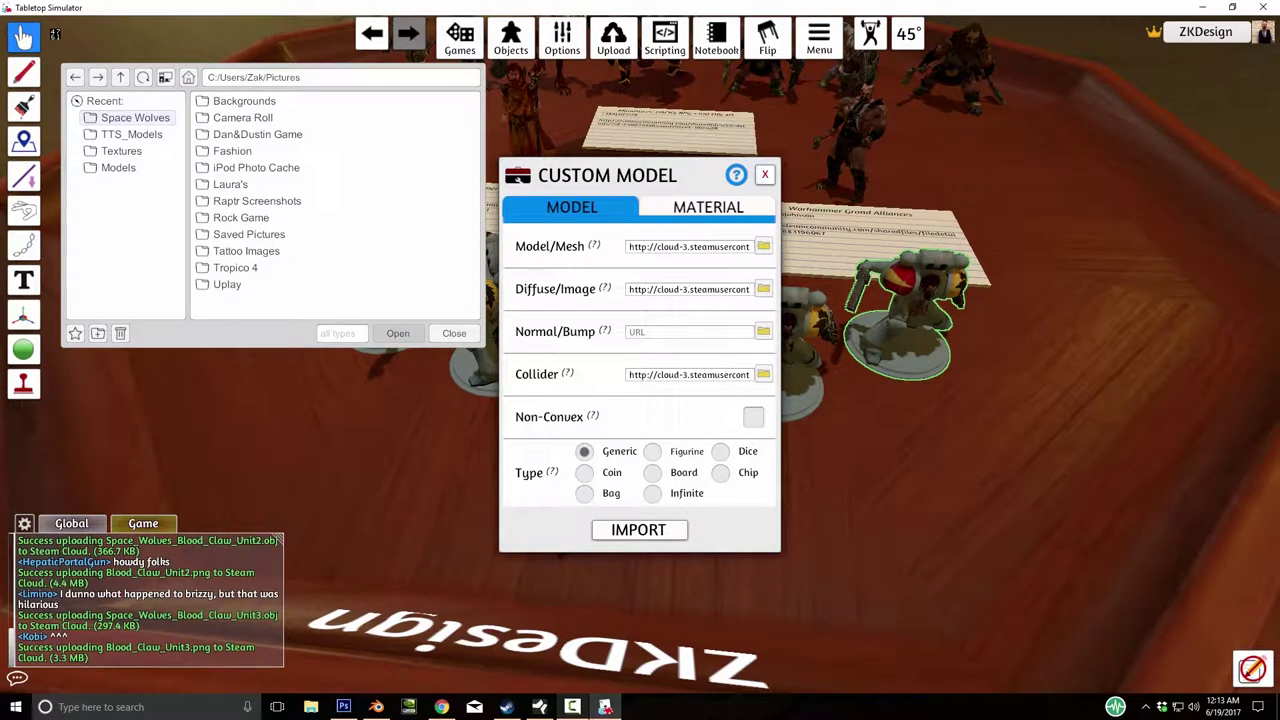
left_click(131, 134)
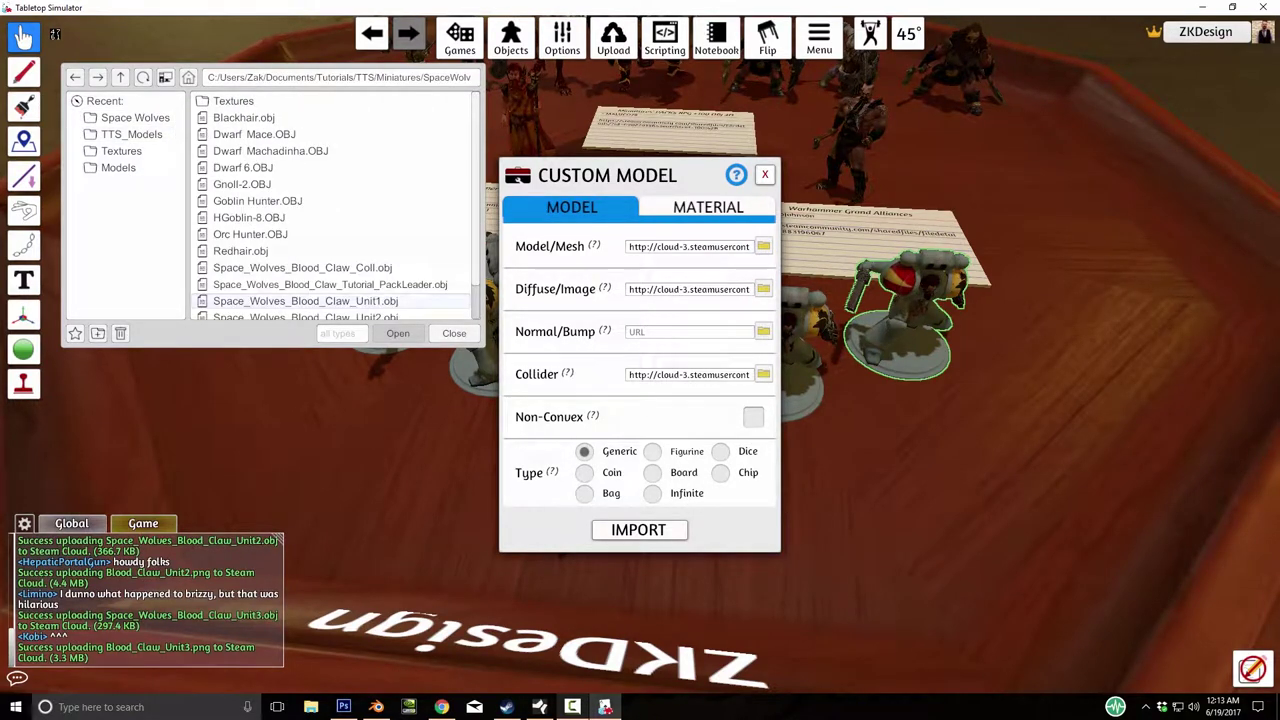
scroll(336, 204, "down", 1)
left_click(305, 310)
double_click(305, 310)
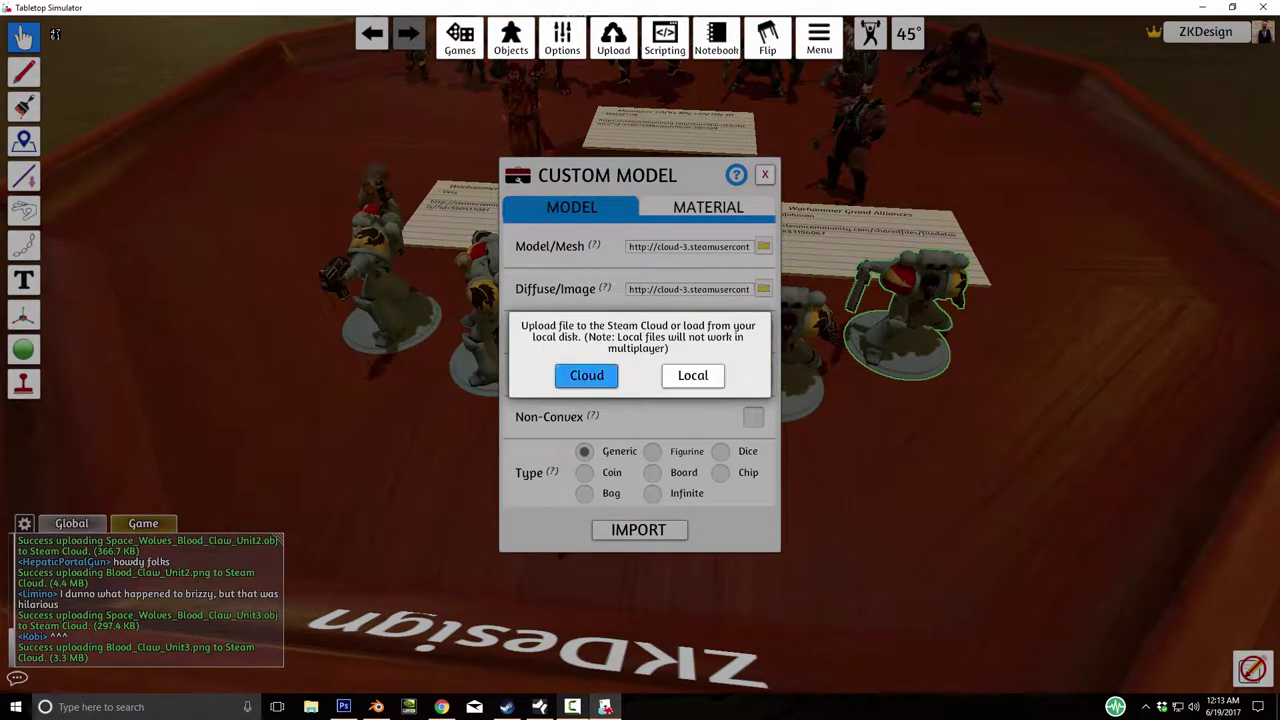
key("Return")
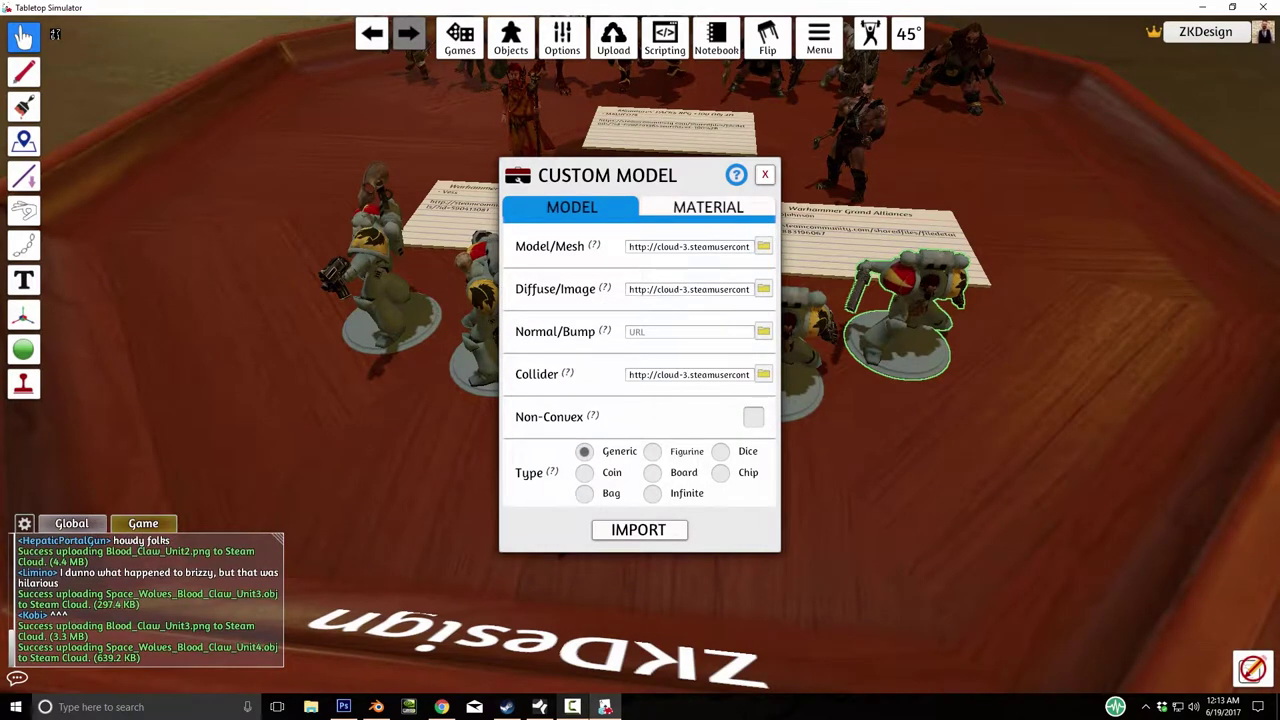
Set the texture to cloud-uploaded Blood_Claw_Unit4.png and import the model.
left_click(763, 289)
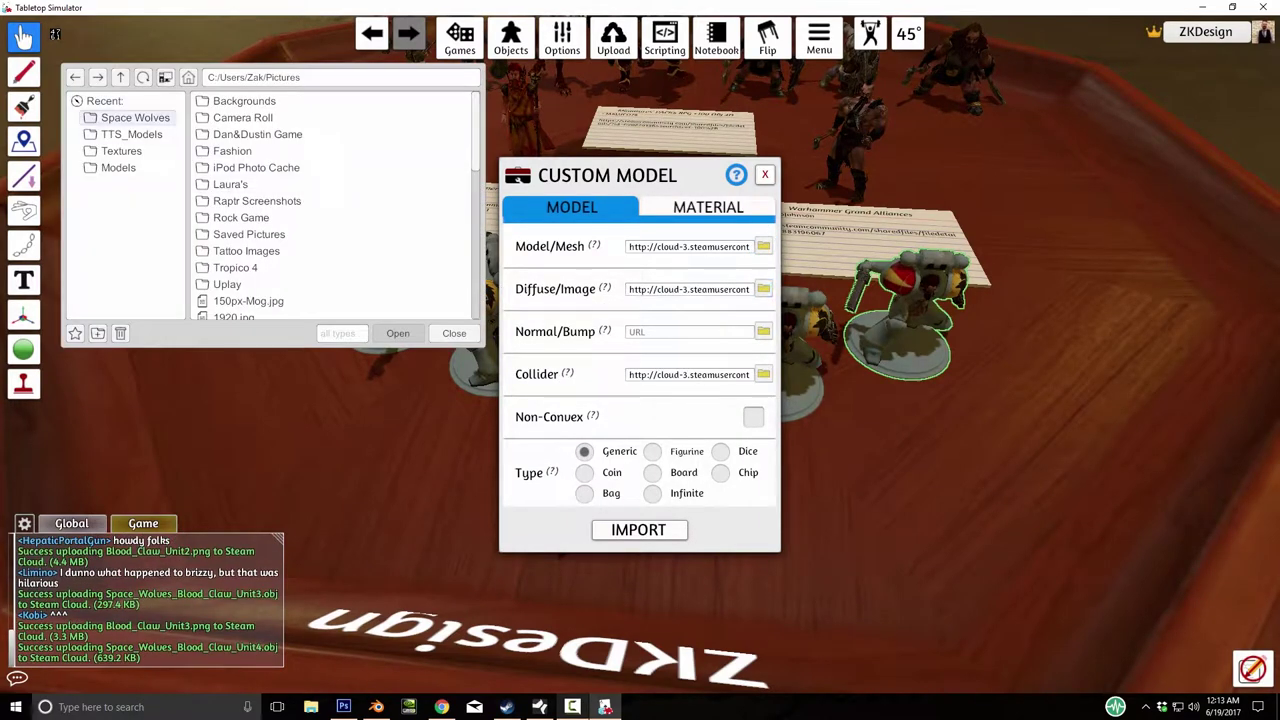
left_click(135, 117)
double_click(268, 251)
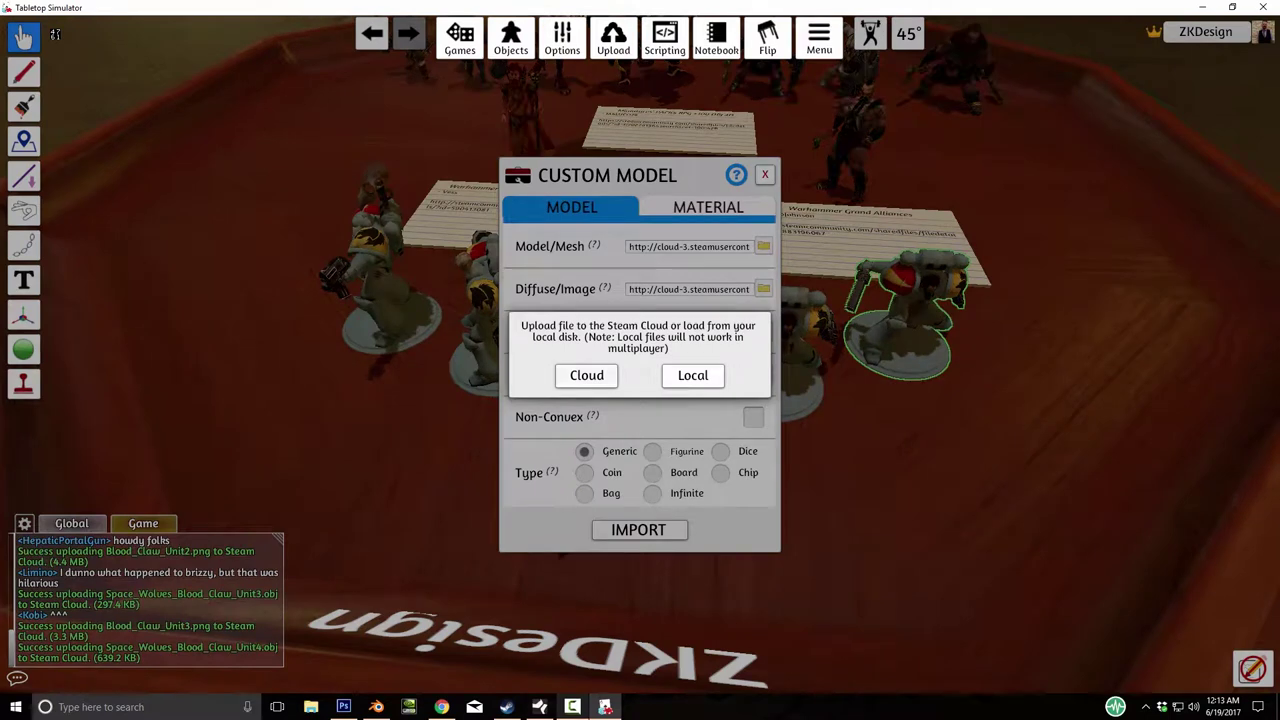
left_click(587, 375)
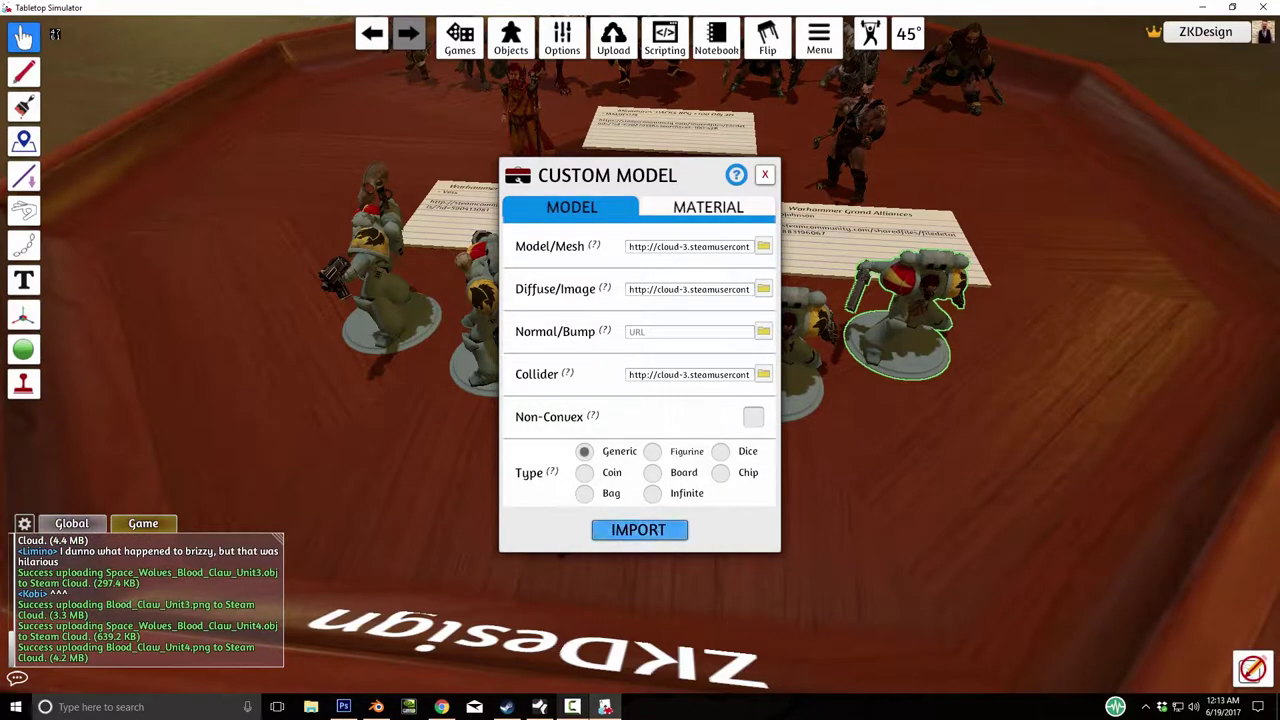
left_click(638, 530)
Group the new Blood Claw, Pack Leader and Powerfist figures closely together.
right_click_drag(640, 400, 1120, 400)
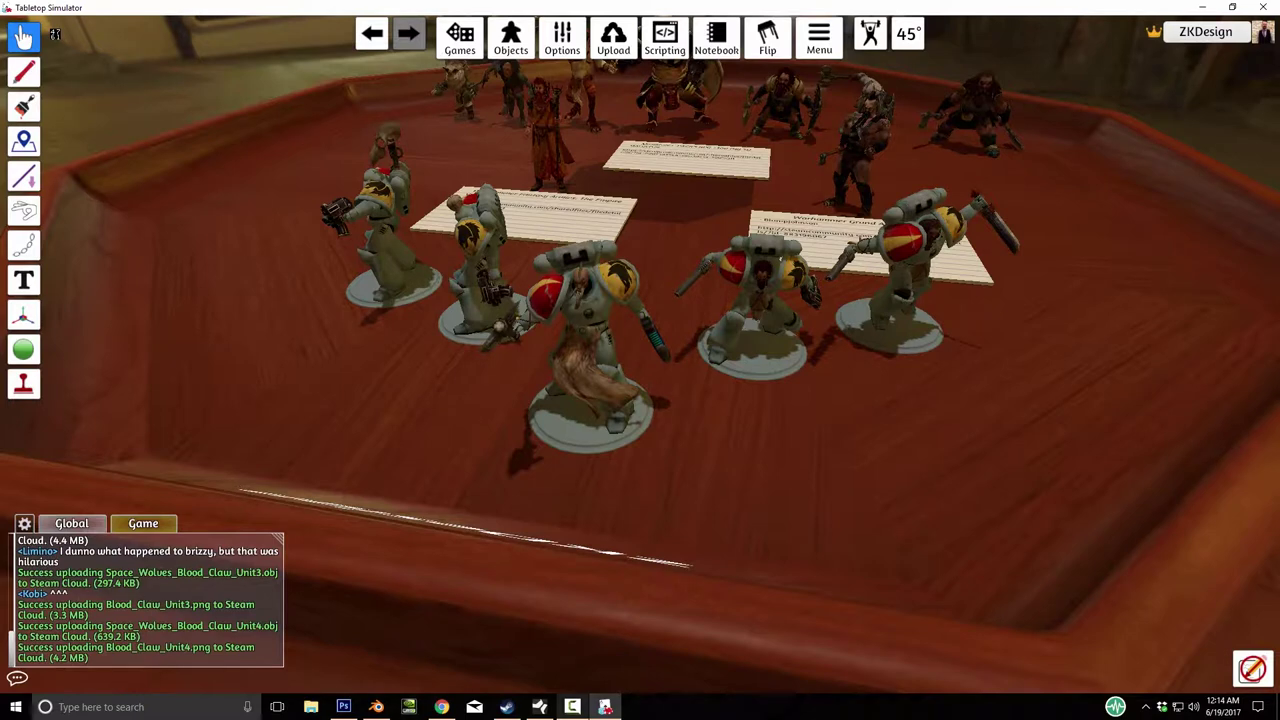
right_click_drag(486, 300, 700, 380)
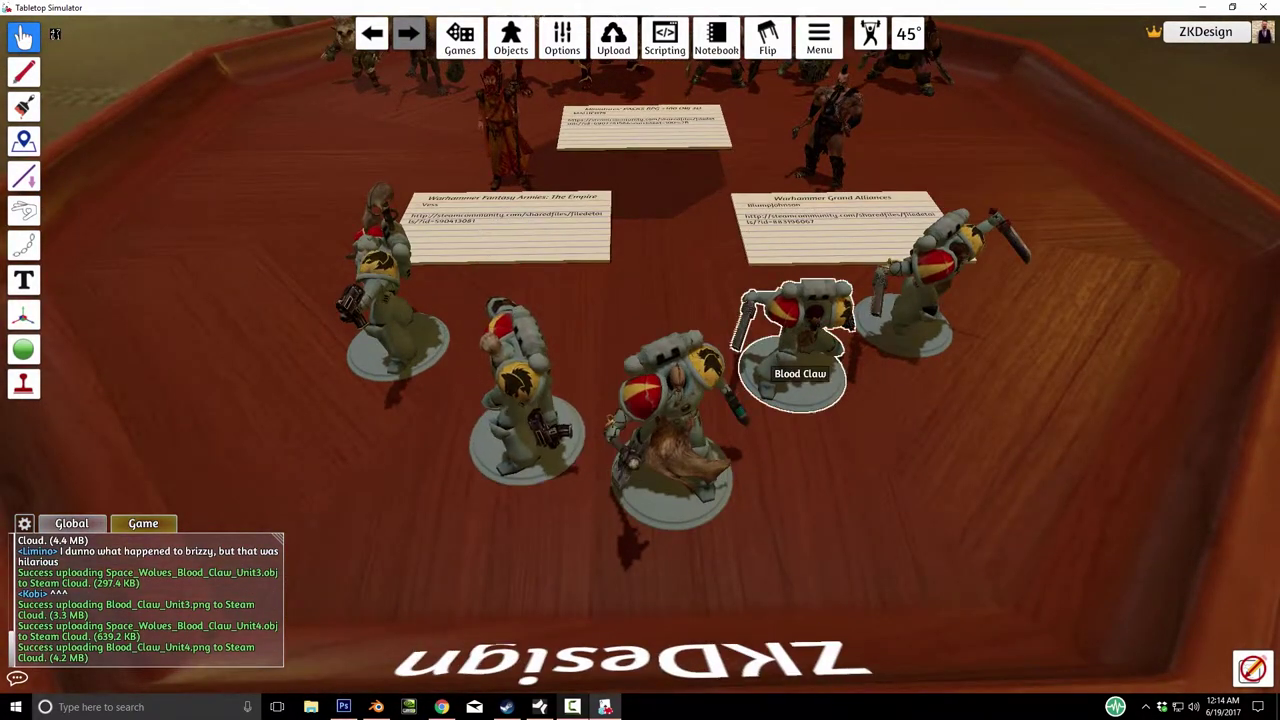
left_click_drag(797, 345, 737, 350)
mouse_move(675, 430)
left_mouse_down()
mouse_move(686, 371)
mouse_move(635, 385)
mouse_move(650, 435)
left_mouse_up()
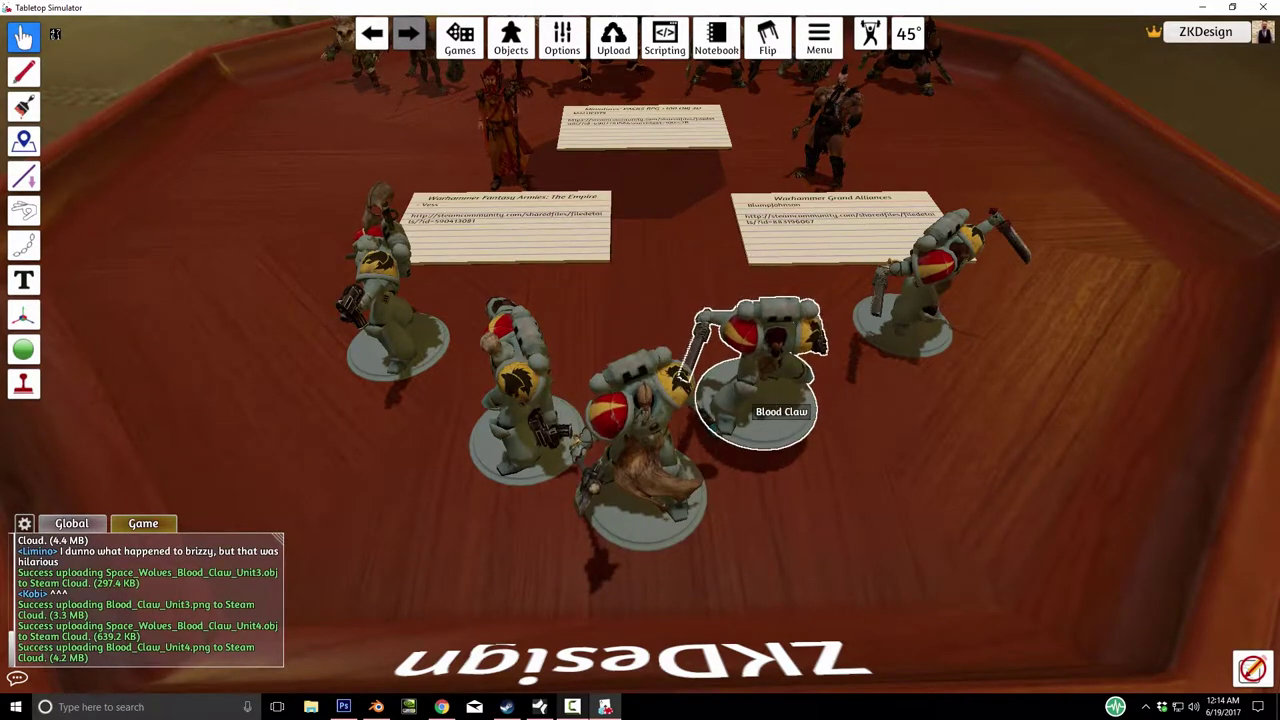
left_click_drag(912, 330, 850, 360)
left_click_drag(505, 320, 370, 330)
right_click_drag(370, 330, 715, 430)
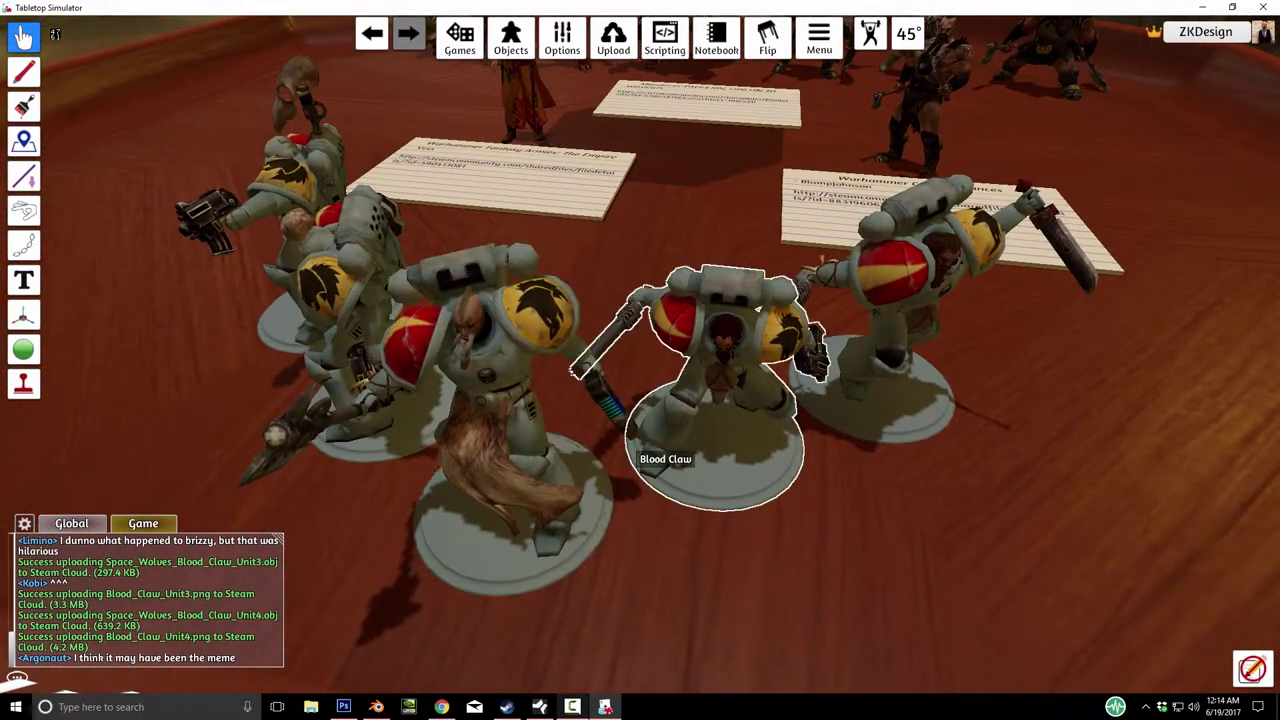
Orbit around the squad and show the upload log in the Game chat.
scroll(665, 455, "down", 3)
scroll(665, 455, "up", 2)
right_click_drag(715, 430, 690, 405)
scroll(715, 400, "down", 5)
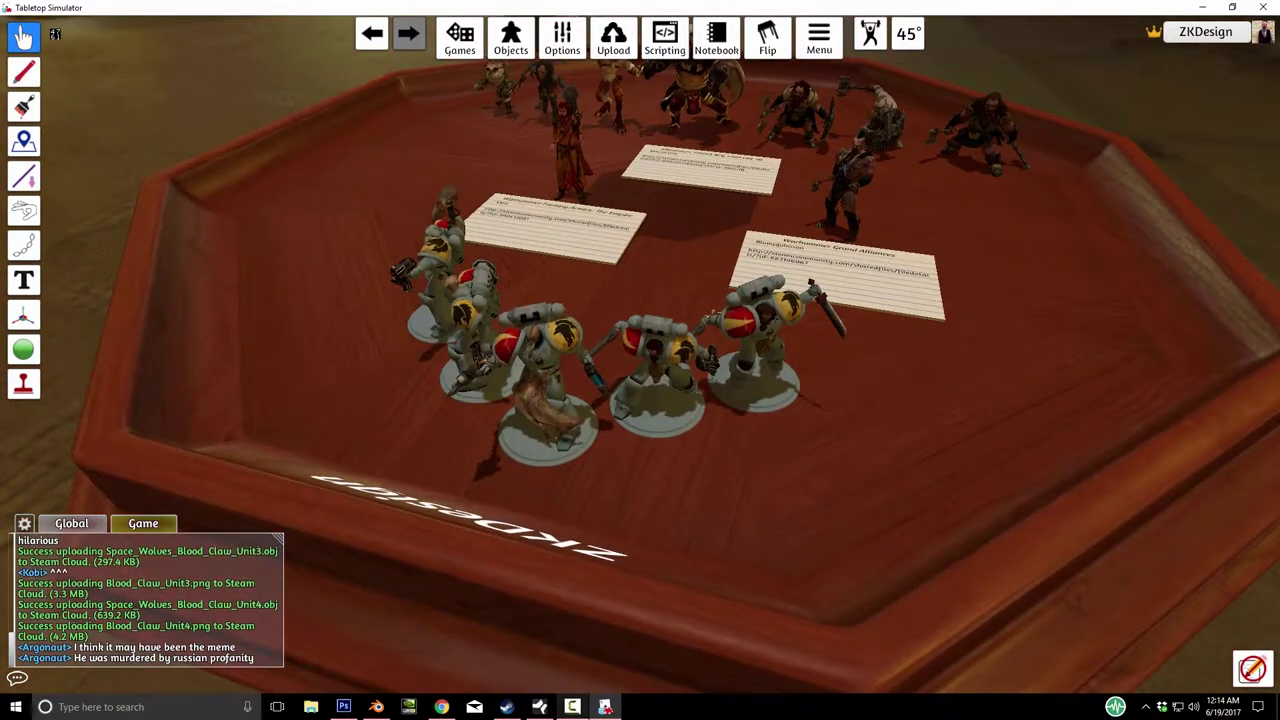
left_click(143, 523)
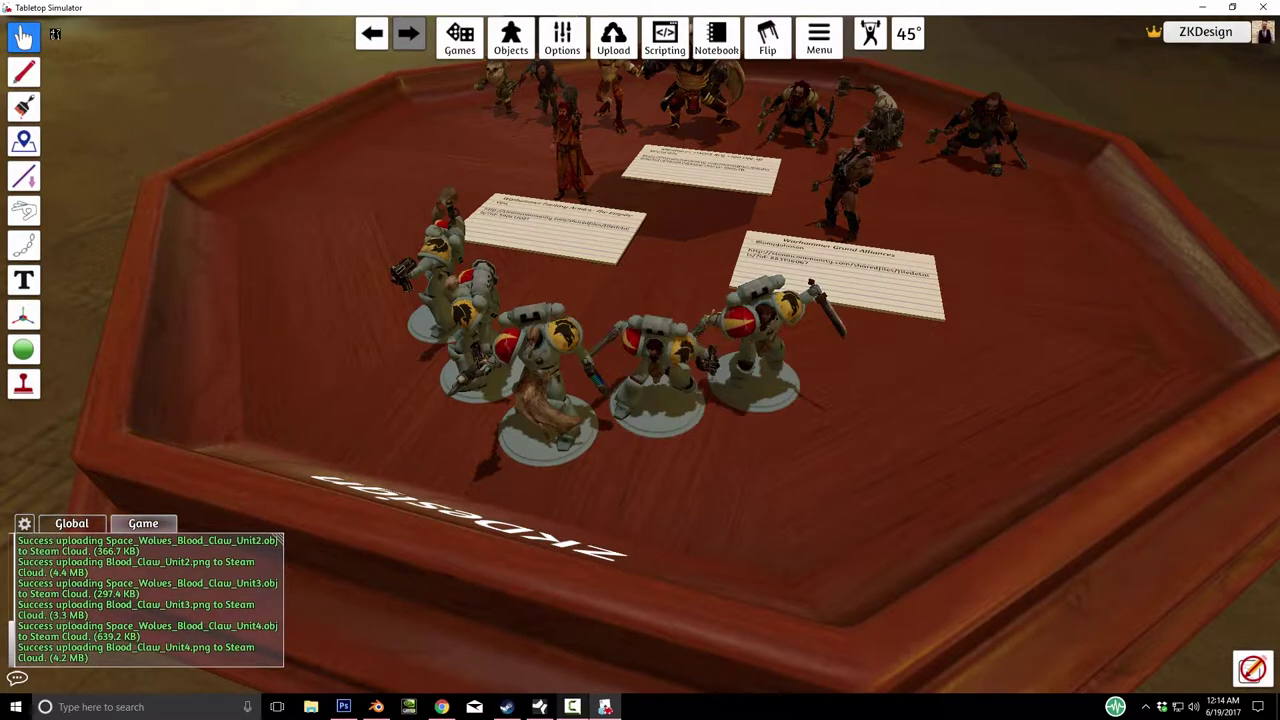
right_click_drag(640, 360, 700, 362)
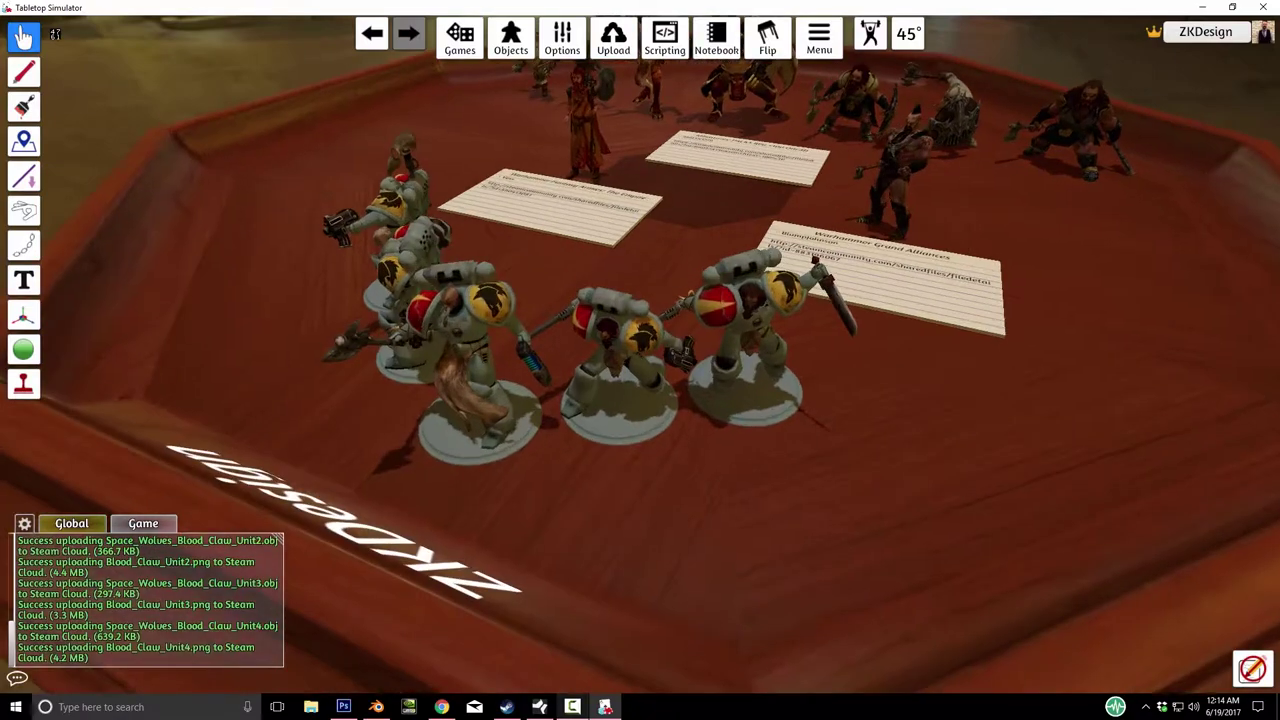
scroll(640, 360, "up", 5)
scroll(640, 360, "down", 5)
right_click_drag(640, 360, 630, 450)
scroll(630, 450, "down", 5)
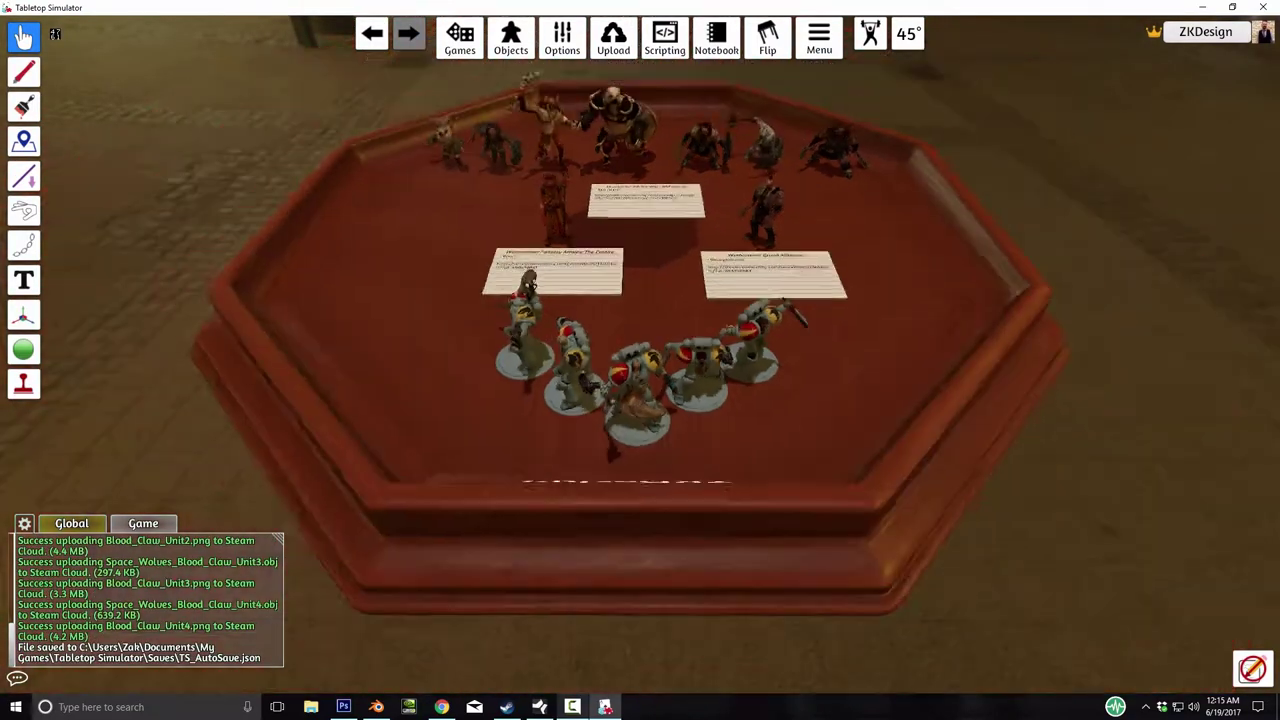
scroll(630, 450, "up", 8)
scroll(600, 449, "down", 3)
right_click_drag(600, 449, 395, 490)
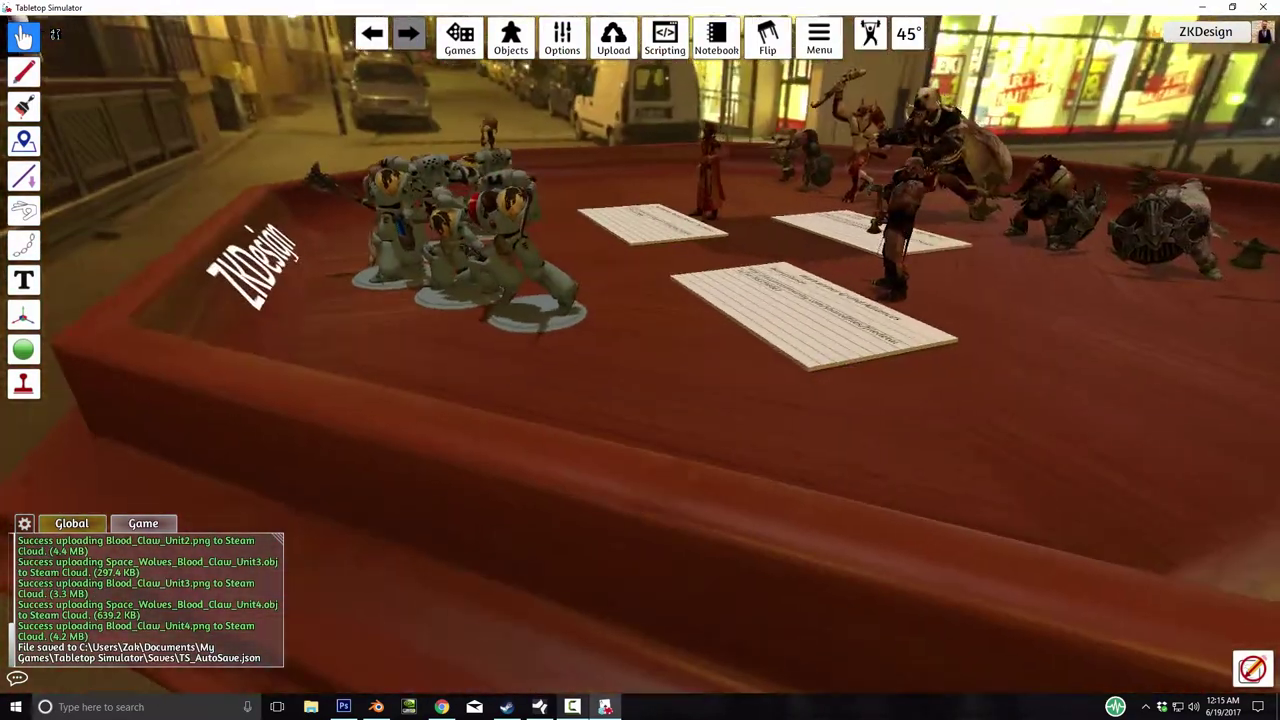
scroll(560, 430, "up", 6)
right_click_drag(560, 430, 150, 440)
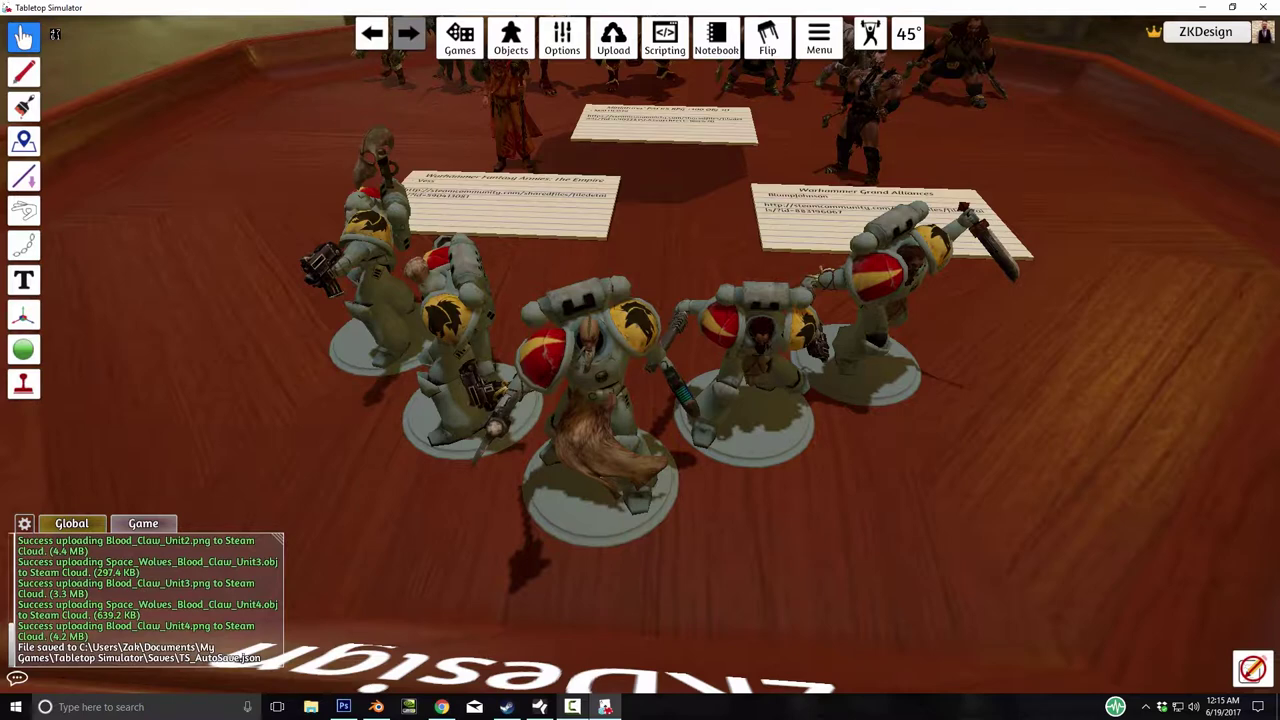
scroll(830, 270, "down", 5)
right_click_drag(830, 270, 540, 210)
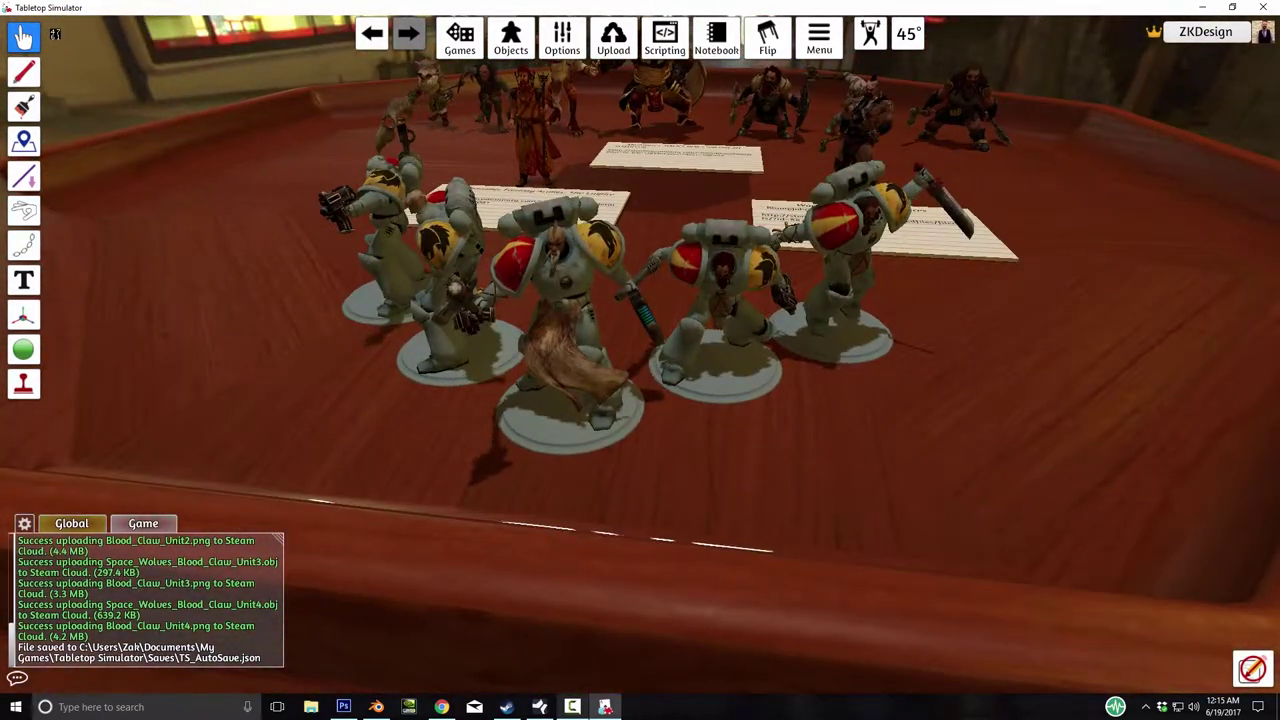
scroll(685, 330, "down", 3)
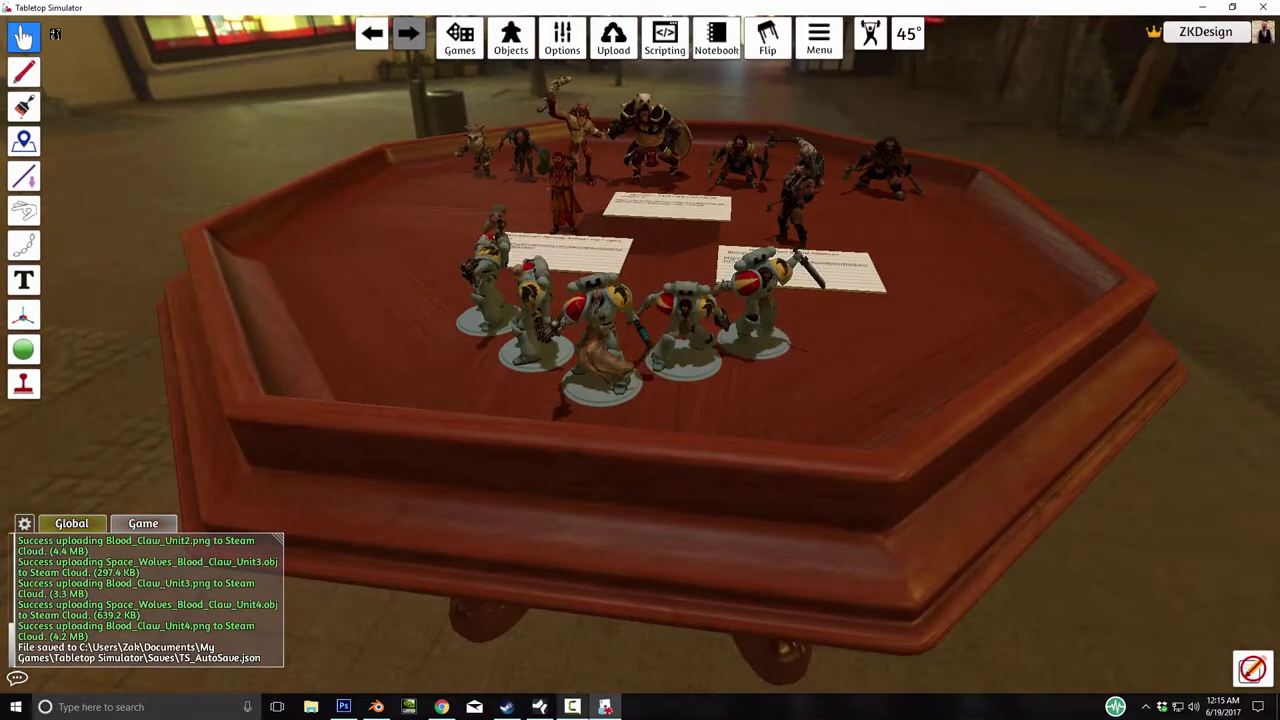
scroll(543, 390, "up", 3)
left_click_drag(410, 290, 862, 470)
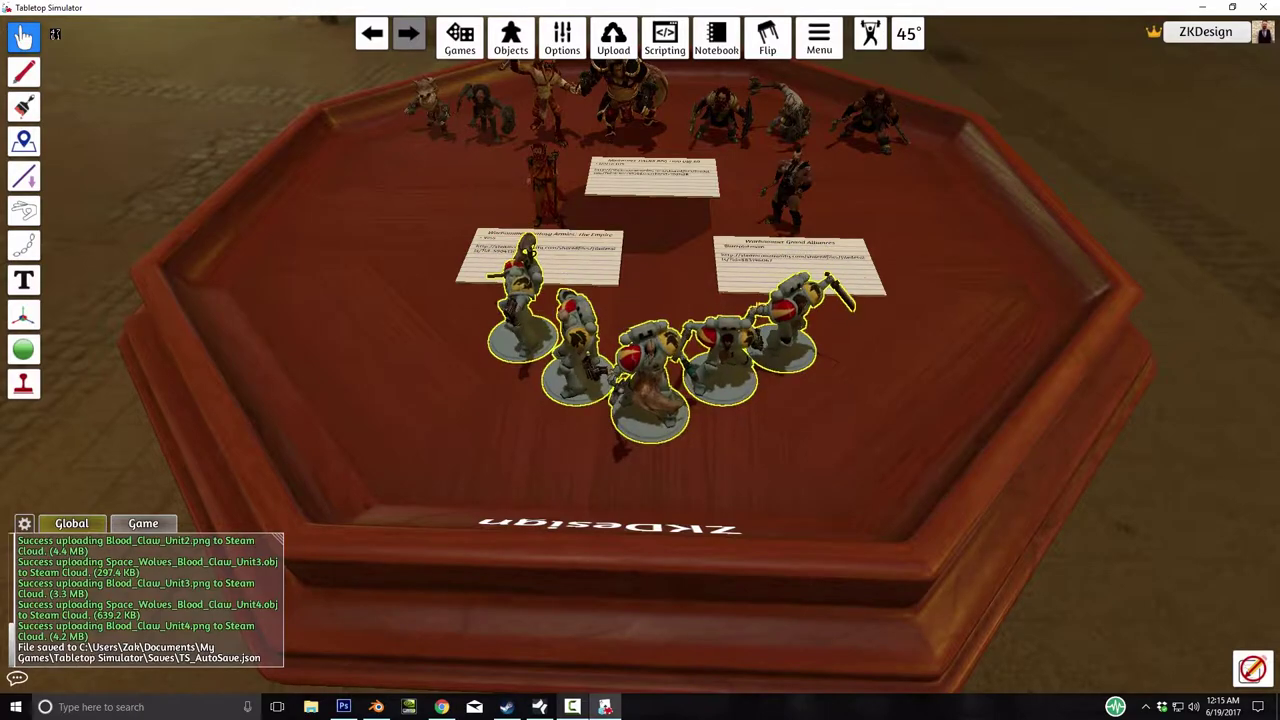
right_click_drag(640, 360, 220, 366)
scroll(640, 360, "up", 5)
scroll(640, 360, "down", 5)
scroll(640, 360, "up", 3)
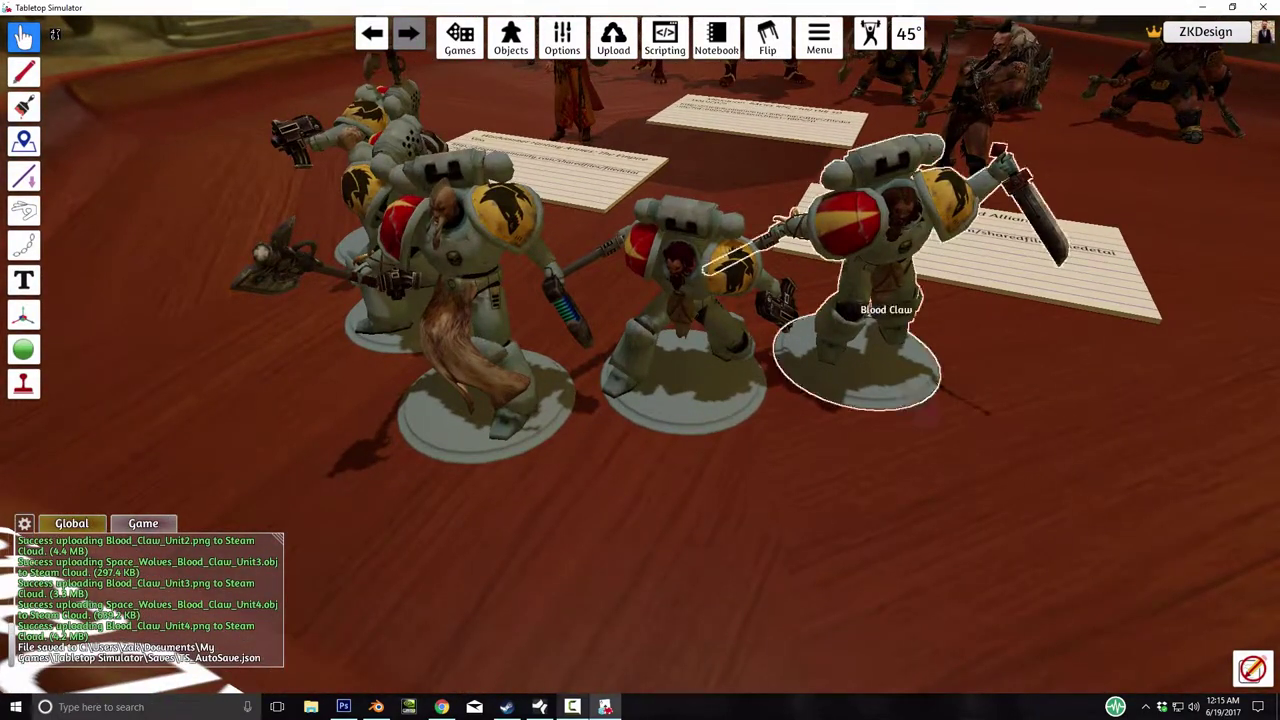
scroll(857, 235, "down", 4)
right_click_drag(980, 405, 625, 410)
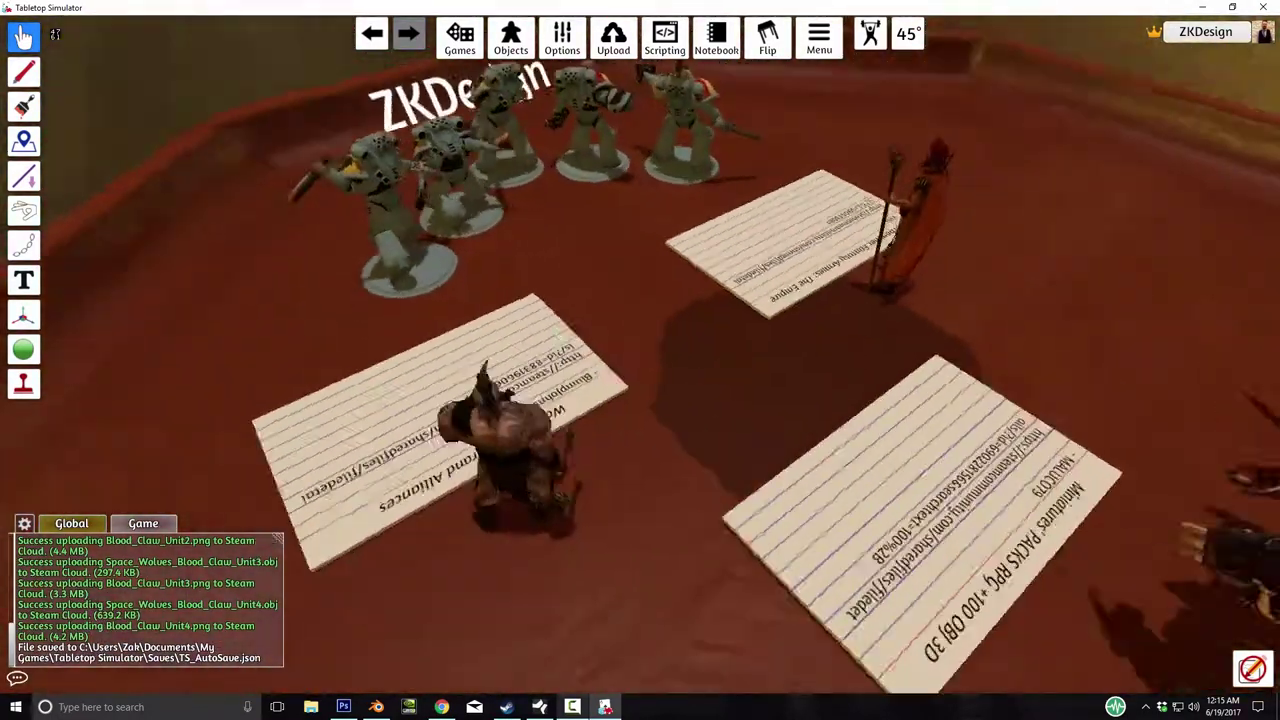
right_click_drag(745, 350, 705, 350)
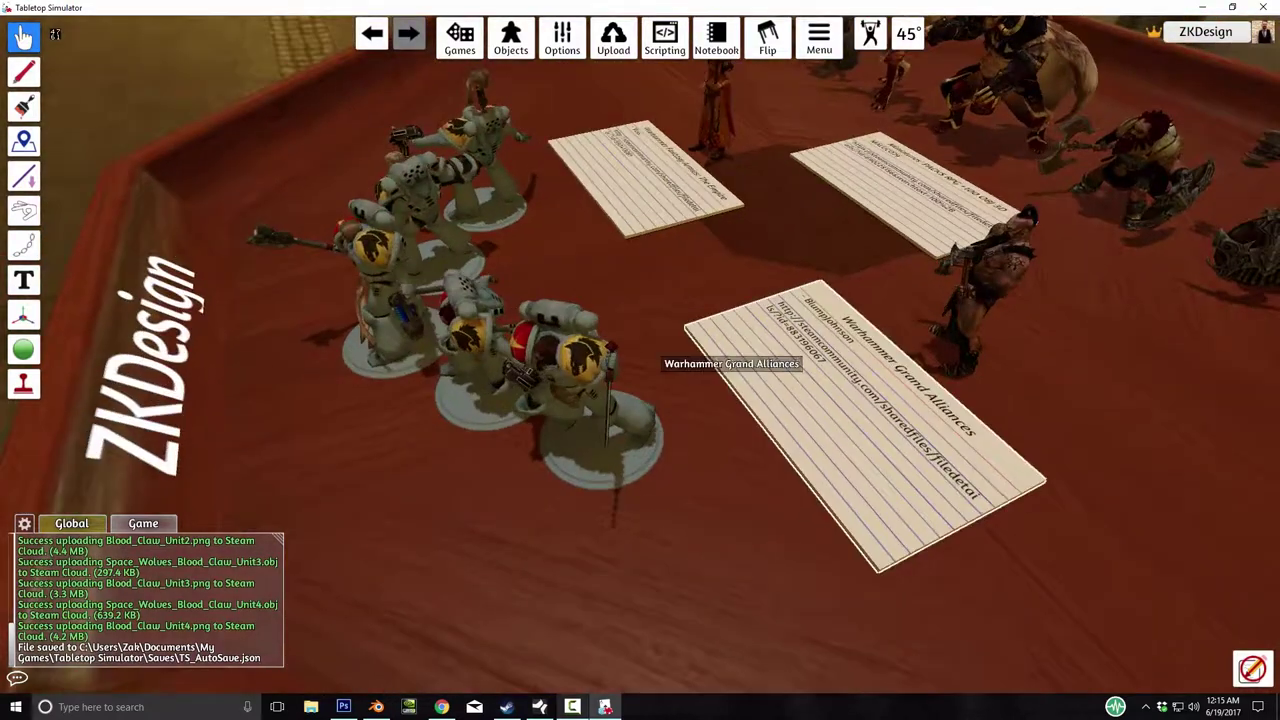
right_click_drag(755, 300, 675, 300)
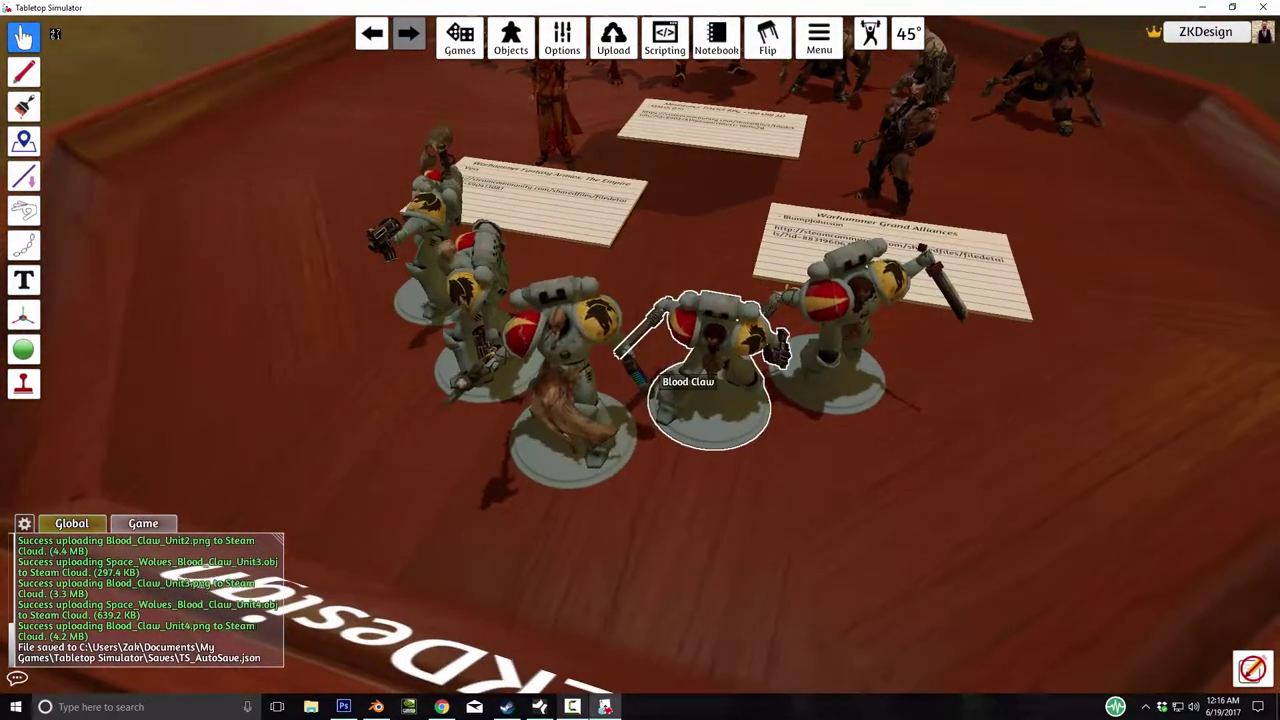
right_click_drag(490, 350, 620, 390)
right_click_drag(800, 340, 640, 340)
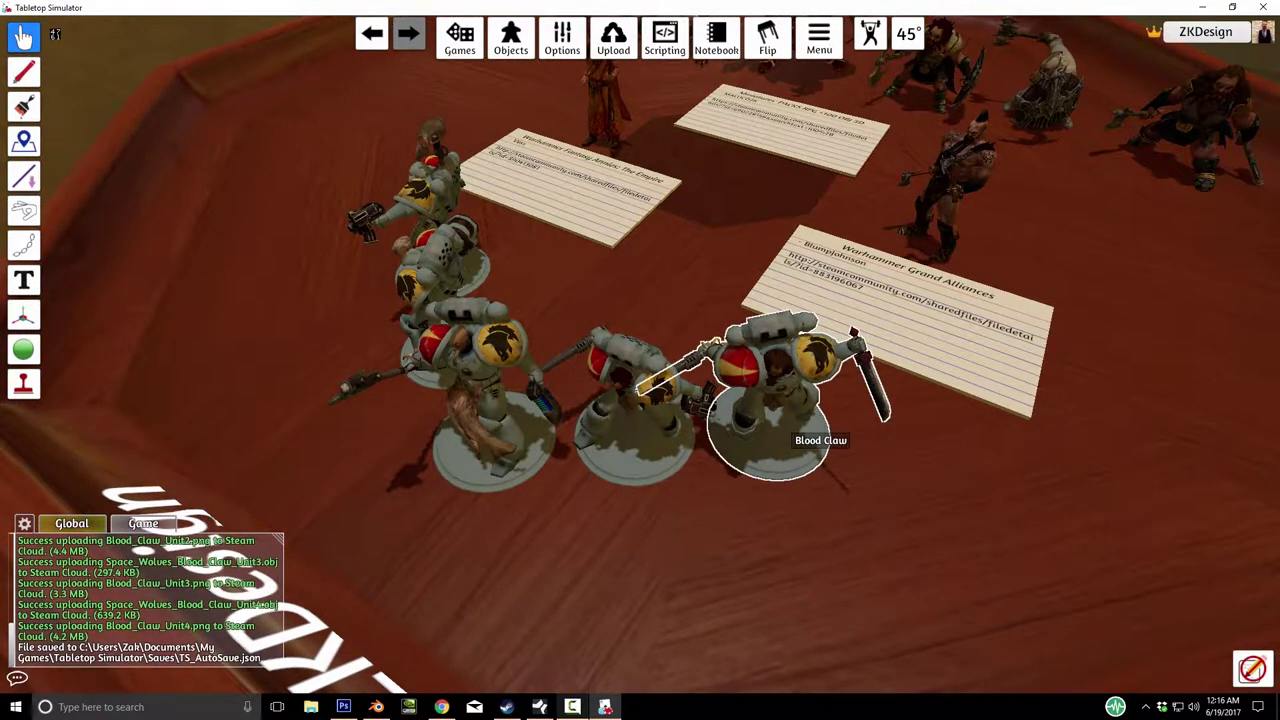
right_click_drag(680, 390, 740, 450)
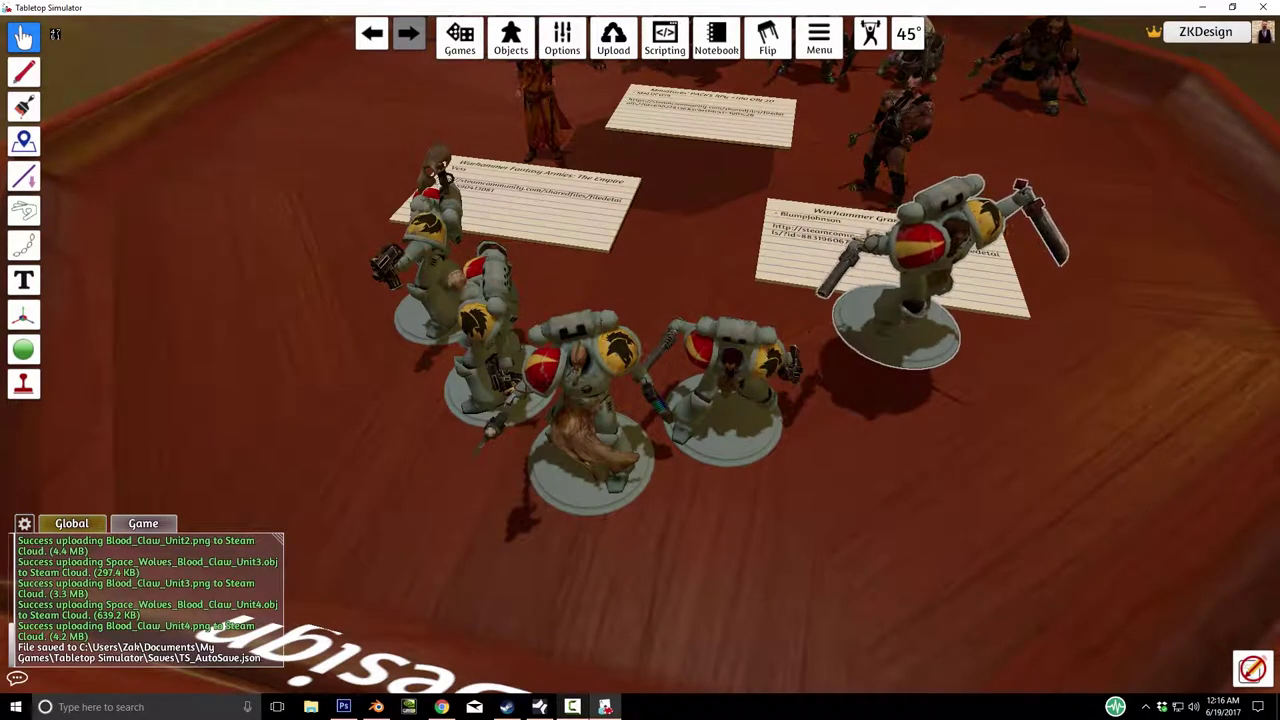
right_click_drag(740, 450, 660, 440)
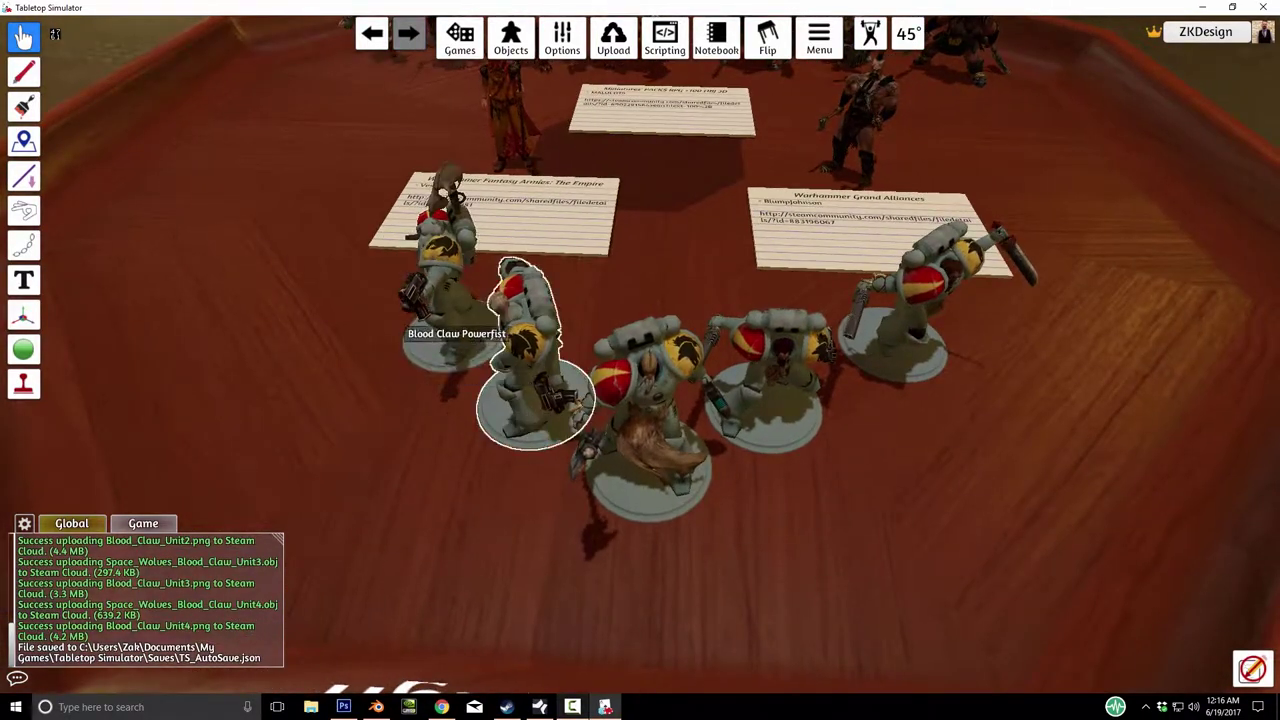
scroll(765, 390, "up", 5)
scroll(765, 390, "down", 8)
right_click_drag(765, 390, 680, 390)
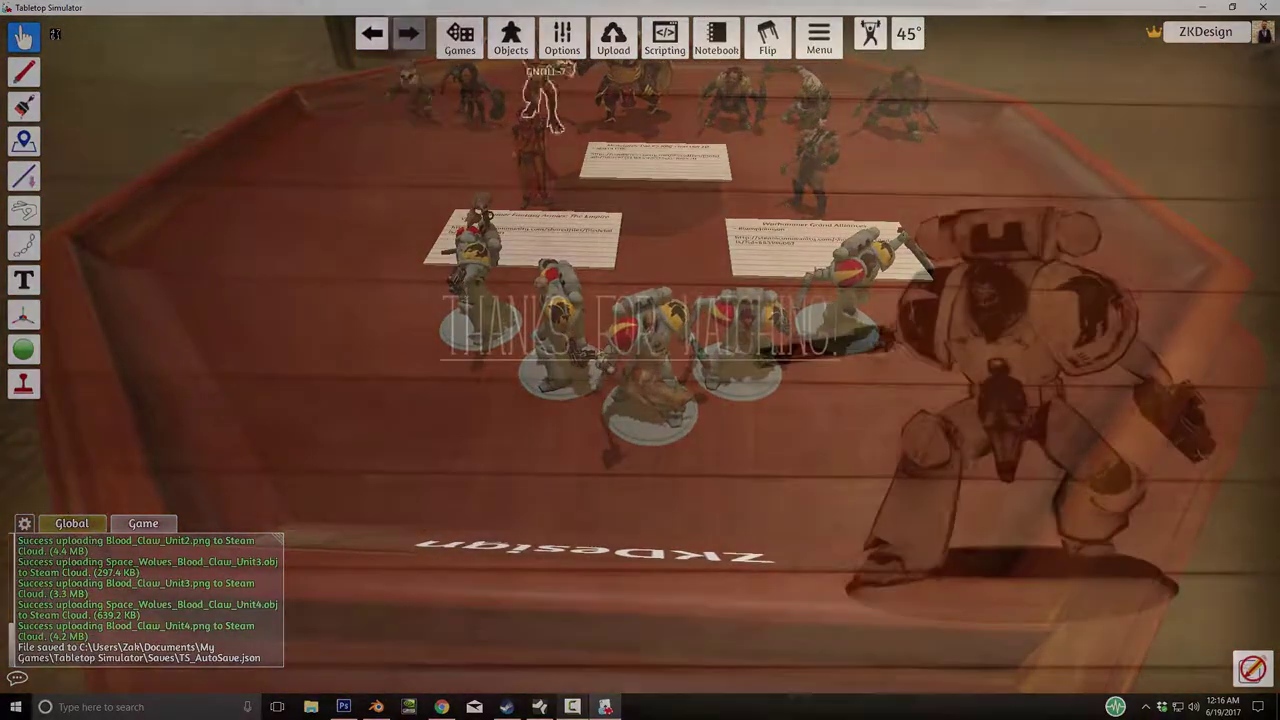